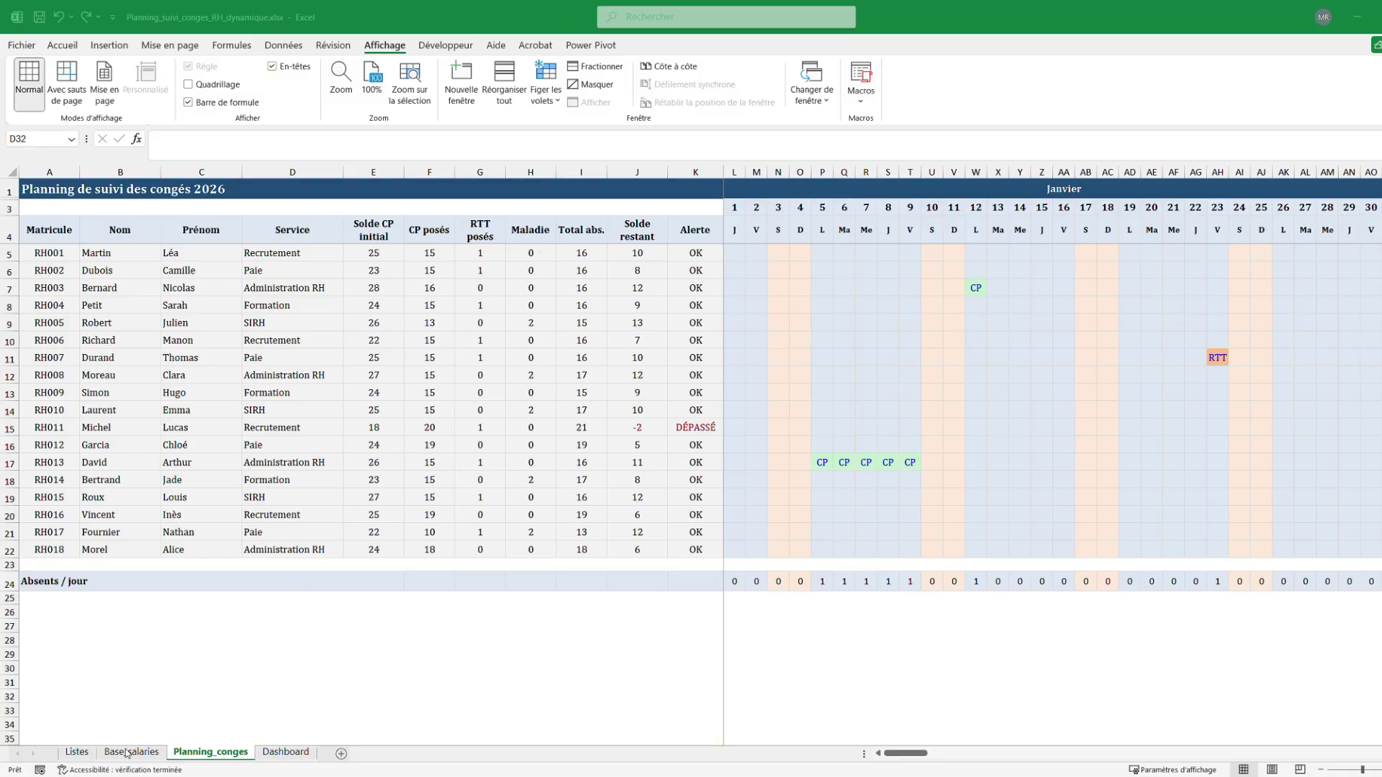
Review the employee table on the Base_salaries sheet and the leave codes and year on the Listes sheet
click(127, 752)
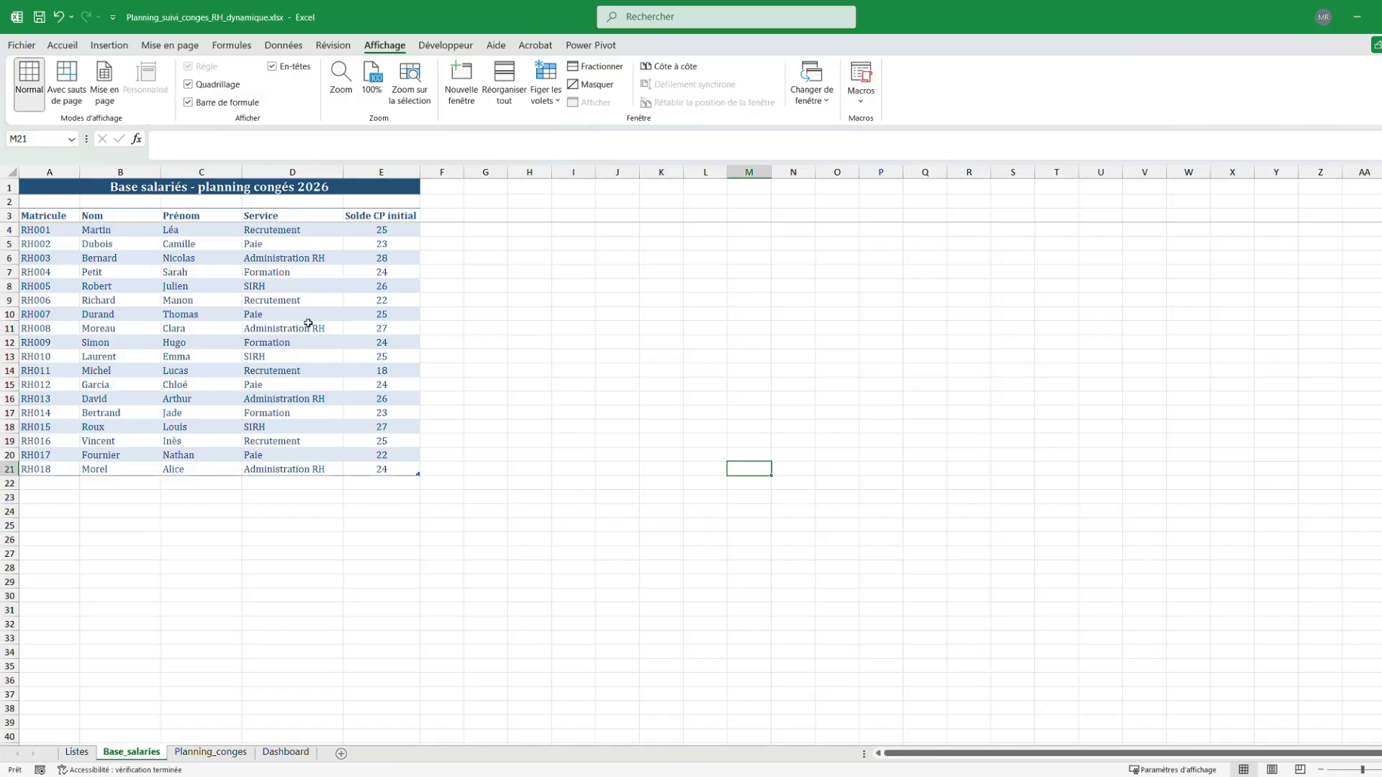
click(308, 324)
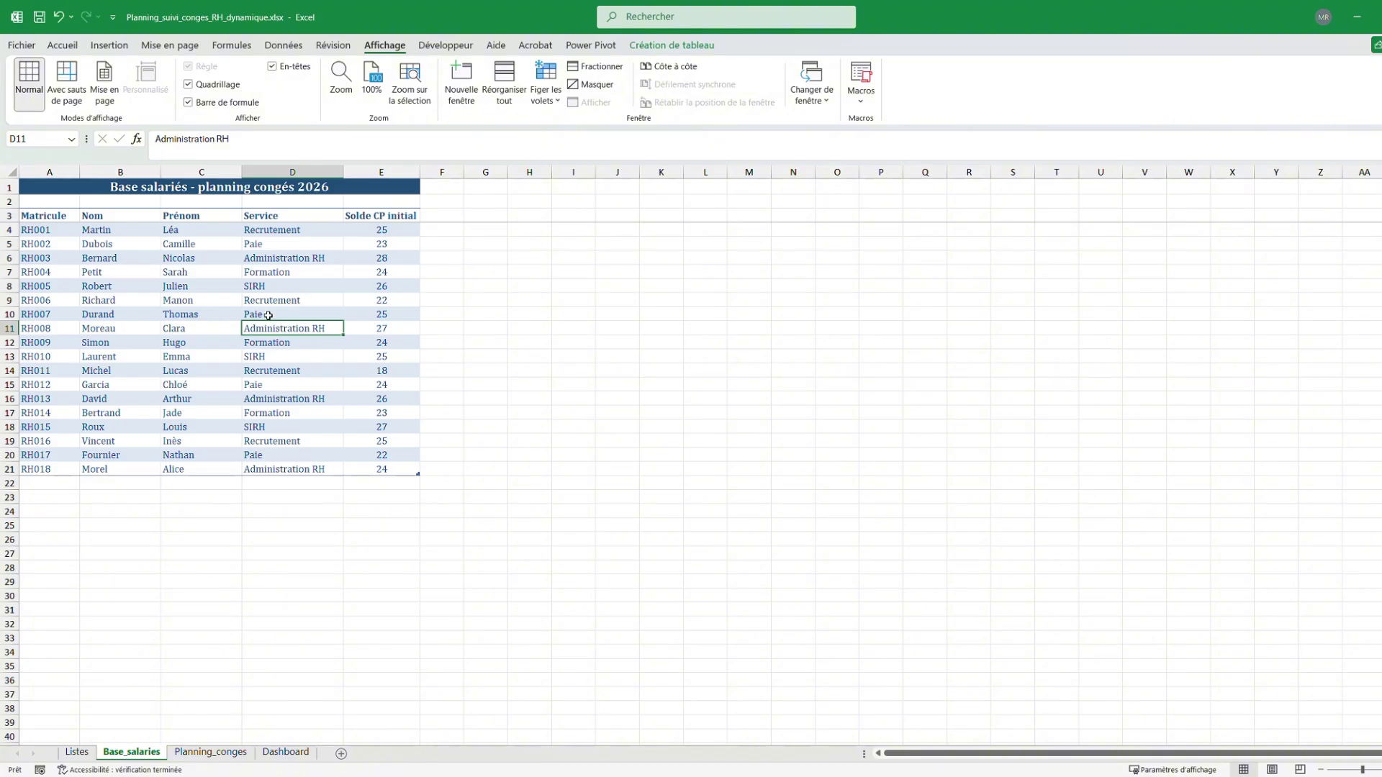
key(ctrl+Page_Up)
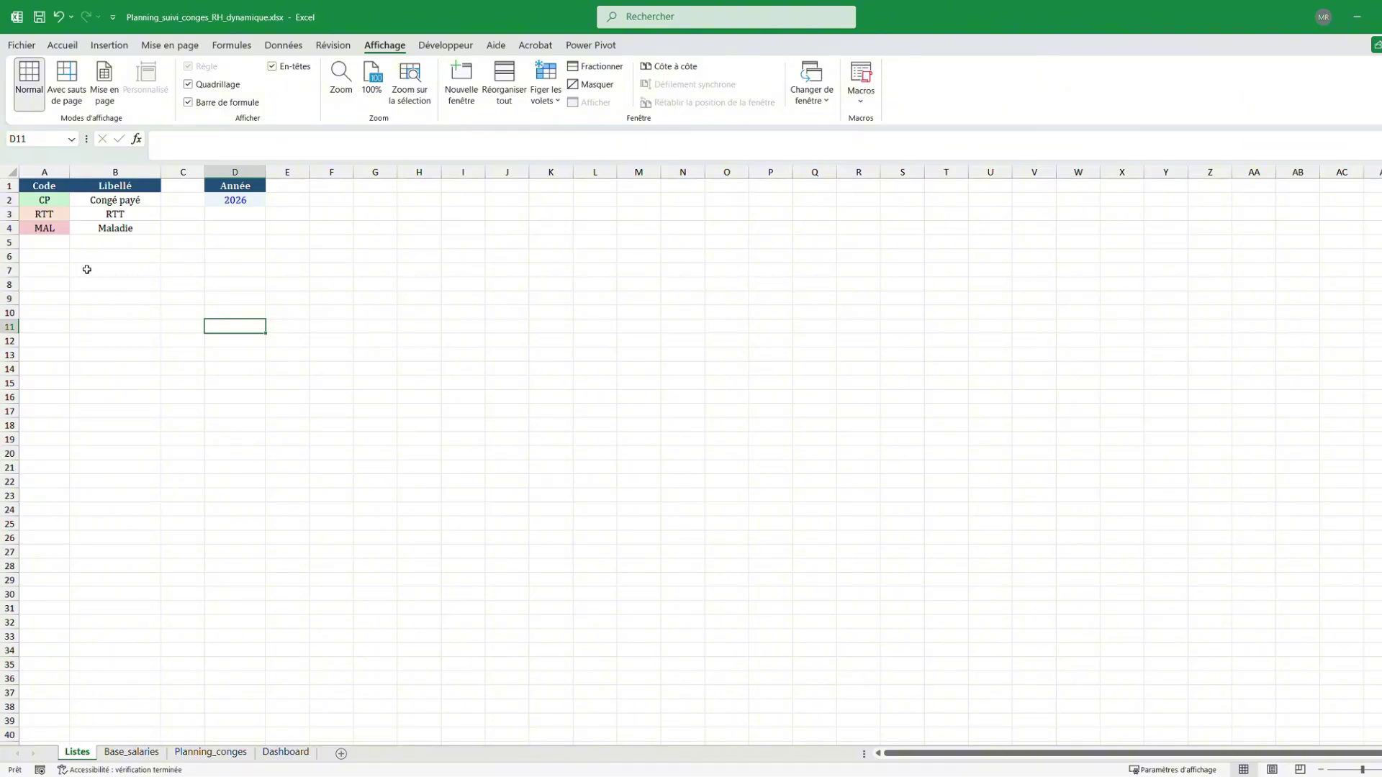
Examine the Planning_conges calendar from January to December, including a February day's absence code choices, and the Dashboard summaries
click(210, 752)
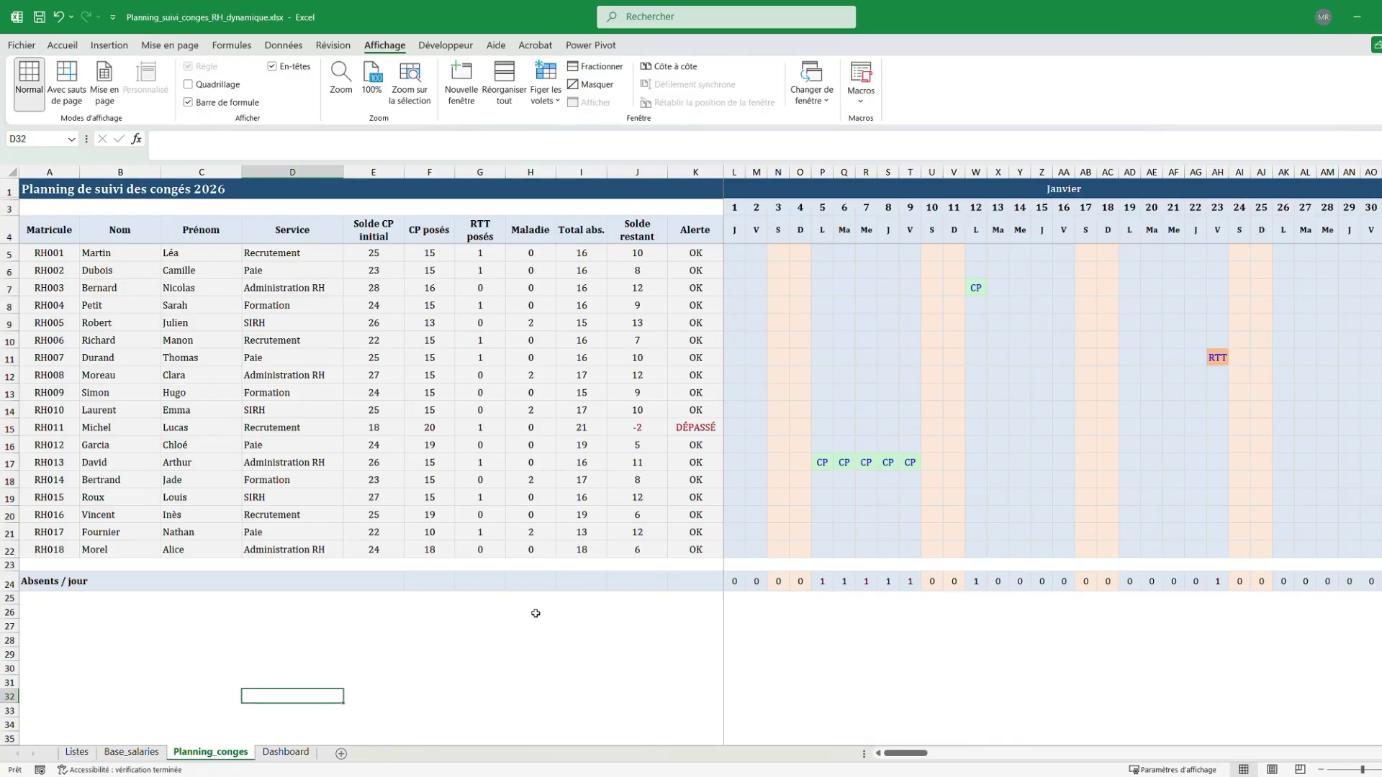
click(531, 340)
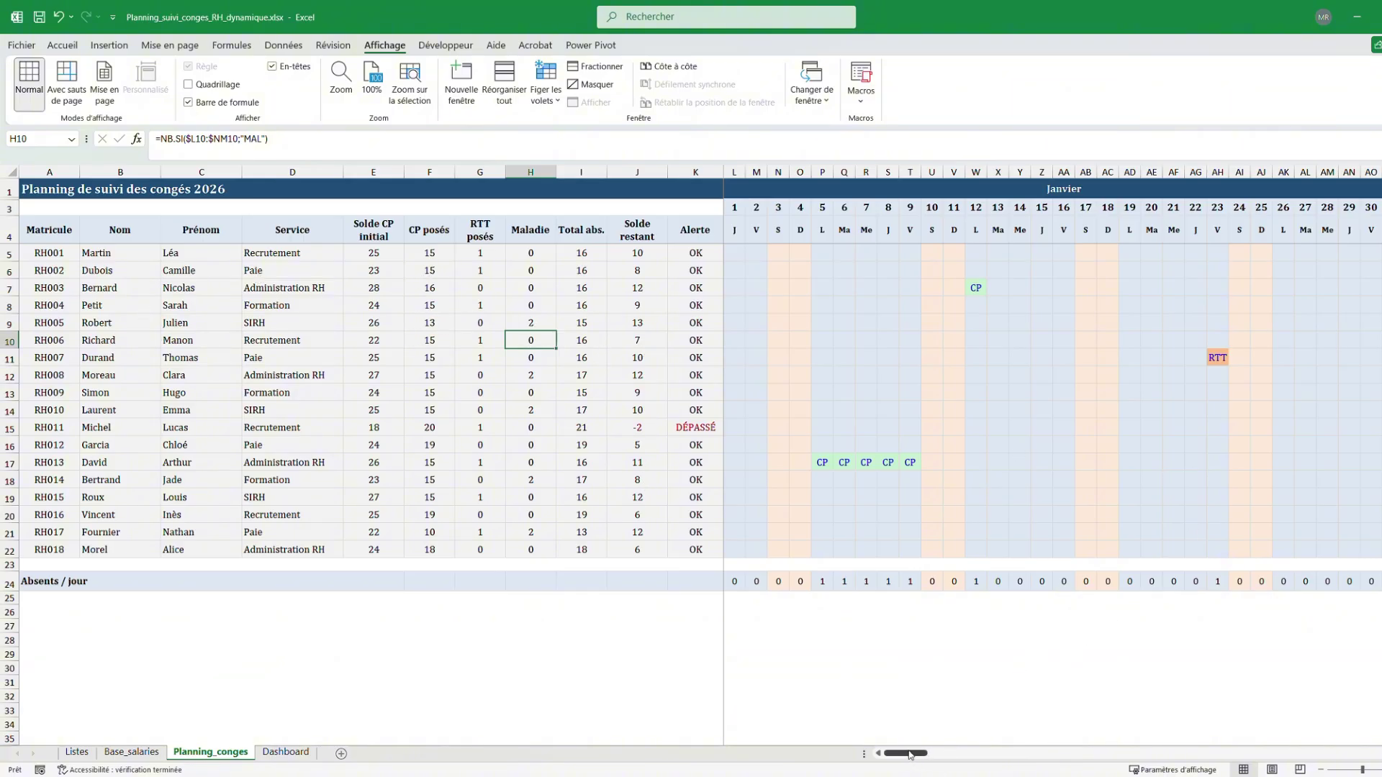
drag(909, 754, 956, 754)
click(1131, 453)
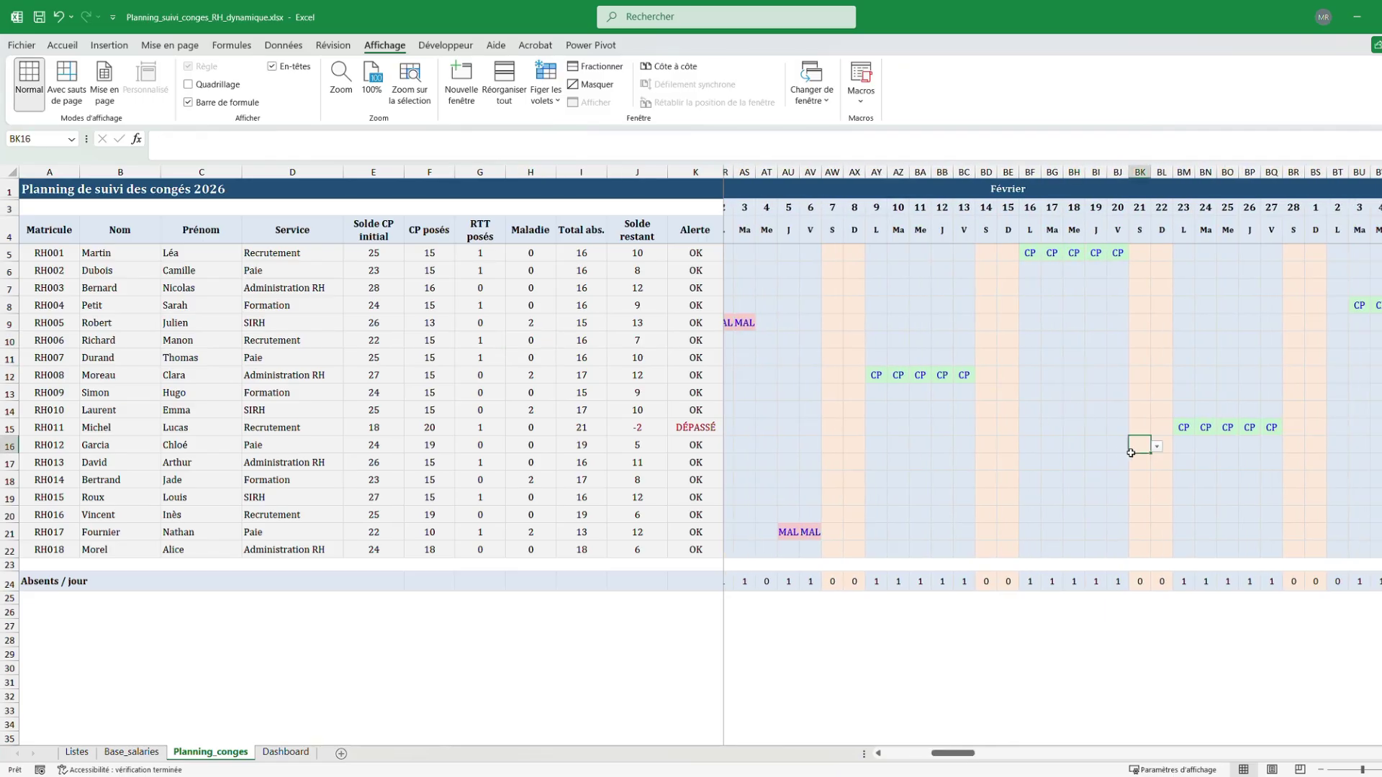
click(1075, 393)
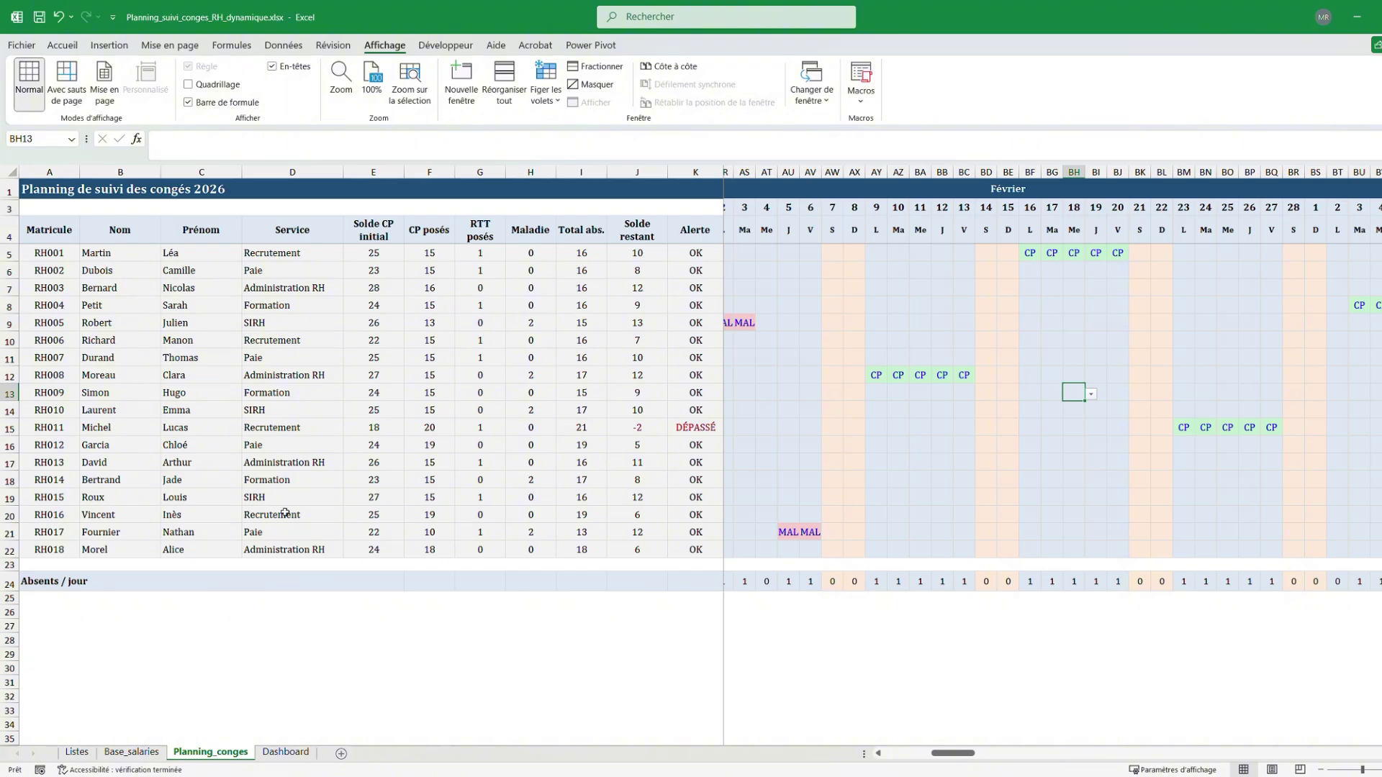
click(958, 516)
click(981, 516)
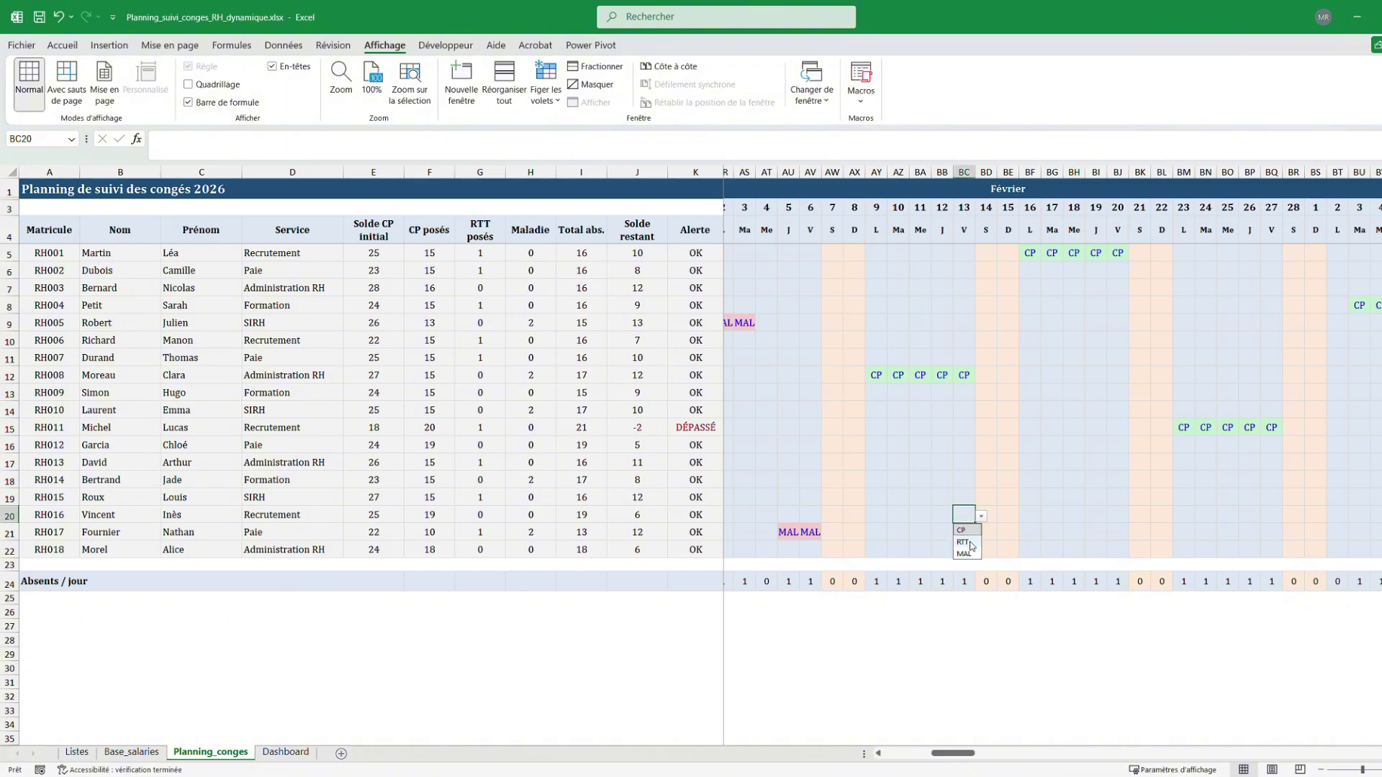
click(981, 517)
drag(967, 754, 1376, 756)
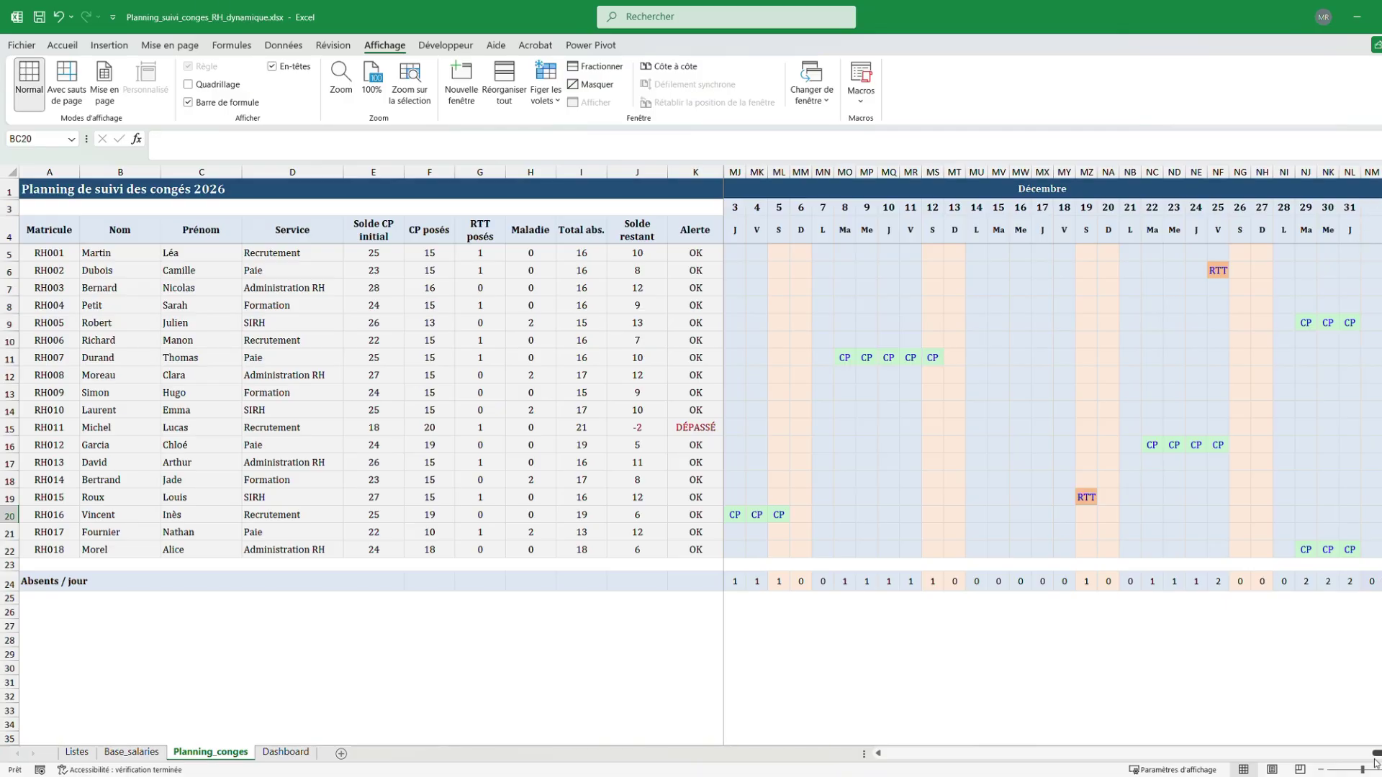
drag(1376, 753, 906, 753)
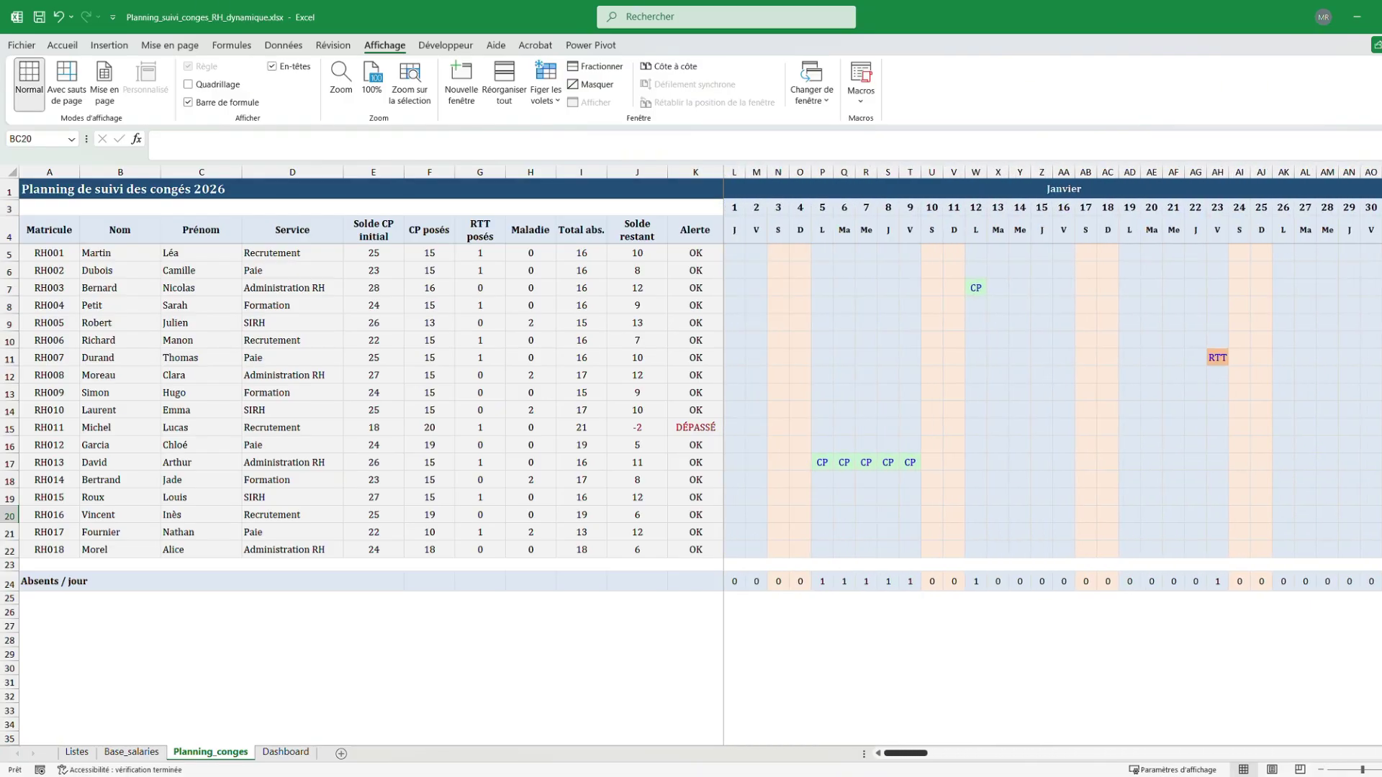
key(ctrl+Page_Down)
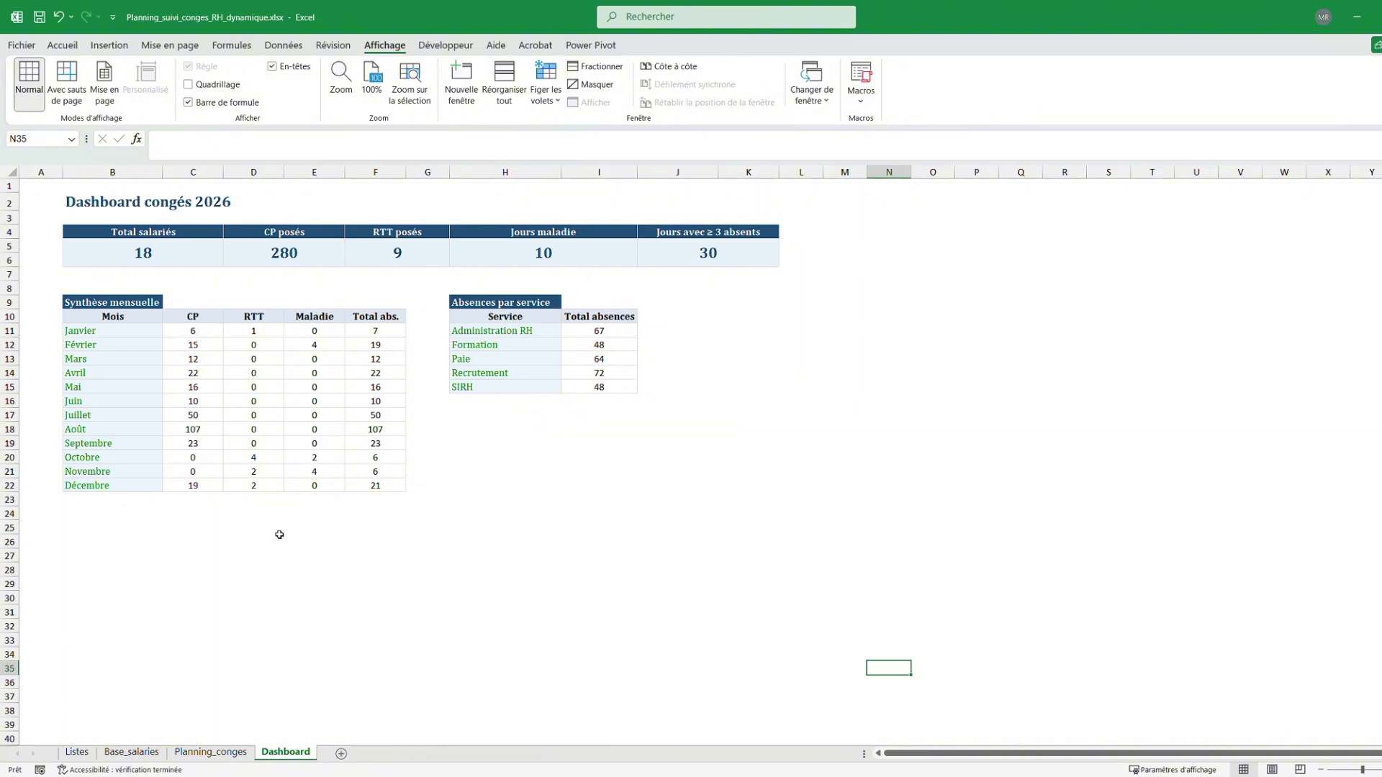
click(463, 489)
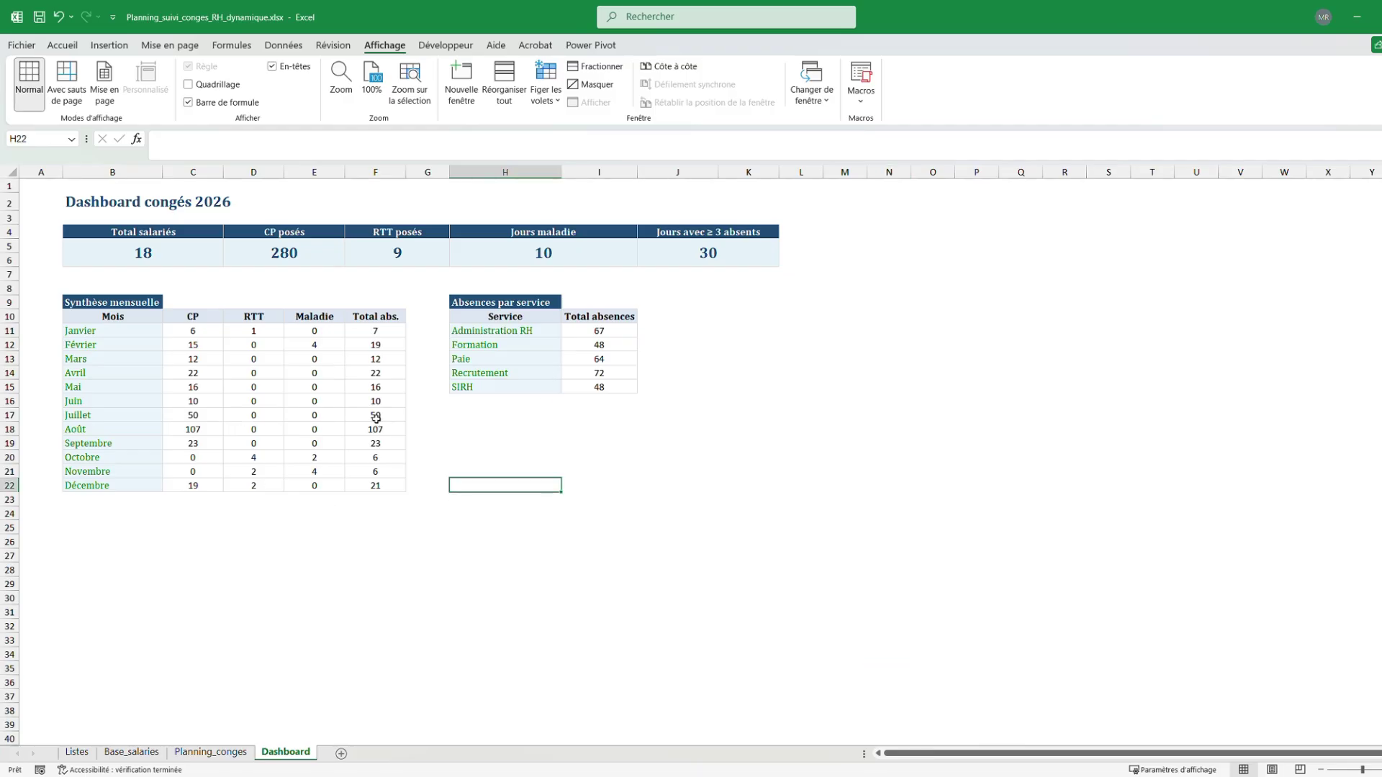
Inspect the day and month header formulas in column L of Planning_conges and the year cell D2 on Listes
key(ctrl+Page_Up)
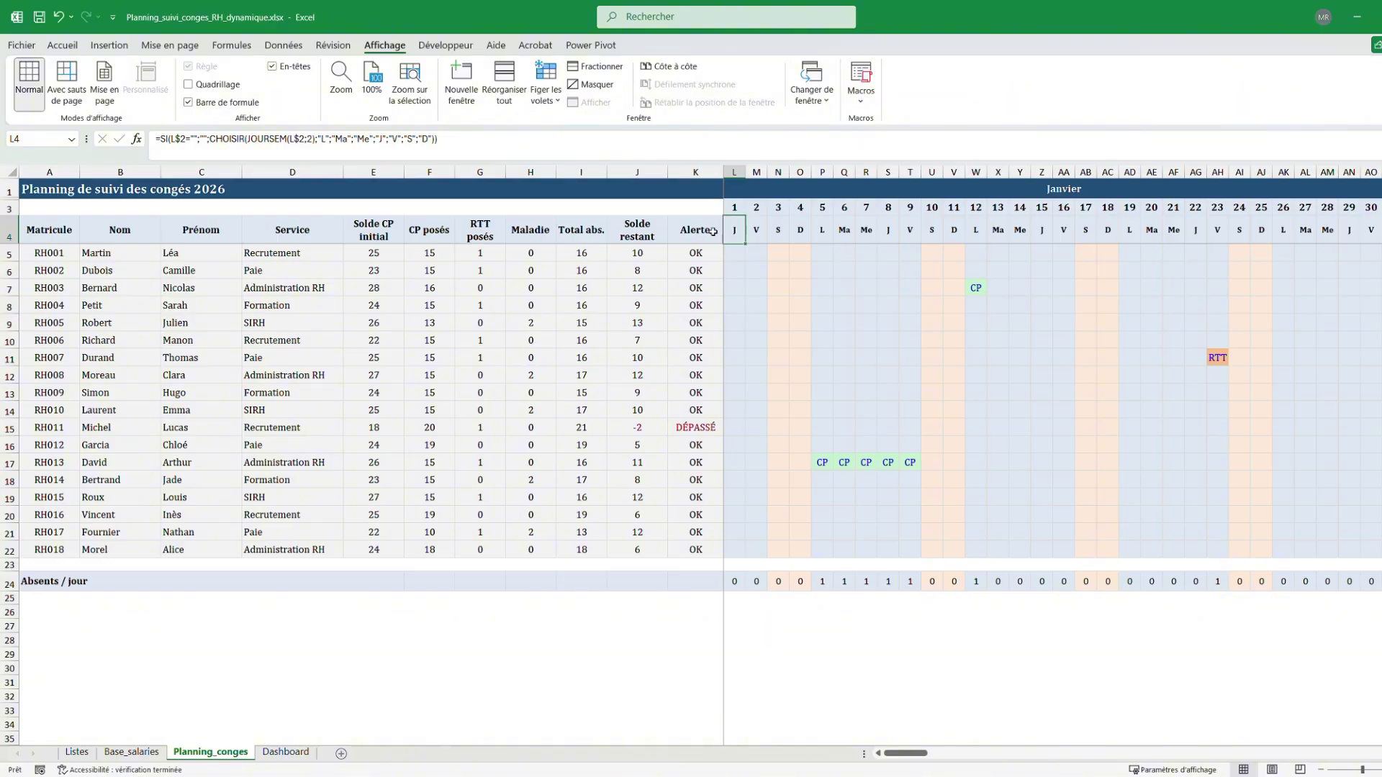
click(738, 207)
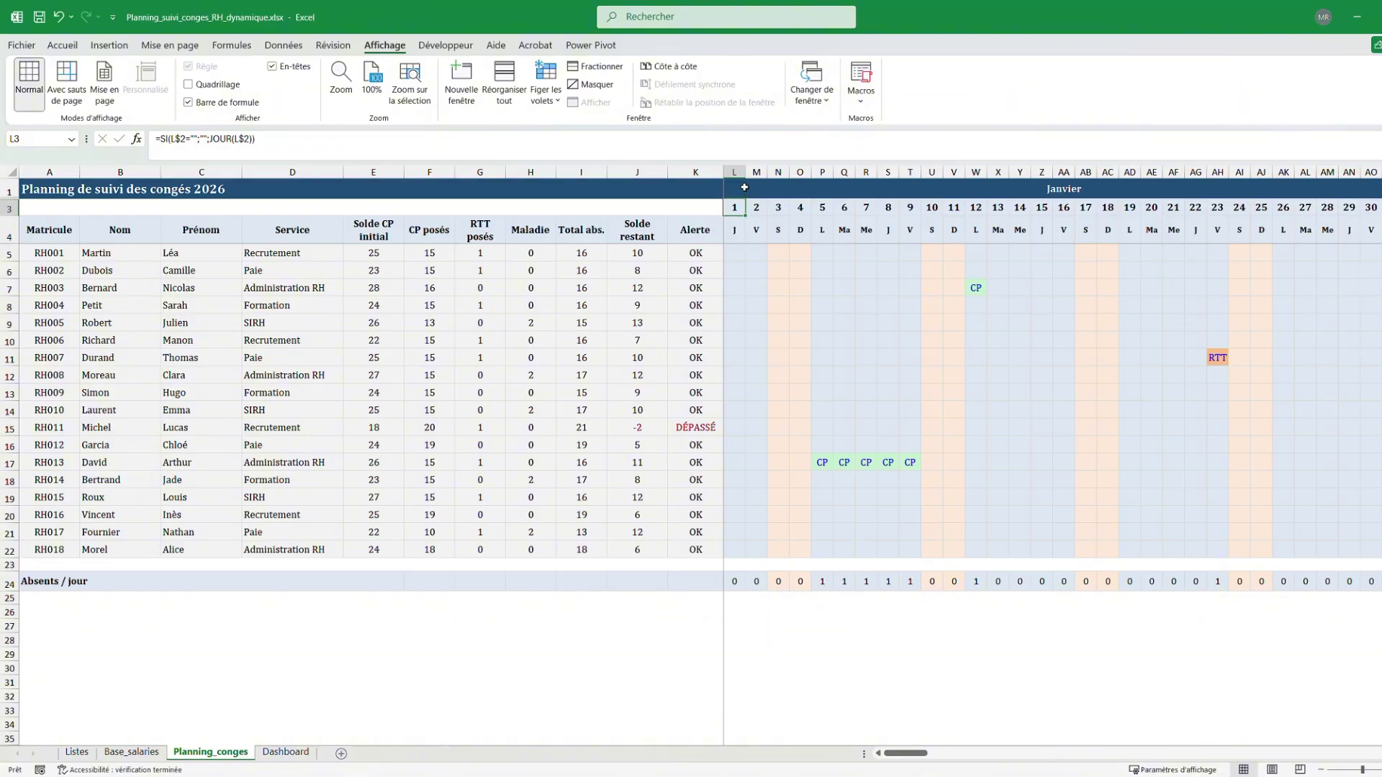
click(728, 189)
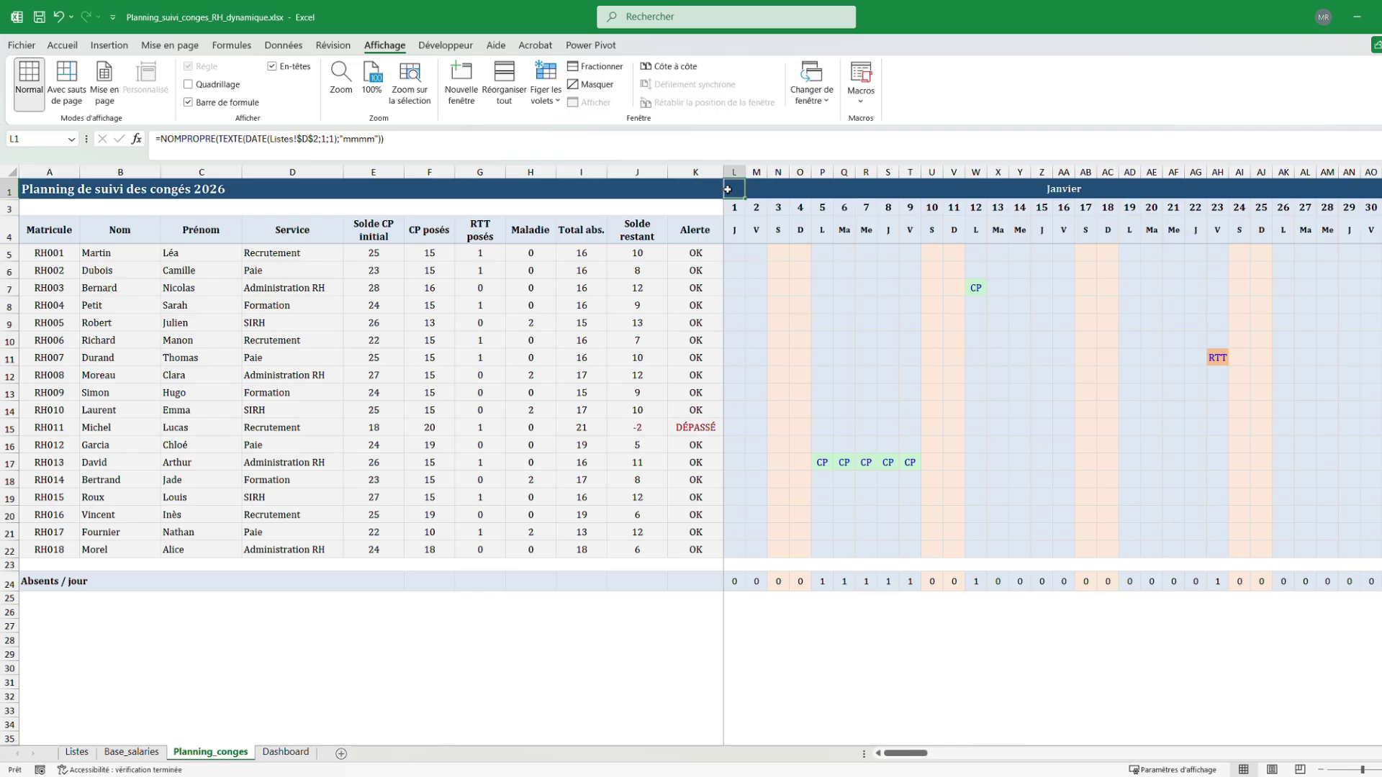
click(77, 751)
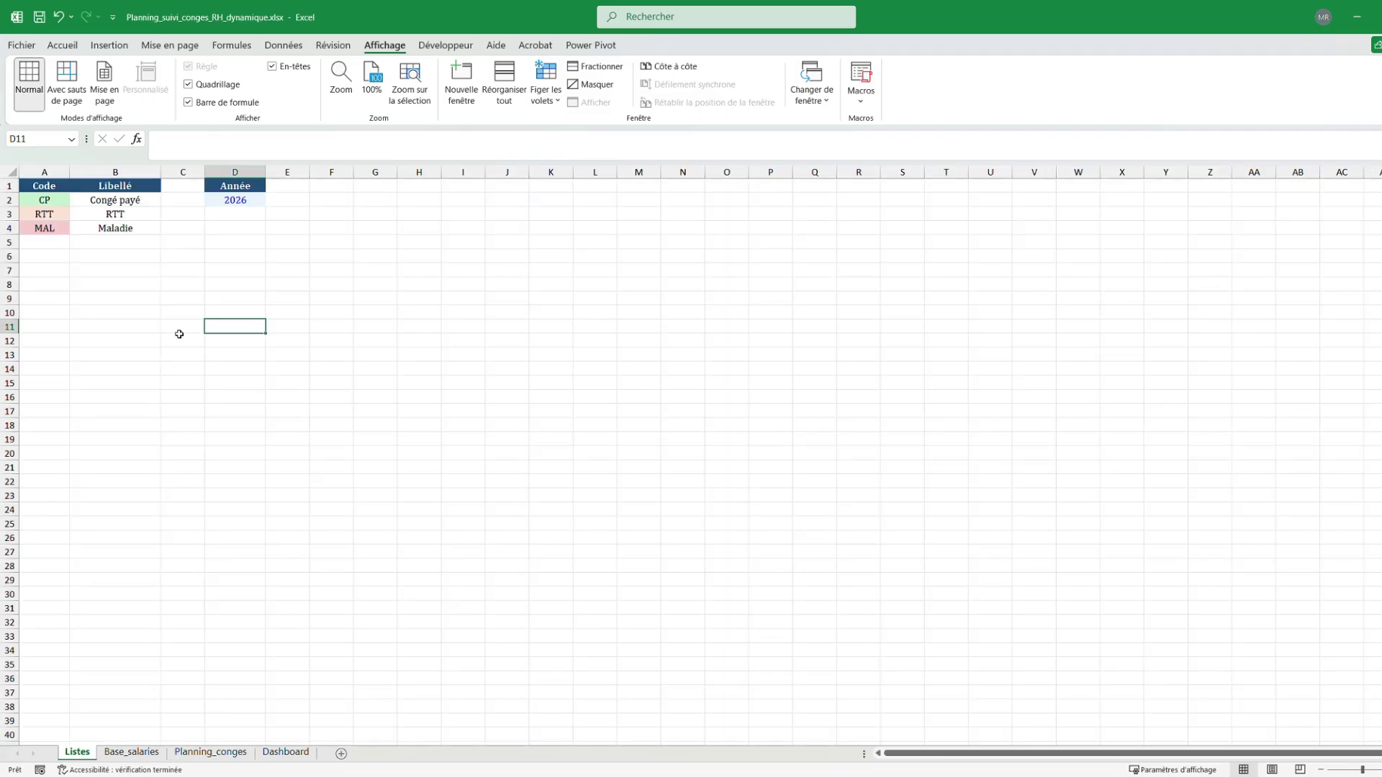
click(252, 202)
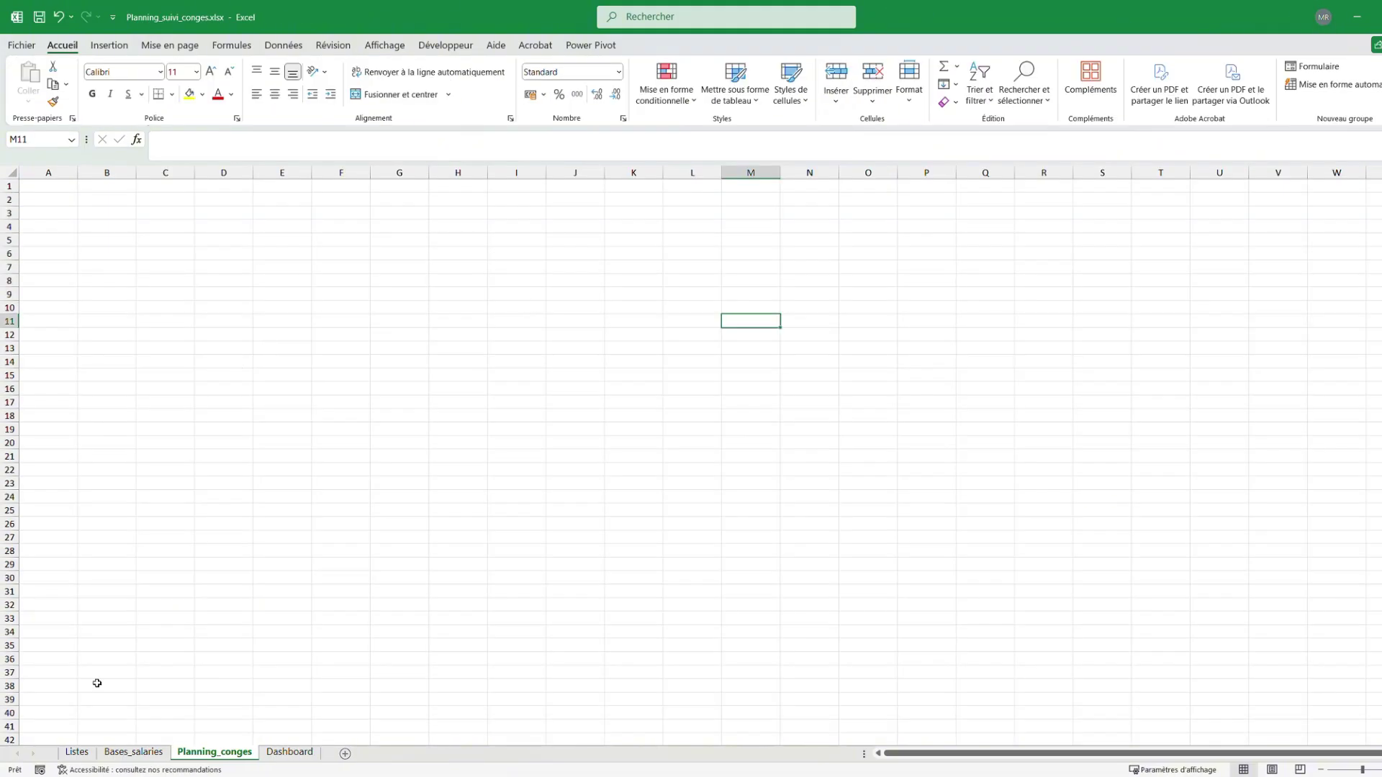
Review the leave codes, labels and year on the Listes sheet of Planning_suivi_conges.xlsx
click(77, 753)
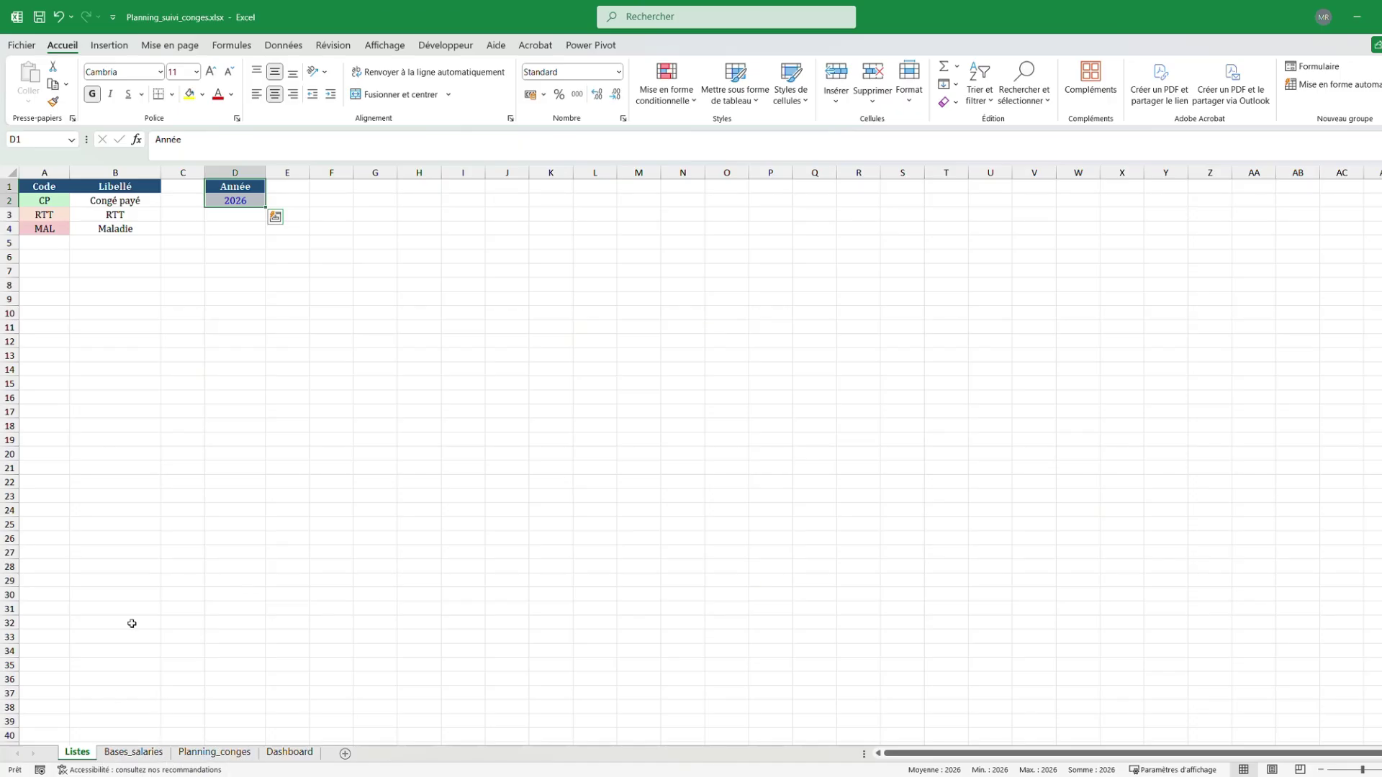
click(184, 399)
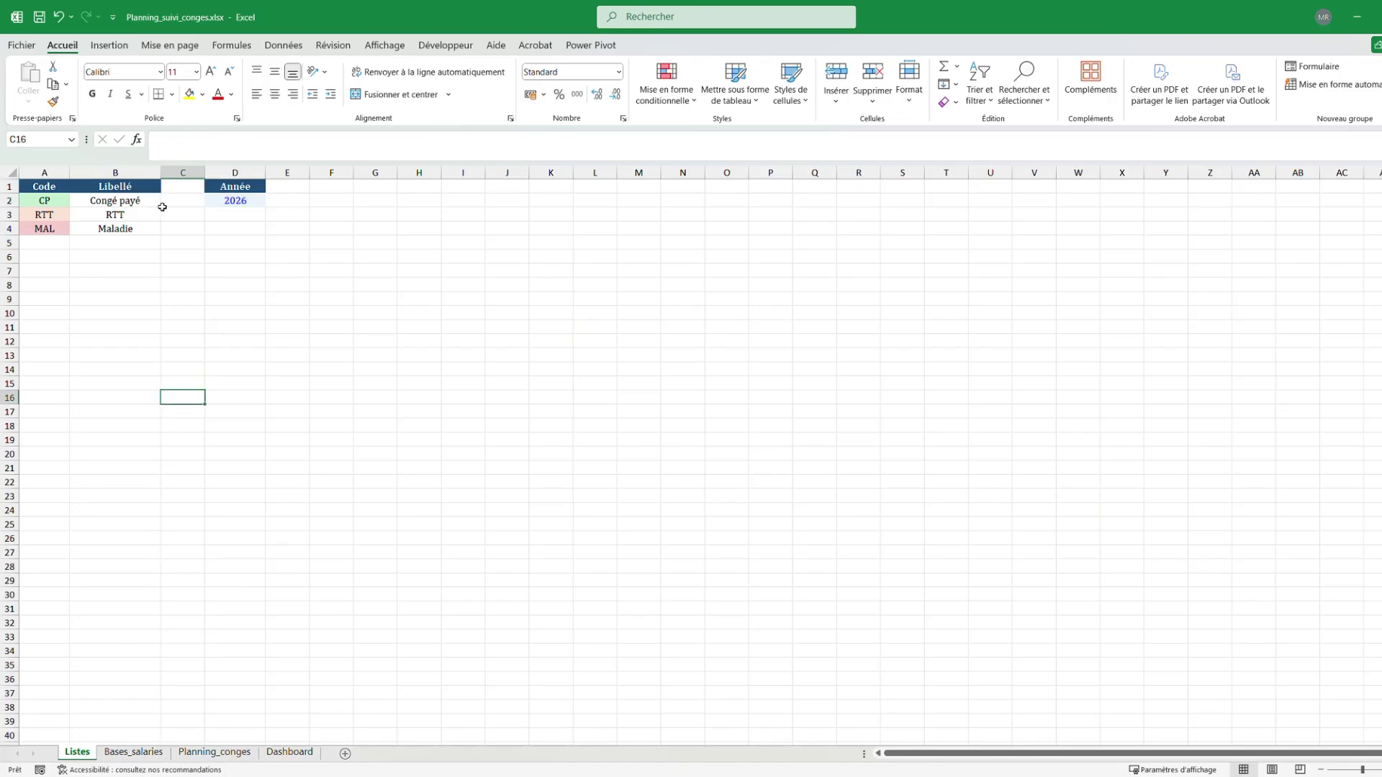
click(121, 214)
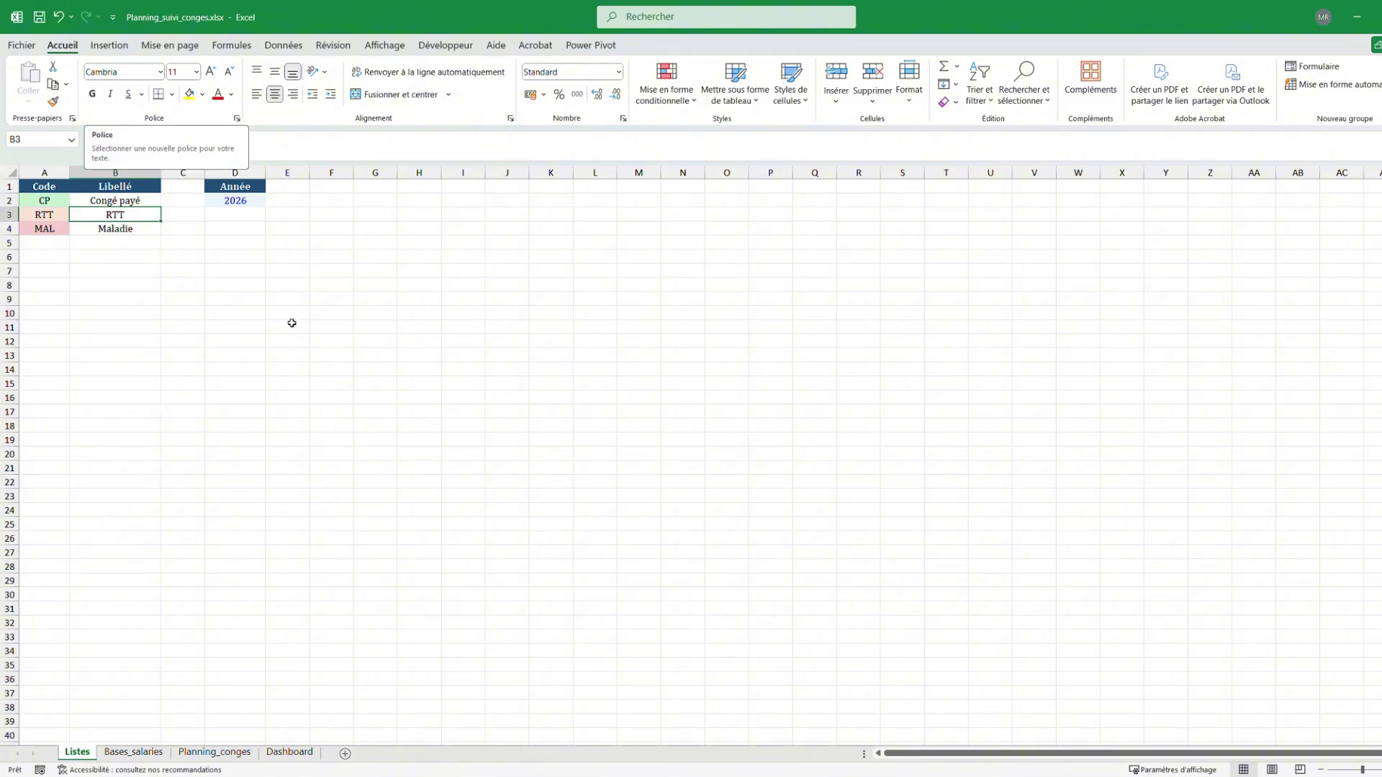
Examine the title and employee table on the Bases_salaries sheet, including the table's name and style settings
click(134, 752)
click(302, 695)
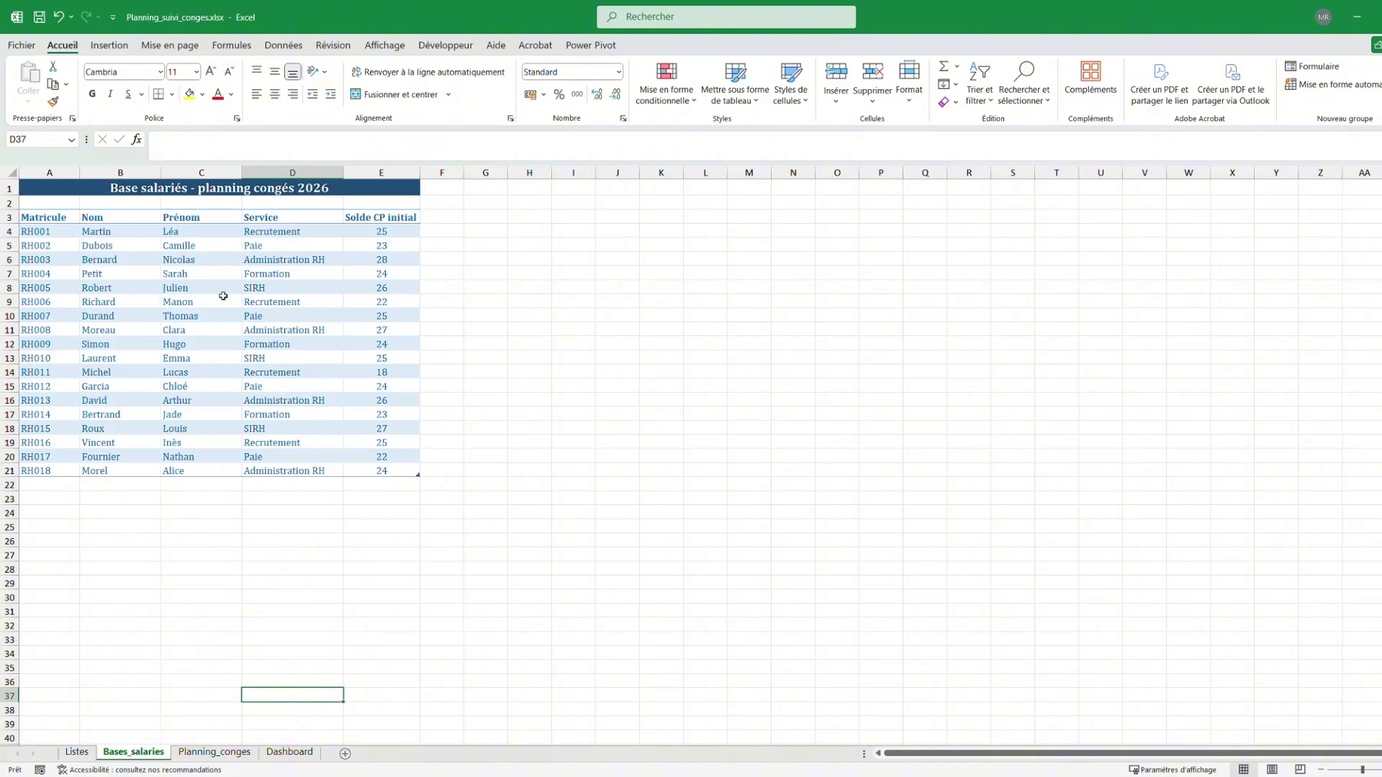
click(288, 190)
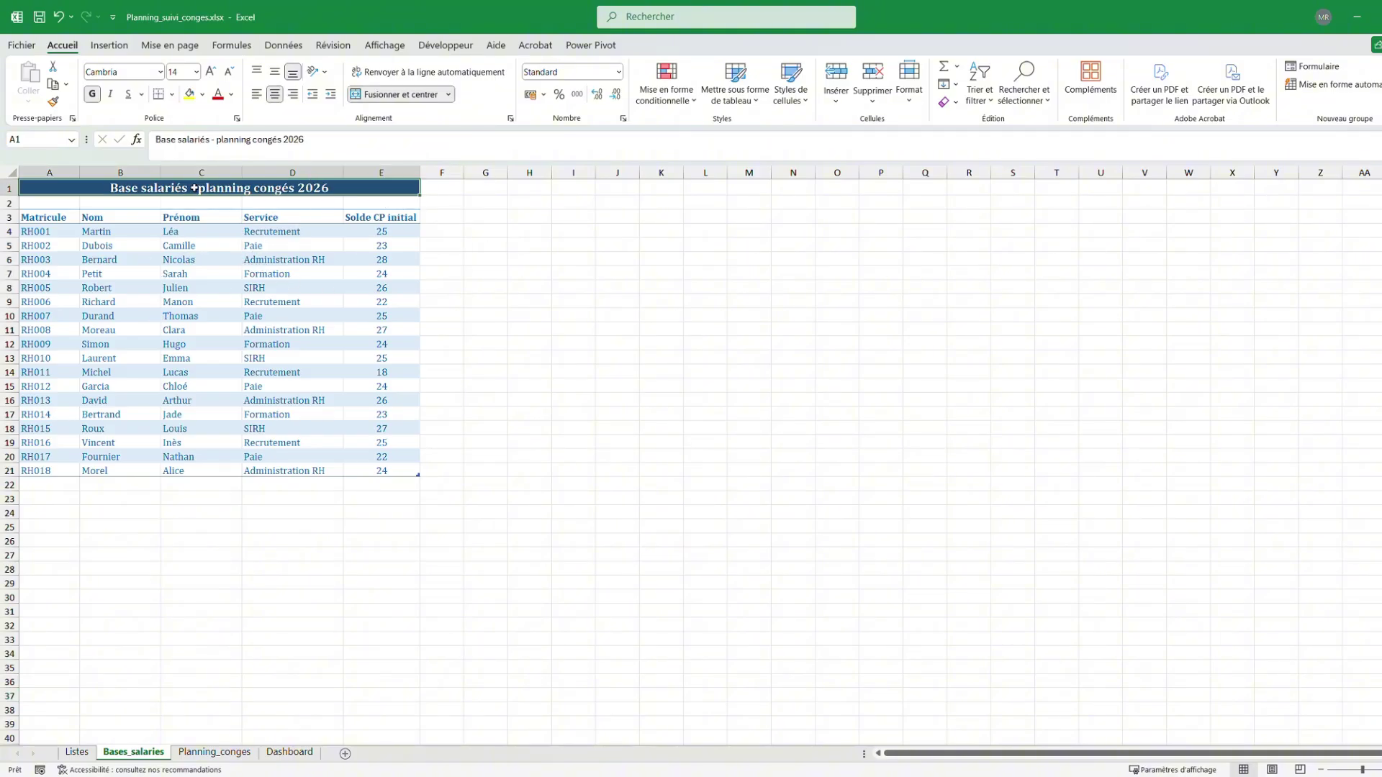
click(263, 245)
click(263, 283)
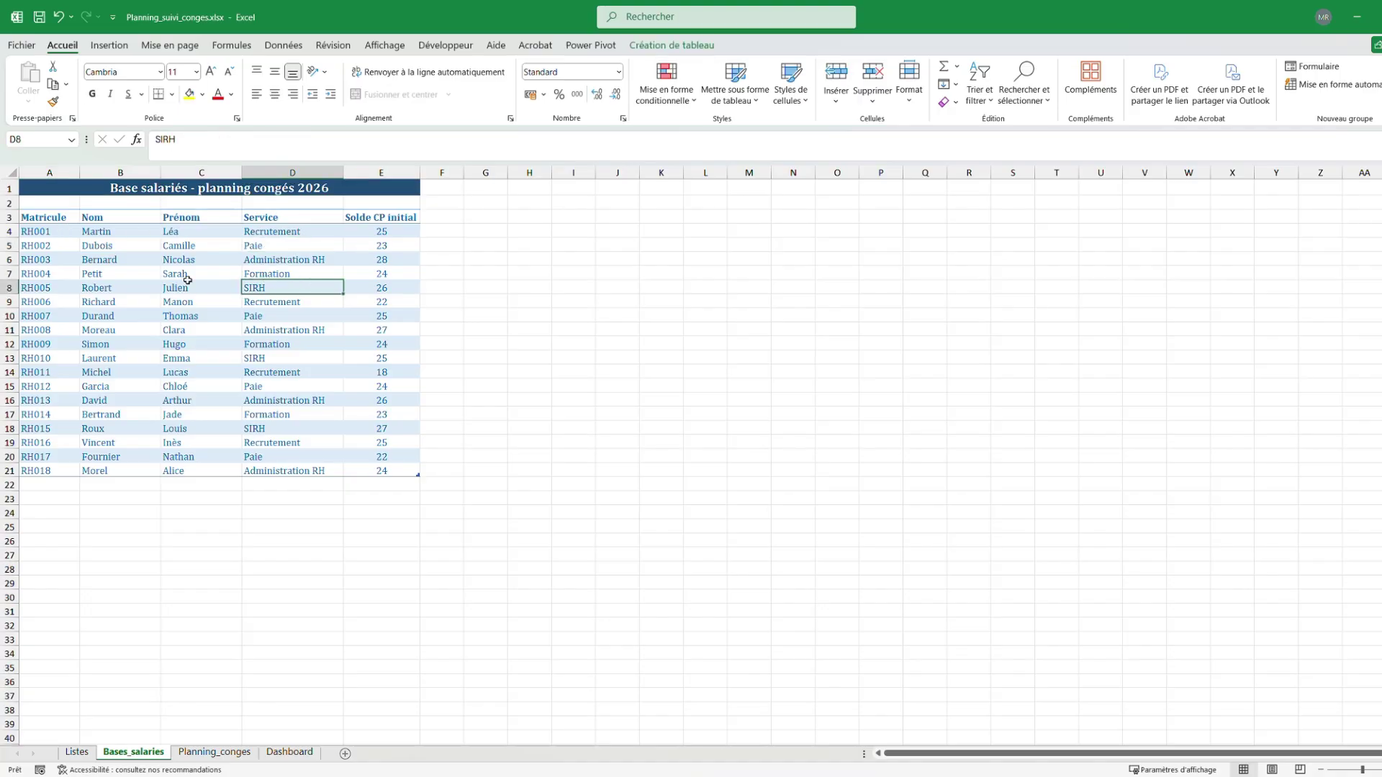
drag(189, 283, 196, 277)
click(671, 45)
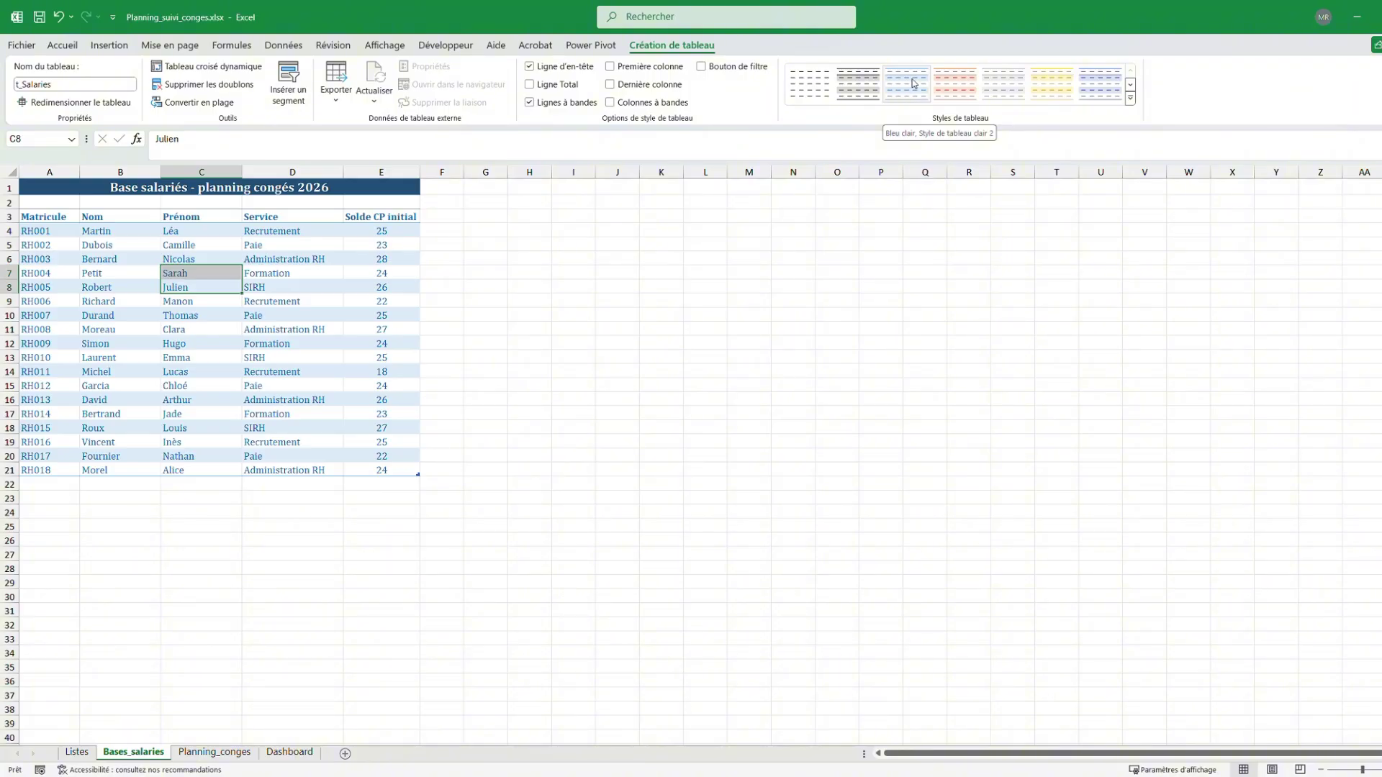
click(608, 316)
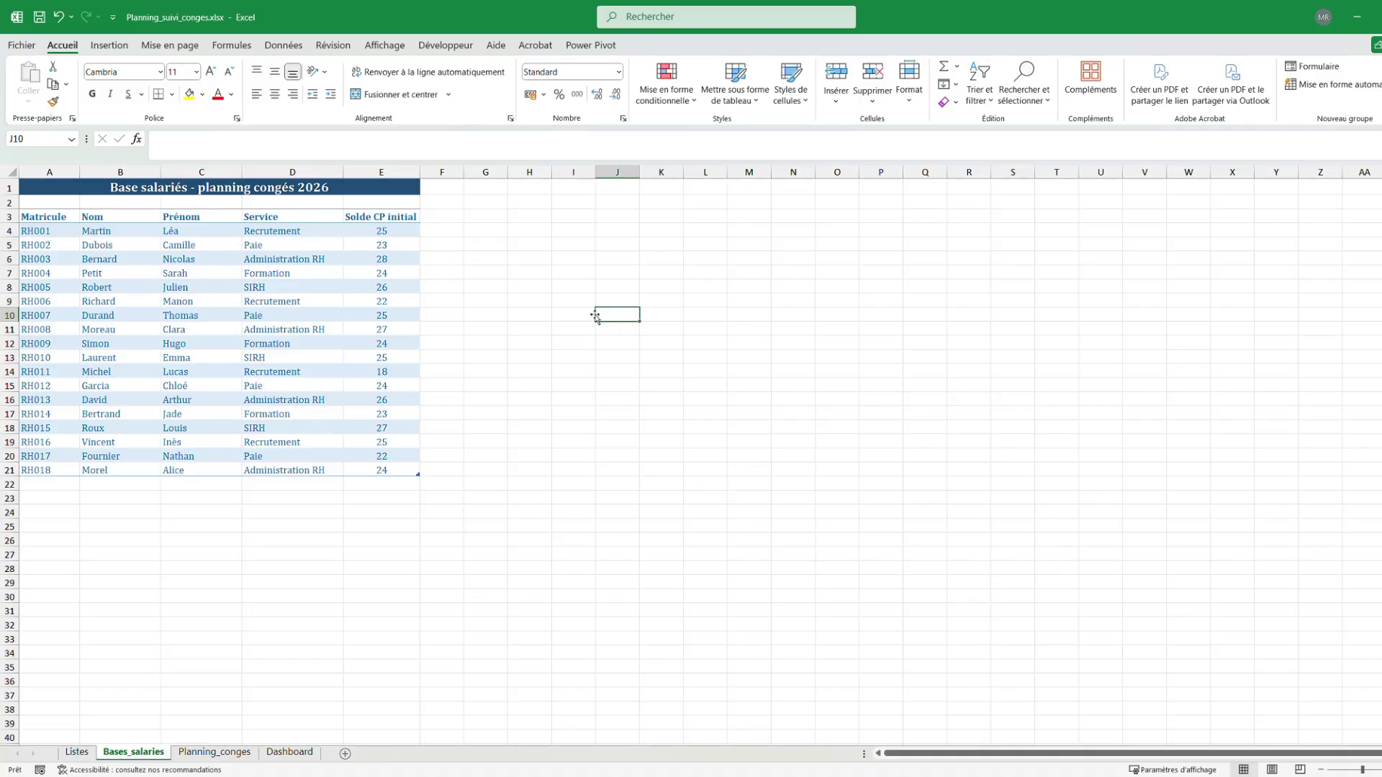
Freeze the panes of the Planning_conges sheet at cell L5, locking rows 1 to 4 and columns A to K
click(230, 753)
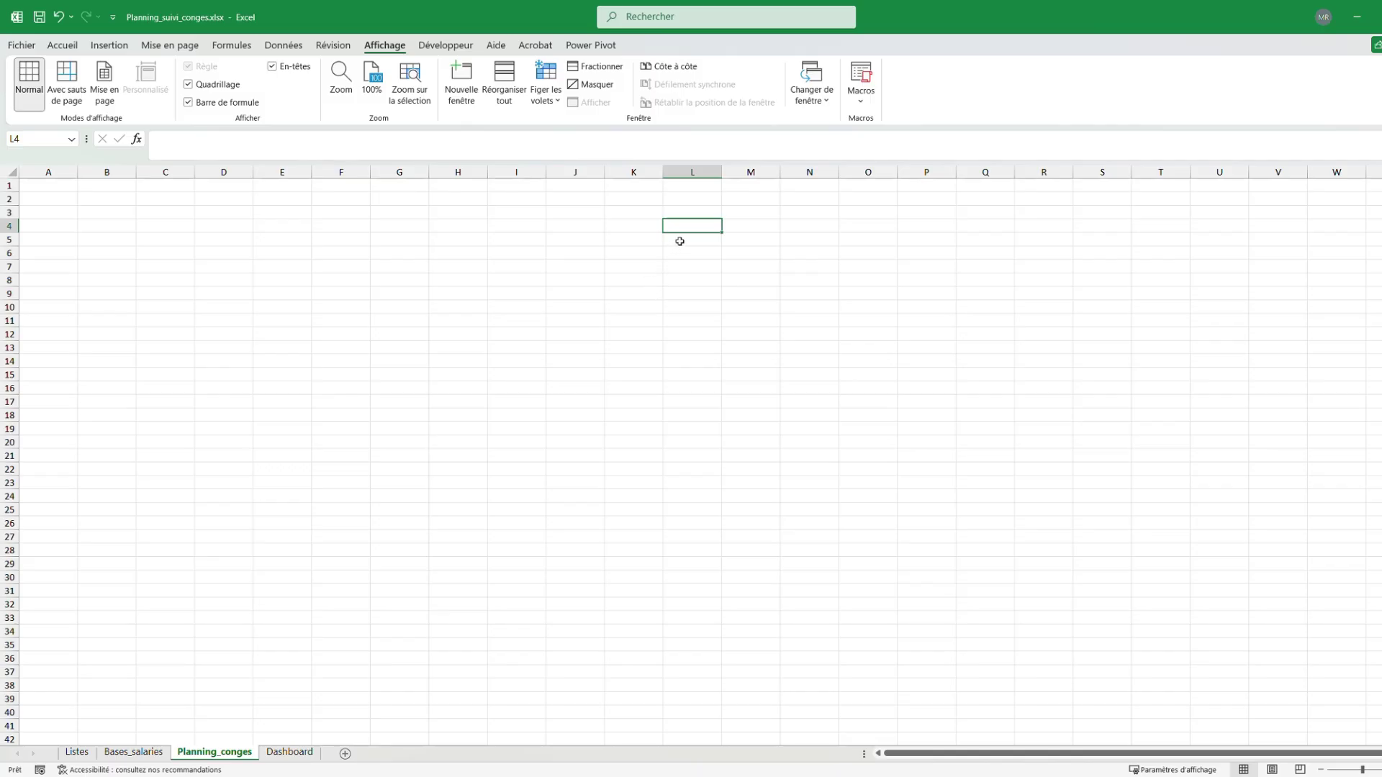
click(679, 241)
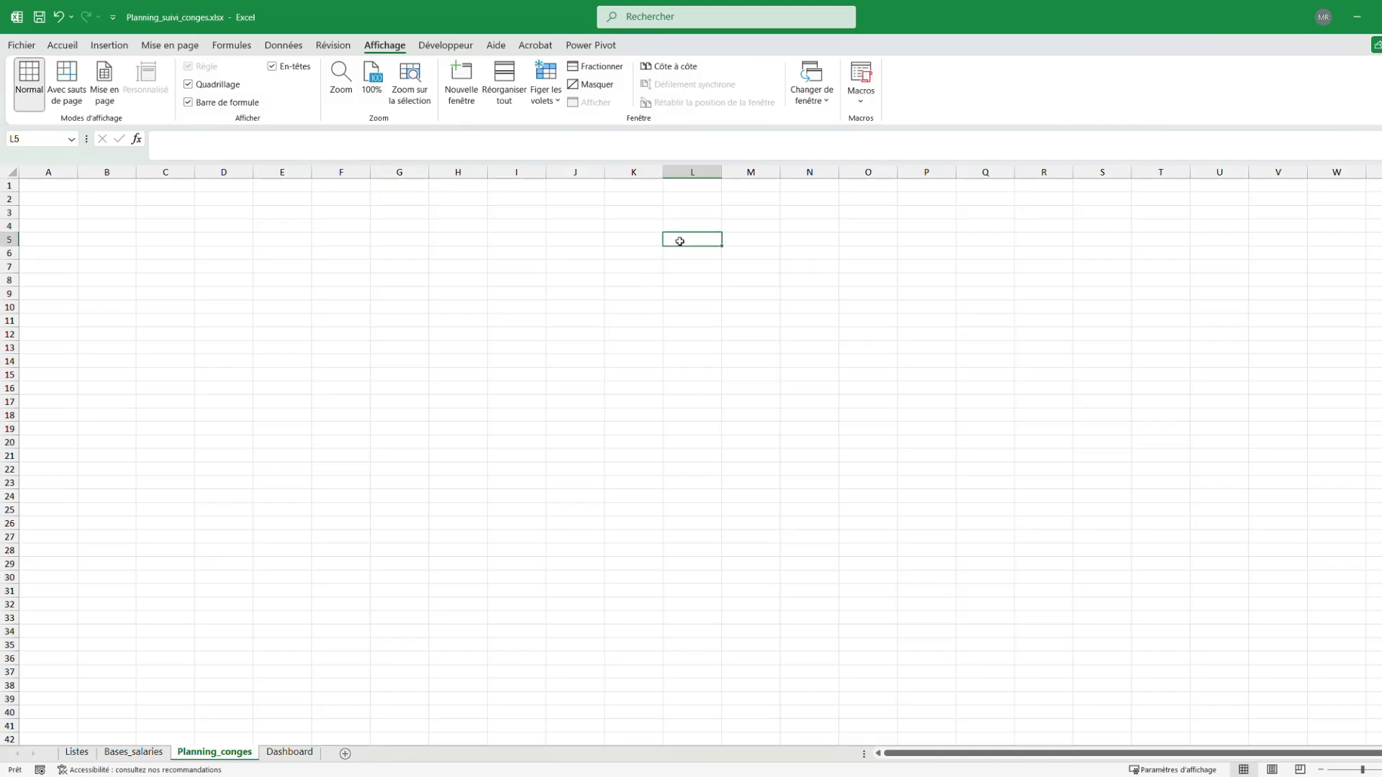
click(545, 90)
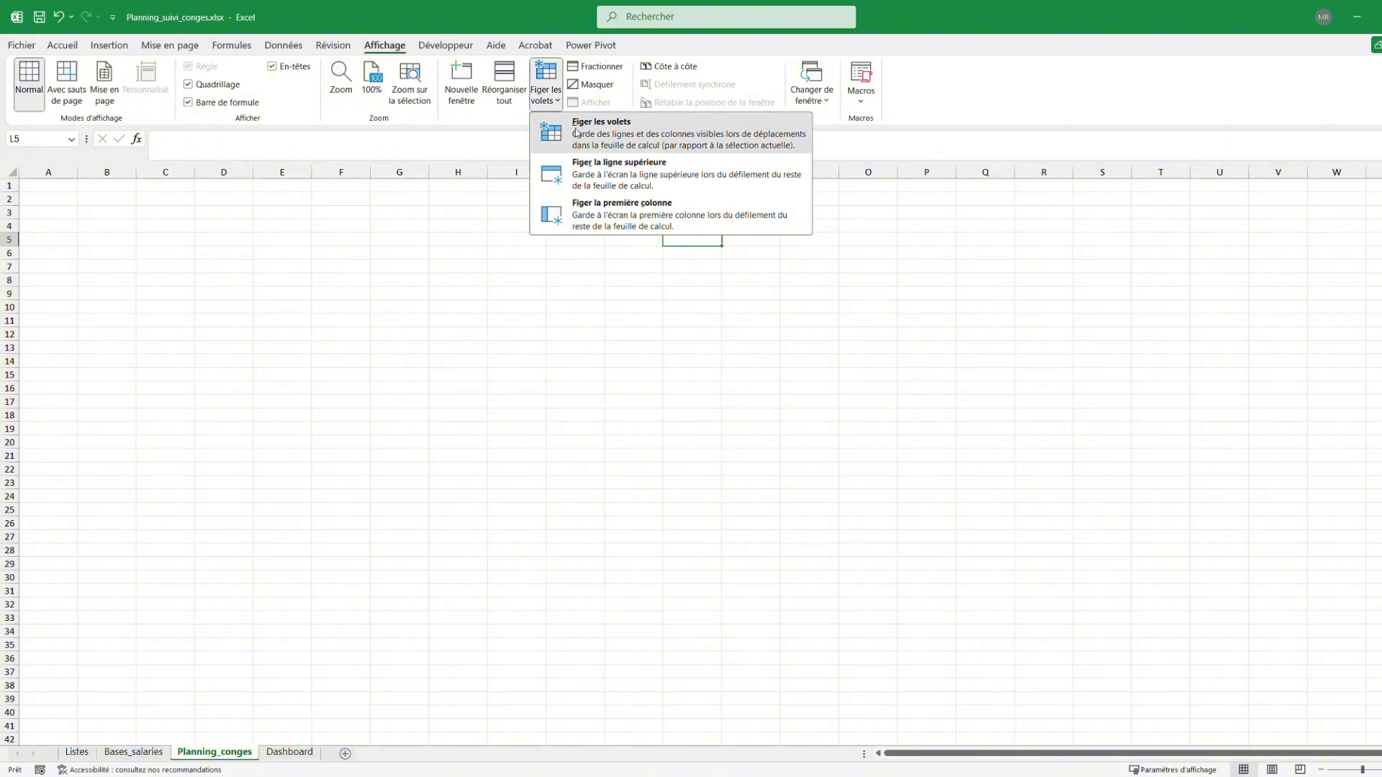
click(576, 123)
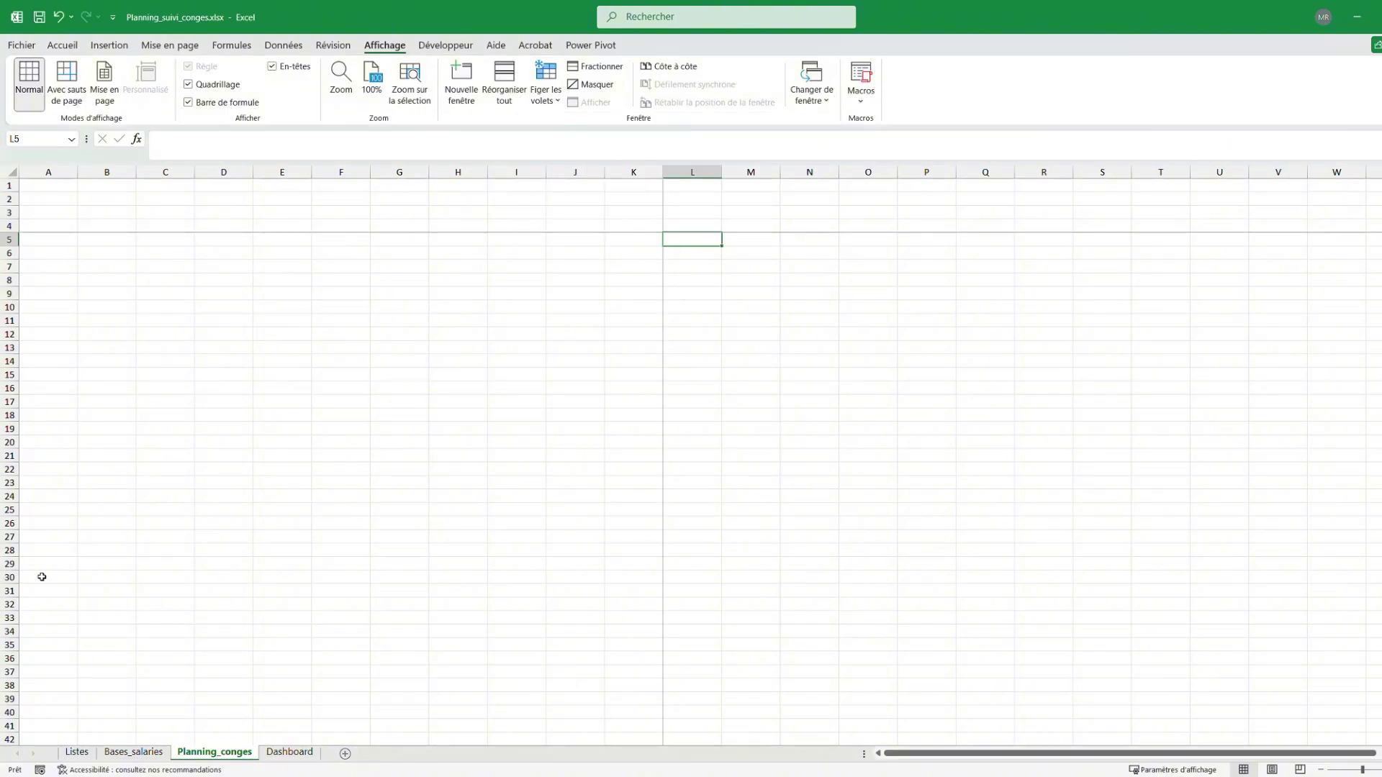
Fill the header range A1:NM1 of the Planning_conges sheet with dark blue
mouse_move(1096, 753)
mouse_down()
mouse_move(1137, 748)
mouse_move(1108, 752)
mouse_up()
drag(58, 185, 699, 187)
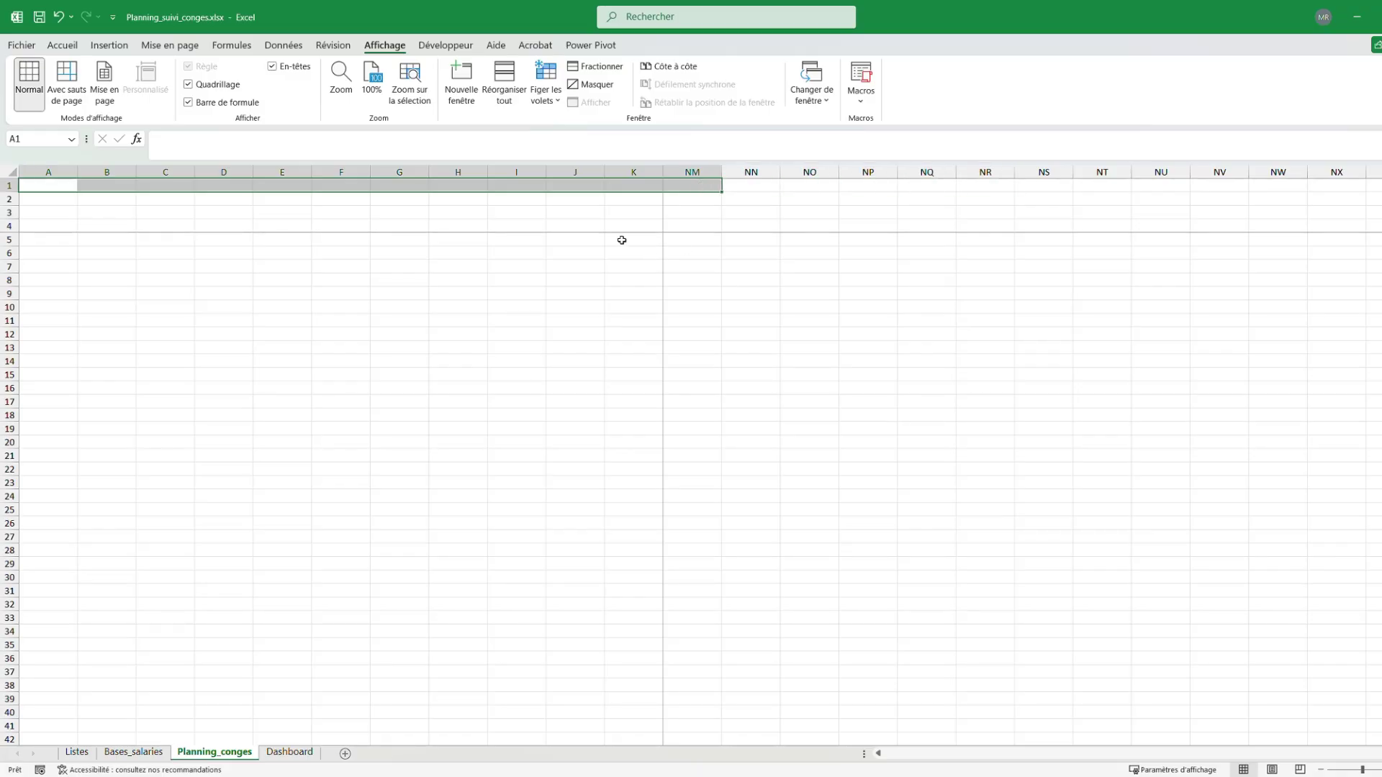
click(66, 45)
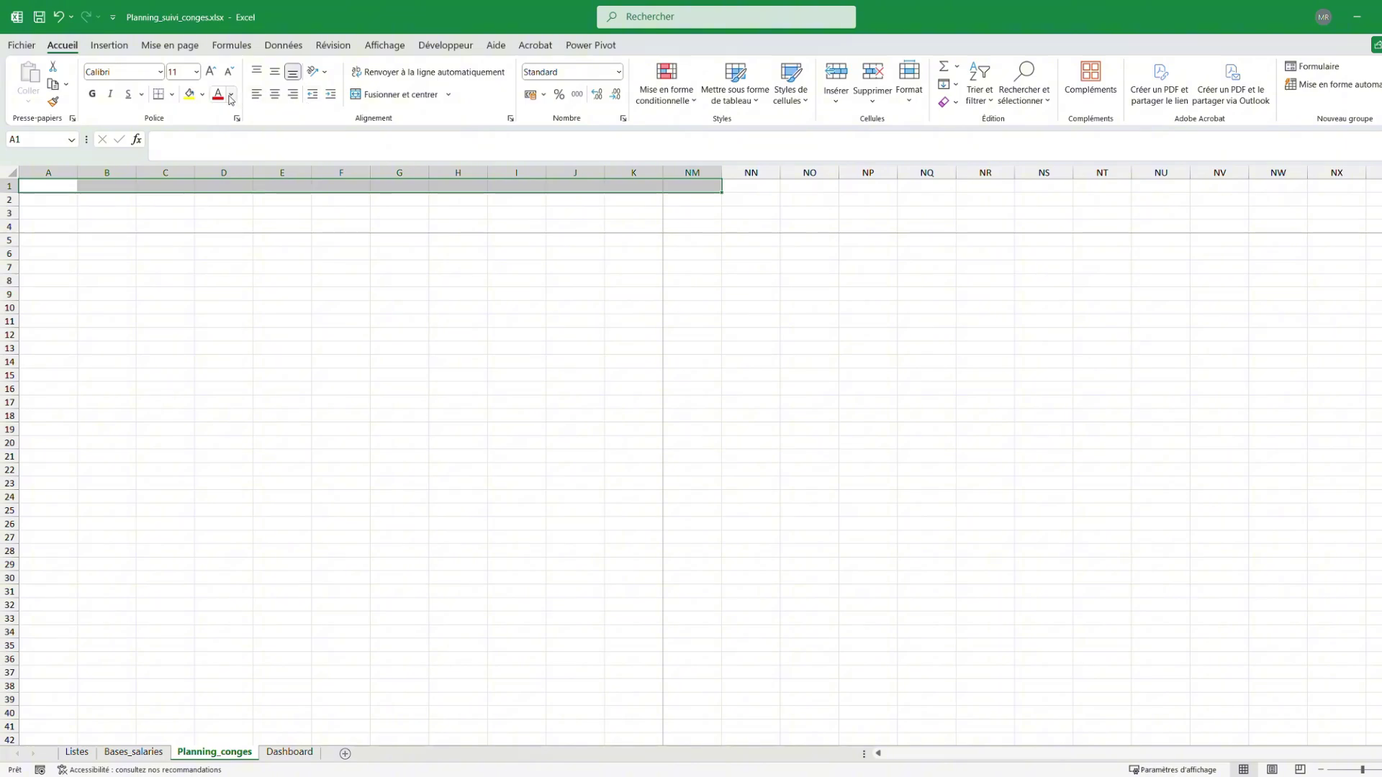
click(203, 96)
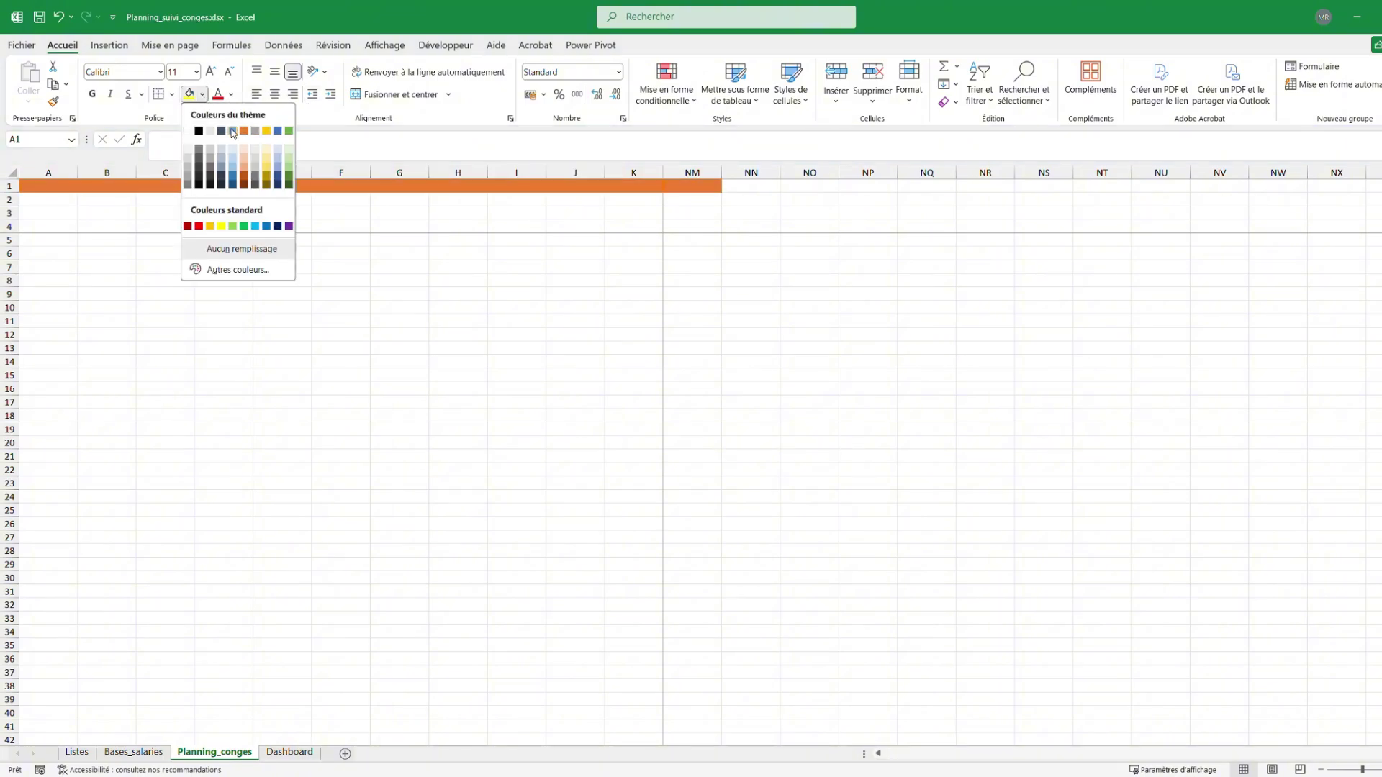
click(283, 182)
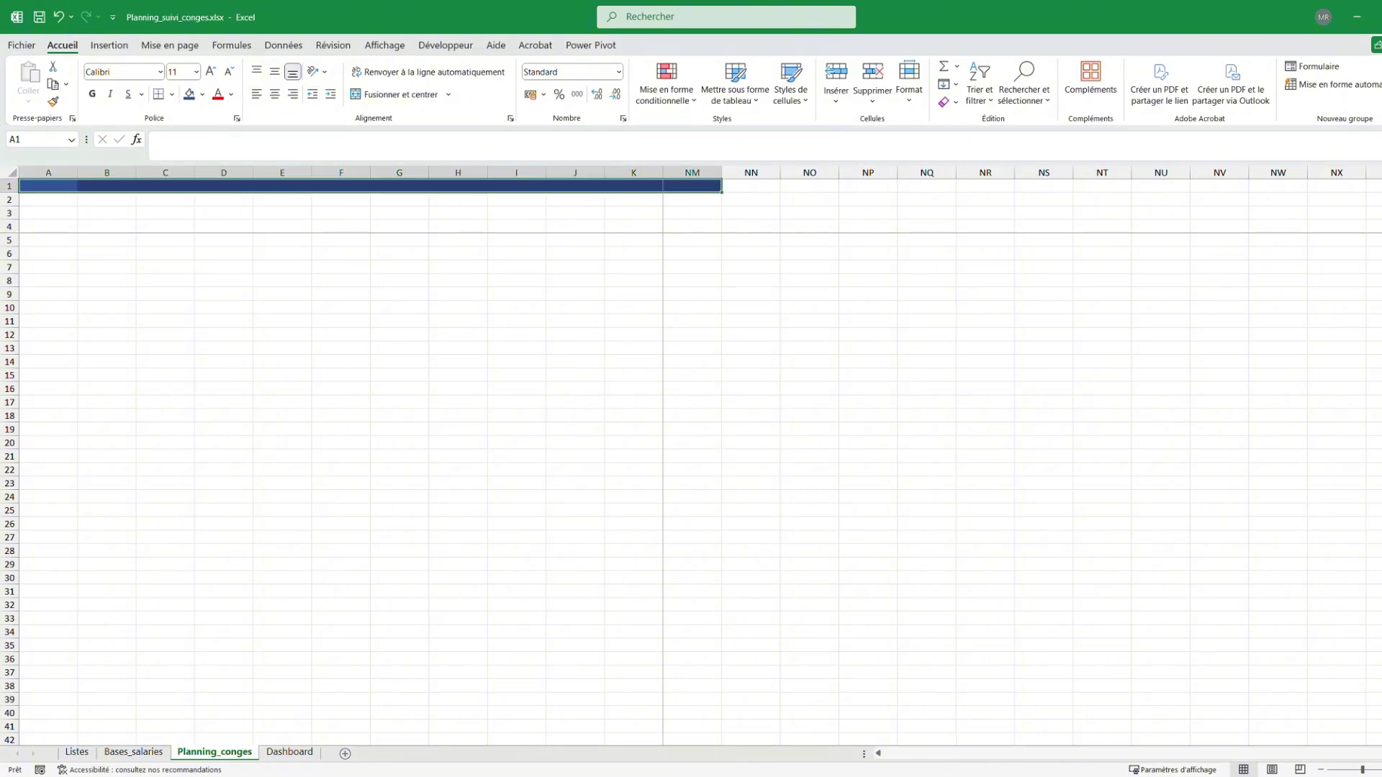
Increase the height of row 1 on the Planning_conges sheet and select cell A1
click(809, 528)
drag(15, 203, 16, 199)
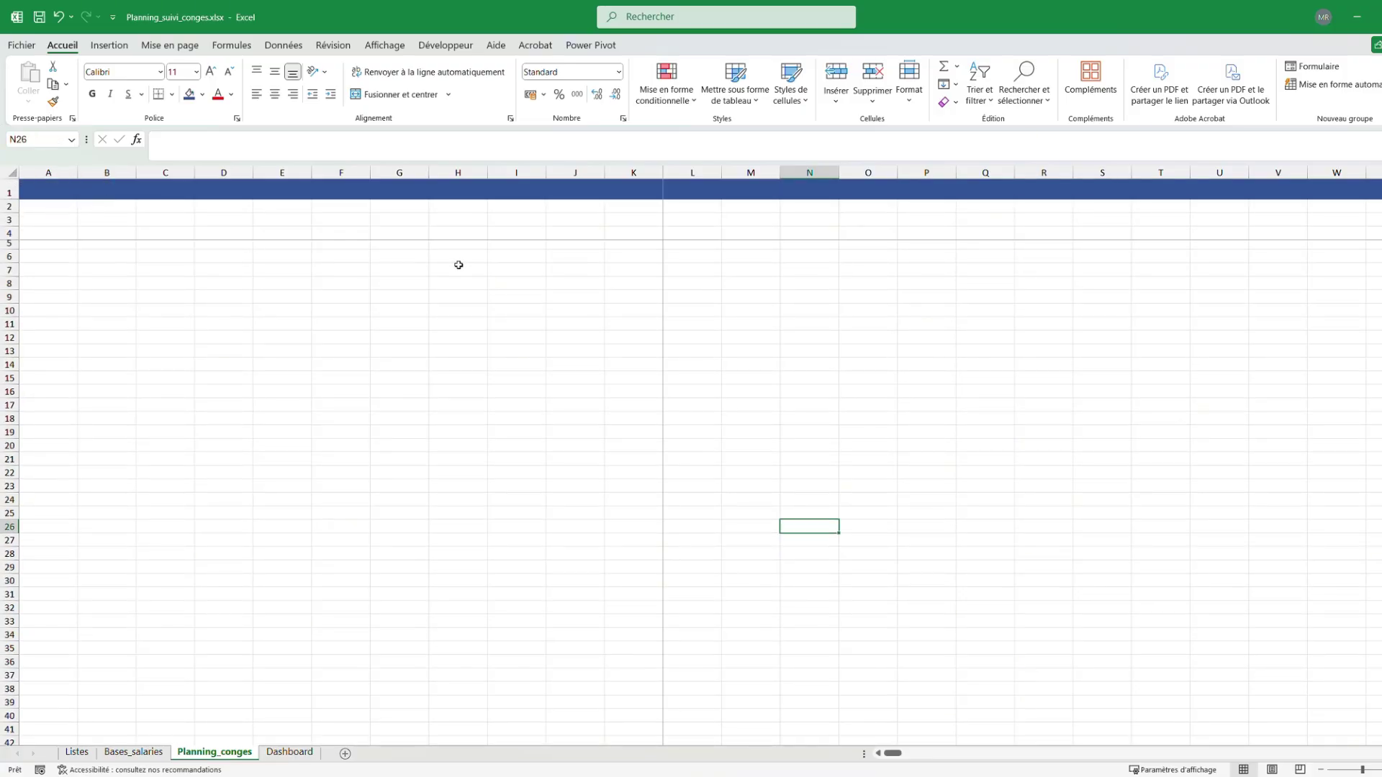
click(46, 184)
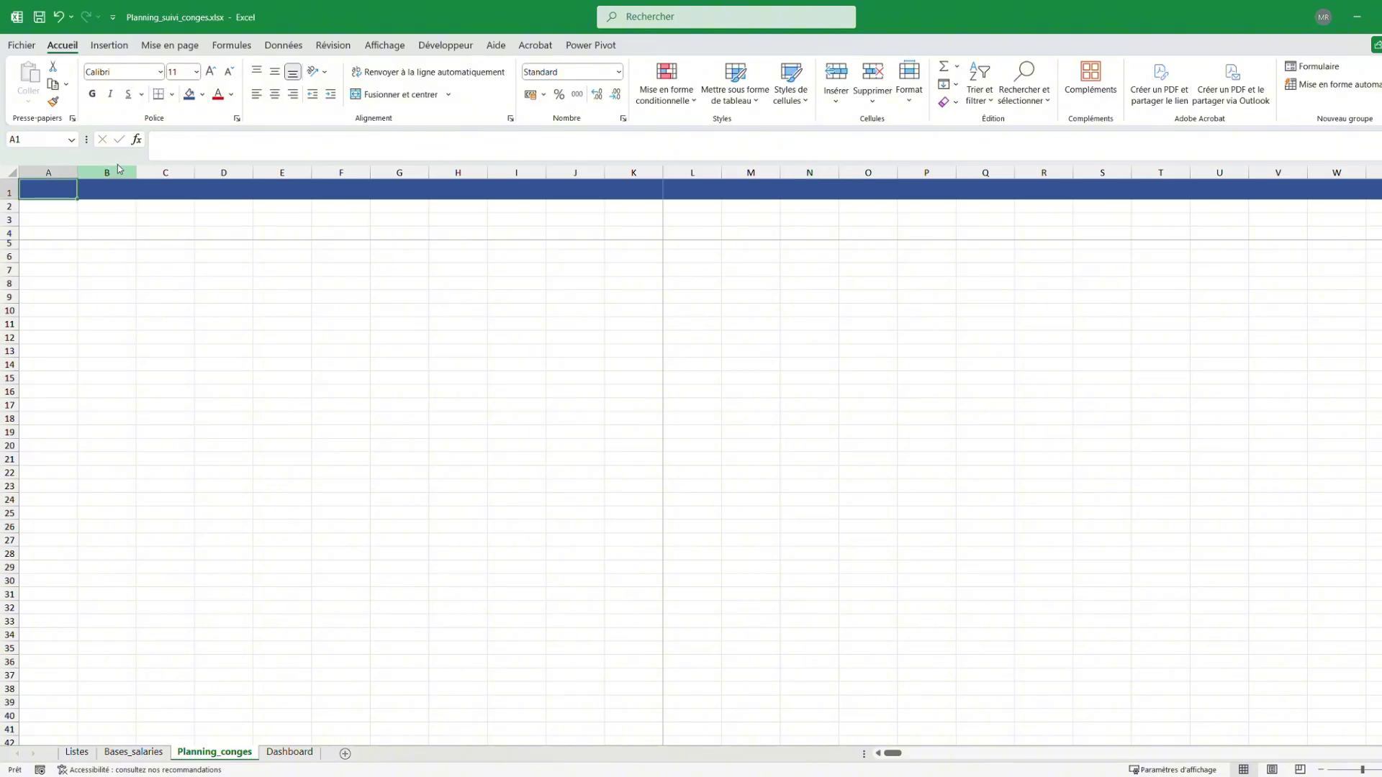
Set the font of title cell A1 on the Planning_conges sheet to Cambria
click(114, 72)
text(Fo)
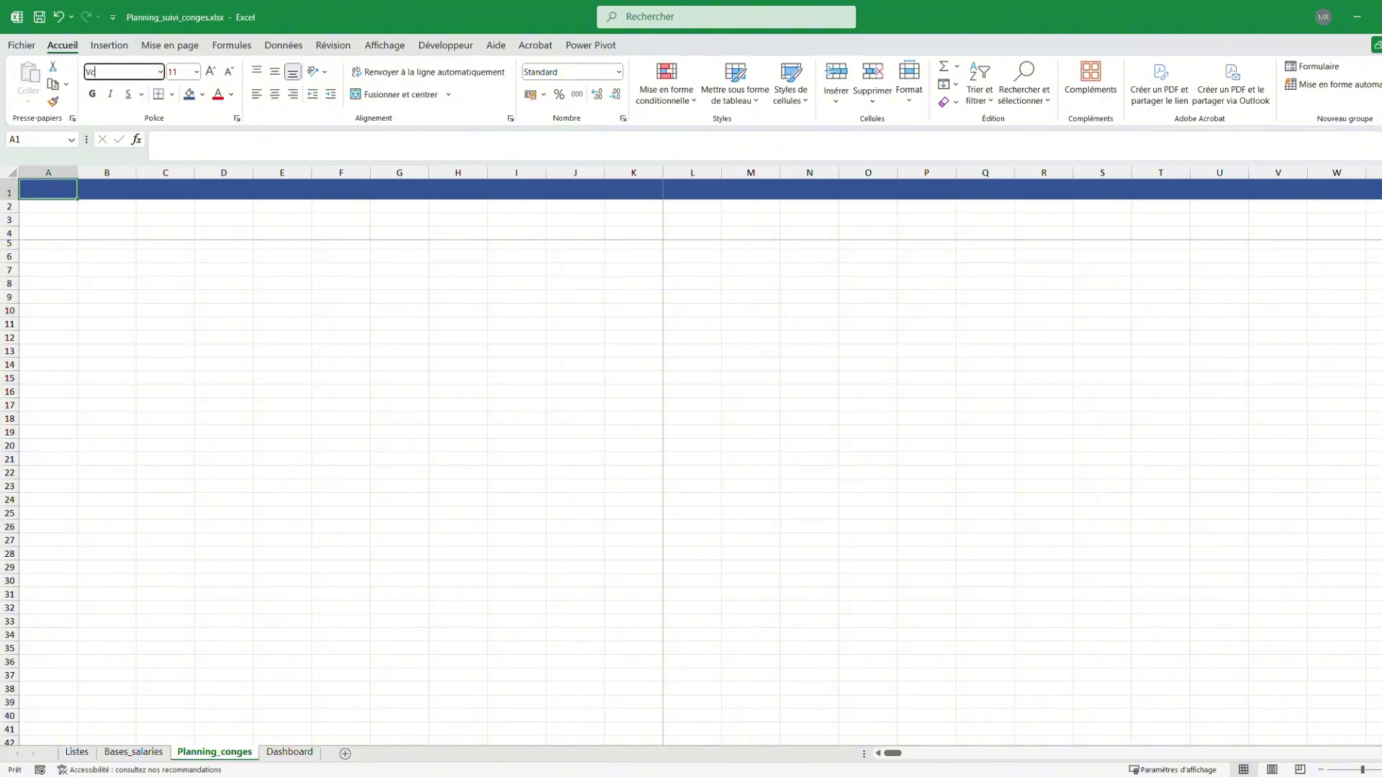
key(BackSpace)
key(BackSpace)
text(Cambria)
key(Return)
click(223, 311)
Enter the title formula ="Planning de suivi des congés "&Listes!$D$2 in cell A1, referencing the year cell absolutely
click(55, 194)
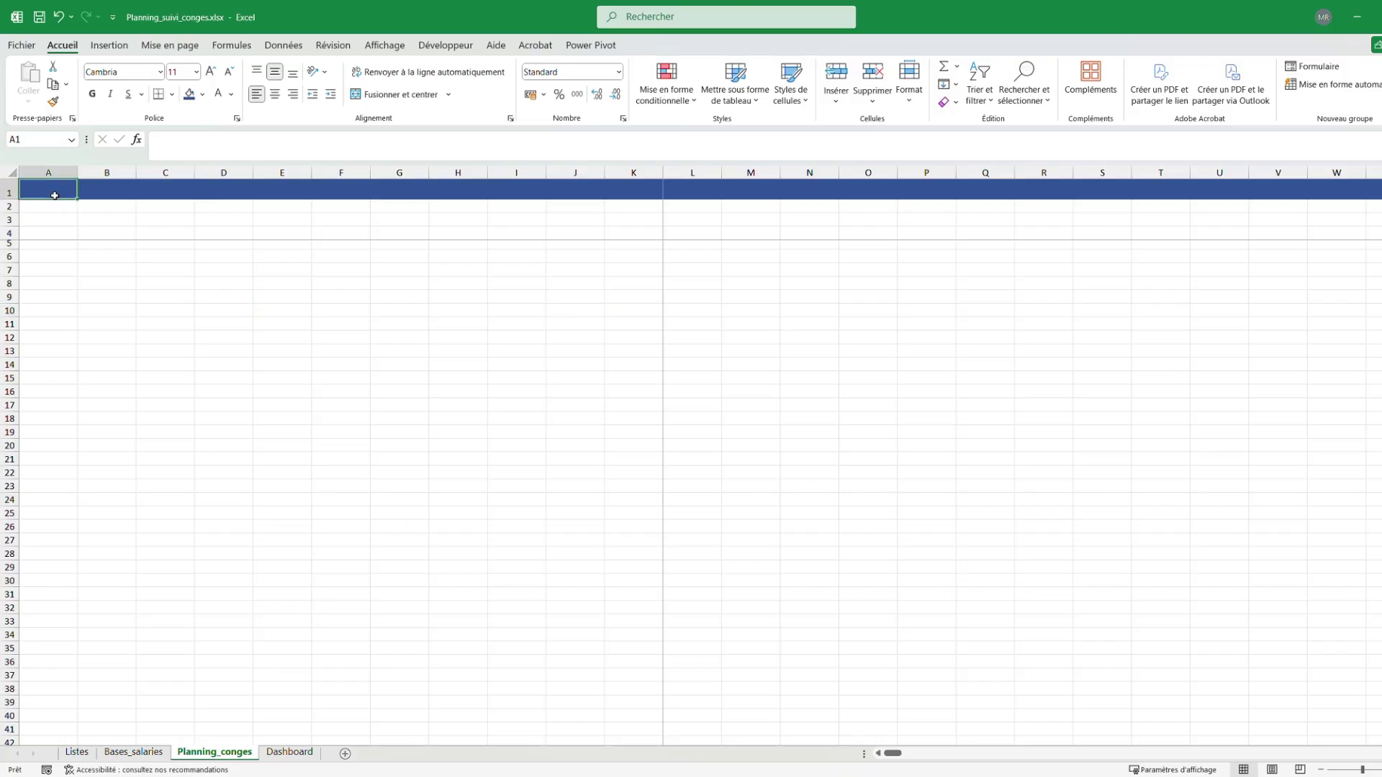
text(")
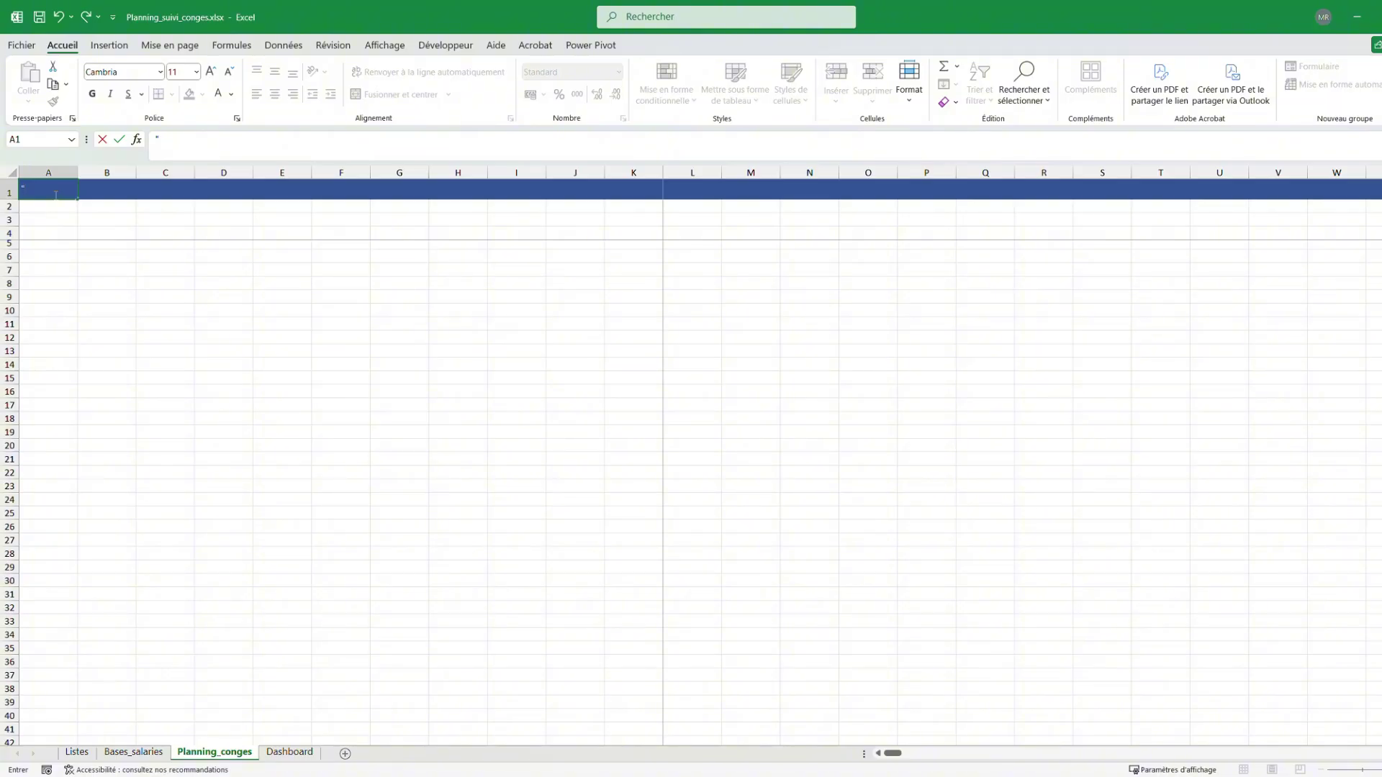
text(=")
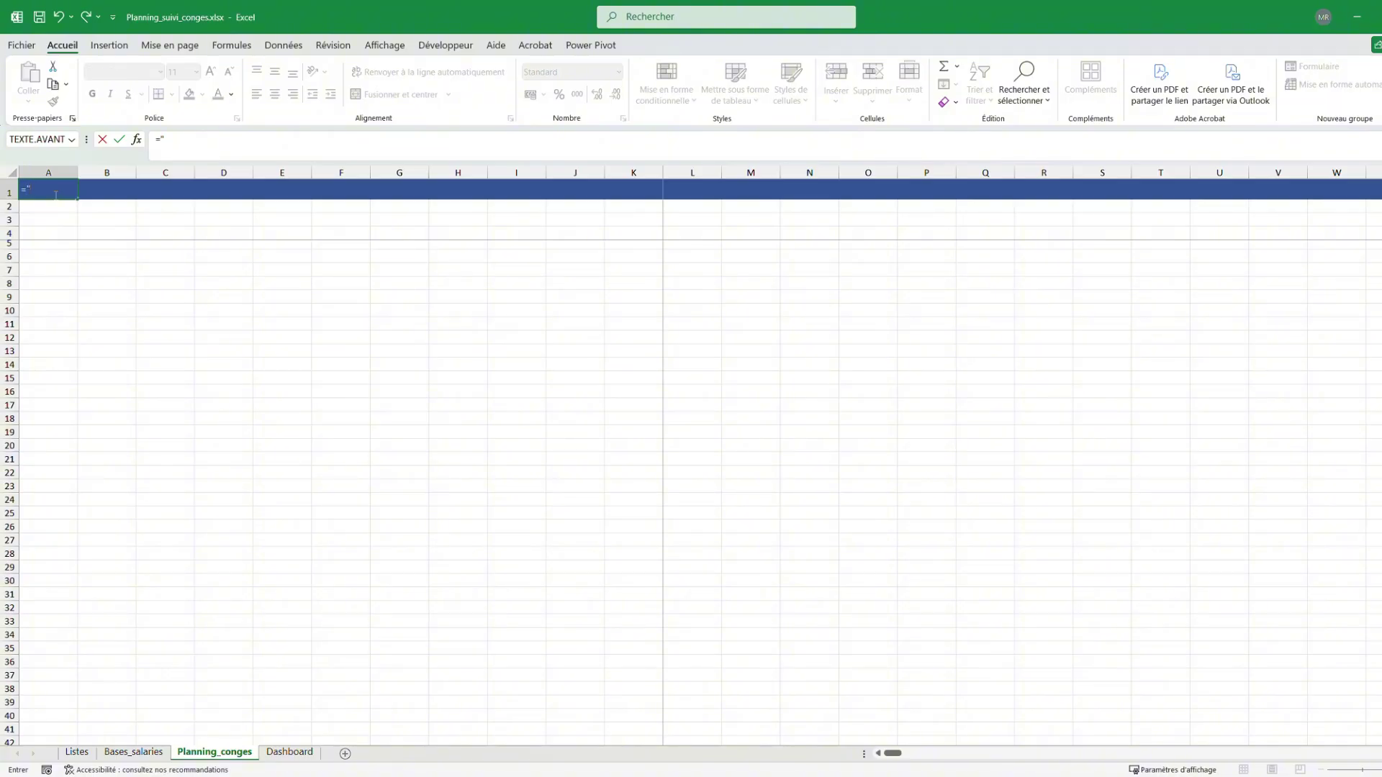
text(Planning de suivi de)
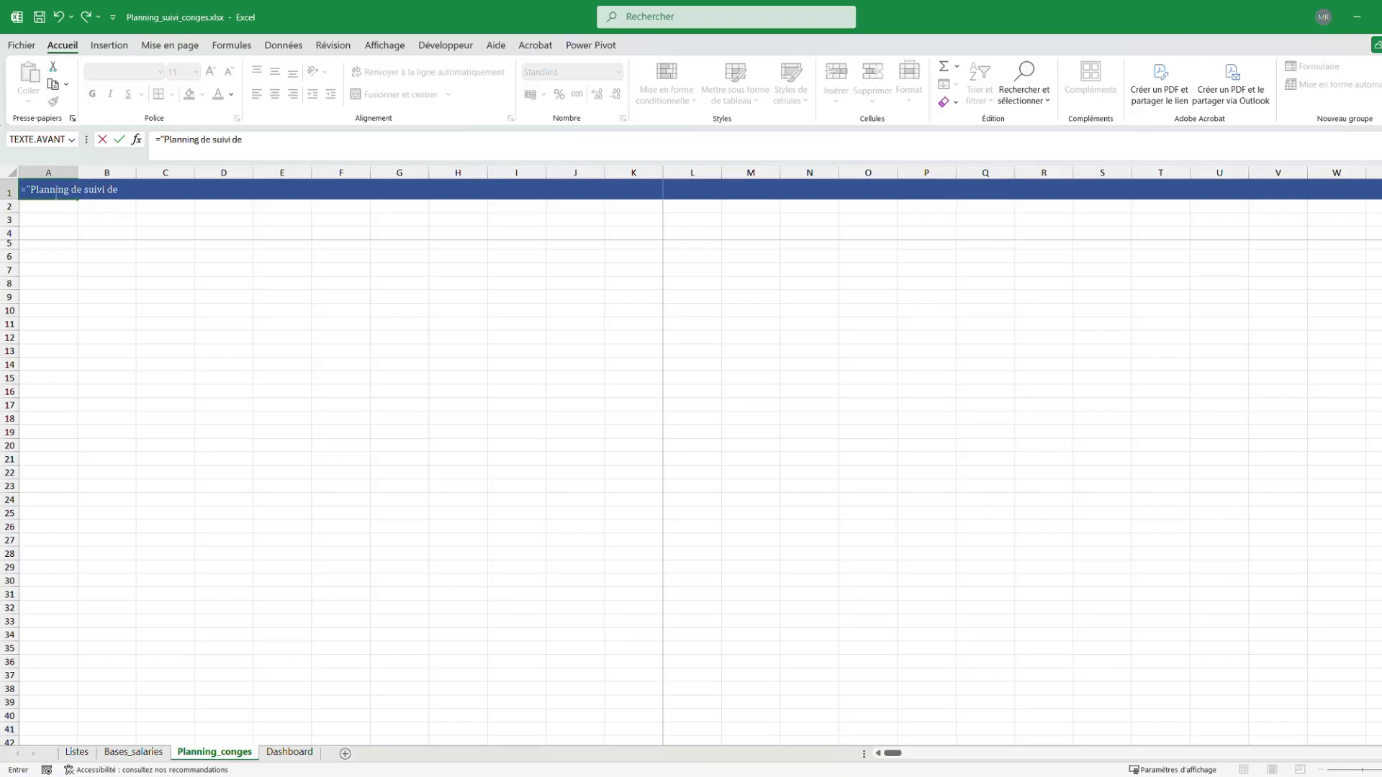
text(s congé")
text(&)
click(77, 751)
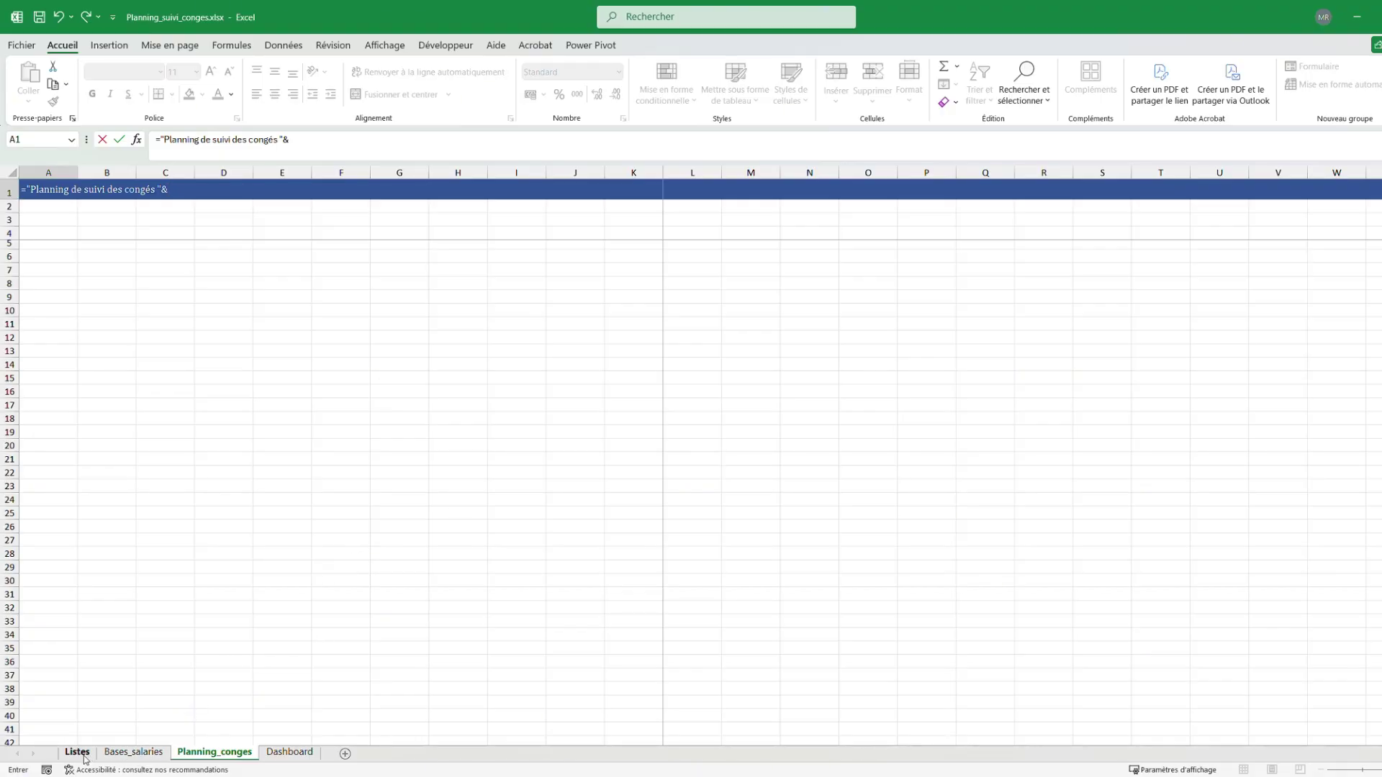
click(235, 201)
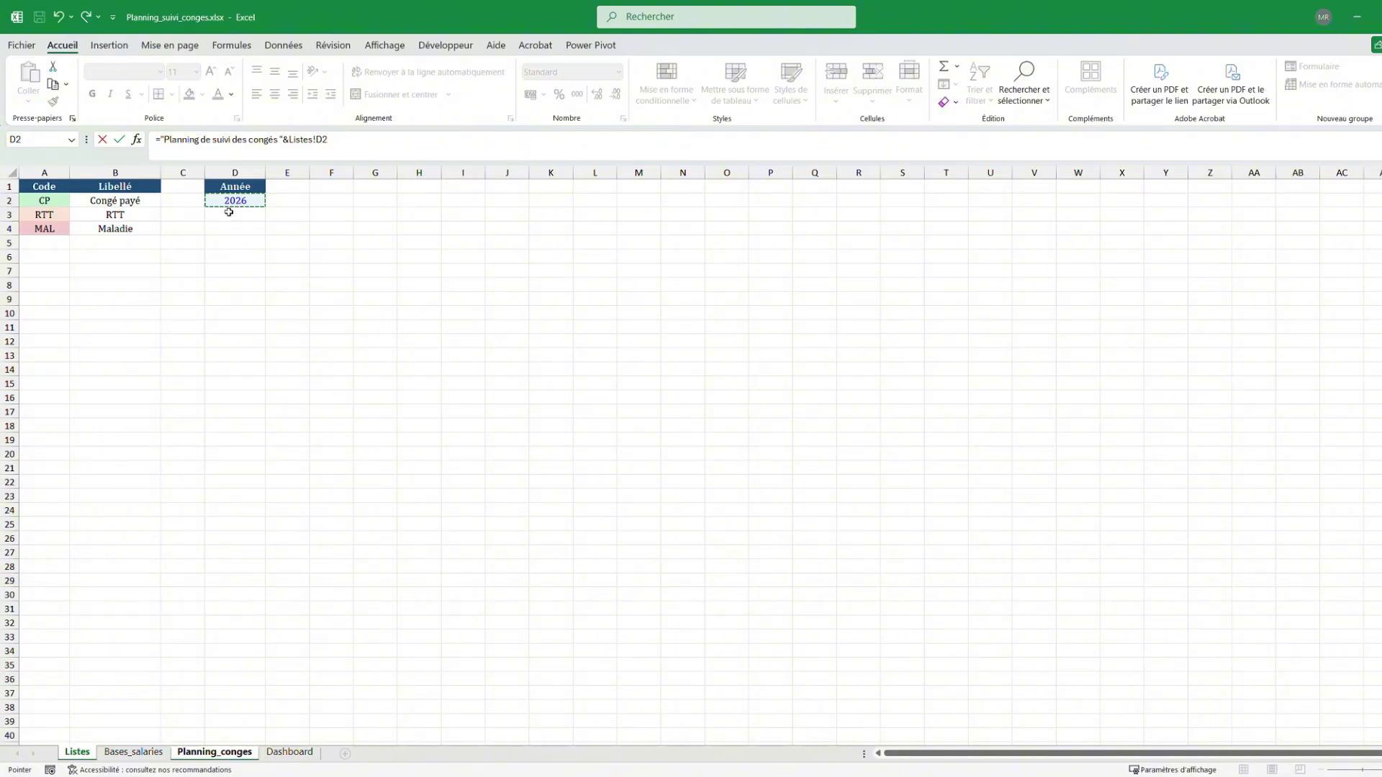
key(F4)
key(Return)
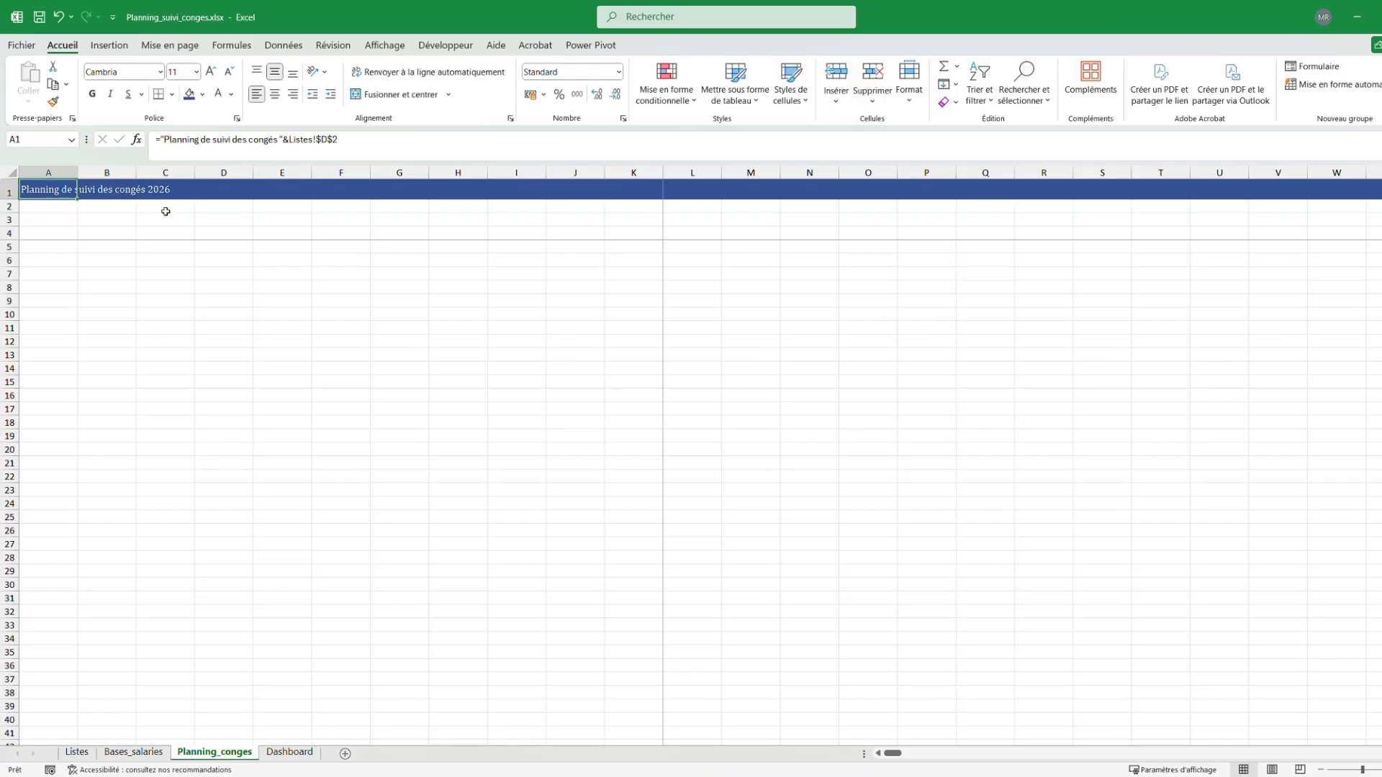
Increase the font size of the title in cell A1 by two increments and deselect it
click(210, 71)
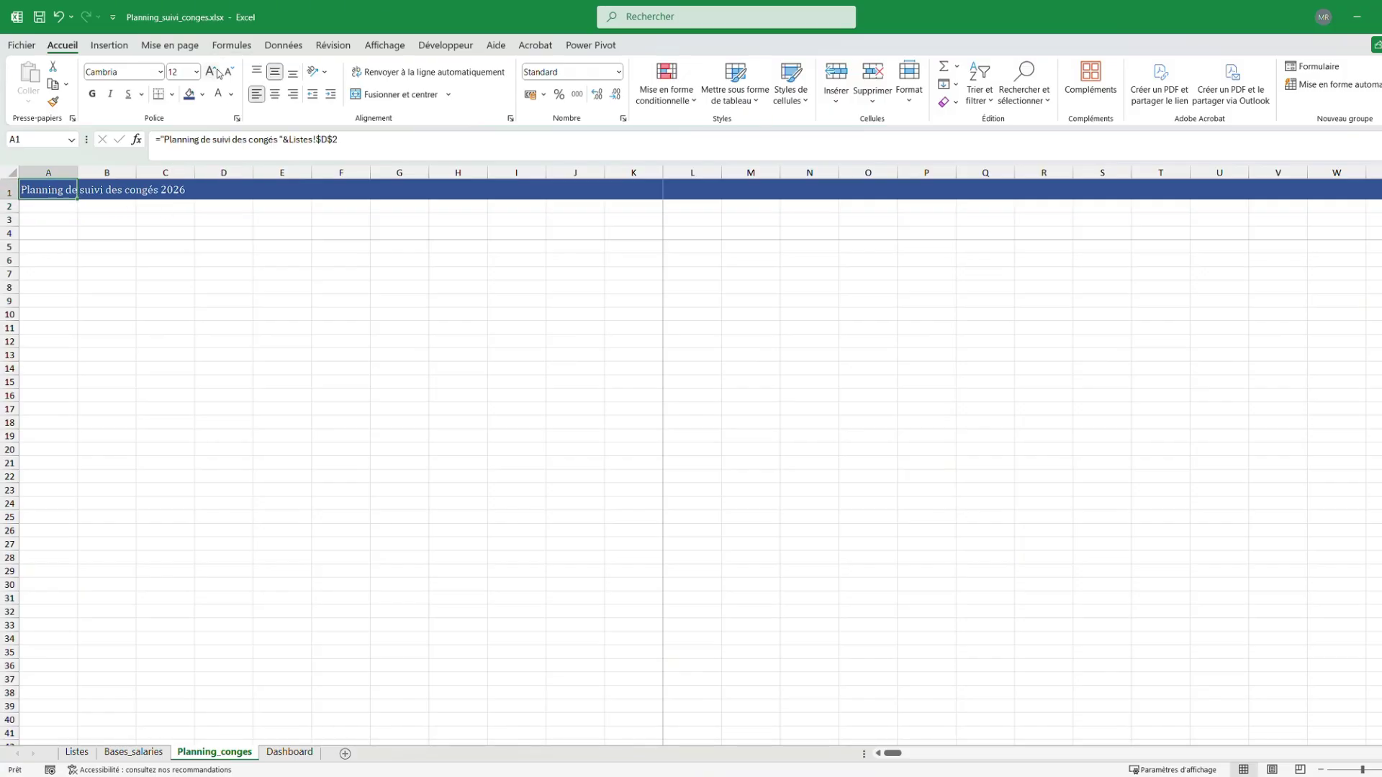
click(218, 72)
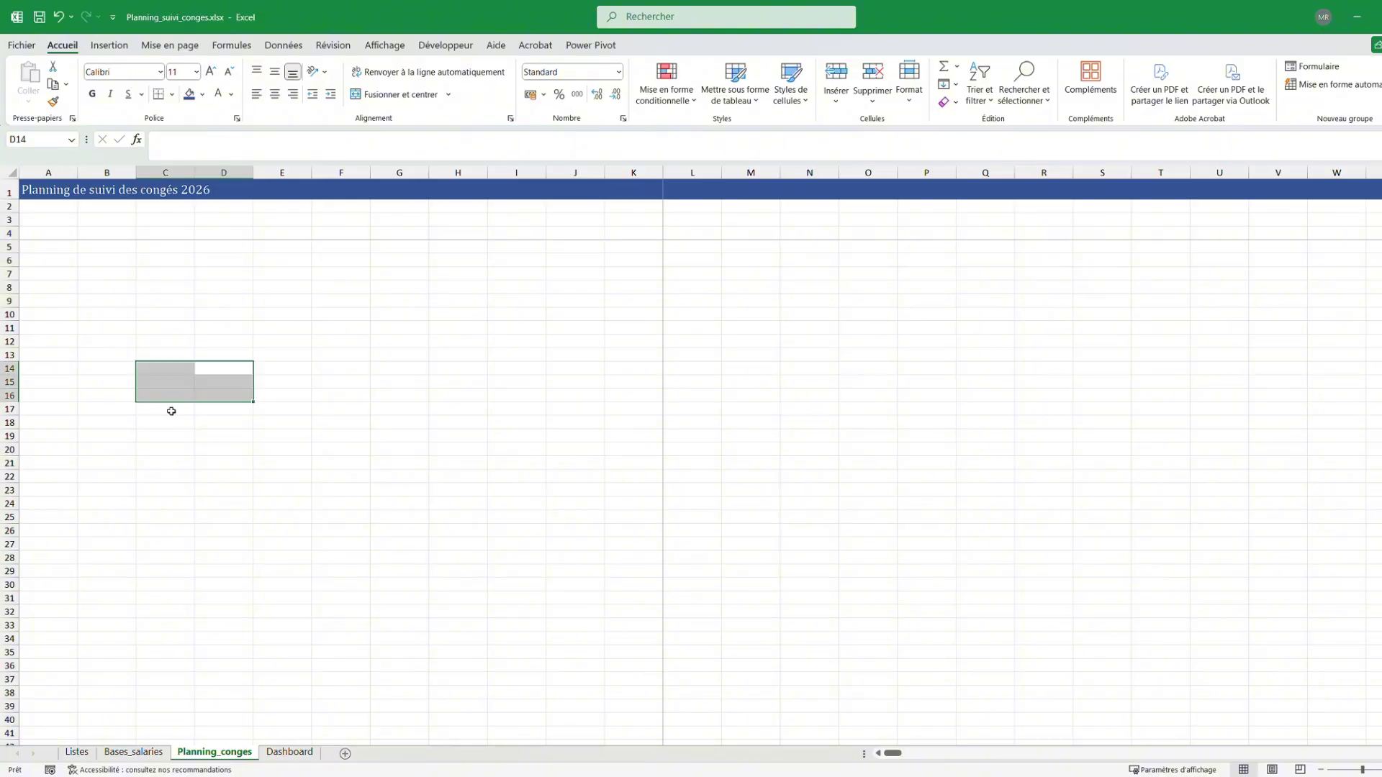
click(165, 232)
drag(107, 274, 103, 287)
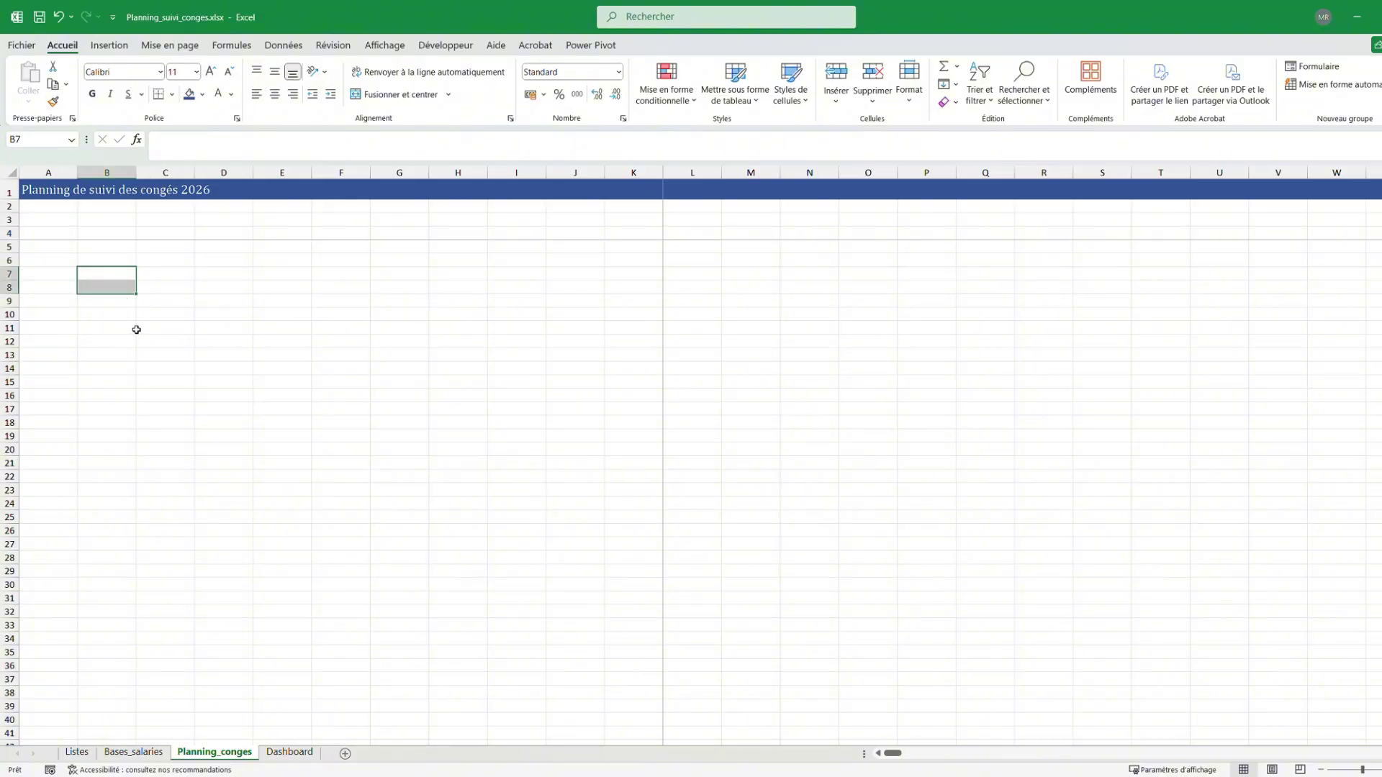
scroll(57, 245, down, 10)
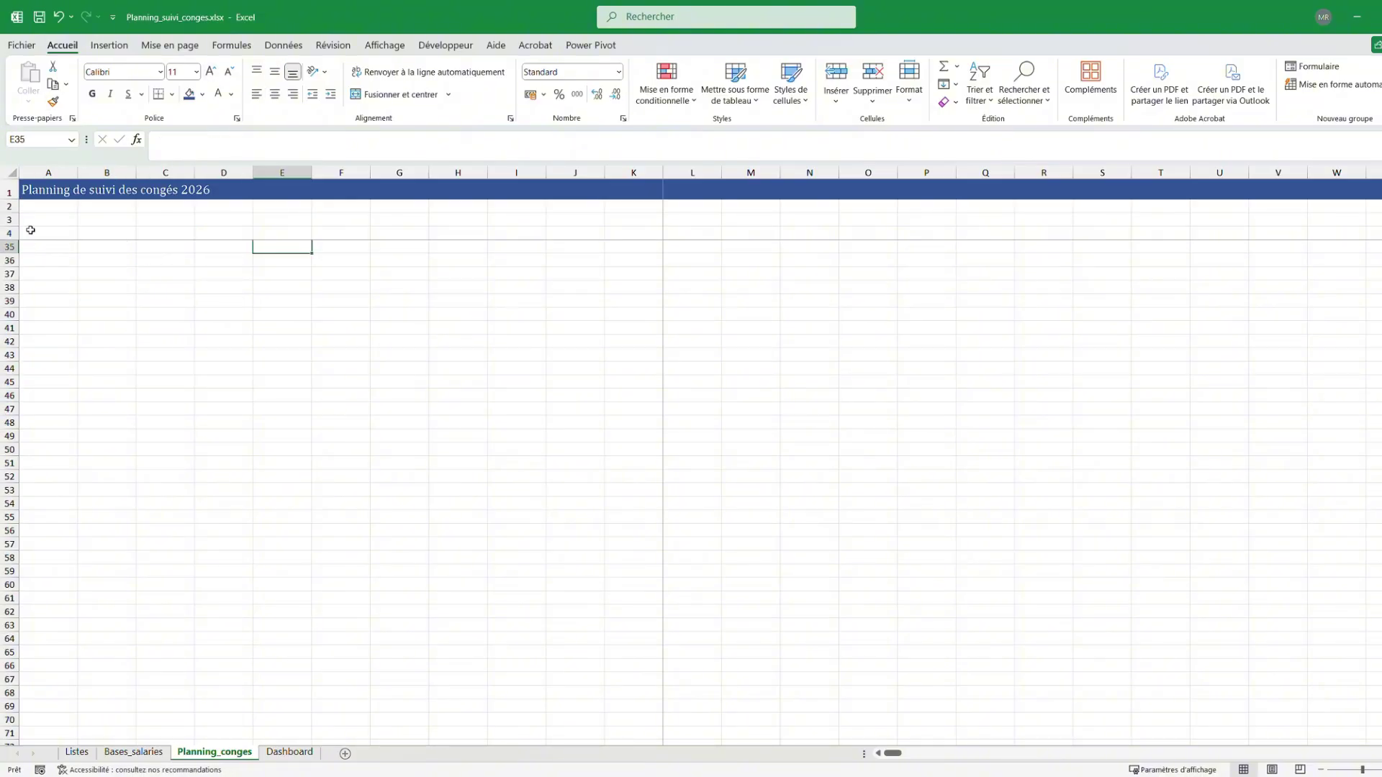
Enter the headers Matricule, Nom, Prénom and Service in cells A4:D4
click(31, 230)
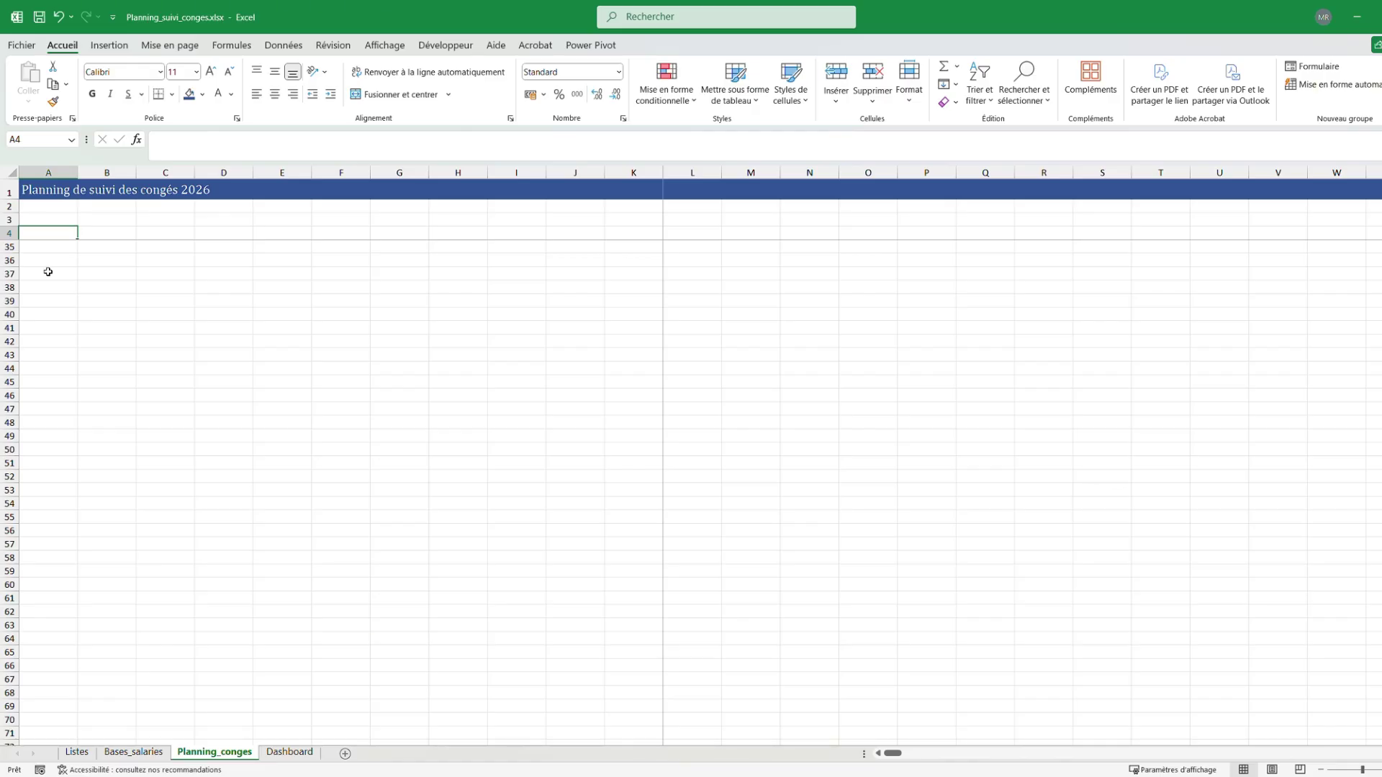
text(Matricule)
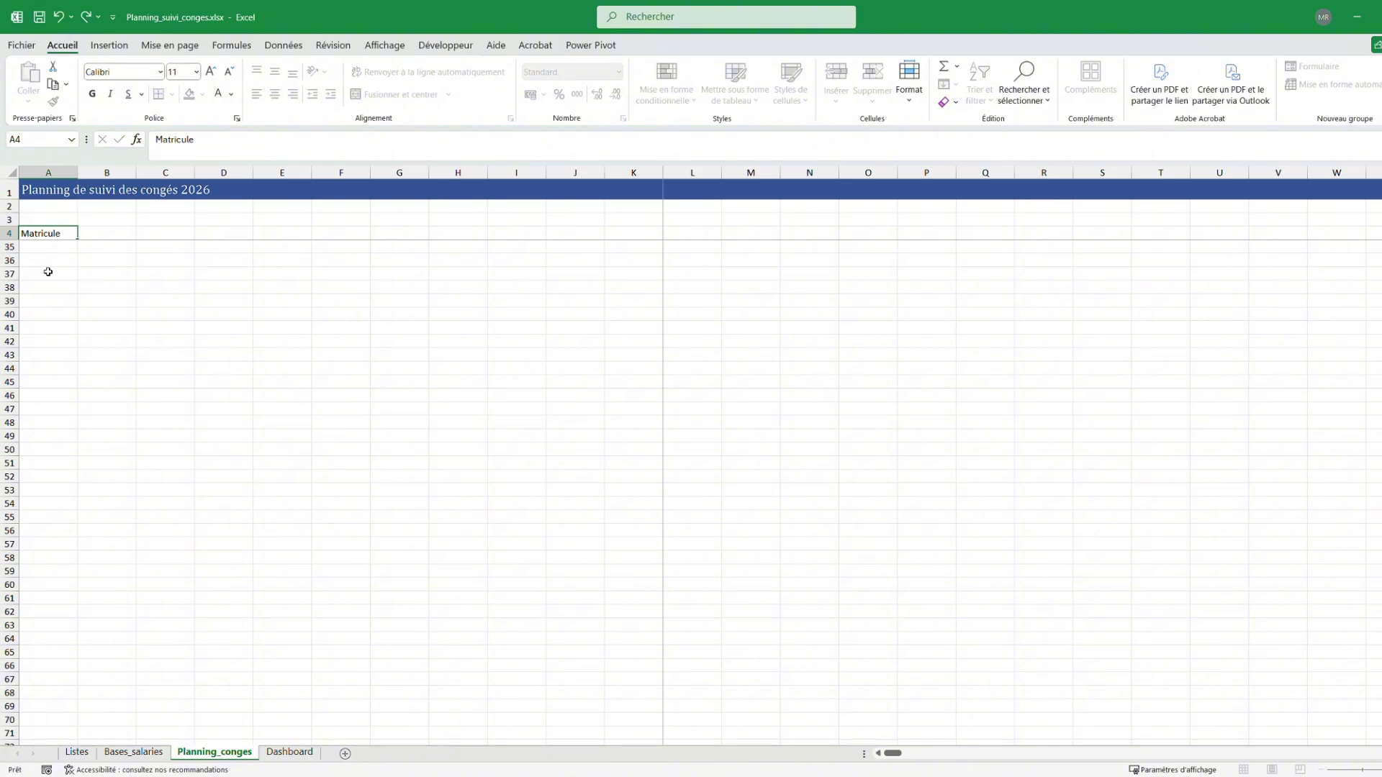
key(Tab)
text(Nom)
key(Tab)
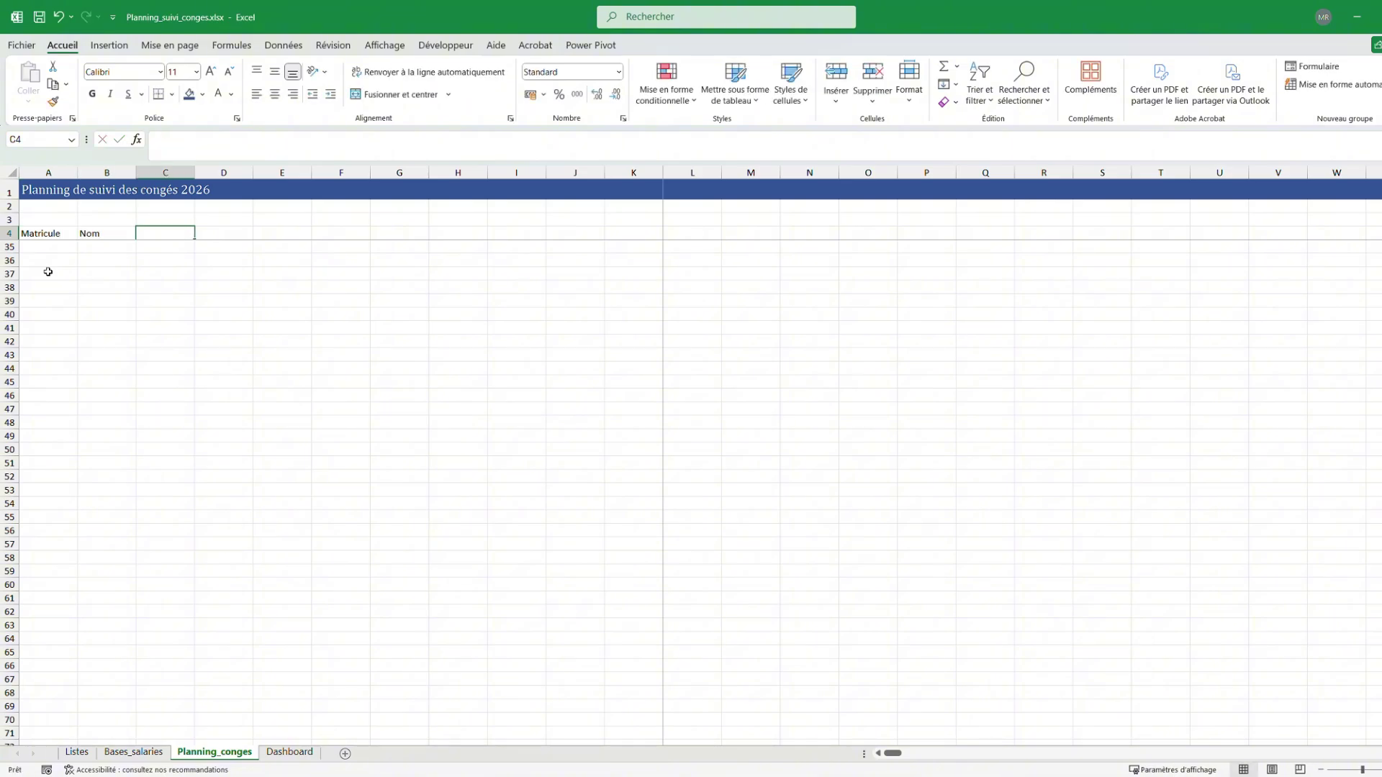
text(Préj)
key(BackSpace)
text(nom)
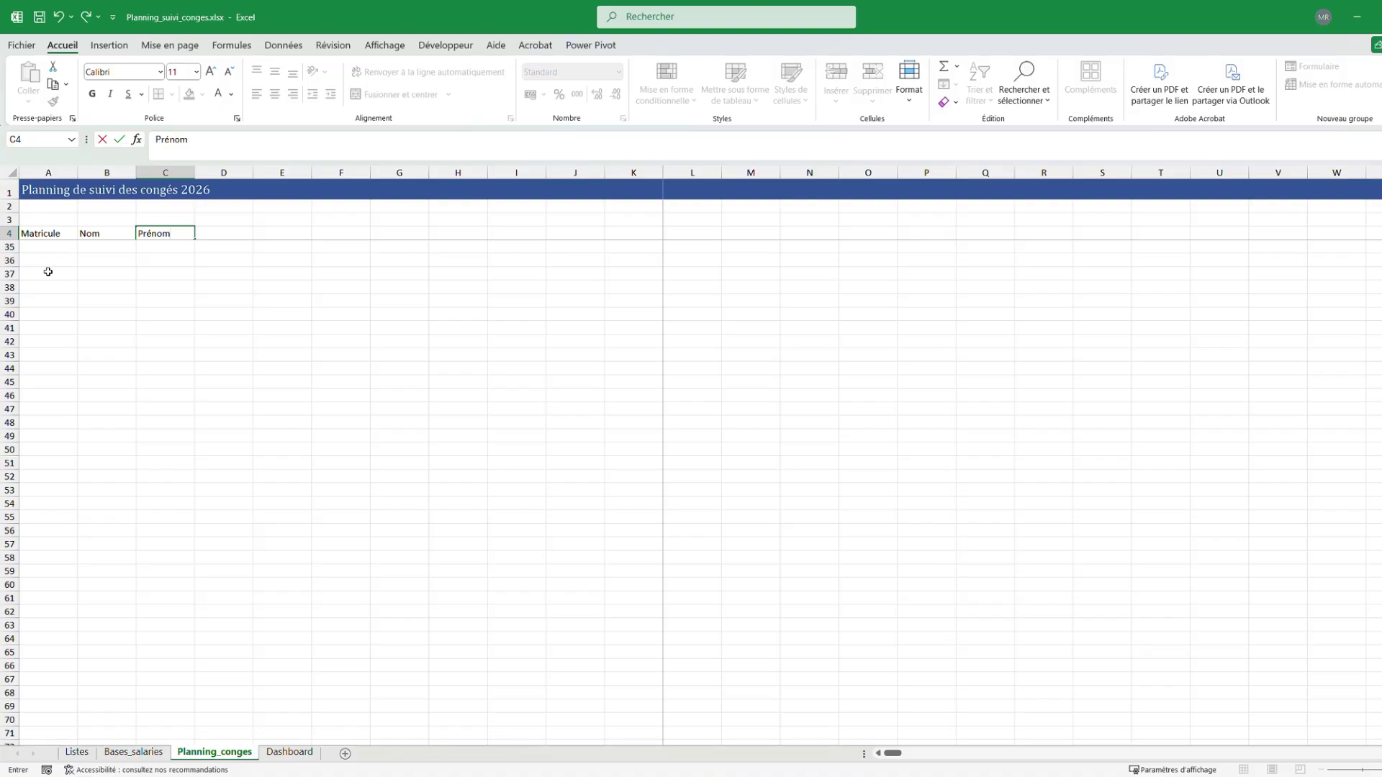
key(Tab)
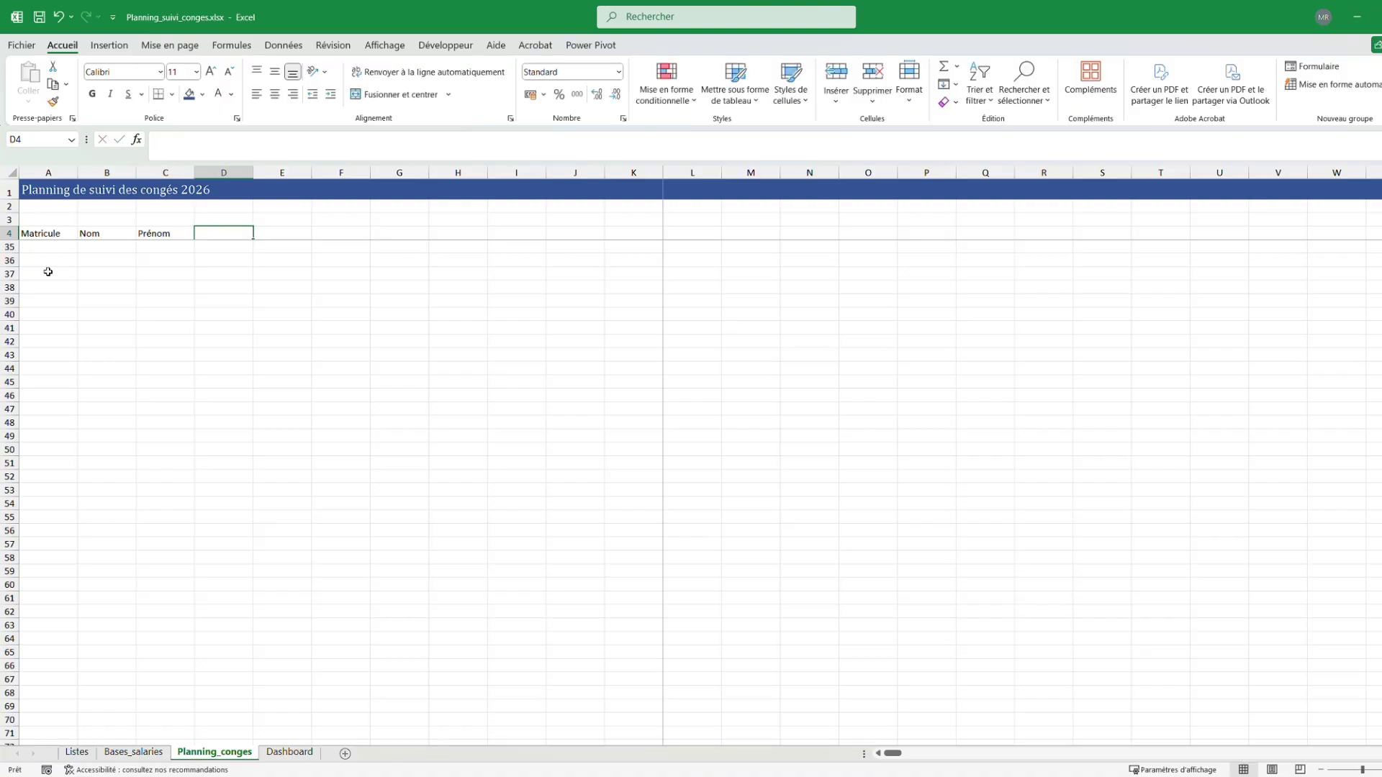
text(Service)
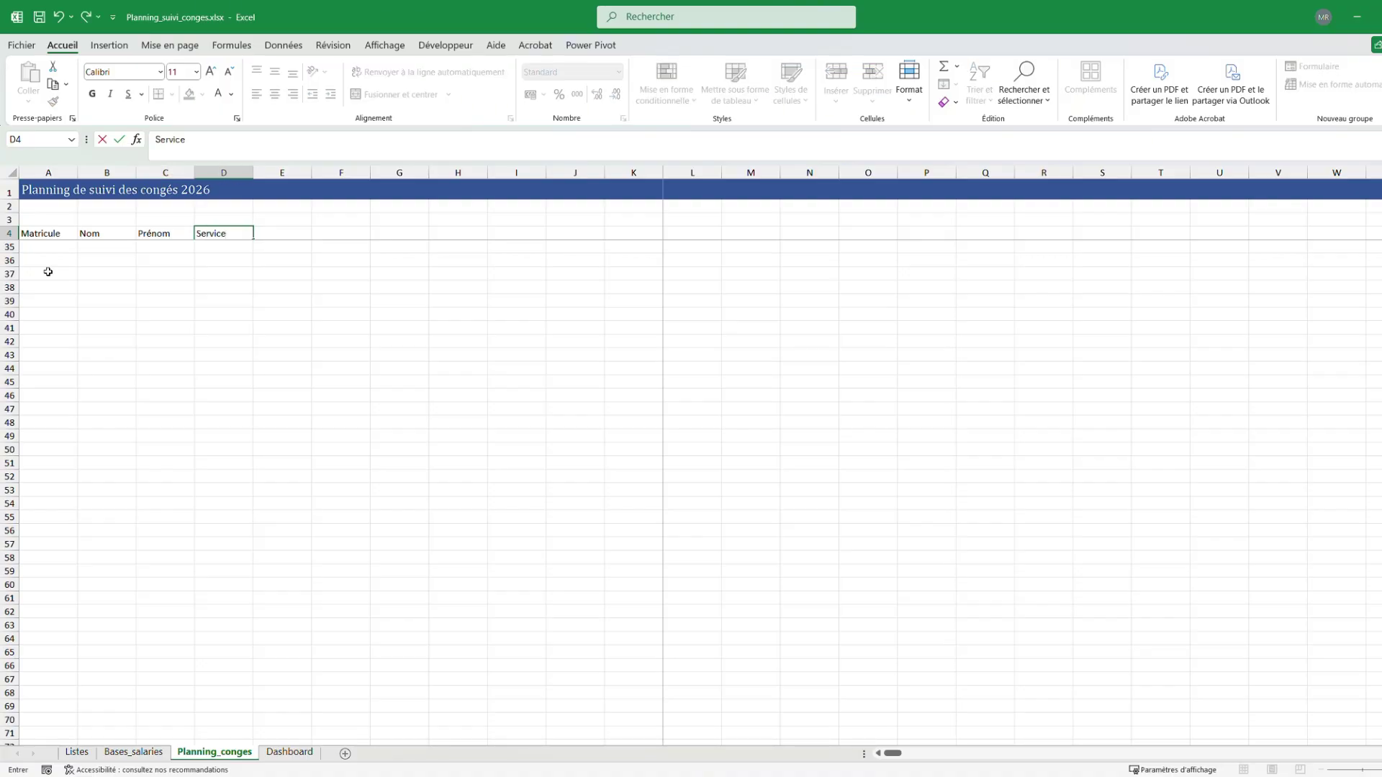
key(Tab)
Enter the header Solde CP initial in cell E4, with wrapped text centered horizontally and vertically
text(S)
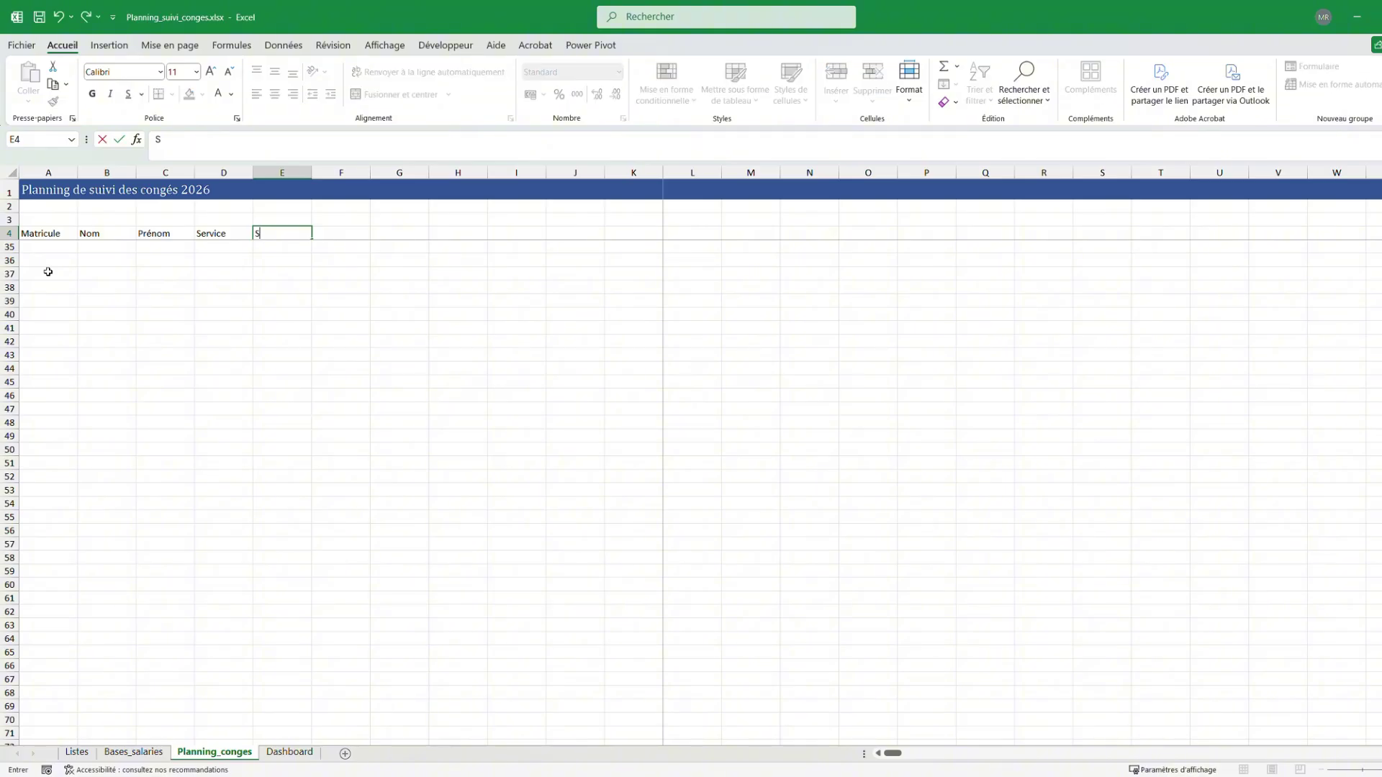
text(olde CP initial)
key(ctrl+Return)
click(428, 71)
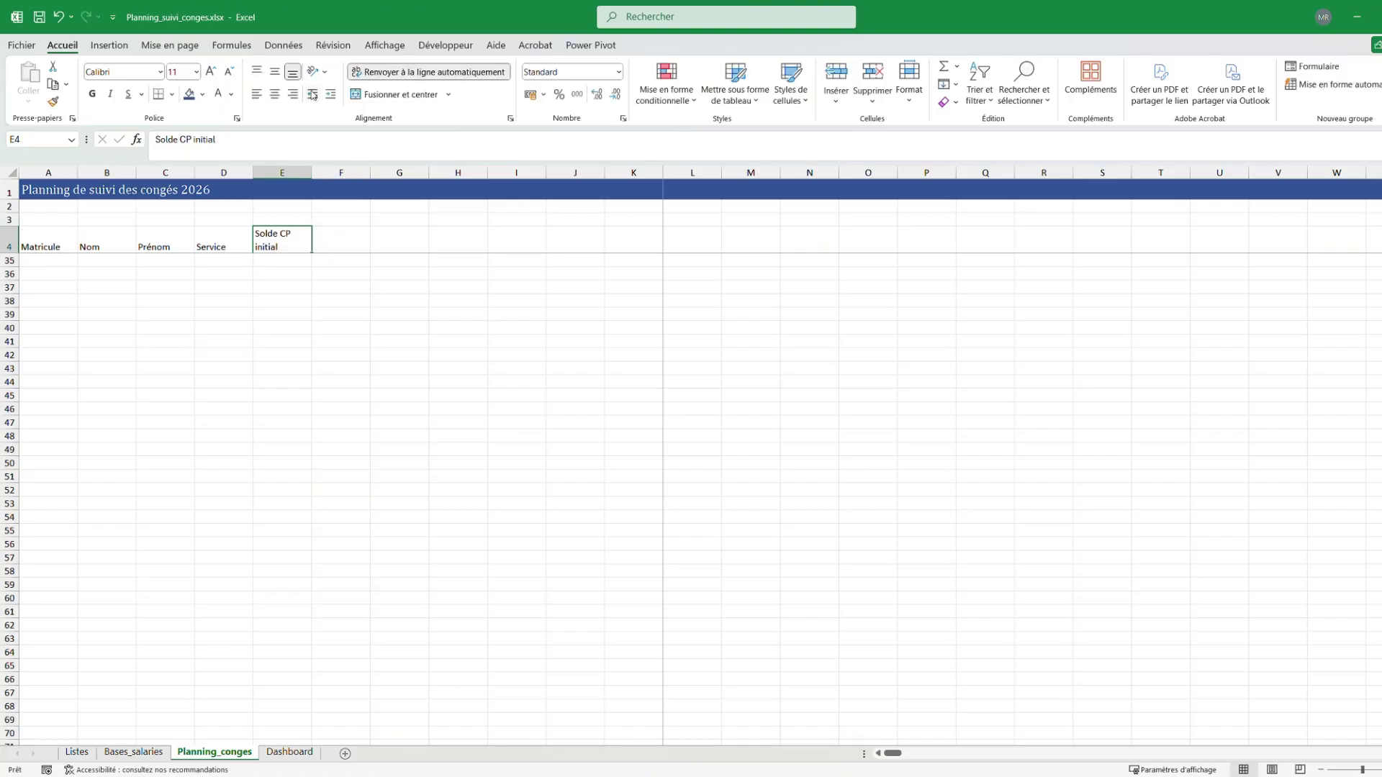
click(276, 73)
click(274, 94)
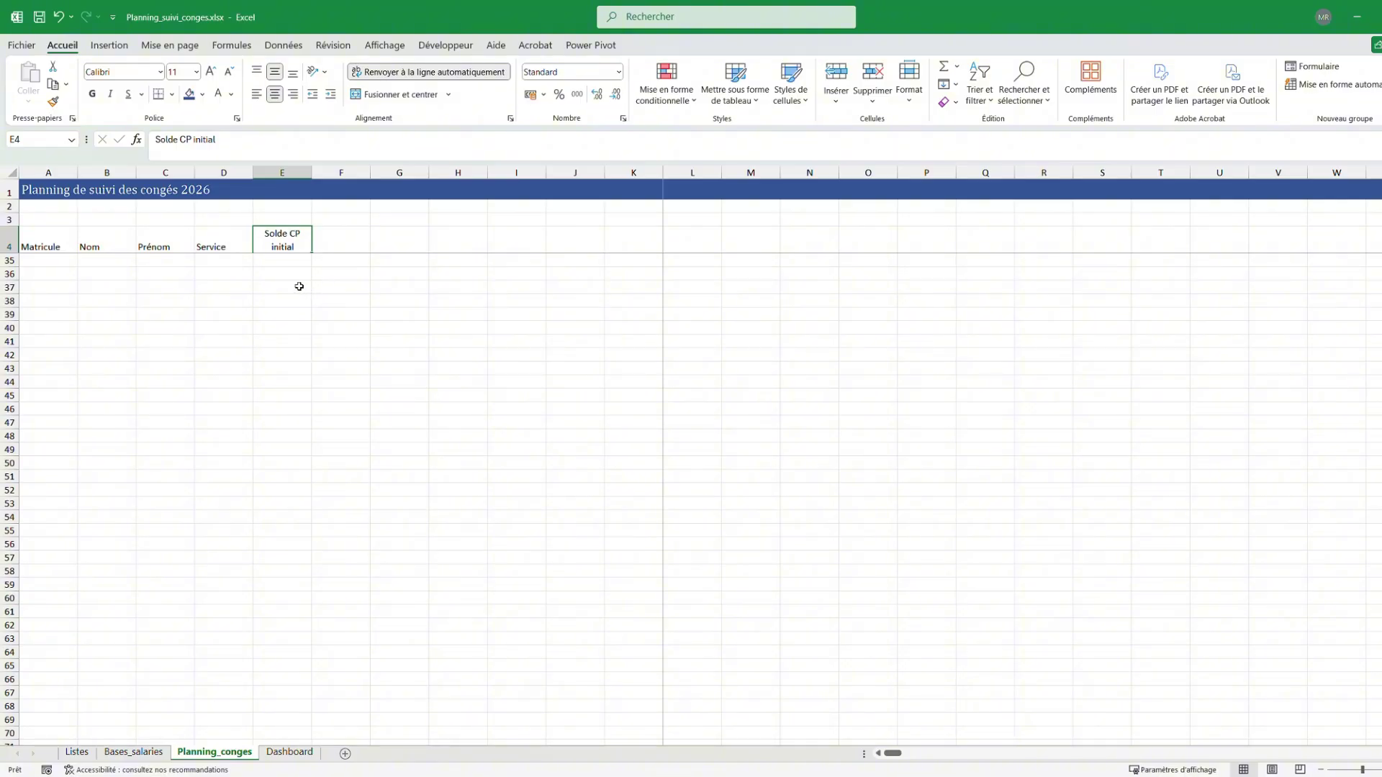
Center the cells of header range A4:K4 both vertically and horizontally
drag(32, 241, 651, 242)
click(276, 73)
click(274, 95)
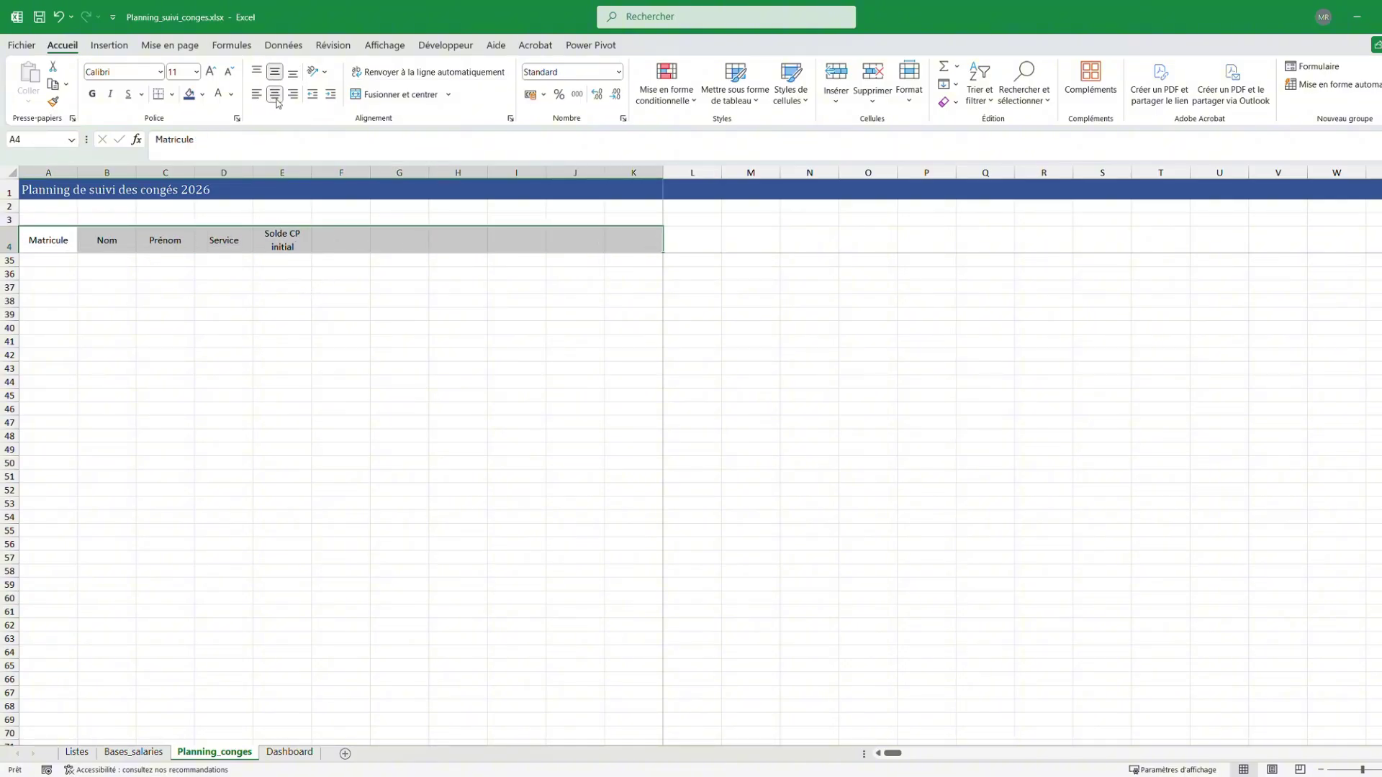
Enter the headers CP posés, RTT posées and Maladie in cells F4:H4
click(338, 246)
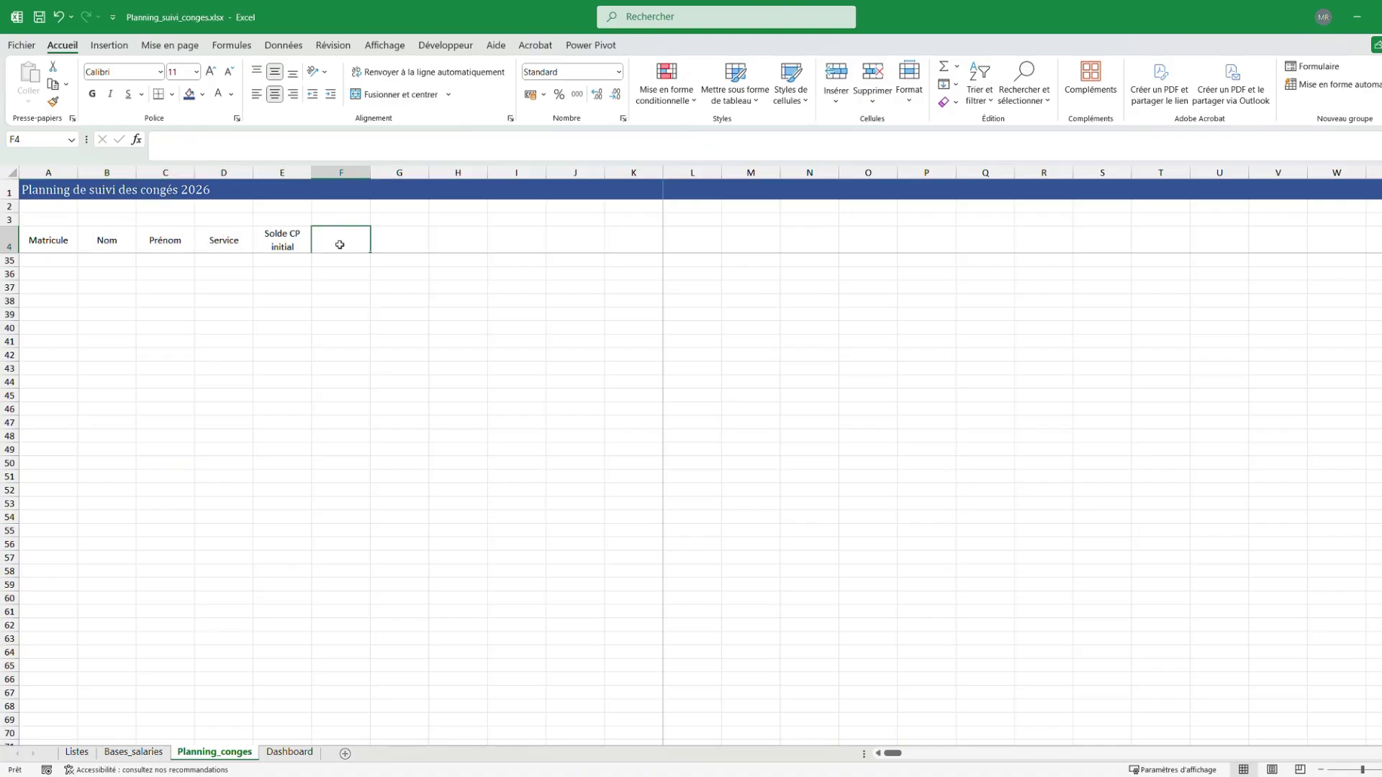
text(CP posés)
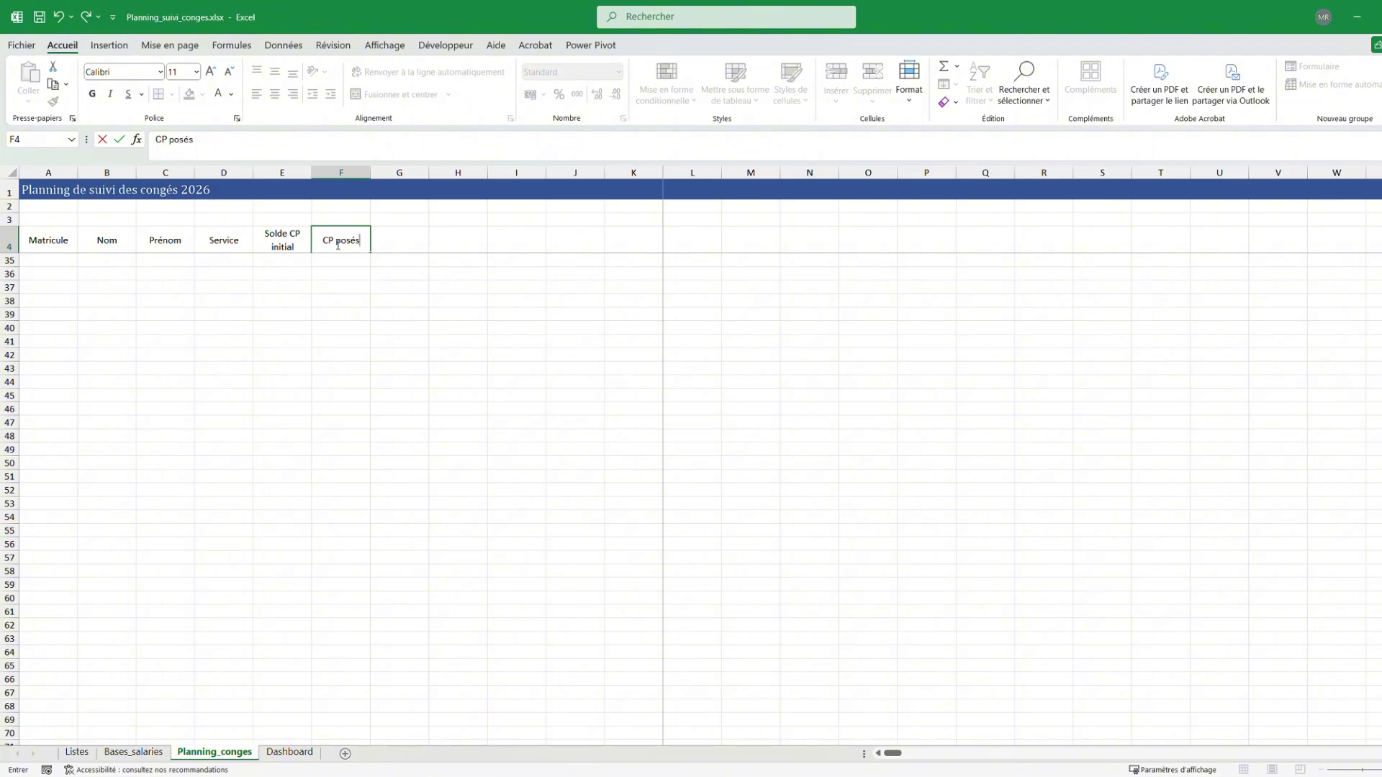
key(Tab)
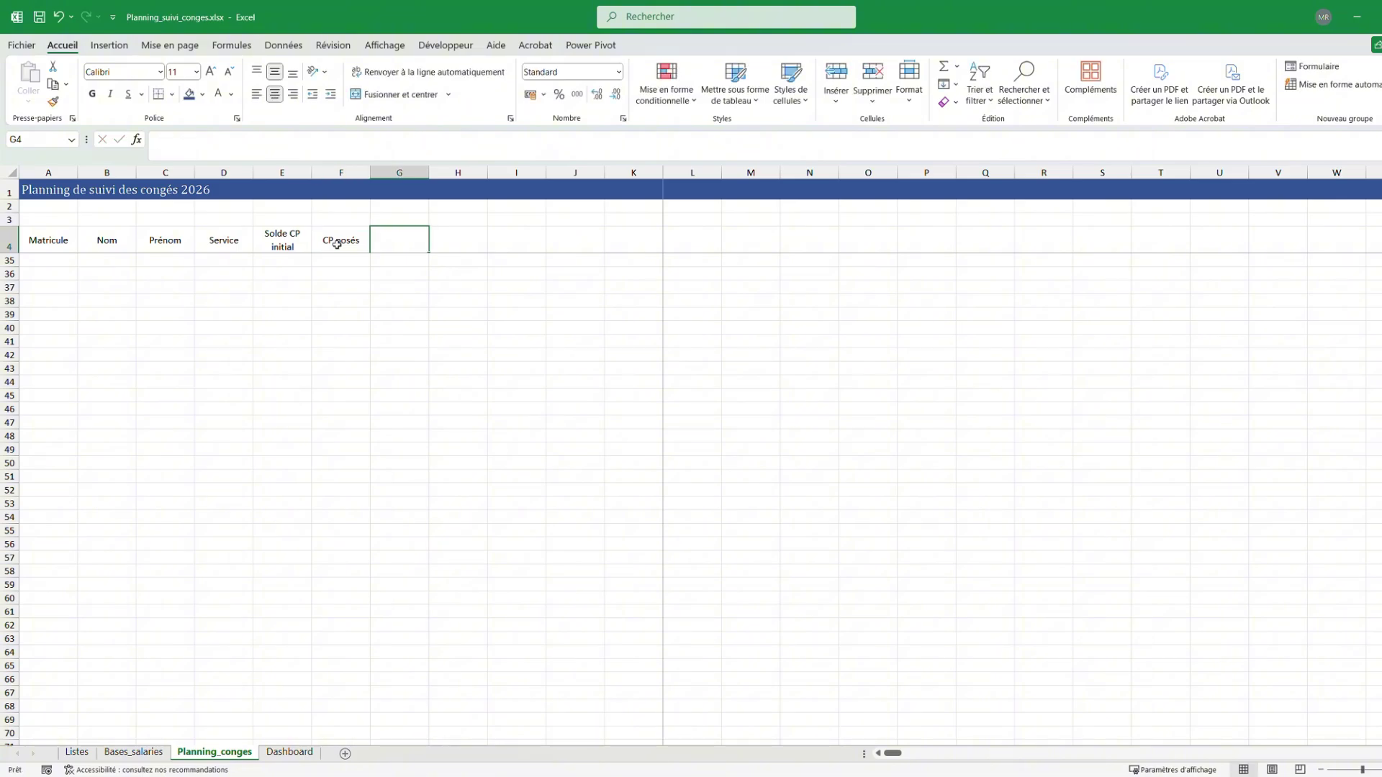
text(RTT)
text( posées)
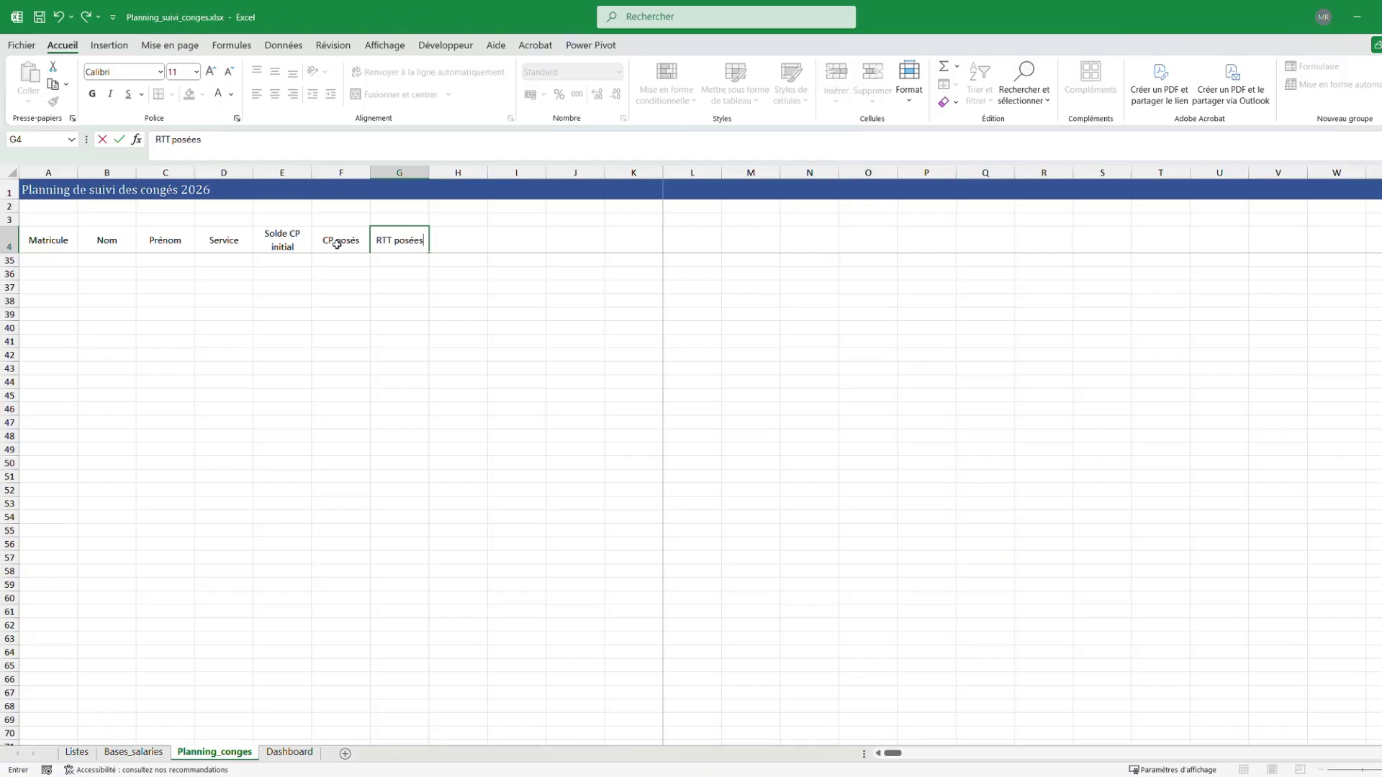
key(Tab)
text(Maladie)
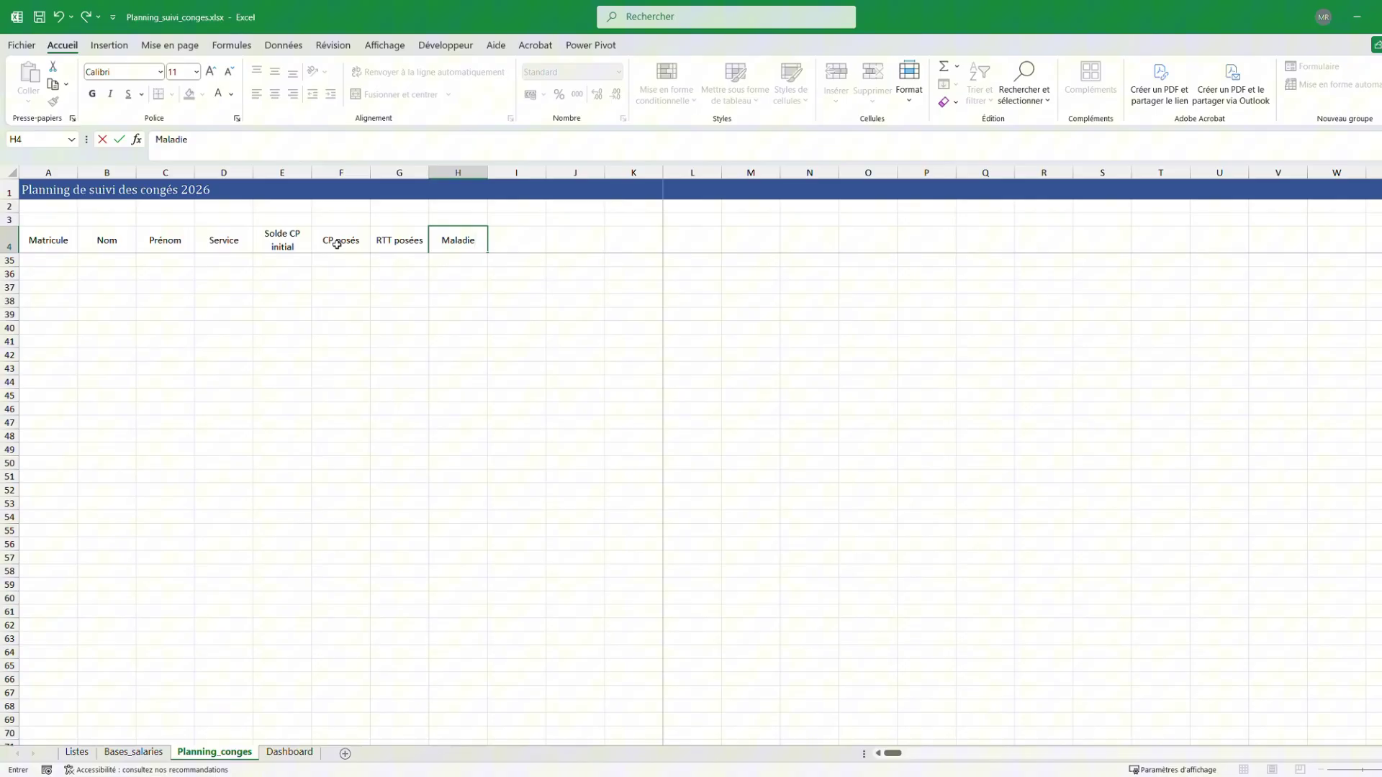
key(Tab)
Enter the headers Total abs., Solde restant and Alerte in cells I4:K4
text(Total)
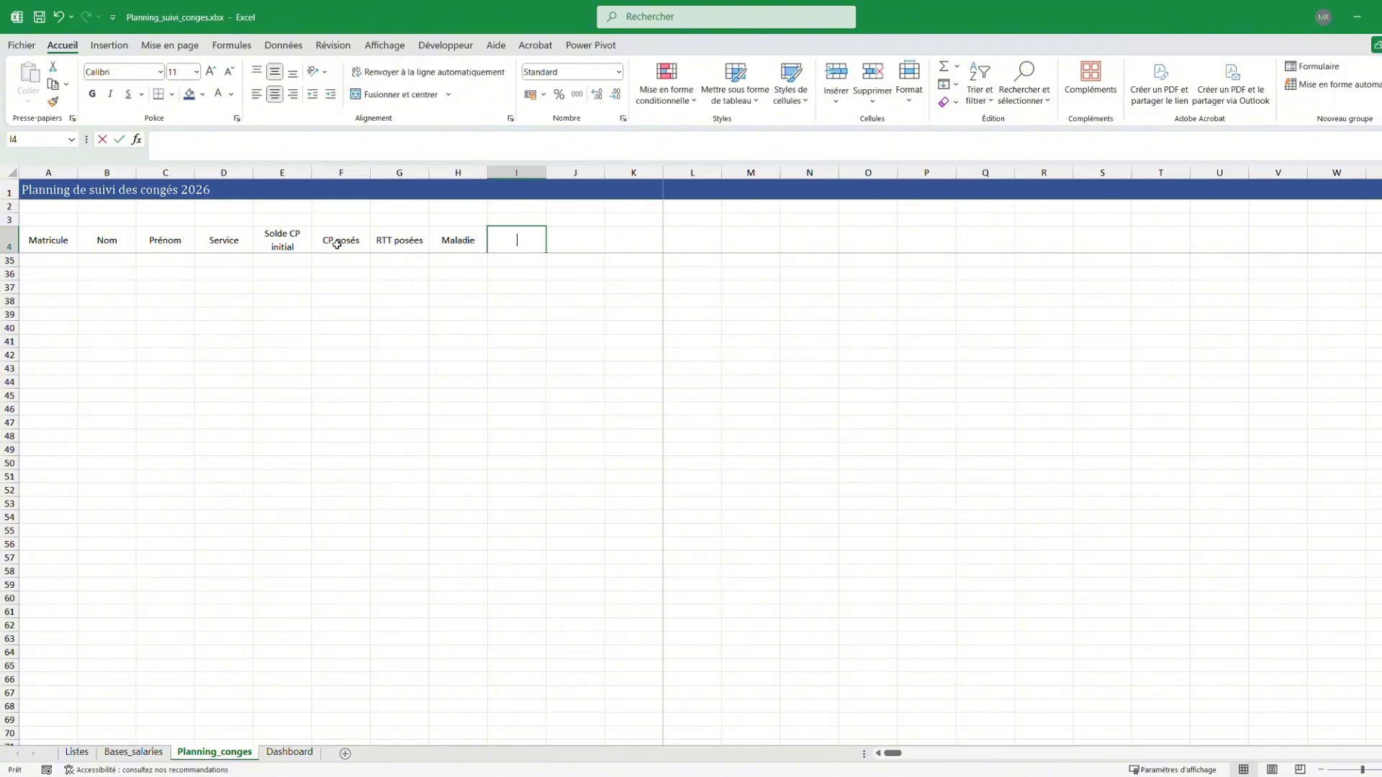
text( abs)
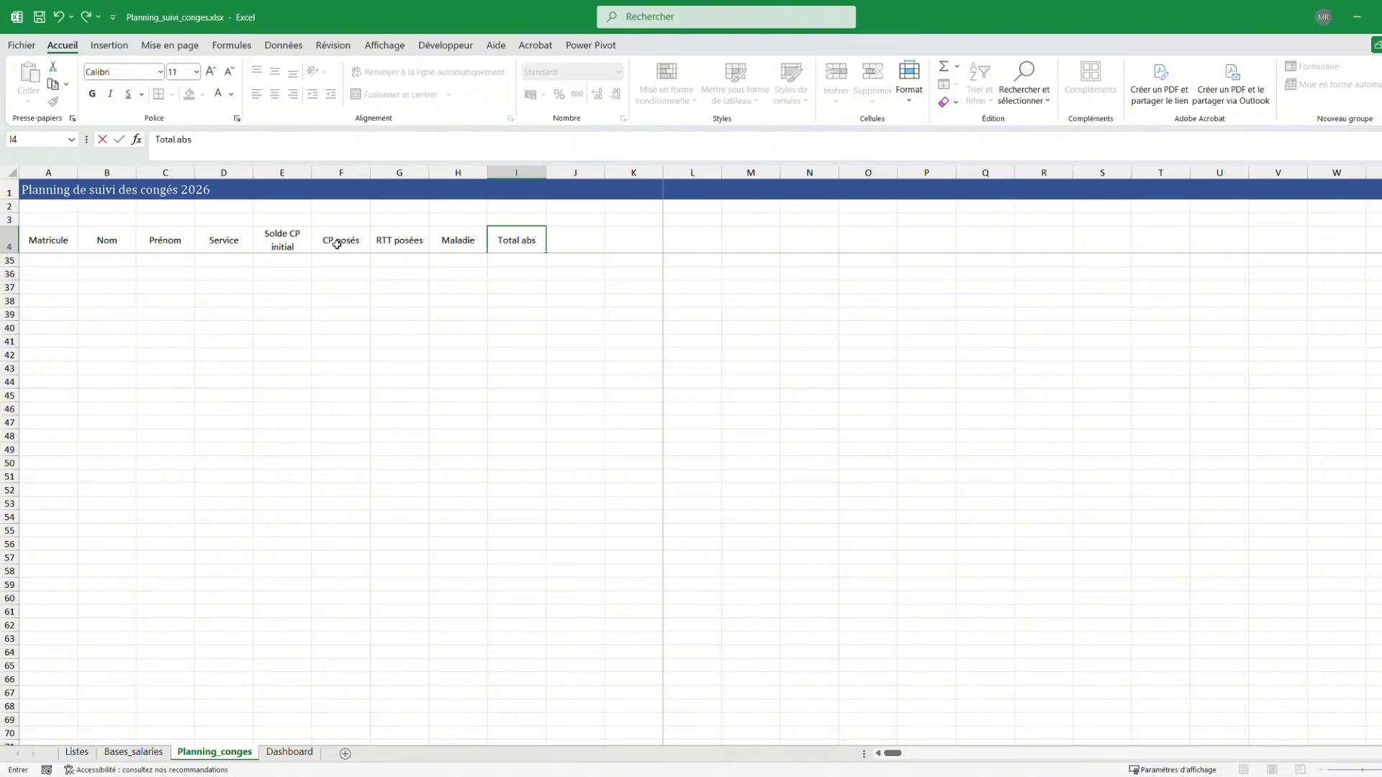
text(,)
key(BackSpace)
text(.)
key(Tab)
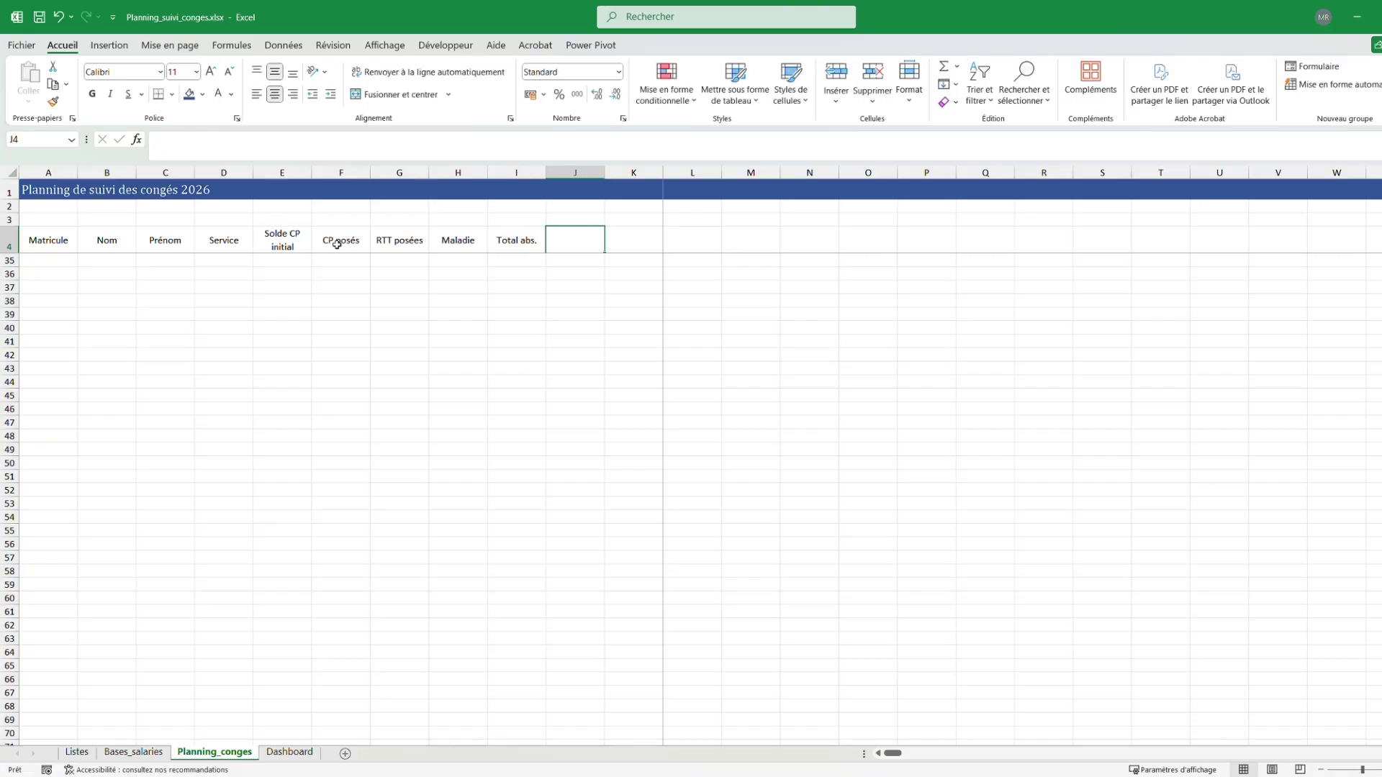
text(Solde)
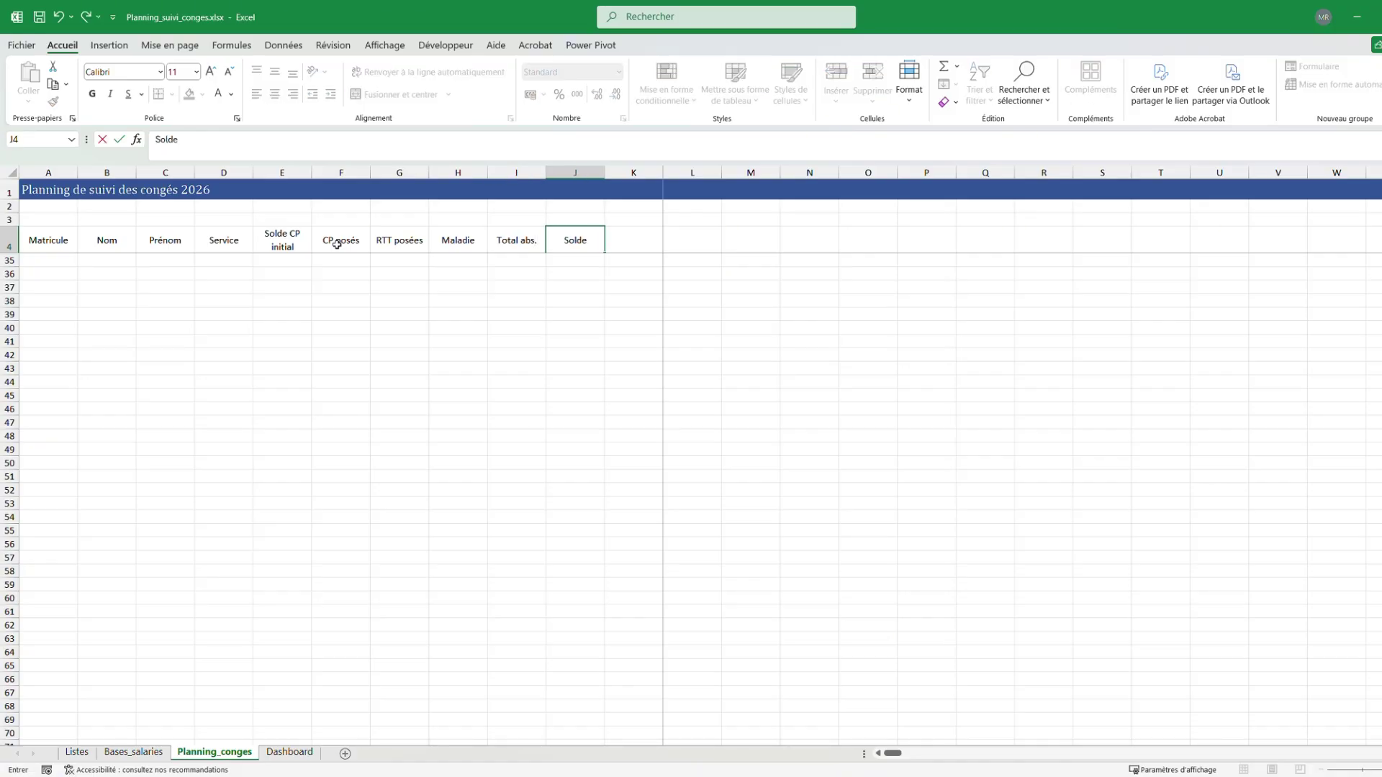
text( restant)
key(ctrl+Return)
key(Tab)
text(A)
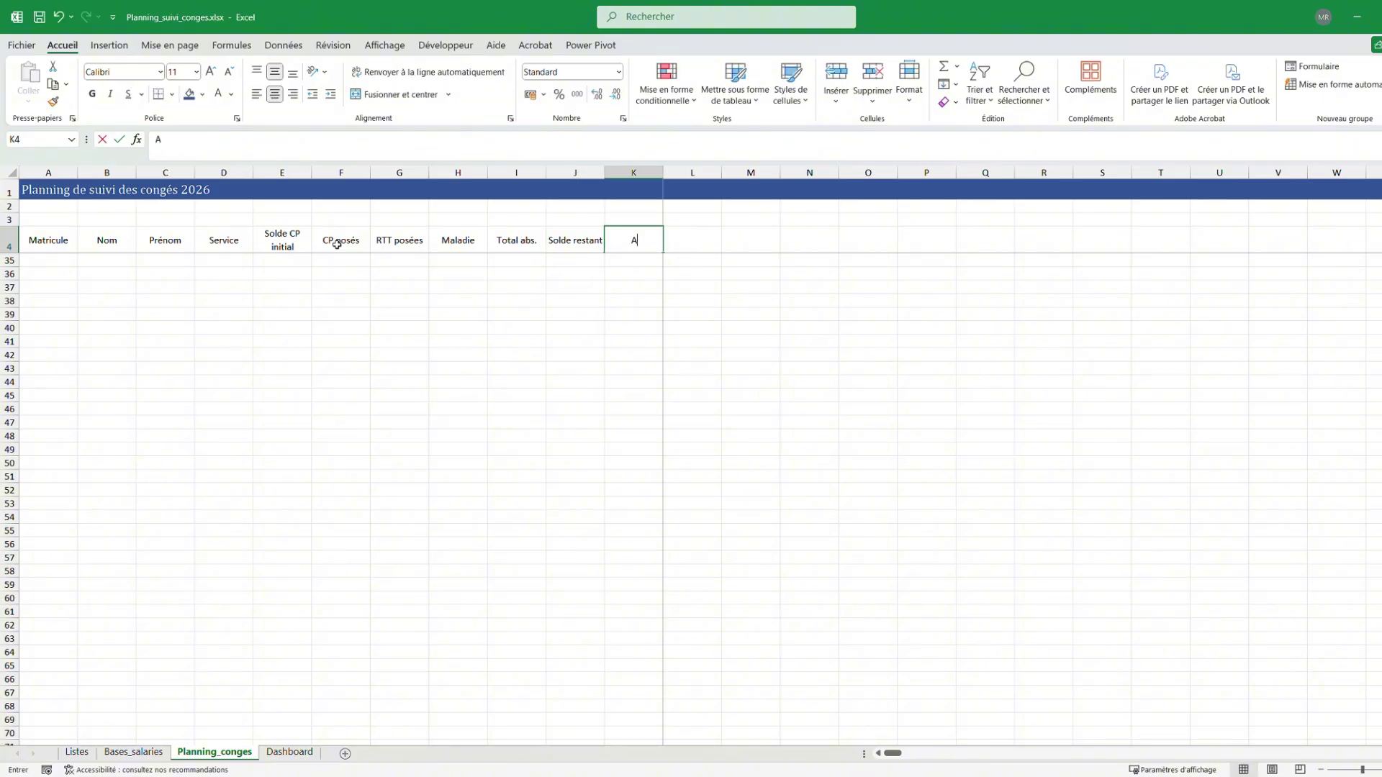
text(lerte)
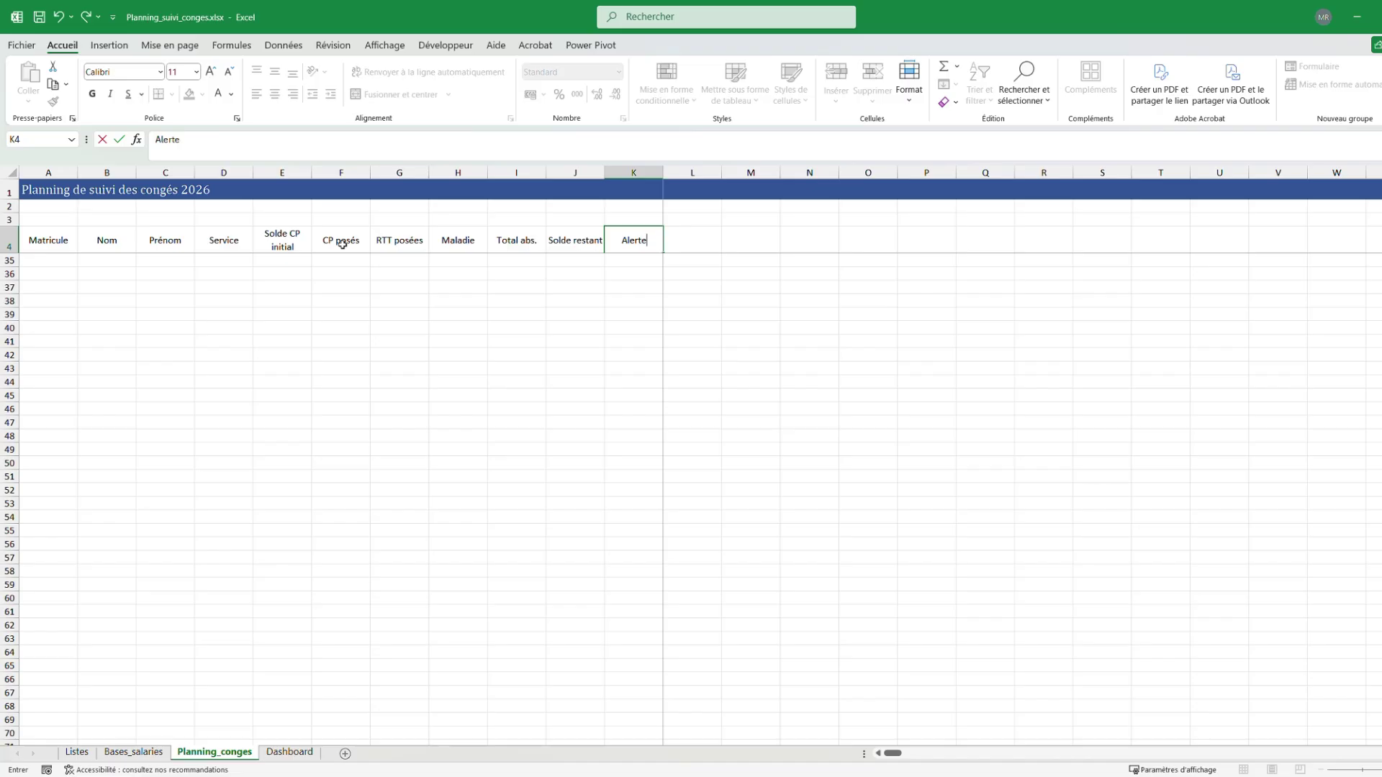
click(682, 356)
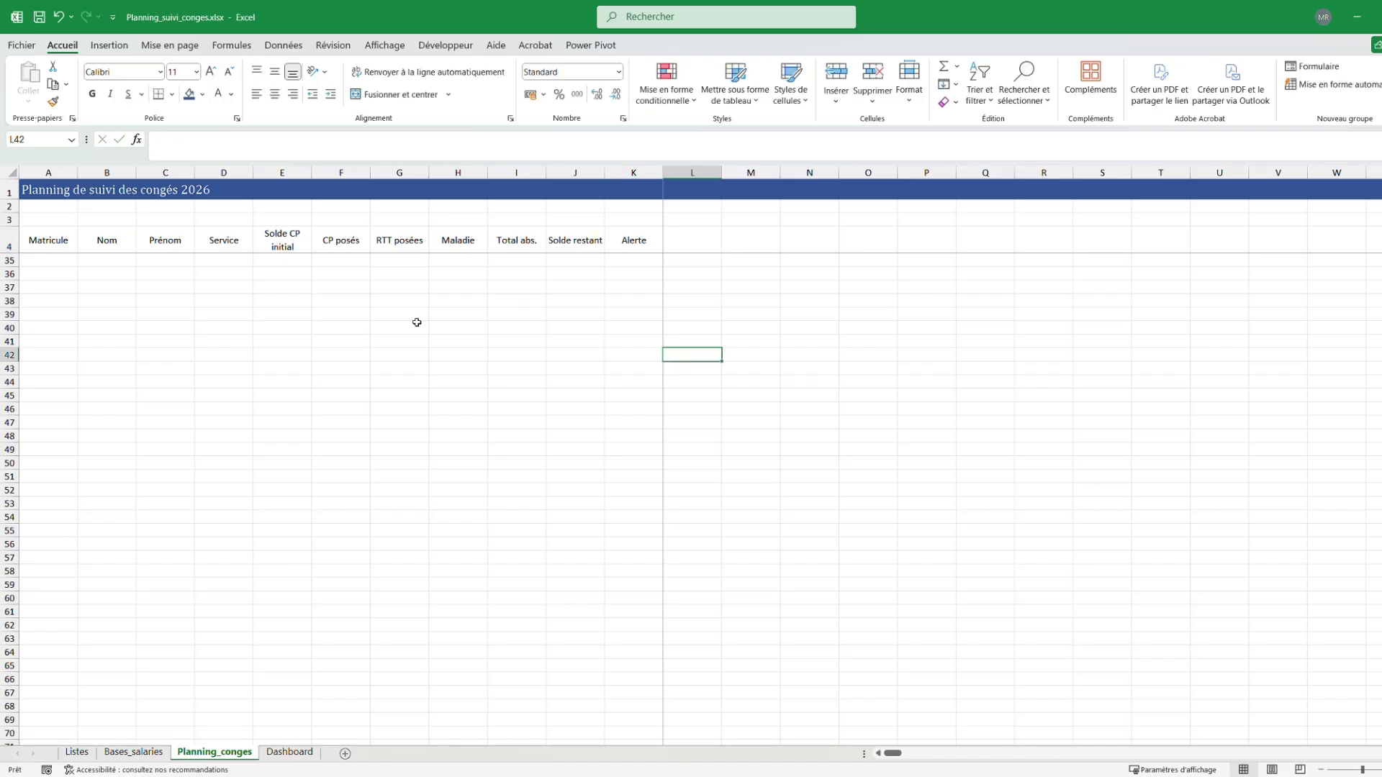
Fill the header range A4:K4 with a light blue theme color
drag(66, 243, 633, 241)
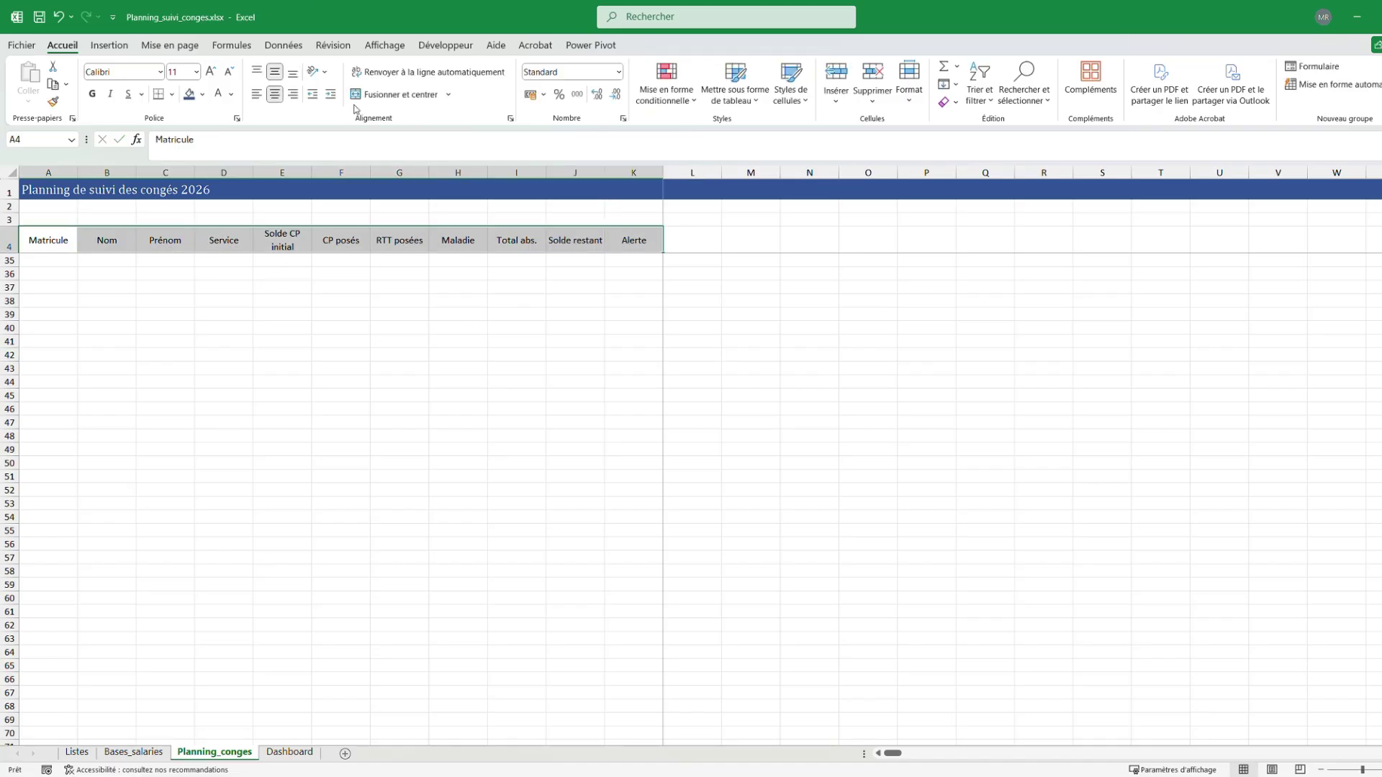
click(202, 94)
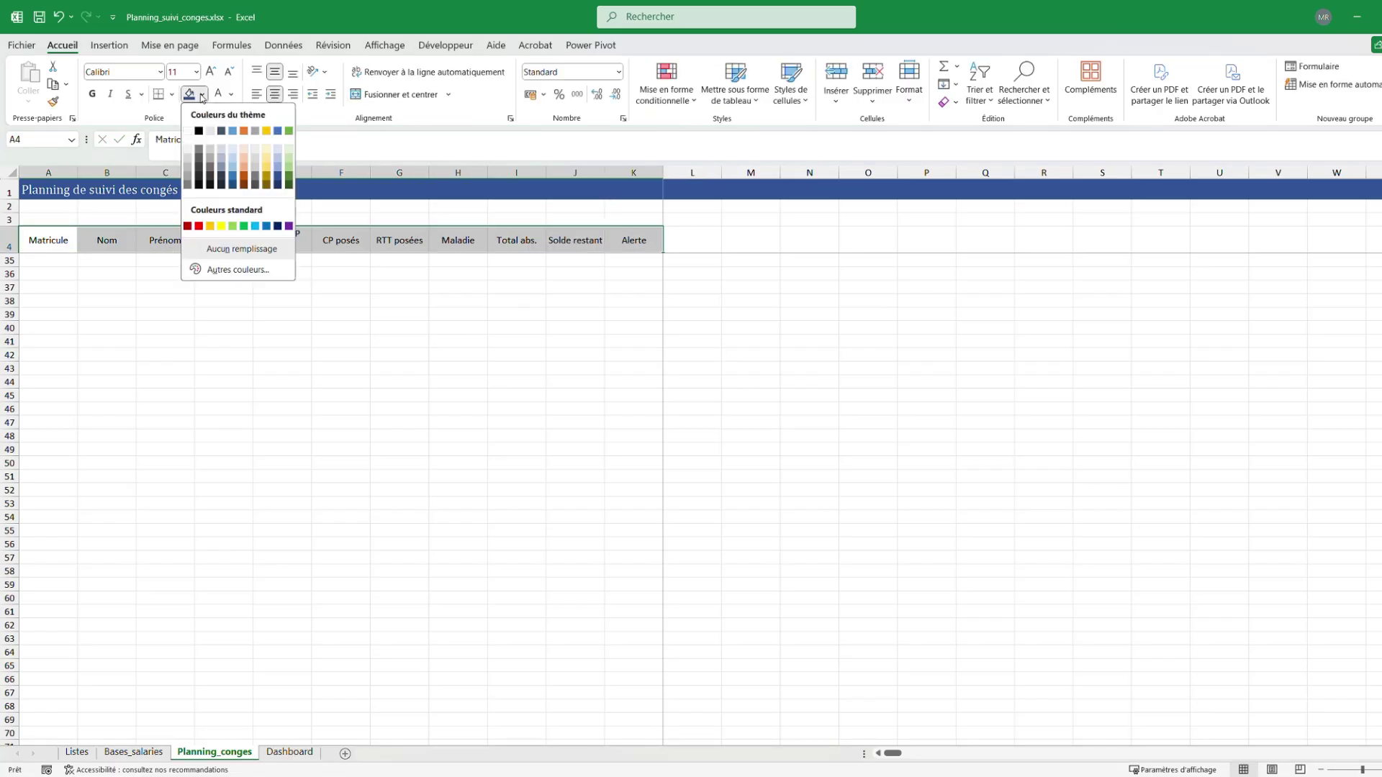
click(233, 152)
scroll(456, 379, up, 10)
click(456, 379)
Enter =CHOISIRCOLS(t_Salaries[Matricule];1) in cell A5 and center the resulting Matricule list horizontally
click(65, 268)
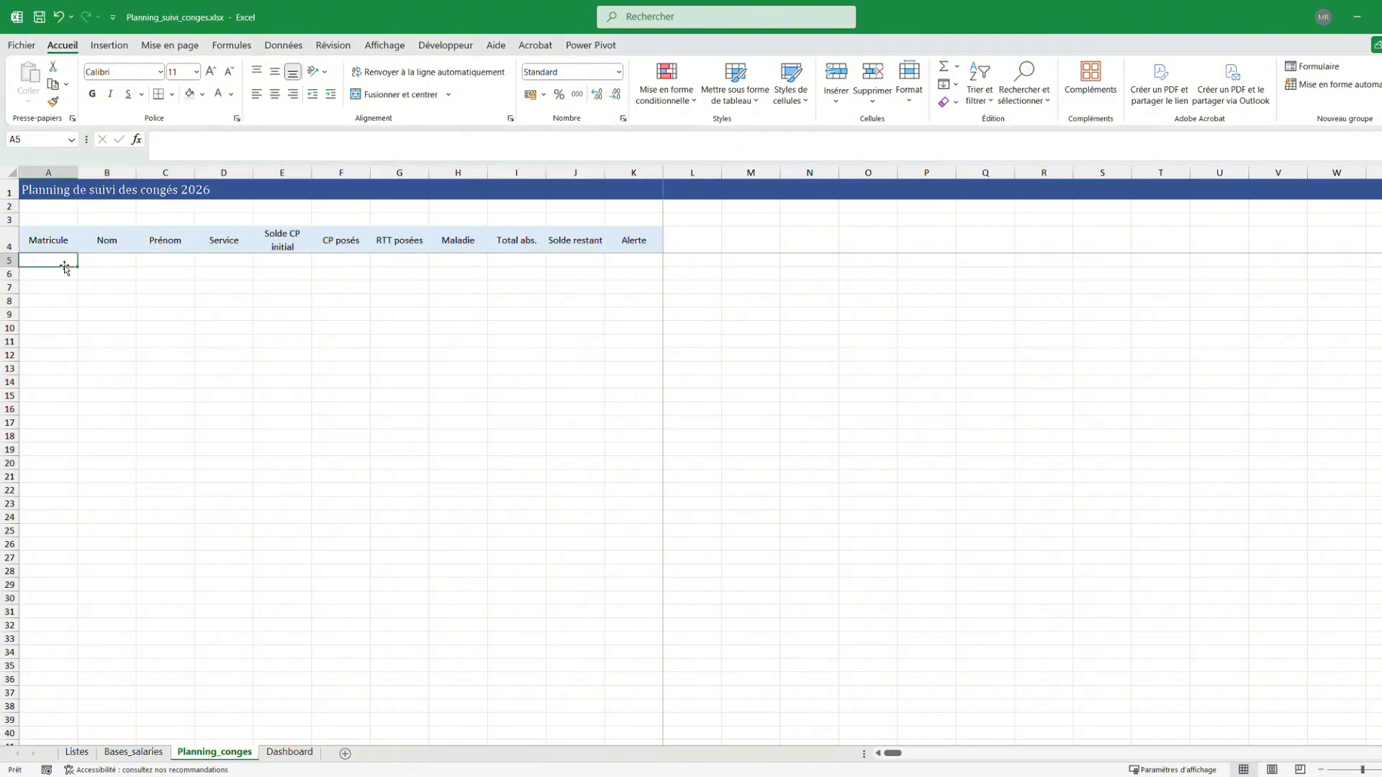
text(=choisi)
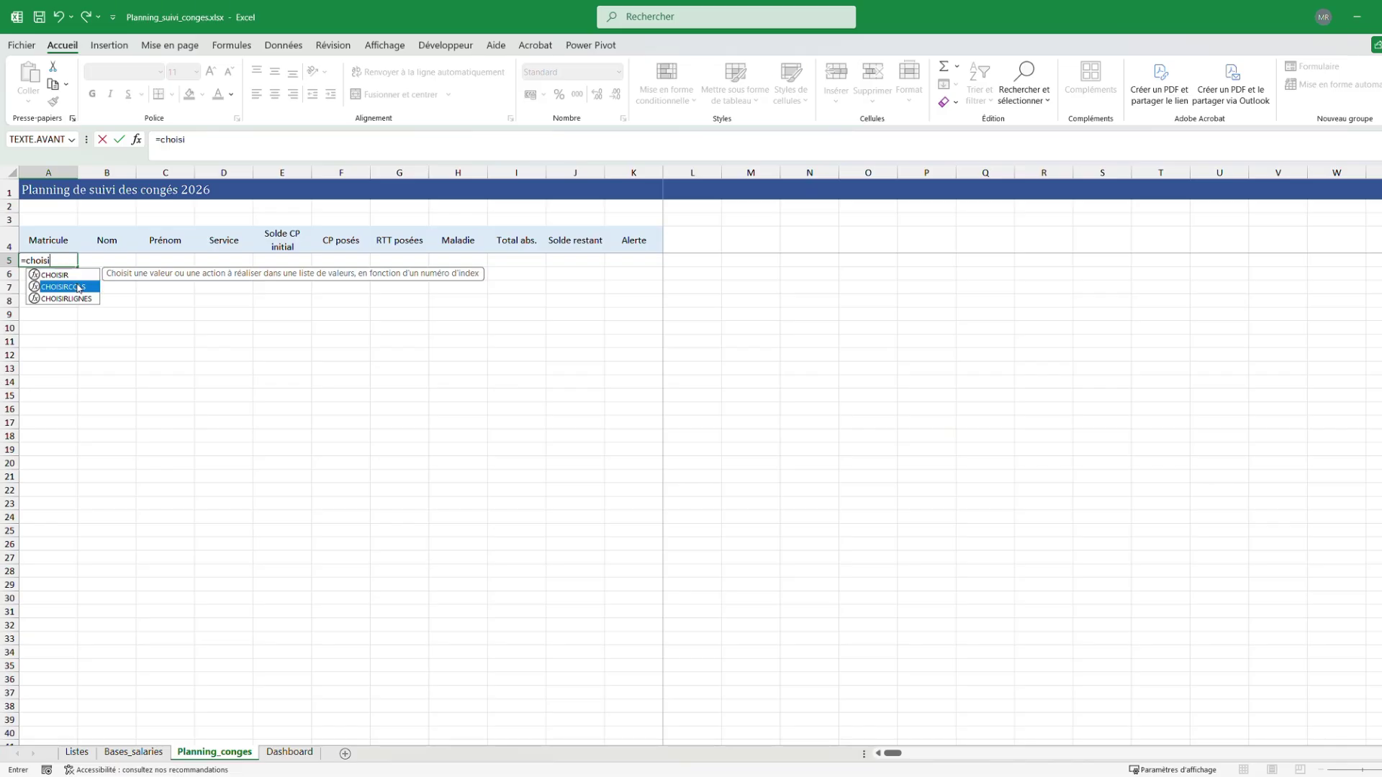
double_click(72, 287)
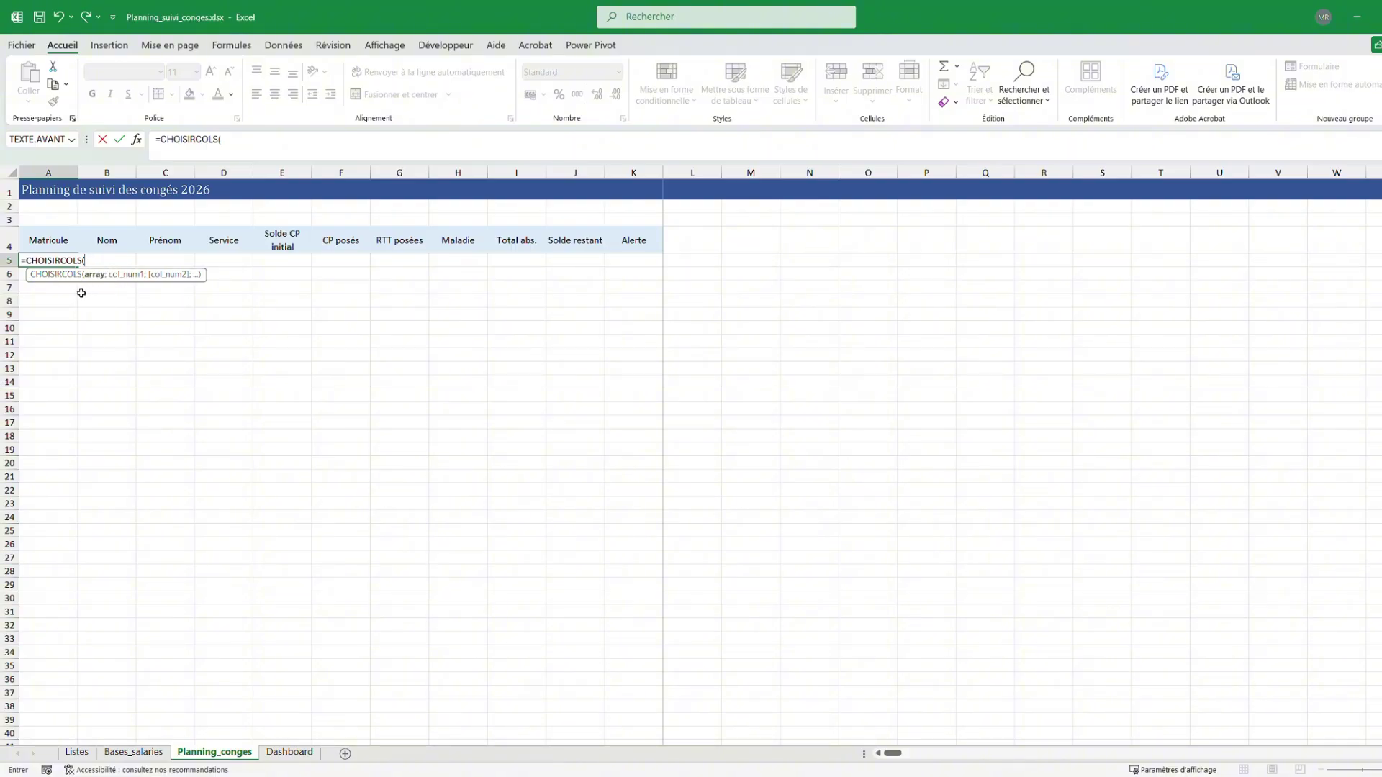
click(133, 751)
click(53, 210)
click(54, 211)
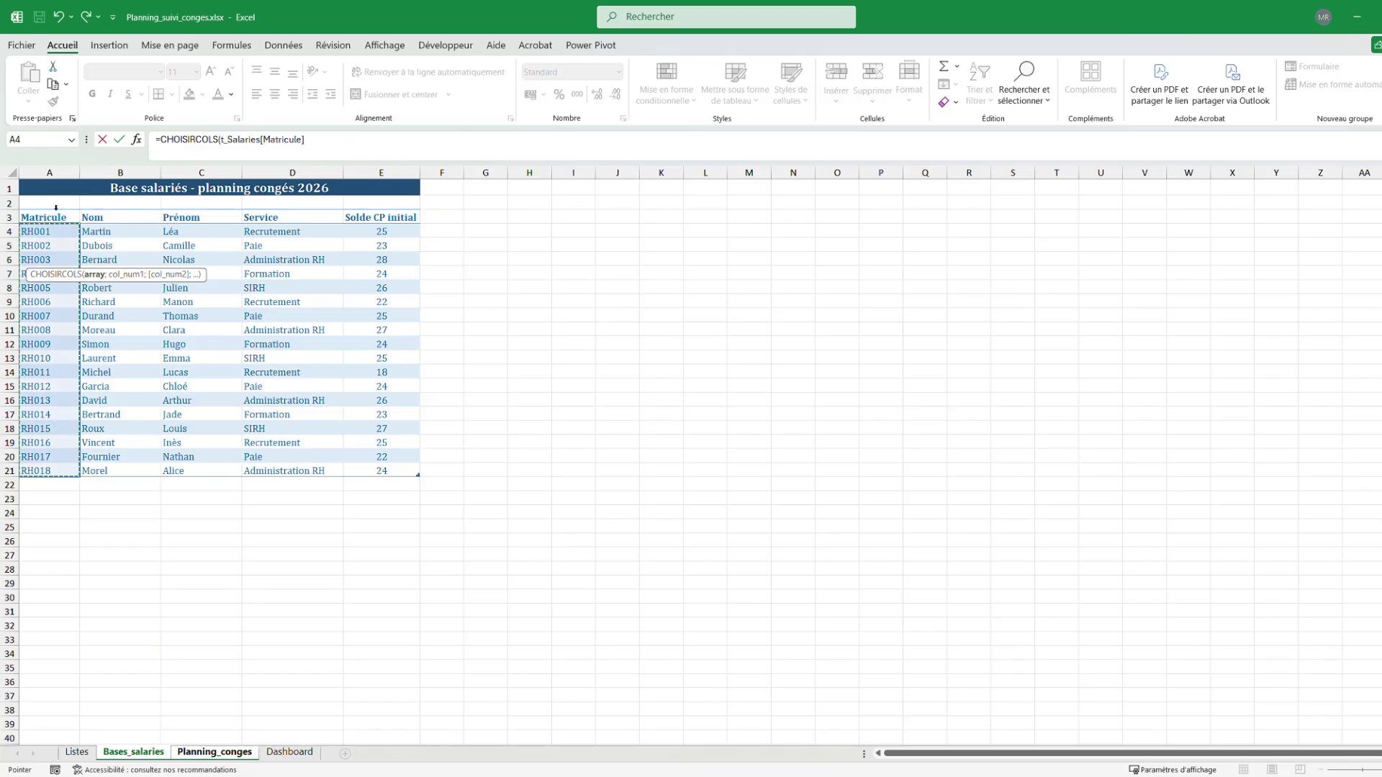
click(337, 136)
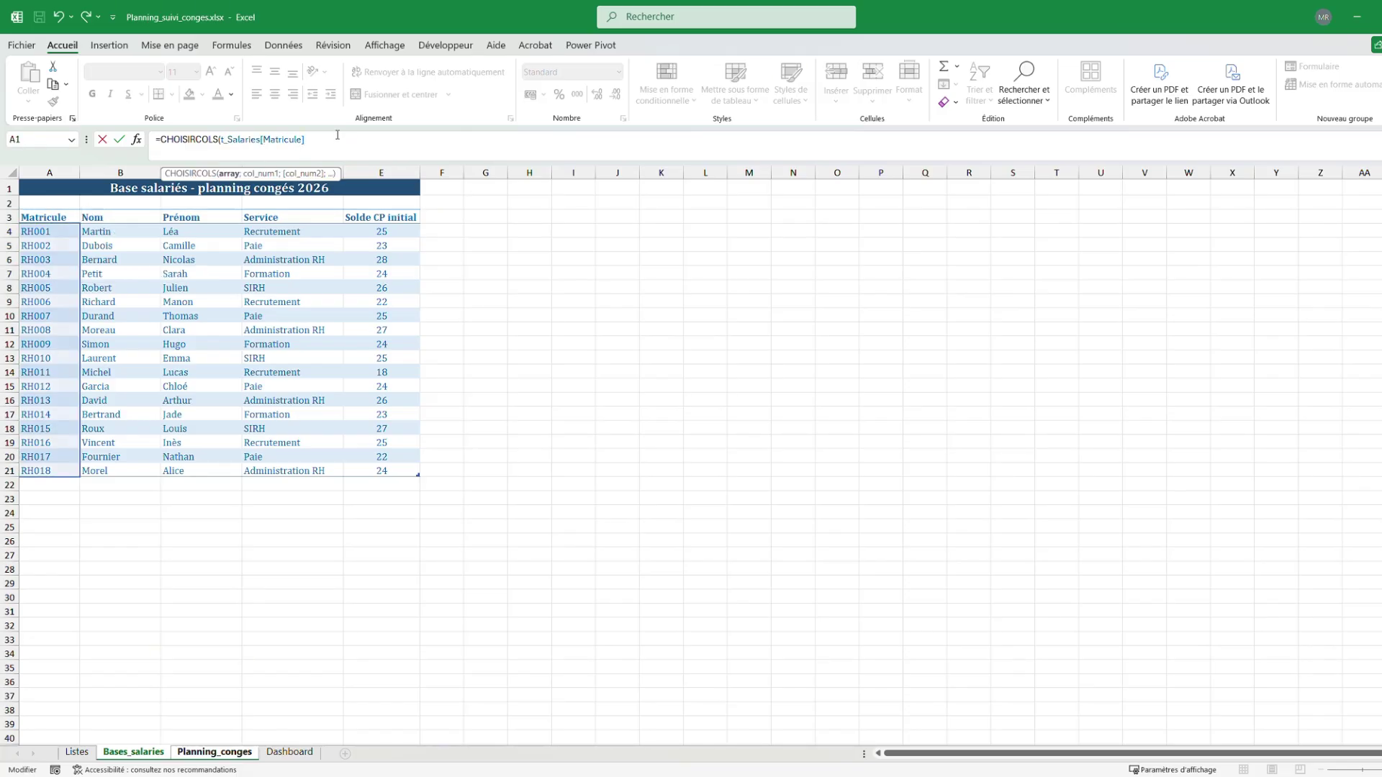
text(;1)
key(Return)
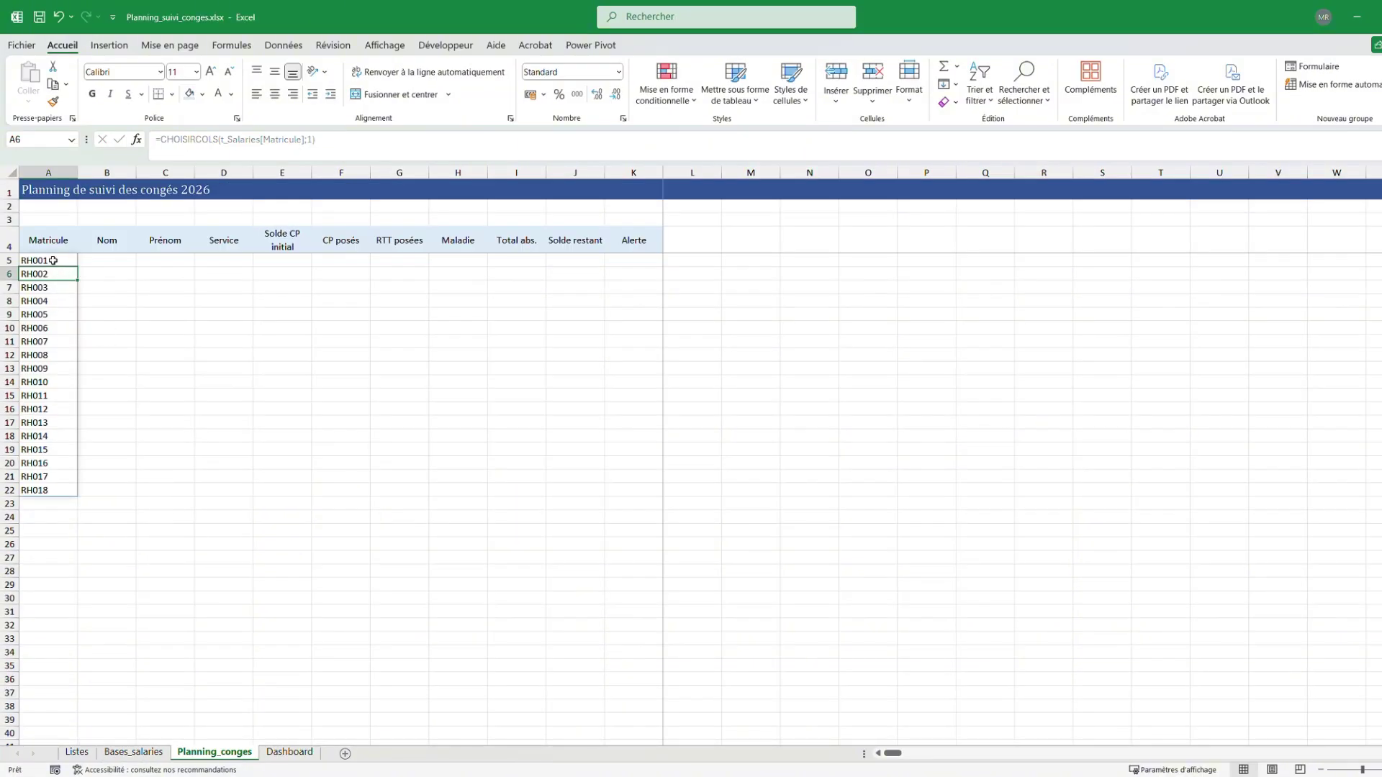
drag(54, 260, 43, 490)
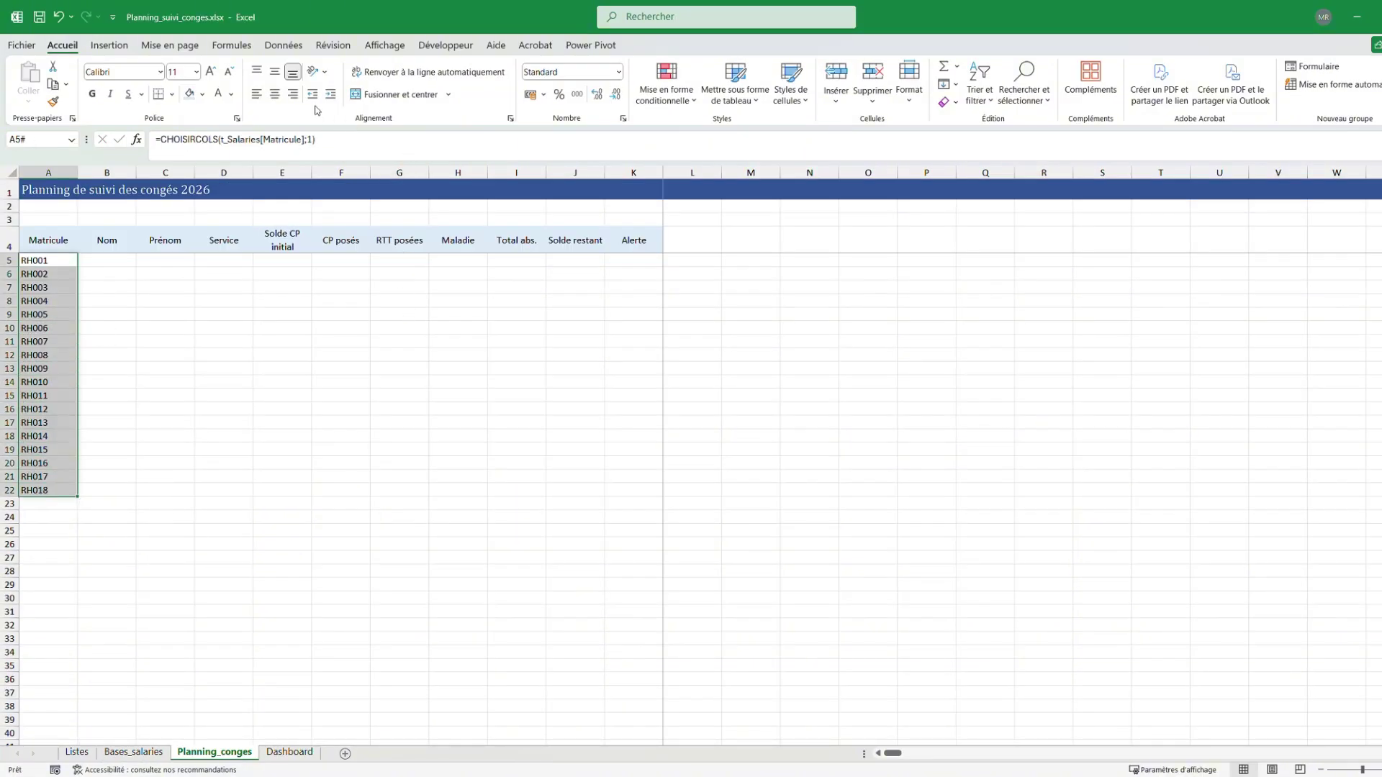
click(274, 93)
Begin a RECHERCHEX formula in cell B5 that looks up $A5 in t_Salaries[Matricule] on the Bases_salaries sheet
click(120, 262)
text(=recher)
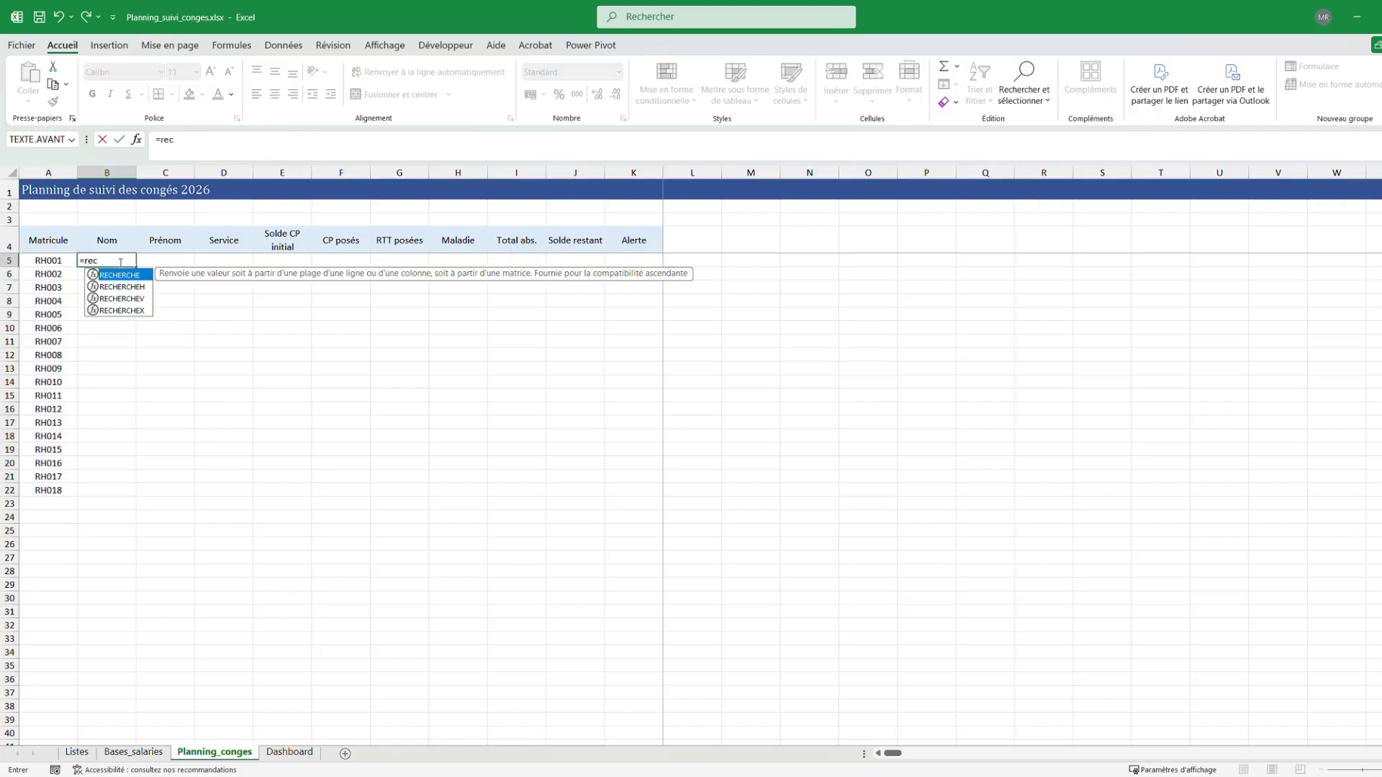
double_click(113, 311)
click(63, 261)
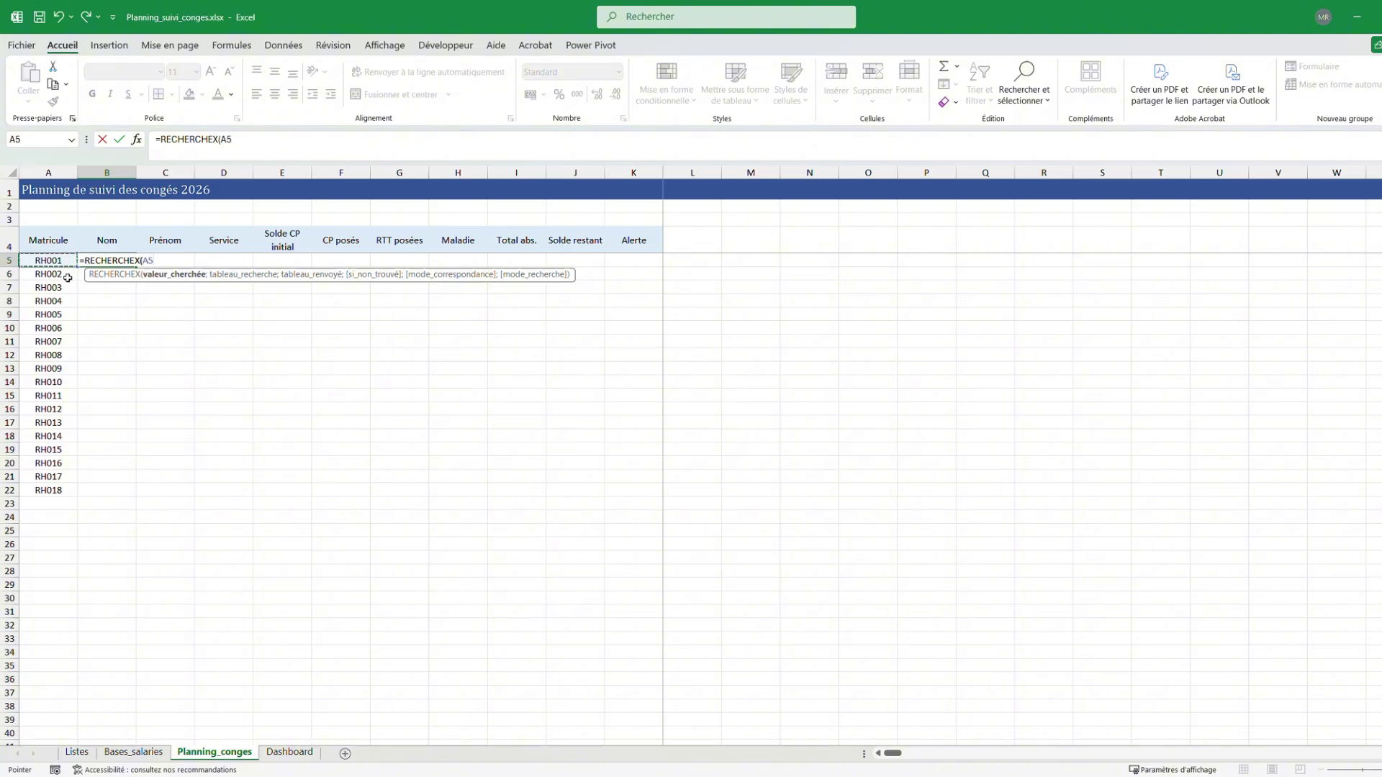
key(F4)
key(F4)
key(F4)
text(;)
click(134, 752)
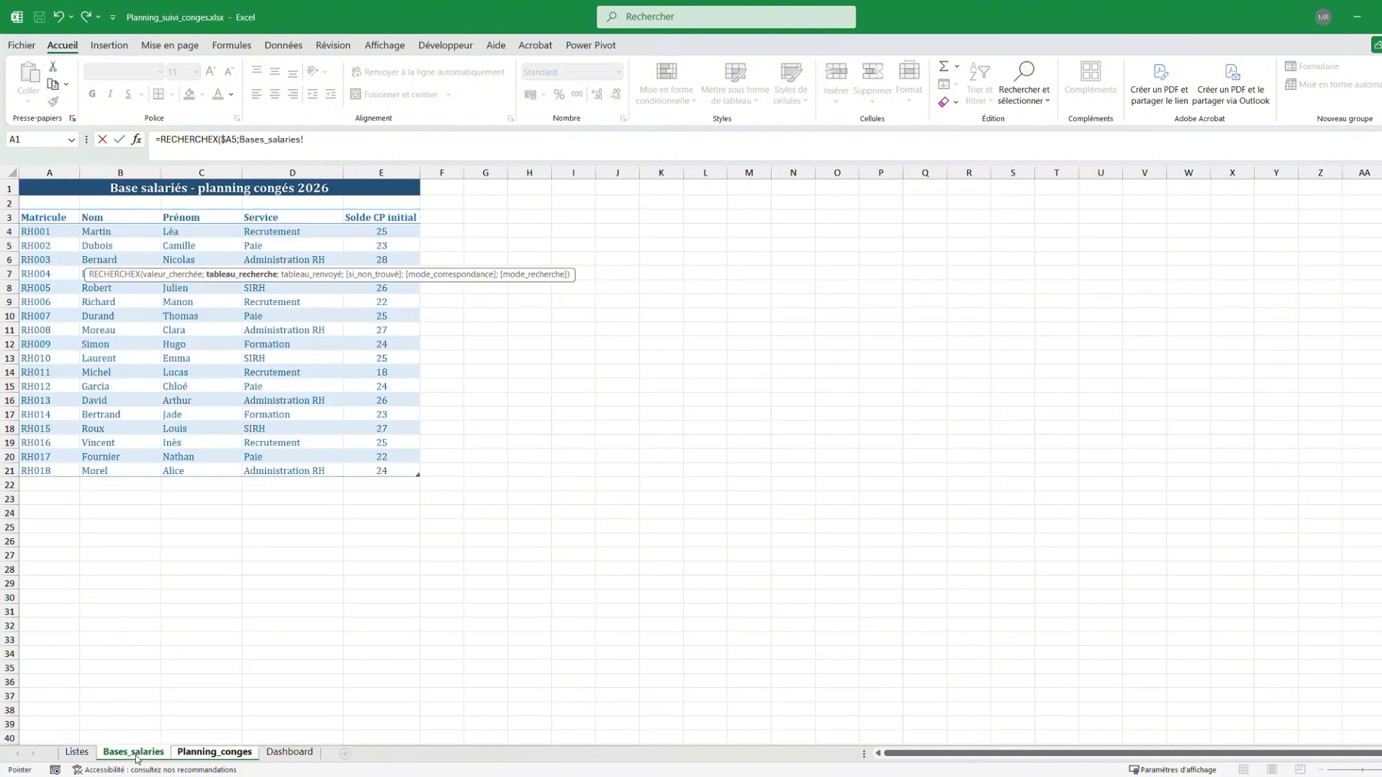
click(49, 206)
text(;)
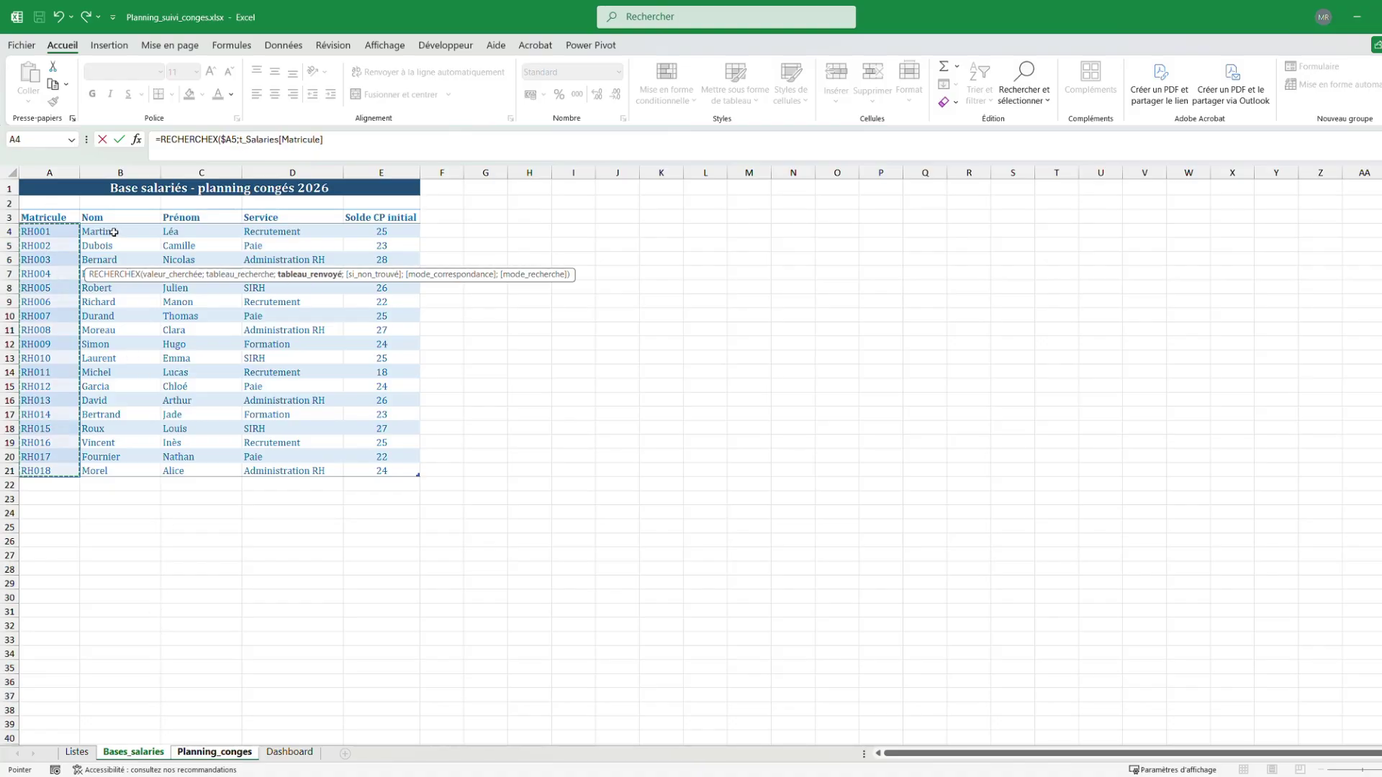
Complete the B5 formula with return range t_Salaries[[Nom]:[Solde CP initial]], no not-found value and exact match 0
text(;)
drag(124, 209, 372, 214)
text(;)
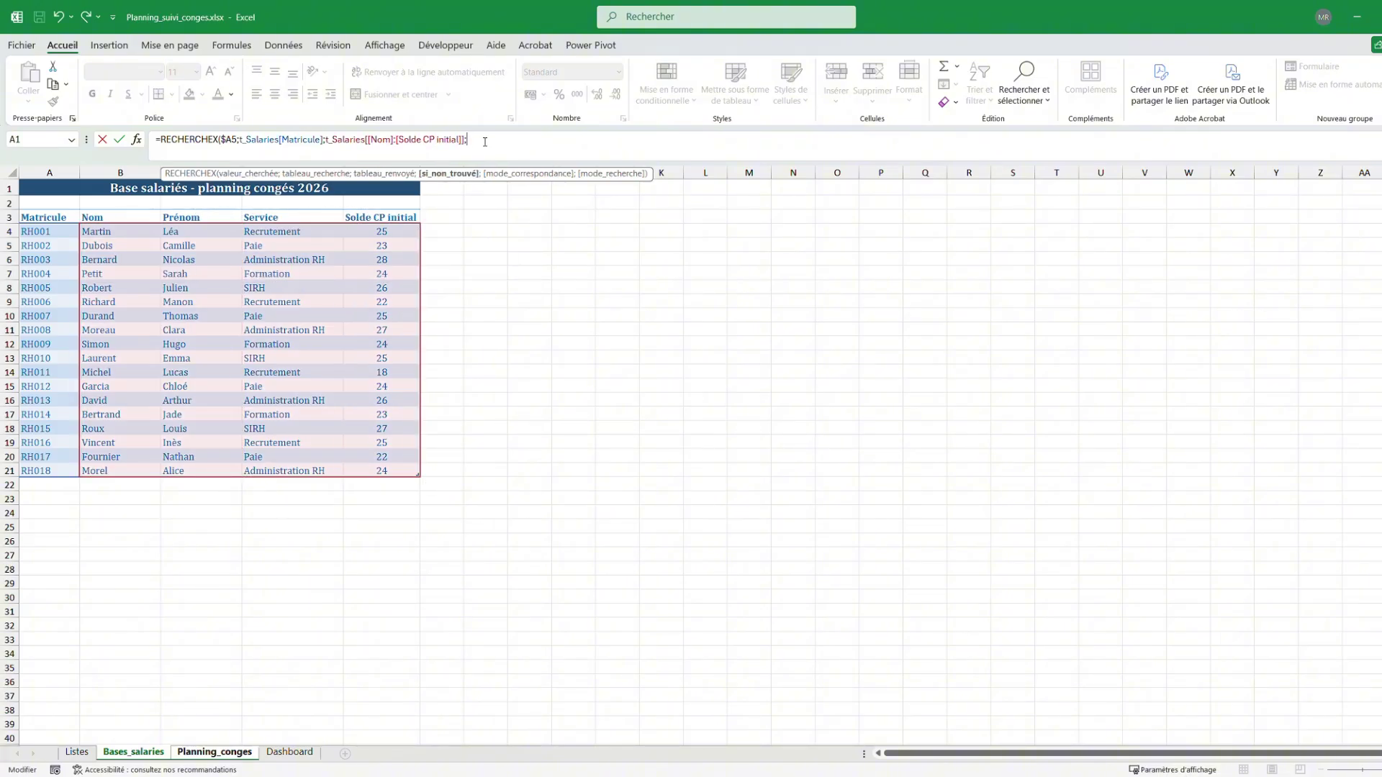
text(;)
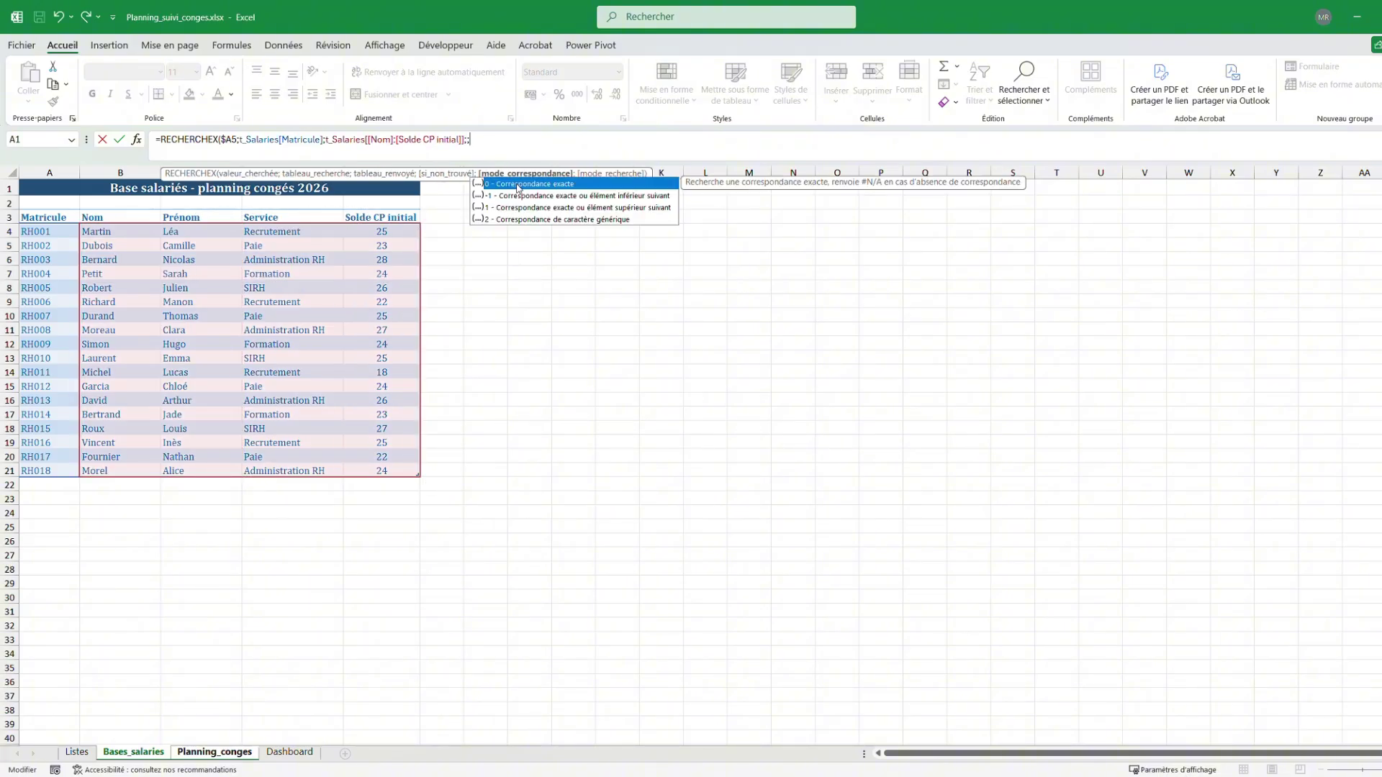
double_click(523, 195)
text())
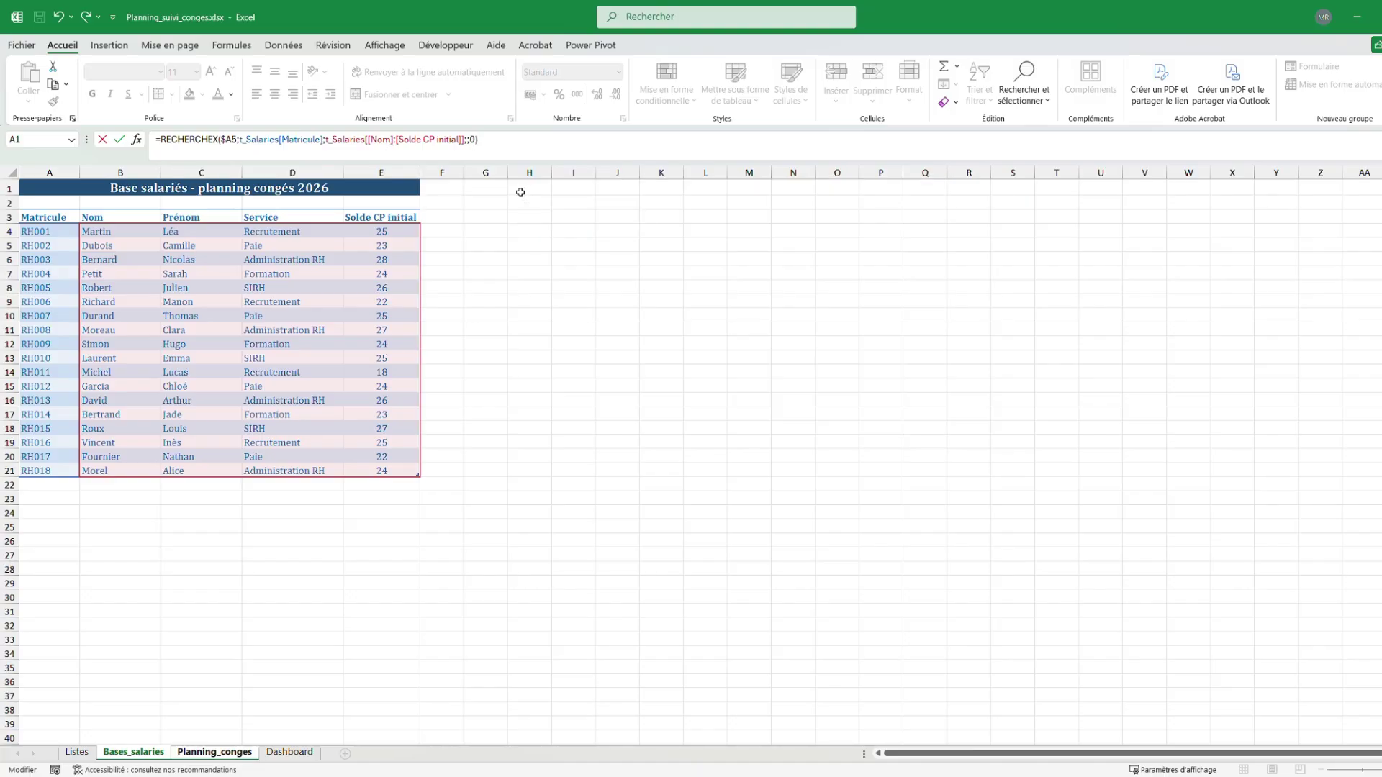
key(Return)
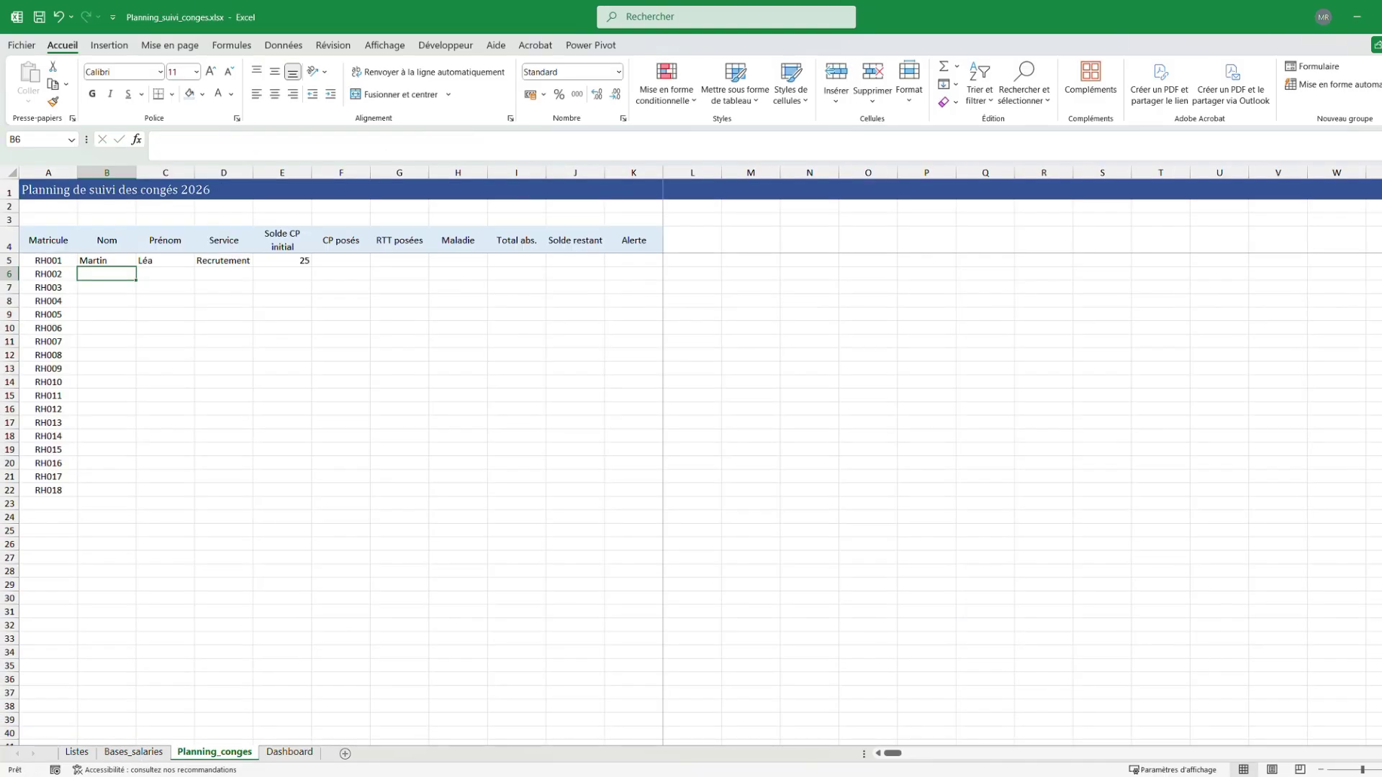
Copy the RECHERCHEX formula from B5 down to B22, filling without formatting
click(126, 262)
drag(137, 265, 141, 495)
click(148, 510)
click(148, 510)
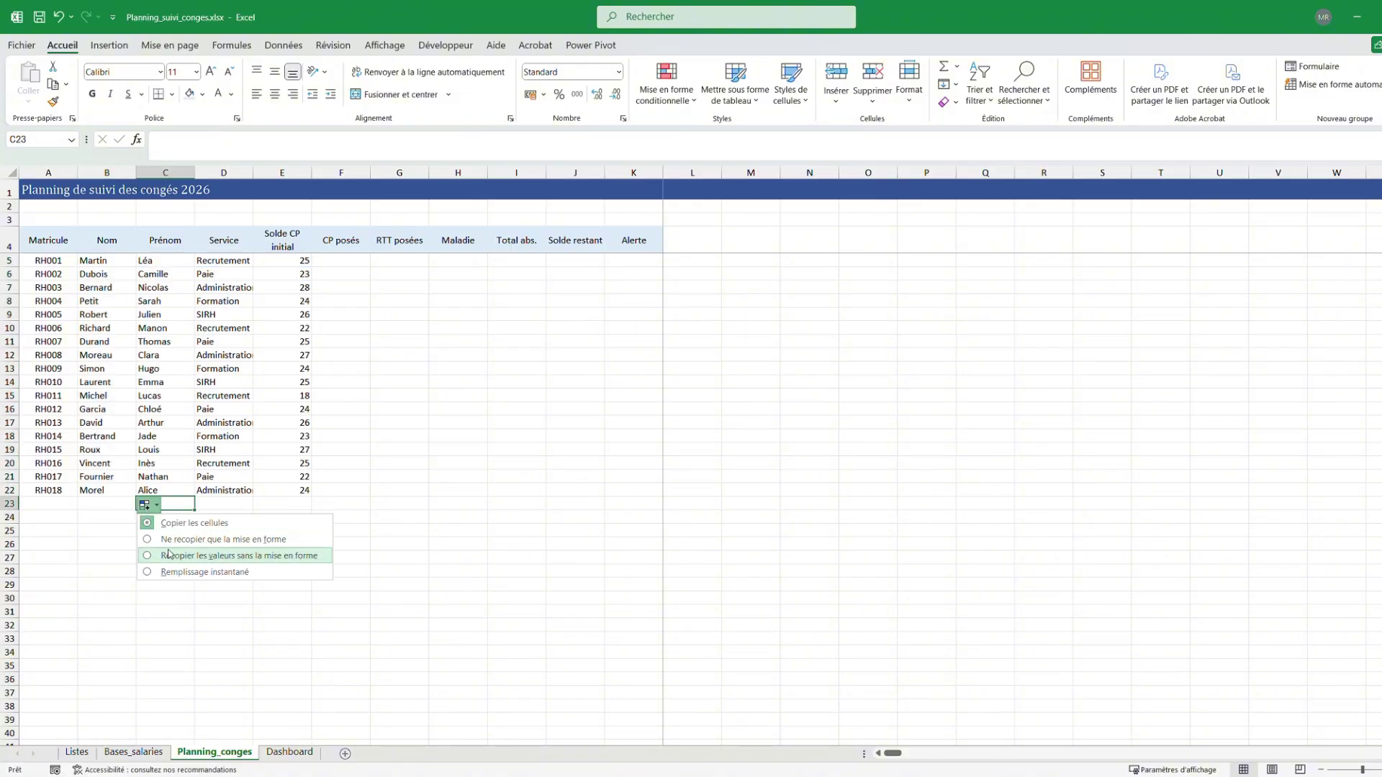
click(170, 555)
click(170, 555)
click(392, 473)
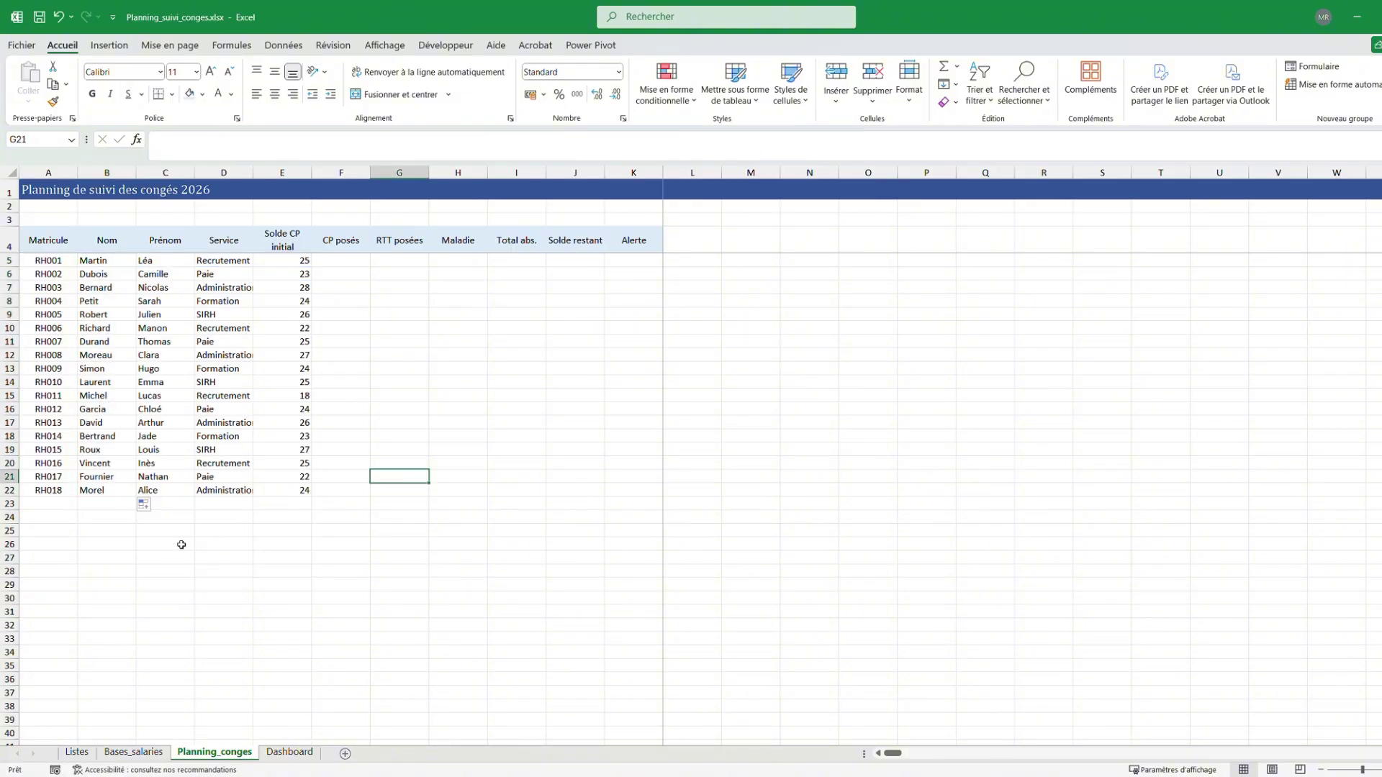
Enter =NB.SI($L5:$NM5;"RTT") in cell F5 of the CP posés column
click(358, 263)
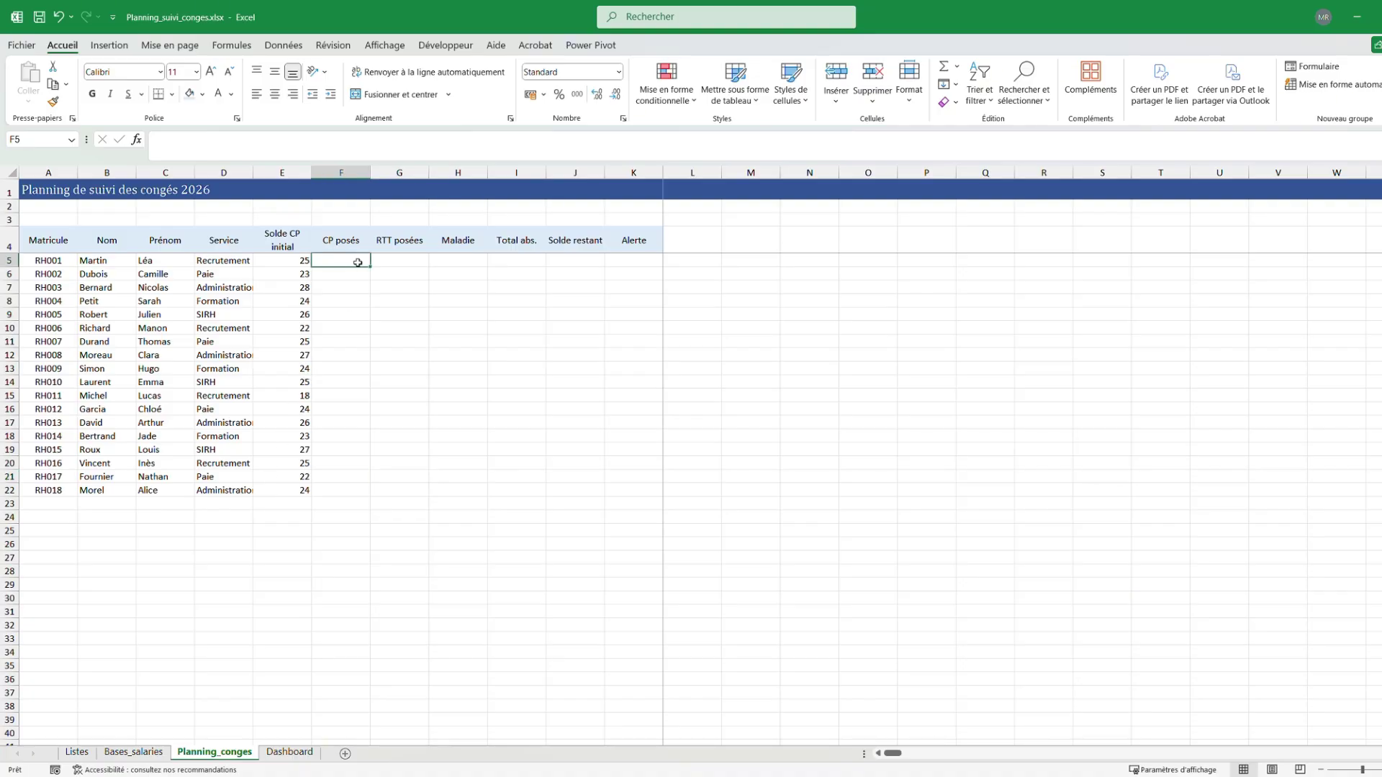
text(=)
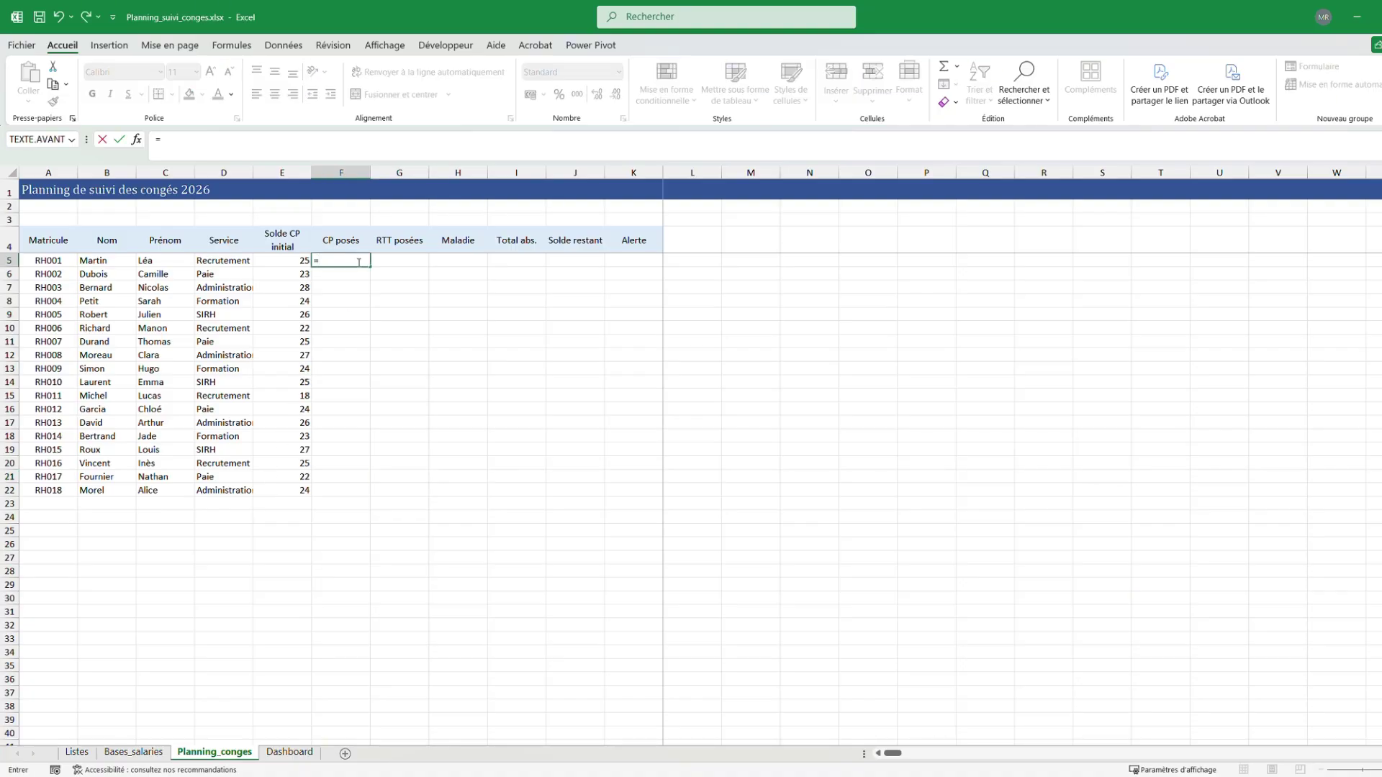
text(NB)
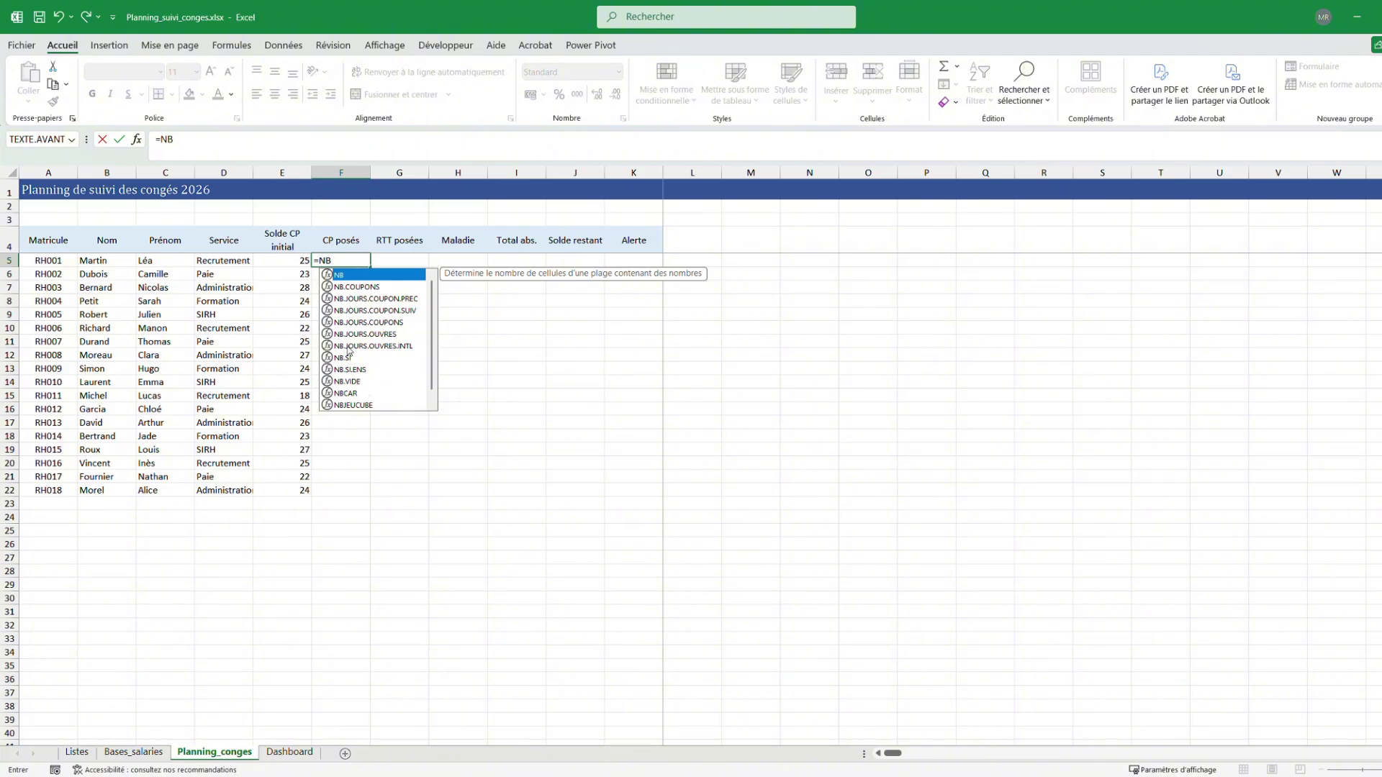
click(352, 357)
key(Up)
double_click(352, 357)
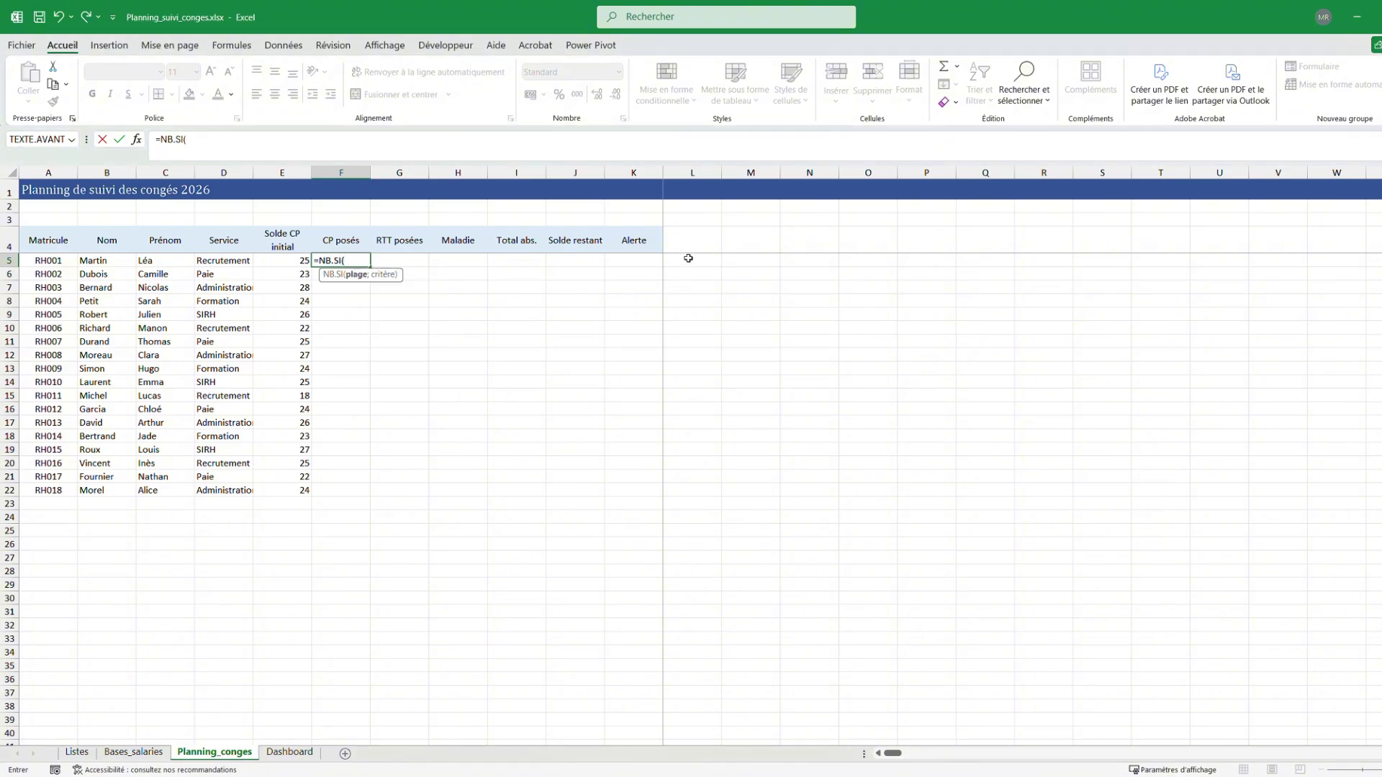
drag(688, 260, 1320, 259)
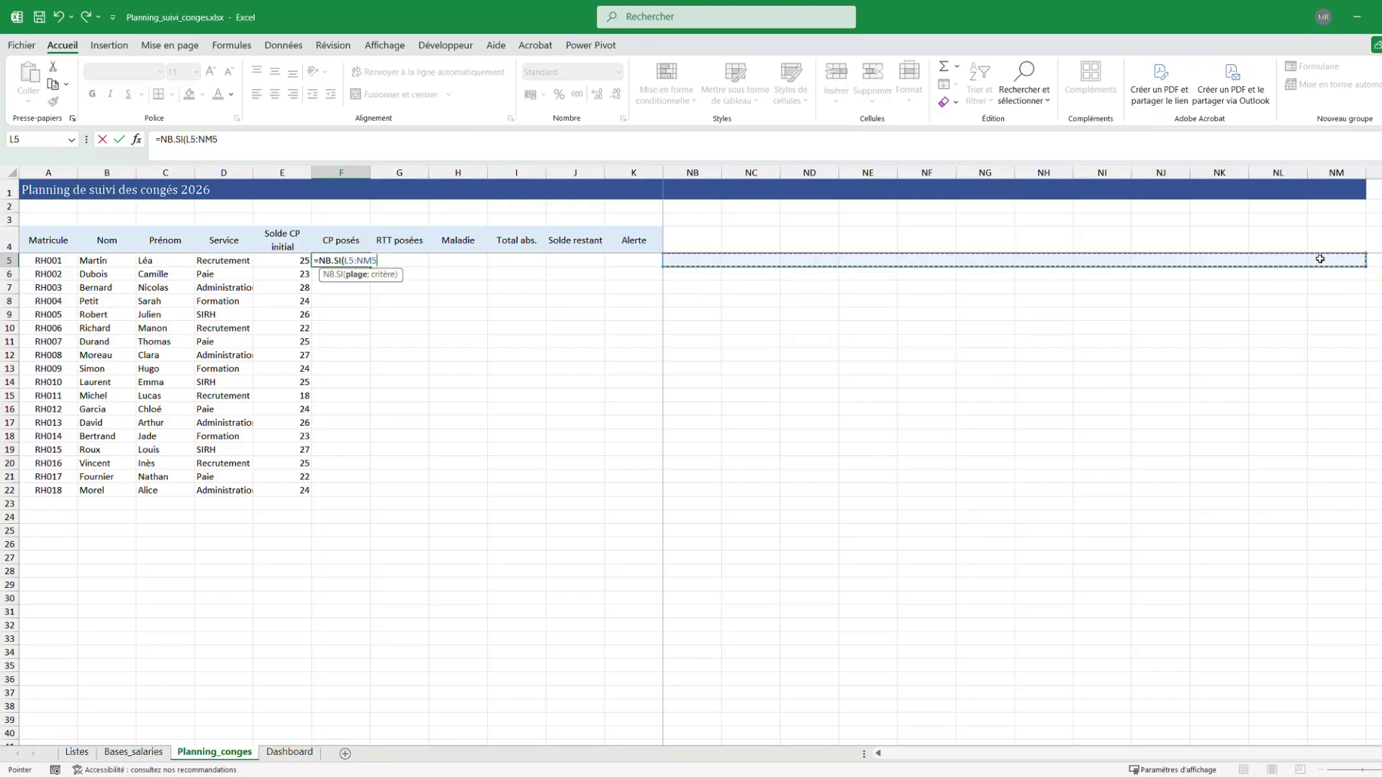
key(F4)
key(F4)
key(F4)
text(;)
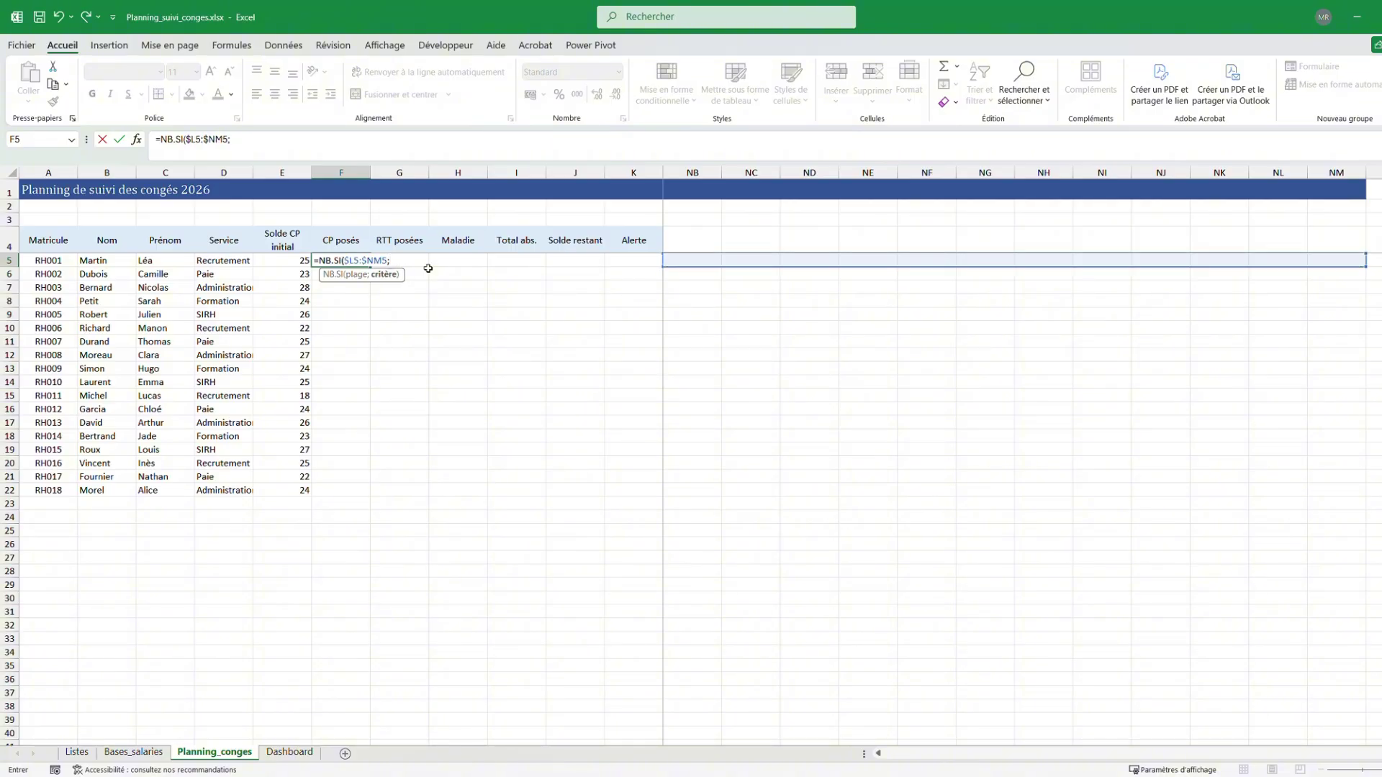
text("RTT"))
key(Return)
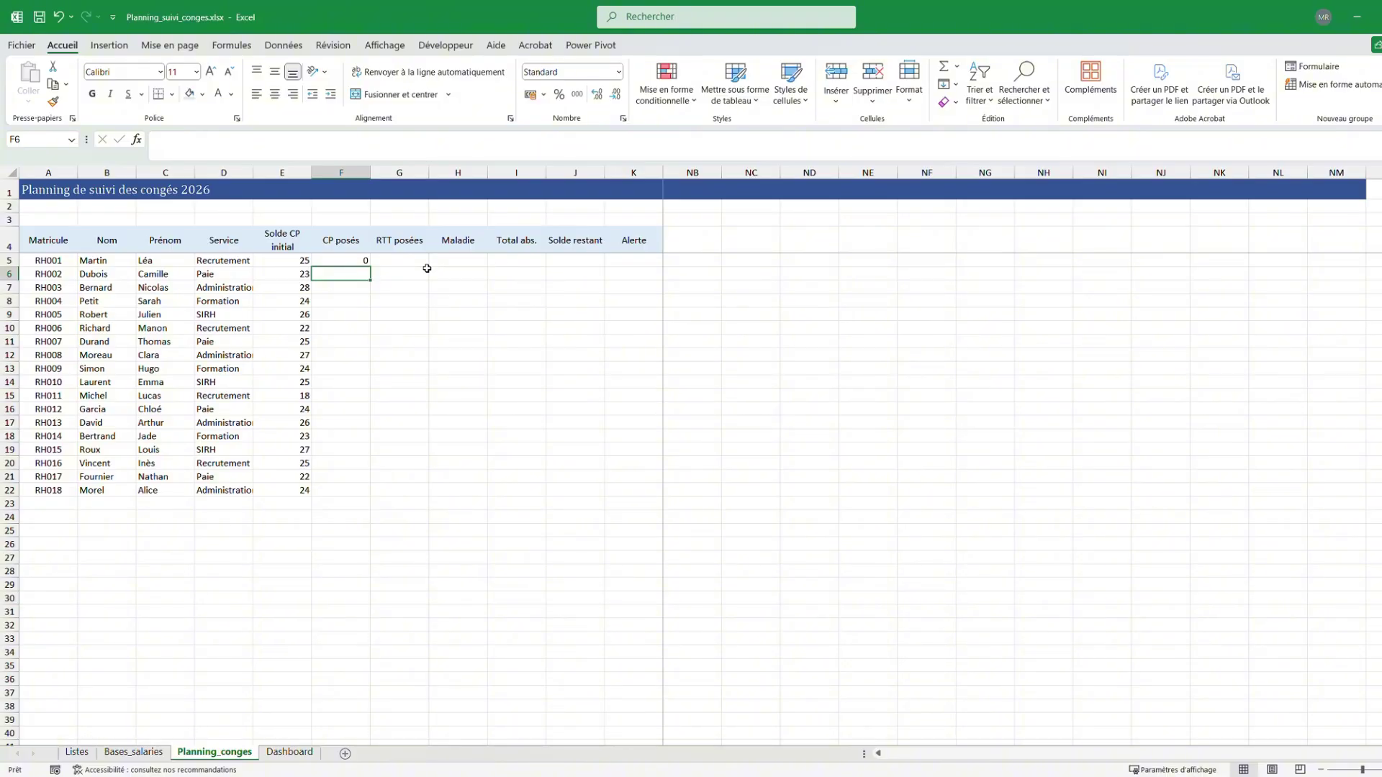
Copy the F5 formula down to F22, center the column horizontally and check the copied references
click(364, 247)
click(360, 260)
double_click(370, 267)
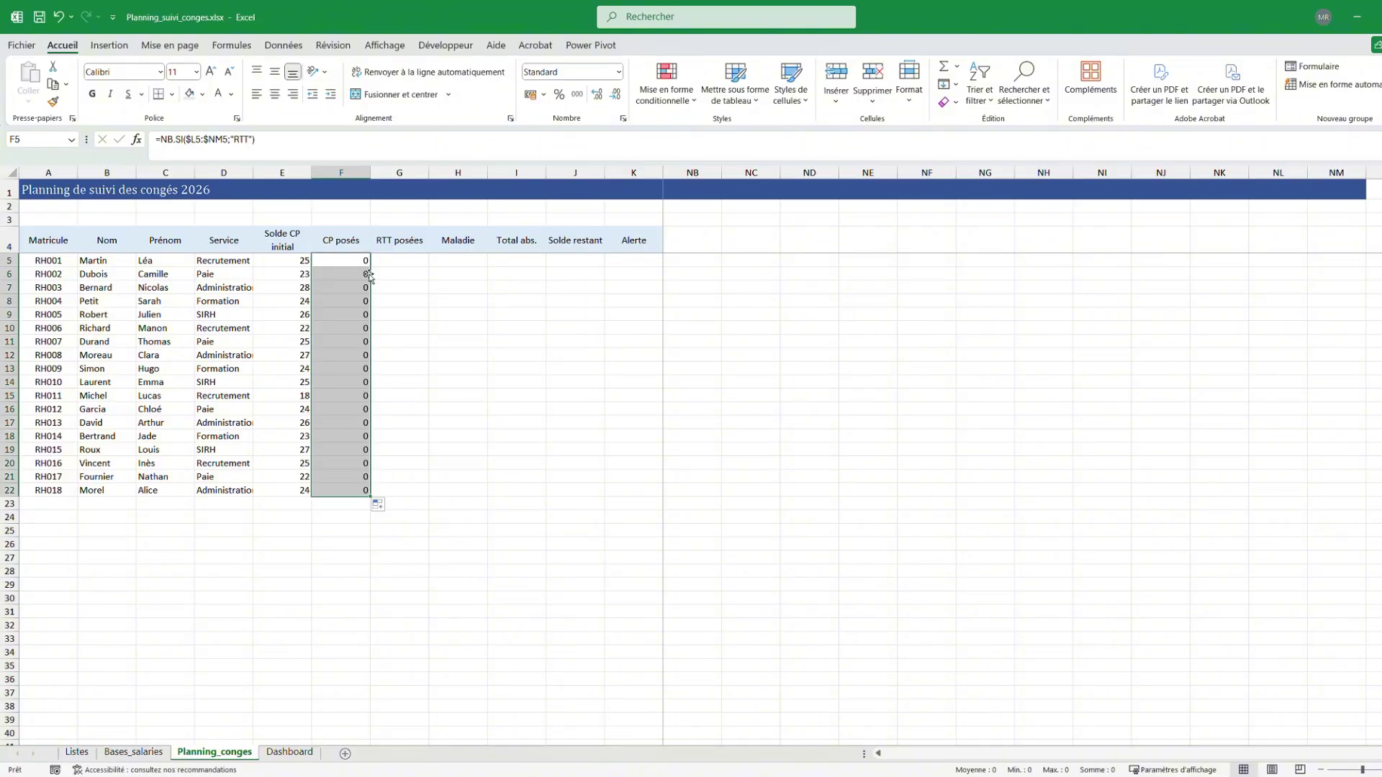
click(274, 95)
click(347, 287)
click(341, 328)
click(341, 355)
click(341, 423)
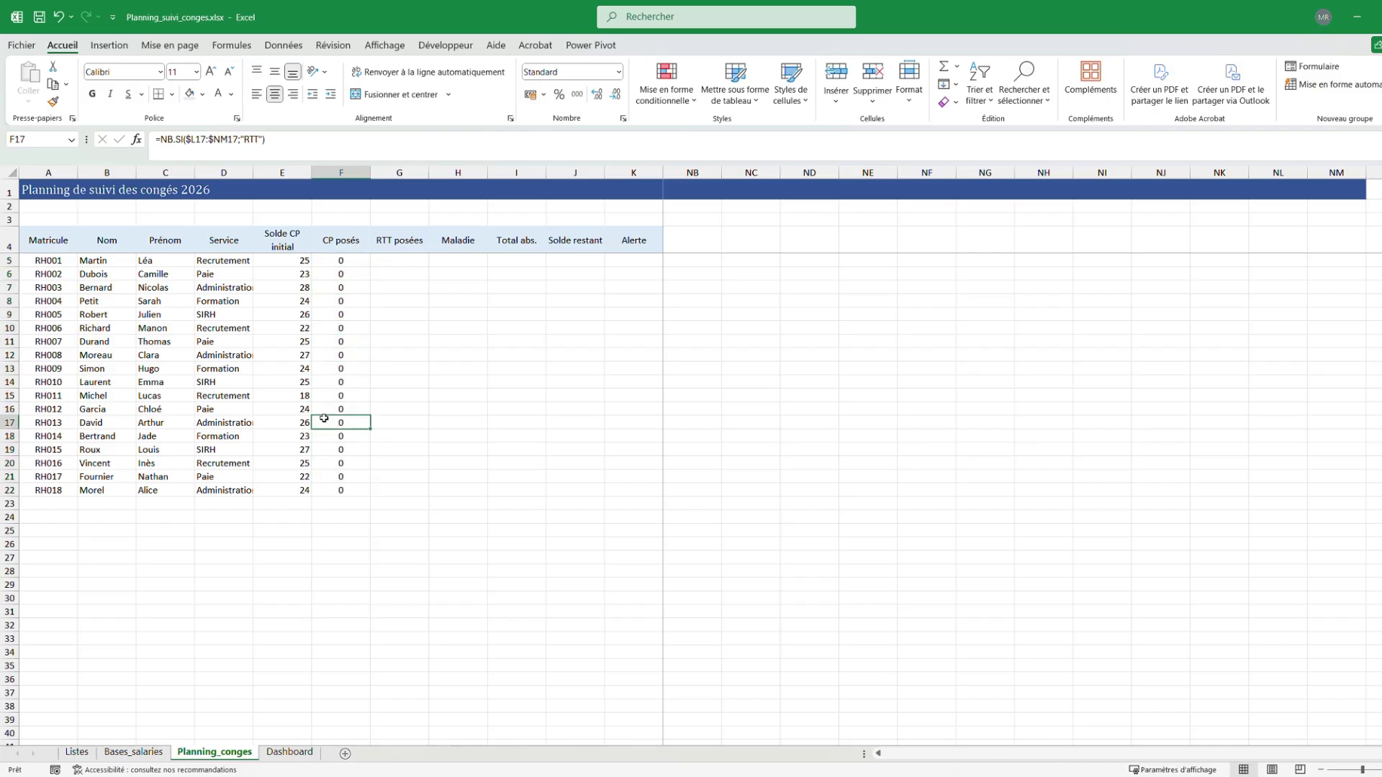
key(F2)
click(553, 458)
Change the NB.SI criterion in F5 to "CP" and copy the corrected formula down to F22
click(337, 262)
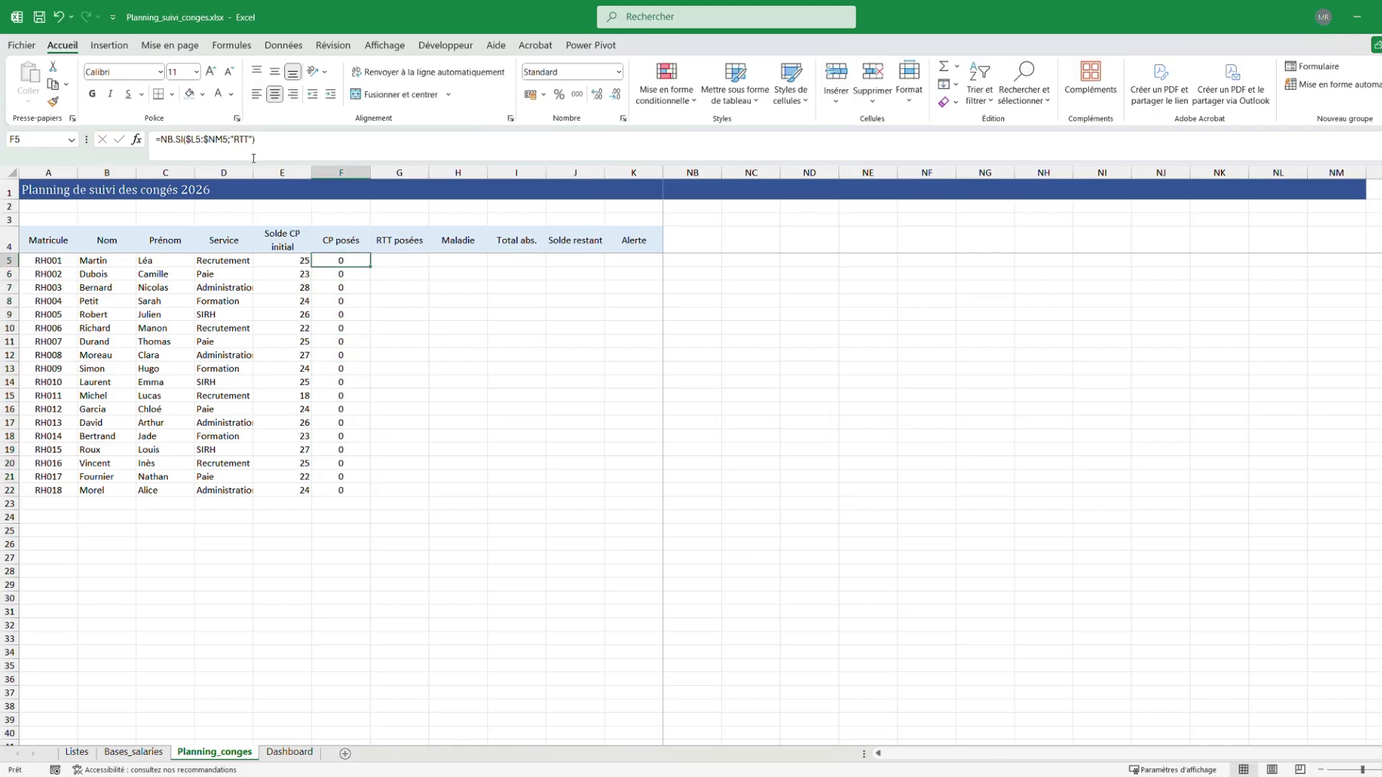
key(F2)
key(BackSpace)
key(BackSpace)
key(BackSpace)
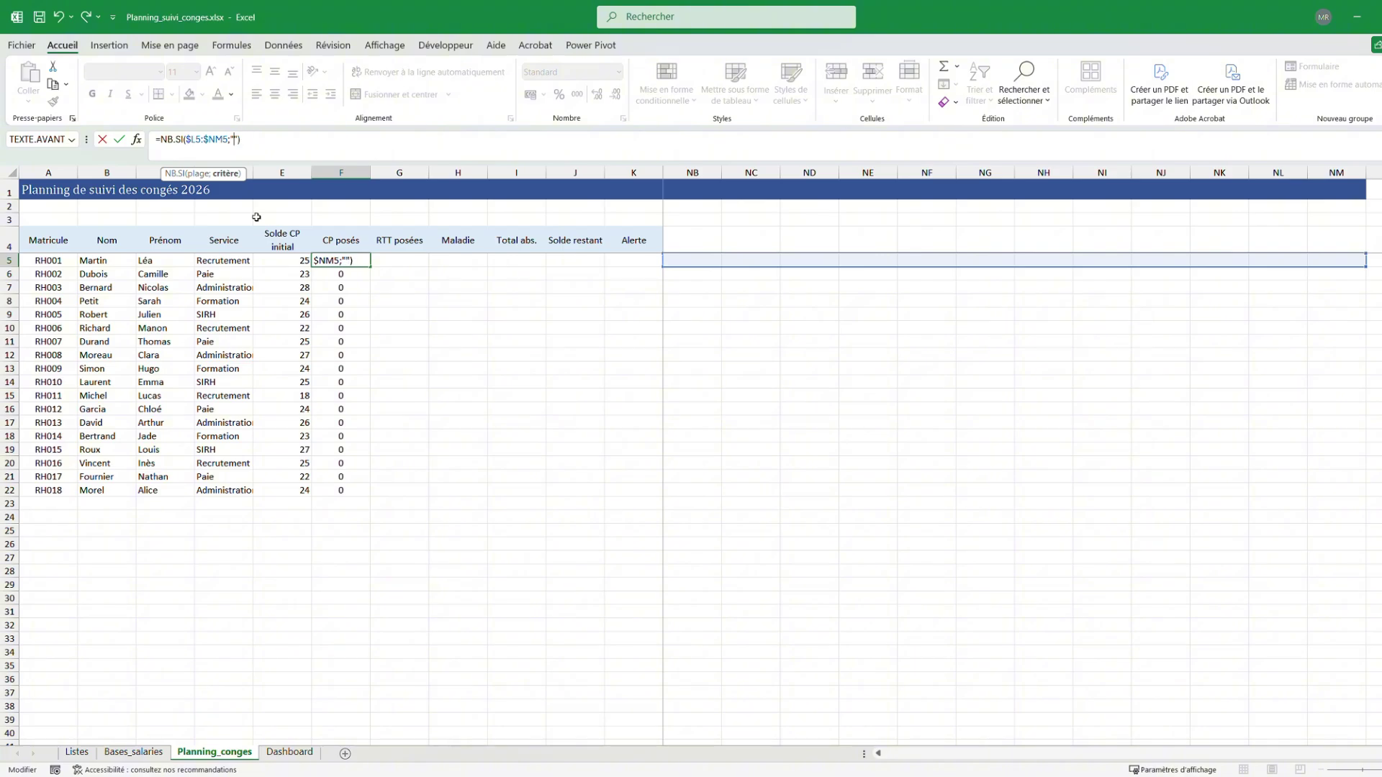
text(CP)
click(278, 409)
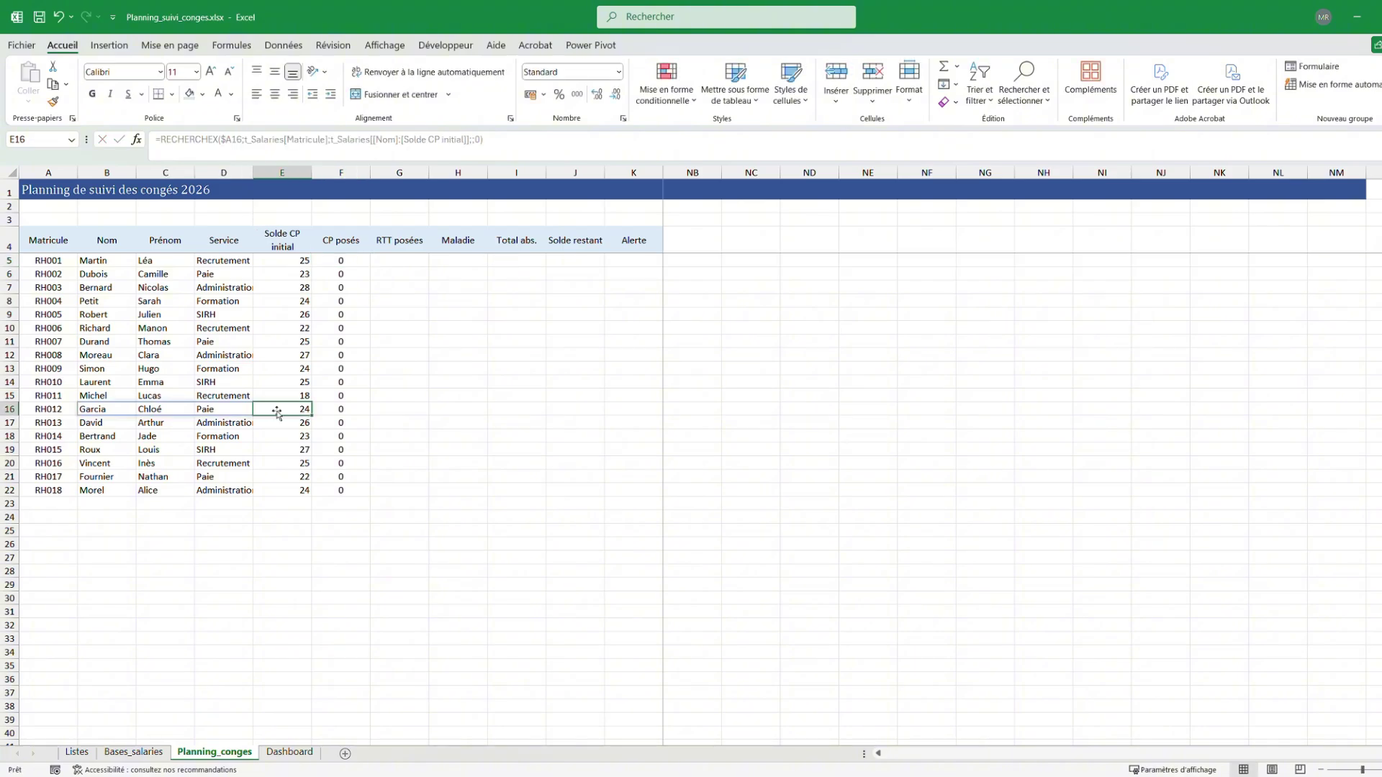
click(344, 259)
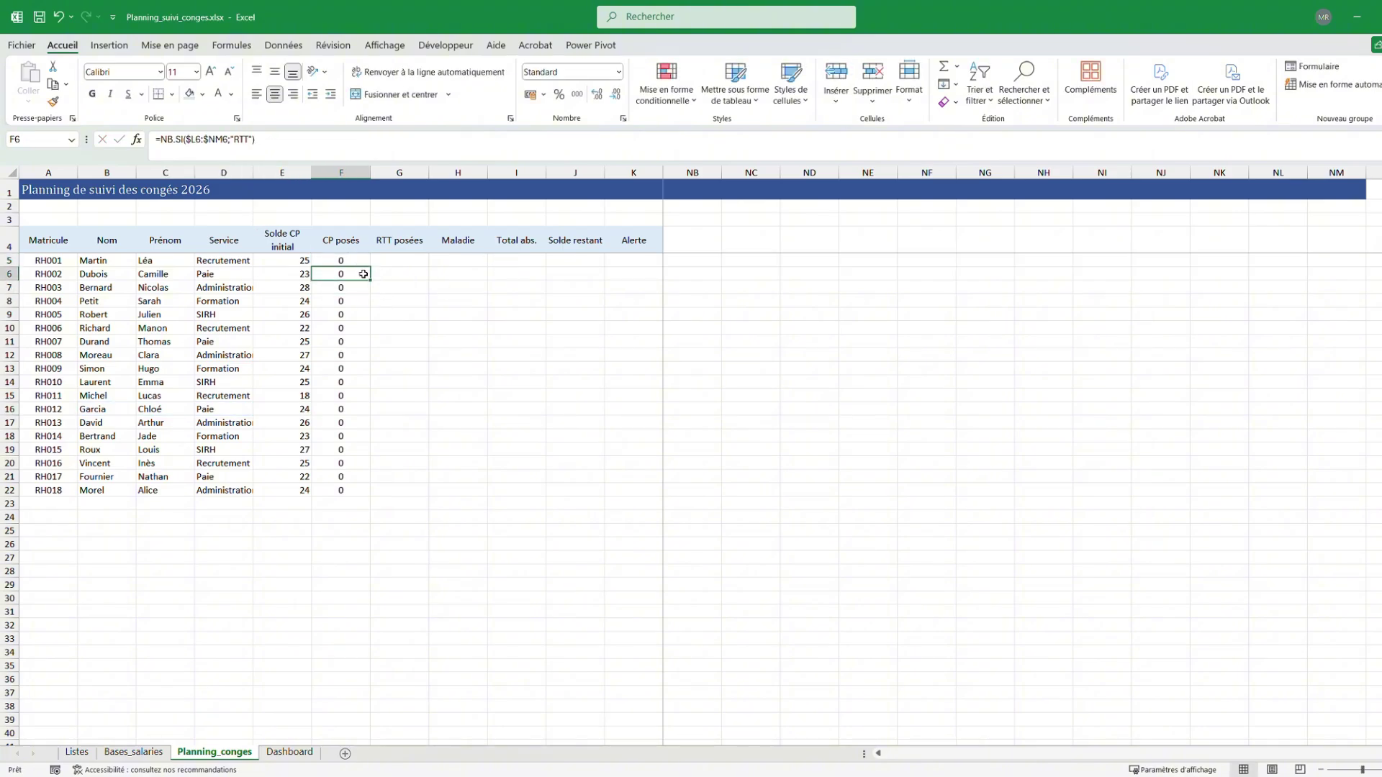
double_click(370, 268)
click(454, 329)
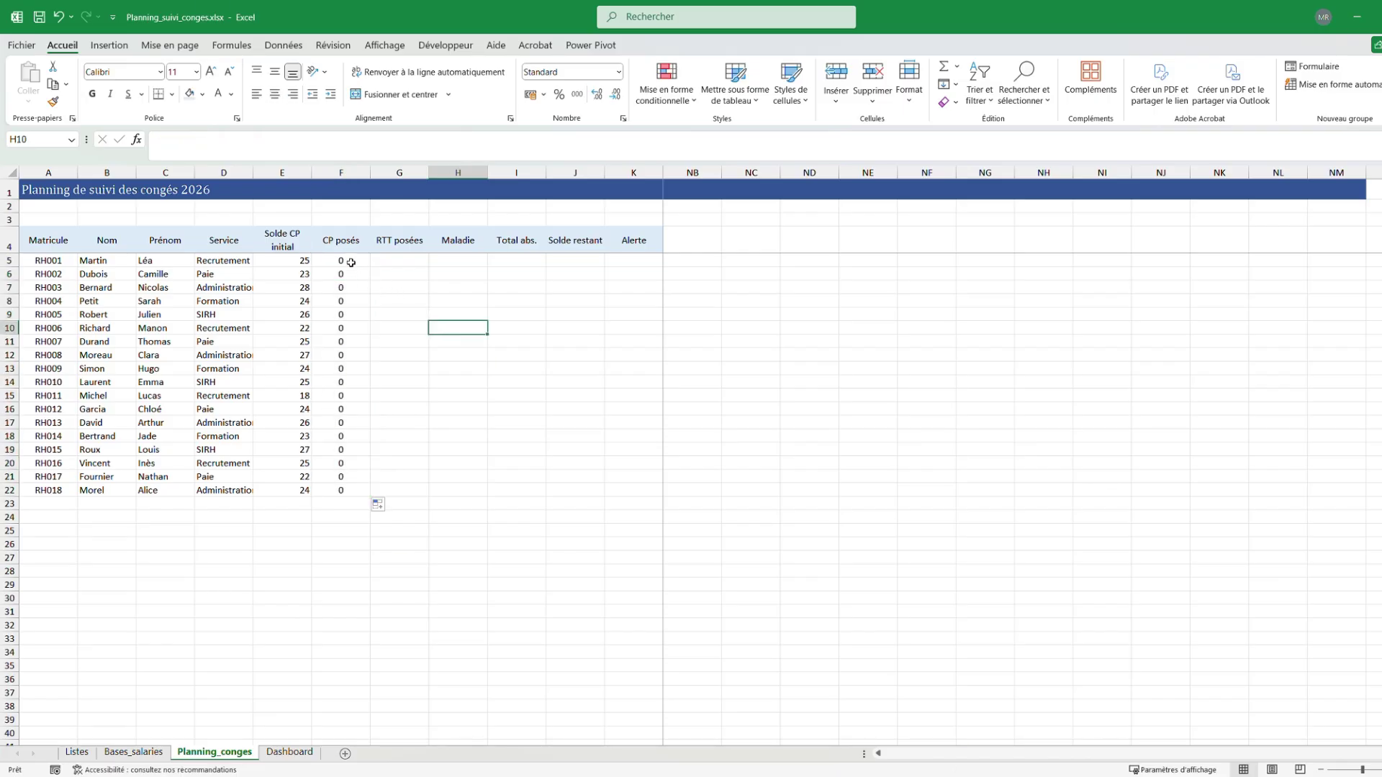
Reuse the F5 formula in G5 of the RTT posées column with the criterion changed: =NB.SI($L5:$NM5;"RTT")
click(346, 260)
key(ctrl+c)
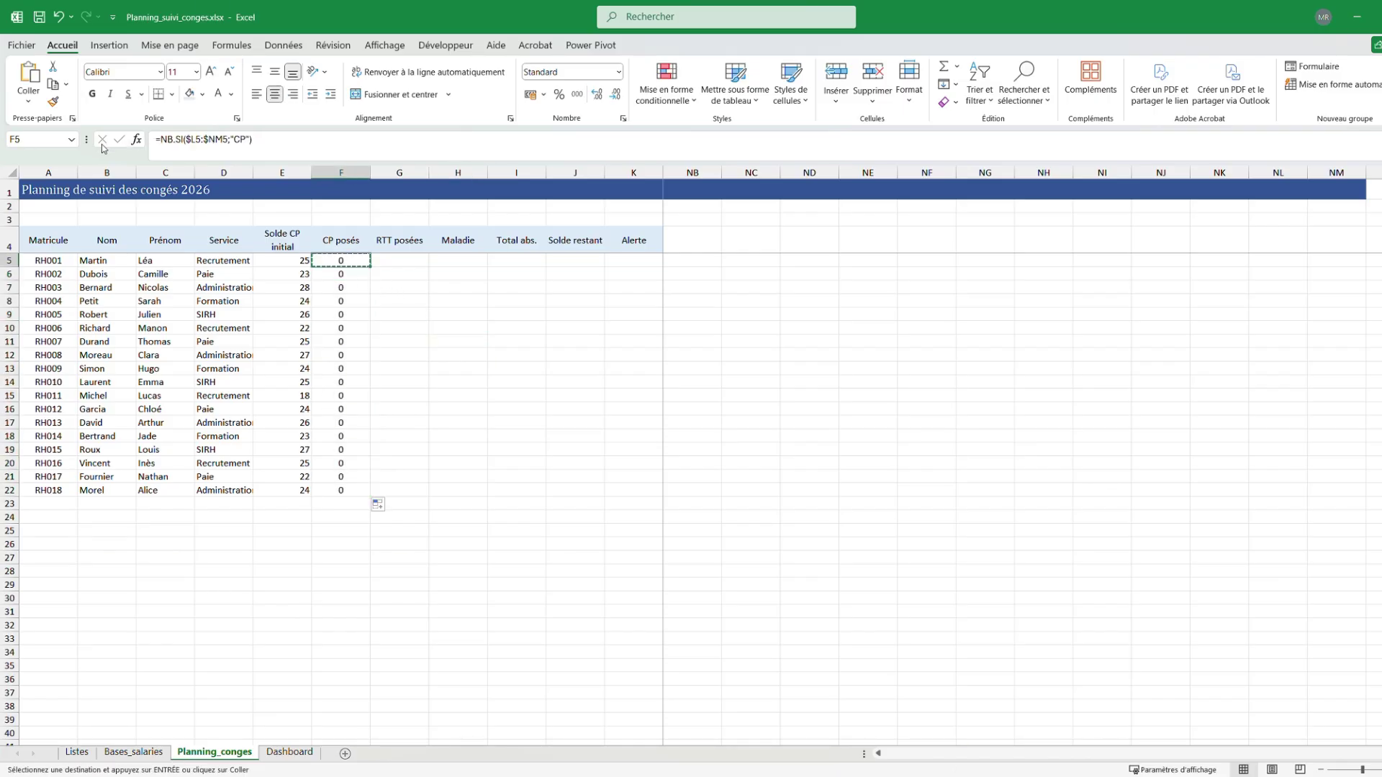
click(376, 259)
key(ctrl+v)
click(247, 141)
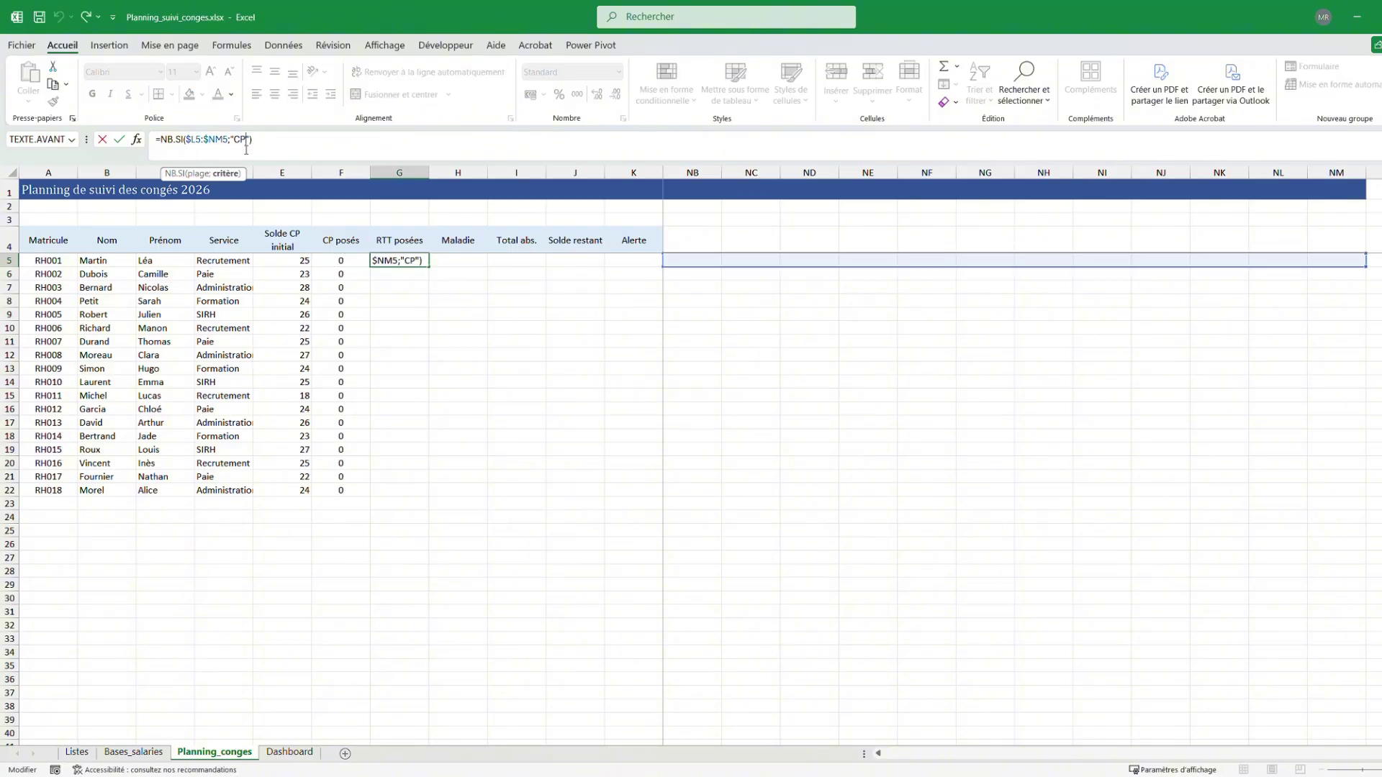
key(BackSpace)
key(BackSpace)
text(RTT)
key(Escape)
key(Delete)
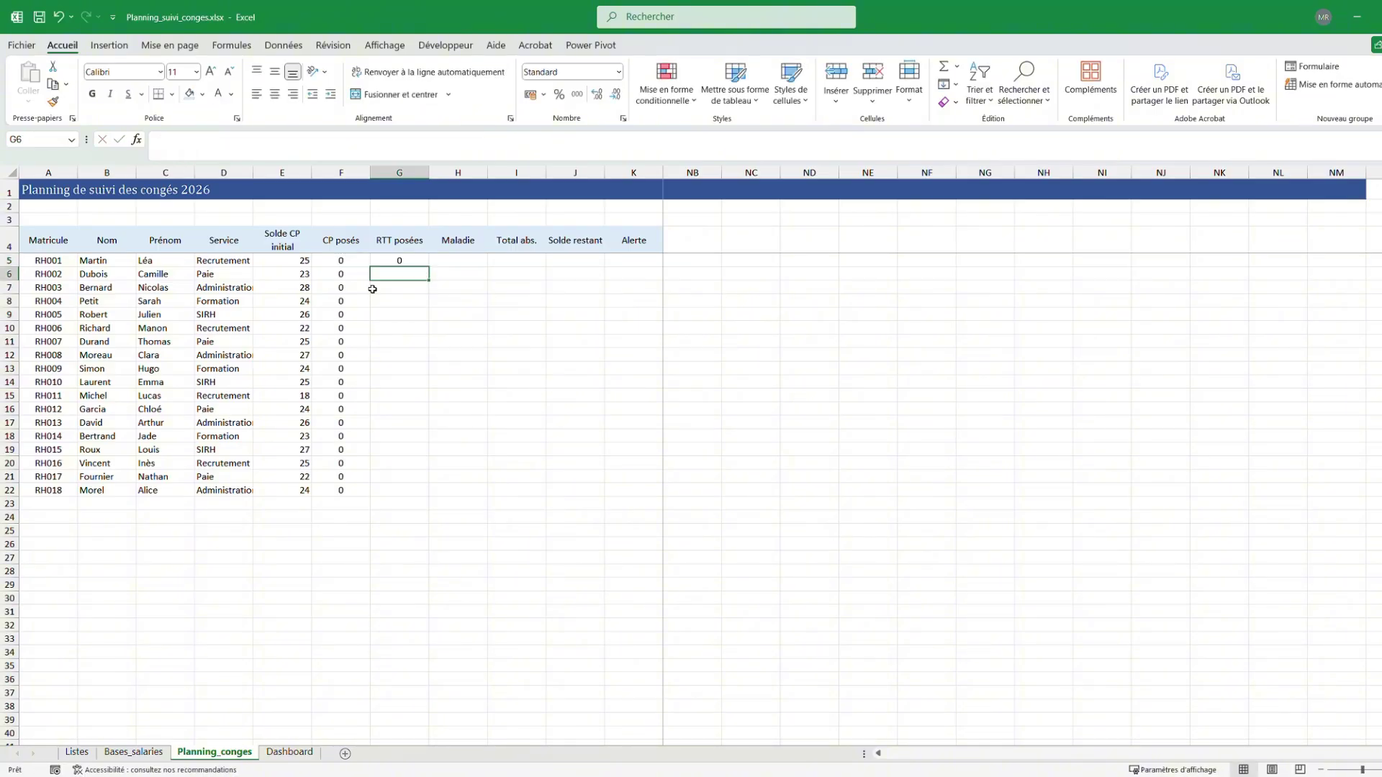
click(401, 251)
key(ctrl+z)
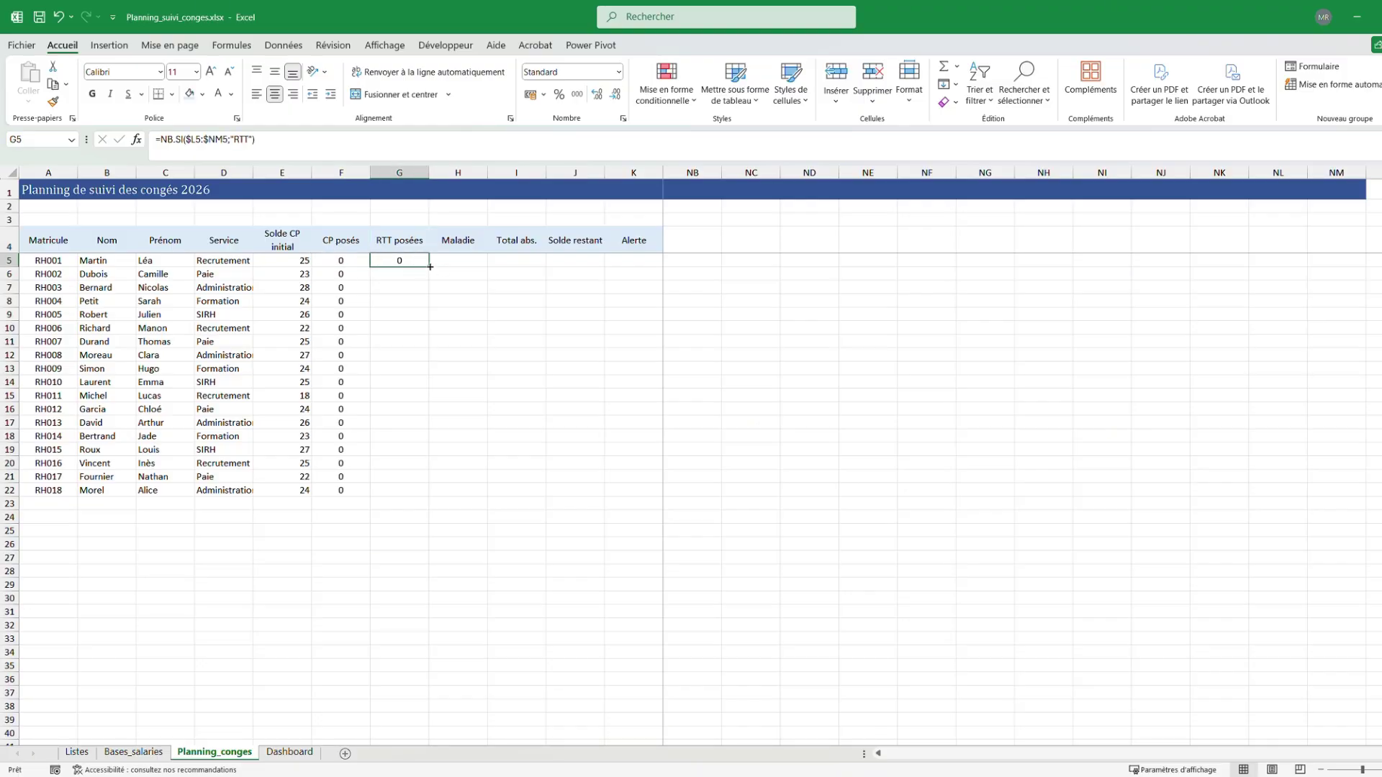
Copy the G5 formula down to G22 without formatting and center cells G6:G22 horizontally
drag(430, 267, 429, 497)
click(437, 504)
click(496, 555)
click(433, 372)
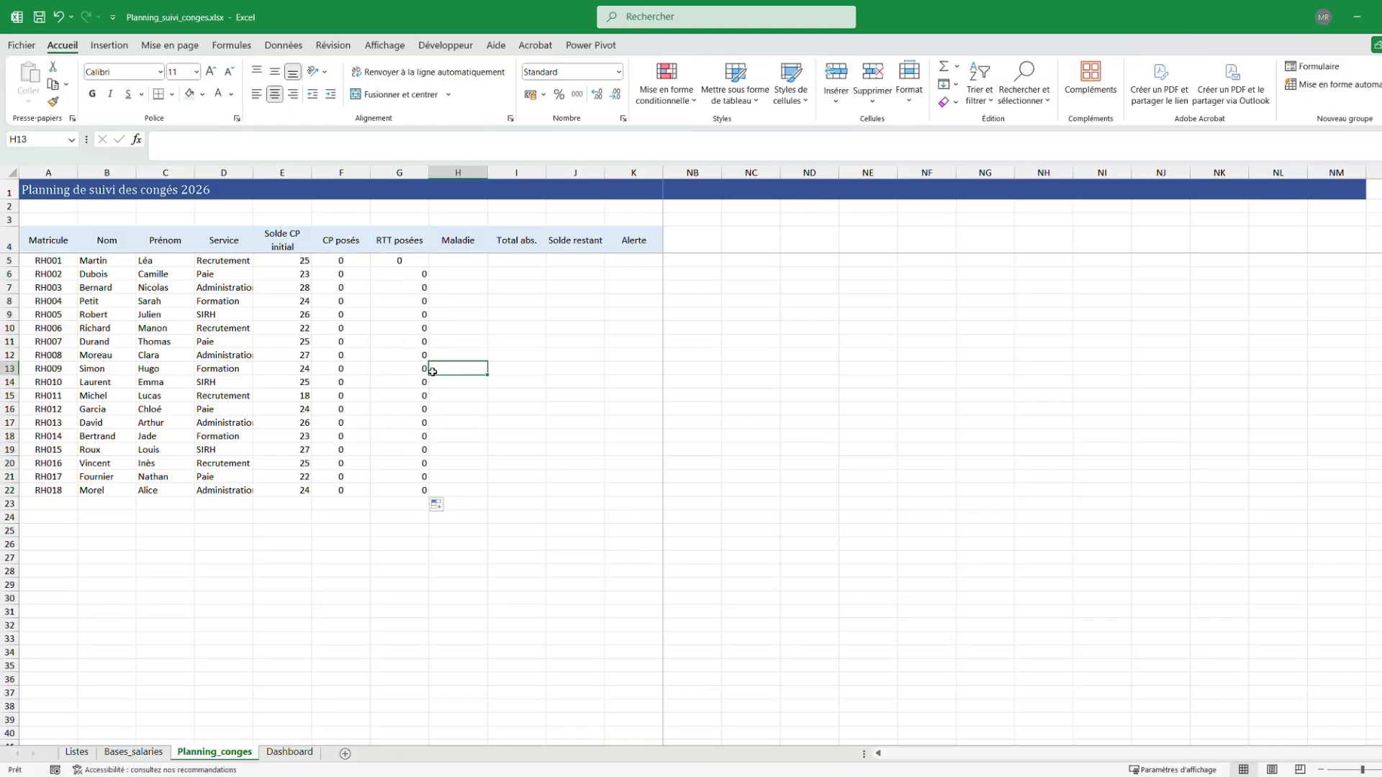
drag(395, 276, 401, 491)
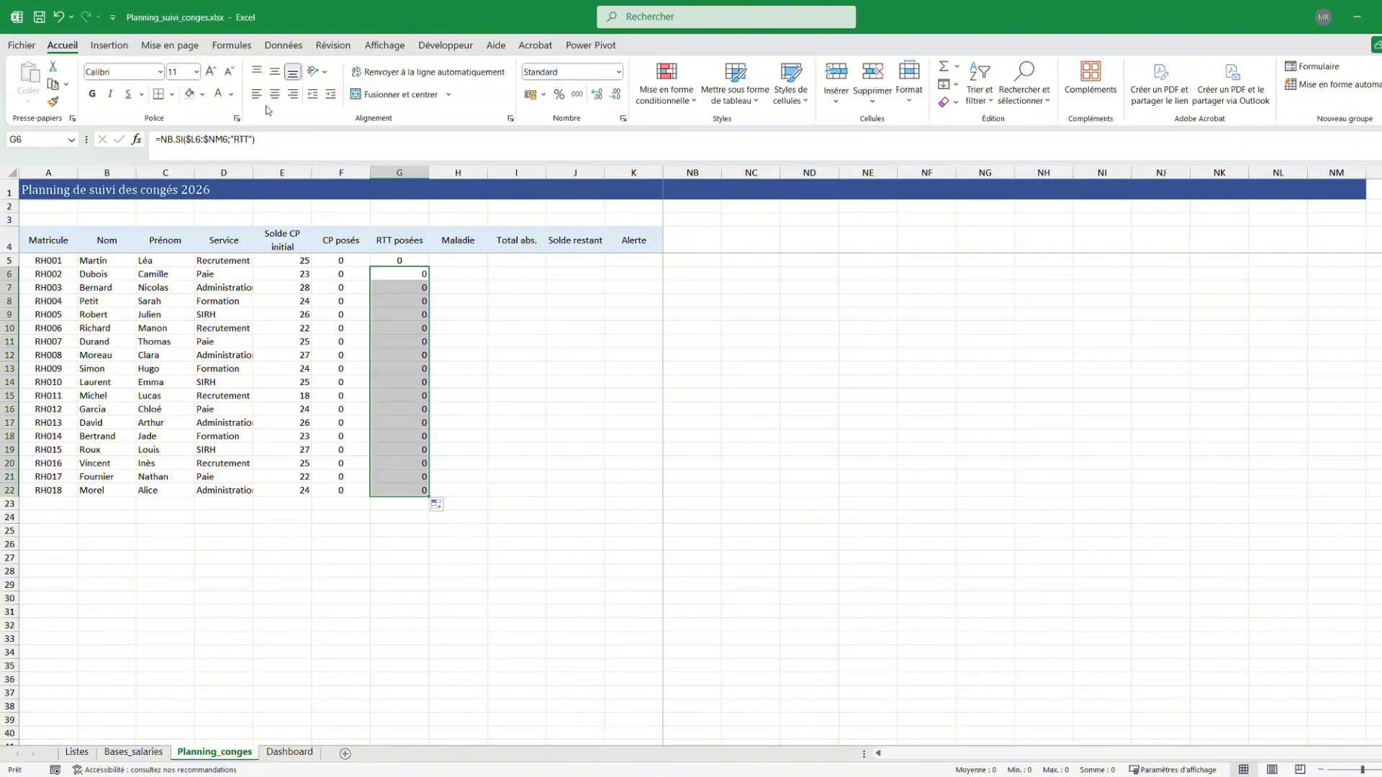
click(274, 94)
click(339, 284)
click(395, 299)
click(345, 339)
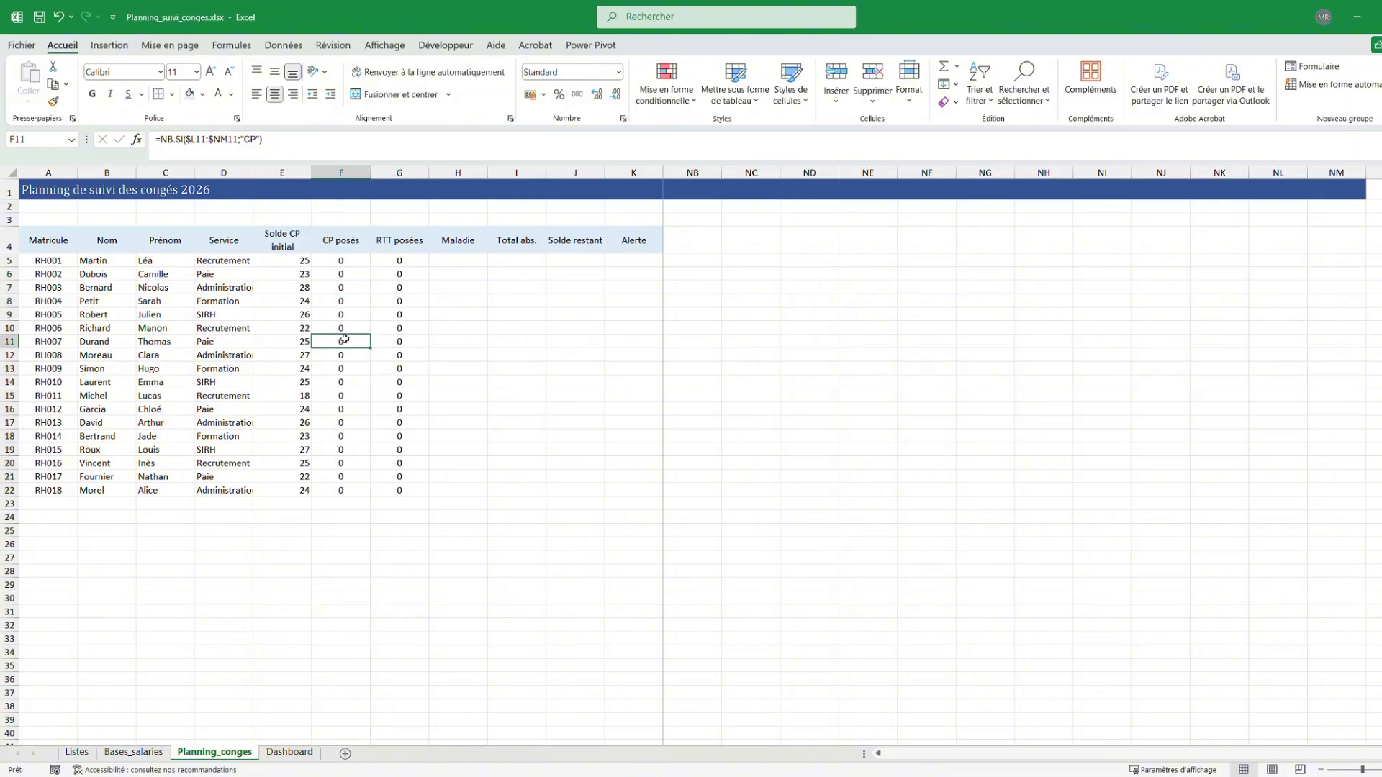
click(396, 340)
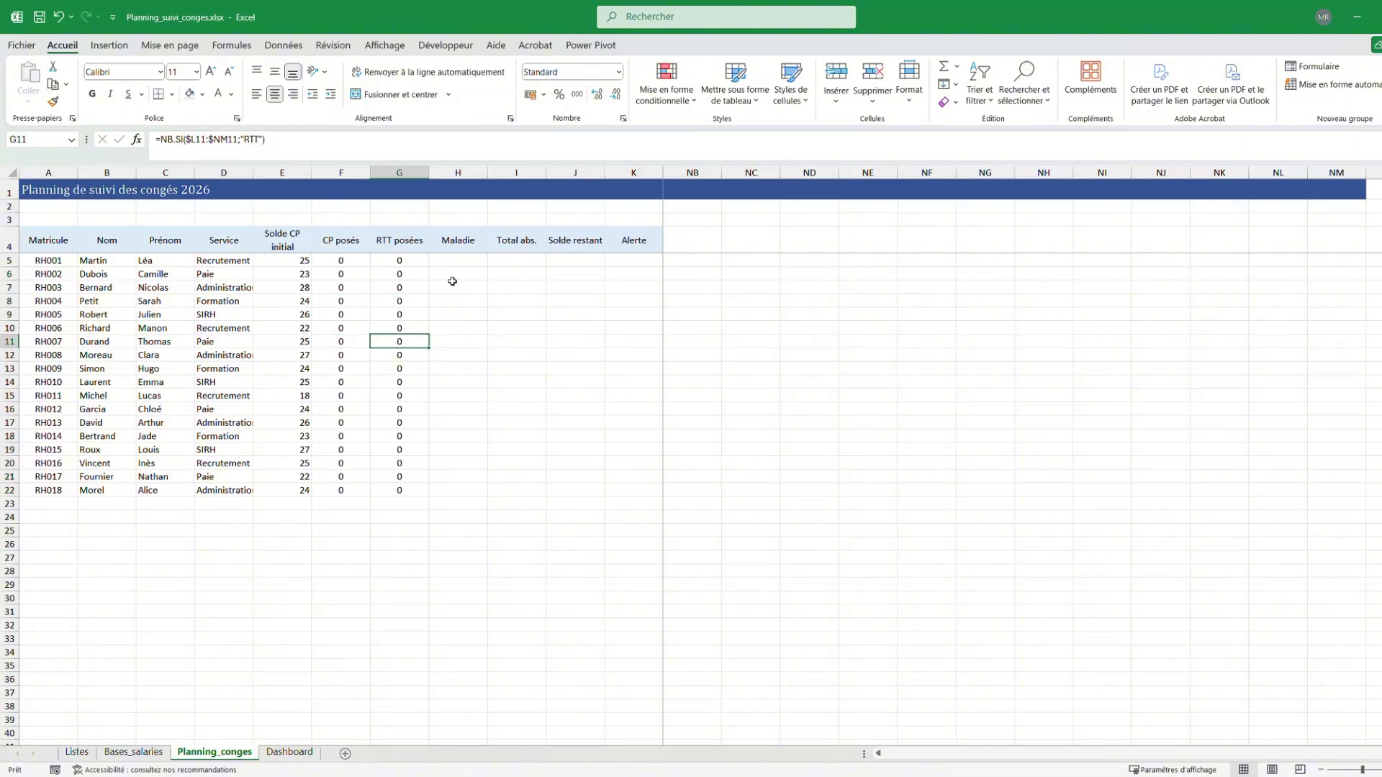
Reuse the G5 formula text in H5 of the Maladie column with the criterion changed: =NB.SI($L5:$NM5;"MAL")
click(400, 260)
triple_click(205, 139)
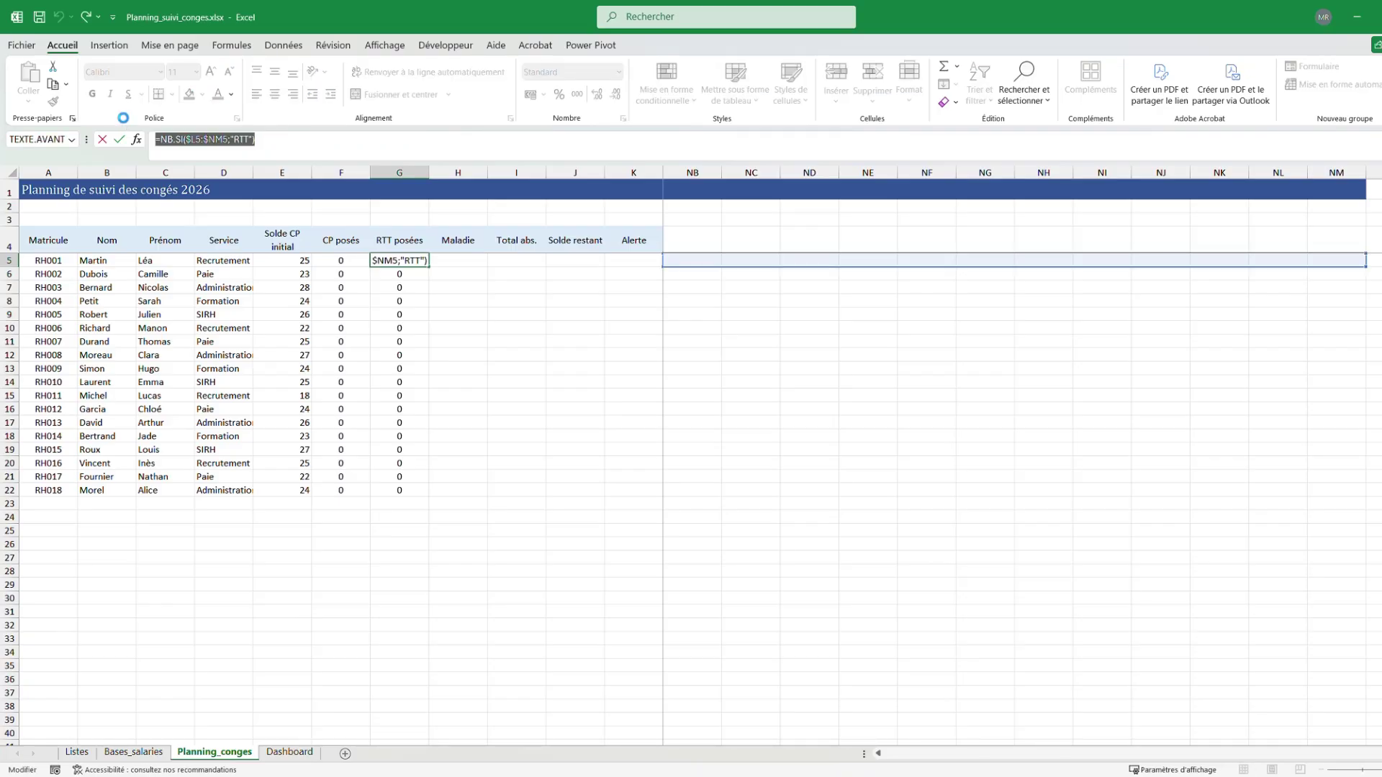
key(ctrl+c)
click(102, 139)
click(469, 261)
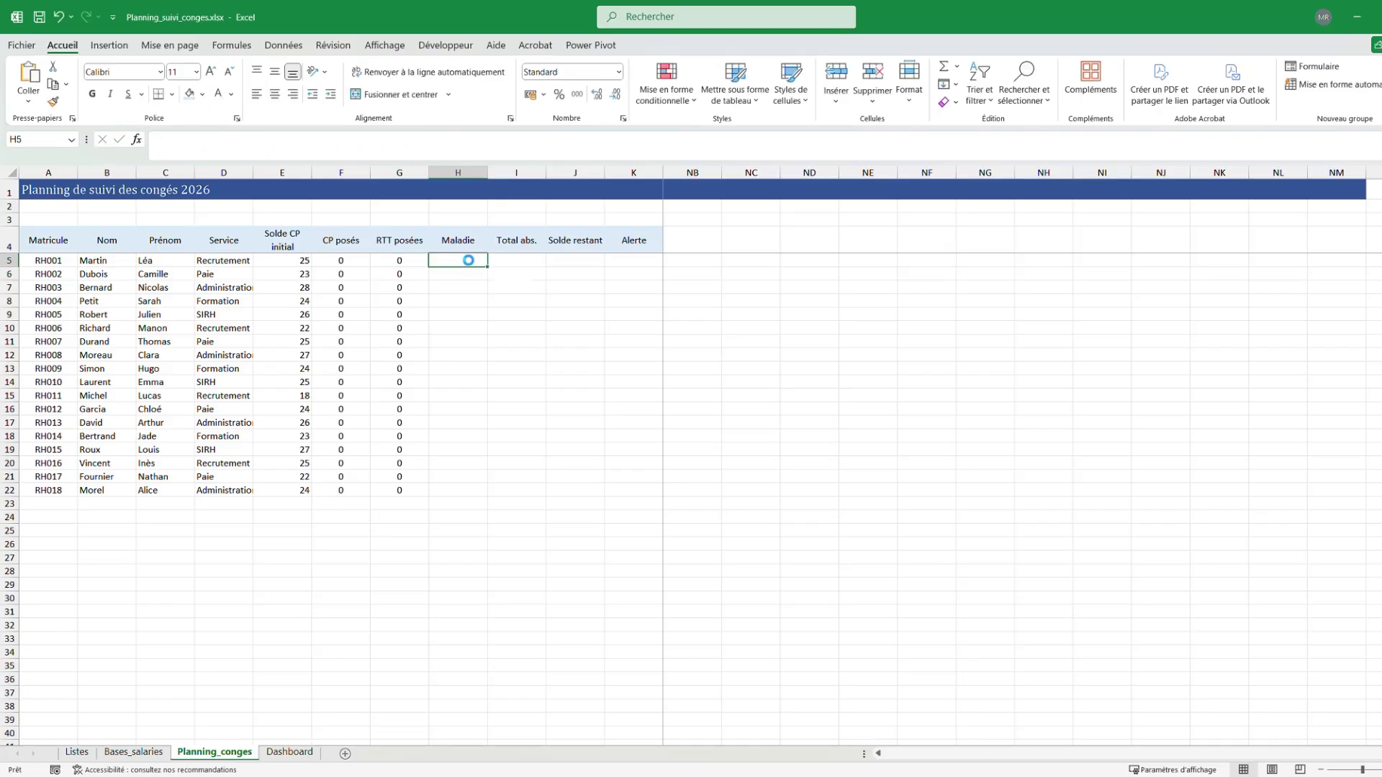
key(ctrl+v)
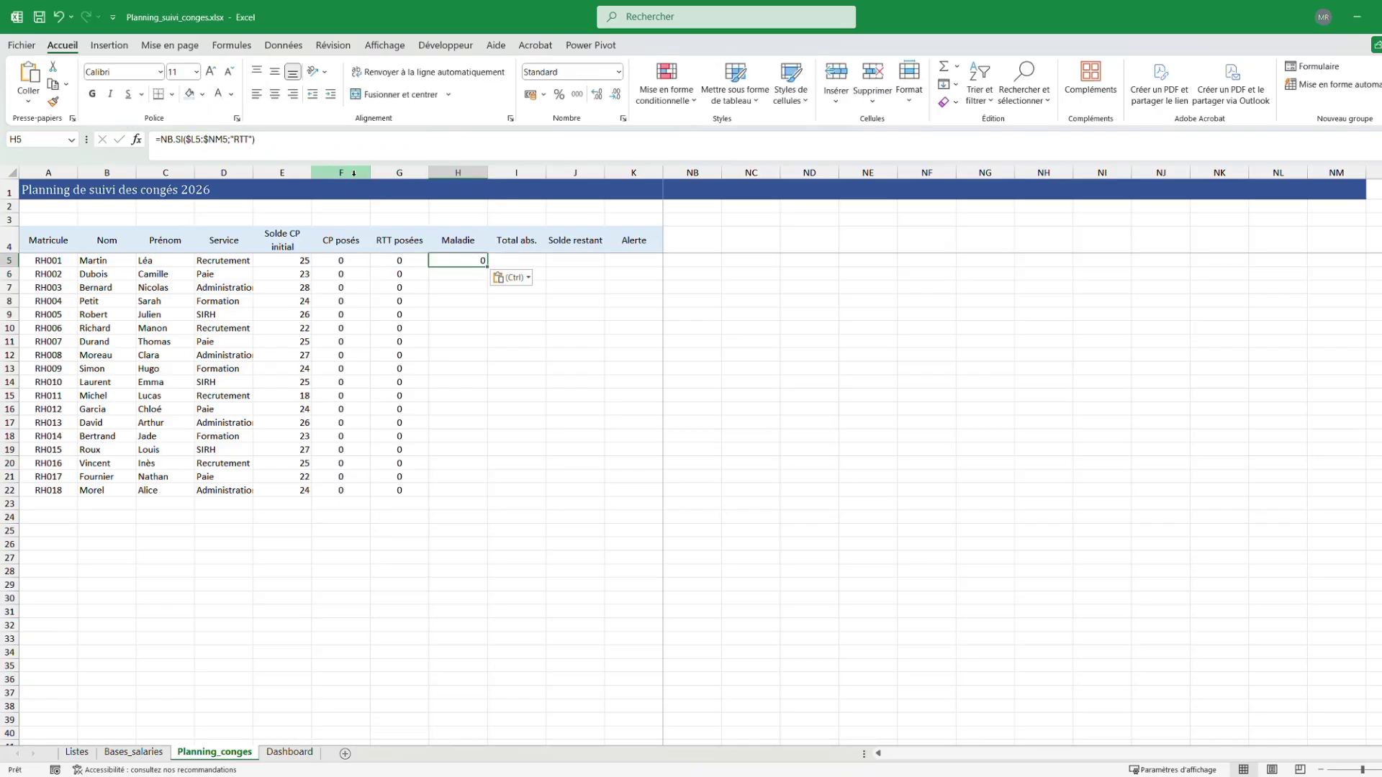
double_click(245, 139)
key(BackSpace)
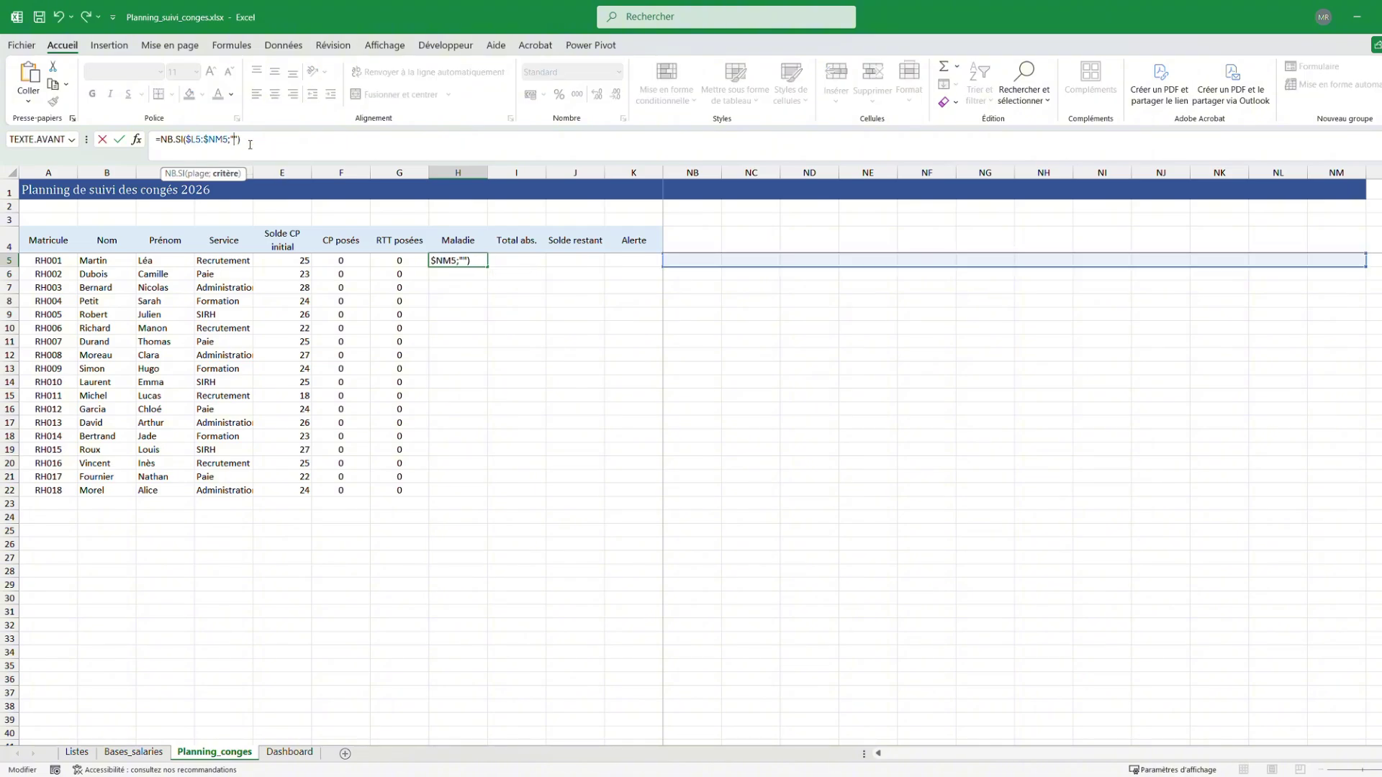
text(MAL)
click(119, 139)
Copy the H5 formula down to H22 and center the Maladie values horizontally
double_click(489, 267)
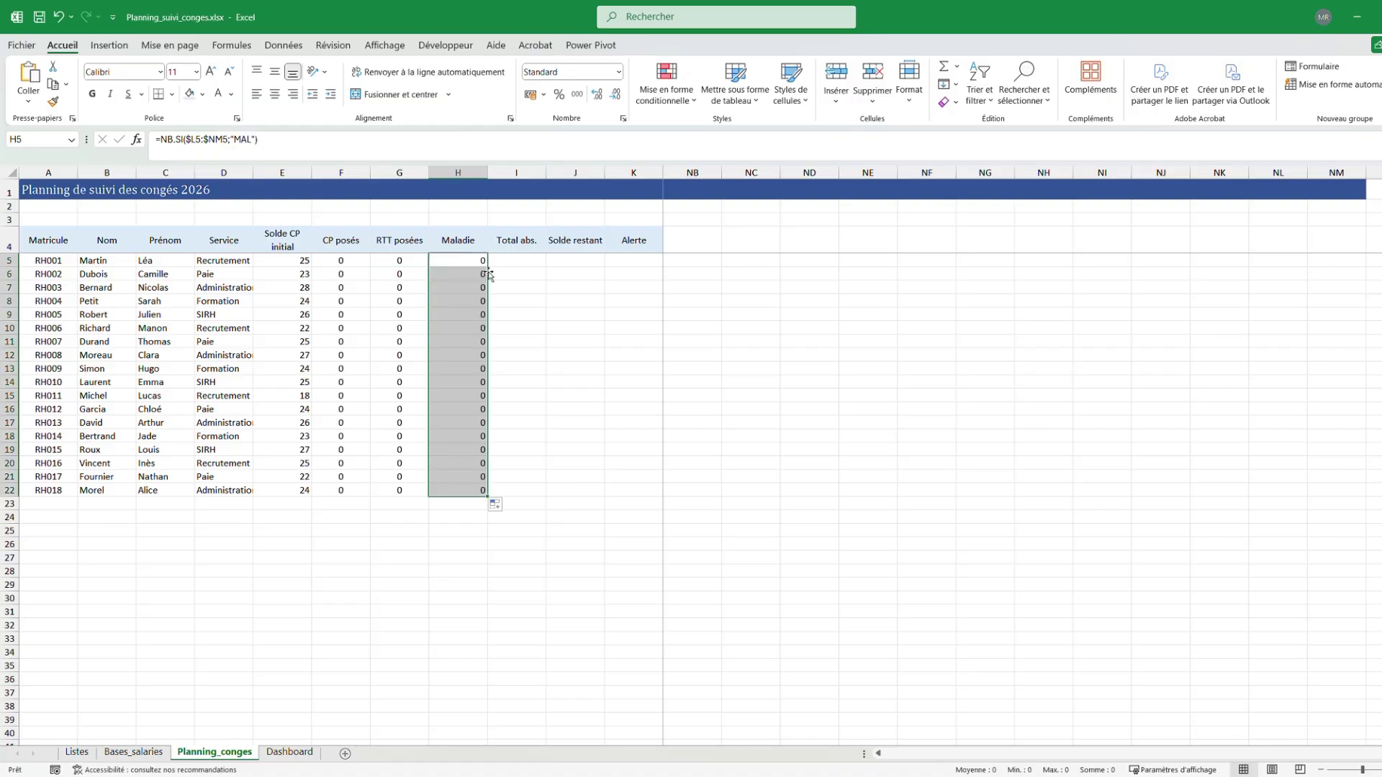
click(574, 422)
click(472, 262)
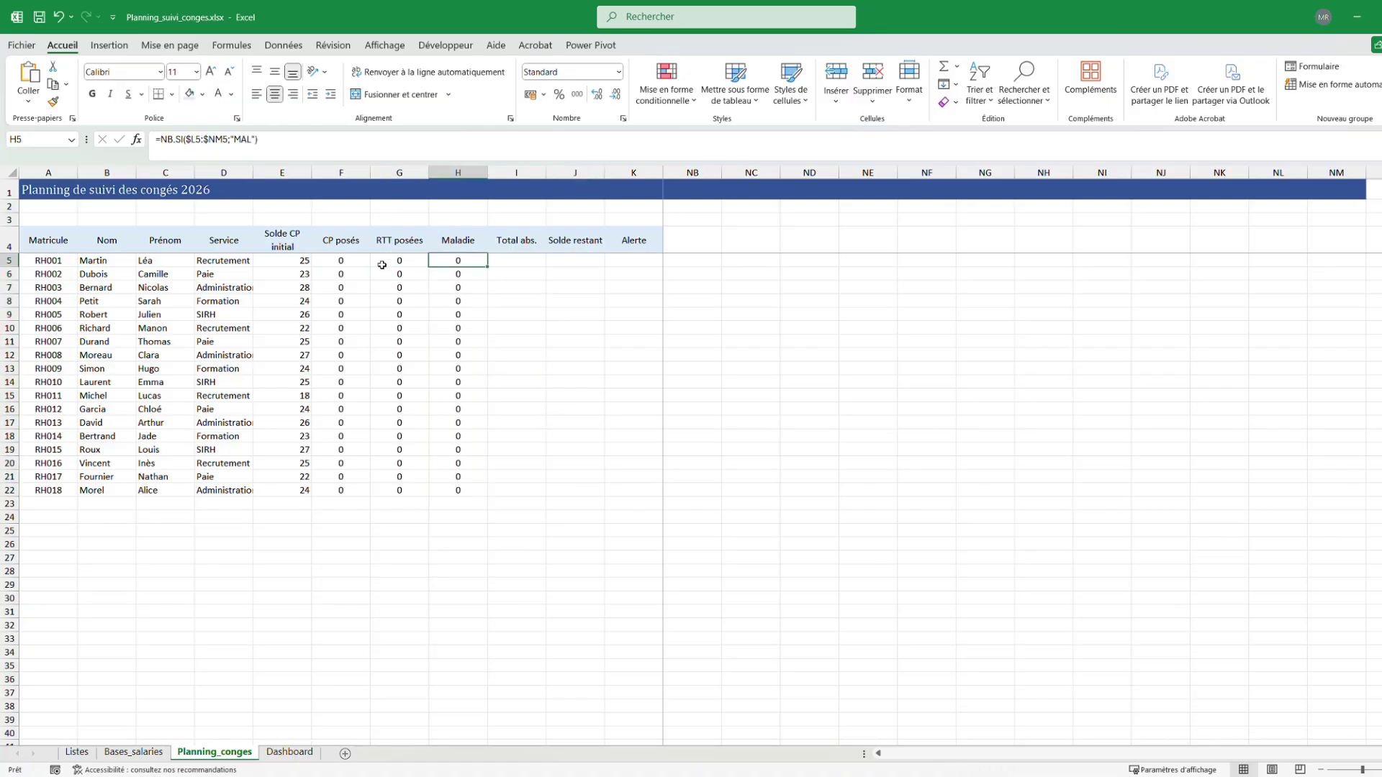
click(356, 260)
click(425, 272)
click(441, 262)
Enter =SOMME(F5:H5) in cell I5 of the Total abs. column
click(503, 262)
text(=somme)
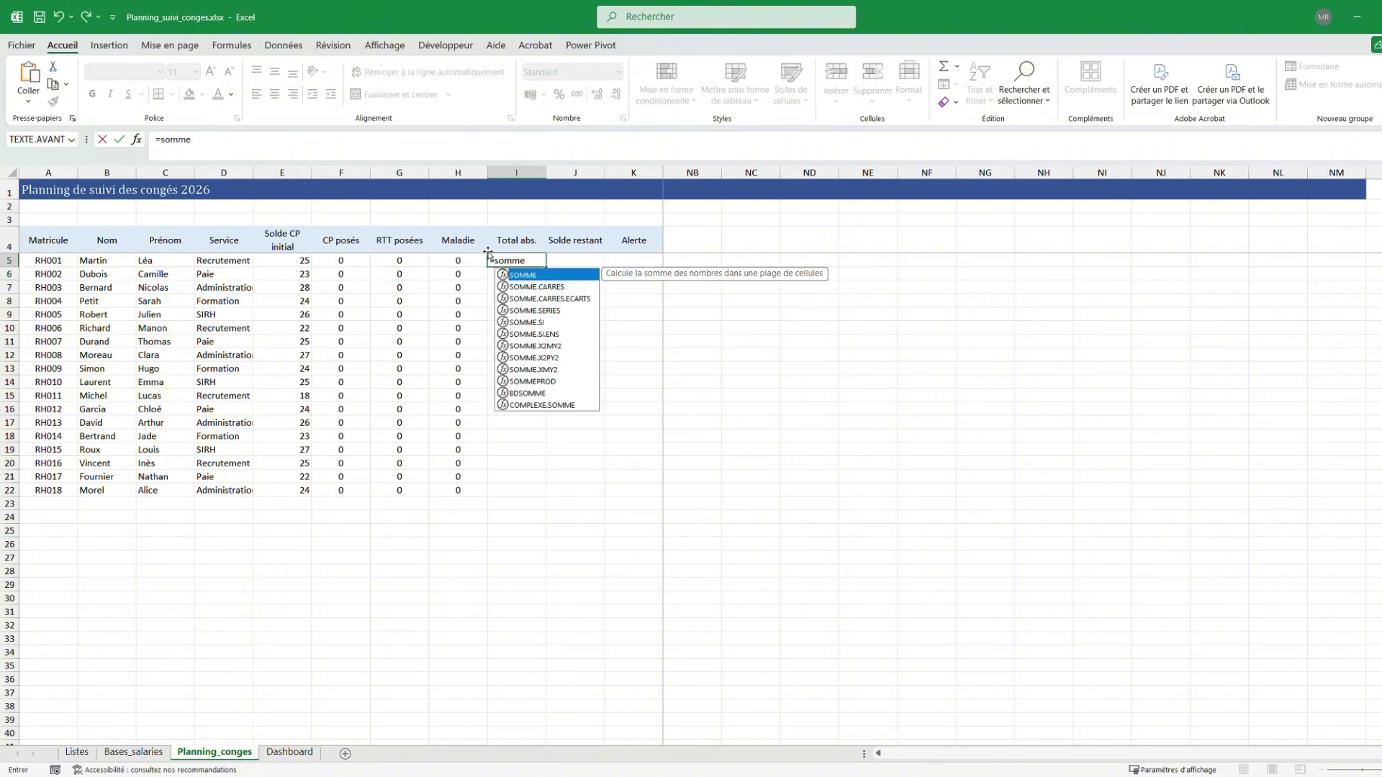
double_click(514, 276)
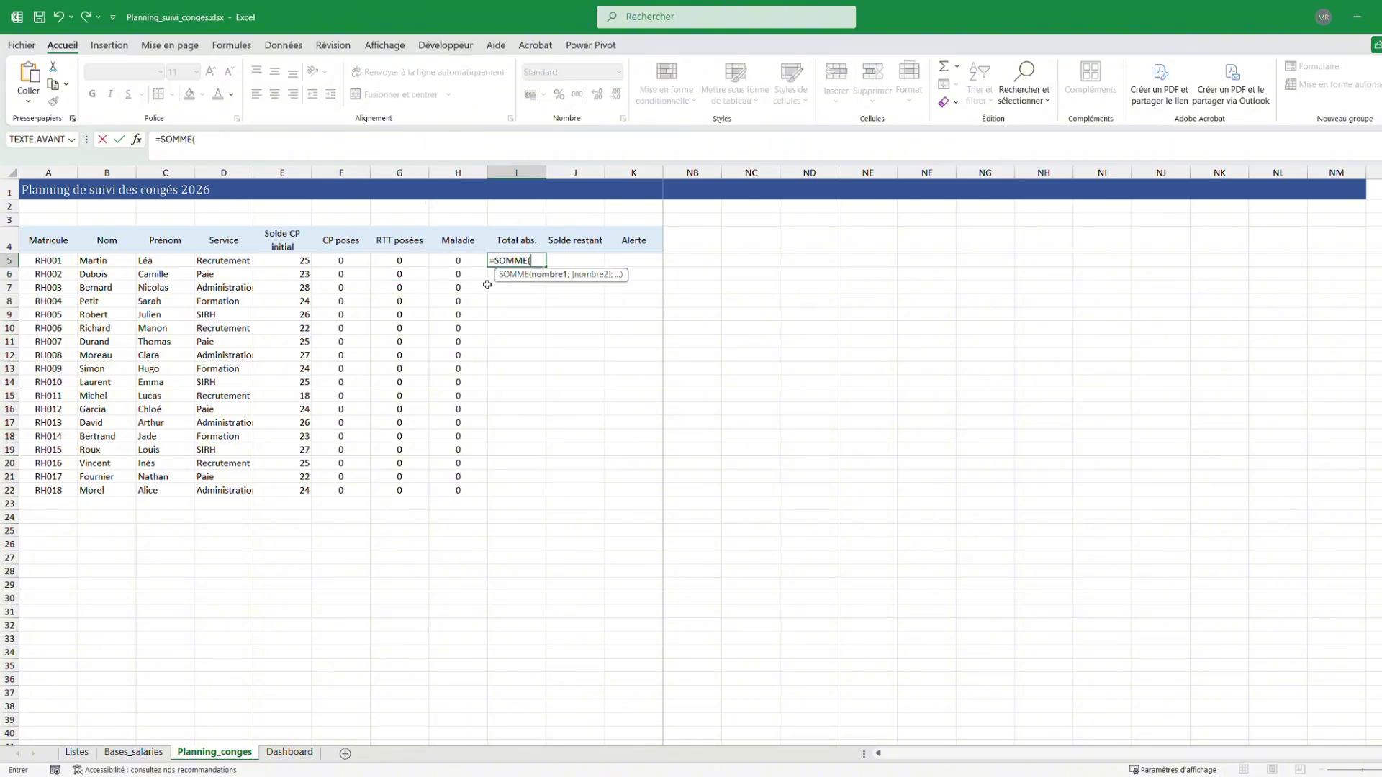
drag(349, 261, 447, 260)
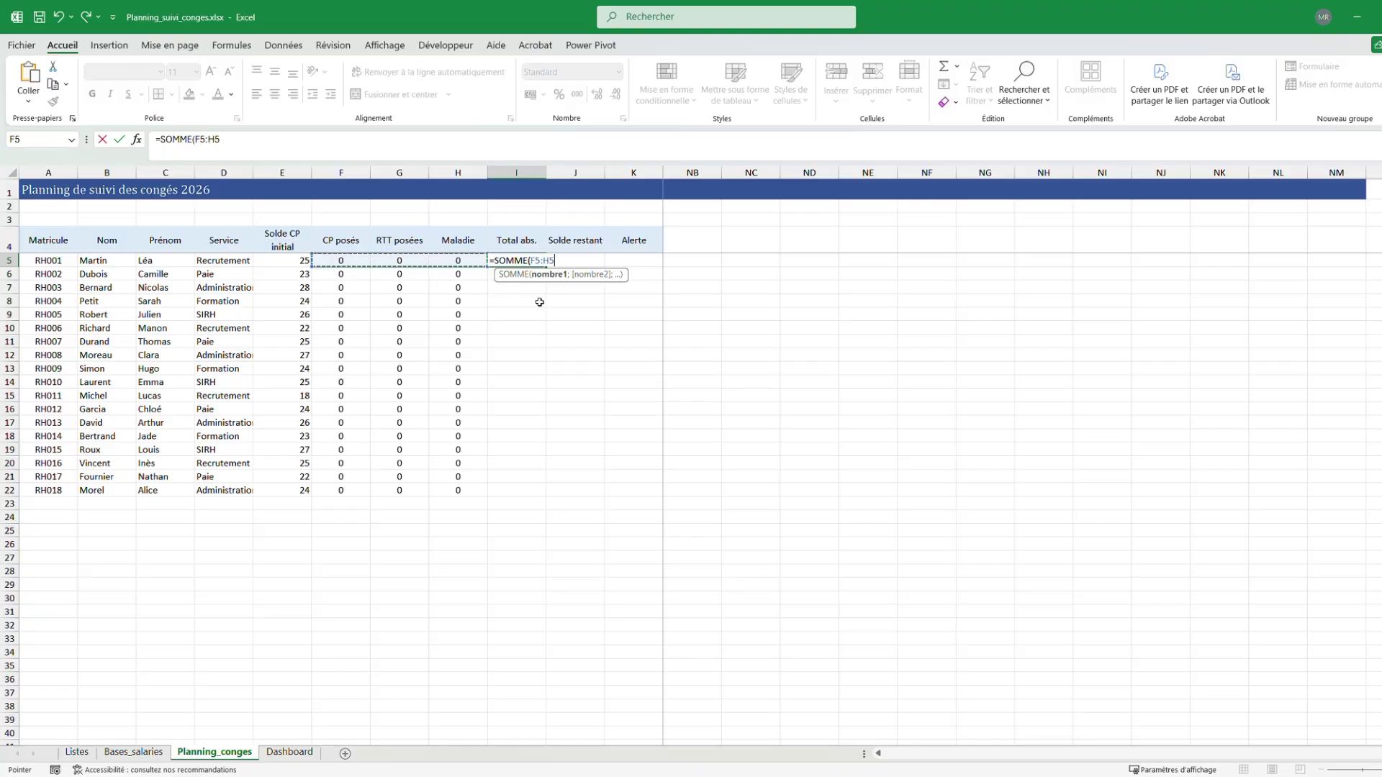
key(ctrl+Return)
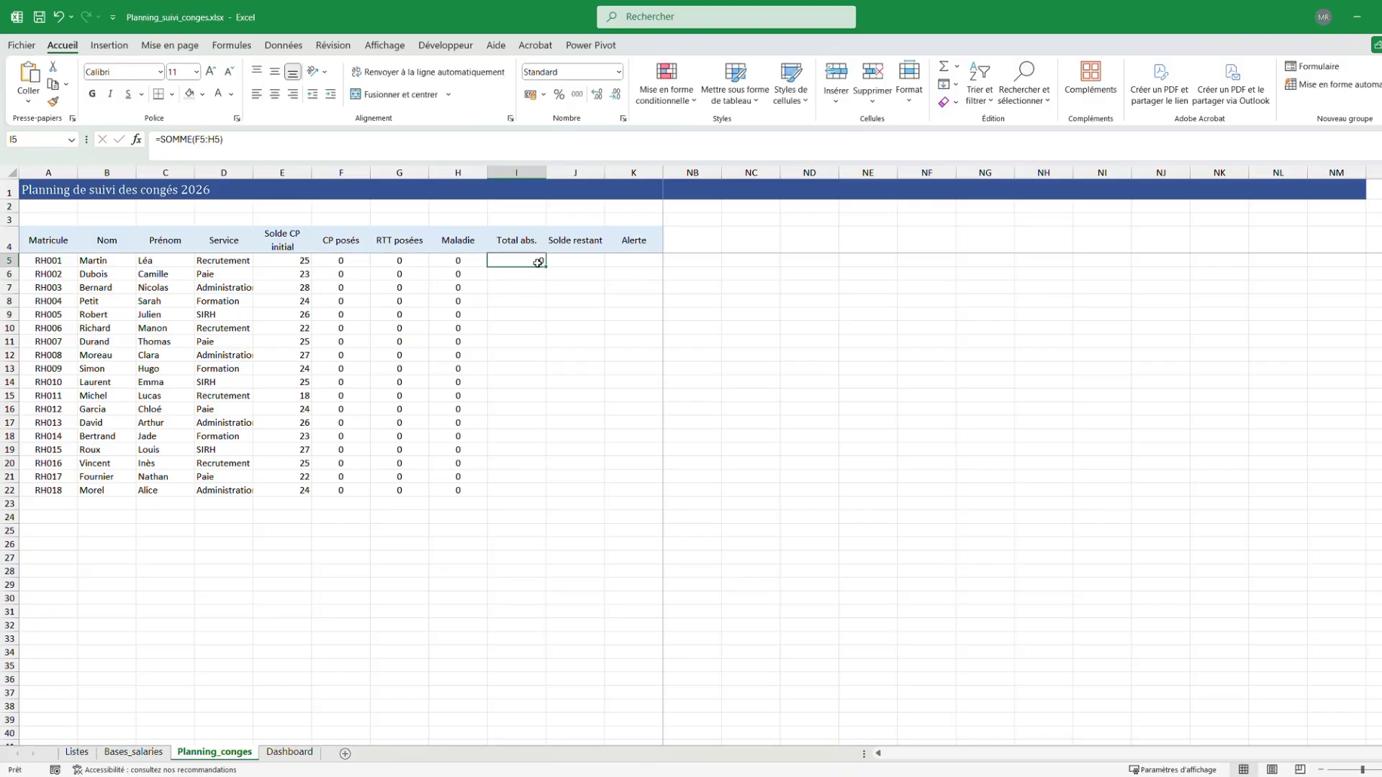
Copy the I5 total down to I22 and center the values of I5:I22 and E5:E22 horizontally
drag(543, 263, 547, 497)
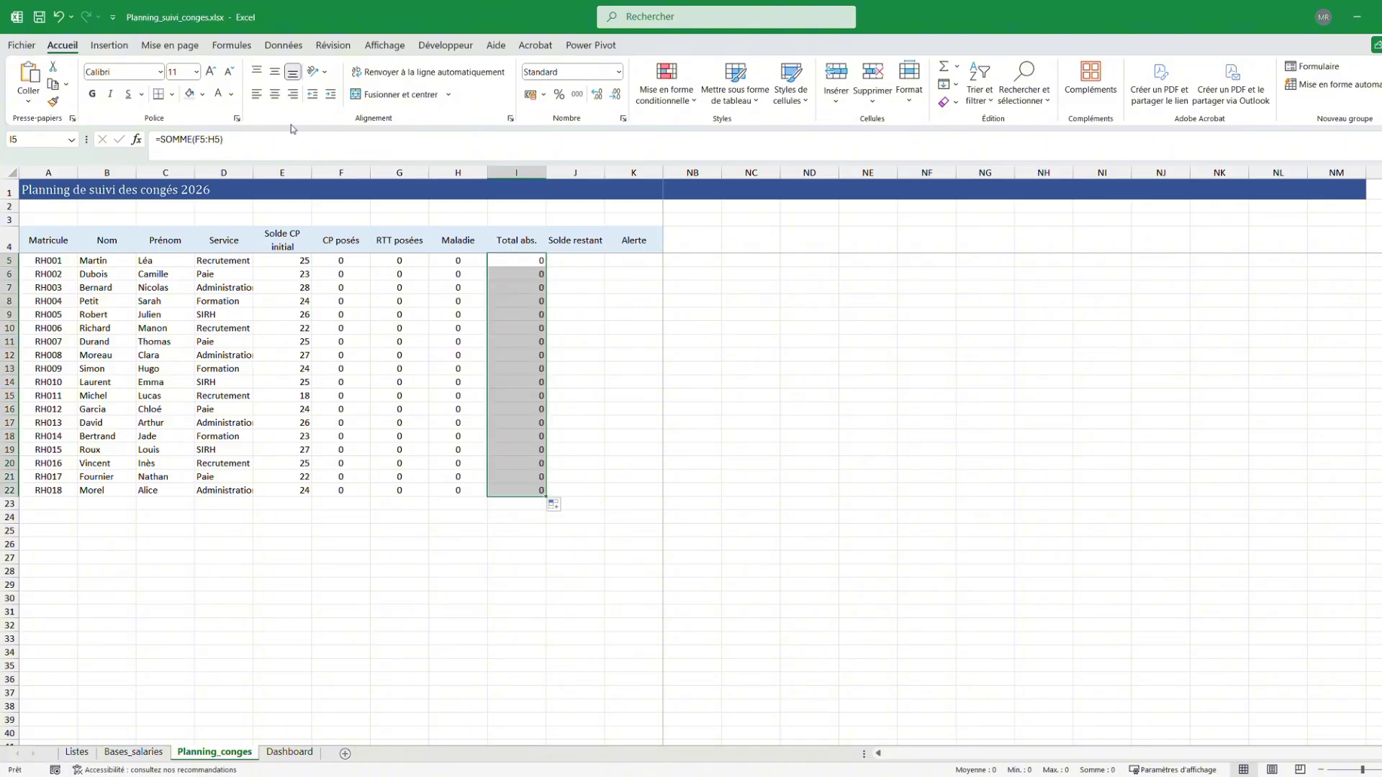
drag(299, 261, 301, 485)
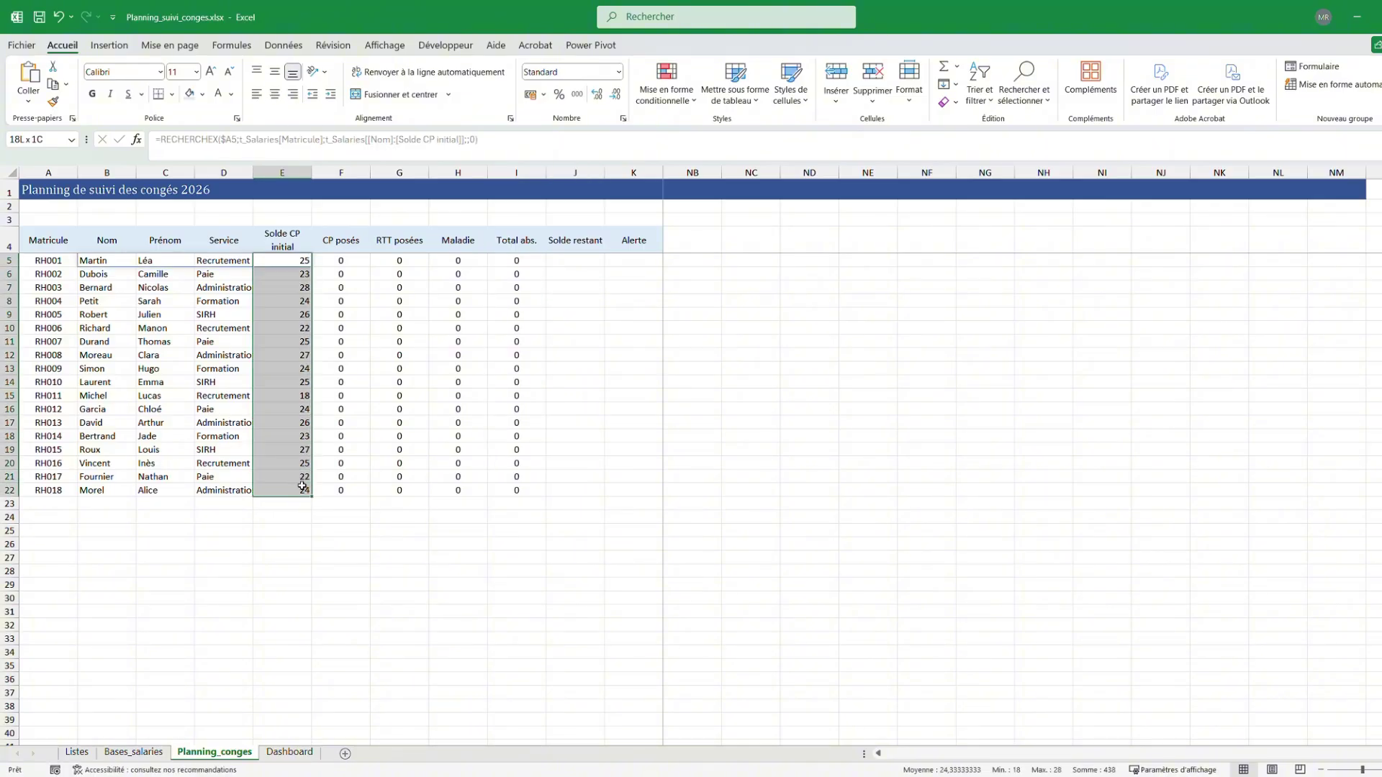
click(274, 93)
click(458, 584)
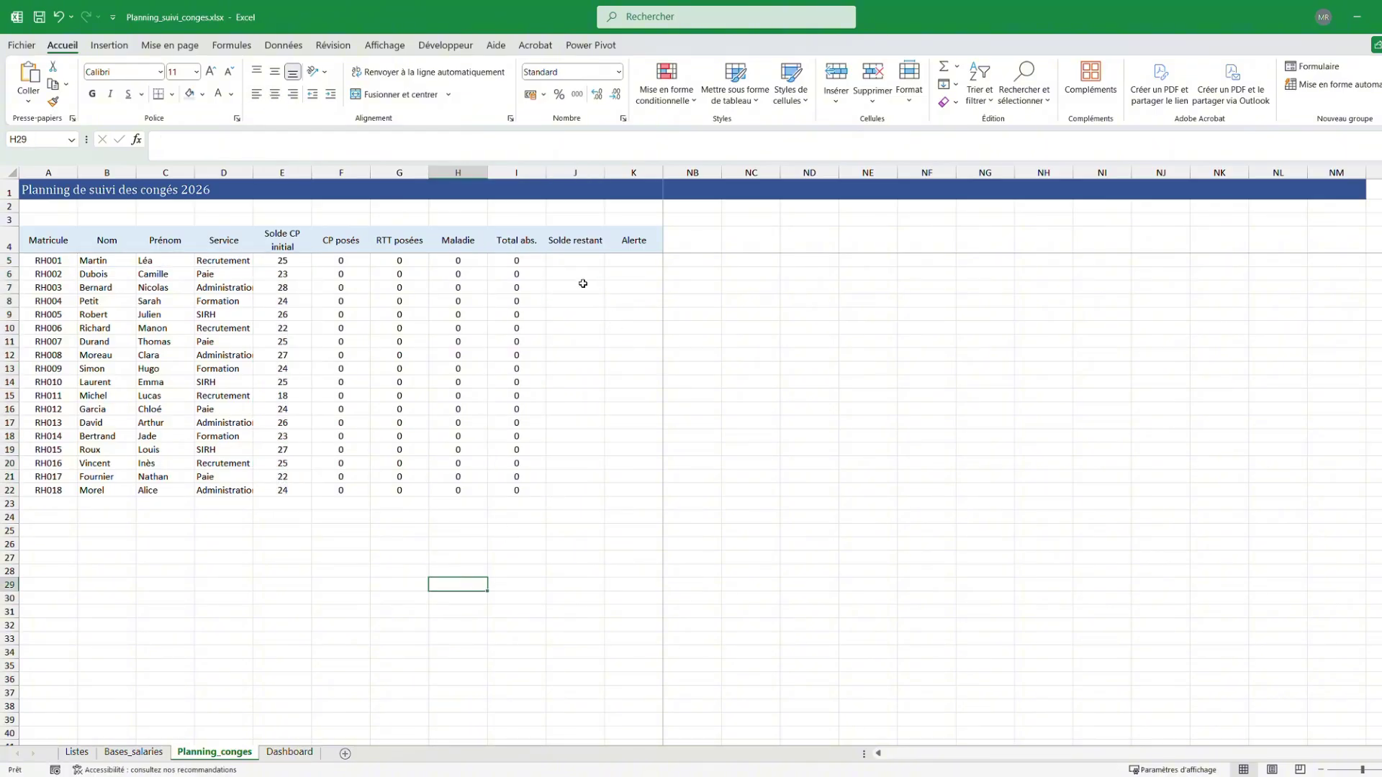
Enter =E5-F5 in cell J5 to compute the Solde restant
double_click(579, 260)
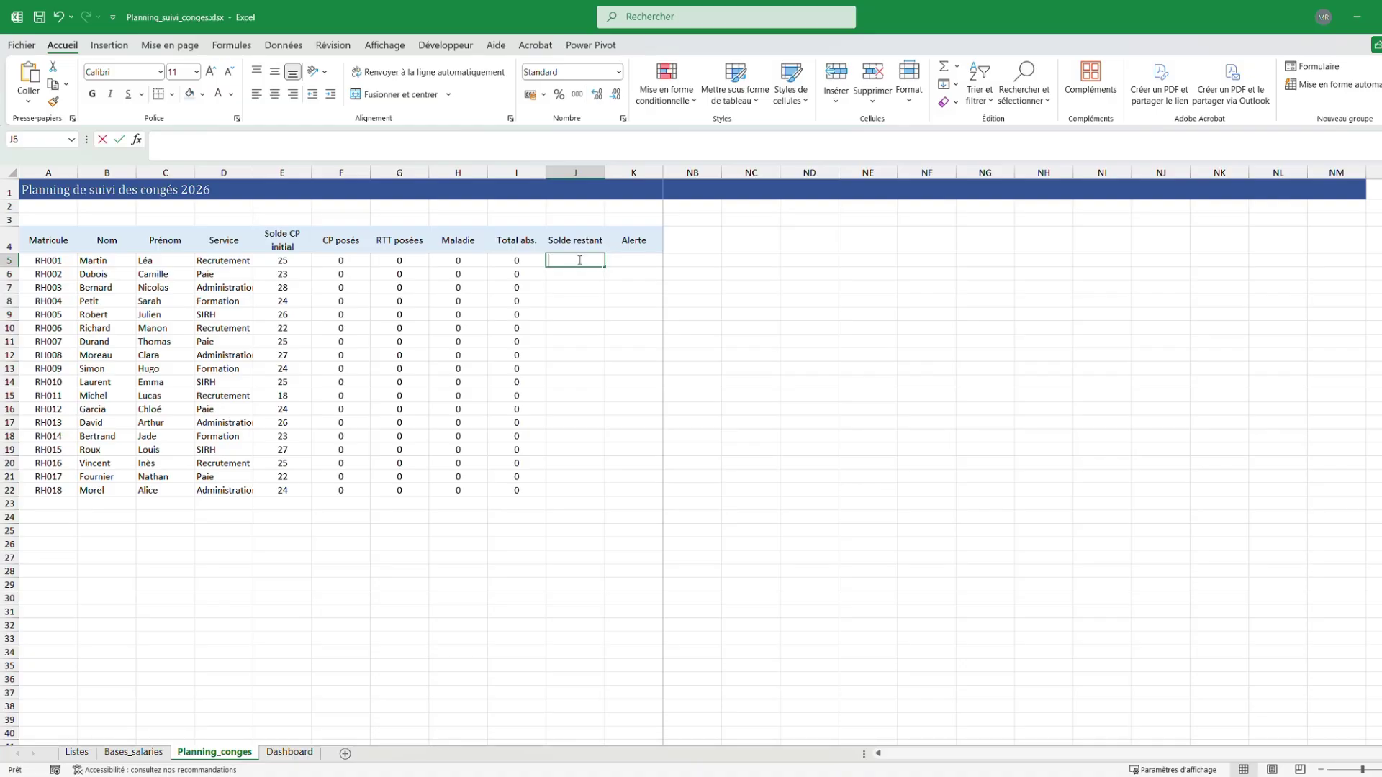
text(=)
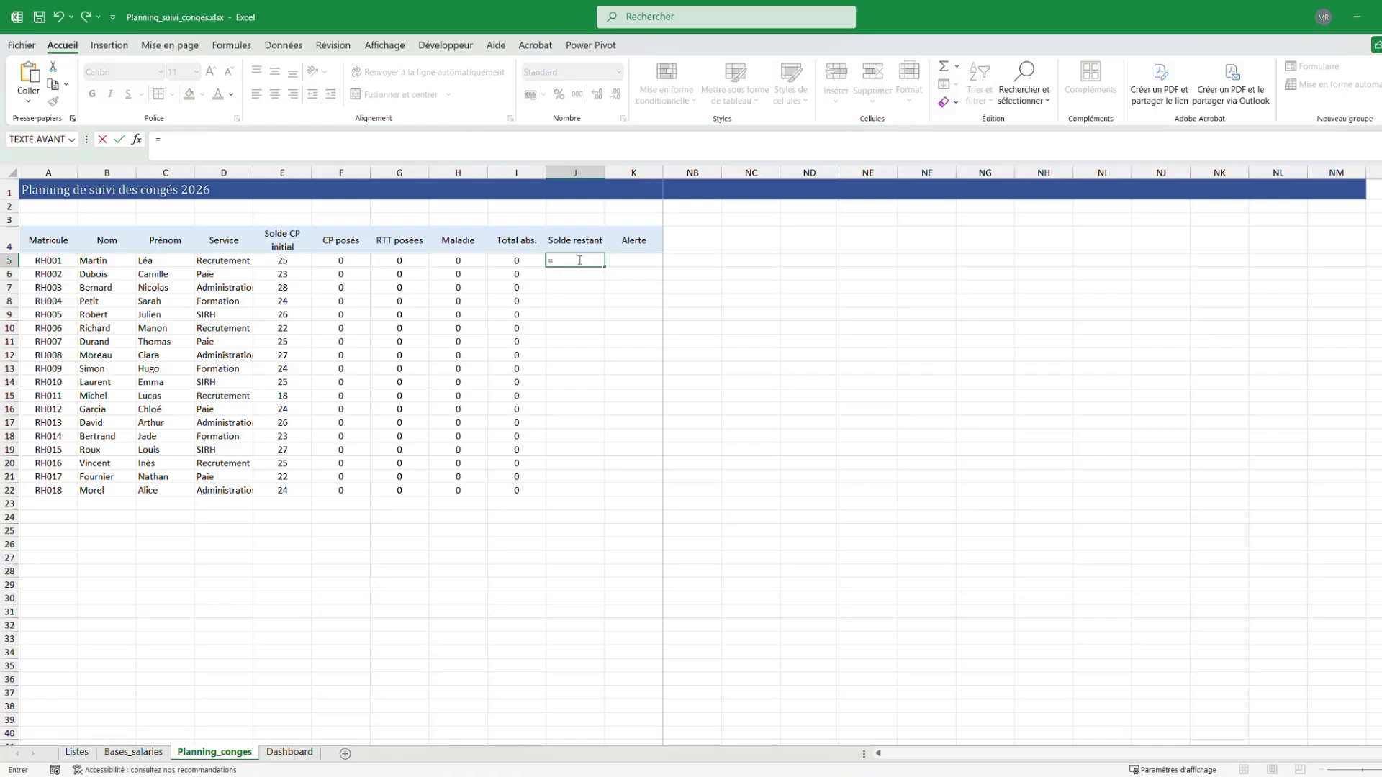
click(287, 263)
text(-)
click(342, 262)
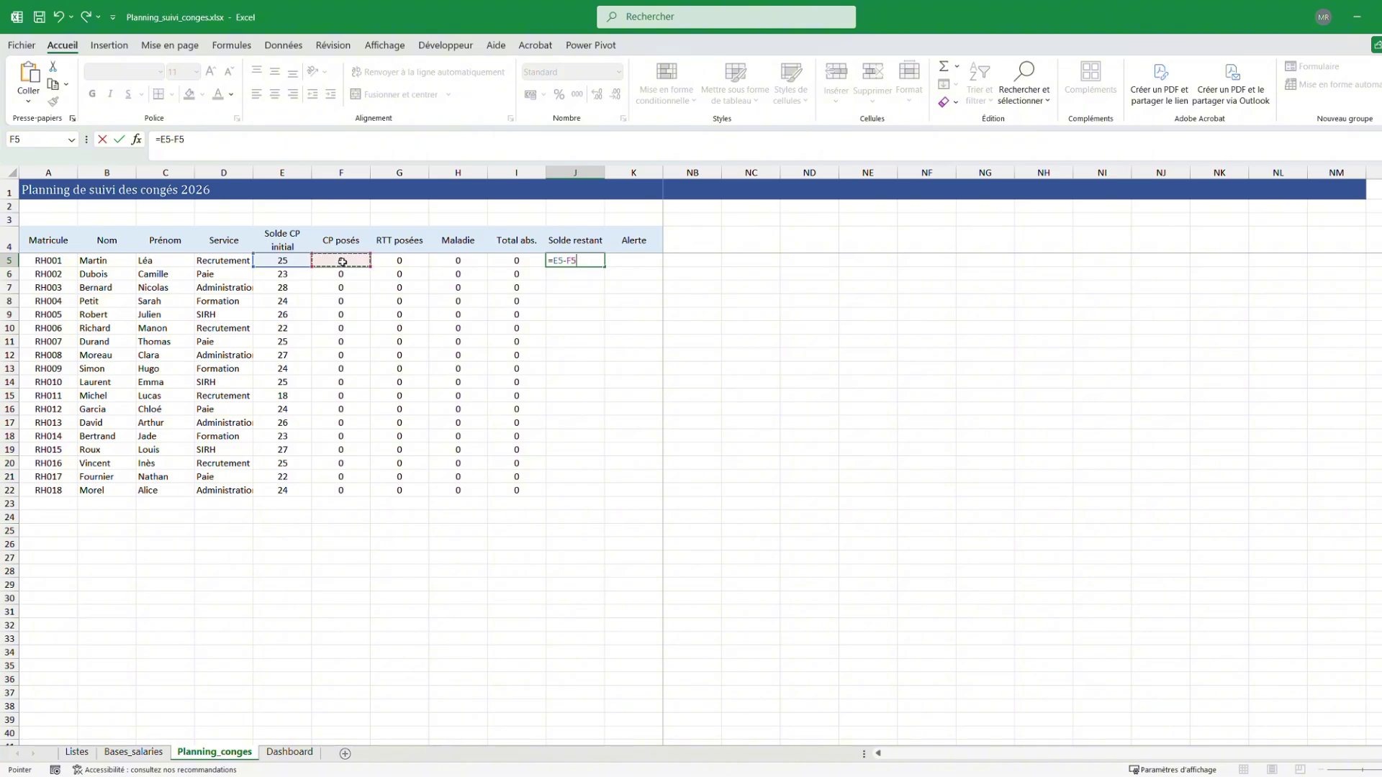
key(Return)
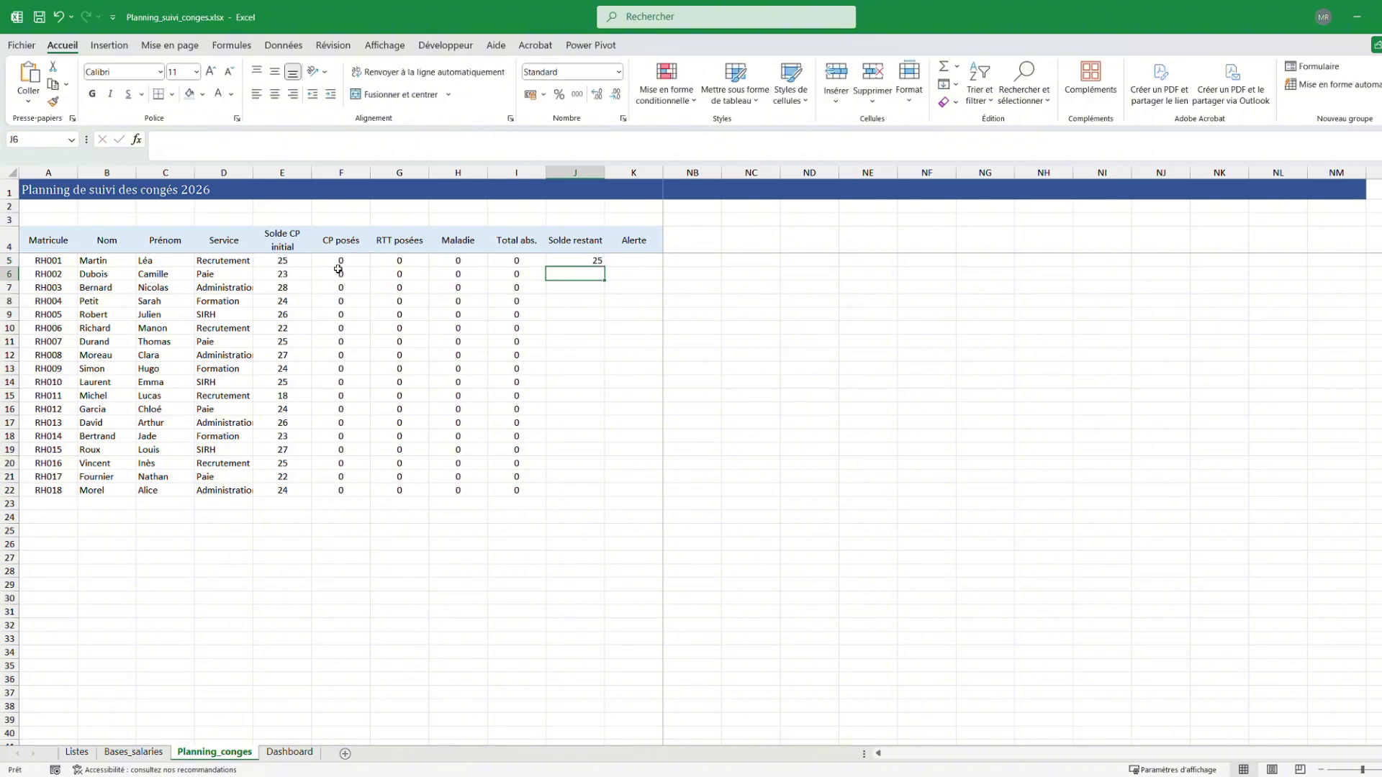
Copy the J5 formula down to J22 with centered values, and auto-fit the width of the Service column
click(576, 262)
drag(604, 266, 571, 487)
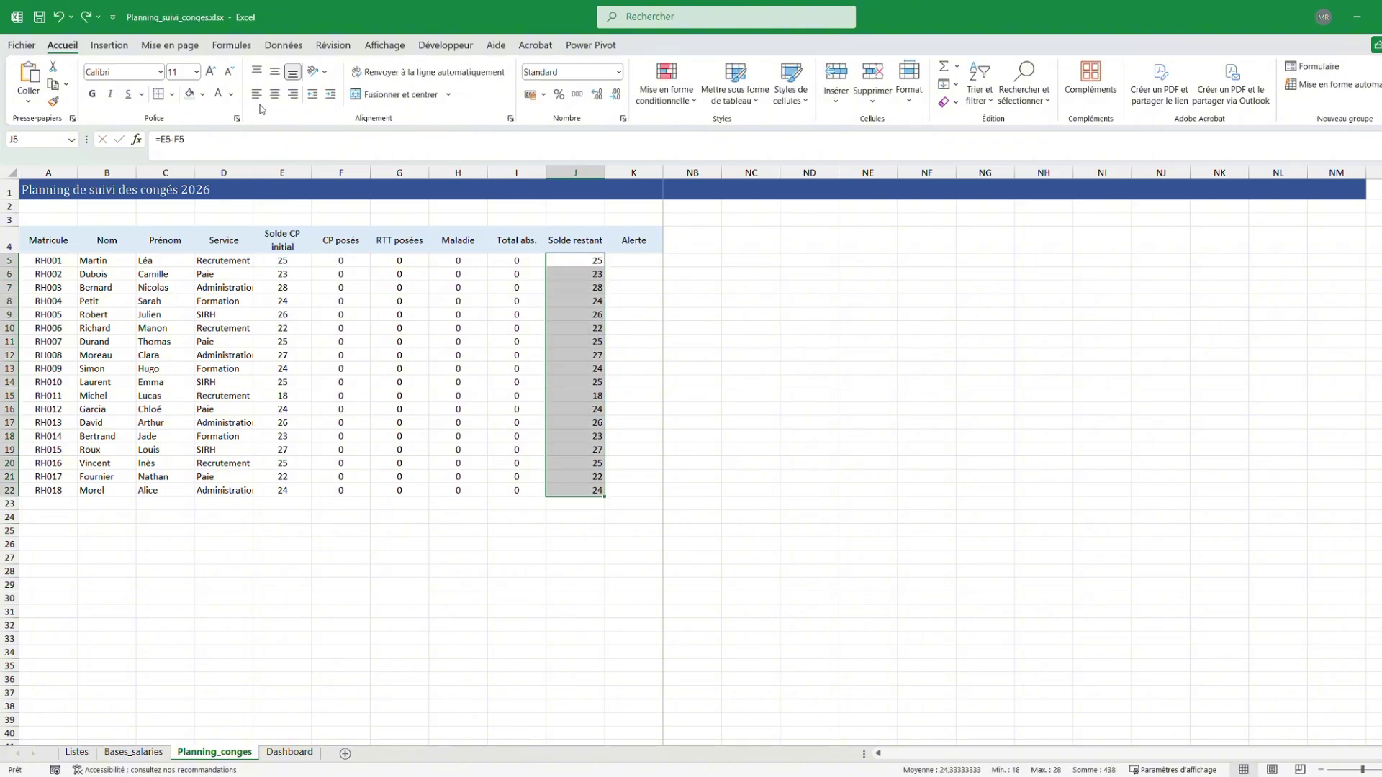
click(275, 94)
double_click(253, 180)
click(485, 584)
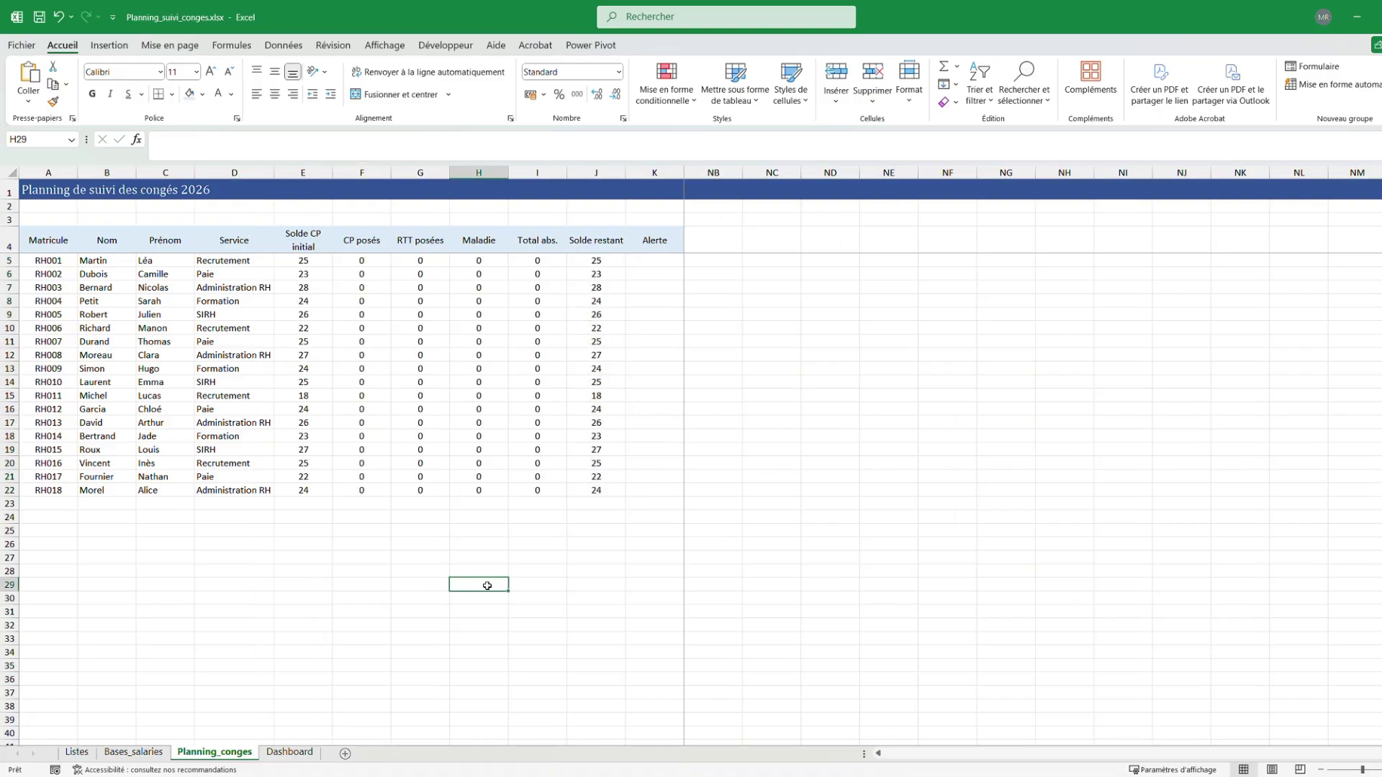
Enter =SI(J5<0;"DEPASSE";"OK") in cell K5 of the Alerte column
double_click(638, 261)
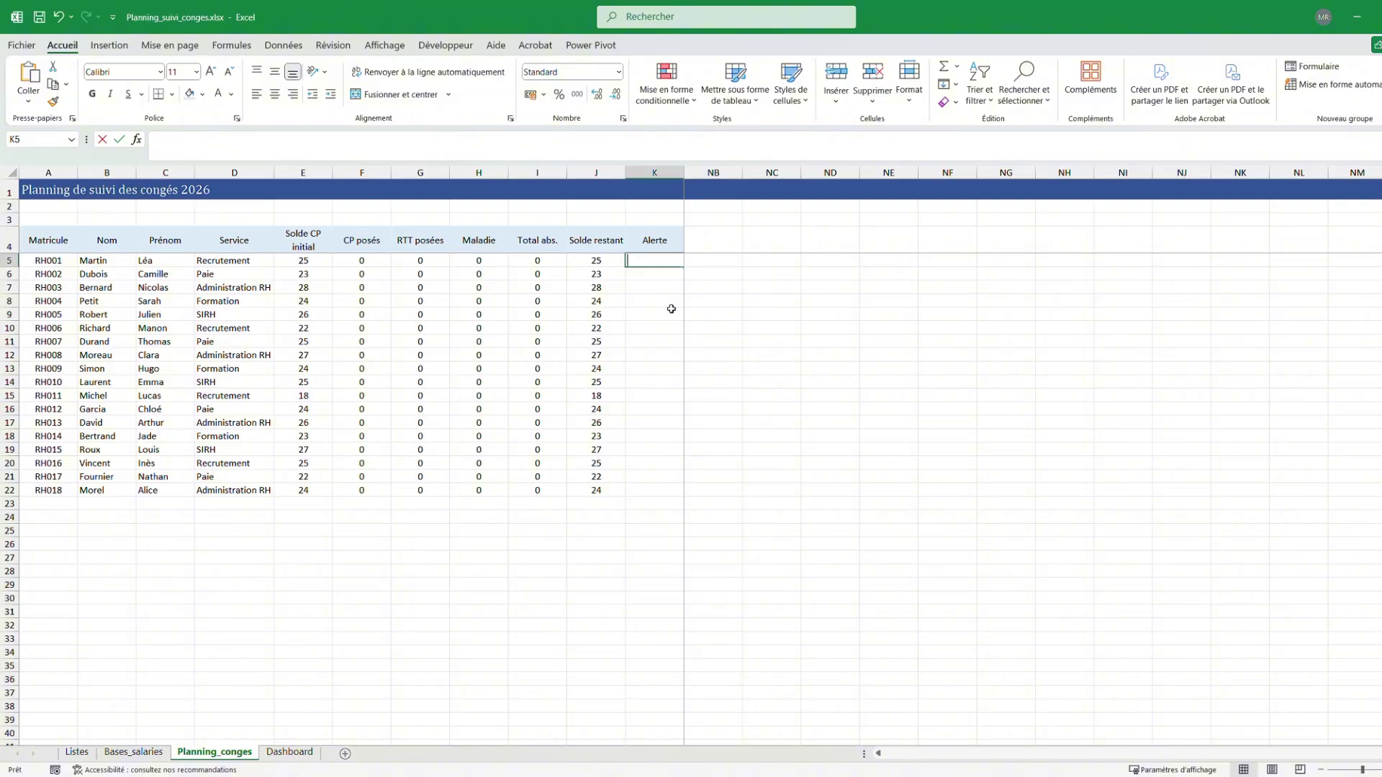
text(=si)
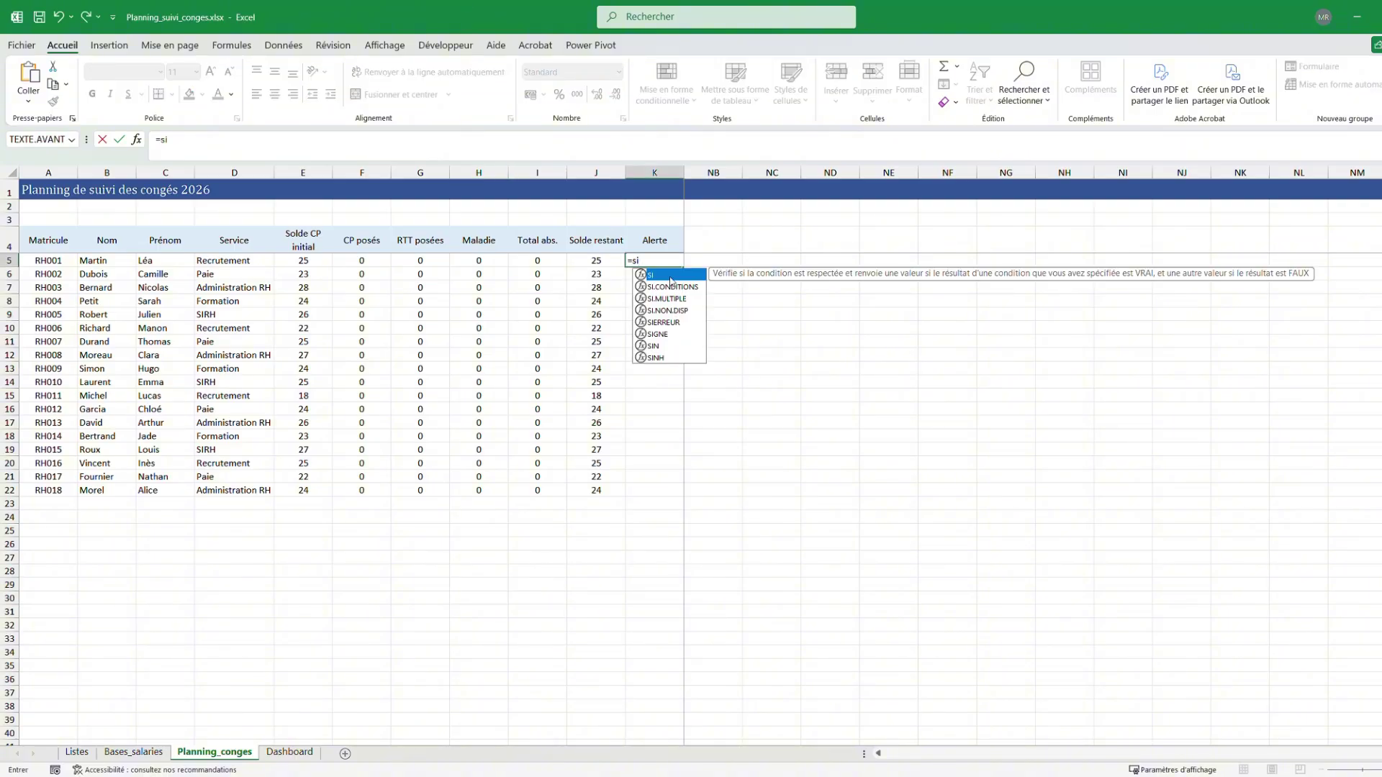
double_click(677, 276)
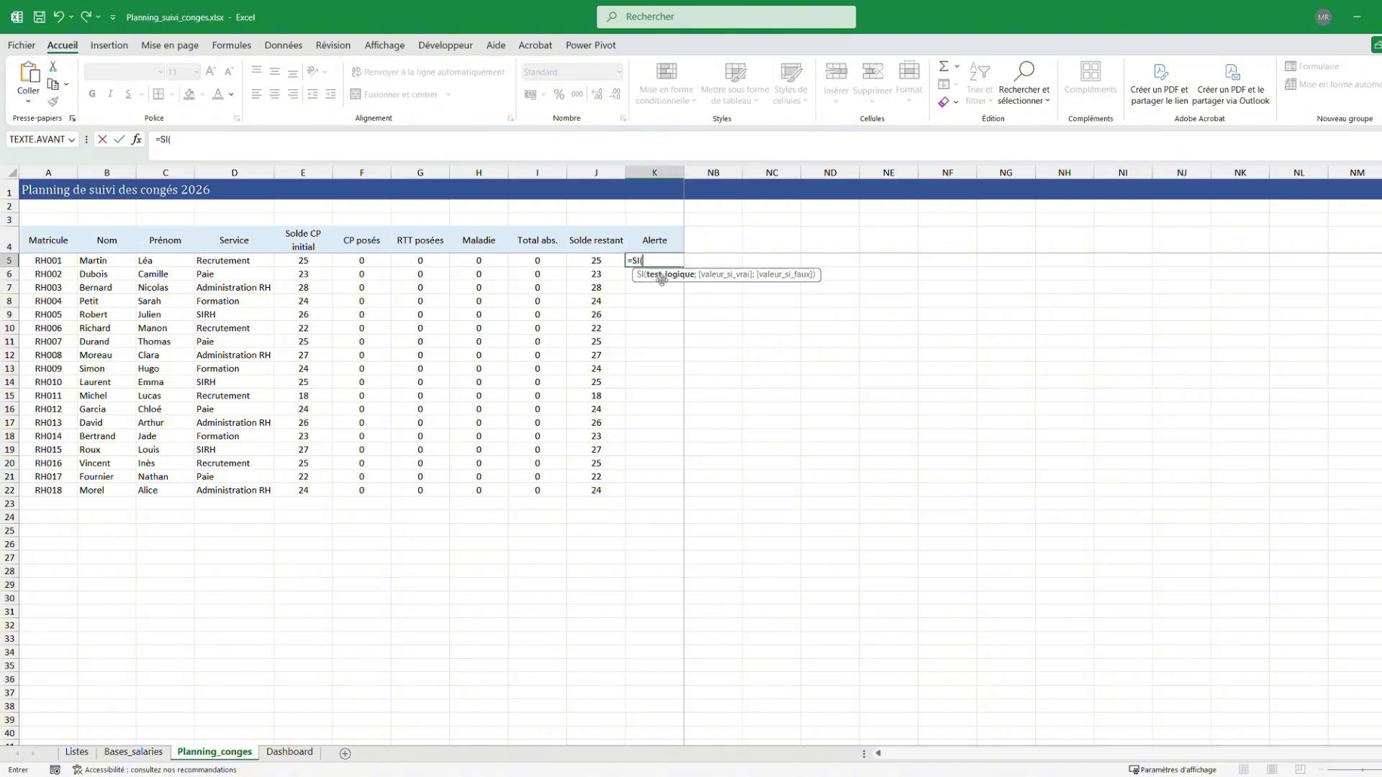
click(593, 260)
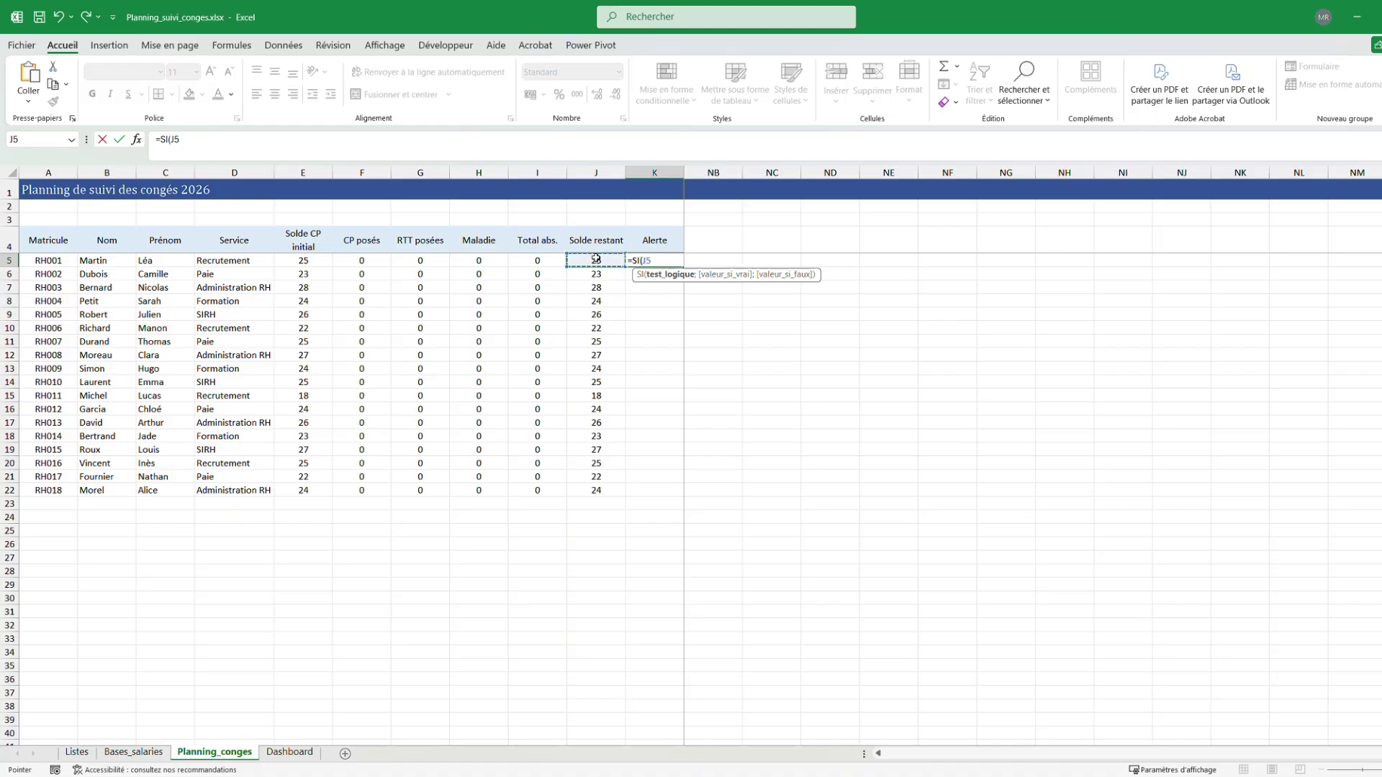
text(>)
text(0;)
text(")
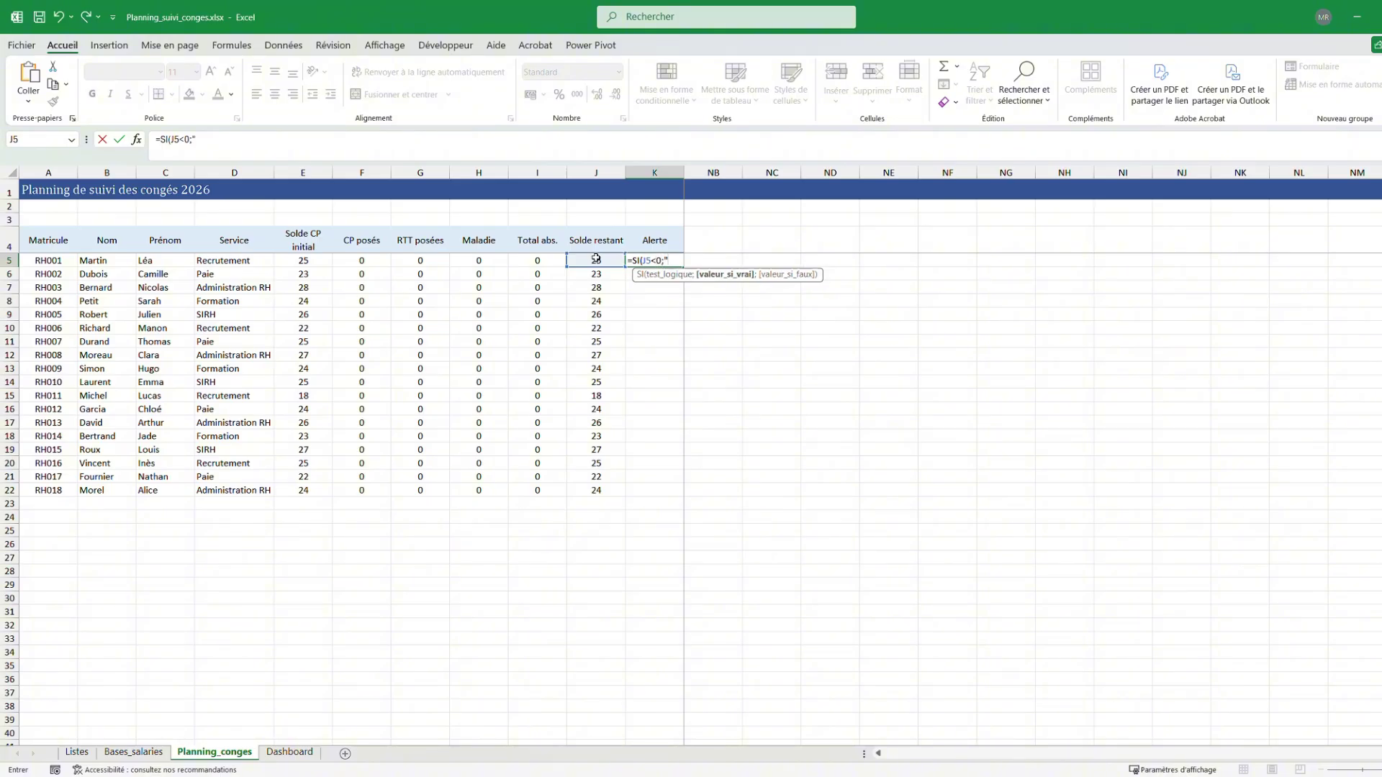
text(DEPP)
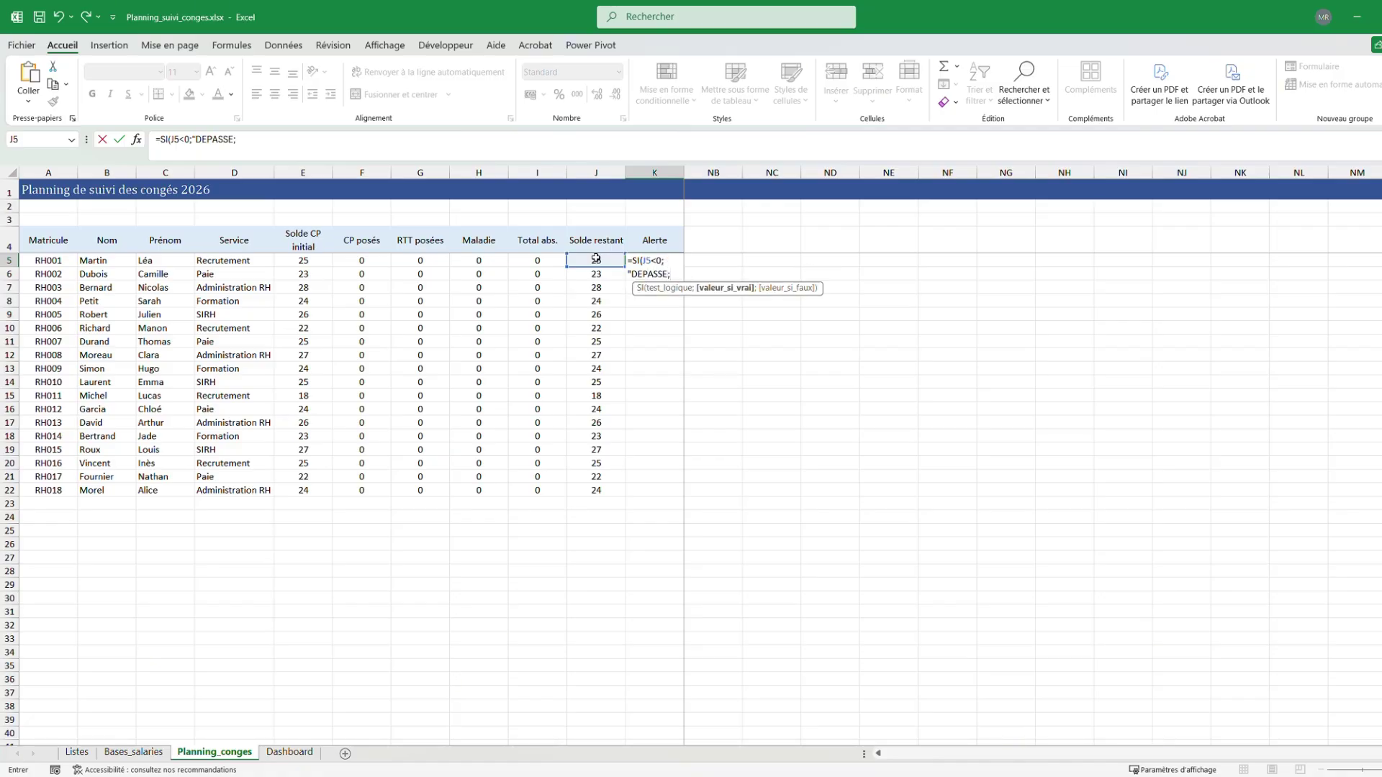
text(SSE;"O)
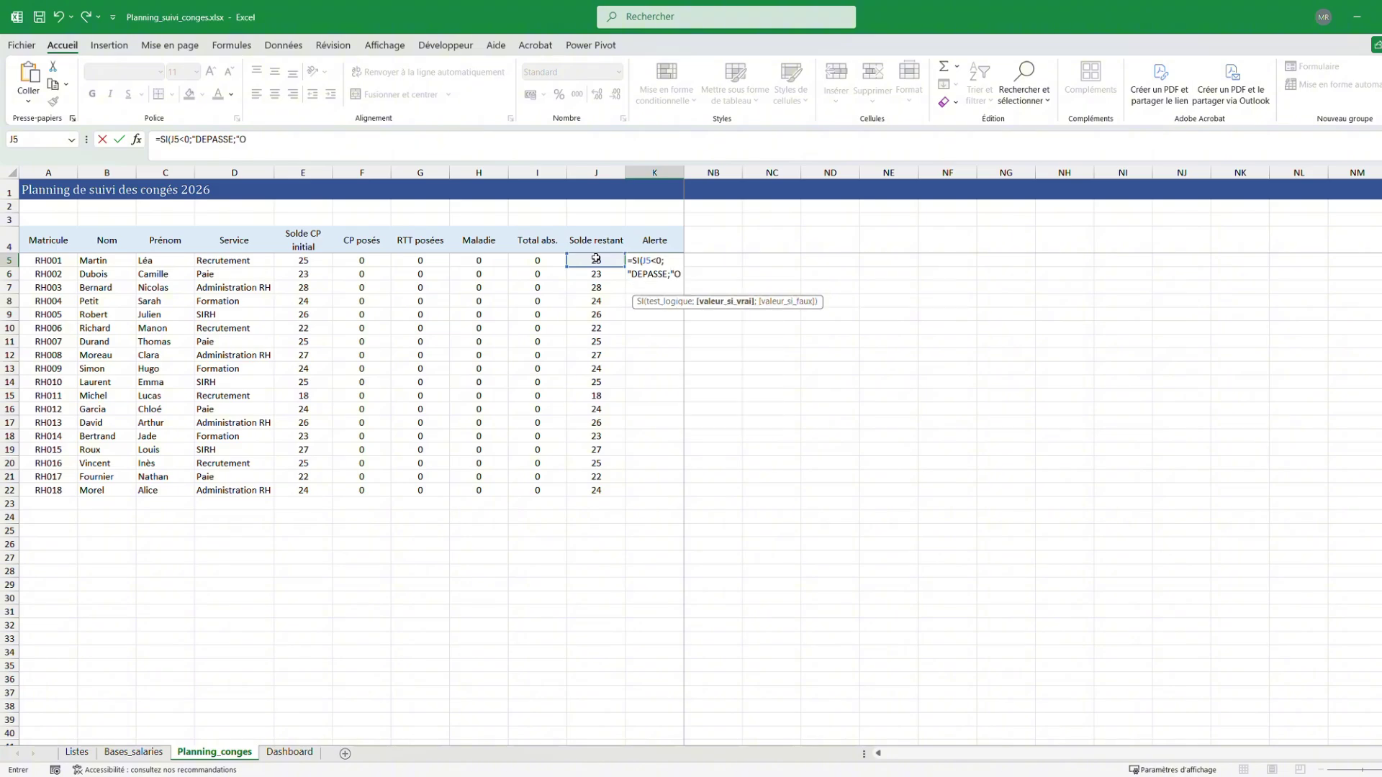
text(K"))
click(668, 273)
text(")
key(Return)
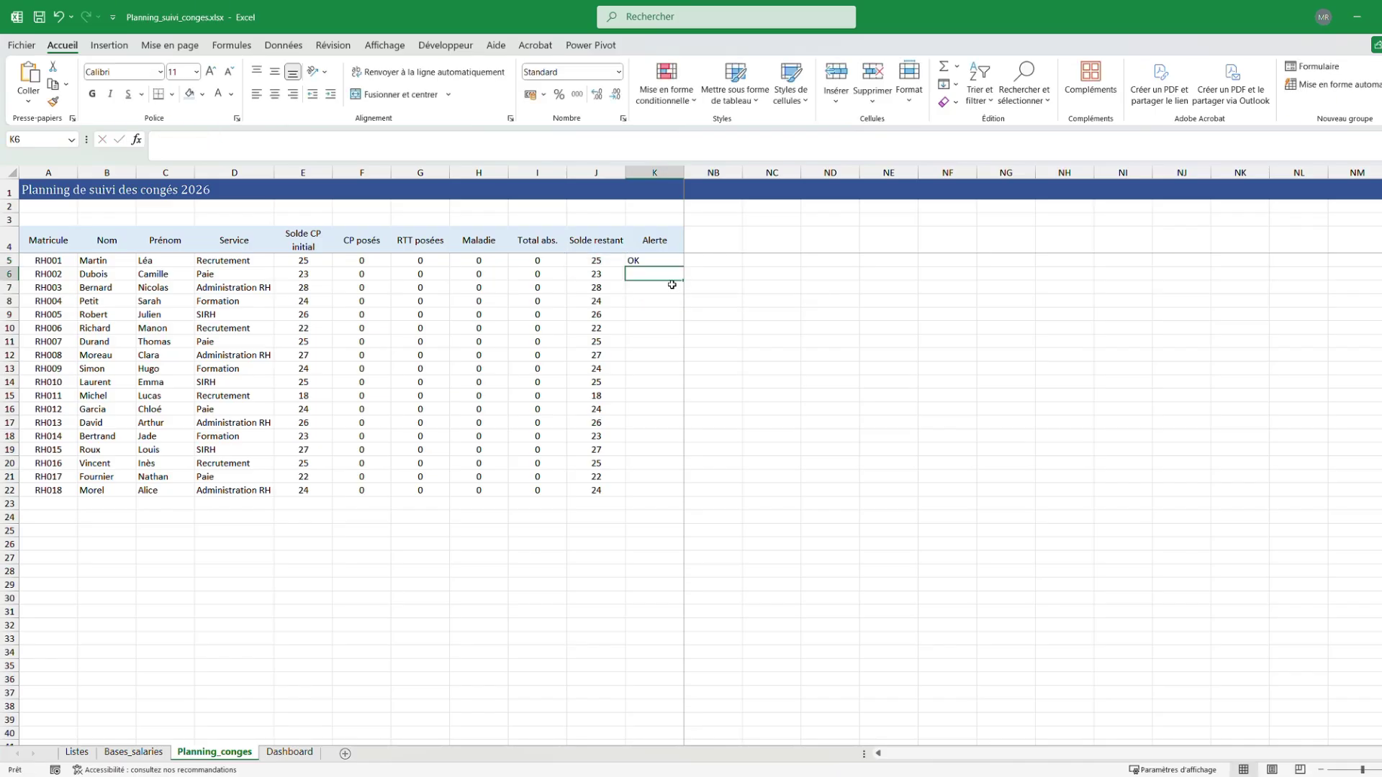
Copy the K5 alert formula down to K22 and center the values of K5:K22 horizontally
double_click(654, 261)
click(795, 302)
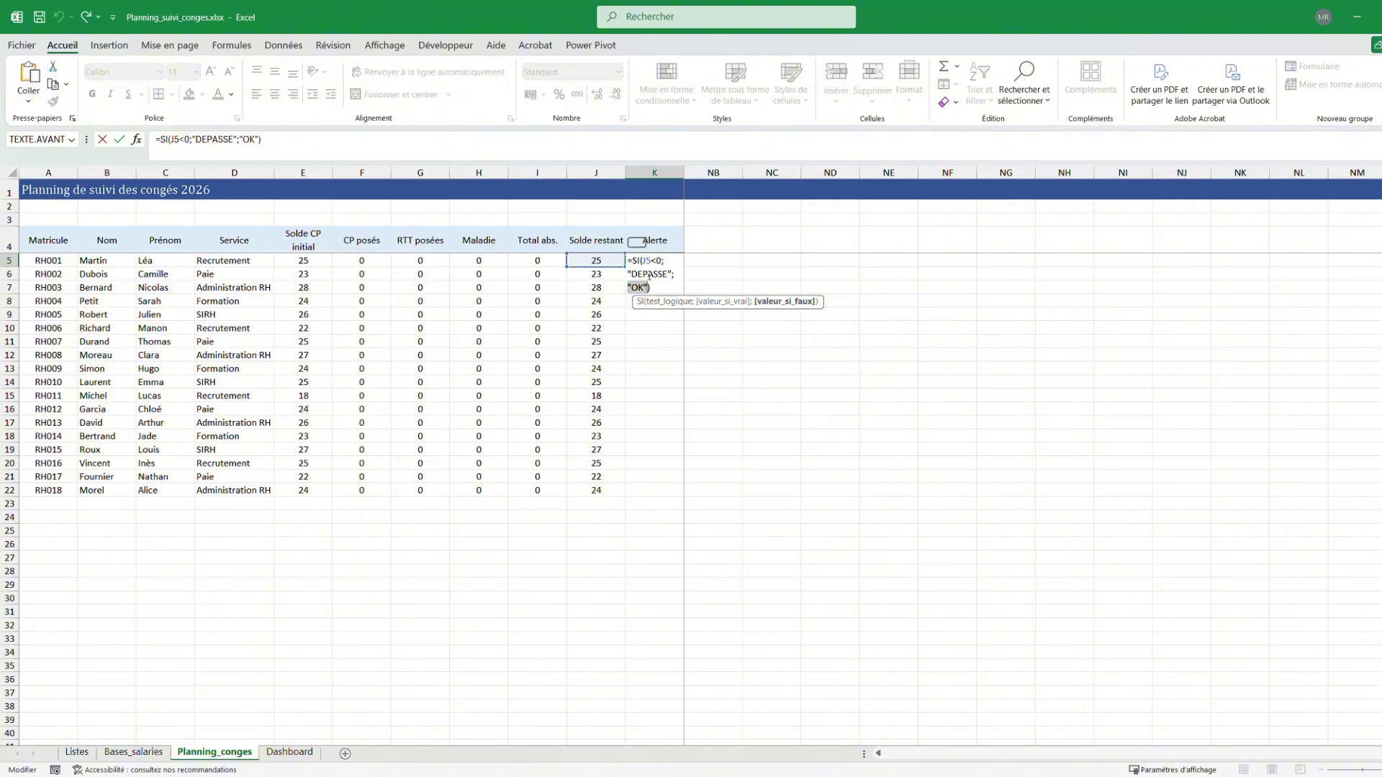
click(119, 139)
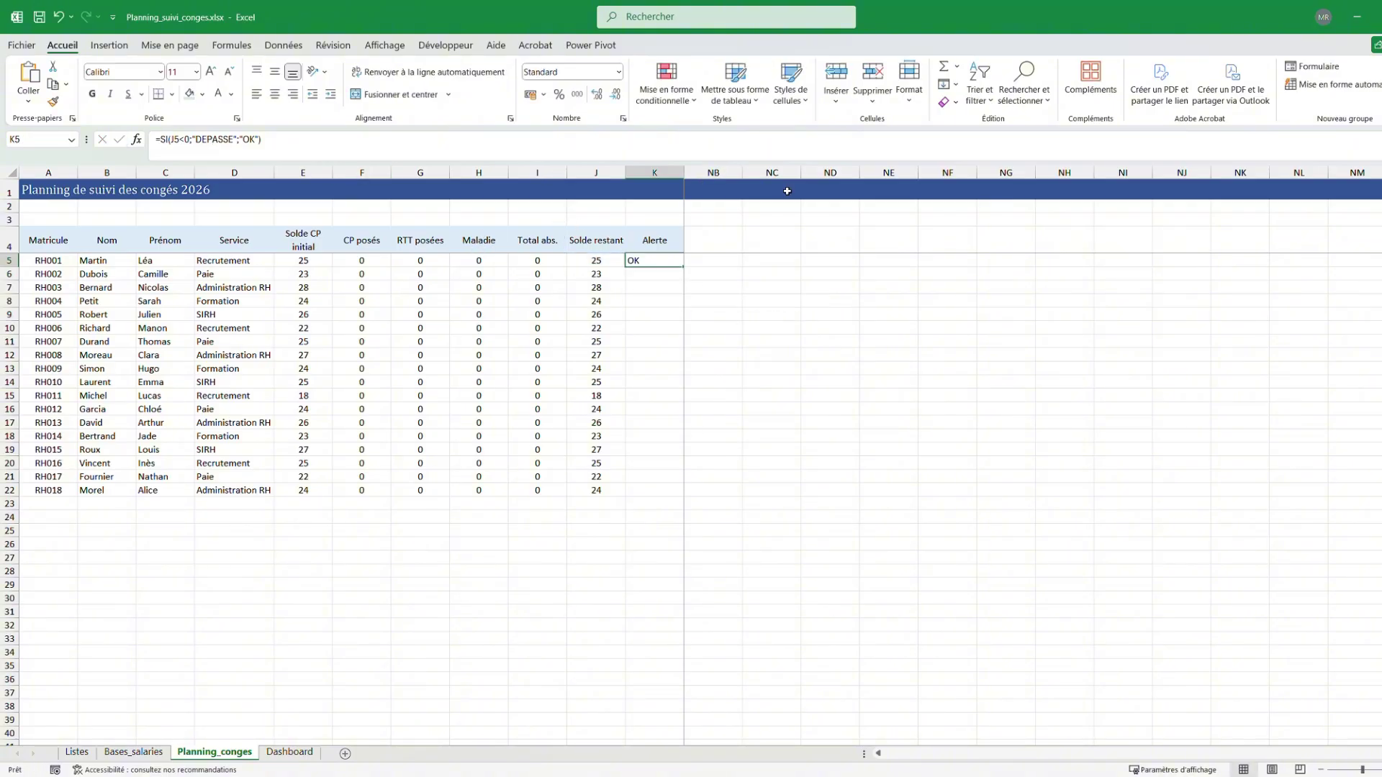
double_click(683, 267)
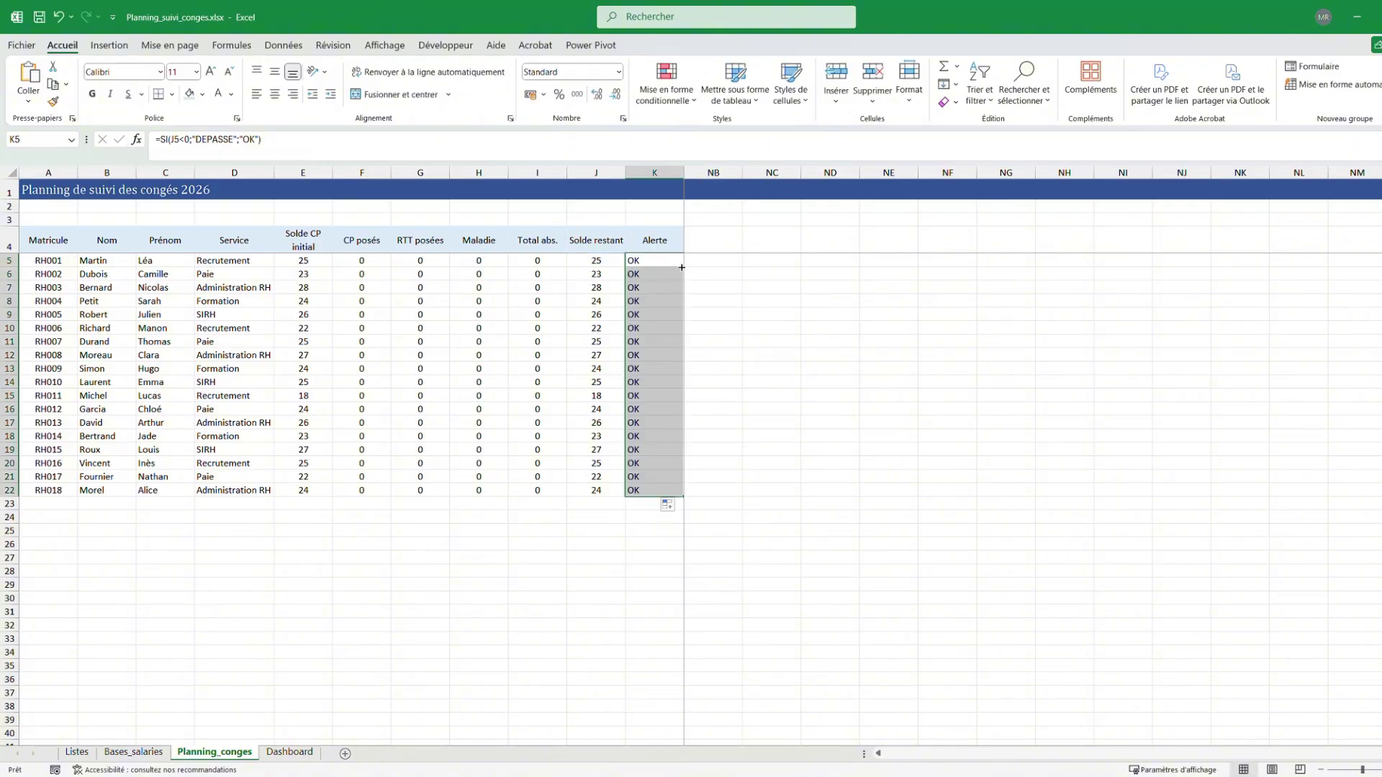
click(667, 504)
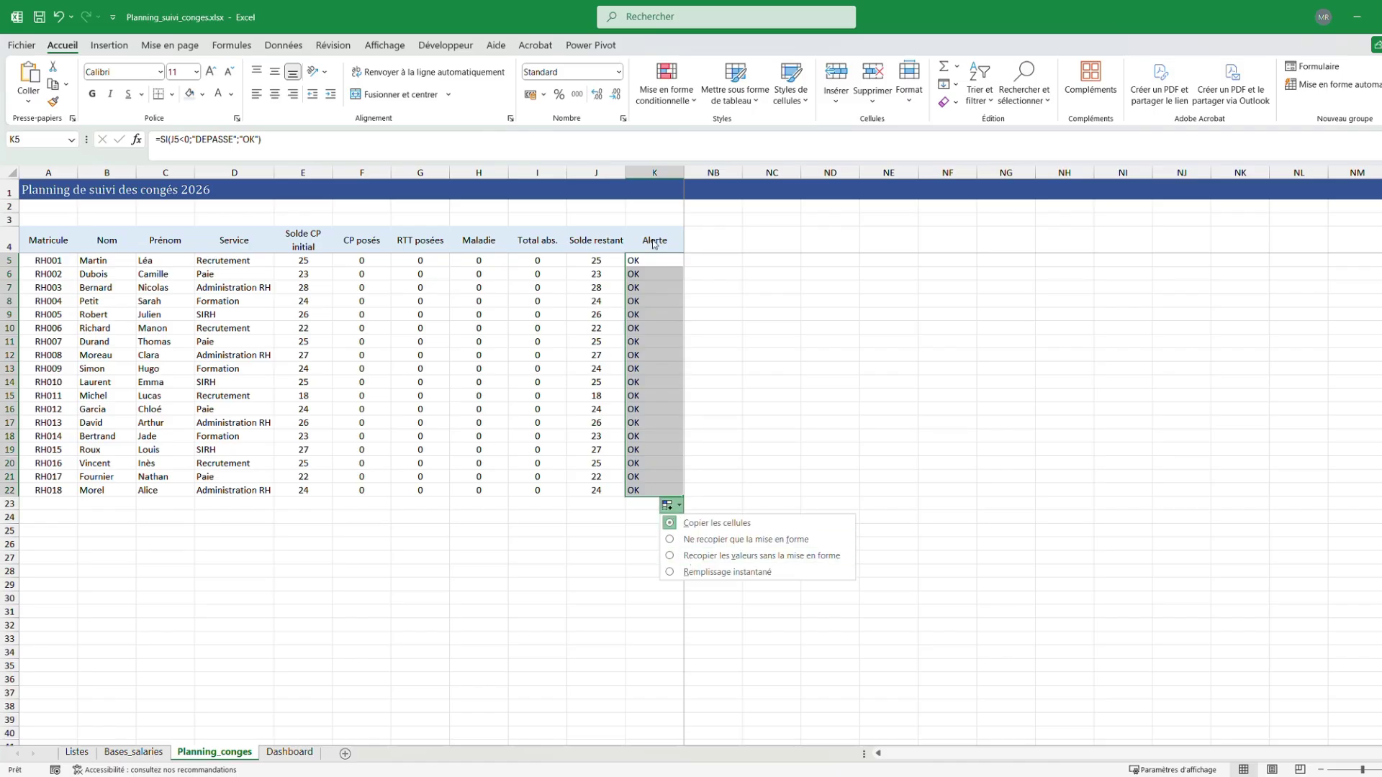
click(275, 95)
click(536, 584)
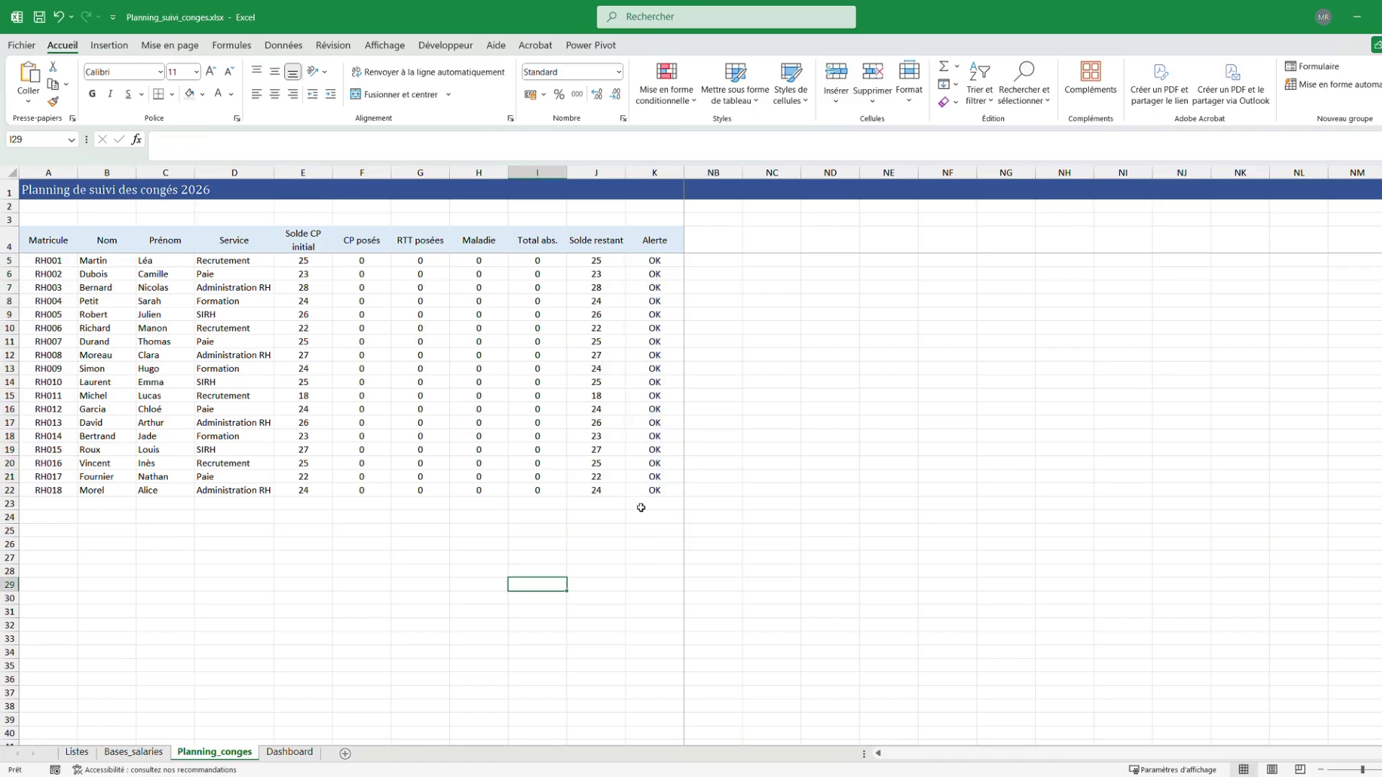
Enter the label Absents / jours in cell A24, below the employee table
click(42, 513)
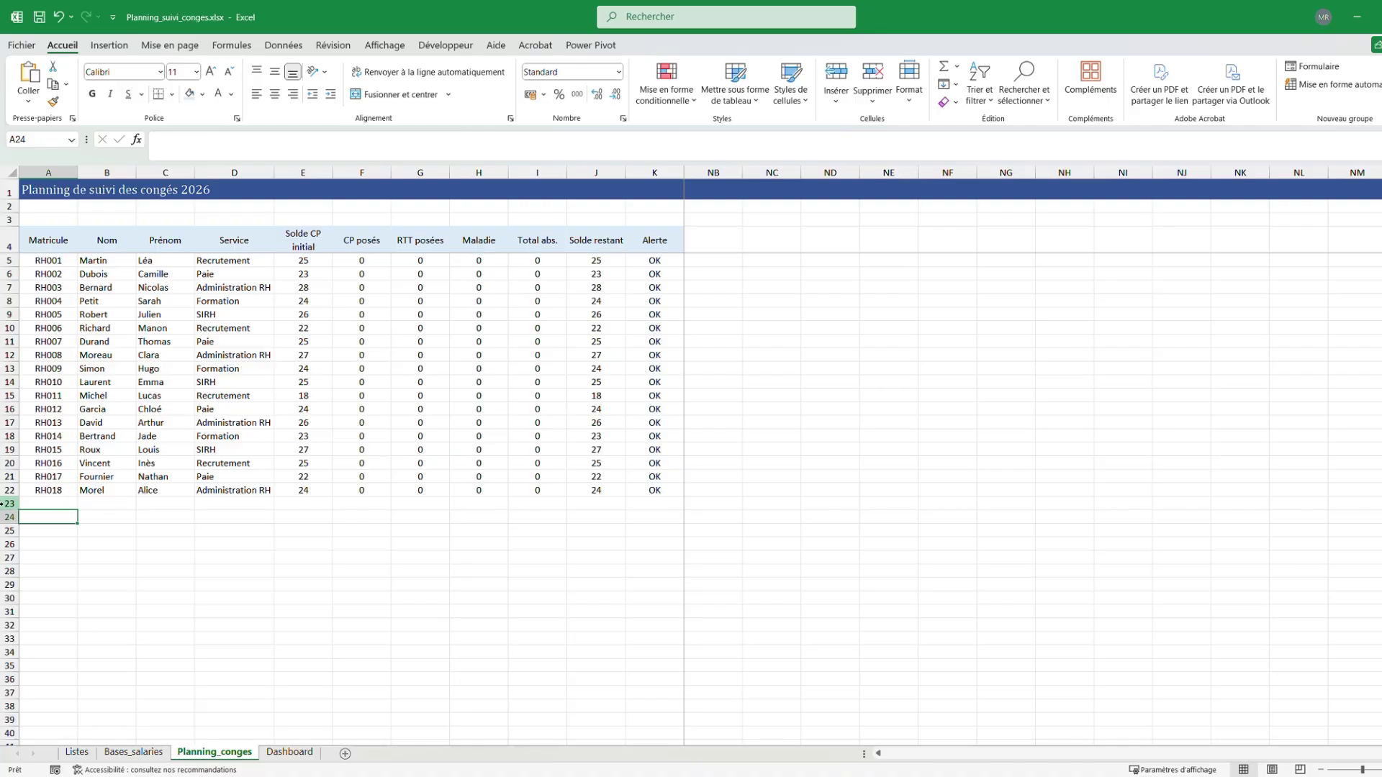
right_click(10, 503)
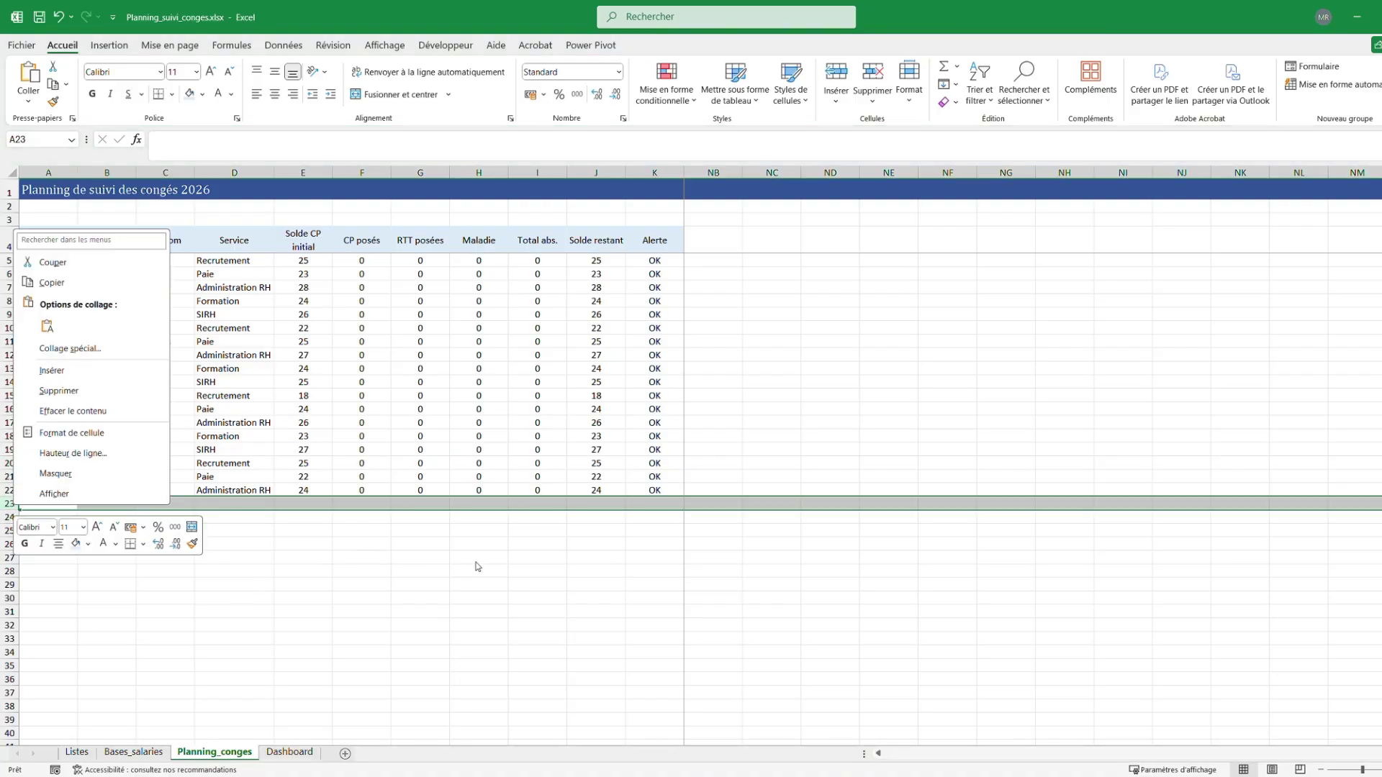
key(Escape)
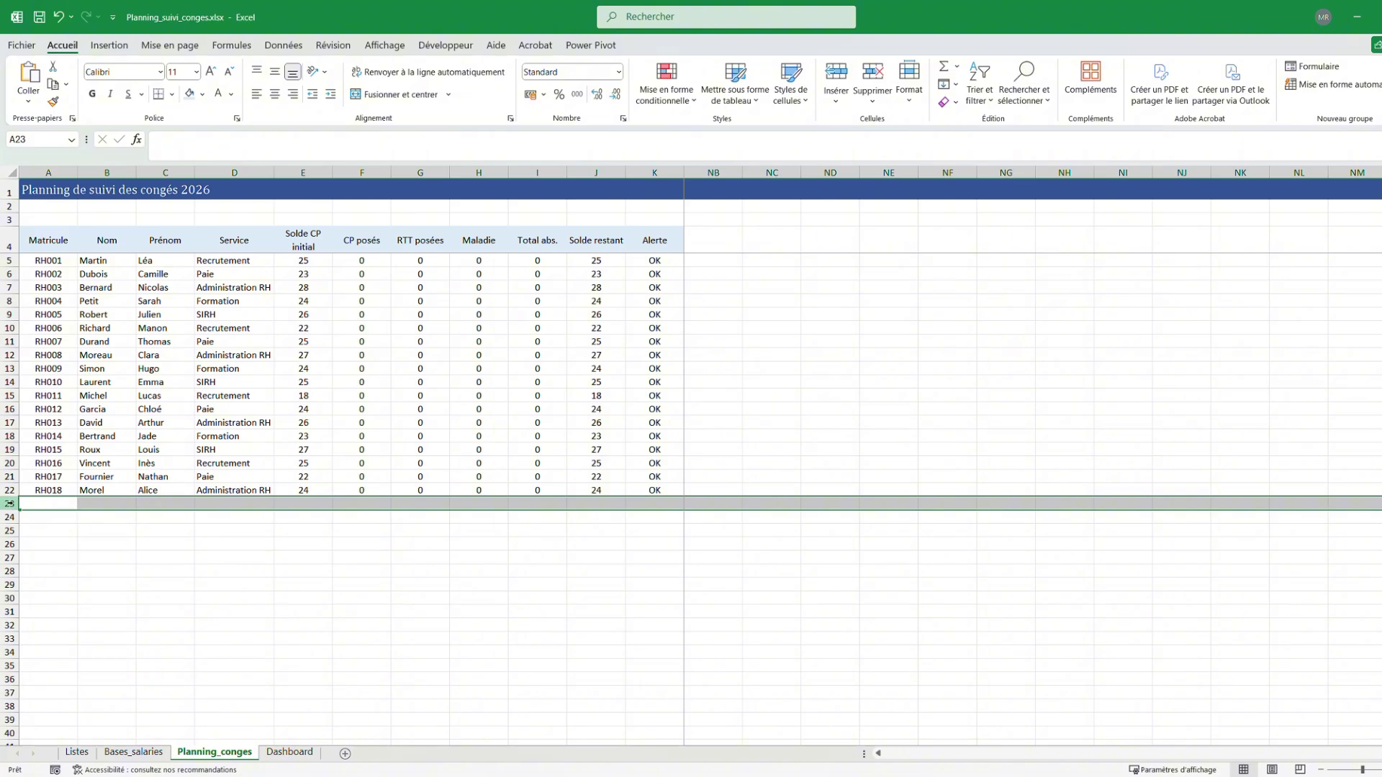
click(40, 515)
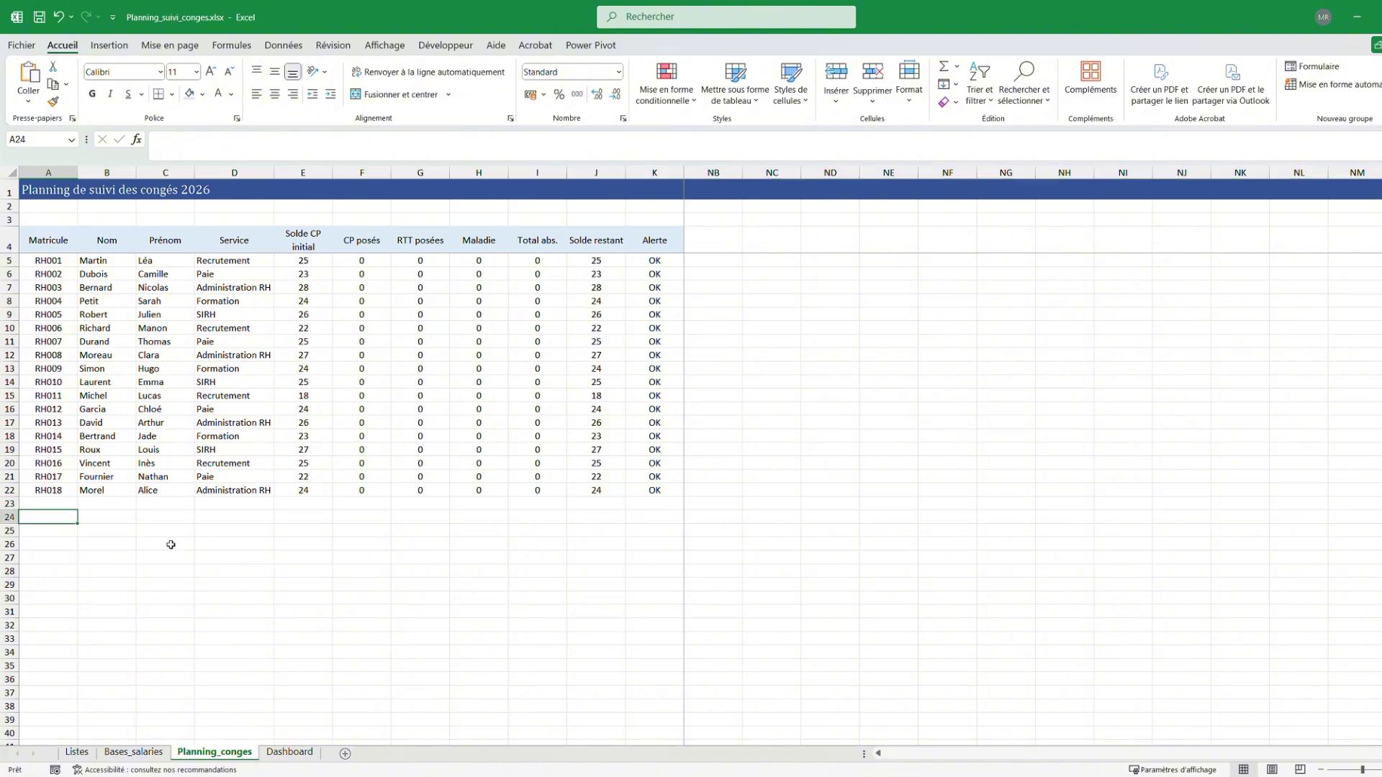
text(Absents / jours)
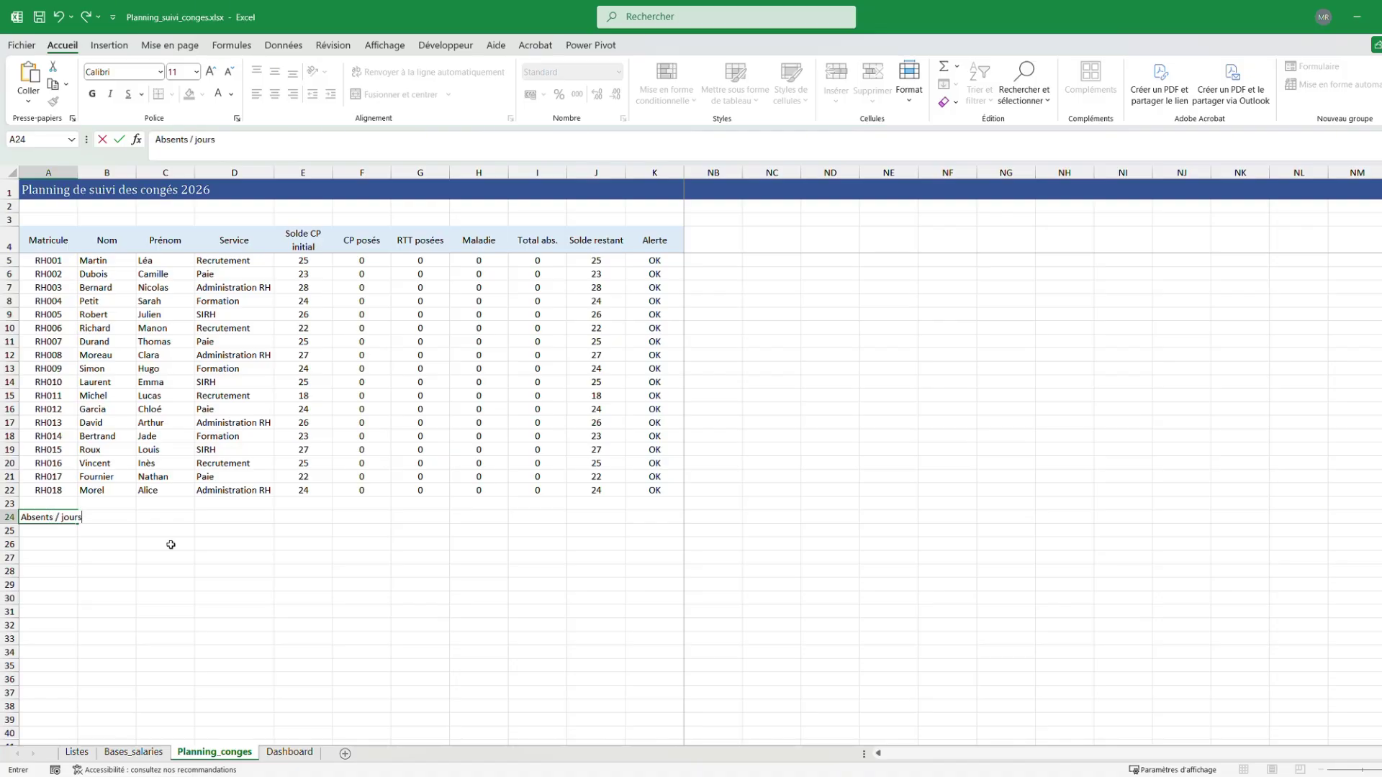
key(Return)
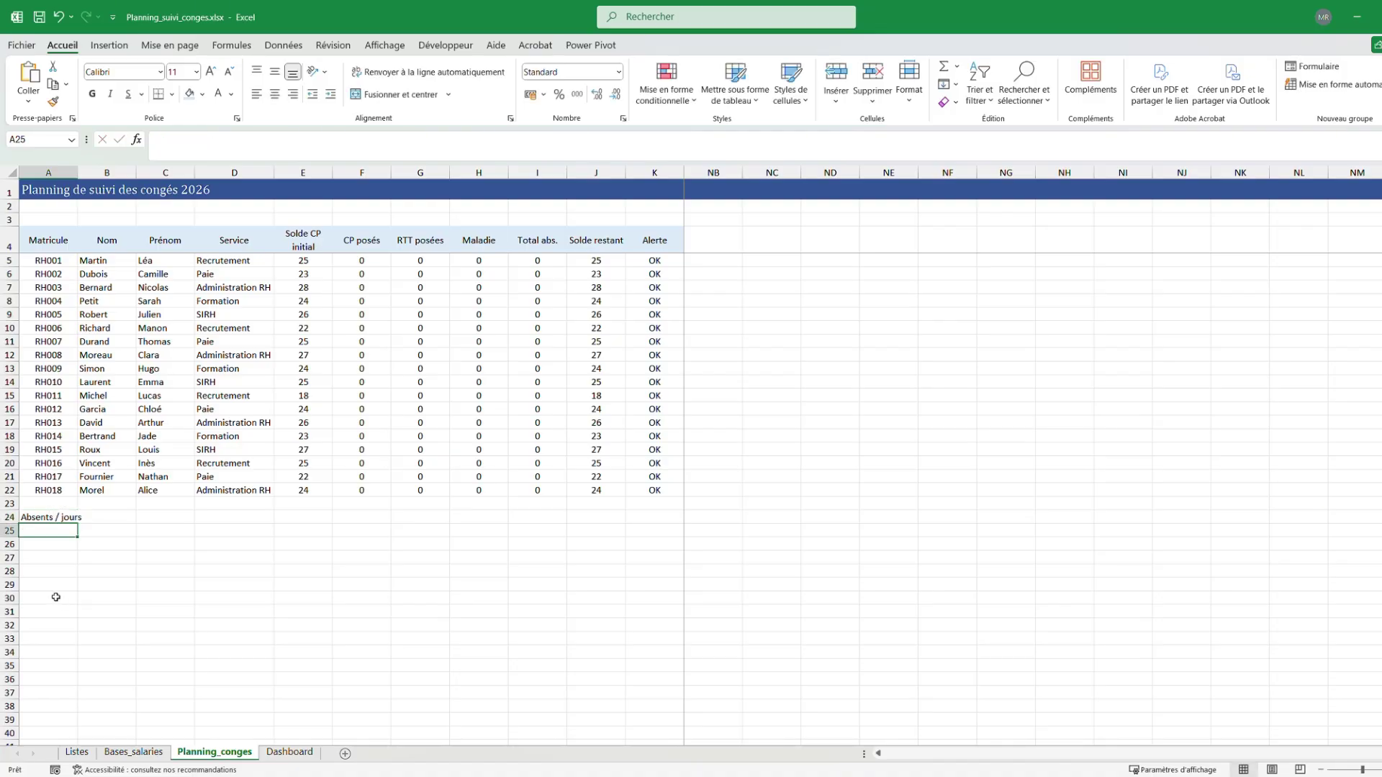
click(62, 517)
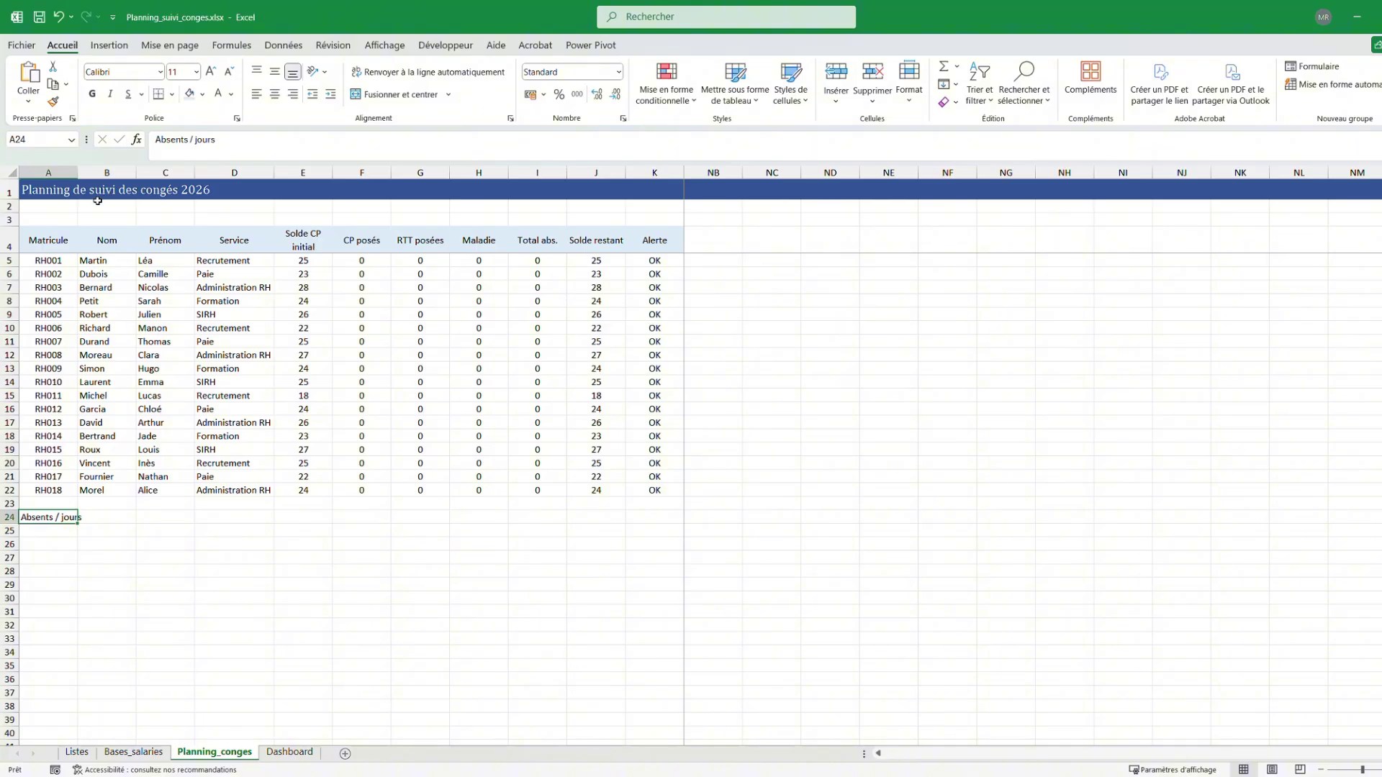
click(160, 518)
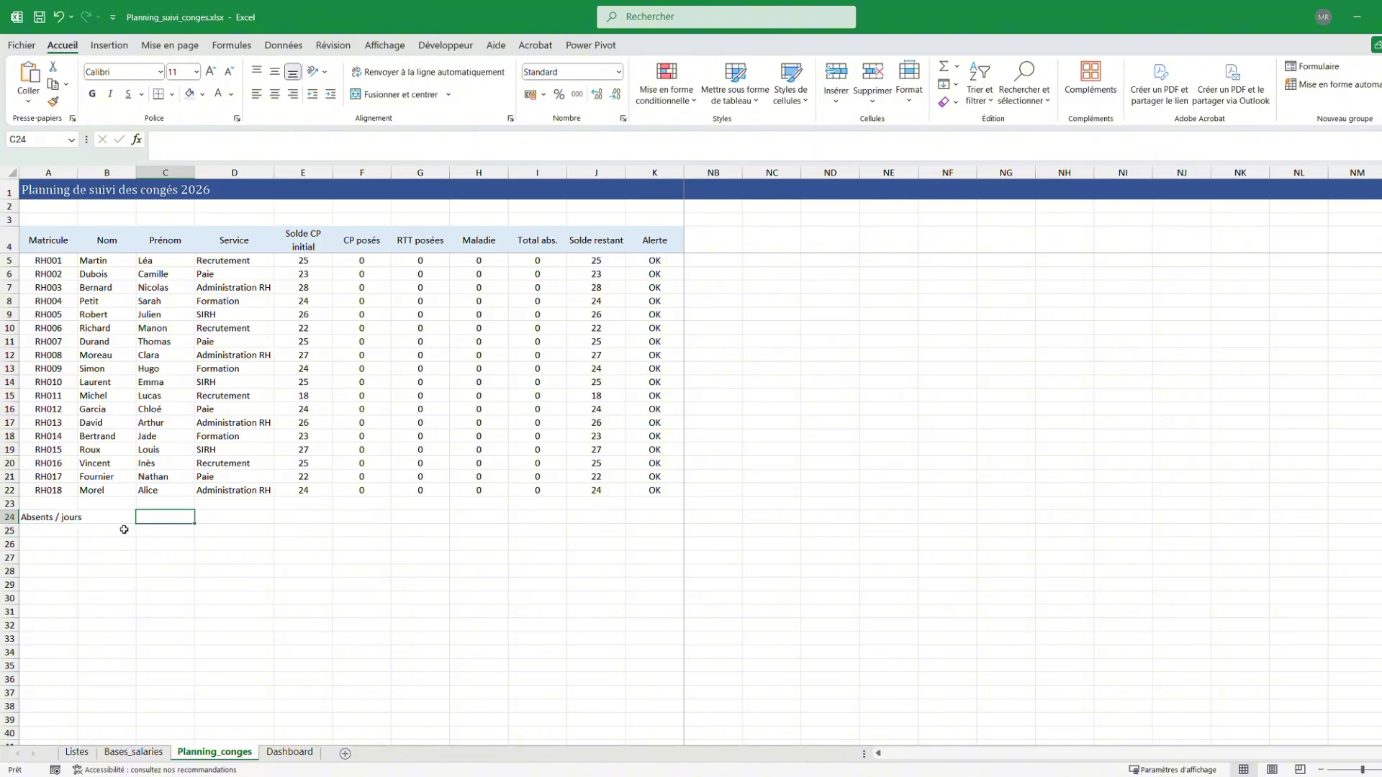
drag(58, 519, 666, 517)
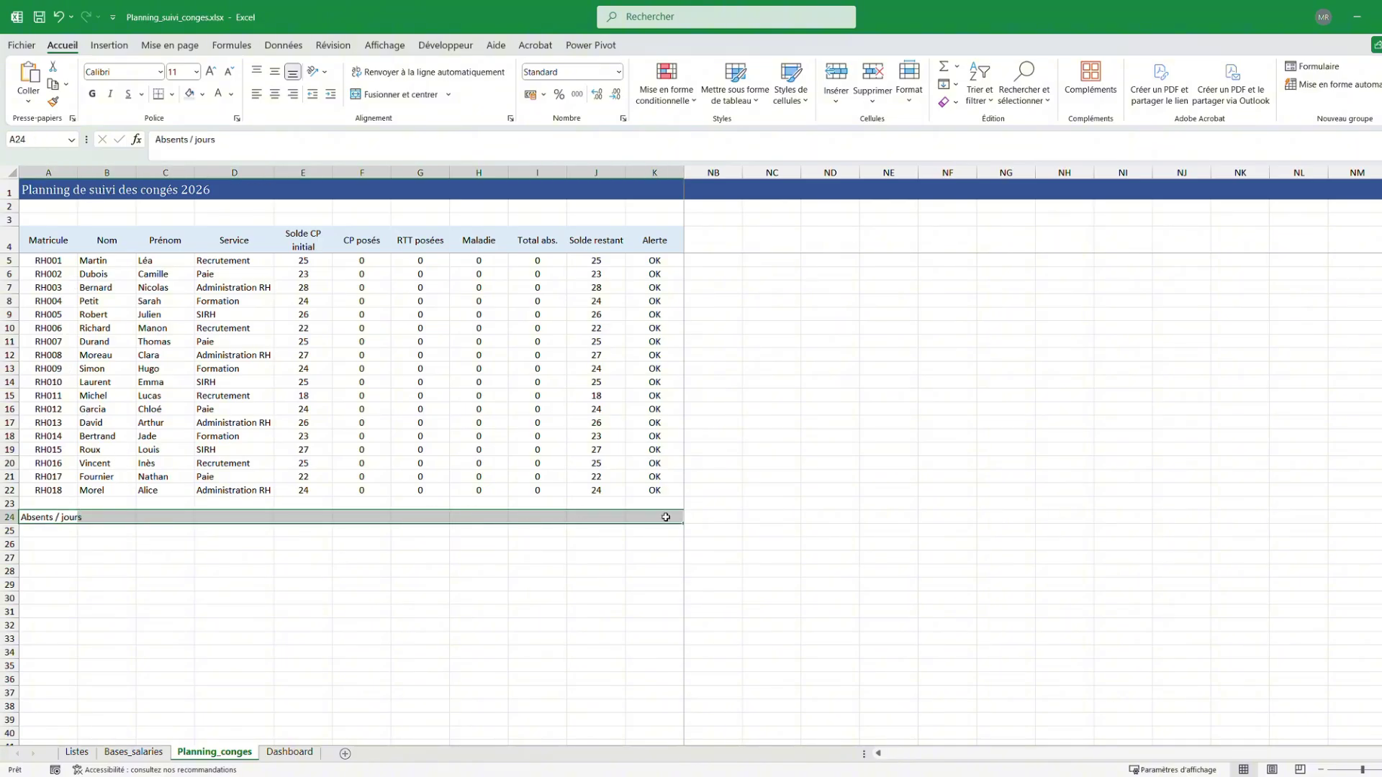
click(835, 555)
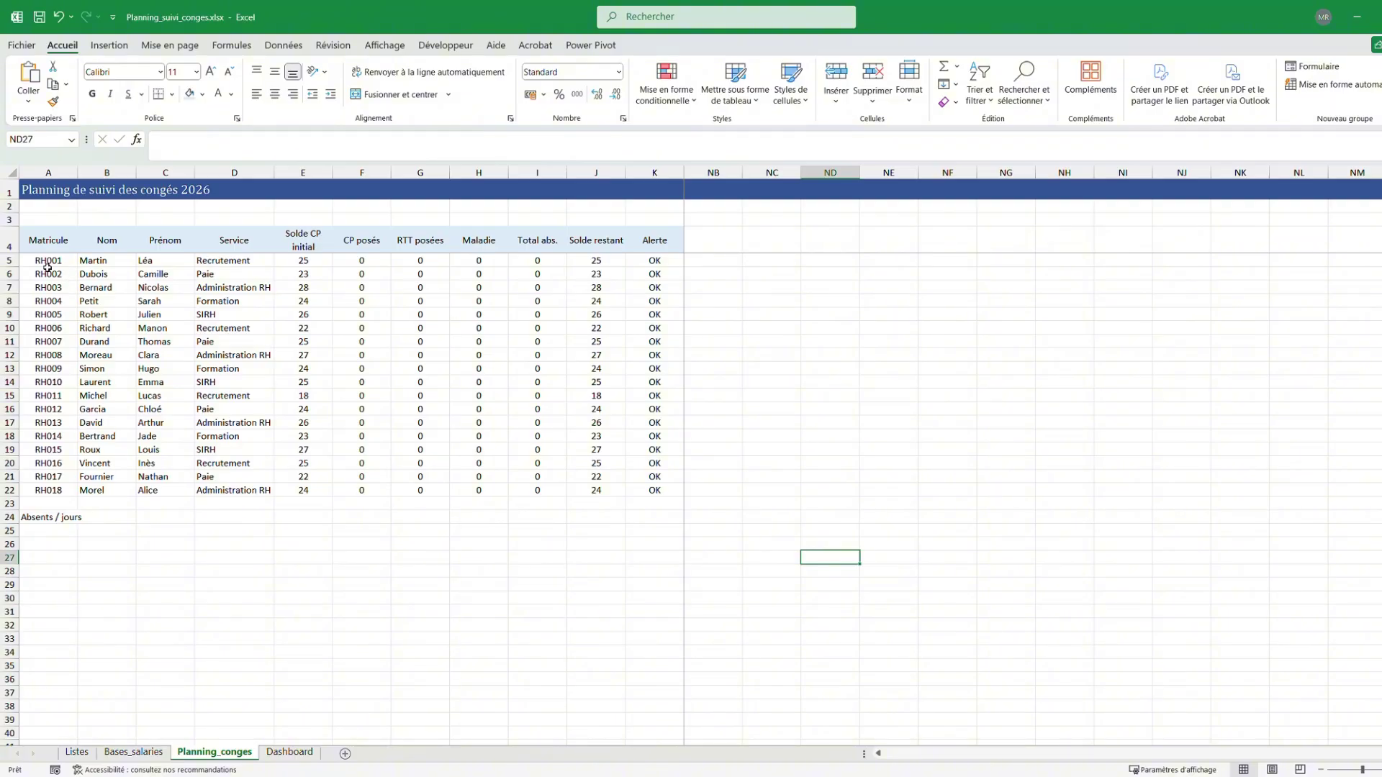
Fill the employee rows A5:K22 with the theme color Orange, Accentuation2, plus clair 80 %
drag(44, 264, 659, 489)
click(202, 94)
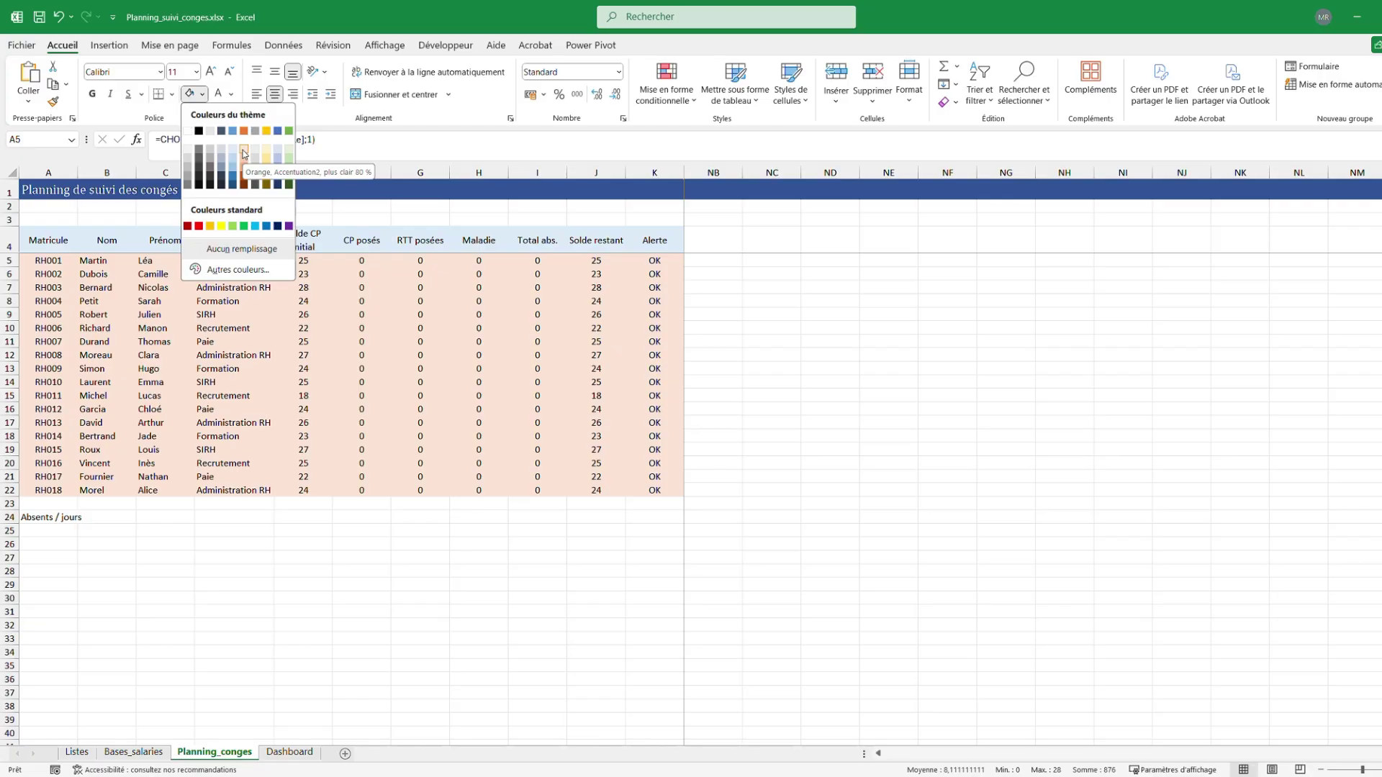
click(245, 154)
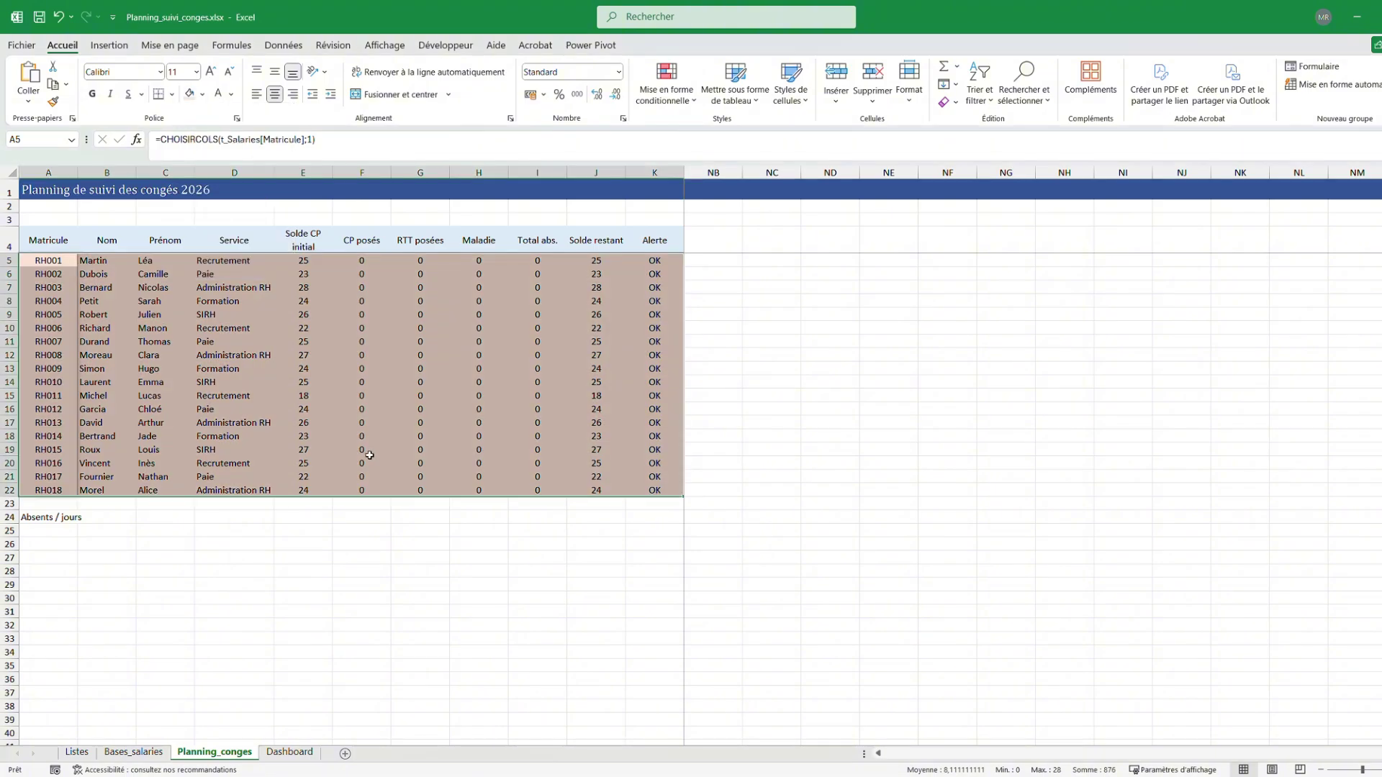
click(234, 341)
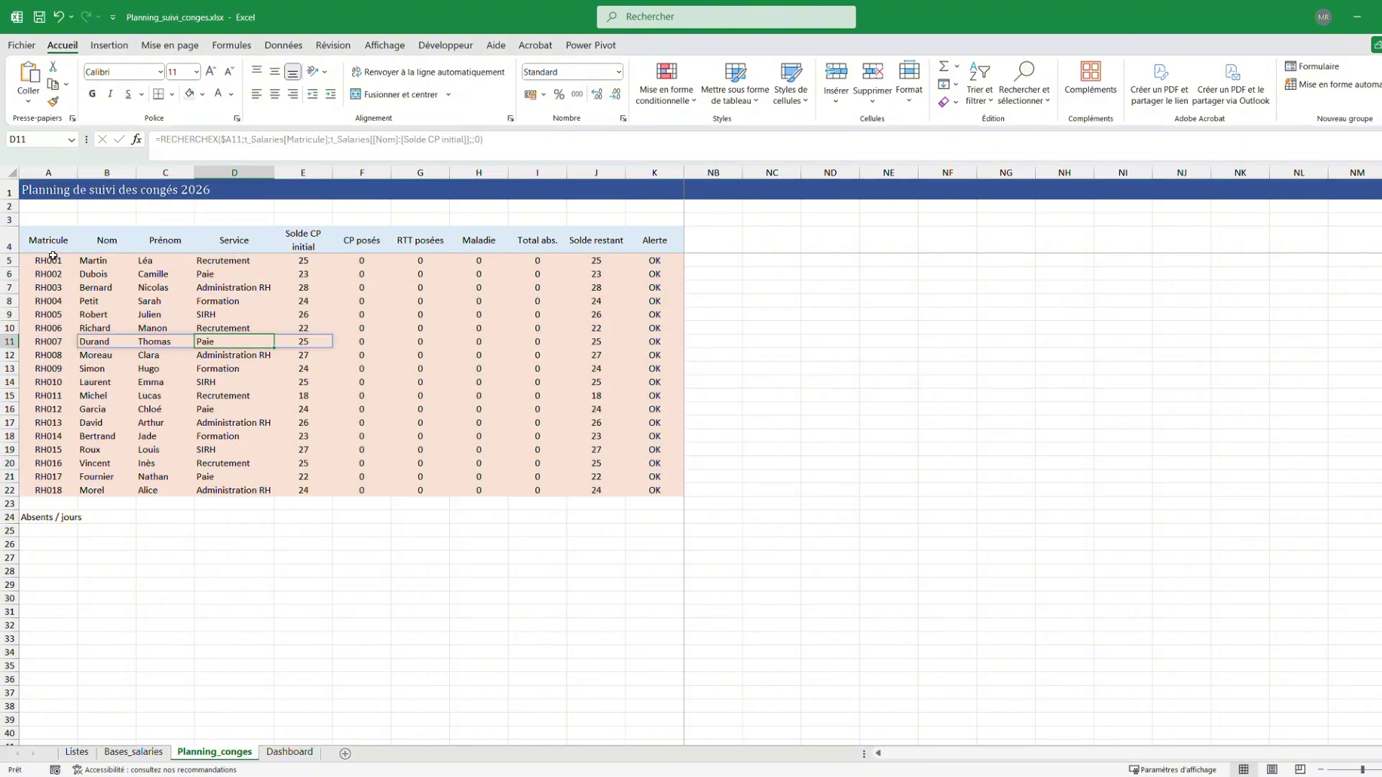
Set the font of the table A4:K22 and of the label in A24 to Cambria
drag(52, 239, 655, 491)
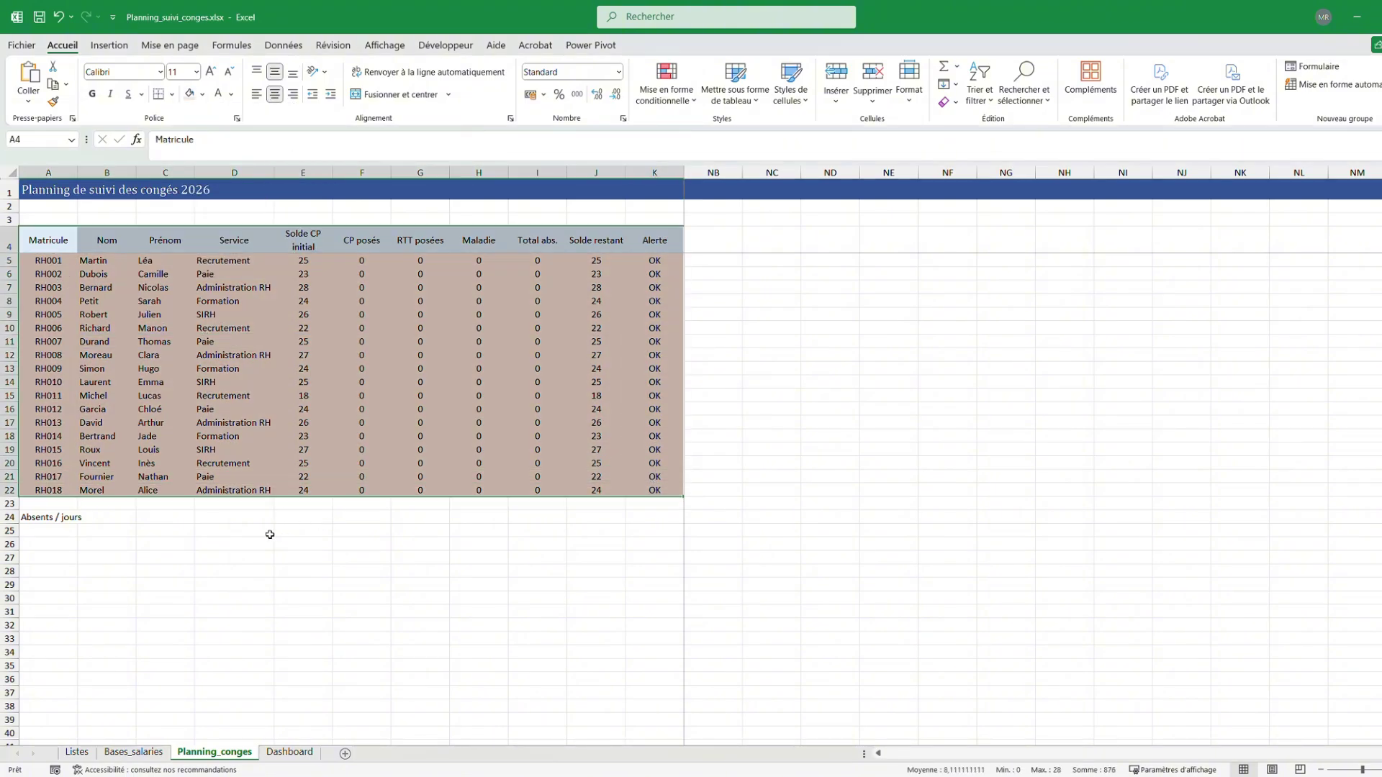
ctrl+click(48, 517)
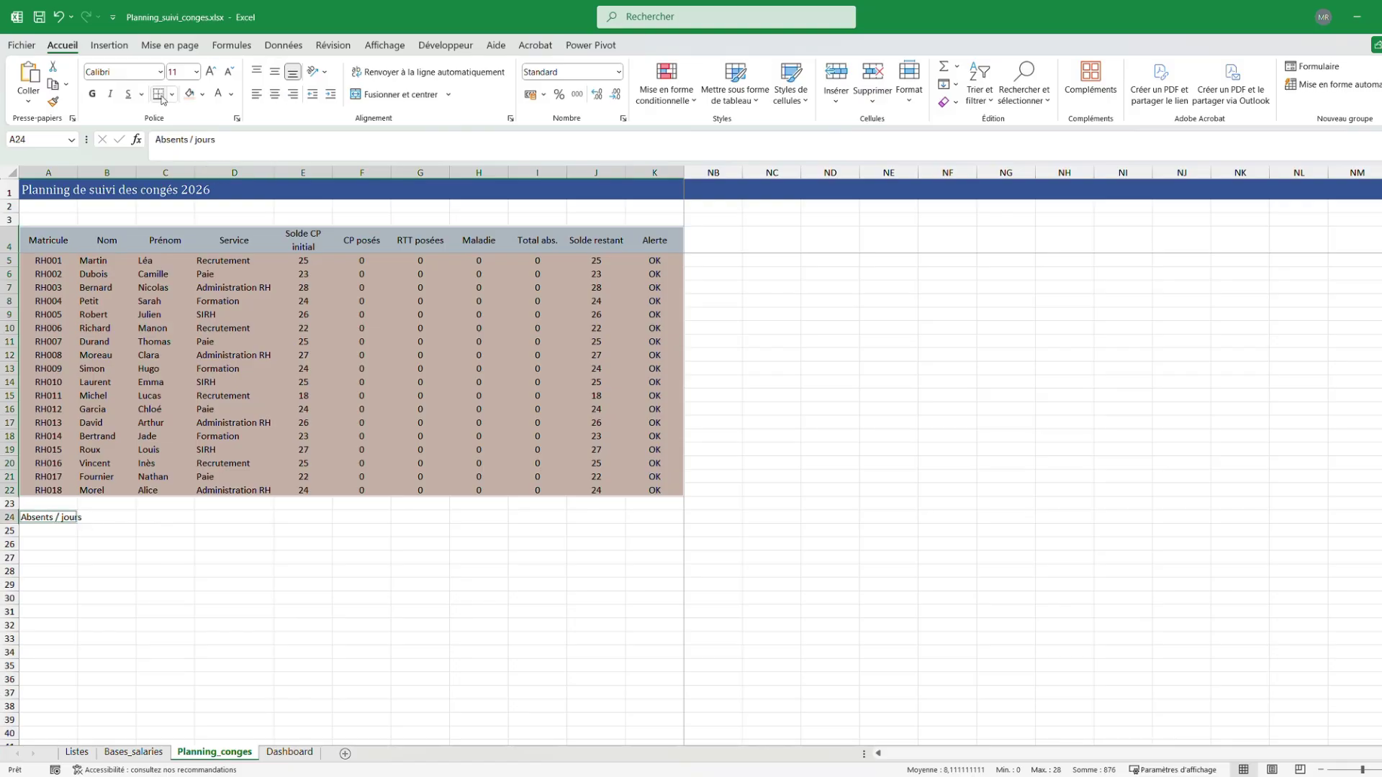
click(147, 76)
text(m)
key(Return)
click(316, 530)
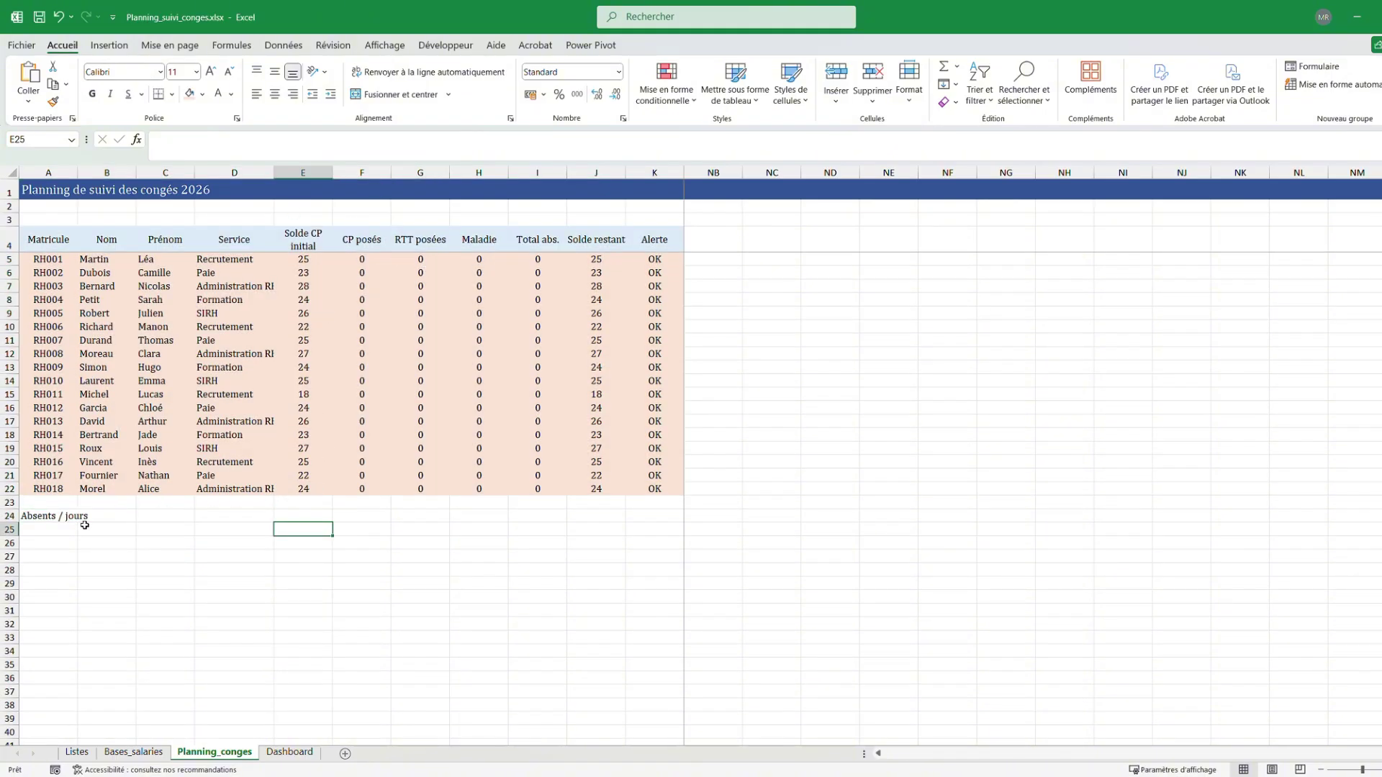
Choose a light grey border line color and apply all borders to the table A4:K22
drag(49, 242, 657, 494)
click(174, 97)
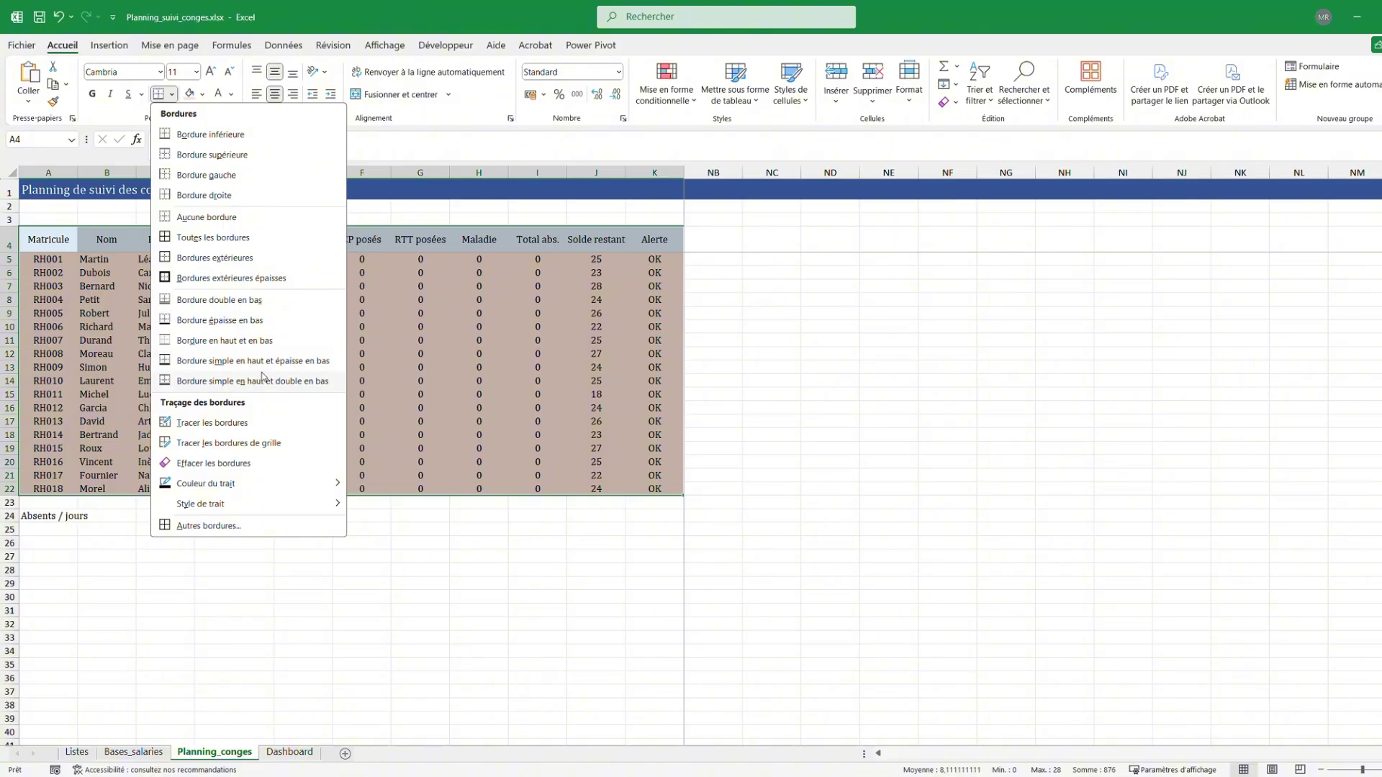
mouse_move(324, 484)
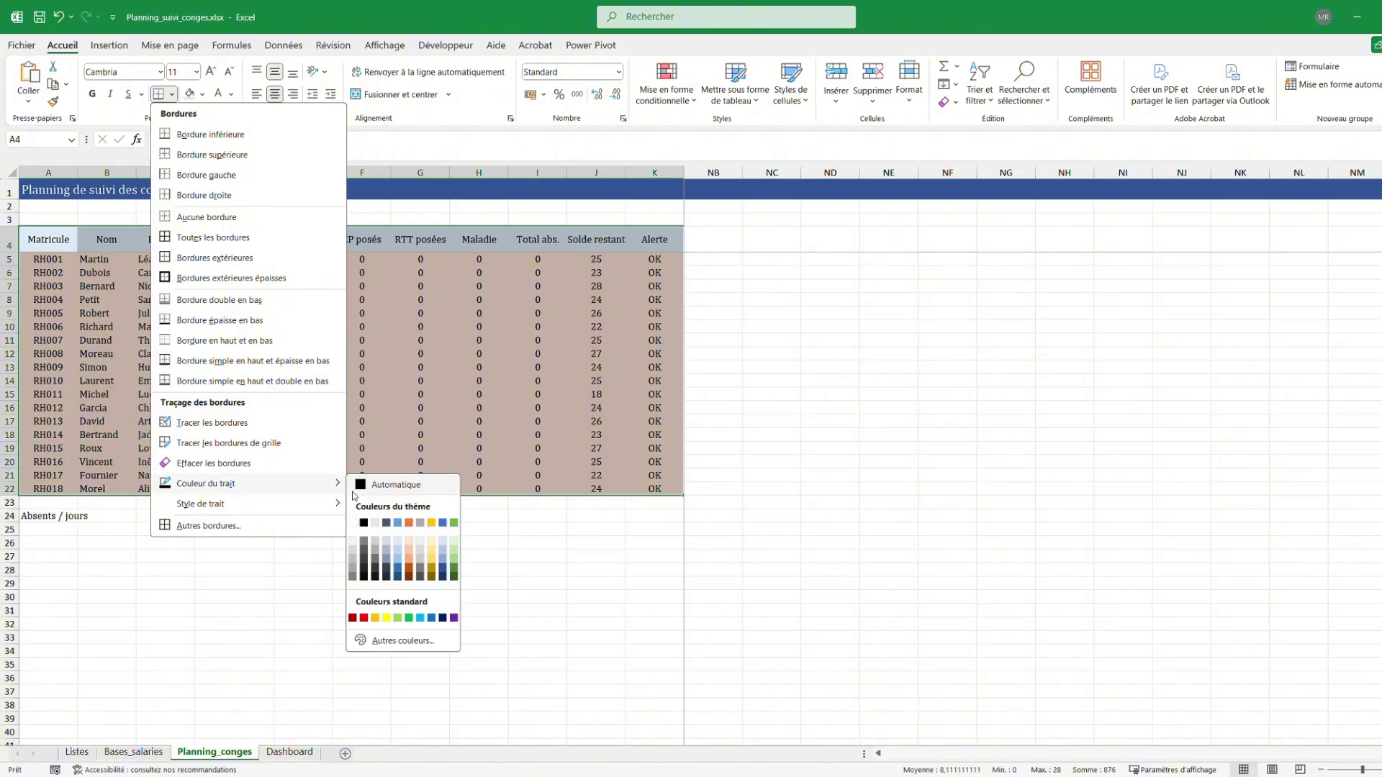
click(353, 549)
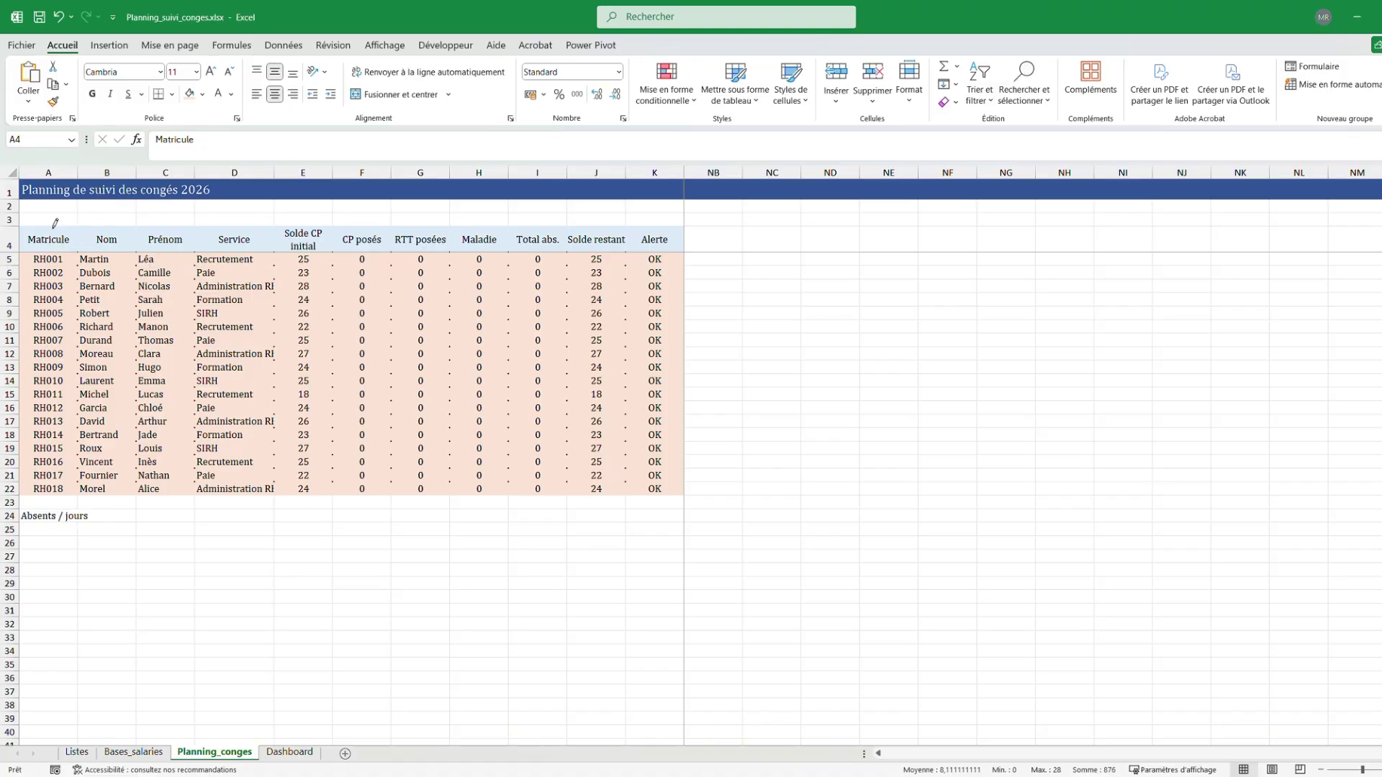
click(175, 94)
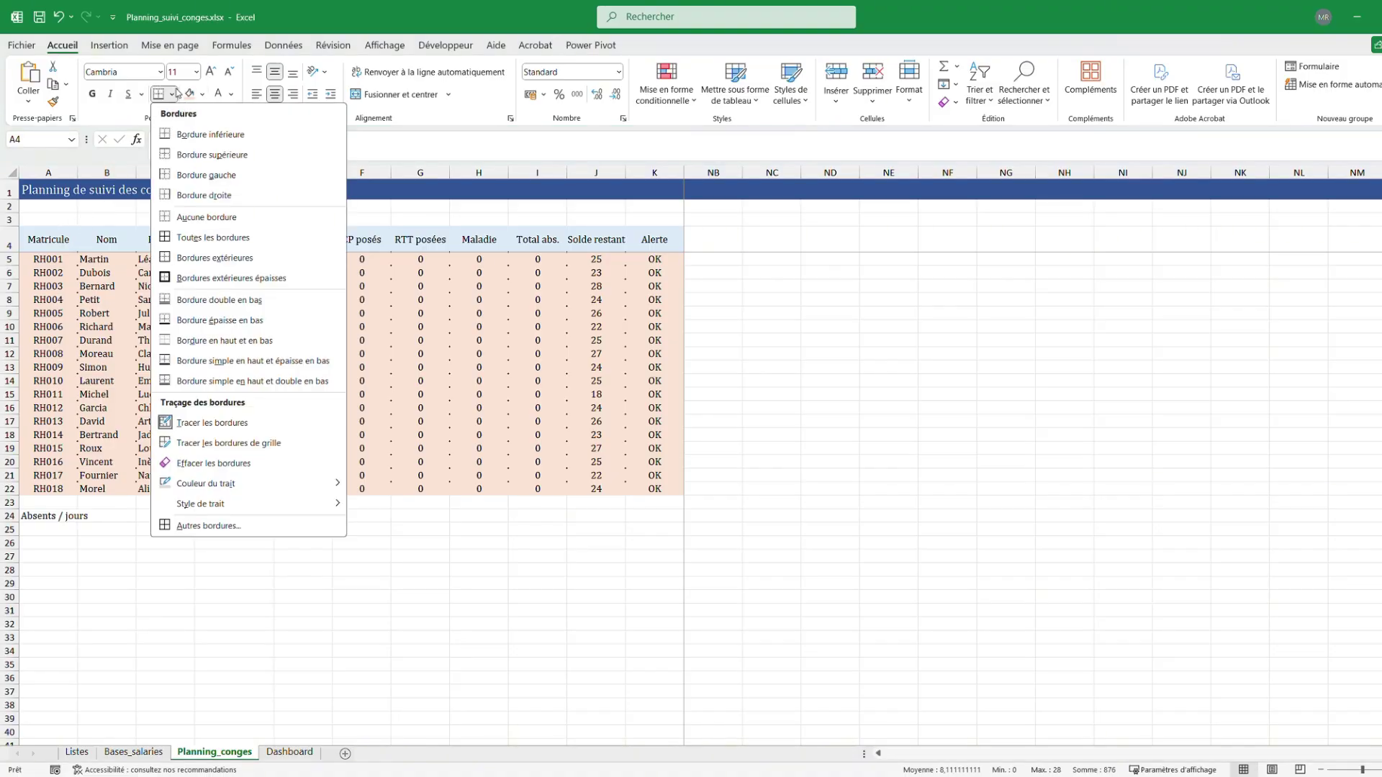
click(49, 234)
click(175, 94)
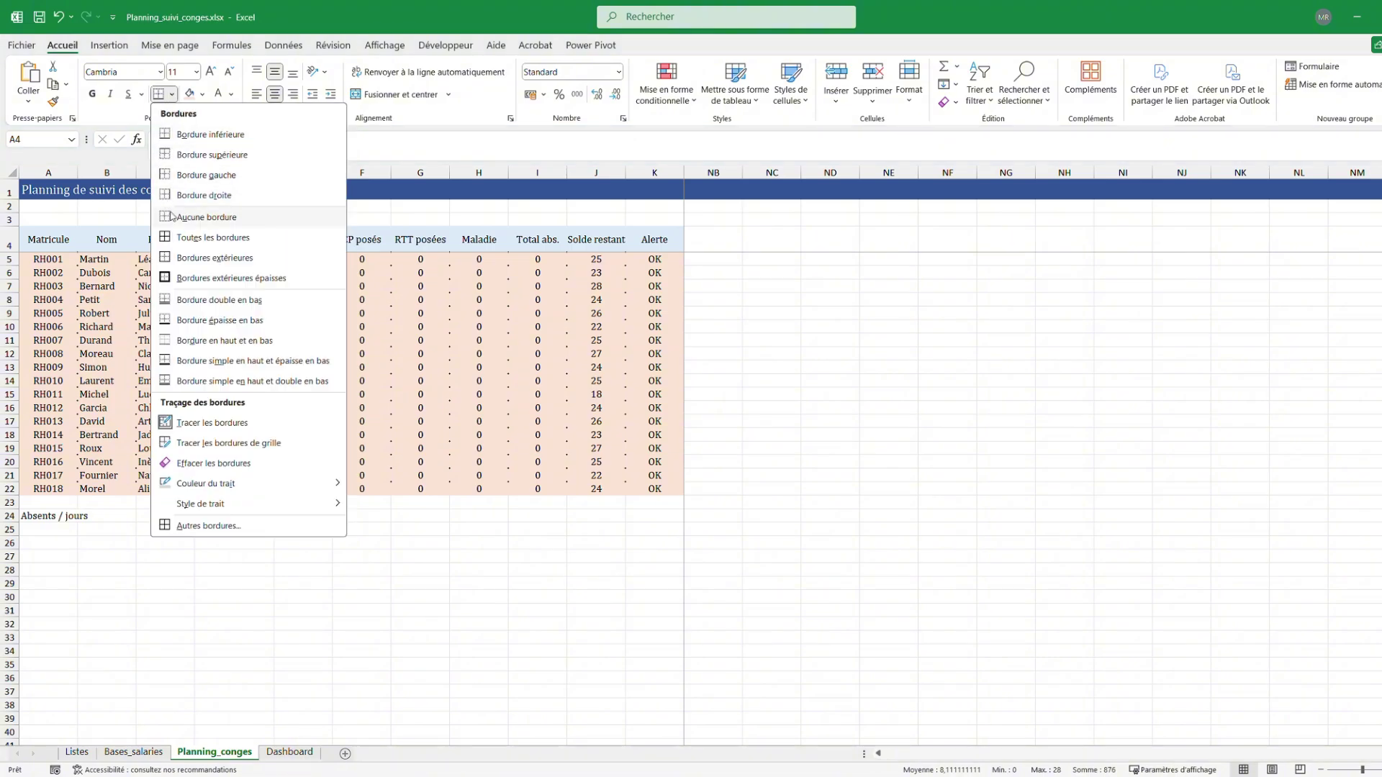
click(208, 236)
click(302, 392)
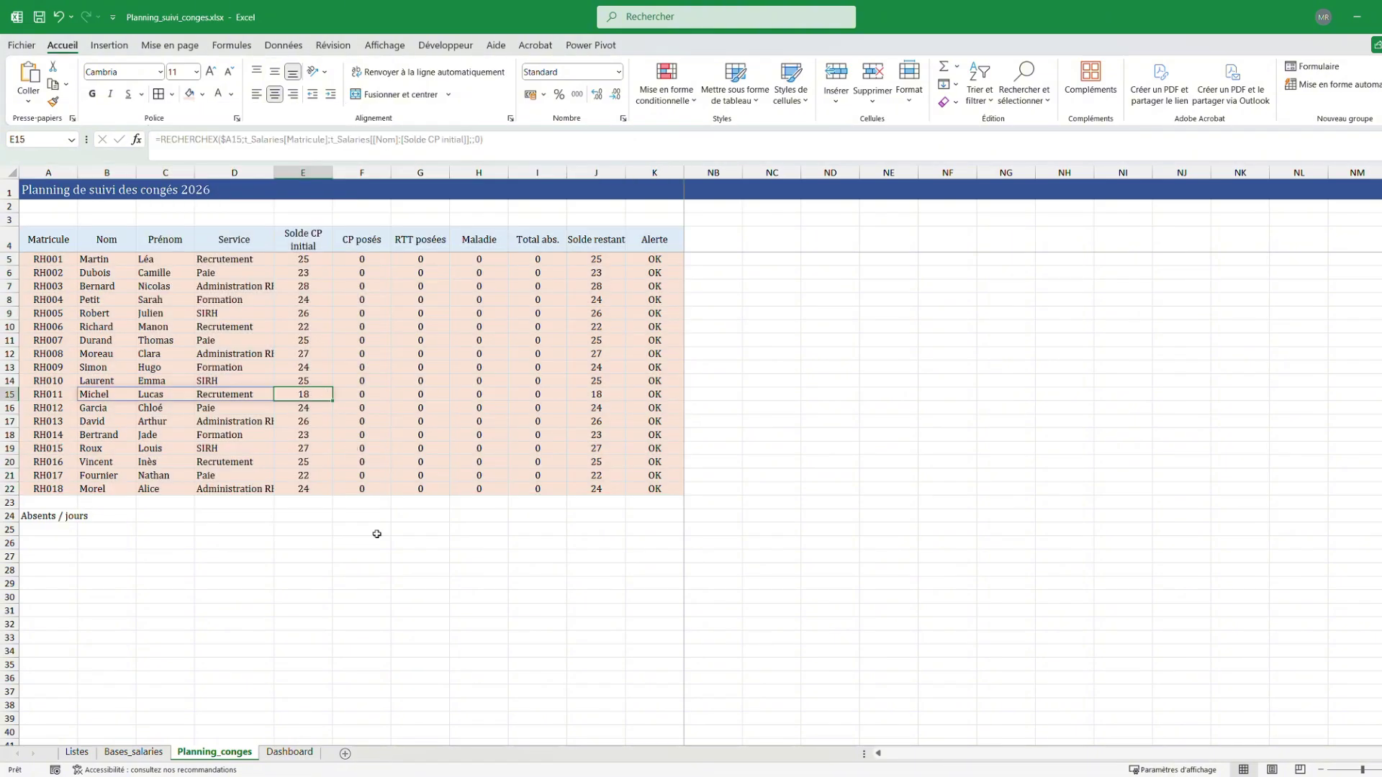
click(493, 632)
click(947, 516)
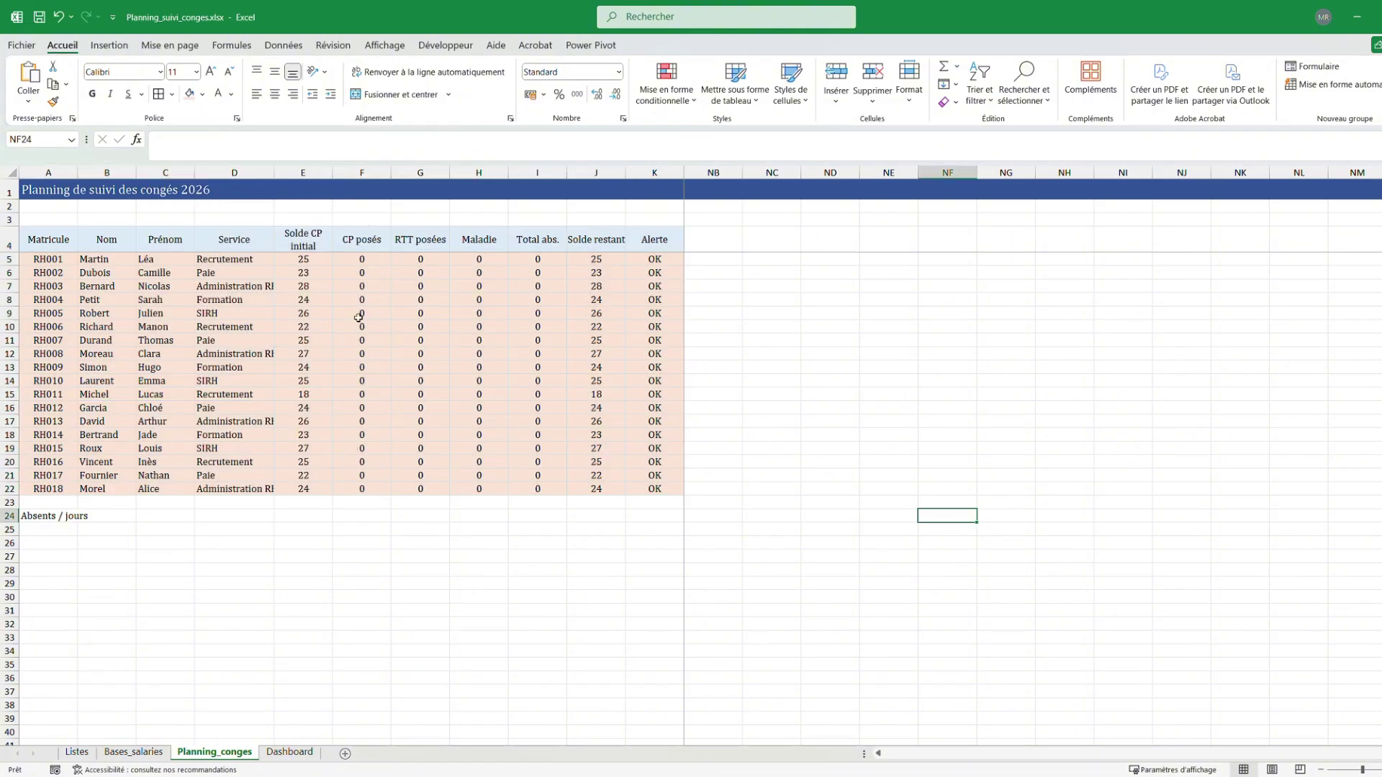
Hide the gridlines of the Planning_conges sheet
click(386, 45)
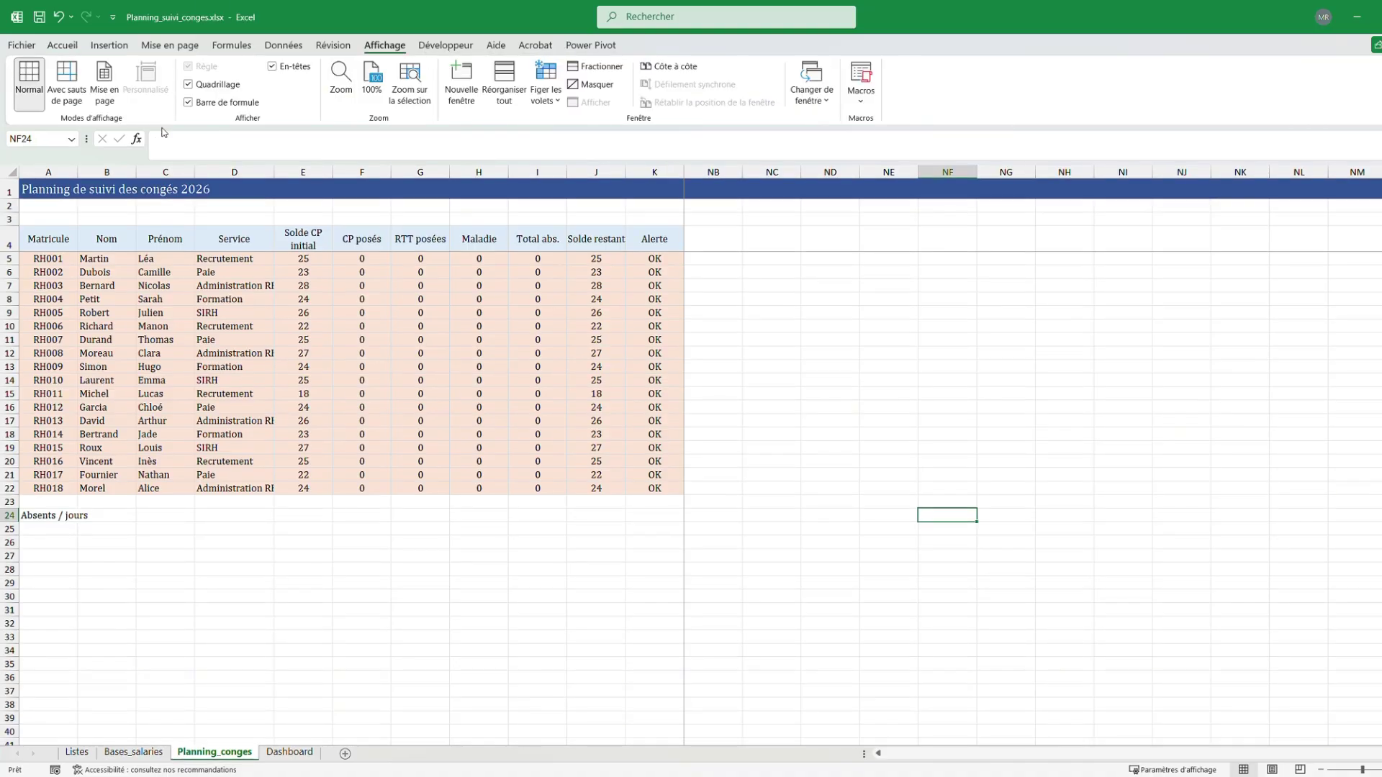
click(202, 86)
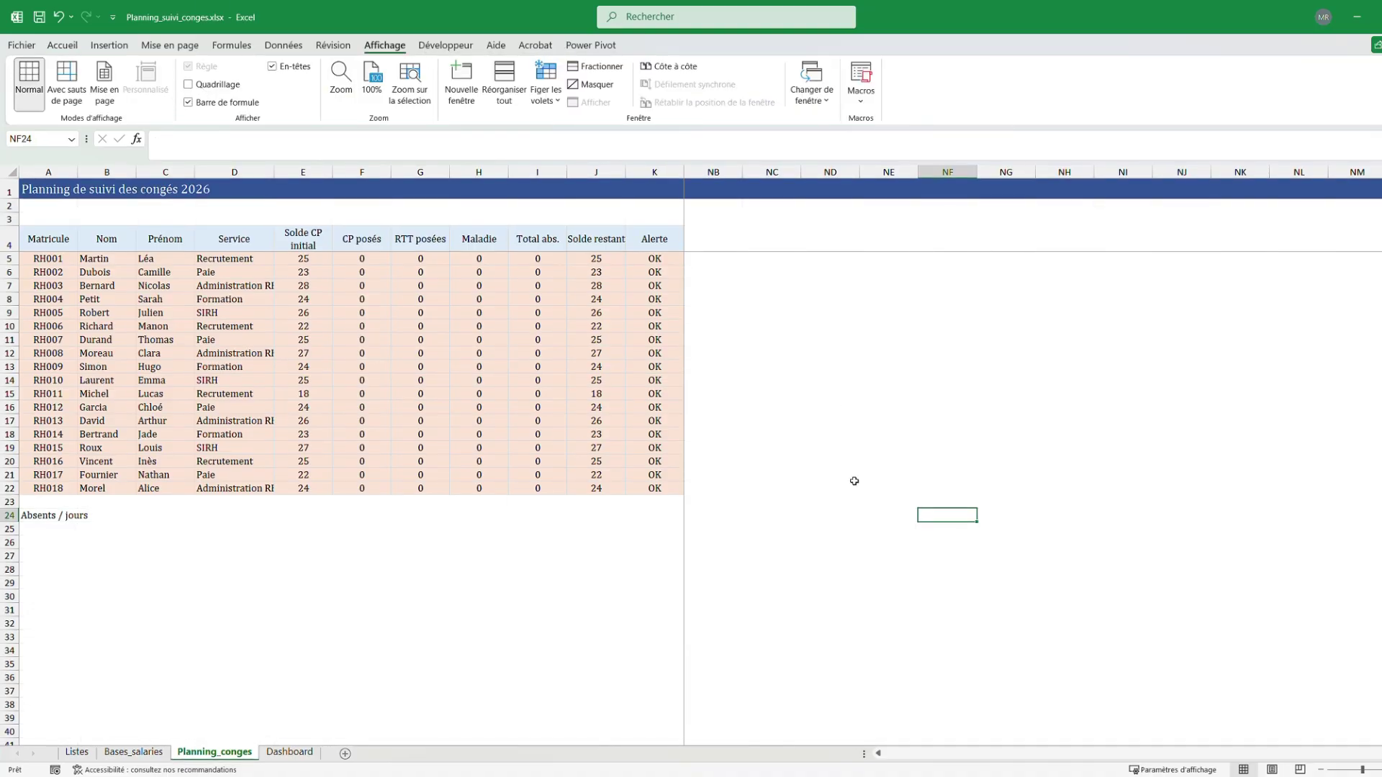
click(792, 501)
click(361, 299)
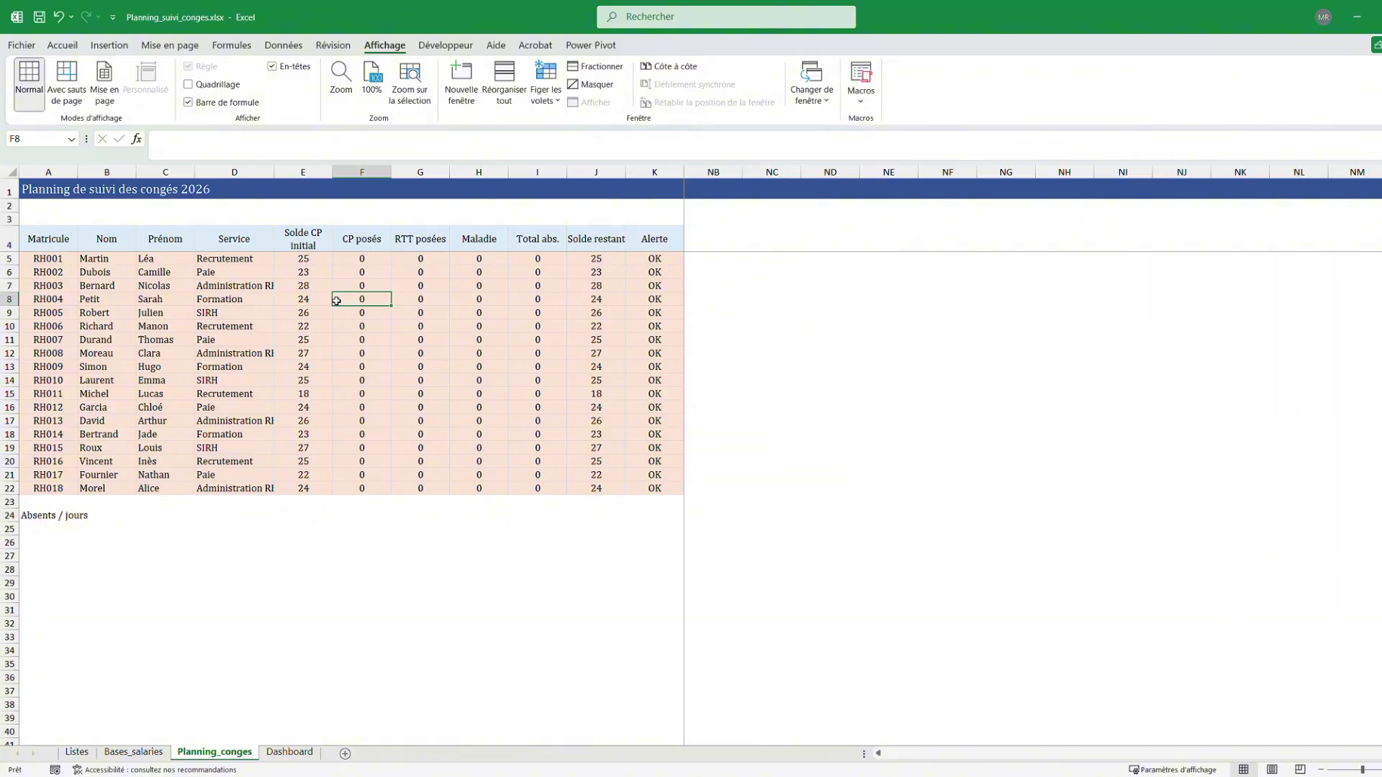
click(481, 283)
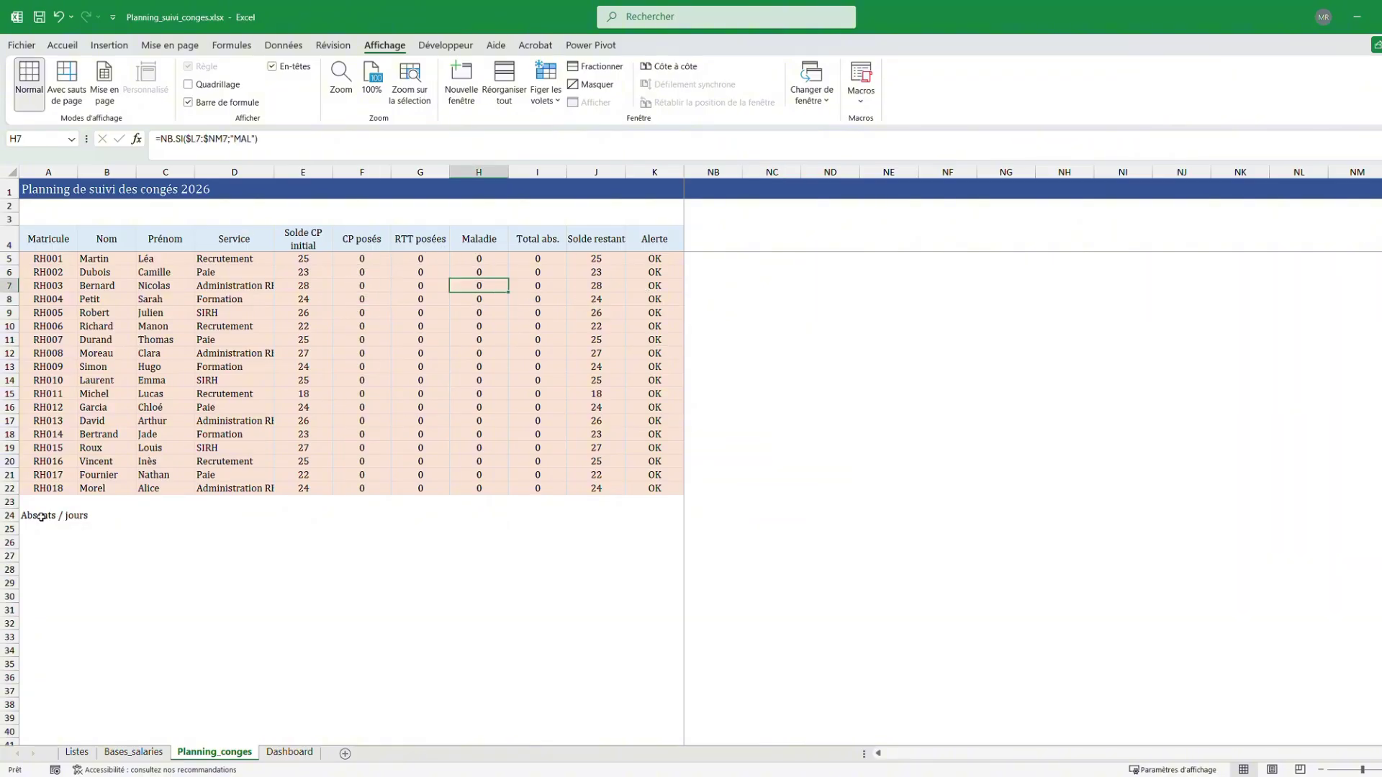
Apply all borders to the Absents / jours row, A24:K24
drag(42, 517, 647, 517)
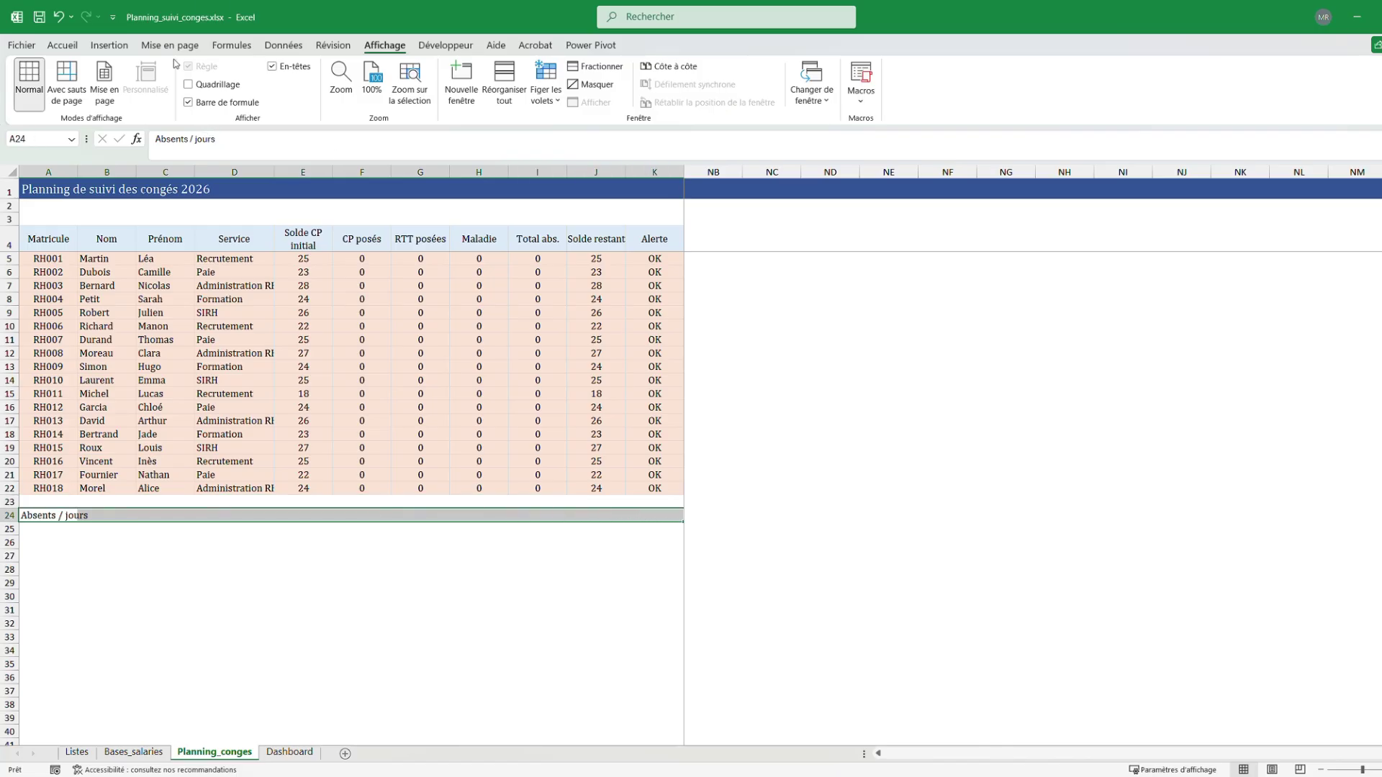
click(63, 45)
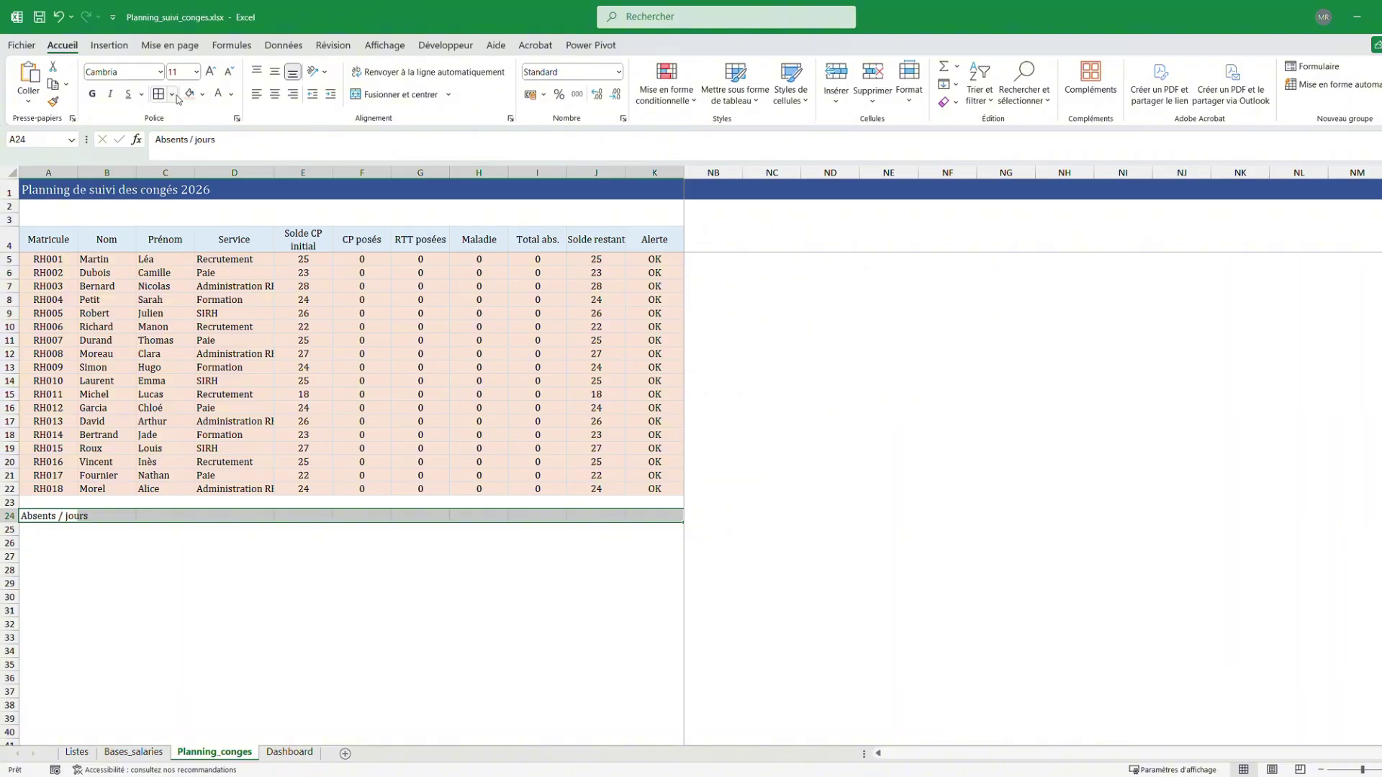
click(460, 647)
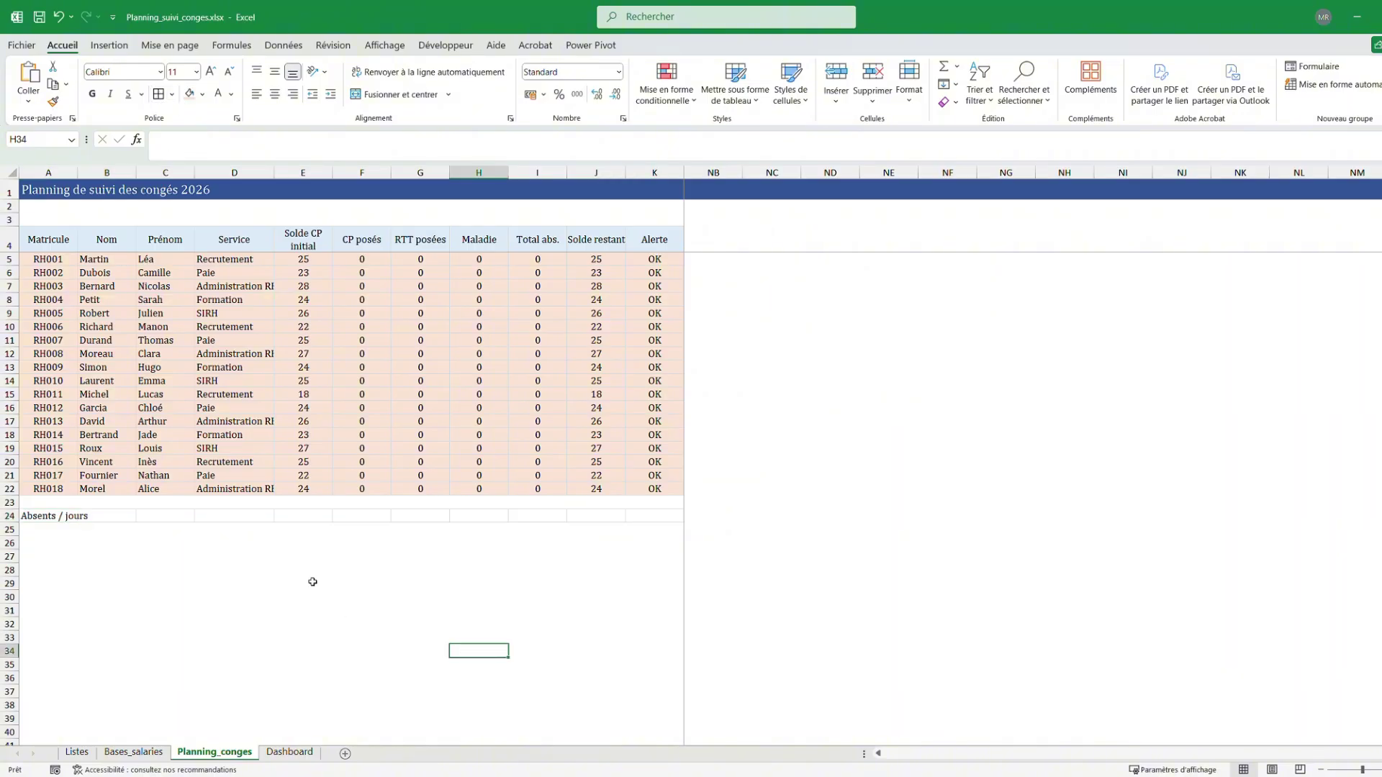
Fill the Absents / jours row, A24:K24, with the same light blue theme color as the table header
click(203, 95)
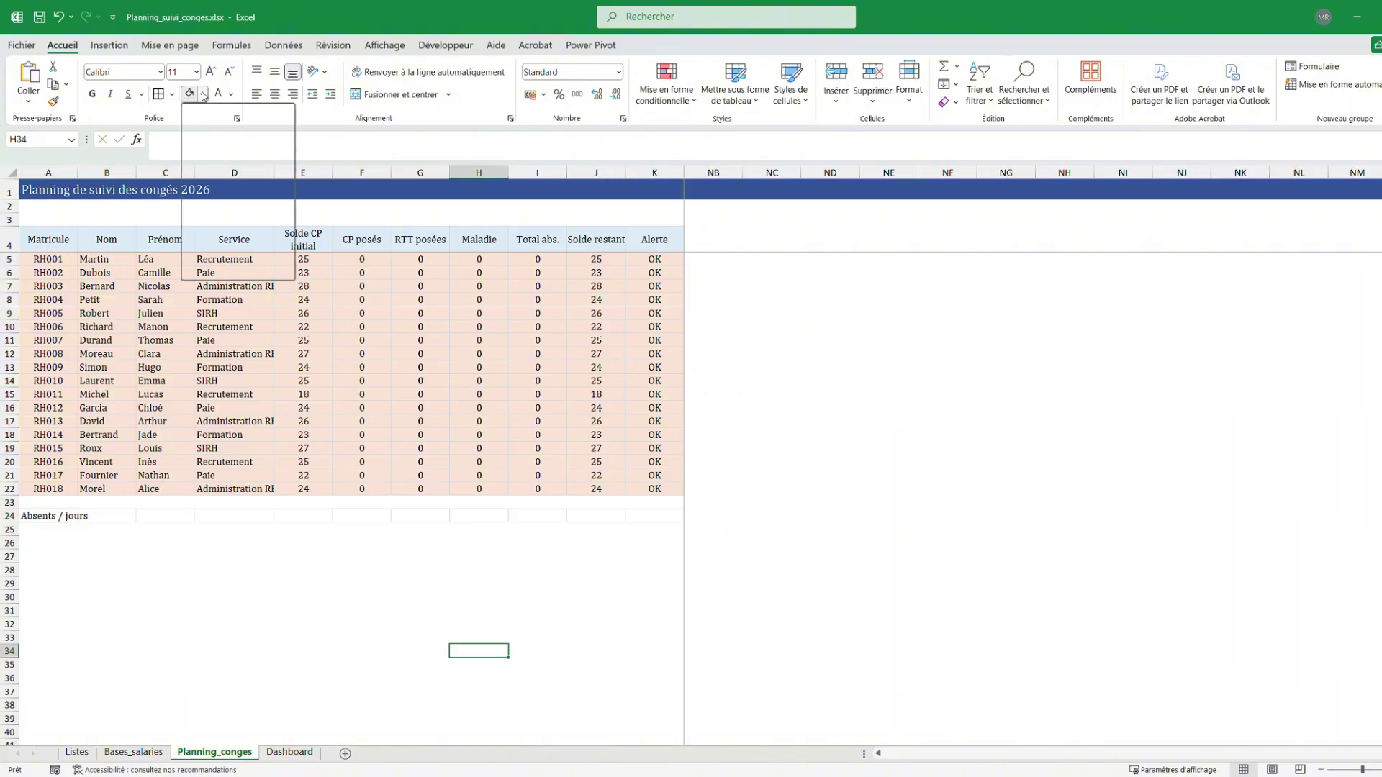
click(417, 646)
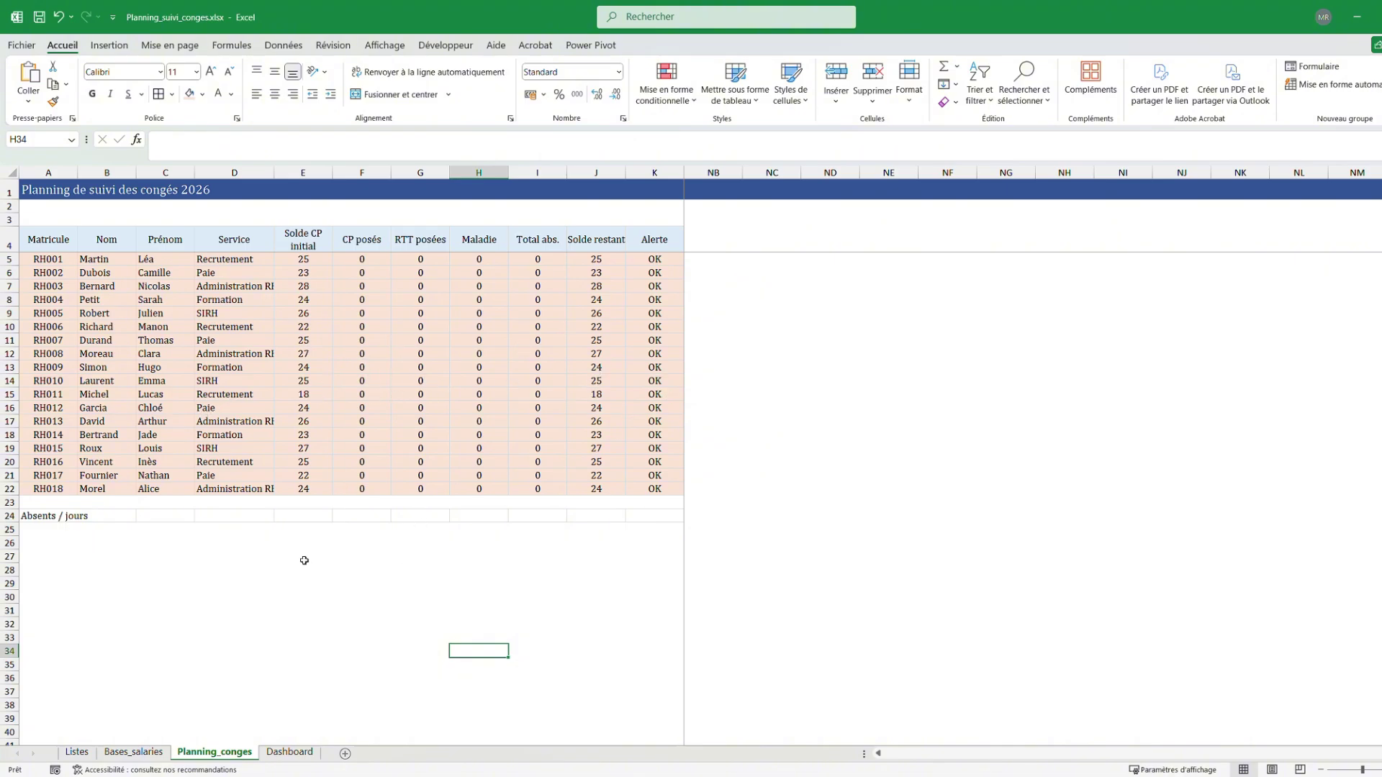
drag(65, 518, 656, 517)
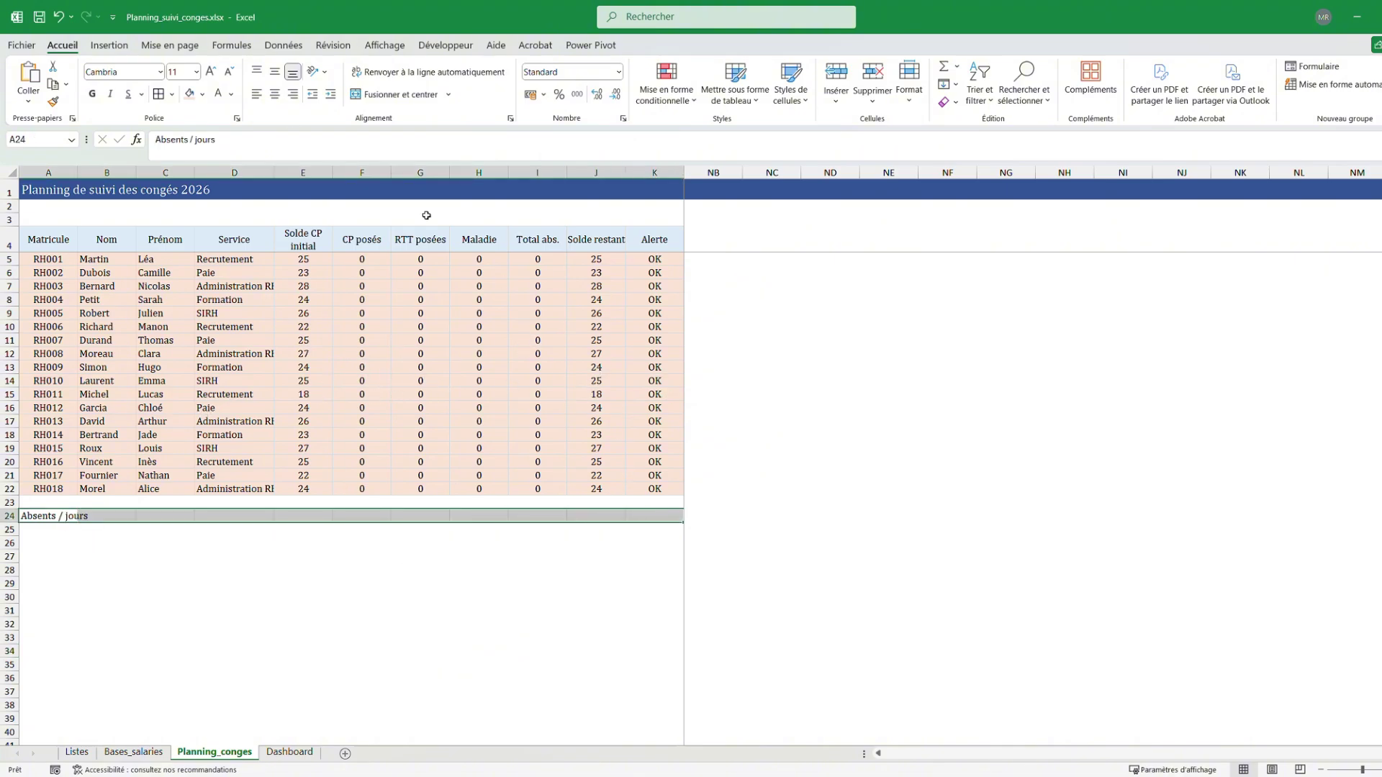
click(202, 94)
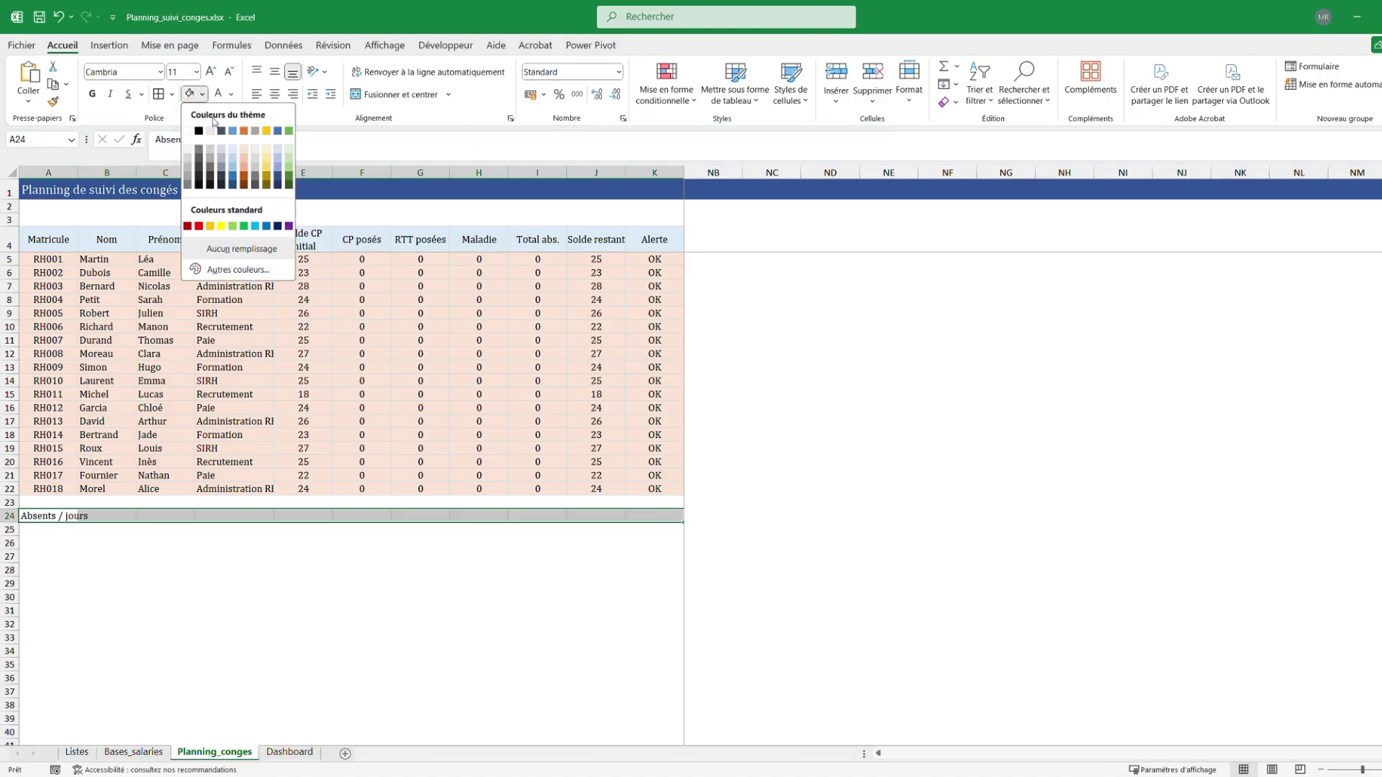
click(237, 151)
click(534, 624)
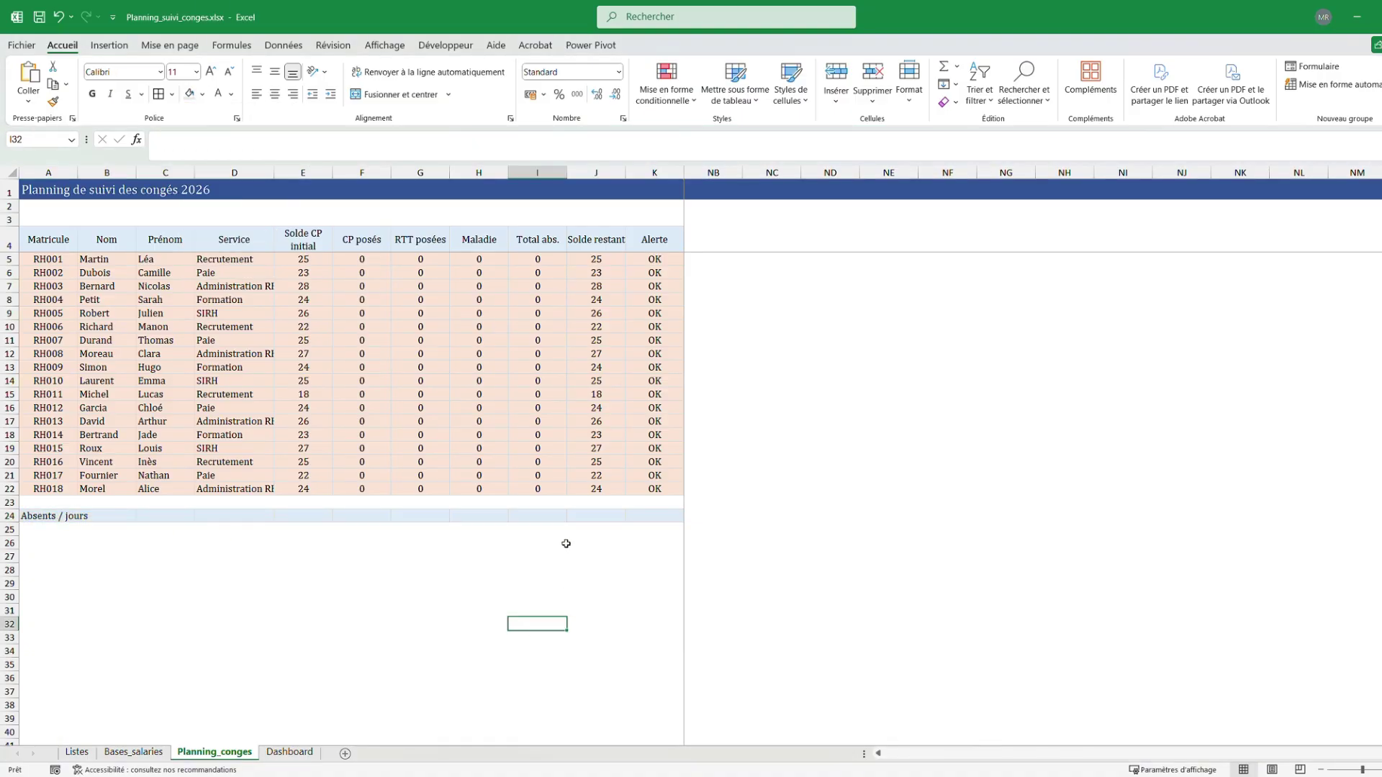
click(548, 593)
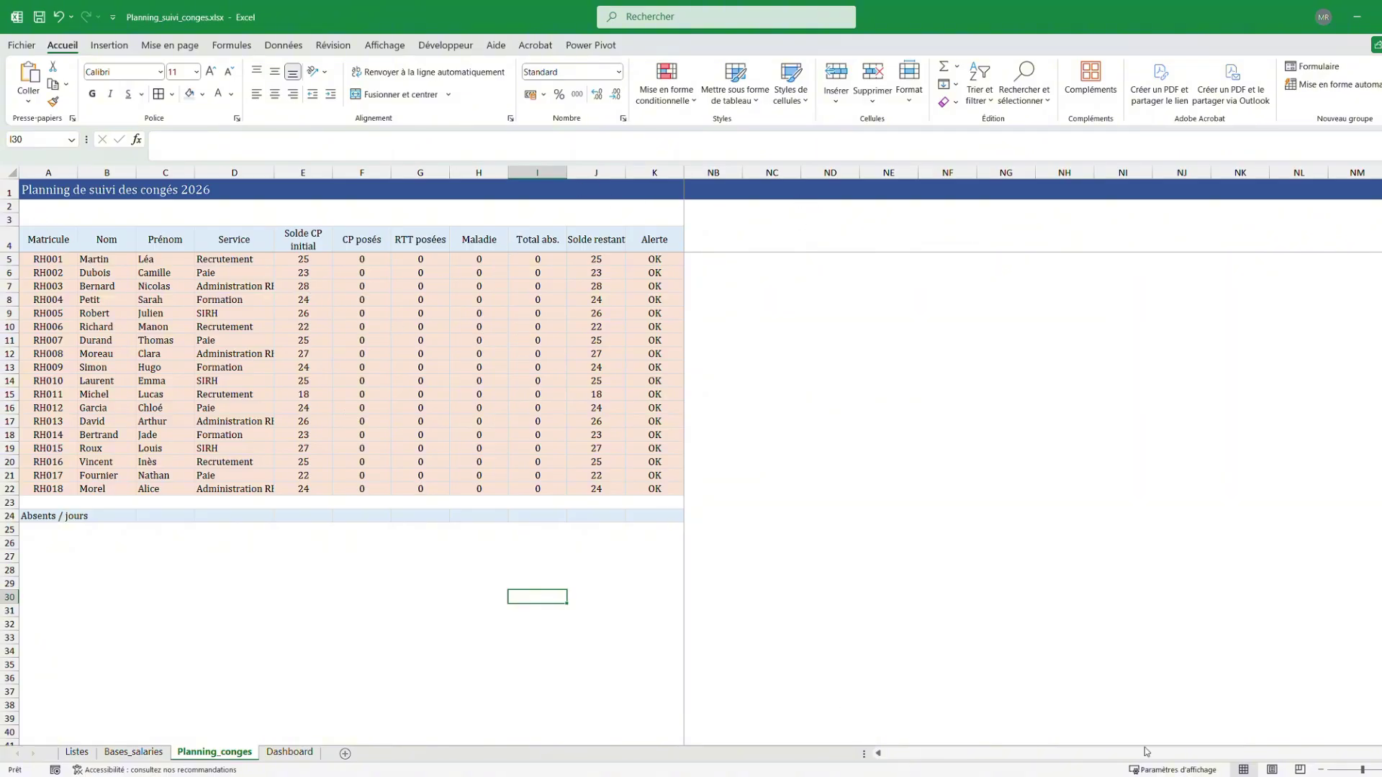
Enter =DATE(Listes!$D$2;1;1) in L1 of Planning_conges, taking the year from the Listes sheet as an absolute reference
scroll(958, 756, left, 15)
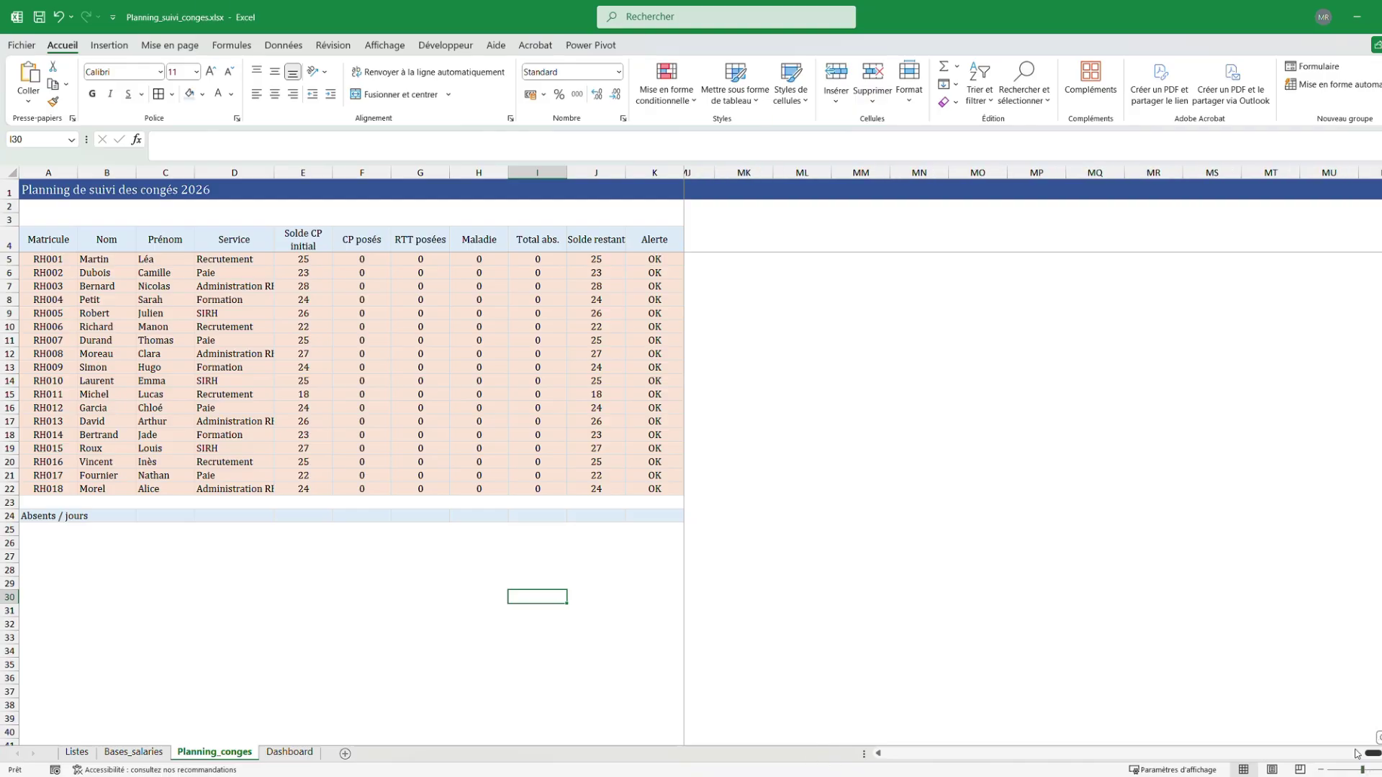
scroll(958, 755, left, 10)
click(722, 189)
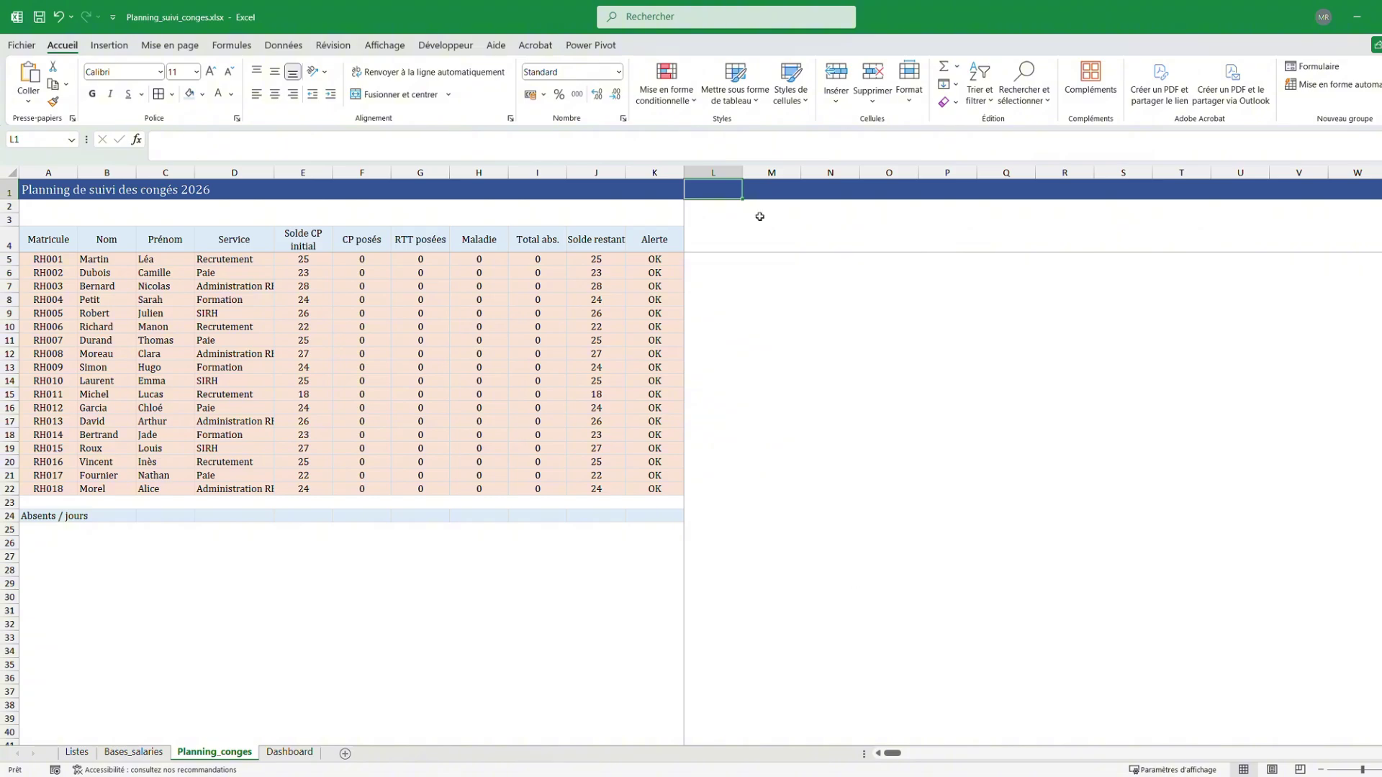
text(=date)
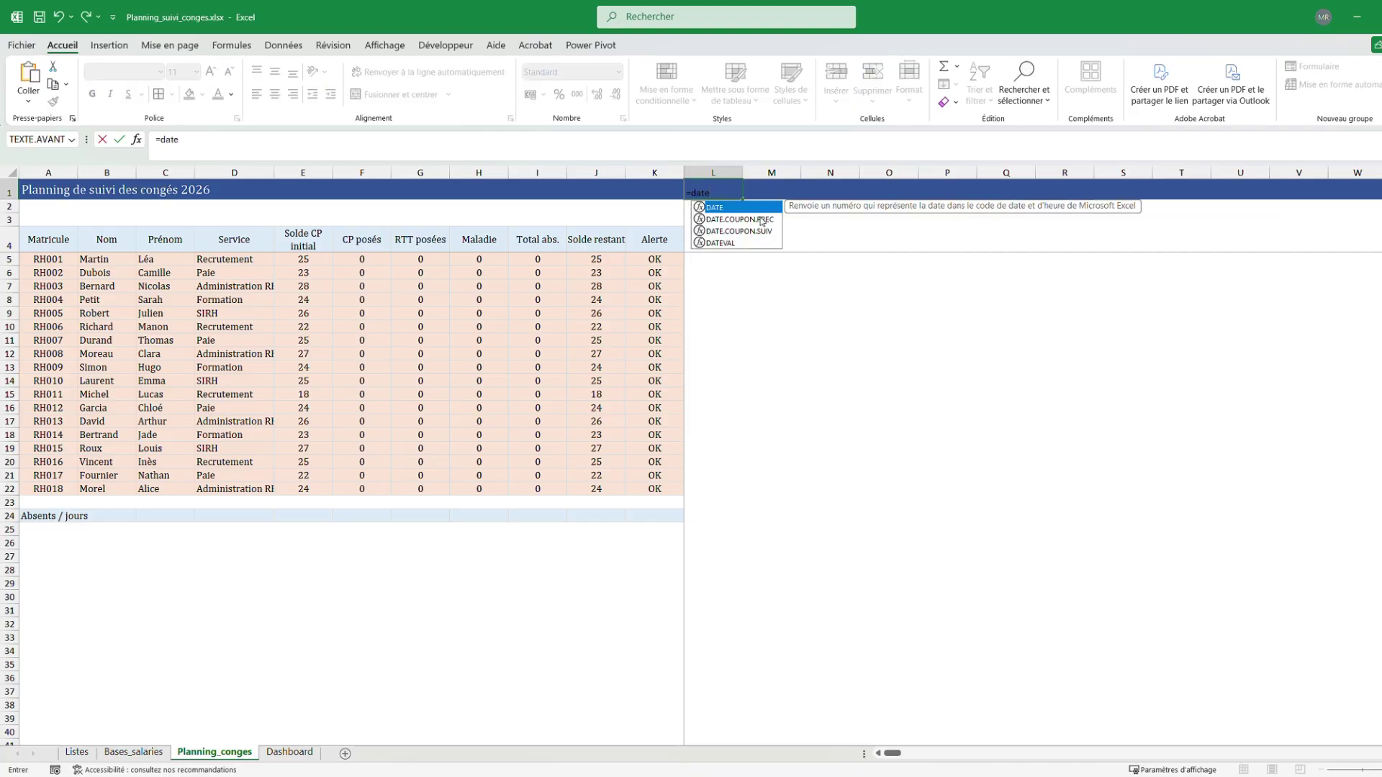
double_click(740, 208)
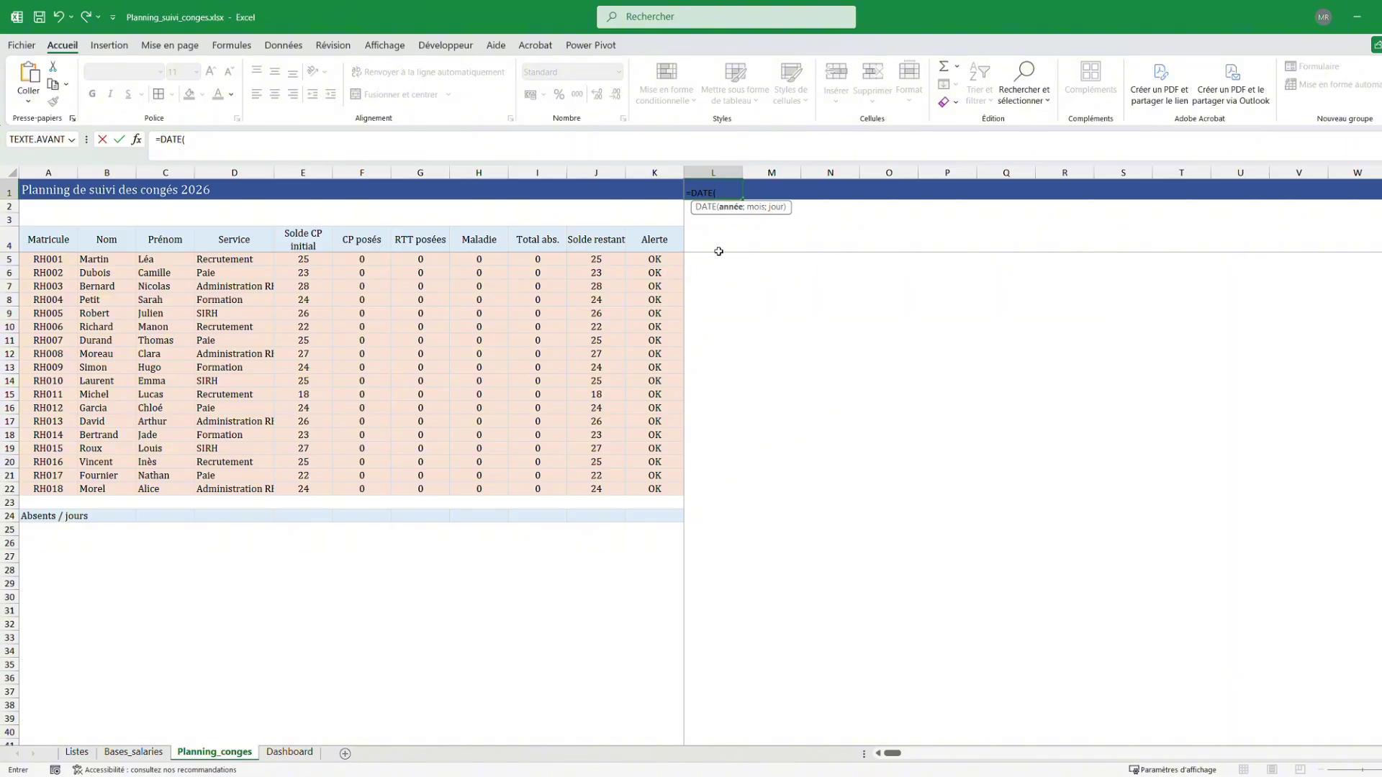
click(77, 752)
click(251, 205)
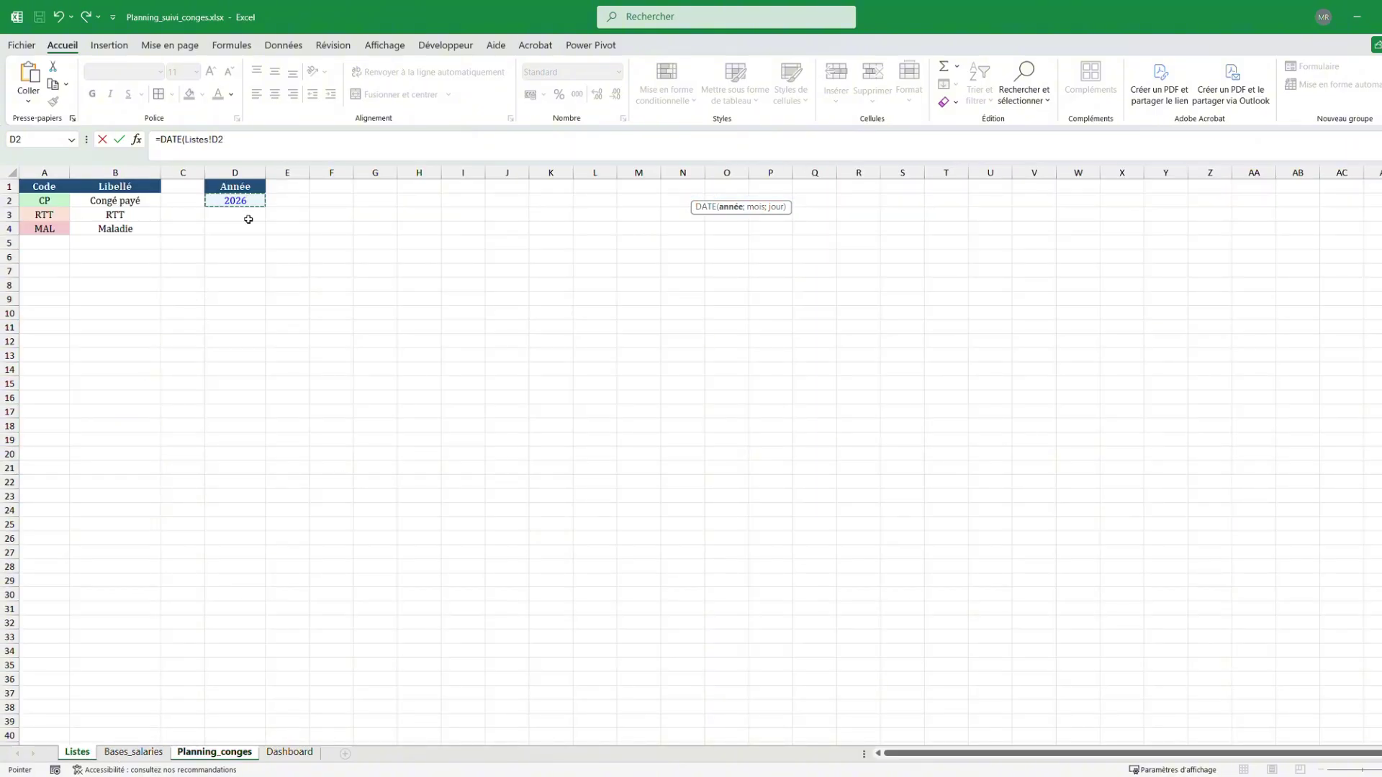
key(F4)
key(F4)
key(F4)
text(;1;)
key(Return)
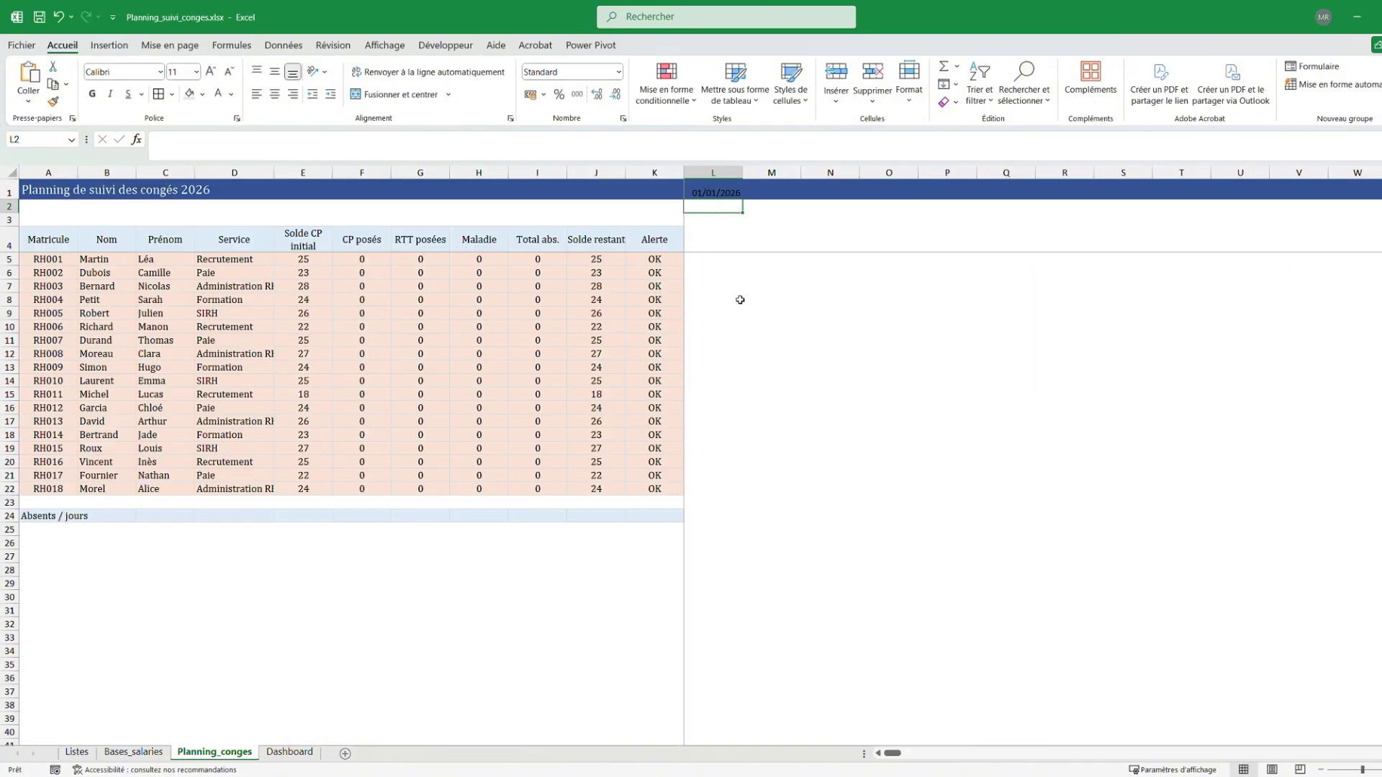
Wrap the date formula in L1 in TEXTE with the "mmmm" format to show the month name
click(719, 188)
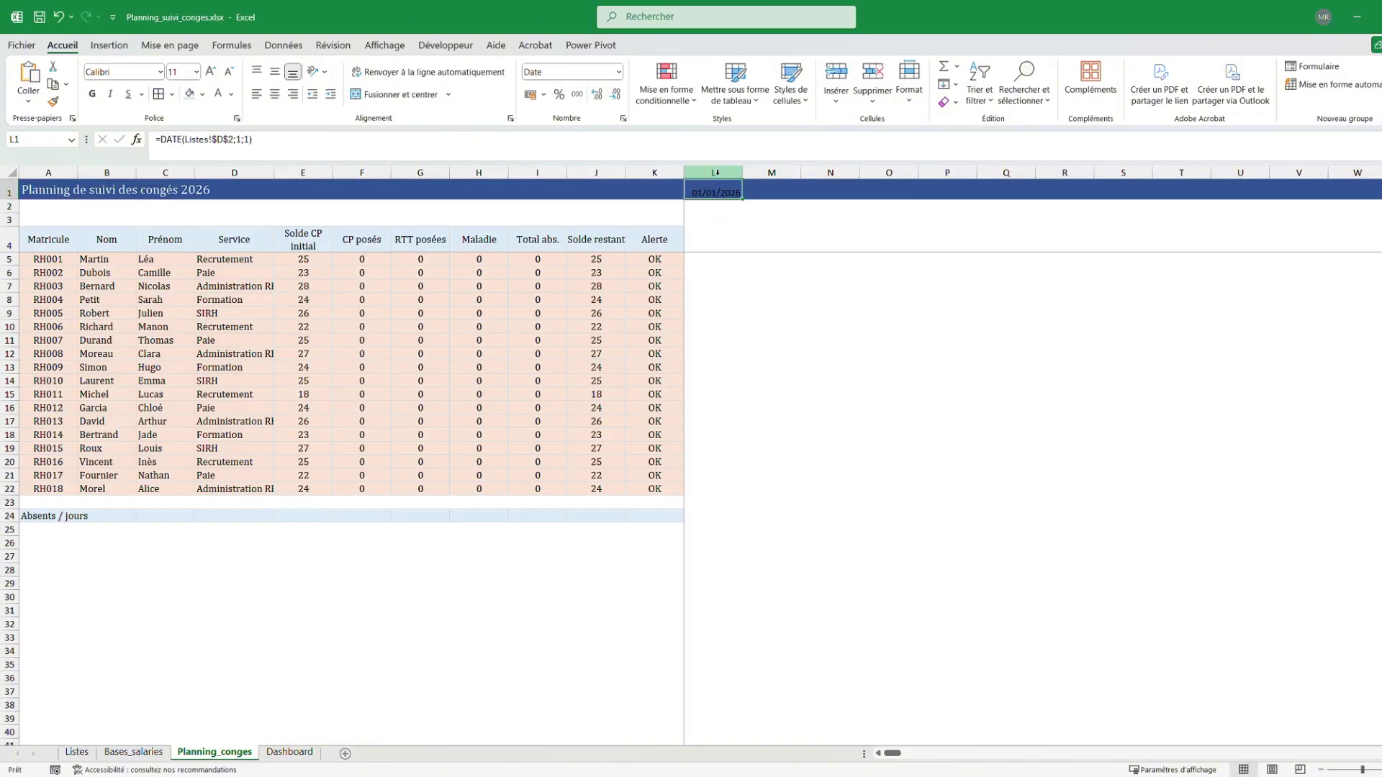
click(154, 140)
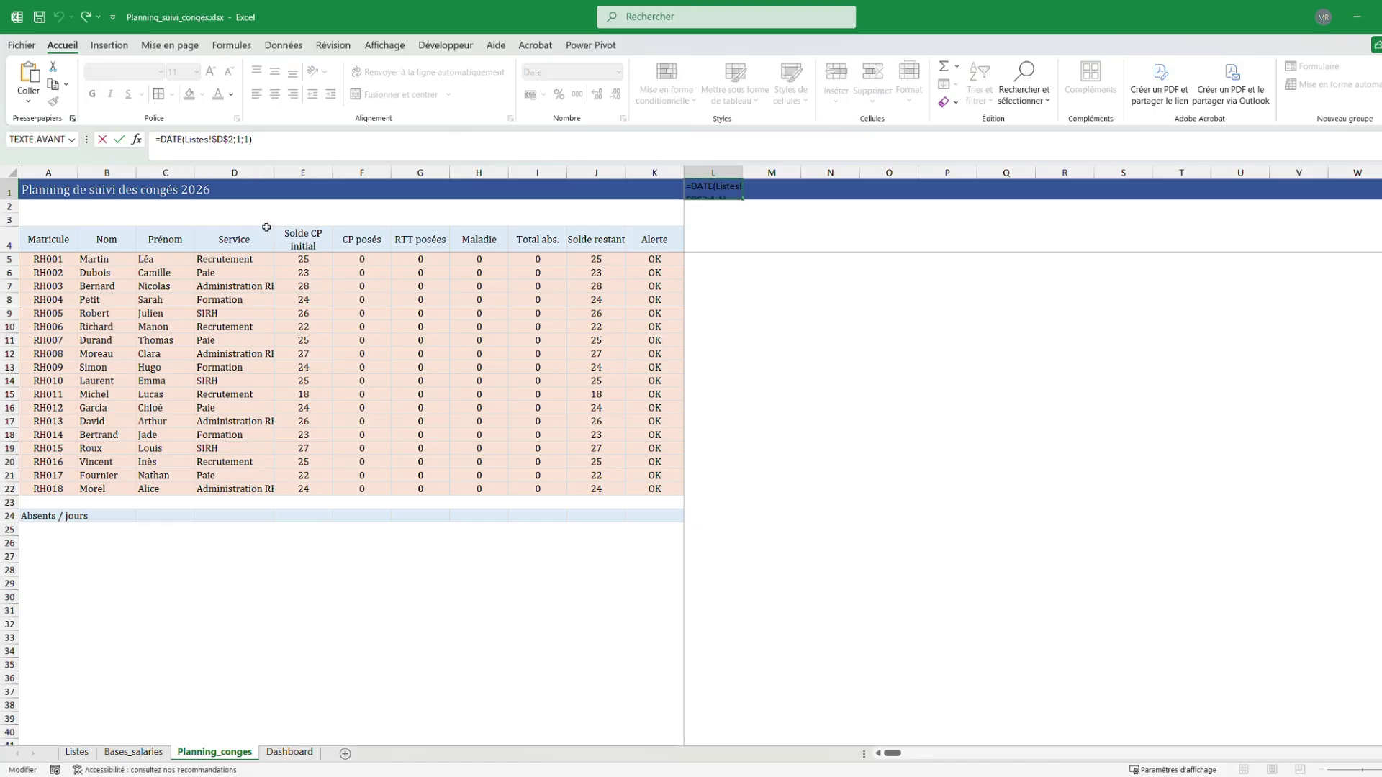
text(te)
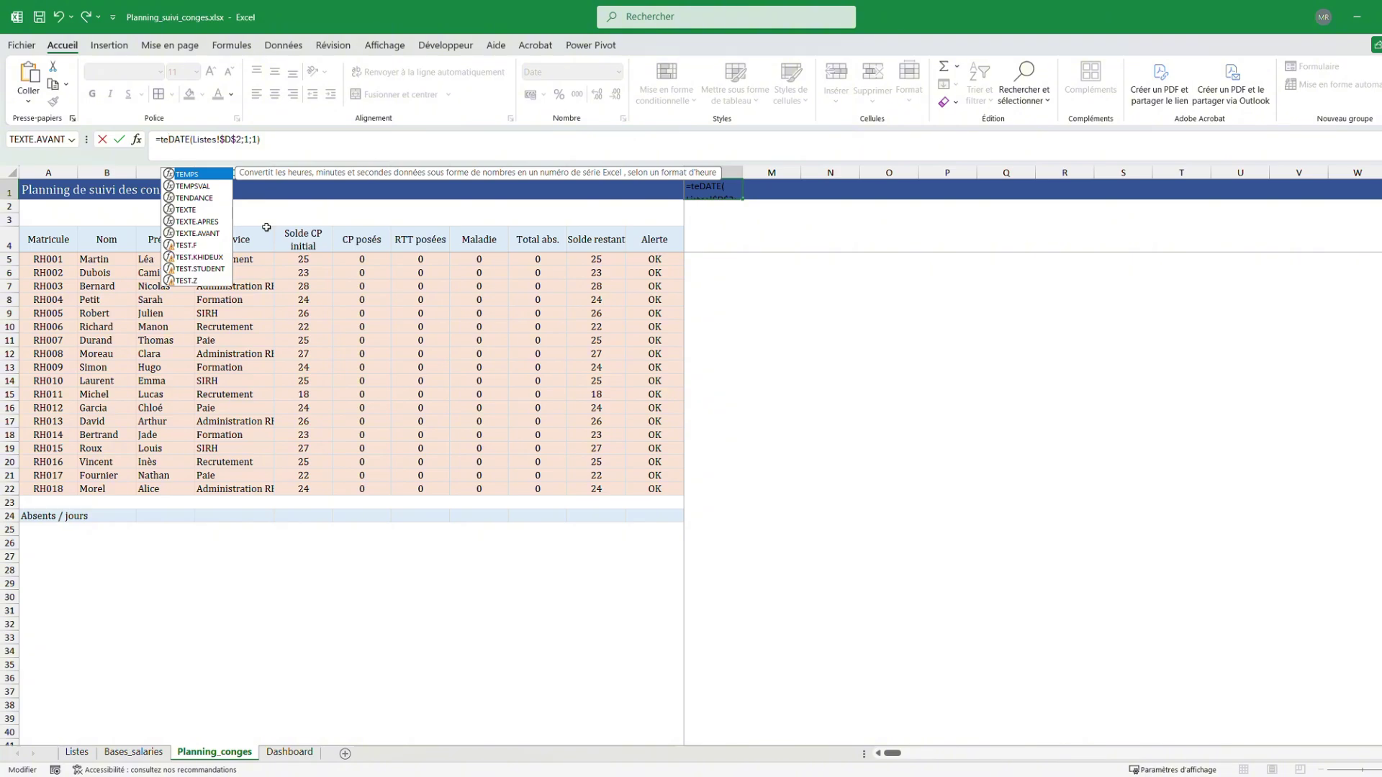
double_click(214, 212)
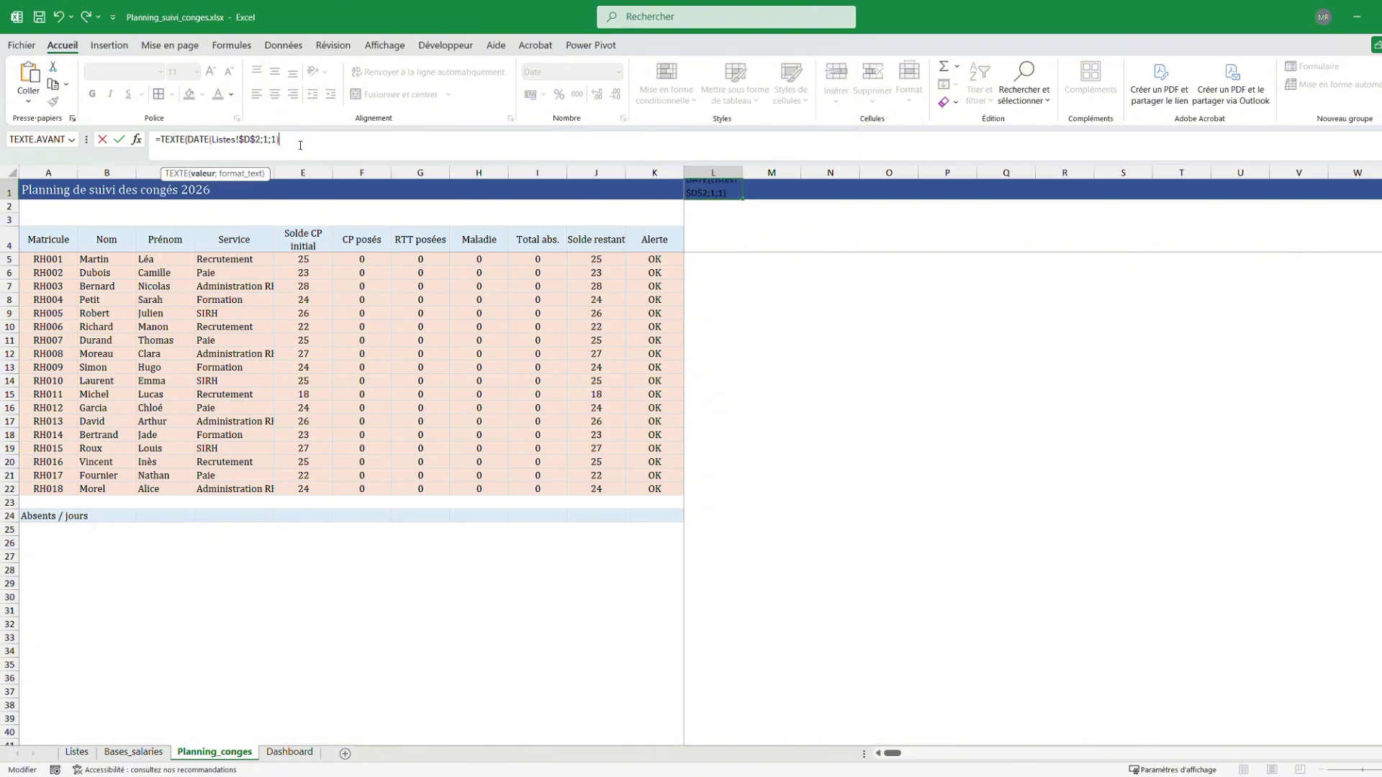
text(;"mmmm"))
key(Return)
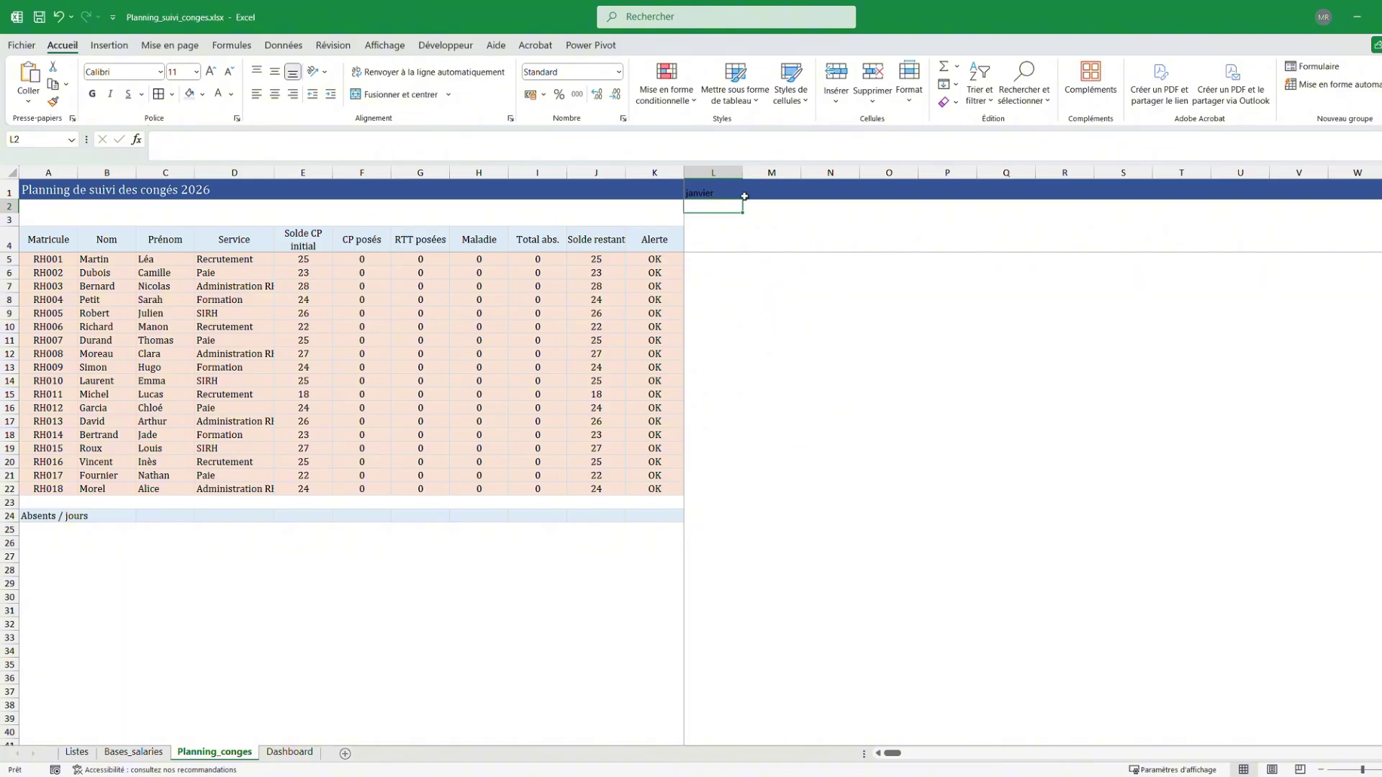
Wrap the month formula in L1 in NOMPROPRE to capitalize the month name
click(744, 196)
click(165, 135)
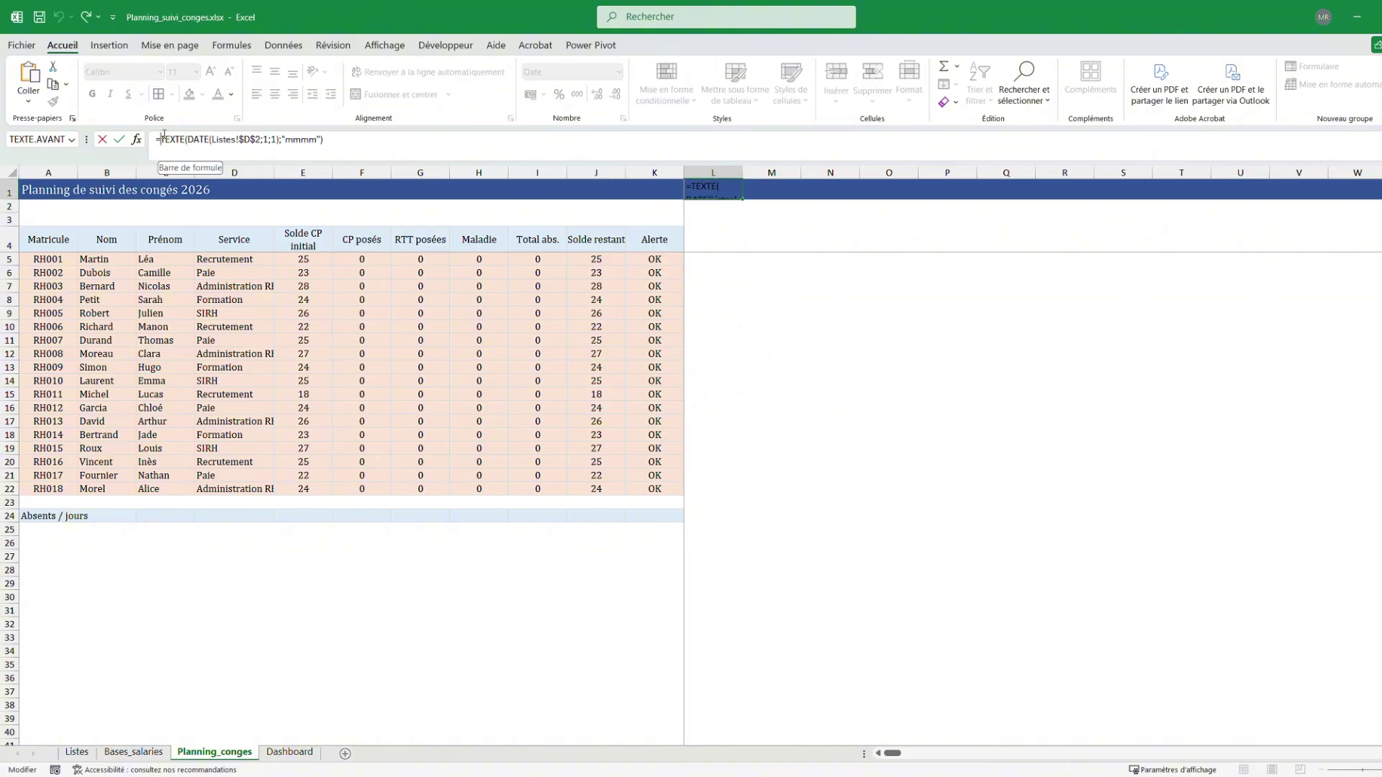
text(nompre)
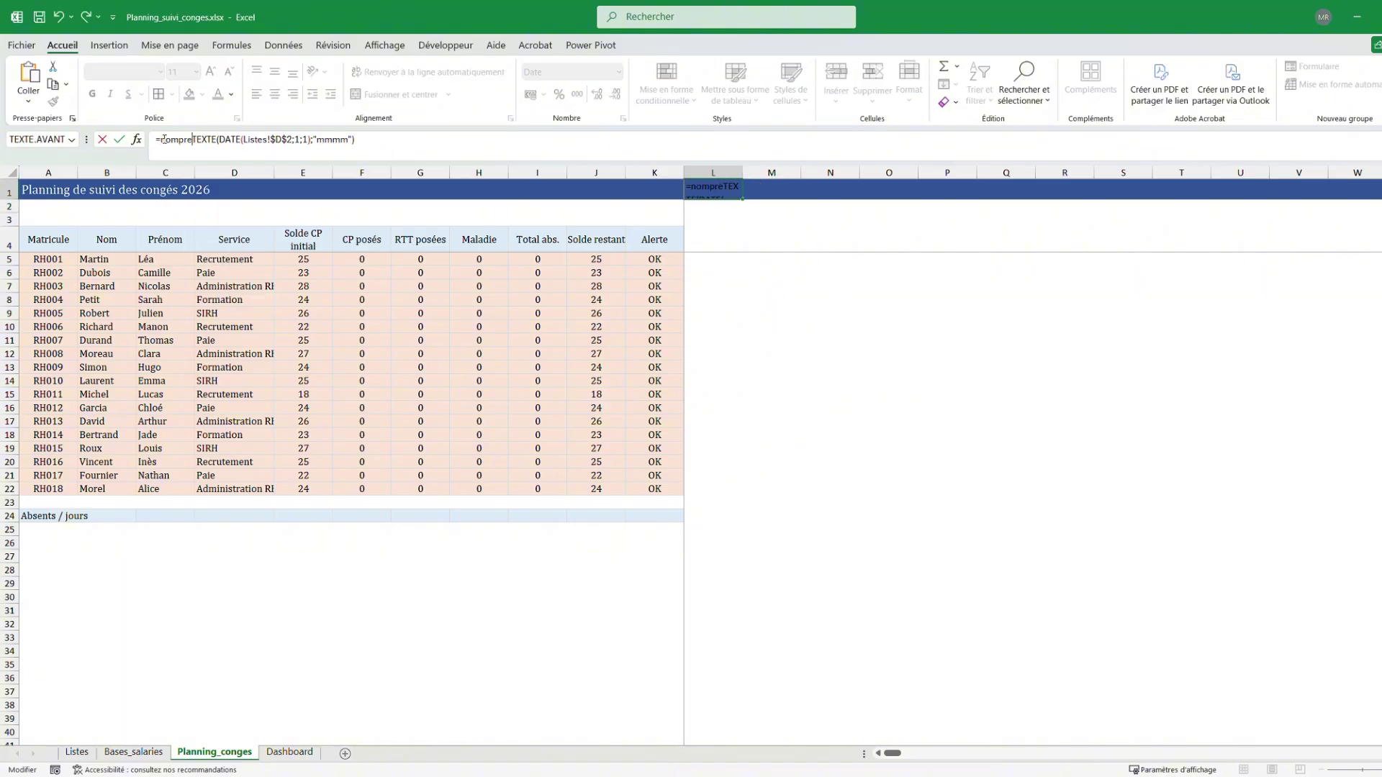
key(BackSpace)
key(BackSpace)
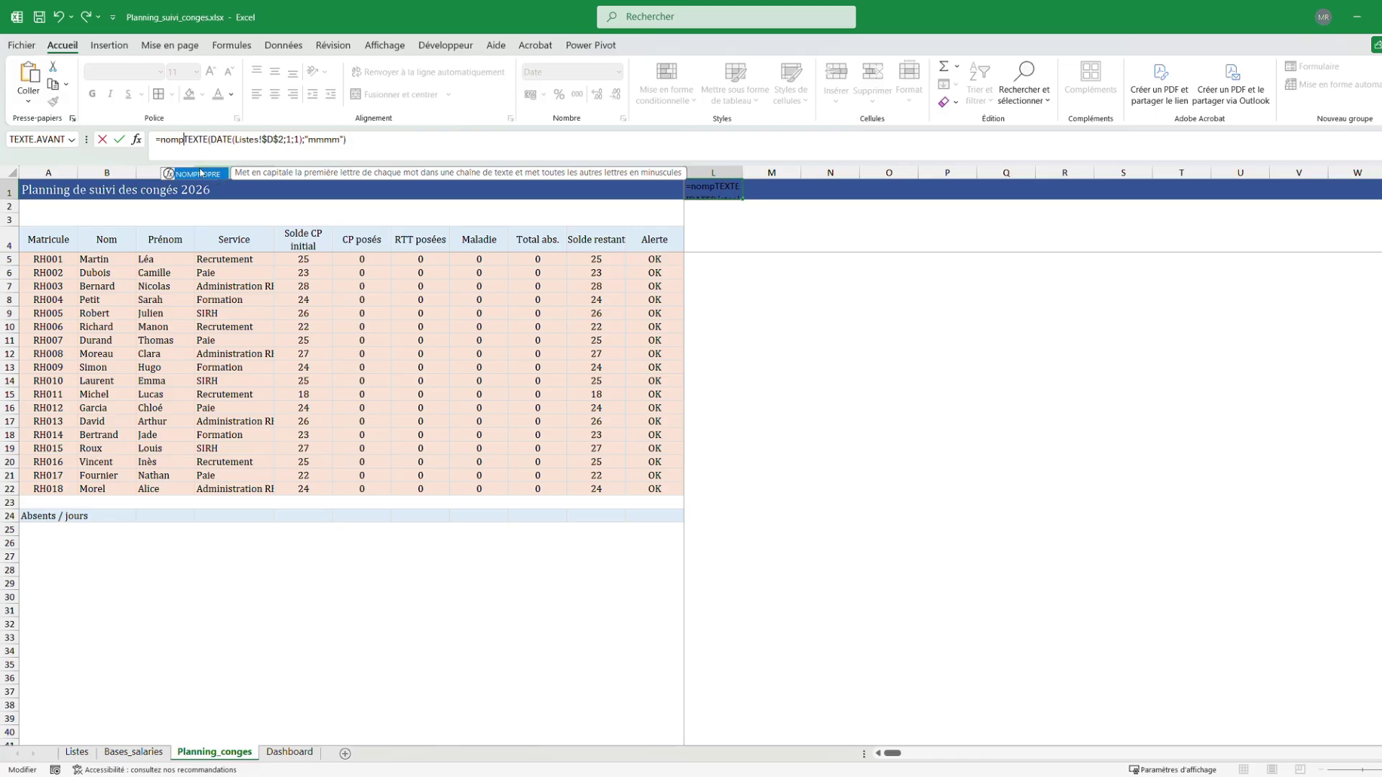
double_click(202, 174)
click(394, 142)
text())
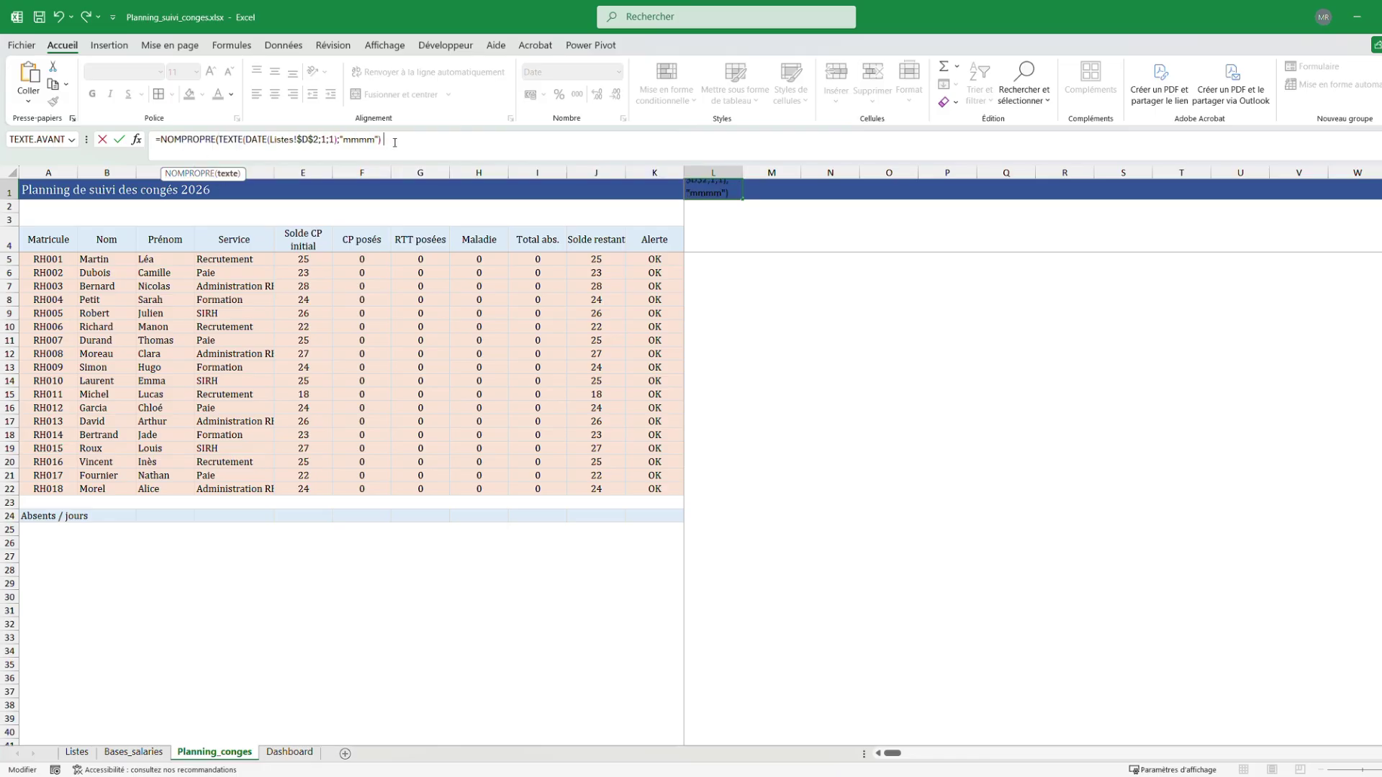
key(Return)
click(732, 196)
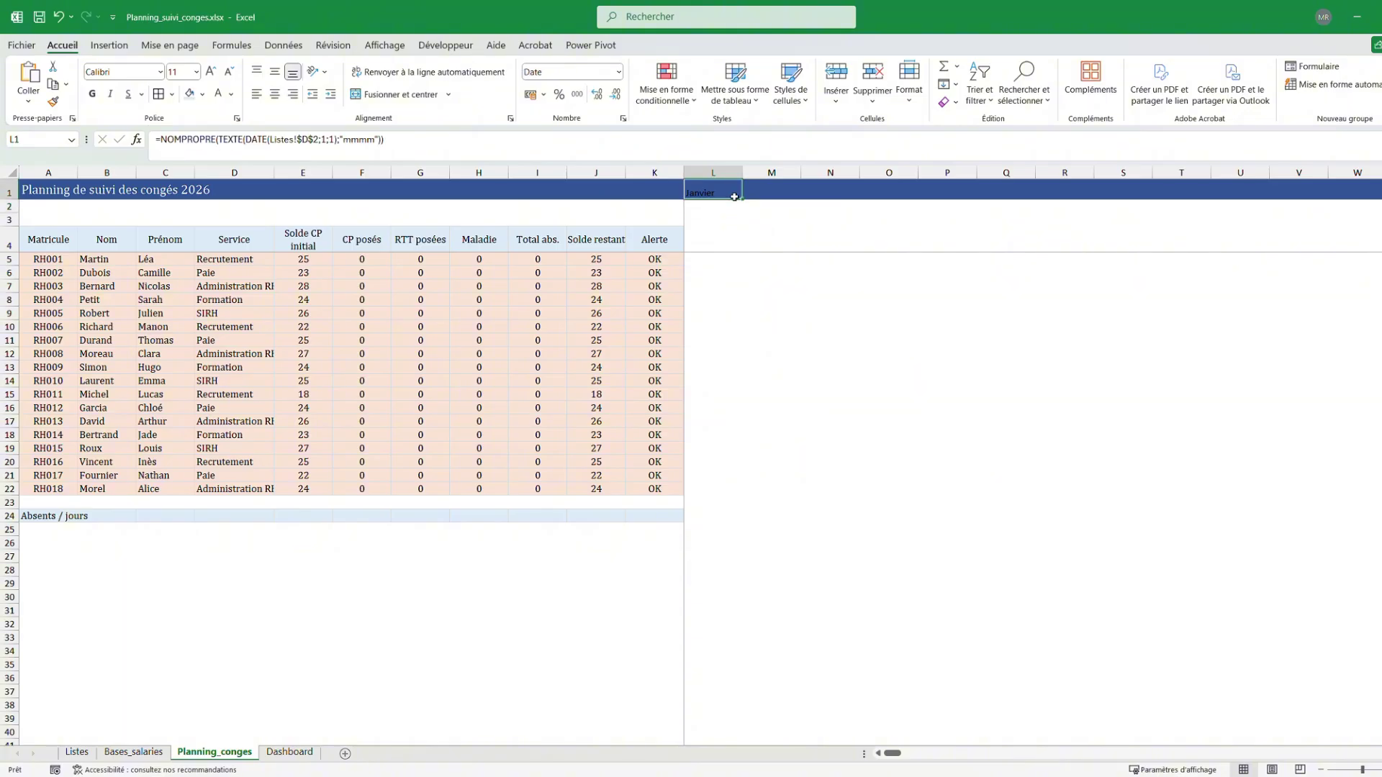
Format the month label in L1 with a white font color, Cambria font and size 12
click(776, 192)
click(730, 194)
click(218, 94)
click(218, 72)
click(128, 69)
click(128, 67)
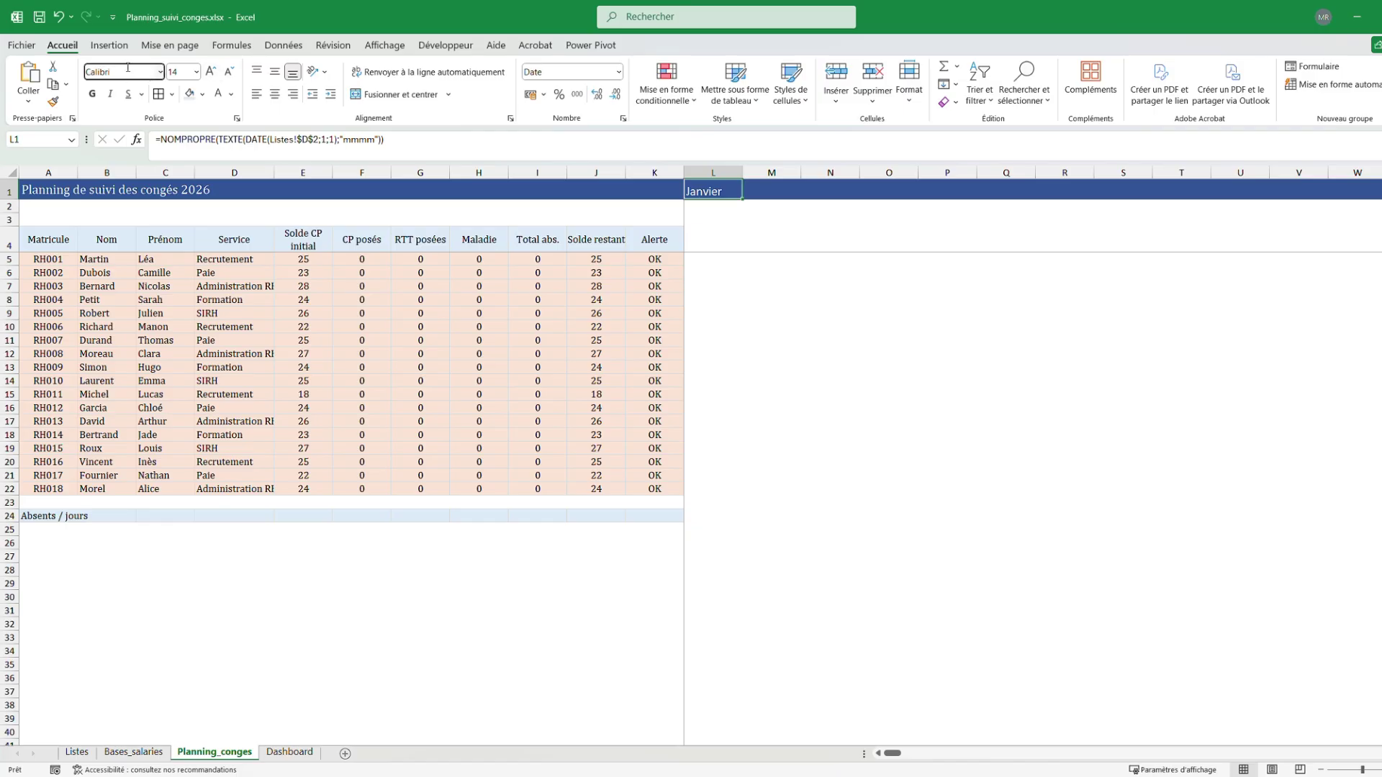
text(Cambria)
key(Return)
click(831, 323)
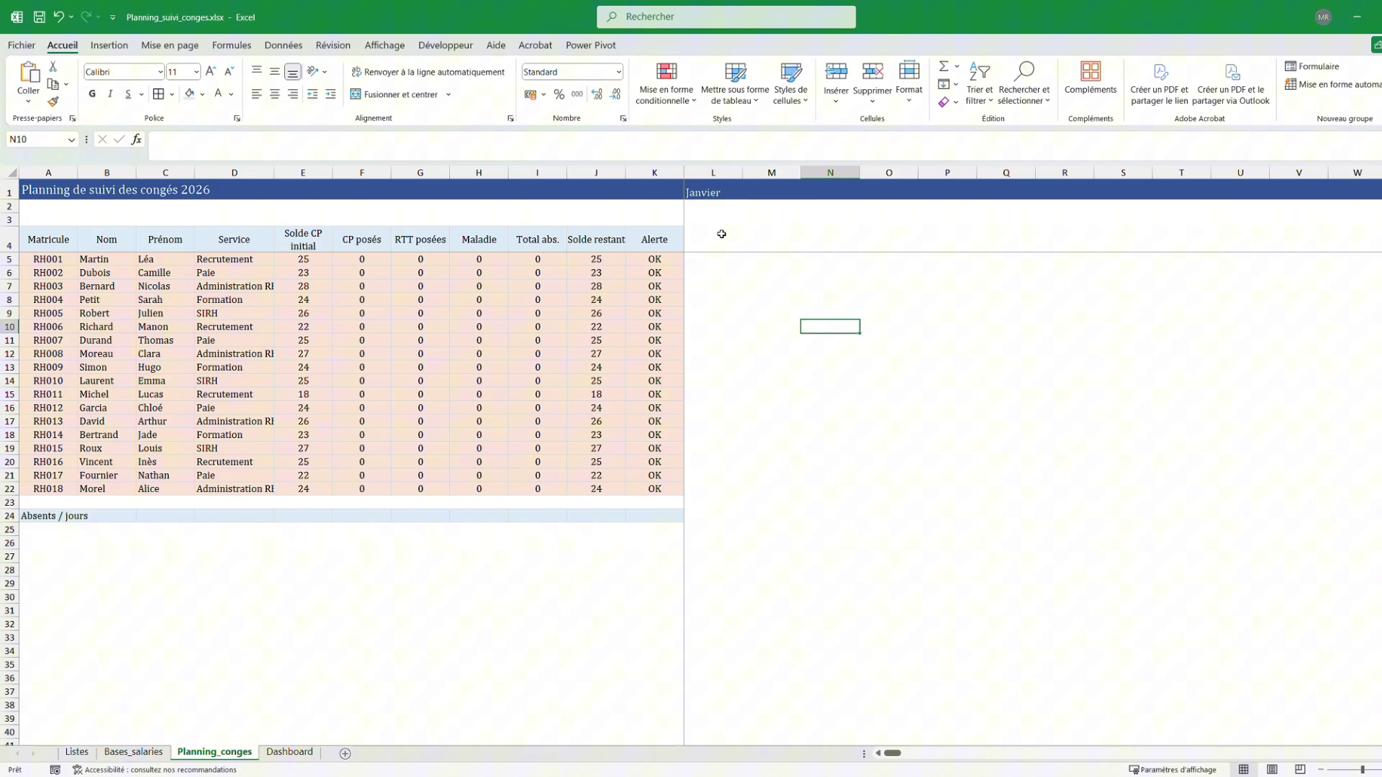
Center the month label in L1 horizontally and vertically
click(702, 192)
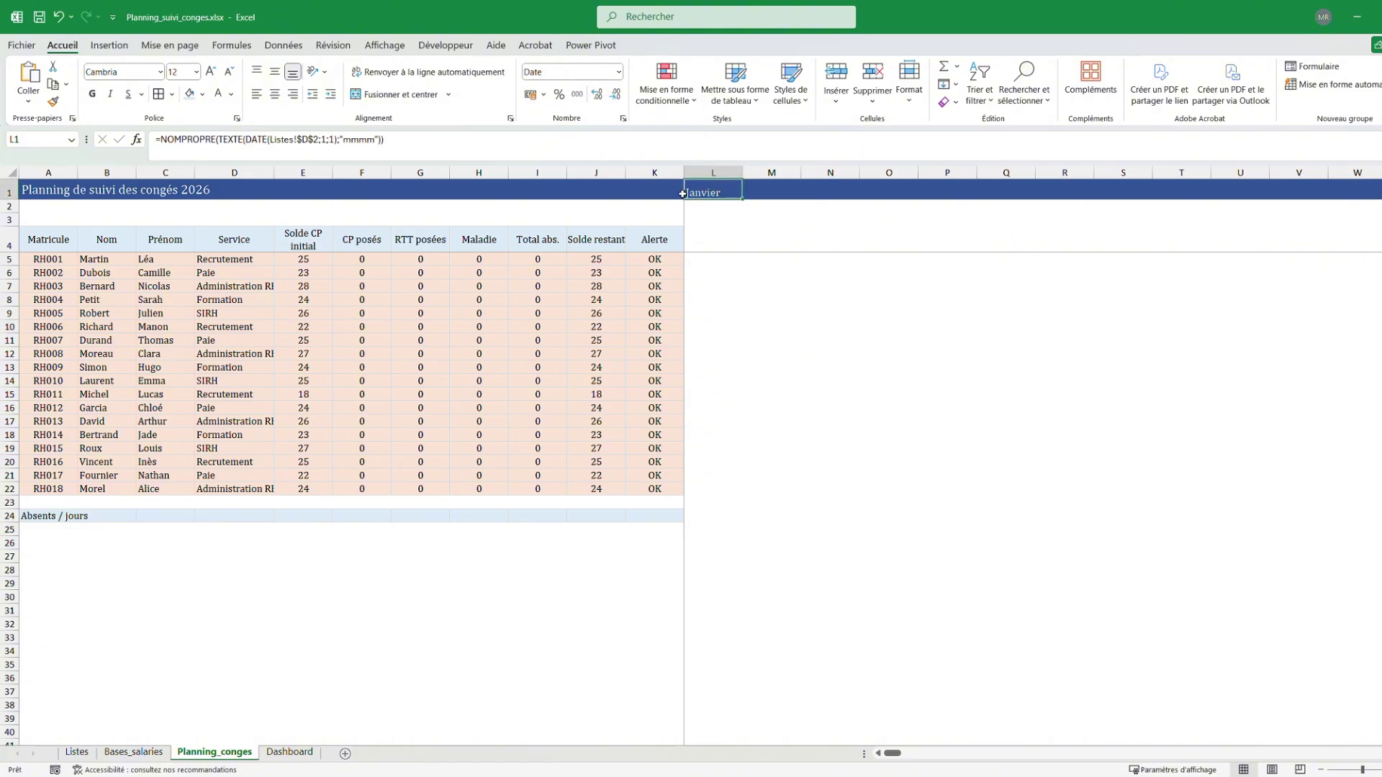
click(274, 94)
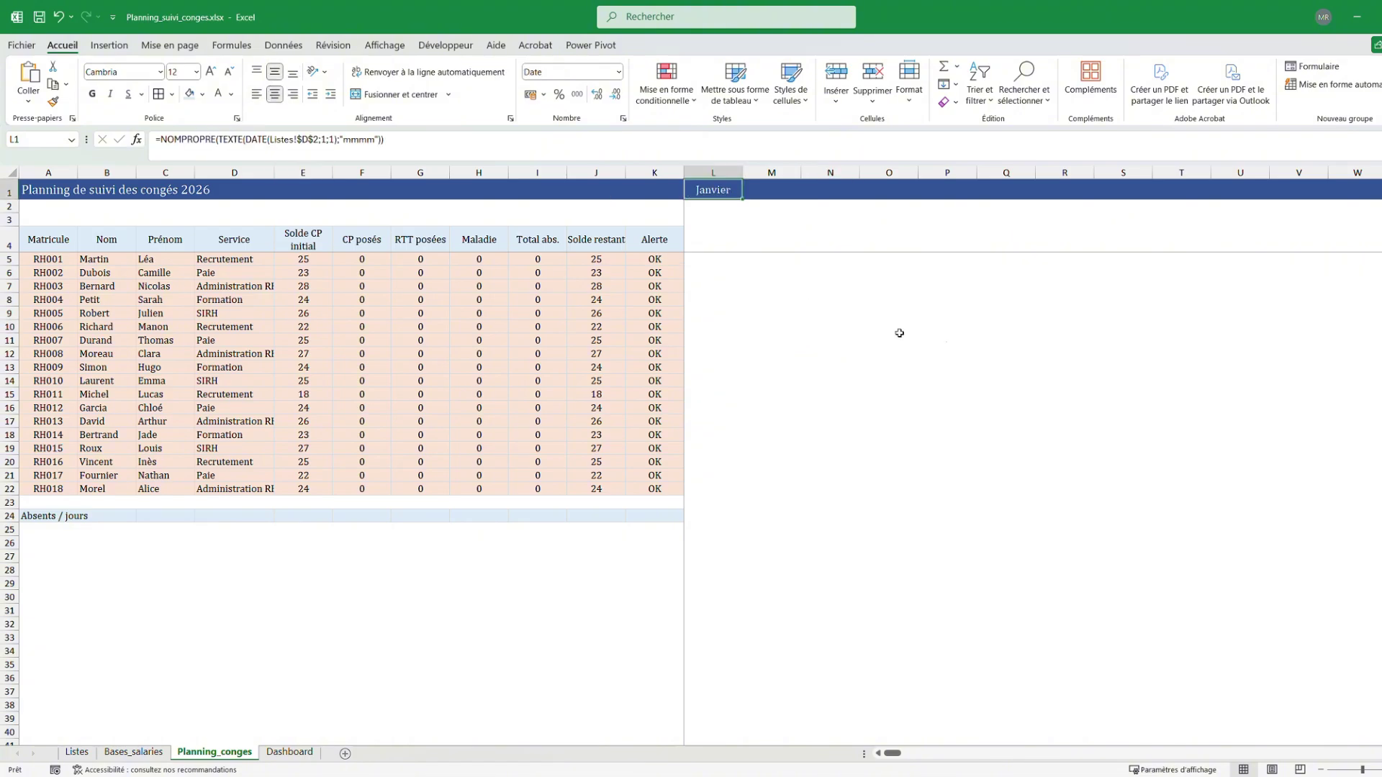
click(928, 338)
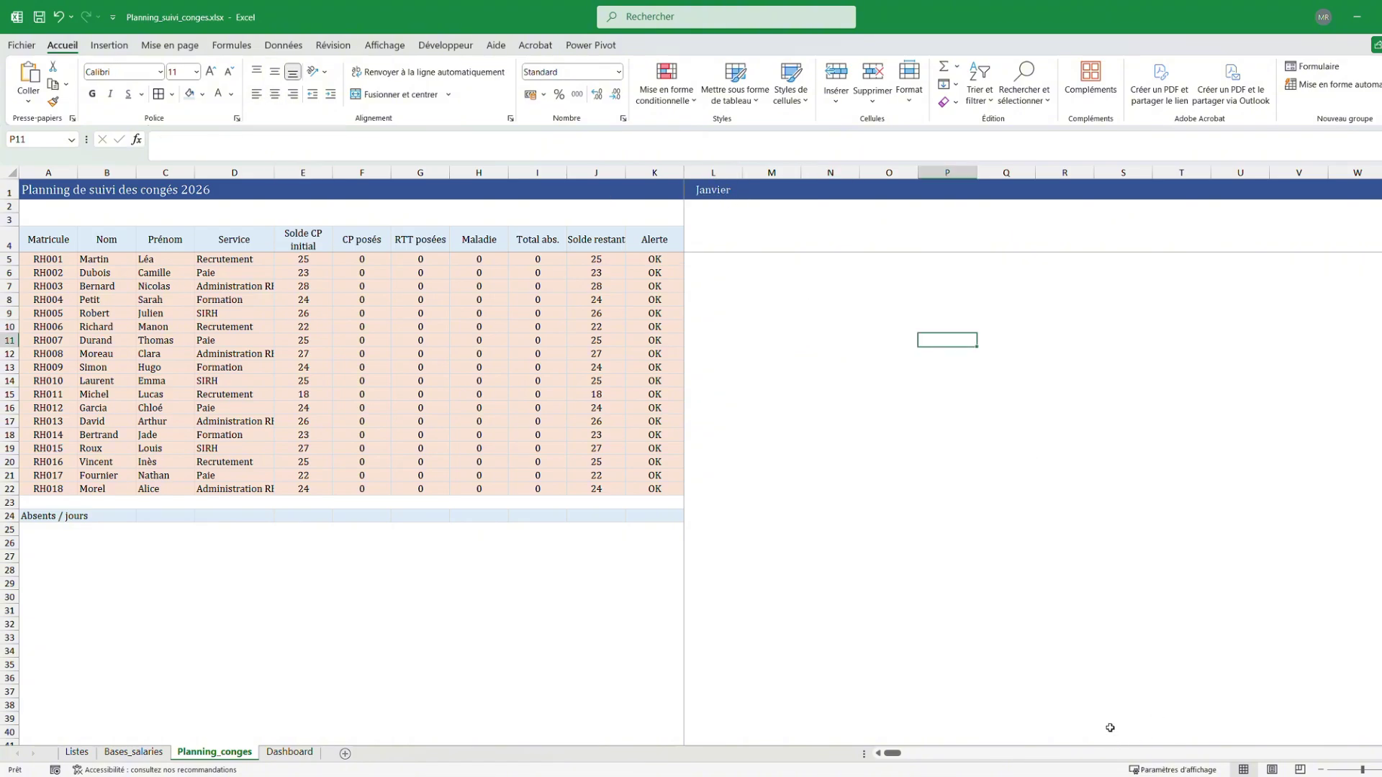
Zoom out on the planning sheet and examine the month and day arguments of the formula in L1
click(1323, 770)
click(1323, 770)
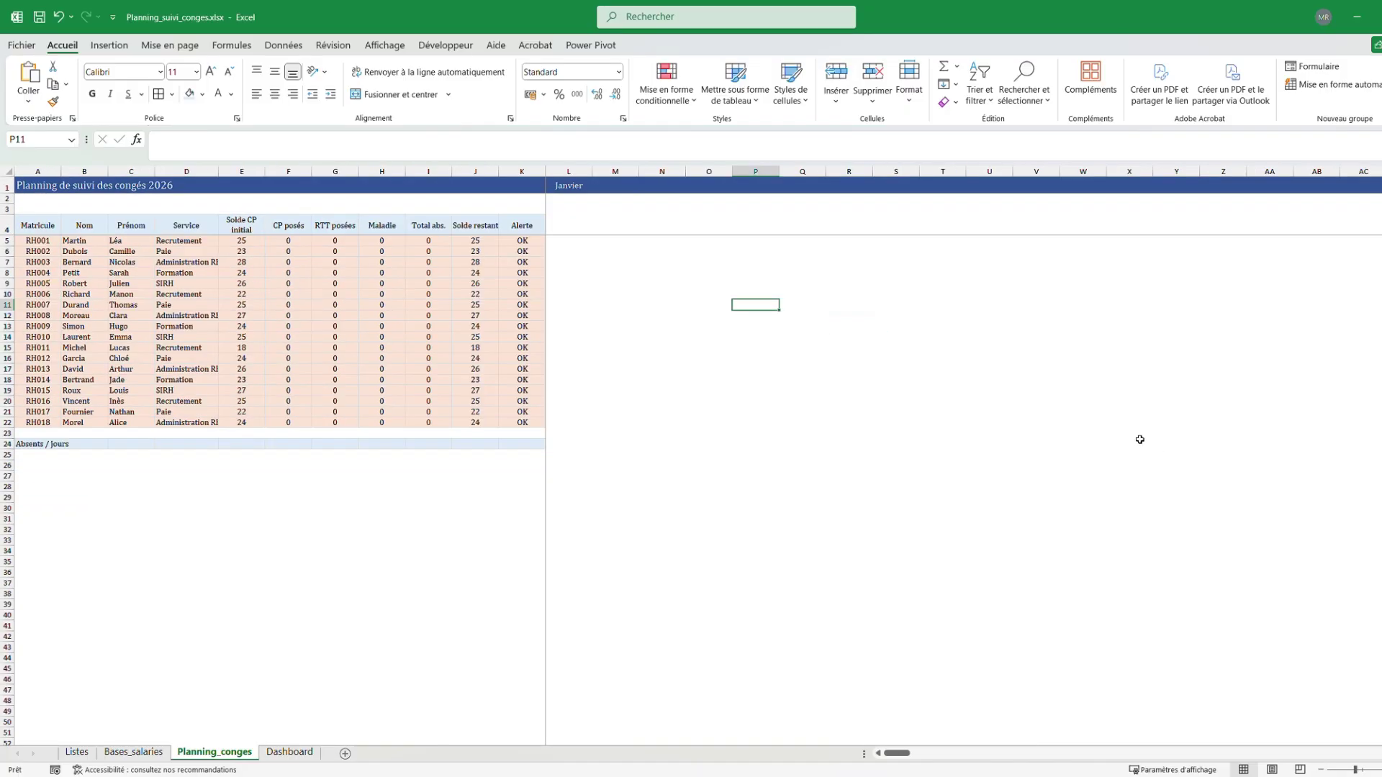
click(1323, 770)
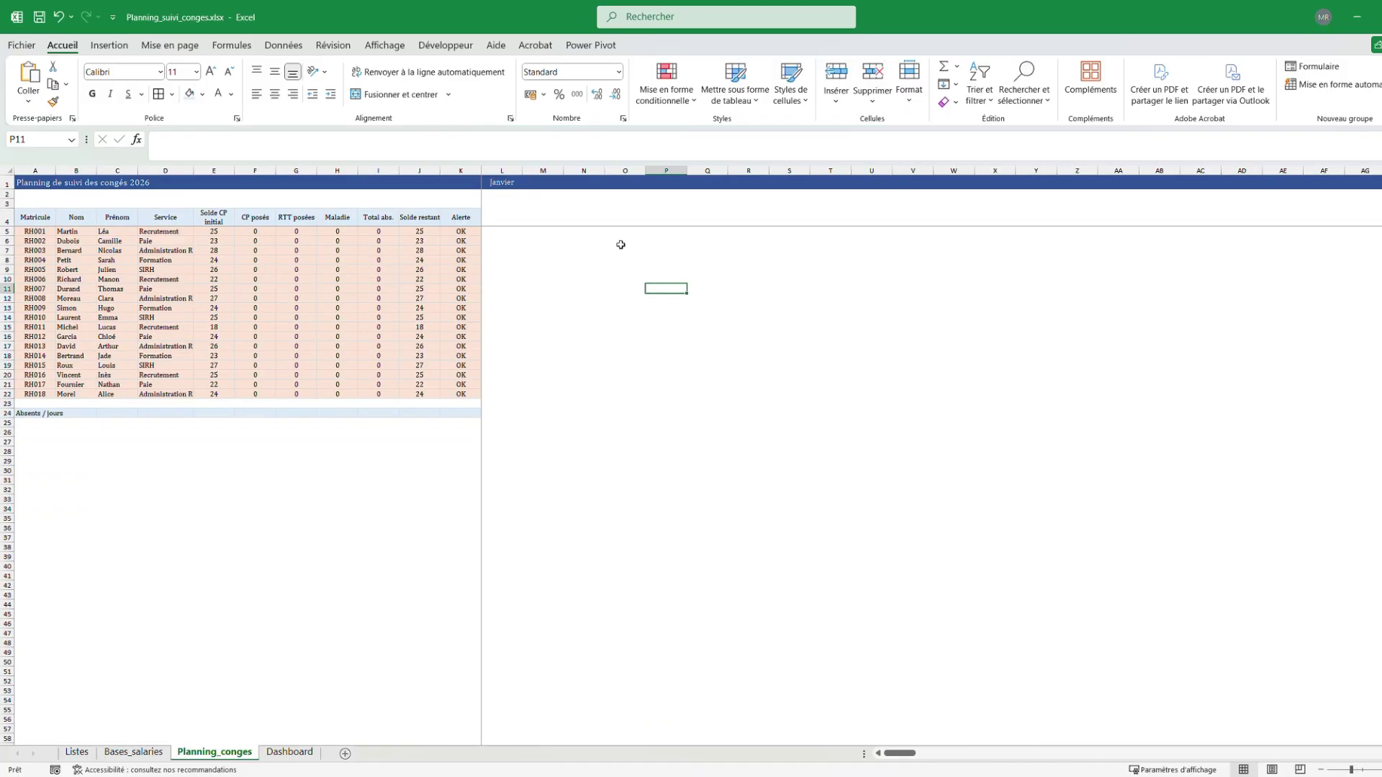
click(786, 337)
click(511, 195)
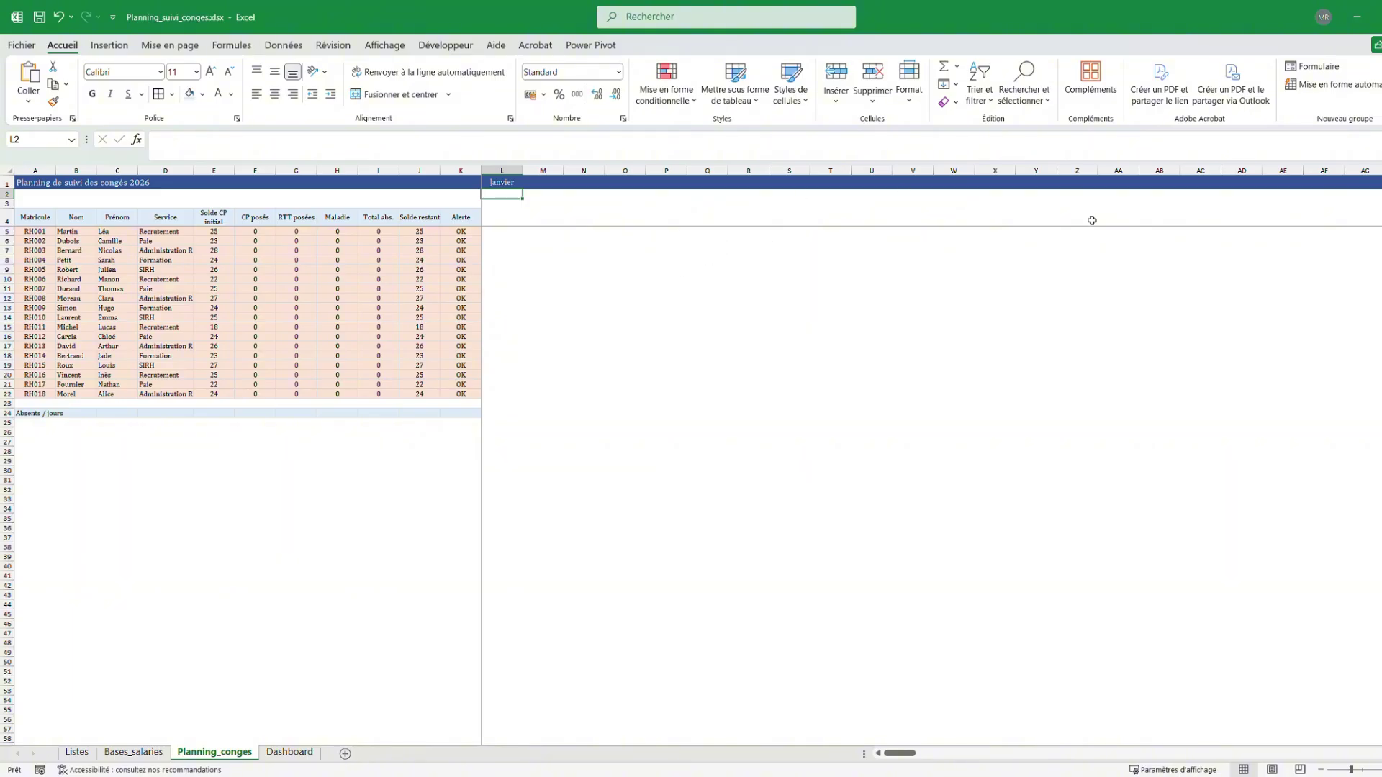
click(510, 185)
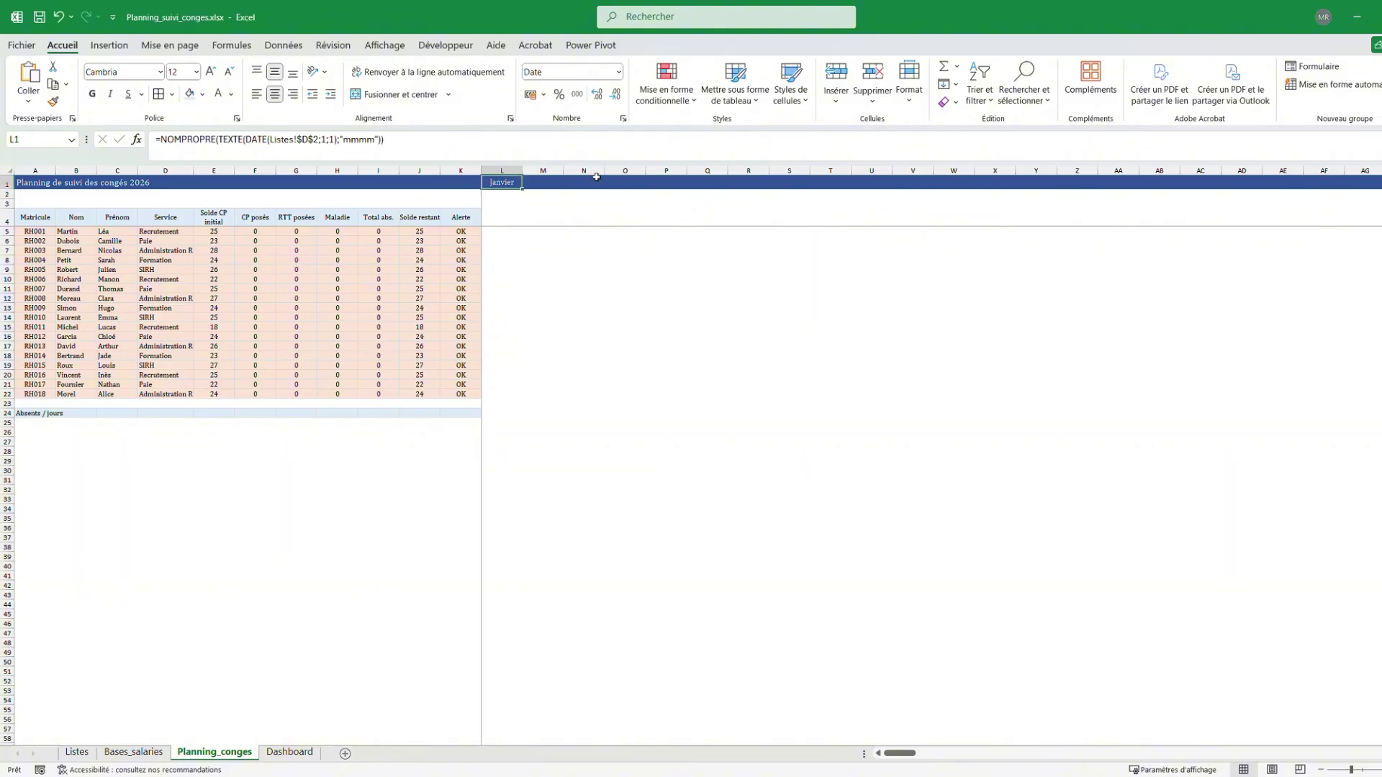
click(327, 139)
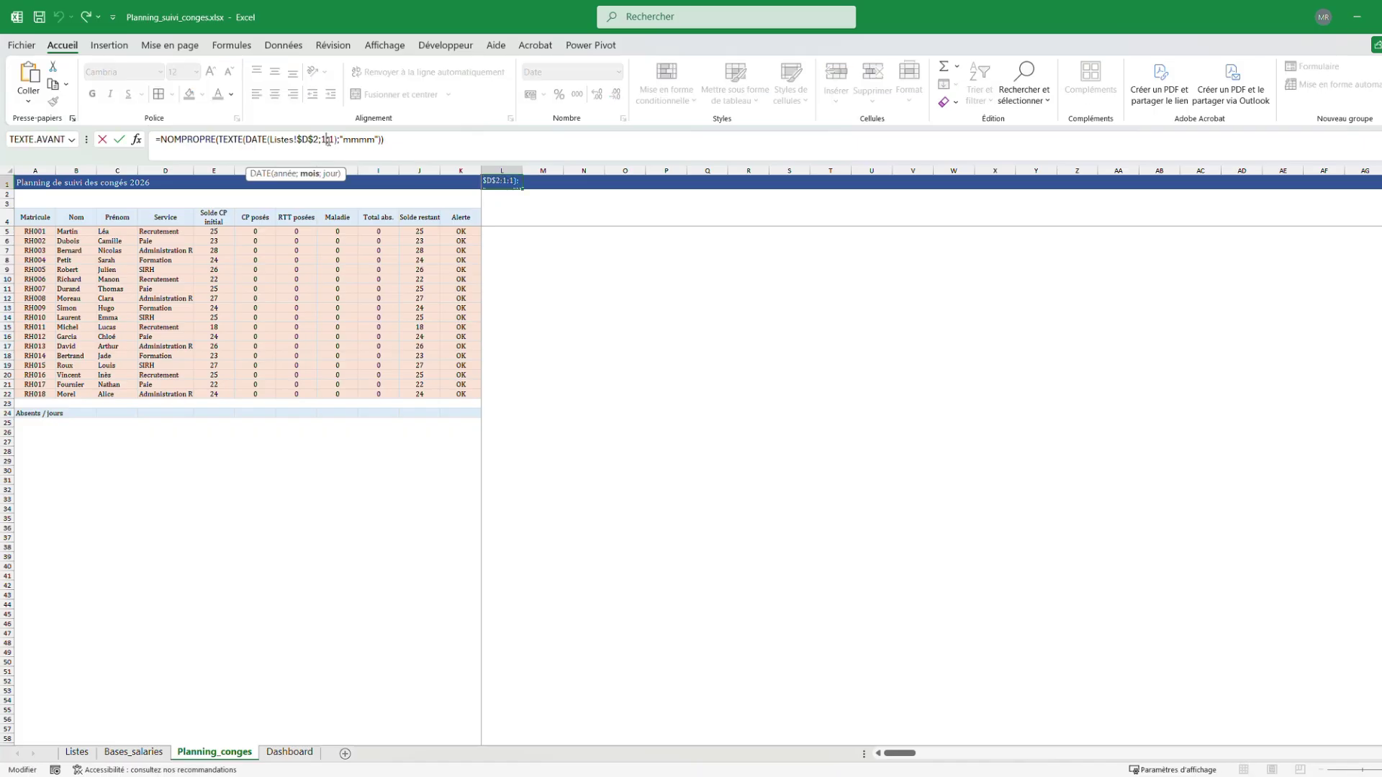
click(334, 140)
click(119, 139)
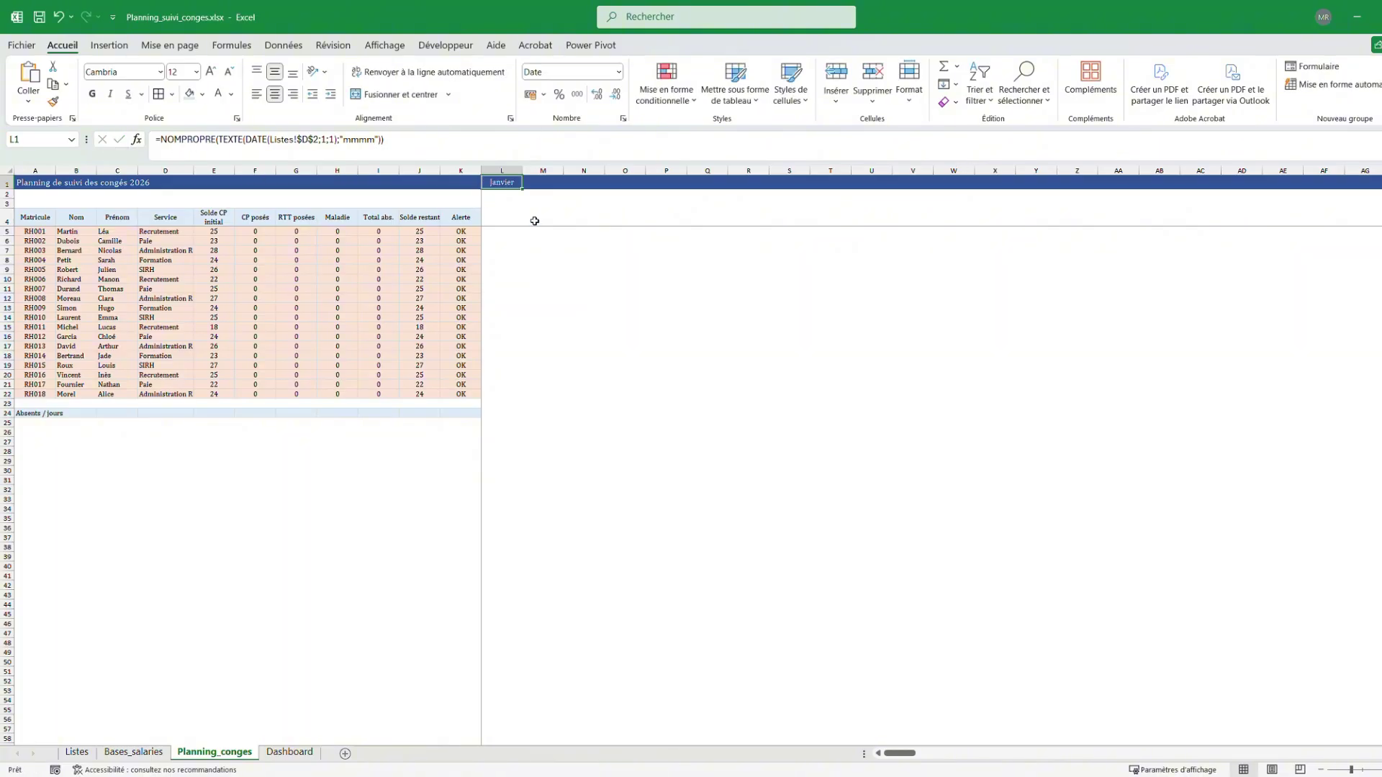
click(1002, 271)
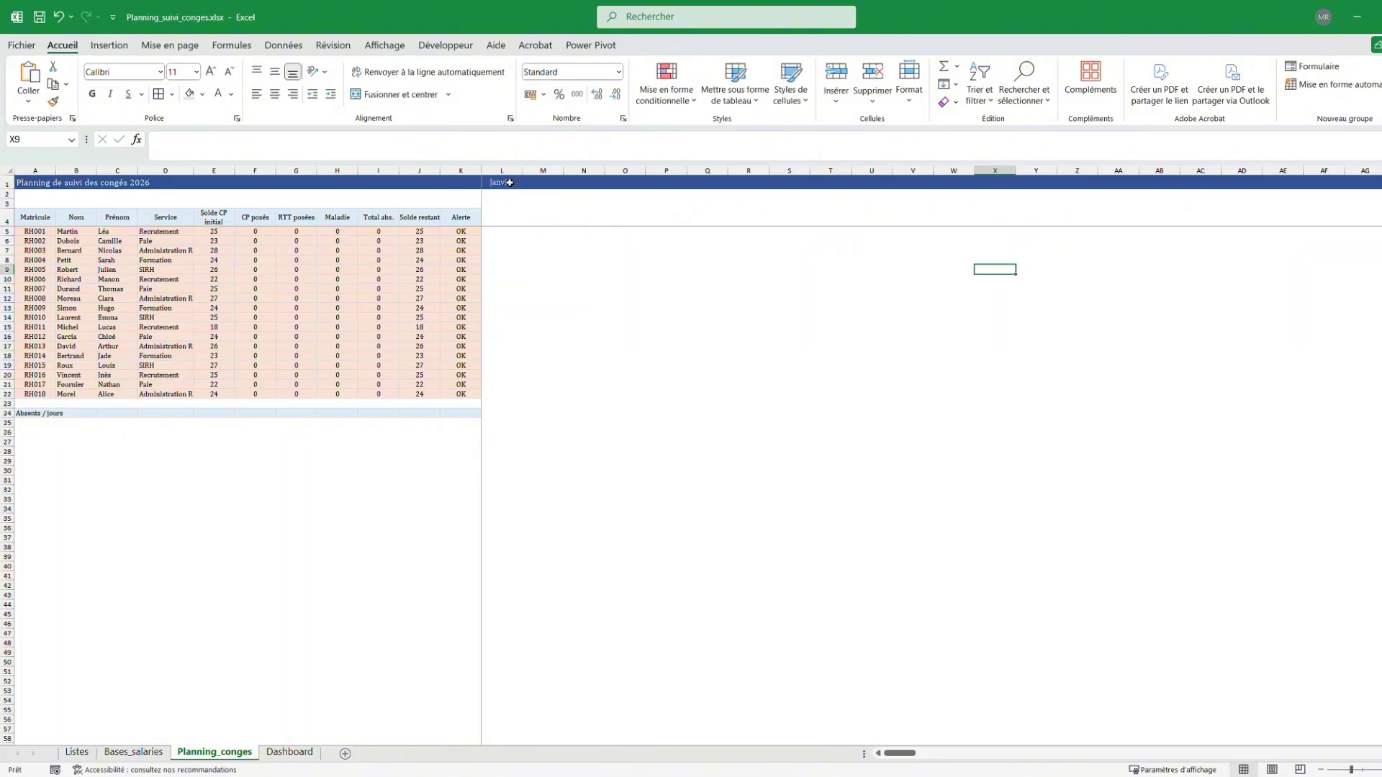
click(483, 182)
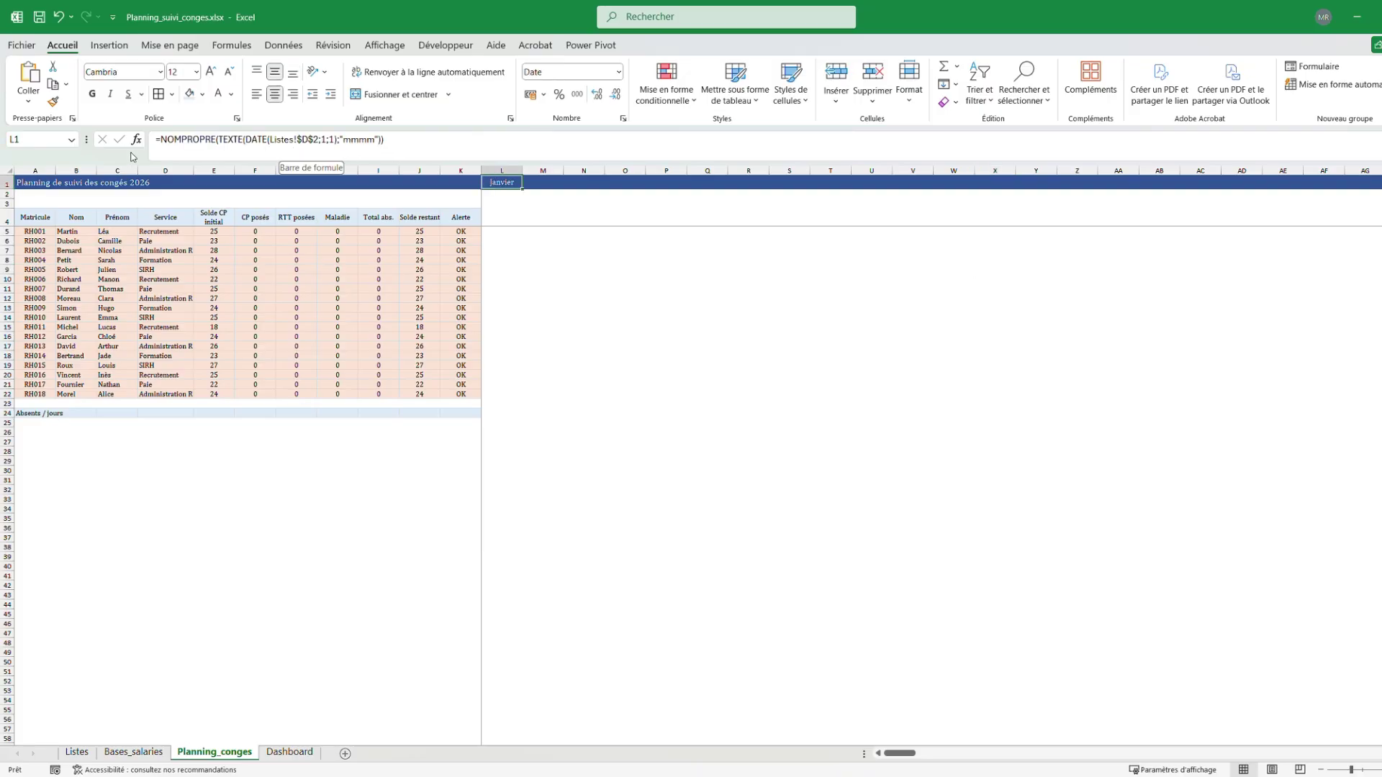
click(538, 246)
click(500, 184)
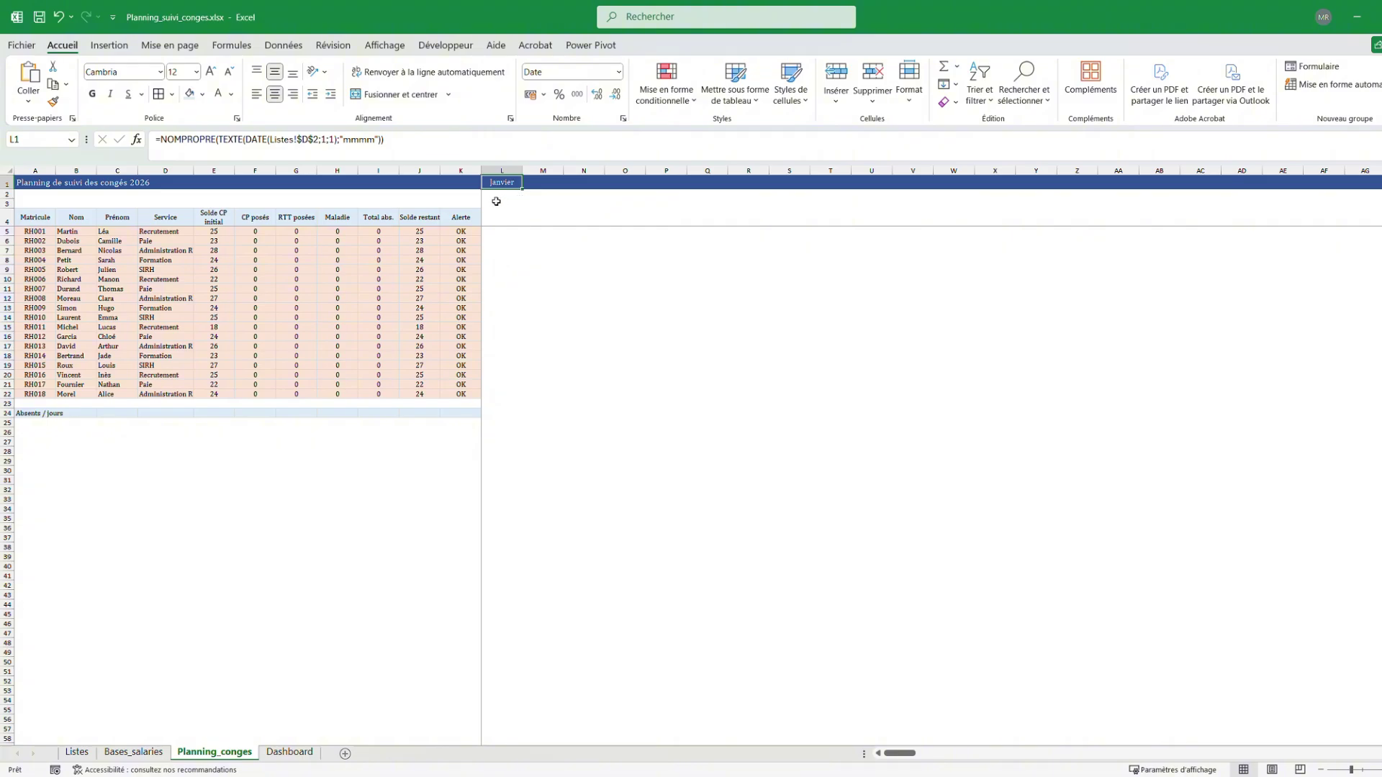
click(610, 196)
click(508, 203)
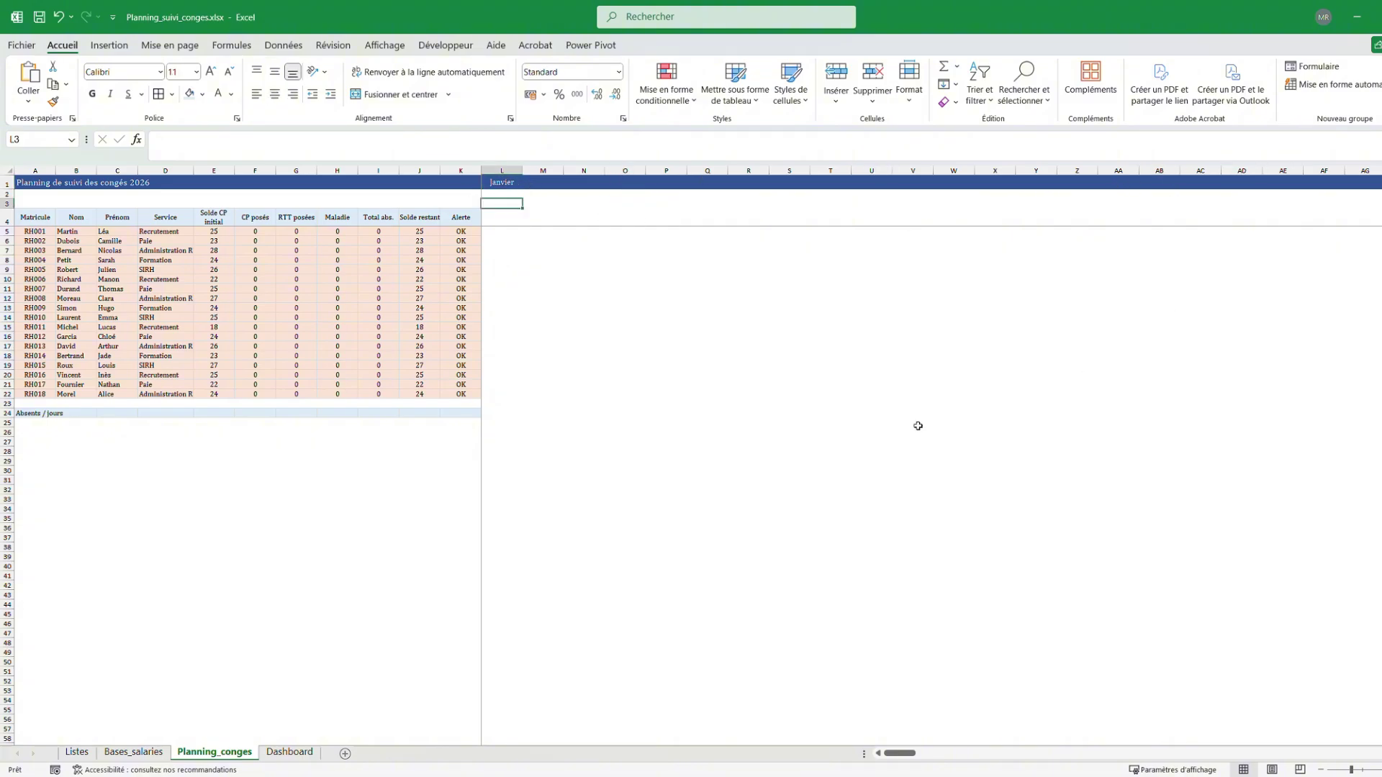
Enter =SI(DATE(Listes!$D$2;1;1)+COLONNE()-COLONNE($L$2)>DATE(Listes!$D$2;12;31);"";DATE(Listes!$D$2;1;1)+COLONNE()-COLONNE($L$2)) in L2 and review its arguments
click(511, 193)
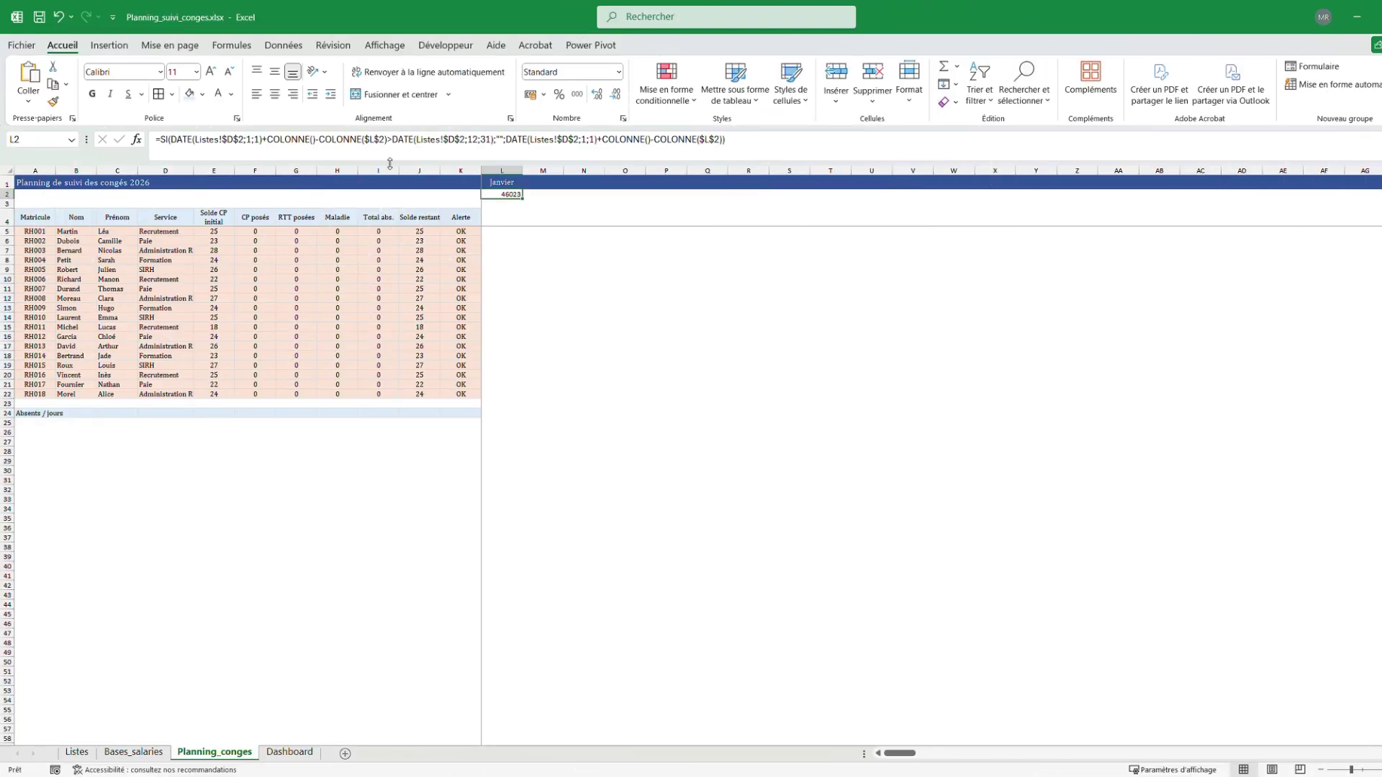
click(401, 144)
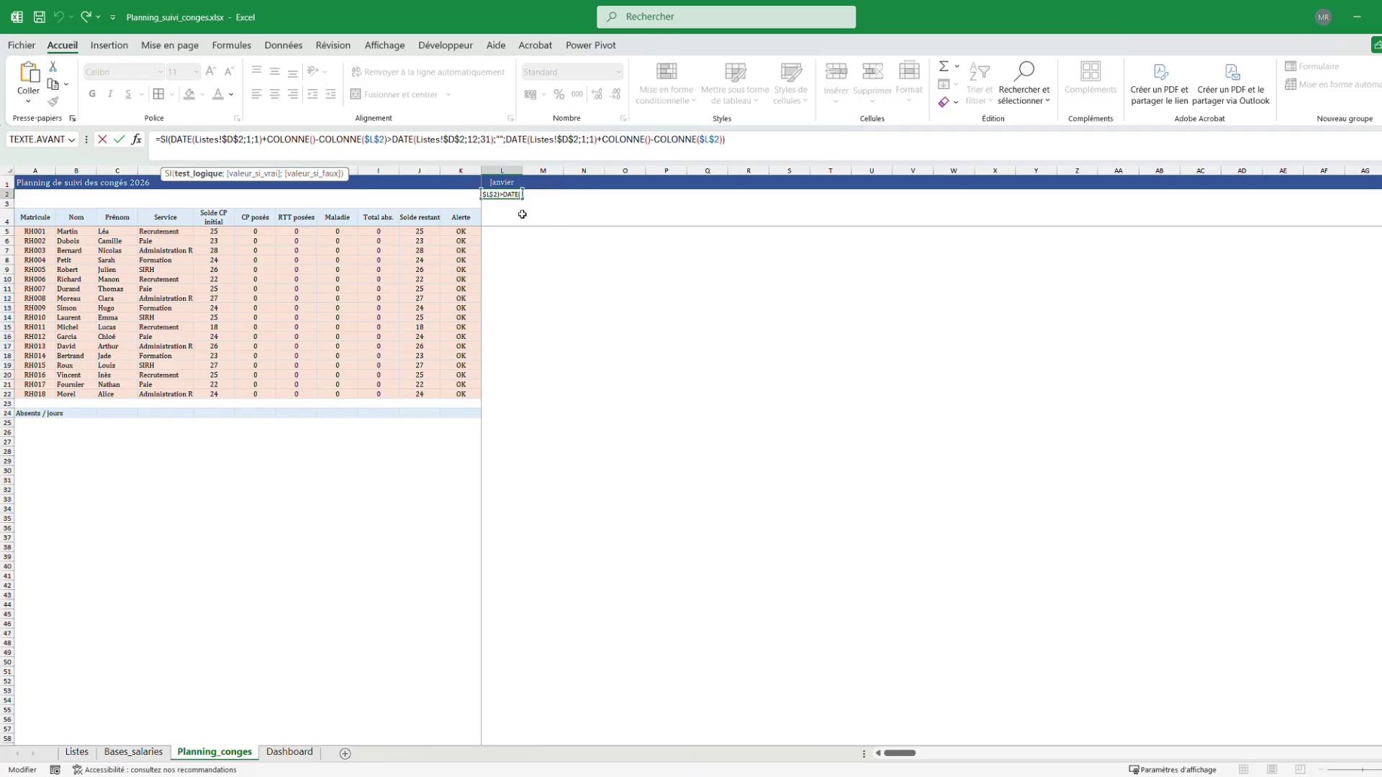
click(118, 139)
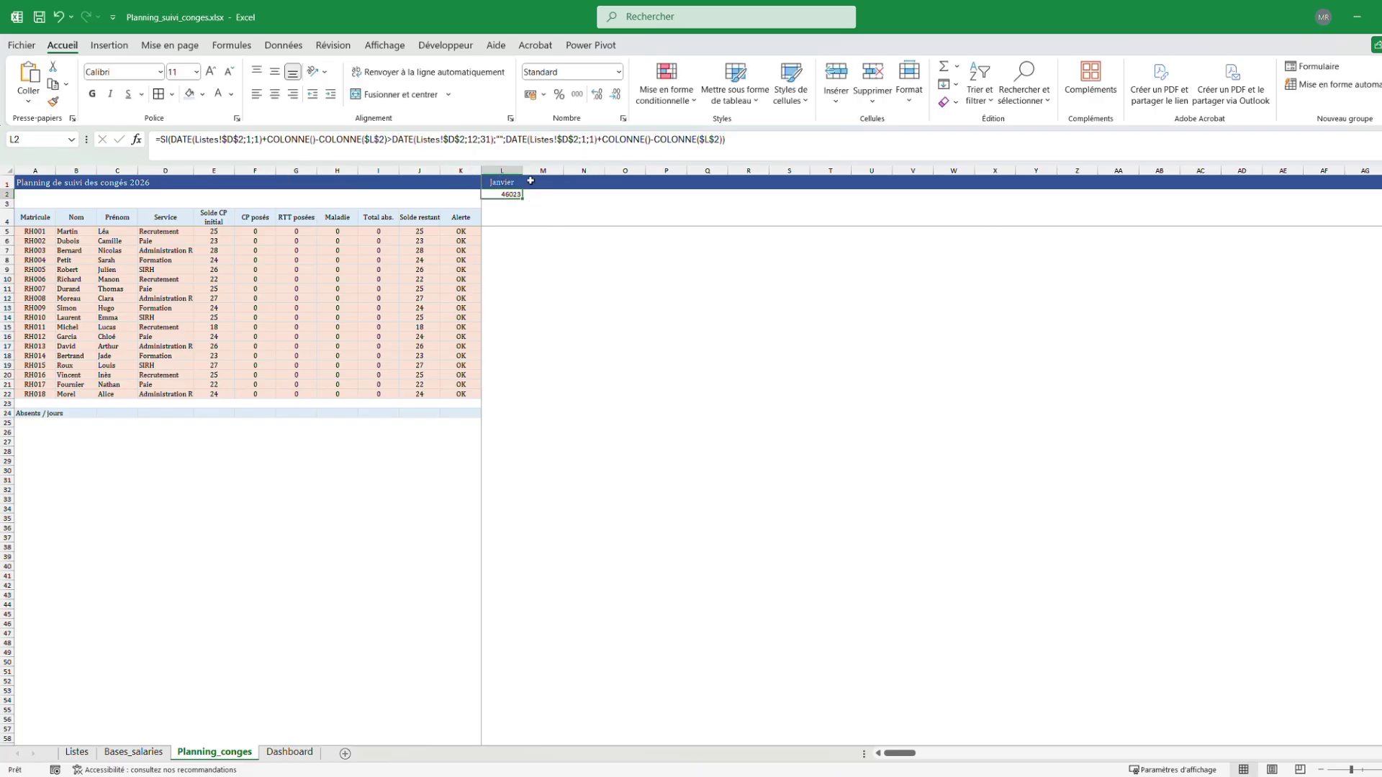
click(741, 144)
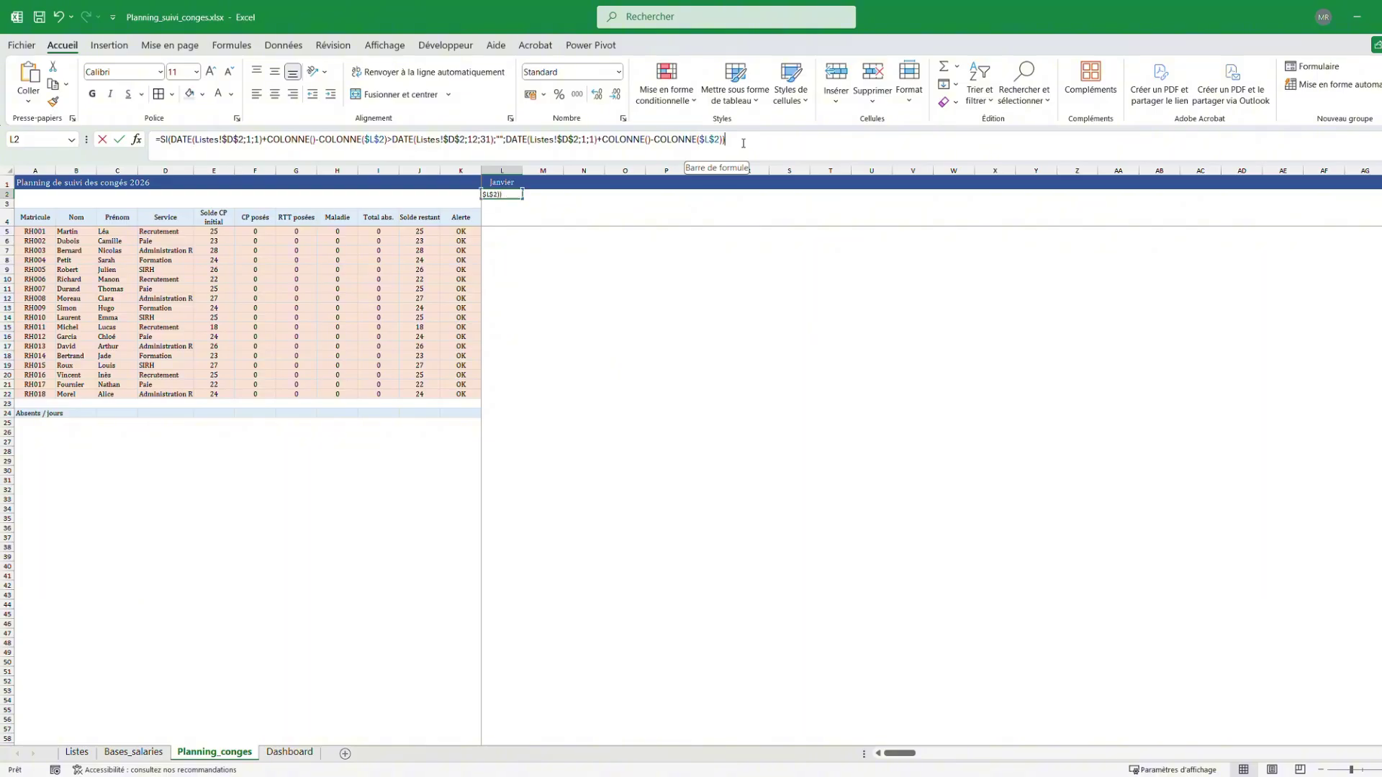
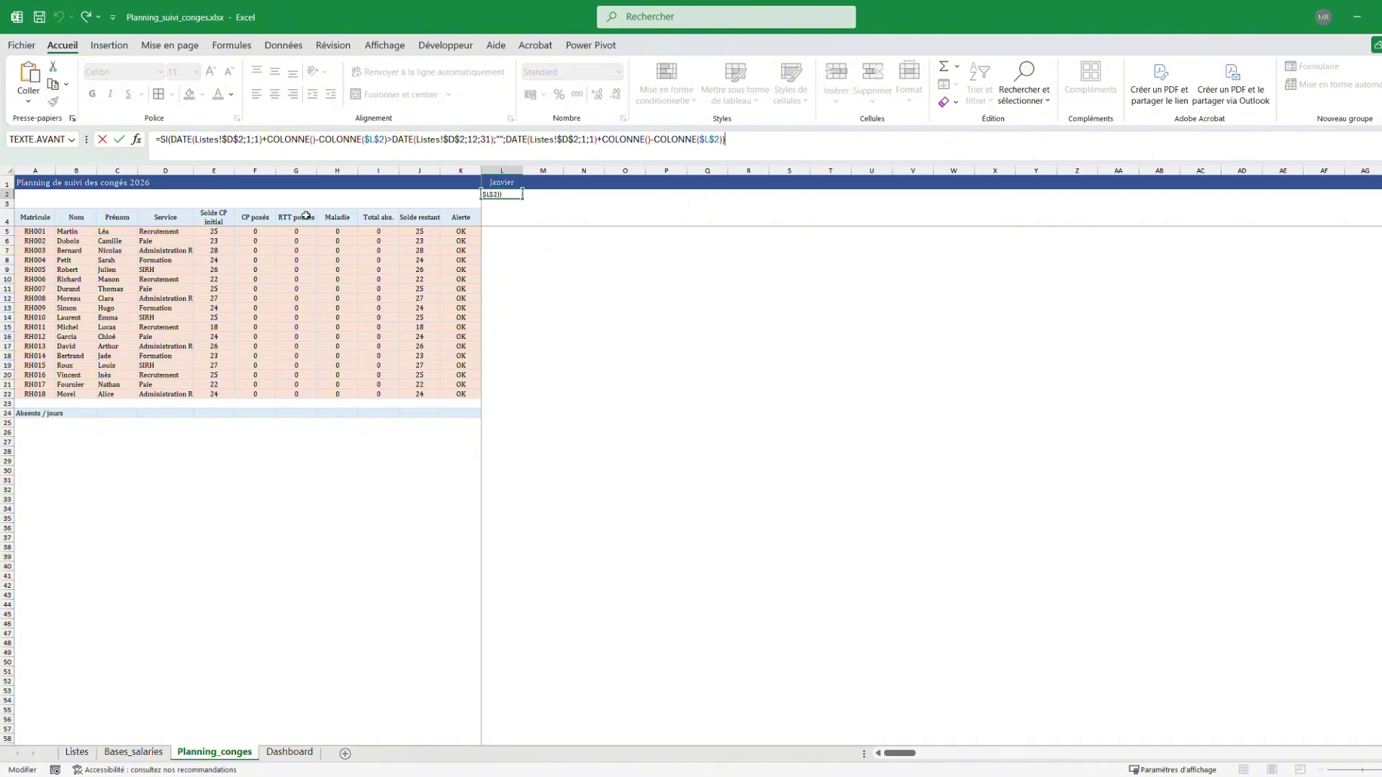
click(118, 138)
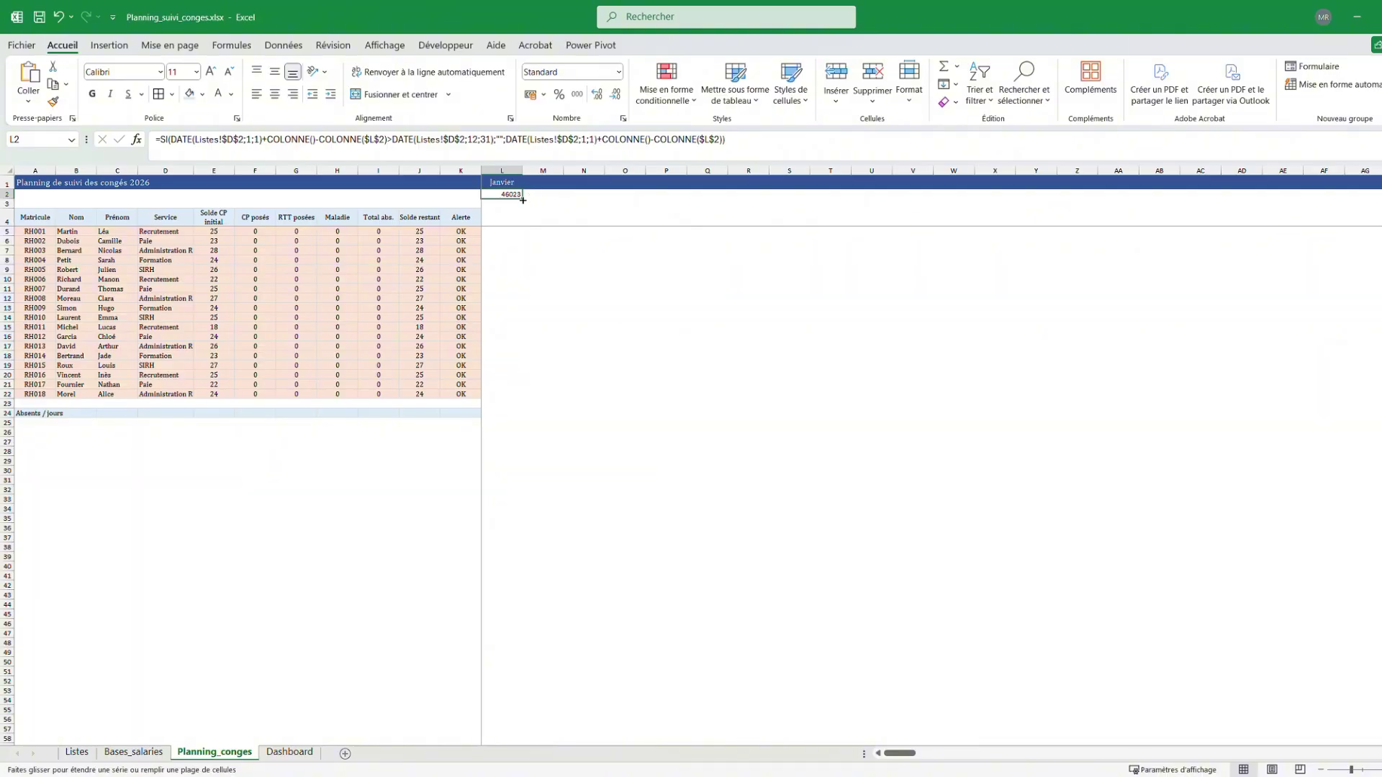
Extend the date formula from L2 across row 2 to cover every day of the year
drag(524, 199, 562, 196)
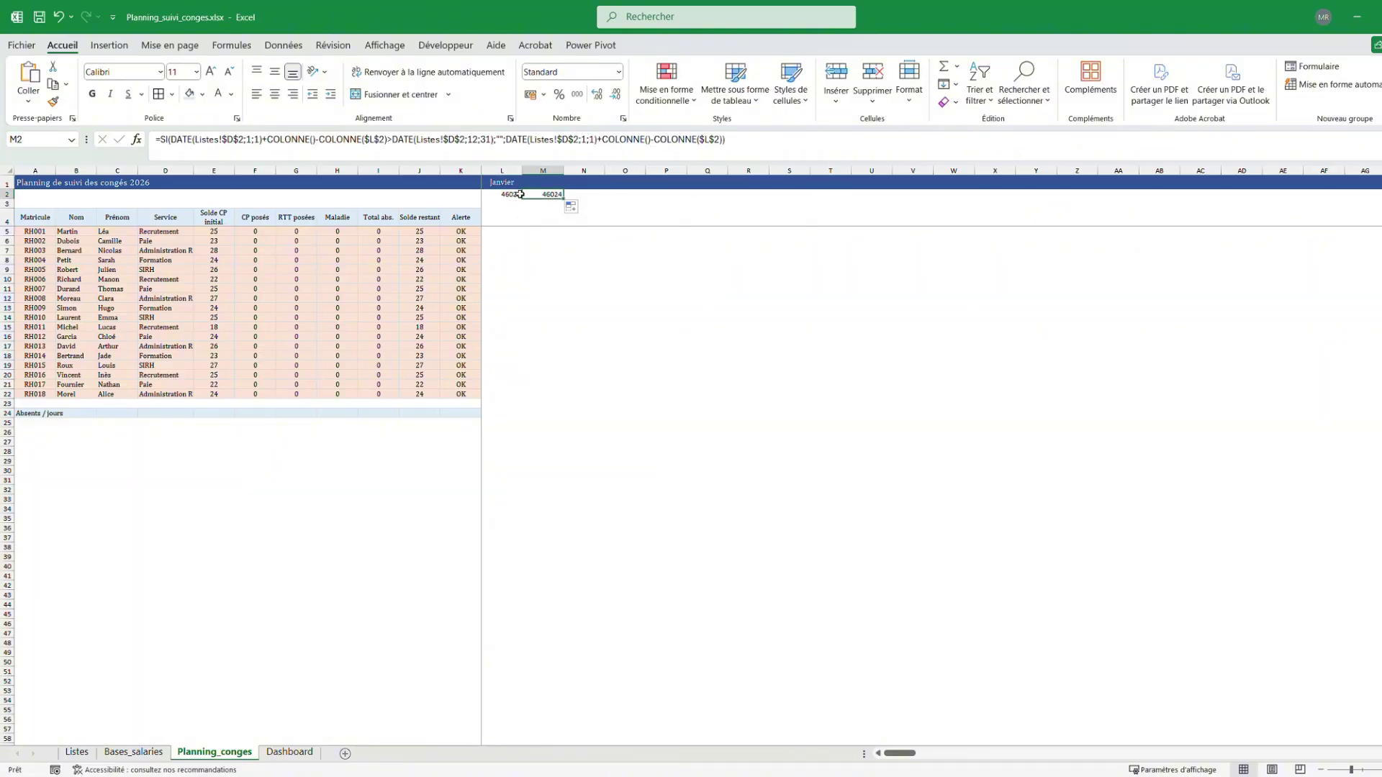
click(560, 196)
drag(563, 199, 1378, 197)
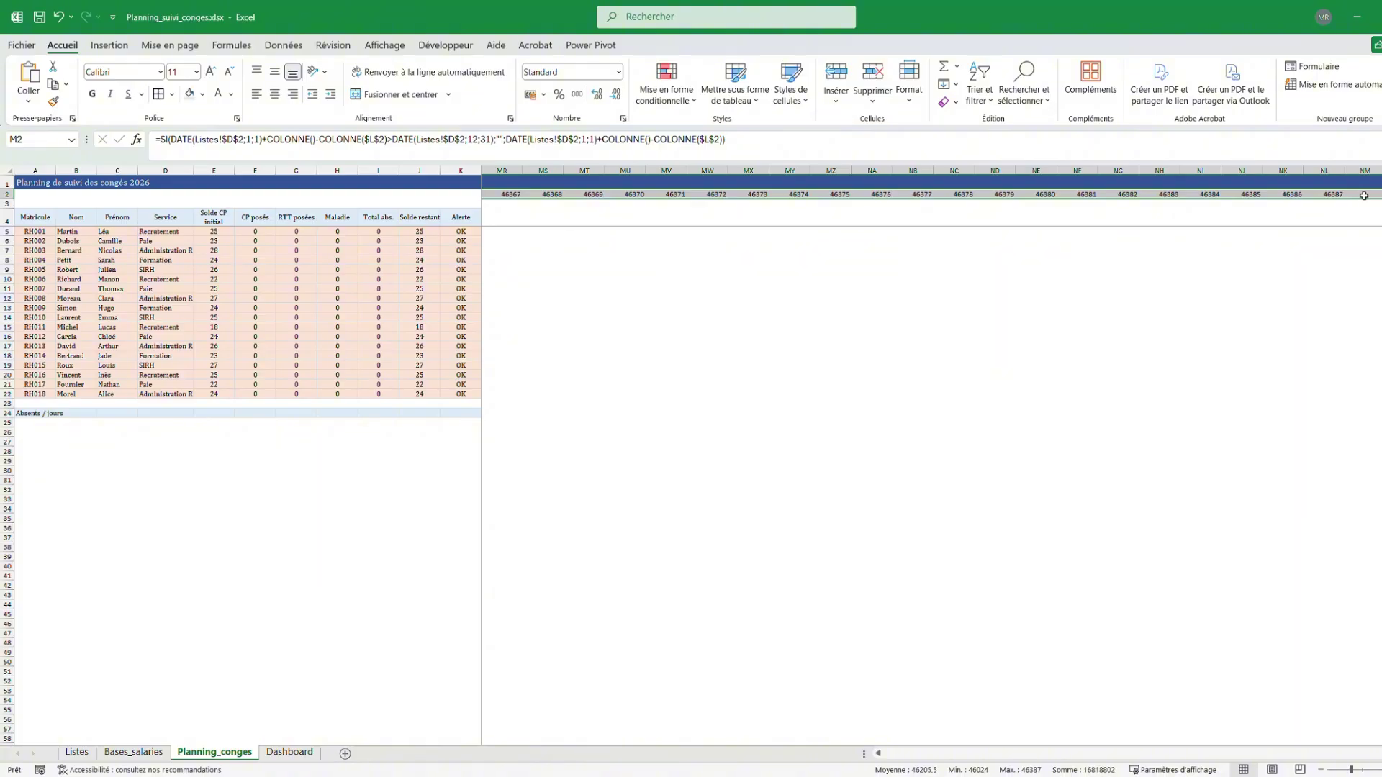
drag(1380, 753, 808, 753)
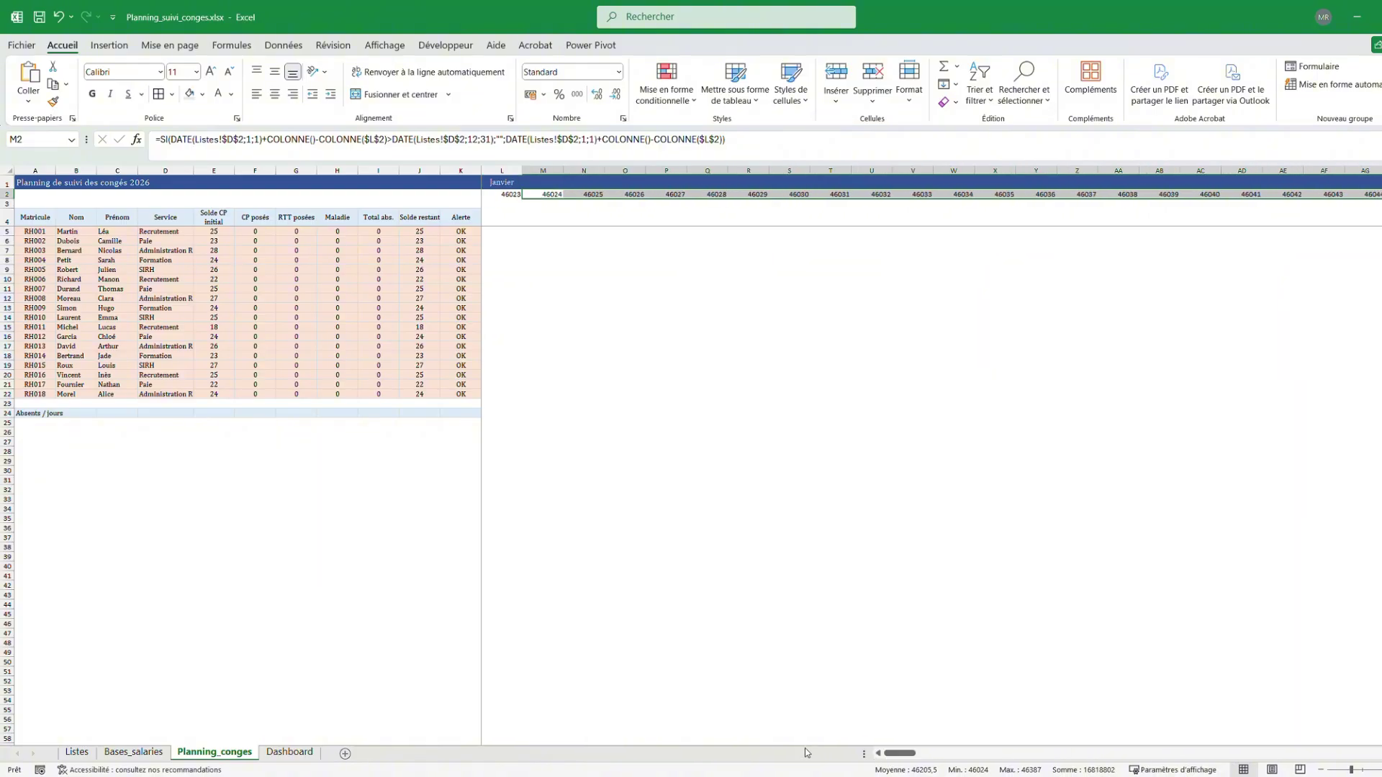
click(500, 197)
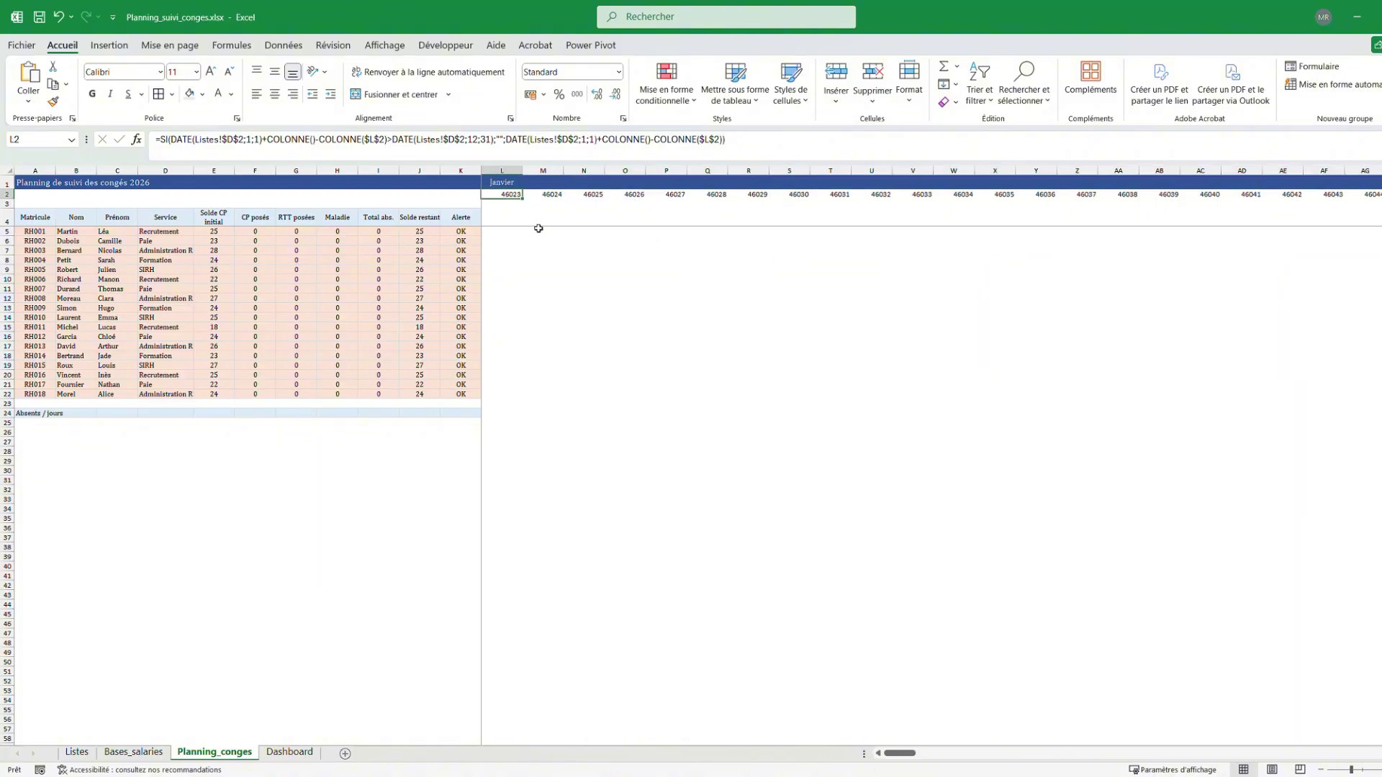
Start a SI formula in L3 that tests L$2="" and returns an empty text when true
click(509, 203)
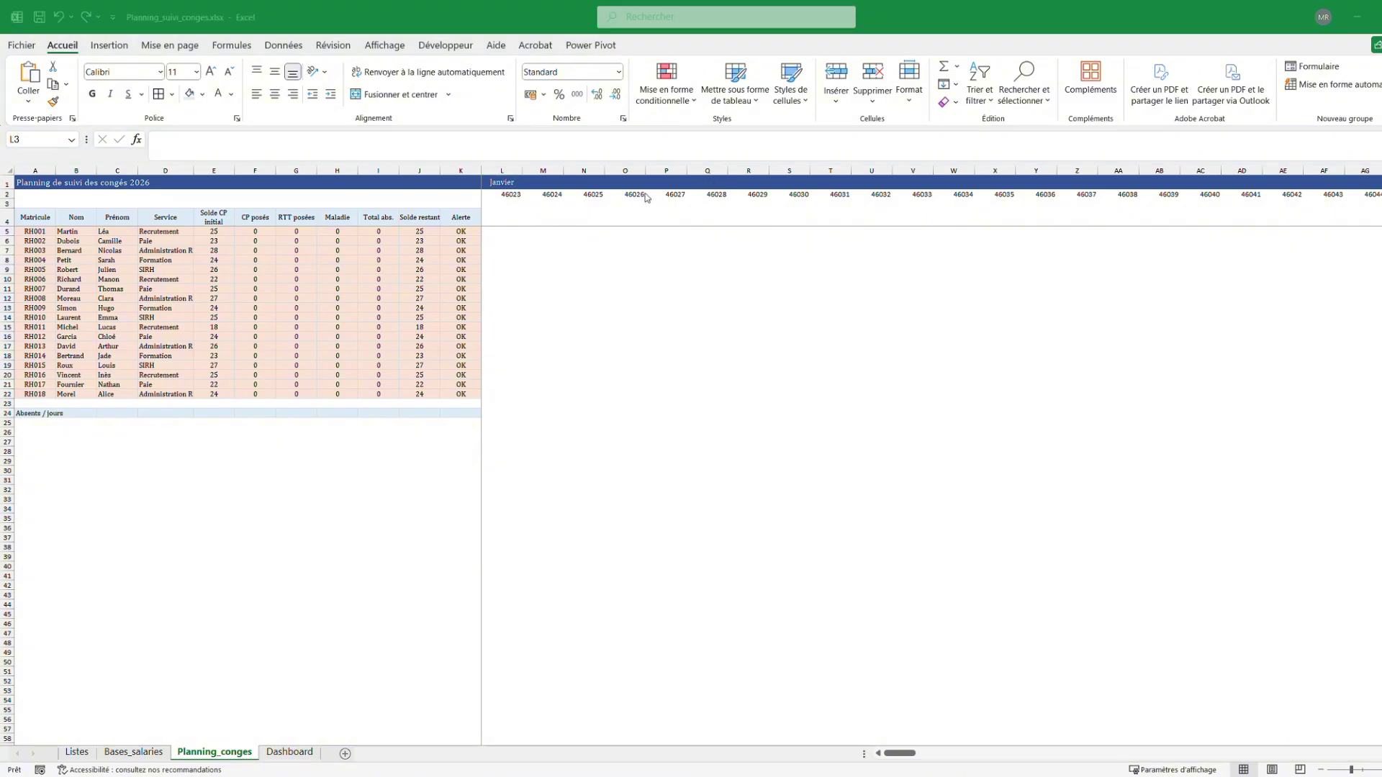
click(506, 205)
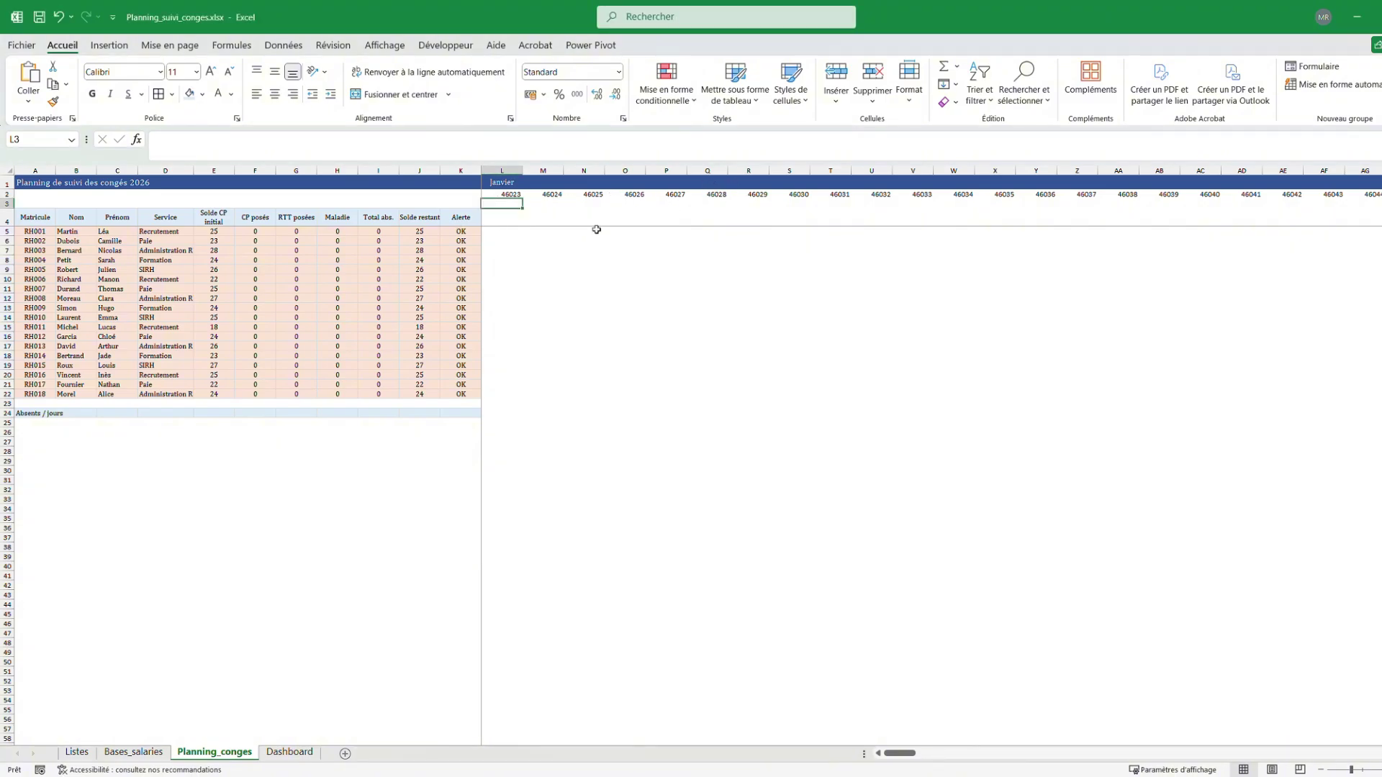
text(=)
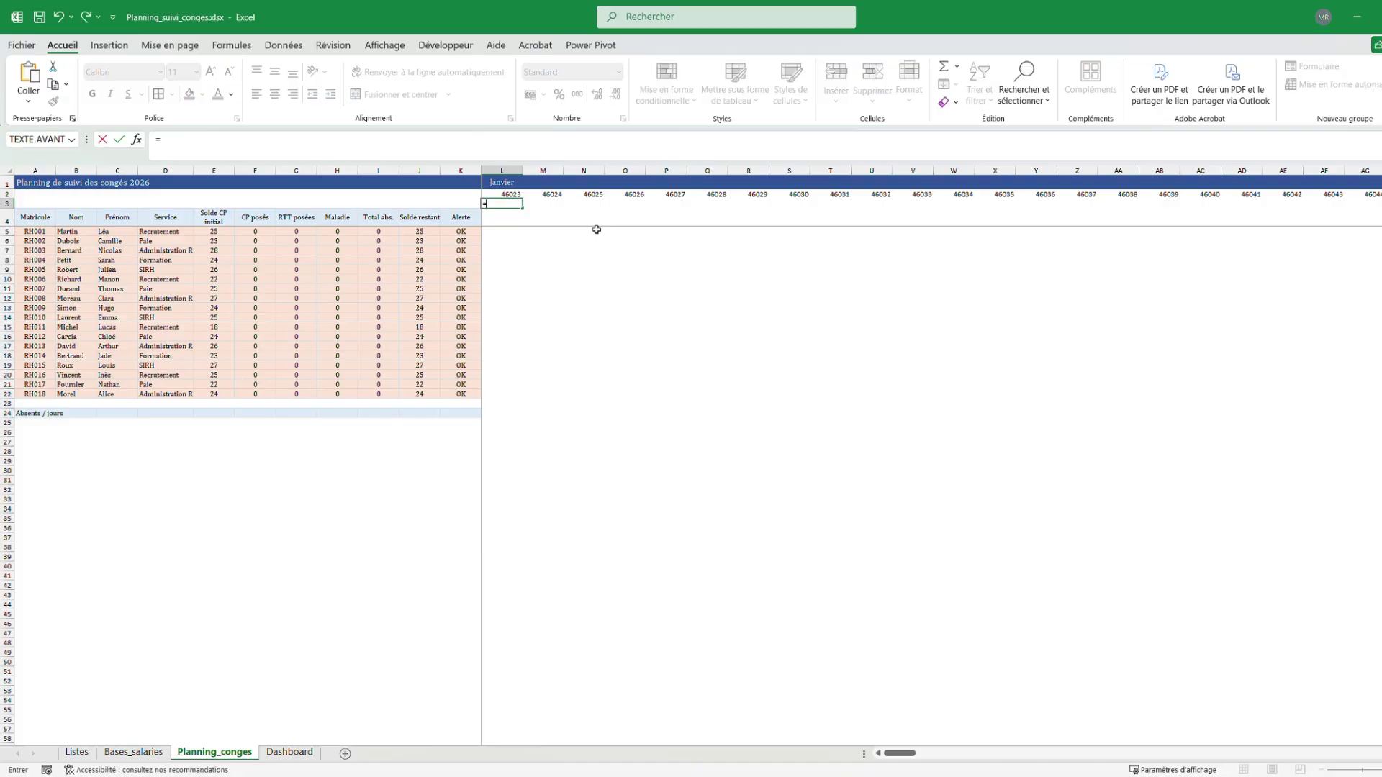
text(si)
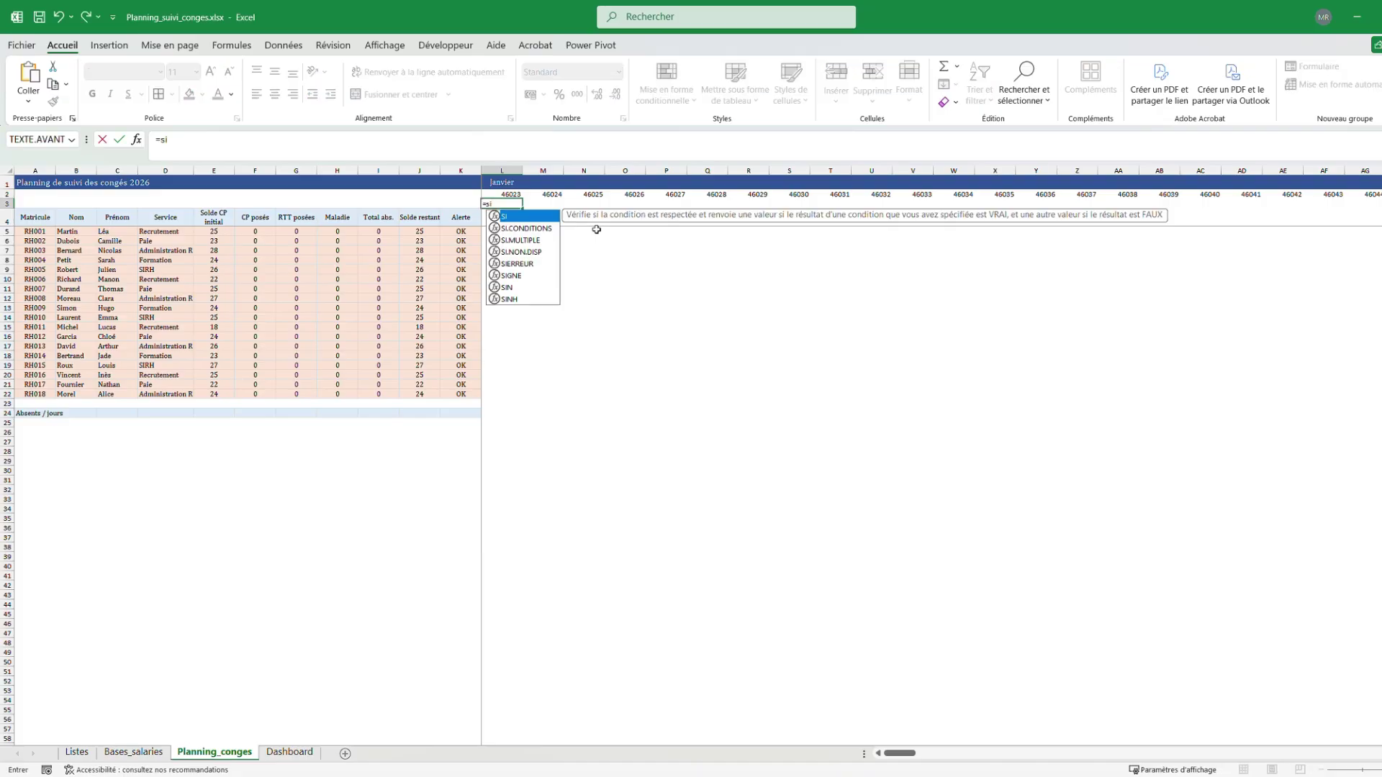
double_click(517, 220)
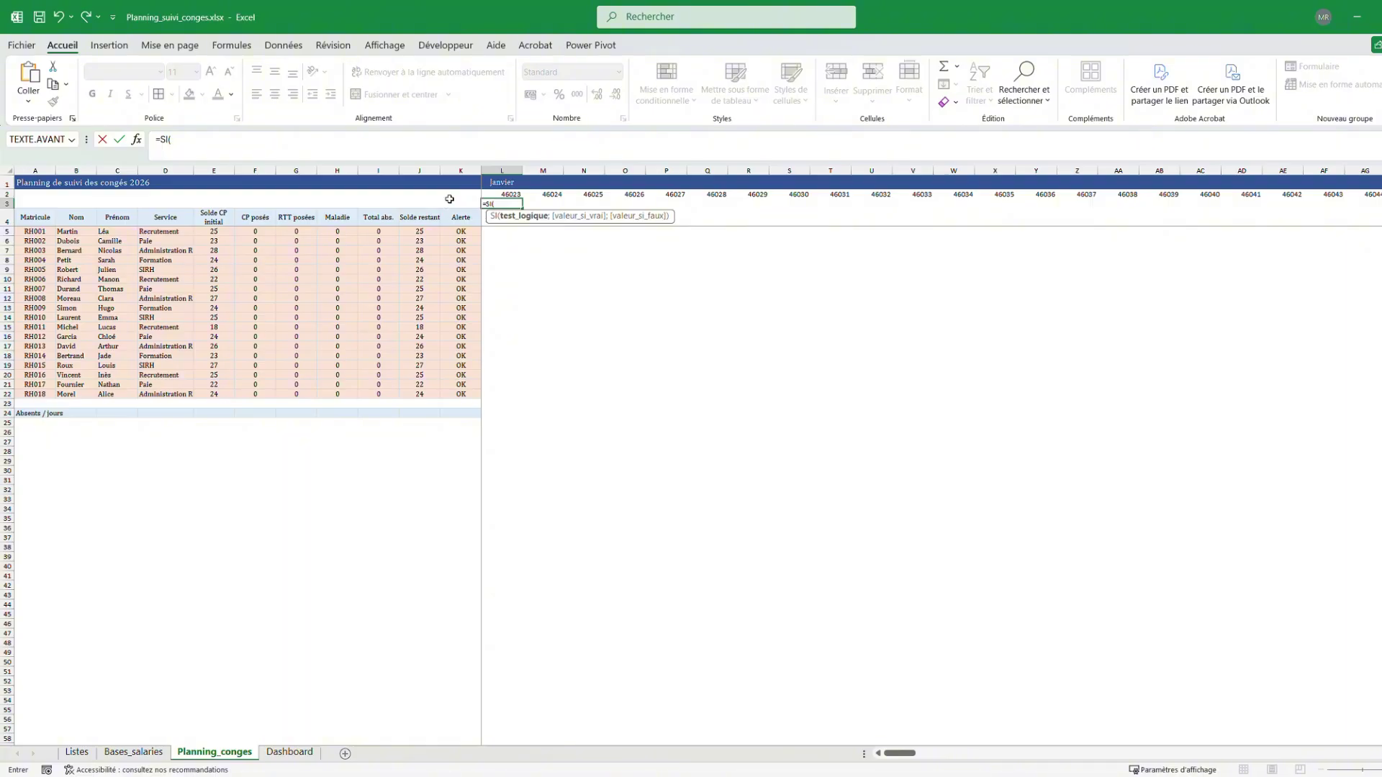
click(515, 193)
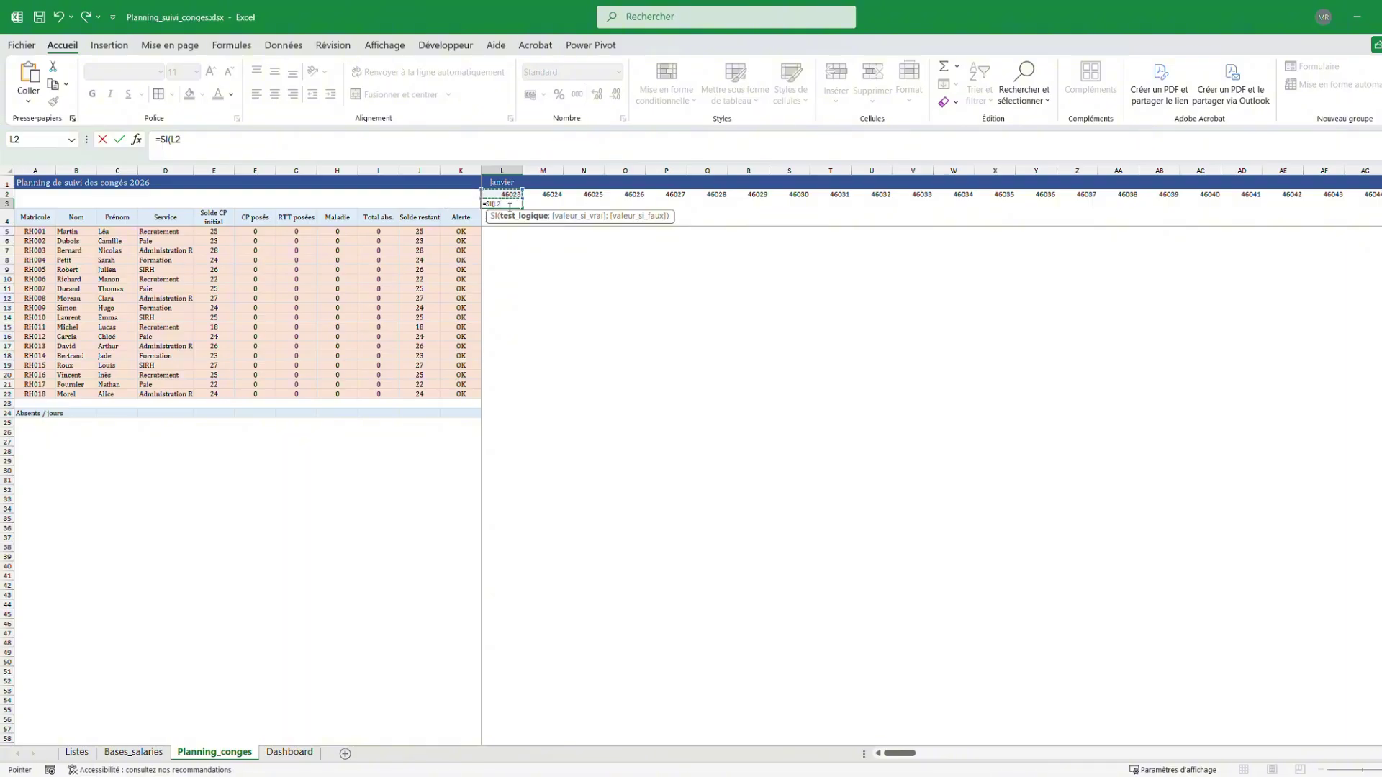
key(F4)
key(F4)
text(="";"")
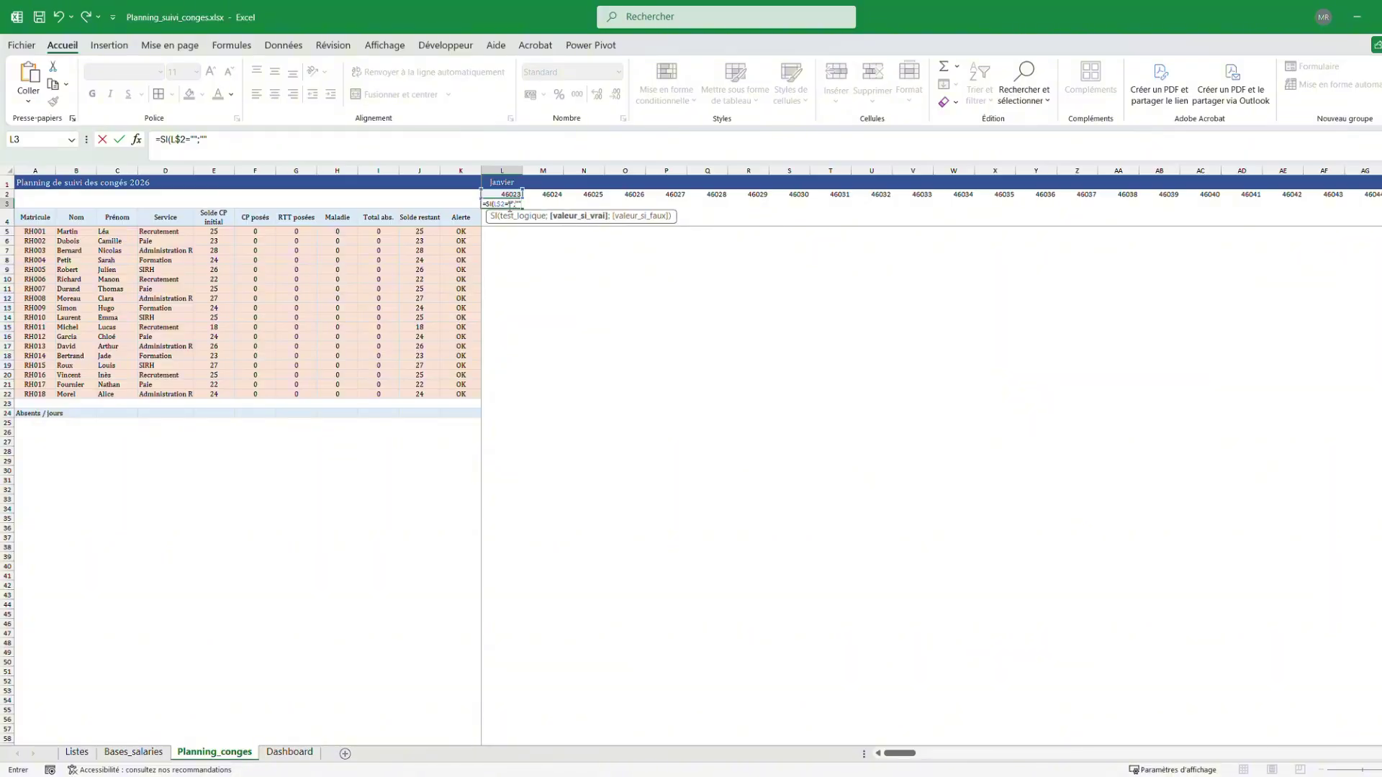
Complete the L3 formula with JOUR(L$2) as the value if false and validate it
text(;jou)
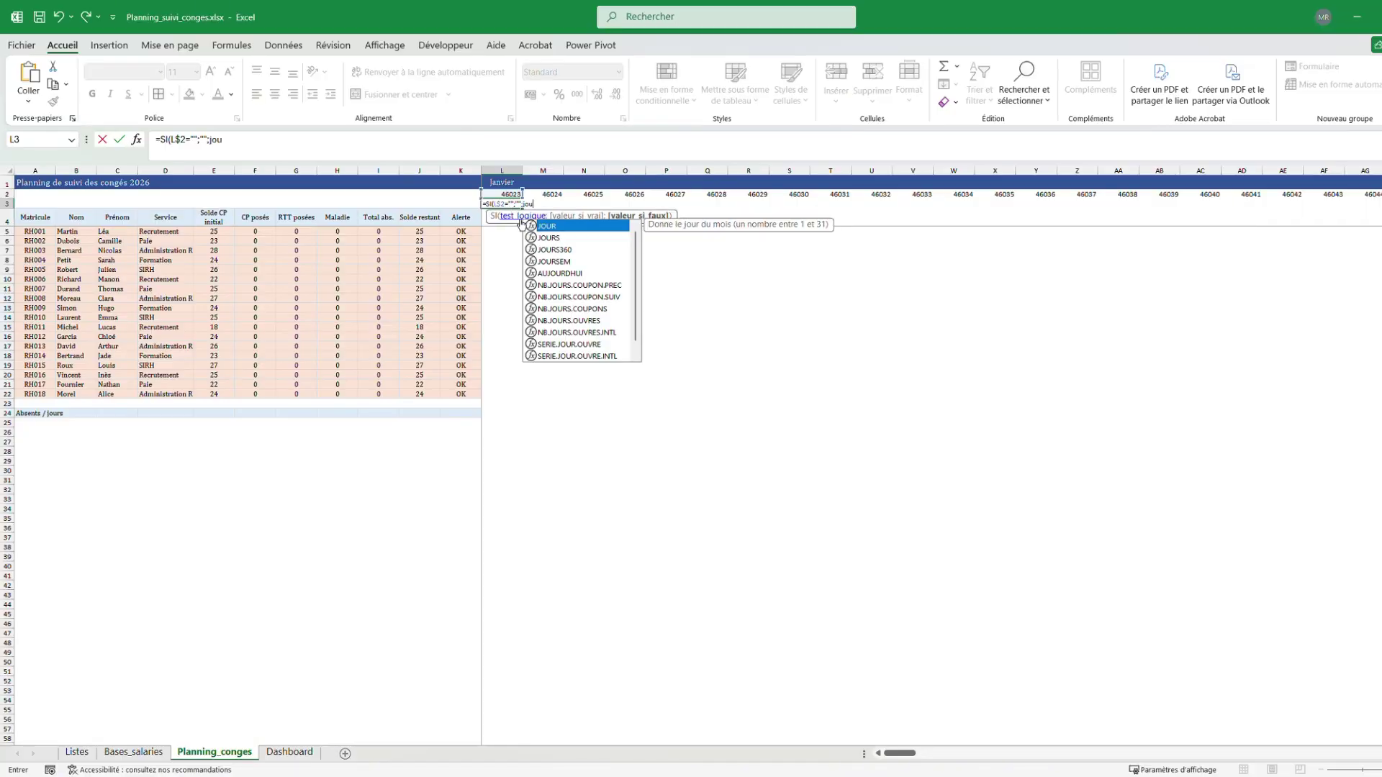
double_click(552, 232)
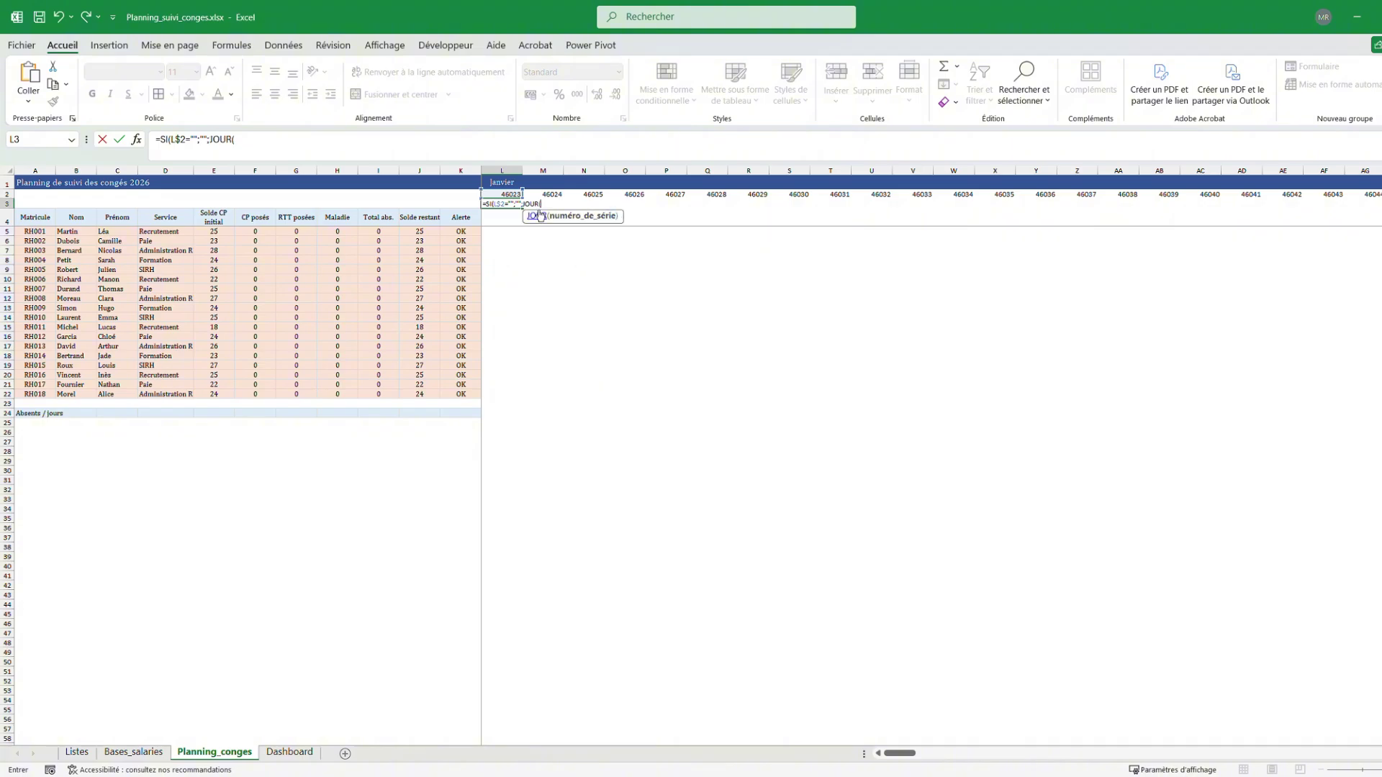
click(508, 192)
key(F4)
key(F4)
text()))
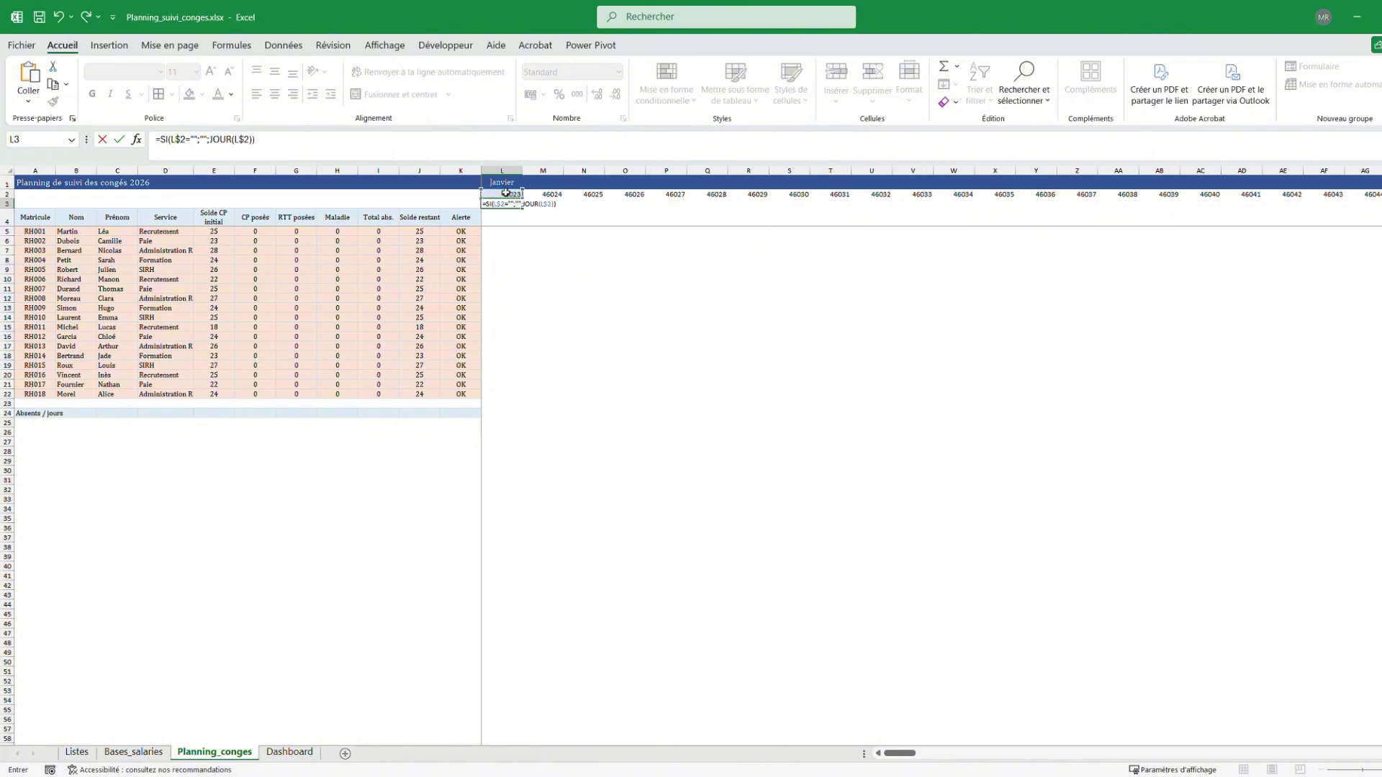
key(ctrl+Return)
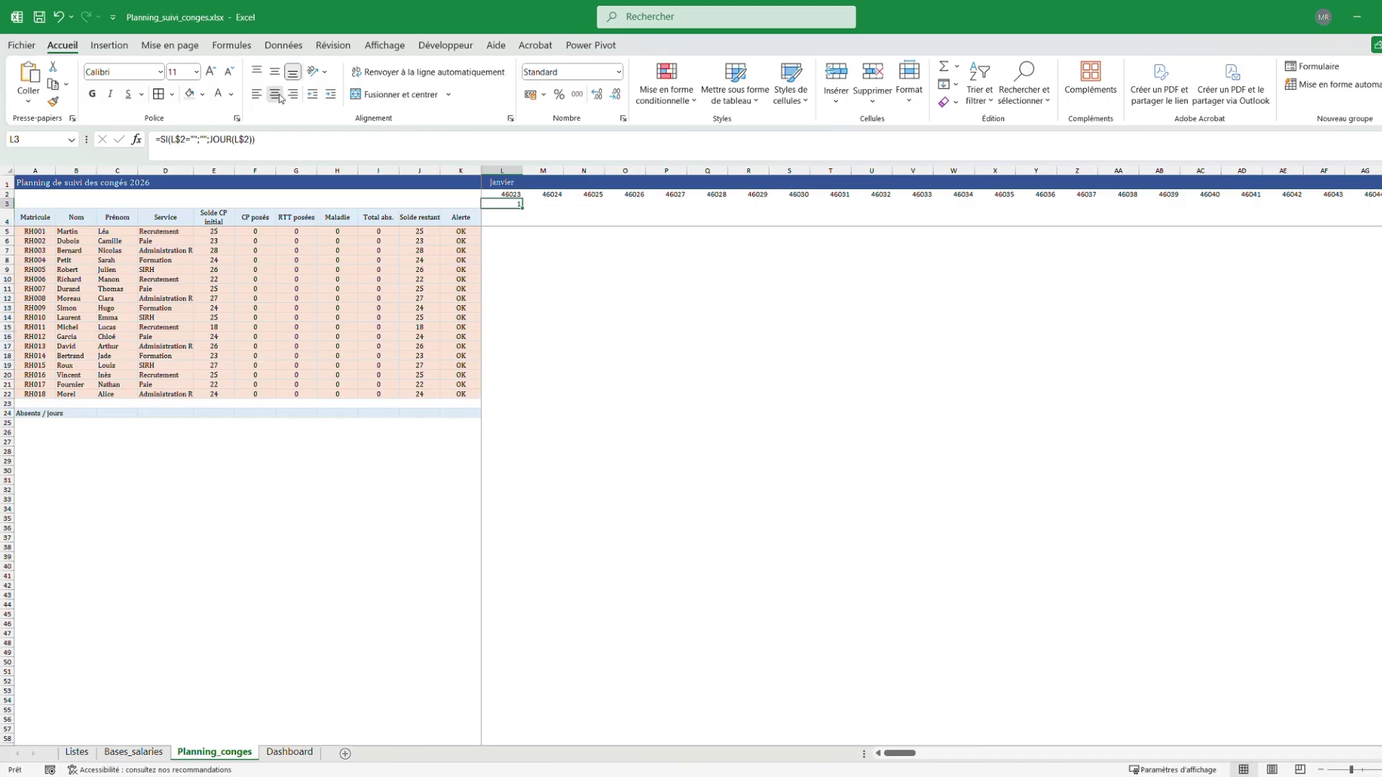
Extend the day-number formula from L3 across row 3 to the end of the year and center the numbers
drag(522, 208, 1375, 208)
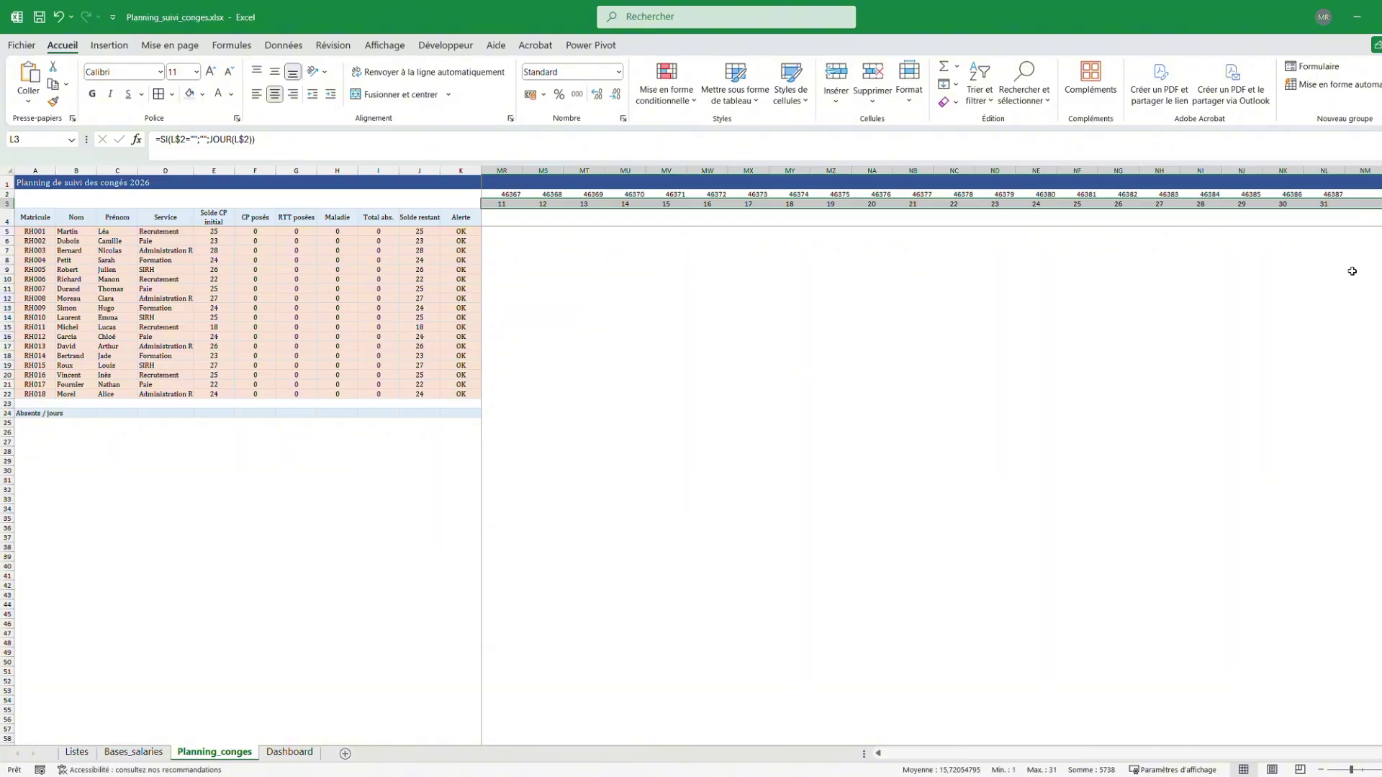
click(274, 72)
click(871, 375)
Start a SI formula in L4 that tests L$2="" and returns an empty text when true
click(506, 222)
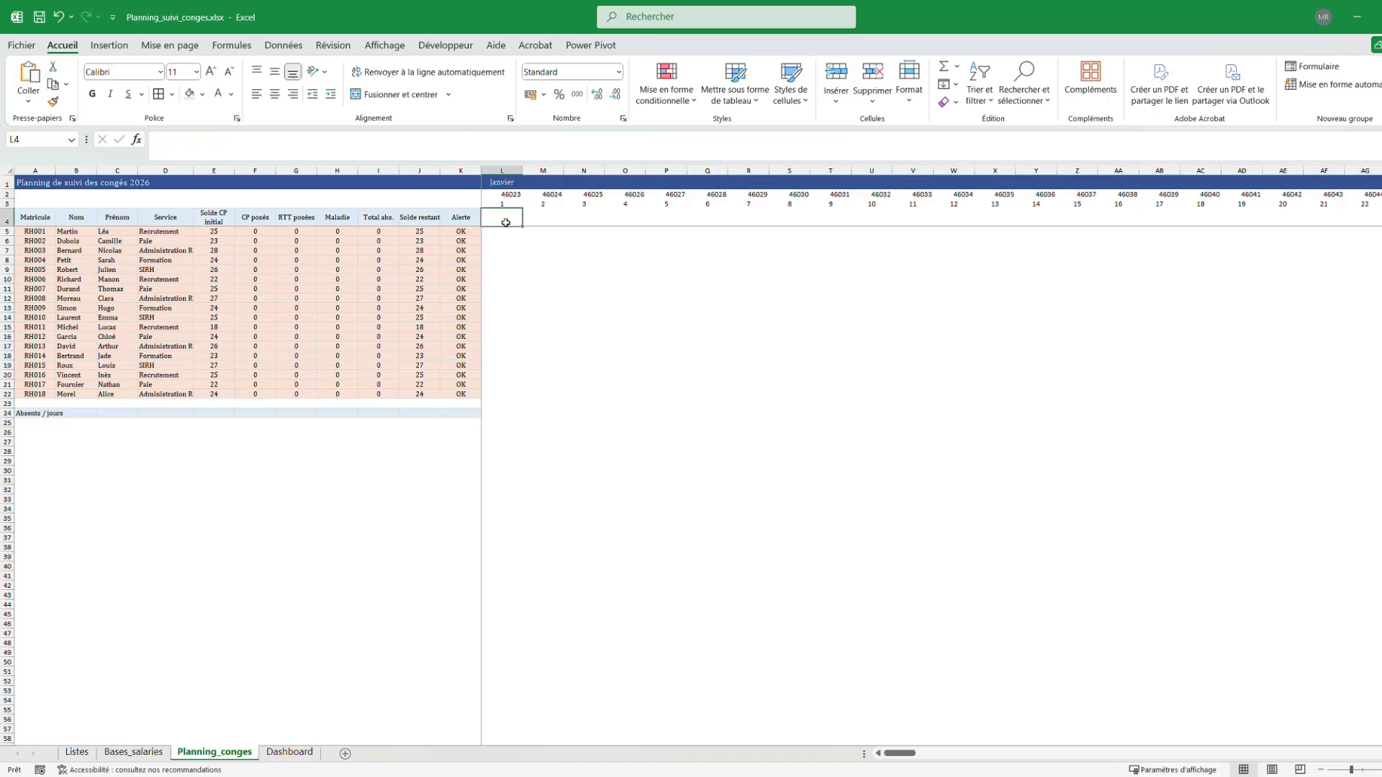
text(=si)
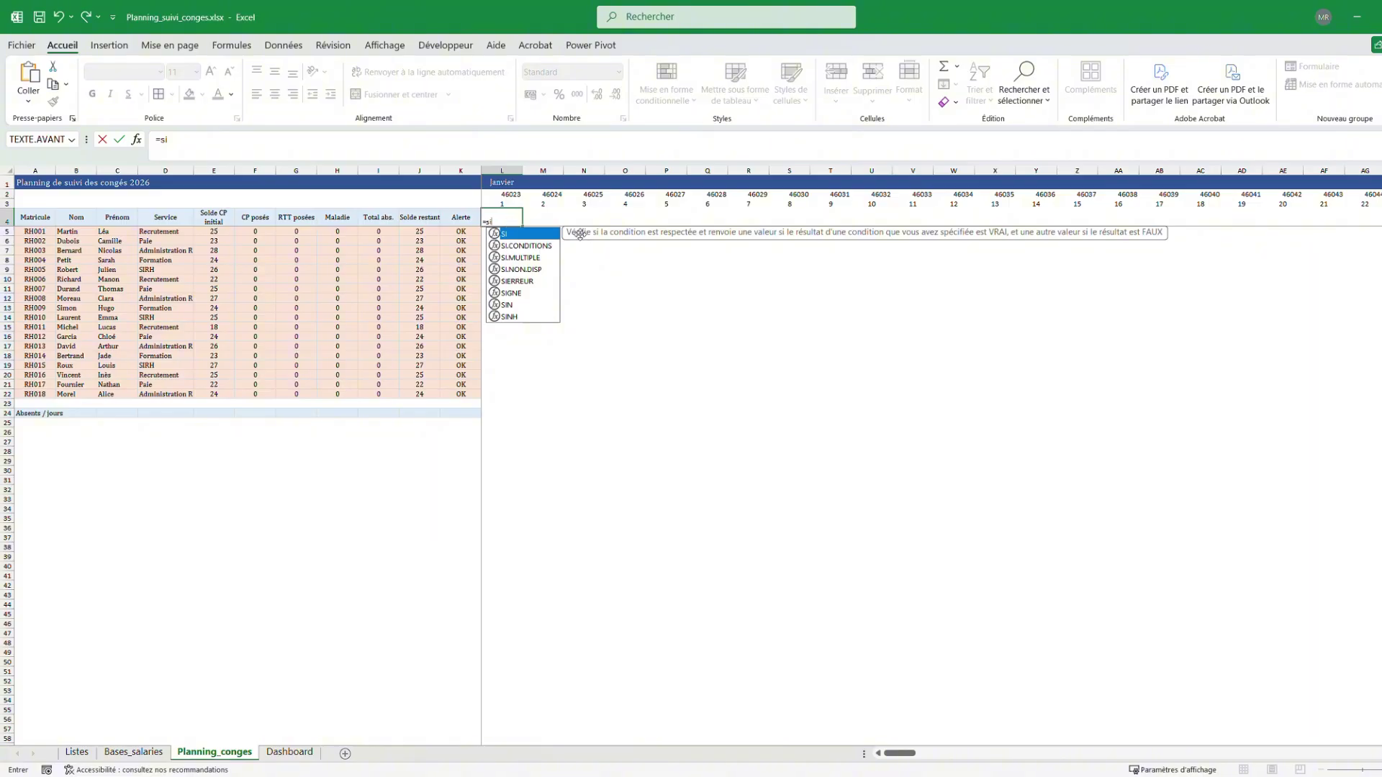
double_click(535, 234)
click(509, 195)
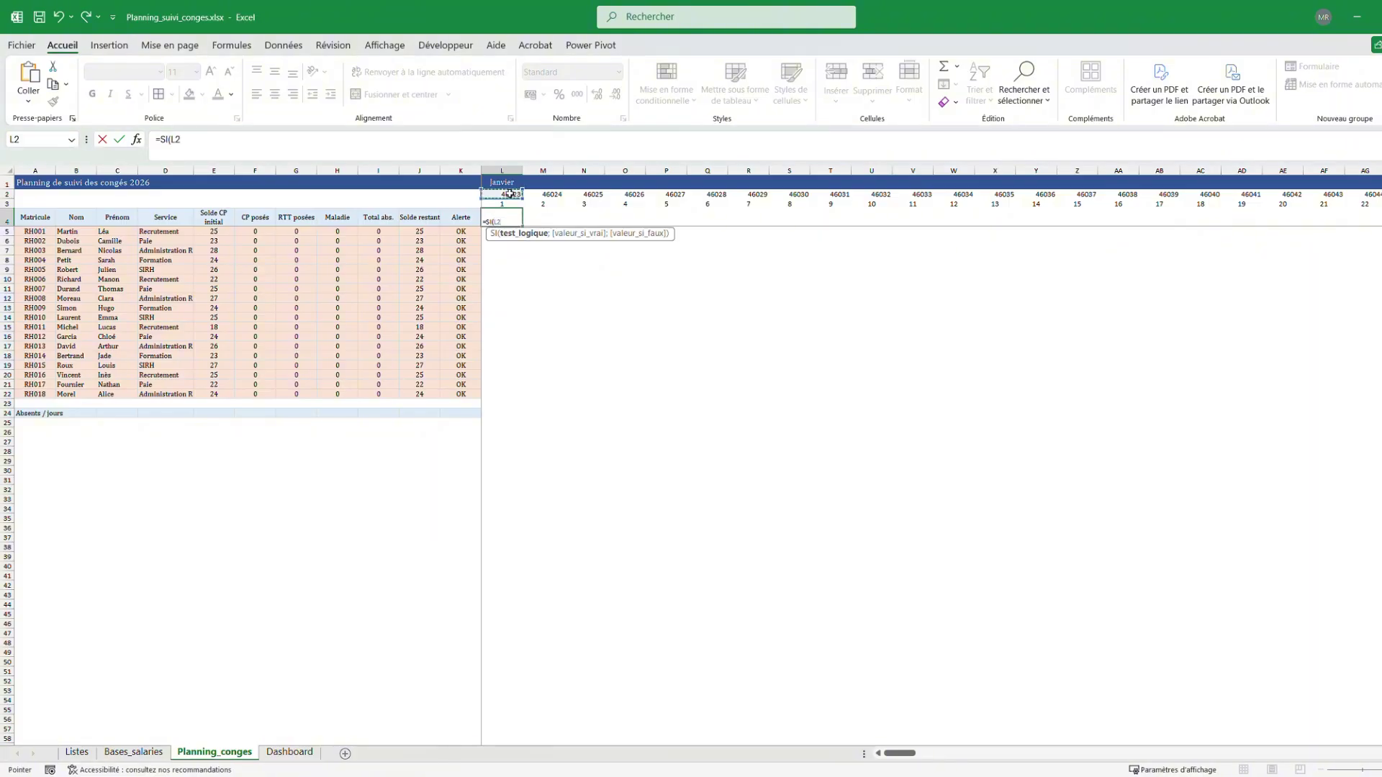
key(F4)
key(F4)
text(="";"")
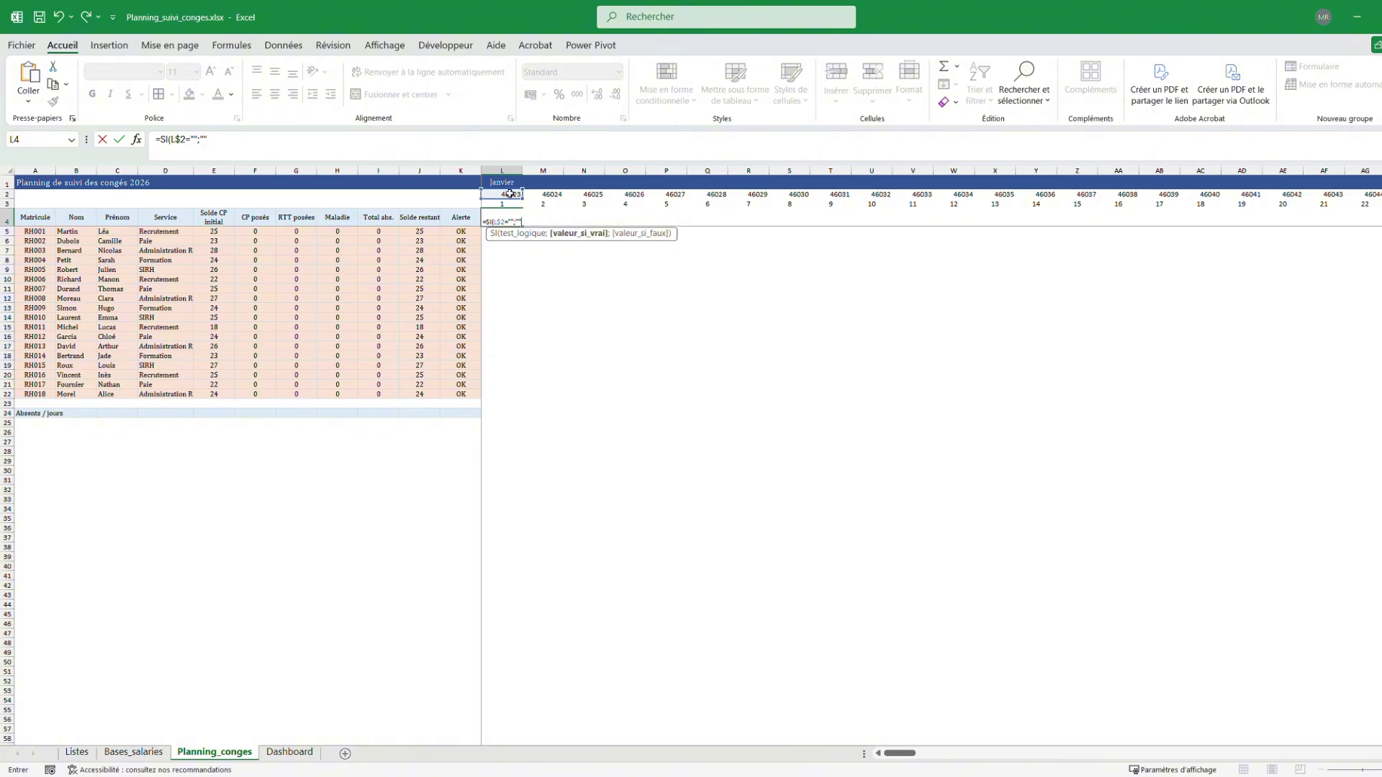
Nest CHOISIR as the value if false in the L4 formula, with JOURSEM(L$2;2) as its index
text(;chos)
key(BackSpace)
text(i)
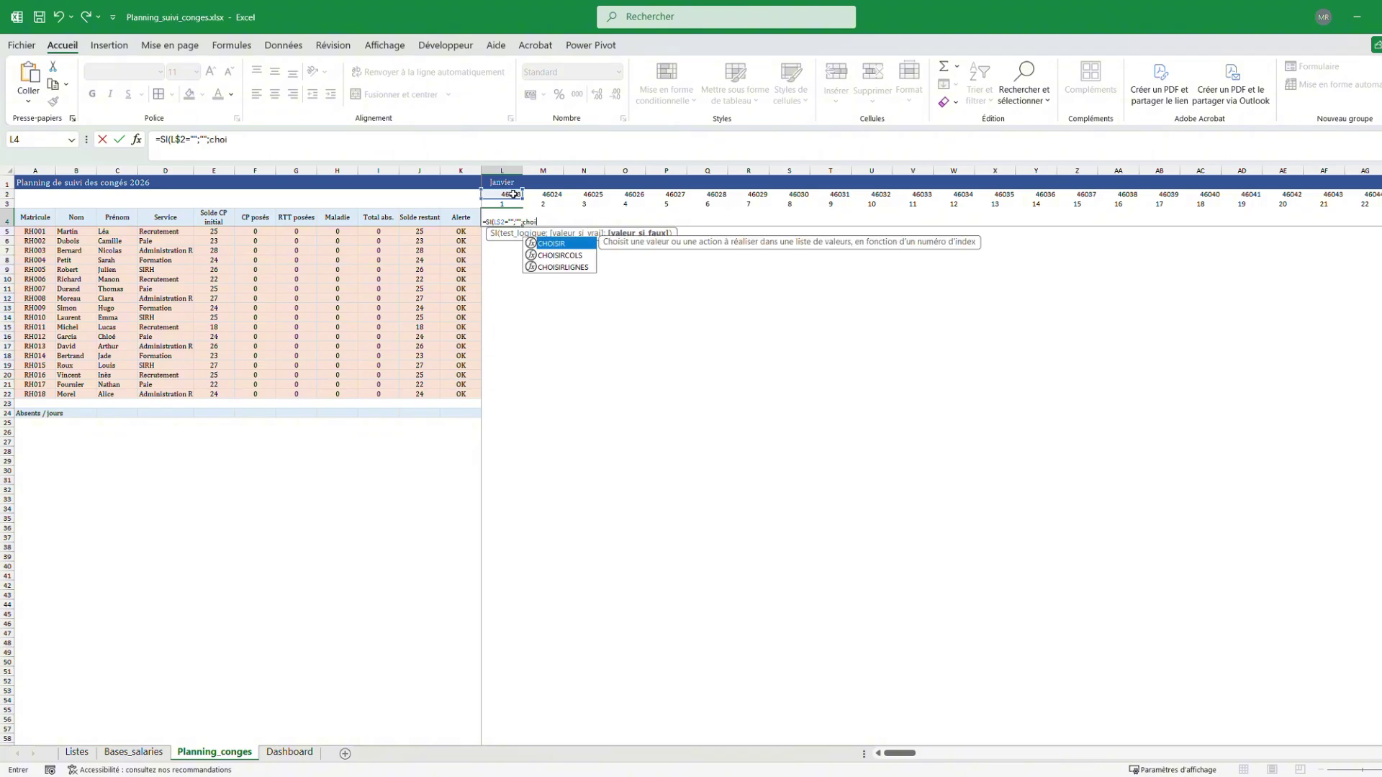
double_click(554, 243)
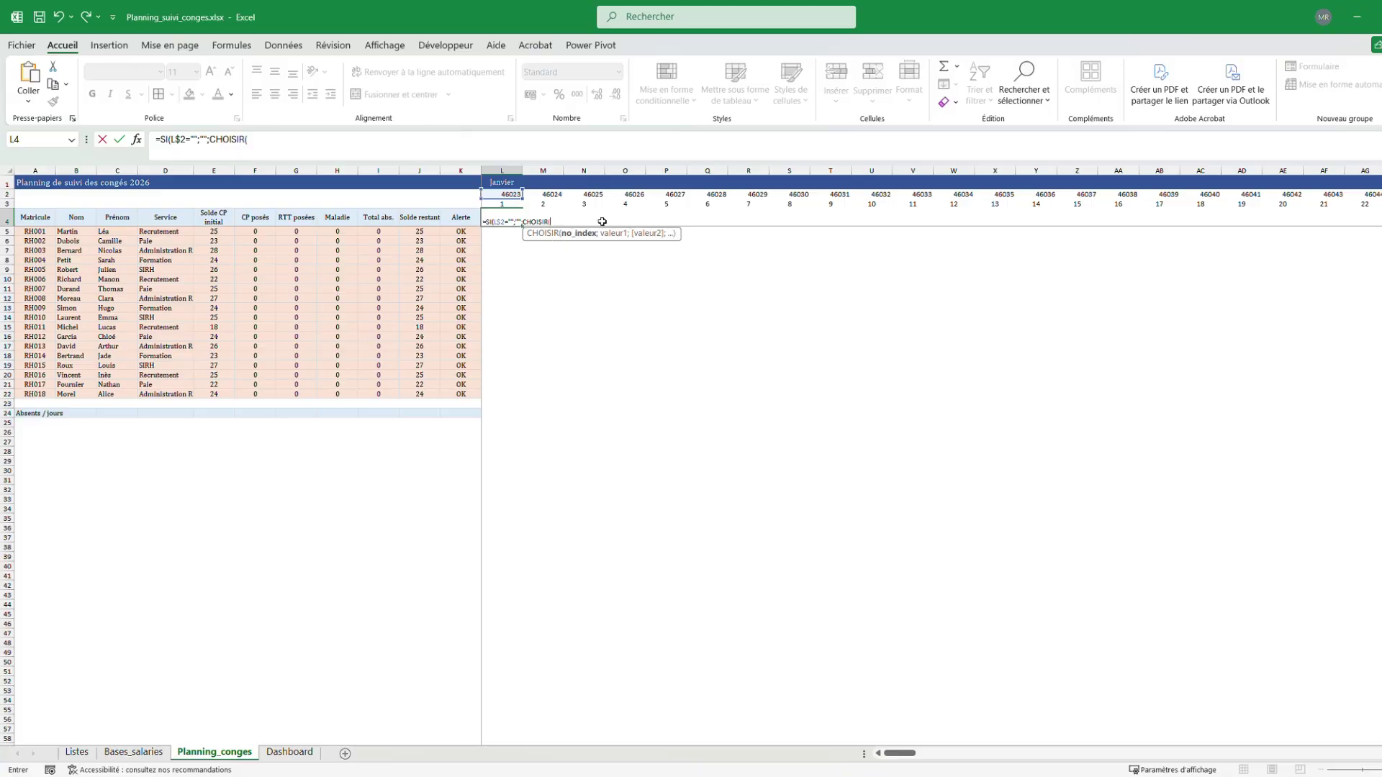
text(jour)
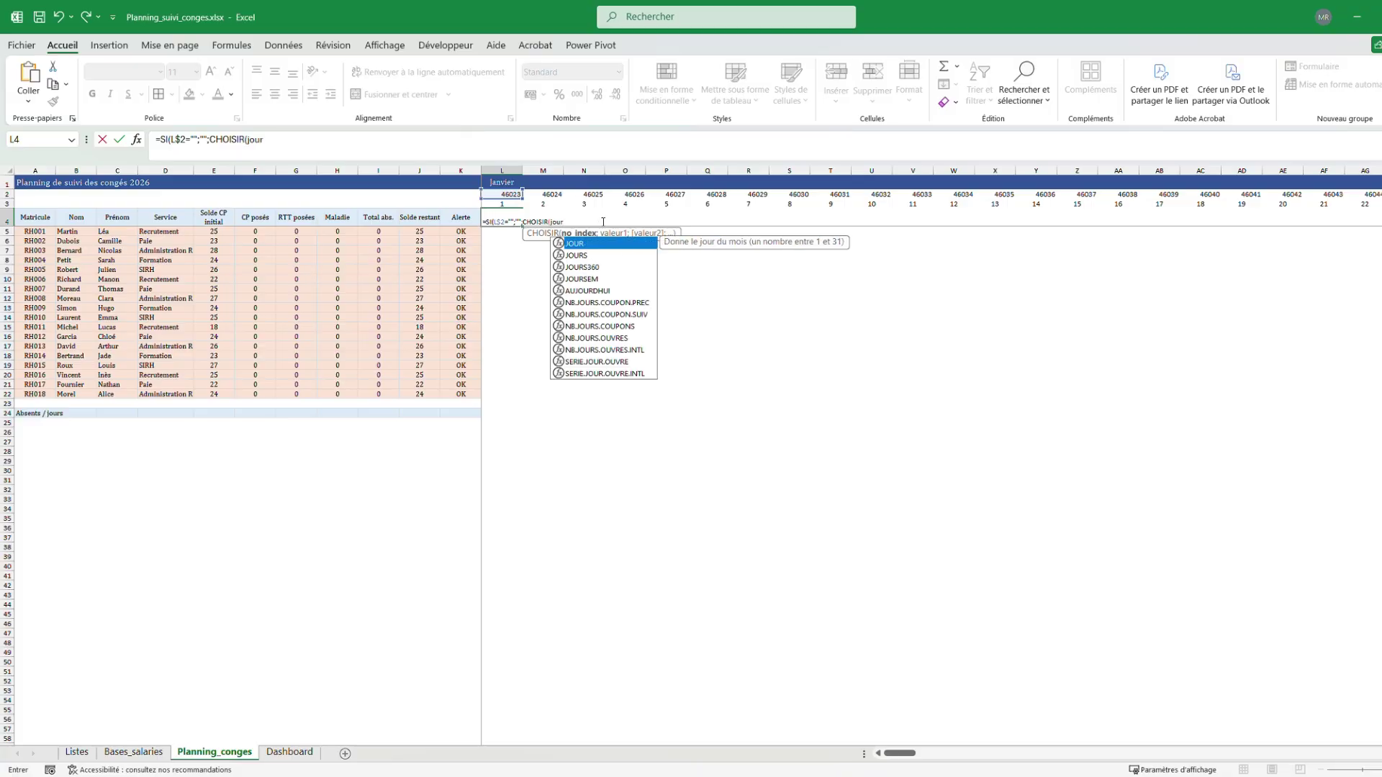
double_click(600, 278)
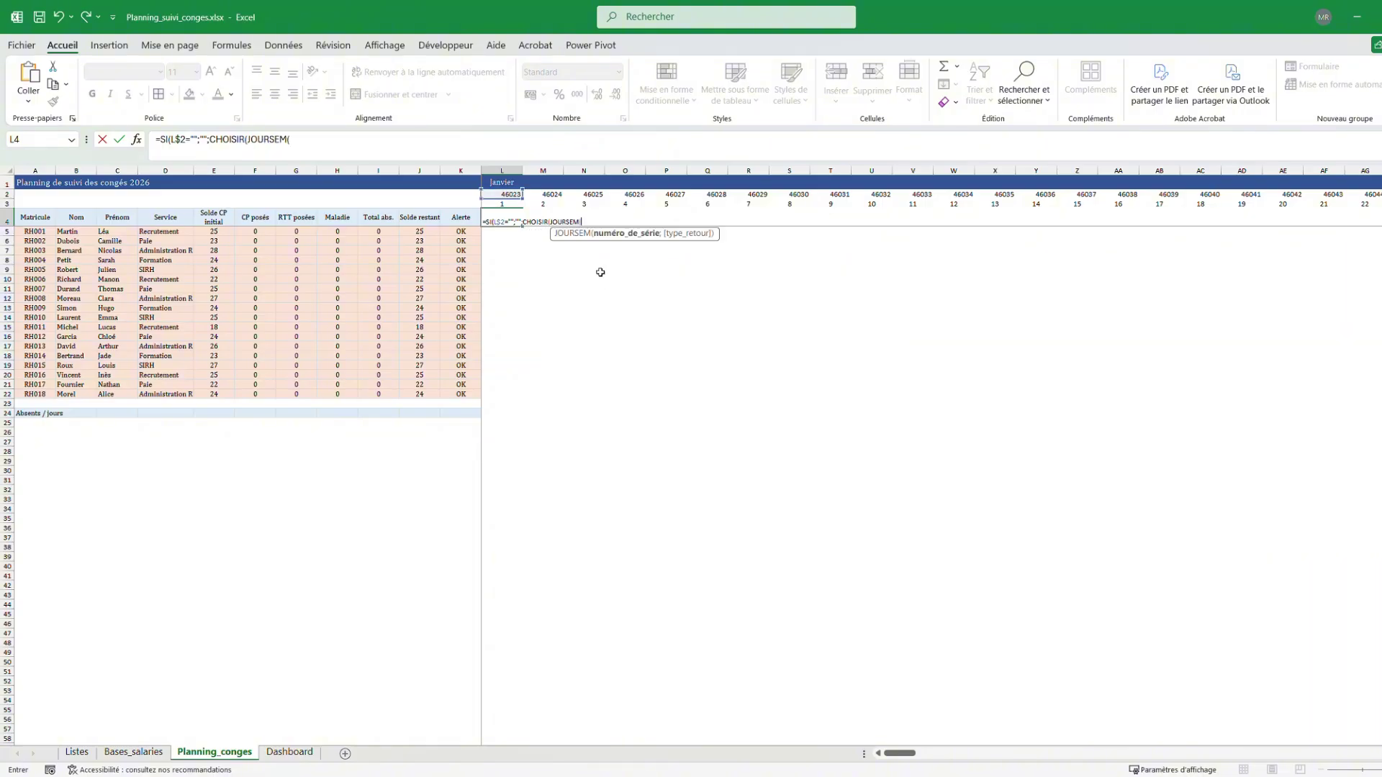
click(510, 194)
key(F4)
key(F4)
text(;2)
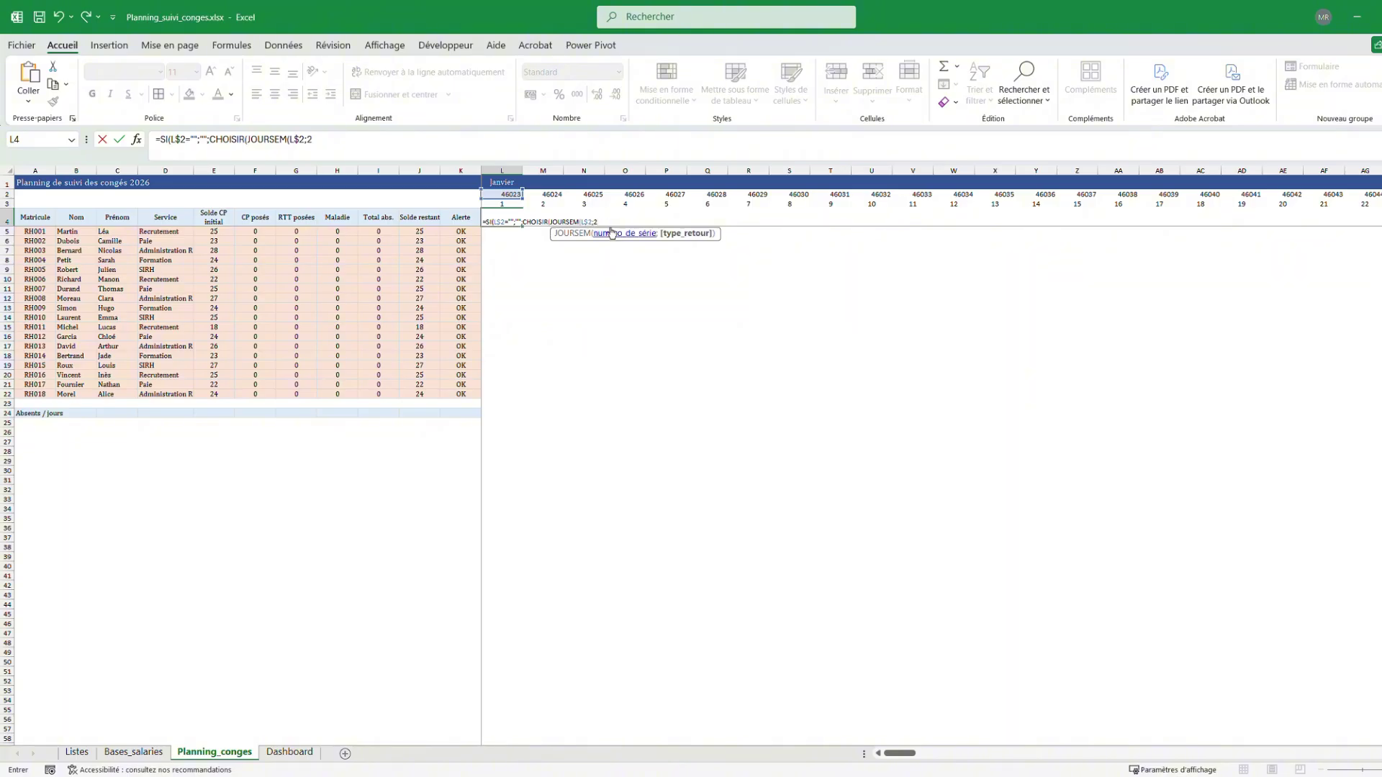
text())
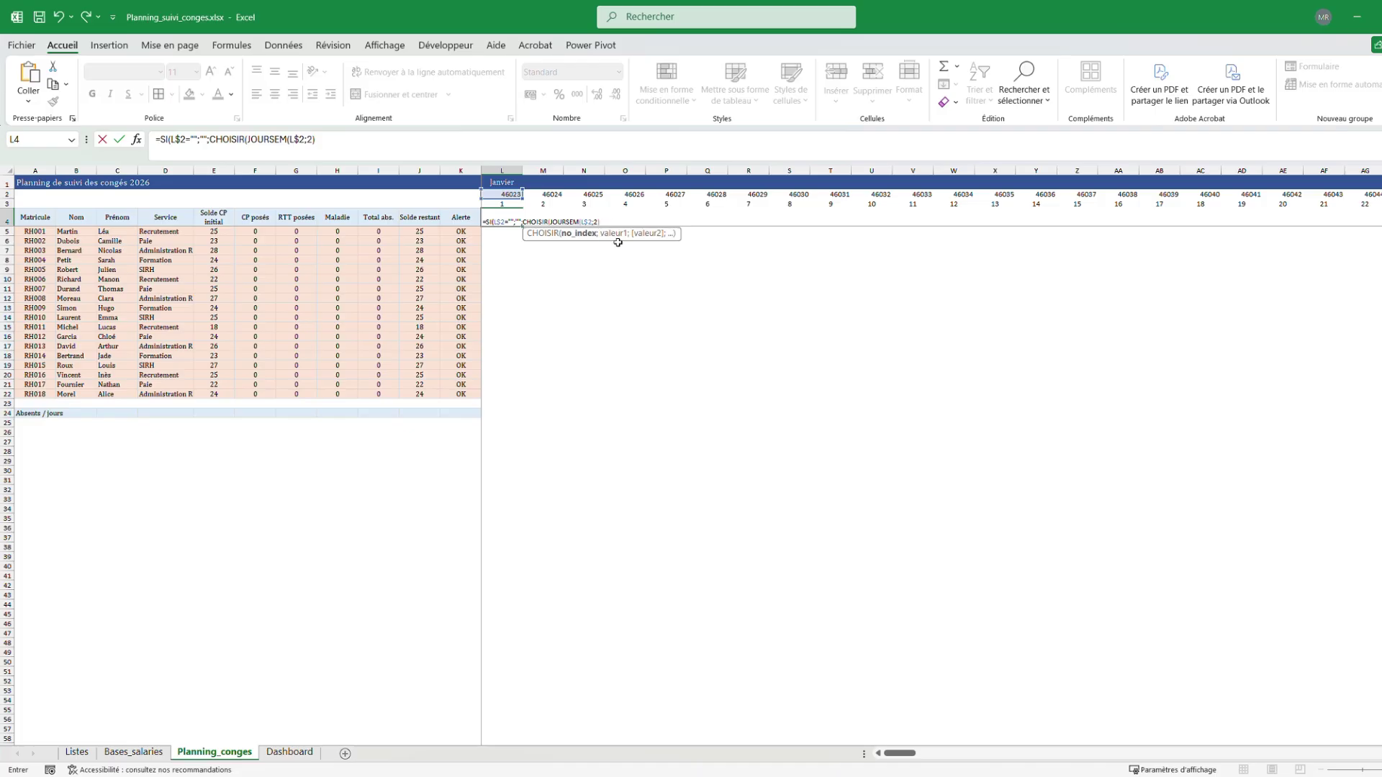
Complete CHOISIR in L4 with the weekday abbreviations "L";"Ma";"Me";"J";"V";"S";"D" and validate the formula
text(;"L";)
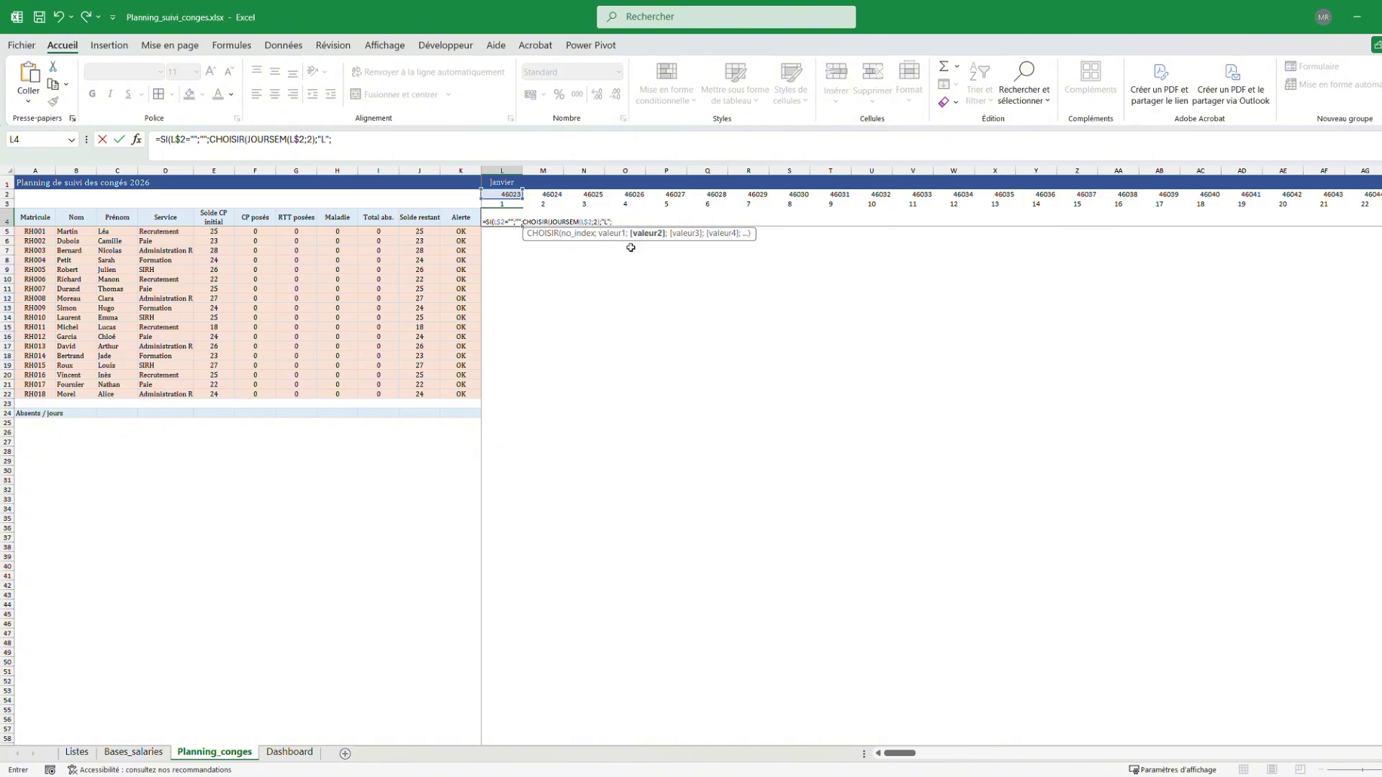
text("Ma";)
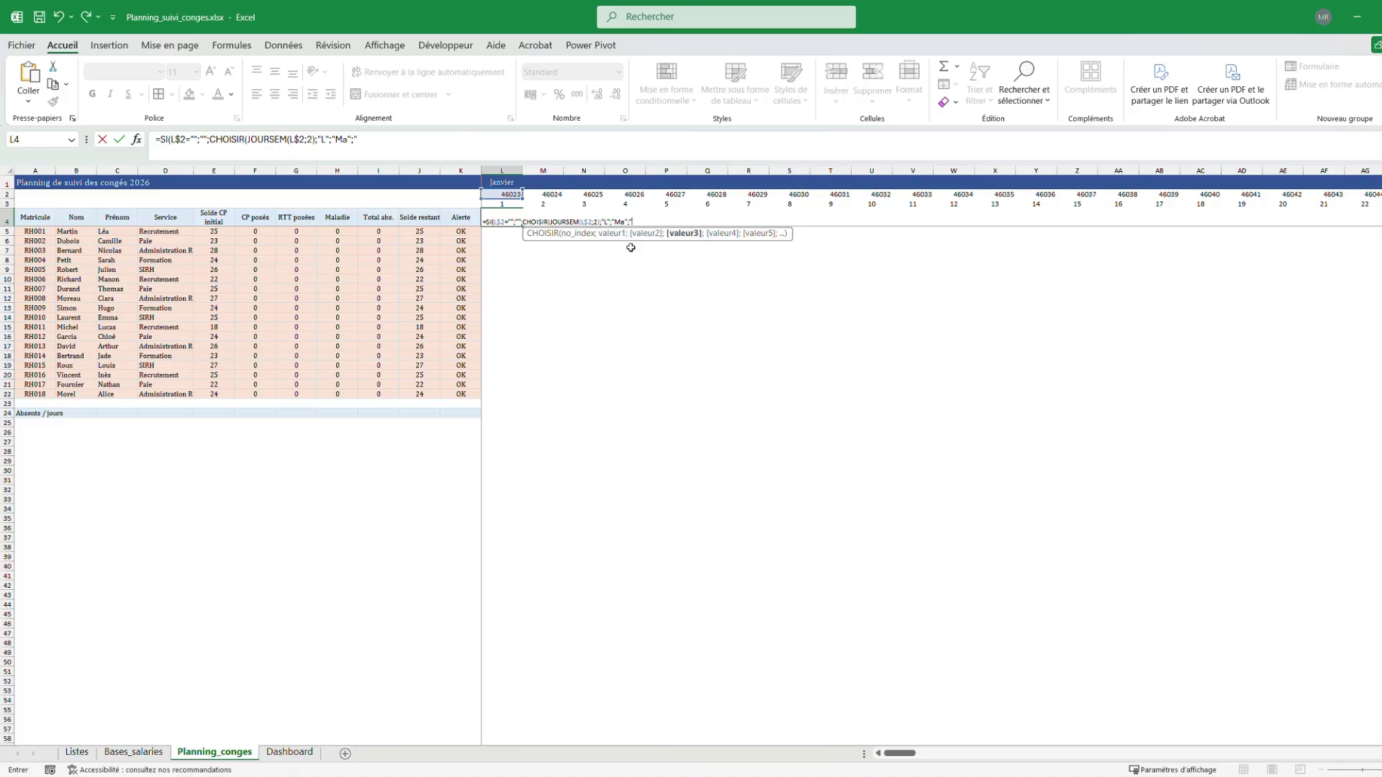
text("Me";)
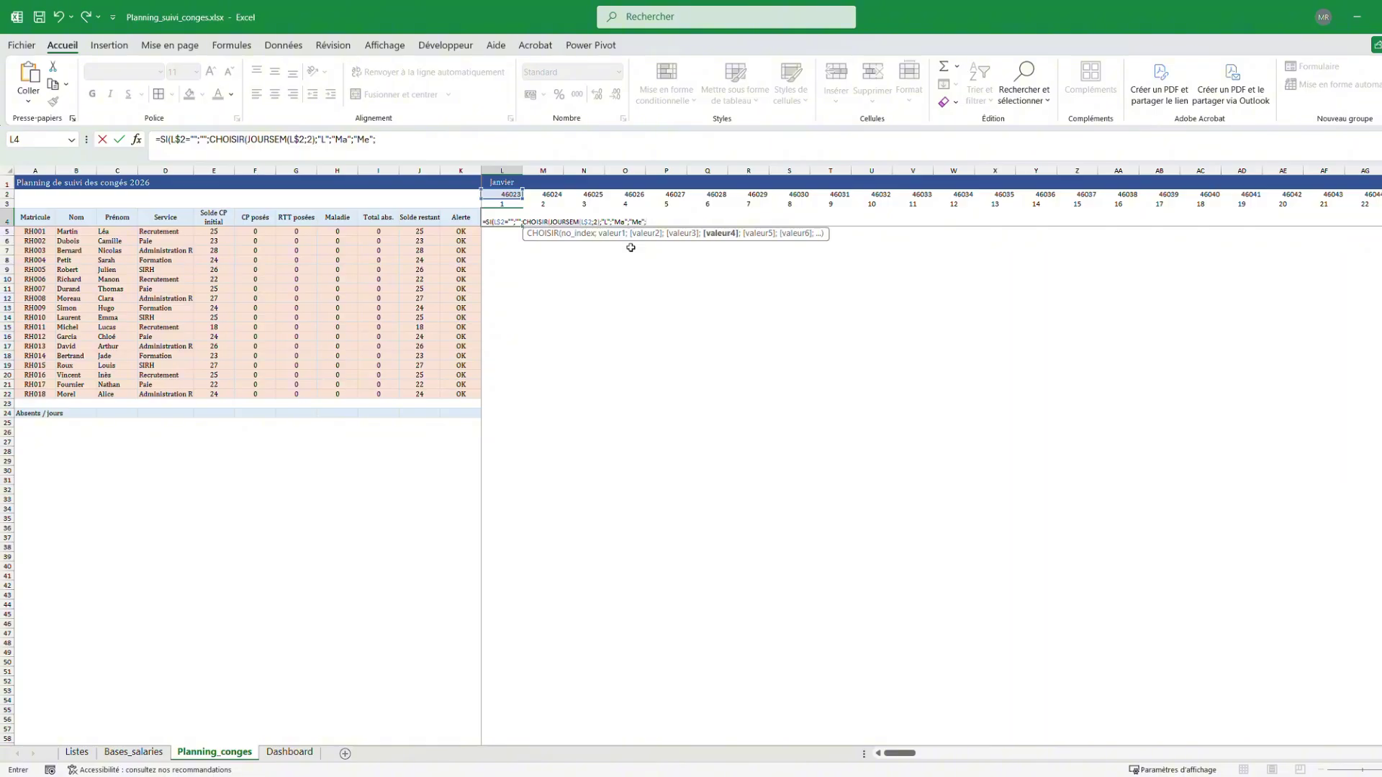
text("J";)
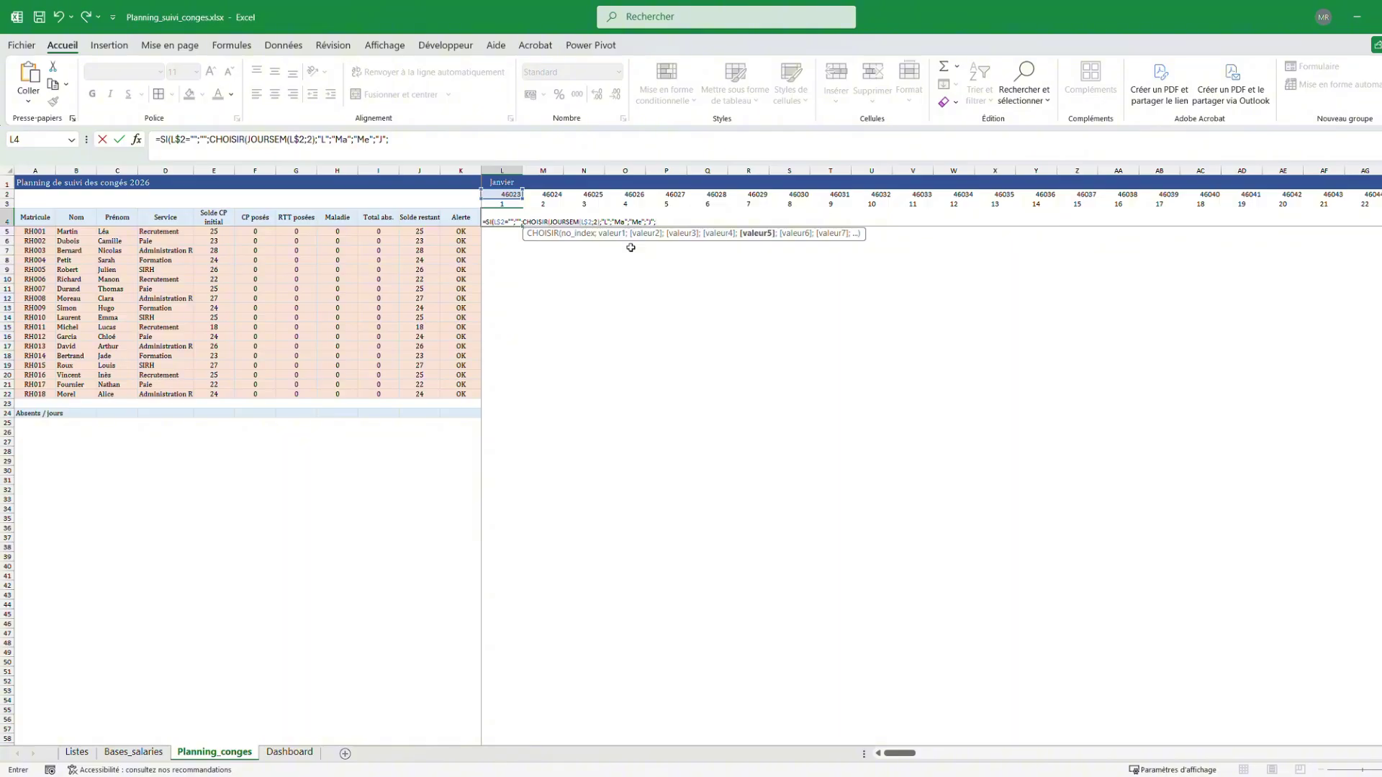
text(V)
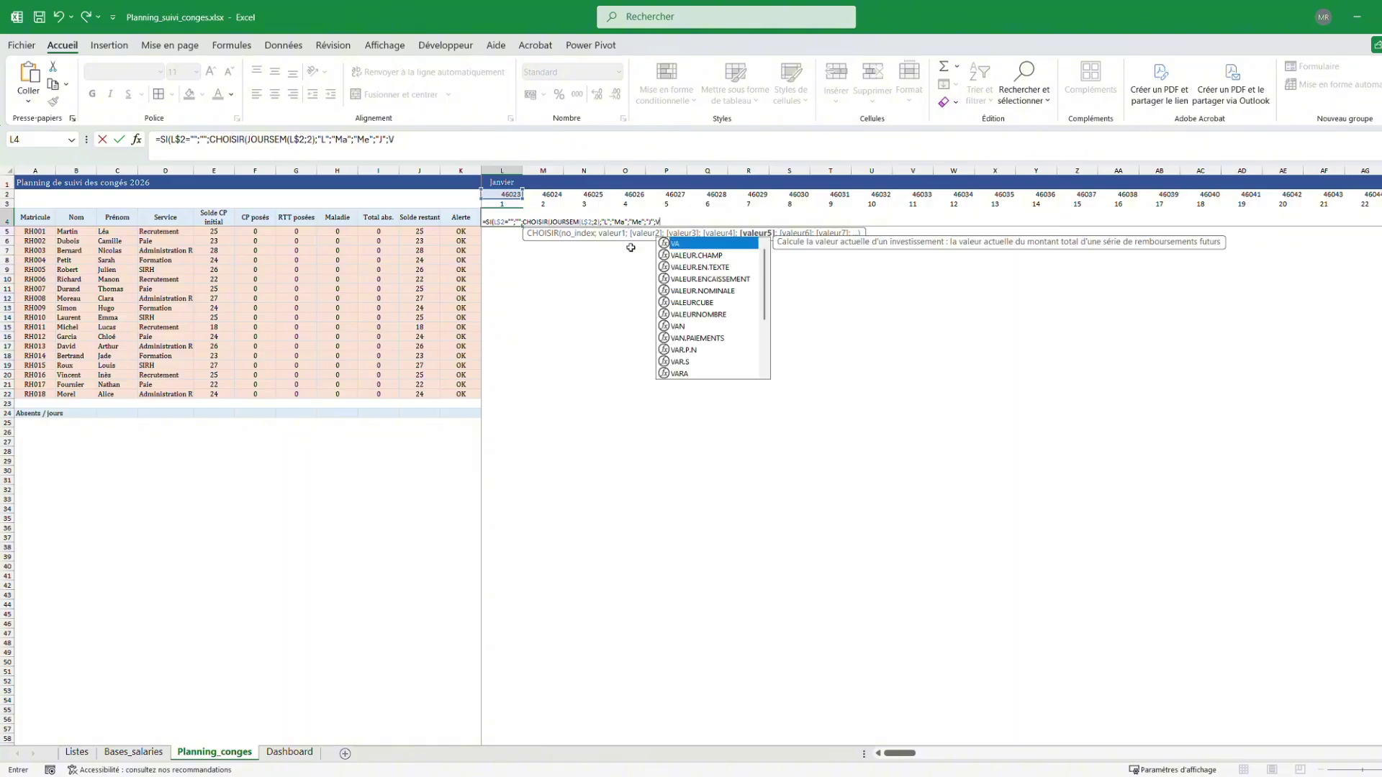
text("S)
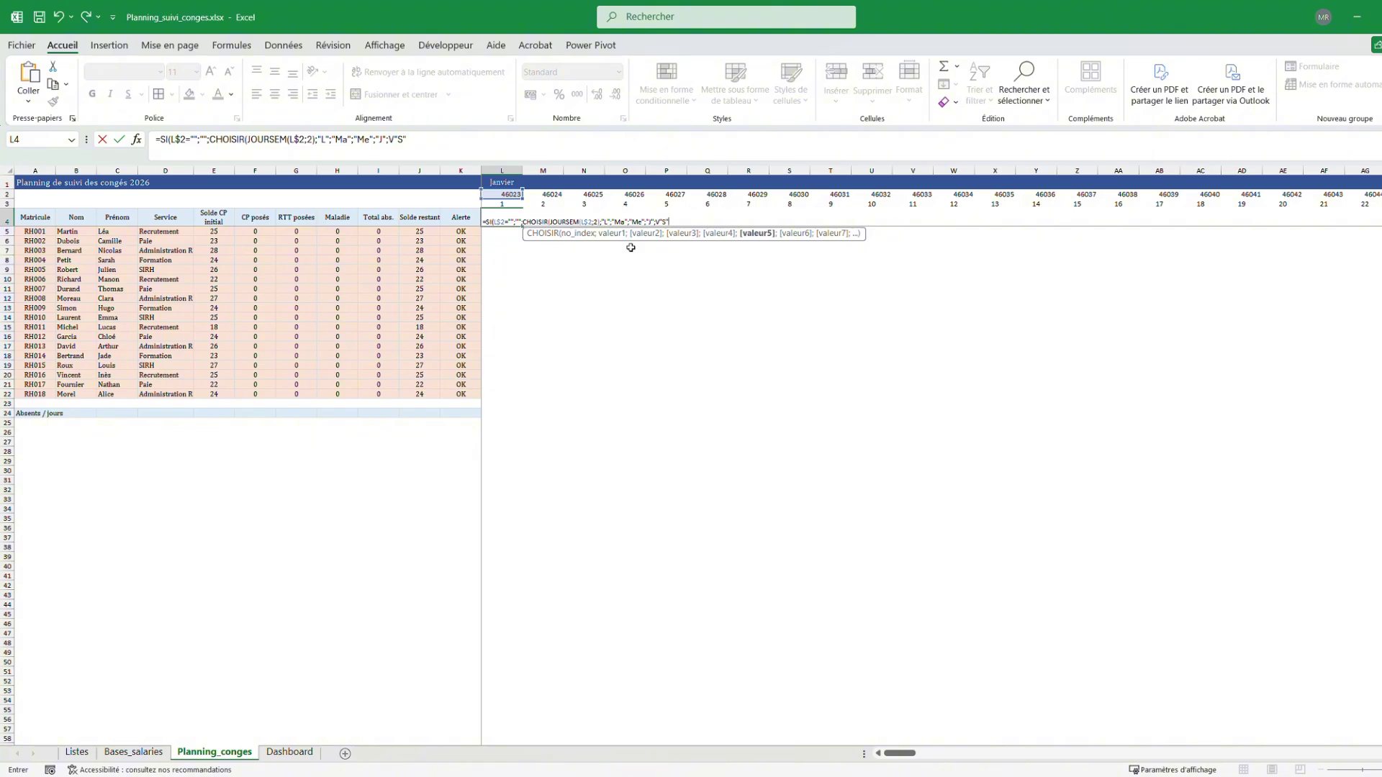
click(656, 222)
text(")
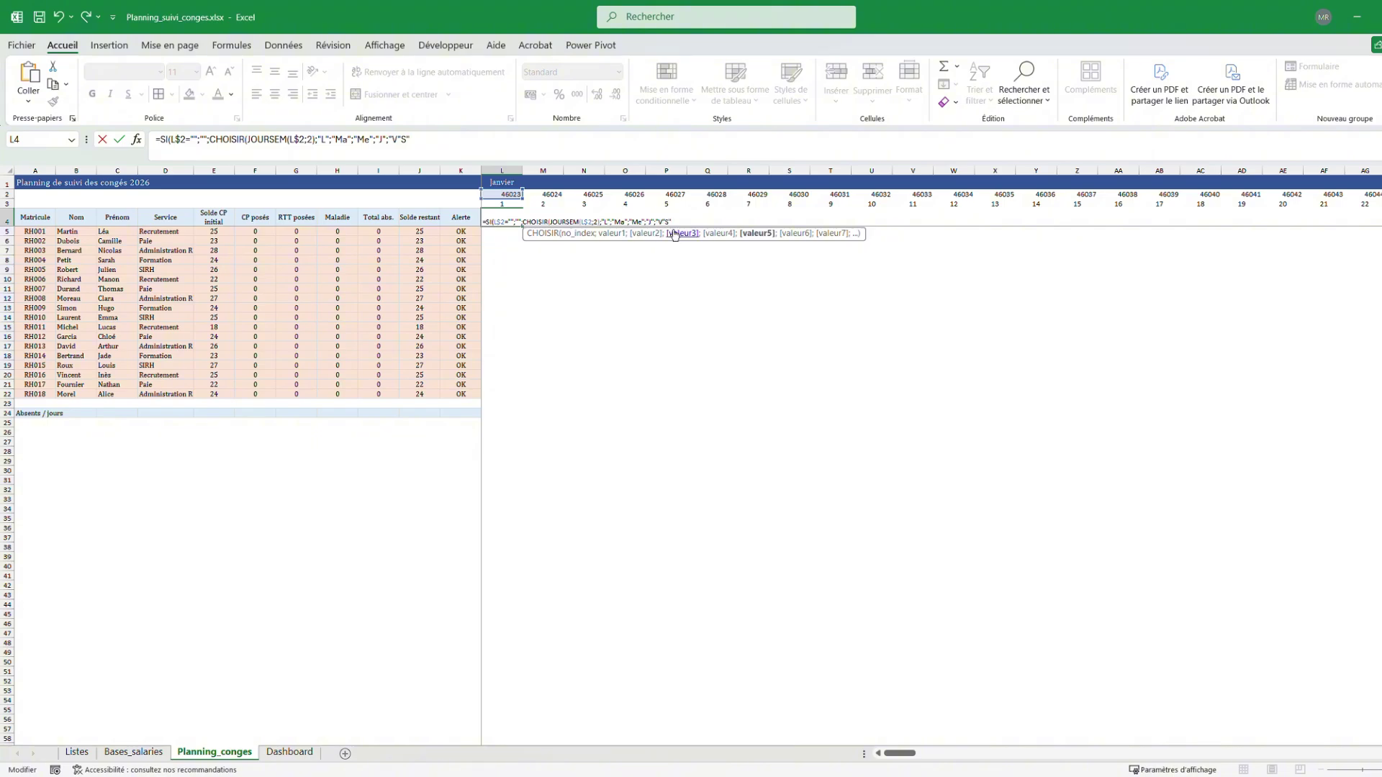
text(;)
text(")
click(662, 223)
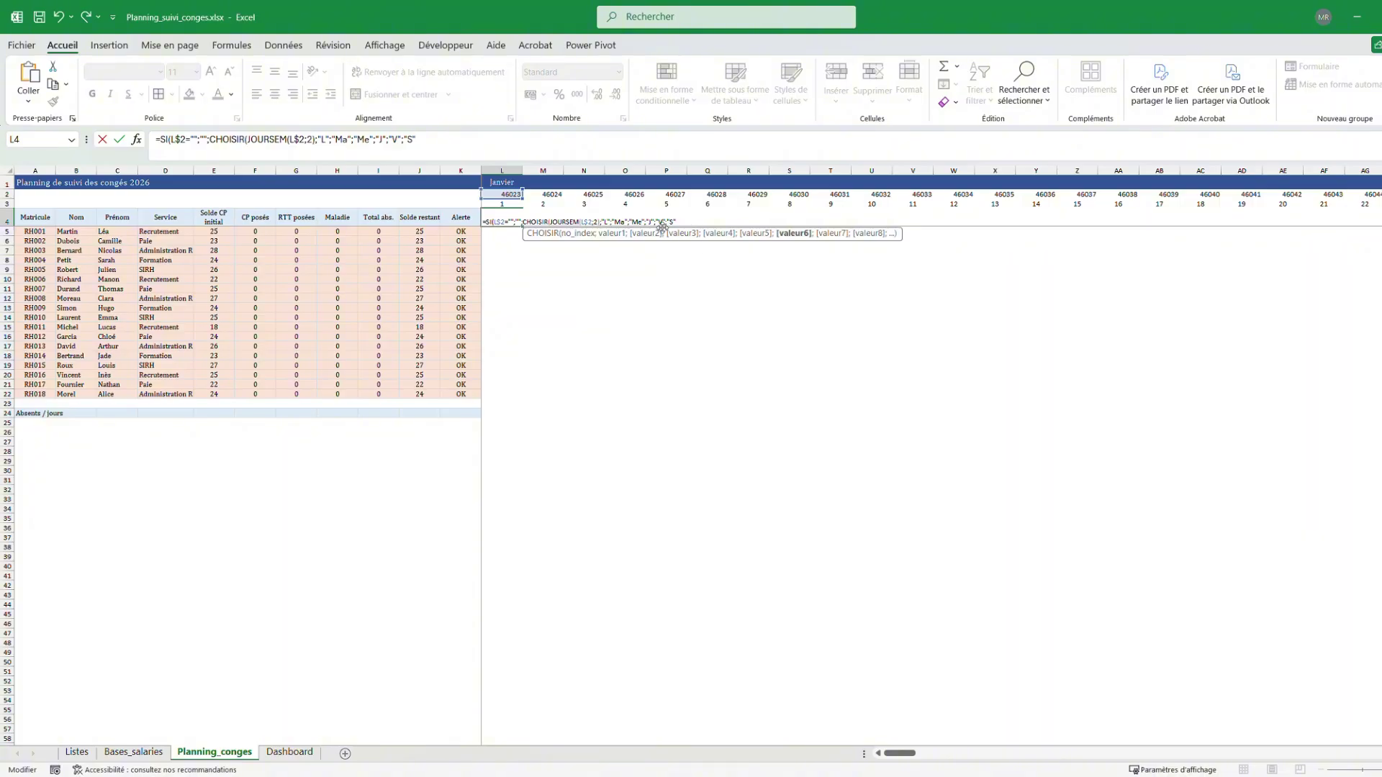
text(;"D)
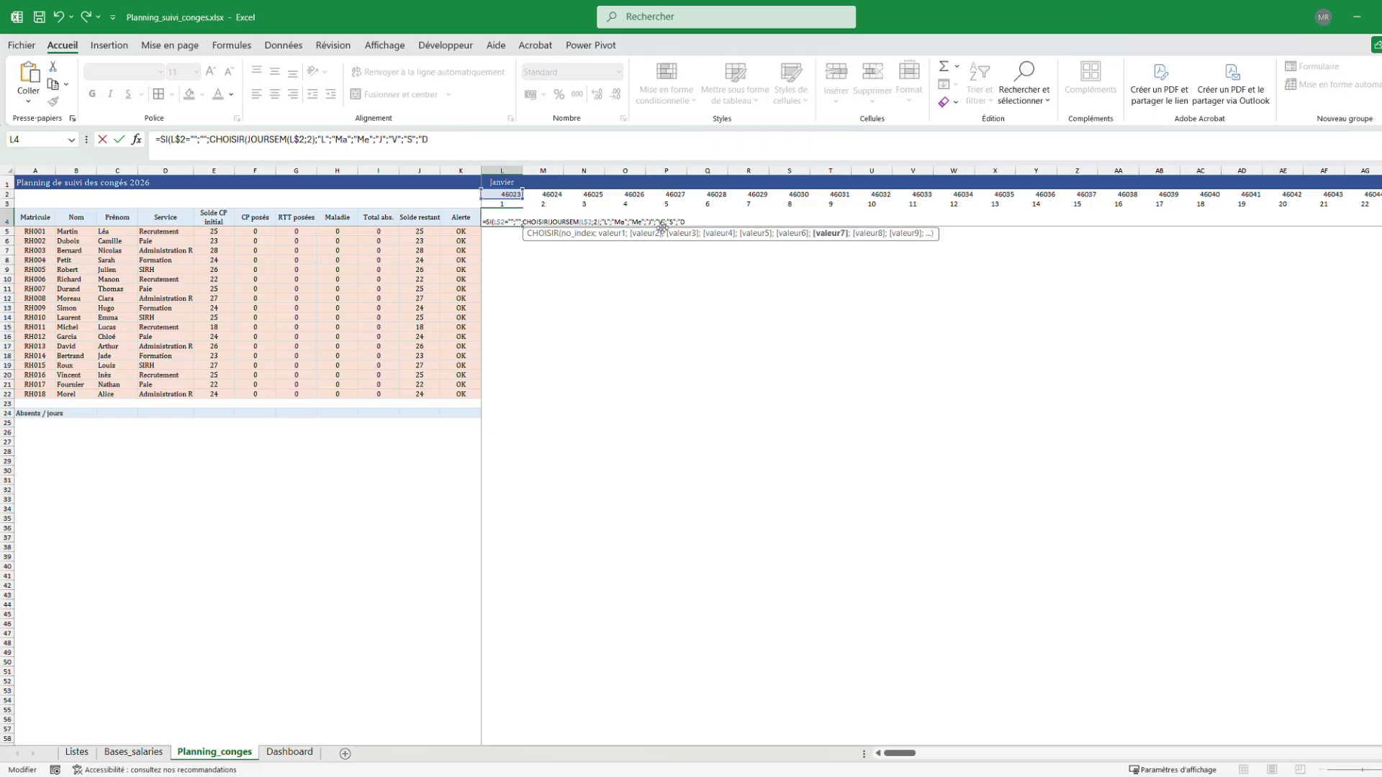
text(")))
key(Return)
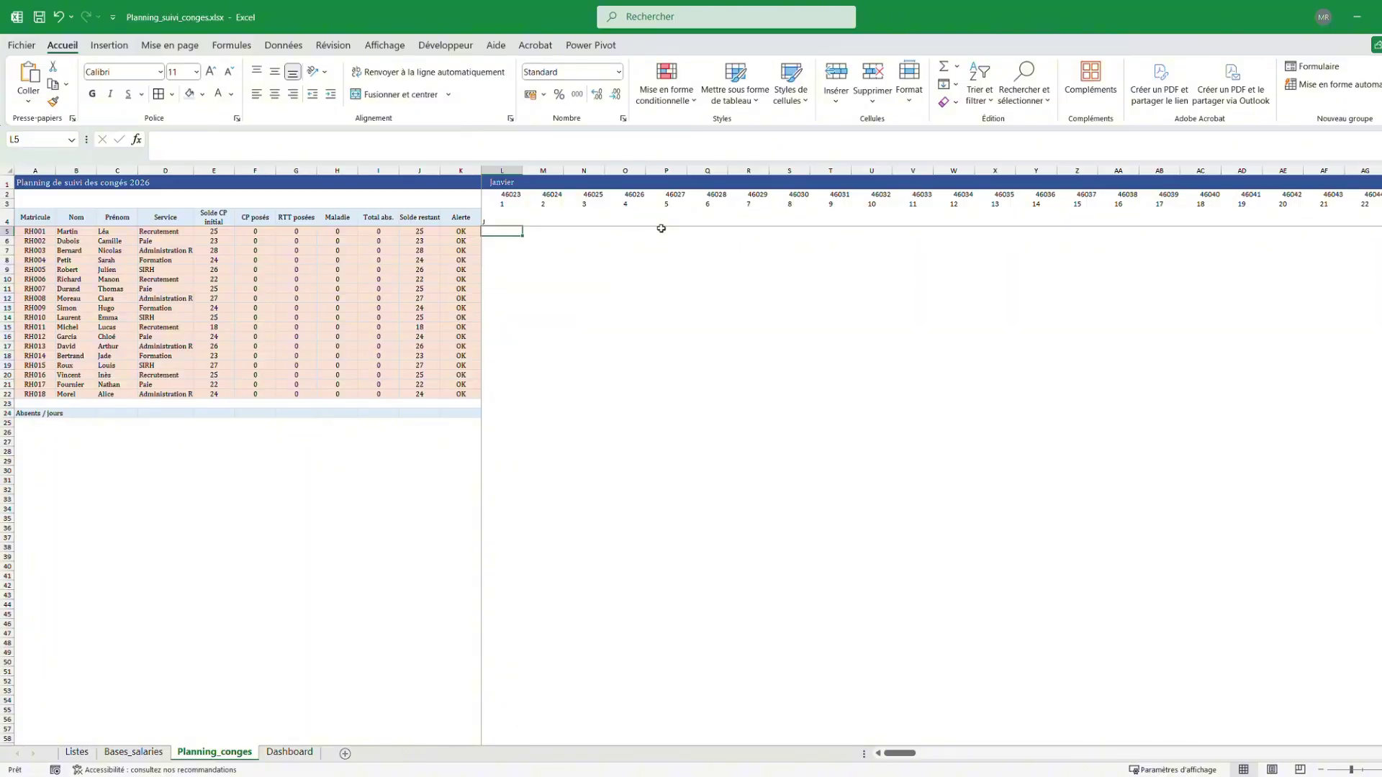
Center L4 horizontally and vertically and extend its weekday formula across row 4 to the end of the year
click(511, 220)
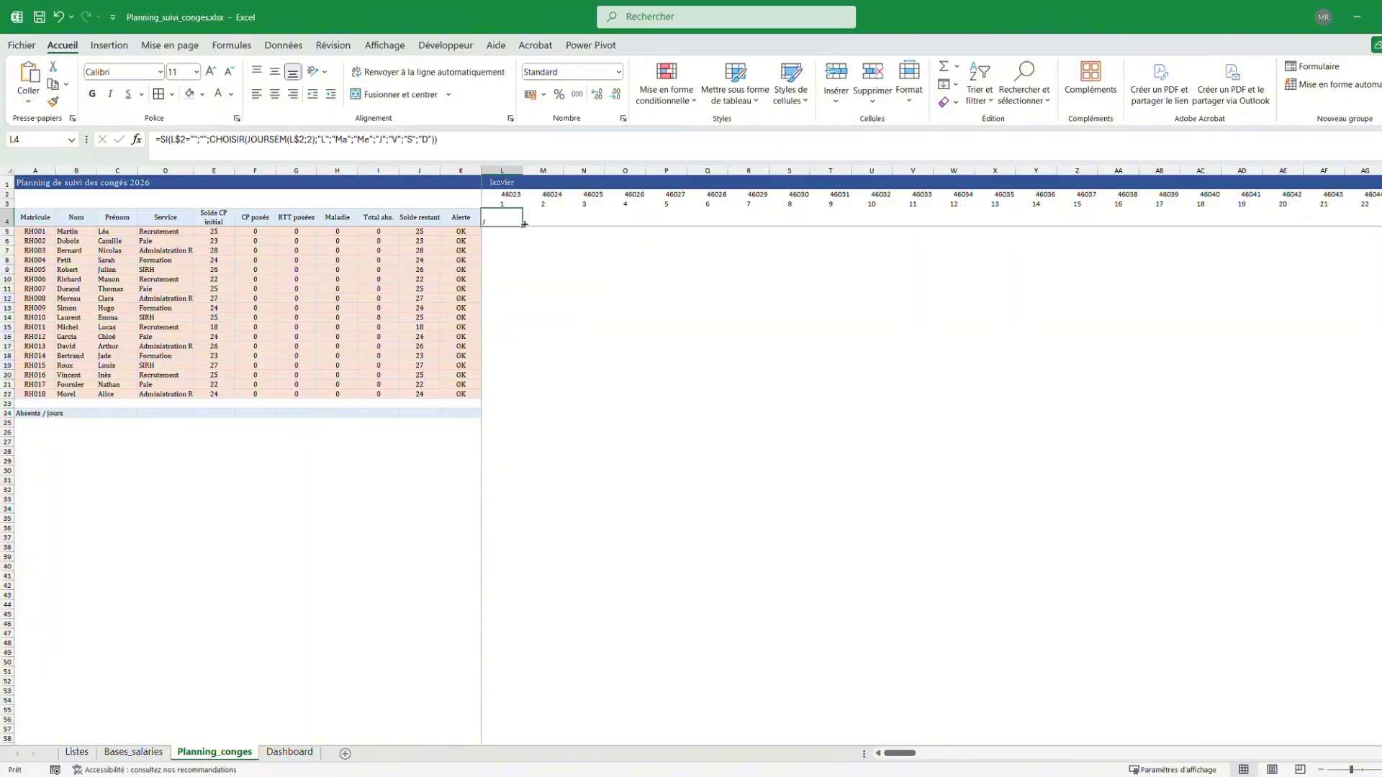
click(274, 95)
click(275, 71)
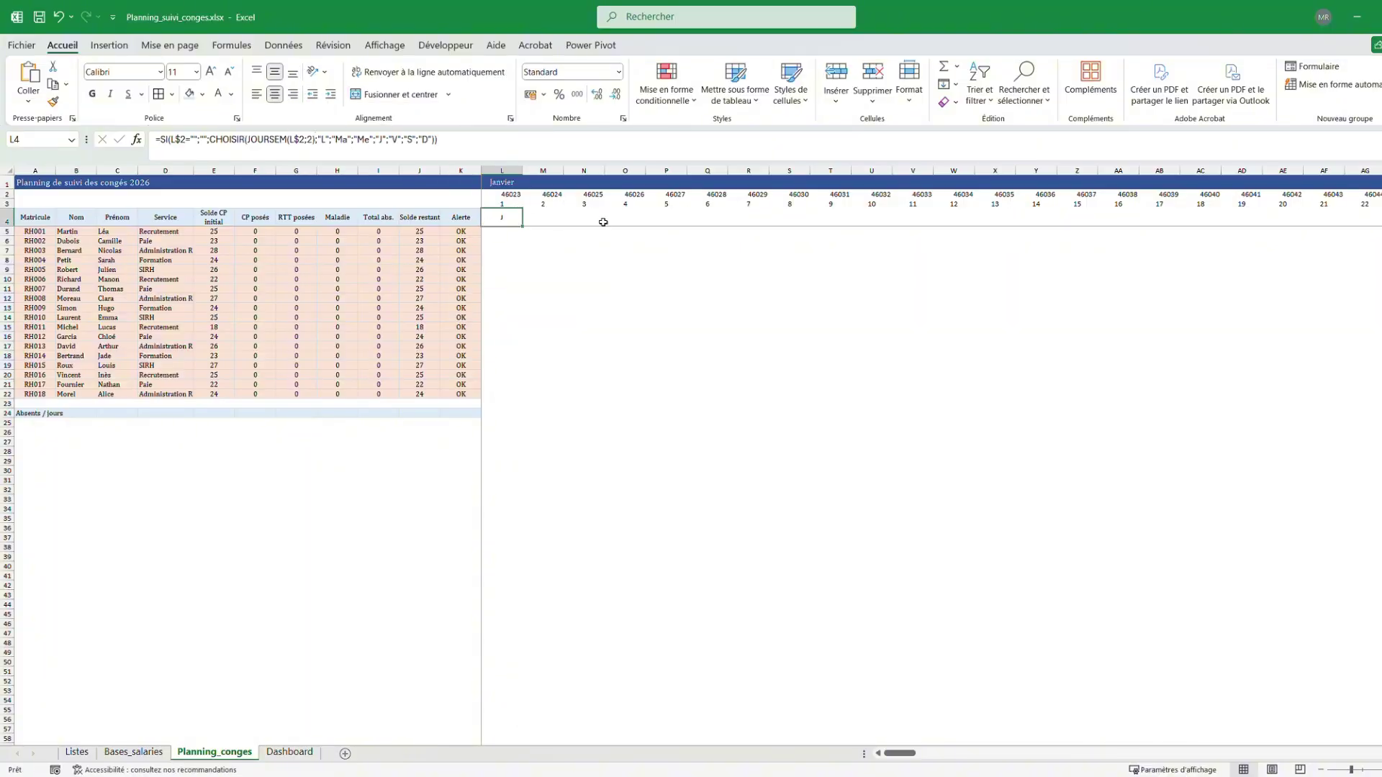
click(528, 224)
click(518, 223)
drag(520, 223, 561, 221)
click(558, 221)
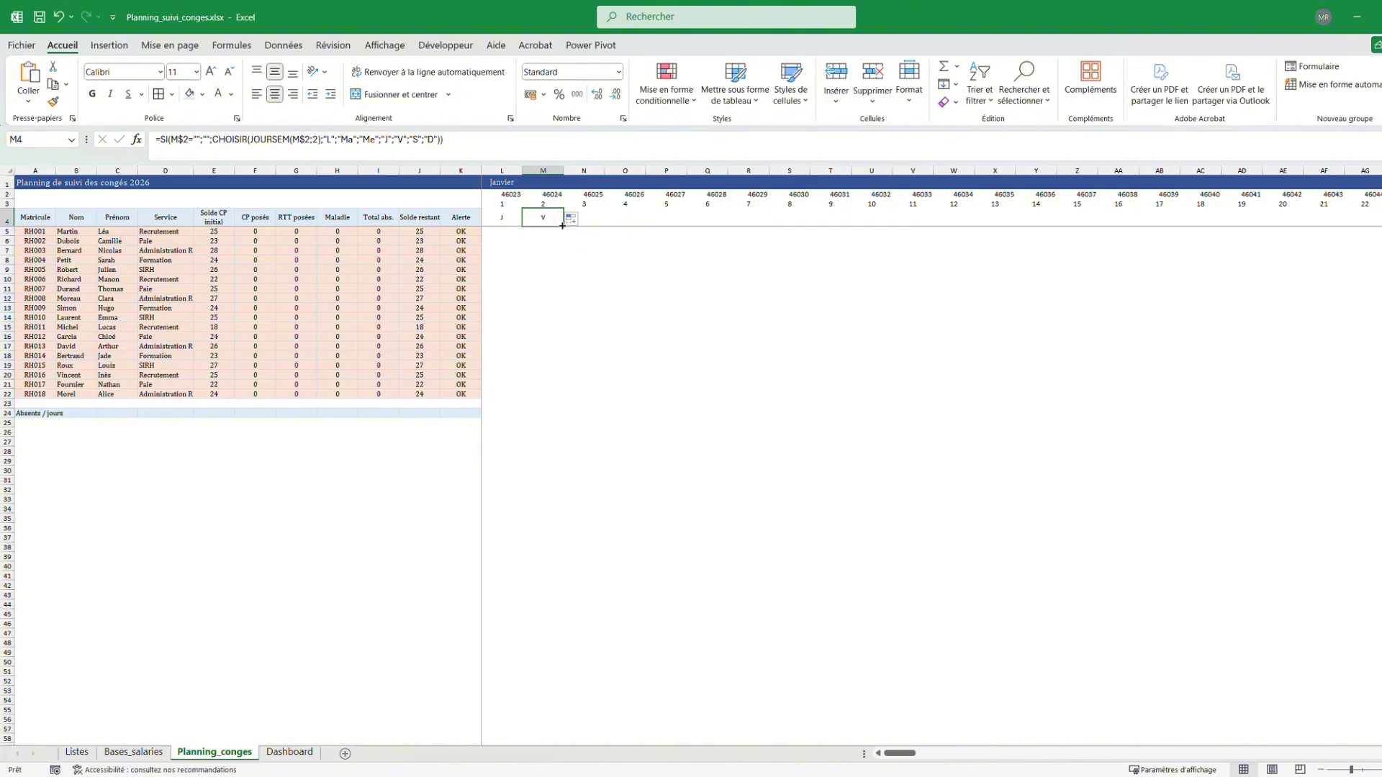
drag(562, 226, 517, 193)
Format the date, day-number and weekday cells in rows 2 to 4 with the Cambria font and a light blue fill
click(1314, 286)
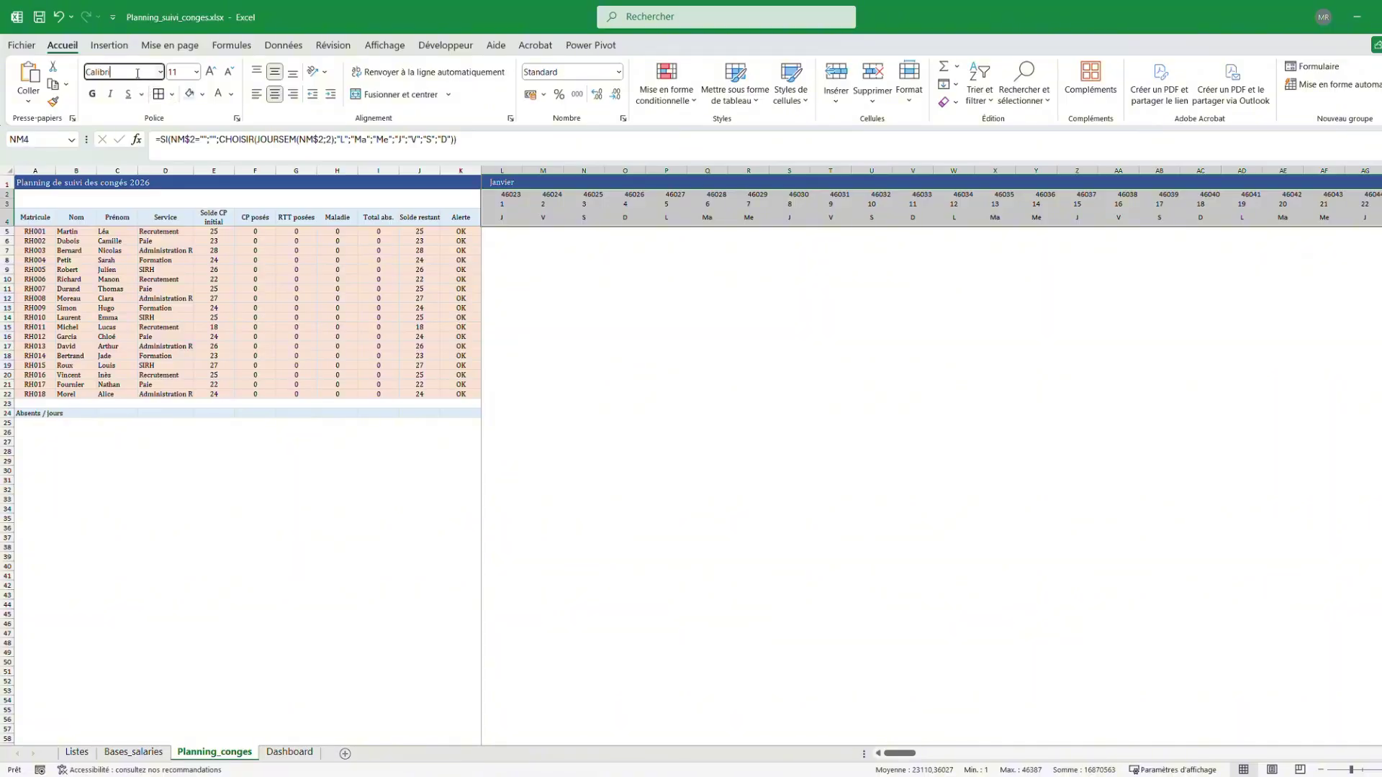
key(BackSpace)
key(BackSpace)
key(BackSpace)
key(BackSpace)
key(BackSpace)
text(mbria)
key(Return)
click(194, 96)
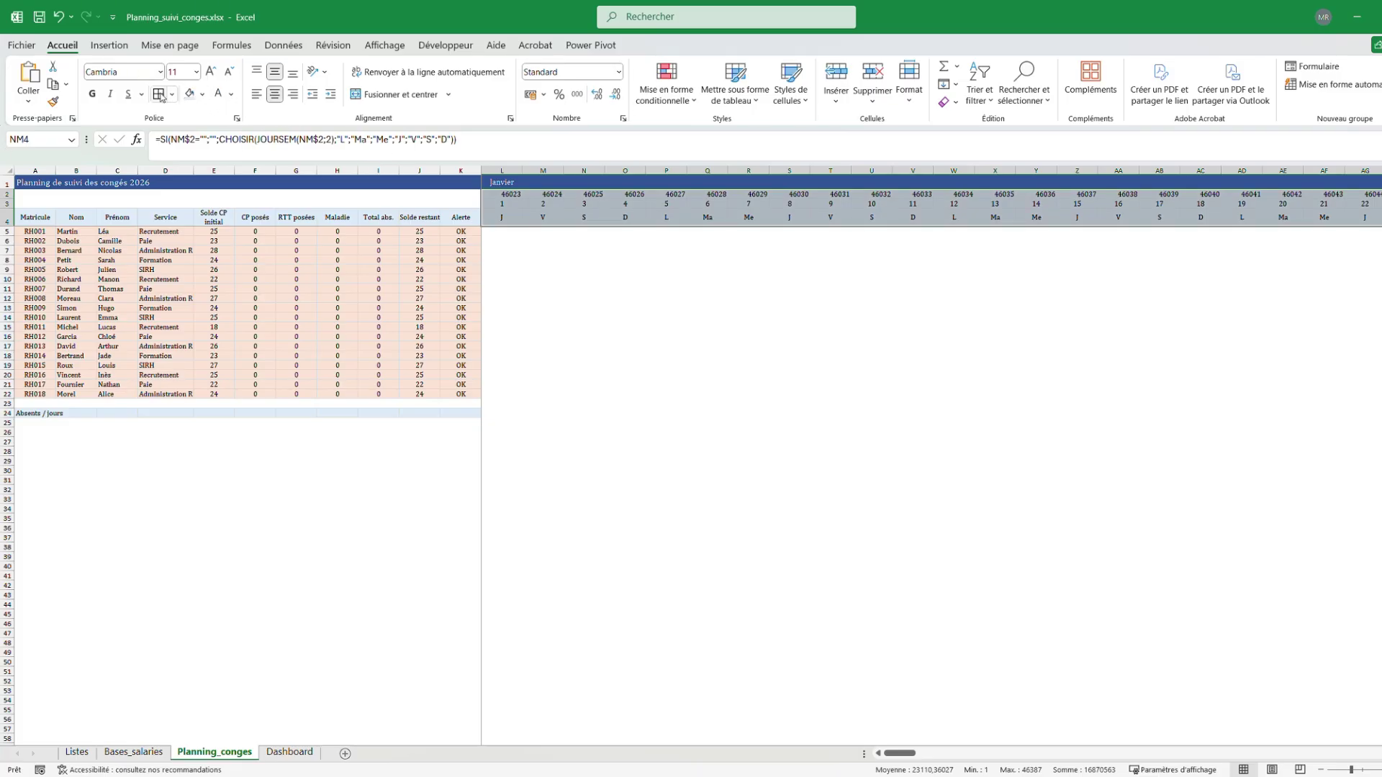
click(718, 316)
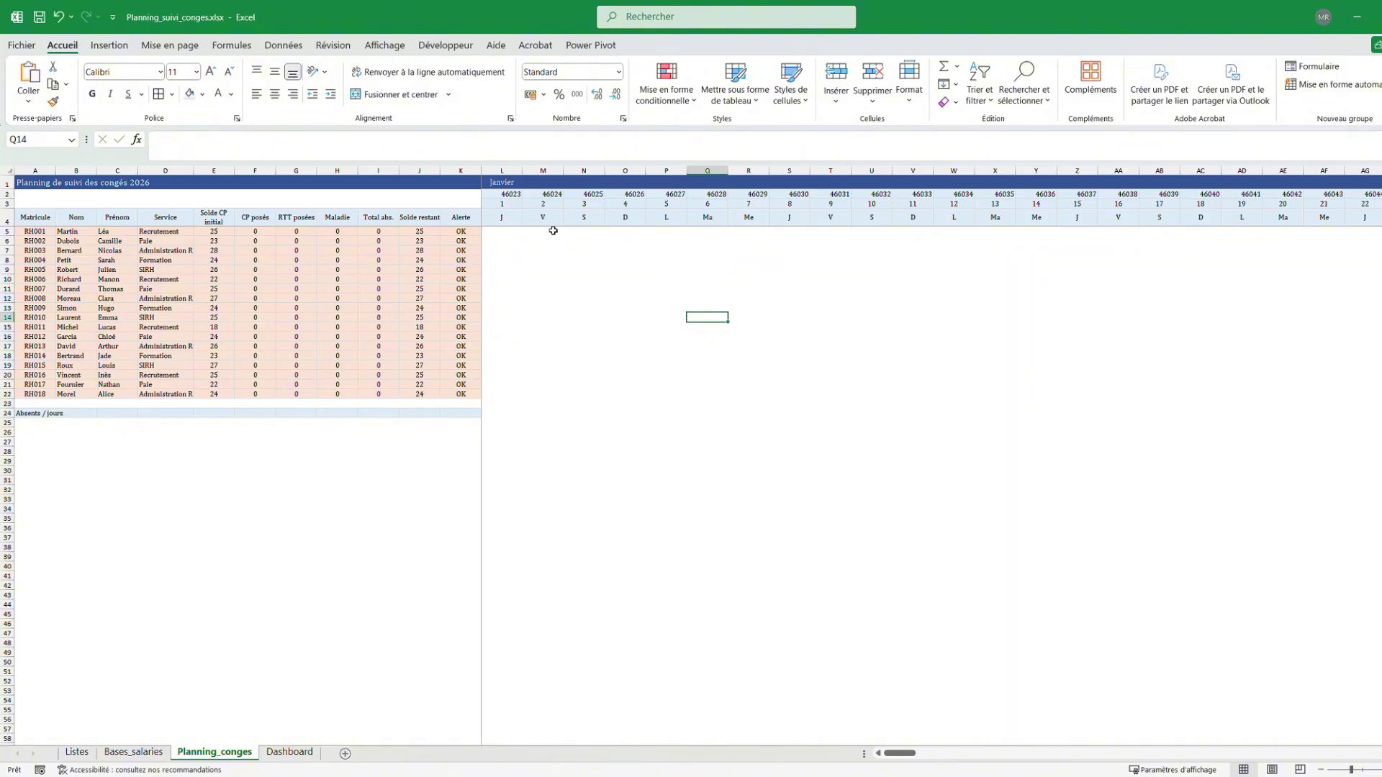
Make the day numbers and weekdays in rows 3 and 4 bold from column L to the end of the year
drag(491, 206, 1378, 220)
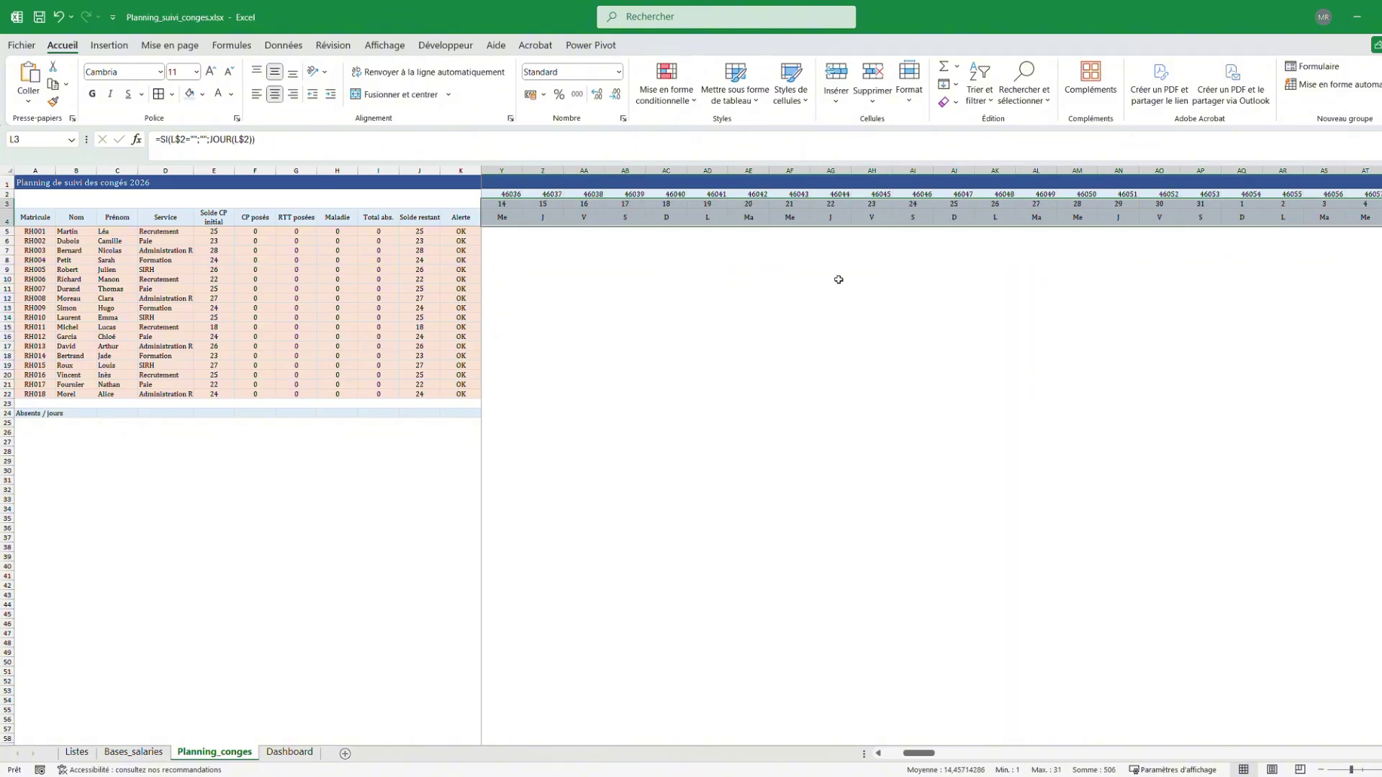
drag(919, 752, 900, 753)
click(504, 204)
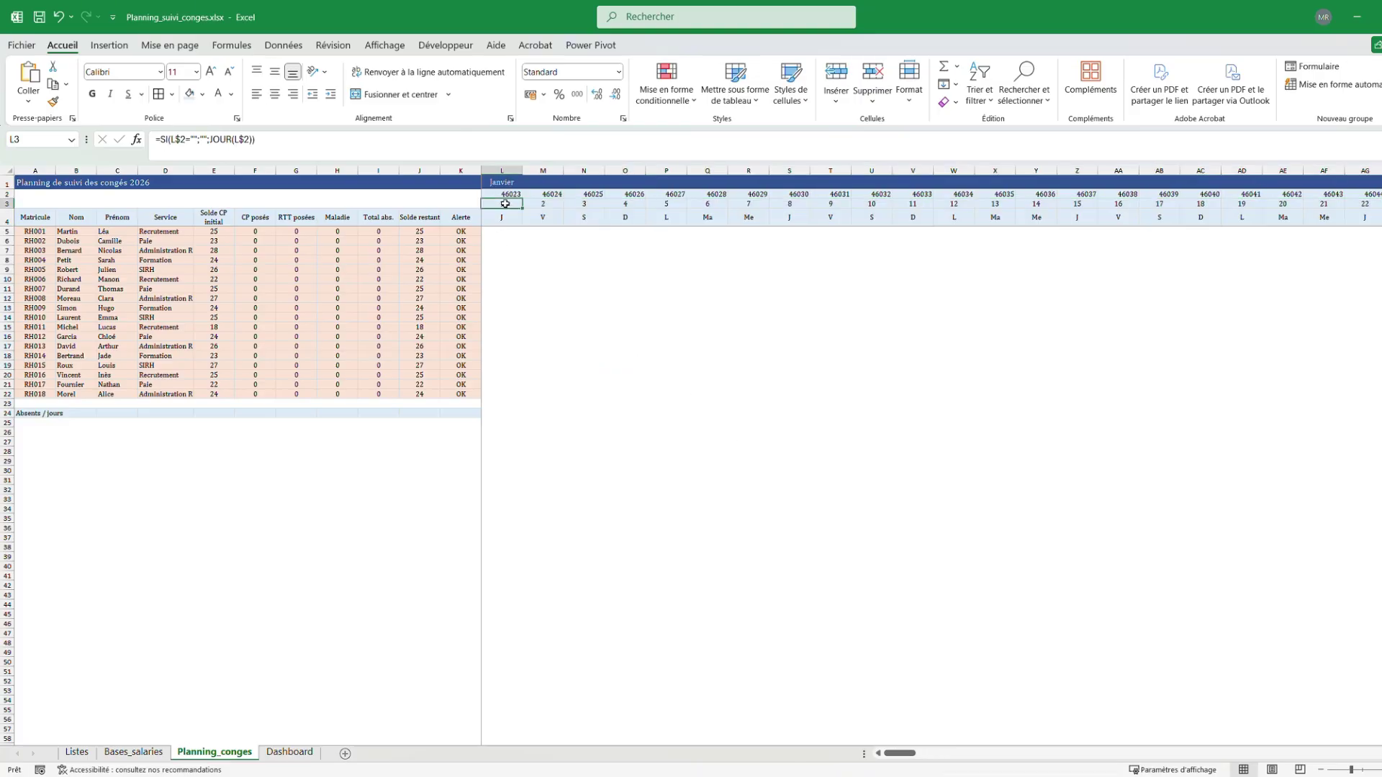
drag(506, 204, 504, 216)
key(ctrl+shift+Right)
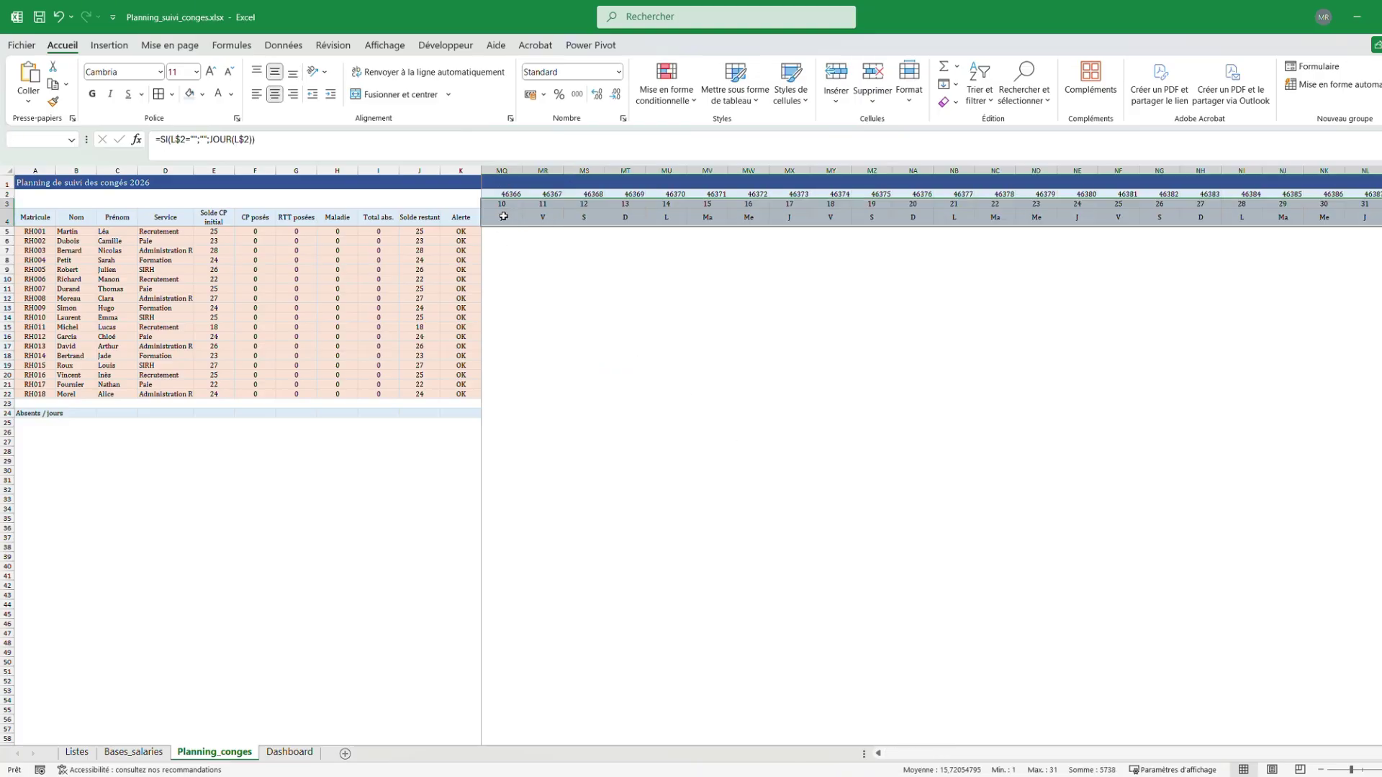
click(92, 95)
click(859, 431)
drag(1380, 754, 799, 769)
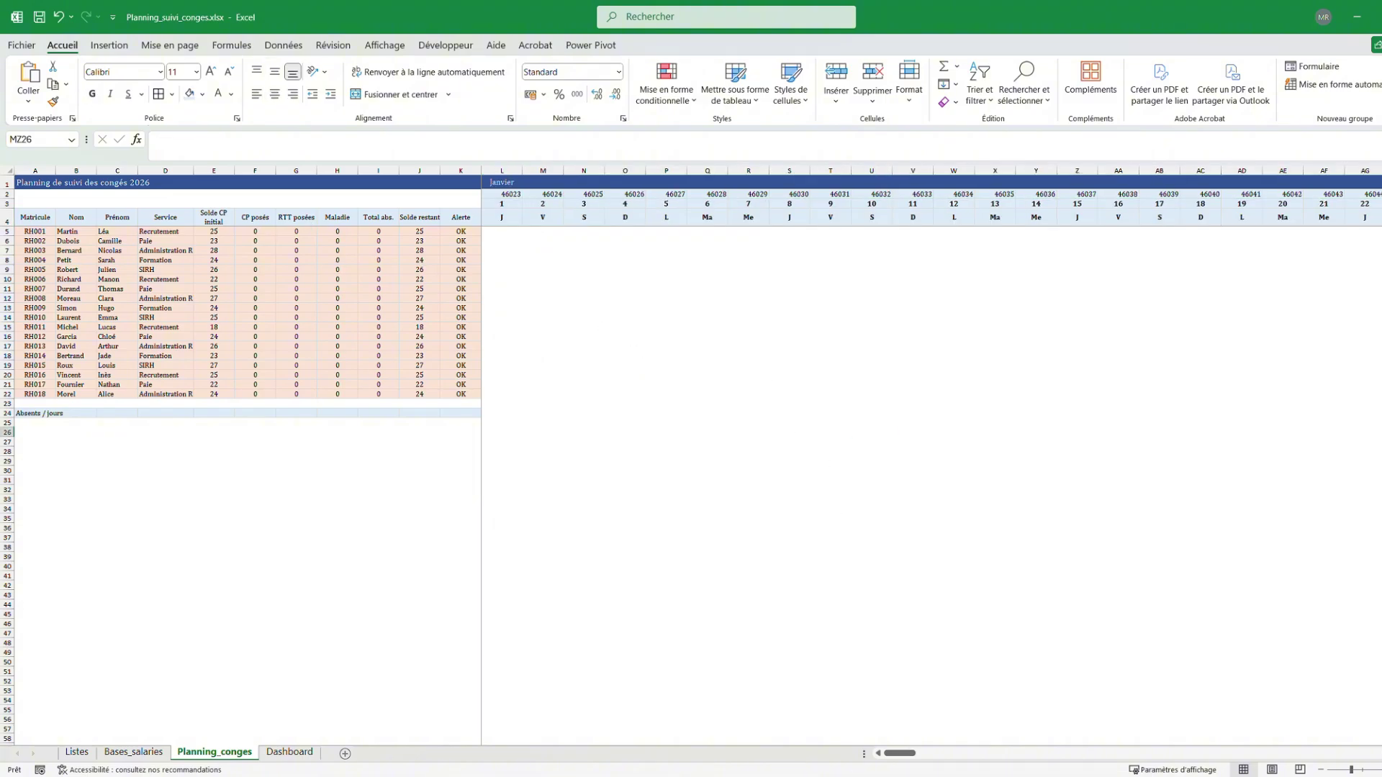
Hide row 2, which holds the date serial numbers
click(7, 194)
right_click(7, 194)
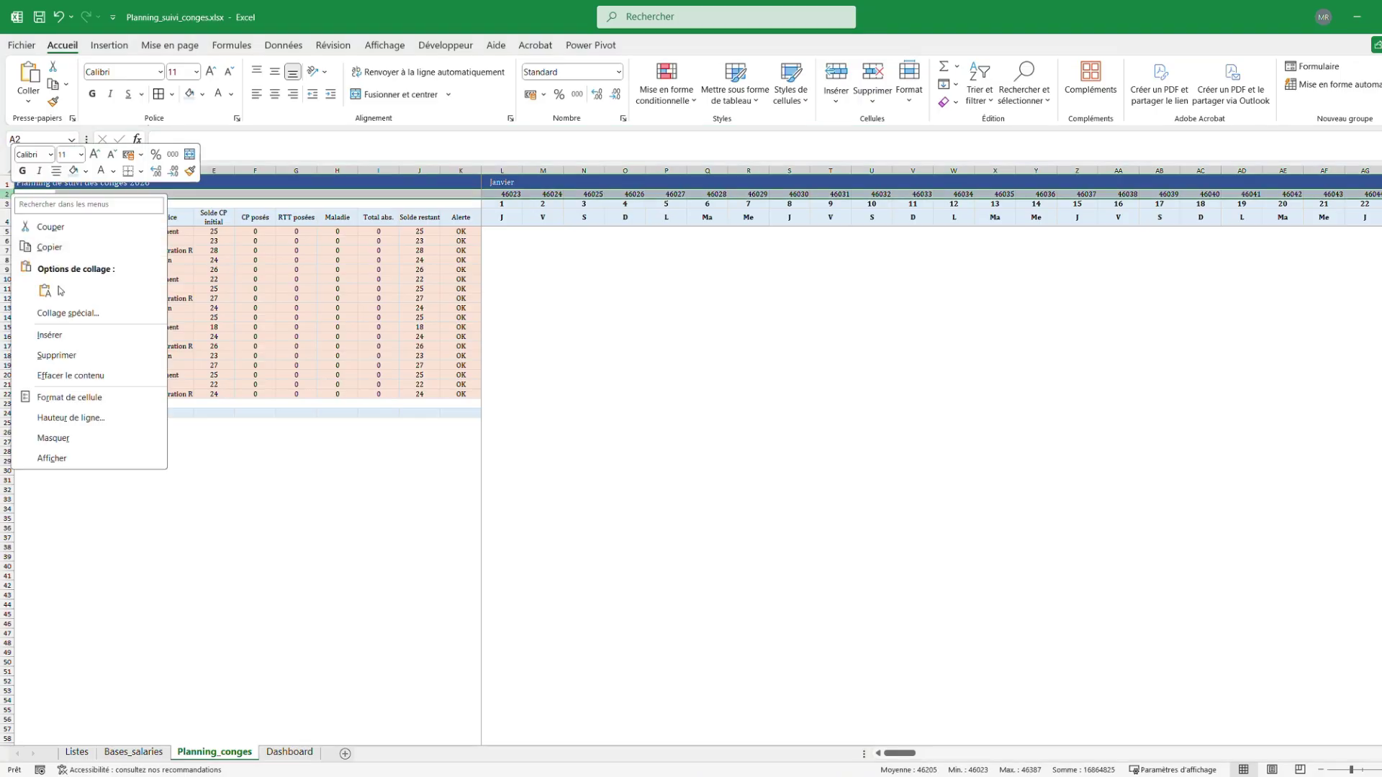
click(53, 437)
click(635, 468)
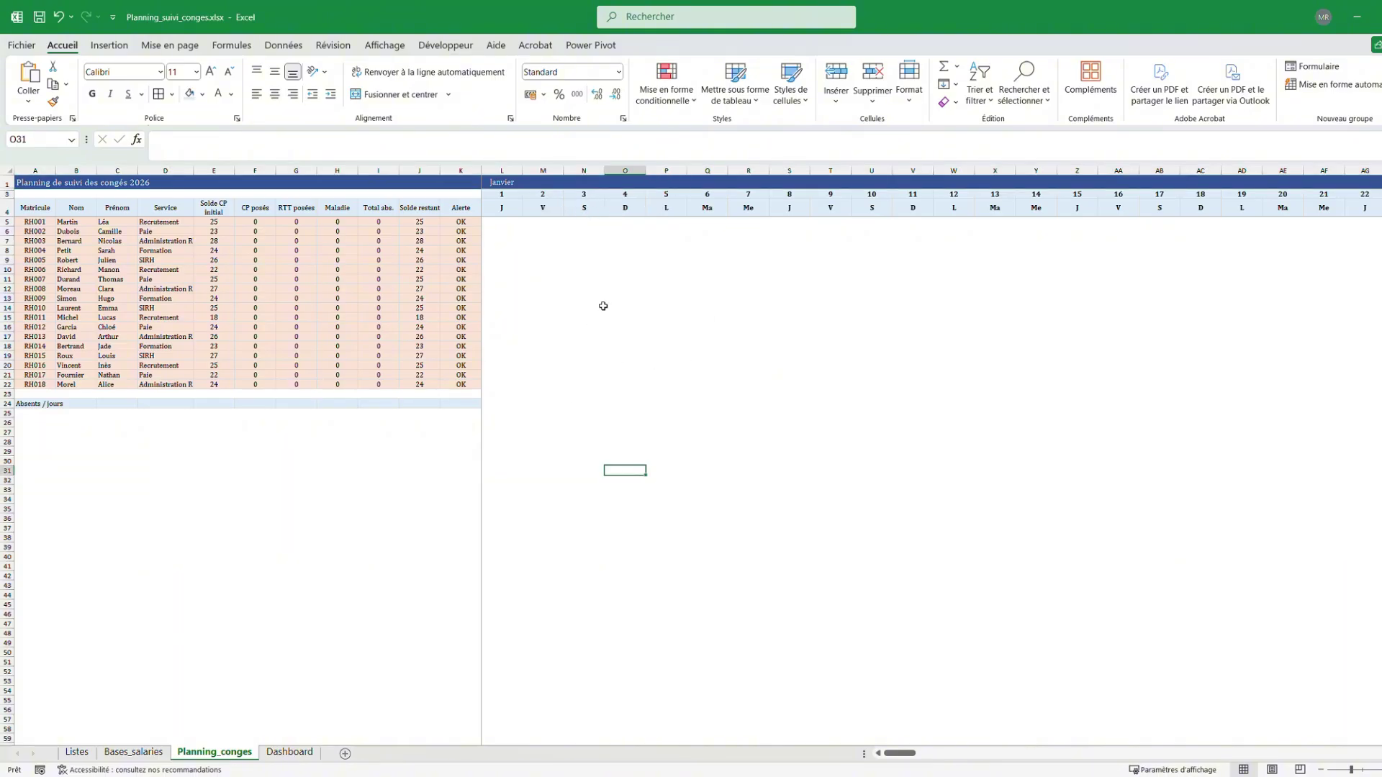
Review the weekday formula in L4 and the month-name formula in L1
click(509, 206)
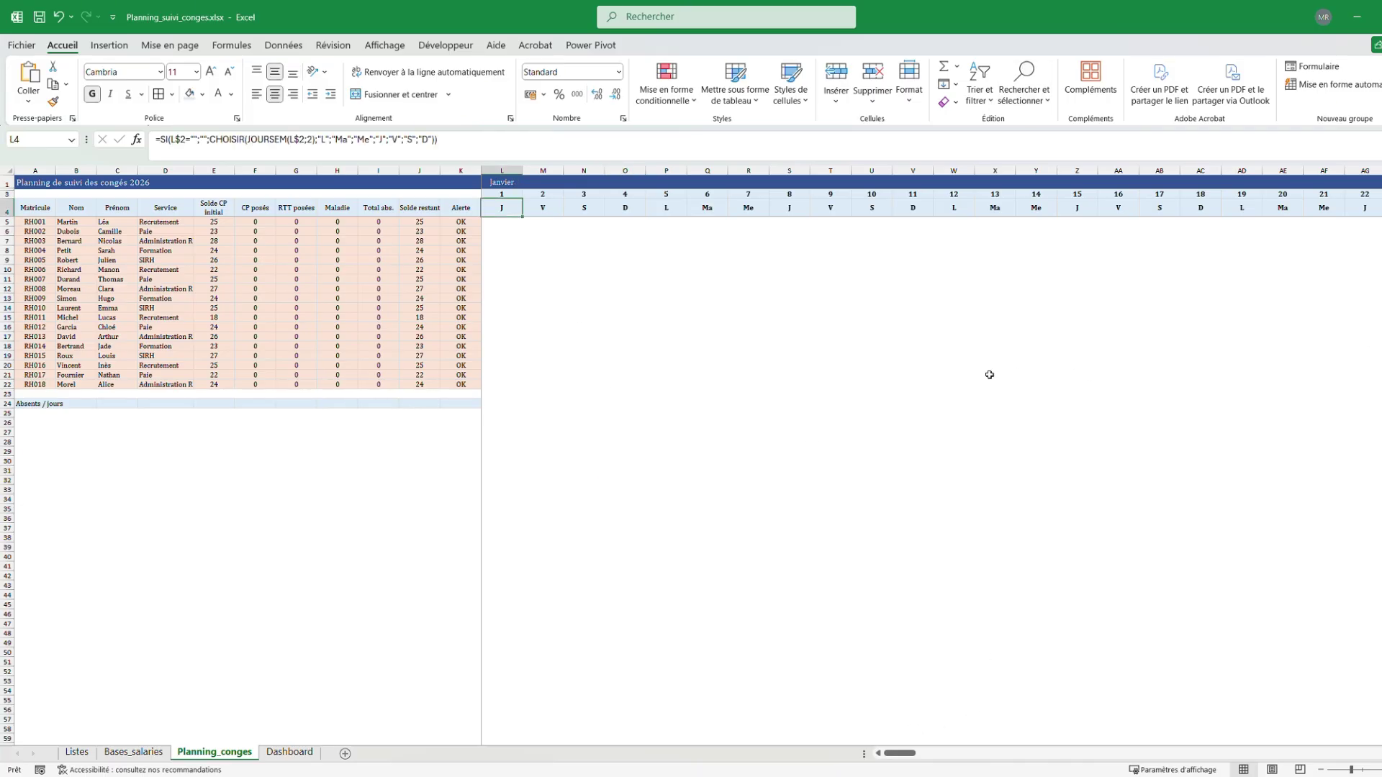
click(872, 329)
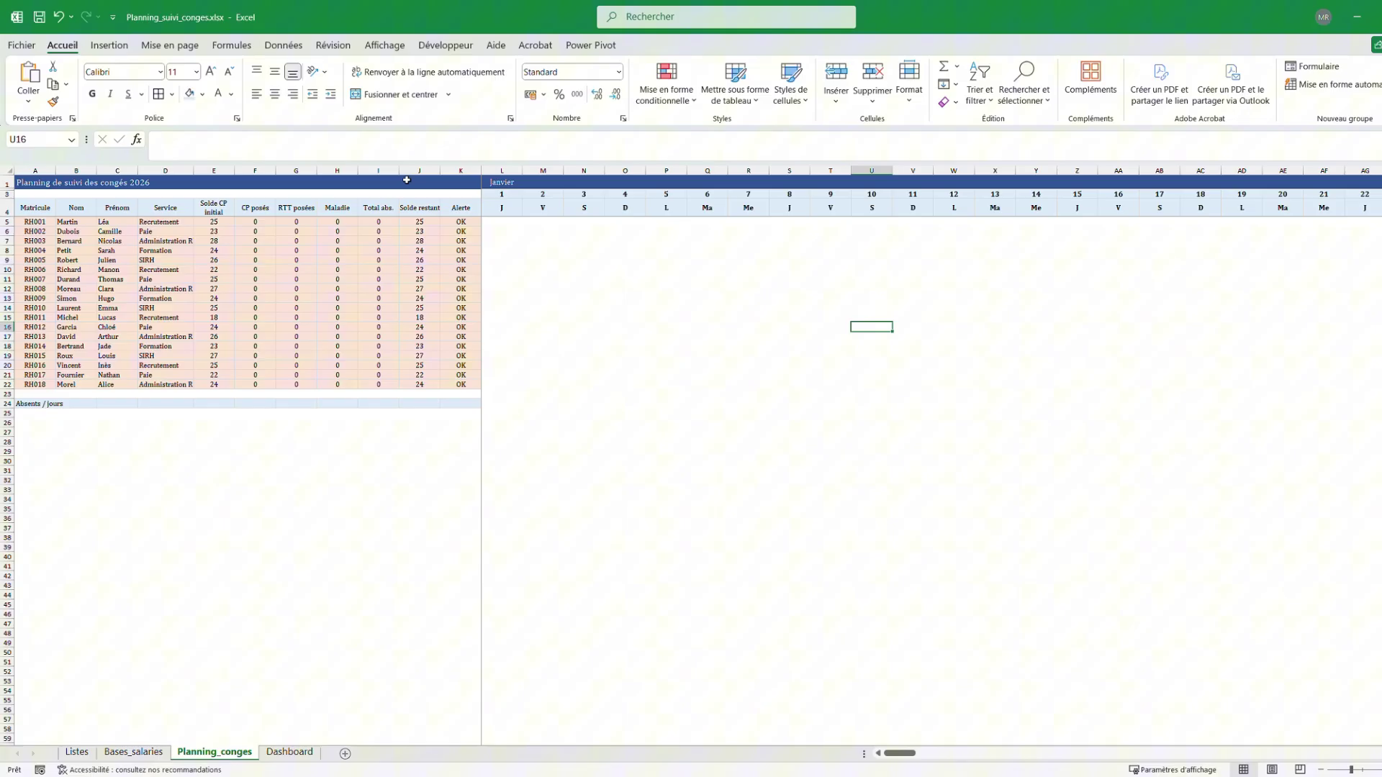
click(501, 184)
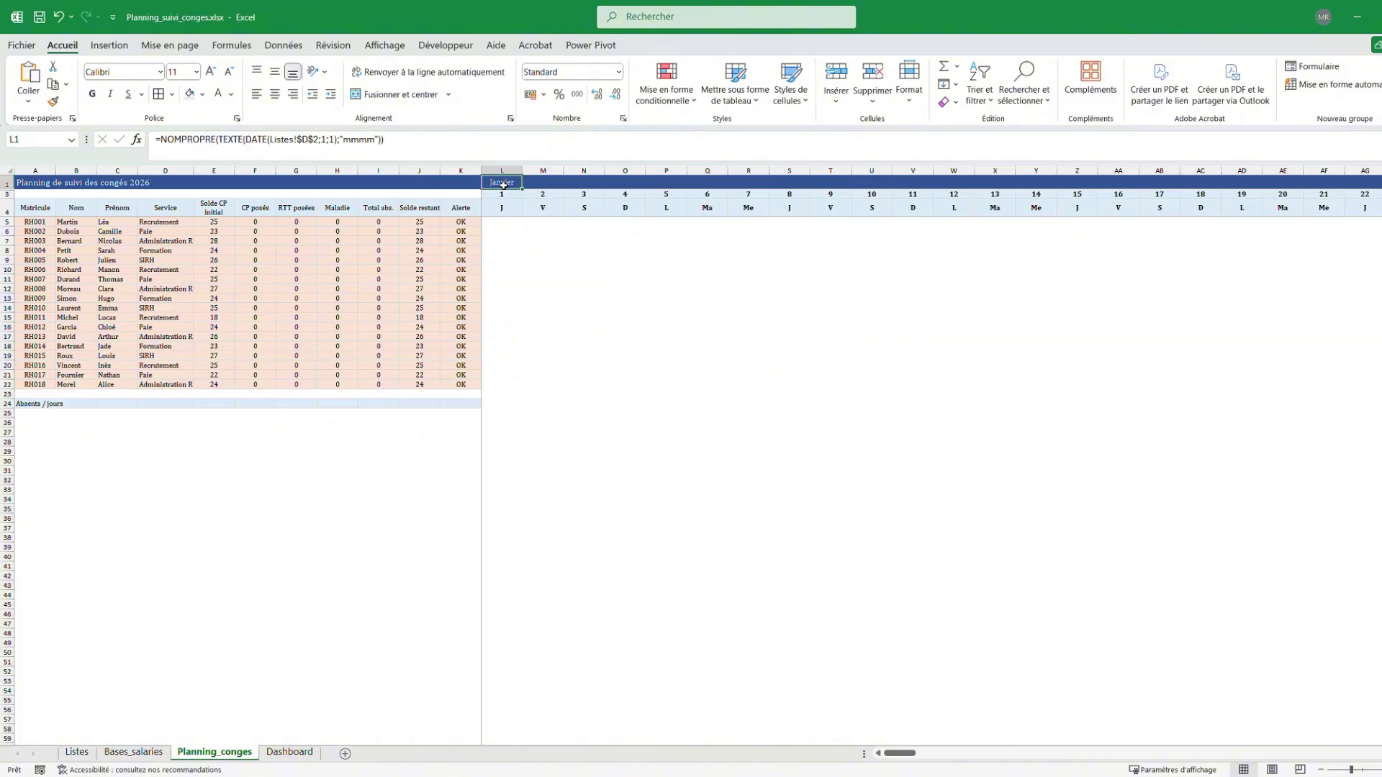
click(334, 147)
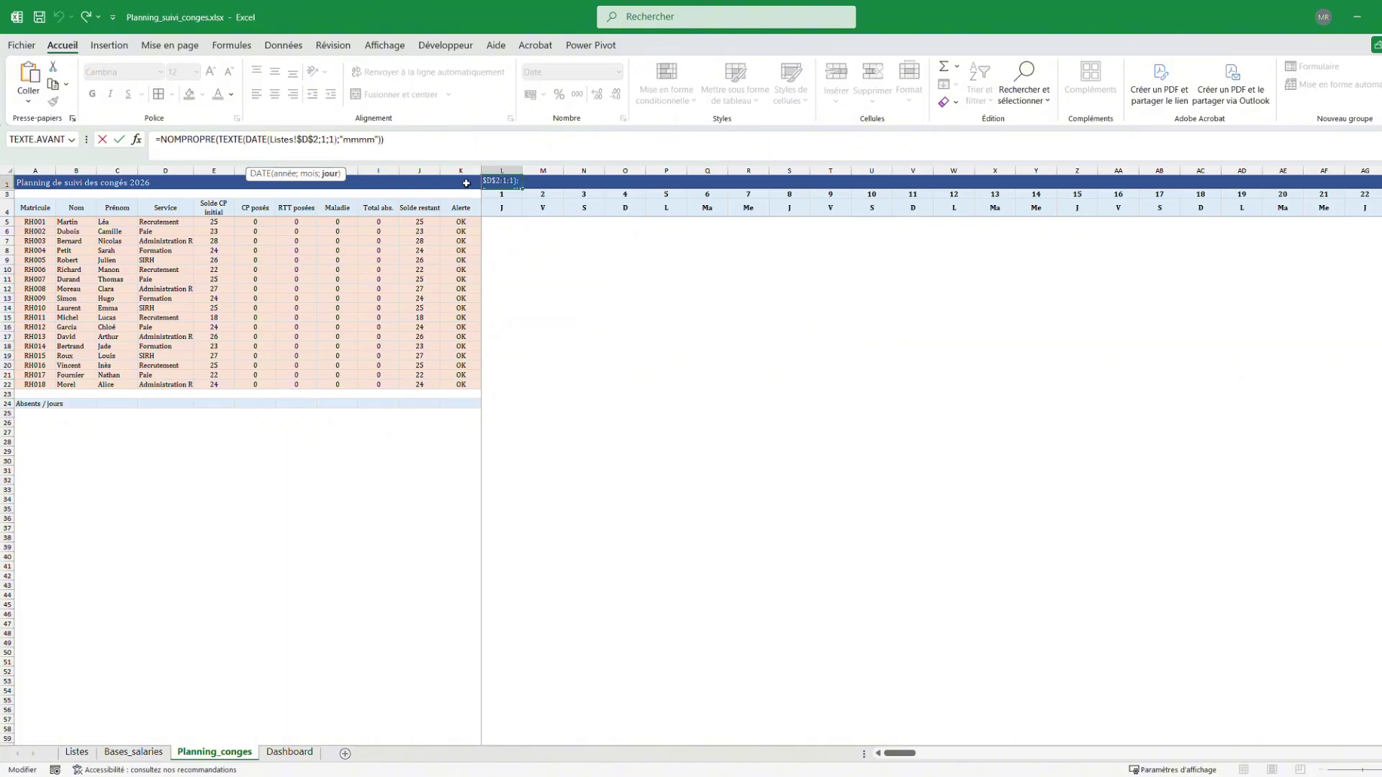
click(119, 141)
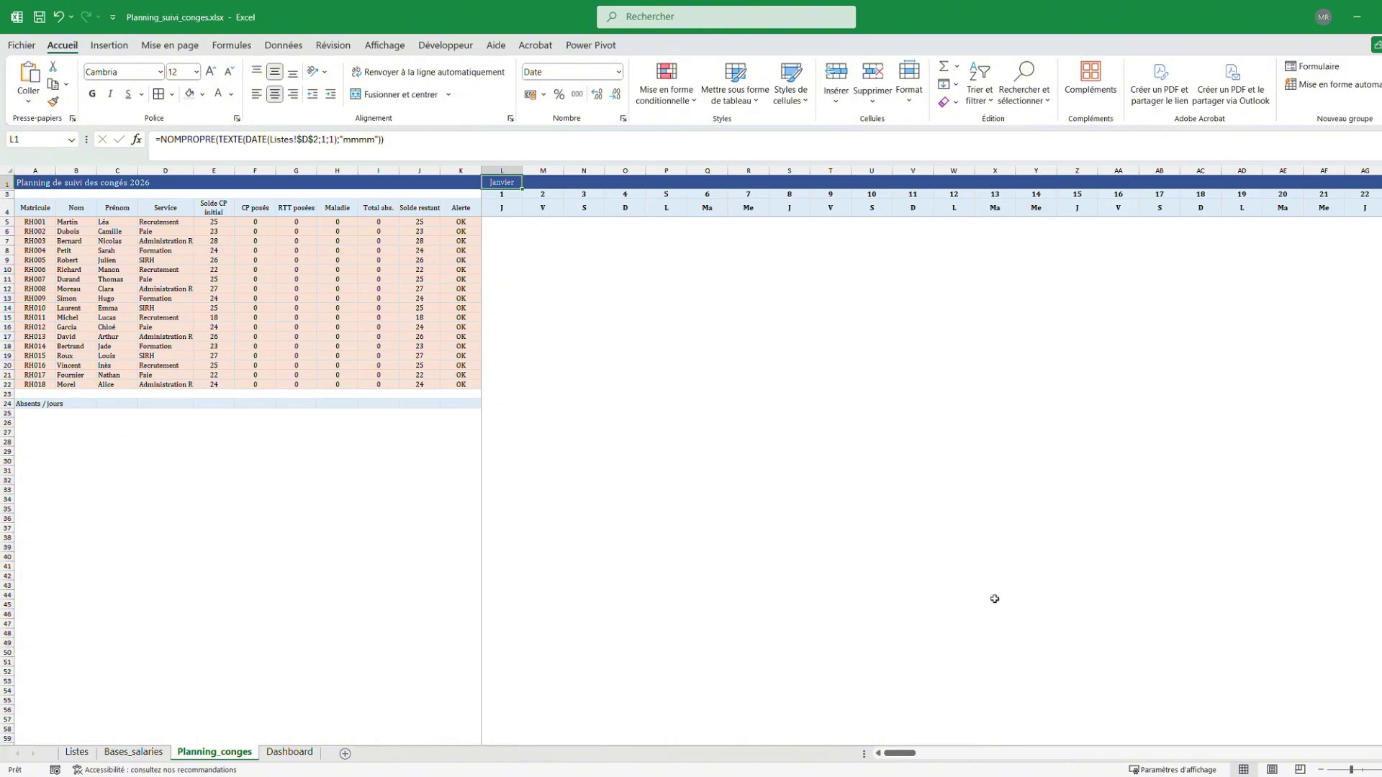
click(584, 317)
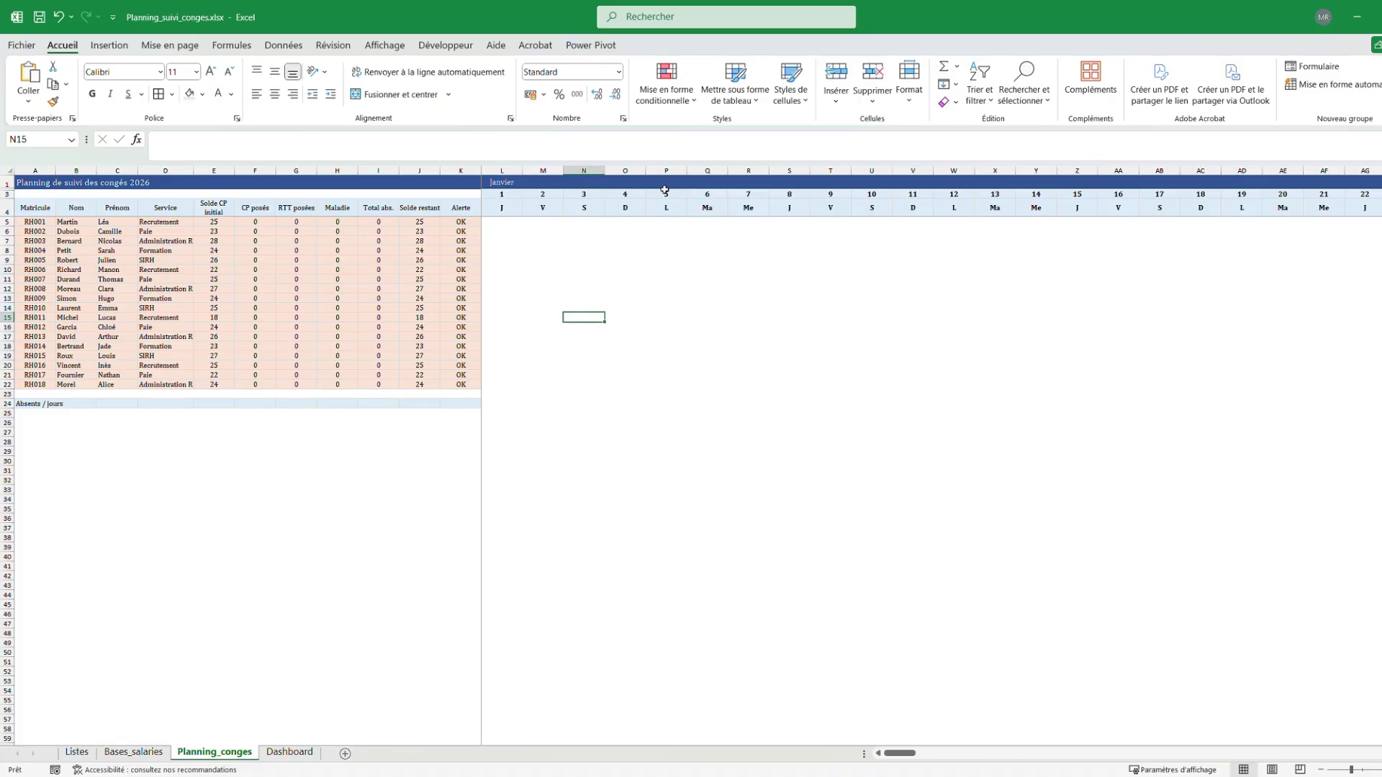
Centre the January title across its days, L1 to AP1, with the Centré sur plusieurs colonnes alignment, without merging cells
drag(493, 183, 1246, 175)
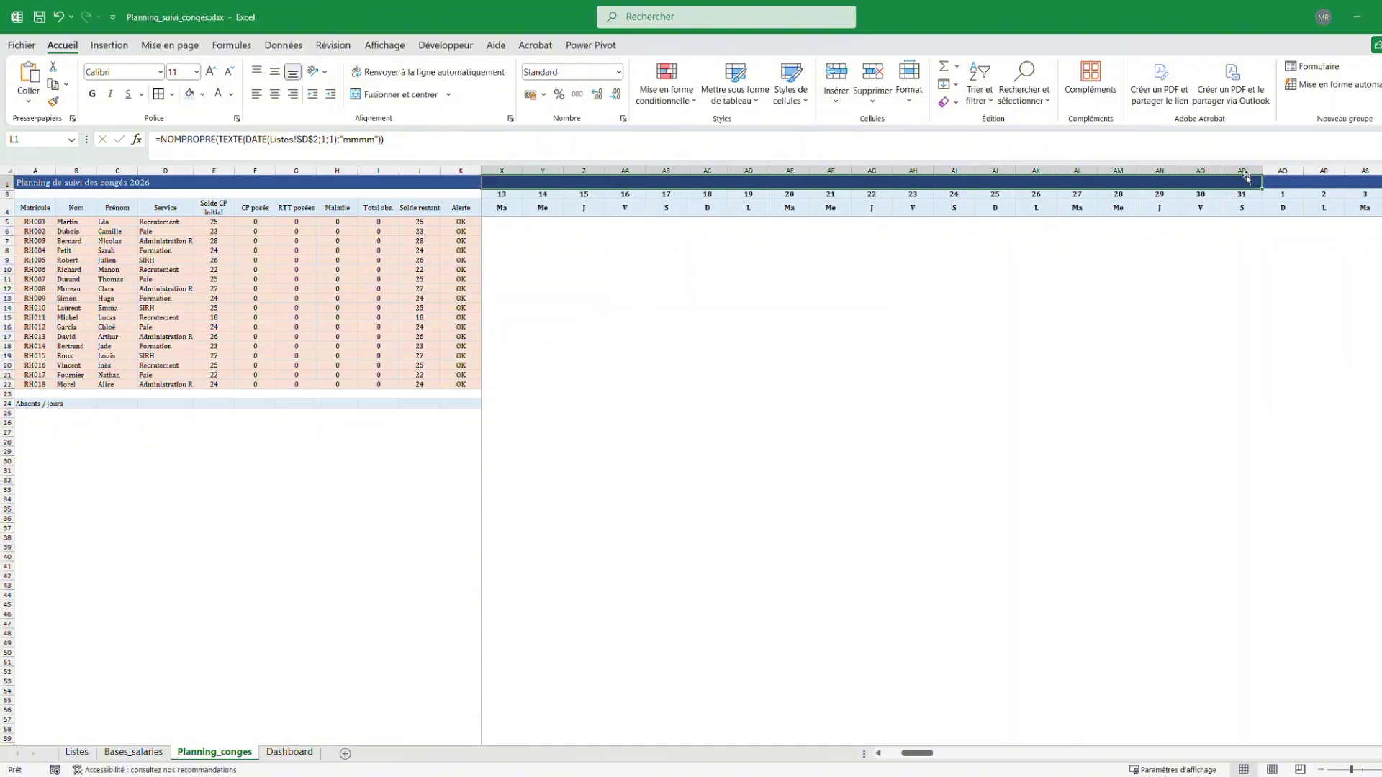
click(510, 119)
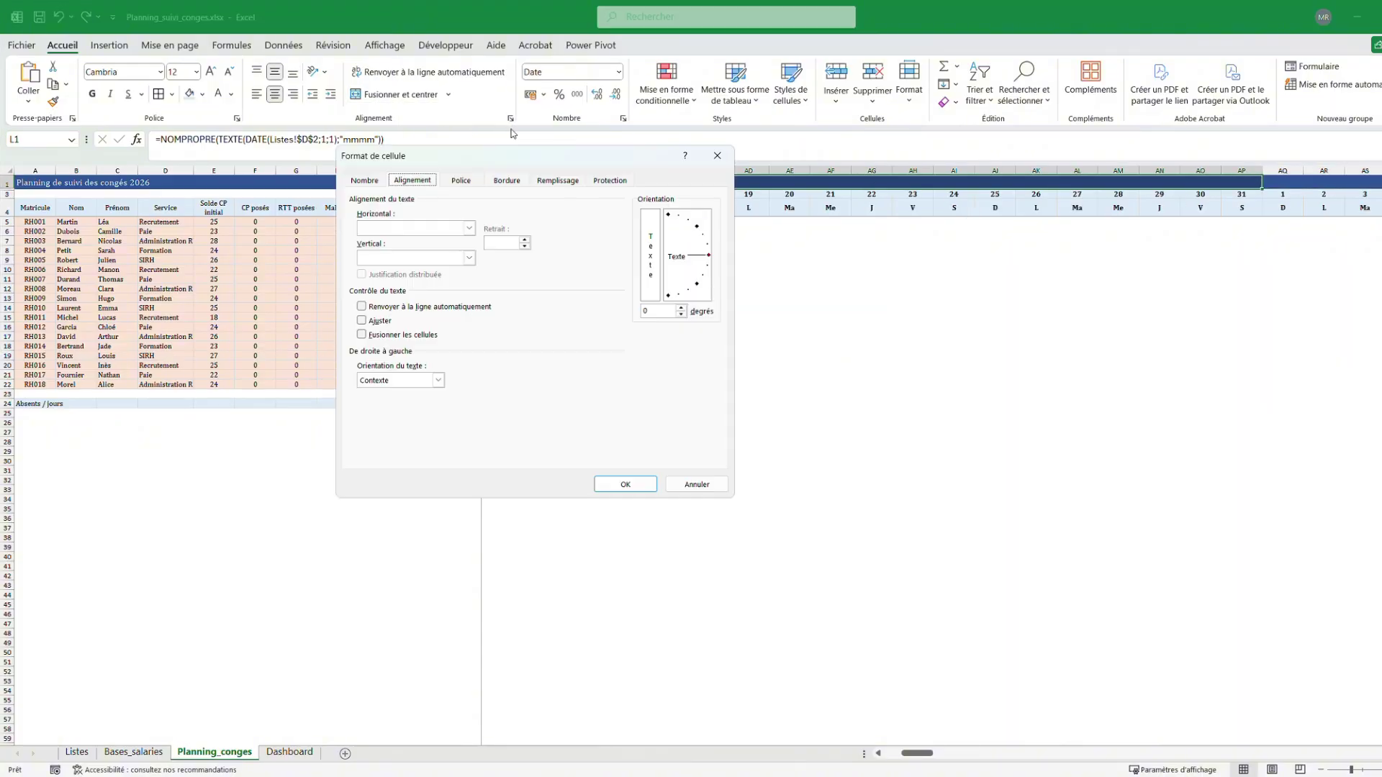
click(468, 229)
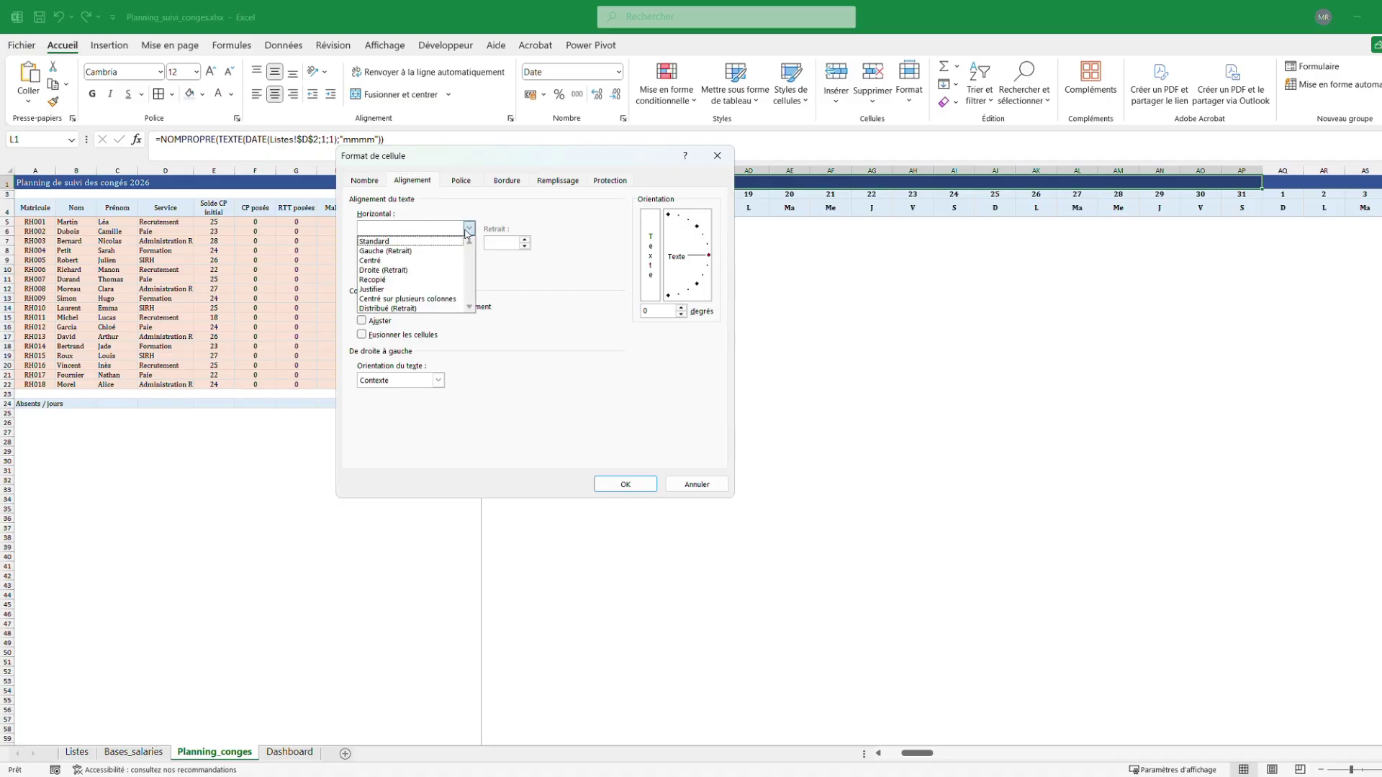
click(417, 299)
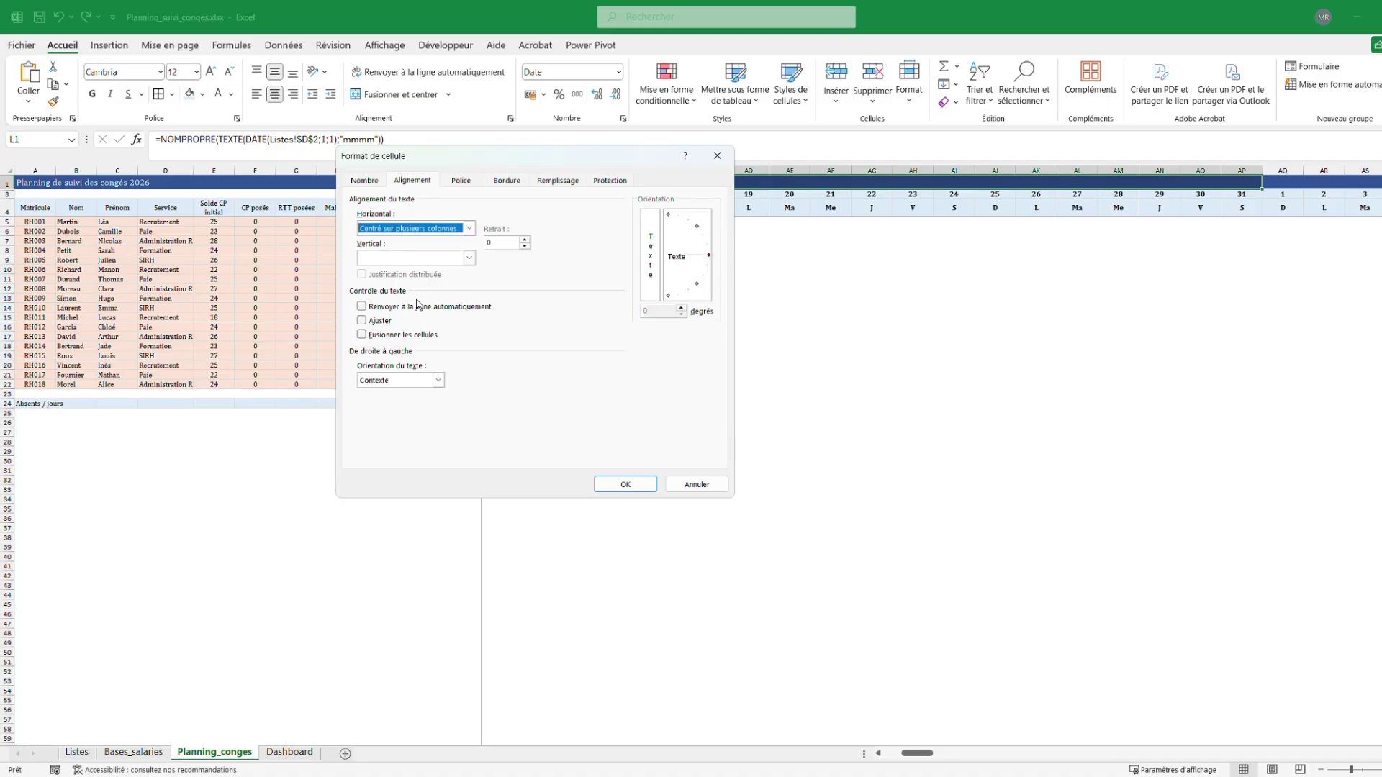
click(626, 484)
click(752, 478)
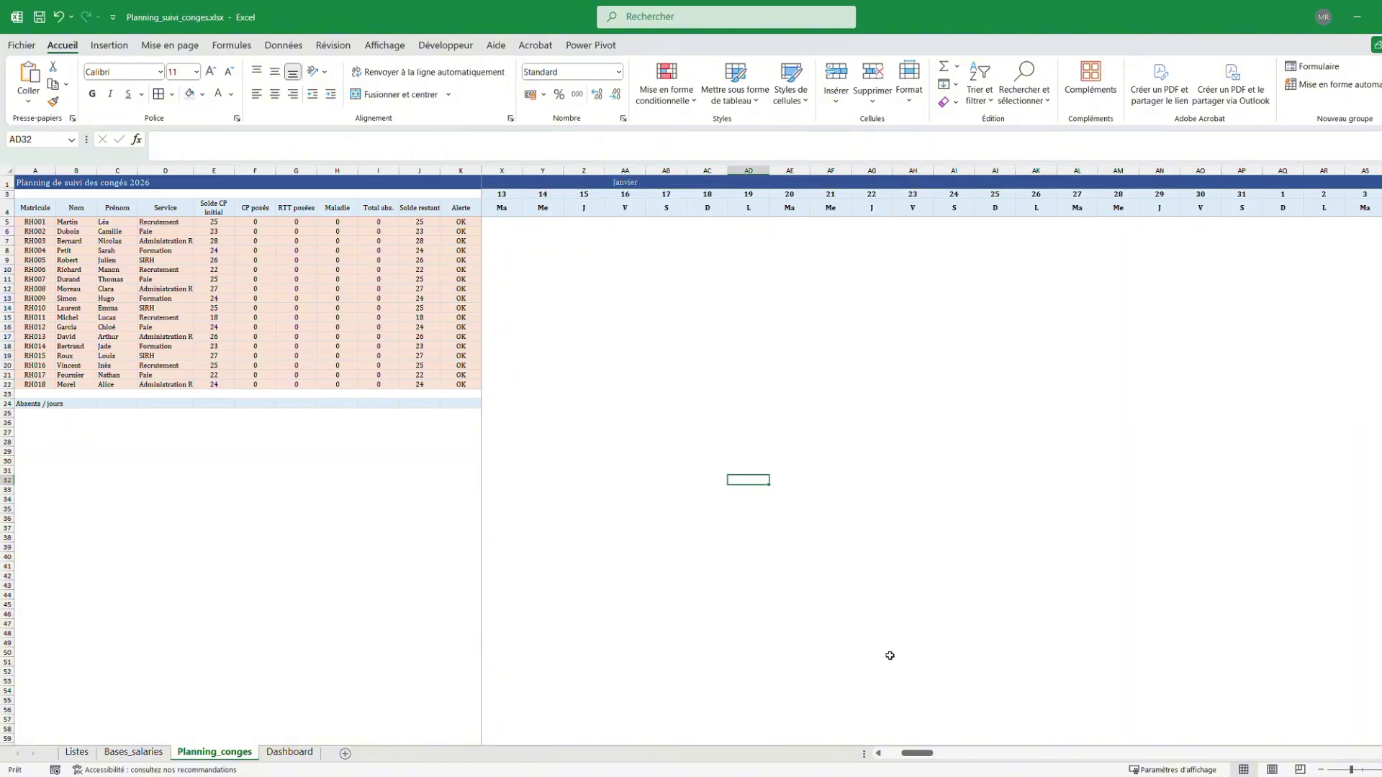
drag(916, 756, 899, 756)
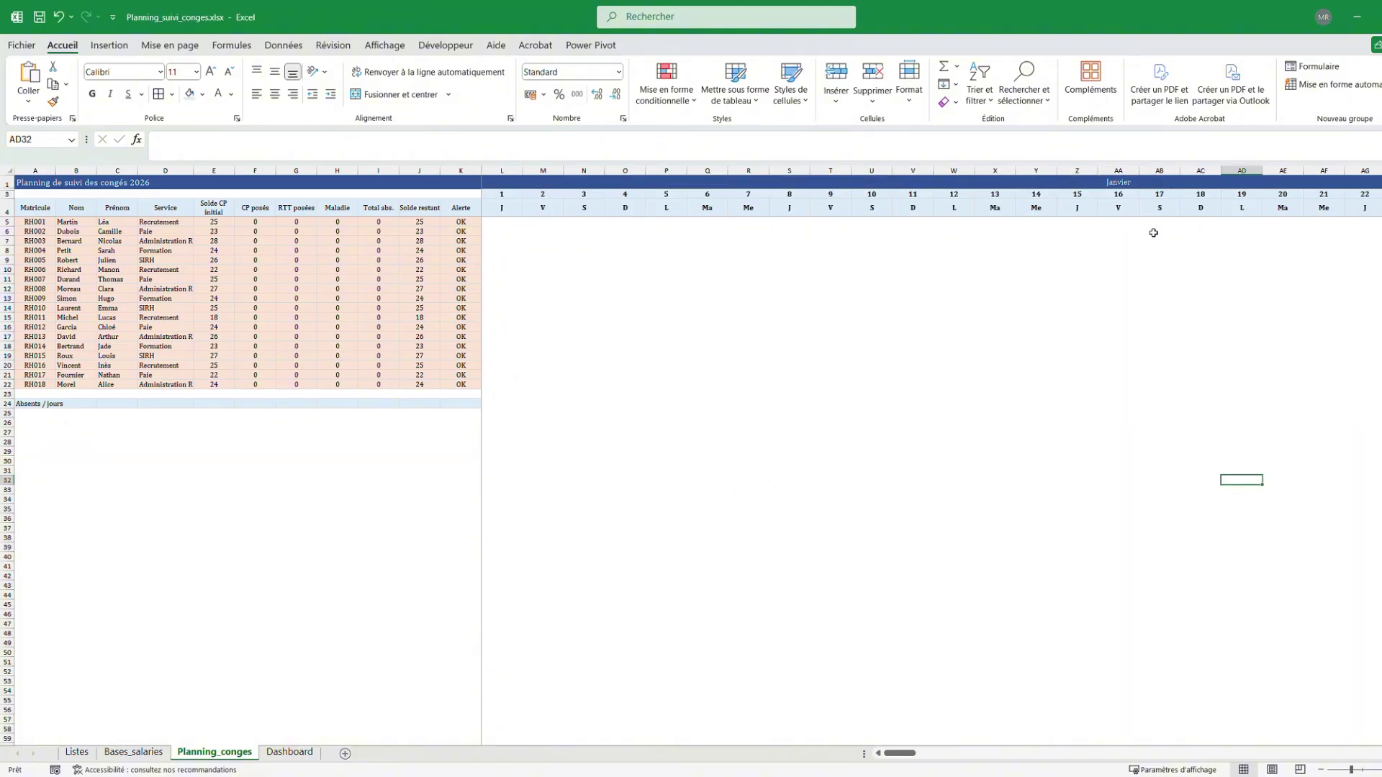
Reuse the January month-name formula in AQ1 with month number 2: =NOMPROPRE(TEXTE(DATE(Listes!$D$2;2;1);"mmmm"))
click(1130, 184)
drag(384, 139, 135, 156)
key(ctrl+c)
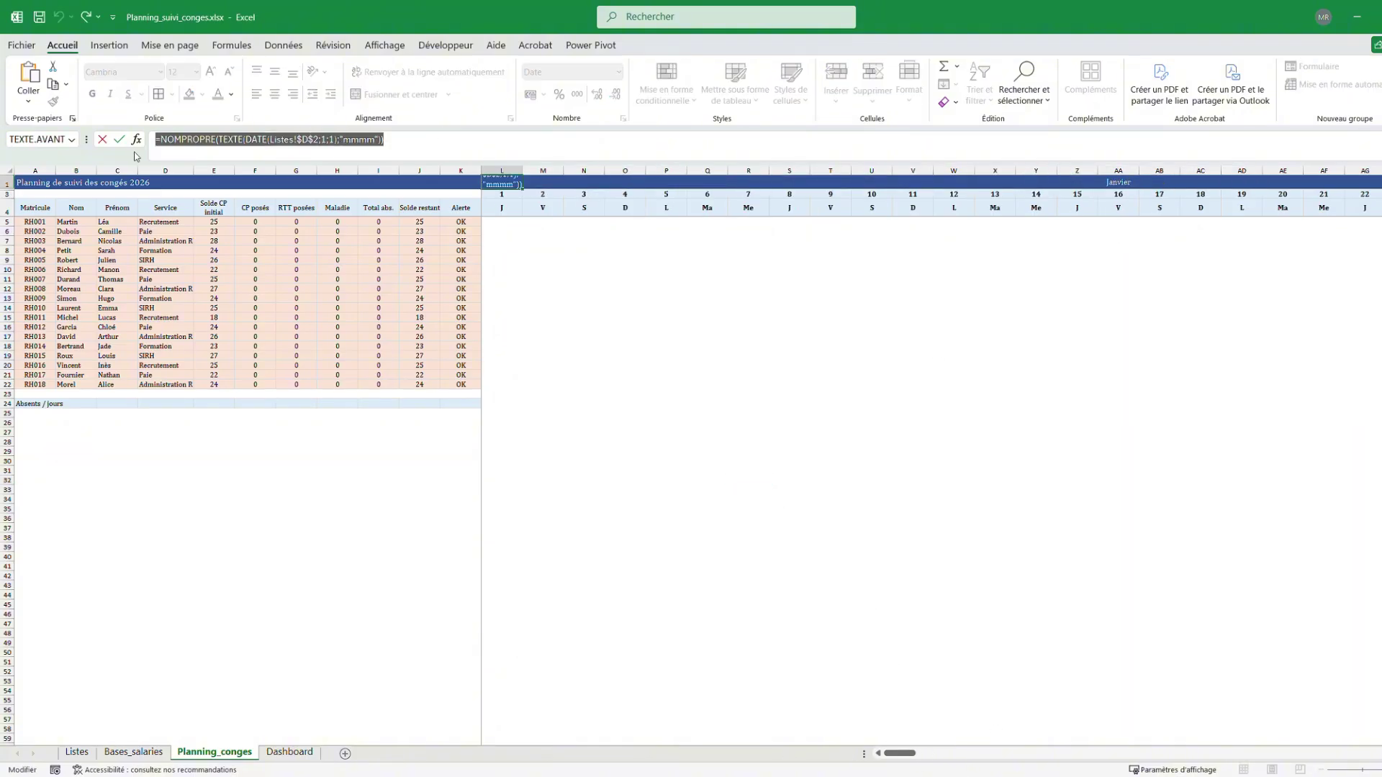
click(104, 138)
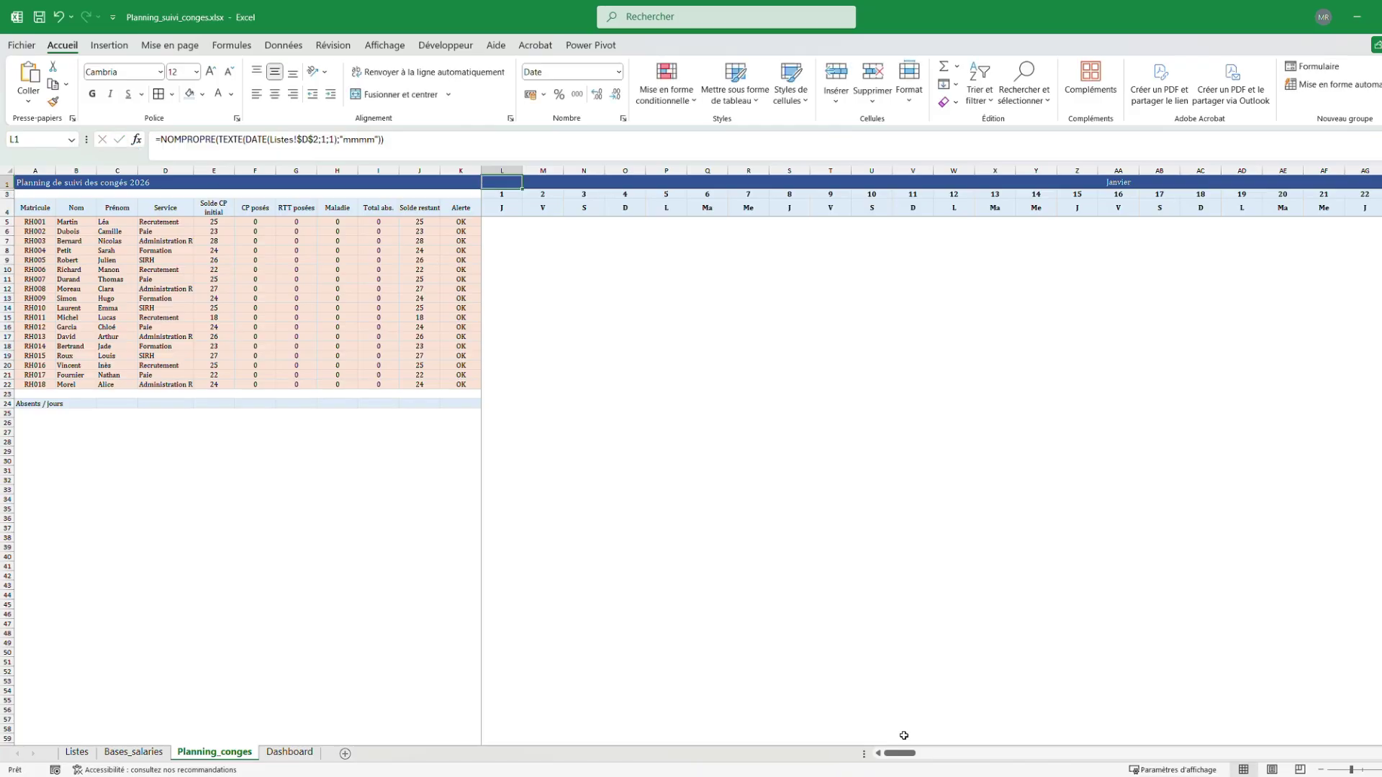
drag(906, 757, 925, 757)
click(1233, 180)
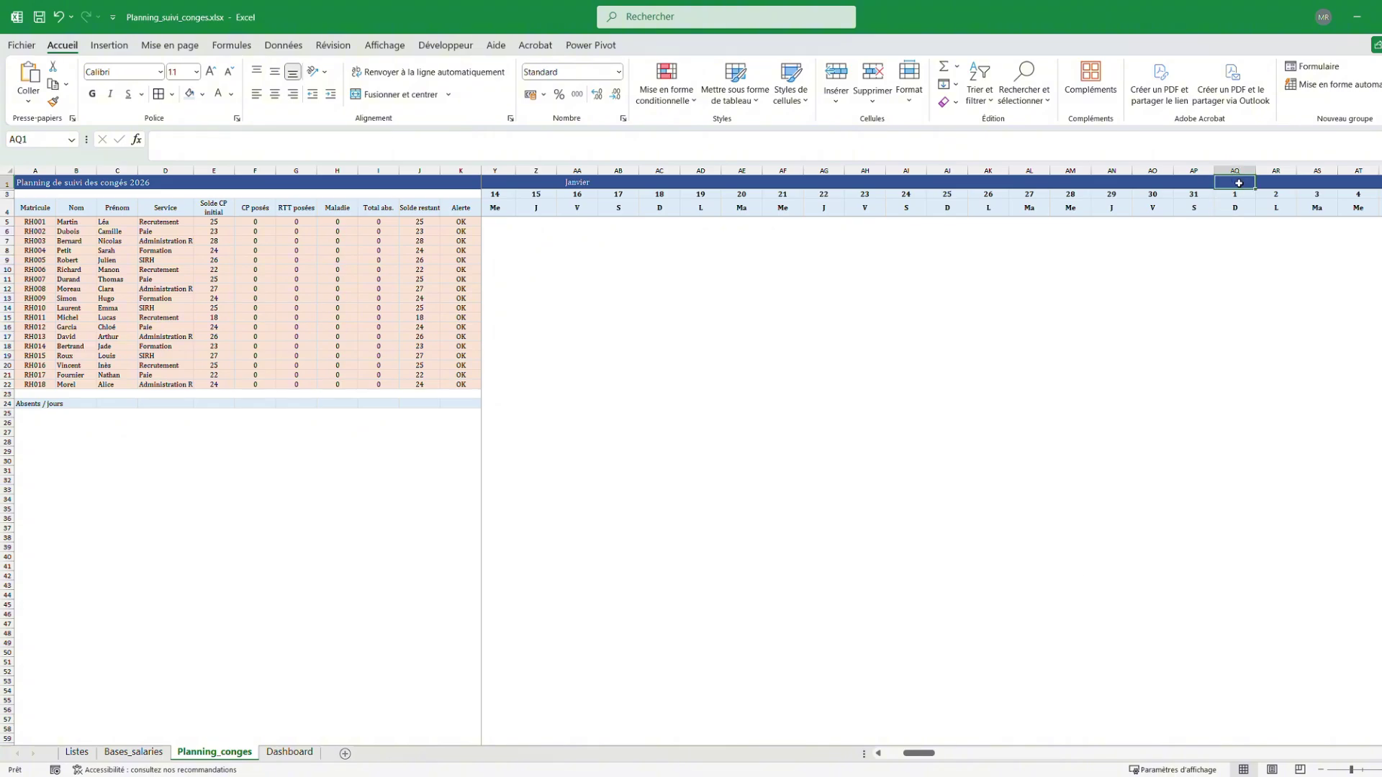
key(ctrl+v)
click(326, 140)
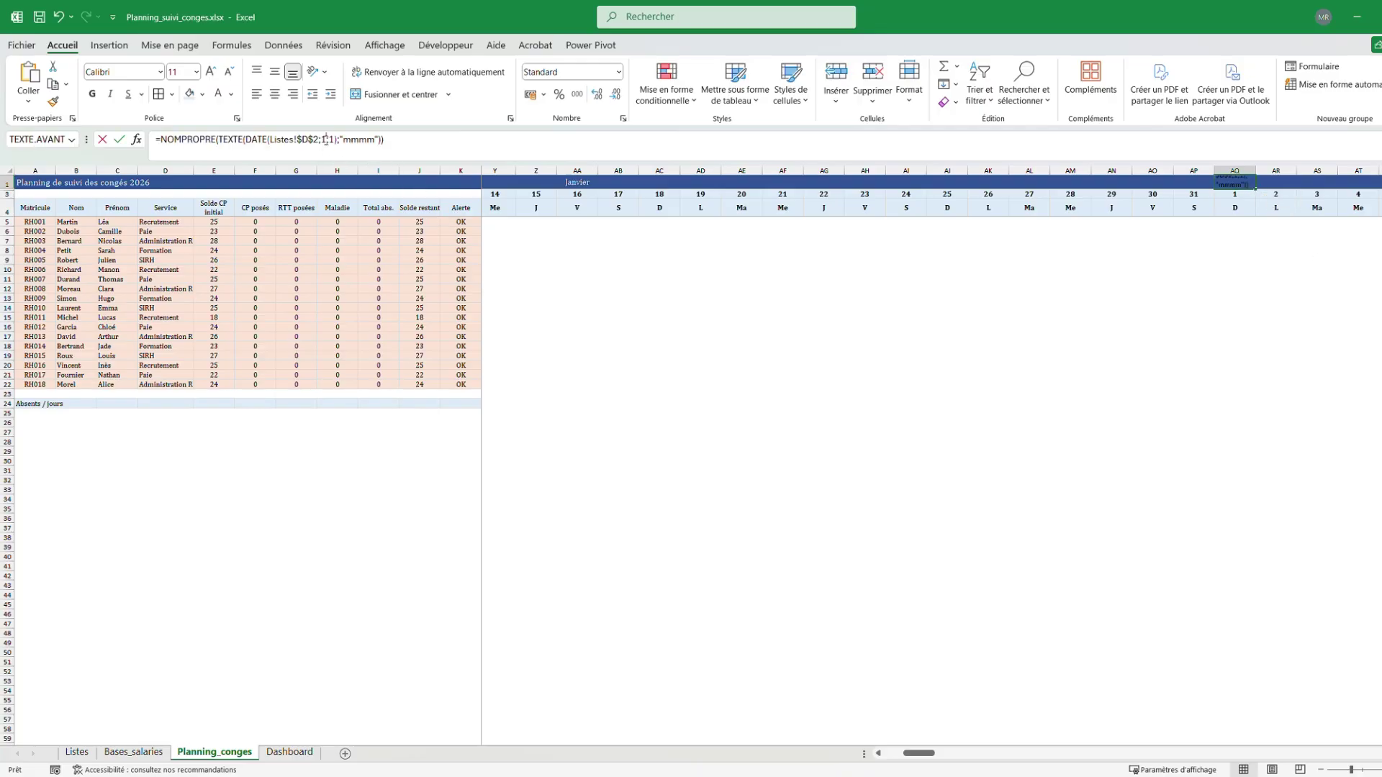
key(BackSpace)
text(2)
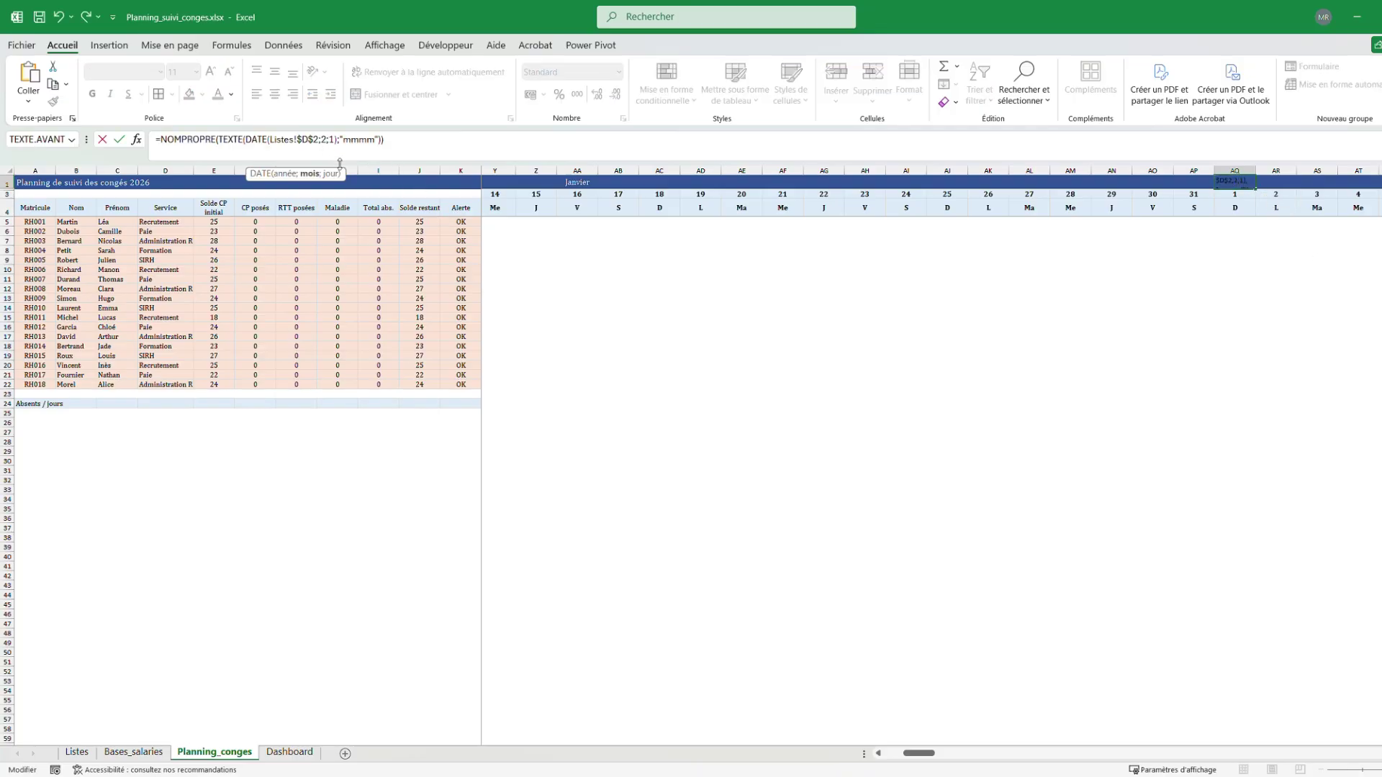
key(Return)
Format the February title in AQ1 in Cambria with a white font and centred alignment
key(Up)
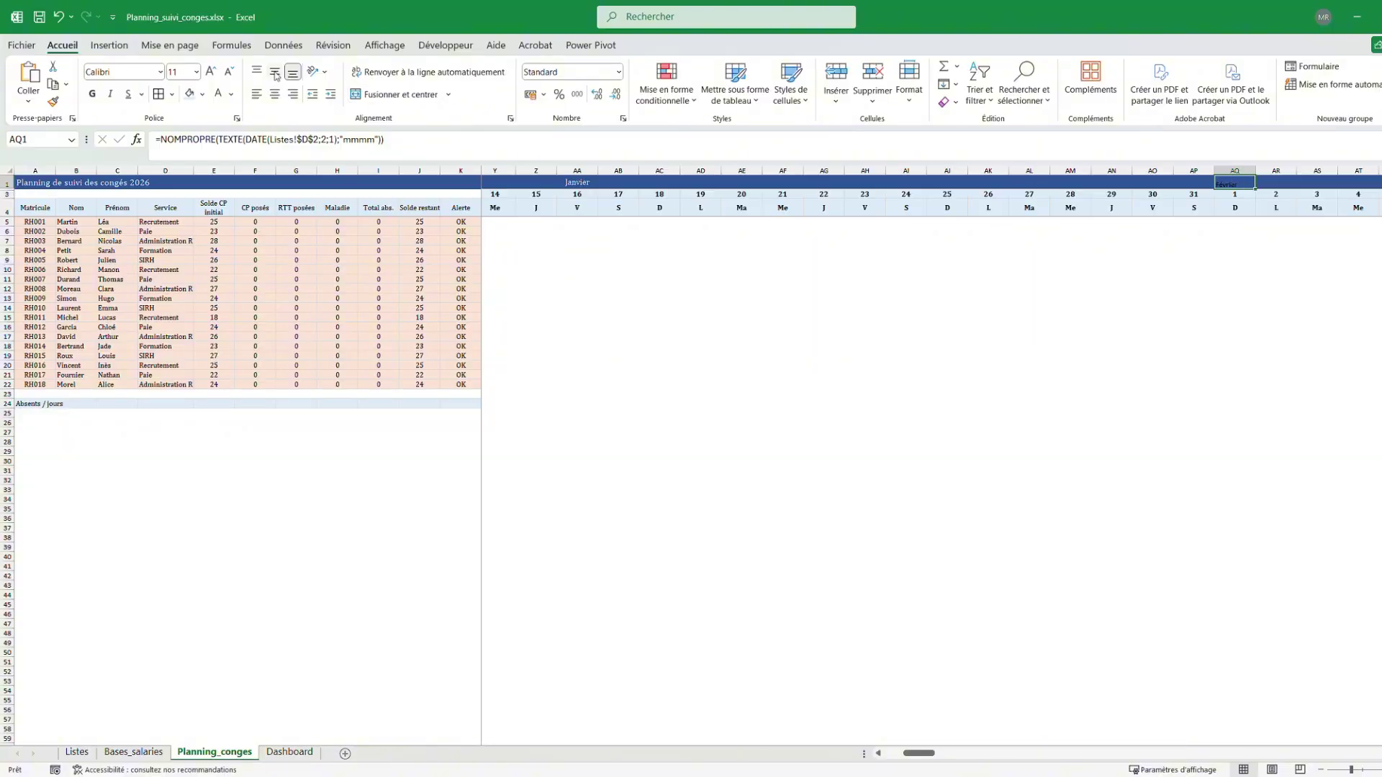
click(145, 72)
text(m)
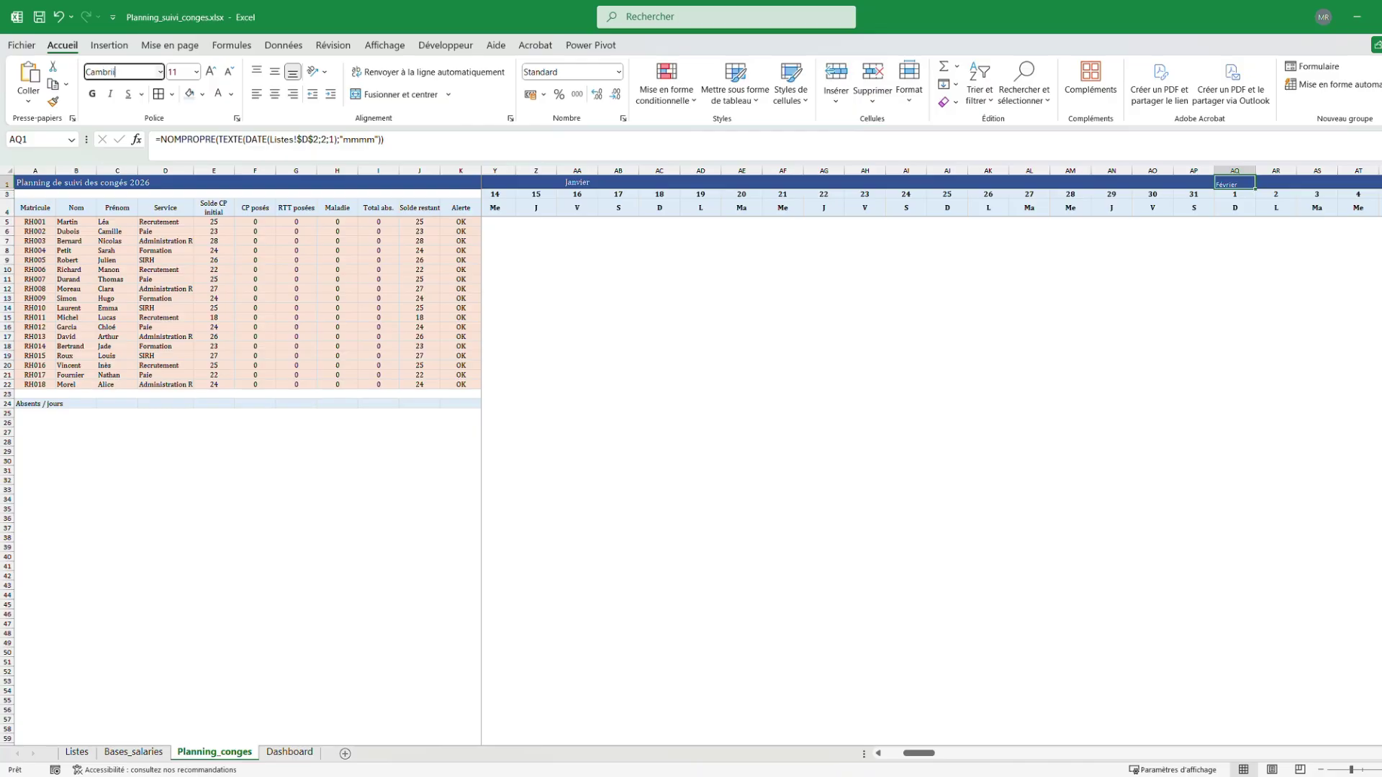
text(a)
key(Return)
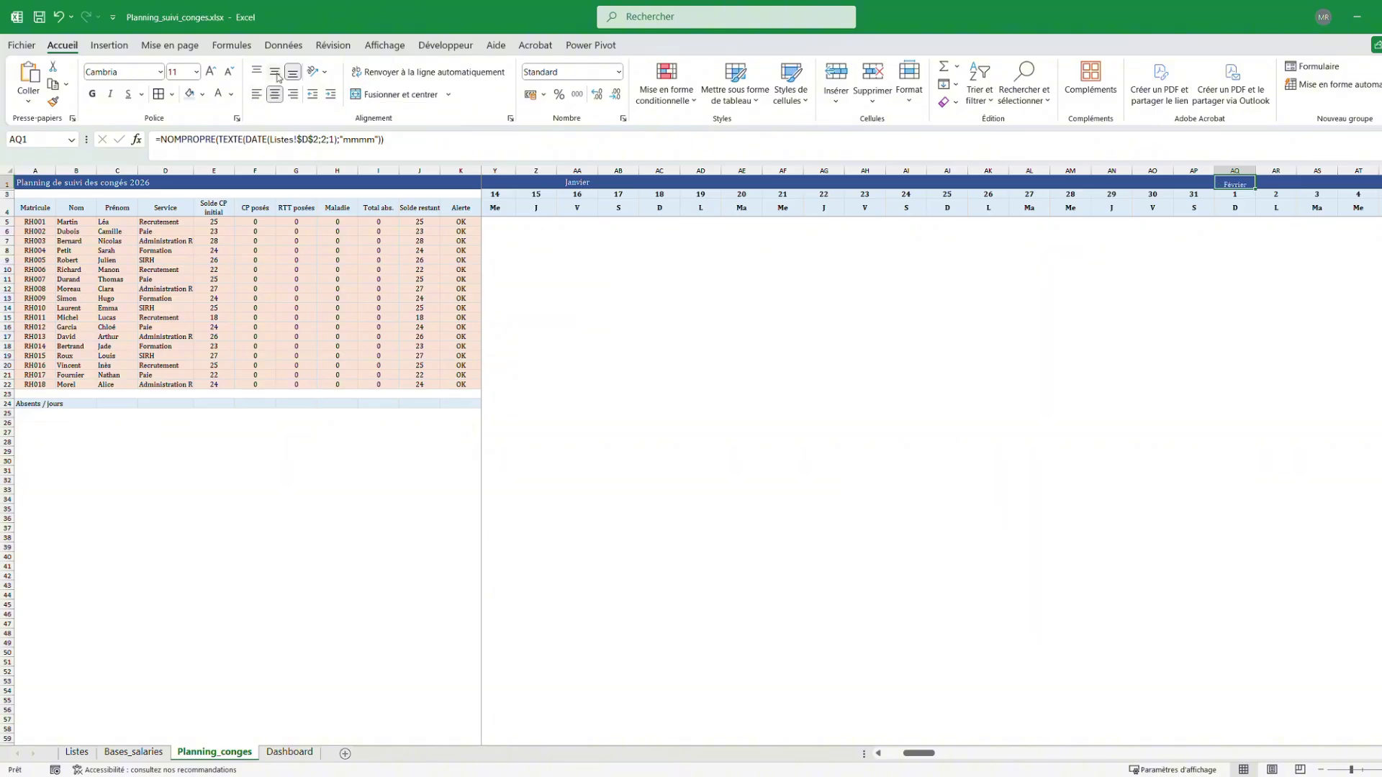
click(1242, 406)
Centre the February title across AQ1 to BR1 with Centré sur plusieurs colonnes
drag(929, 753, 944, 755)
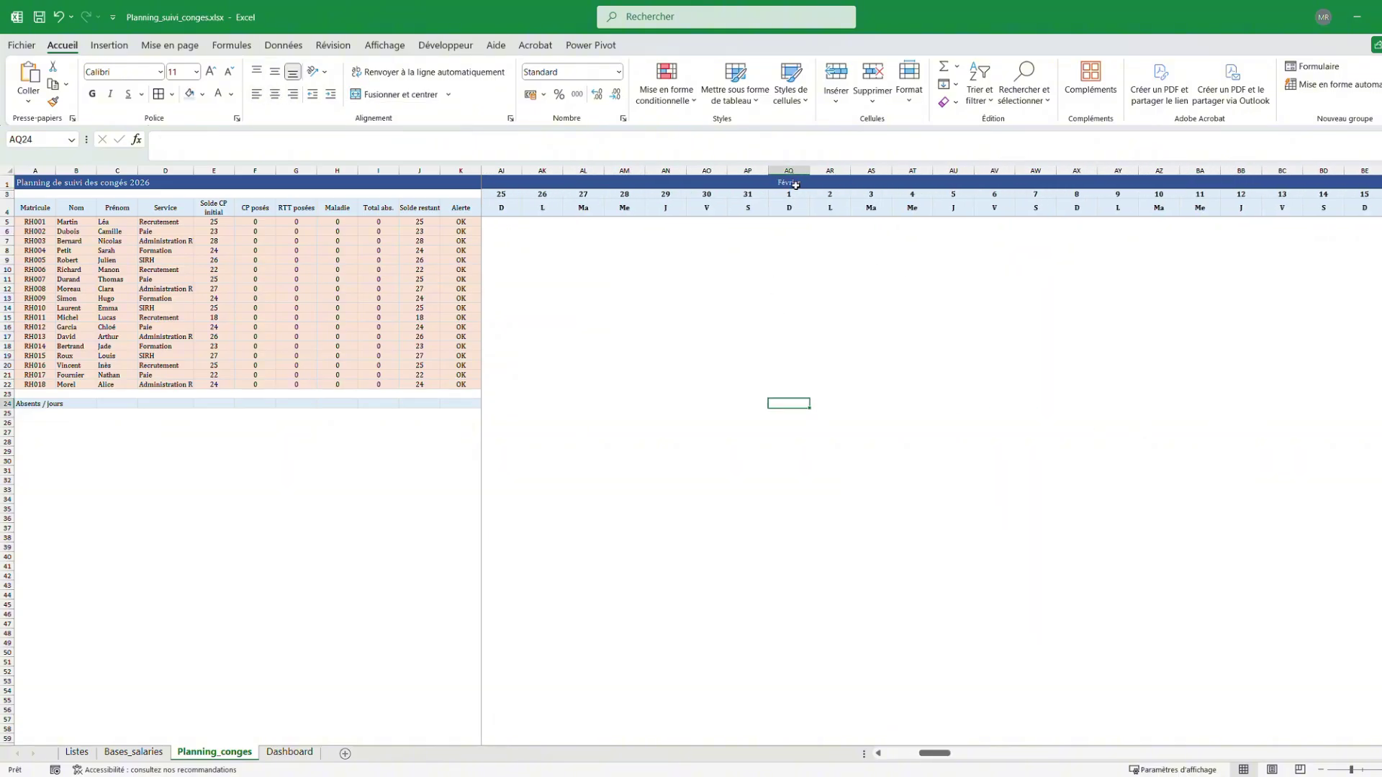
drag(796, 185, 1087, 183)
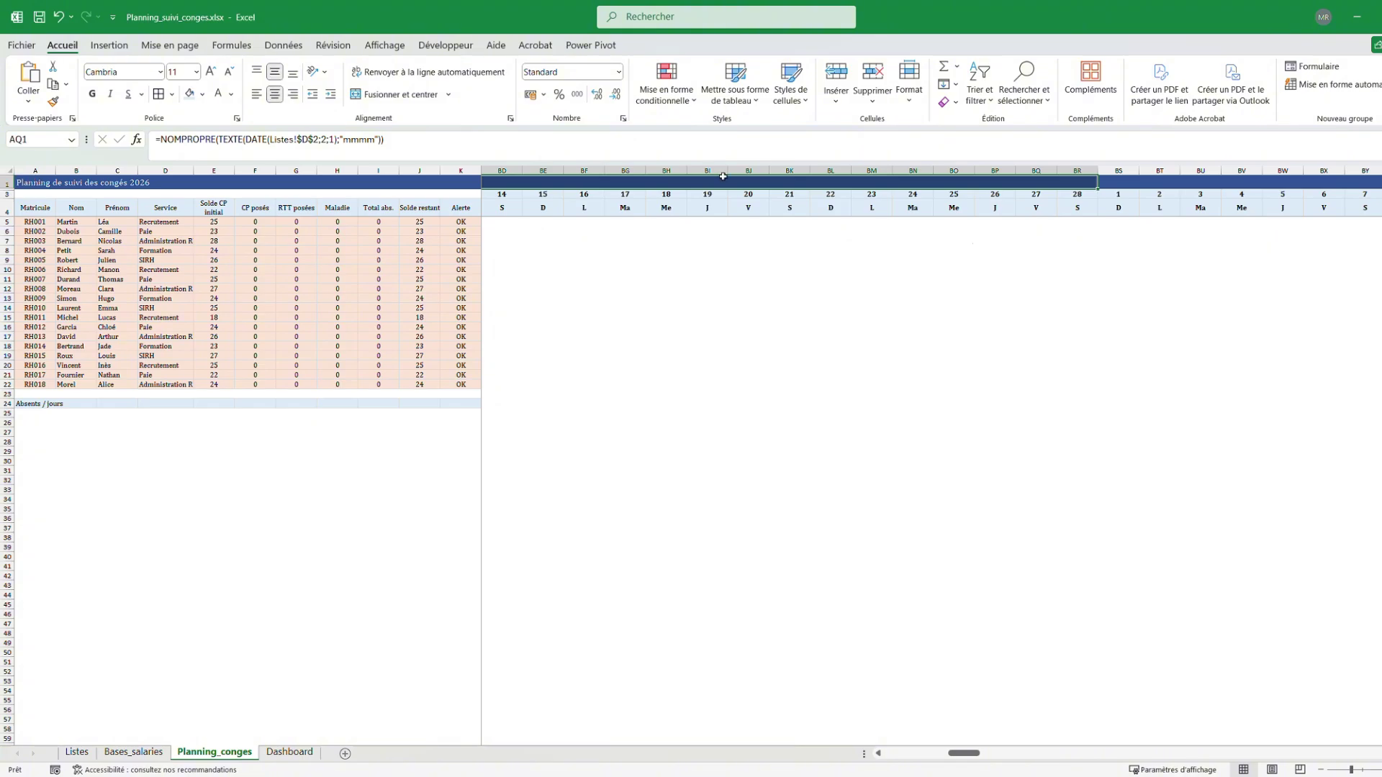
click(510, 118)
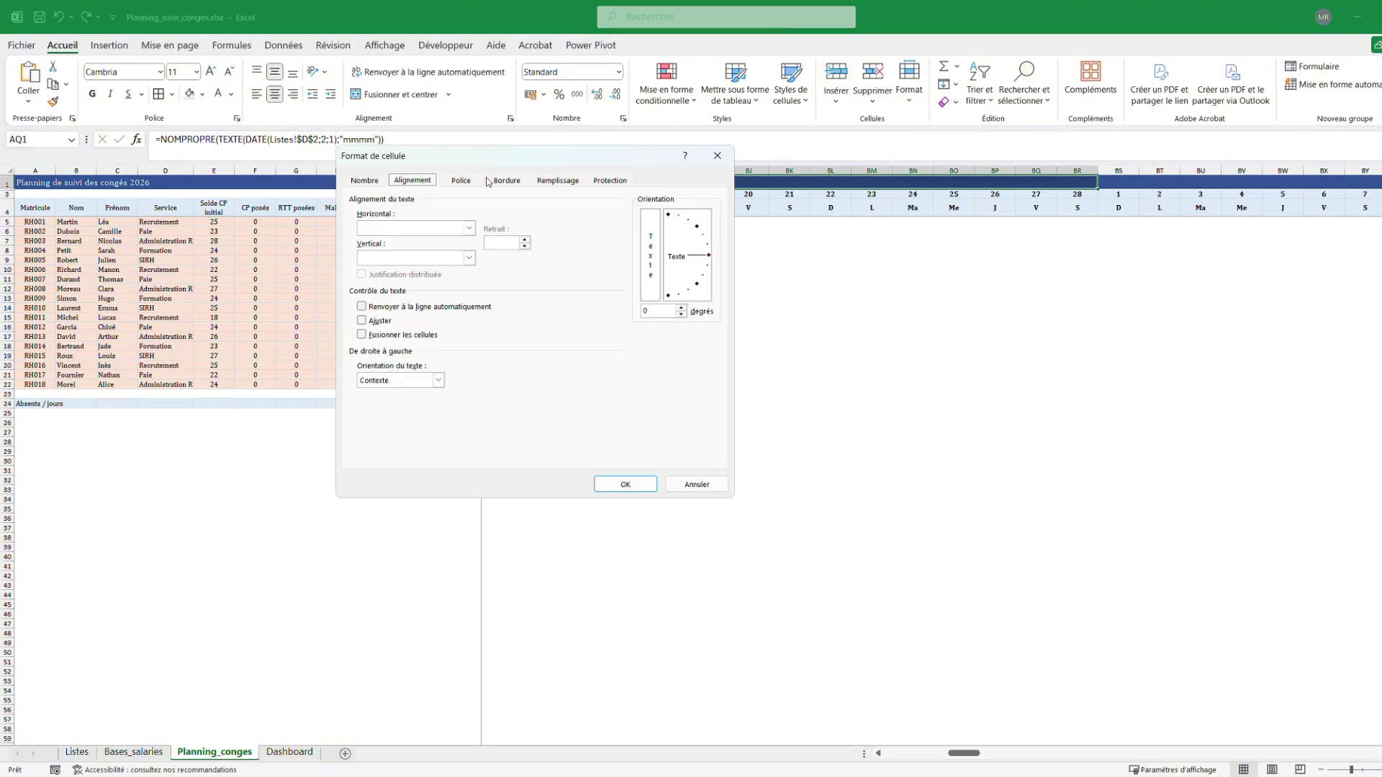
click(468, 227)
click(408, 299)
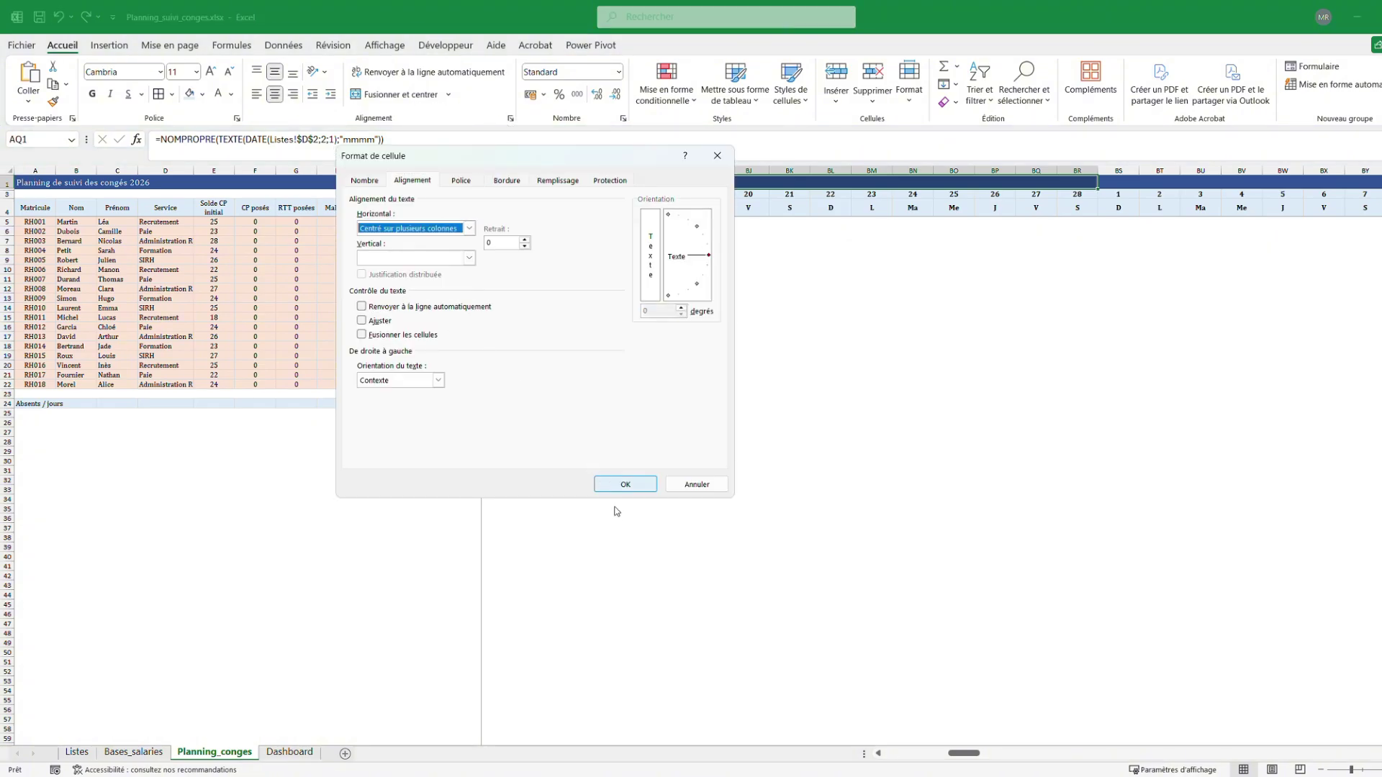
click(607, 484)
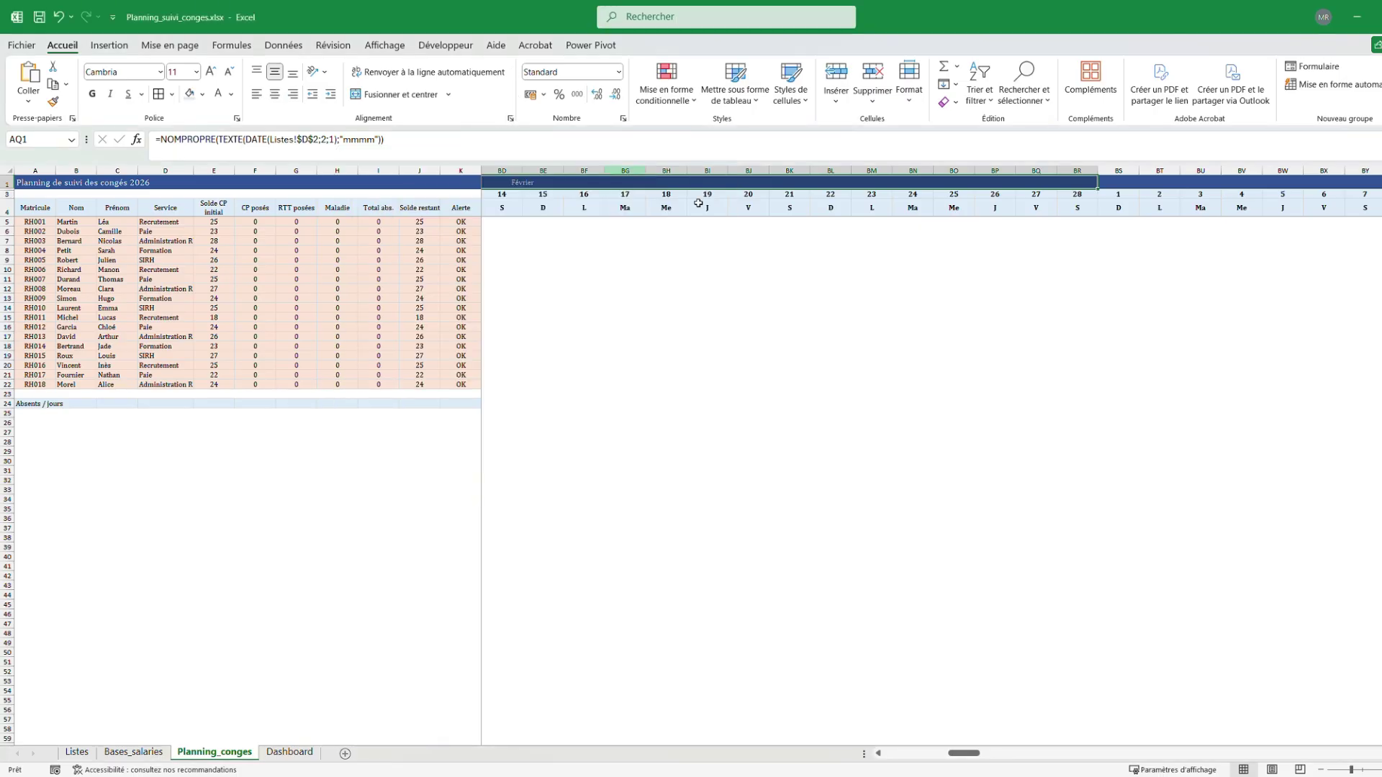
drag(960, 753, 944, 760)
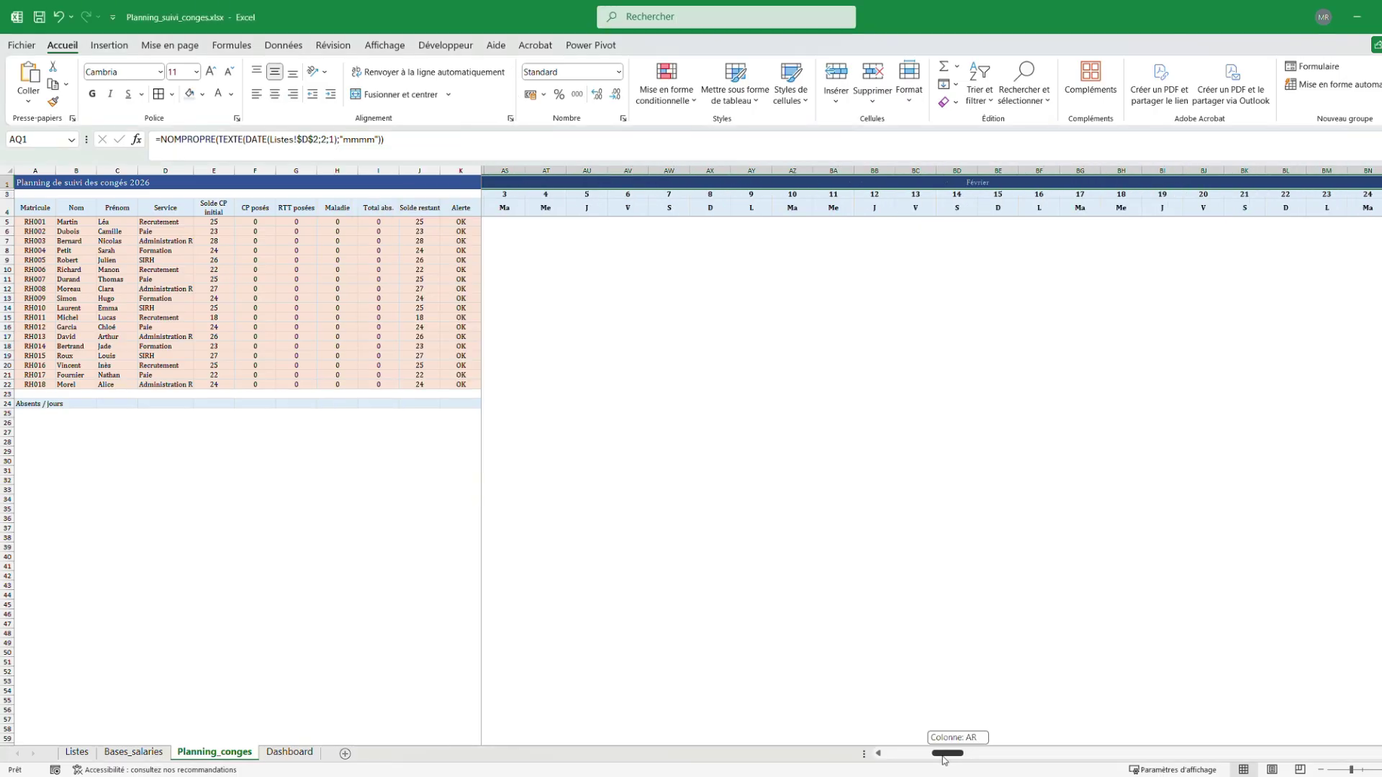
click(792, 279)
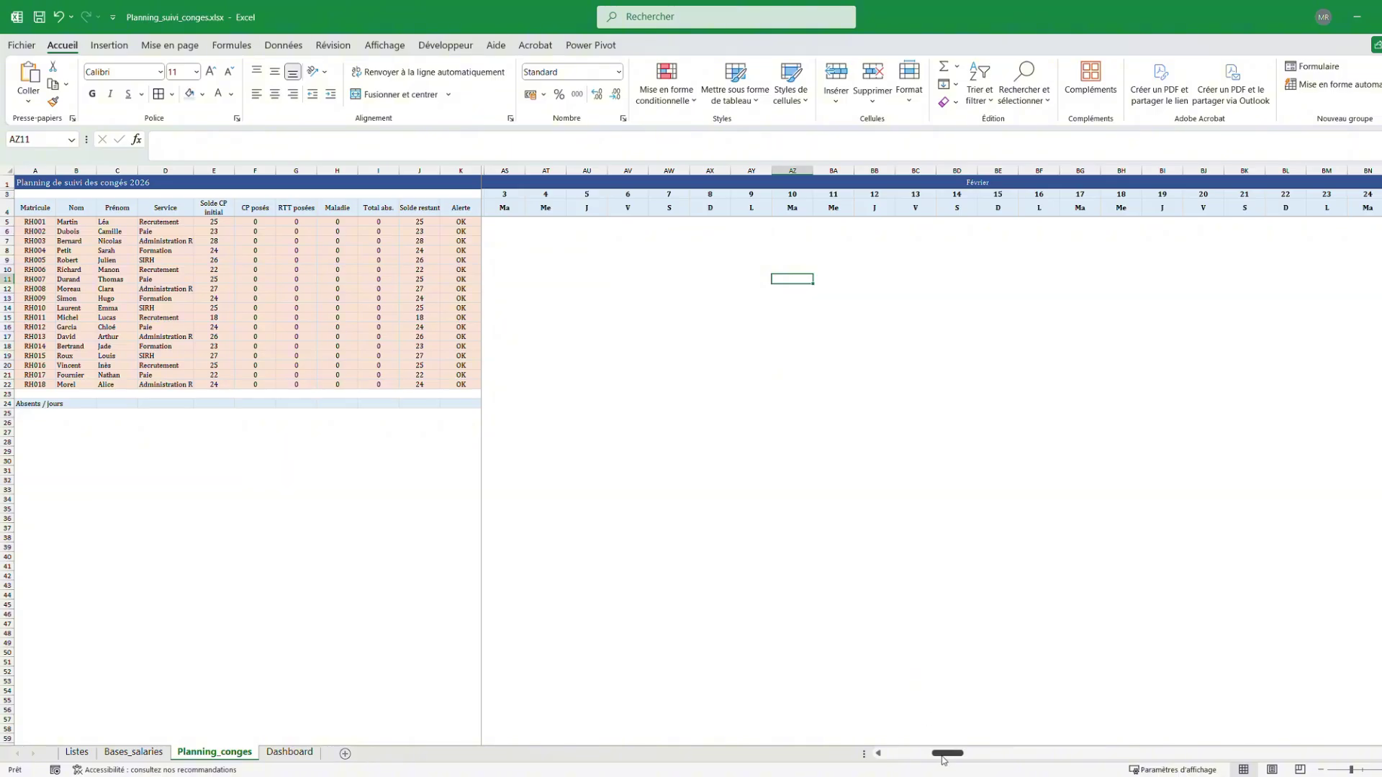
drag(941, 756, 938, 756)
Copy the month-name formula from AQ1 into BS1 and set its month number to 3 for March
click(529, 182)
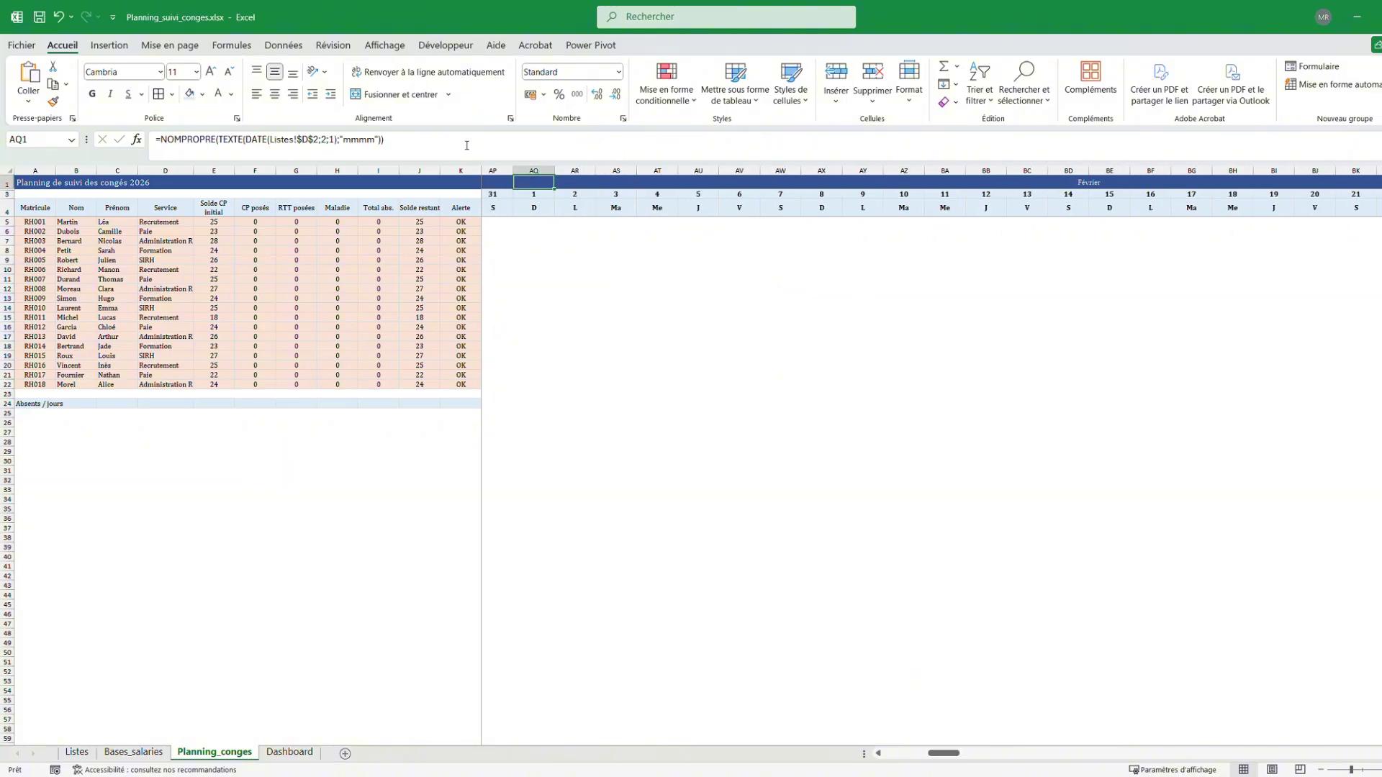
triple_click(401, 155)
key(ctrl+c)
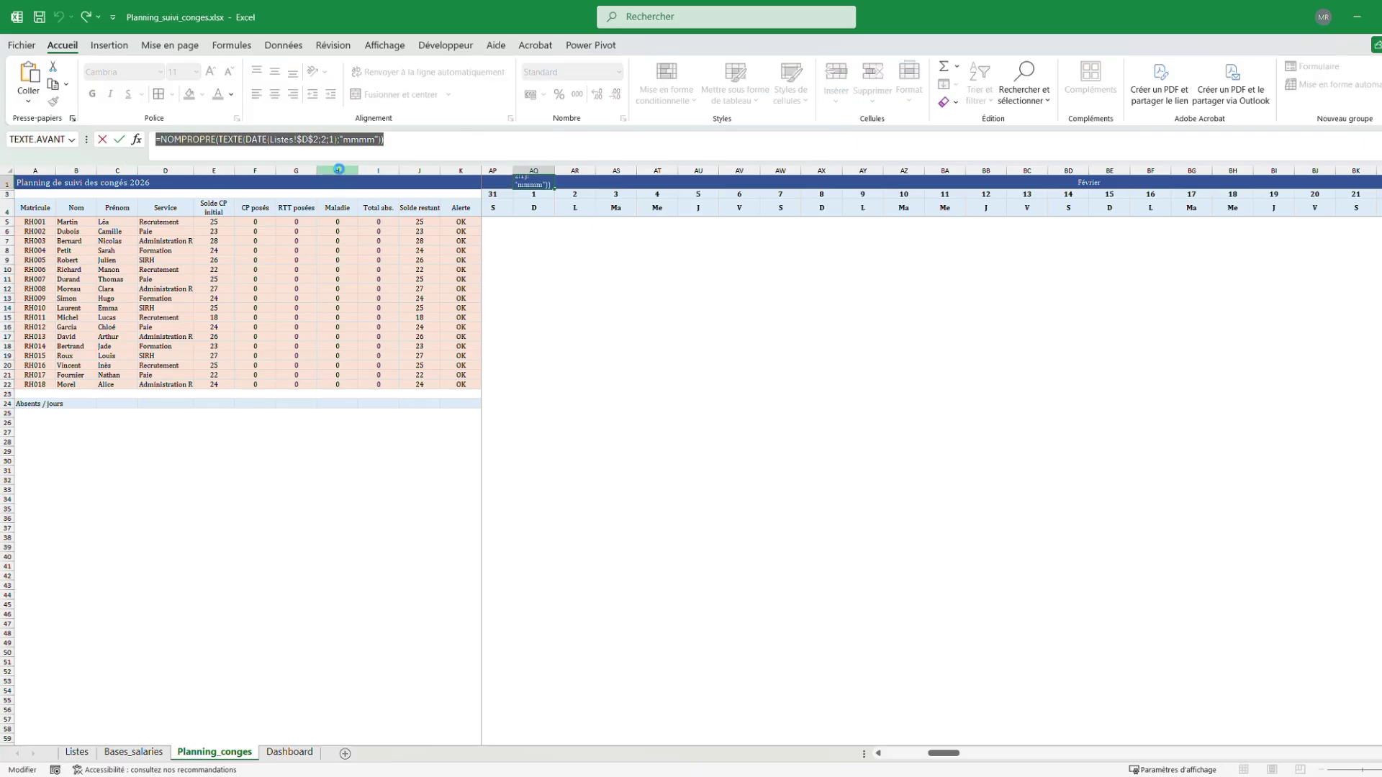
text(=)
click(978, 638)
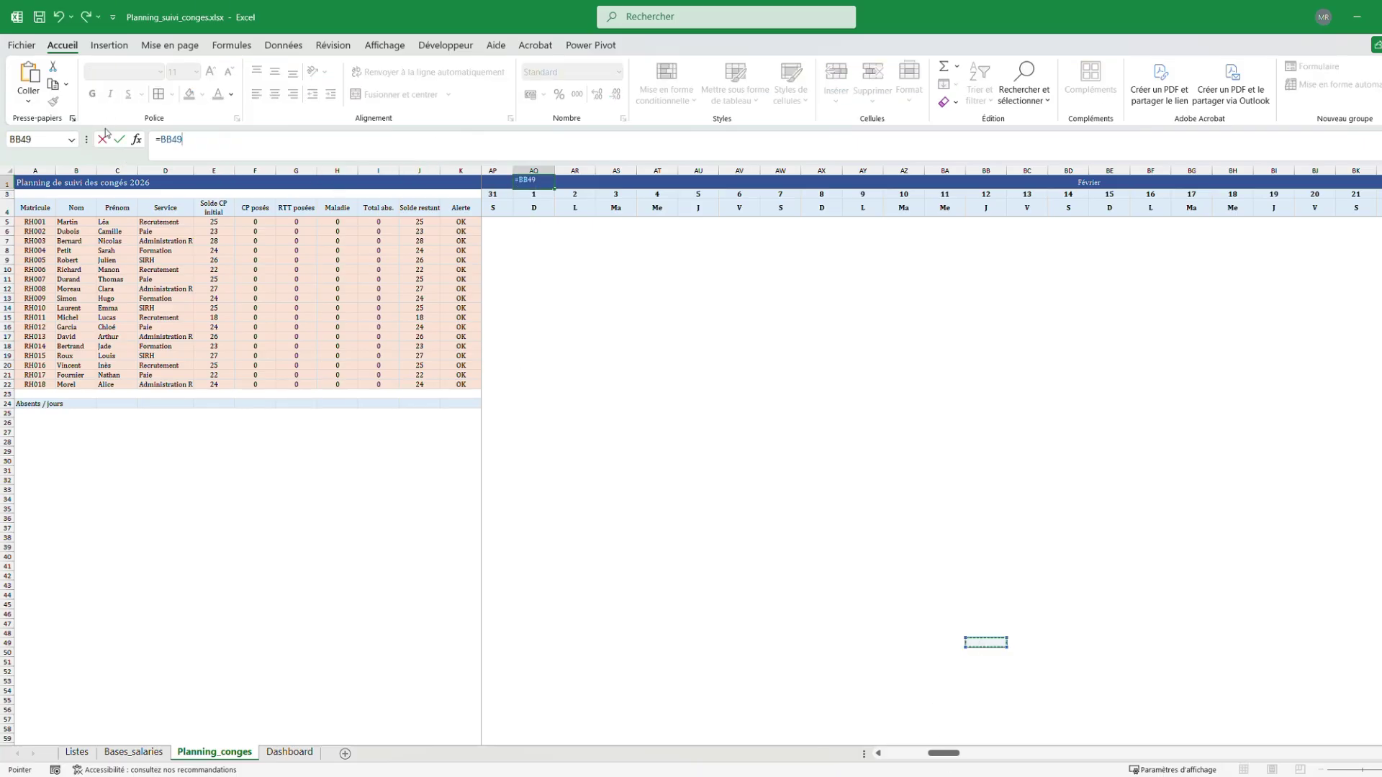
click(103, 138)
drag(952, 753, 976, 753)
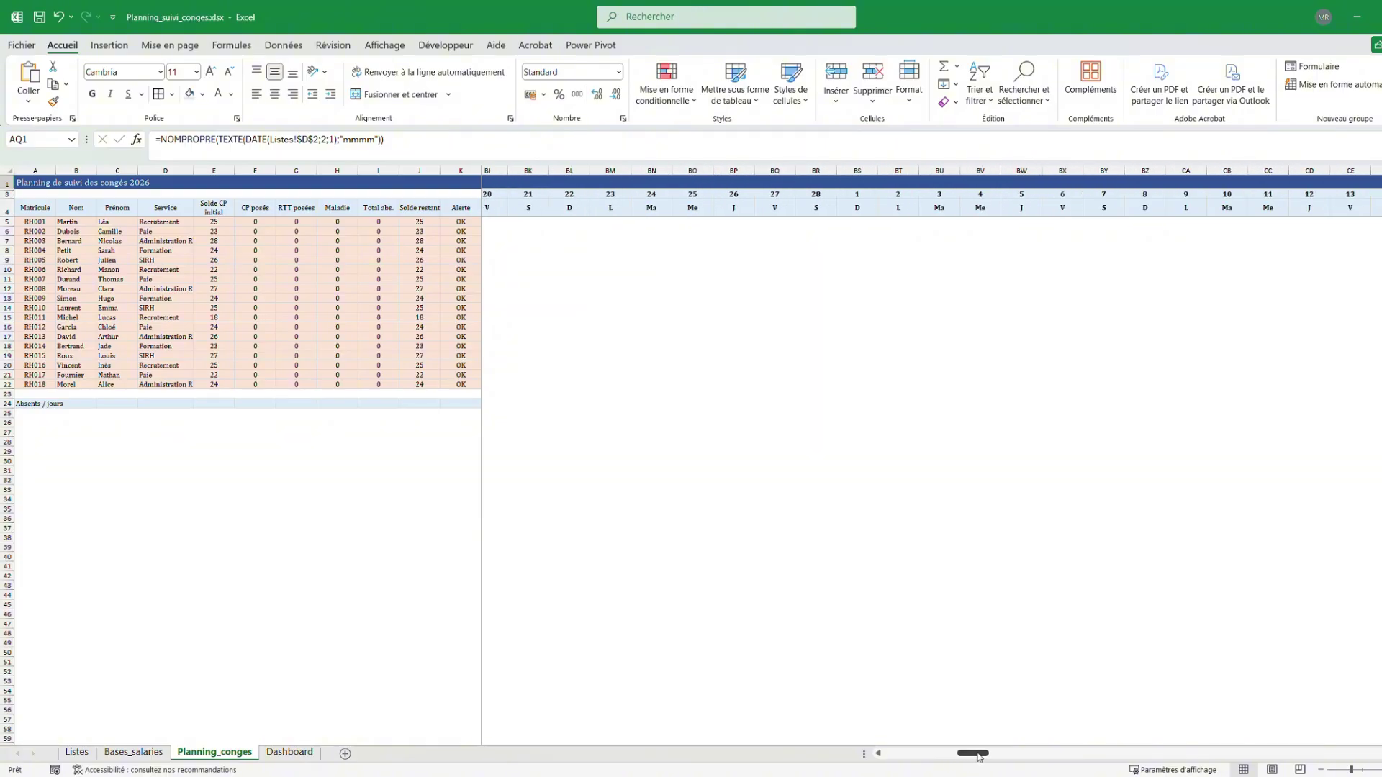
click(850, 184)
key(ctrl+v)
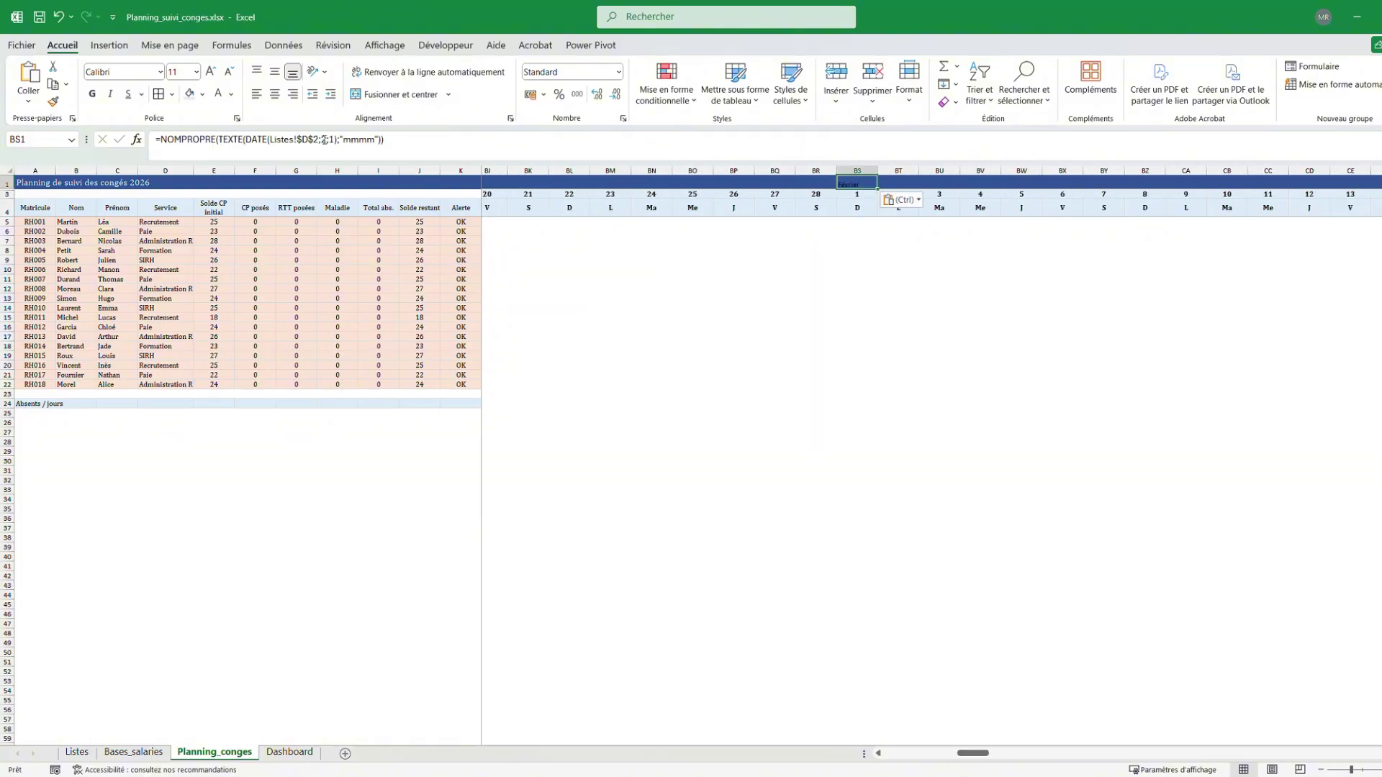
double_click(324, 139)
text(3)
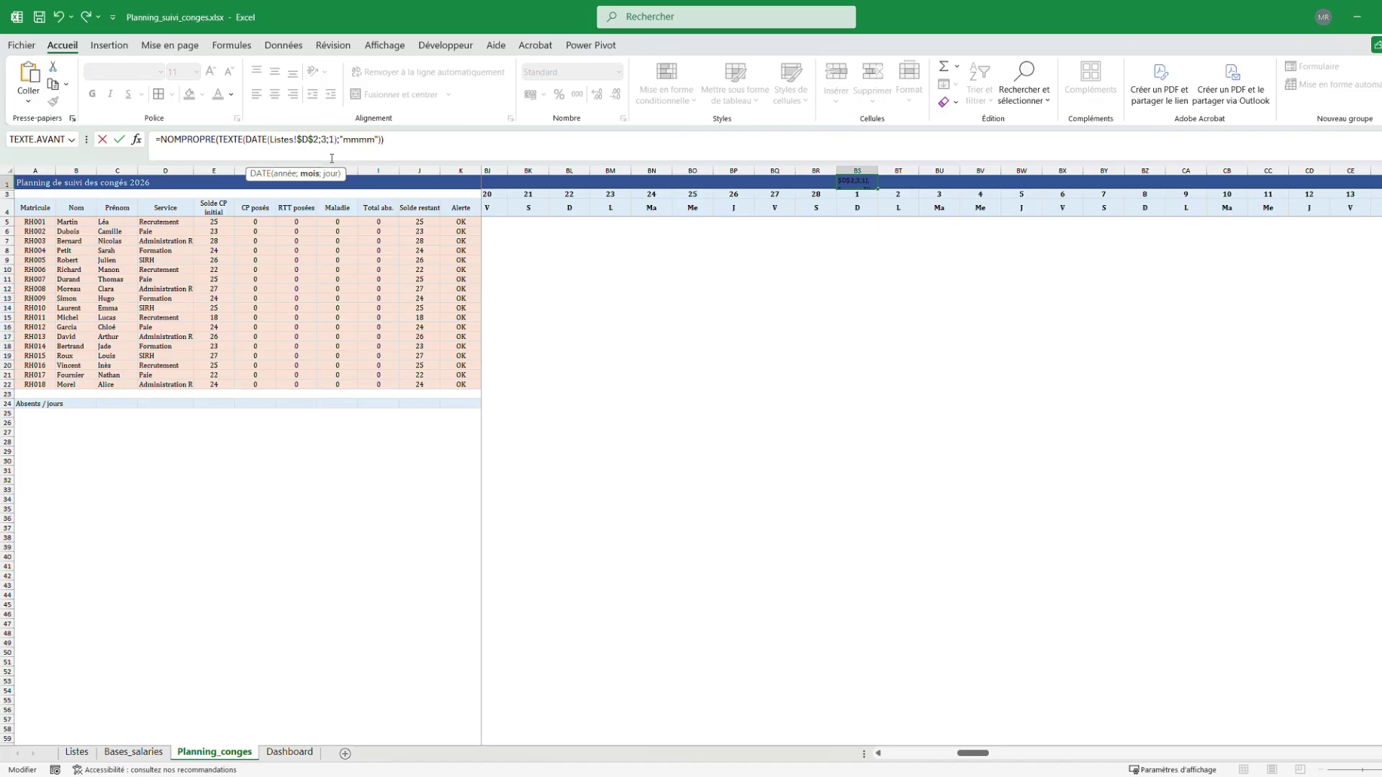
key(Return)
Centre the March title across BS1 to CW1 with Centré sur plusieurs colonnes
drag(857, 183, 1358, 182)
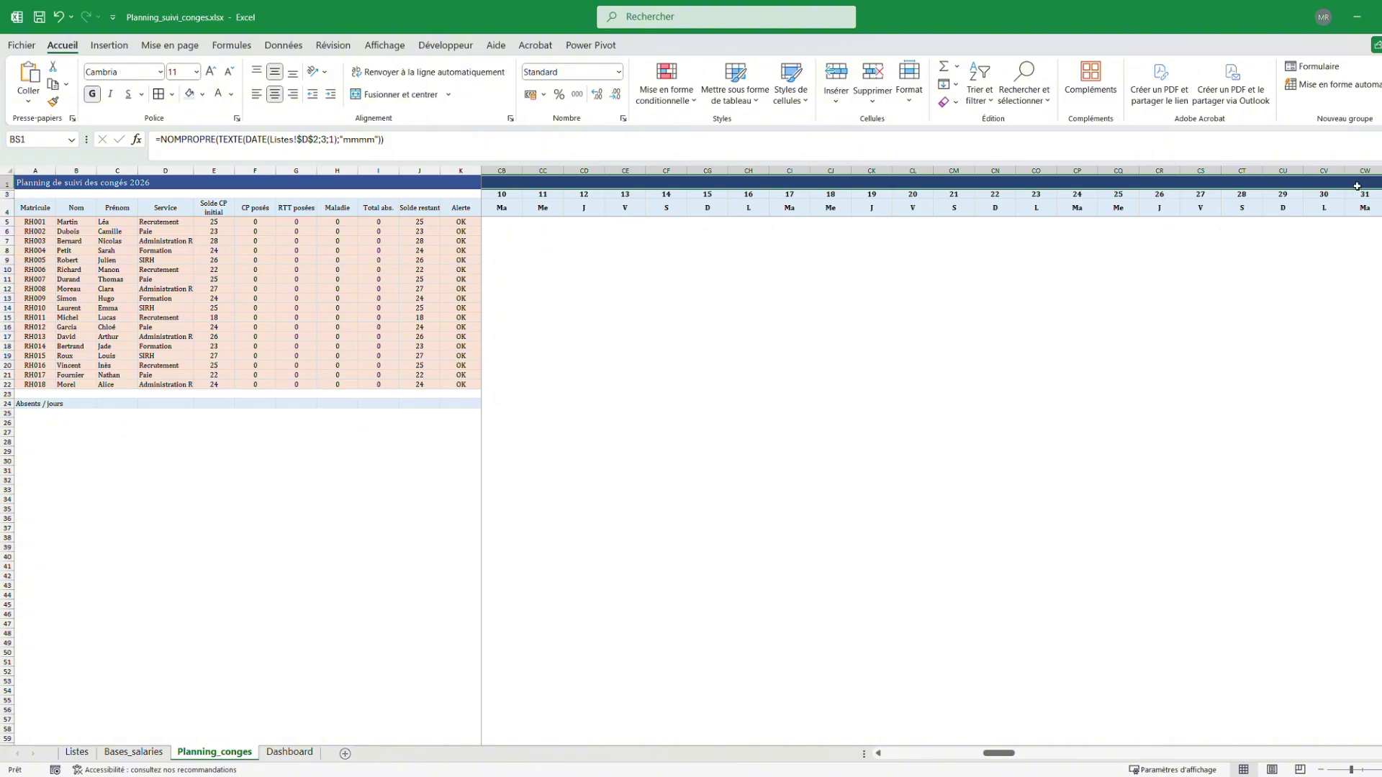
drag(997, 754, 1022, 651)
click(510, 118)
click(469, 229)
click(406, 299)
click(625, 483)
click(275, 94)
click(274, 71)
click(510, 118)
click(468, 229)
click(407, 300)
click(624, 483)
Paste the month-name formula into CX1, set its month number to 4 for April, and make the text white
click(968, 182)
text(Février)
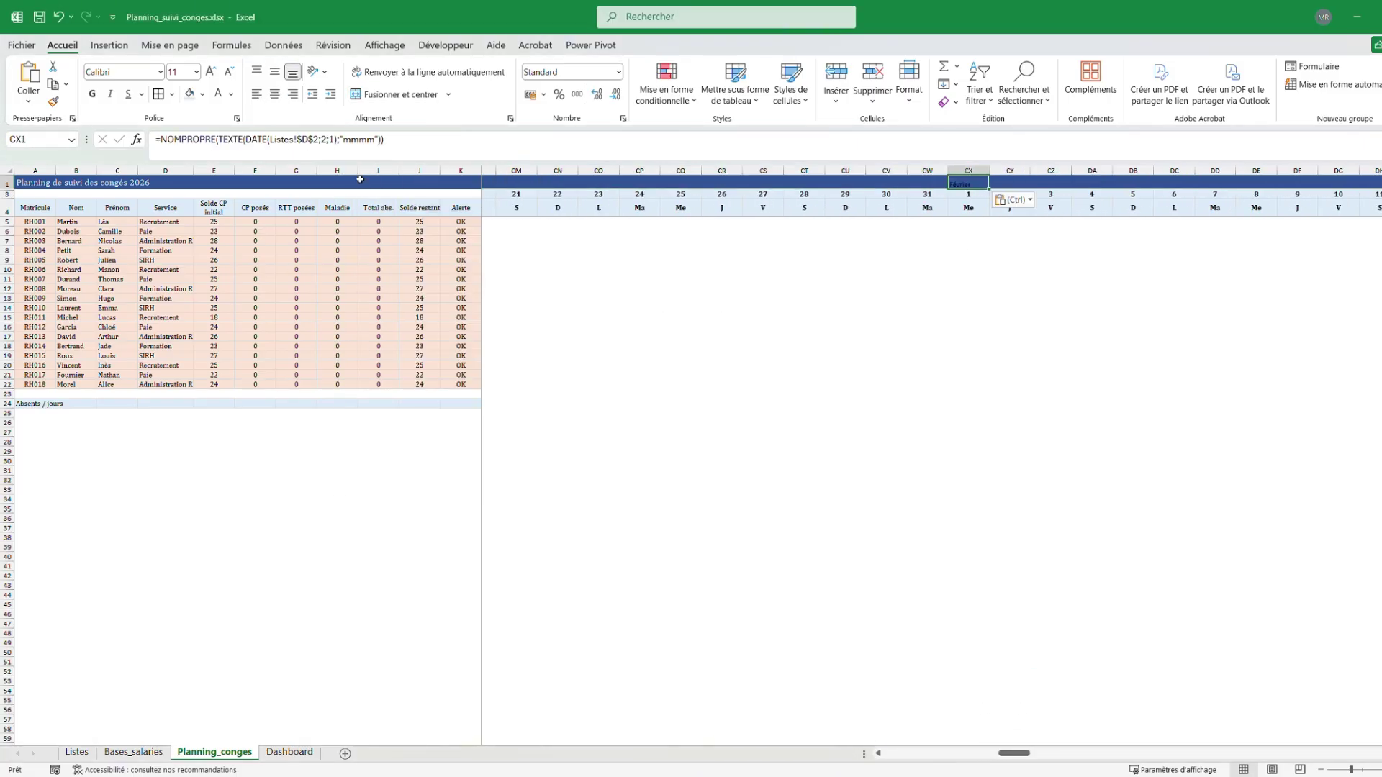
click(327, 140)
key(BackSpace)
text(4)
key(Return)
key(Up)
click(218, 94)
Centre the April title across CX1 to EA1 with Centré sur plusieurs colonnes
drag(981, 182, 1083, 180)
click(510, 118)
click(469, 229)
click(407, 299)
click(625, 483)
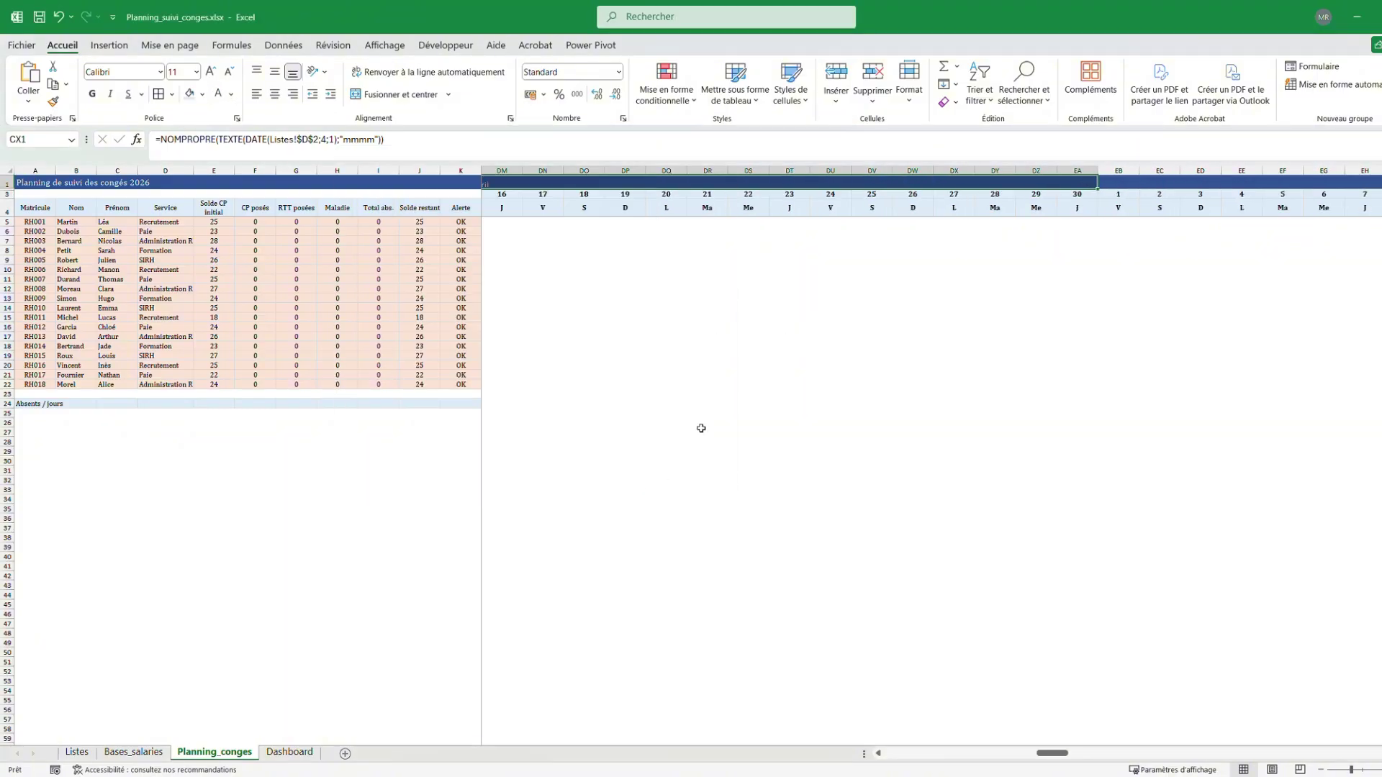
Paste the month-name formula into EB1, set its month number to 5 for May, and make the text white
click(1117, 183)
key(ctrl+v)
click(327, 140)
key(BackSpace)
text(5)
key(Return)
key(Up)
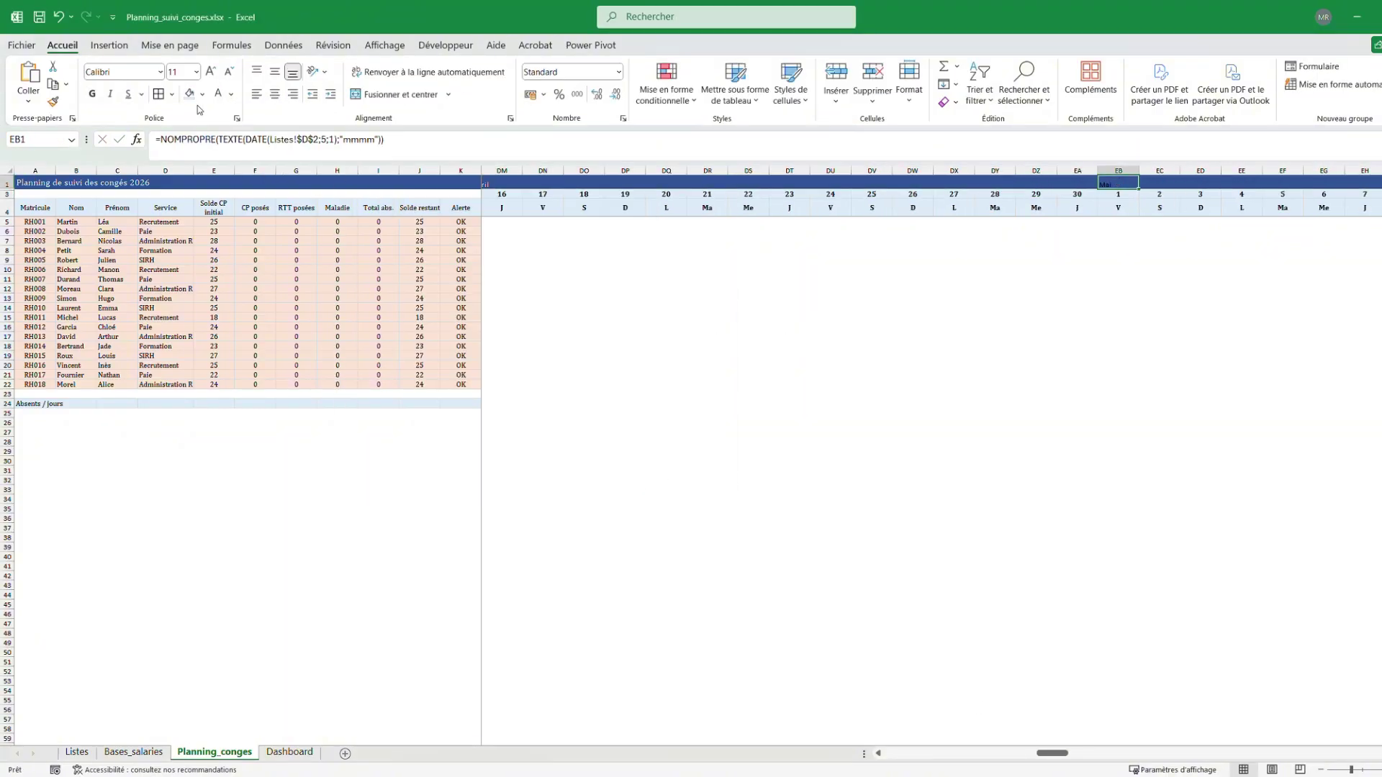
click(219, 94)
Centre the May title across EB1 to FF1 with Centré sur plusieurs colonnes
mouse_move(1117, 183)
mouse_down()
mouse_move(1371, 182)
mouse_move(1118, 182)
mouse_up()
click(510, 118)
click(469, 228)
click(406, 299)
click(625, 483)
click(749, 384)
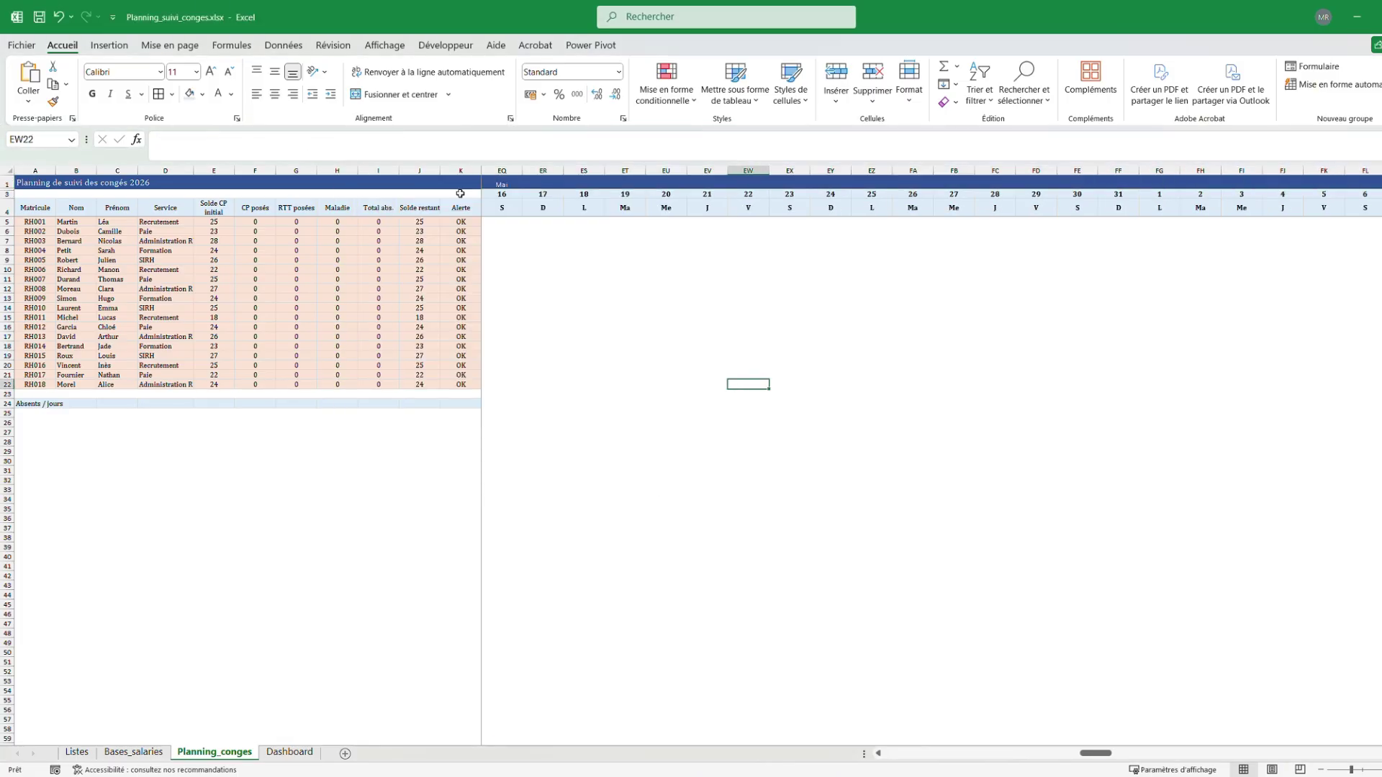
Enter the month-name formula in FG1 with month number 6 for June and make the text white
click(1159, 183)
text(=NOMPROPRE(TEXTE(DATE(Listes!$D$2;1;1);"mmmm")))
click(327, 140)
key(BackSpace)
text(6)
key(Return)
key(Up)
click(218, 95)
Centre the June title across all of June's day columns in row 1 with Centré sur plusieurs colonnes
drag(1159, 183, 1241, 181)
click(510, 119)
click(469, 228)
click(425, 300)
click(625, 483)
Paste the month-name formula above 1 July in row 1, set its month number to 7, and make the text white
click(1271, 183)
key(ctrl+v)
drag(1146, 753, 1173, 763)
click(327, 140)
key(BackSpace)
text(7)
key(Return)
key(Up)
click(218, 94)
Centre the July title across all of July's day columns in row 1 with Centré sur plusieurs colonnes
drag(538, 183, 1324, 183)
click(510, 118)
click(625, 483)
Paste the month-name formula above 1 August in row 1 and set its month number to 8
click(1201, 183)
key(ctrl+v)
click(327, 141)
text(8)
key(Return)
Centre the August title across all of August's day columns in row 1 with Centré sur plusieurs colonnes
click(510, 118)
click(469, 228)
click(406, 299)
click(625, 484)
Paste the month-name formula above 1 September in row 1 and set its month number to 9
click(1201, 182)
key(ctrl+v)
click(326, 140)
text(9)
key(Return)
Centre the September title across all of September's day columns in row 1 with Centré sur plusieurs colonnes
click(510, 118)
click(469, 228)
click(407, 298)
click(624, 484)
Paste the month-name formula into JY1 and set its month number to 10 for October
click(1200, 183)
key(ctrl+v)
click(327, 139)
click(327, 139)
key(BackSpace)
text(10)
key(Return)
Centre the October title across JY1 to LC1 with Centré sur plusieurs colonnes
click(510, 118)
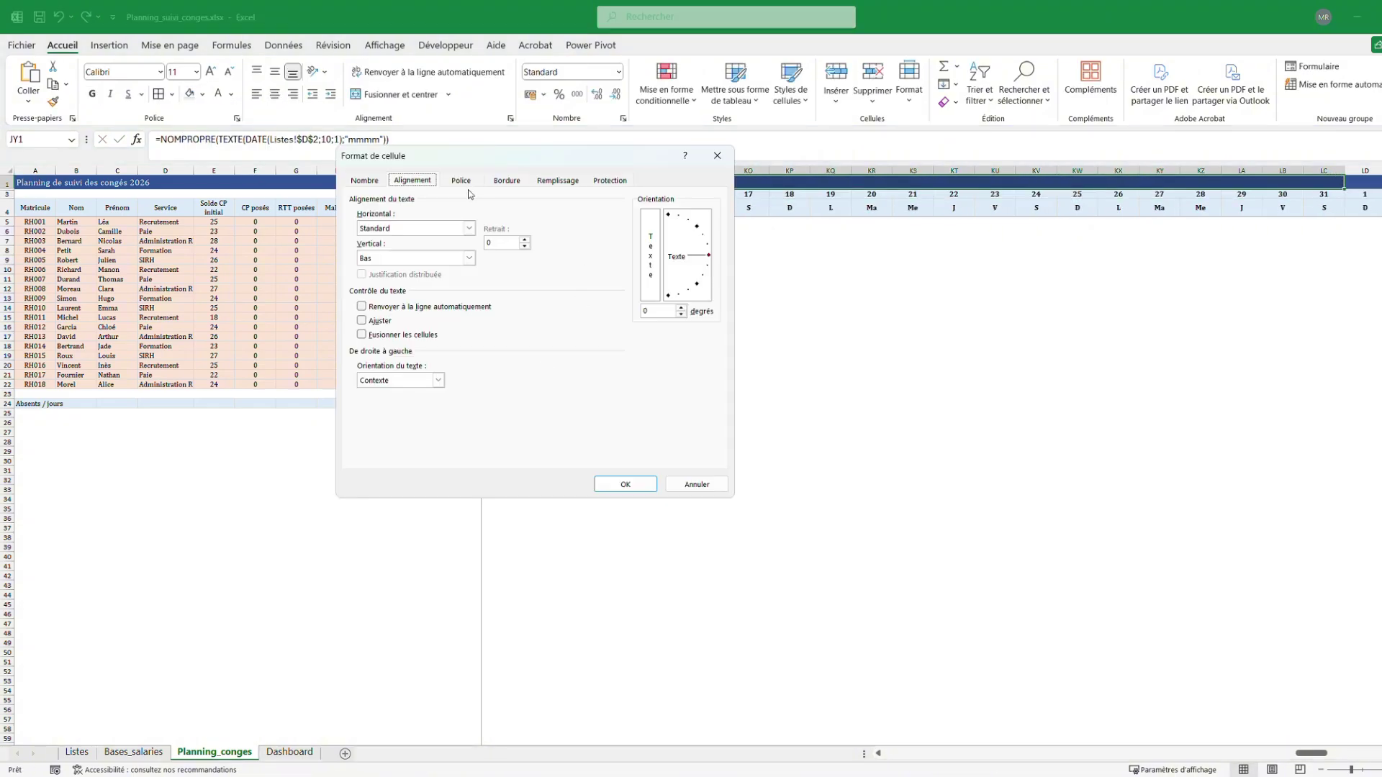
click(468, 228)
click(406, 299)
click(625, 484)
Paste the month-name formula into LD1 and set its month number to 11 for November
click(1365, 183)
key(ctrl+v)
scroll(1034, 290, right, 2)
click(327, 139)
key(BackSpace)
text(1)
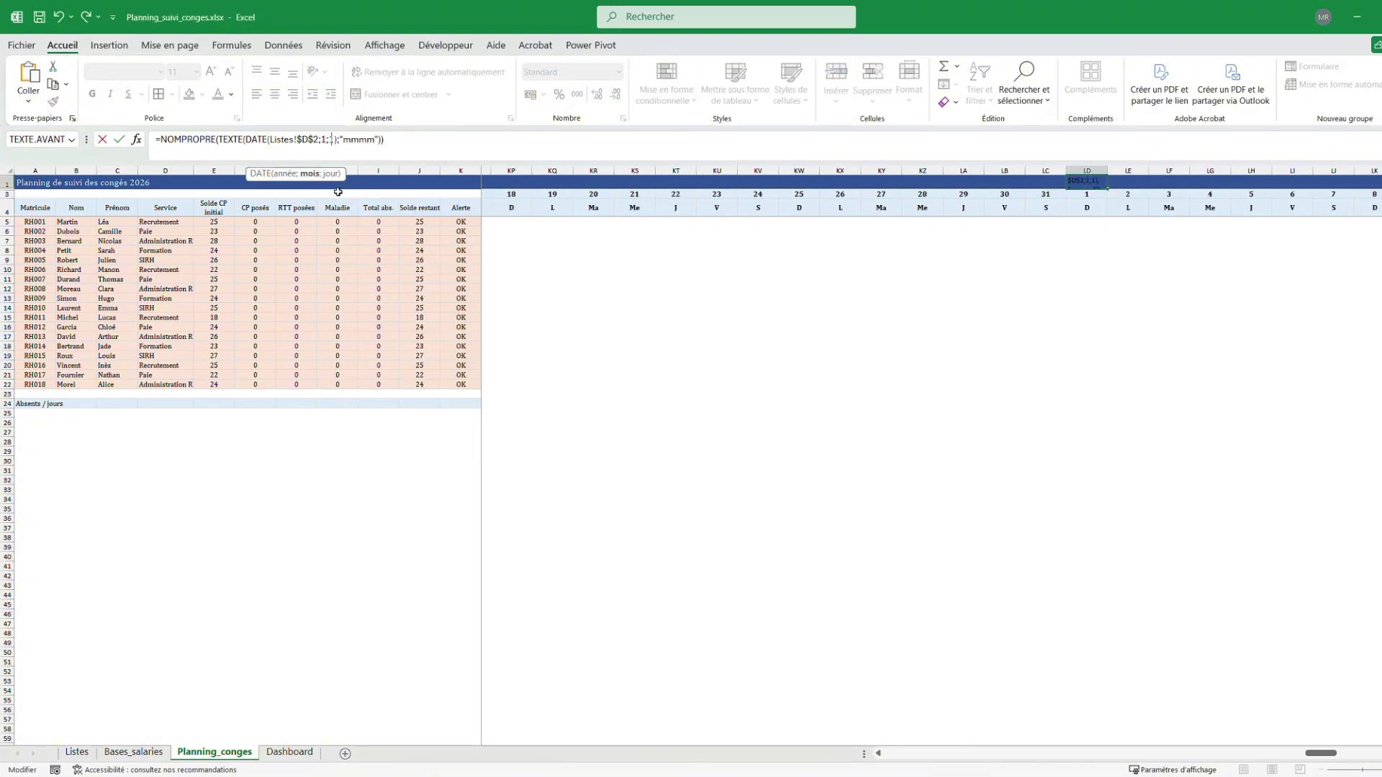
text(1)
key(Return)
Centre the November title across LD1 to MG1 with Centré sur plusieurs colonnes
drag(1087, 183, 1328, 184)
click(510, 118)
click(469, 228)
click(407, 298)
click(624, 484)
Paste the month-name formula into MH1 and set its month number to 12 for December
click(1160, 183)
key(ctrl+v)
click(327, 139)
text(12)
key(Return)
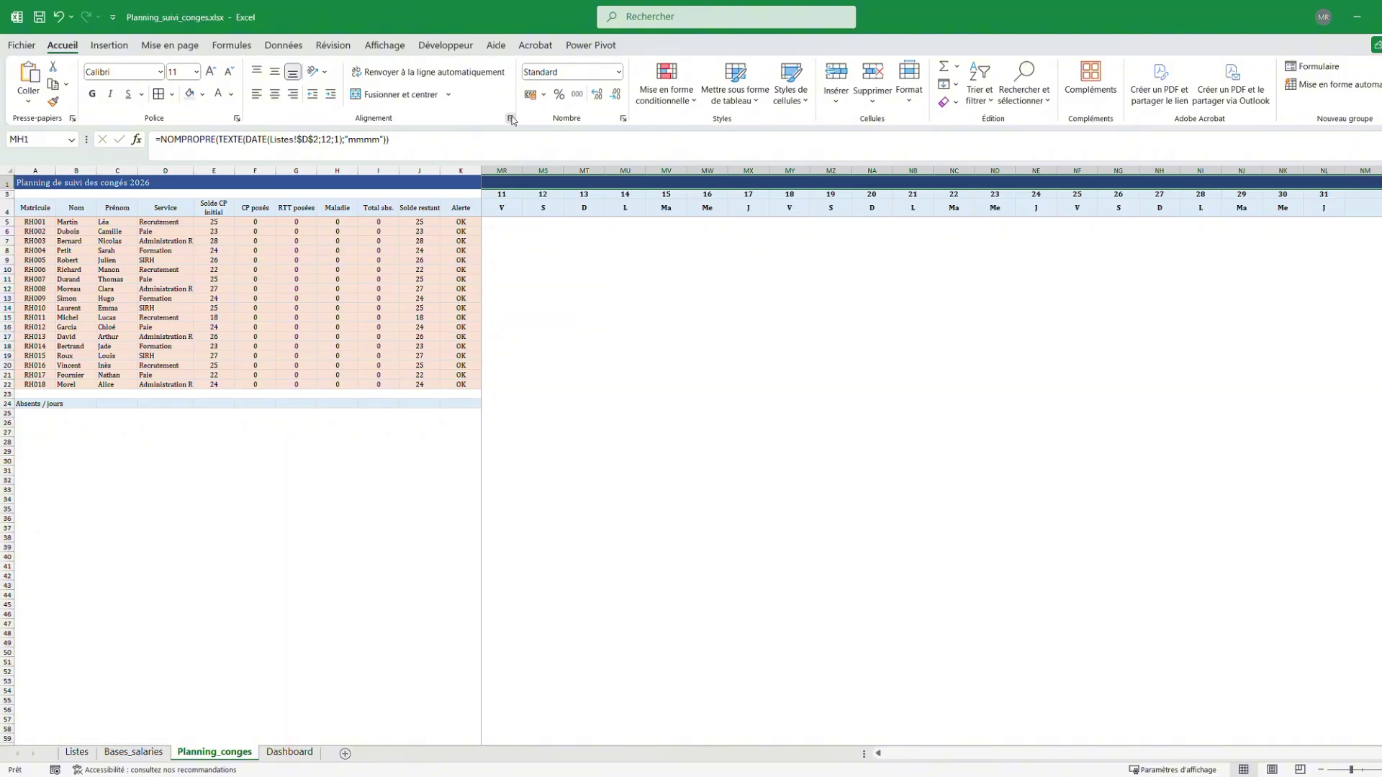
Centre the December title across its day columns in row 1 with Centré sur plusieurs colonnes
click(511, 119)
click(468, 228)
click(406, 299)
click(625, 484)
click(666, 451)
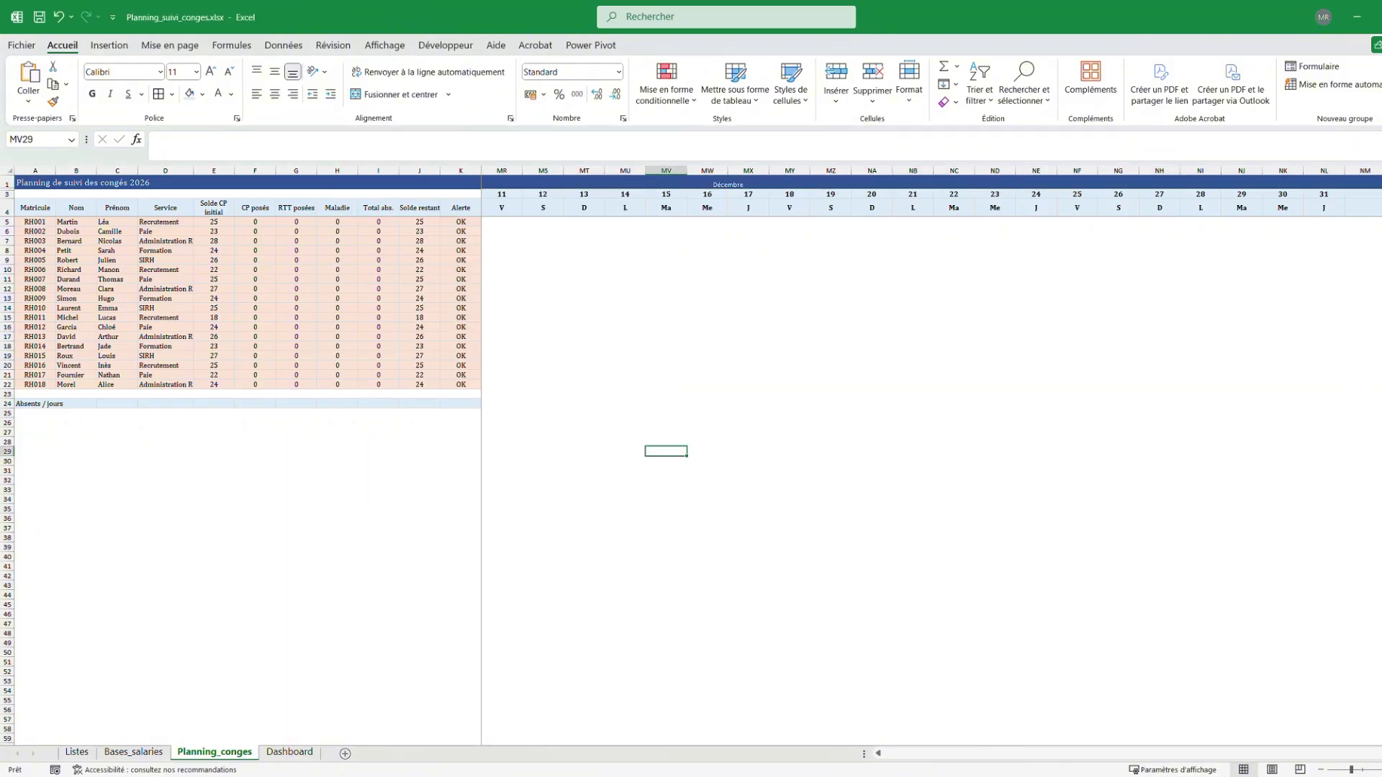
Set the font of the month titles in row 1, from NM1 back to L1, to Cambria size 12
drag(1357, 179, 520, 172)
click(138, 73)
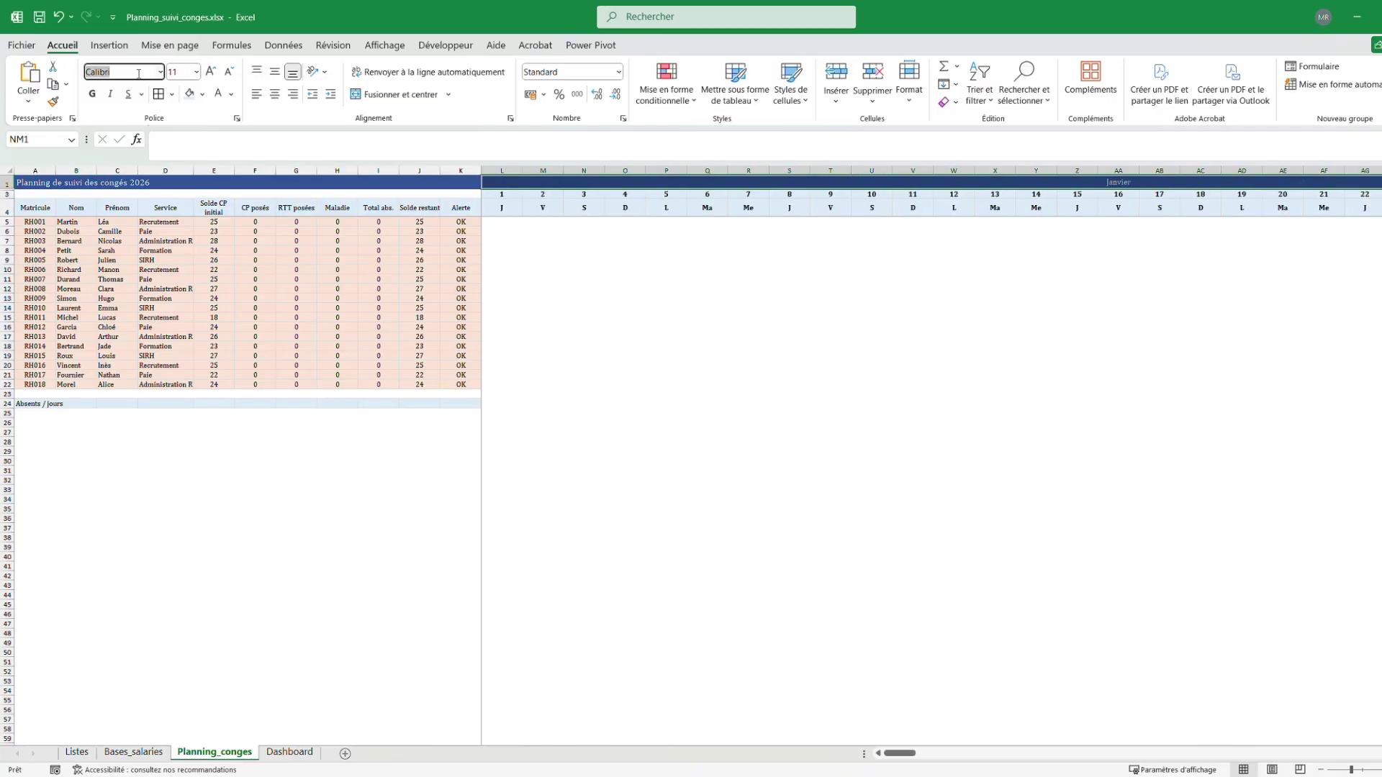
click(138, 74)
text(Cam)
click(185, 72)
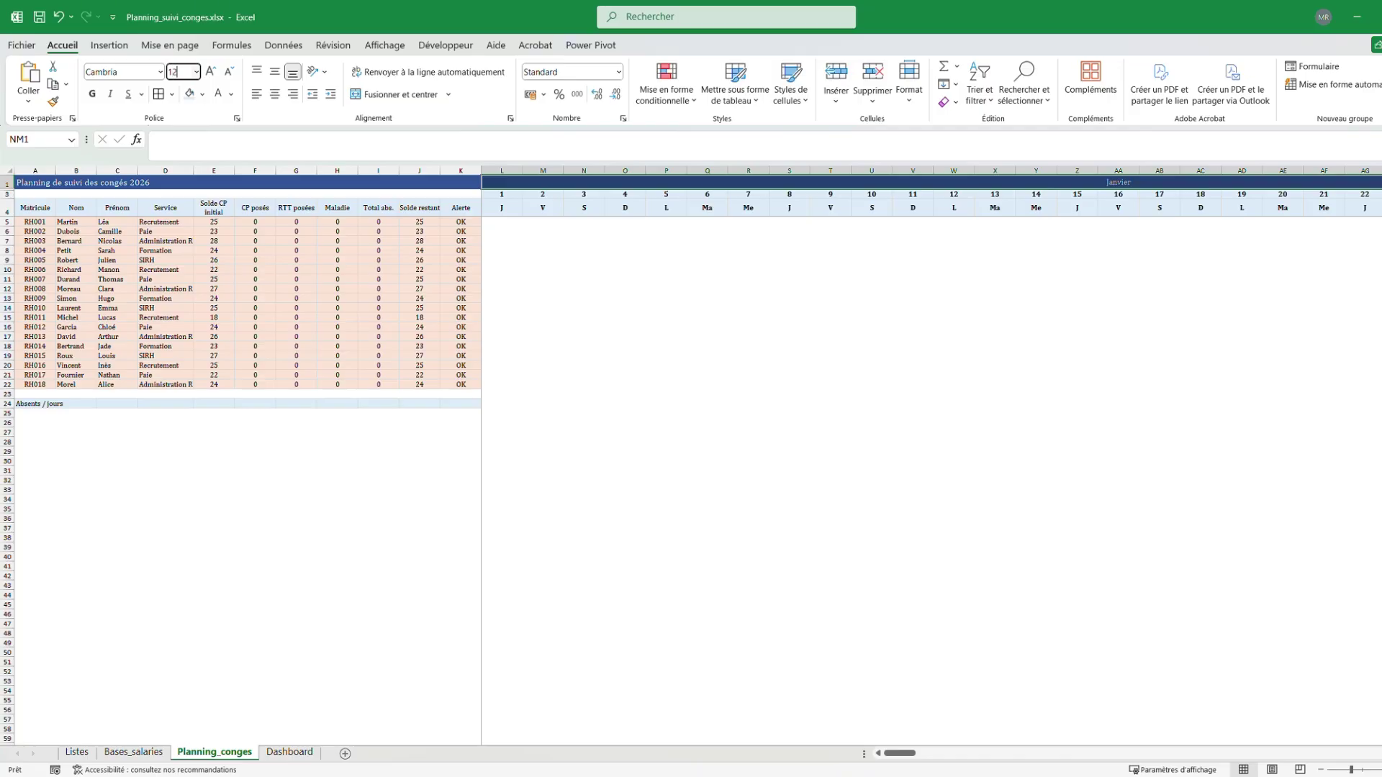
text(12)
key(Return)
Centre the month titles vertically within row 1 from January through December
drag(899, 753, 1031, 767)
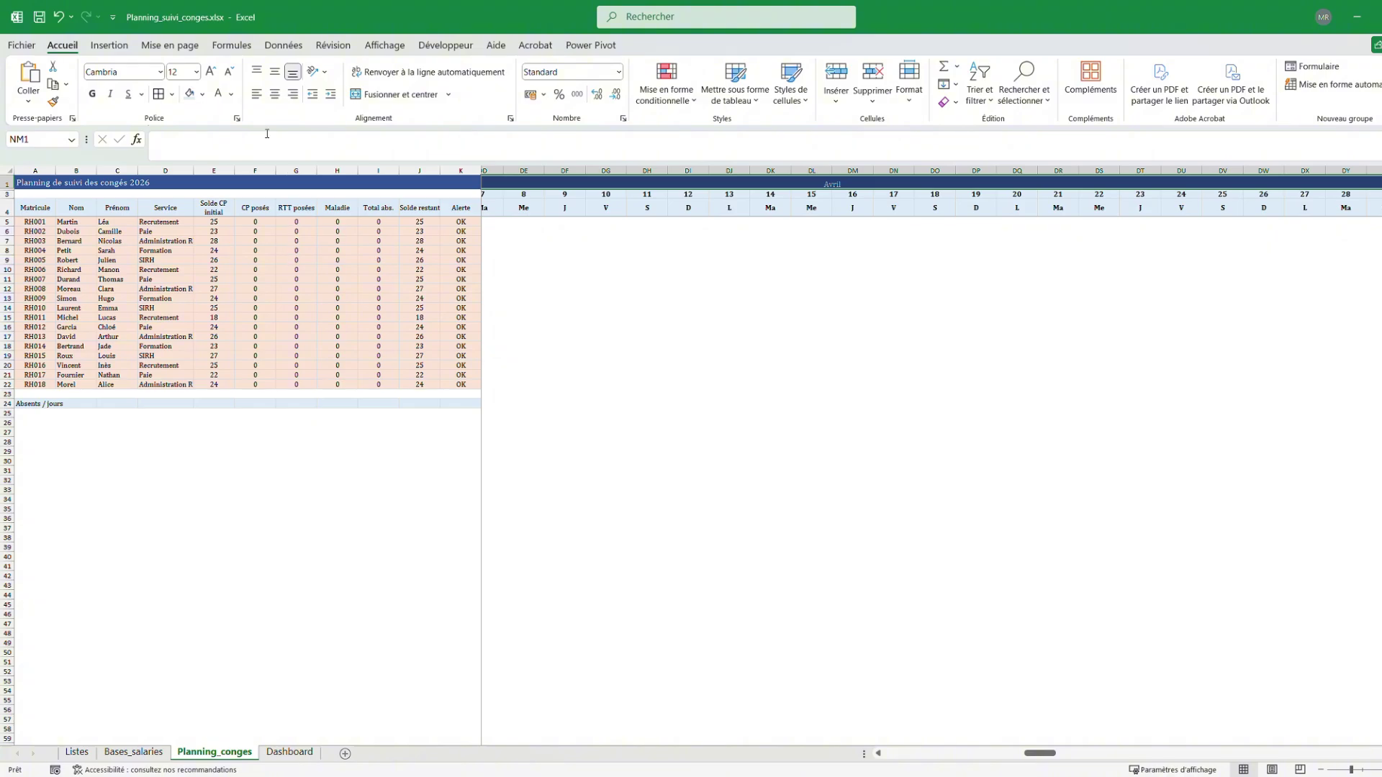
click(275, 72)
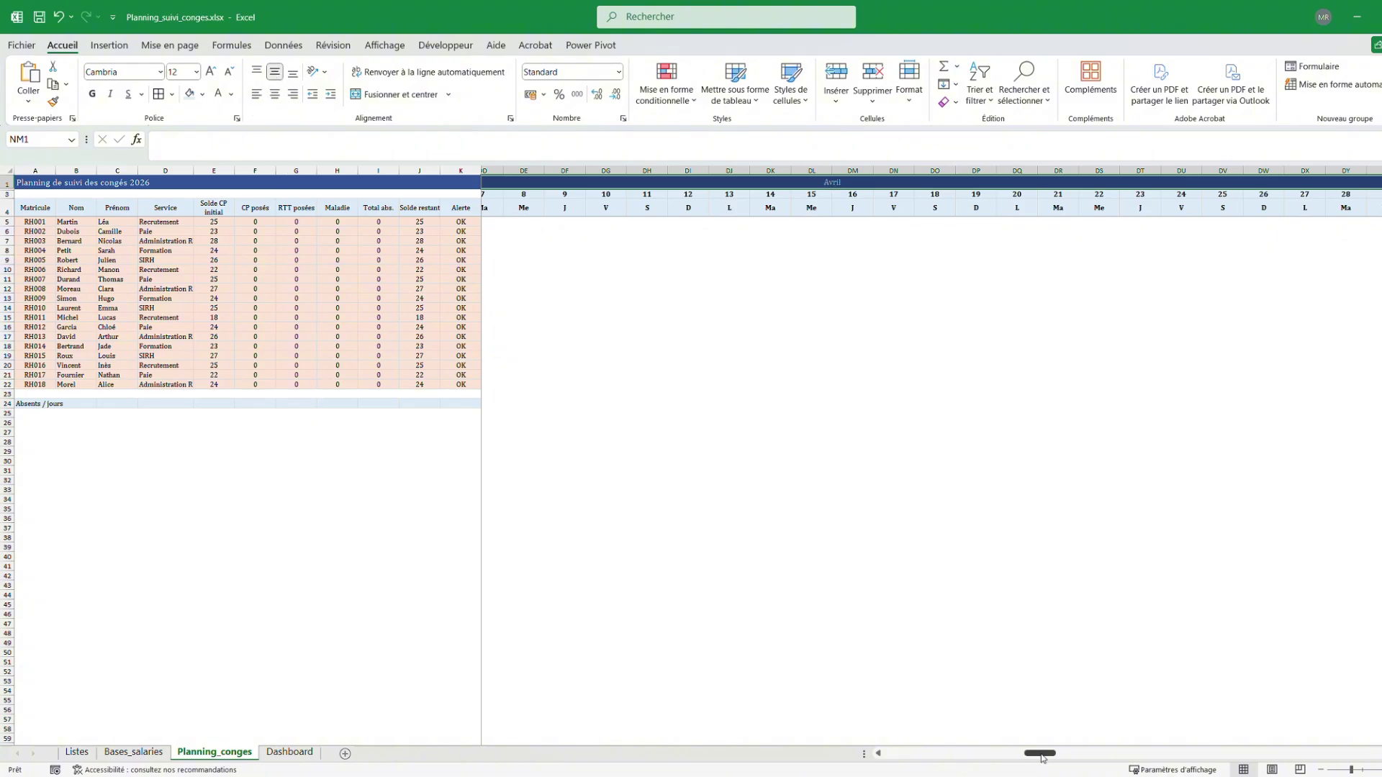
drag(1043, 754, 1232, 773)
drag(1259, 753, 1364, 753)
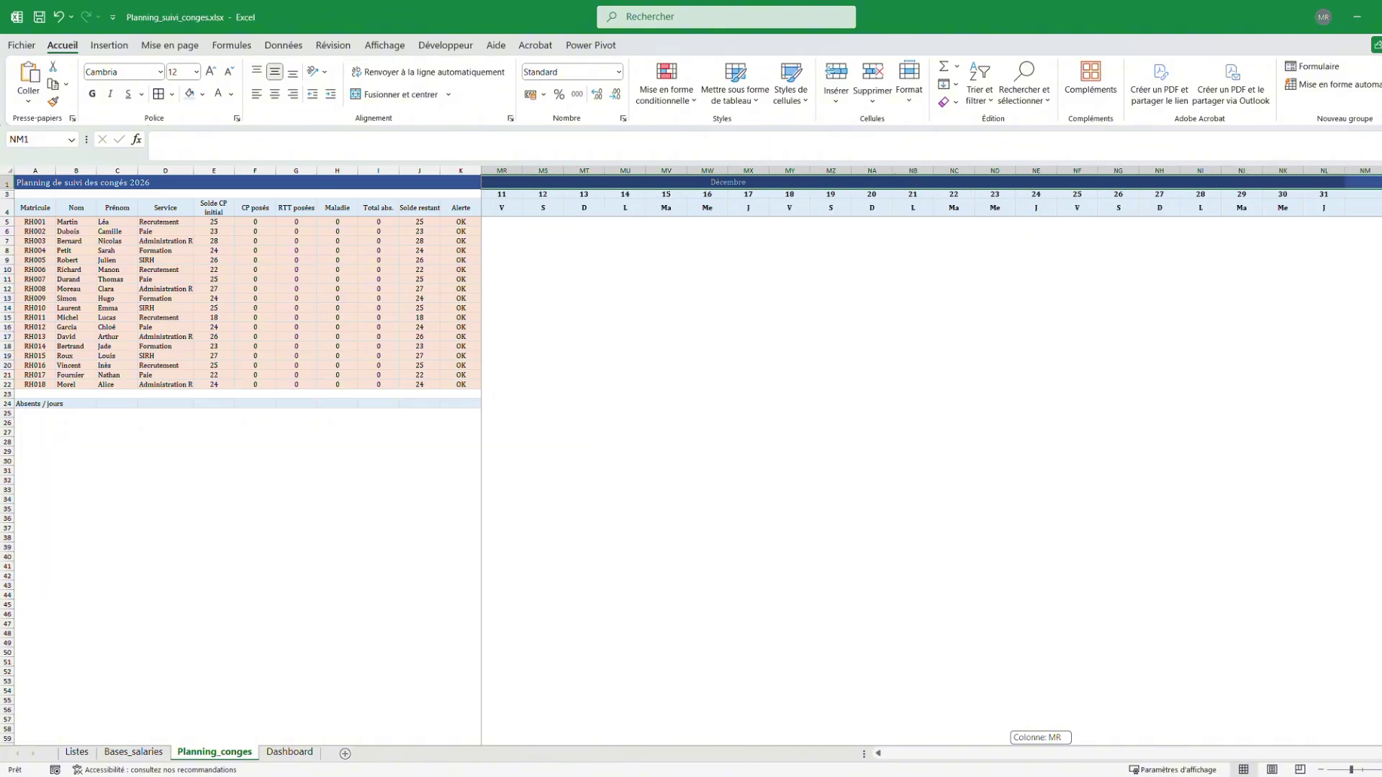
drag(1357, 753, 892, 753)
click(666, 392)
click(707, 297)
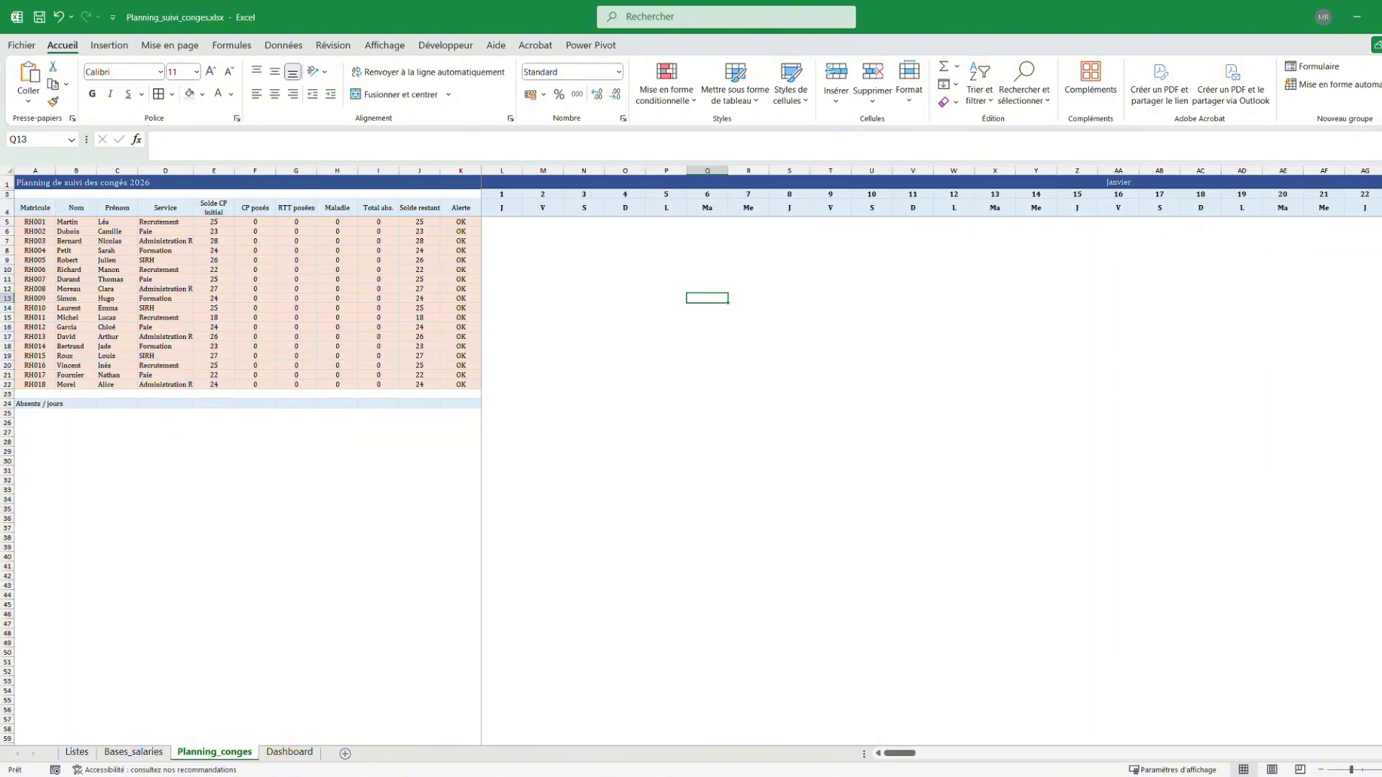
Start a Liste data validation on the planning grid's day cells, from L5 through row 22 at the end of December
click(619, 253)
click(510, 223)
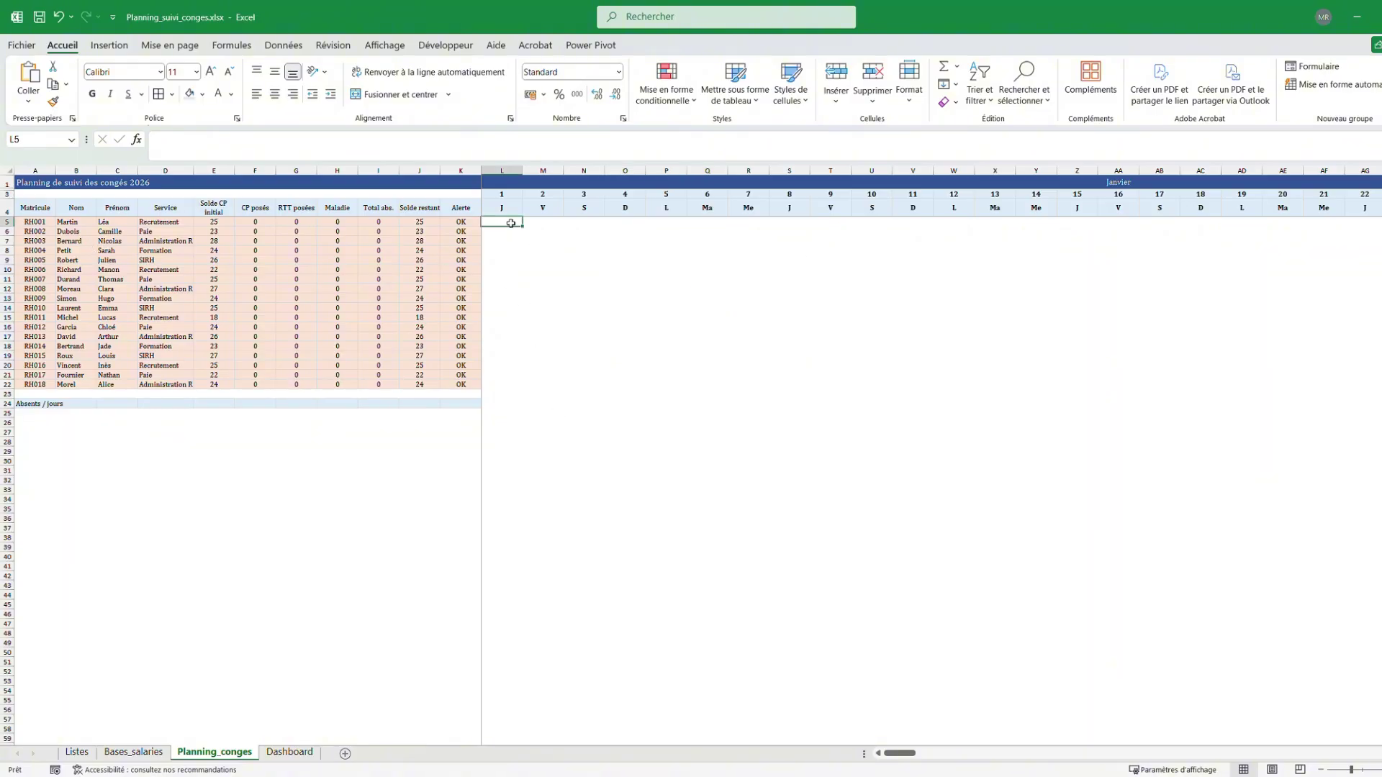
drag(511, 223, 1373, 387)
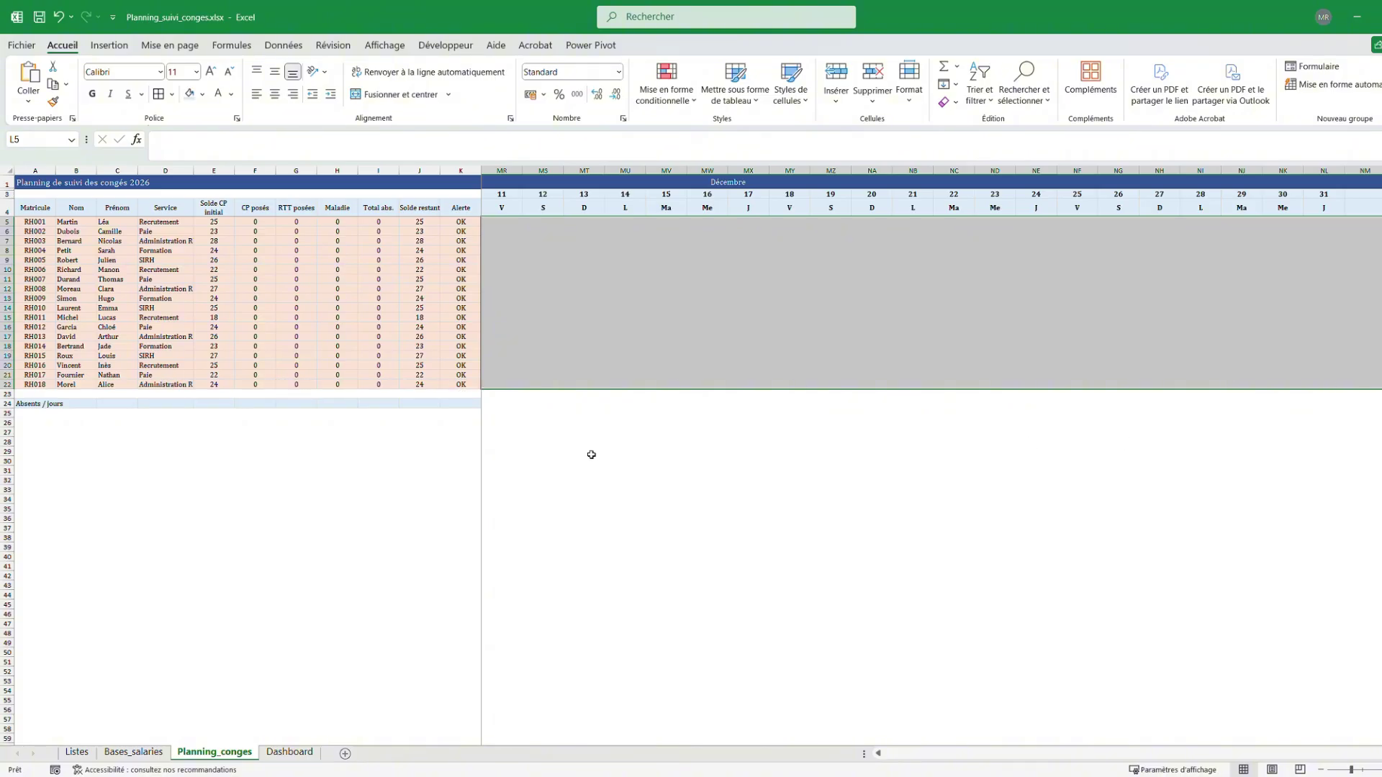
click(283, 45)
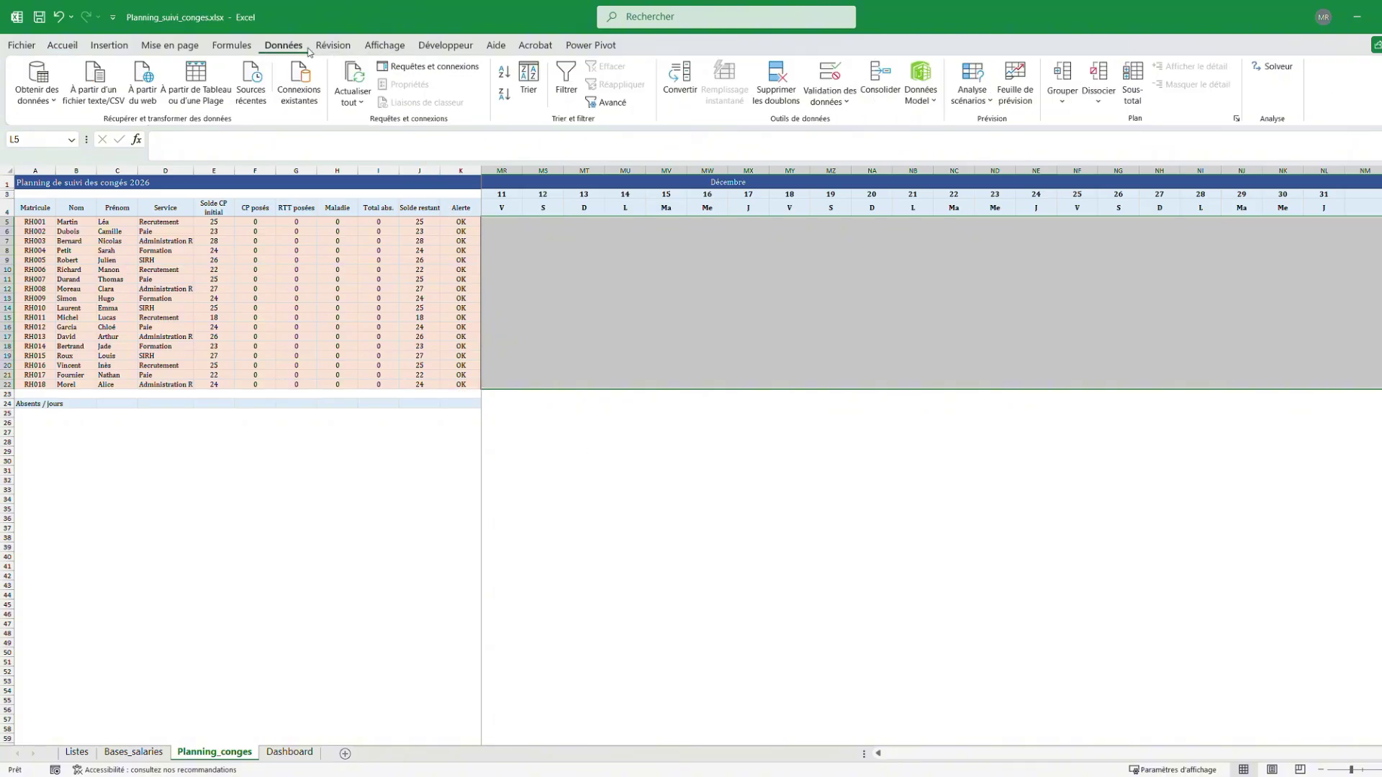
click(829, 96)
click(856, 122)
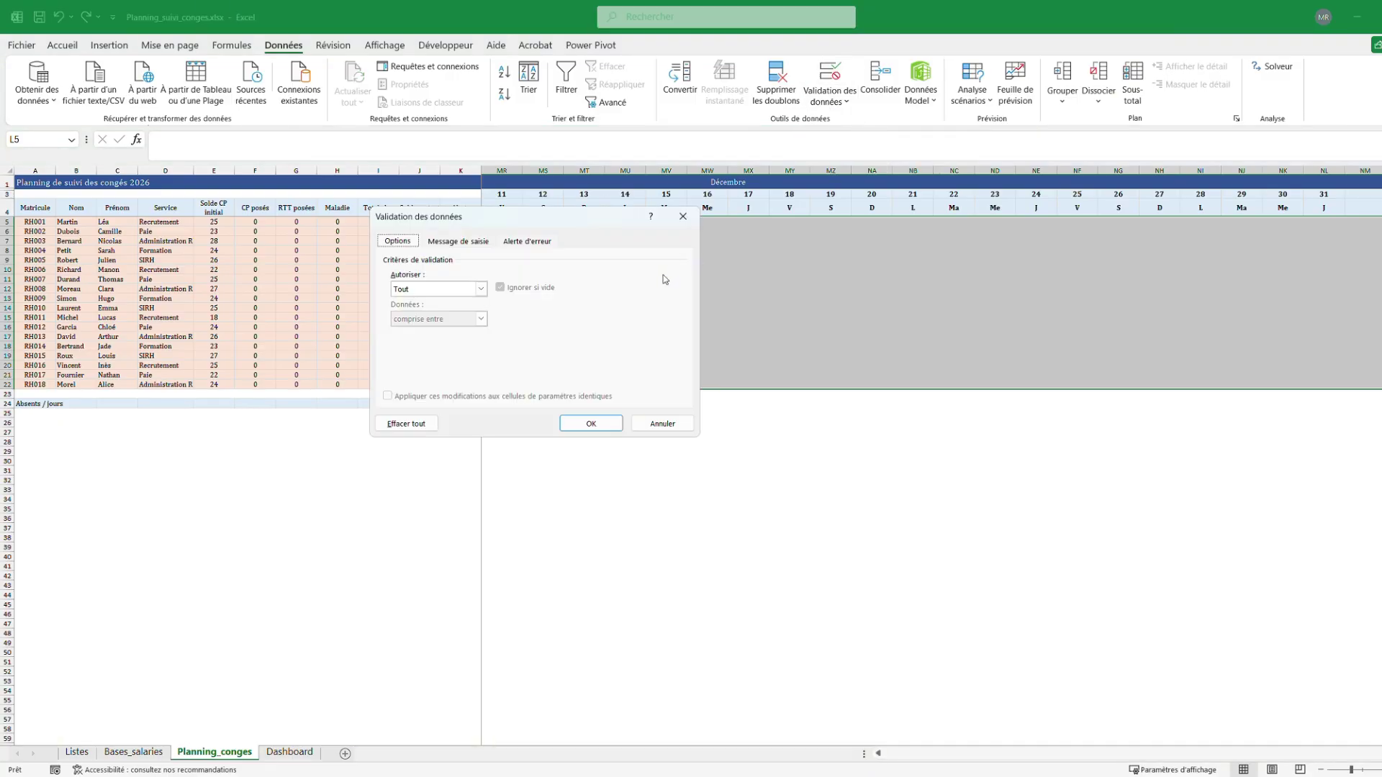
click(481, 289)
click(432, 331)
click(602, 348)
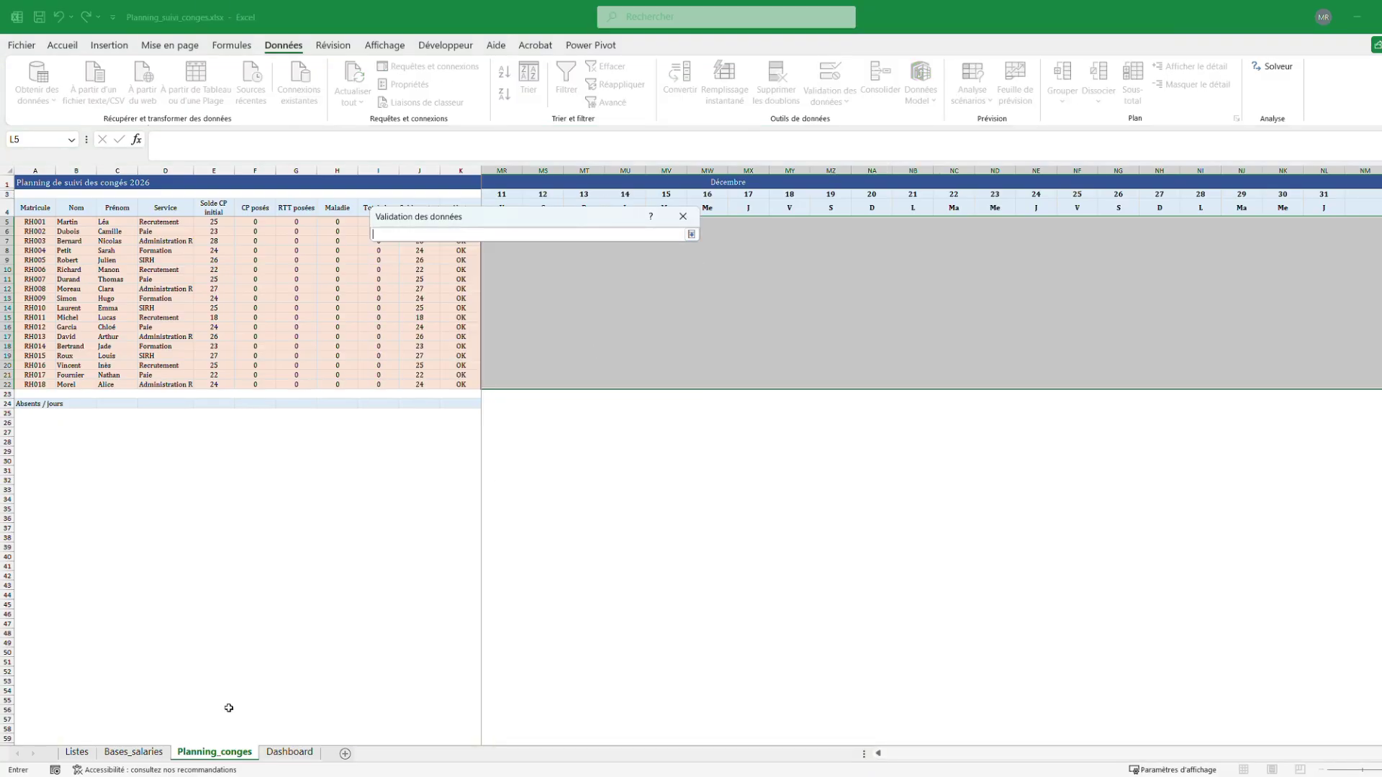
Use the leave codes in A2:A4 of the Listes sheet as the validation source and apply the rule
click(77, 752)
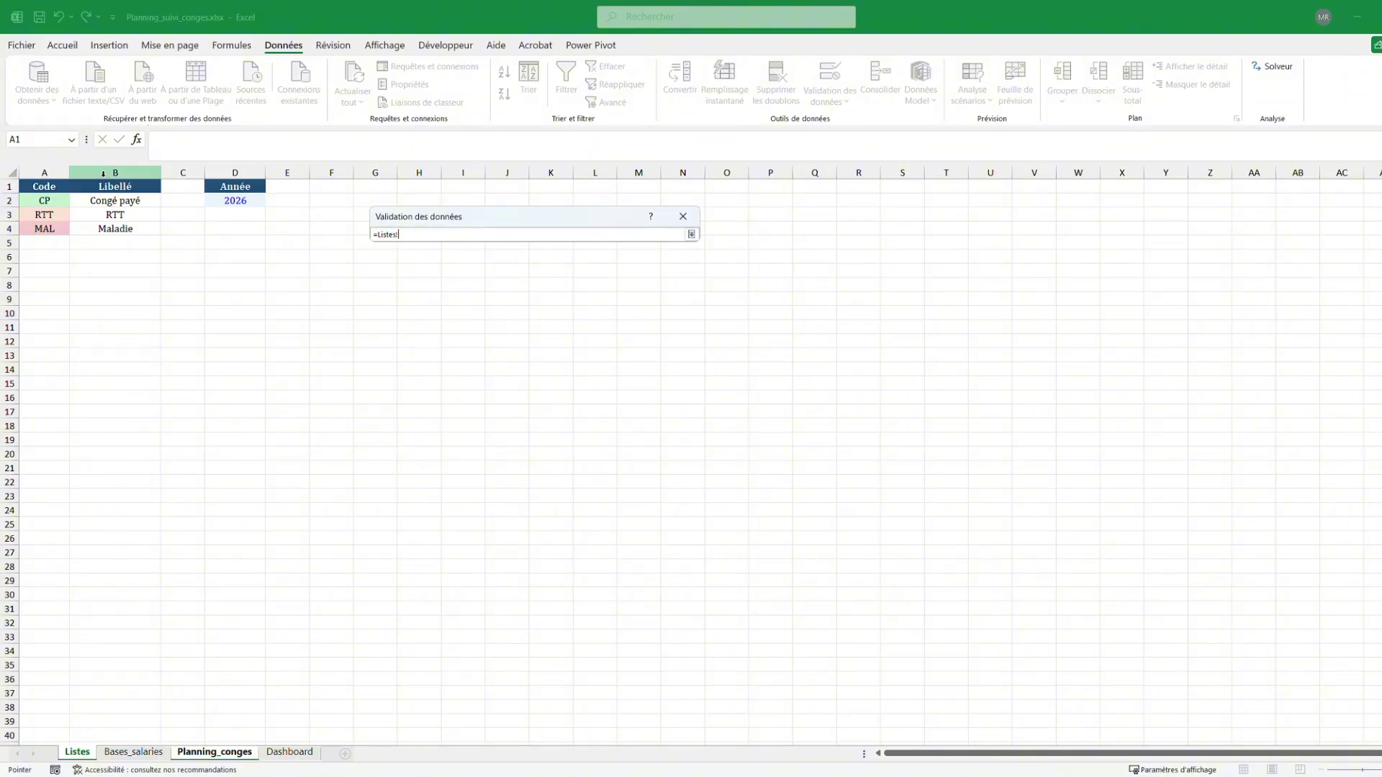
click(58, 181)
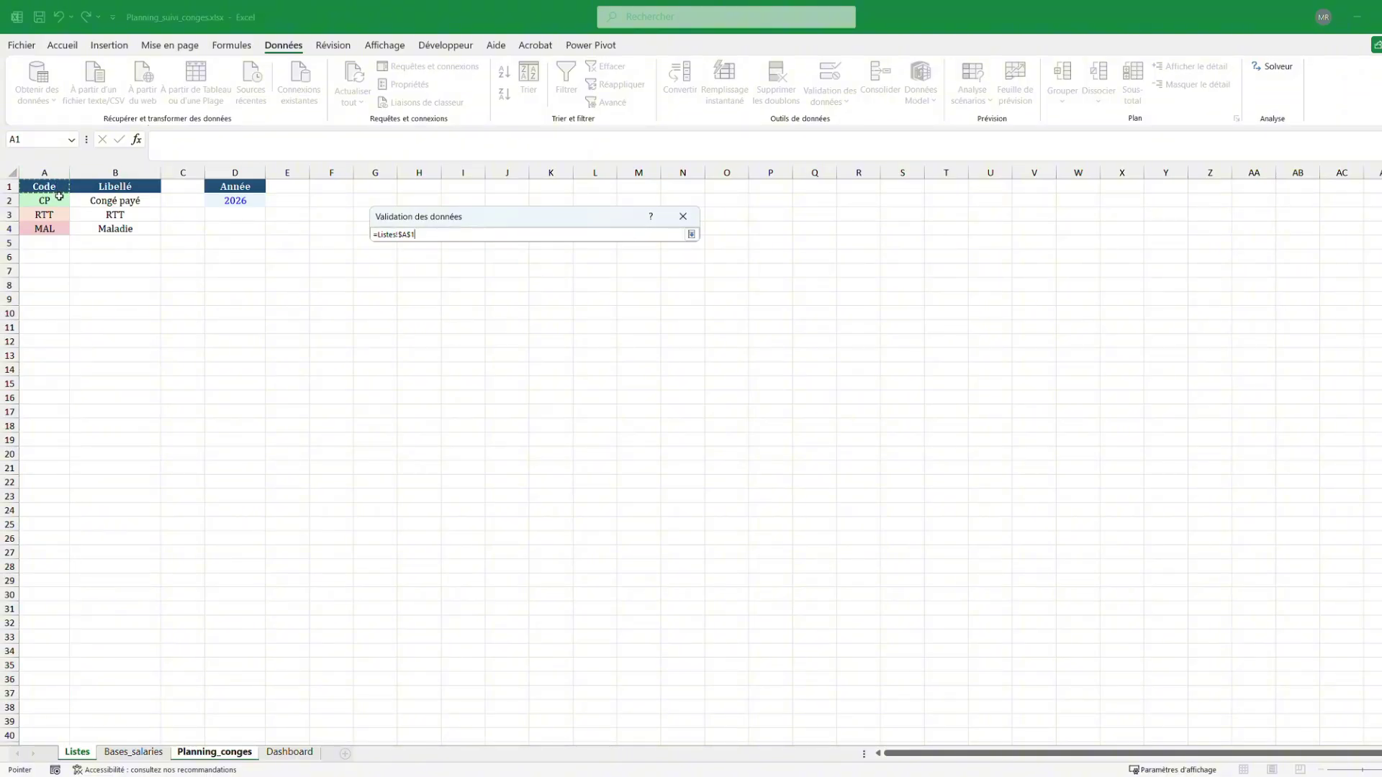
drag(59, 197, 58, 229)
click(691, 234)
click(589, 424)
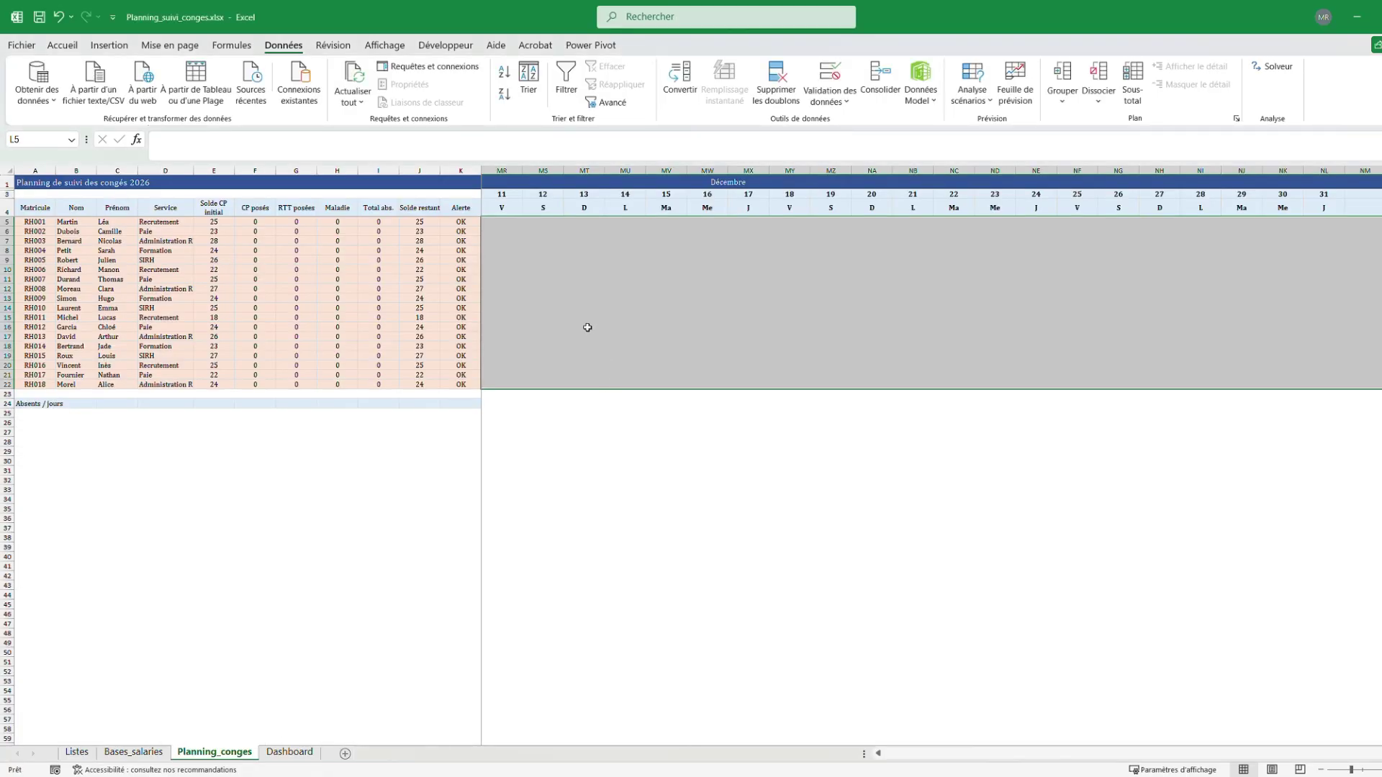
Check the leave-code drop-down list in a day cell of row 9
click(504, 260)
click(527, 261)
click(528, 262)
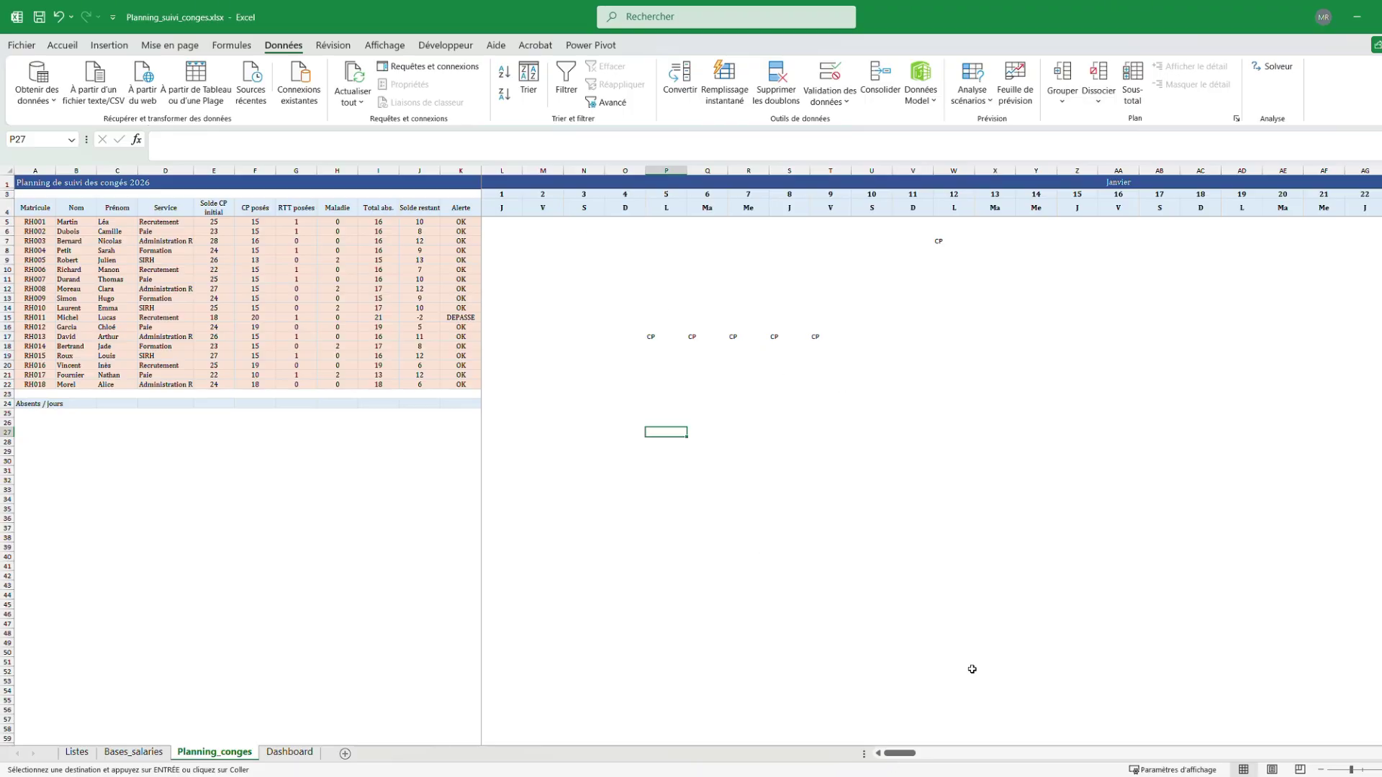
Examine the Maladie and Alerte formulas in the employee summary against the leave codes in the January grid
mouse_move(906, 752)
mouse_down()
mouse_move(1017, 770)
mouse_move(1378, 764)
mouse_move(899, 753)
mouse_up()
click(466, 325)
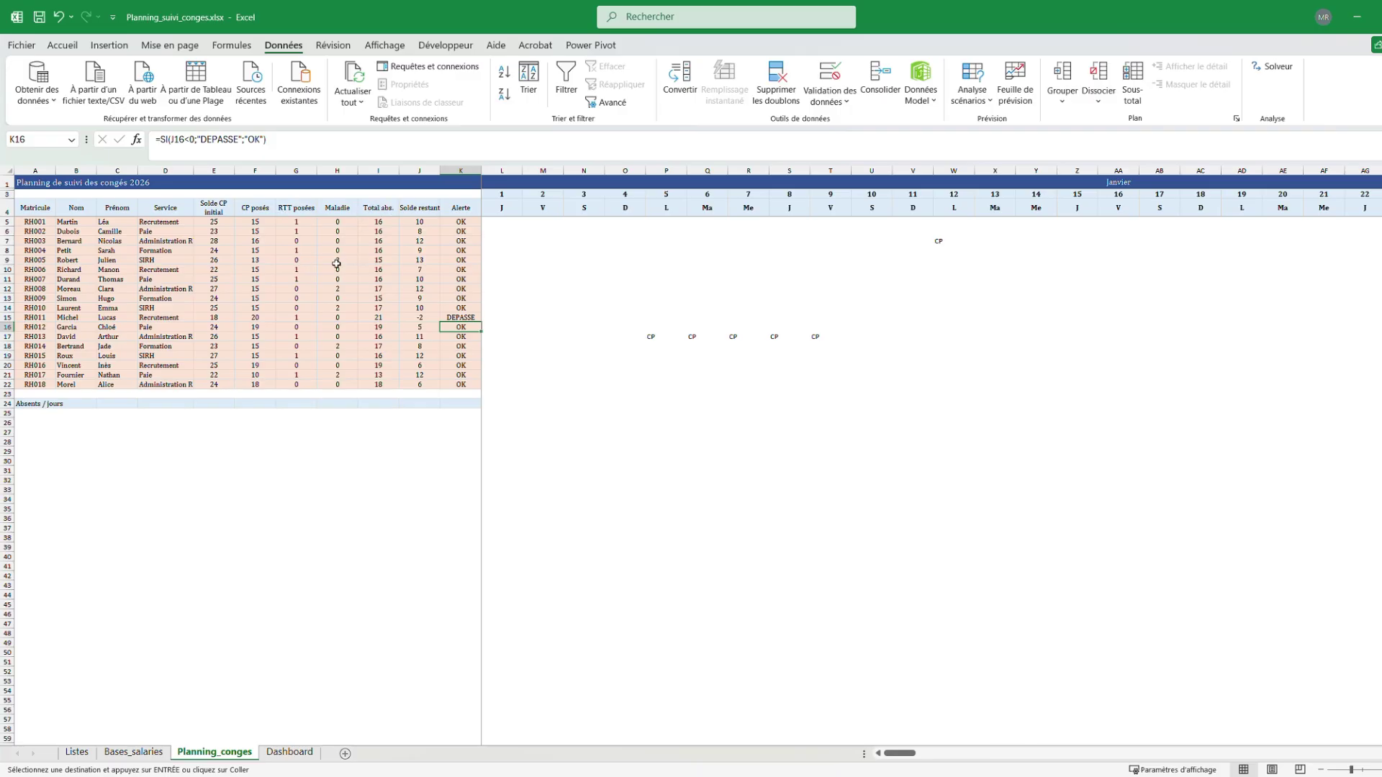
click(337, 308)
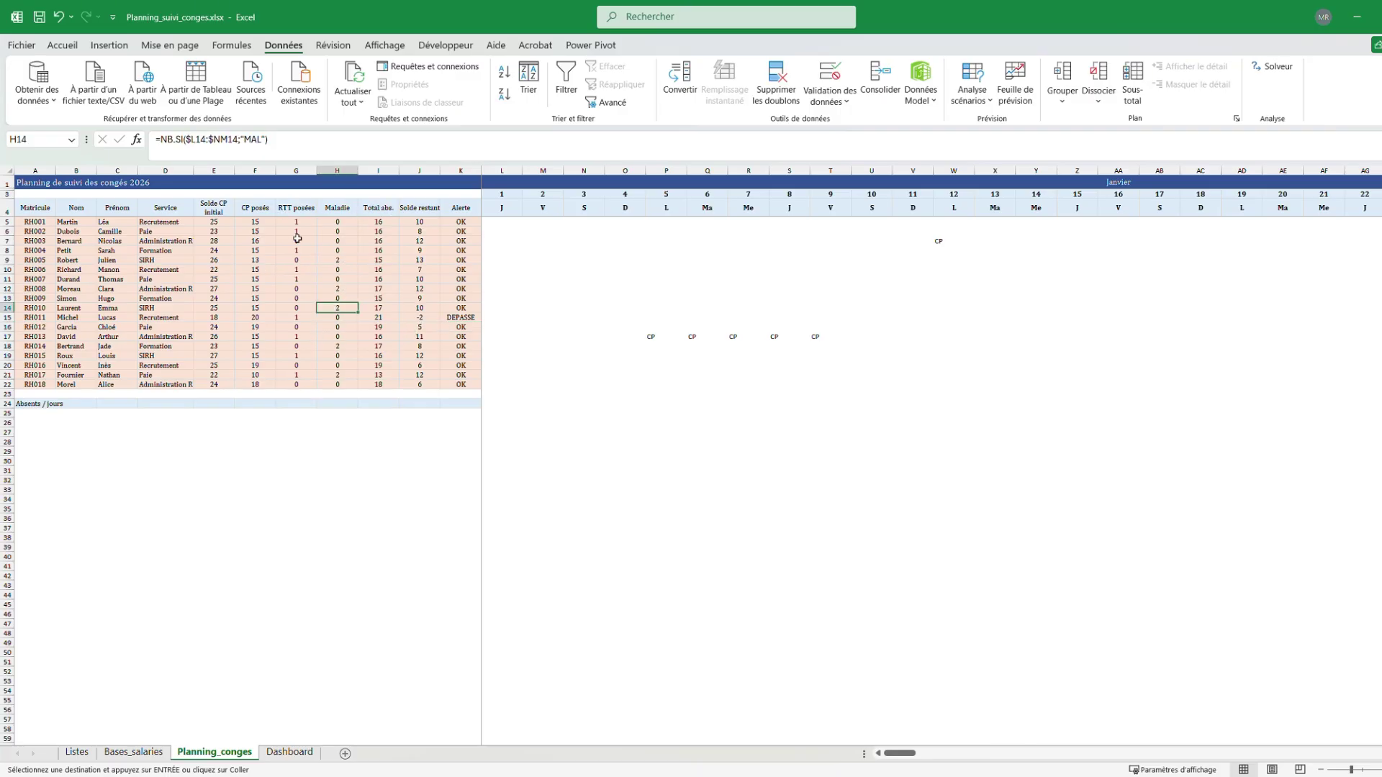
click(462, 319)
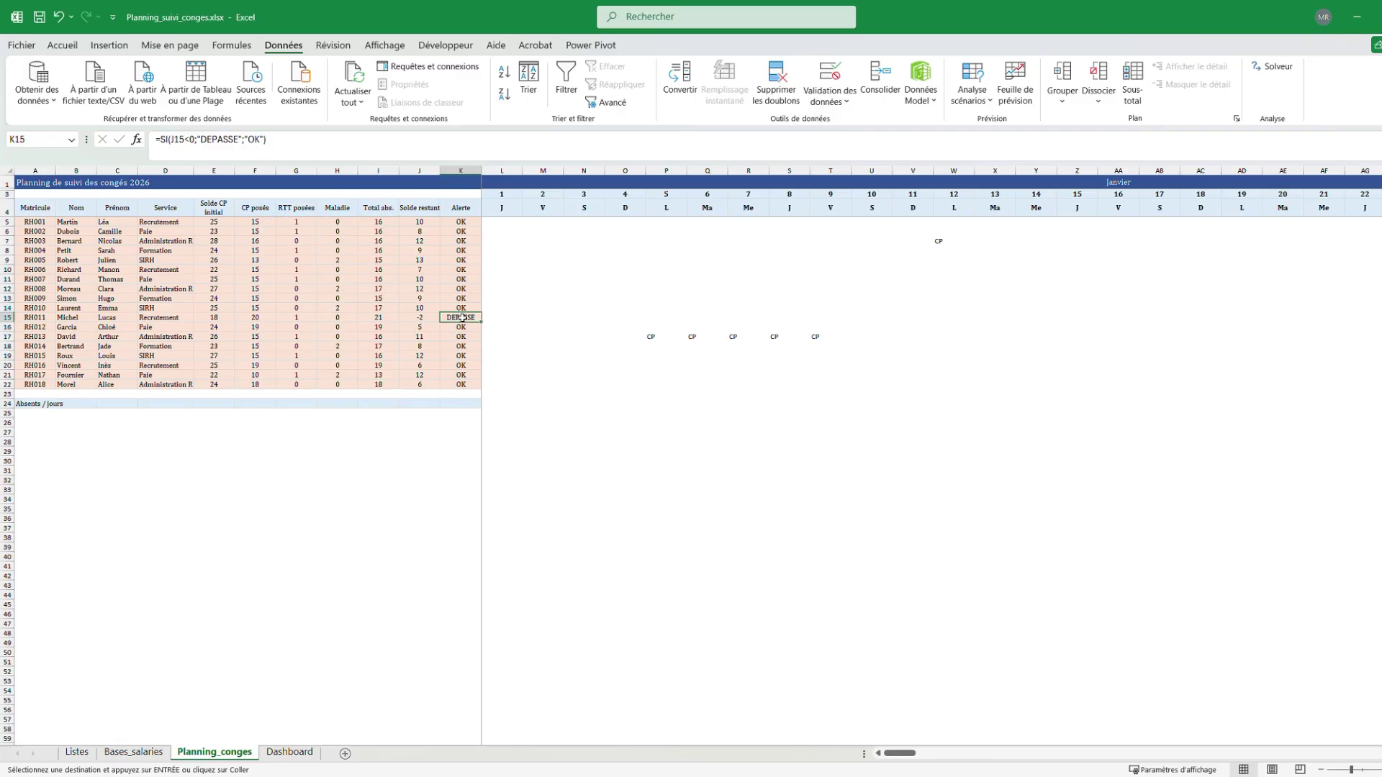
click(545, 336)
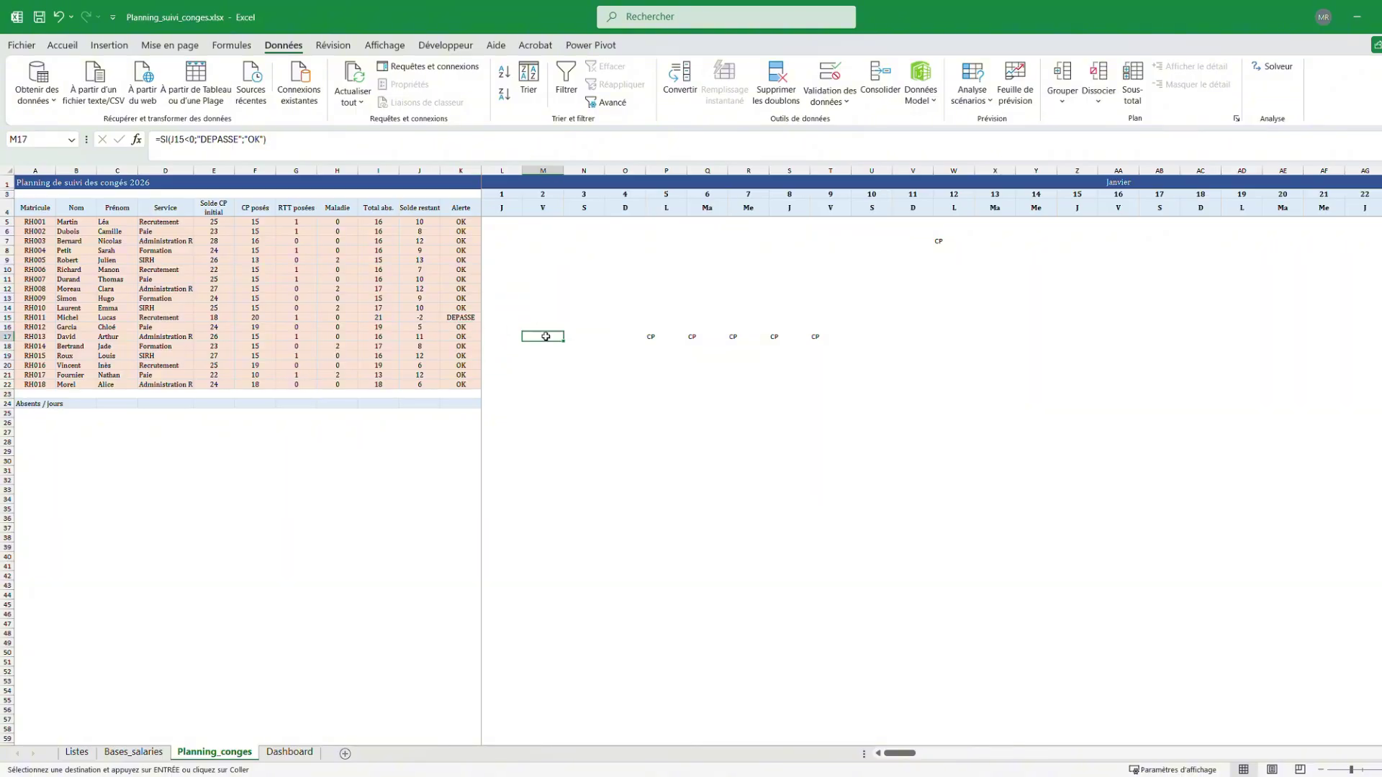
Enter =NB.SI(L$5:$L$22;"<>") in L24 to count the absences for the first day of January
click(501, 404)
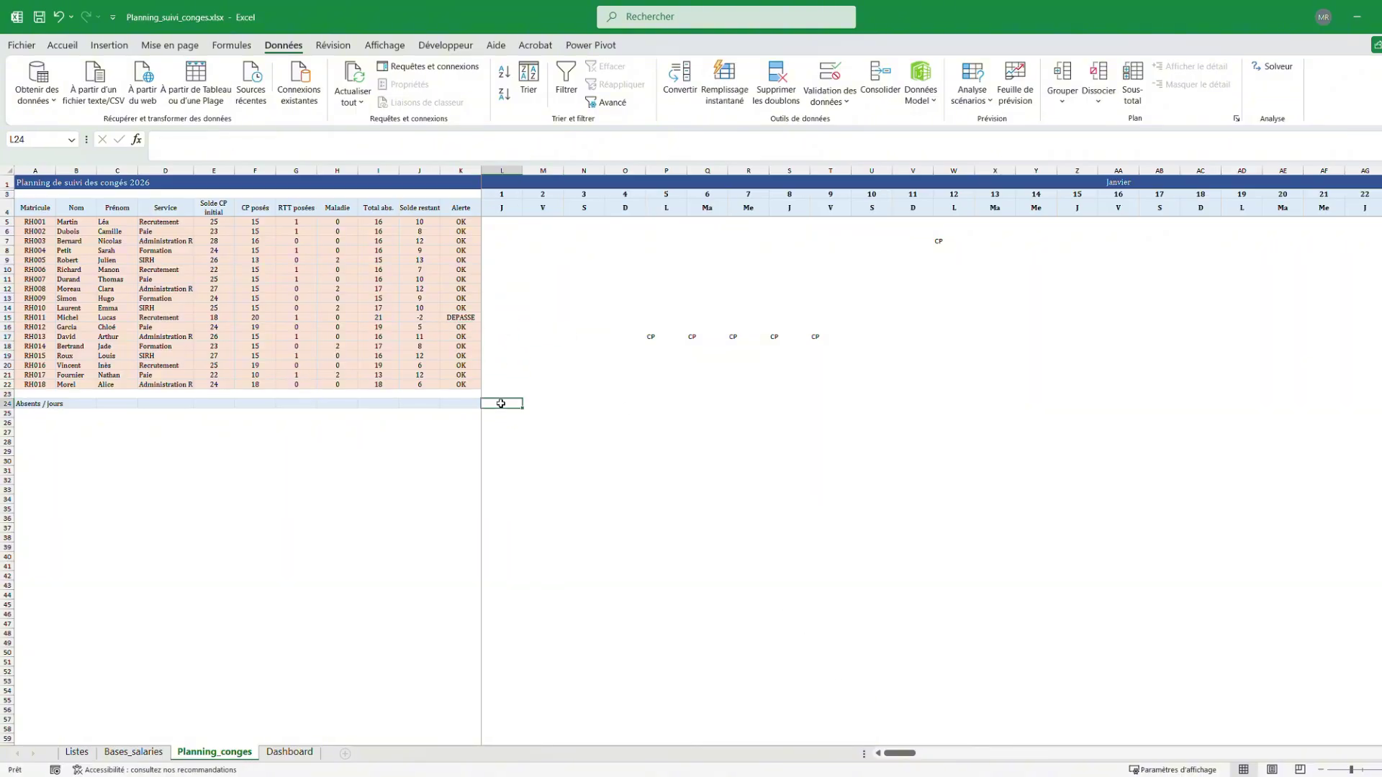
text(=nb)
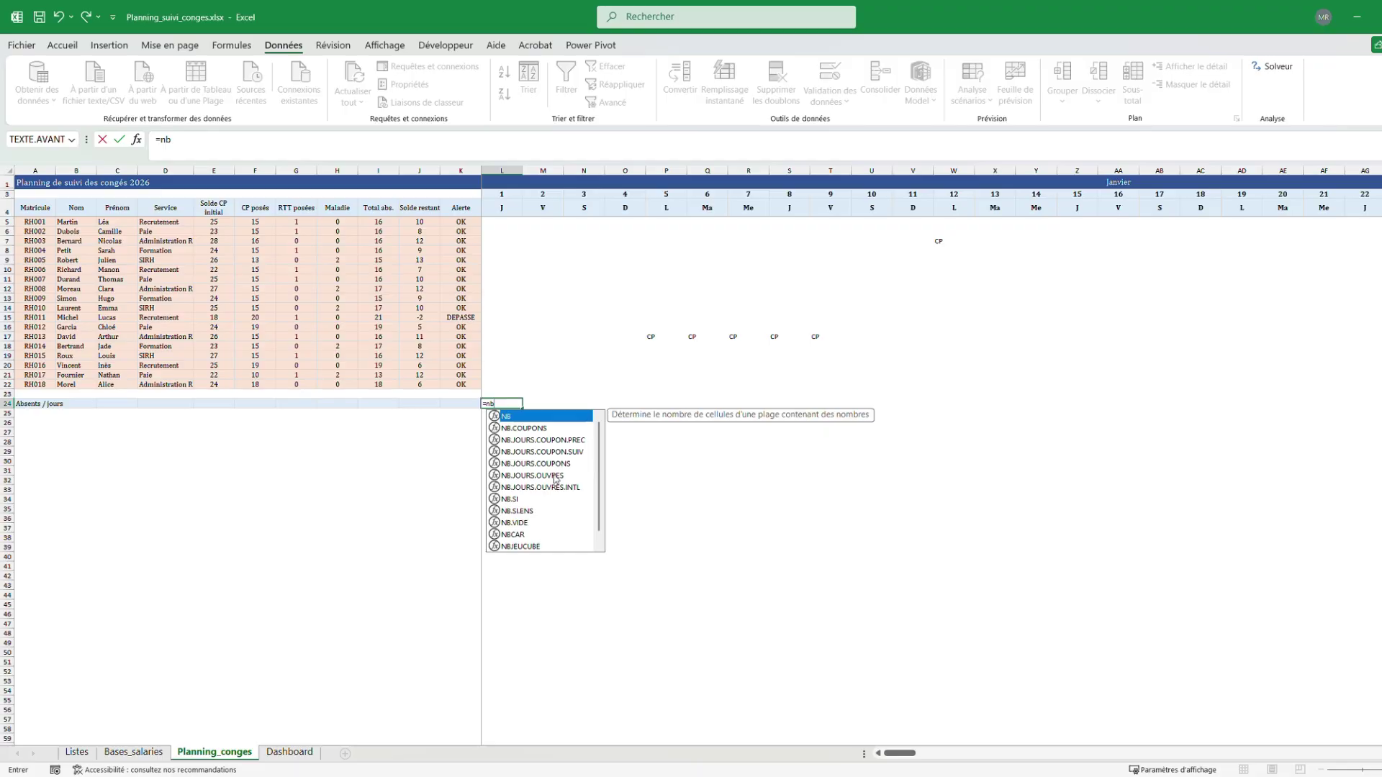
double_click(515, 499)
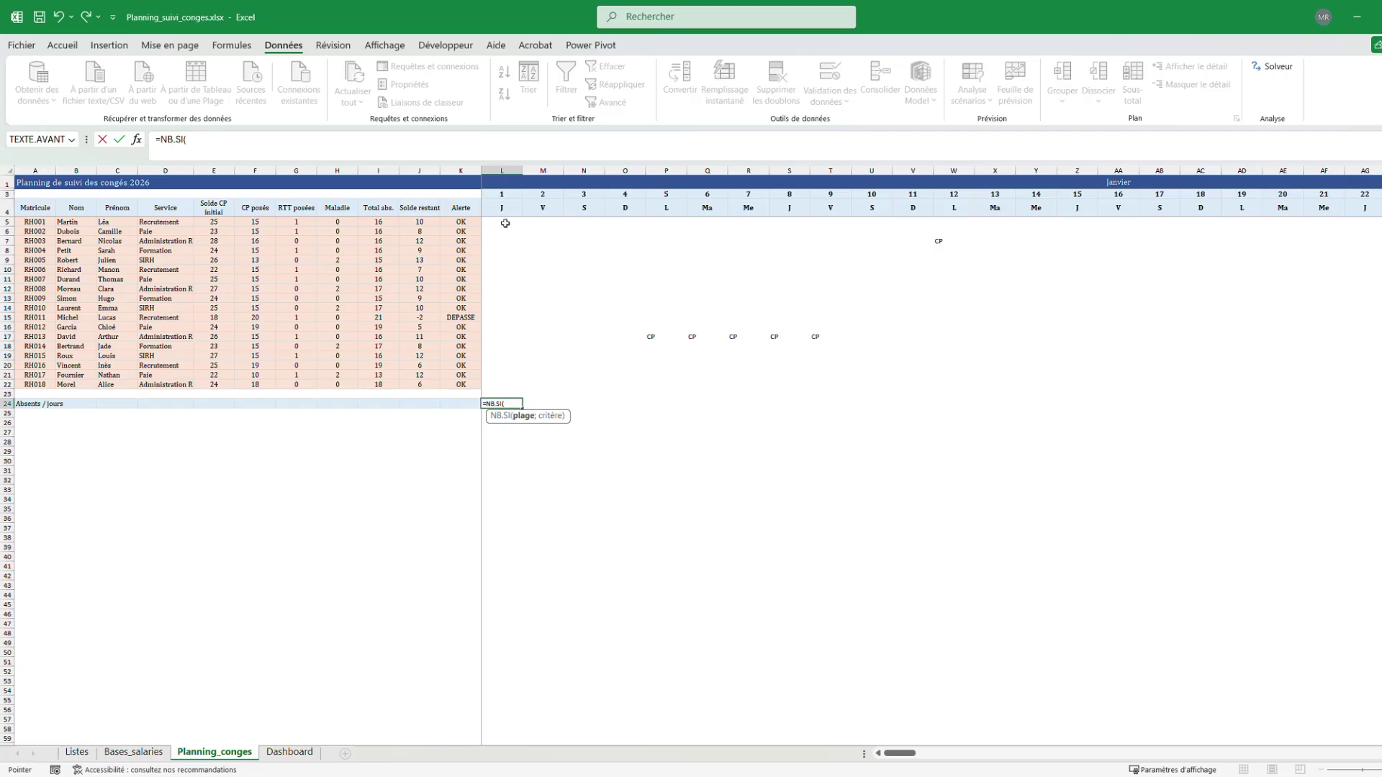
drag(506, 223, 508, 385)
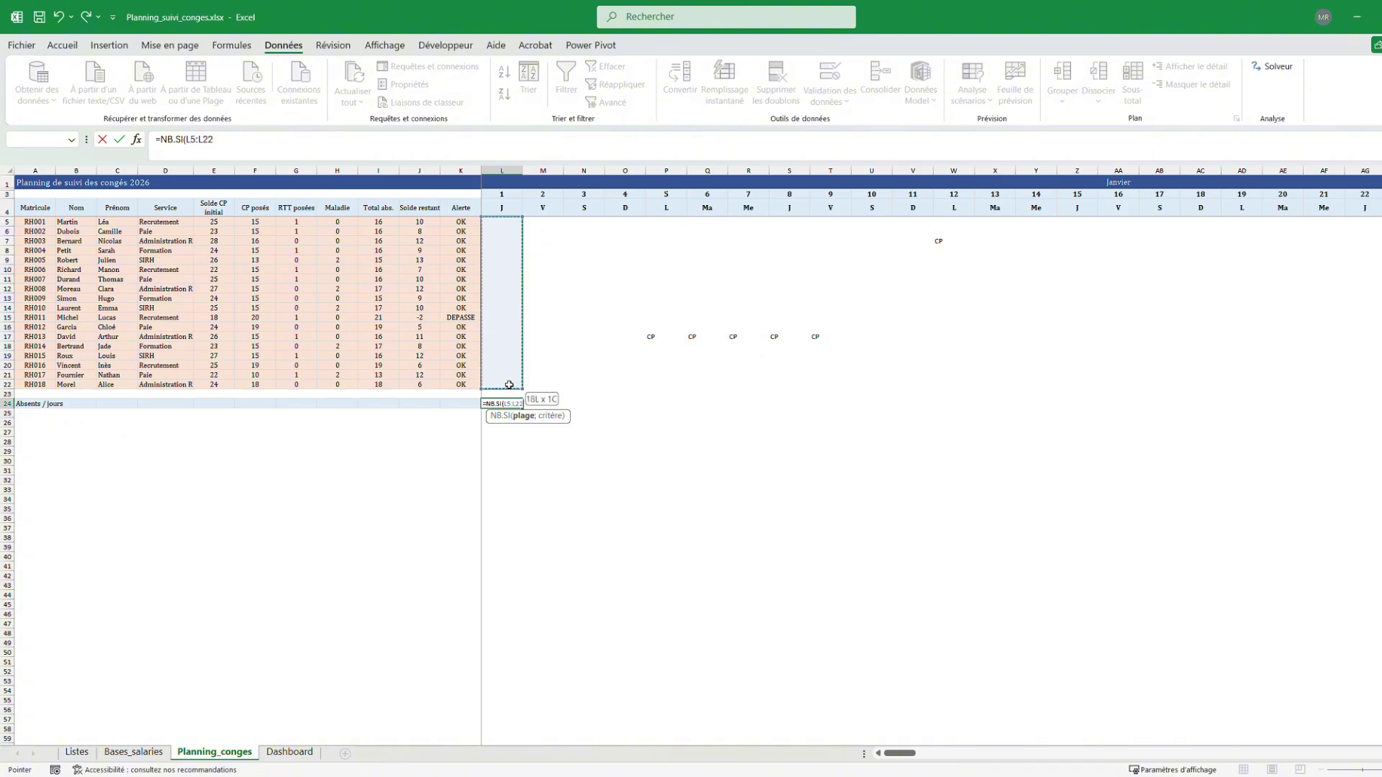
key(F4)
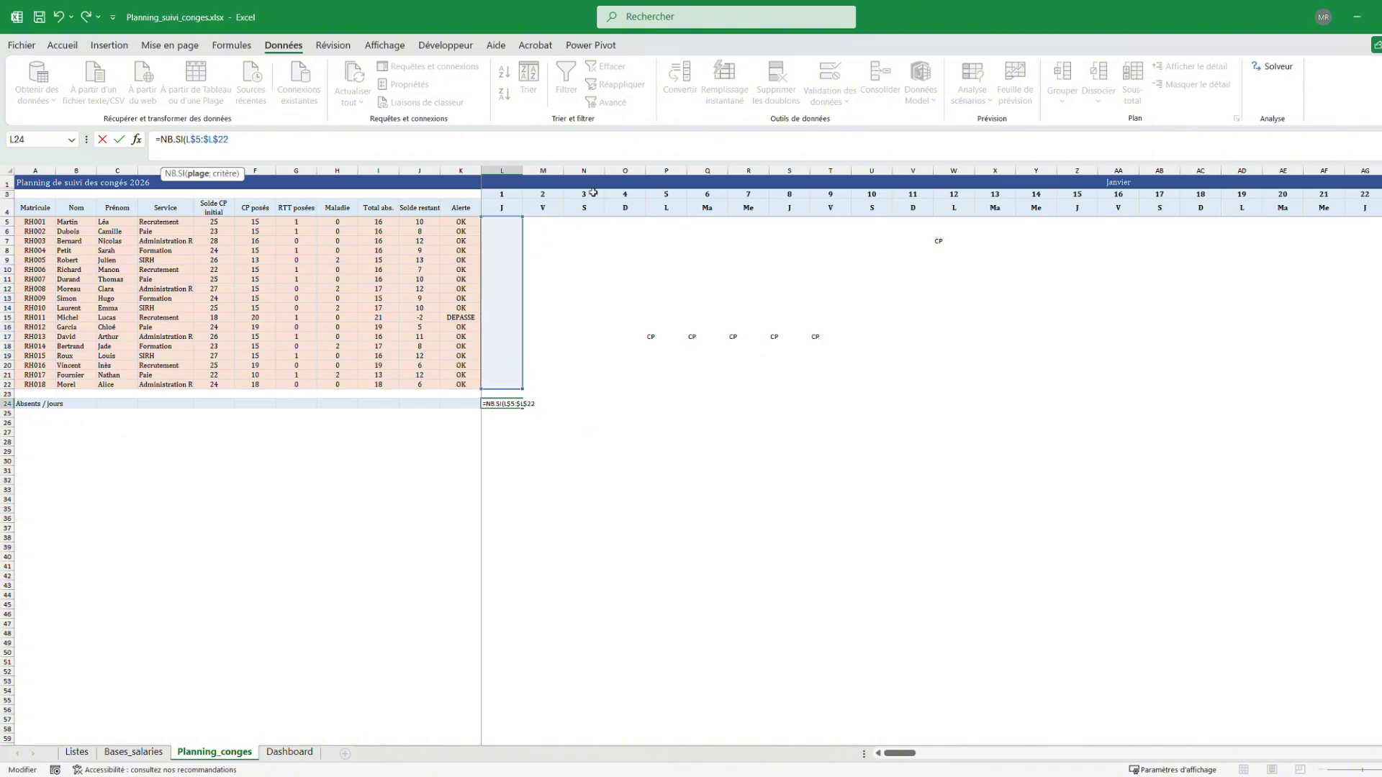
text(;)
text("<>")
key(Return)
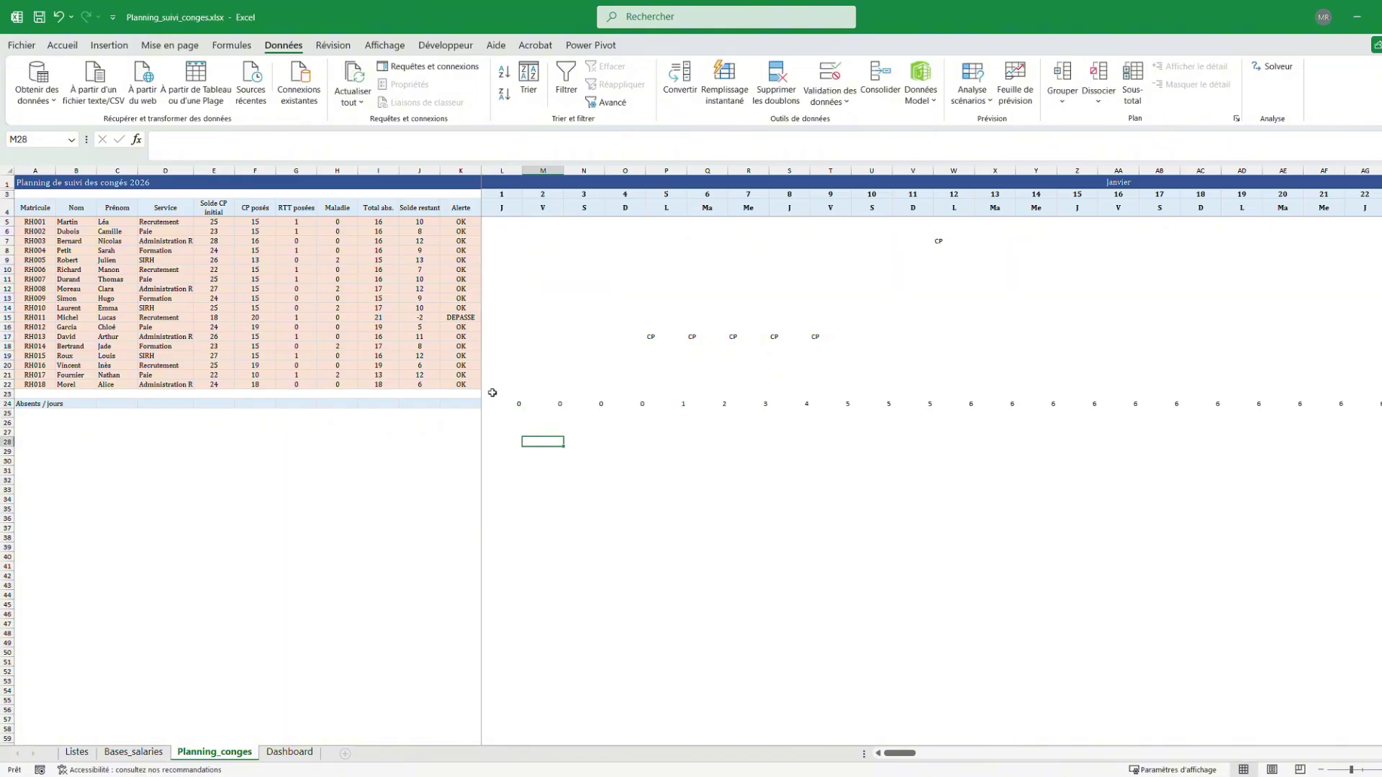
Correct the range in L24's absence formula to L$5:L$22 so its column reference is fully relative
click(501, 404)
click(219, 139)
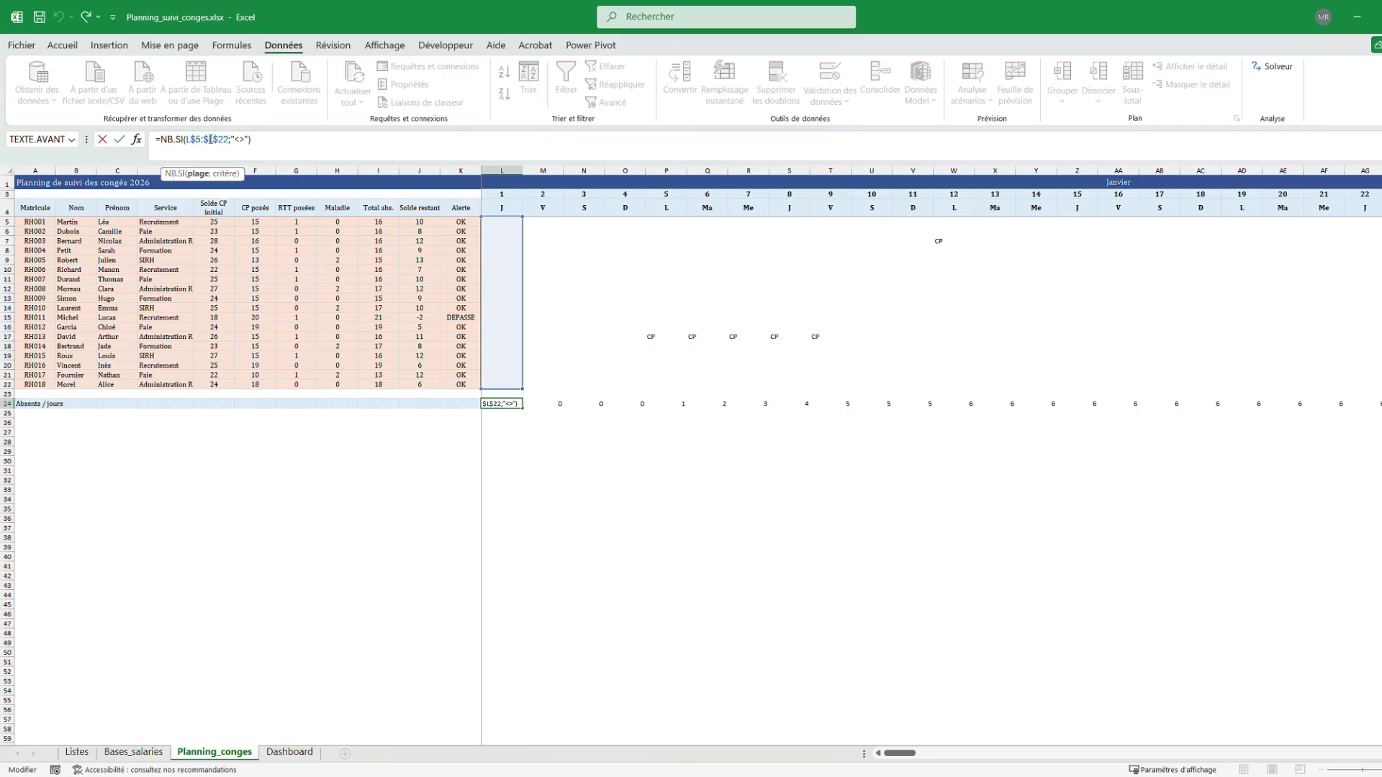
key(BackSpace)
key(ctrl+Return)
Fill the corrected absence-count formula from M24 across row 24 to the last December column
key(ctrl+shift+Right)
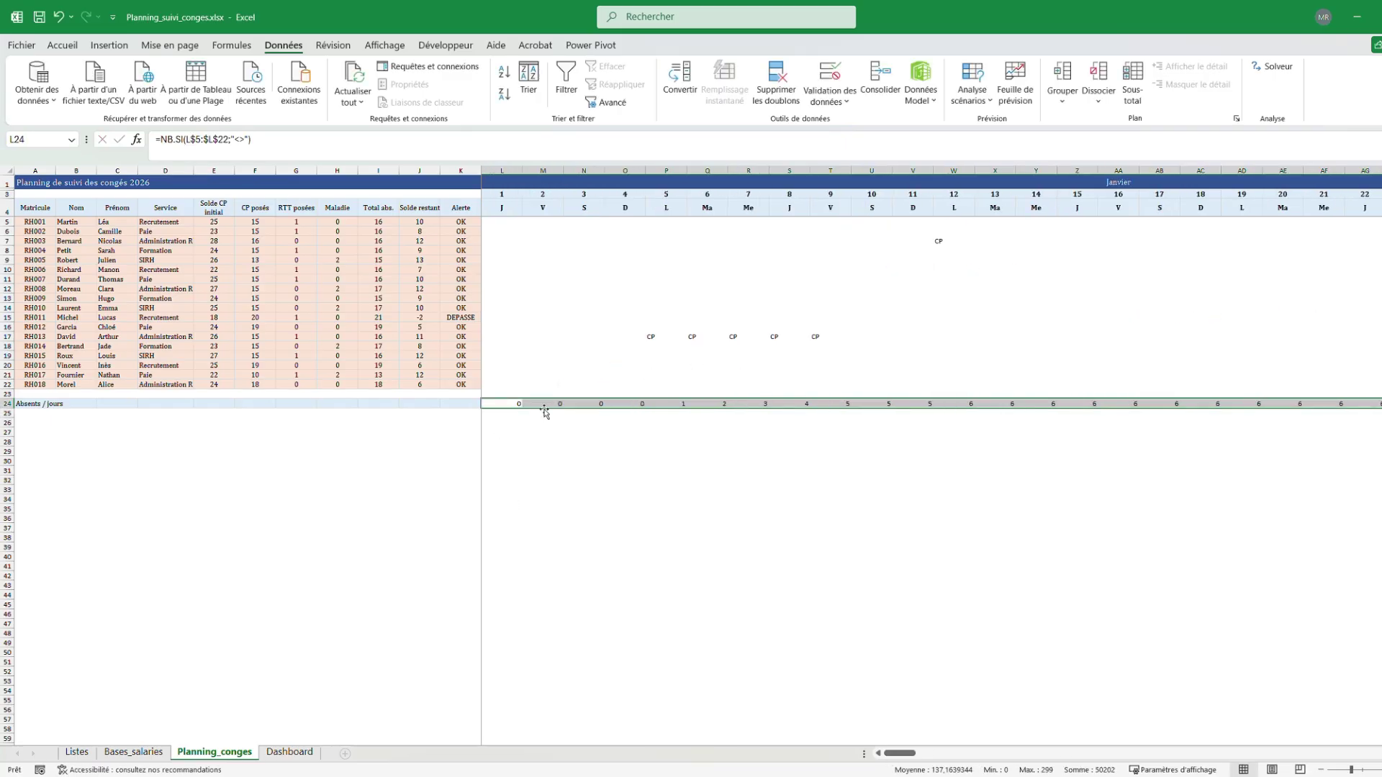
click(547, 405)
click(582, 396)
click(548, 404)
drag(564, 408, 1367, 410)
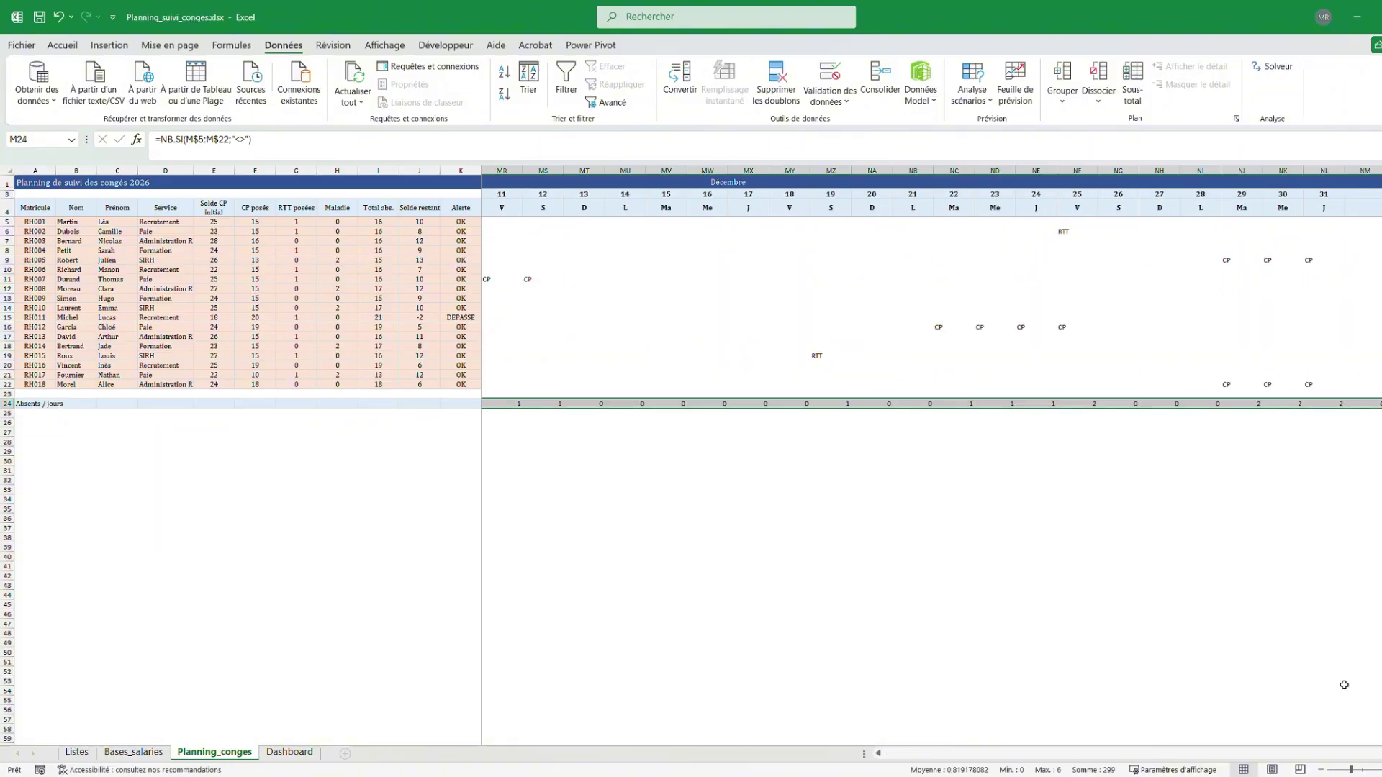
scroll(1360, 736, left, 20)
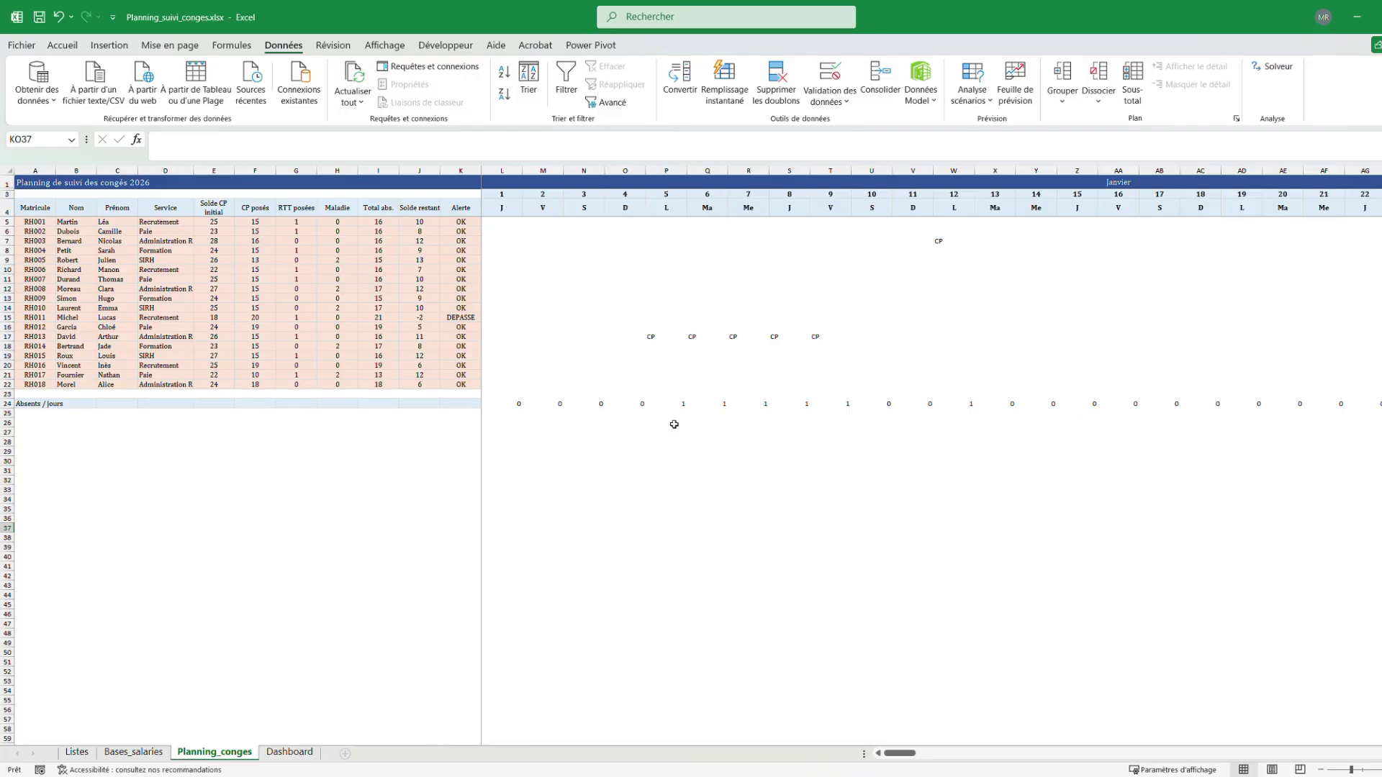
Create a formula-based conditional formatting rule for the planning grid's day cells in rows 5 to 22
click(583, 289)
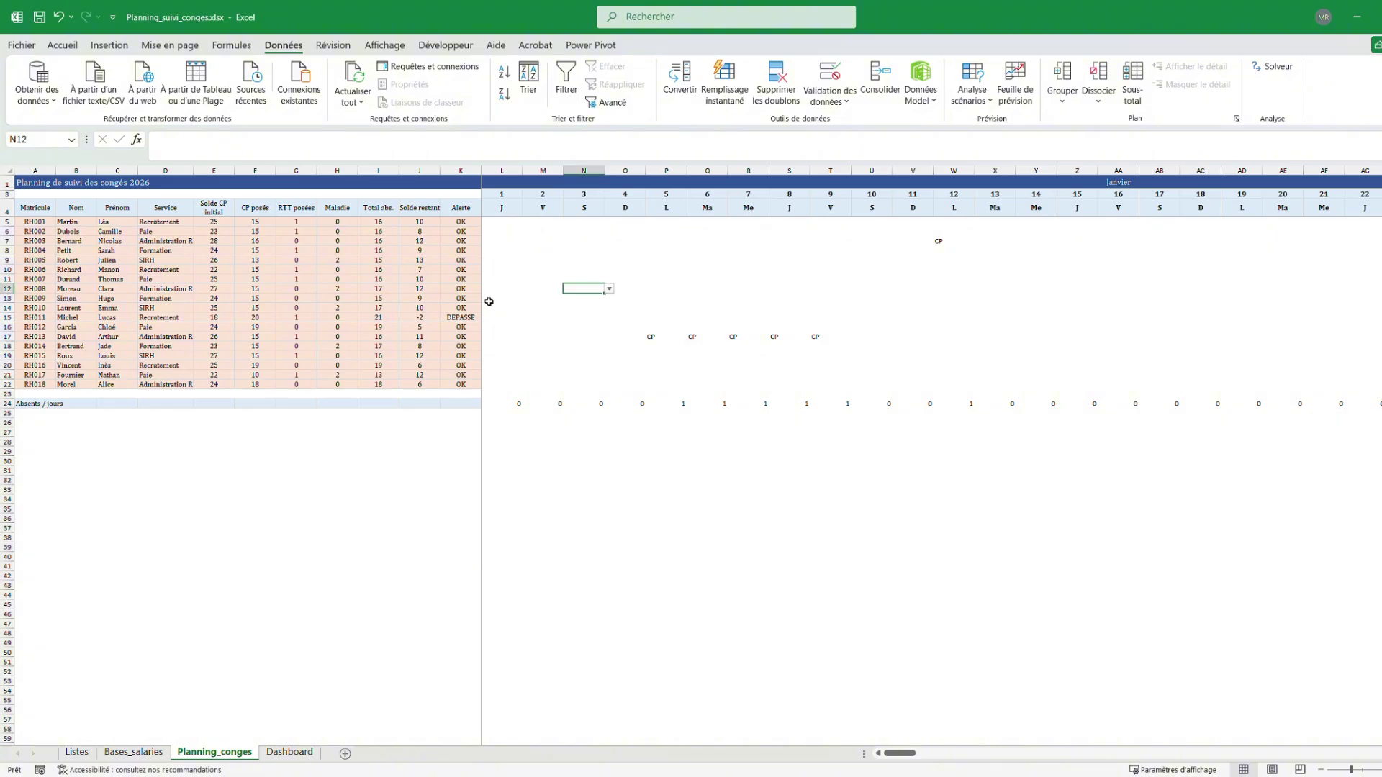
drag(485, 220, 1379, 381)
click(63, 46)
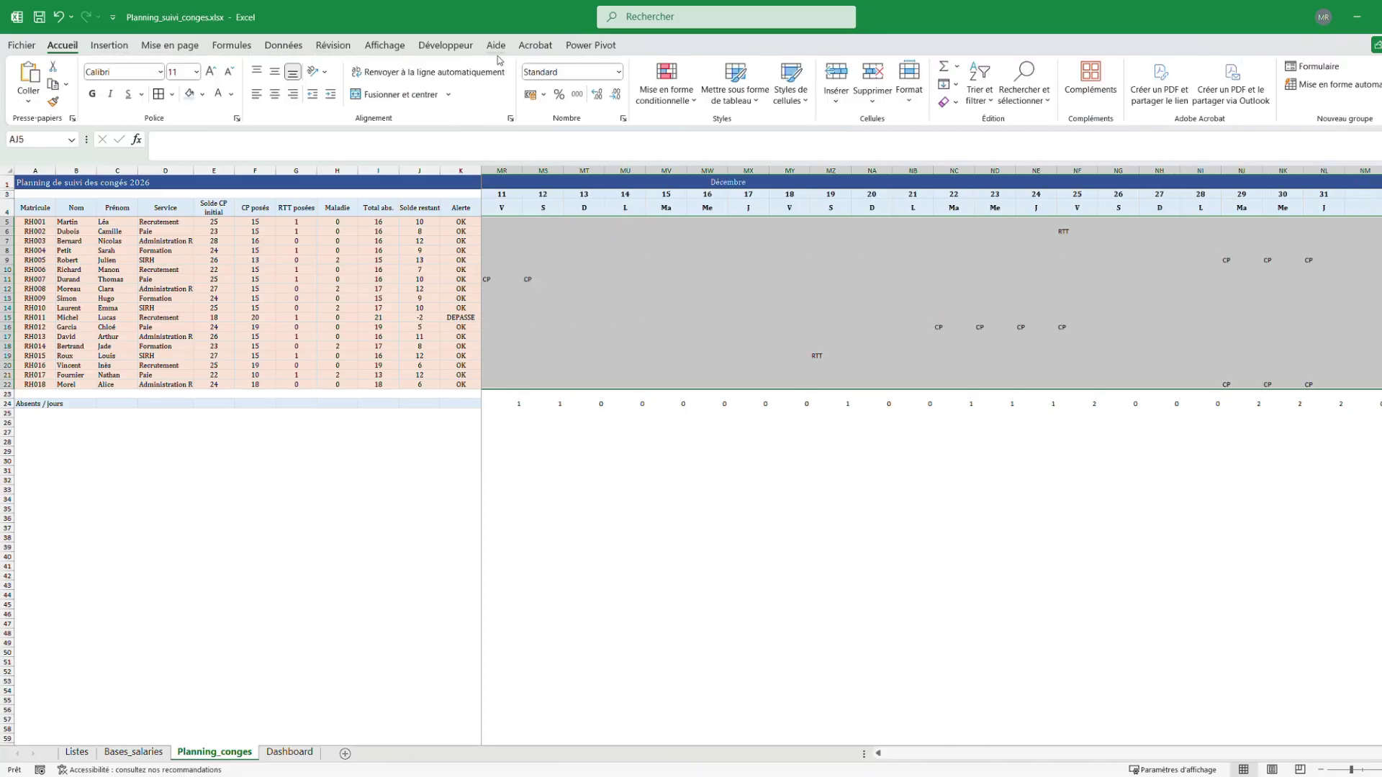
click(687, 100)
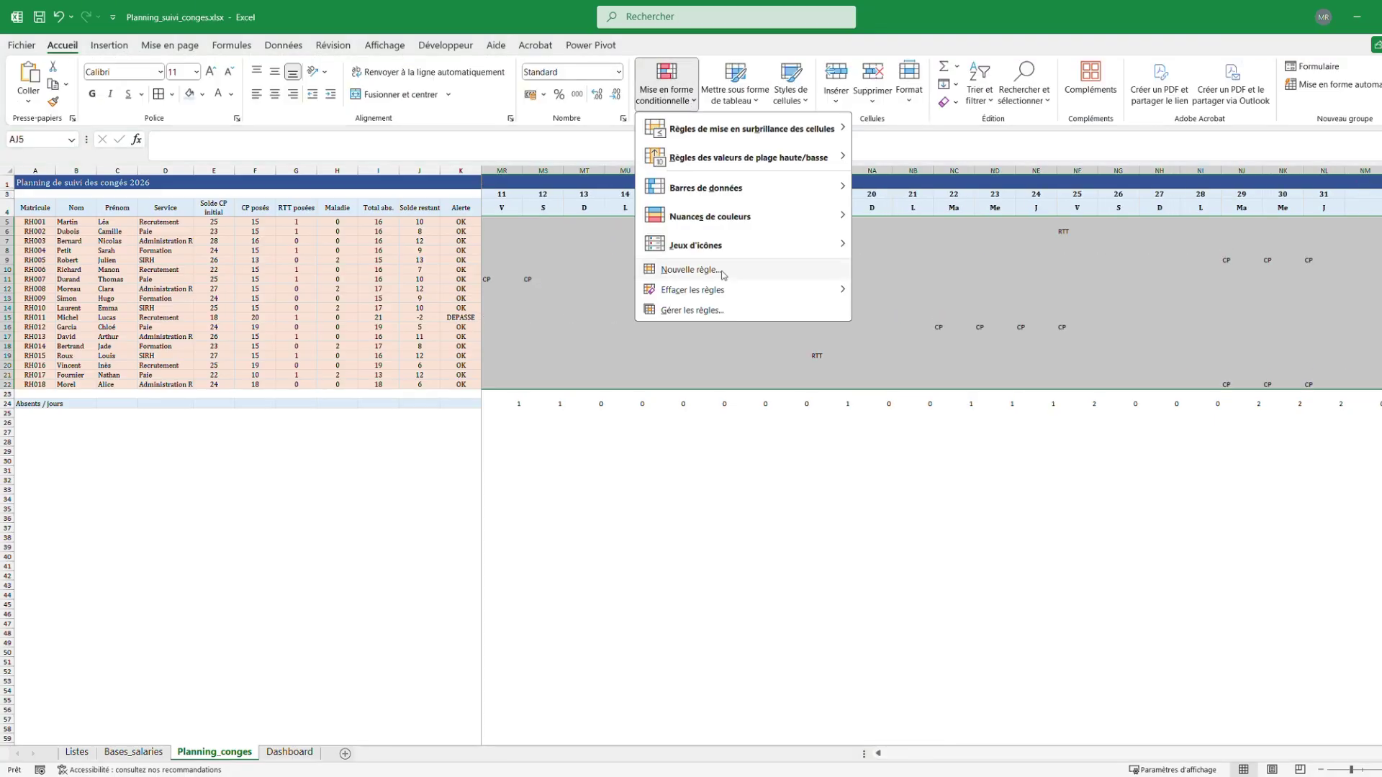
click(692, 270)
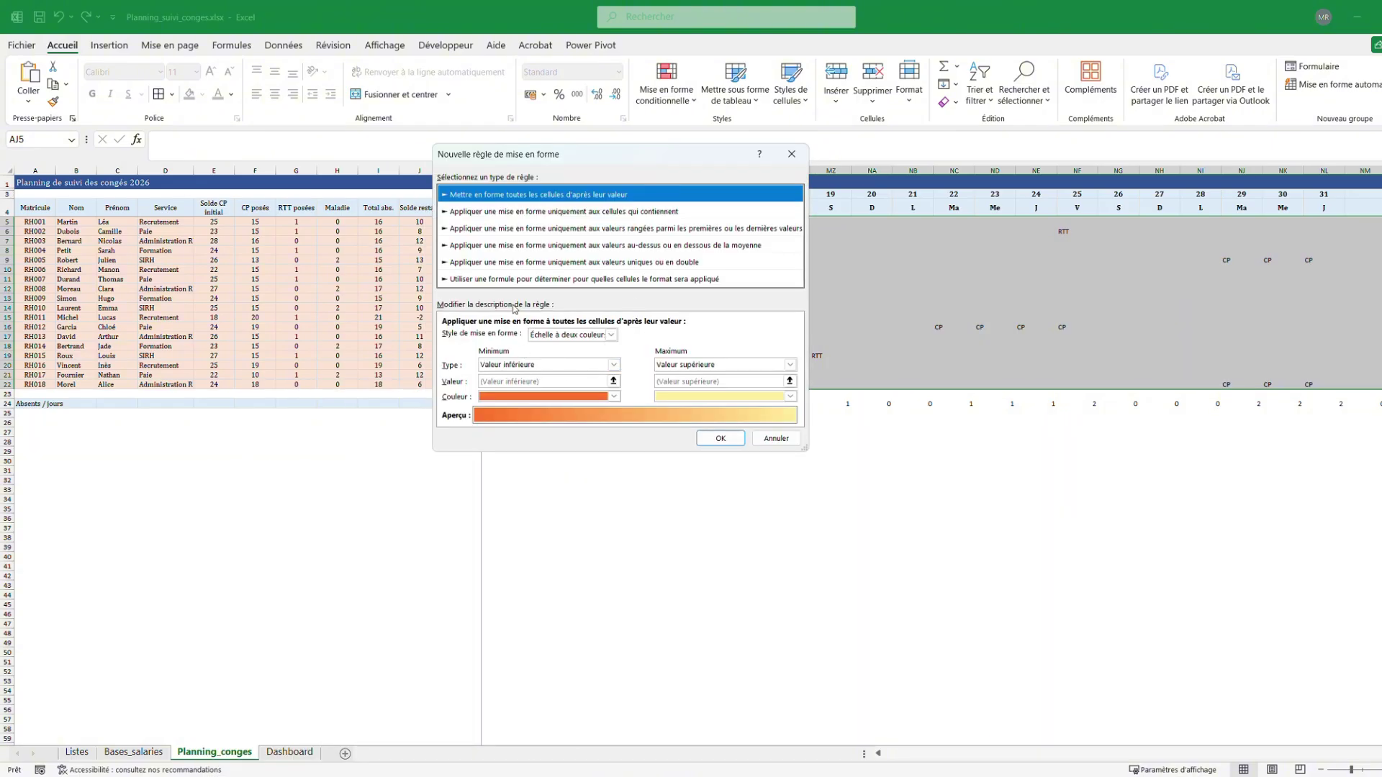
click(516, 280)
click(516, 337)
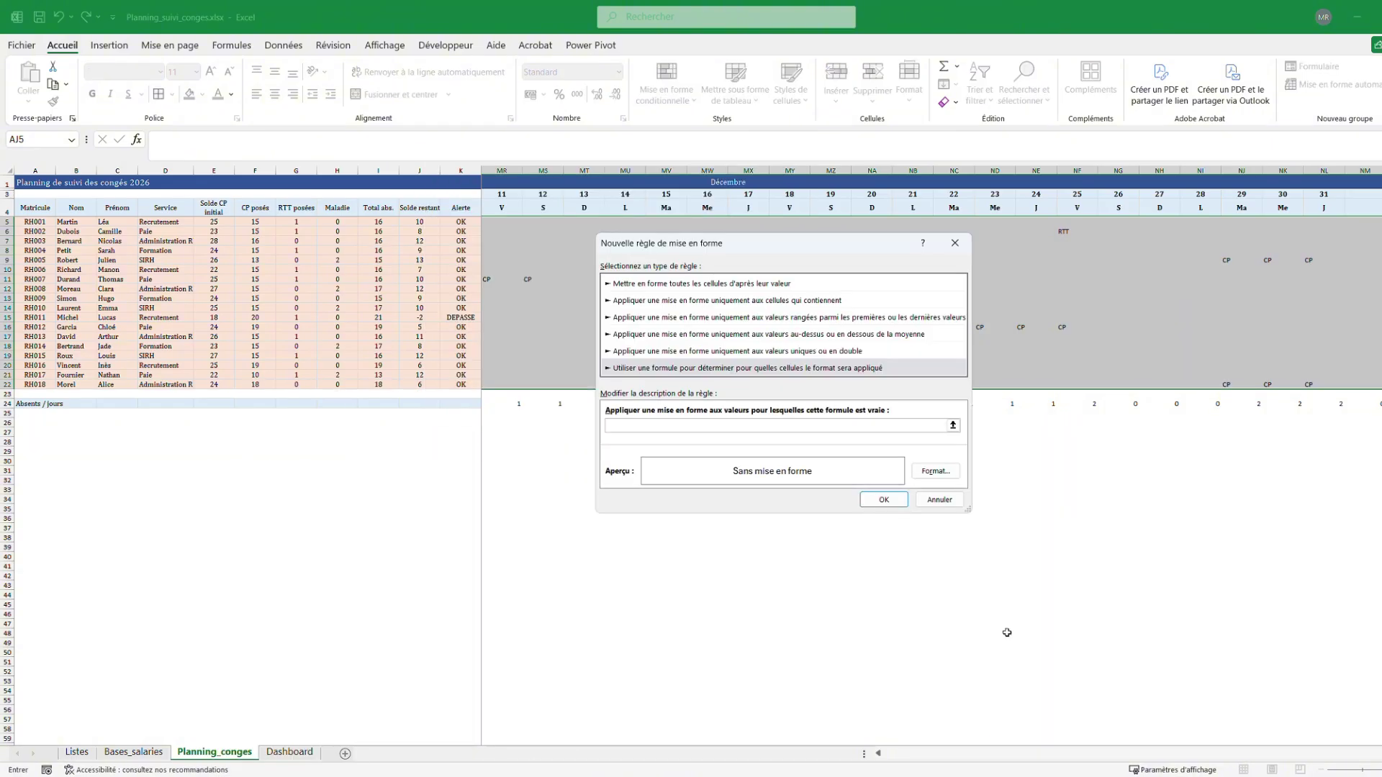
Set the new rule's condition to =L5="MAL" with a relative cell reference
drag(1338, 761, 893, 756)
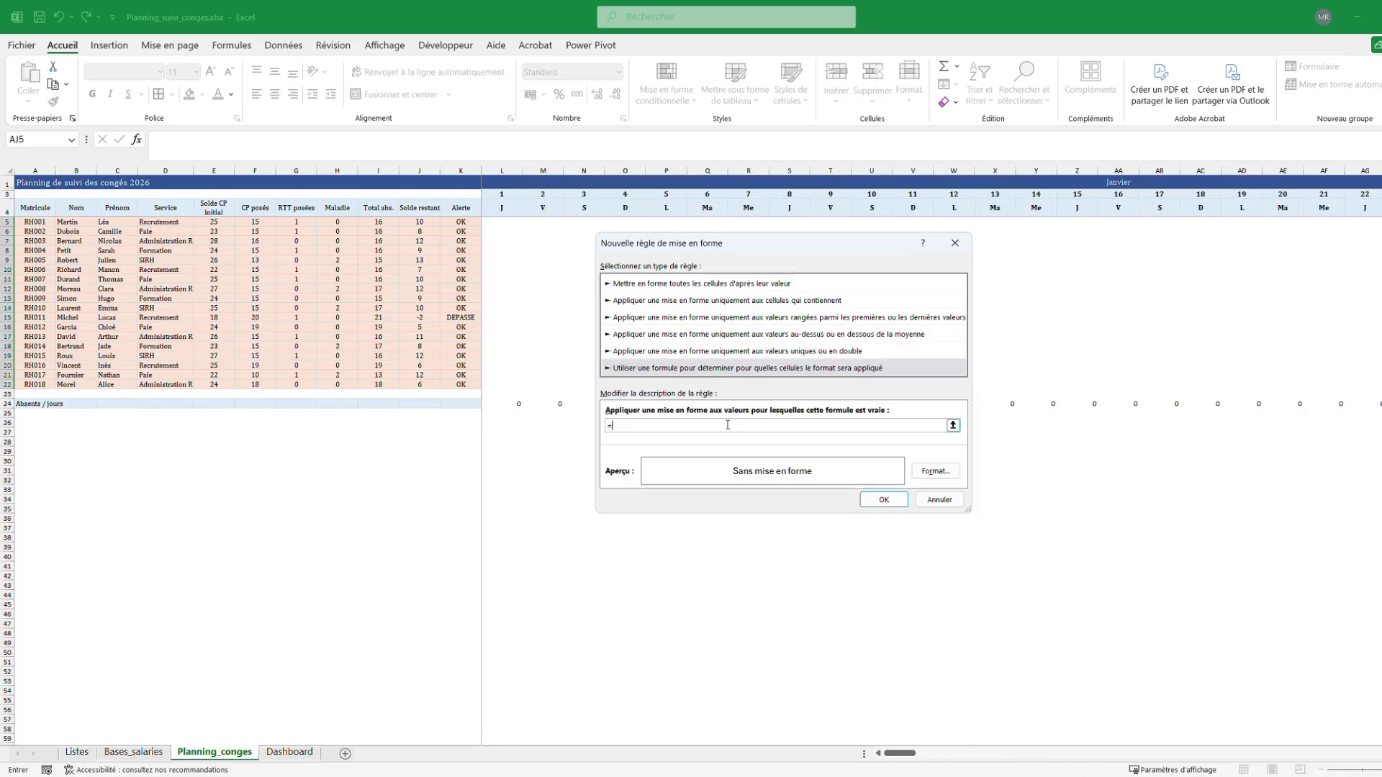
click(510, 223)
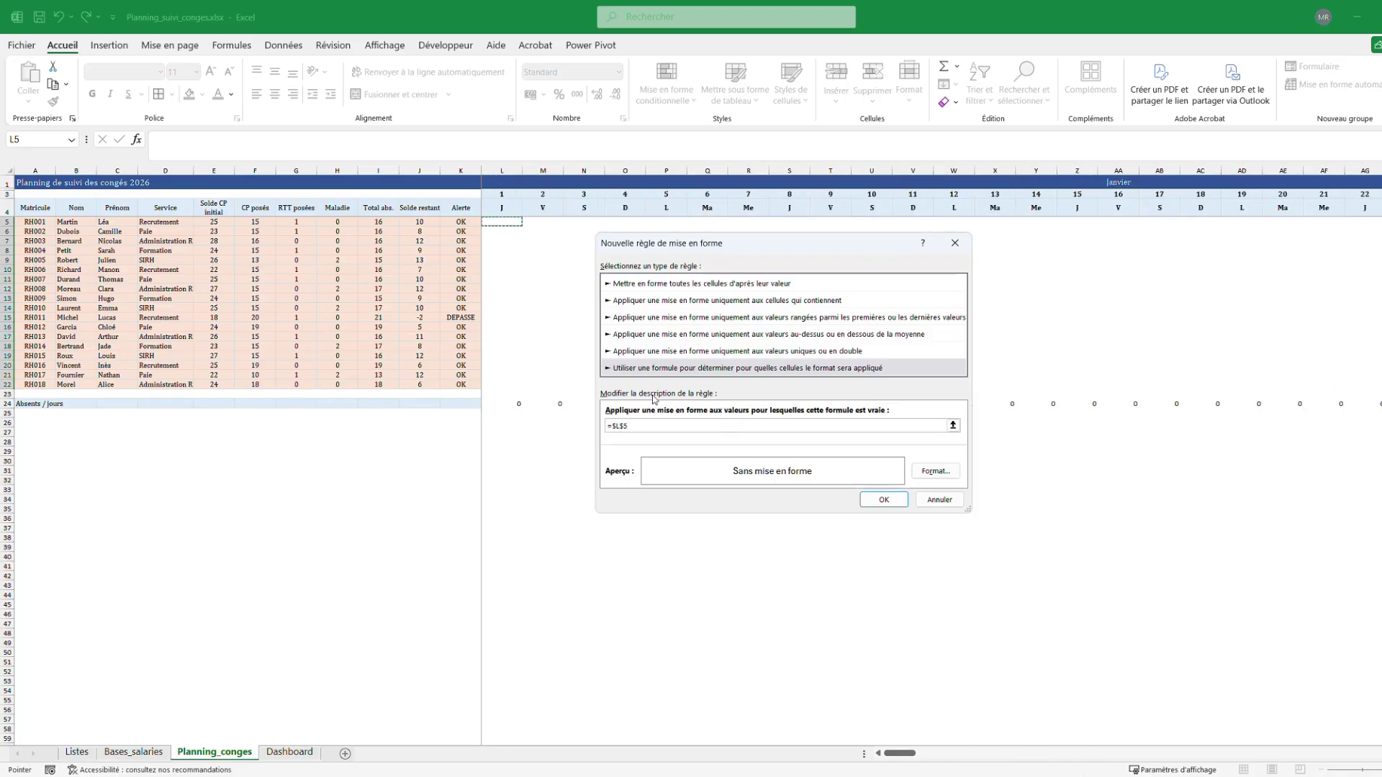
click(625, 426)
click(643, 427)
Open the custom background colours in the fill format of the MAL rule
click(935, 472)
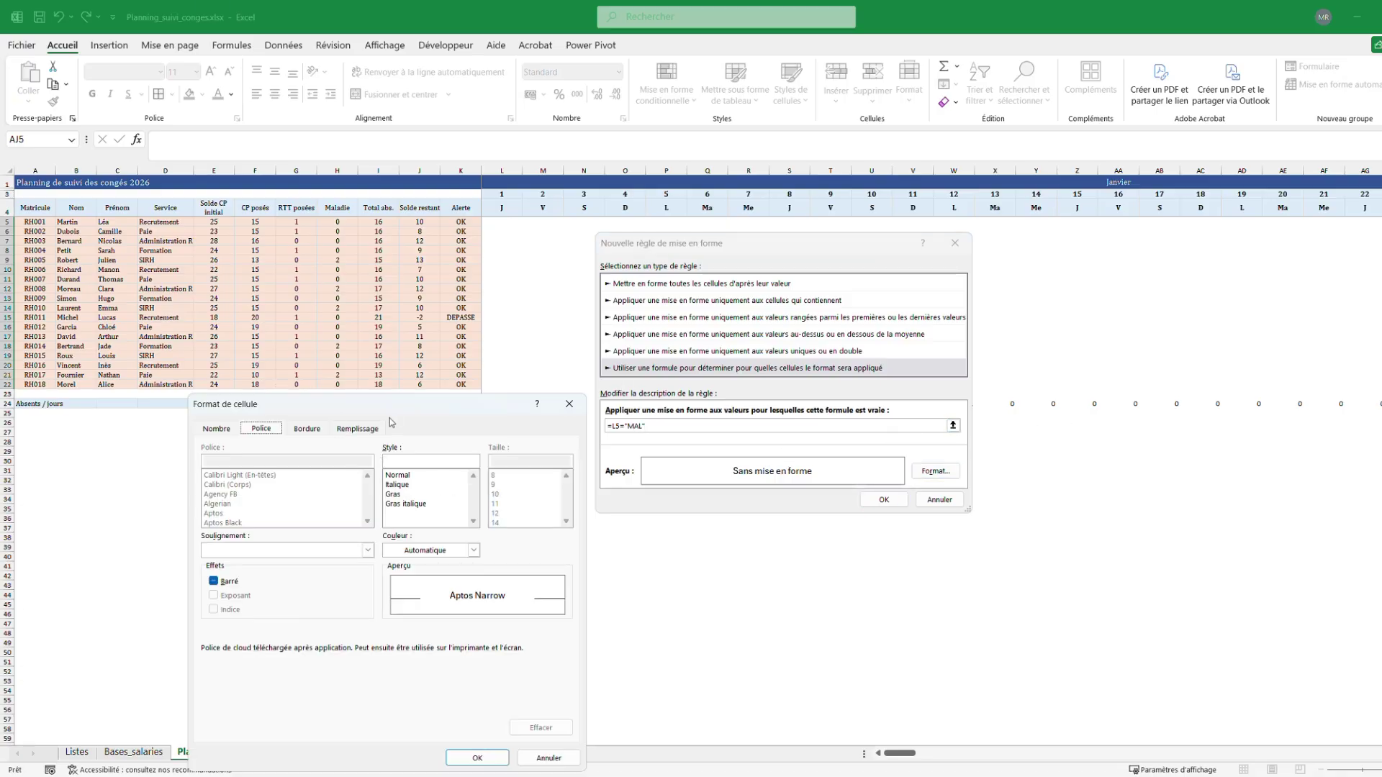
click(357, 429)
click(339, 550)
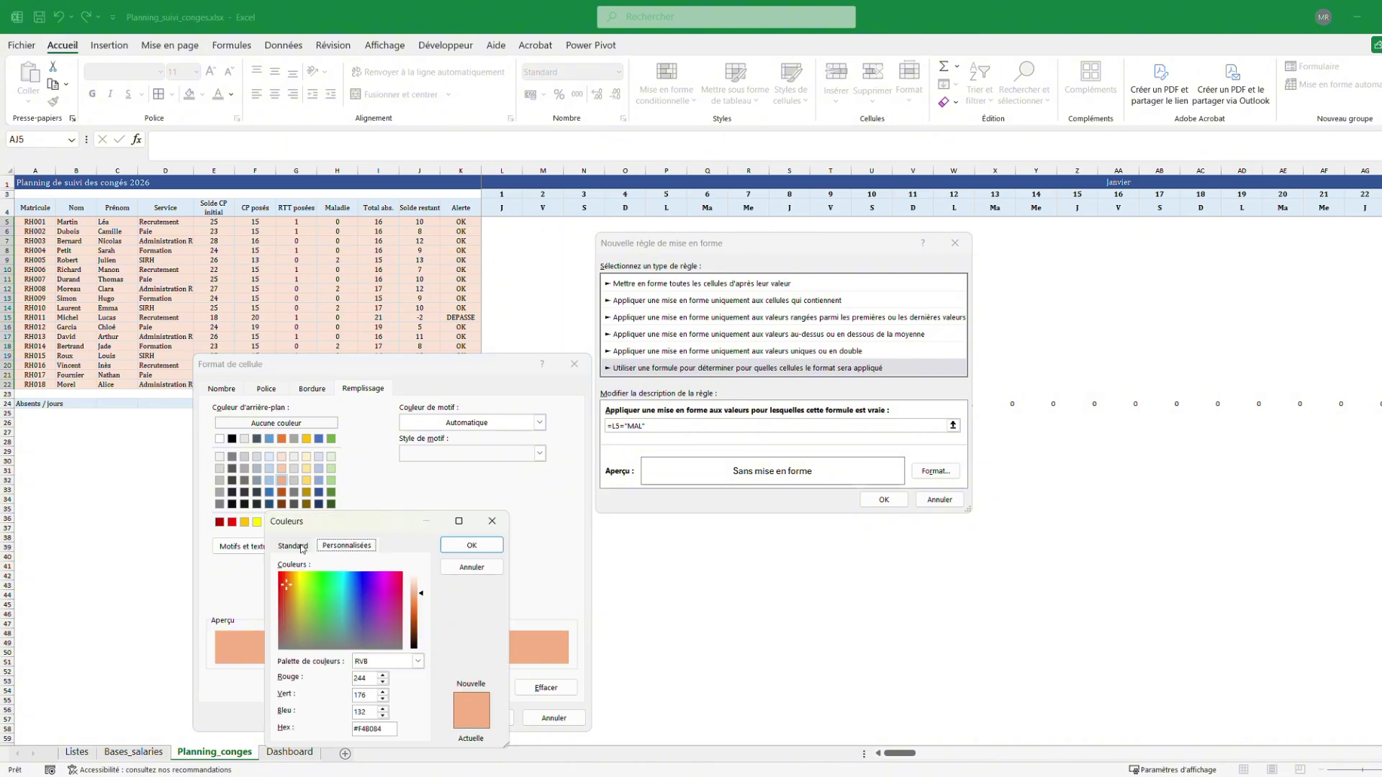
Set the fill of the =L5="MAL" rule's format to the custom red-pink colour #F38585
drag(352, 520, 398, 429)
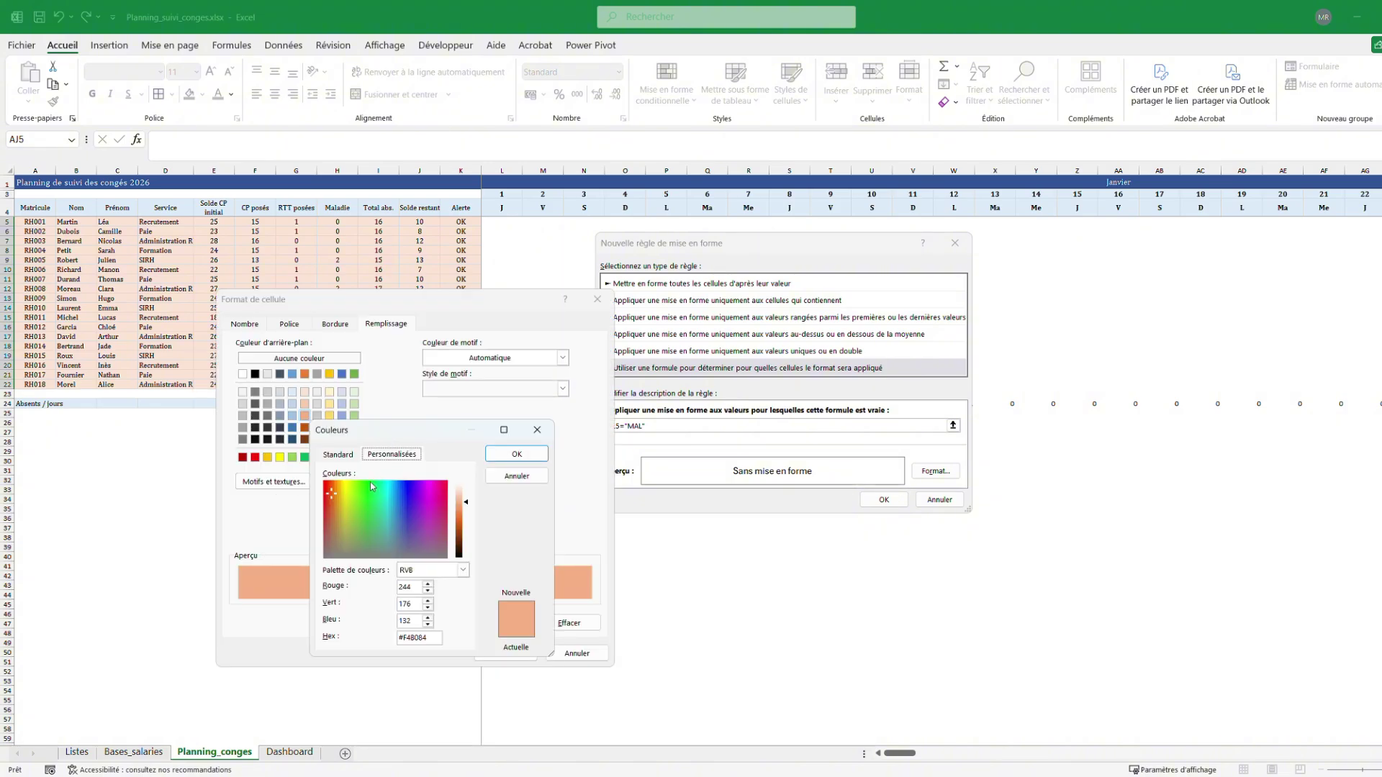
click(328, 492)
click(323, 497)
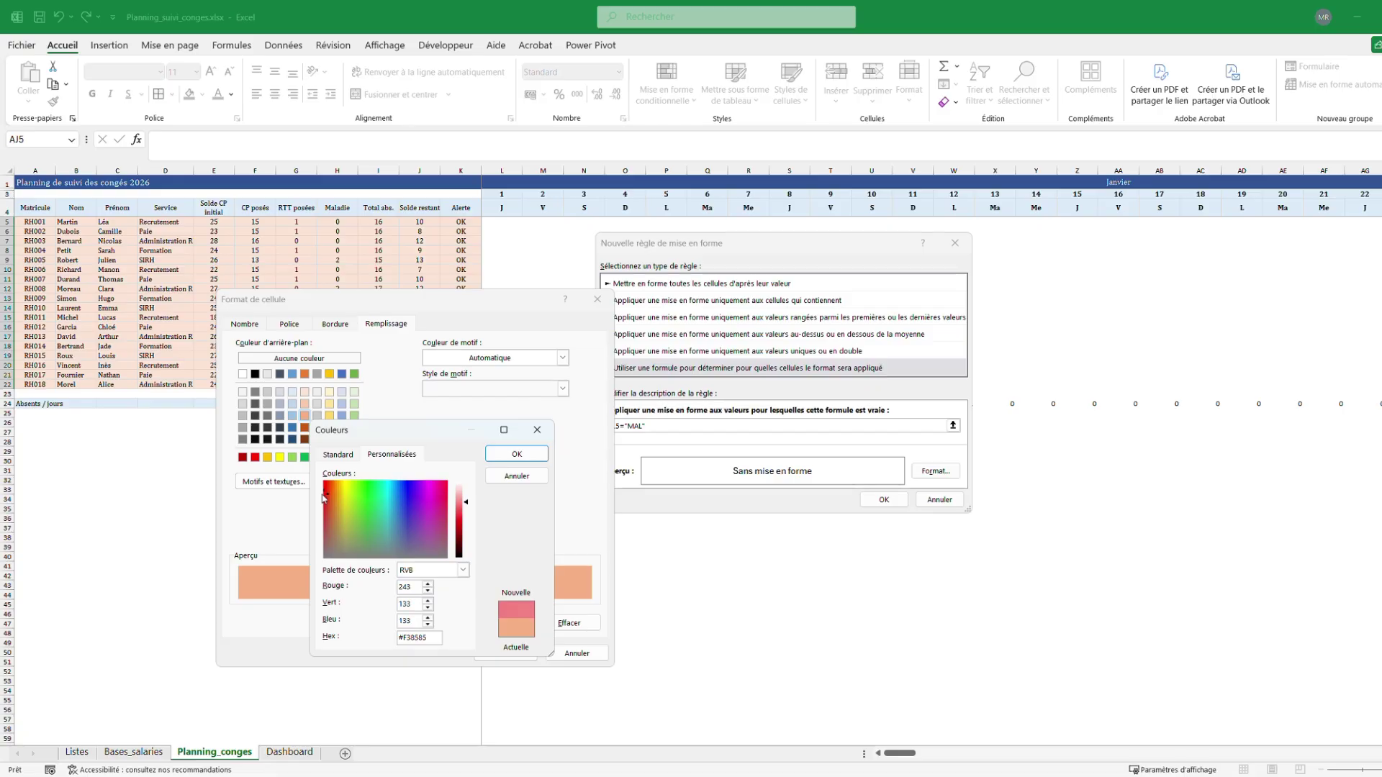
click(516, 453)
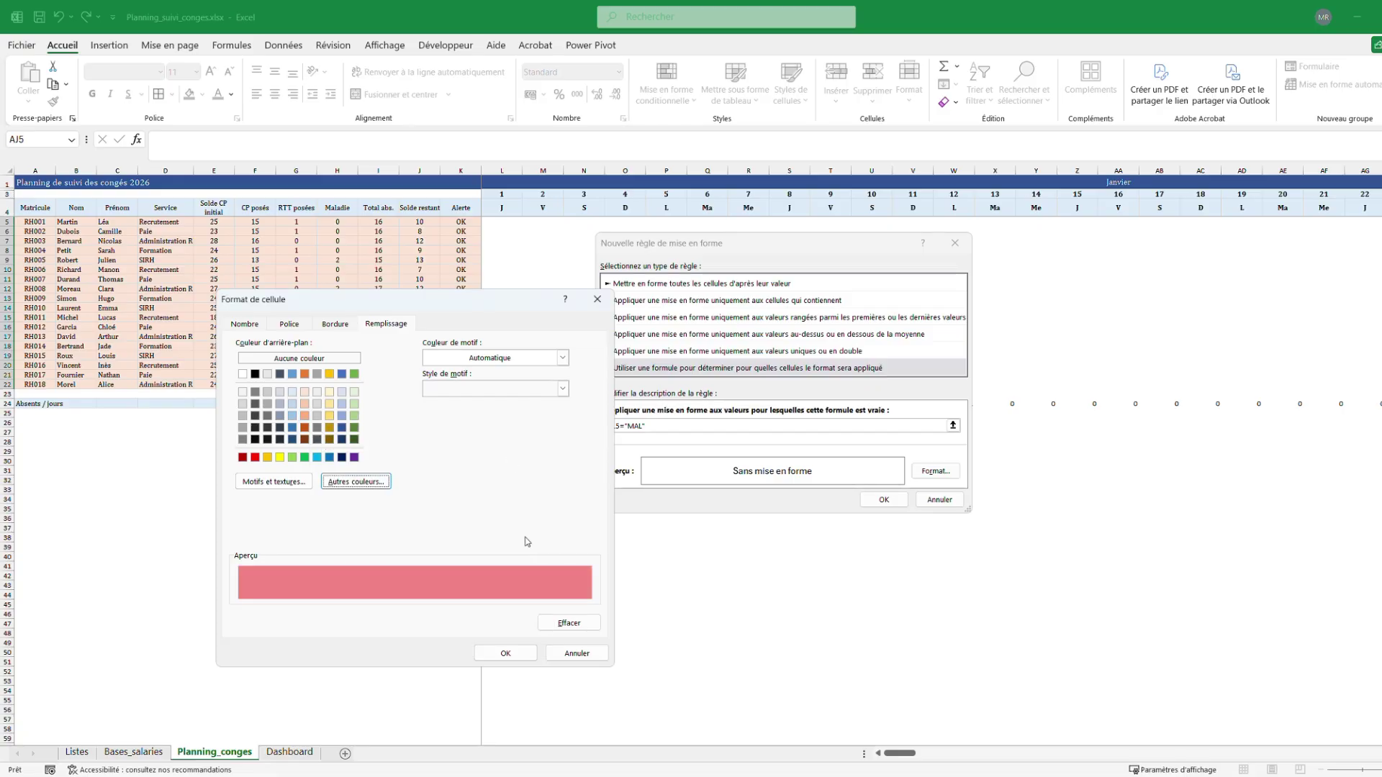
click(507, 654)
Remove the bold font style from the =L5="MAL" rule's format and create the rule
click(934, 471)
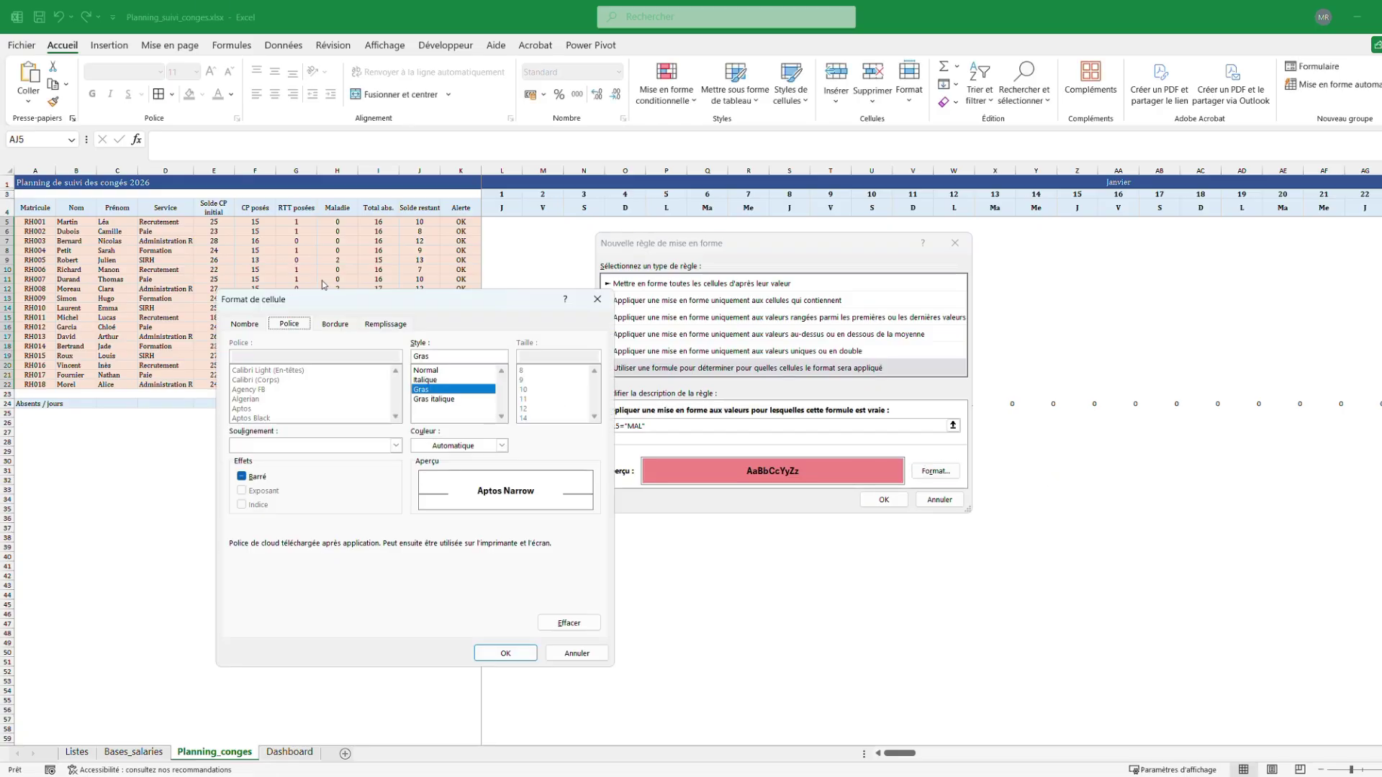
click(441, 380)
click(505, 653)
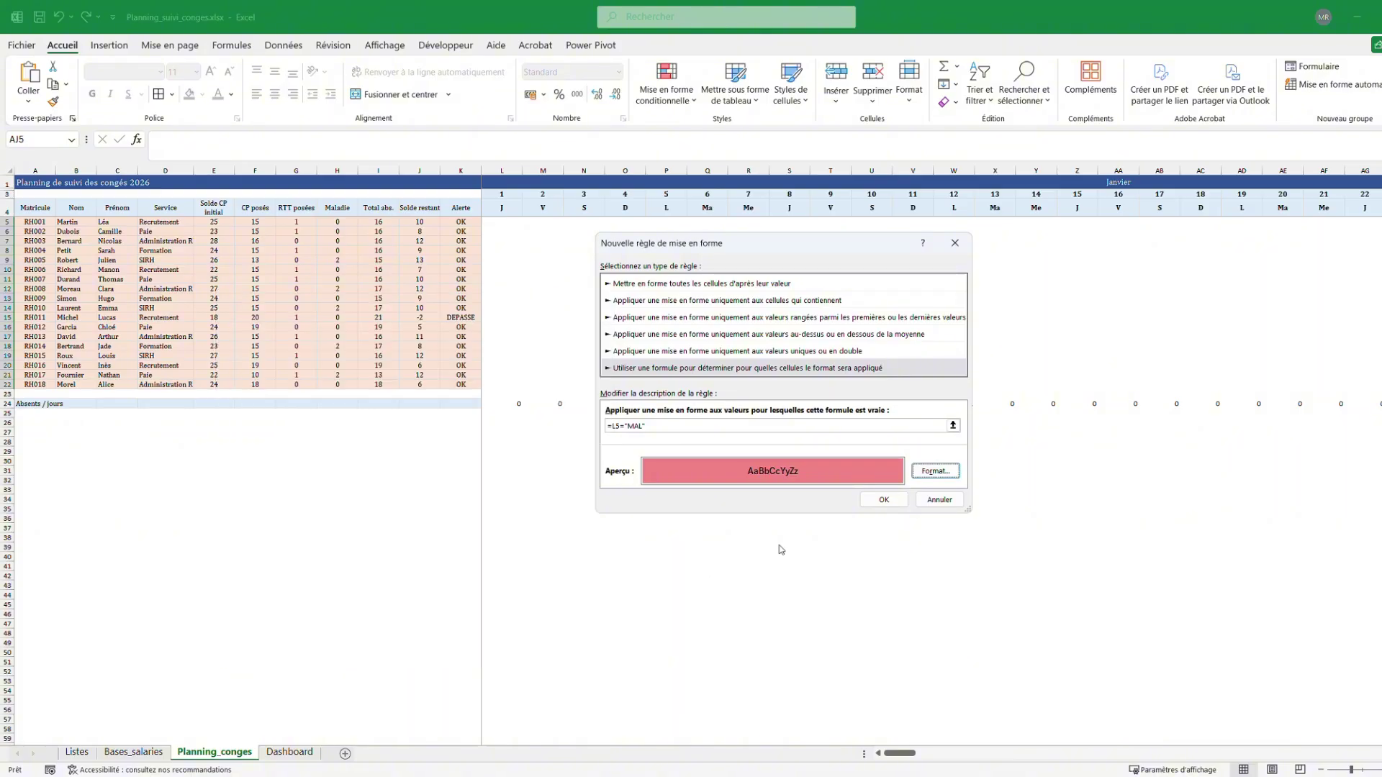
click(883, 499)
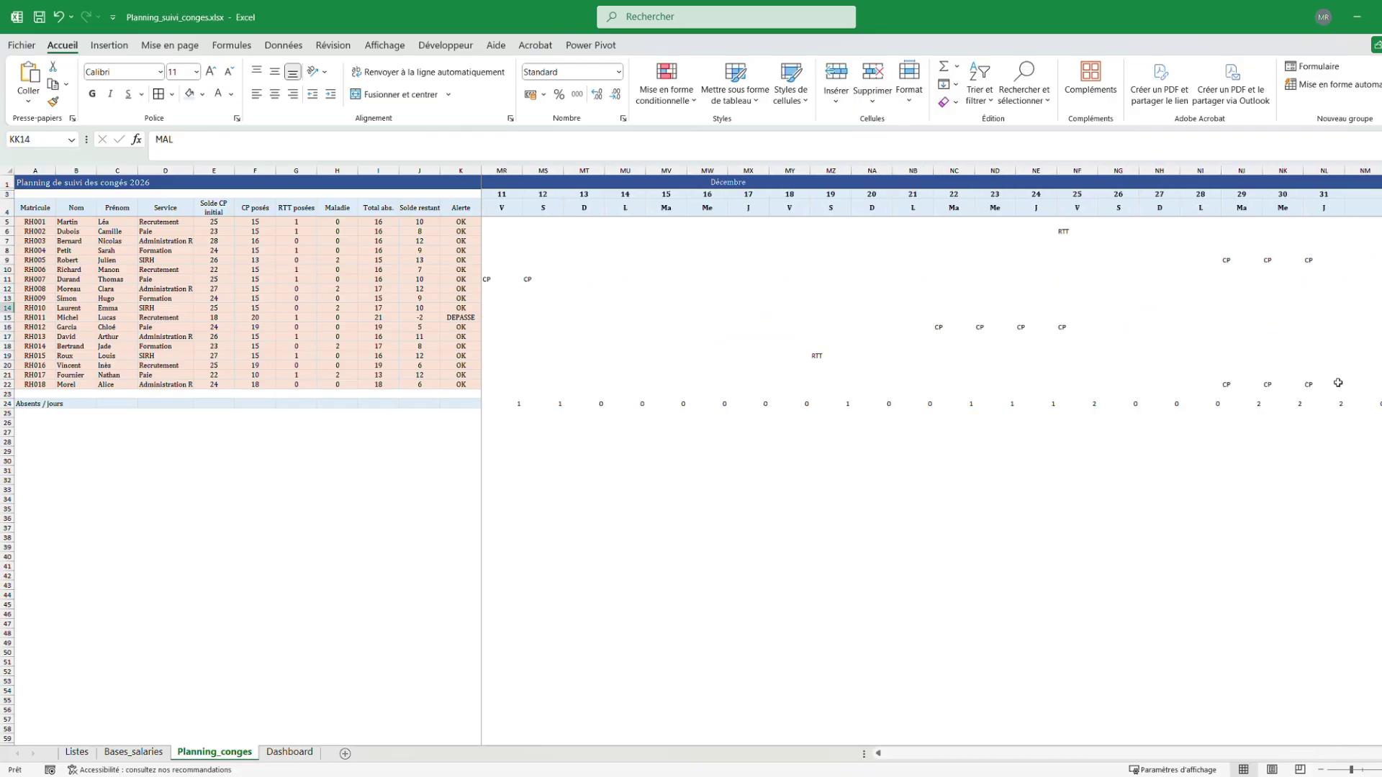
Centre the entries horizontally in the daily planning grid, from L5 to NM22
click(1357, 226)
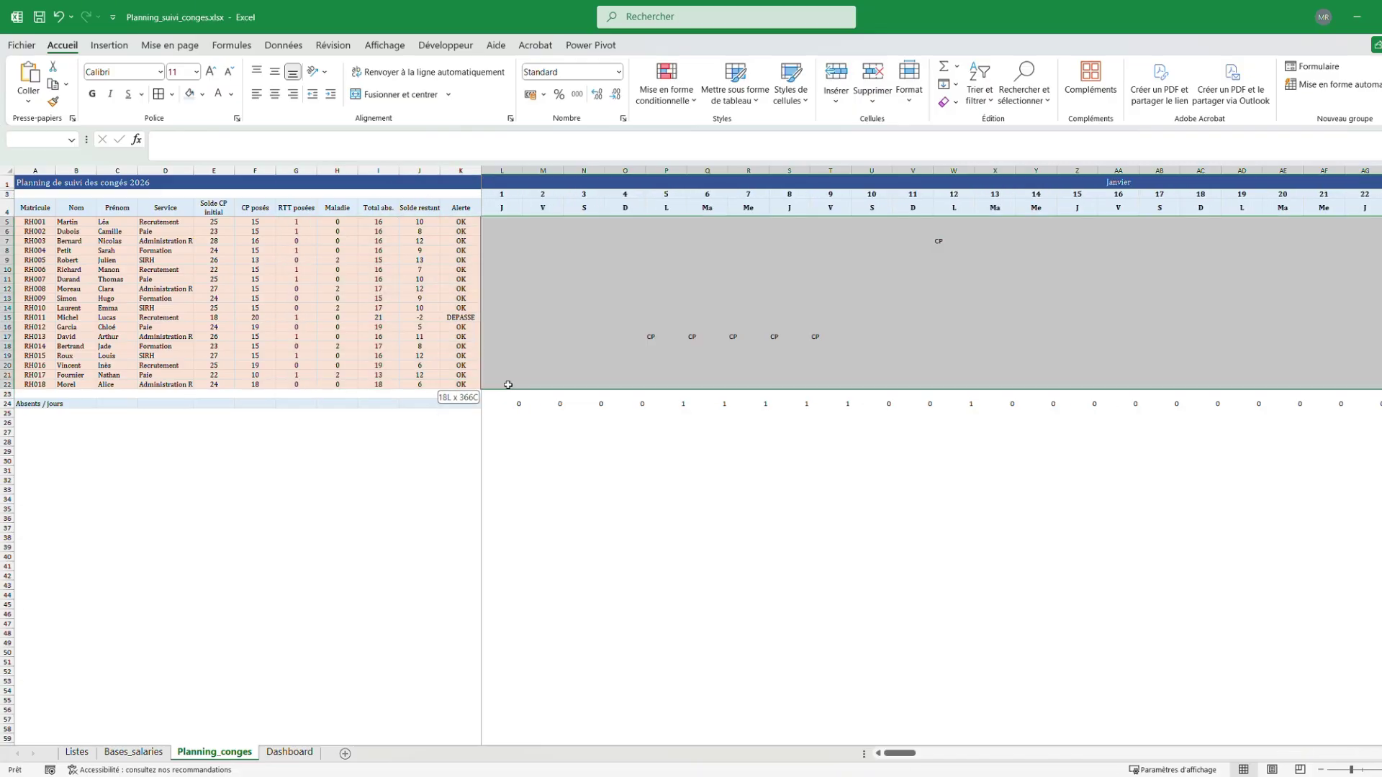
click(275, 94)
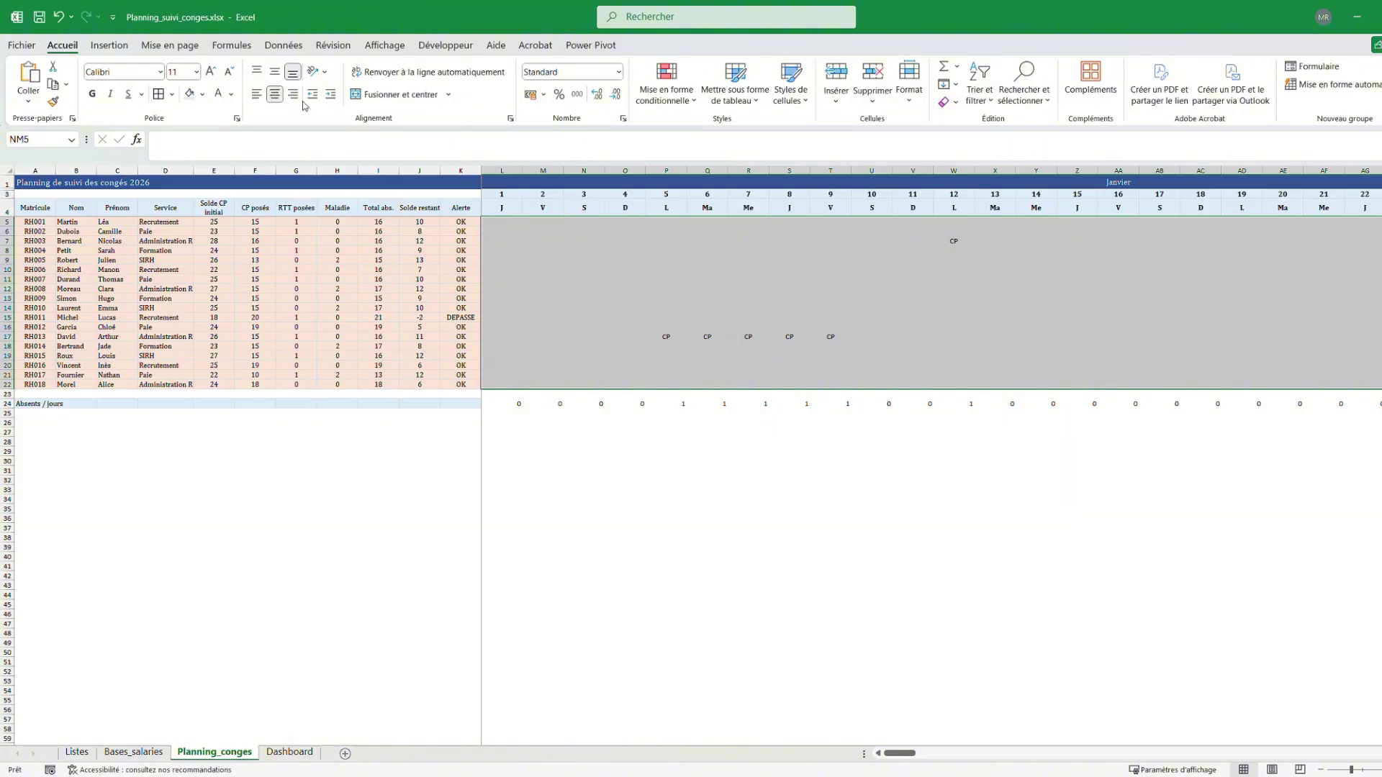
click(790, 489)
Show the conditional formatting rules for this whole worksheet and duplicate the MAL rule twice
click(666, 101)
click(726, 314)
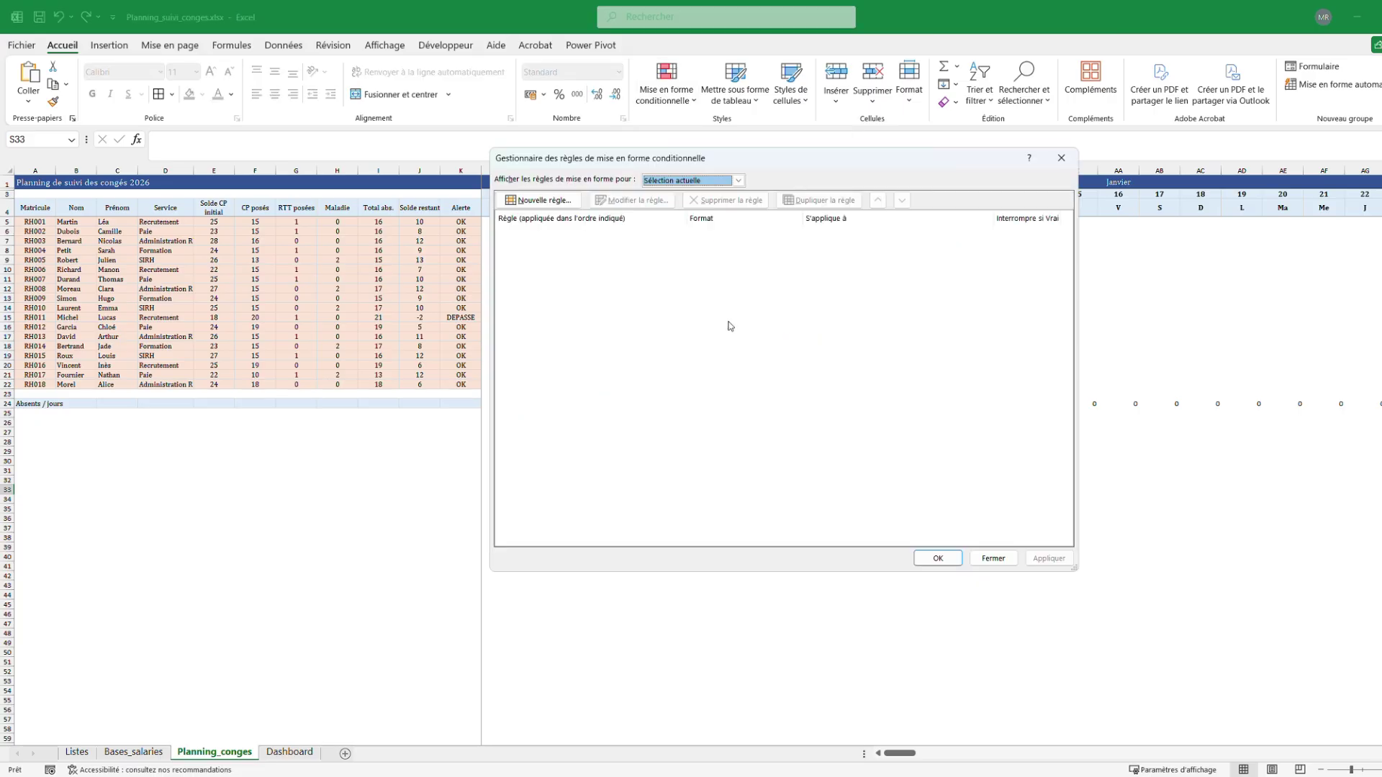
click(691, 180)
click(687, 202)
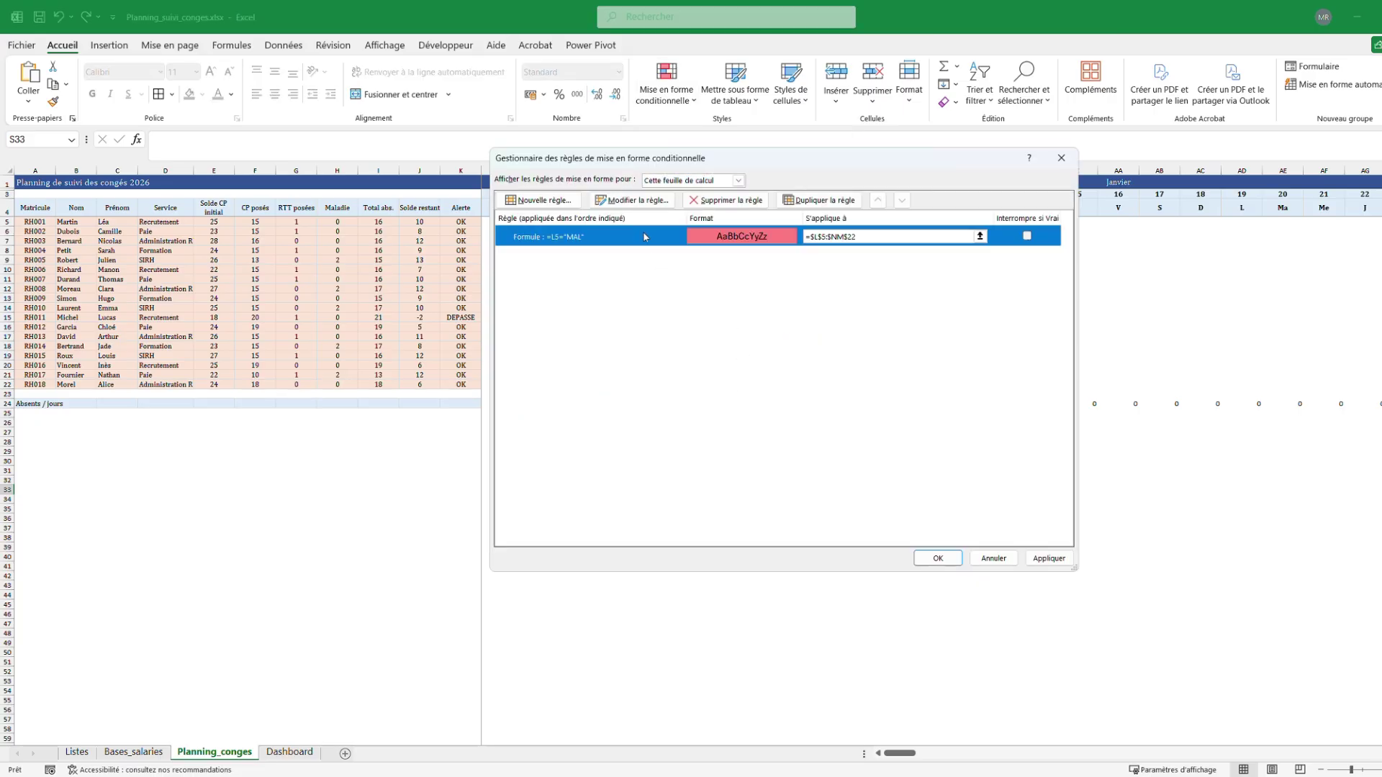
click(784, 204)
click(784, 204)
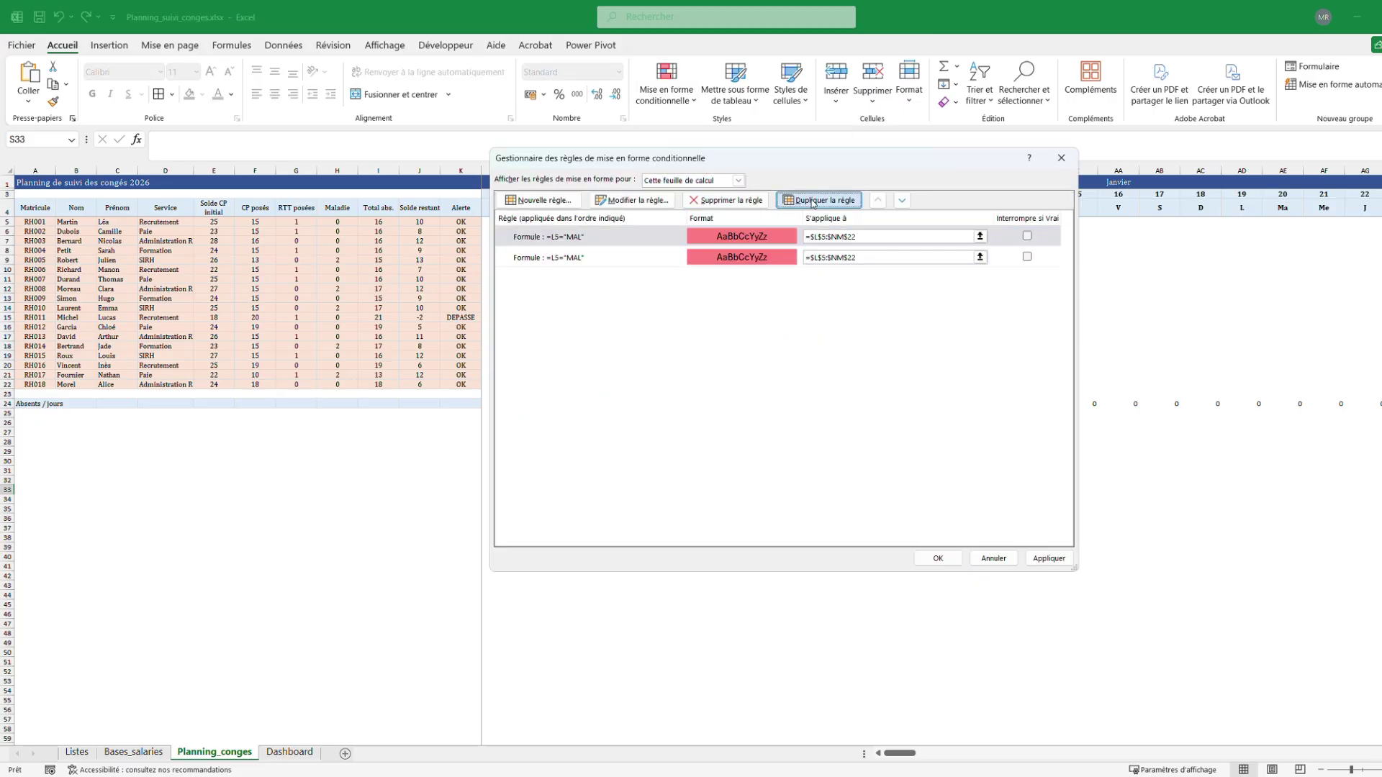
Change the second rule in the list to the formula =L5="RTT" with a light orange fill
click(598, 258)
double_click(595, 265)
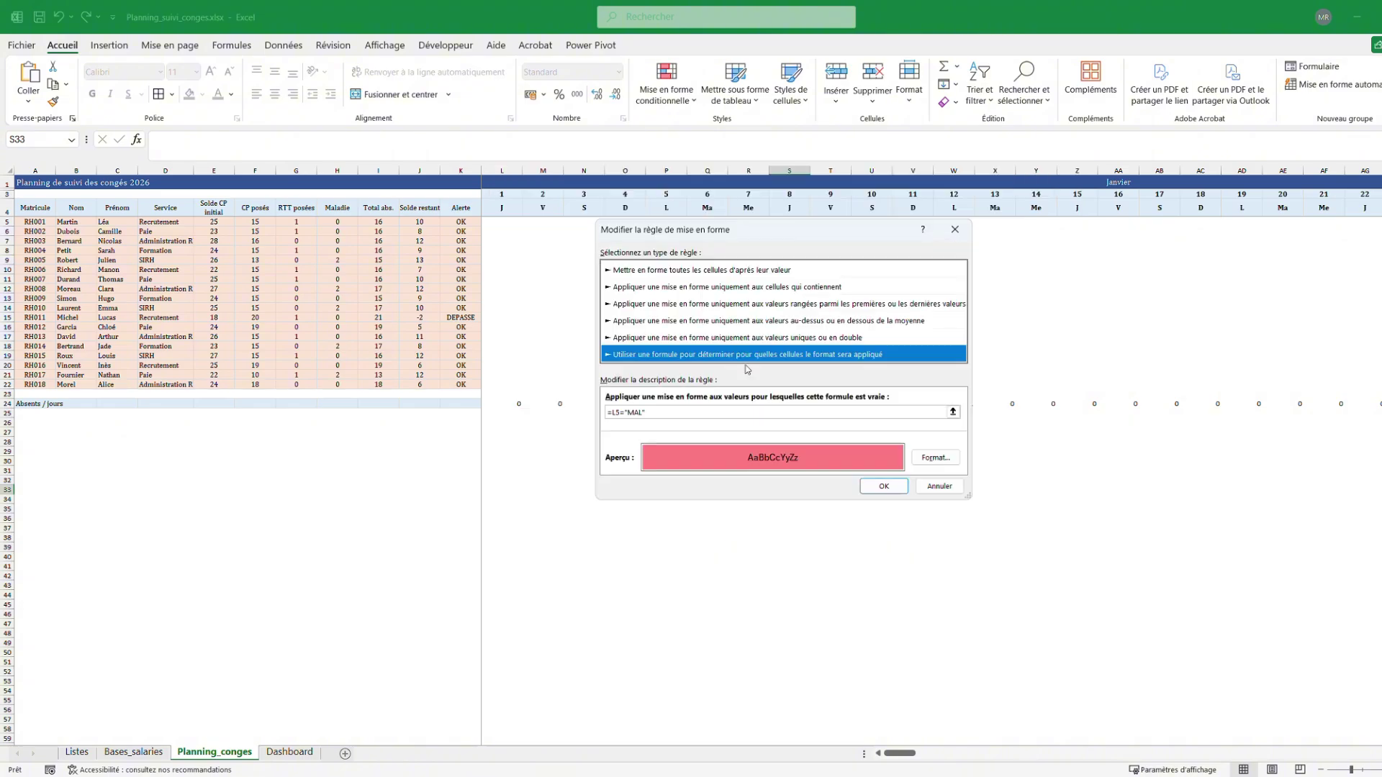
click(641, 413)
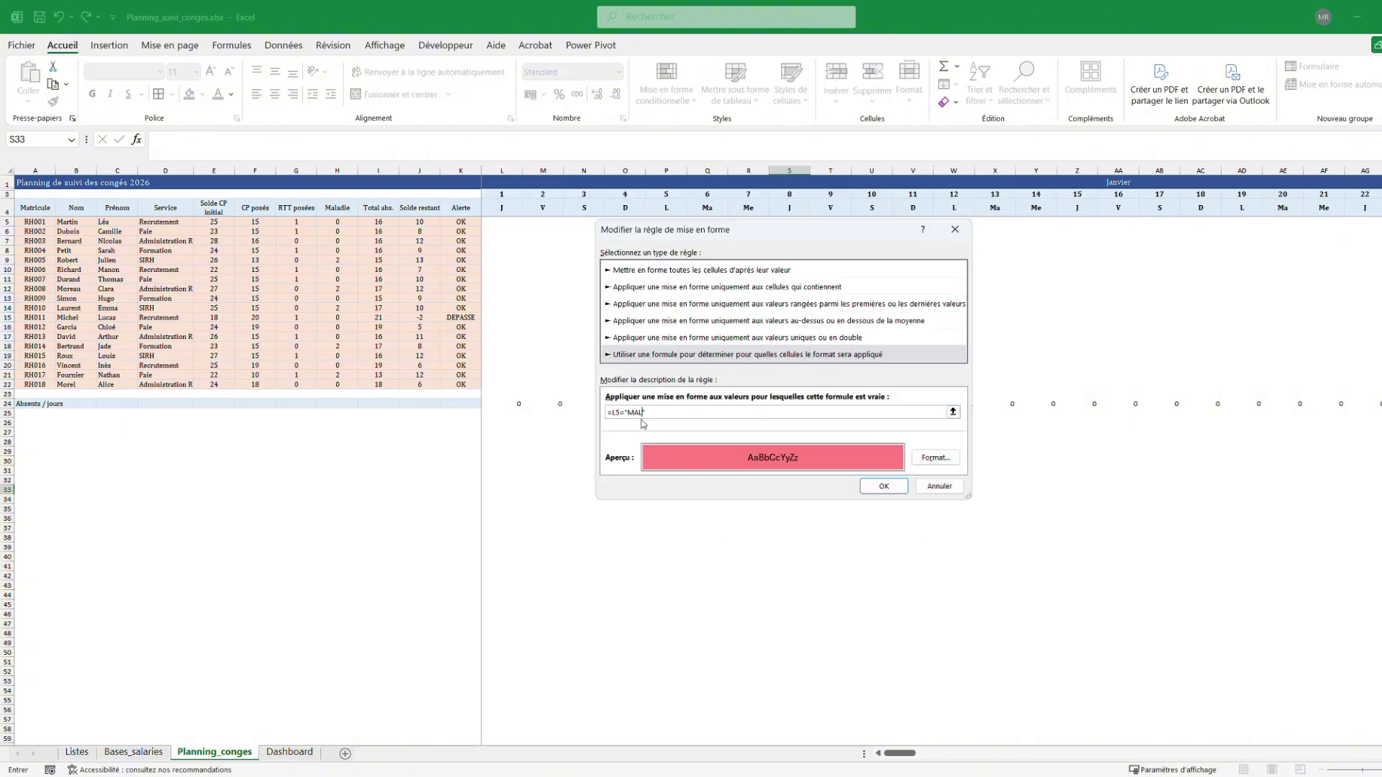
key(BackSpace)
key(BackSpace)
key(BackSpace)
click(935, 457)
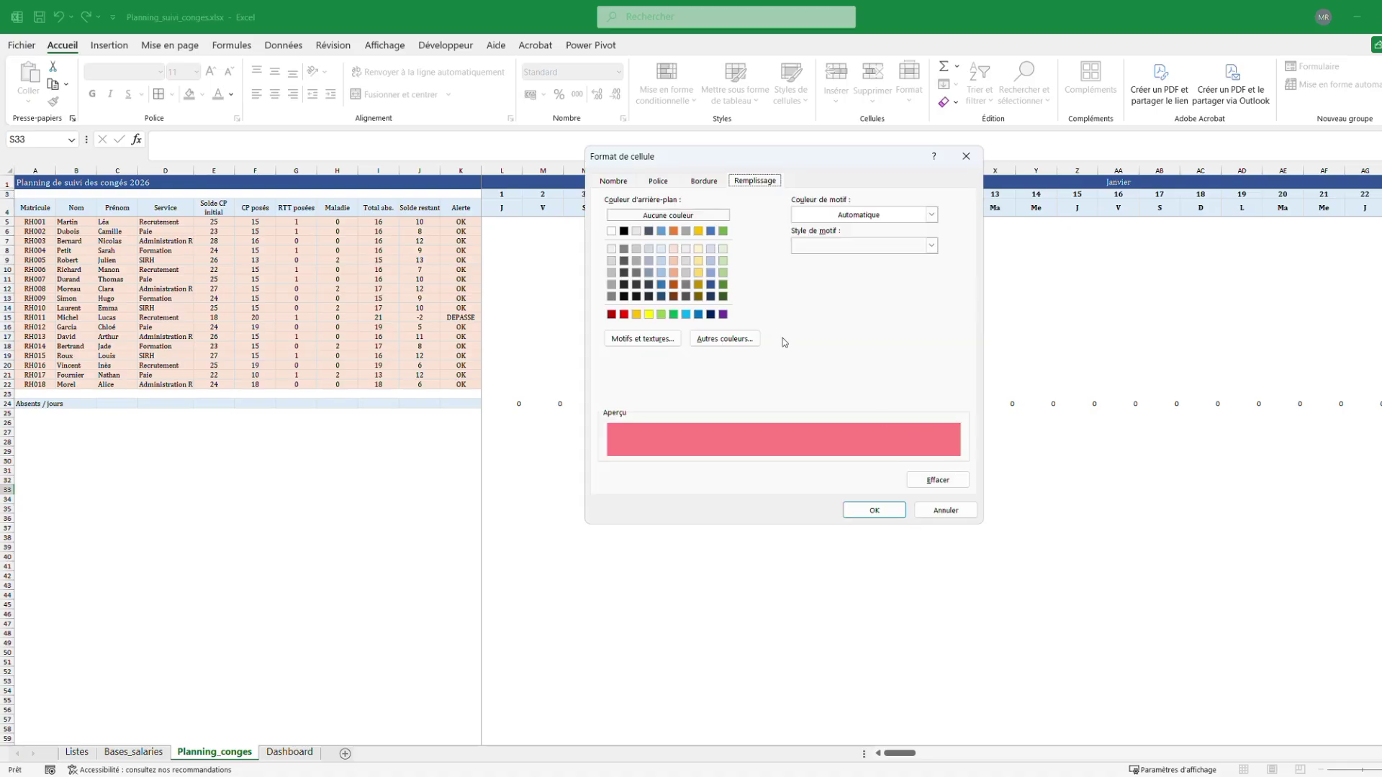
click(673, 261)
click(874, 511)
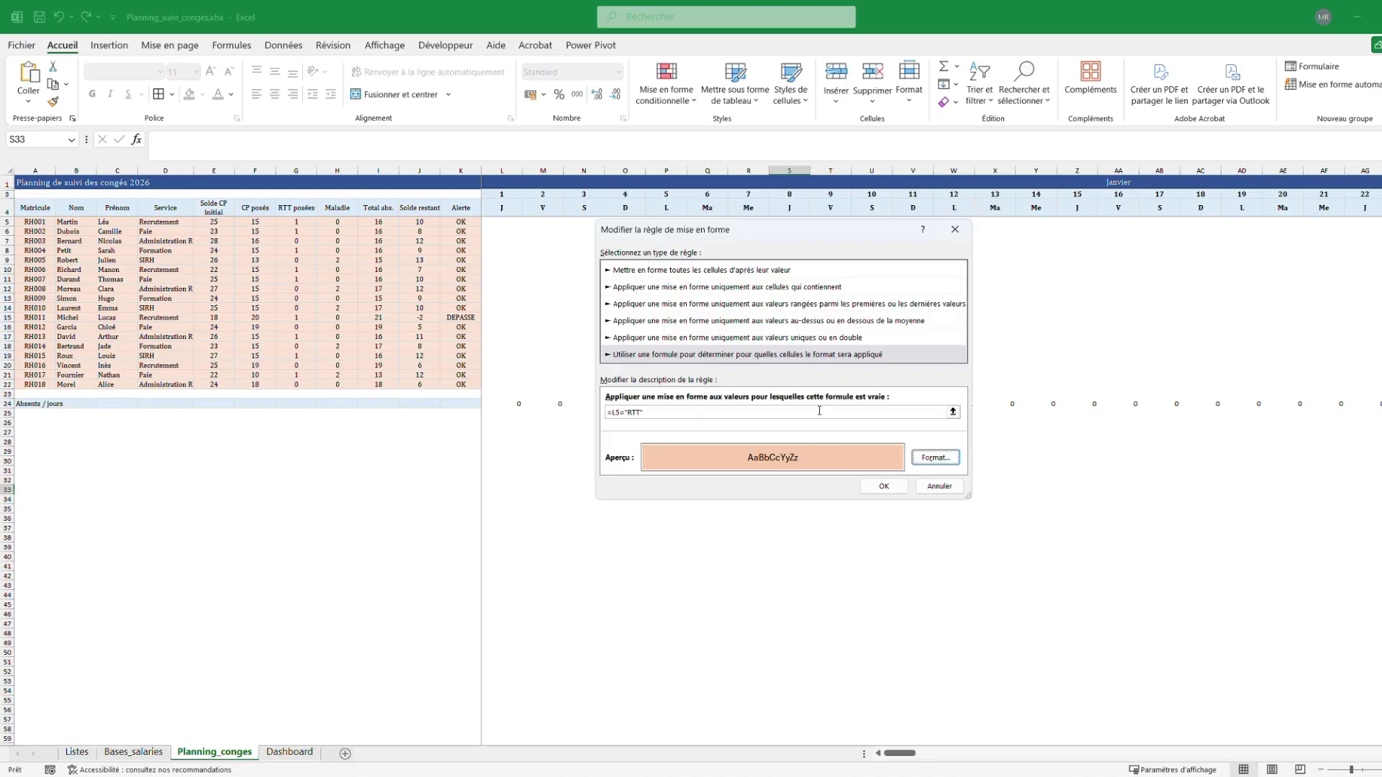
click(892, 486)
Change the third rule to the formula =L5="CP" with a light green fill and apply all the rules to the sheet
double_click(672, 279)
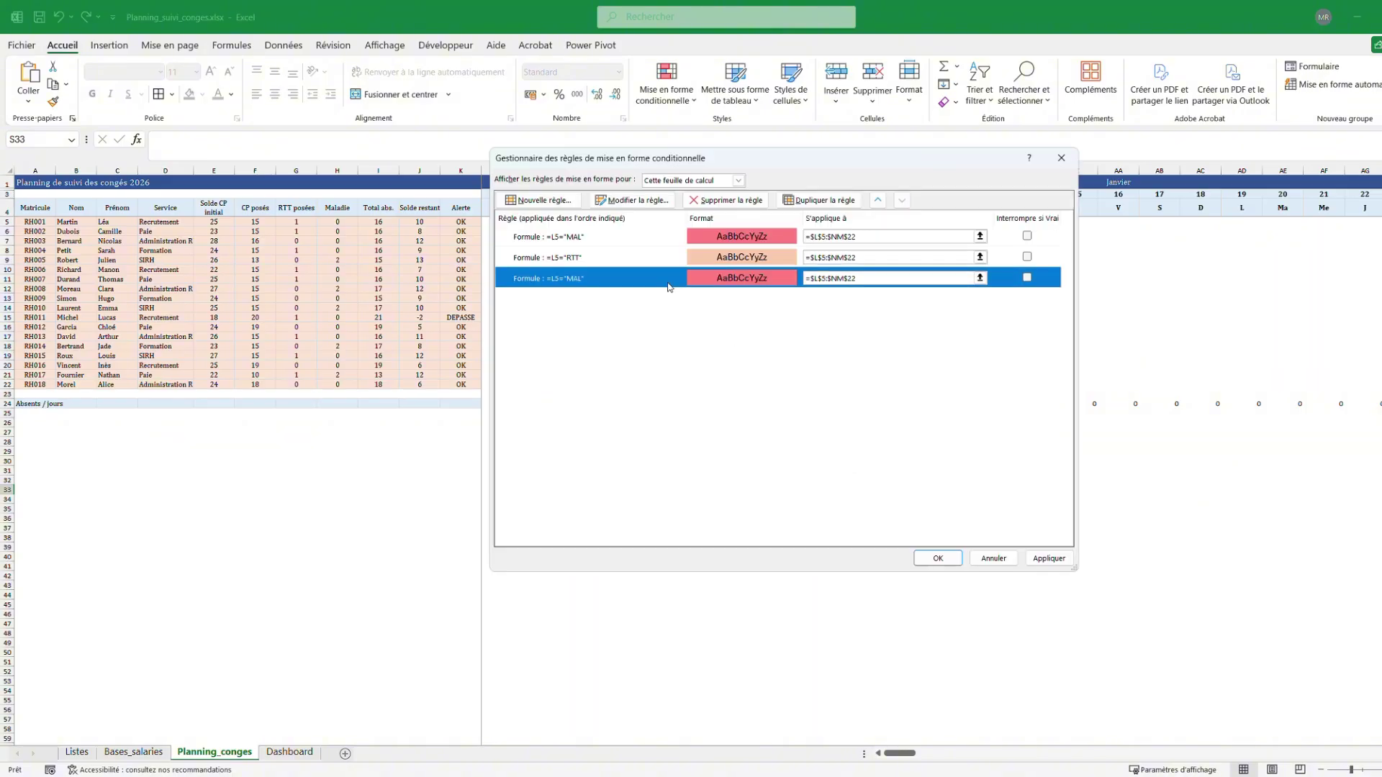
click(639, 412)
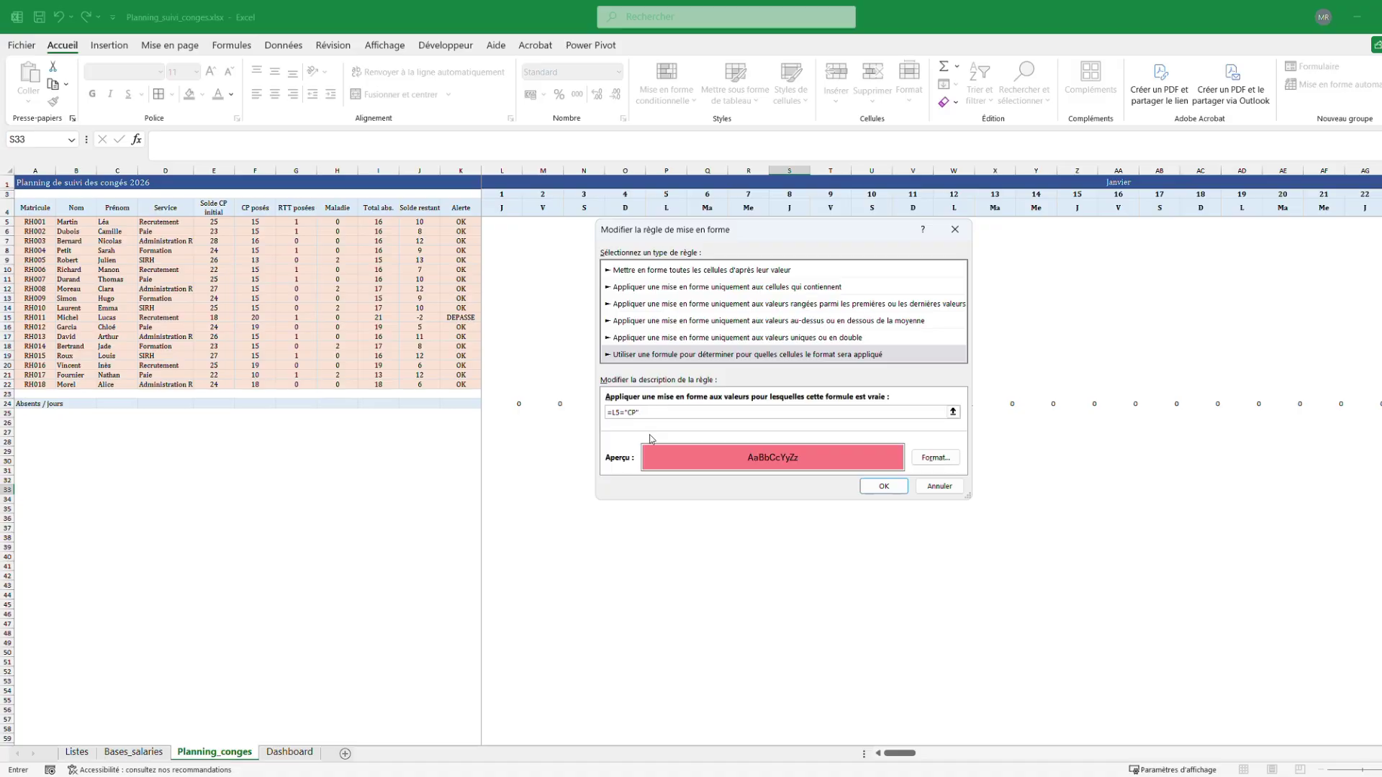
click(928, 461)
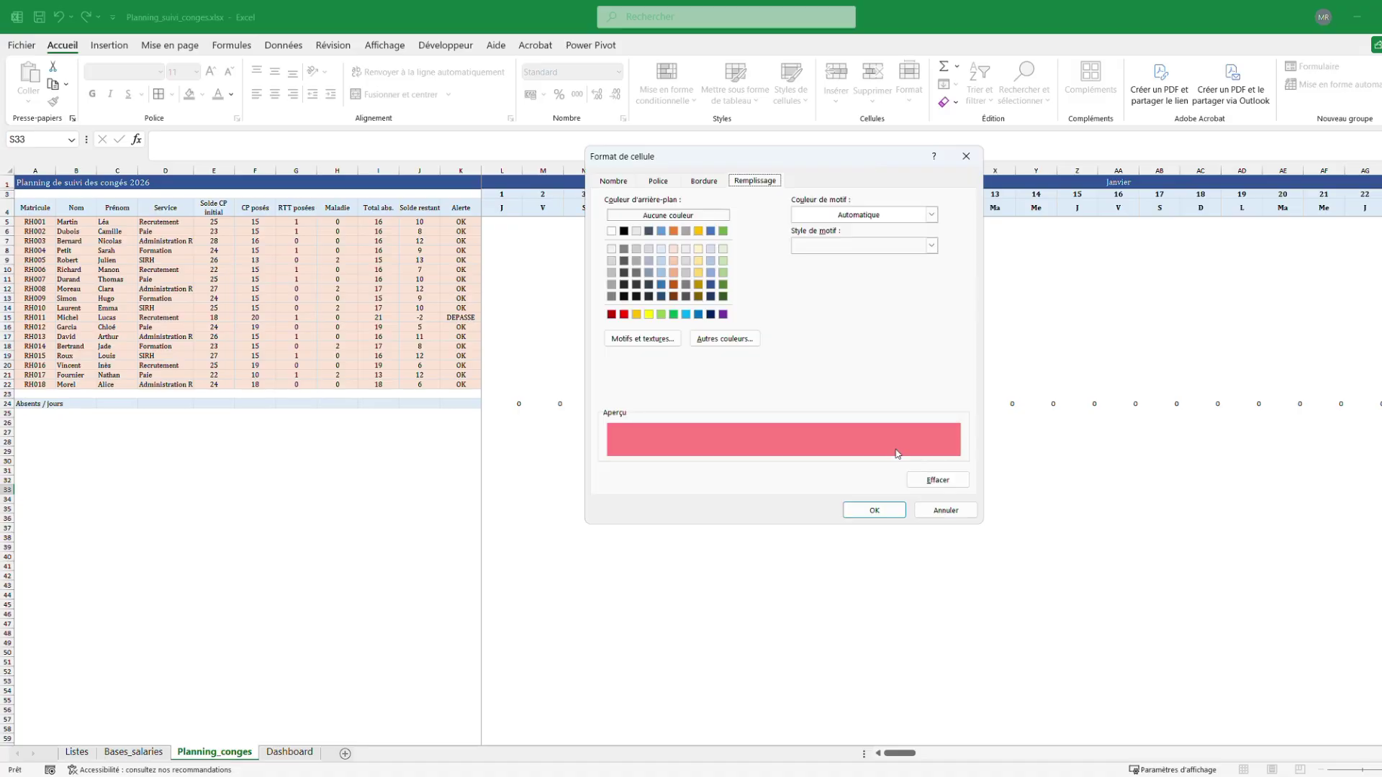
click(723, 249)
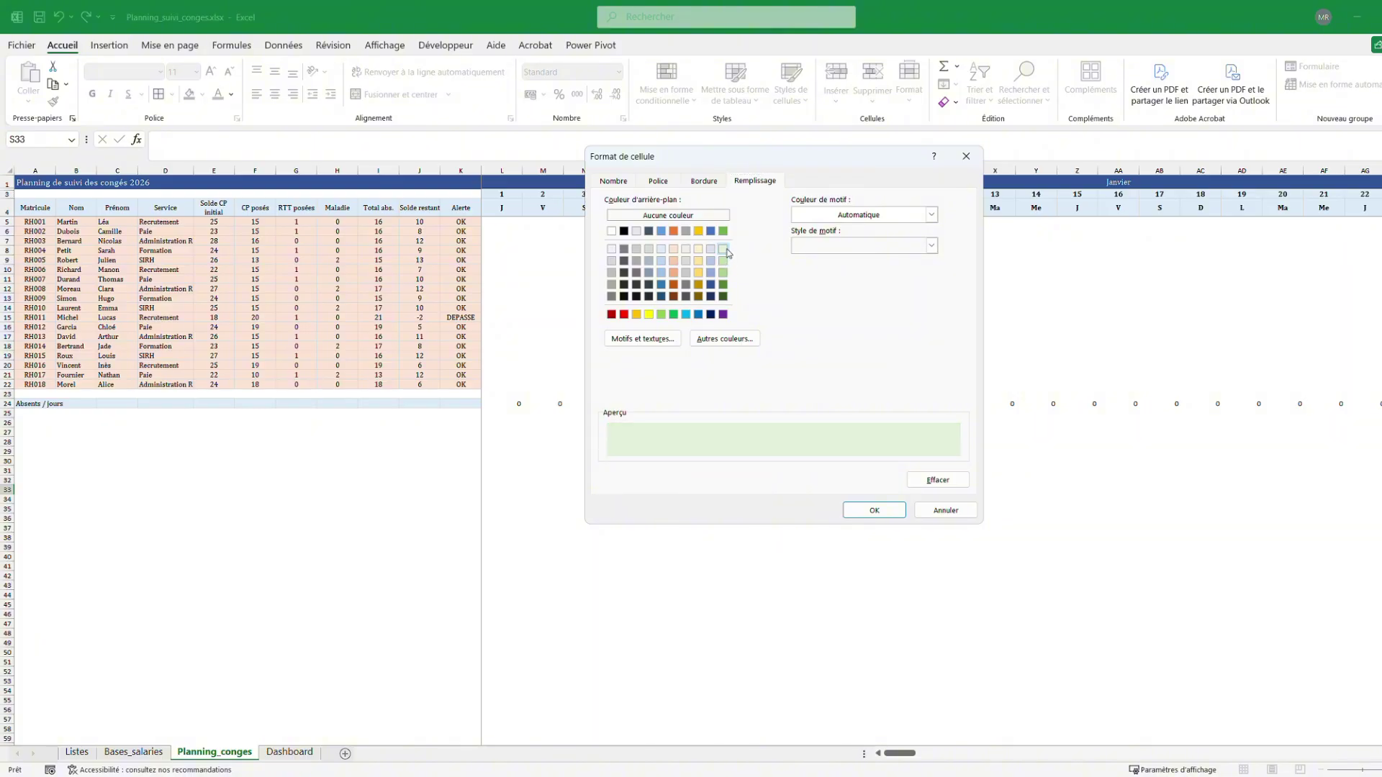
click(874, 508)
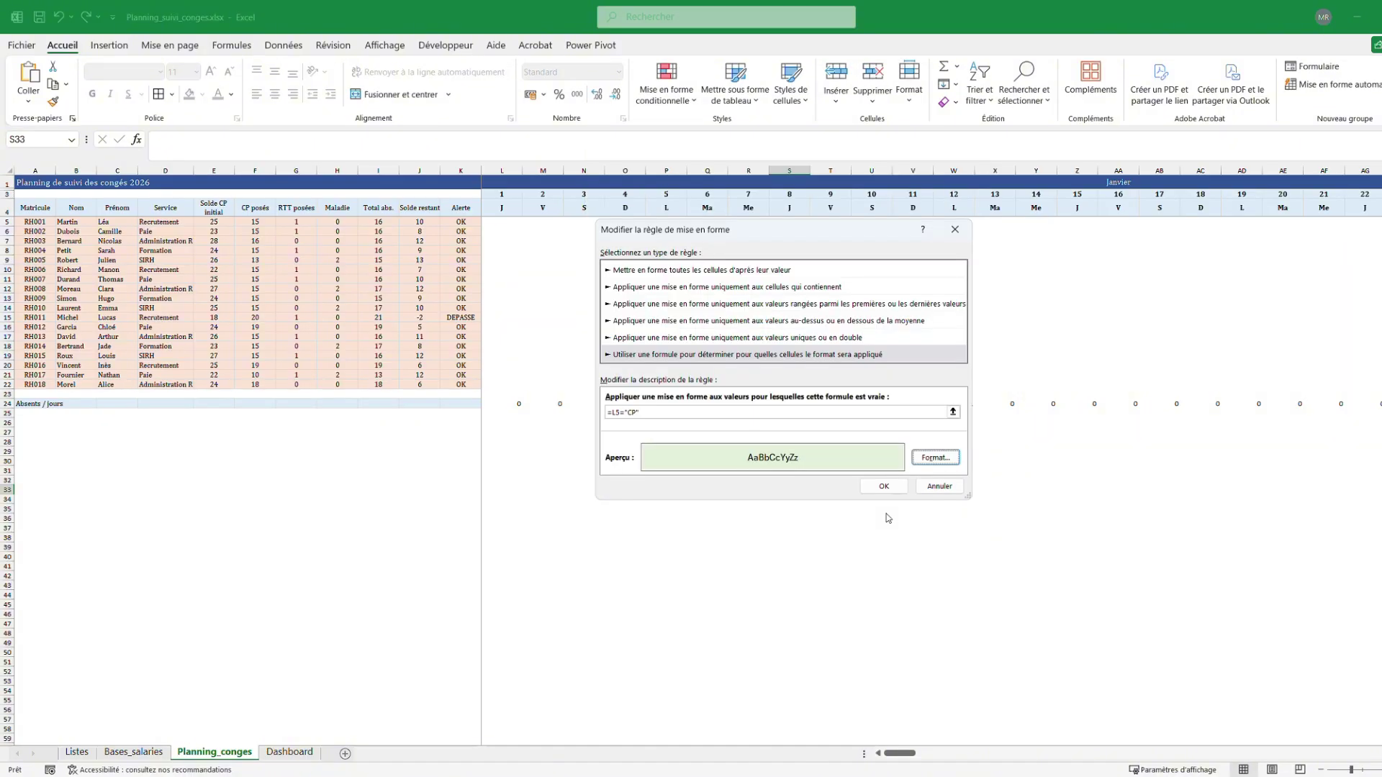
key(Return)
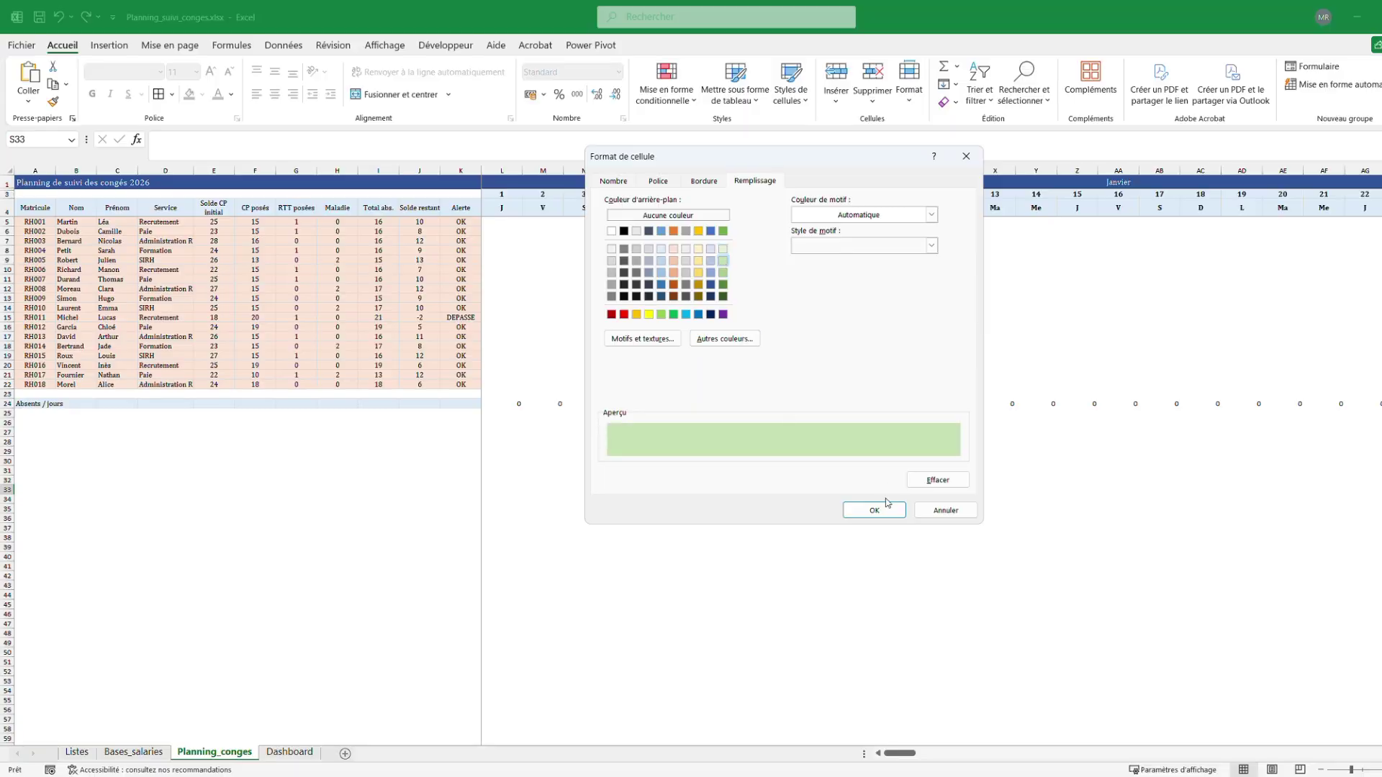
click(875, 508)
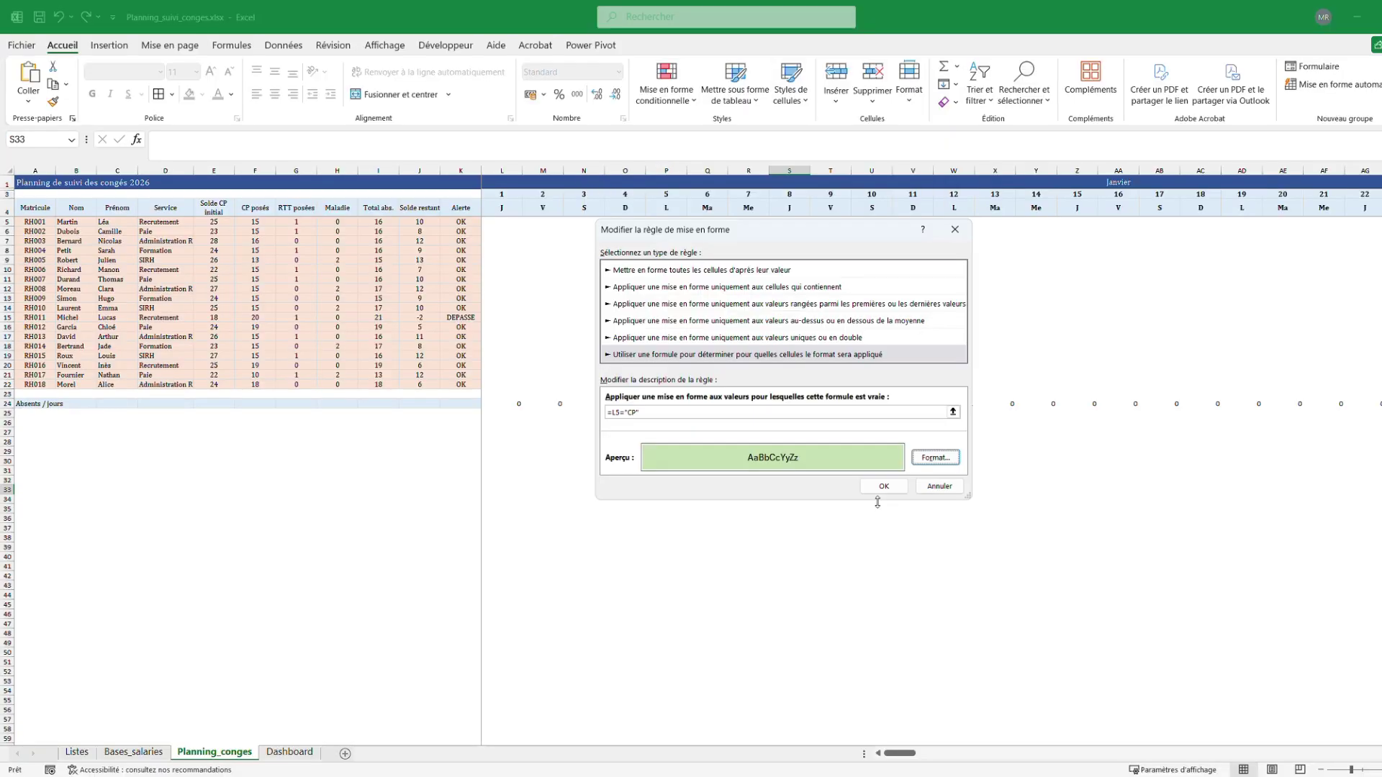
click(894, 488)
click(935, 558)
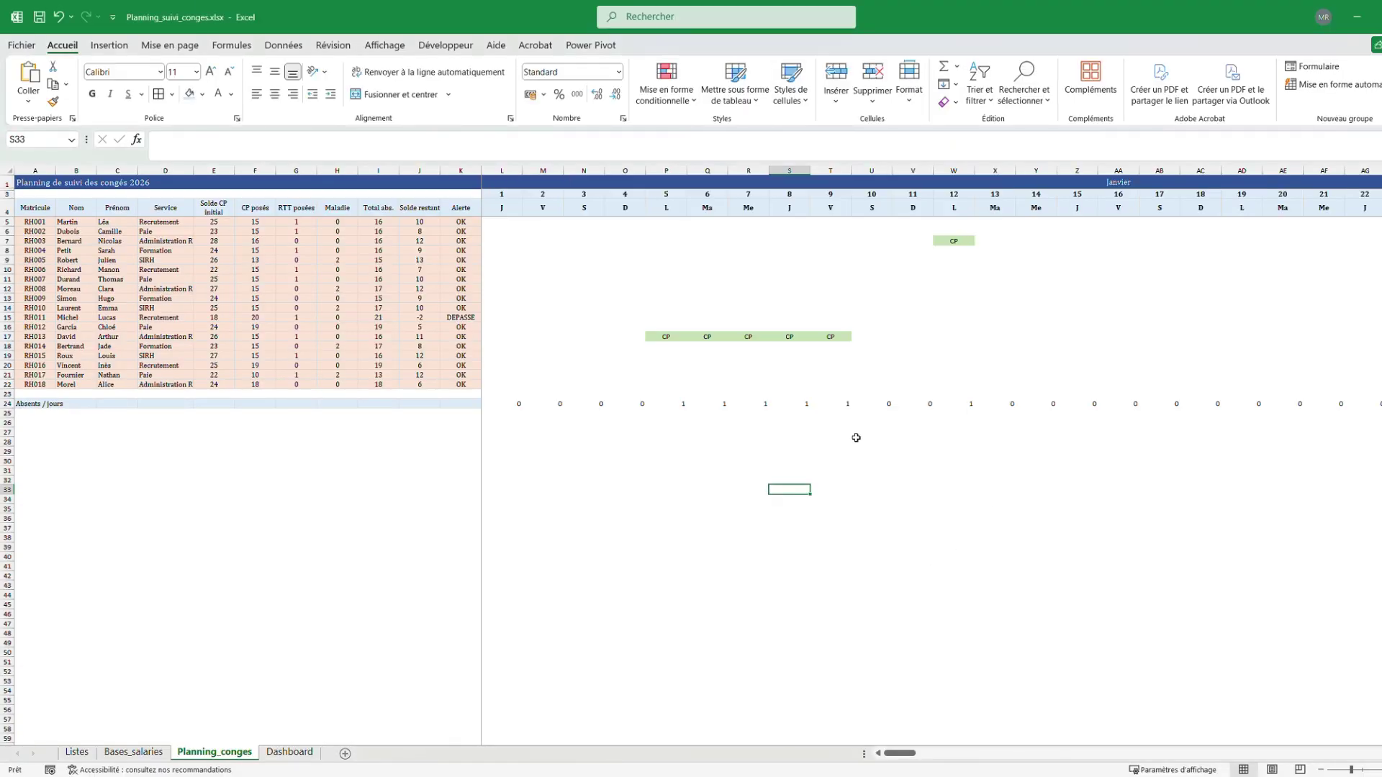
Reopen the conditional formatting rules for this worksheet and duplicate the CP rule four times
mouse_move(910, 754)
mouse_down()
mouse_move(1082, 768)
mouse_move(1292, 746)
mouse_move(900, 752)
mouse_up()
click(666, 92)
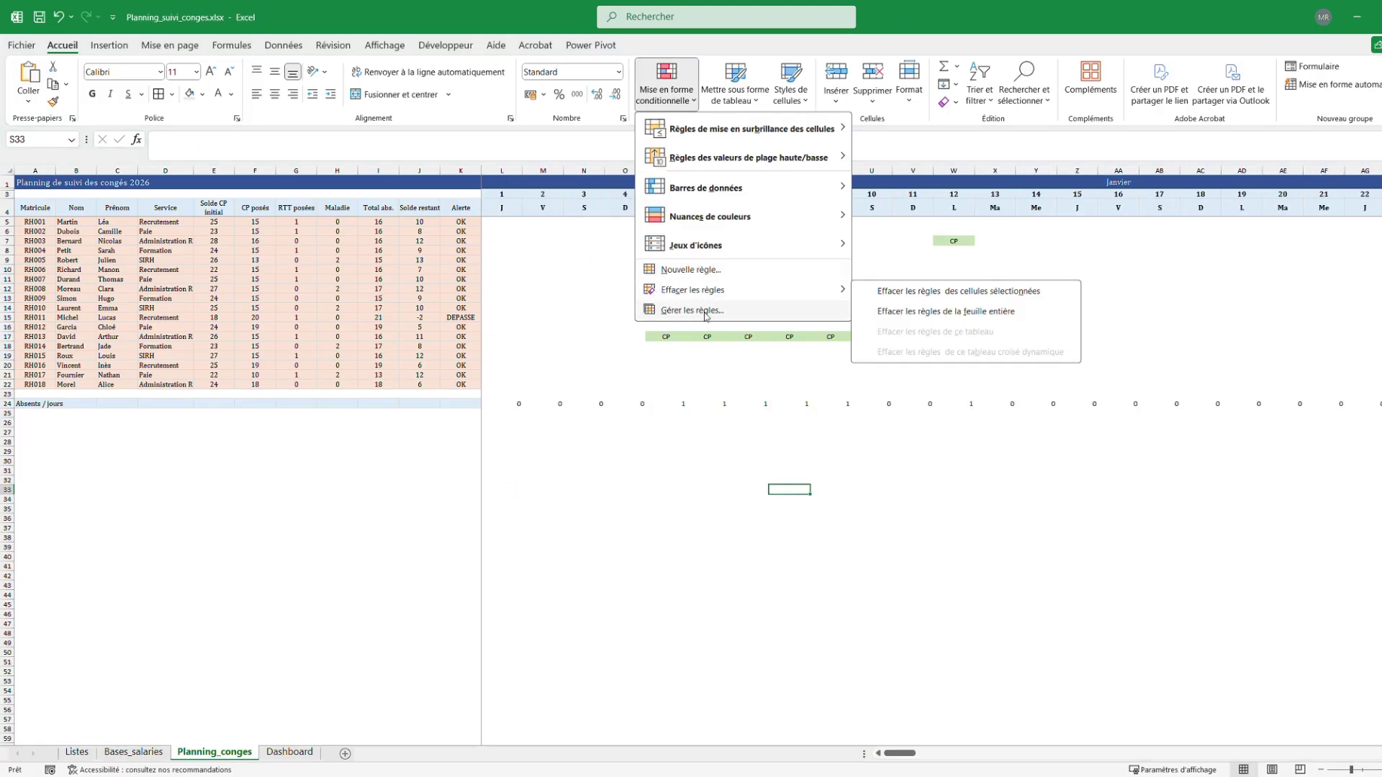
click(703, 309)
click(687, 181)
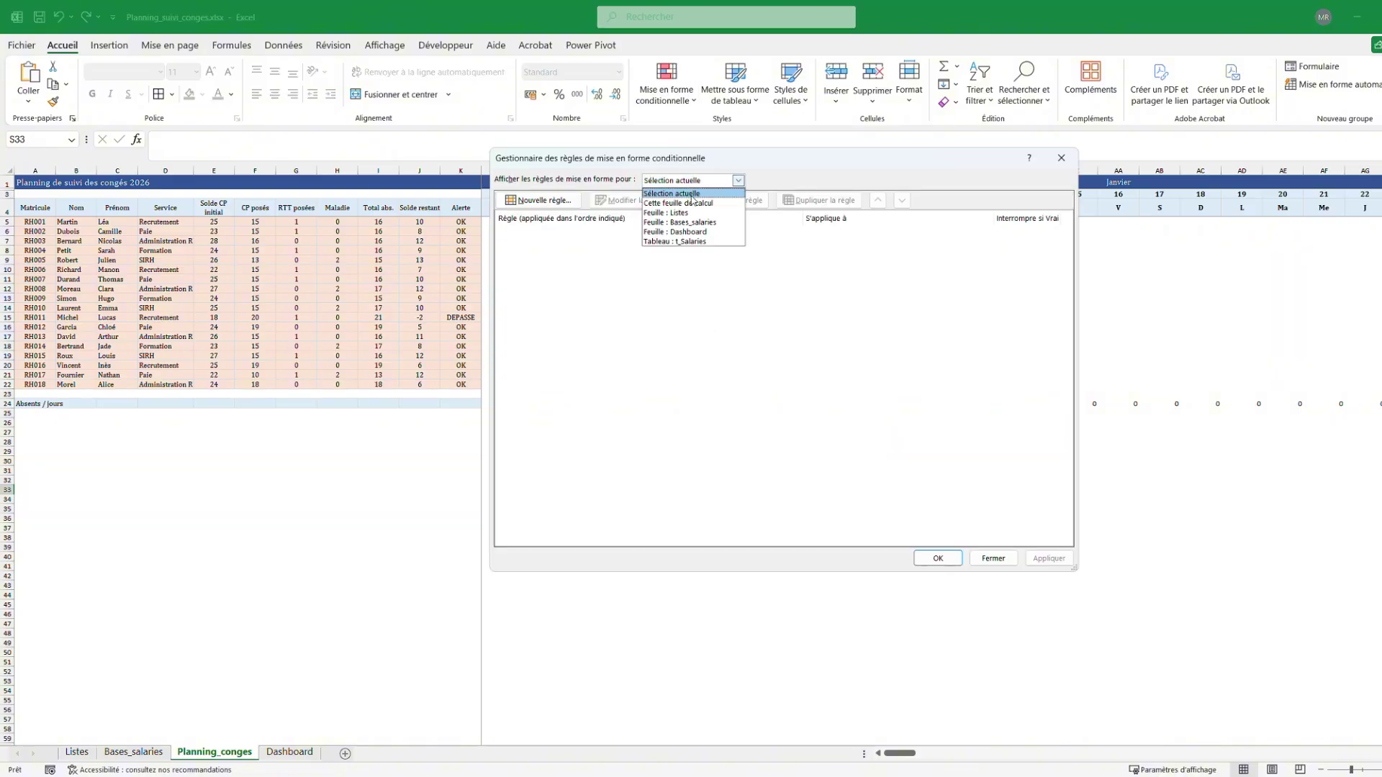
click(693, 202)
click(607, 279)
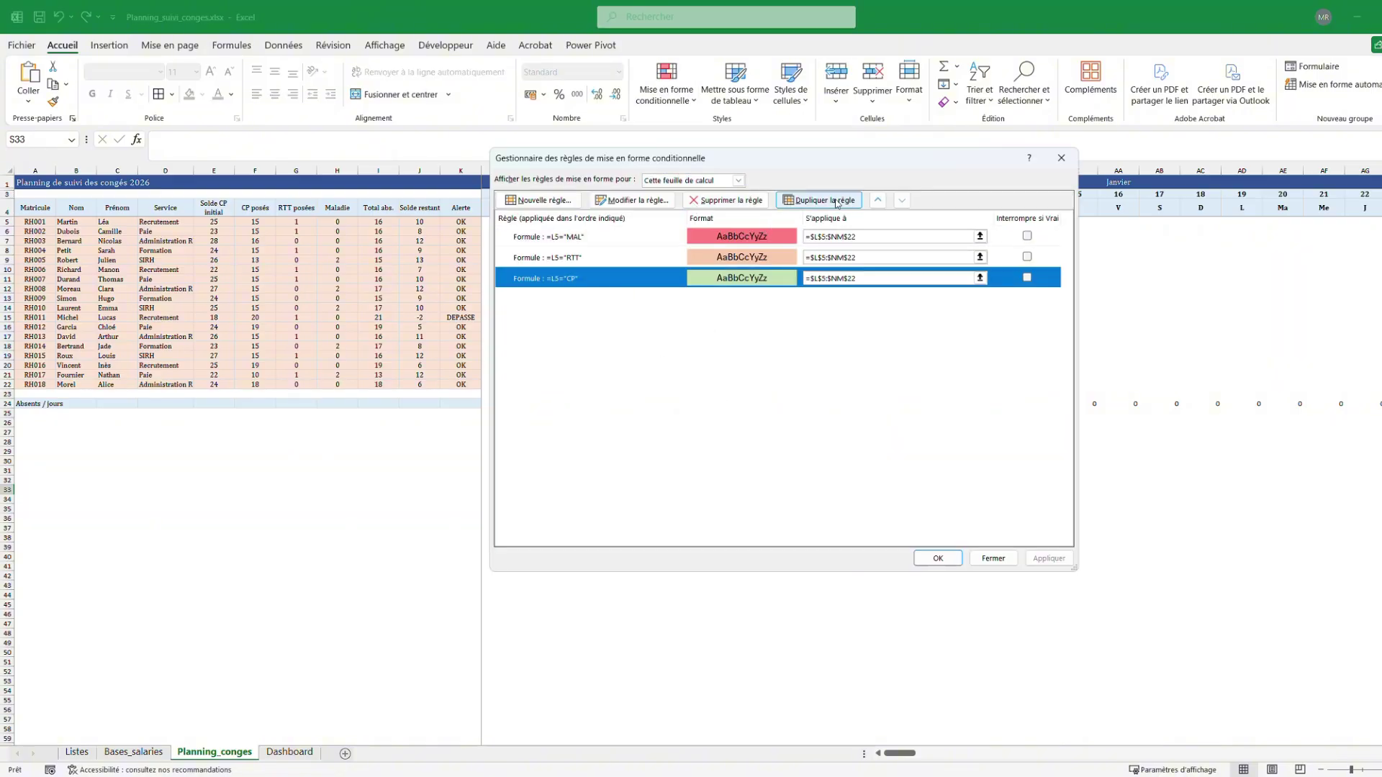
click(835, 202)
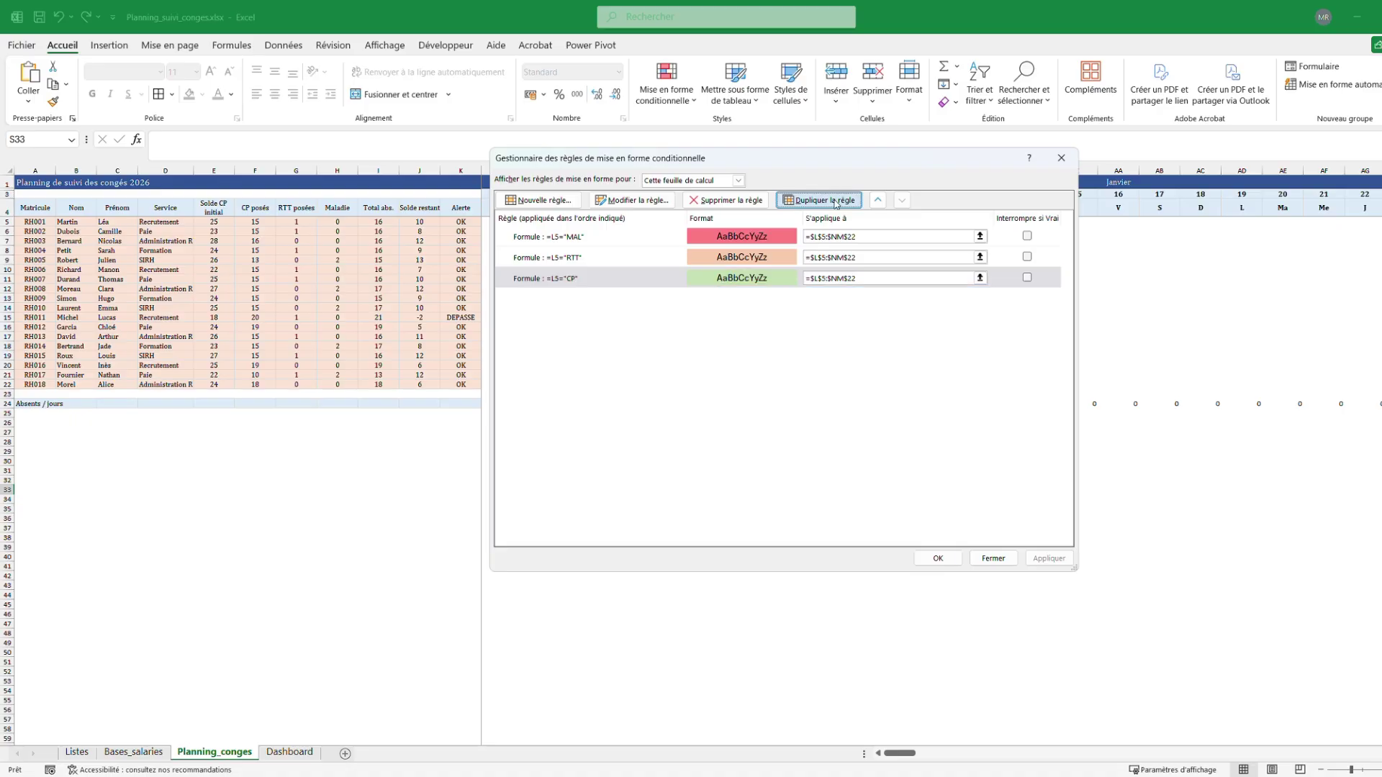
double_click(835, 202)
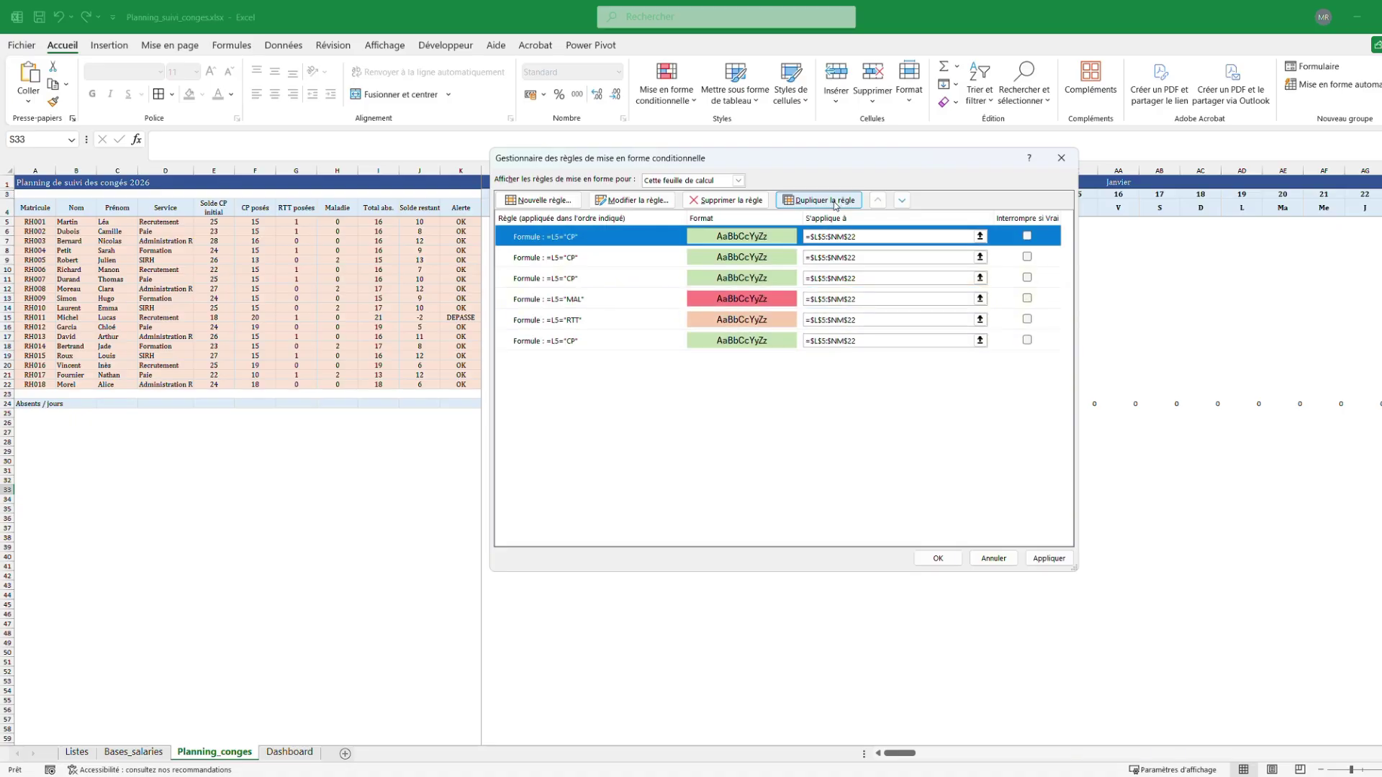
click(835, 201)
Move the four duplicated CP rules down the rule order, below the MAL and RTT rules
click(663, 297)
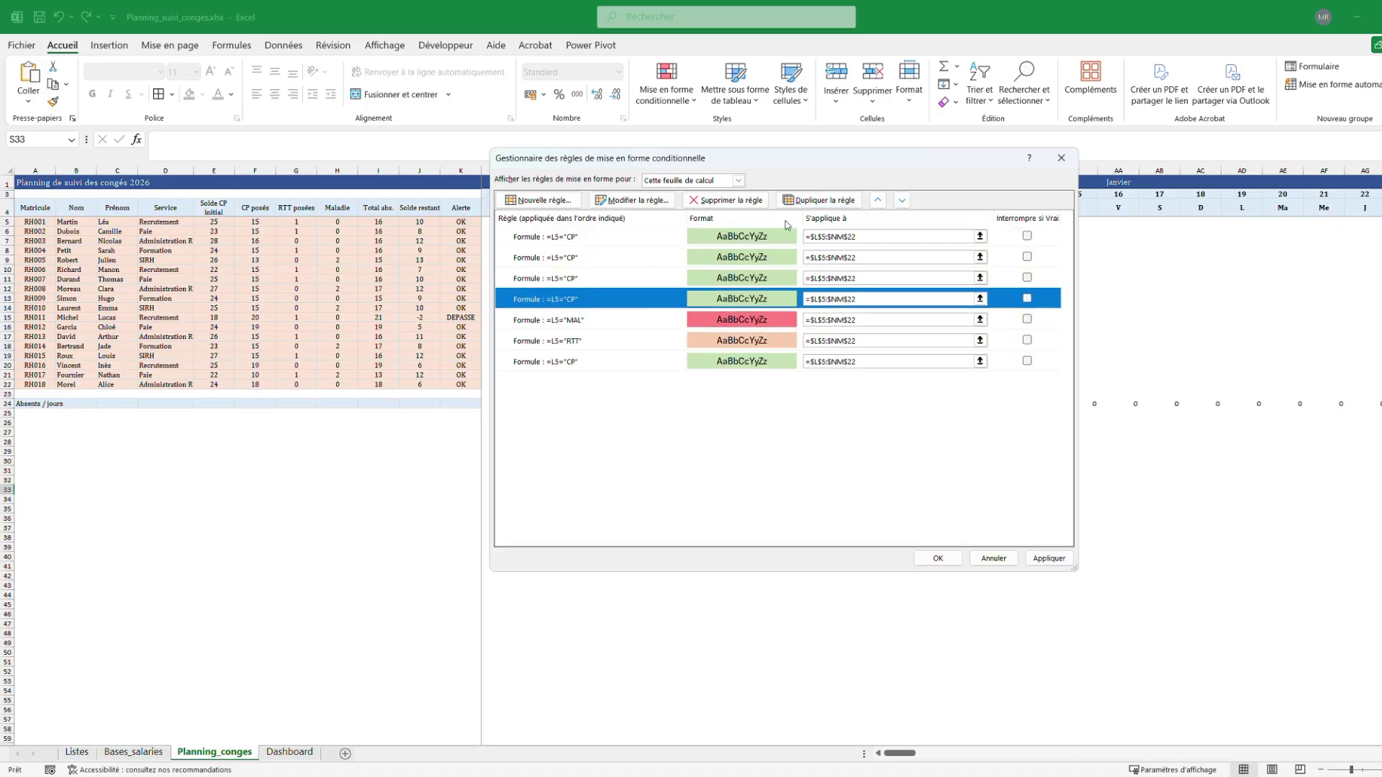
click(901, 200)
double_click(902, 199)
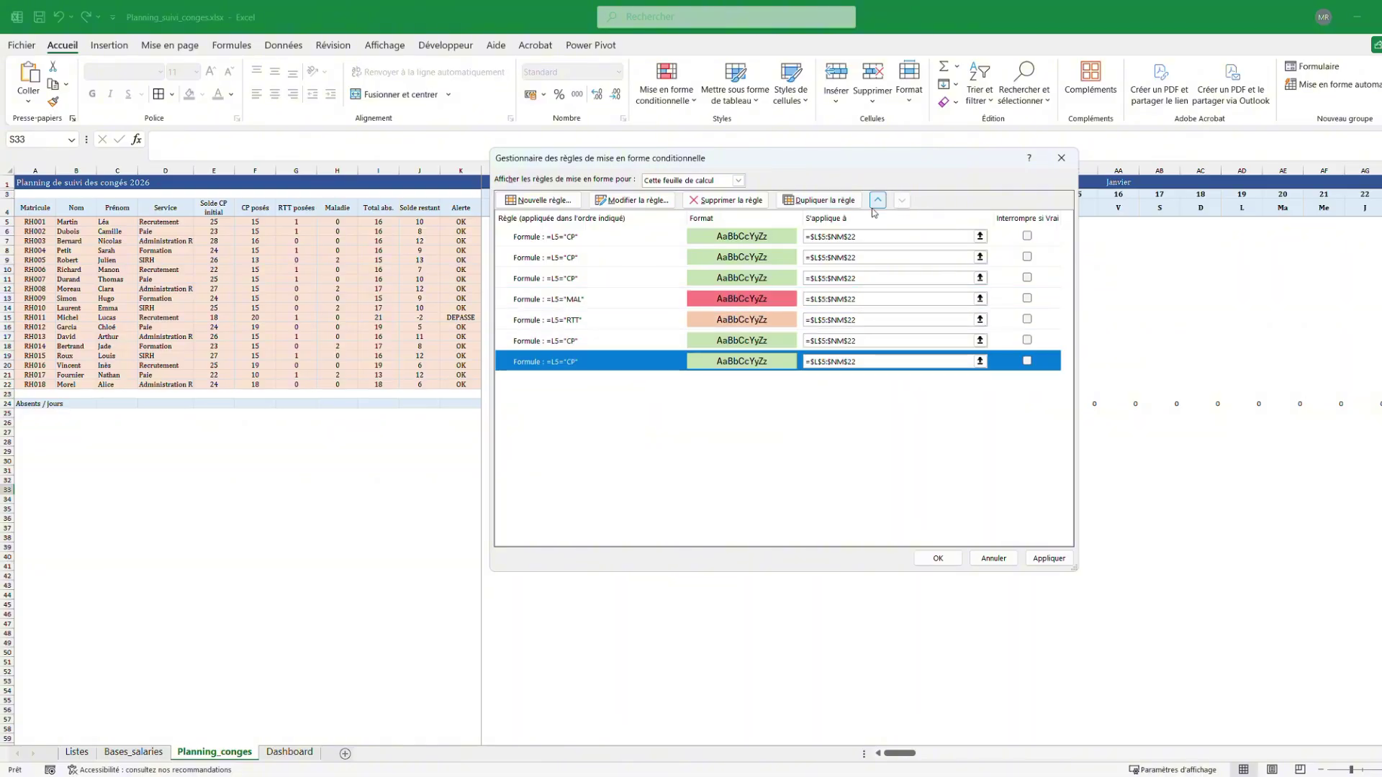
click(734, 260)
click(902, 199)
double_click(902, 200)
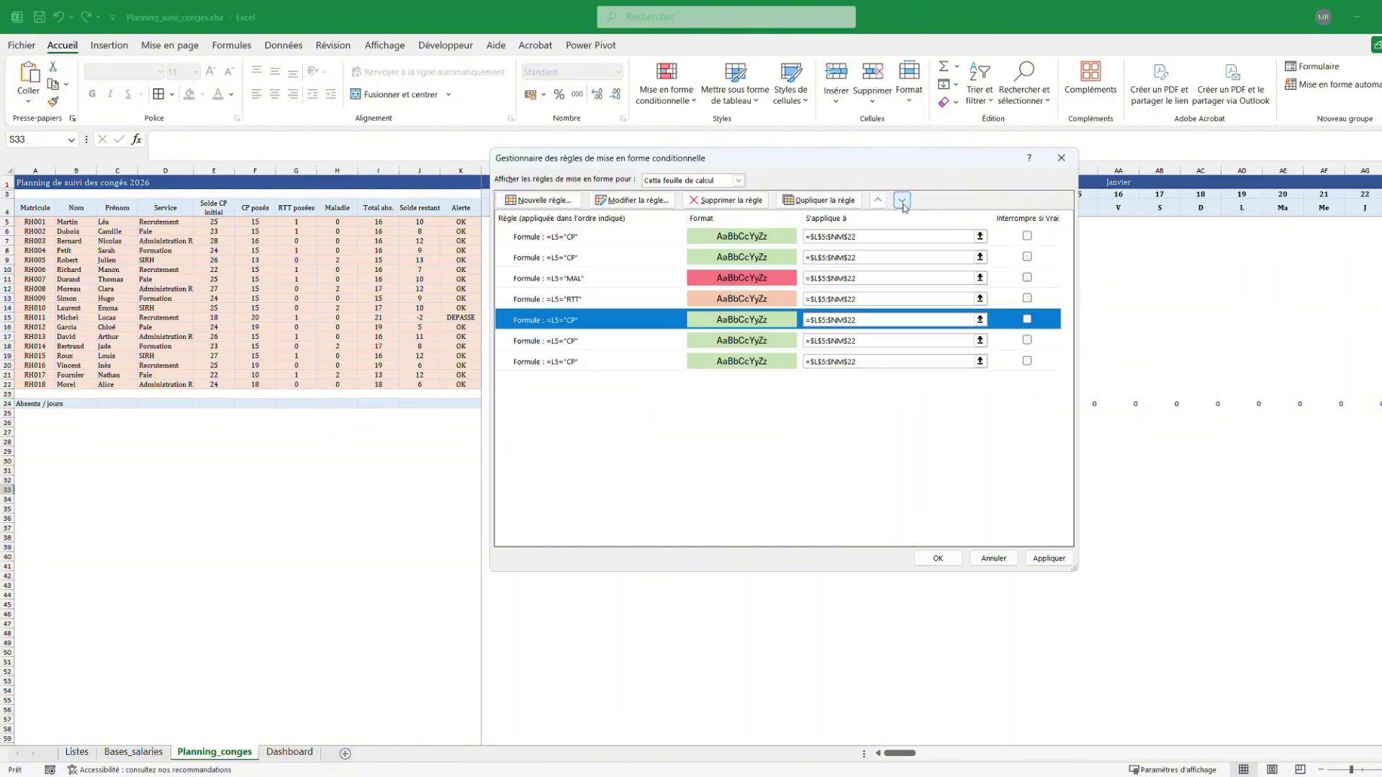
double_click(902, 199)
click(733, 236)
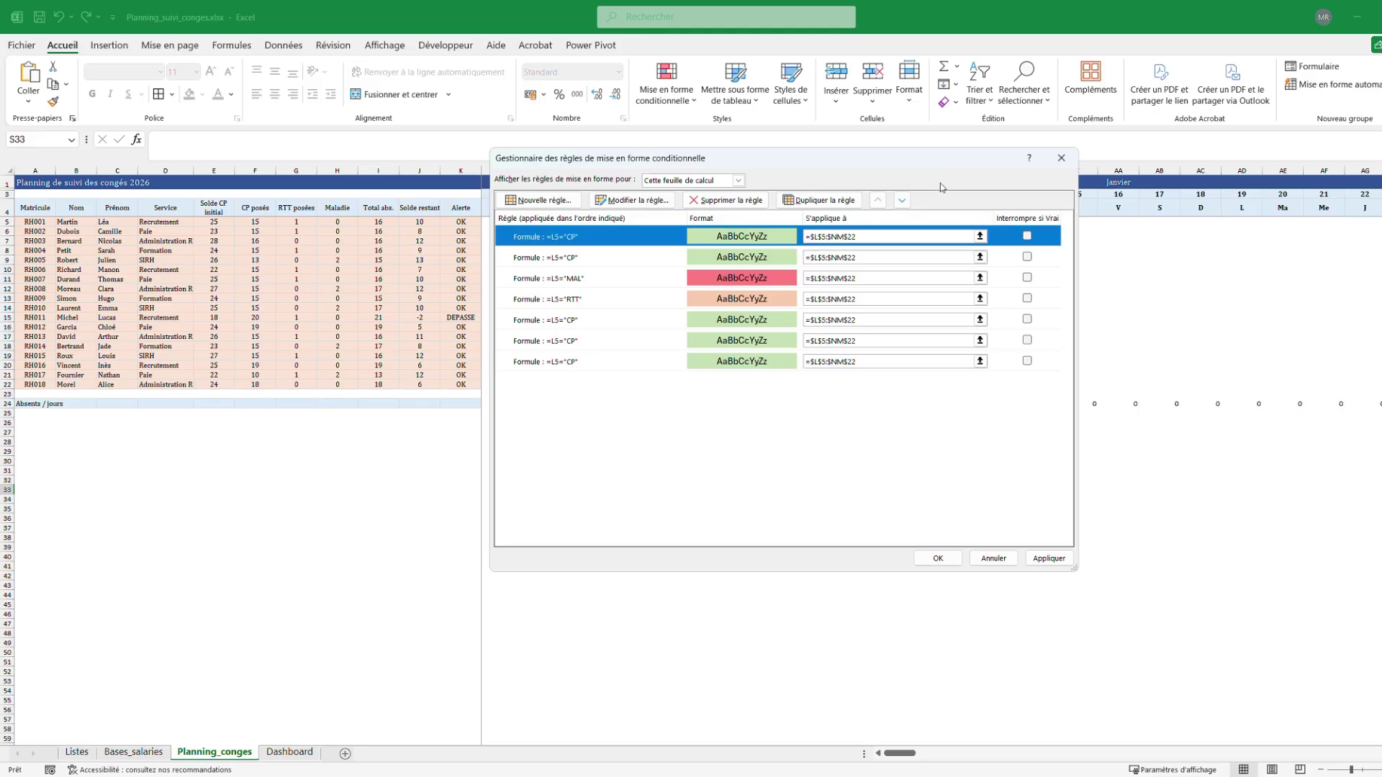
double_click(902, 200)
double_click(901, 200)
double_click(901, 200)
click(713, 238)
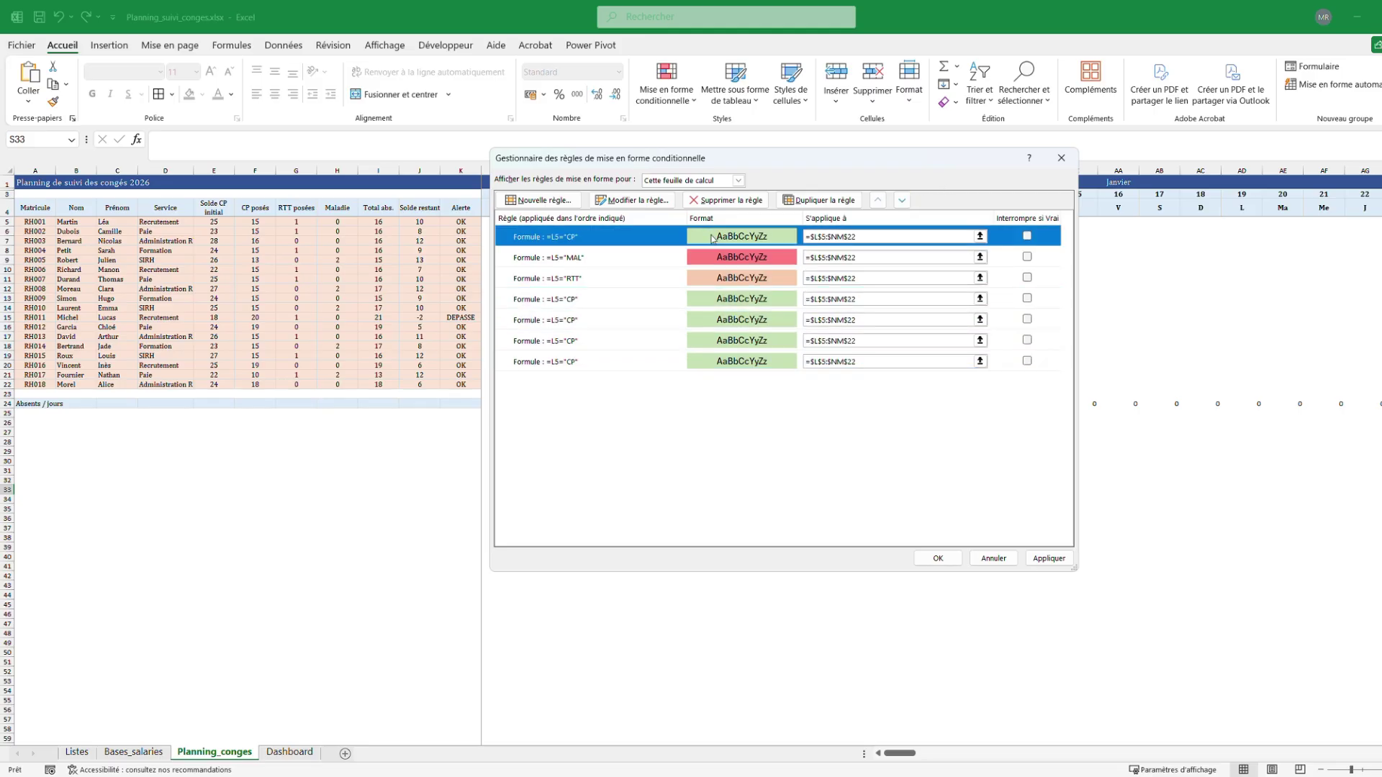
click(902, 199)
double_click(902, 200)
triple_click(902, 200)
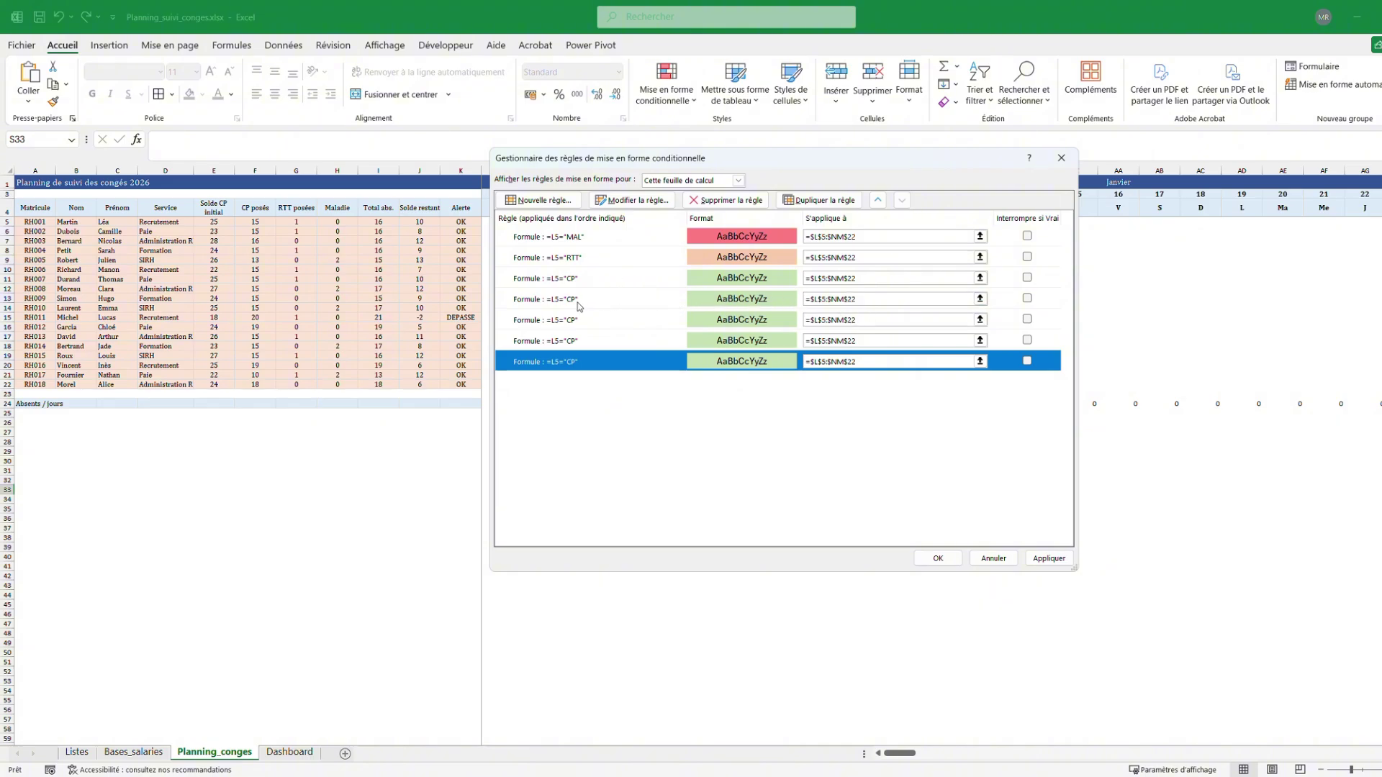
Change the first duplicated CP rule's formula to =ET(L$2<>"";JOURSEM(L$2;2)>=6) to target weekend days
double_click(641, 301)
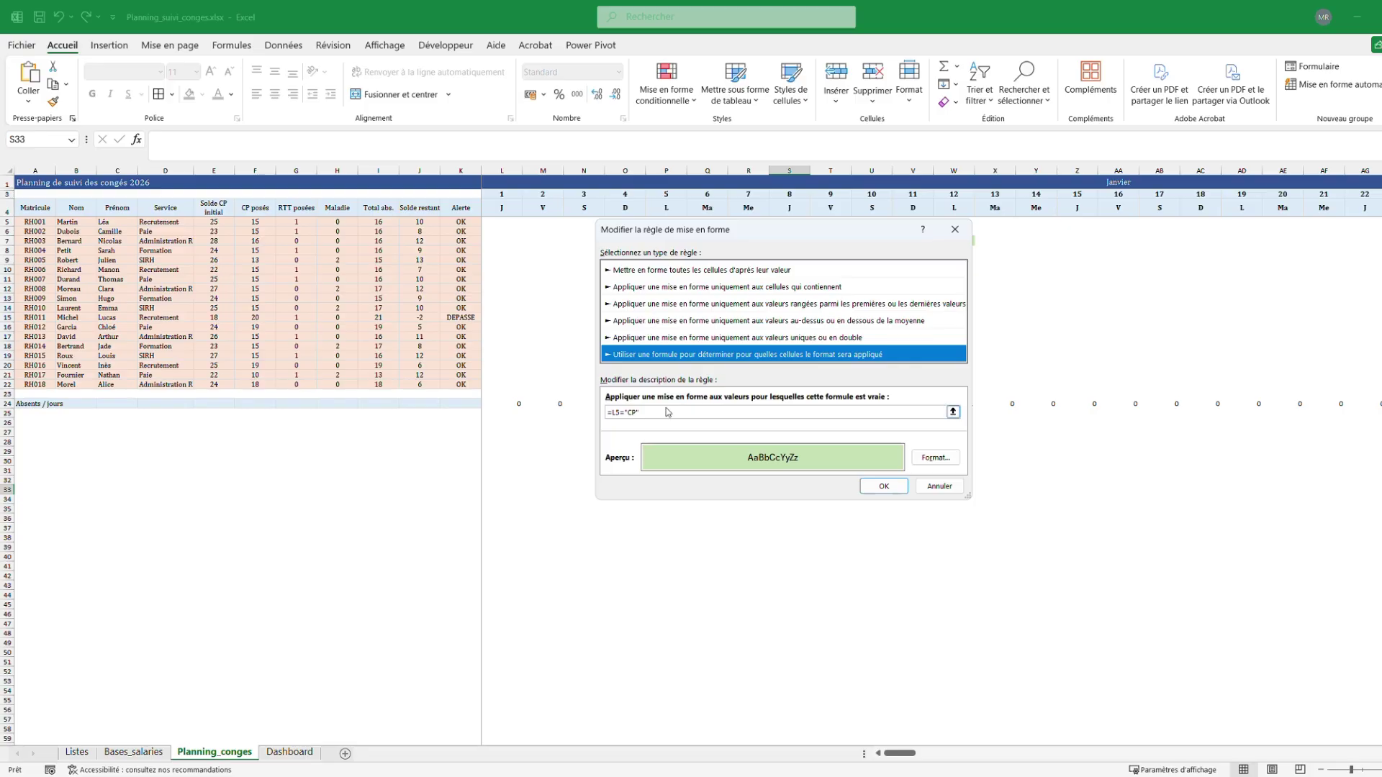
click(686, 412)
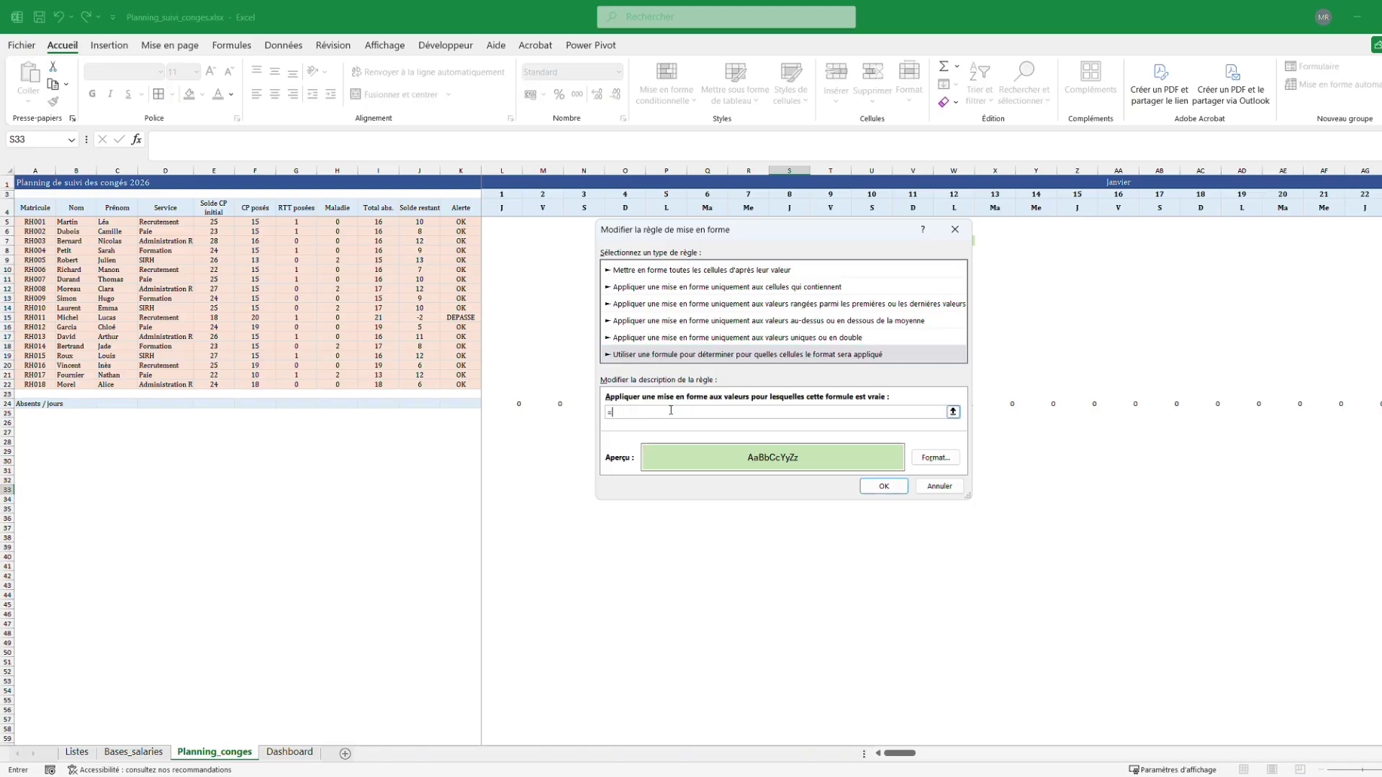
text(=ET(L2+)
key(Left)
text($)
key(BackSpace)
key(BackSpace)
key(BackSpace)
key(BackSpace)
key(BackSpace)
key(BackSpace)
key(BackSpace)
key(BackSpace)
text($)
Give the weekend rule a light orange fill and save the edited rule
click(935, 458)
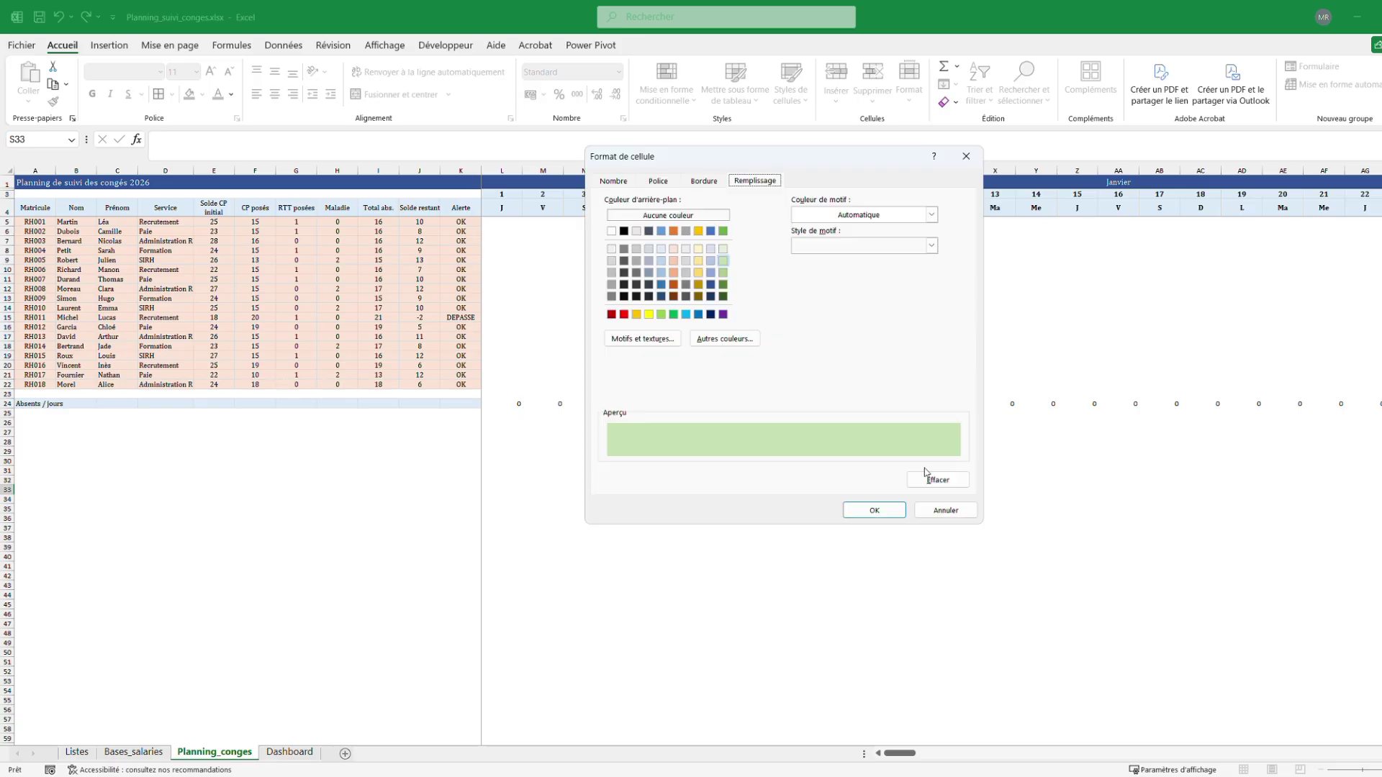
click(673, 261)
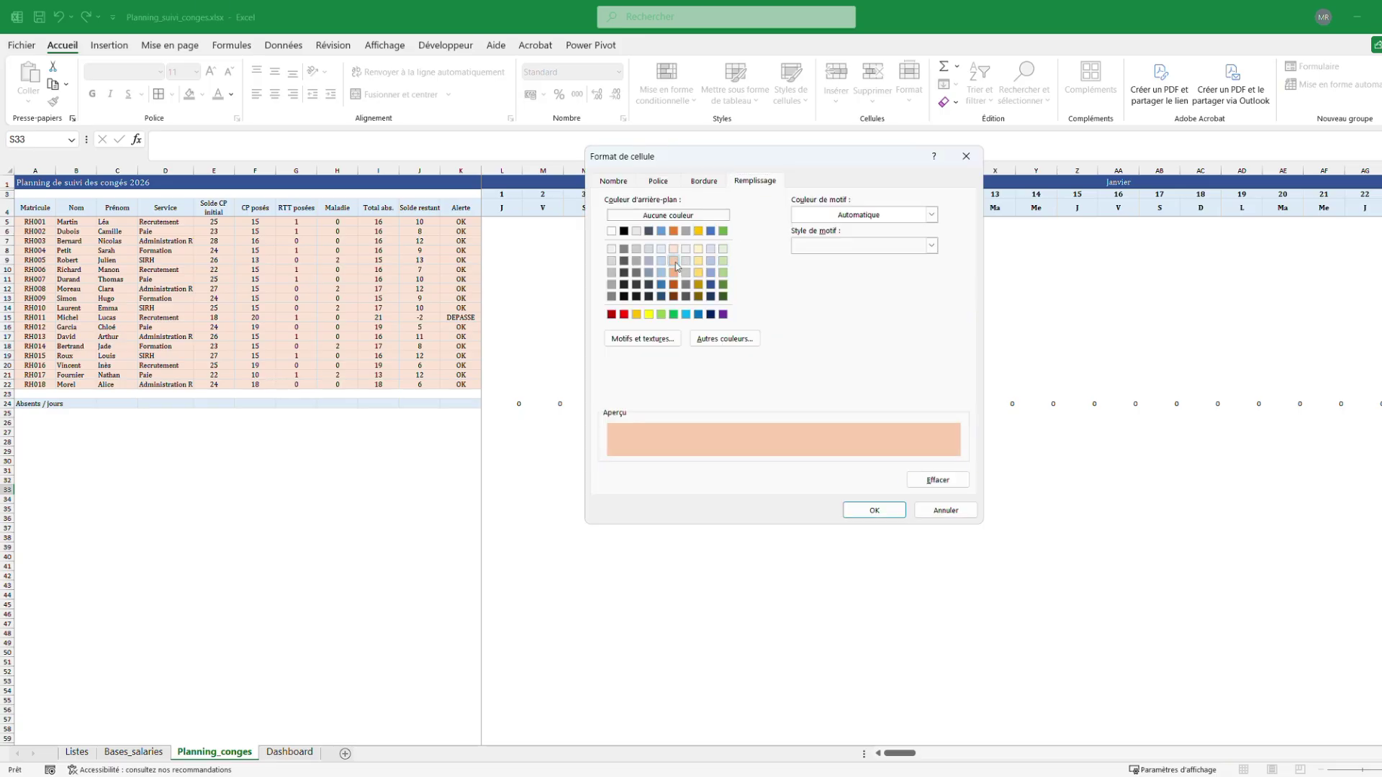
click(873, 510)
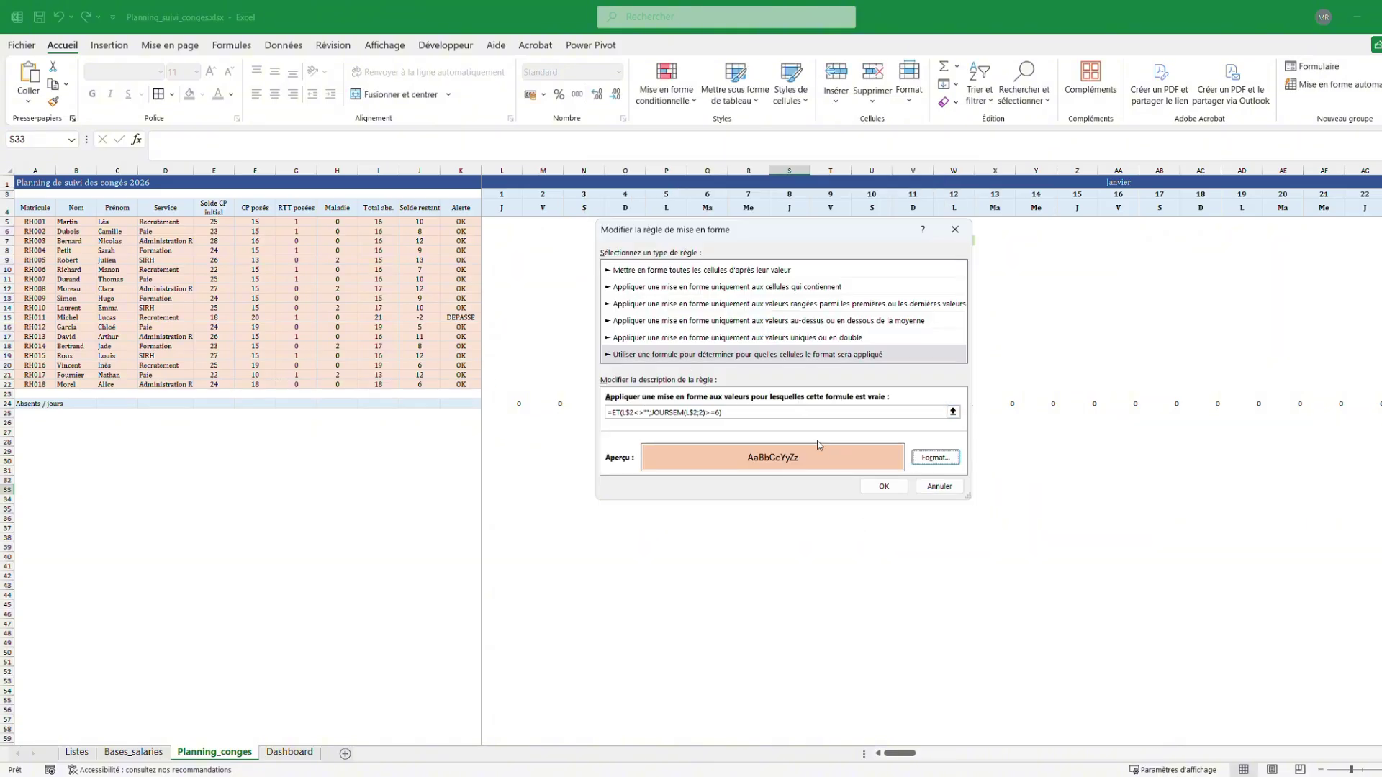
click(884, 485)
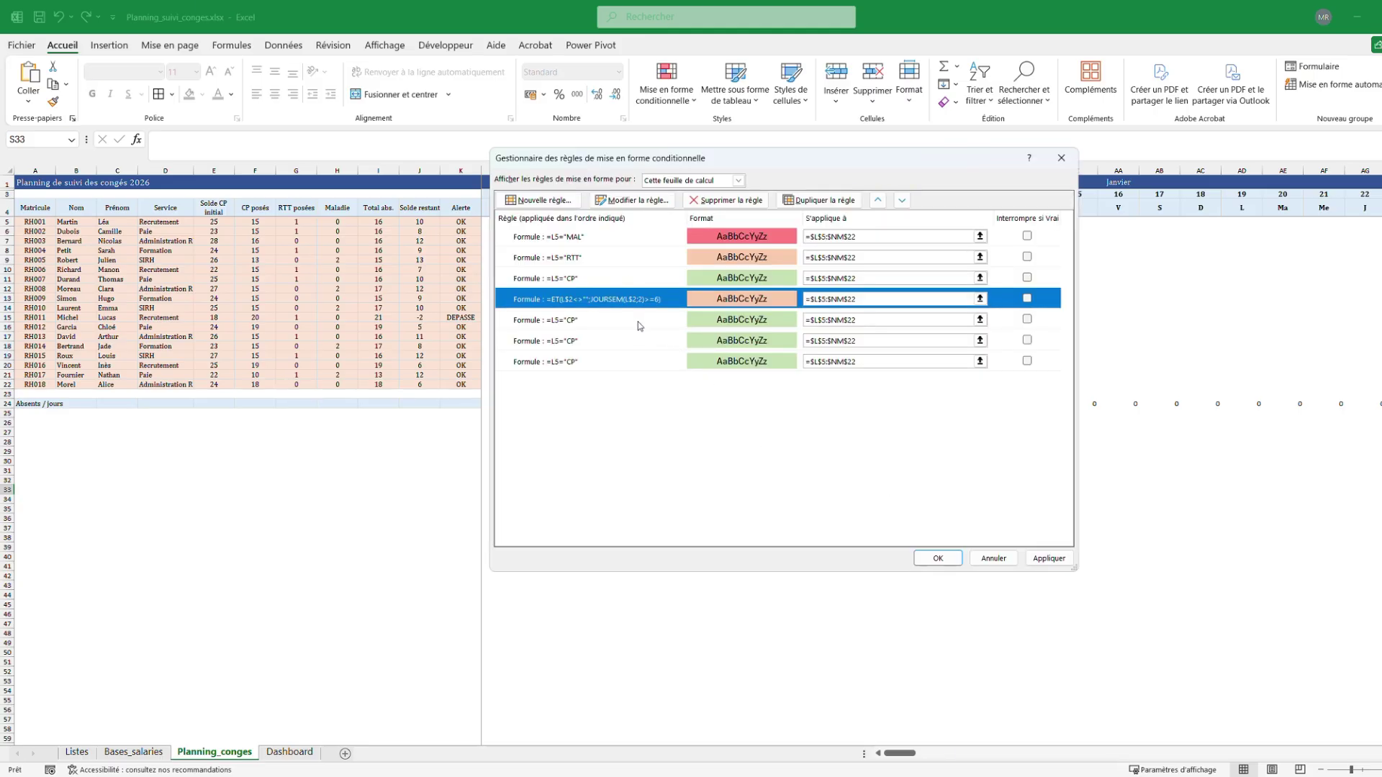
Delete one spare CP rule and place a copy of the weekend rule just above the last CP rule
click(640, 325)
click(721, 202)
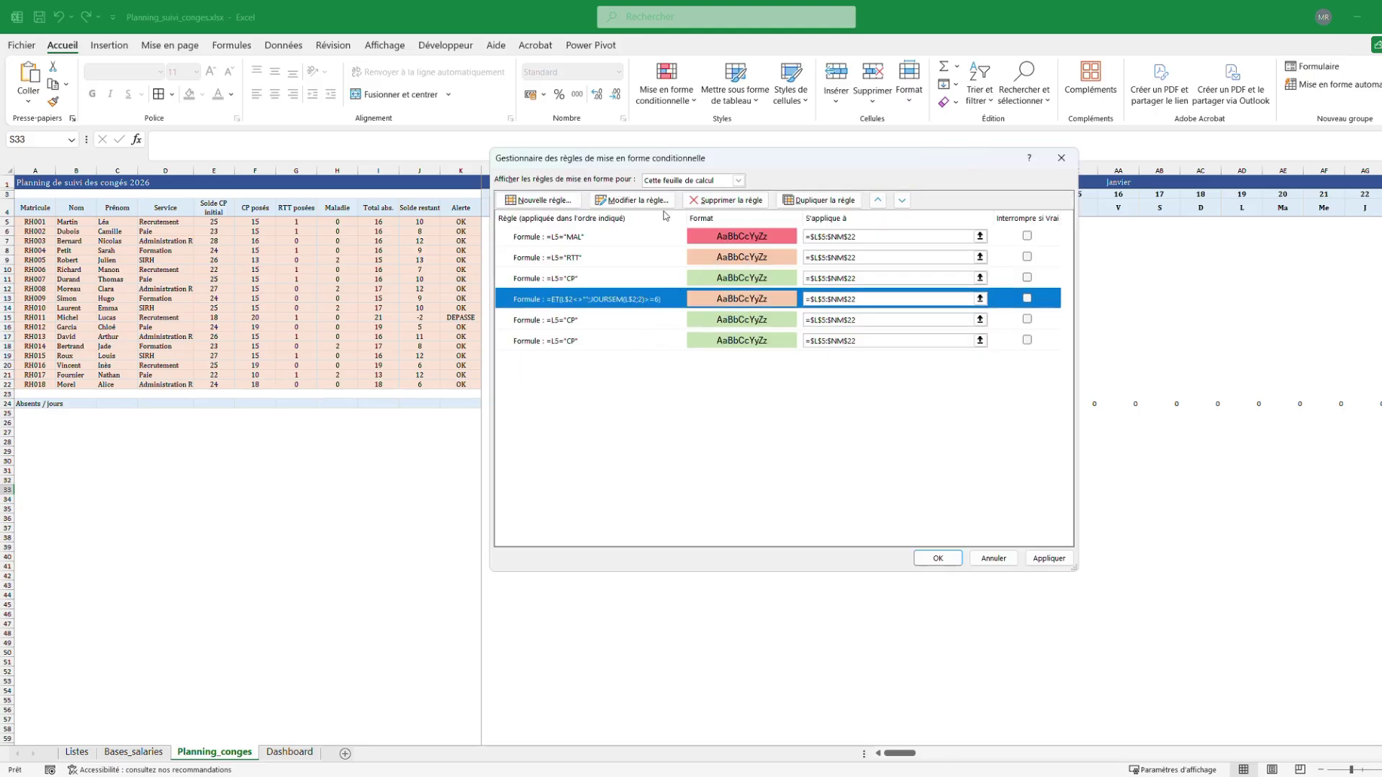
click(798, 204)
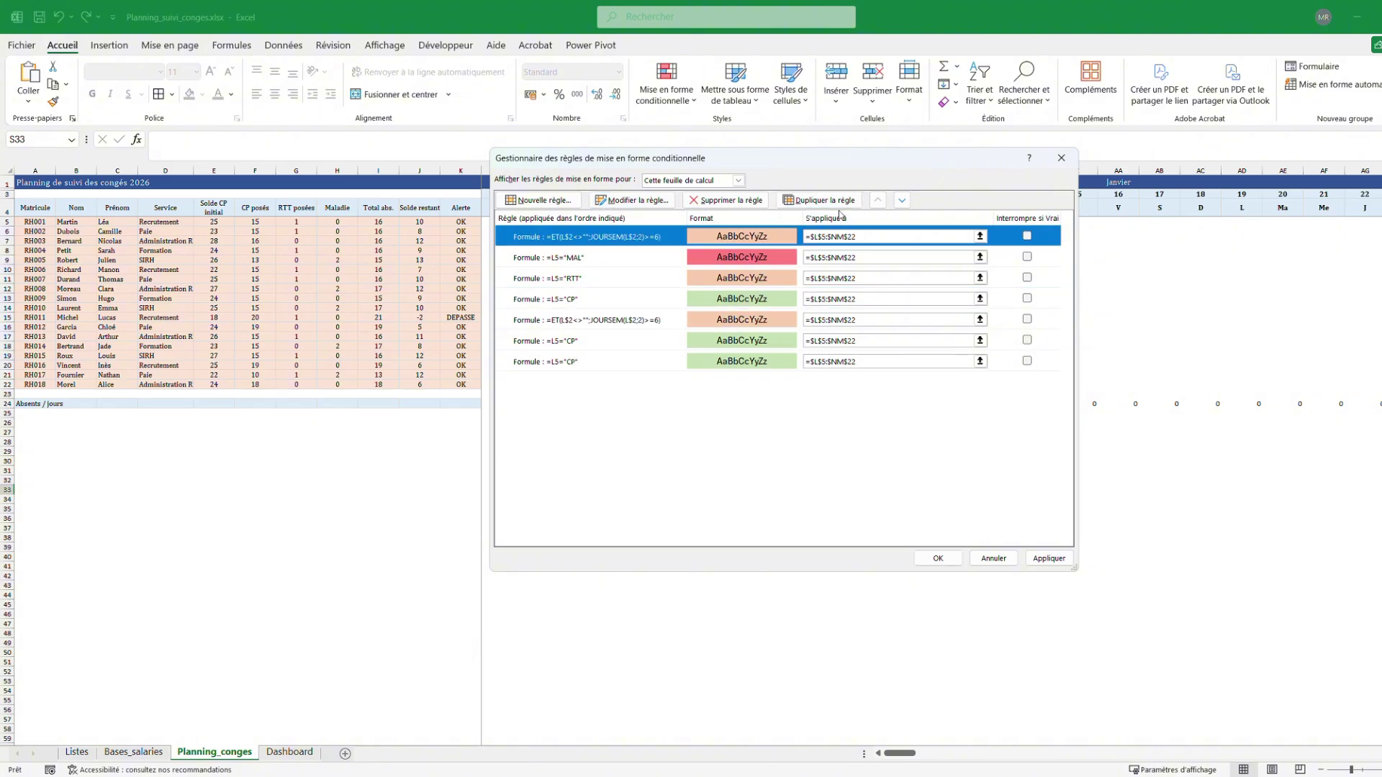
click(902, 200)
click(901, 200)
click(901, 200)
click(902, 200)
click(901, 200)
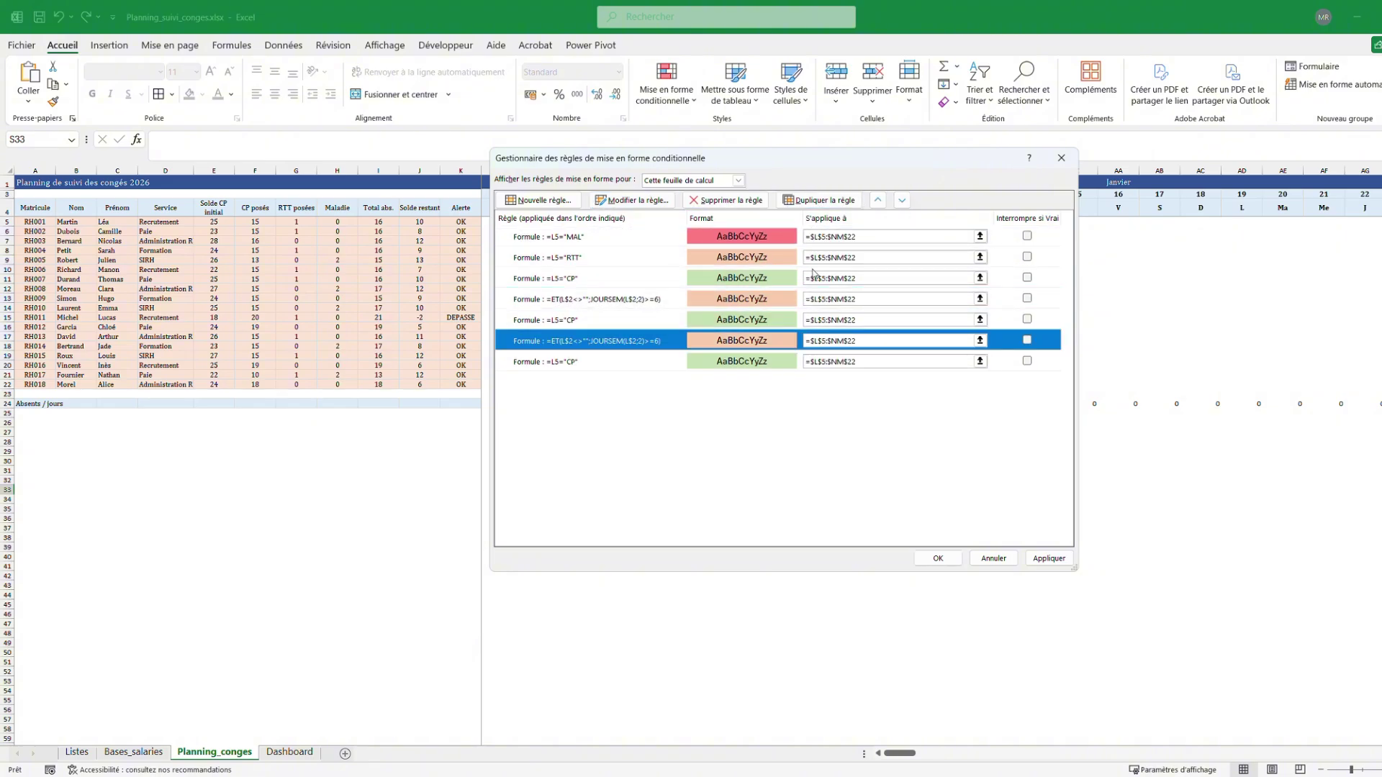
click(643, 323)
click(820, 200)
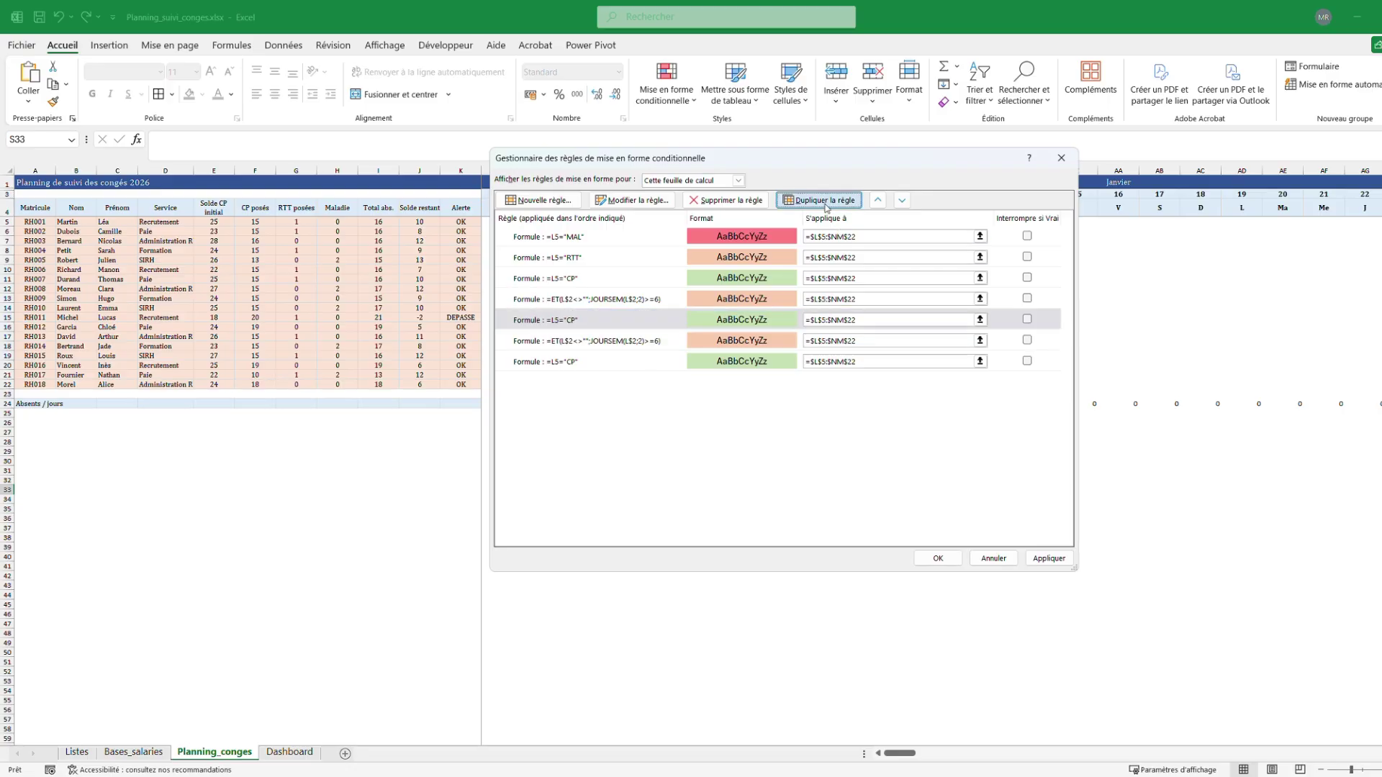
click(901, 200)
click(902, 200)
click(902, 200)
click(902, 200)
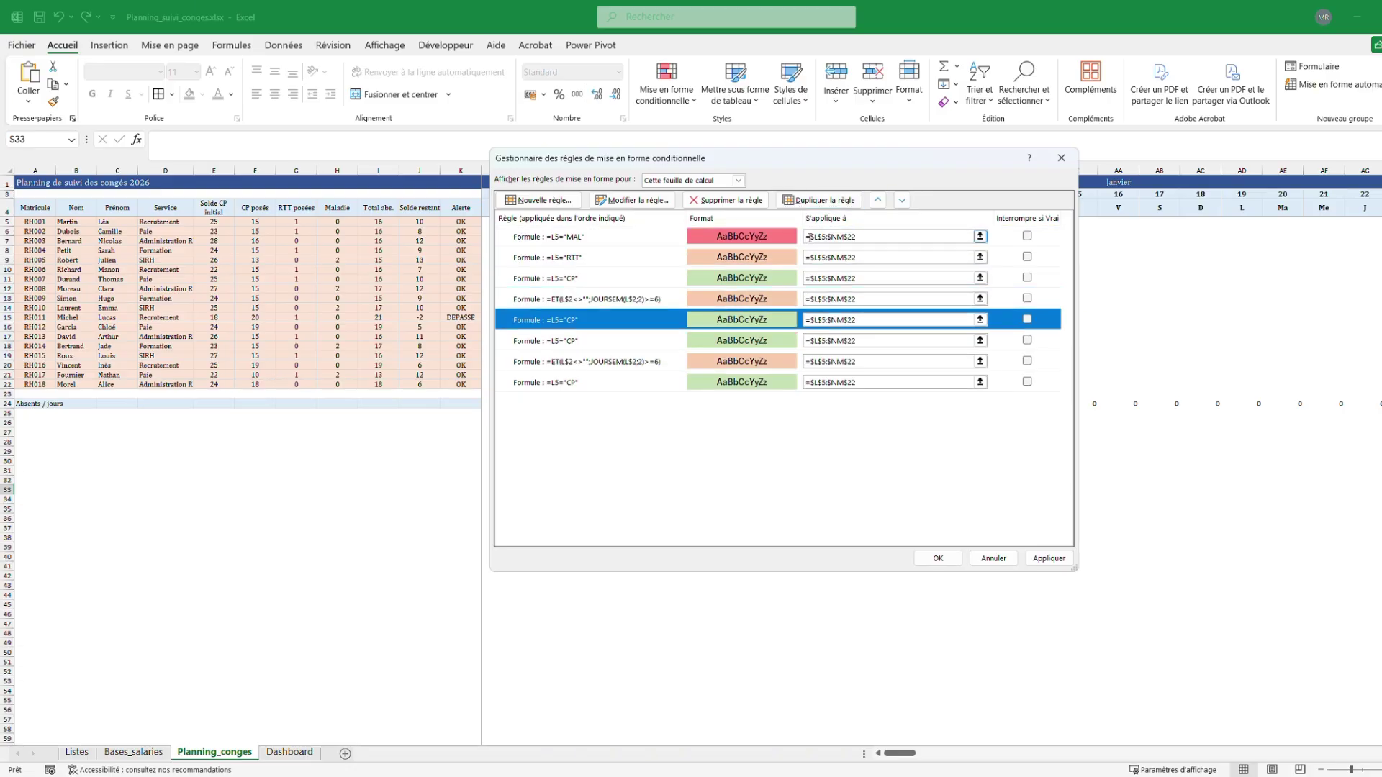
key(Delete)
Delete the two remaining spare CP rules located below the first weekend rule
click(654, 320)
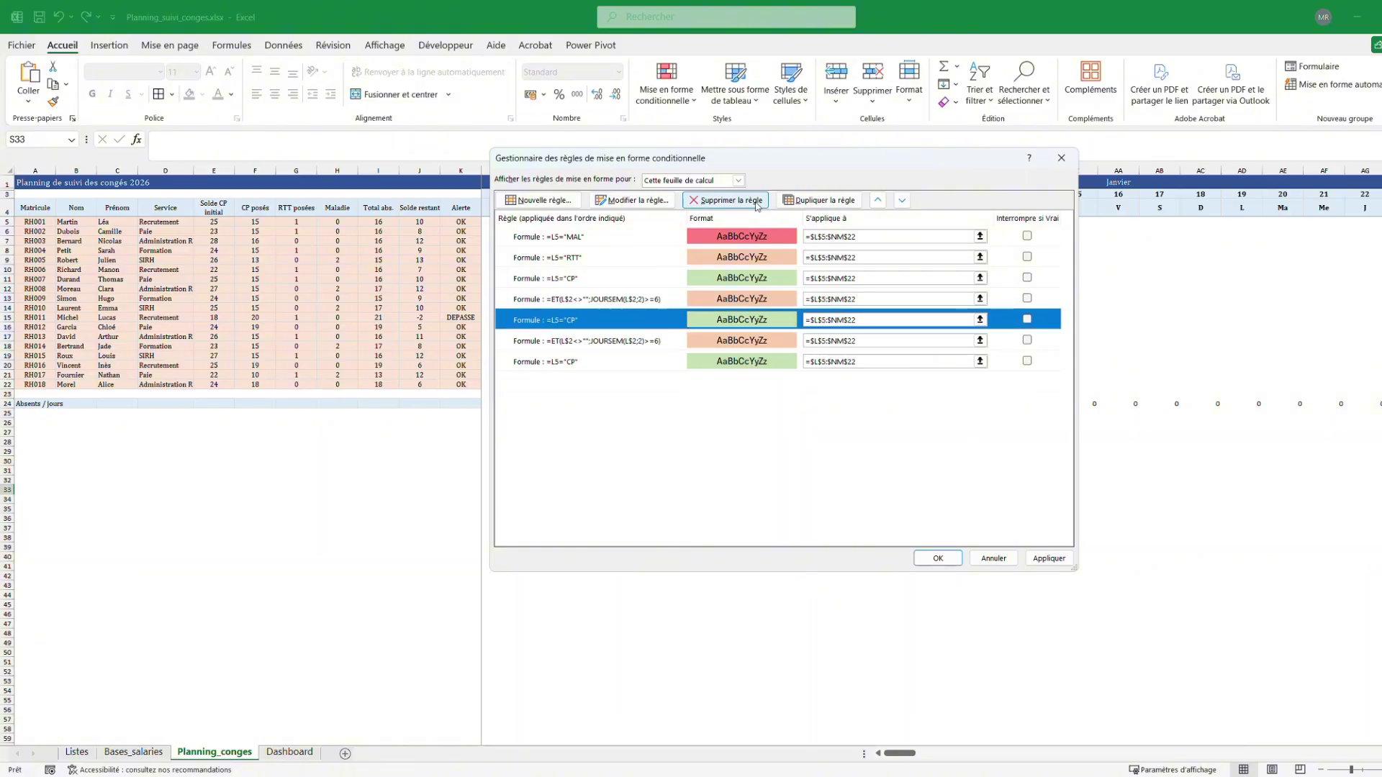
key(Delete)
click(648, 341)
click(726, 200)
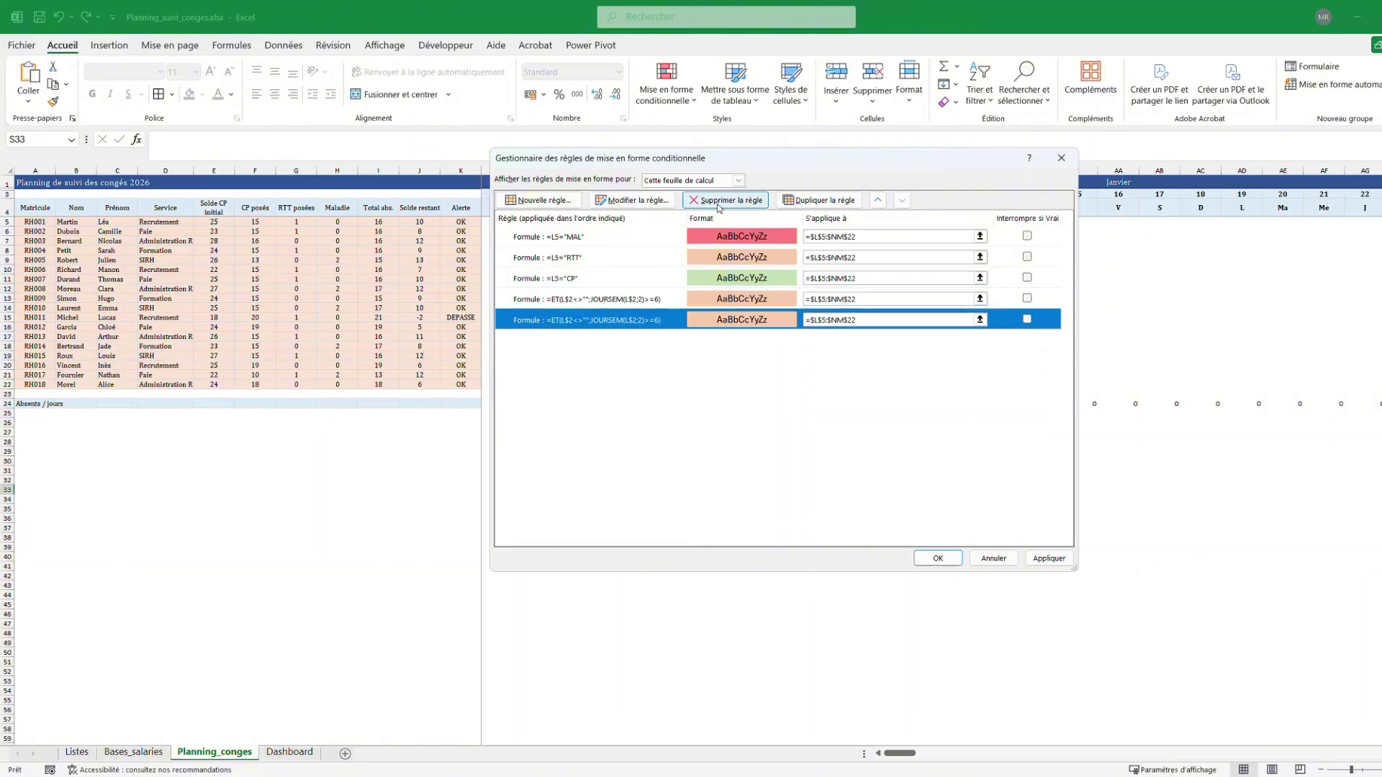
Duplicate the weekend rule again and move the copy down to fifth place, between the two existing weekend rules
click(652, 300)
click(823, 201)
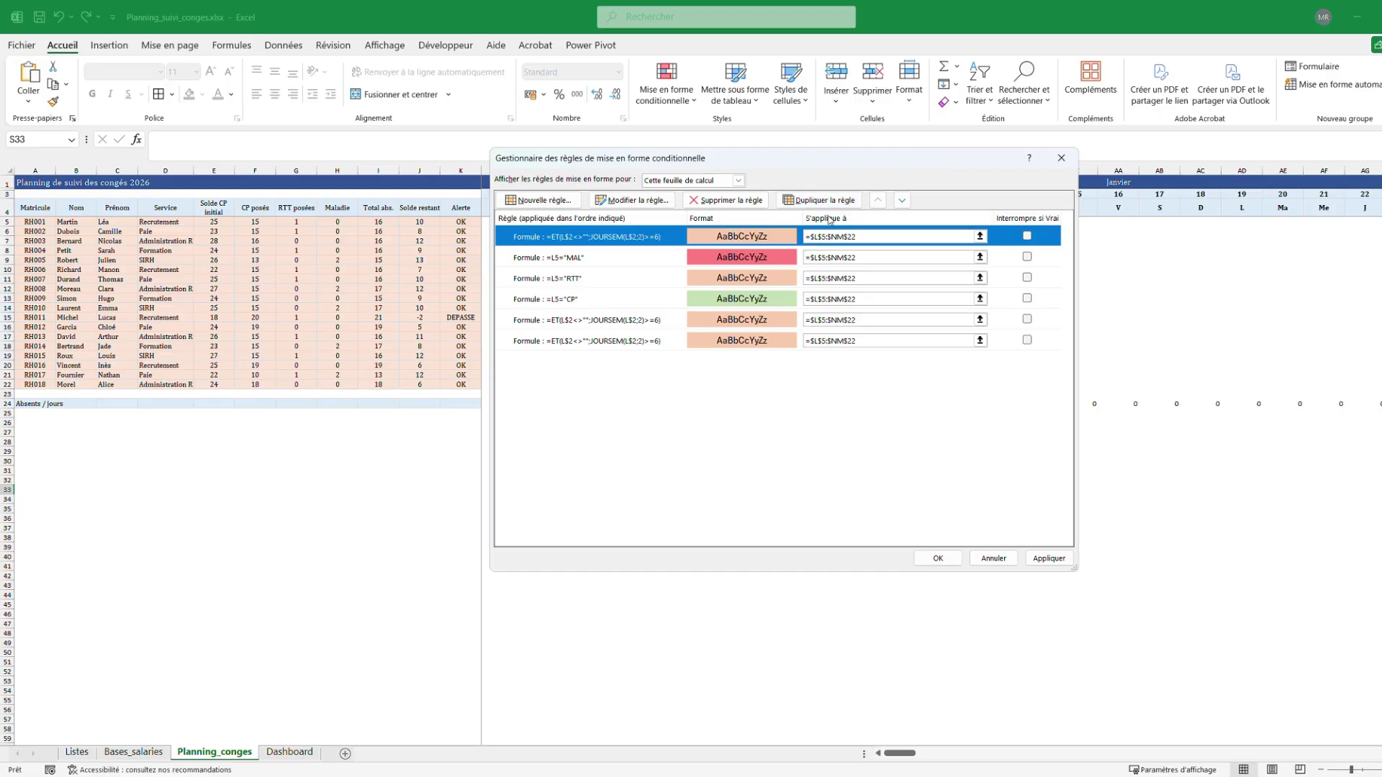
click(902, 201)
click(902, 200)
click(901, 200)
click(902, 200)
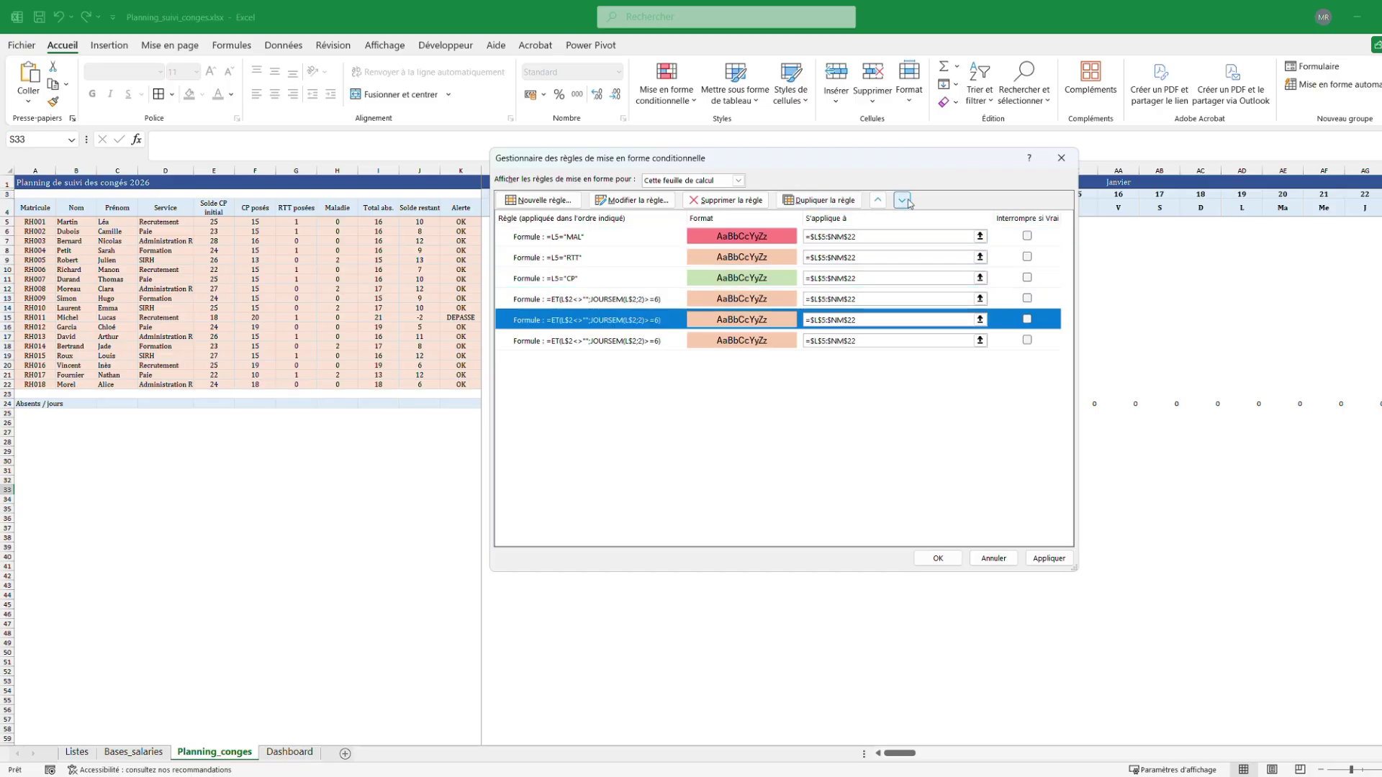
Change the fifth rule to the formula =ET(L$2<>"";JOURSEM(L$2;2)<=5) with a very light blue fill
double_click(676, 326)
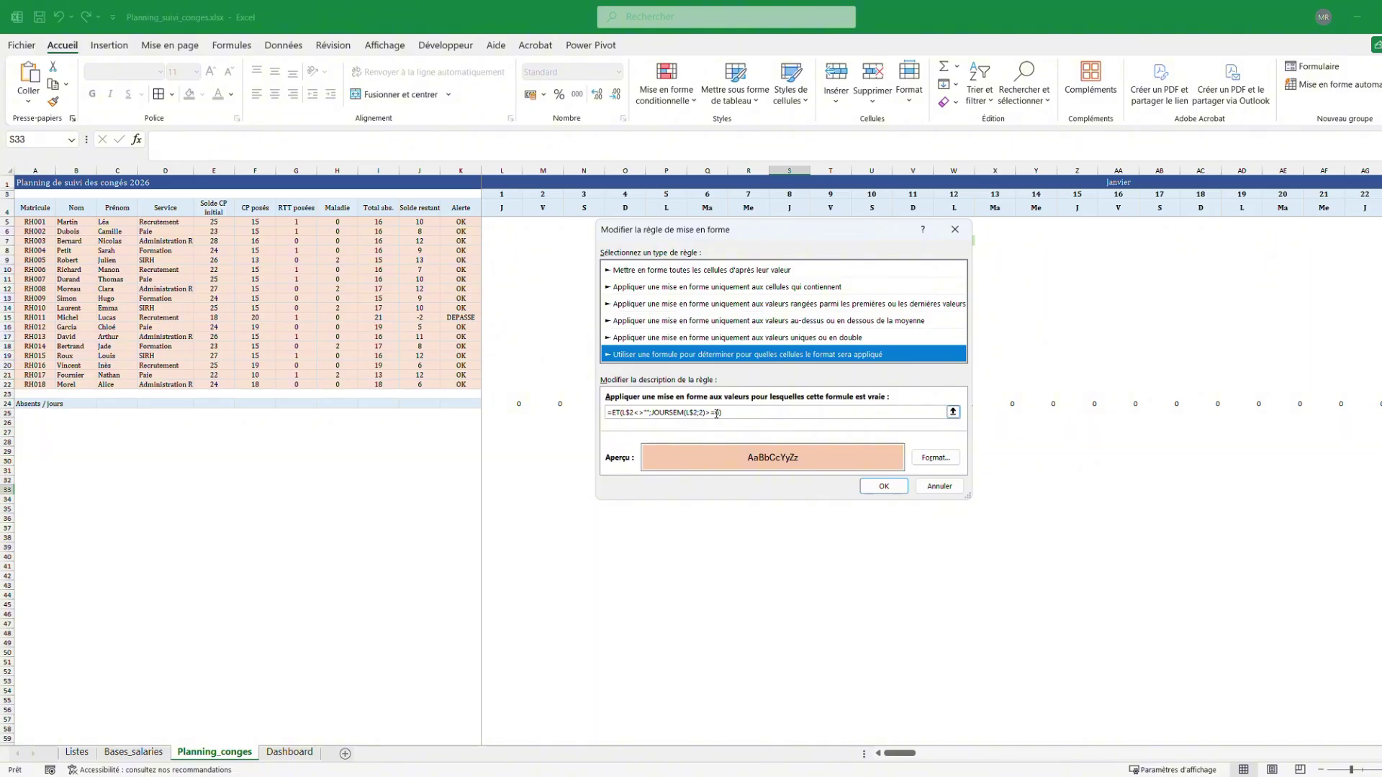
click(717, 413)
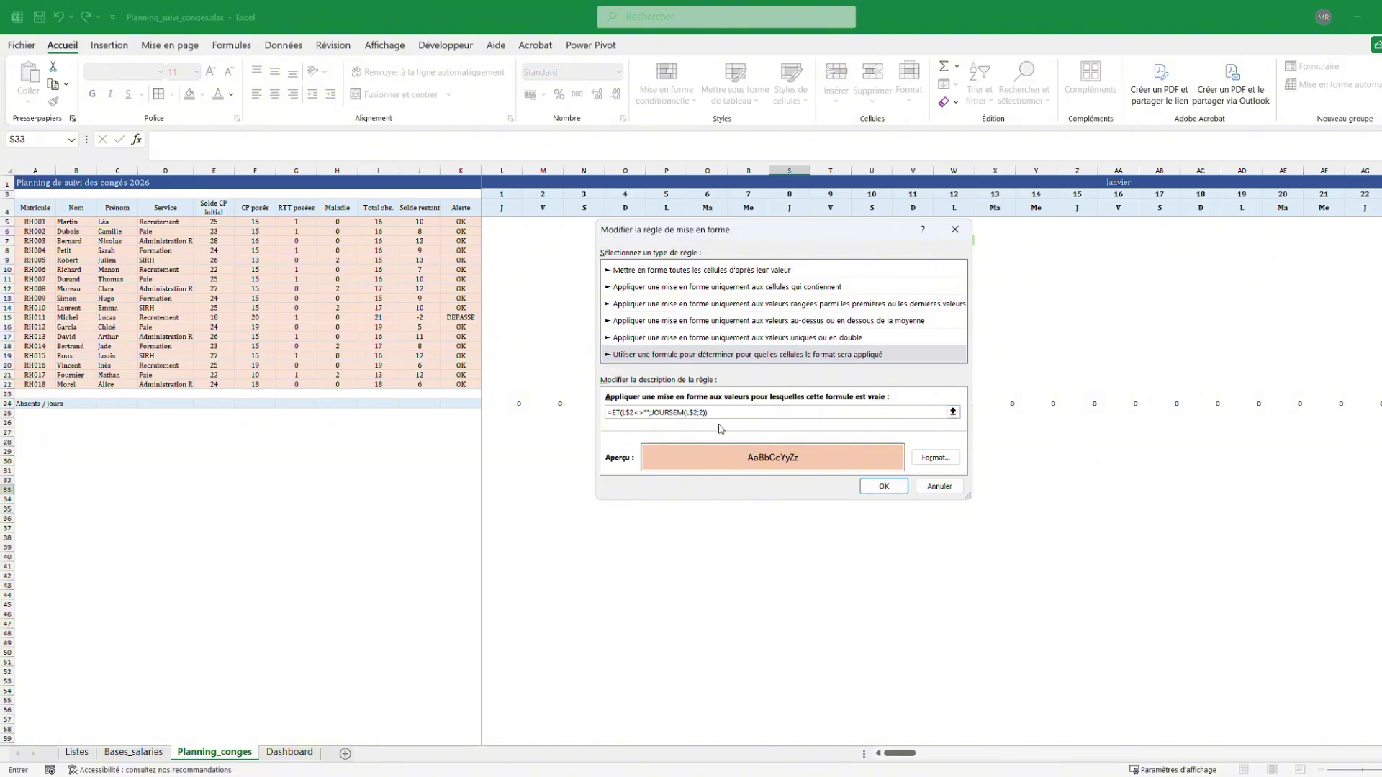
text(<=5)
click(935, 458)
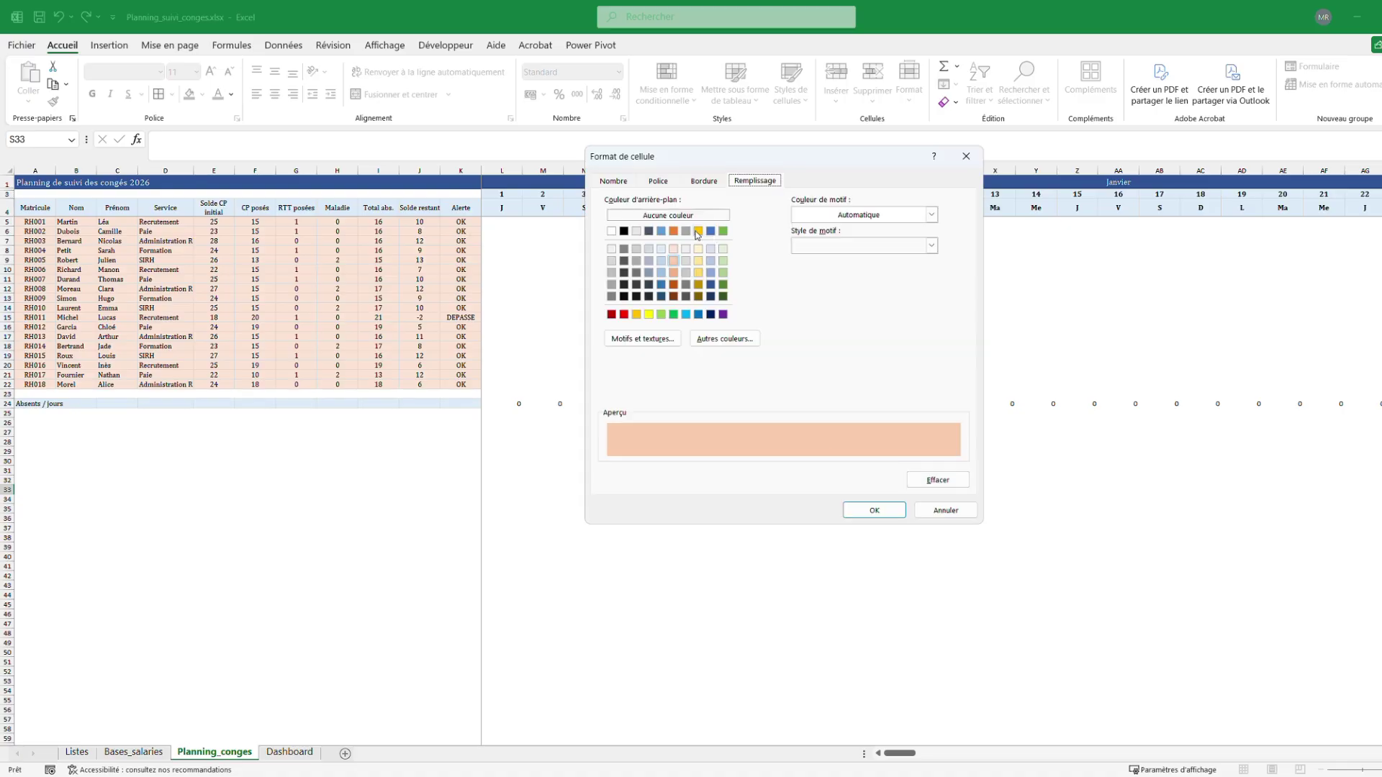
click(661, 264)
click(661, 249)
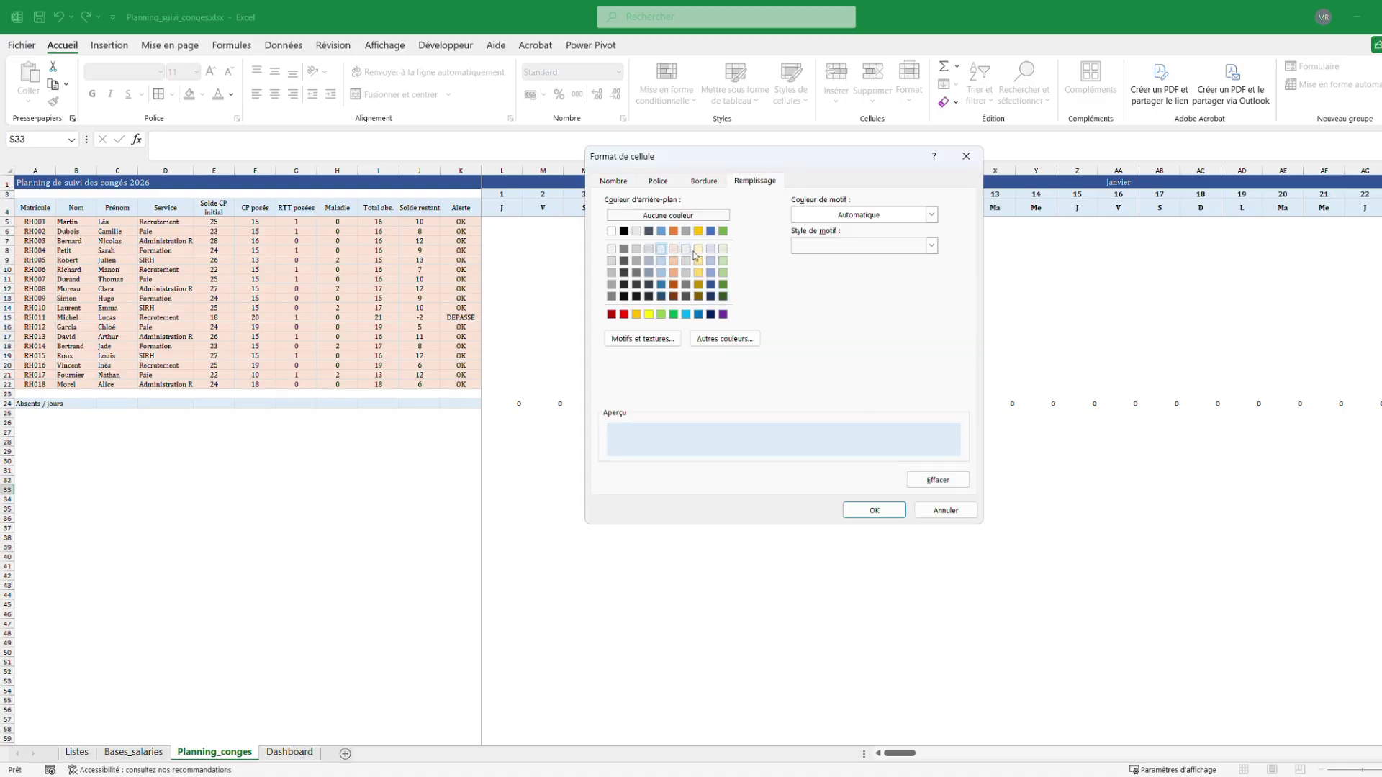
click(890, 517)
click(874, 492)
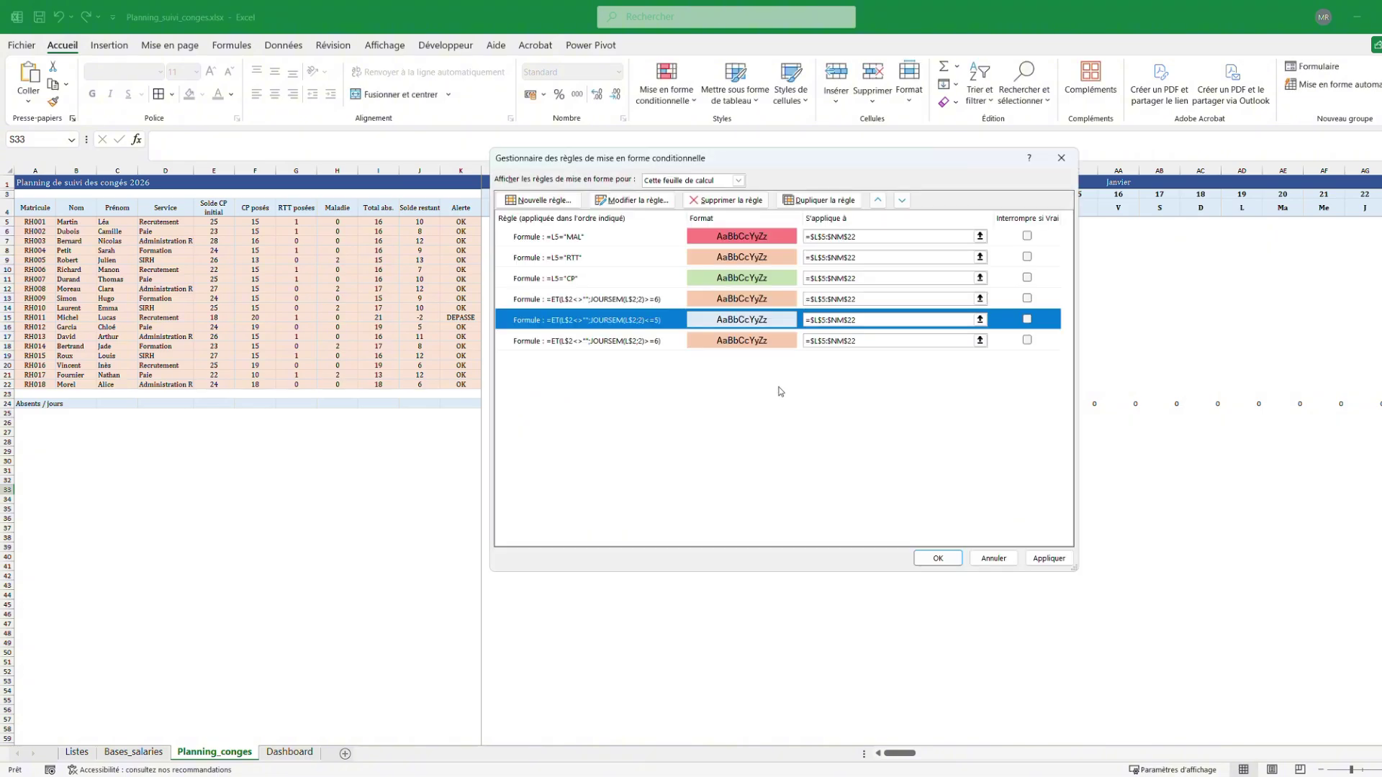
Duplicate the light blue weekday rule, move the copy to the end of the rule order and apply the rules to the sheet
click(808, 203)
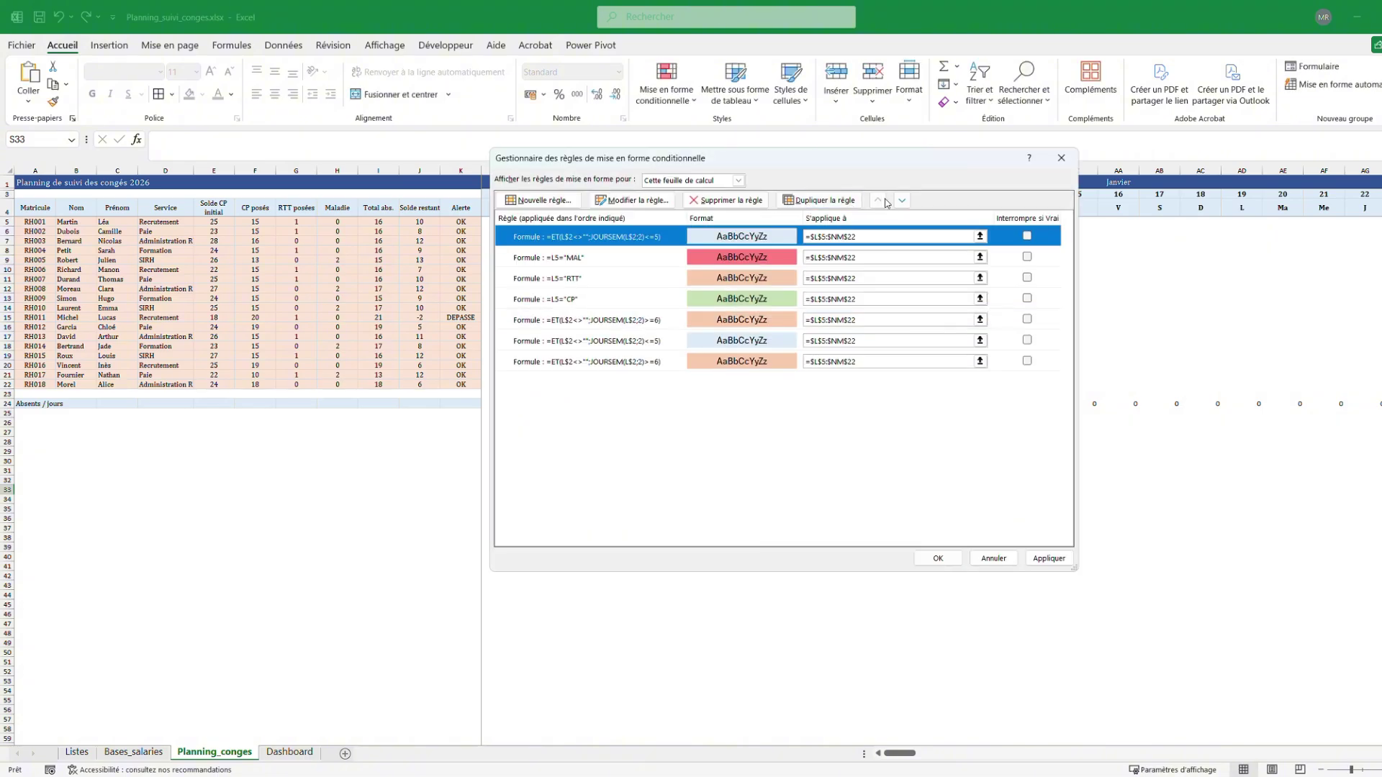
click(901, 201)
click(901, 201)
click(901, 201)
click(901, 201)
click(901, 201)
click(901, 201)
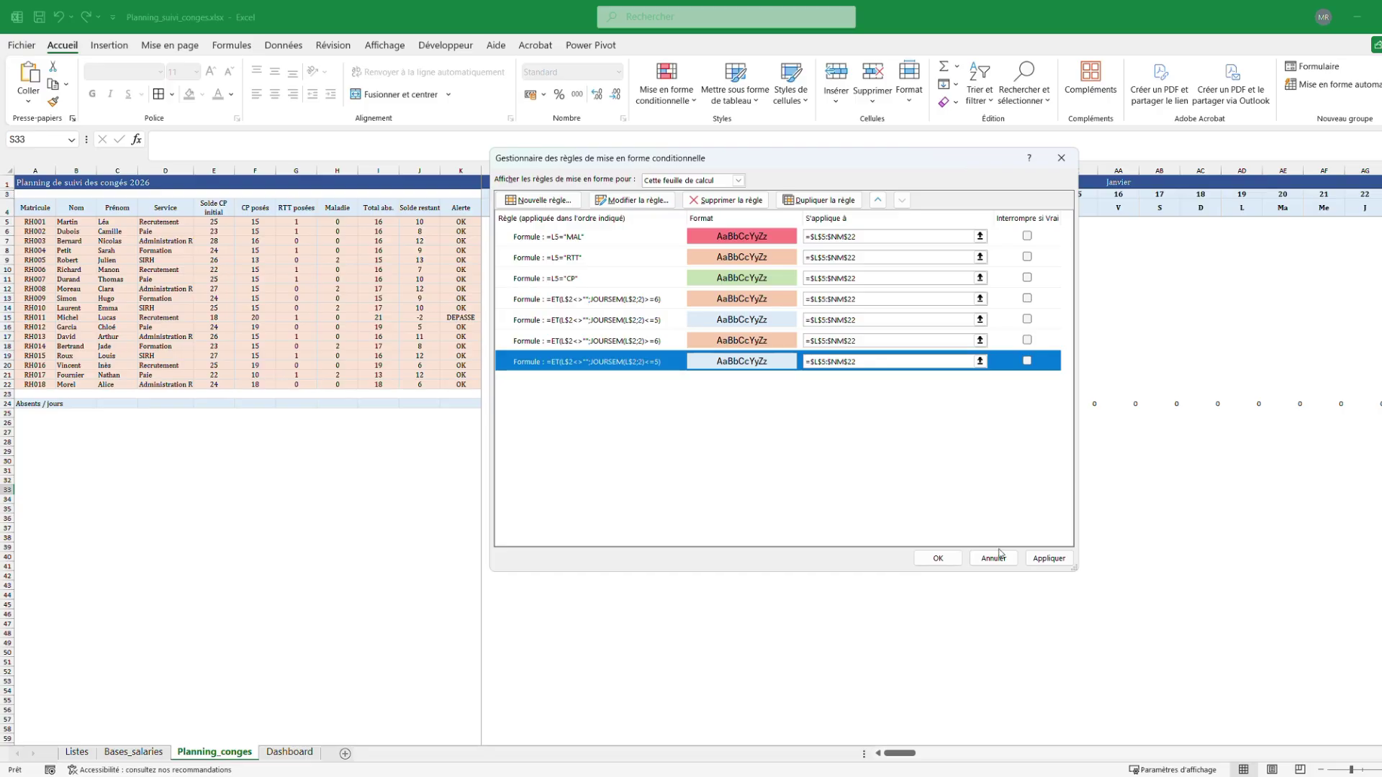
click(950, 559)
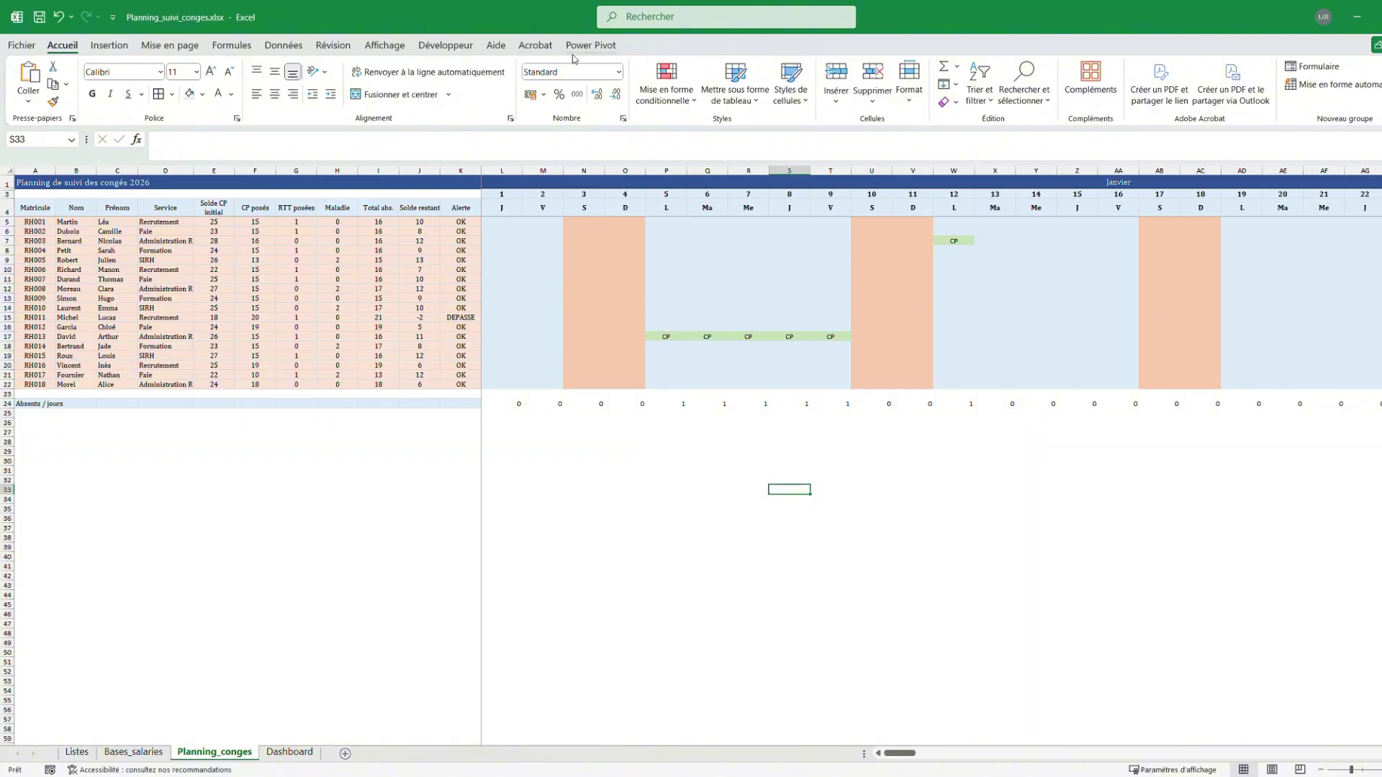
Reopen the conditional formatting rules for this worksheet and change the first weekend rule's fill to the palest orange
click(665, 92)
click(720, 311)
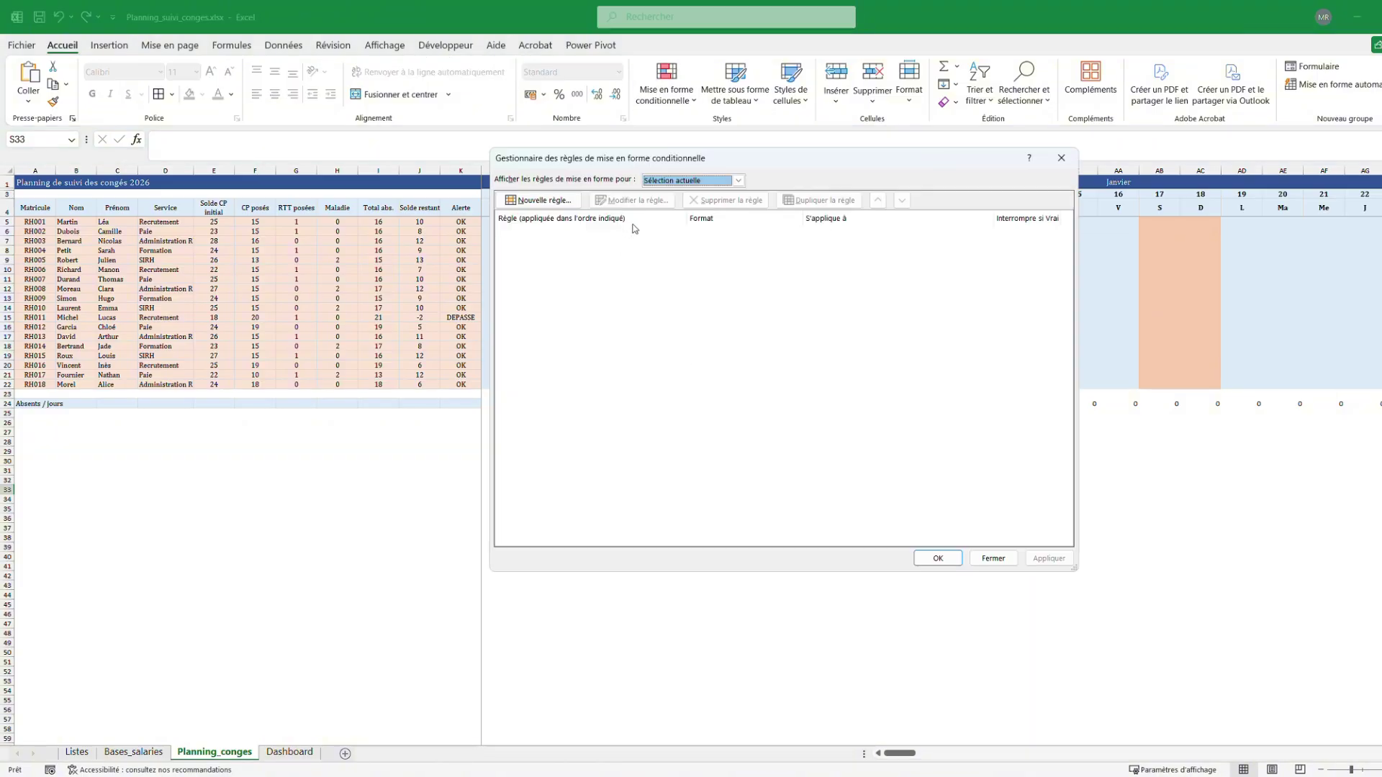
click(739, 180)
click(685, 202)
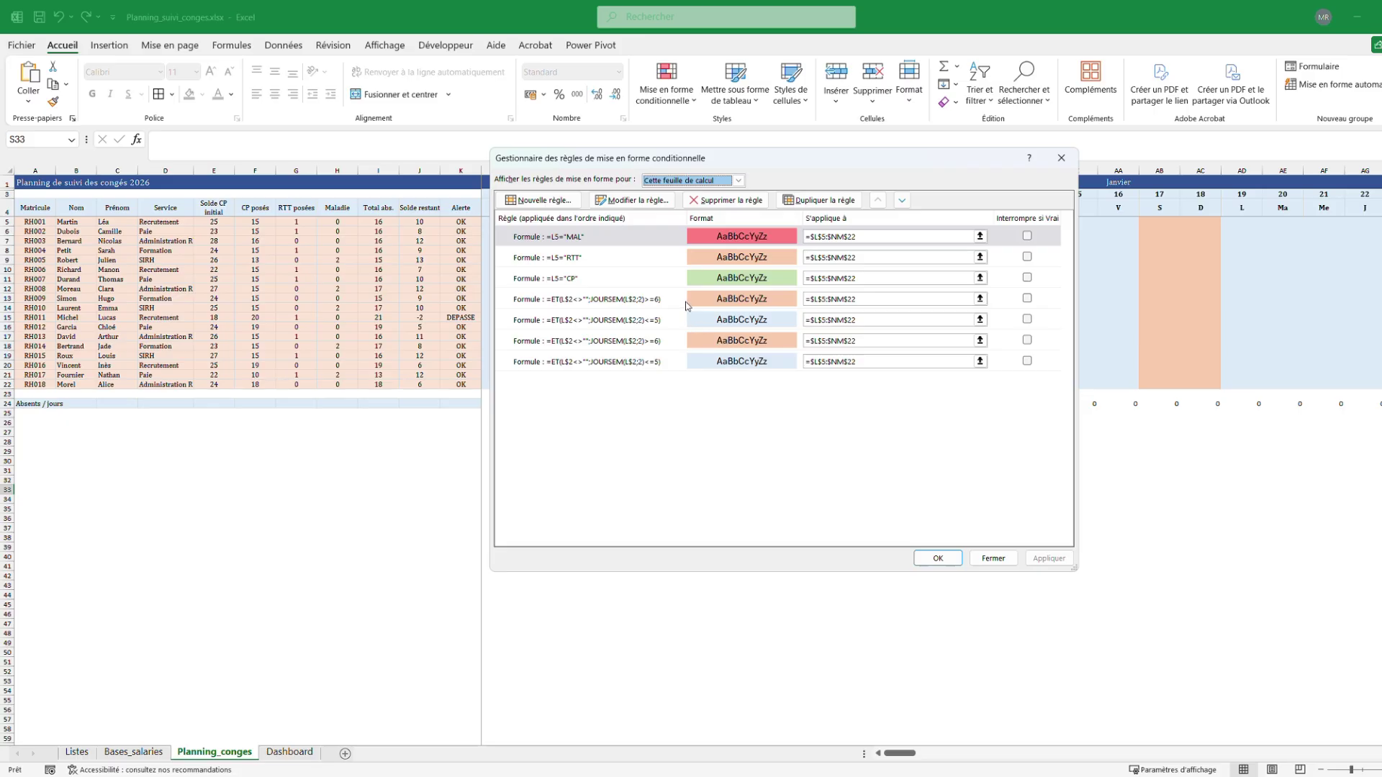
double_click(684, 302)
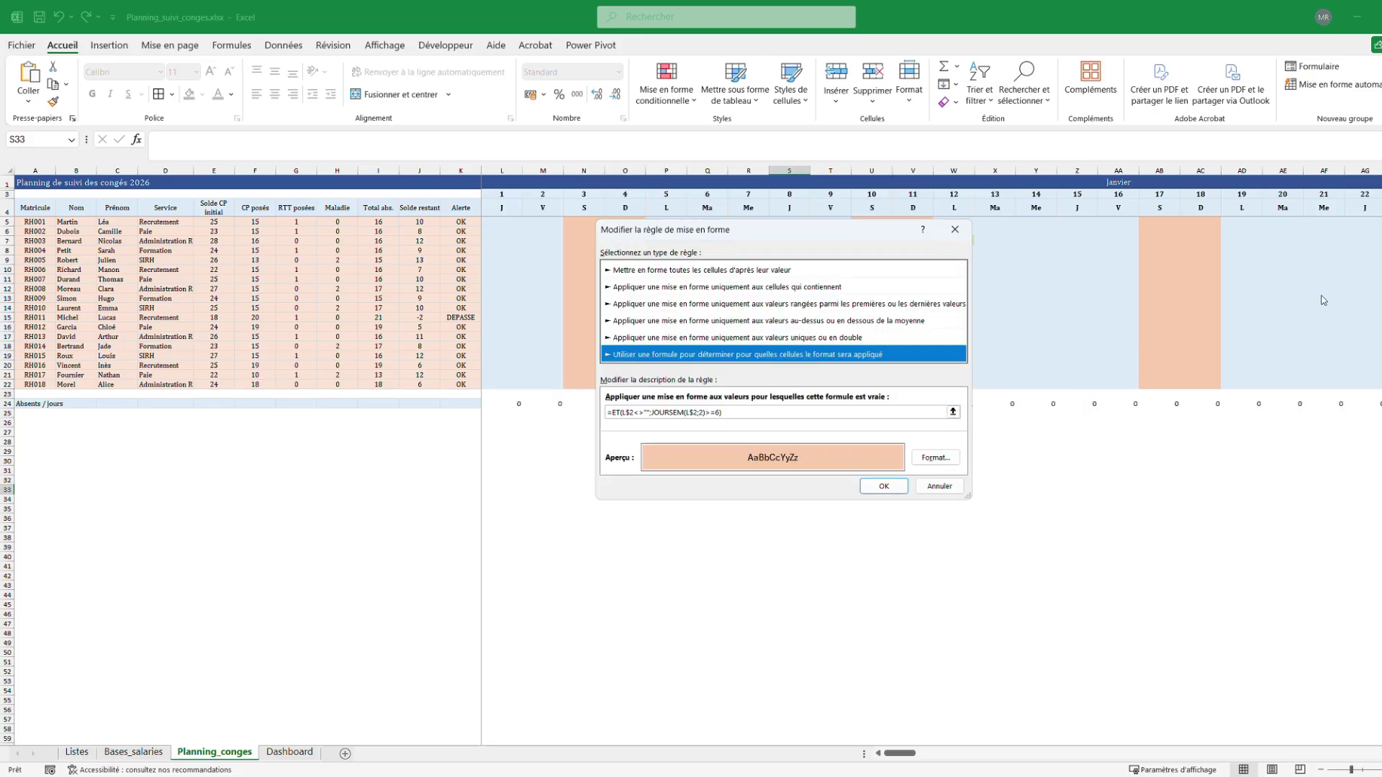
click(937, 458)
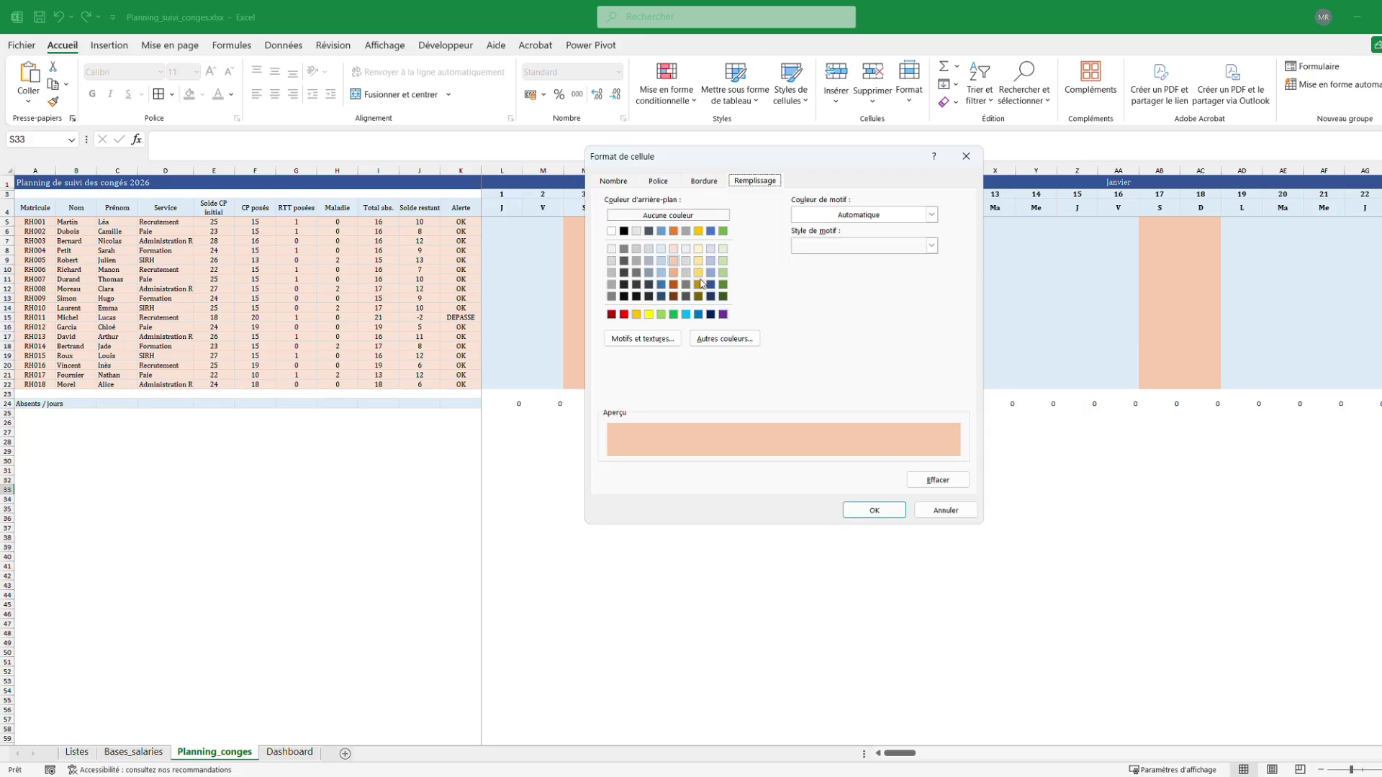
click(674, 249)
click(891, 510)
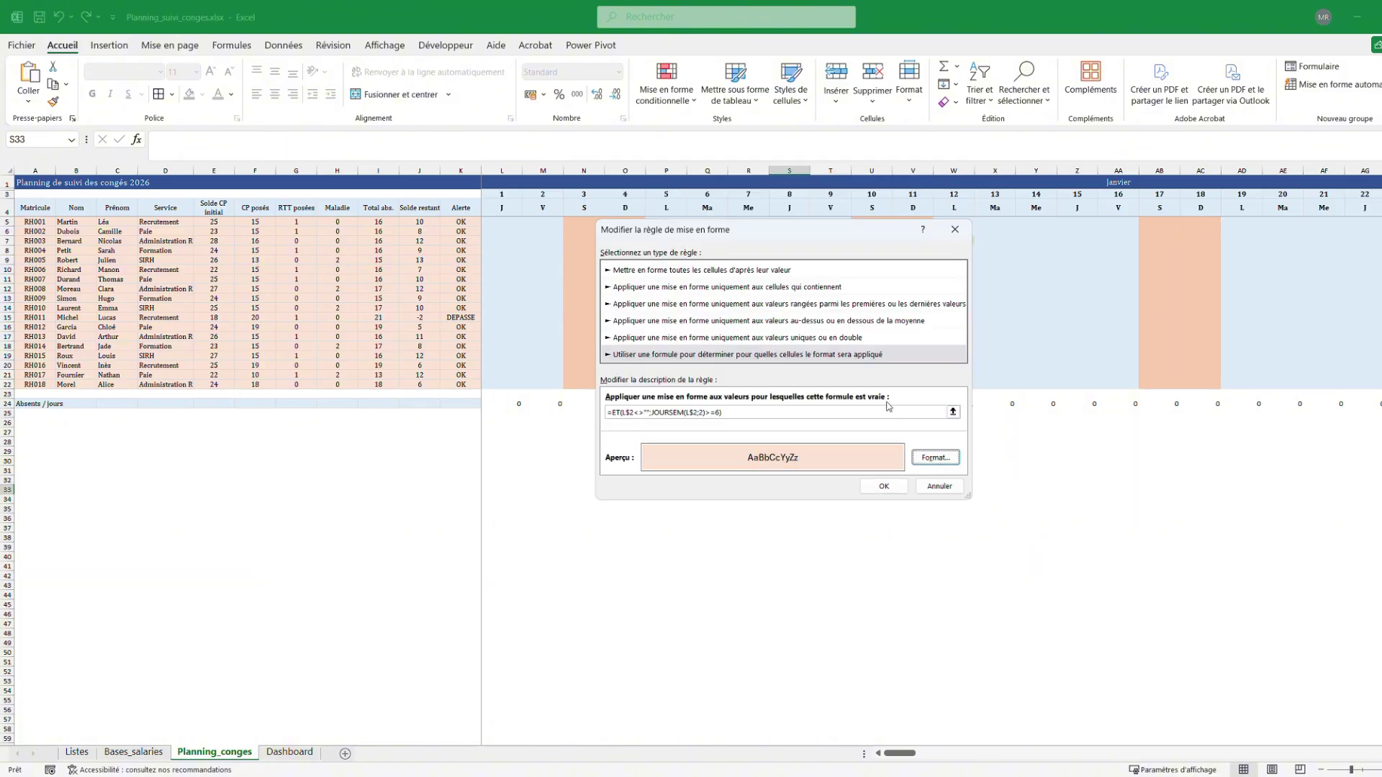
click(893, 487)
Change the second weekend rule's fill to the same palest orange and apply the updated rules to the sheet
double_click(768, 347)
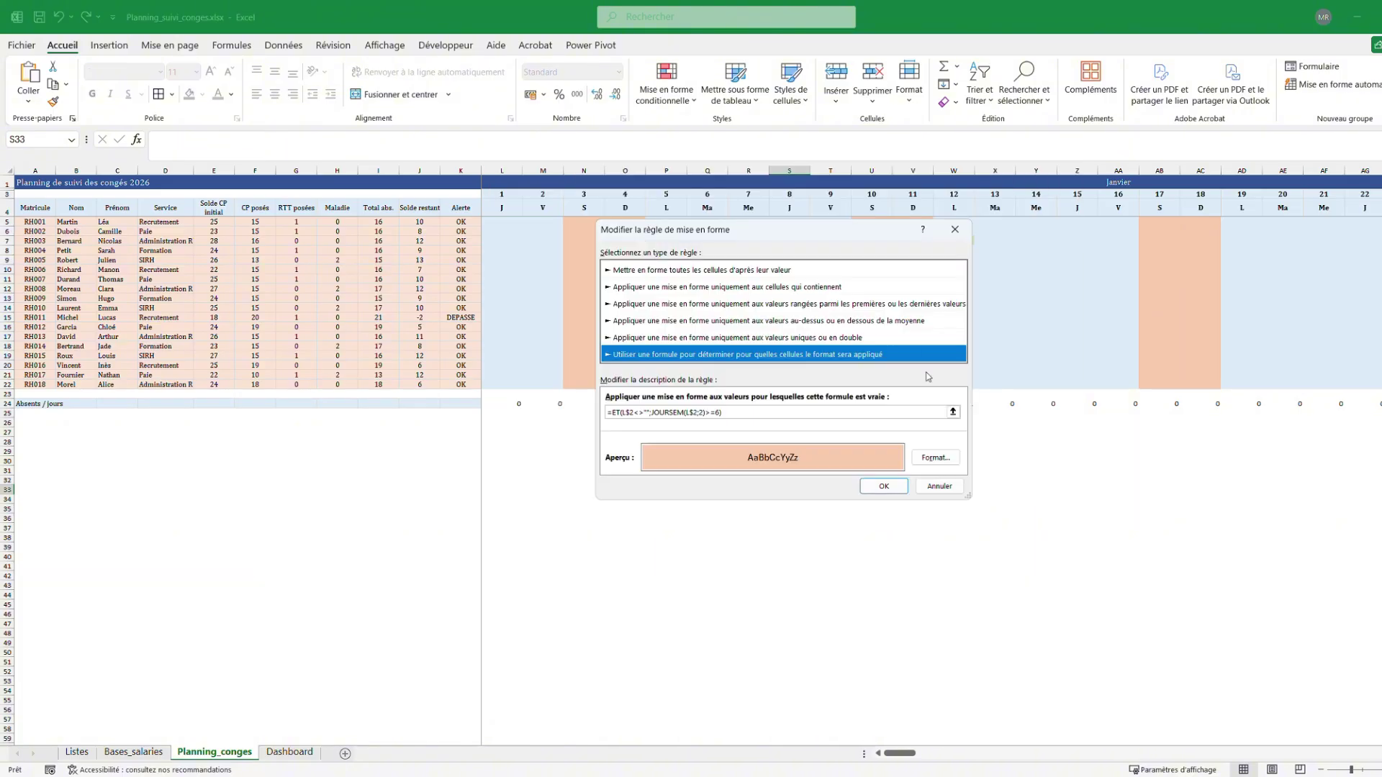
click(936, 458)
click(674, 250)
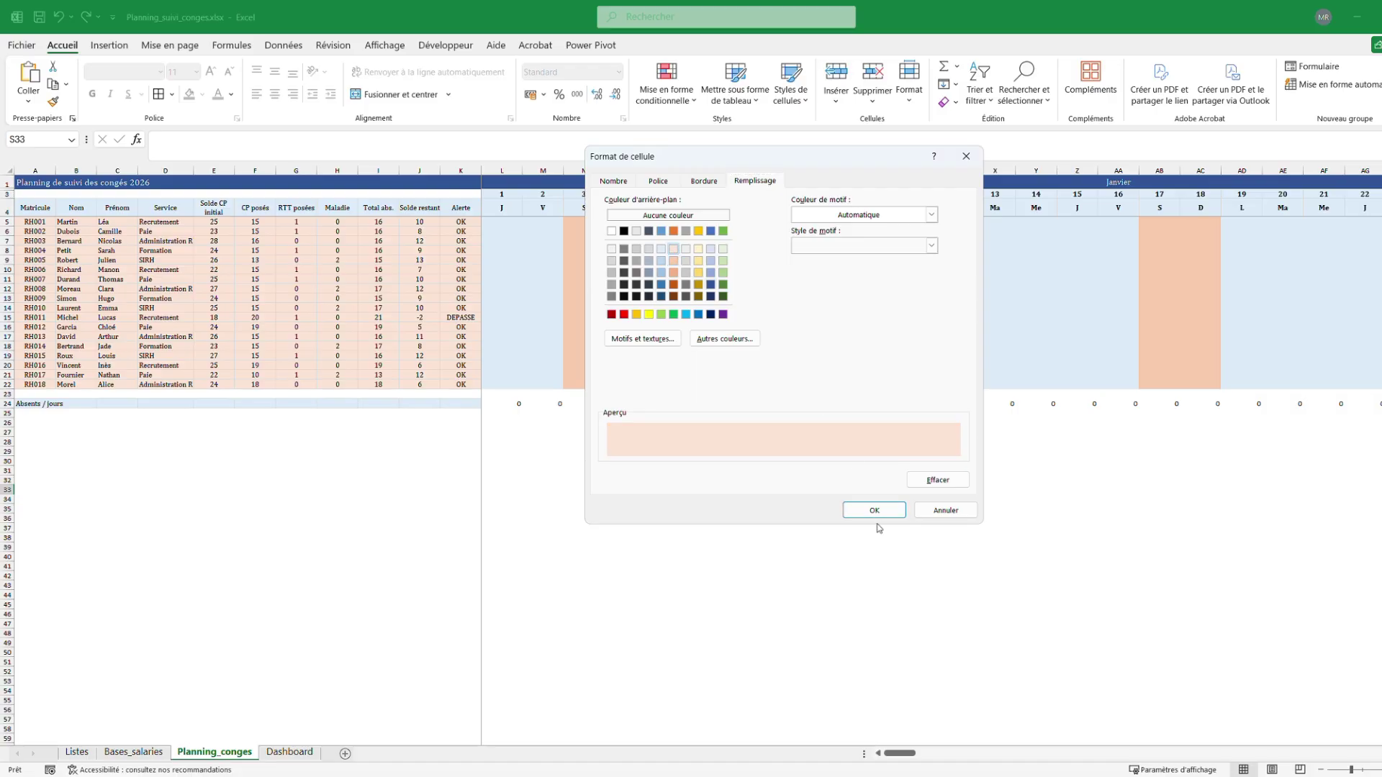
click(874, 510)
click(883, 487)
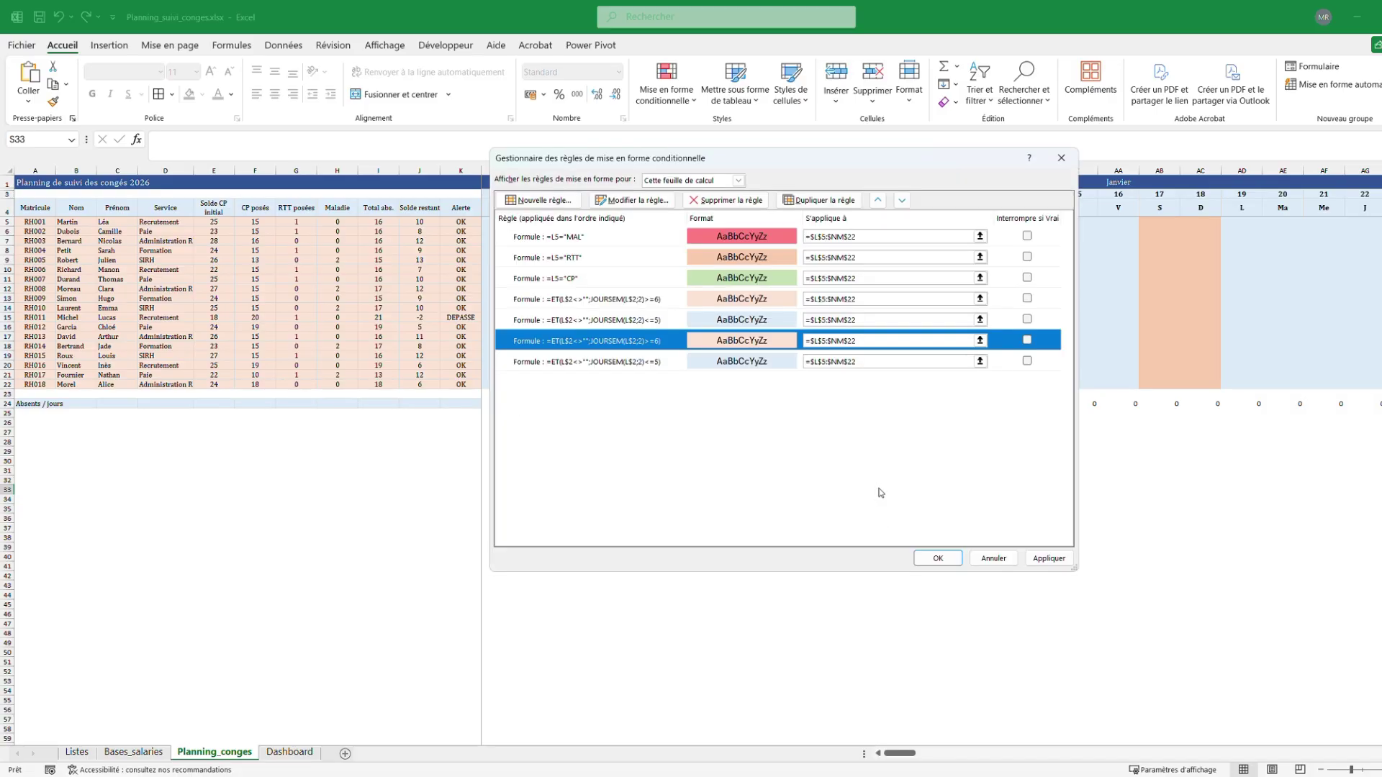
click(936, 558)
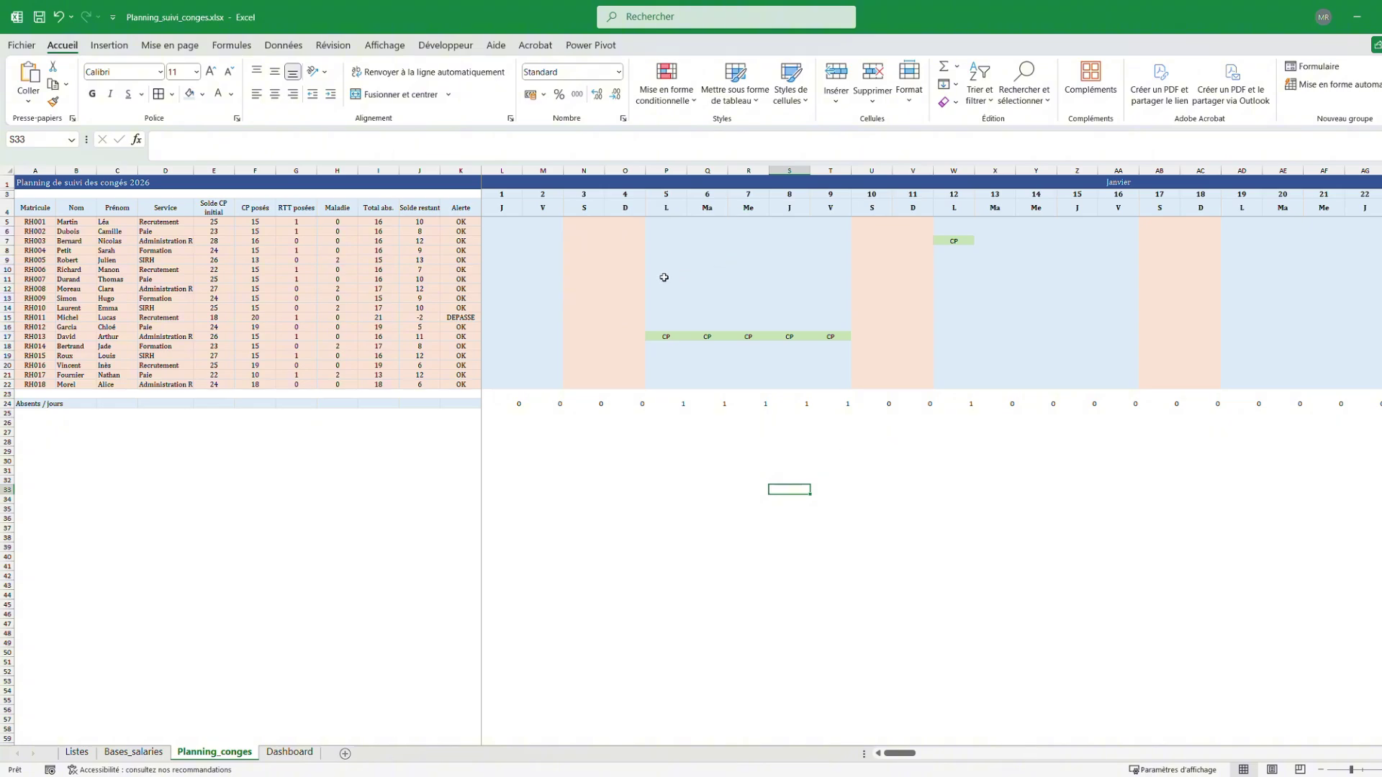
Change the CP rule's fill to the palest green in this worksheet's conditional formatting rules and apply it
click(666, 90)
click(719, 310)
click(657, 183)
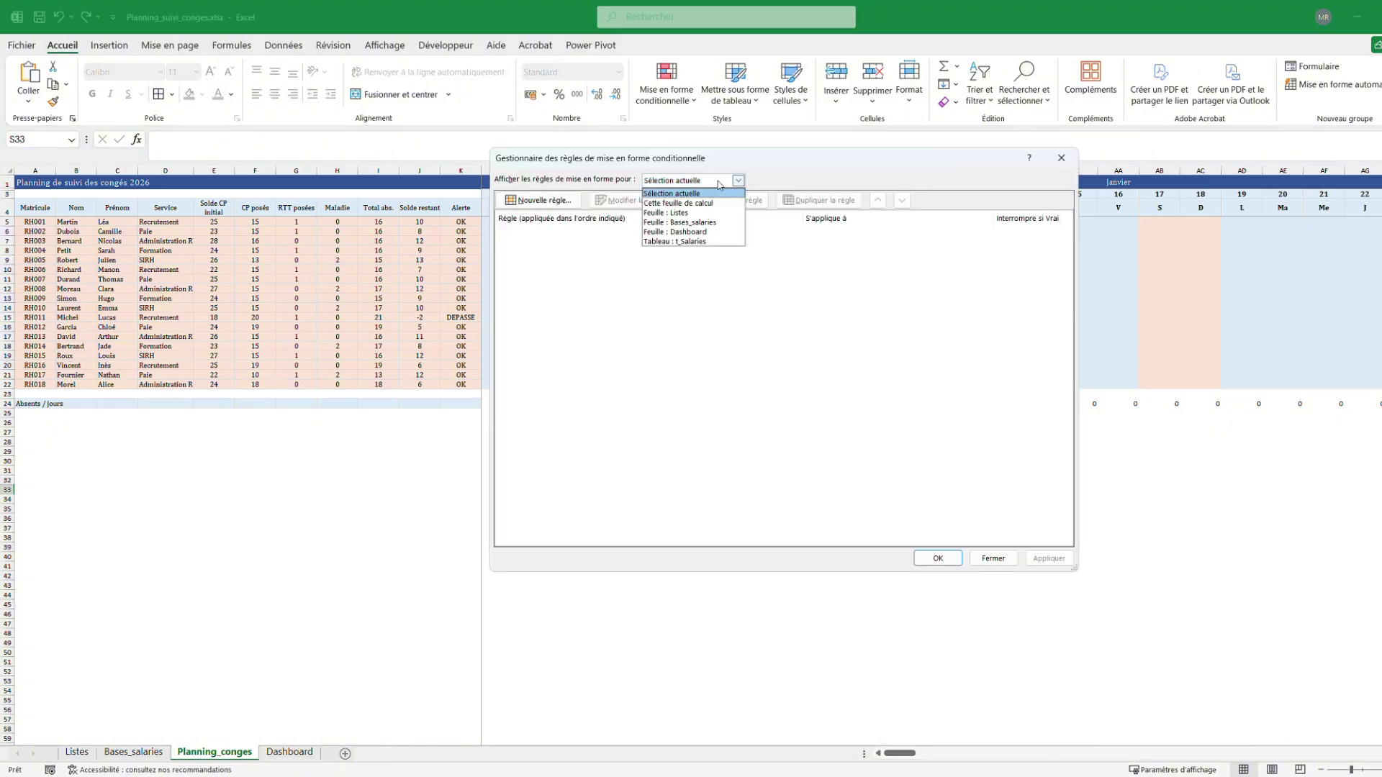
click(713, 202)
double_click(647, 277)
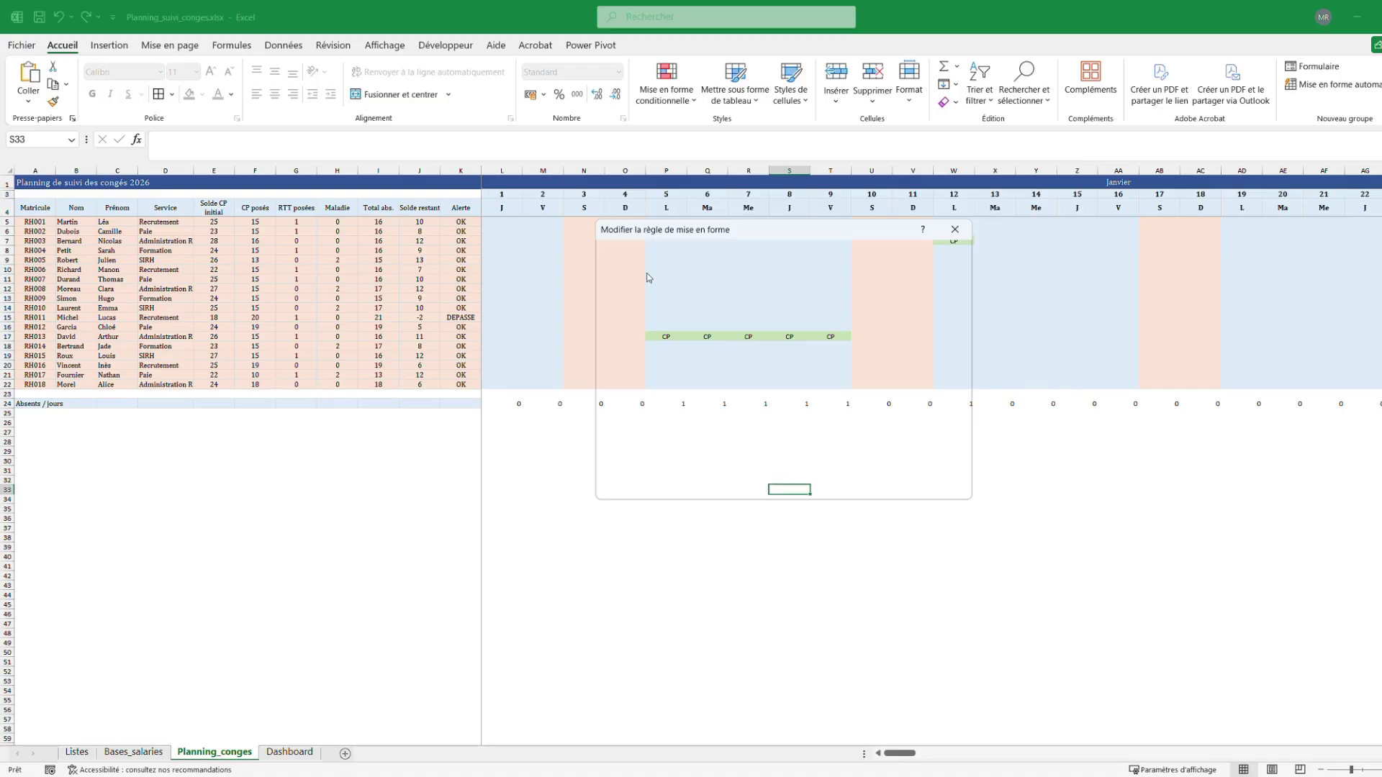
click(935, 456)
click(723, 249)
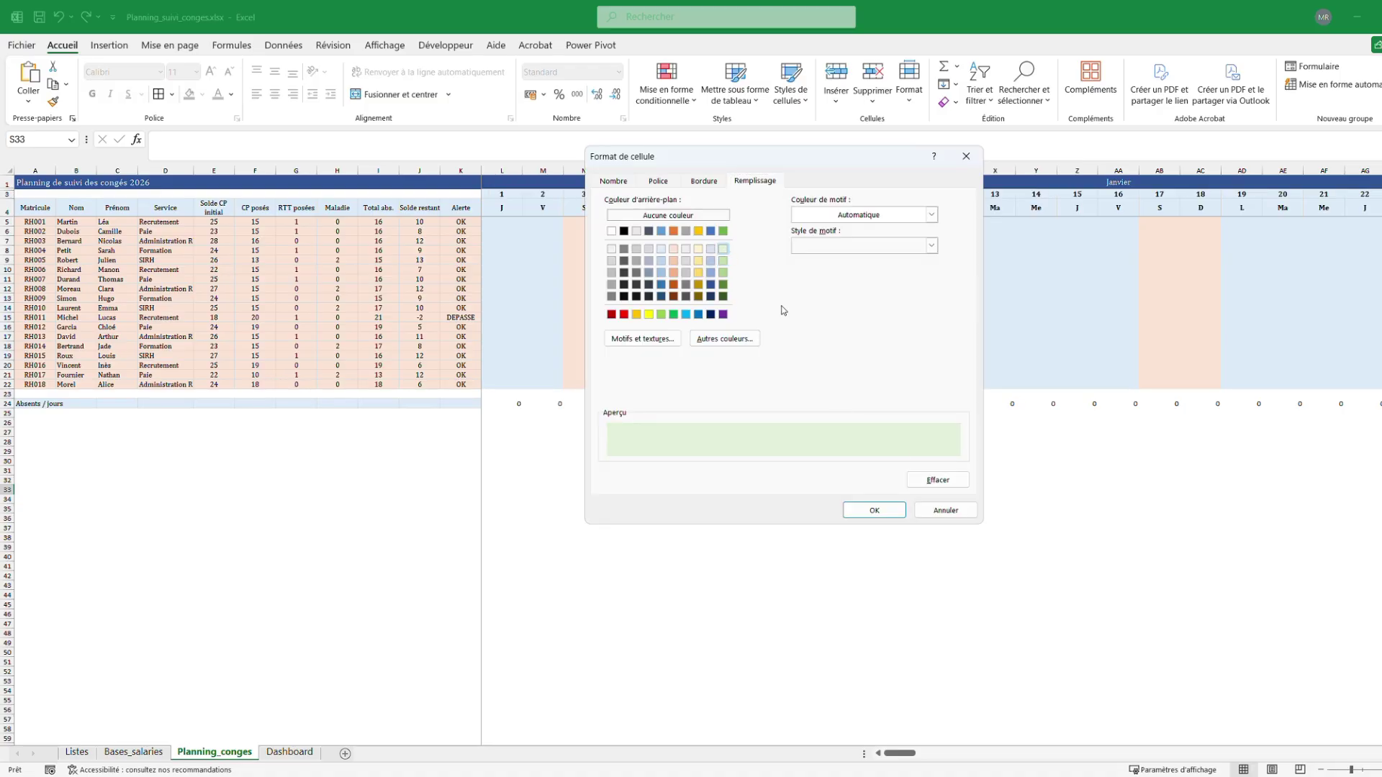
click(898, 508)
click(886, 486)
click(938, 558)
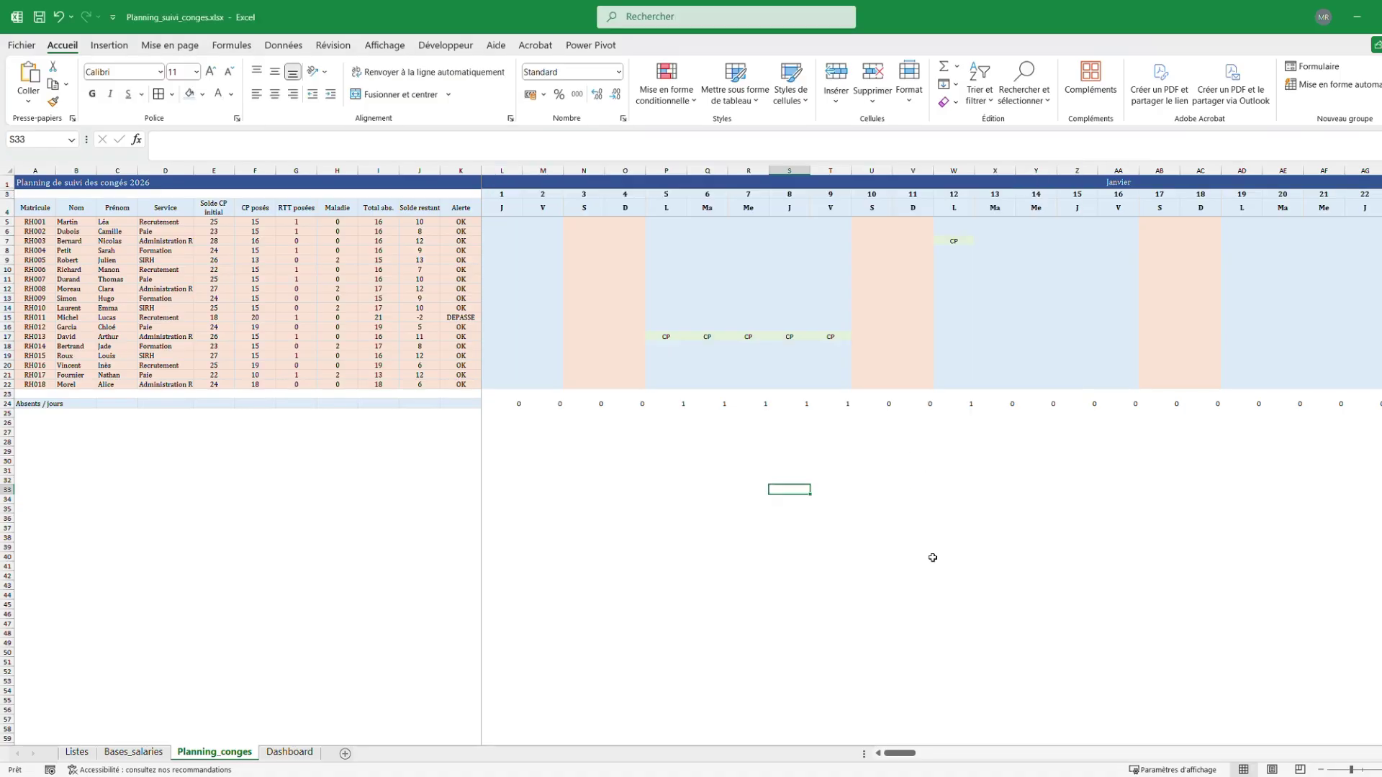
Set the second weekend rule of this worksheet to apply to =$L$24:$NM$24 and confirm the rules
click(689, 101)
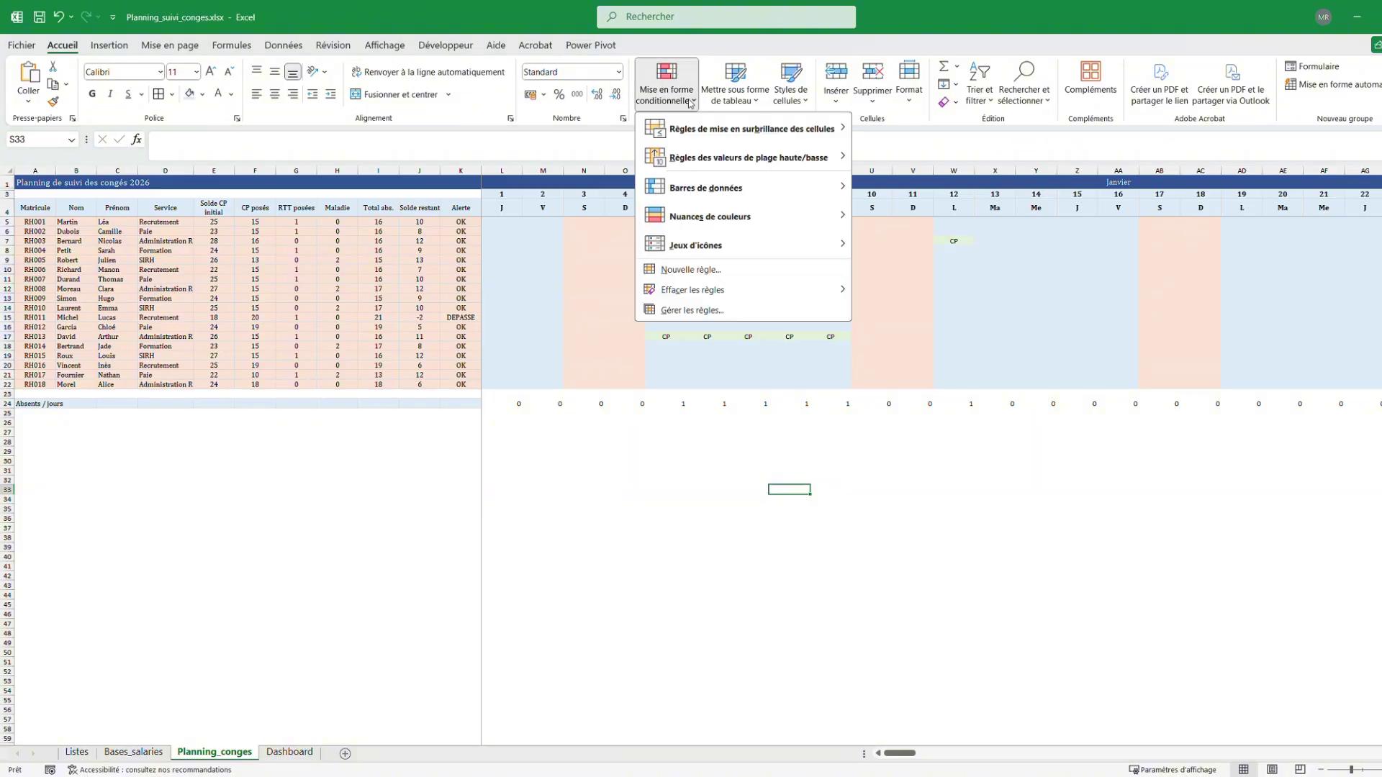
click(723, 310)
click(711, 179)
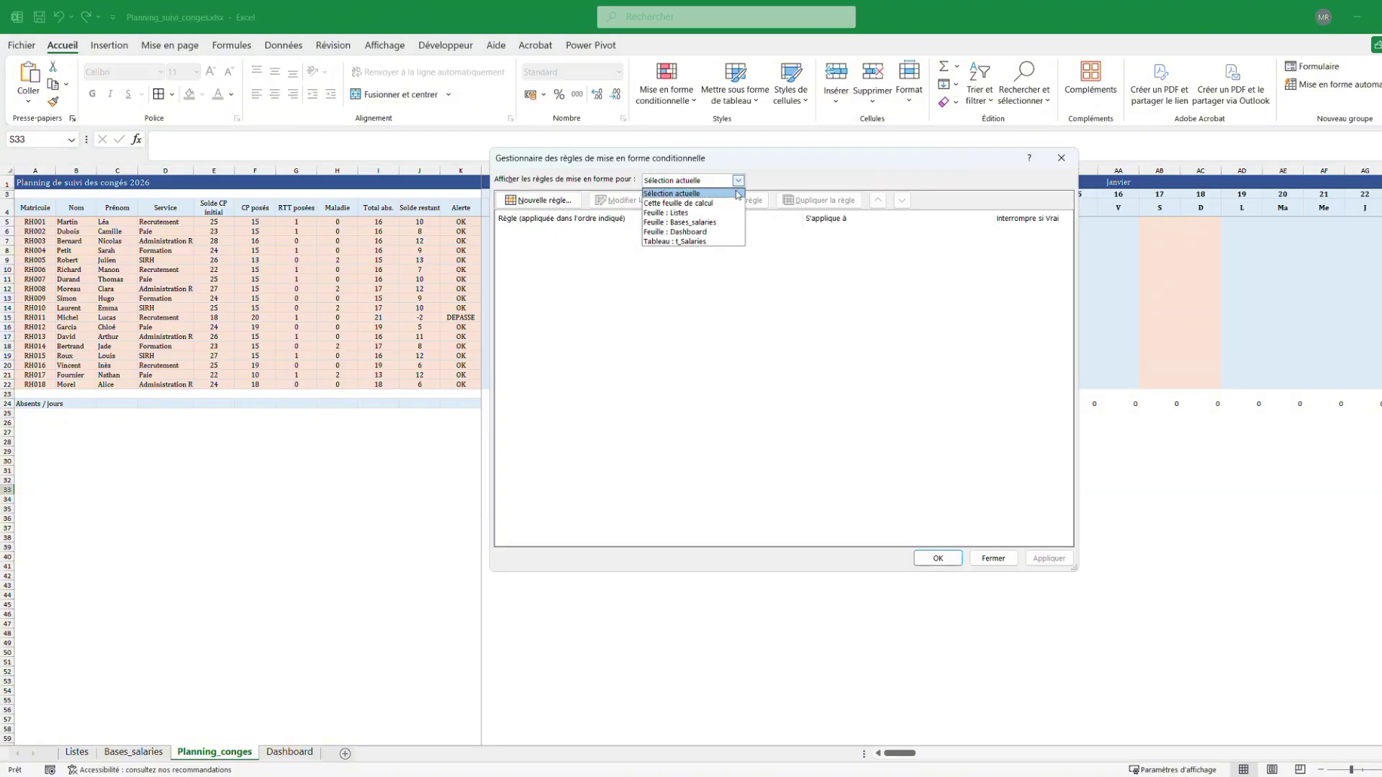
click(716, 200)
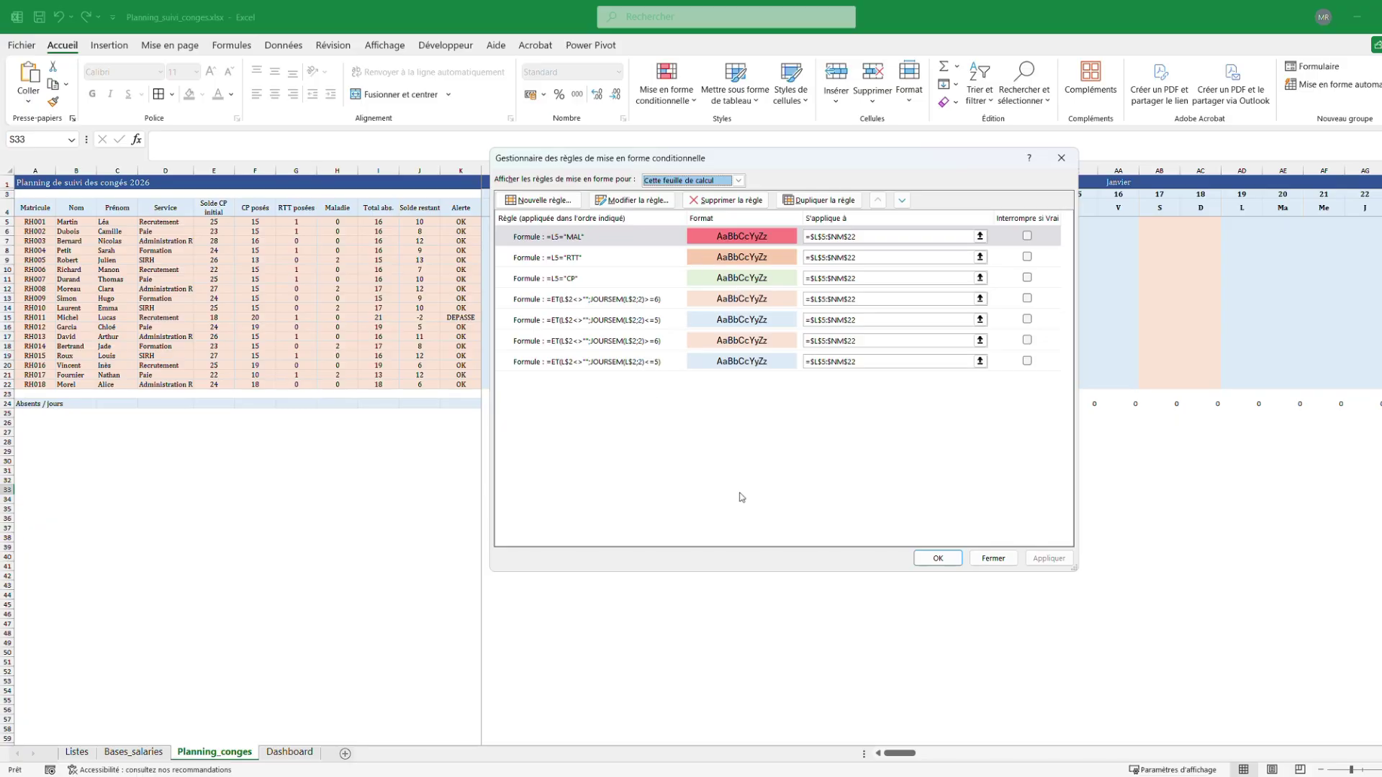
click(672, 241)
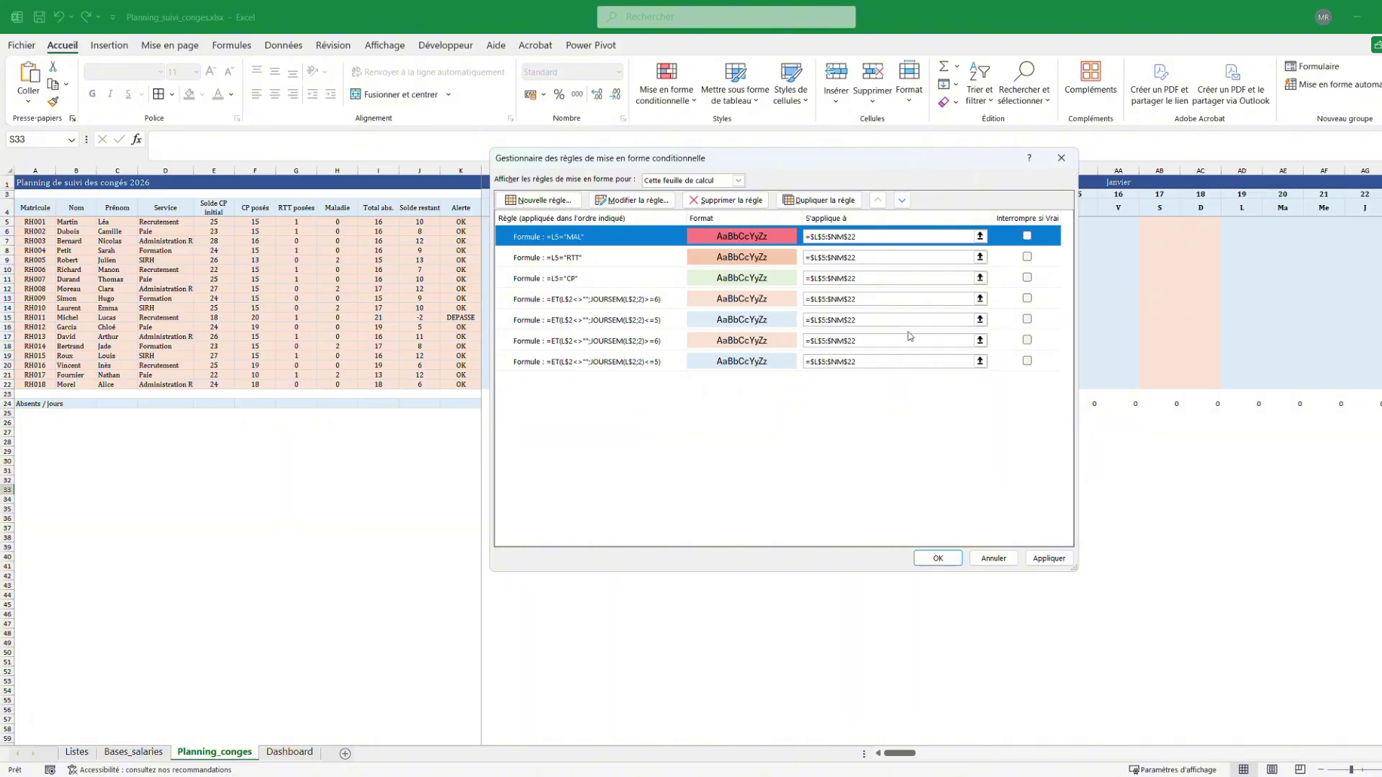
click(980, 340)
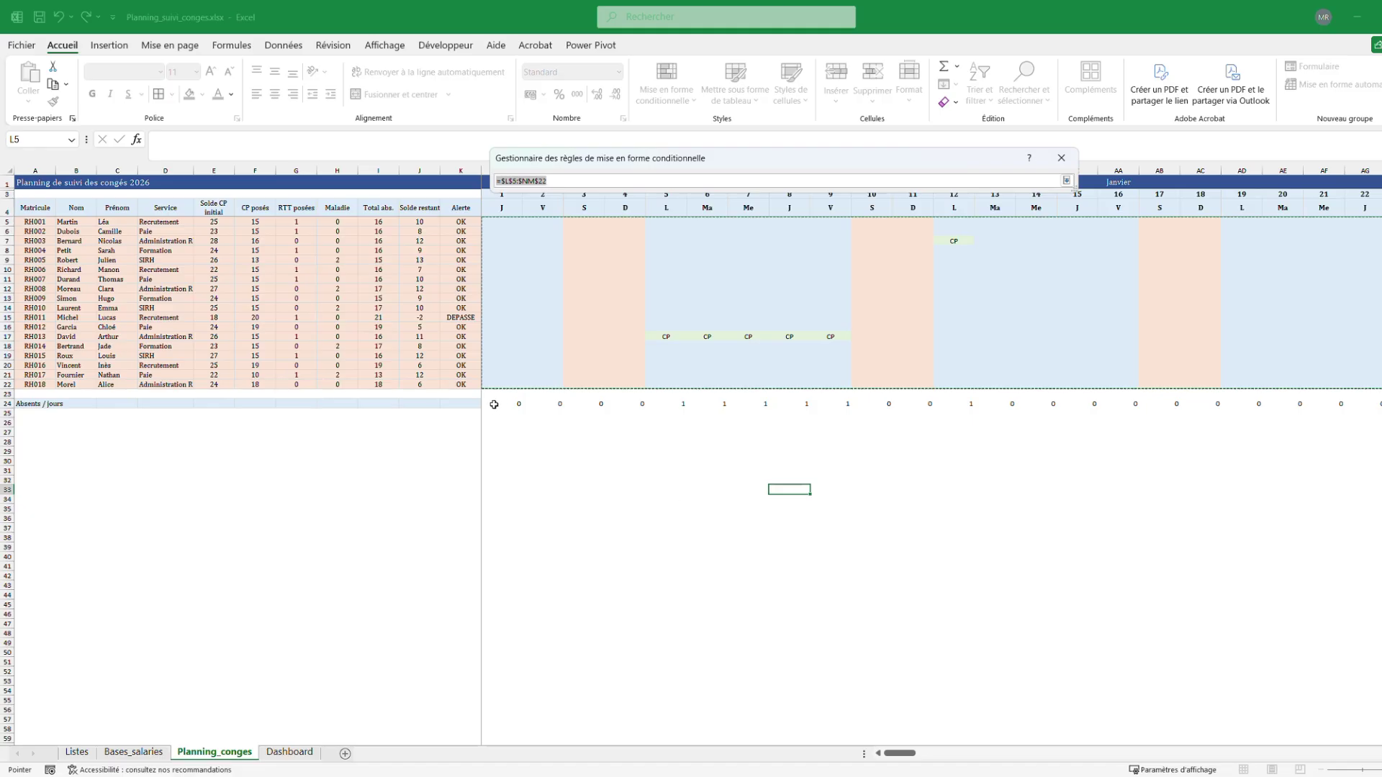
drag(492, 403, 1365, 406)
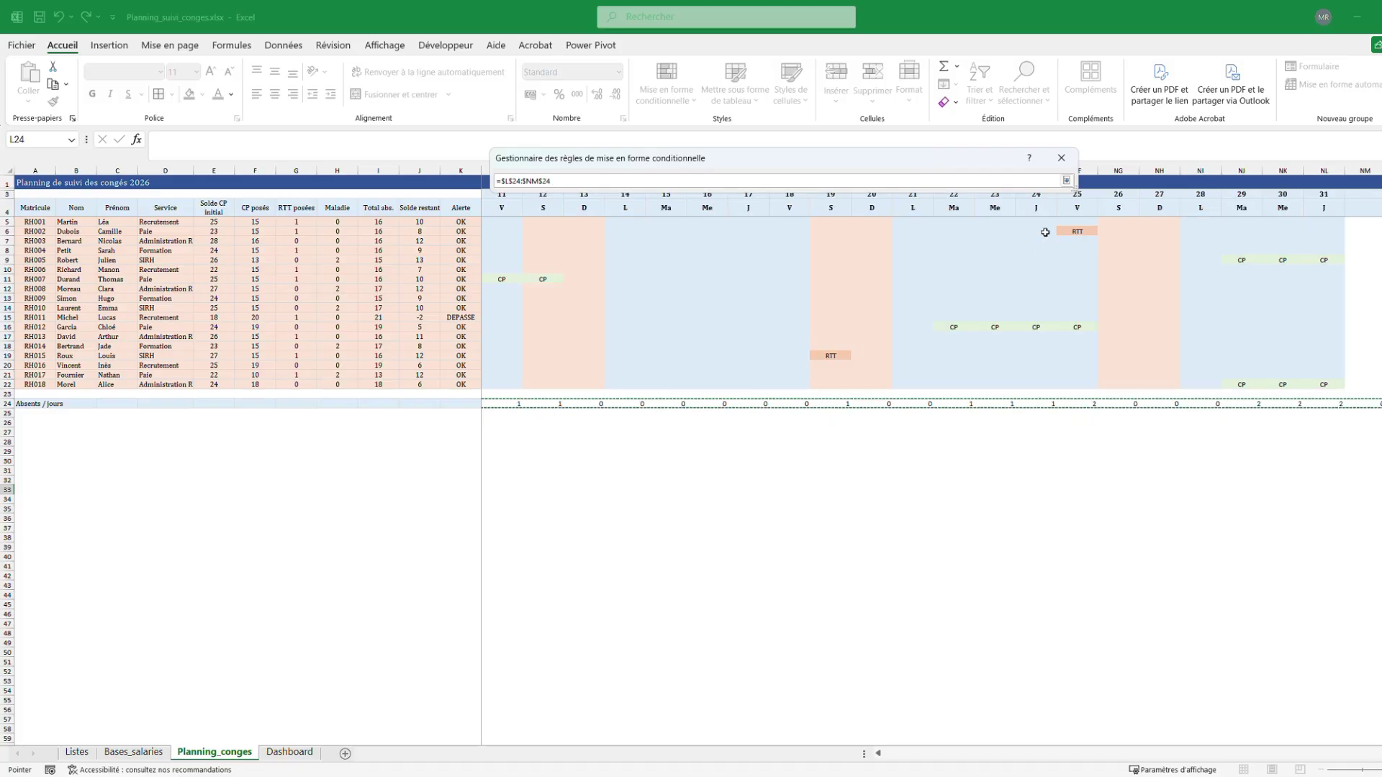
click(1065, 181)
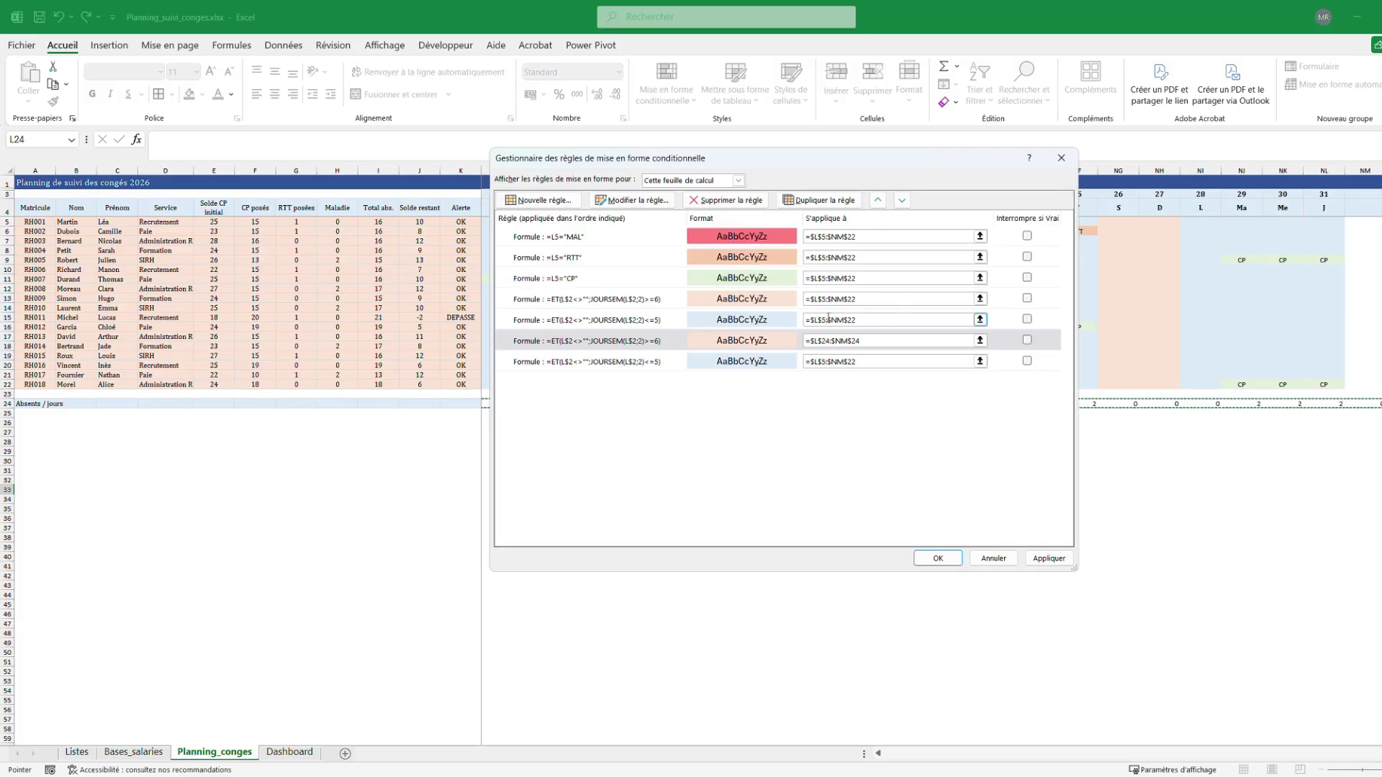
click(948, 560)
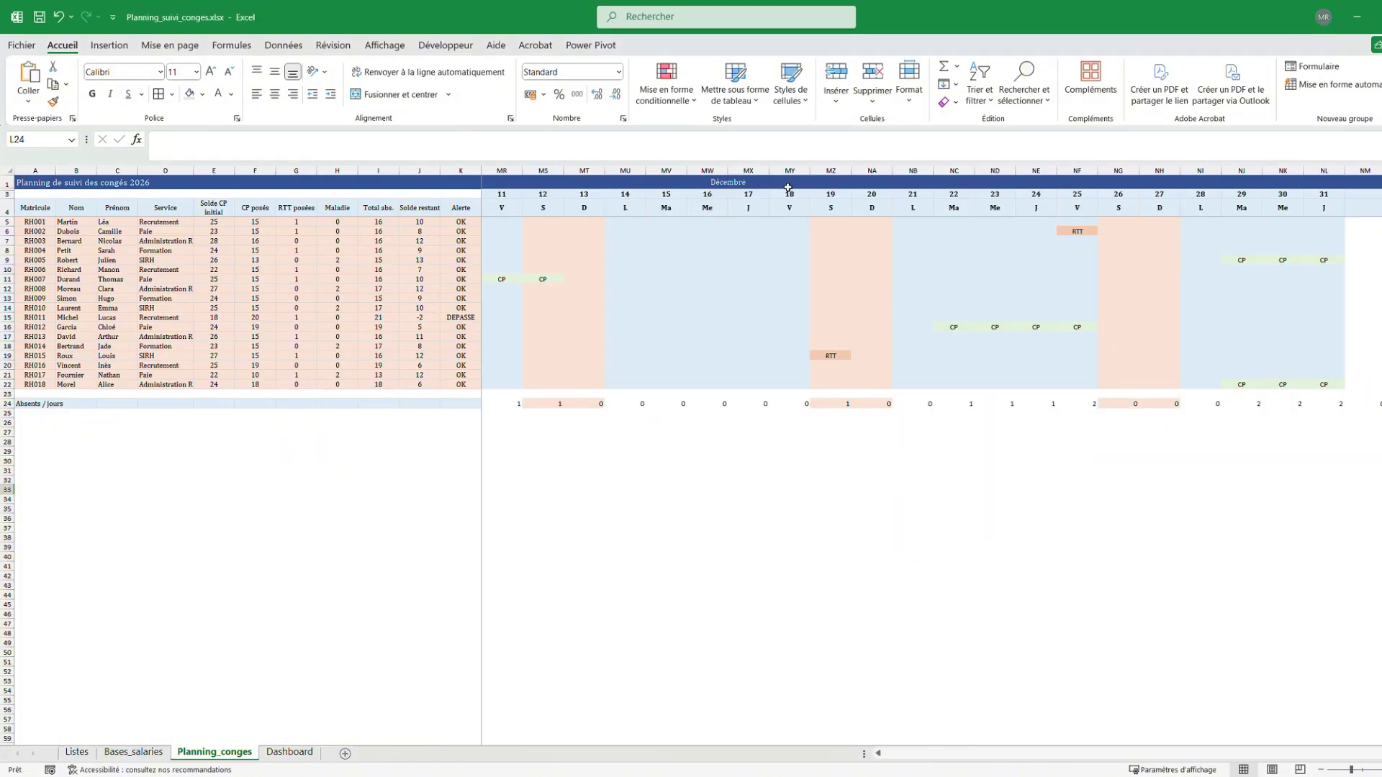
Give the last weekday rule the same range as the second weekend rule, =$L$24:$NM$24, and apply the rules
click(665, 93)
click(705, 312)
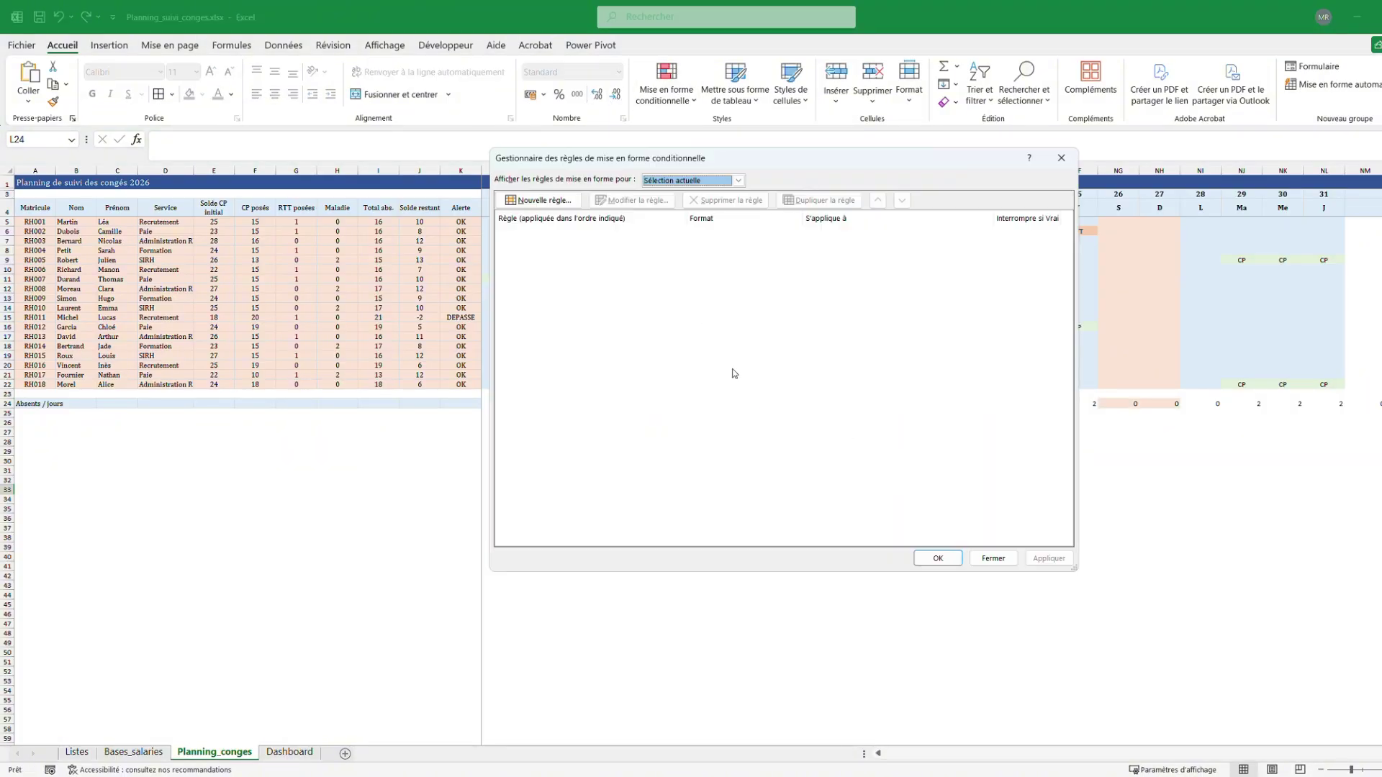
click(689, 180)
click(684, 202)
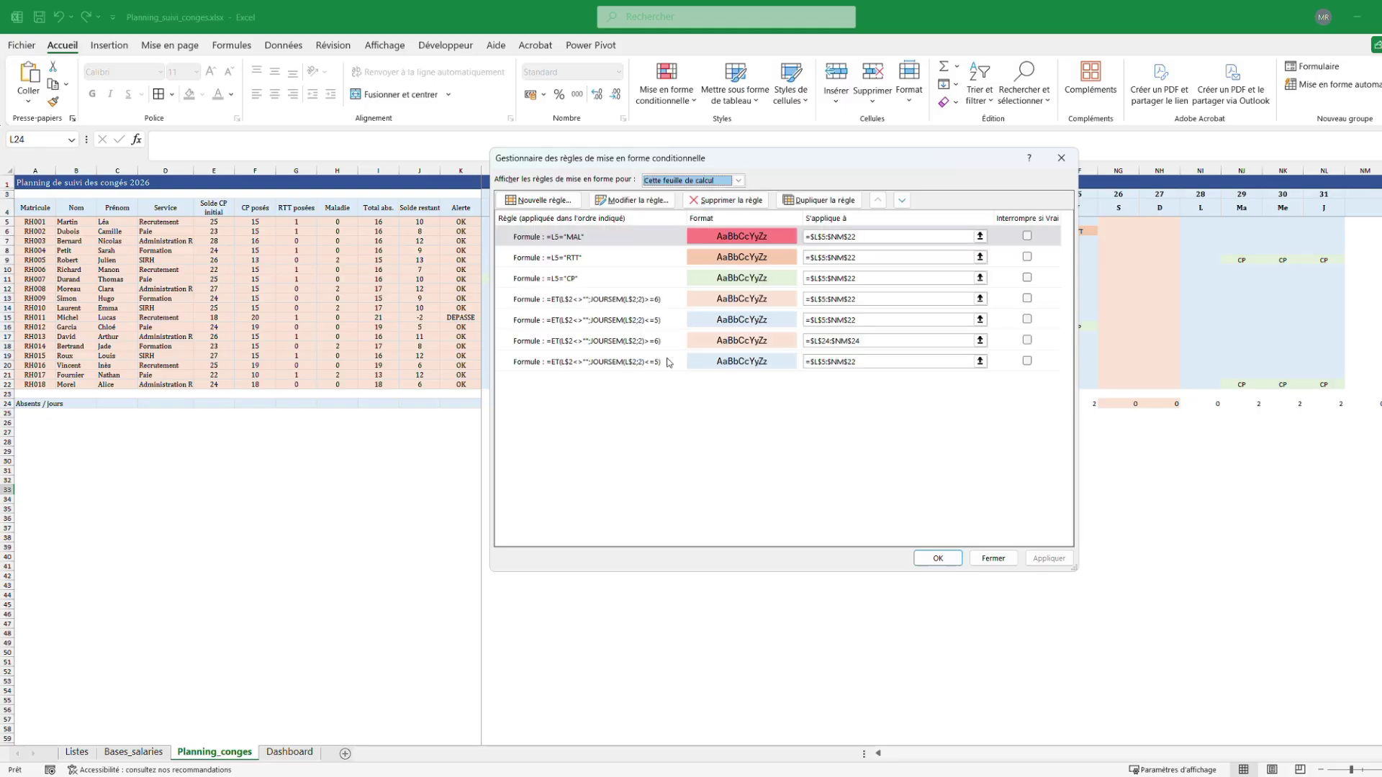
click(806, 340)
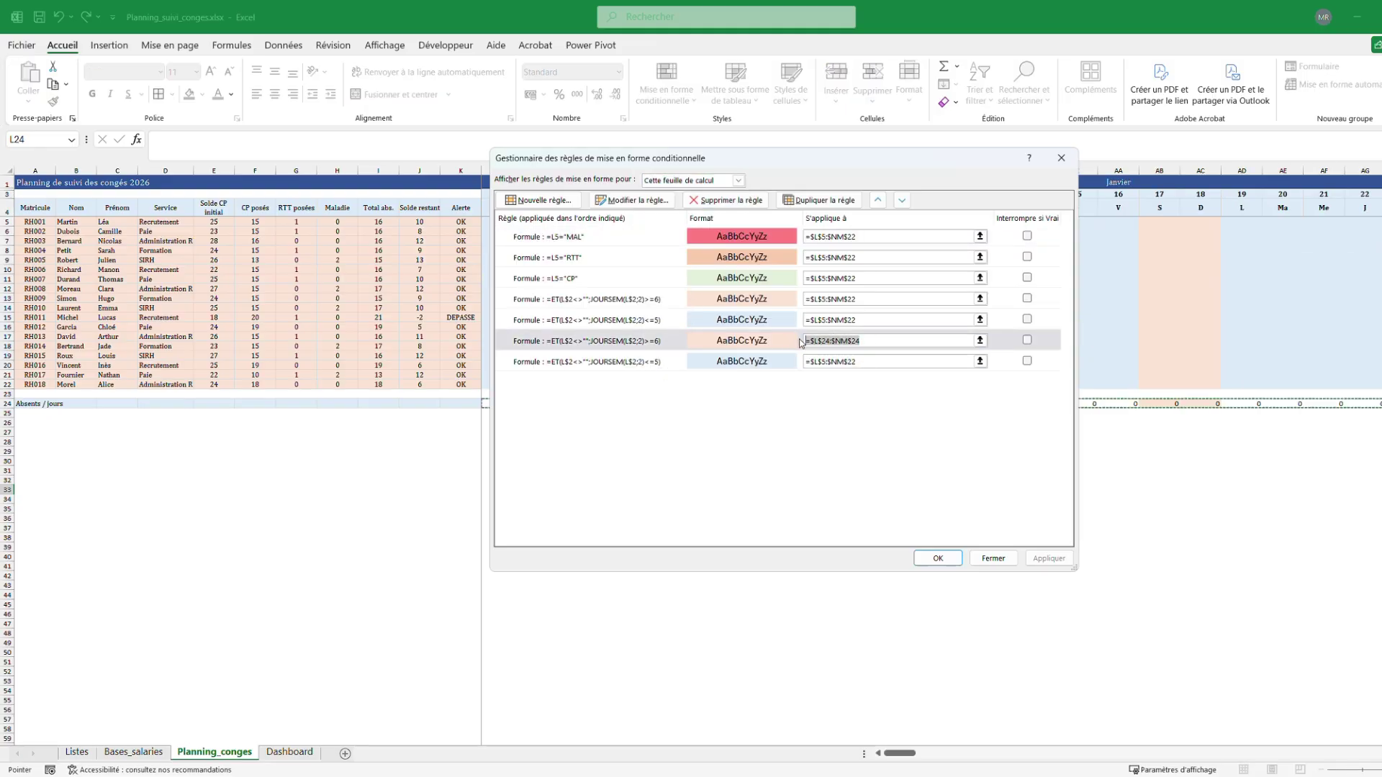
key(ctrl+c)
drag(859, 362, 806, 362)
key(ctrl+v)
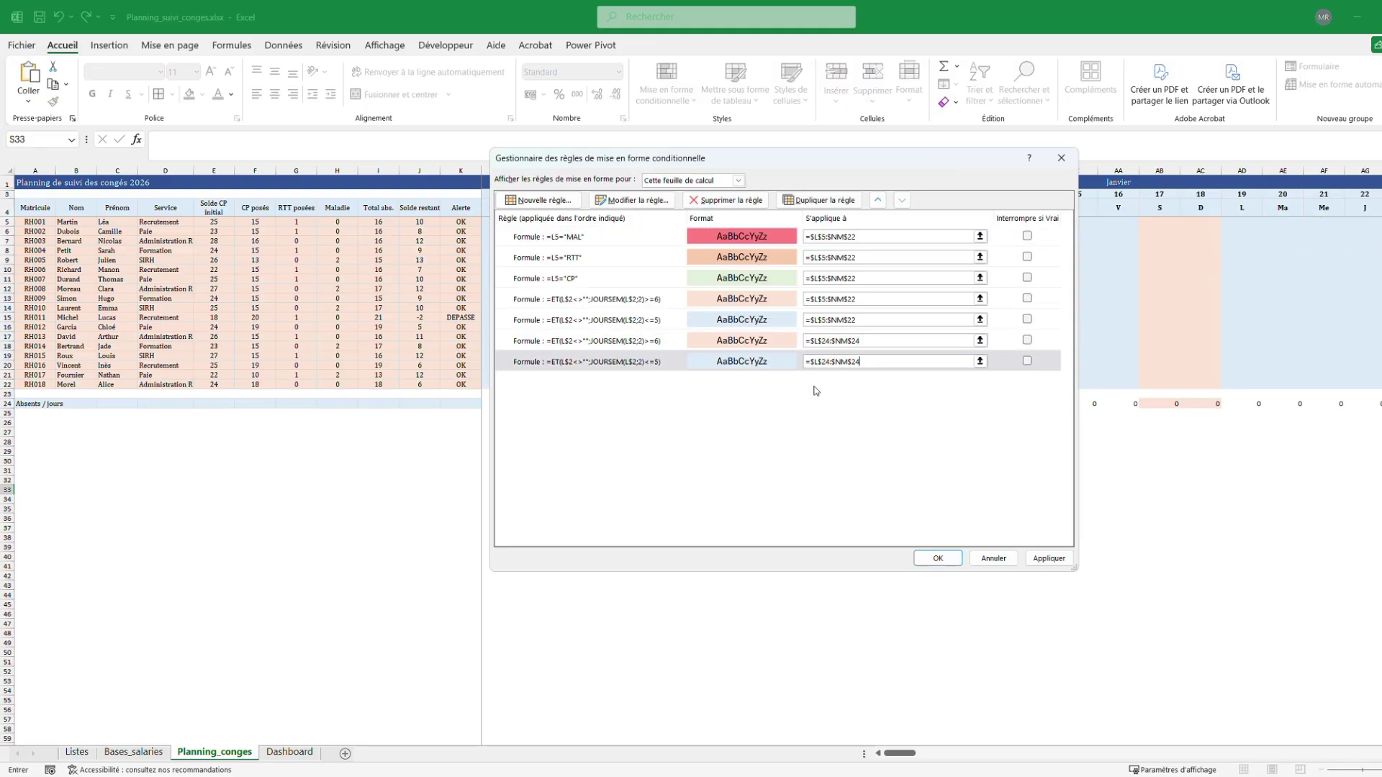
click(938, 559)
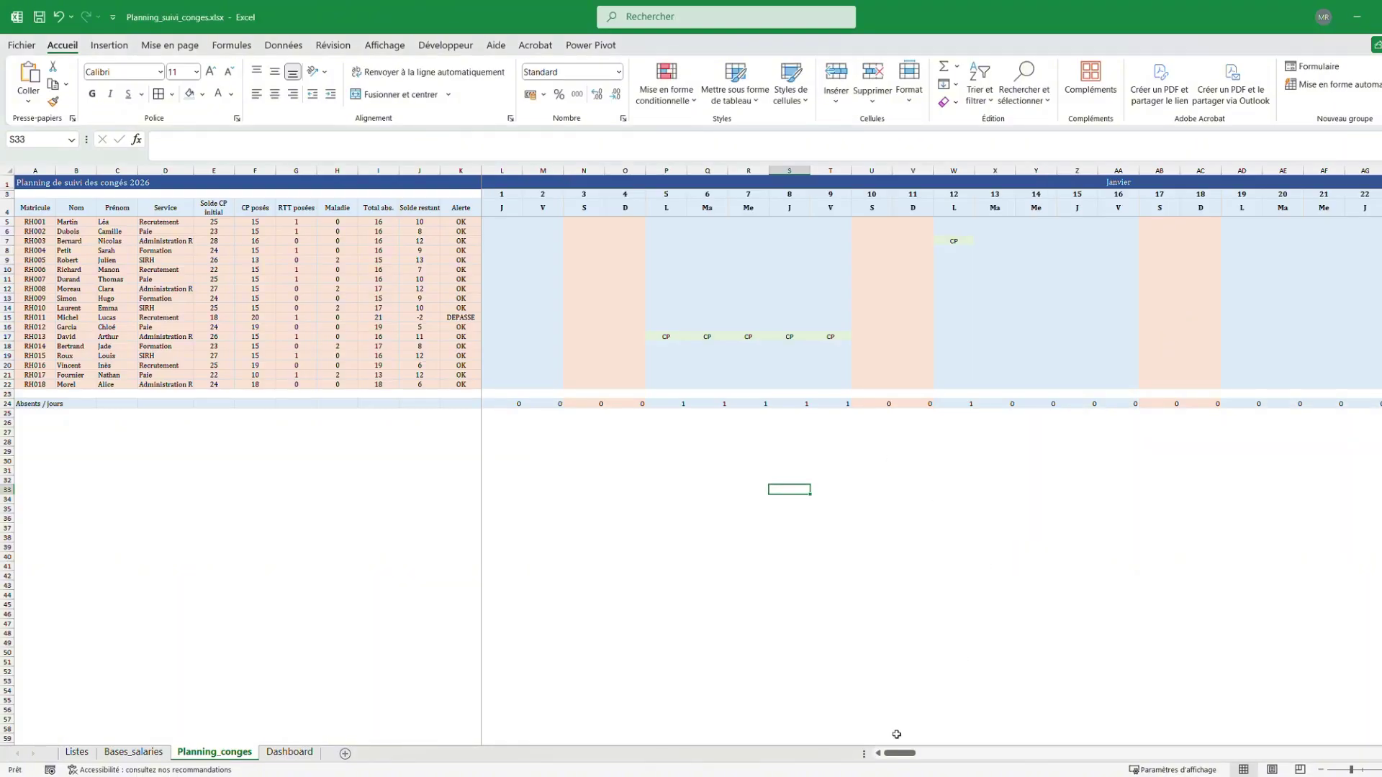
Check the colouring at the end of December and inspect the cells NM5 and NM24 in the last planning column
drag(896, 753, 1375, 761)
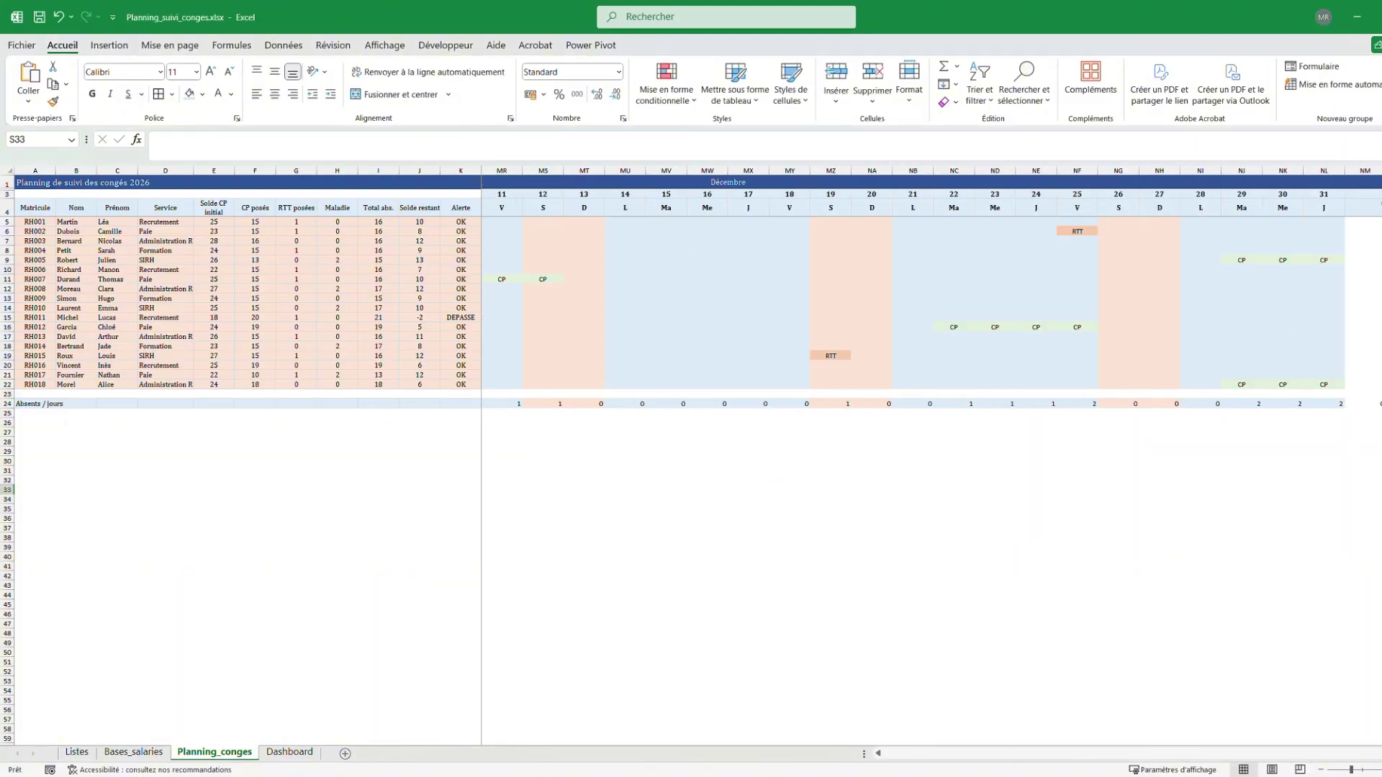
click(1373, 238)
click(1372, 223)
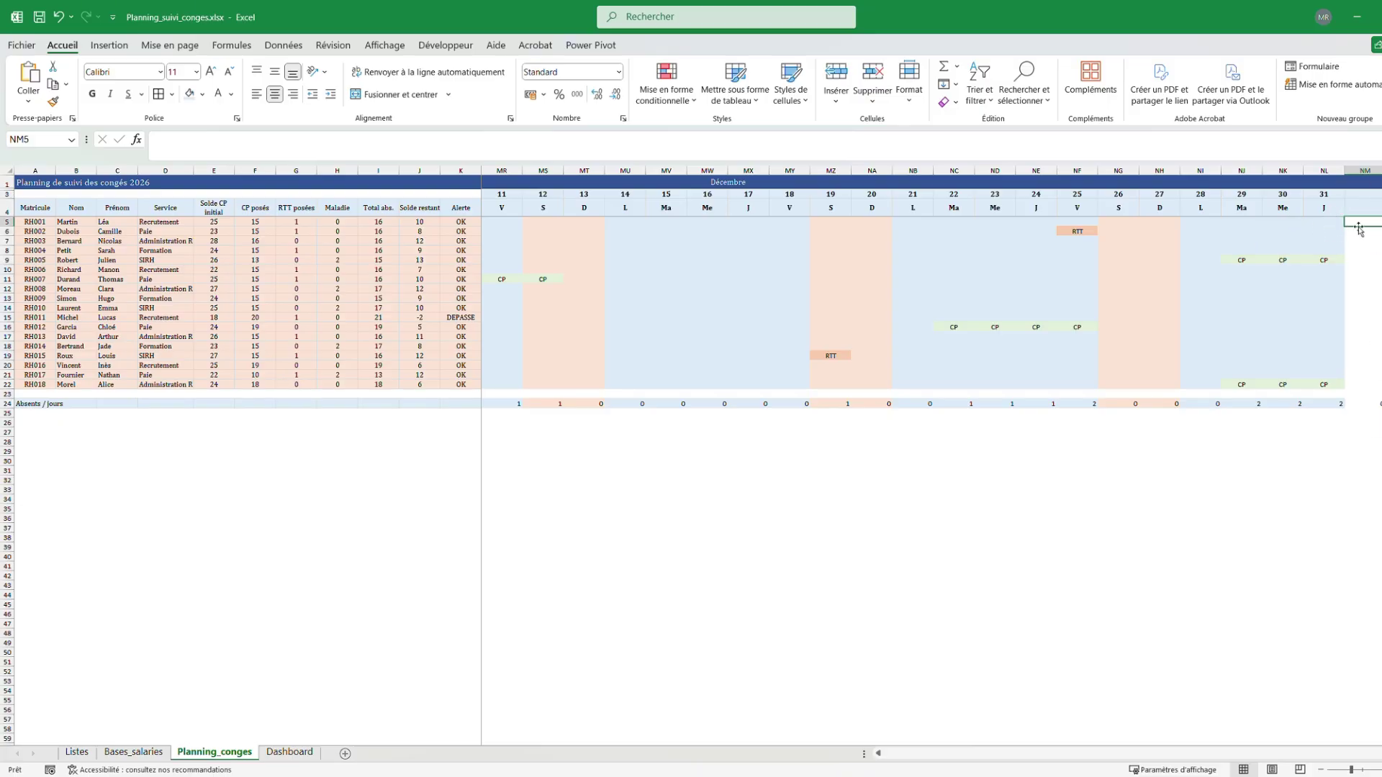
click(1368, 403)
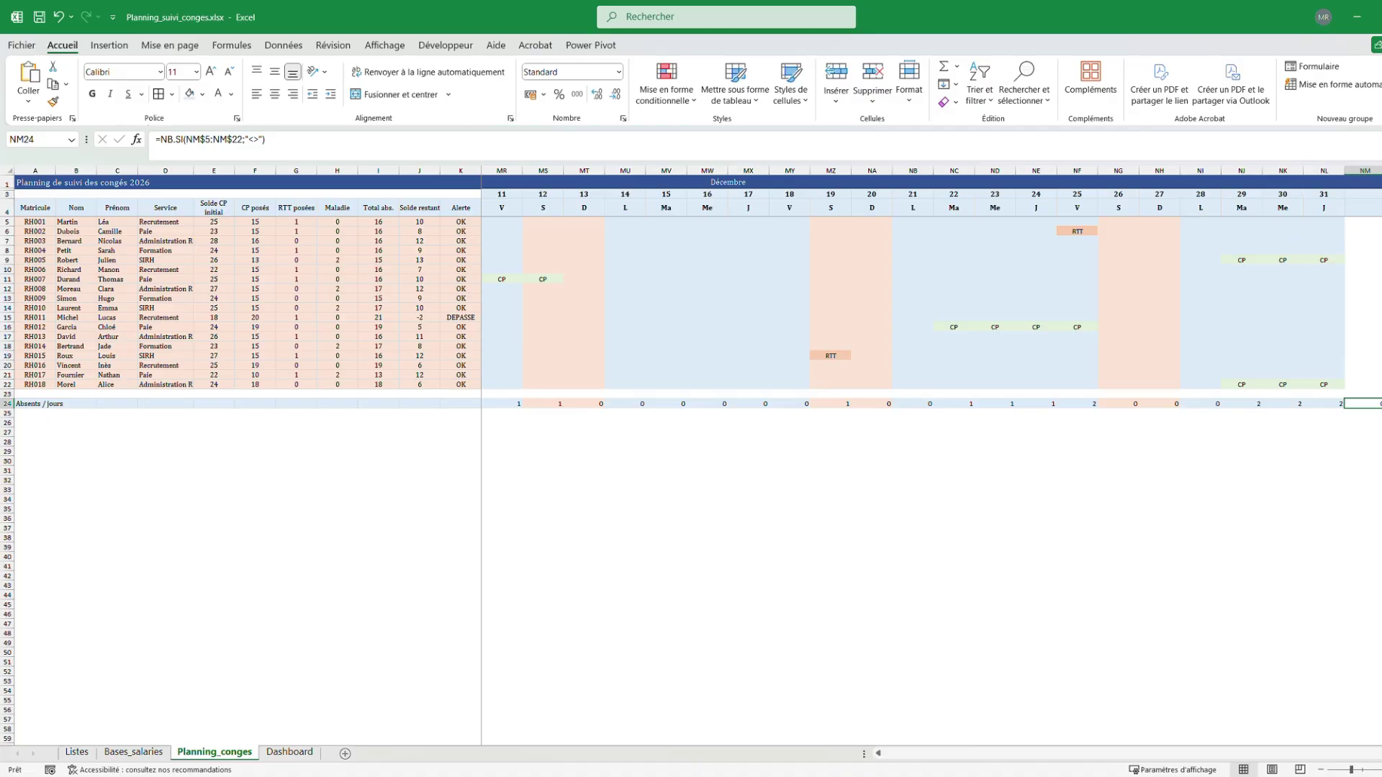
drag(1353, 753, 900, 753)
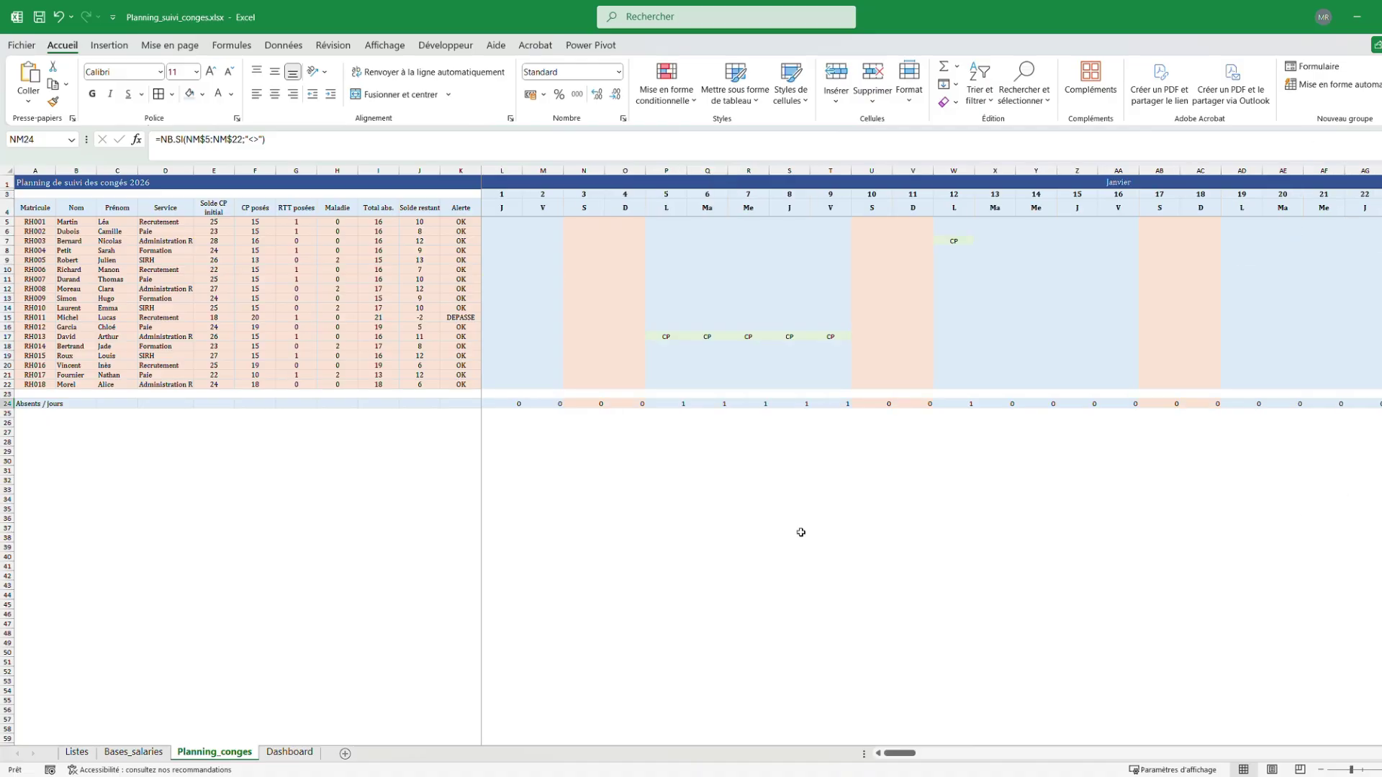
Add thin borders to all cells of the planning grid L5:NM22
drag(509, 223, 1351, 389)
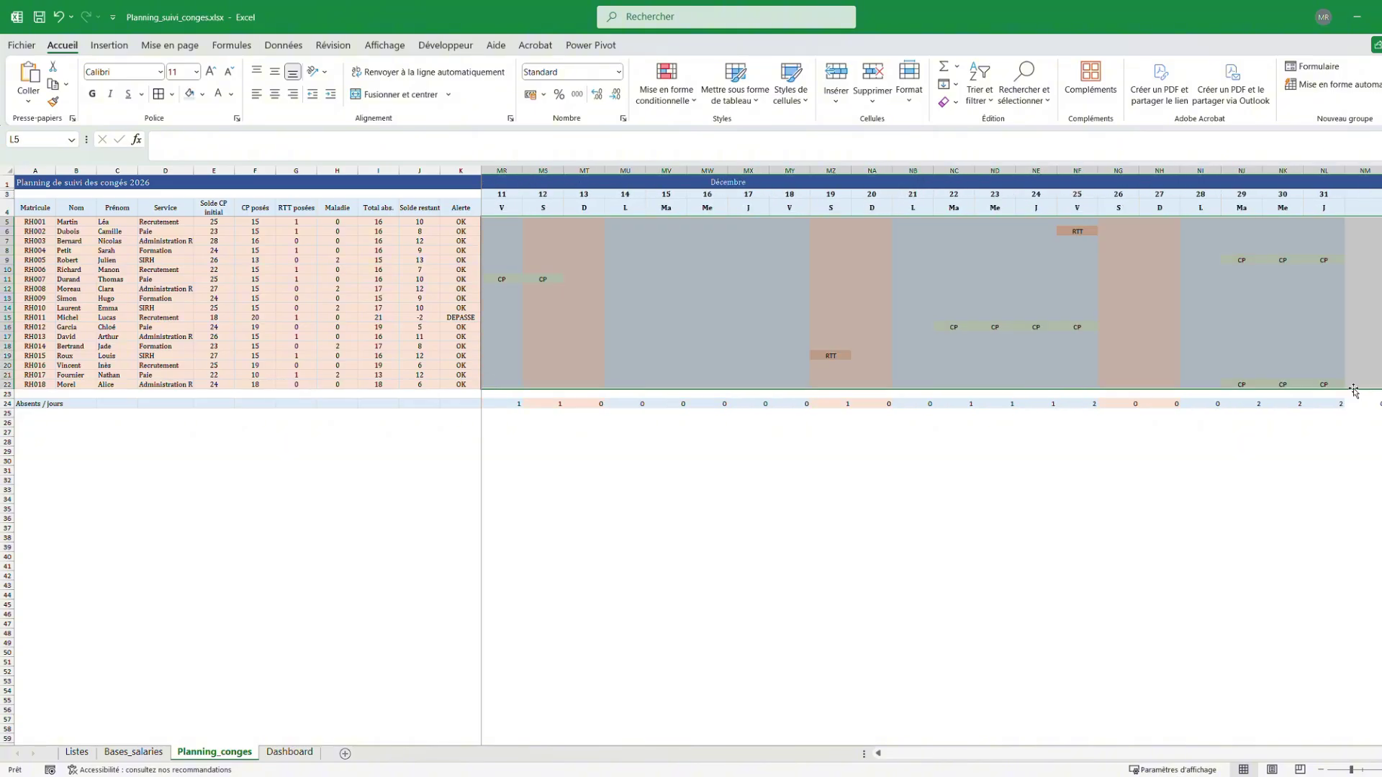
click(158, 95)
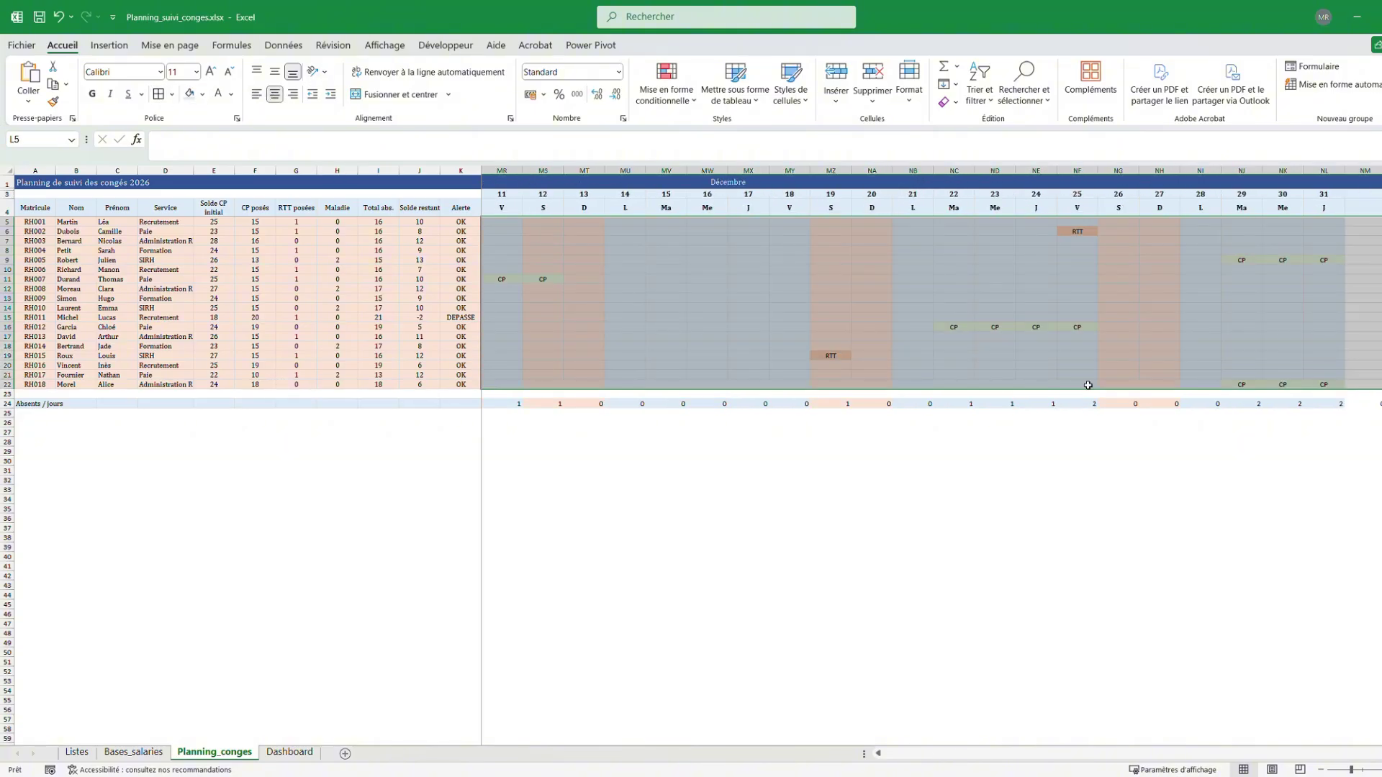
click(1201, 448)
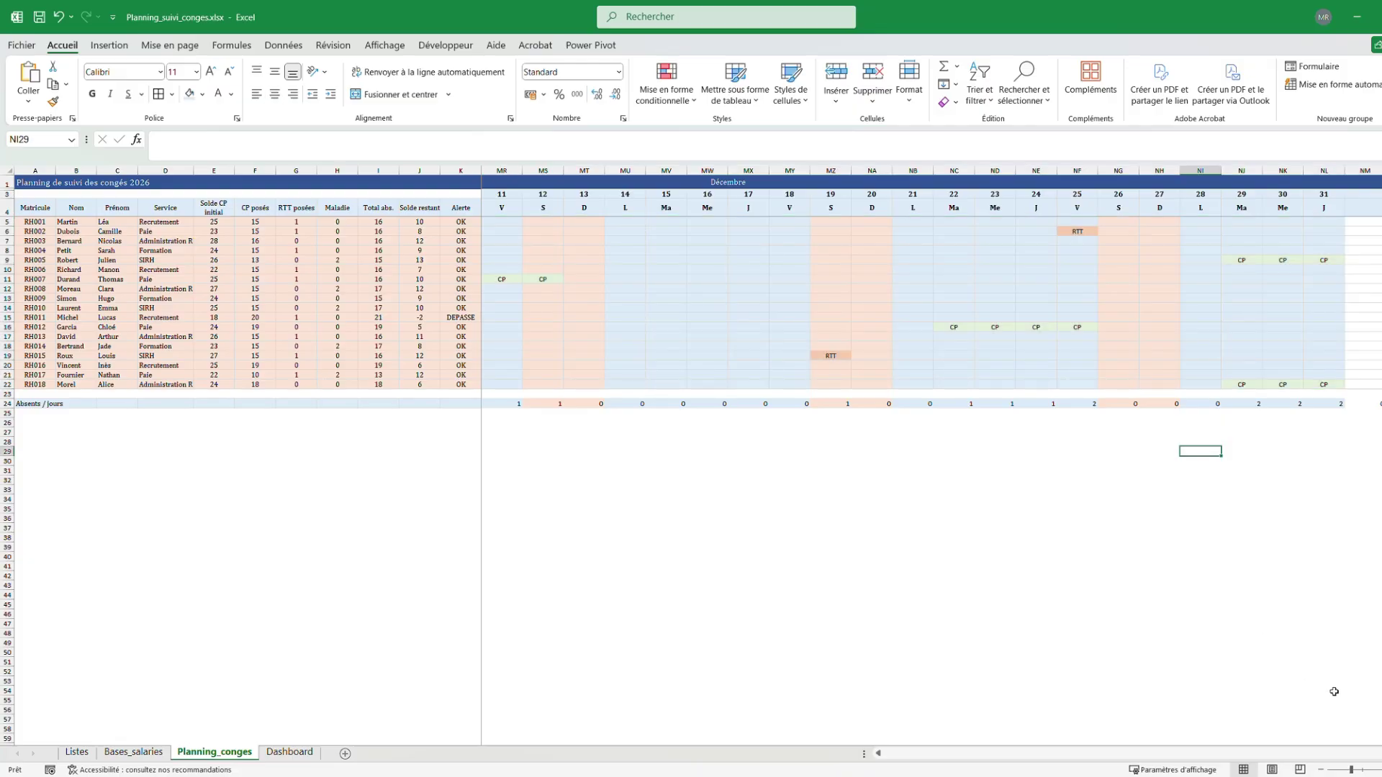
Add the same thin borders to the daily absence counts in L24:NM24
click(1366, 404)
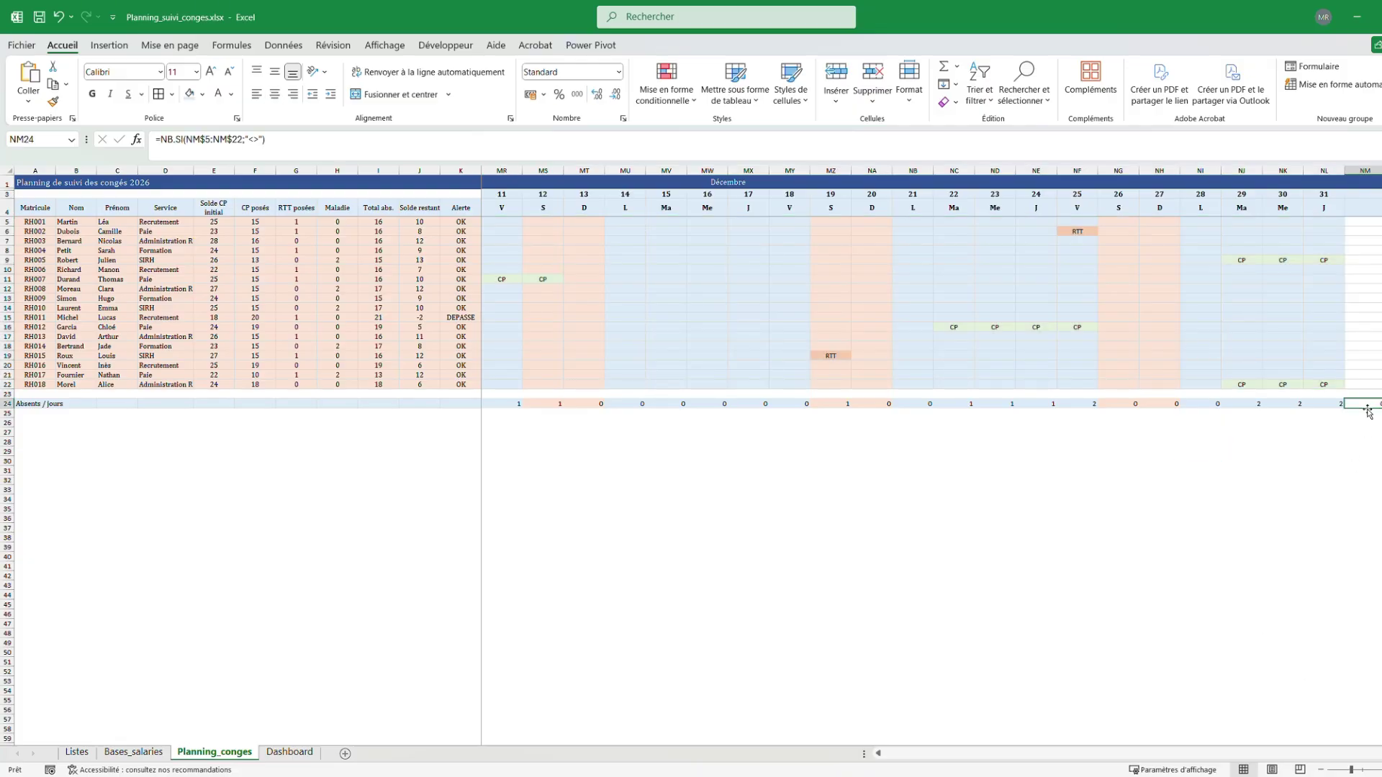
key(ctrl+shift+Left)
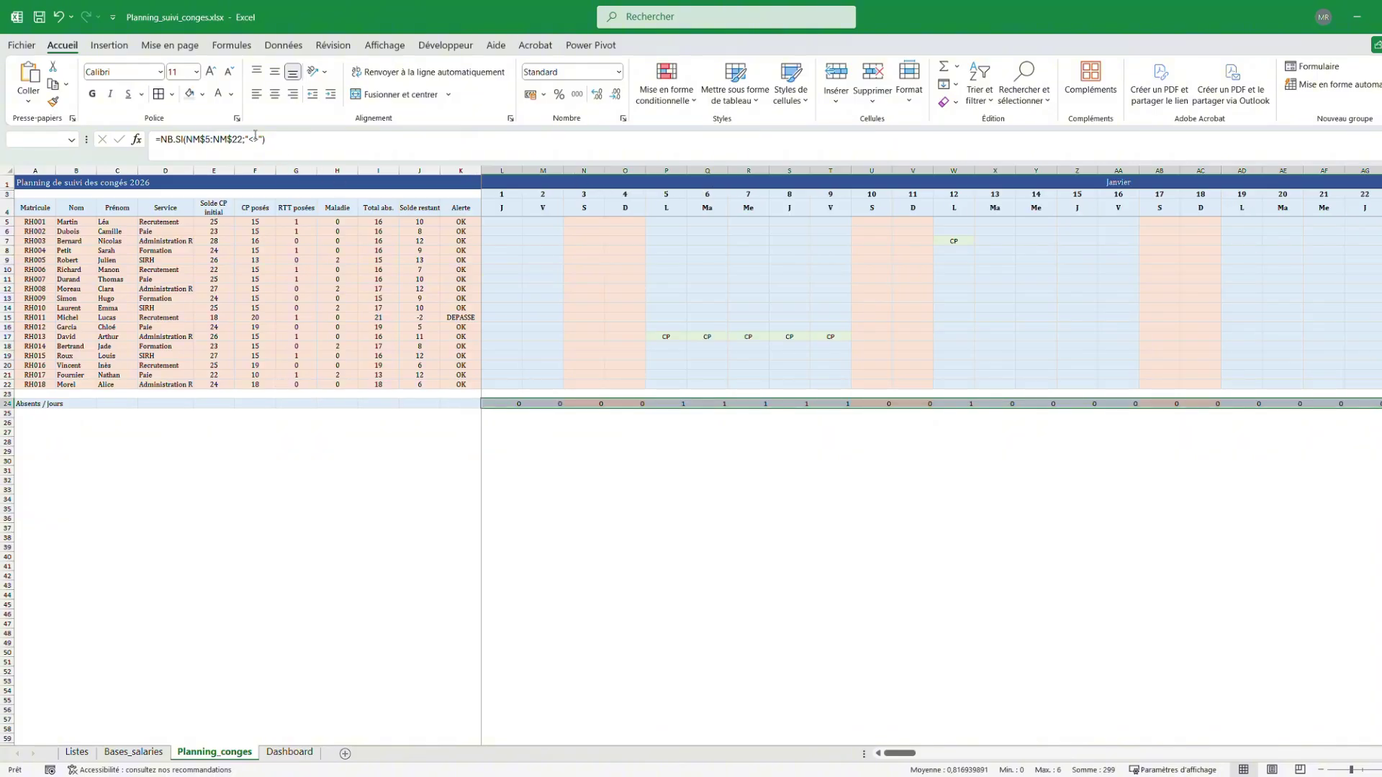
text(R35)
key(Return)
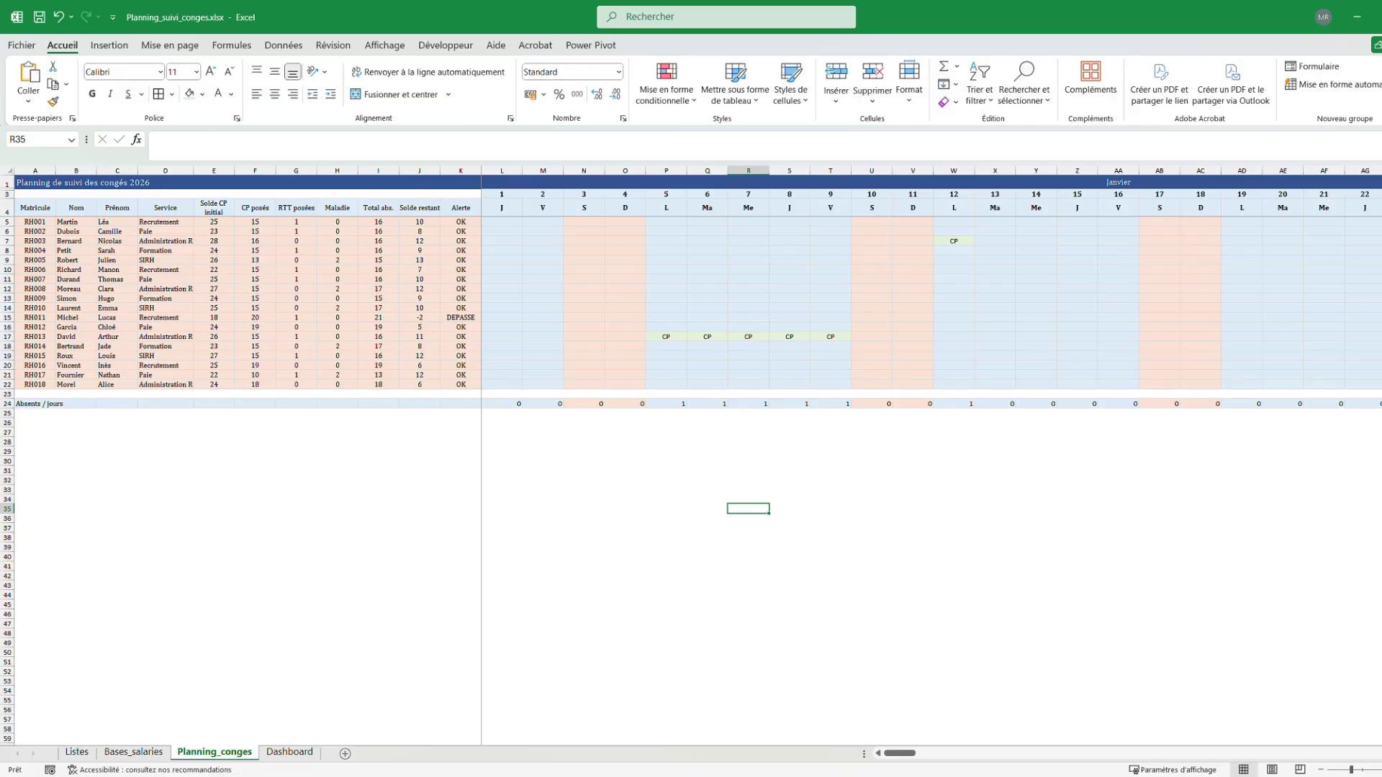
click(666, 452)
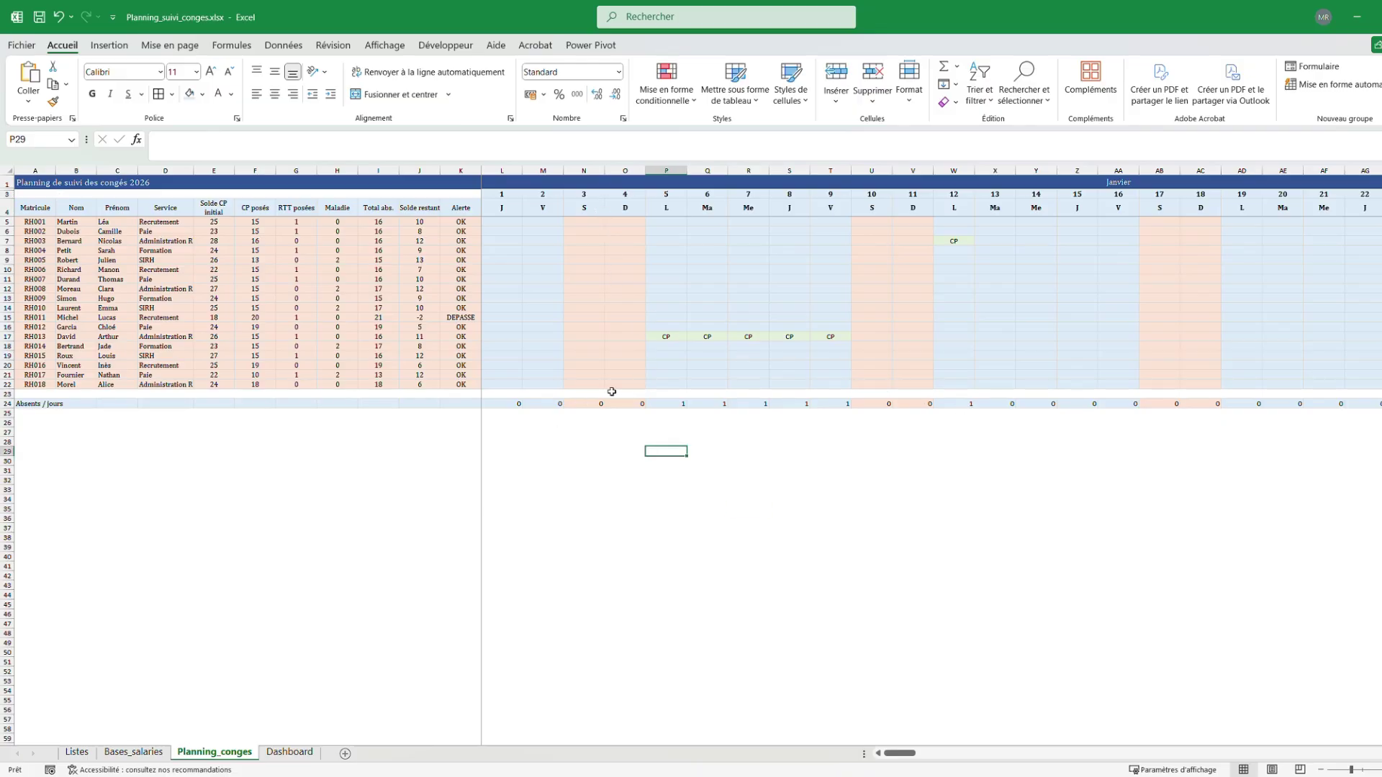
Centre the daily absence counts horizontally across L24:NM24
click(505, 406)
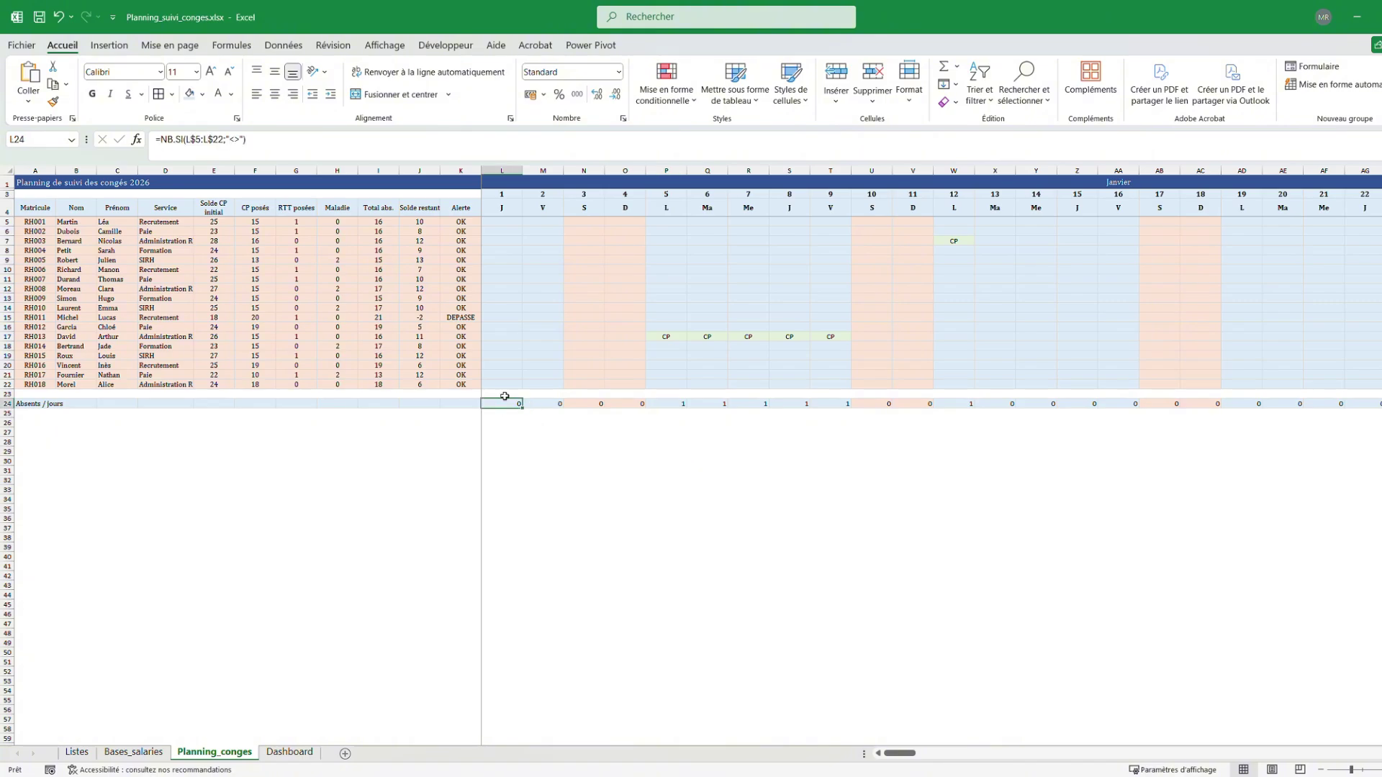
key(ctrl+shift+Right)
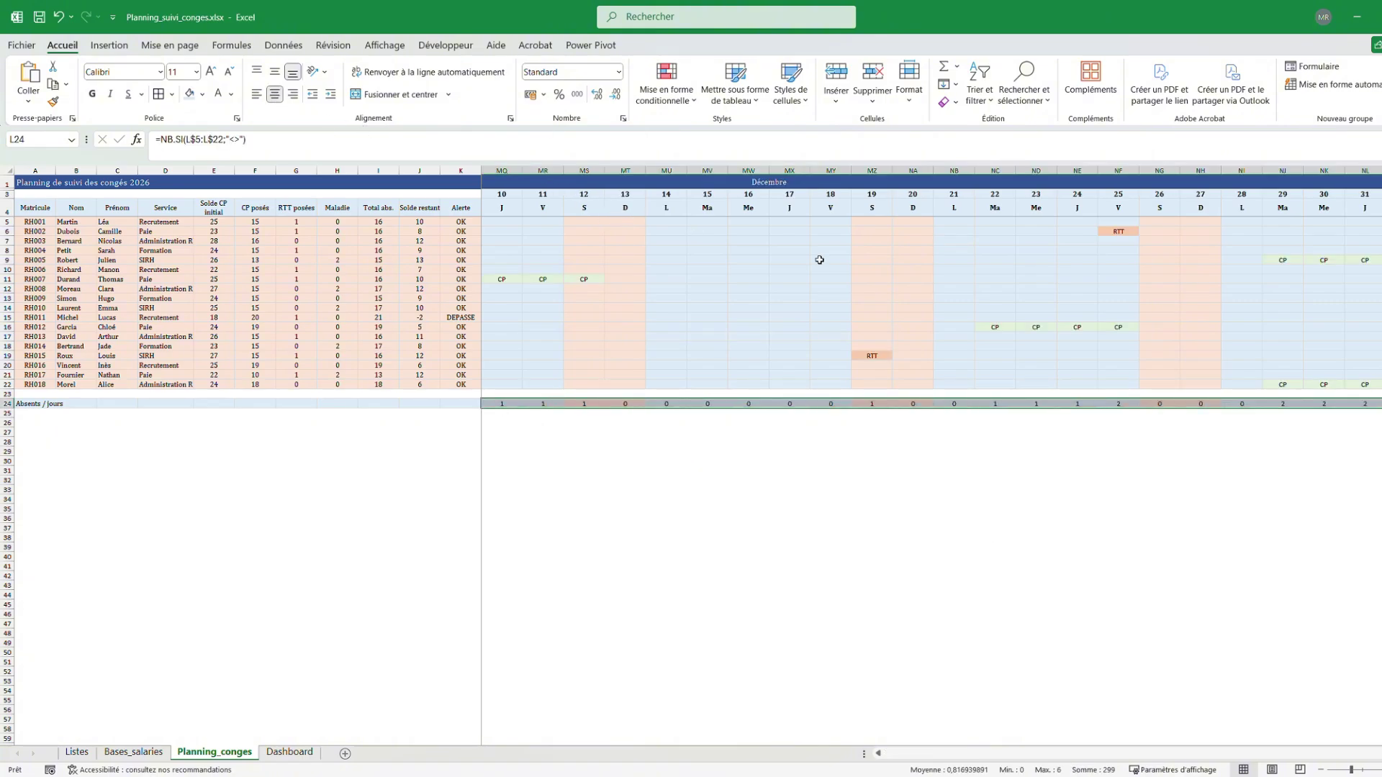
key(ctrl+BackSpace)
click(655, 557)
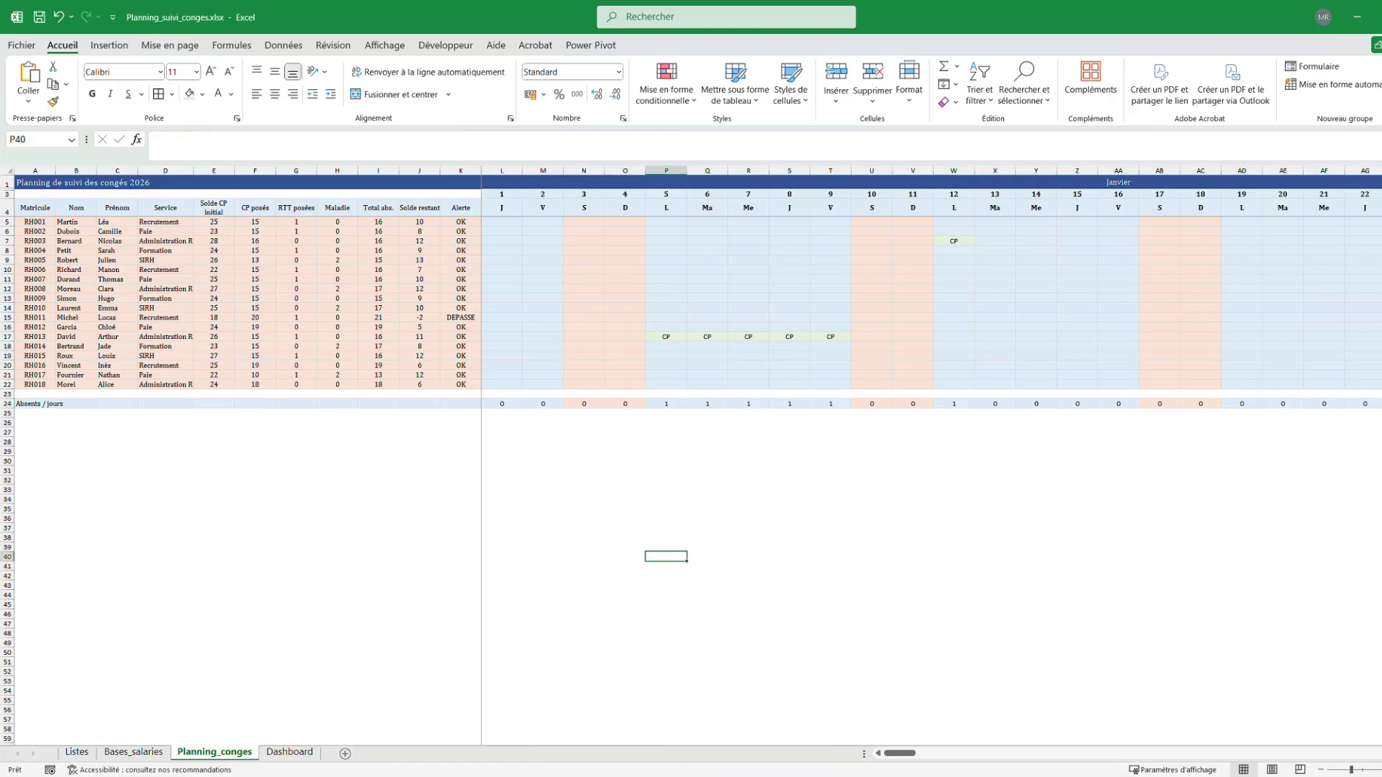
key(alt+Tab)
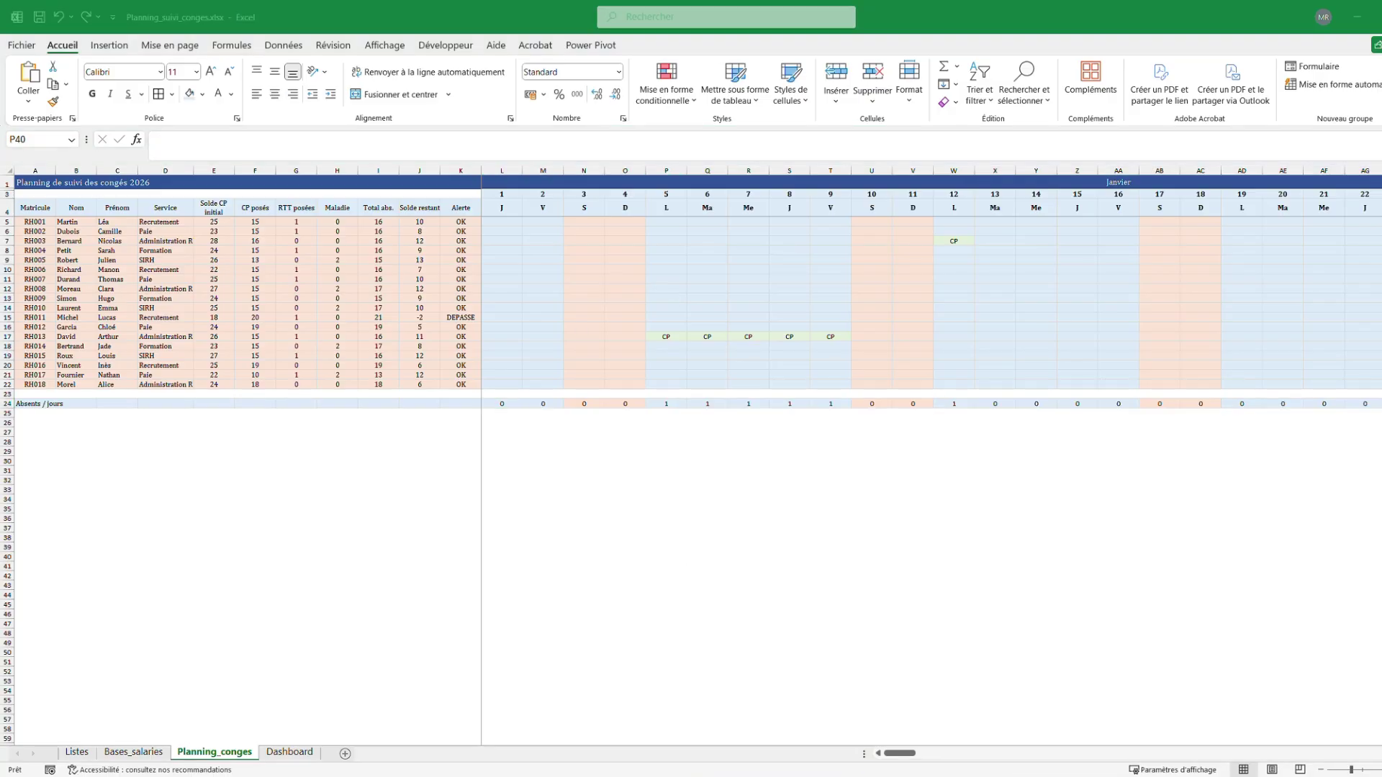
Set one uniform column width for all the day columns from L to NM
drag(502, 171, 1380, 171)
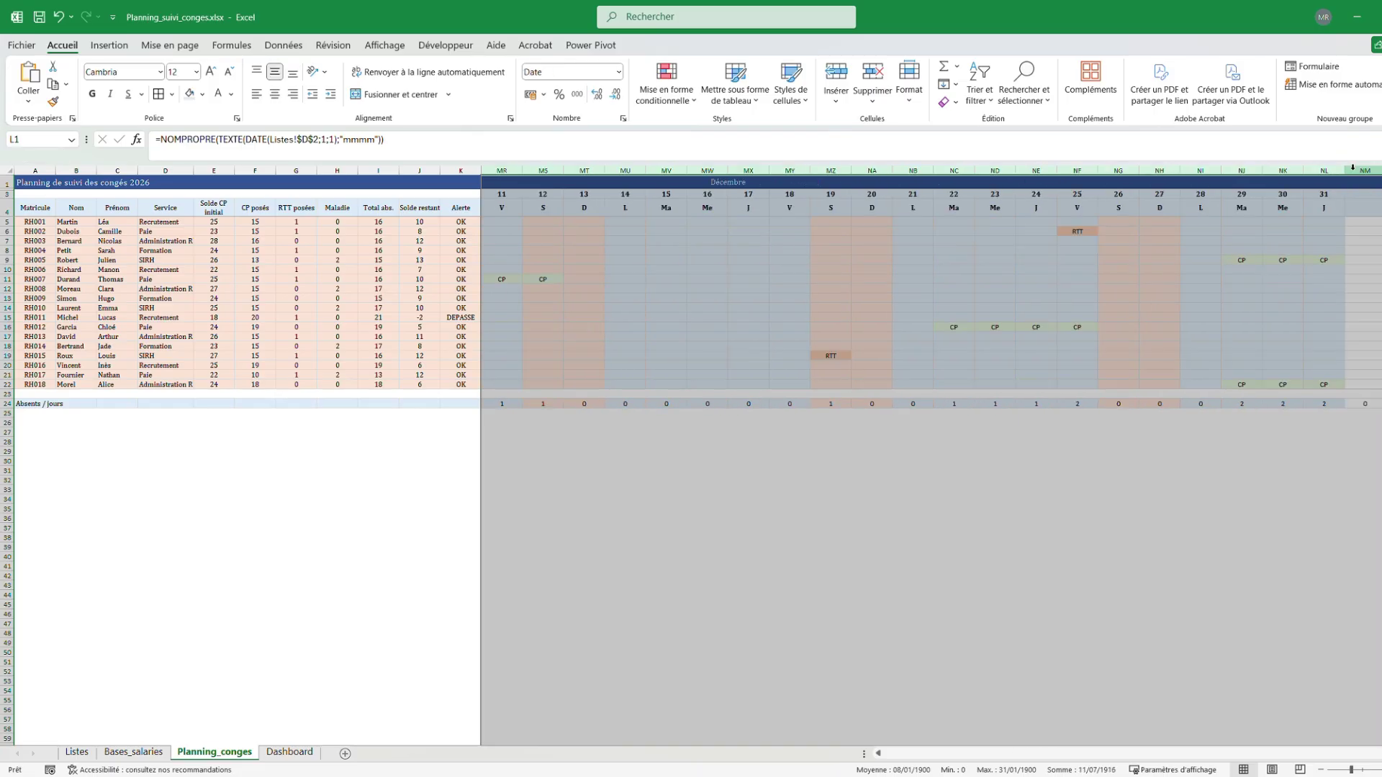
right_click(1196, 170)
click(1240, 395)
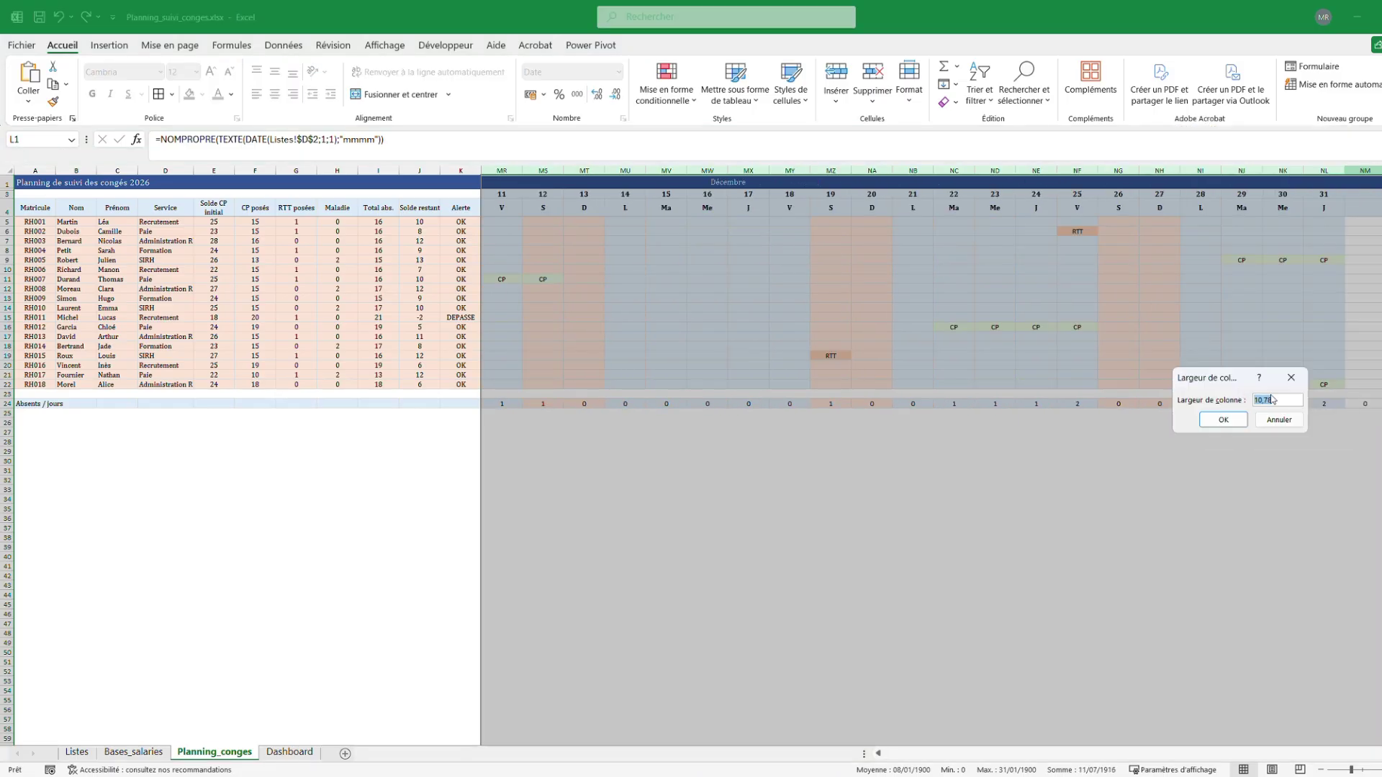
click(1278, 398)
click(1224, 420)
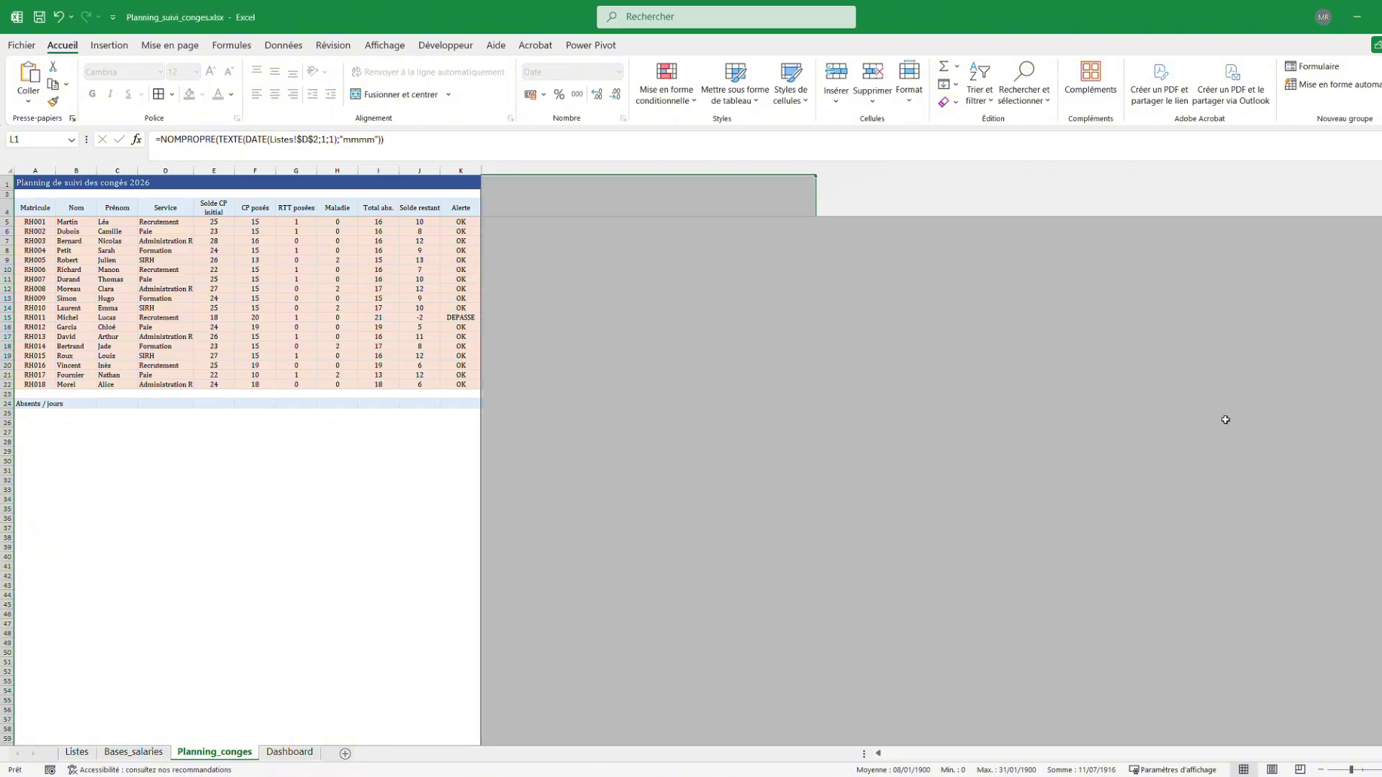
Make the column headers in A4:K4 bold and wrap their text within the cells
click(1033, 444)
drag(1357, 753, 787, 754)
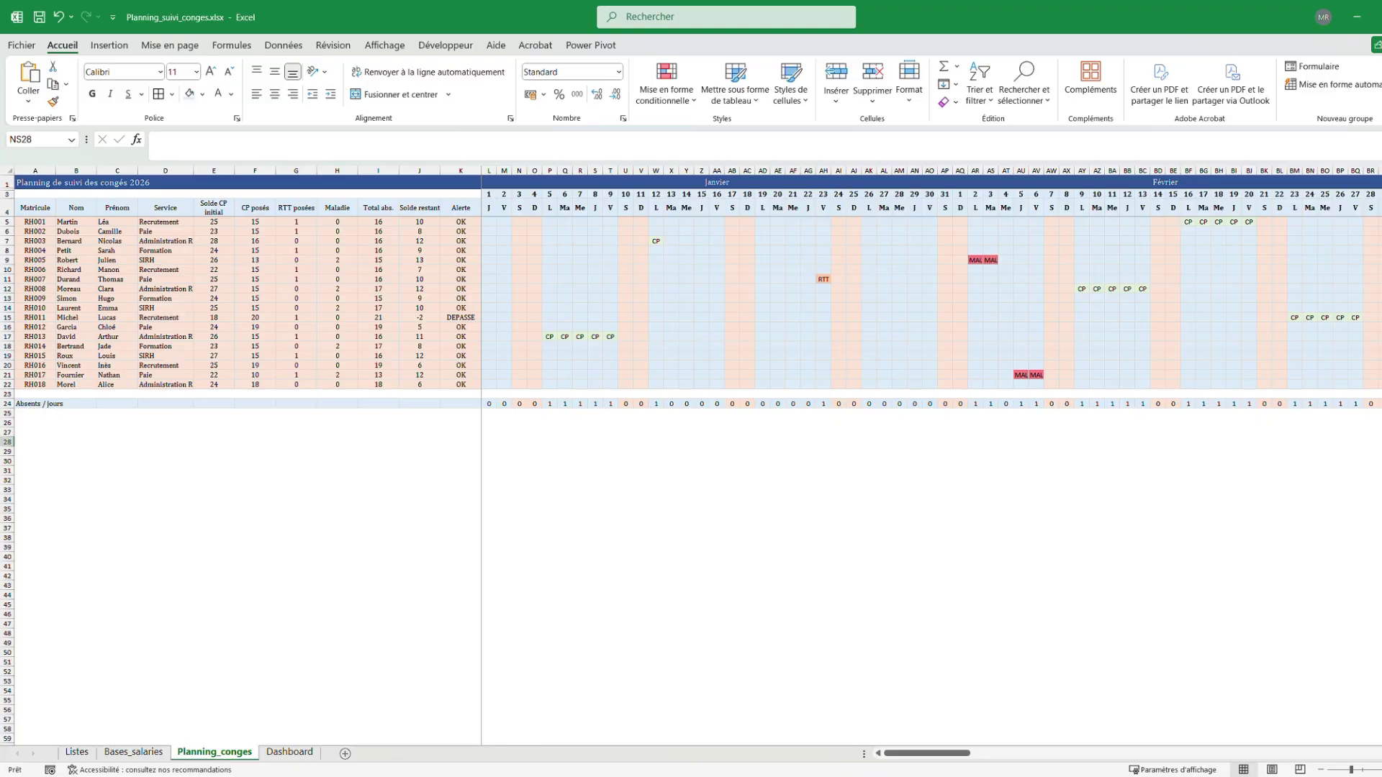
scroll(931, 538, up, 1)
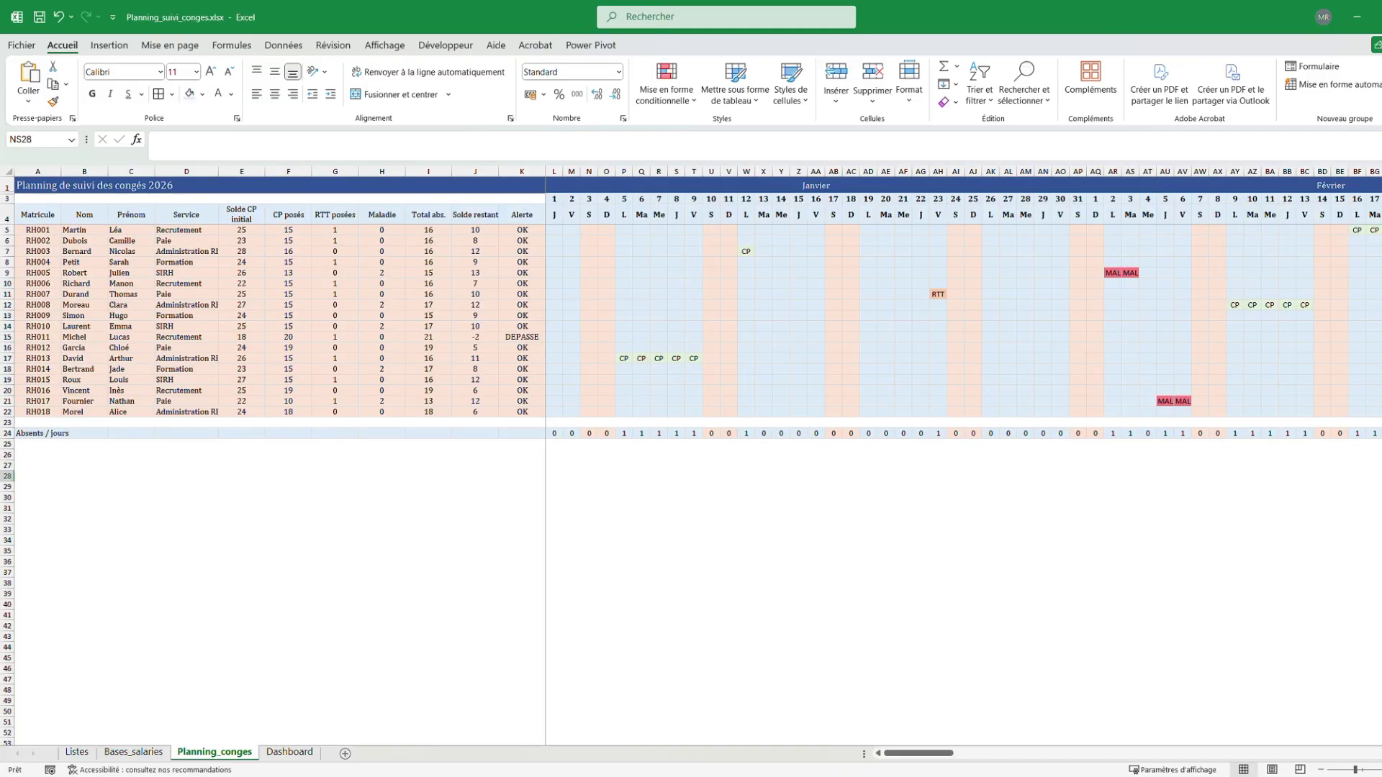
scroll(762, 525, up, 1)
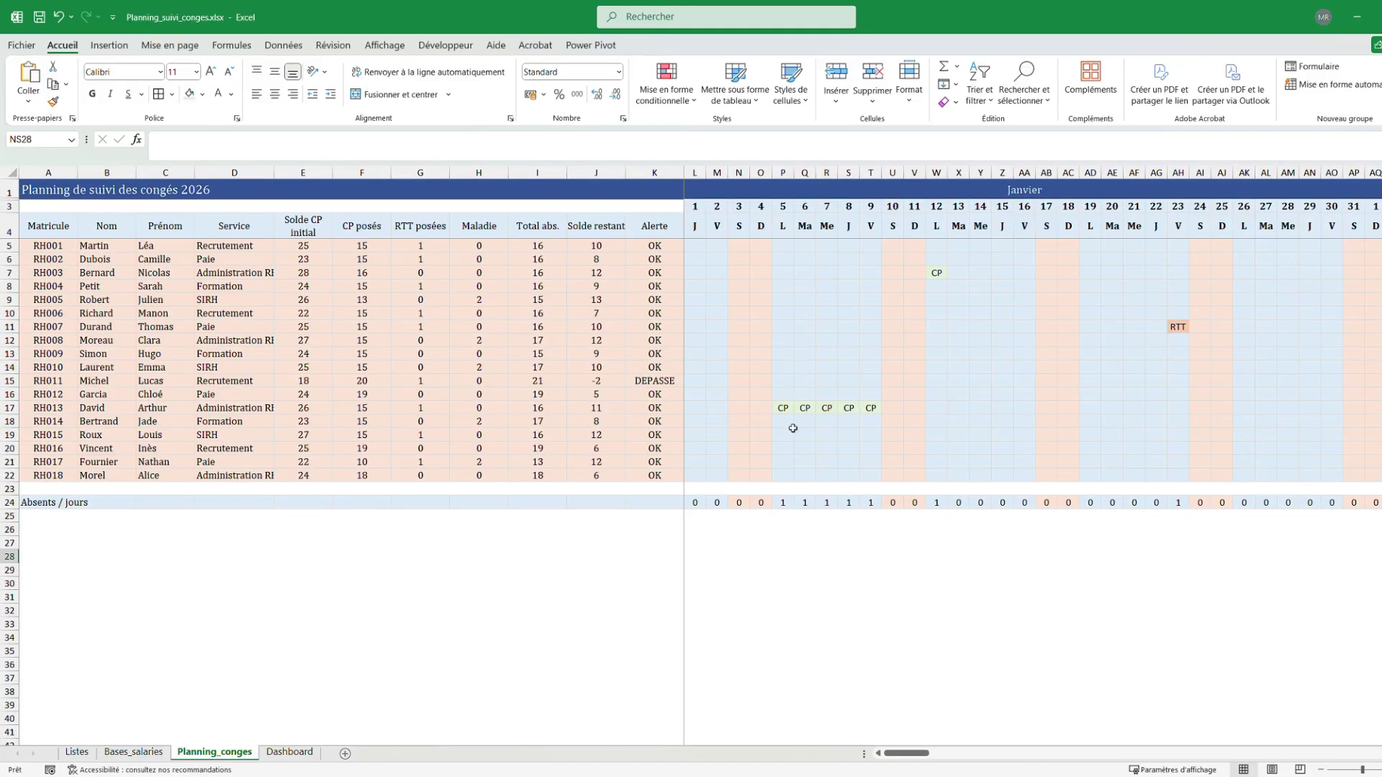
mouse_move(908, 752)
mouse_down()
mouse_move(931, 753)
mouse_move(907, 752)
mouse_up()
drag(667, 228, 48, 227)
click(92, 94)
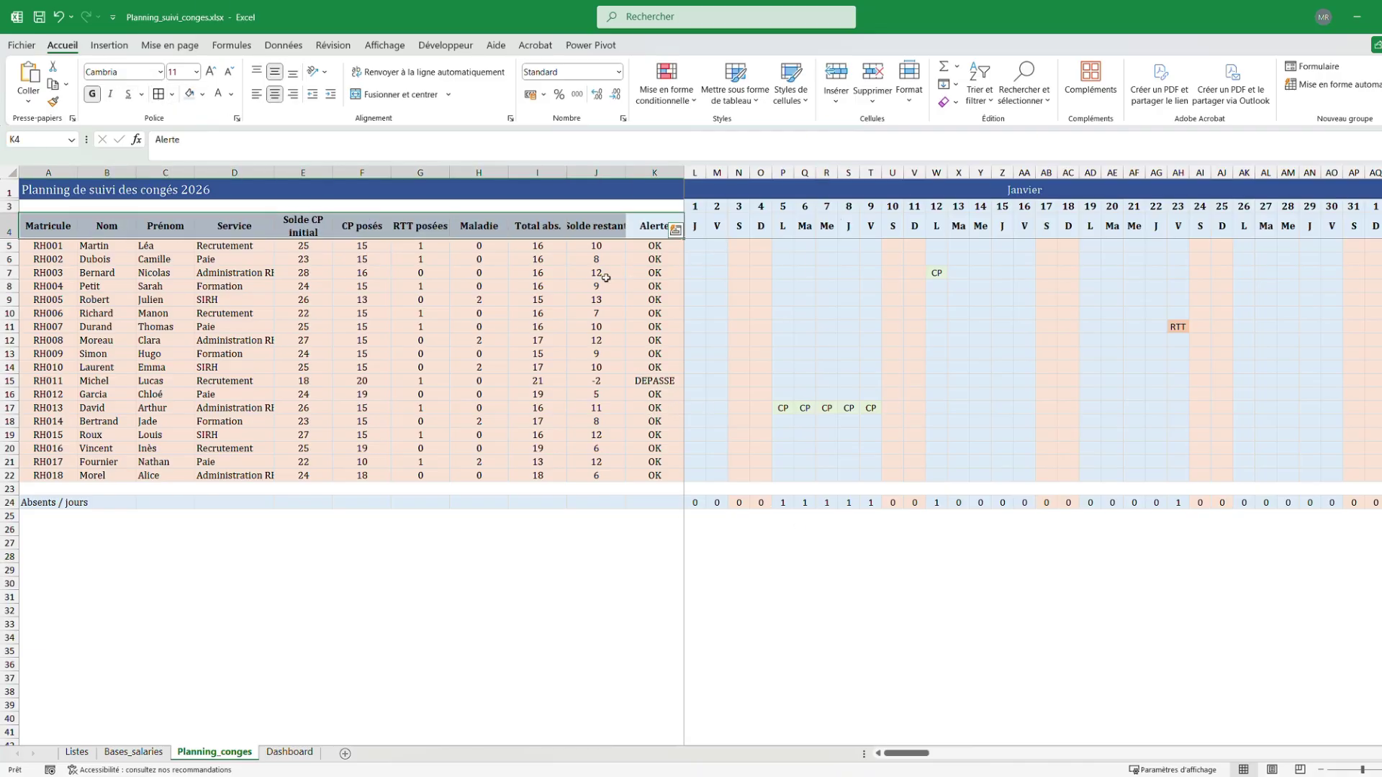
click(441, 75)
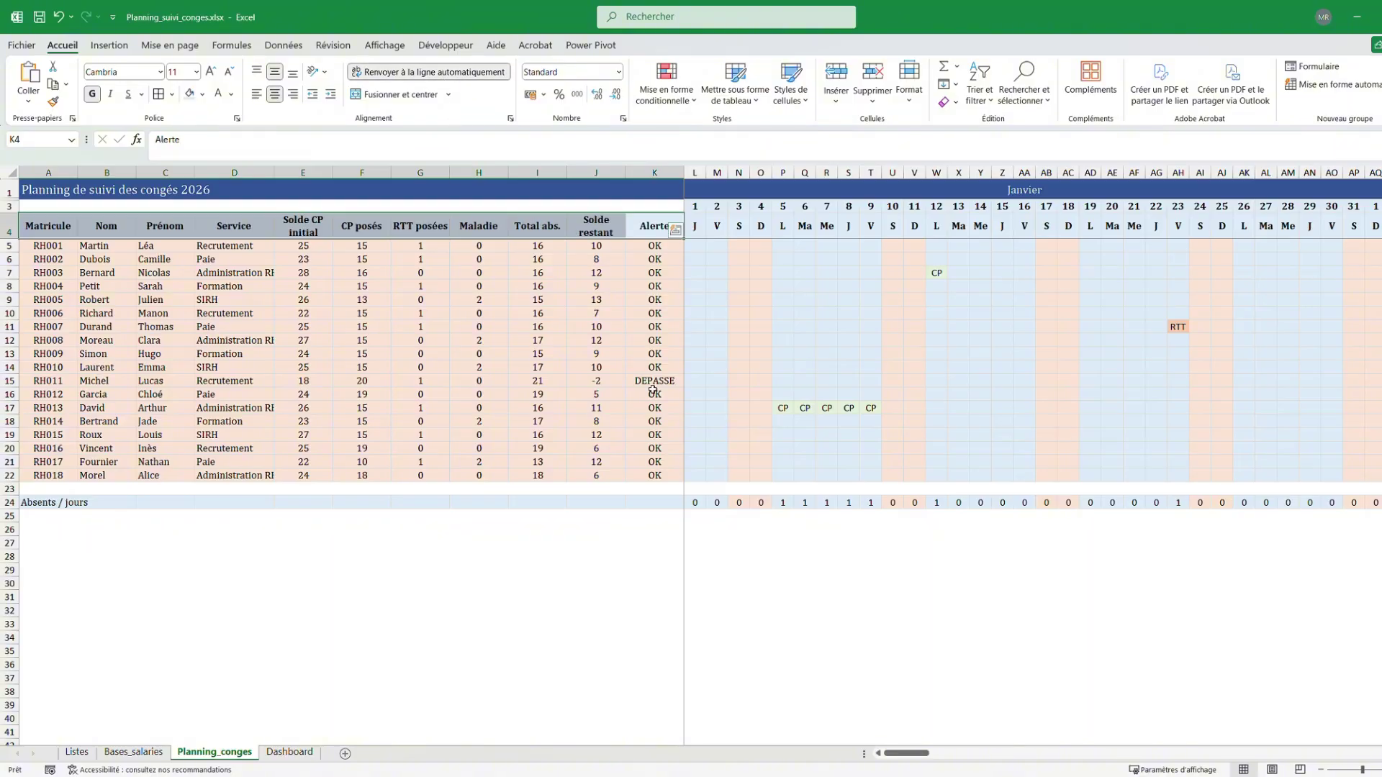
click(570, 580)
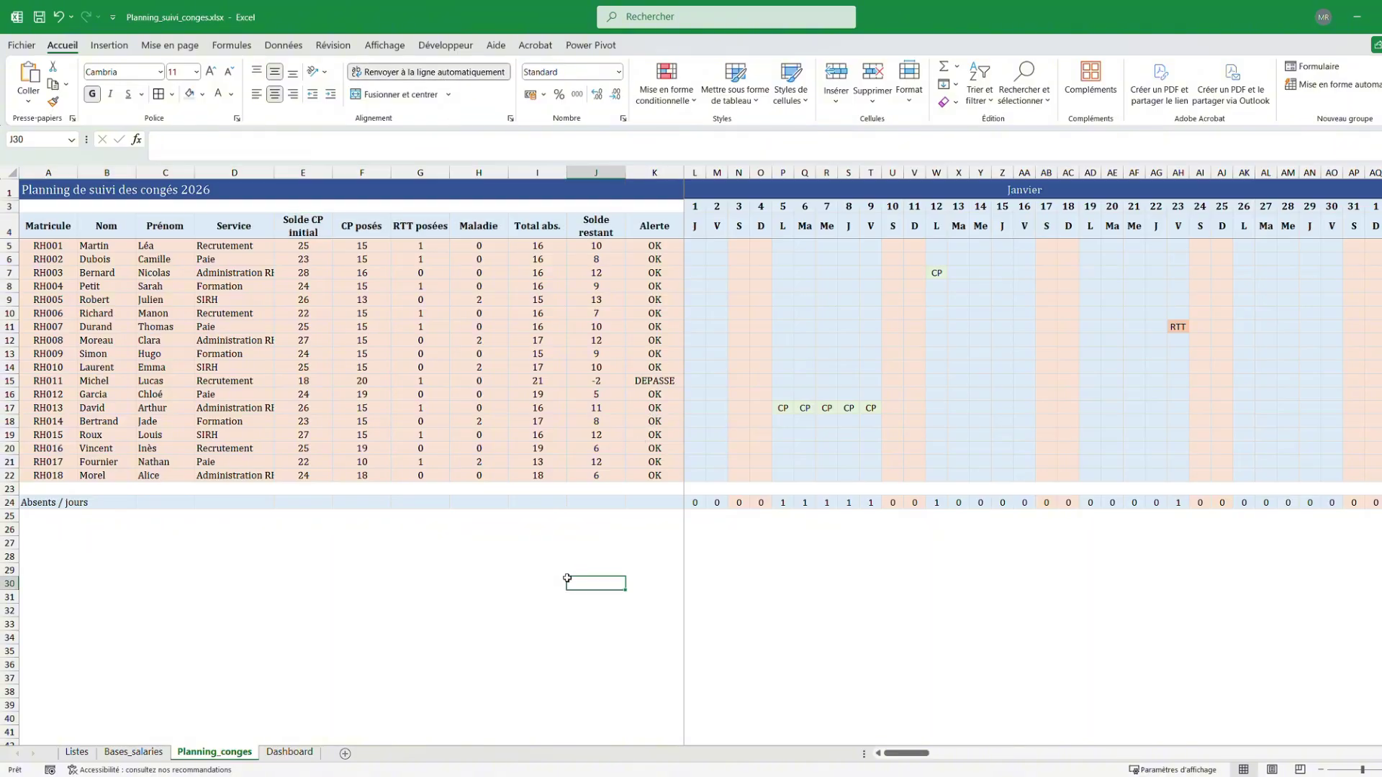
Make the "Absents / jours" label in A24 bold
click(48, 503)
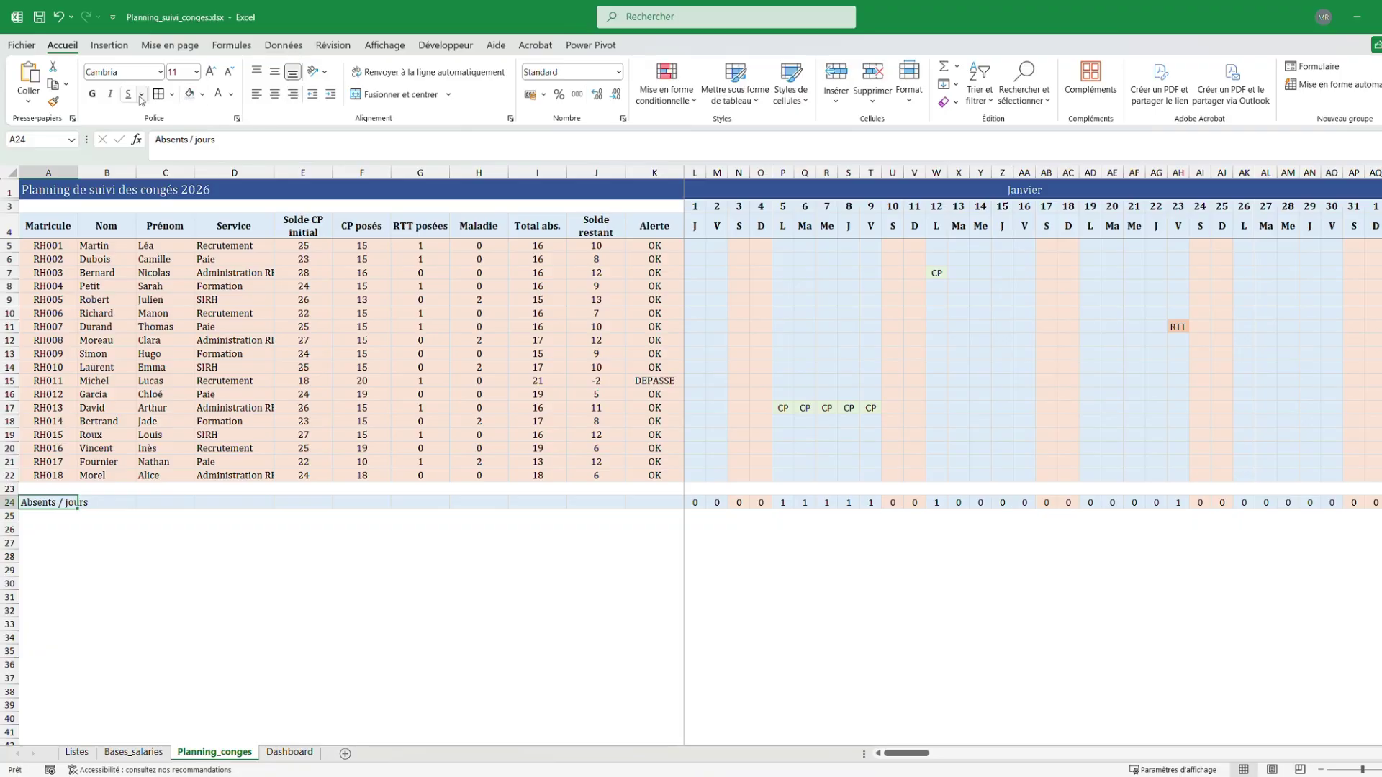
click(92, 94)
click(388, 584)
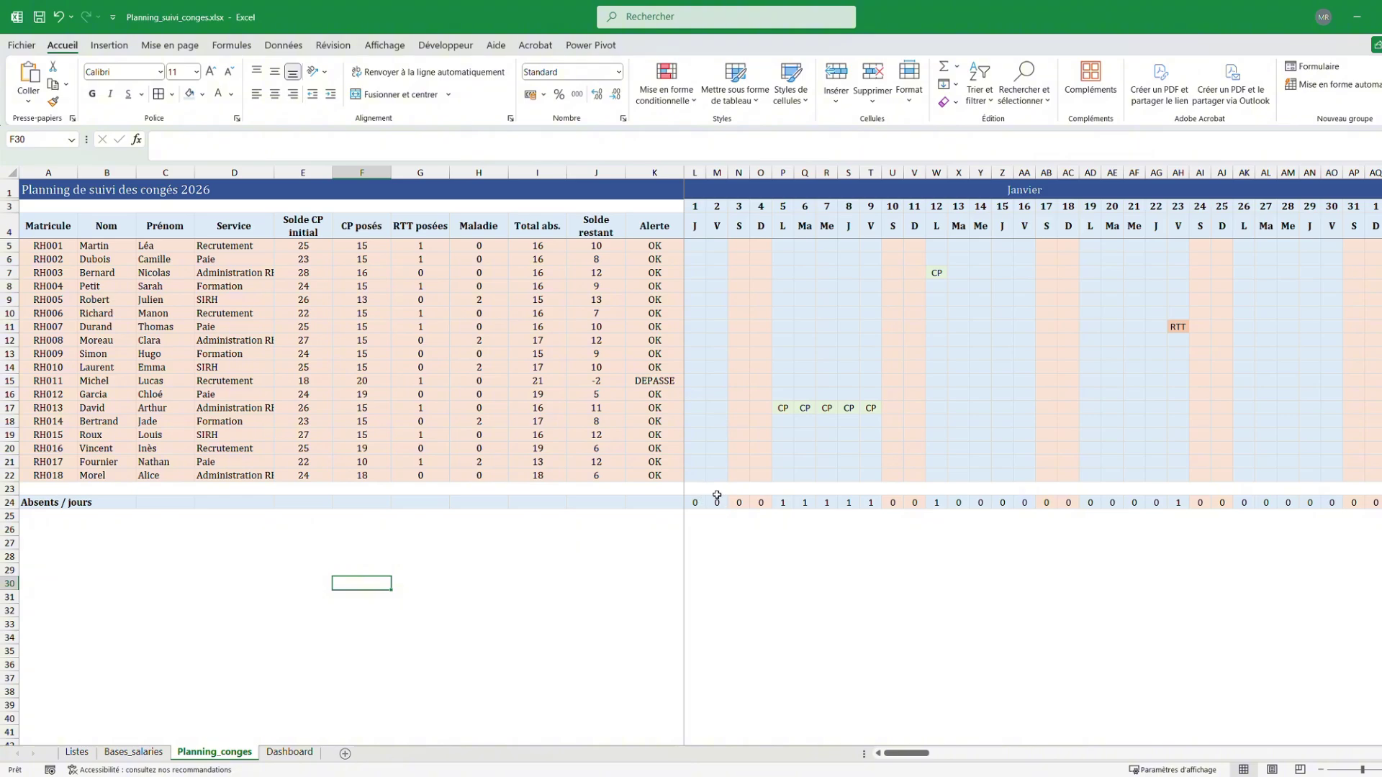
Format the planning grid L5:NM22 in Cambria size 9 and align its contents vertically to the middle
click(805, 367)
click(778, 416)
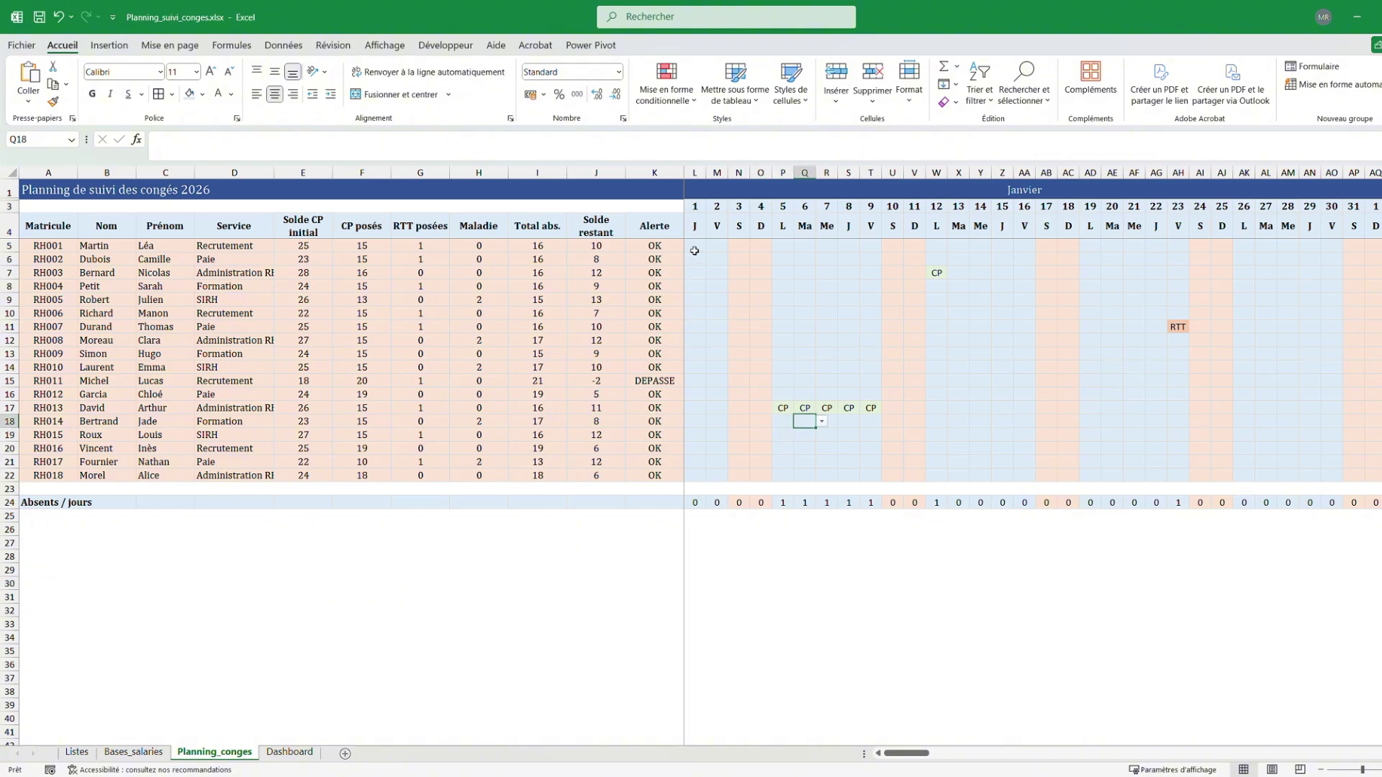
mouse_move(694, 246)
mouse_down()
mouse_move(1378, 448)
mouse_move(1178, 475)
mouse_up()
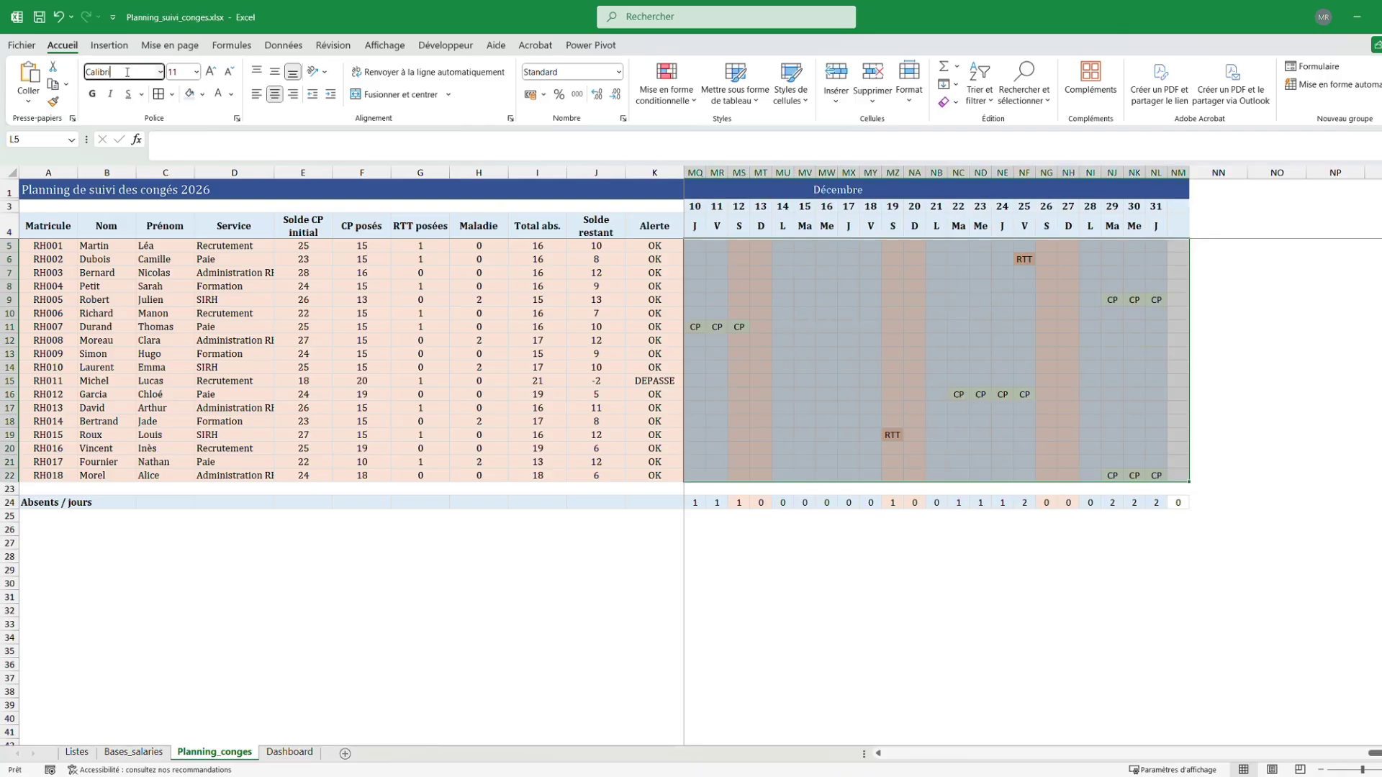
text(Cambria)
key(Return)
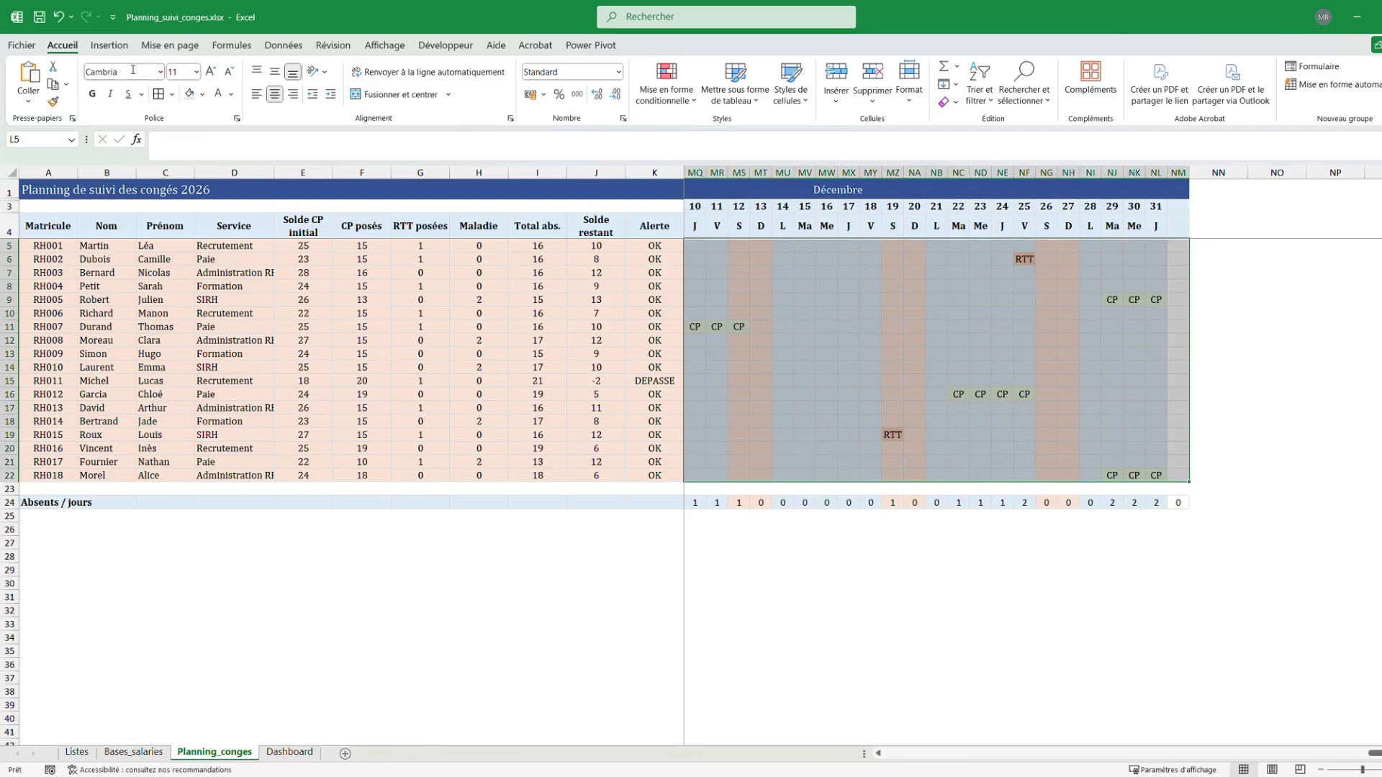
click(230, 73)
click(230, 73)
click(275, 72)
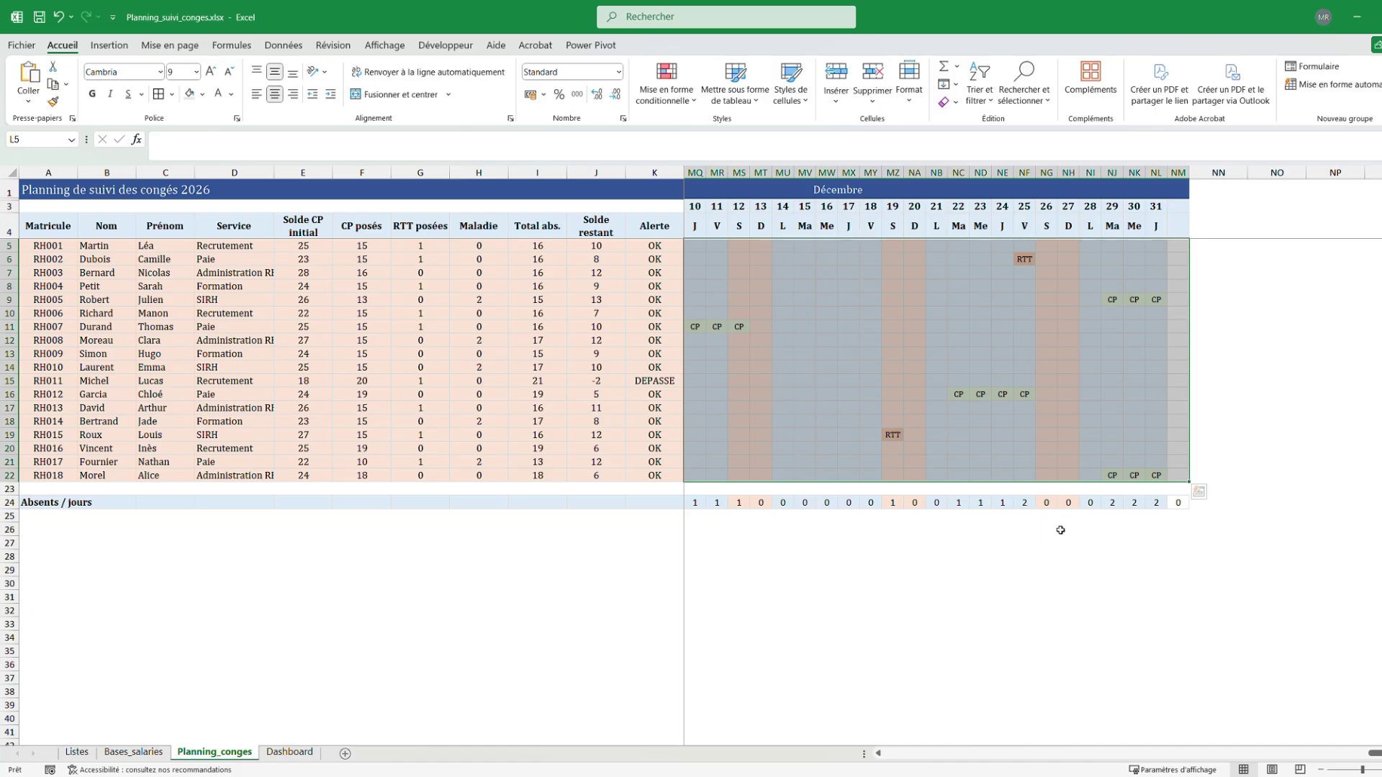
click(1159, 532)
Set the daily absence counts in L24:NM24 to Cambria size 9
drag(1178, 502, 343, 496)
drag(342, 496, 694, 503)
click(119, 72)
text(Cam)
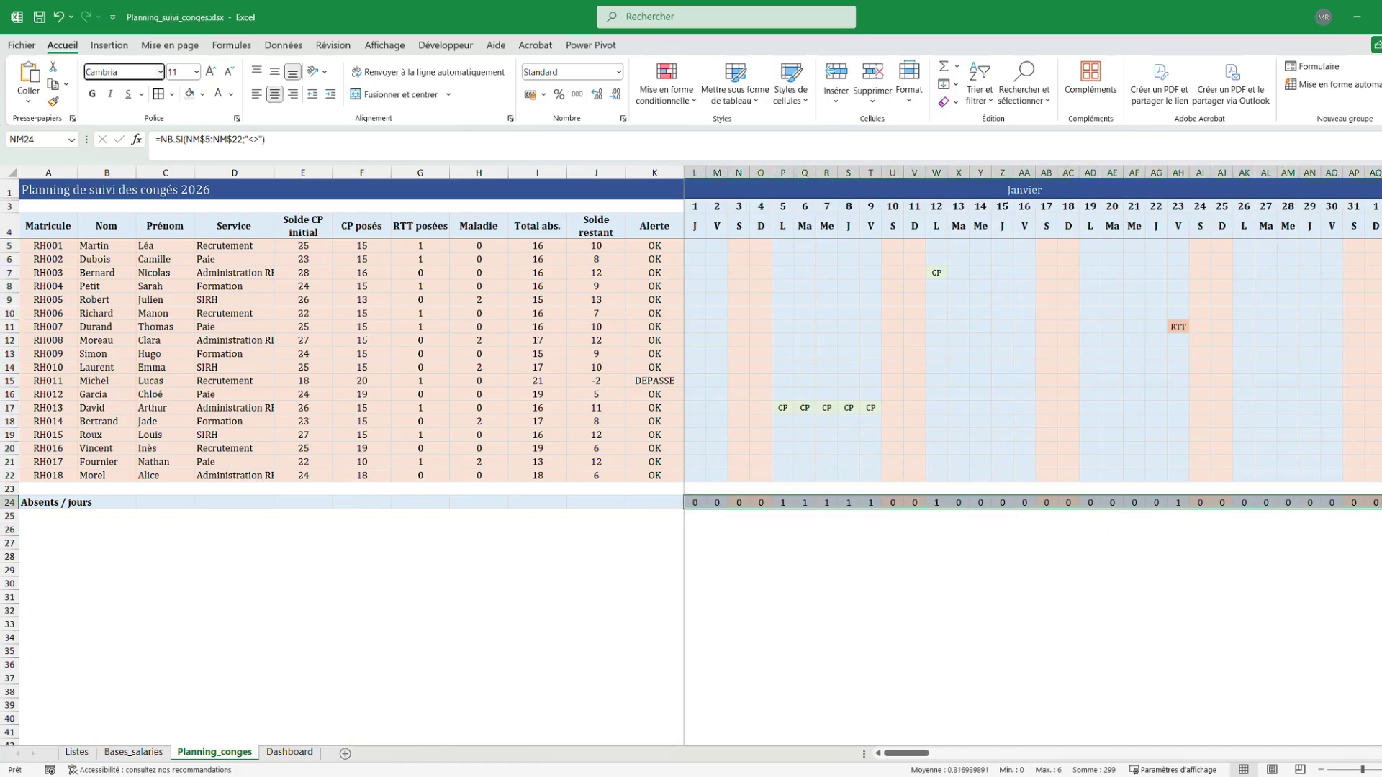
key(Return)
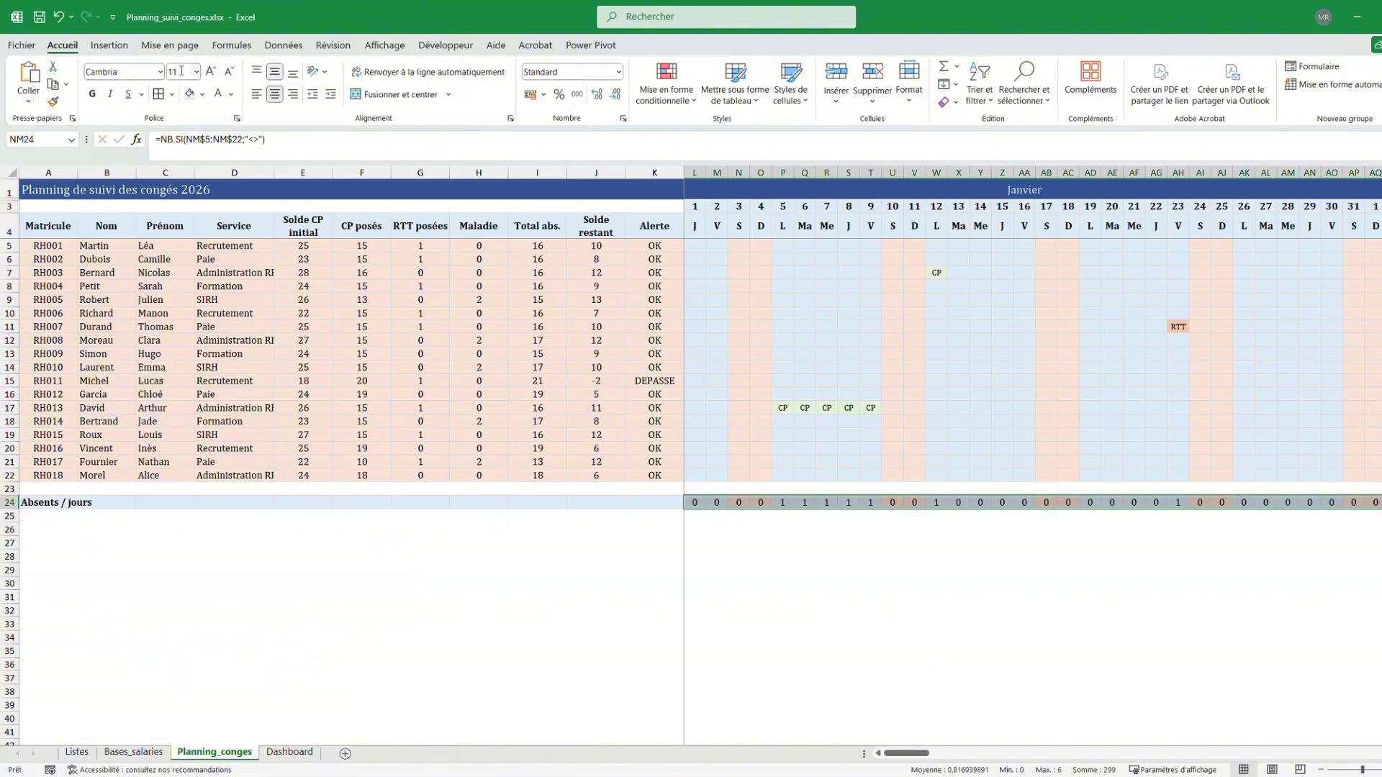
click(228, 72)
click(228, 72)
click(228, 73)
click(760, 637)
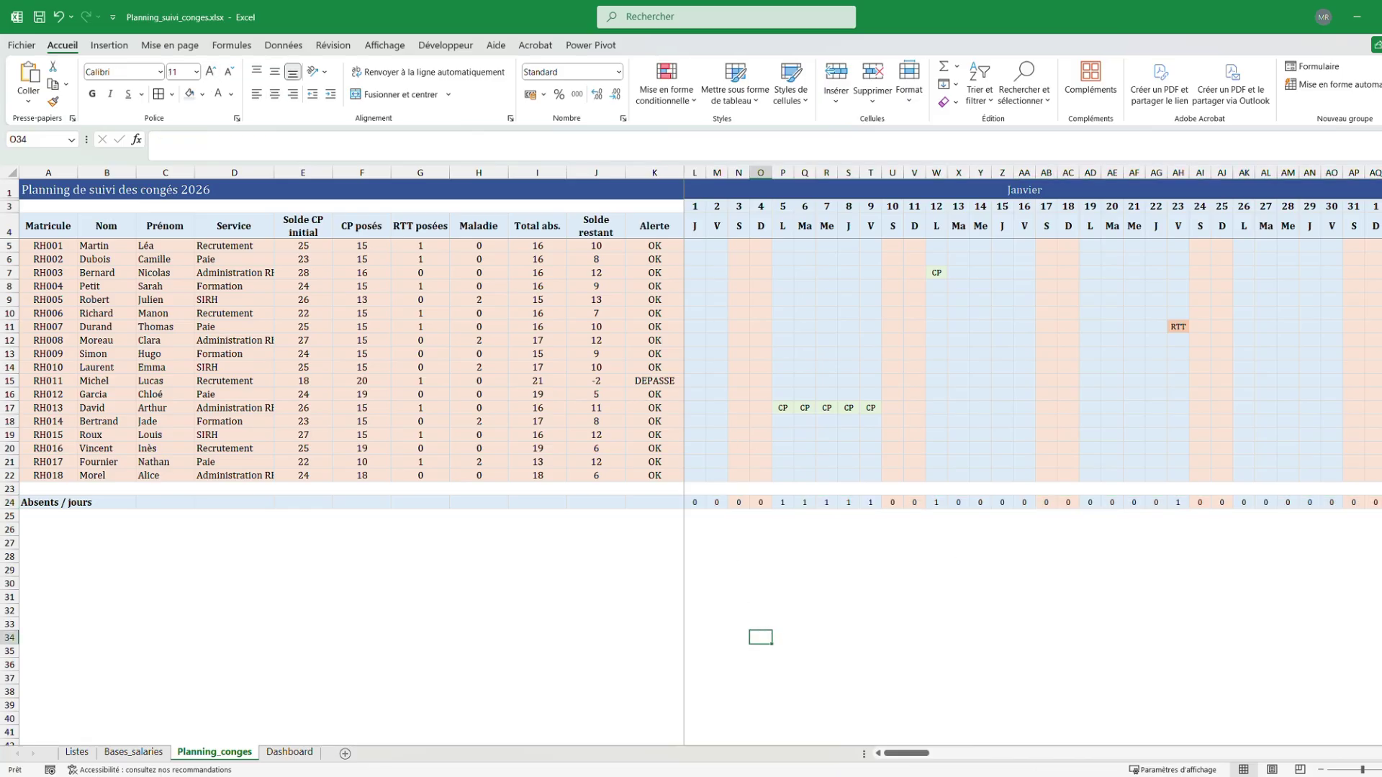
Add a conditional formatting rule to the remaining balances in J5:J22 that shows values less than 0 in red text
key(alt+Tab)
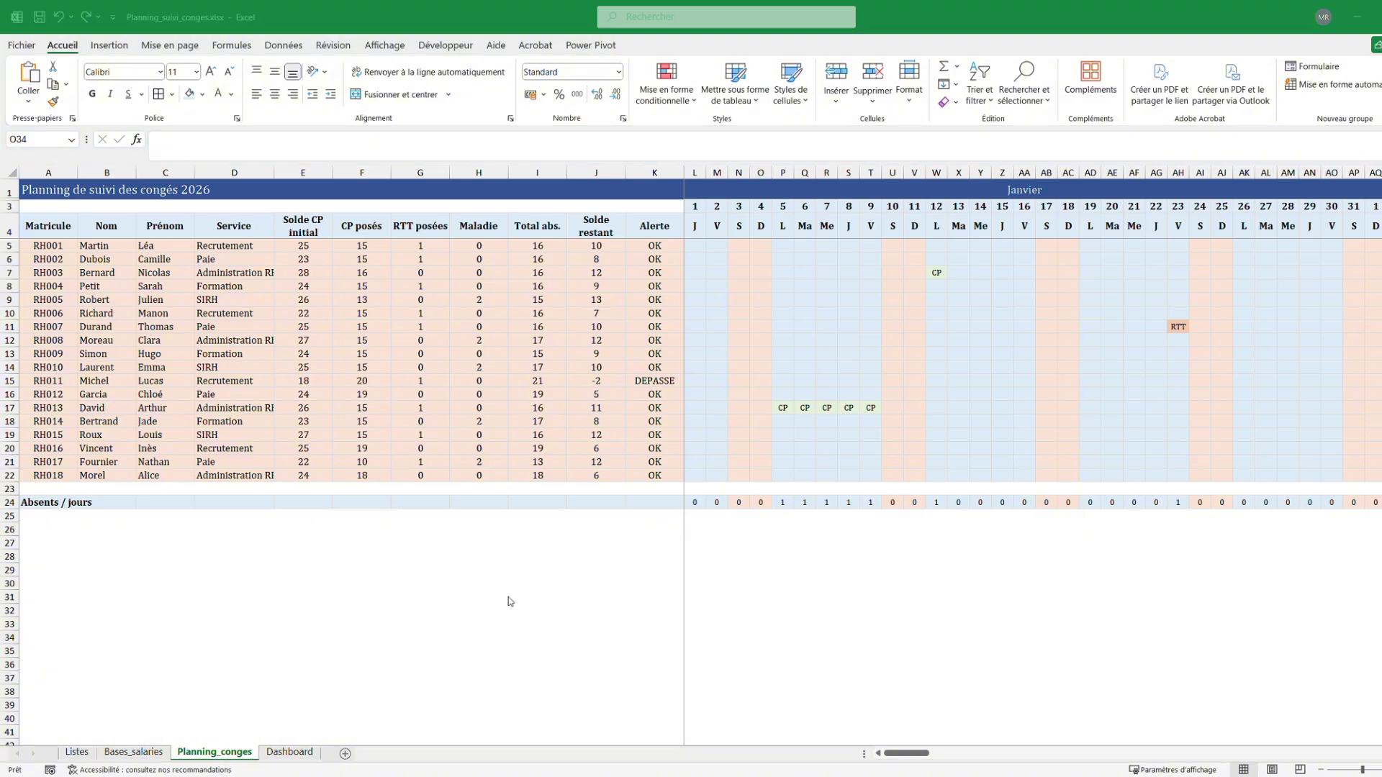
click(523, 613)
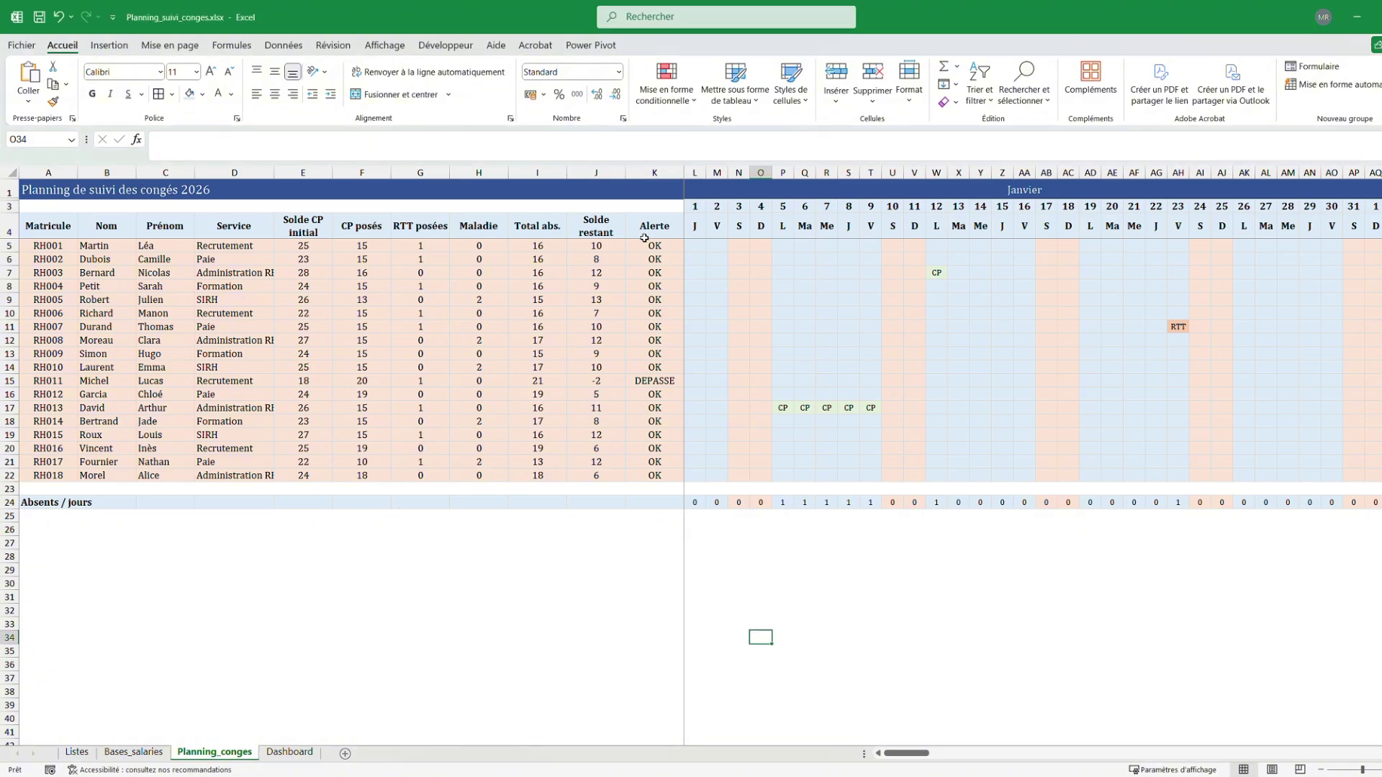
drag(597, 246, 598, 475)
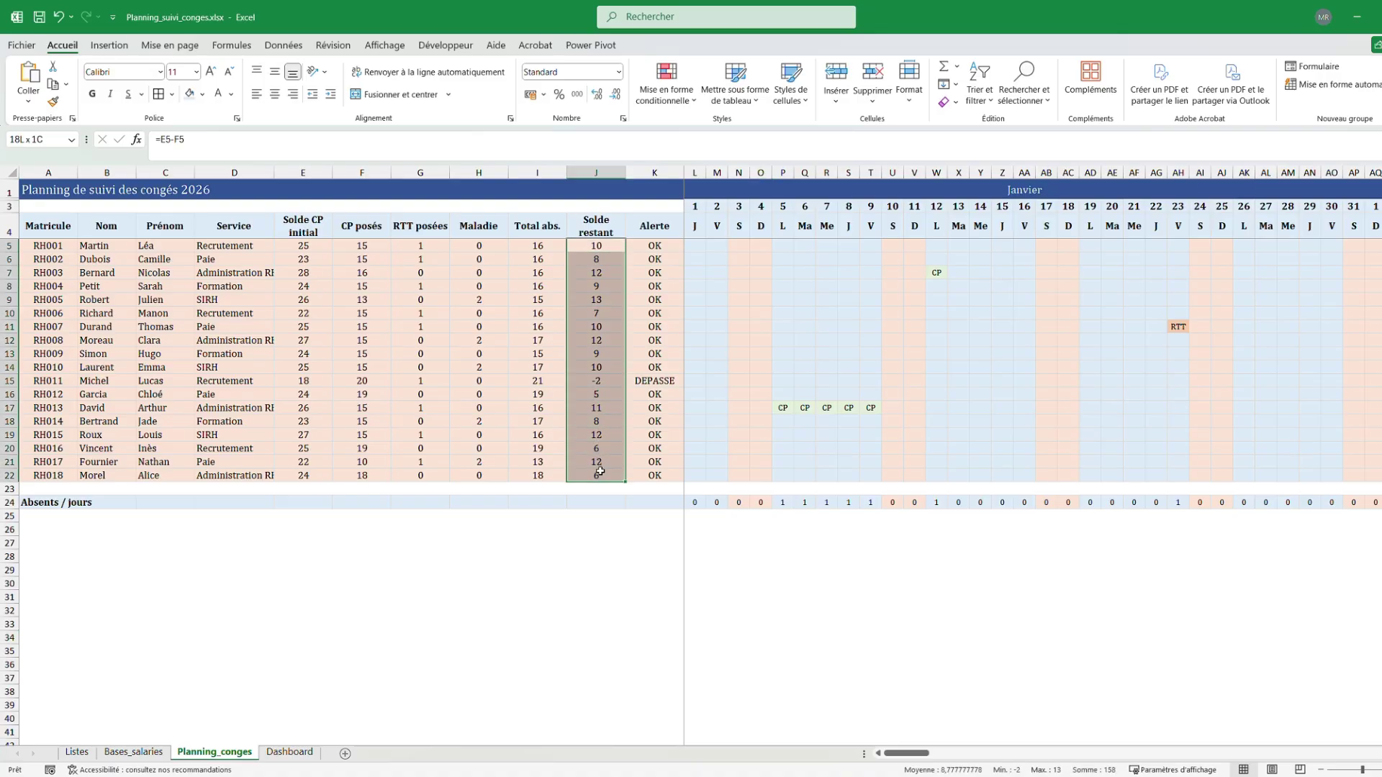
click(649, 95)
mouse_move(701, 248)
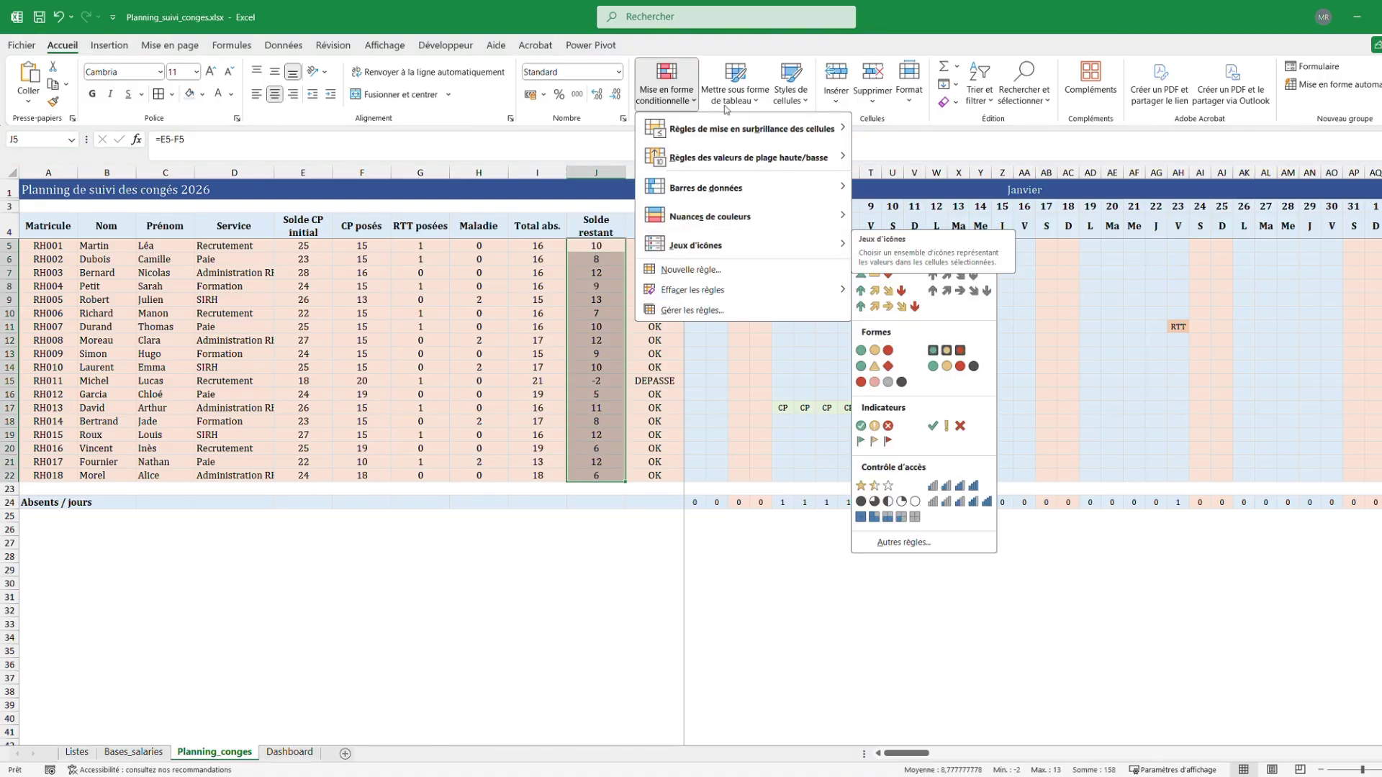
mouse_move(727, 128)
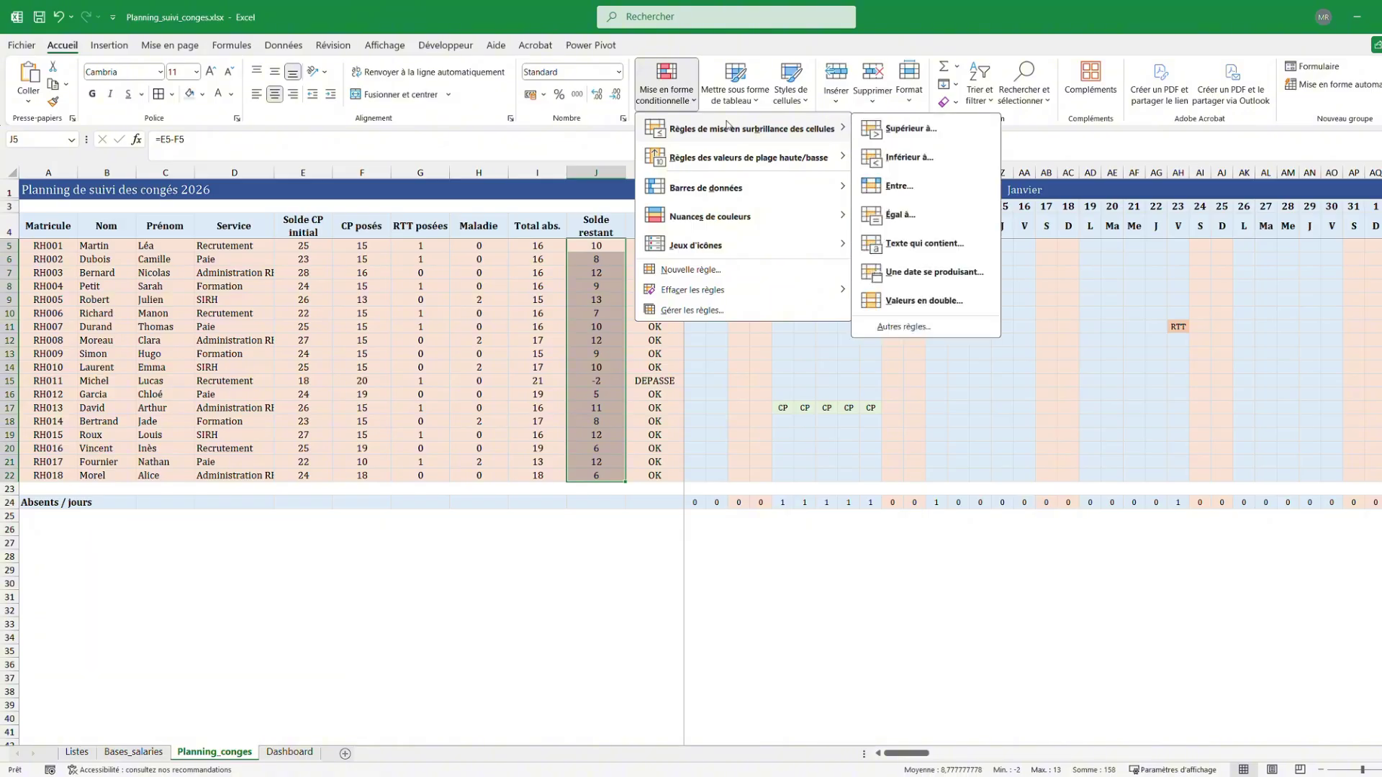
click(906, 160)
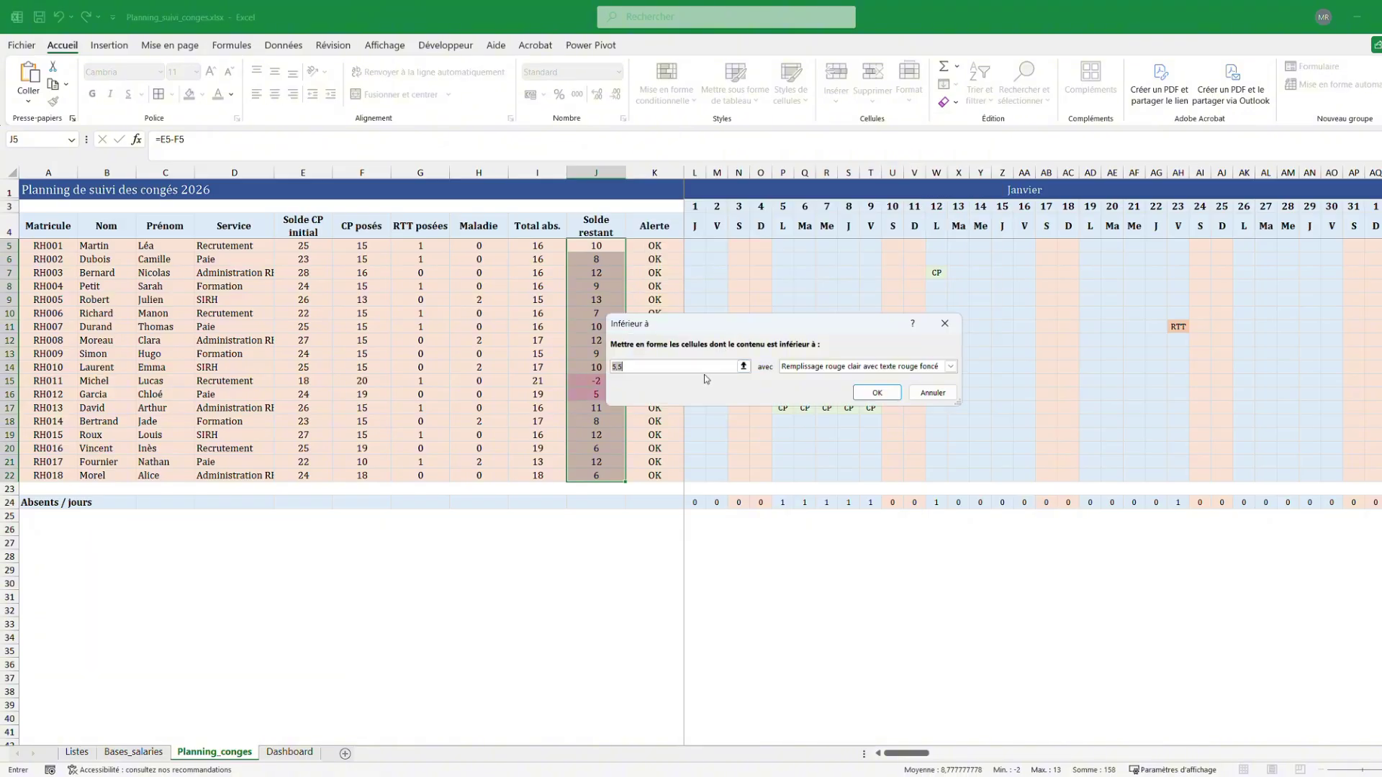
text(0.)
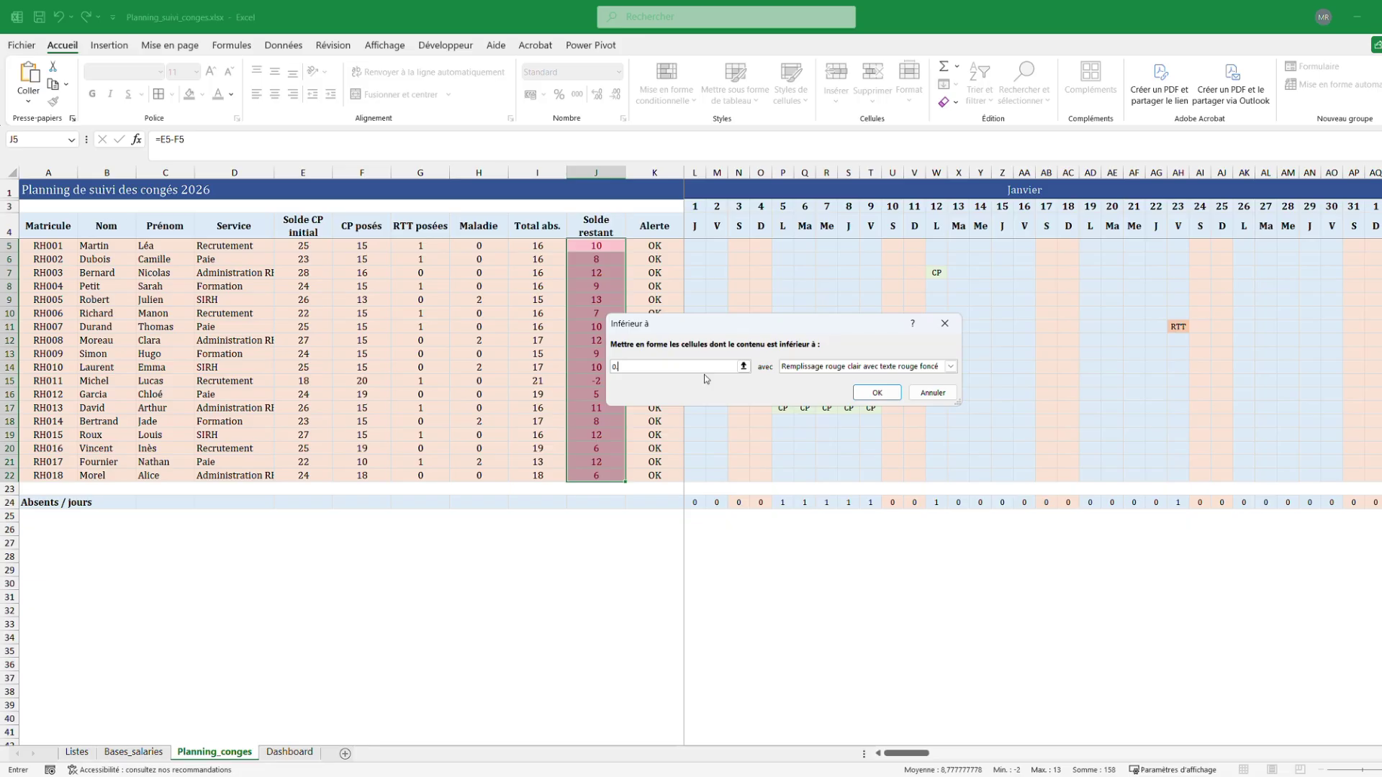
key(BackSpace)
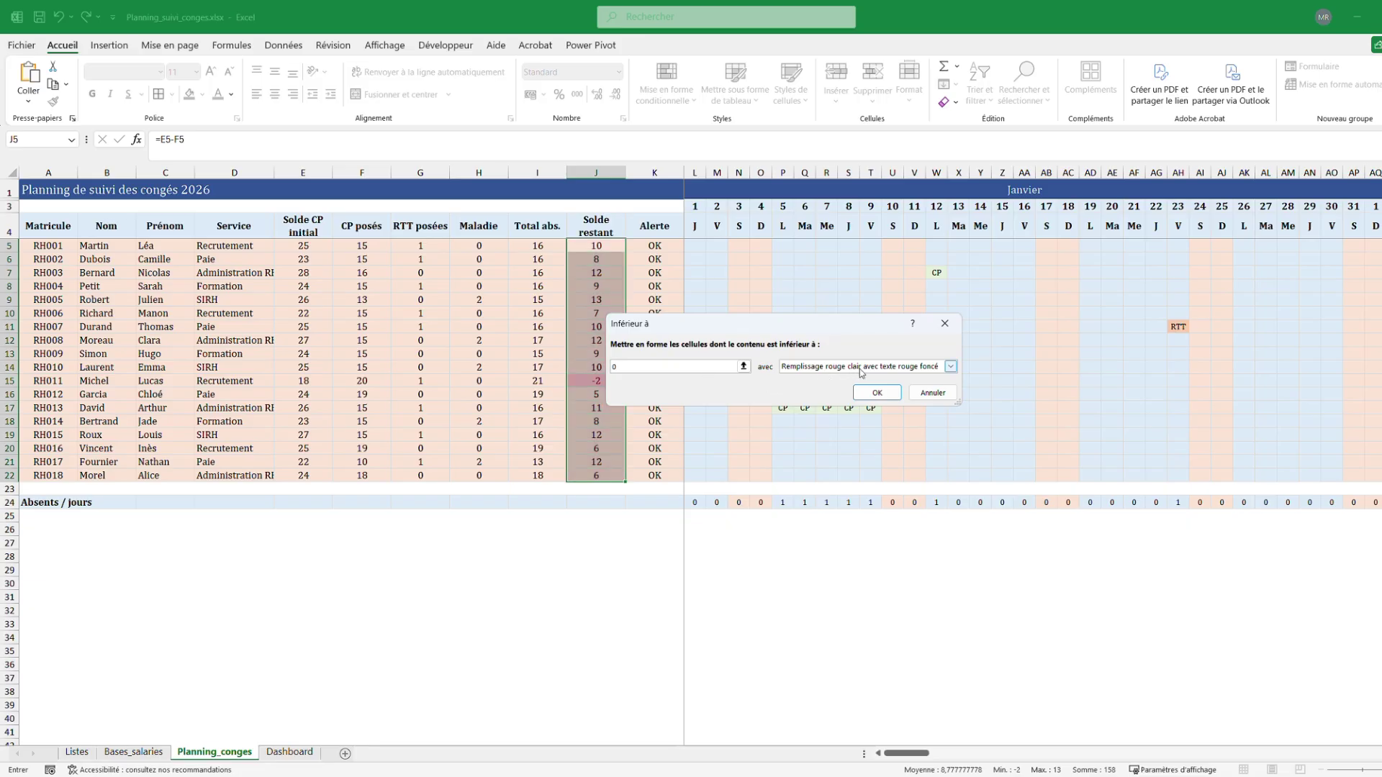
click(917, 368)
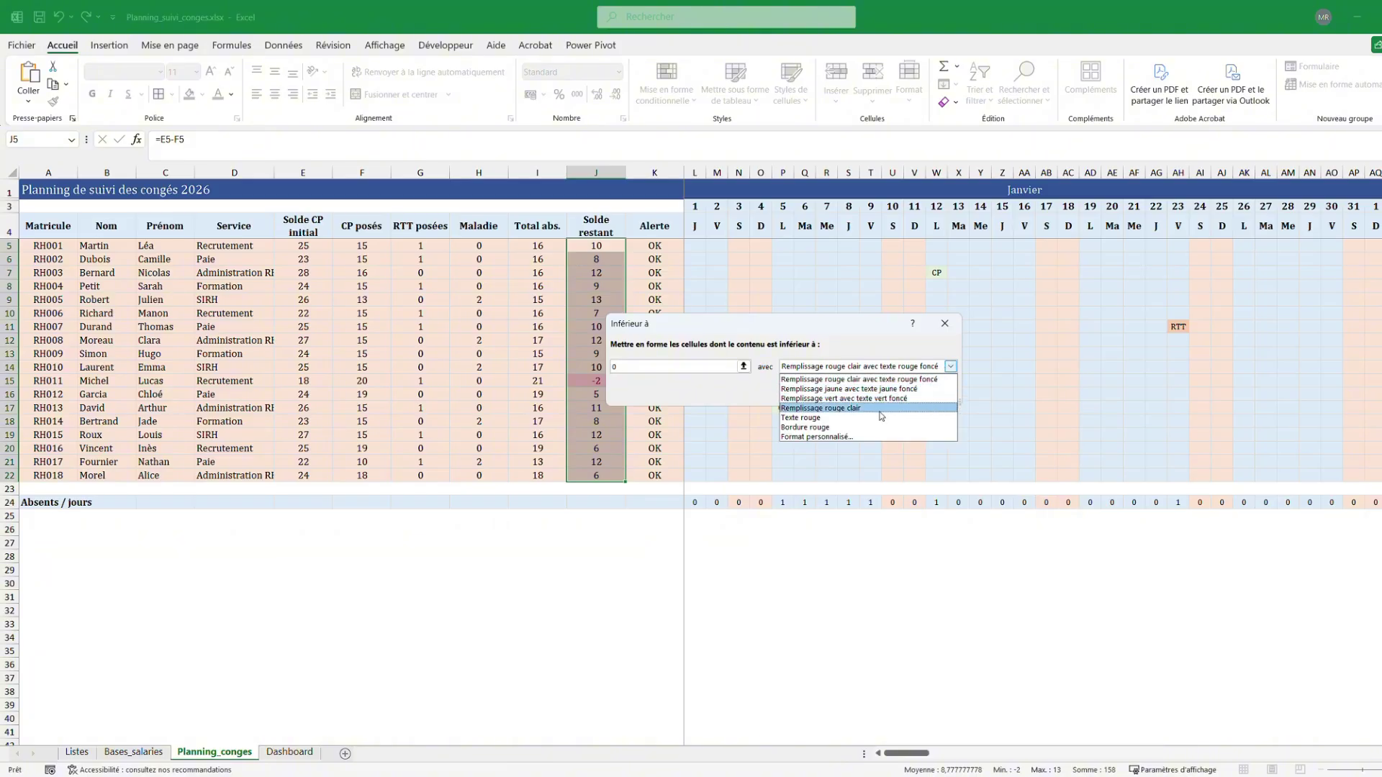
click(855, 418)
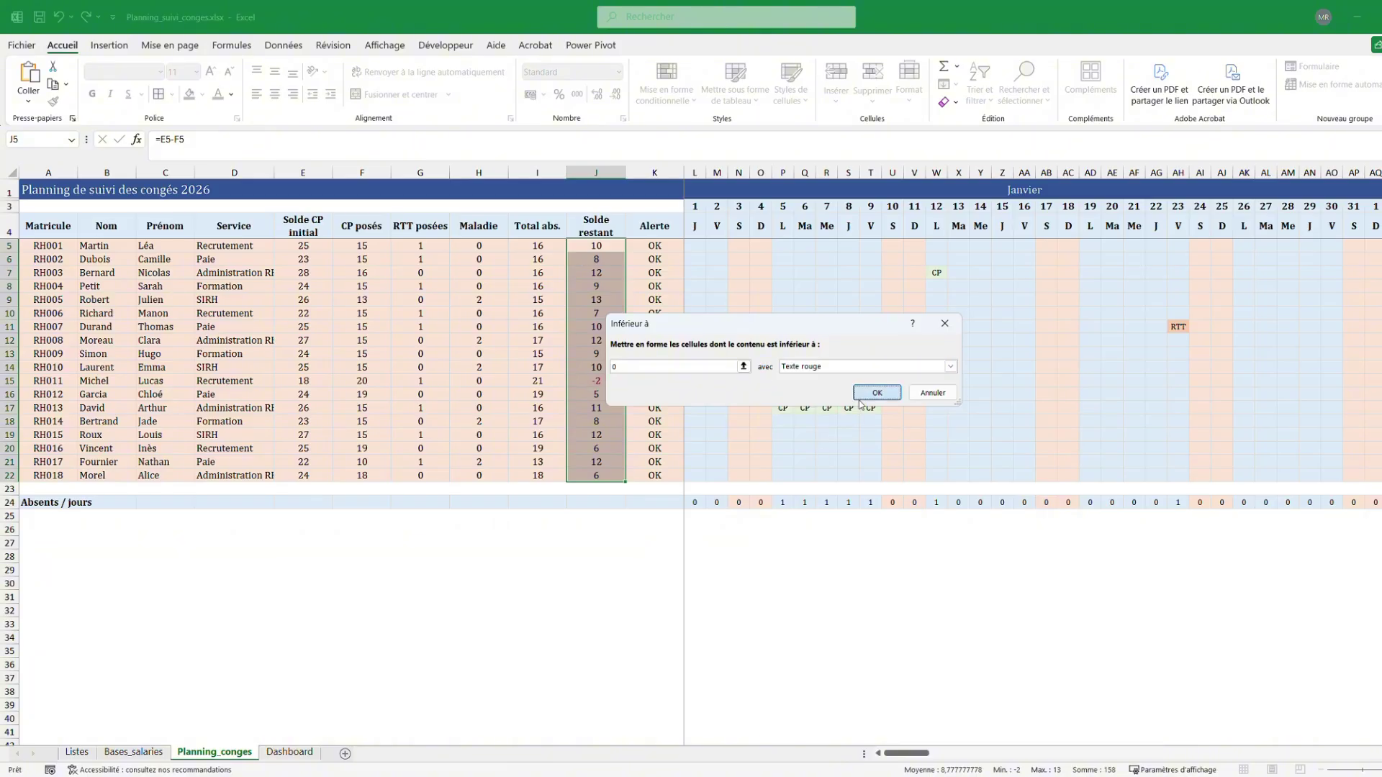
click(877, 392)
Add a conditional formatting rule to the alerts in K5:K22 that shows cells equal to DEPASSE in red text
drag(654, 247, 654, 475)
click(648, 109)
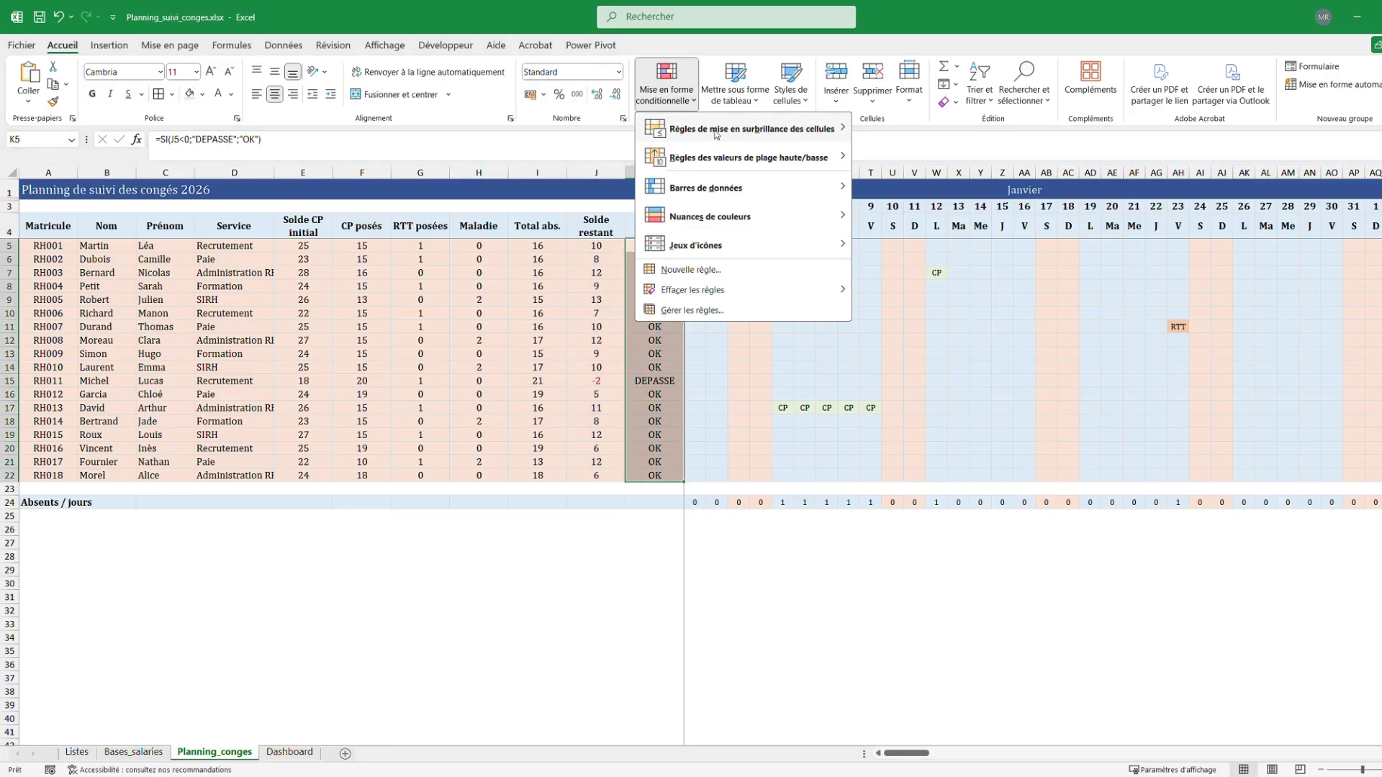
mouse_move(748, 129)
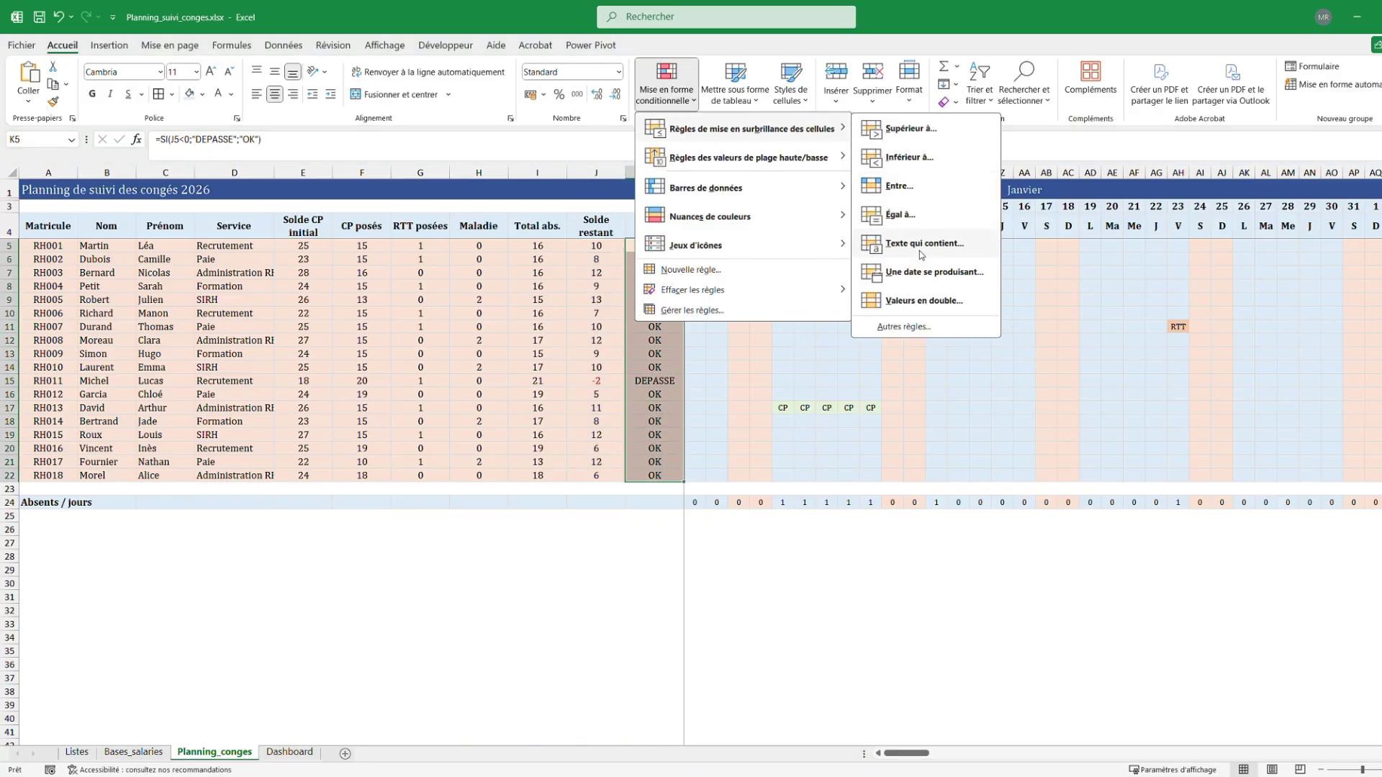
click(899, 215)
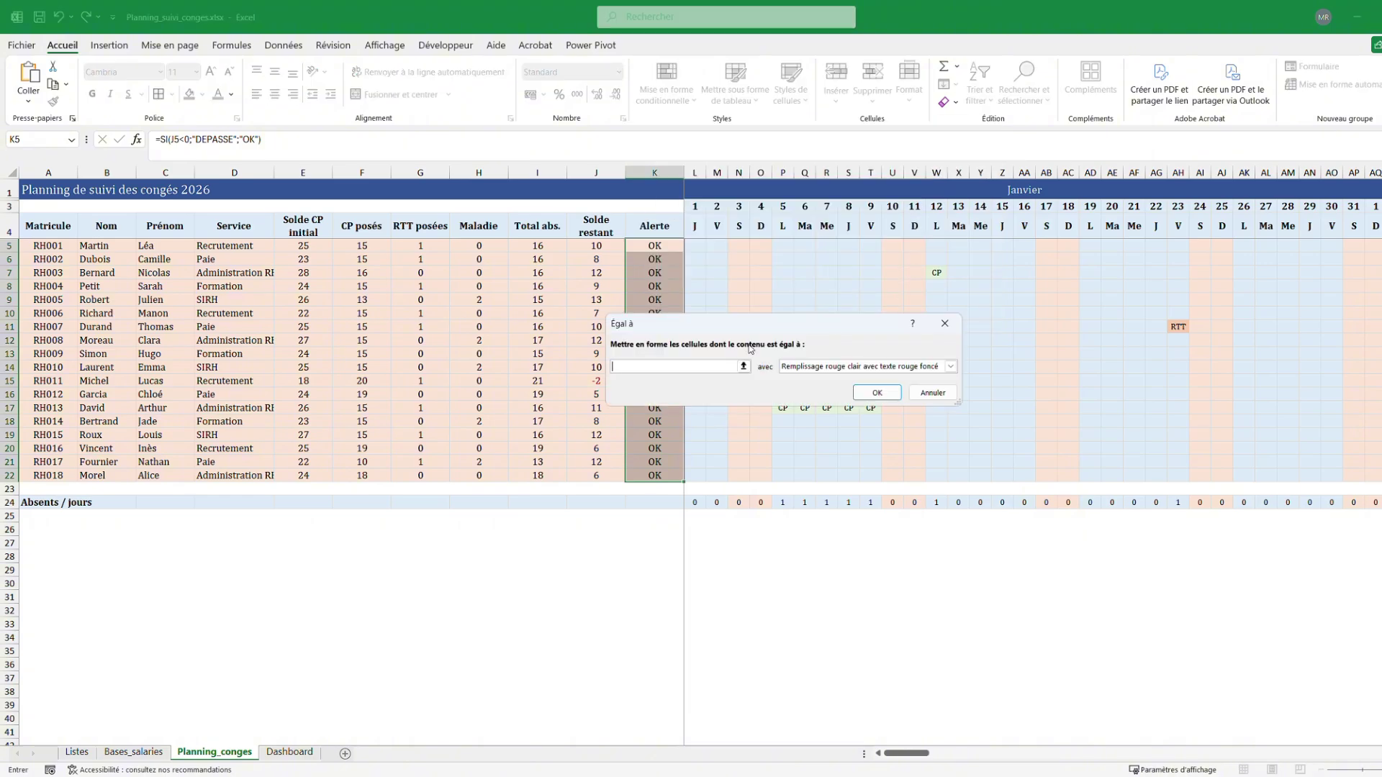
drag(753, 335, 793, 427)
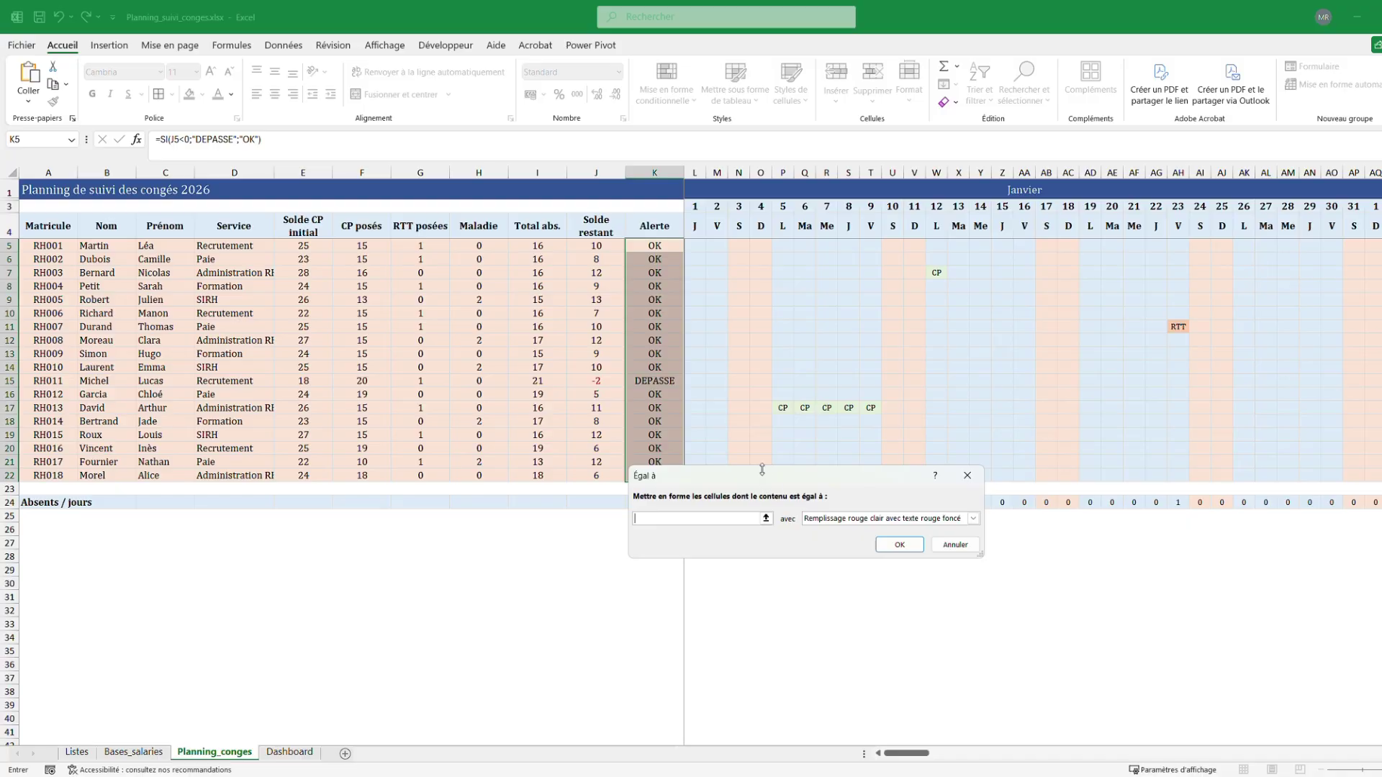
text(DEPASSE)
click(833, 519)
click(837, 570)
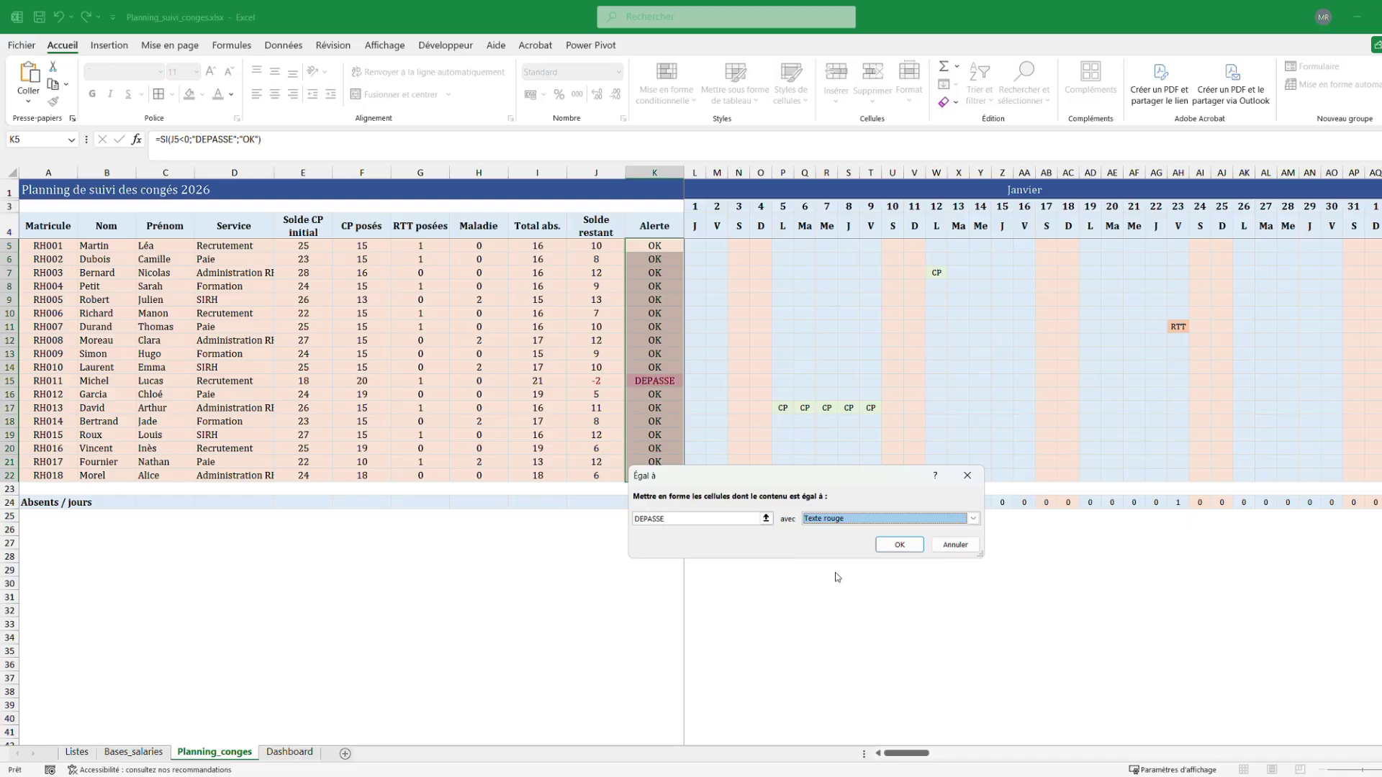
click(899, 544)
click(826, 597)
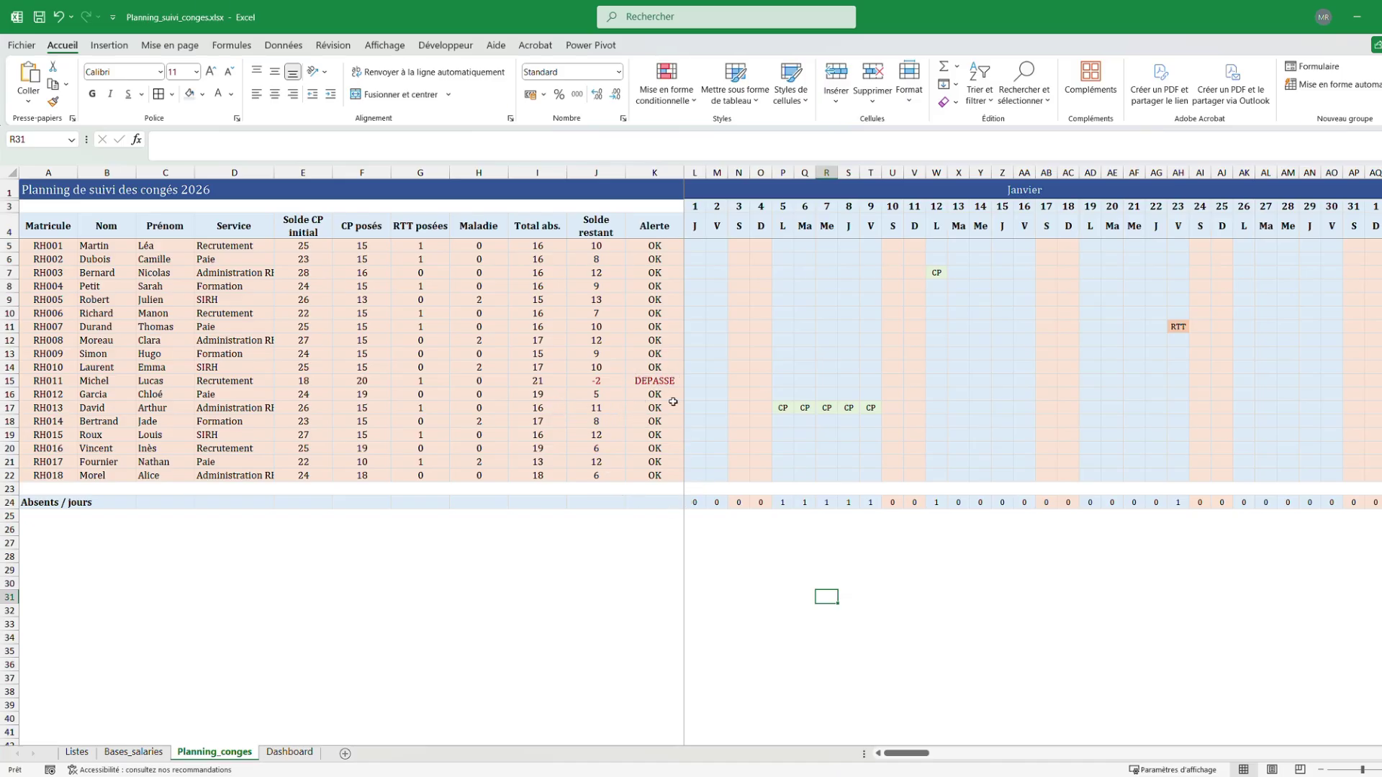
click(848, 651)
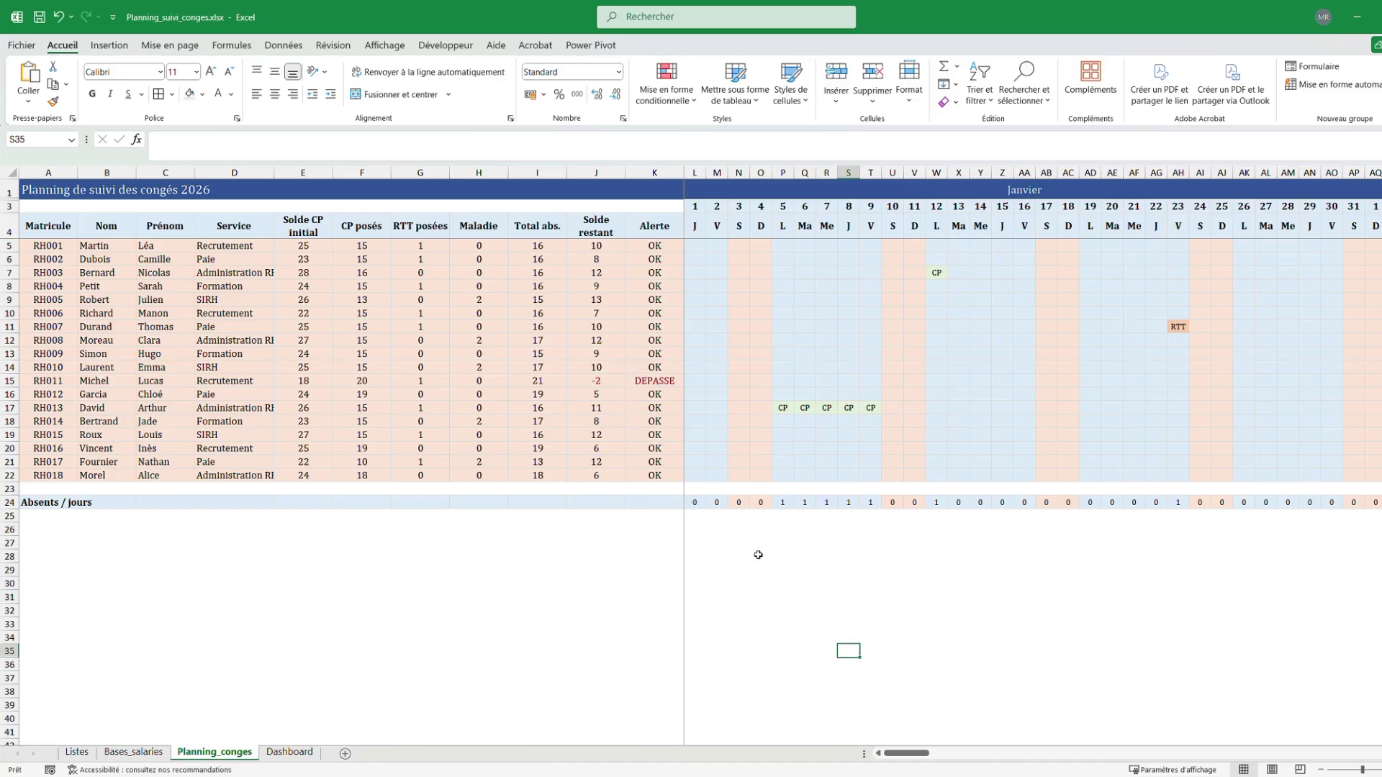
Add a conditional formatting rule to the daily absence counts in L24:NM24 that flags values greater than 3 in red
click(697, 502)
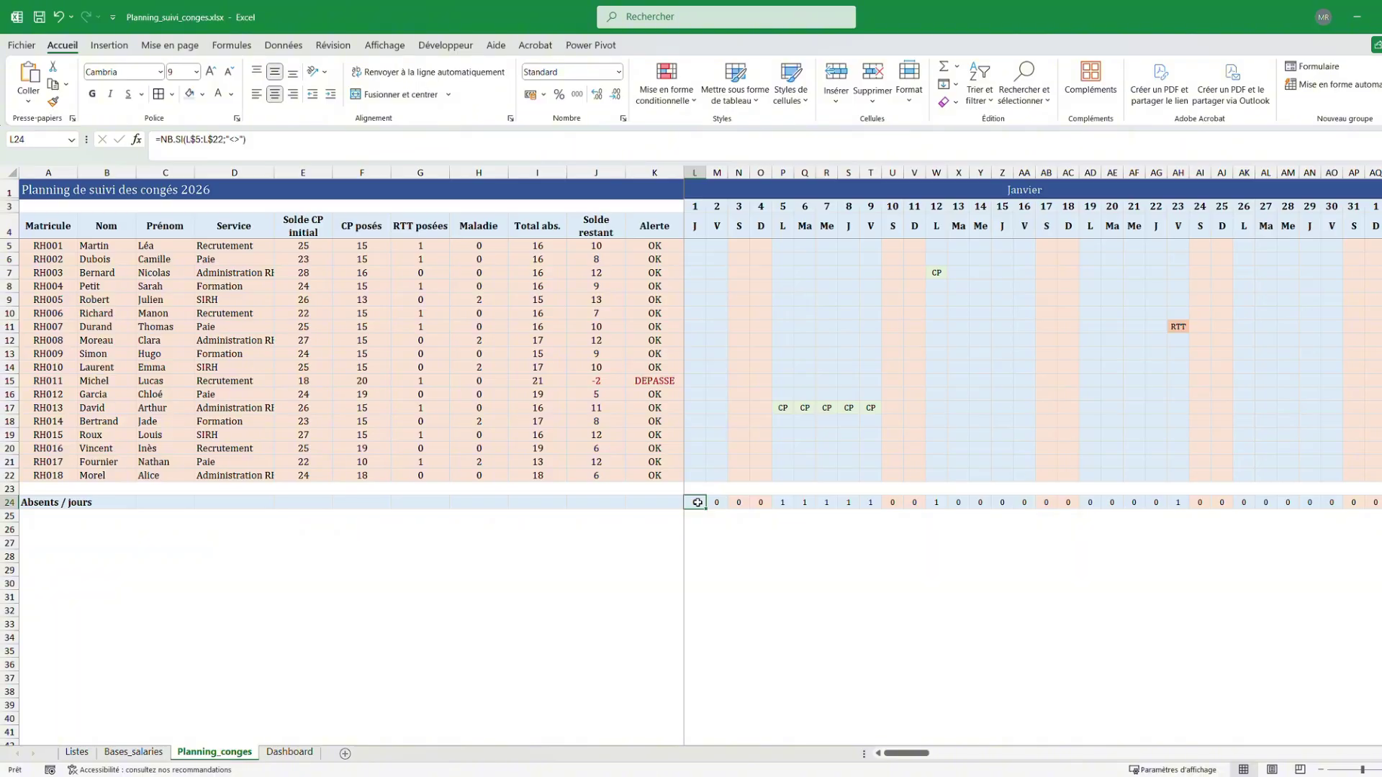
key(ctrl+shift+Right)
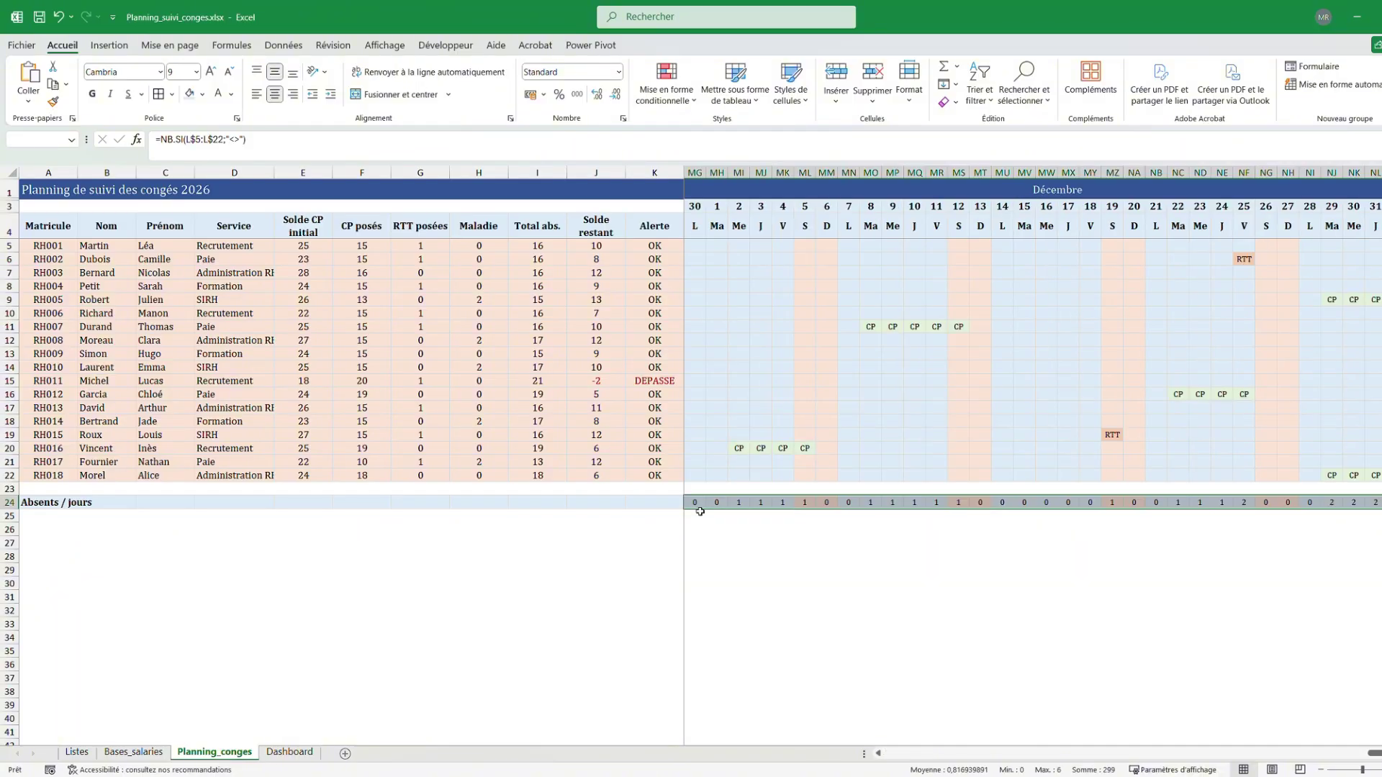
click(666, 82)
mouse_move(732, 133)
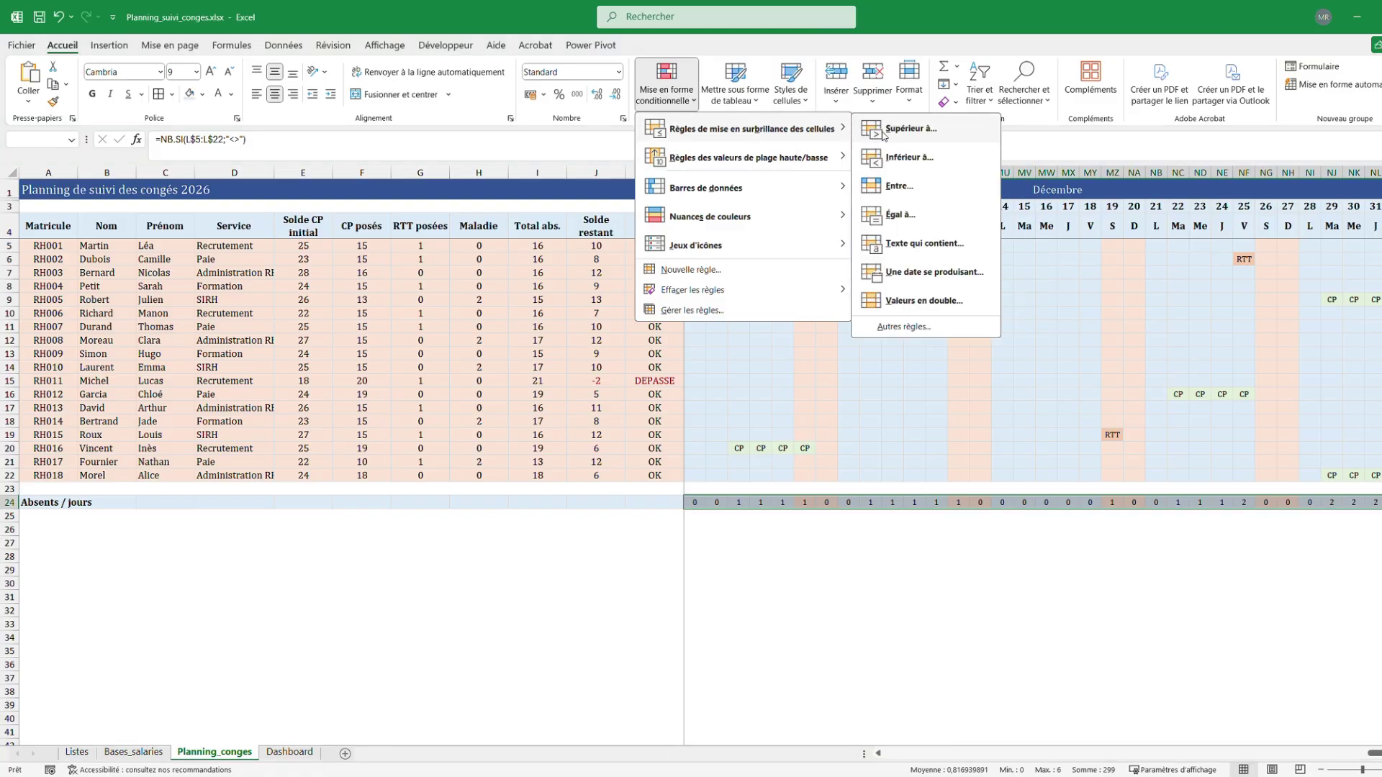
click(908, 128)
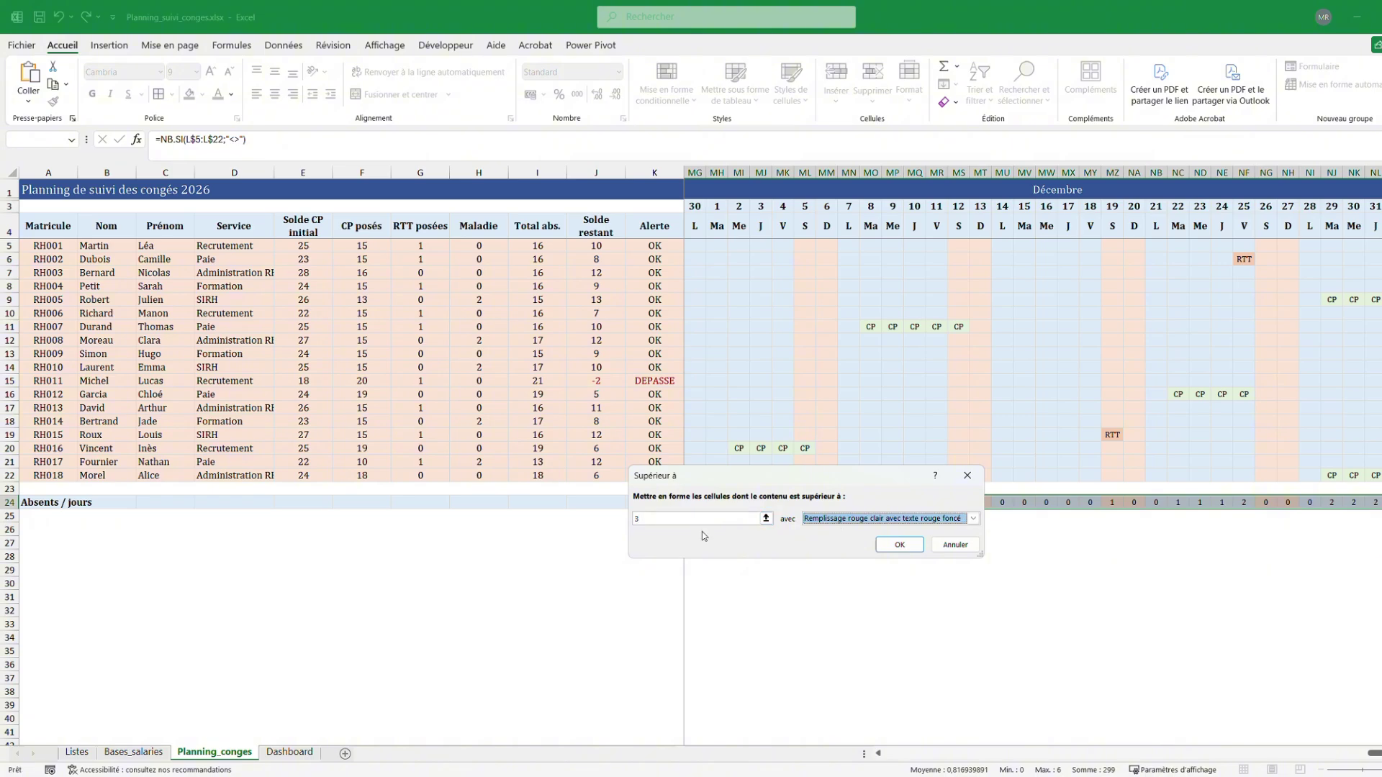
click(703, 520)
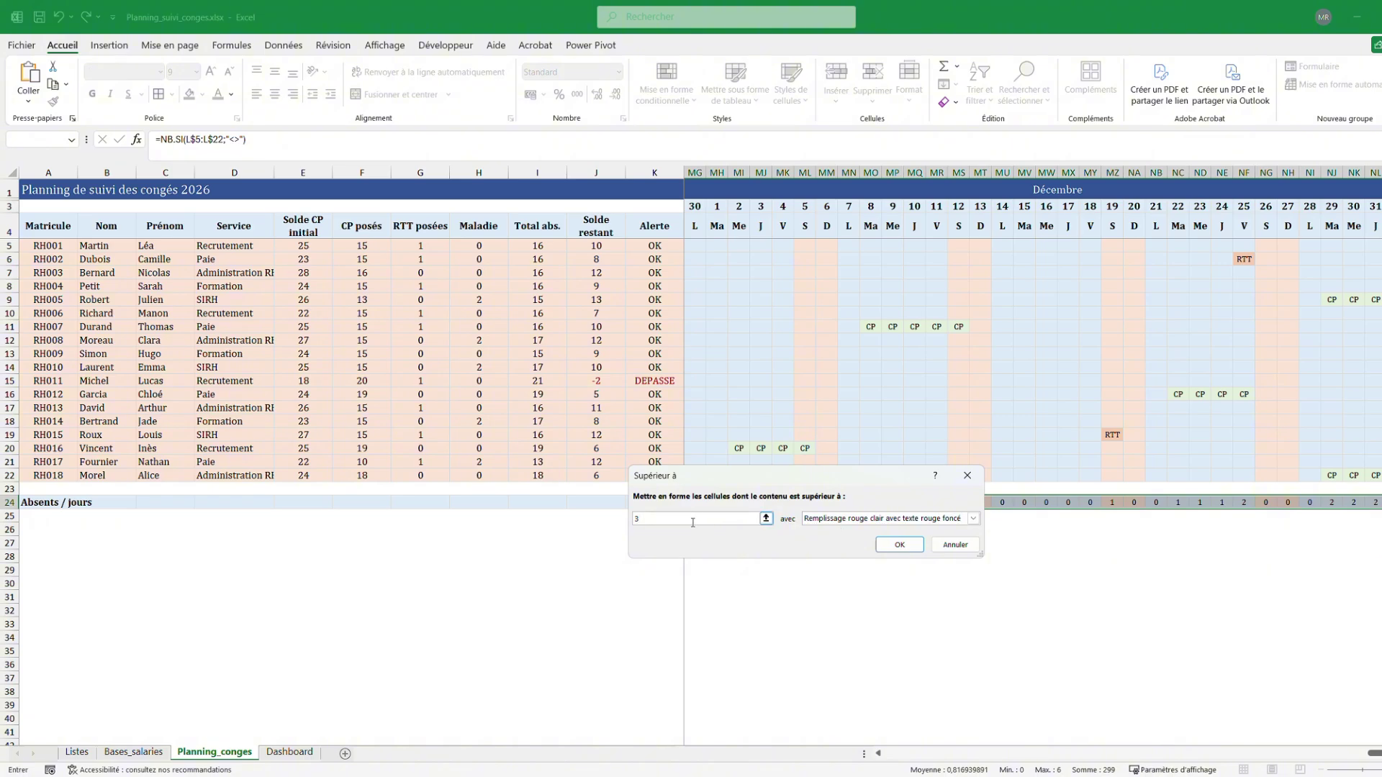
click(973, 518)
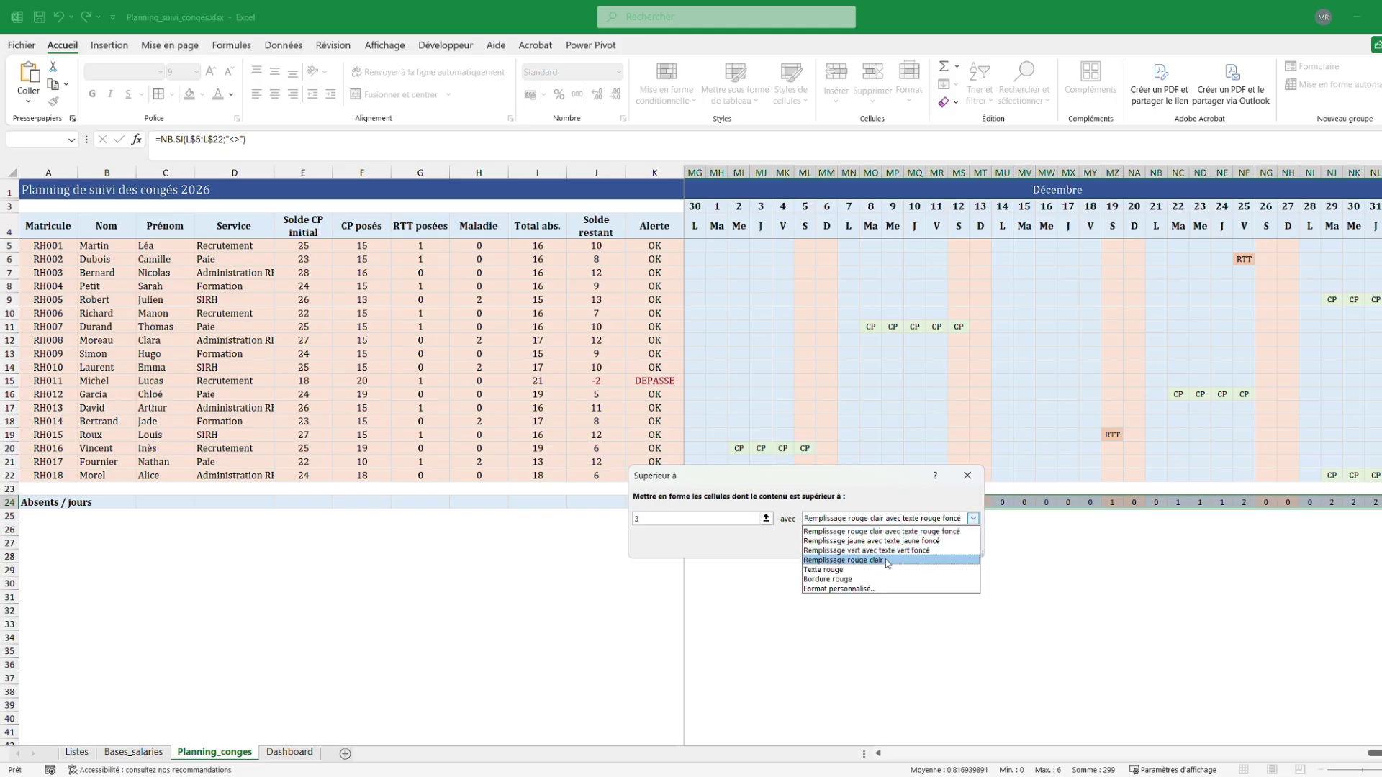
click(877, 560)
click(892, 544)
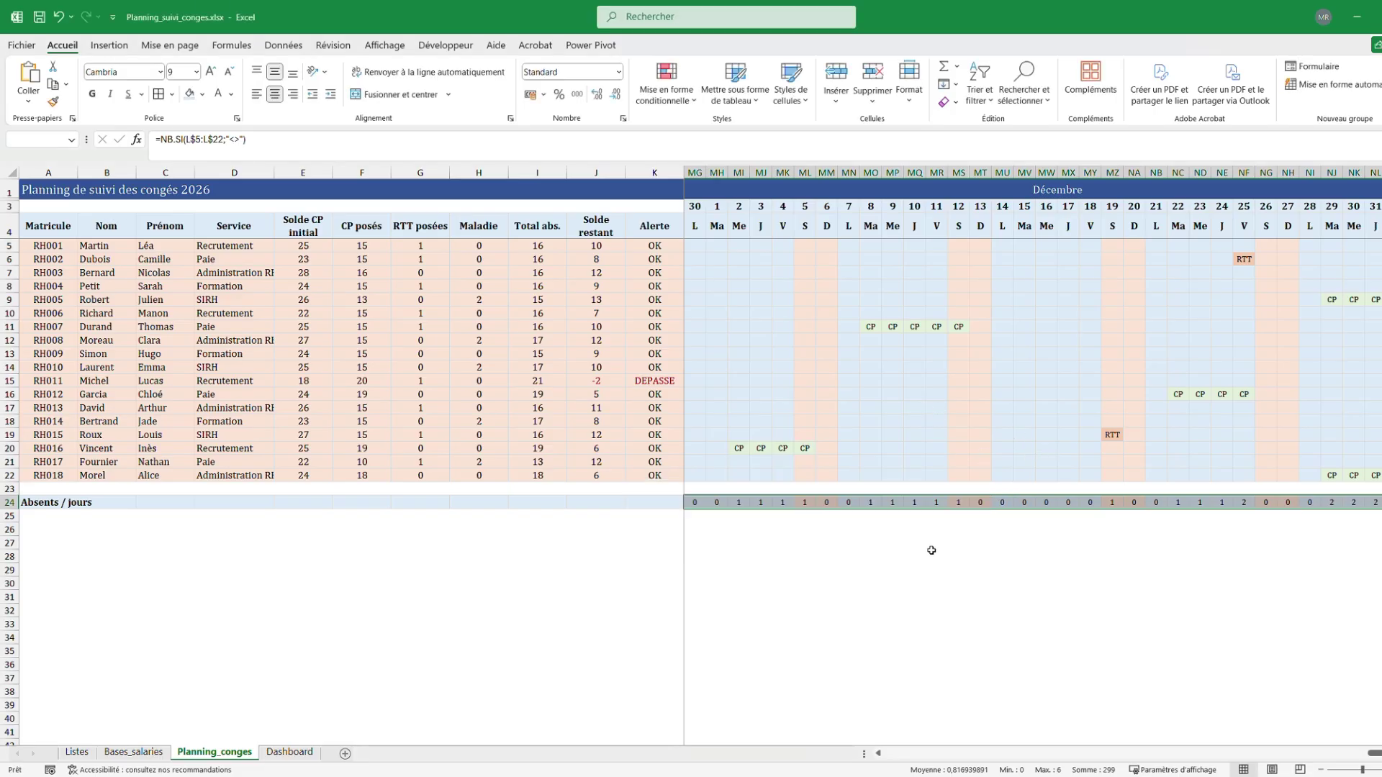
click(1089, 596)
Autofit the width of the Service column D so its entries fit fully
drag(1379, 753, 1223, 771)
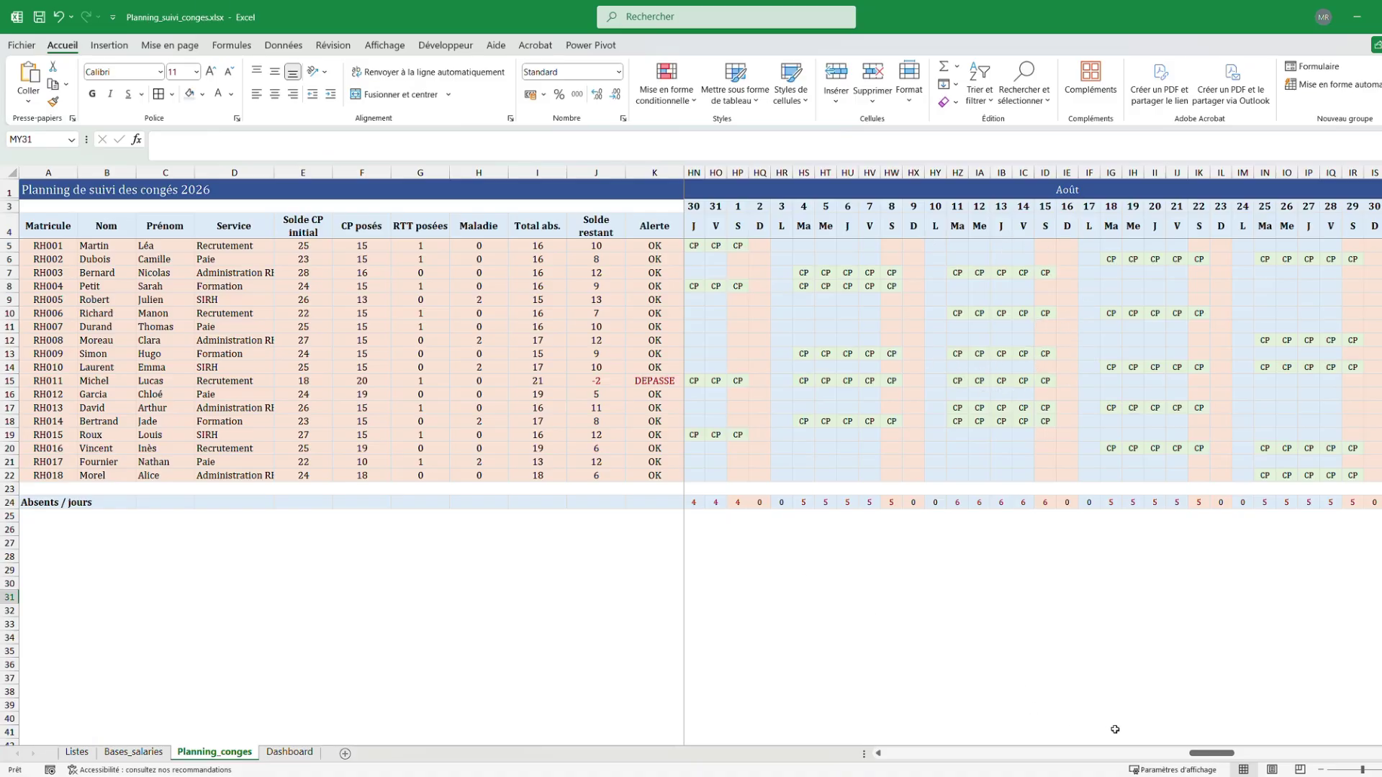
mouse_move(1201, 756)
mouse_down()
mouse_move(1174, 756)
mouse_move(1195, 756)
mouse_up()
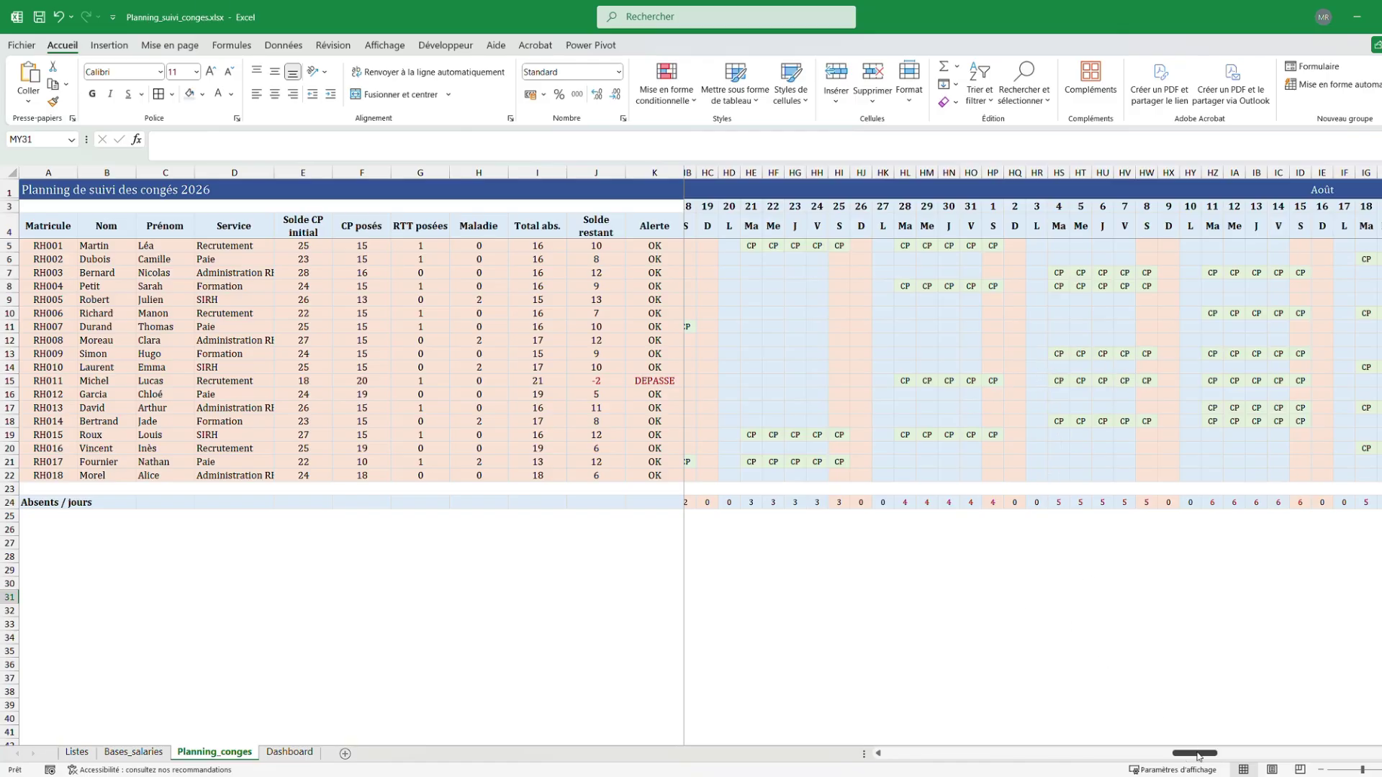
drag(1195, 753, 910, 754)
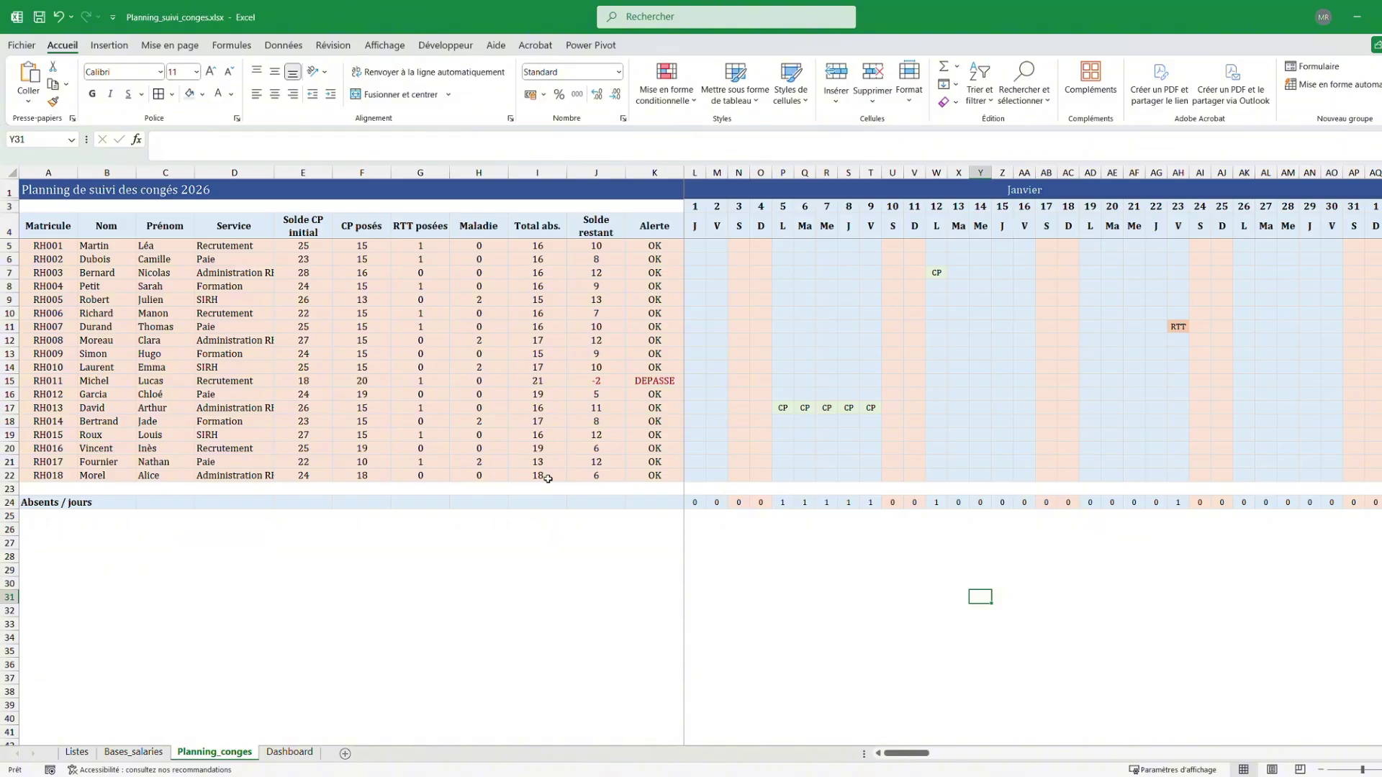
double_click(274, 173)
click(987, 691)
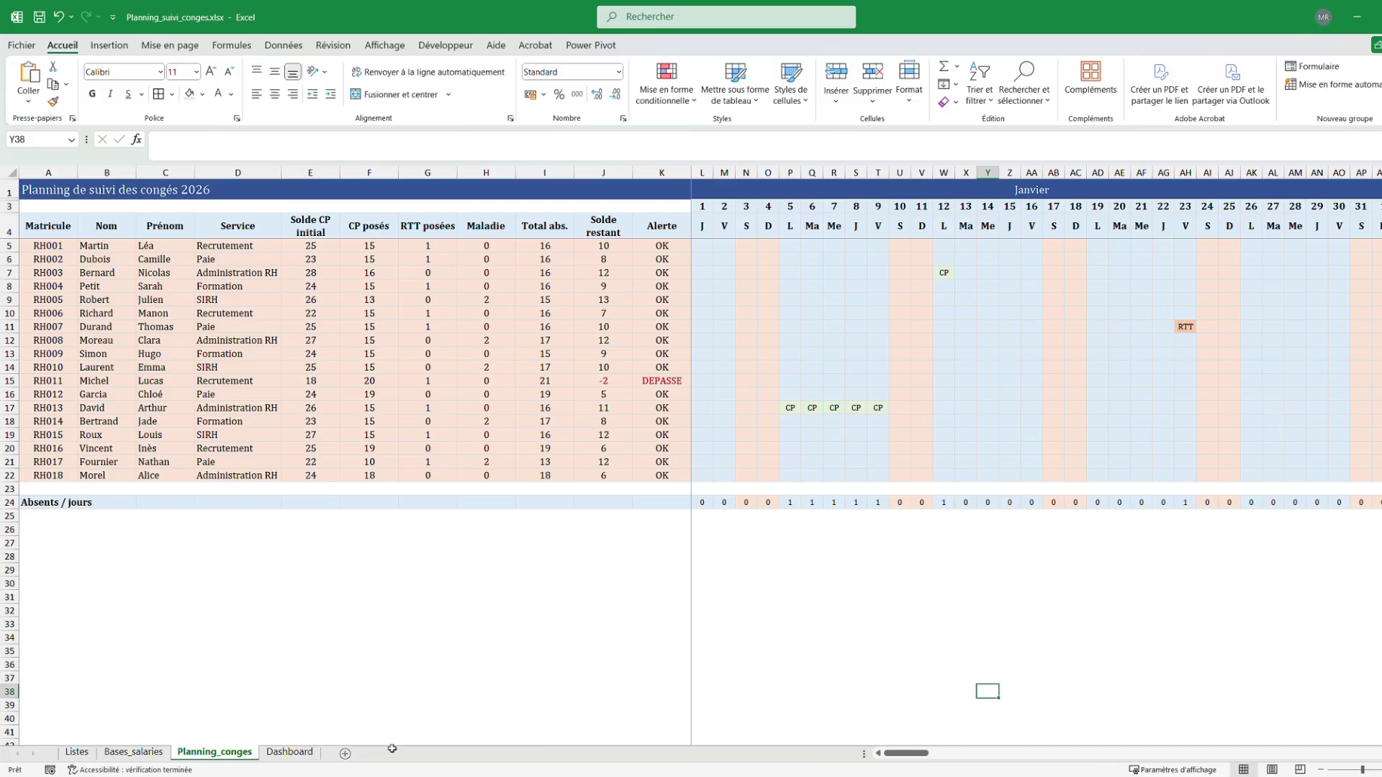
Open the Dashboard sheet and hide its gridlines
click(305, 757)
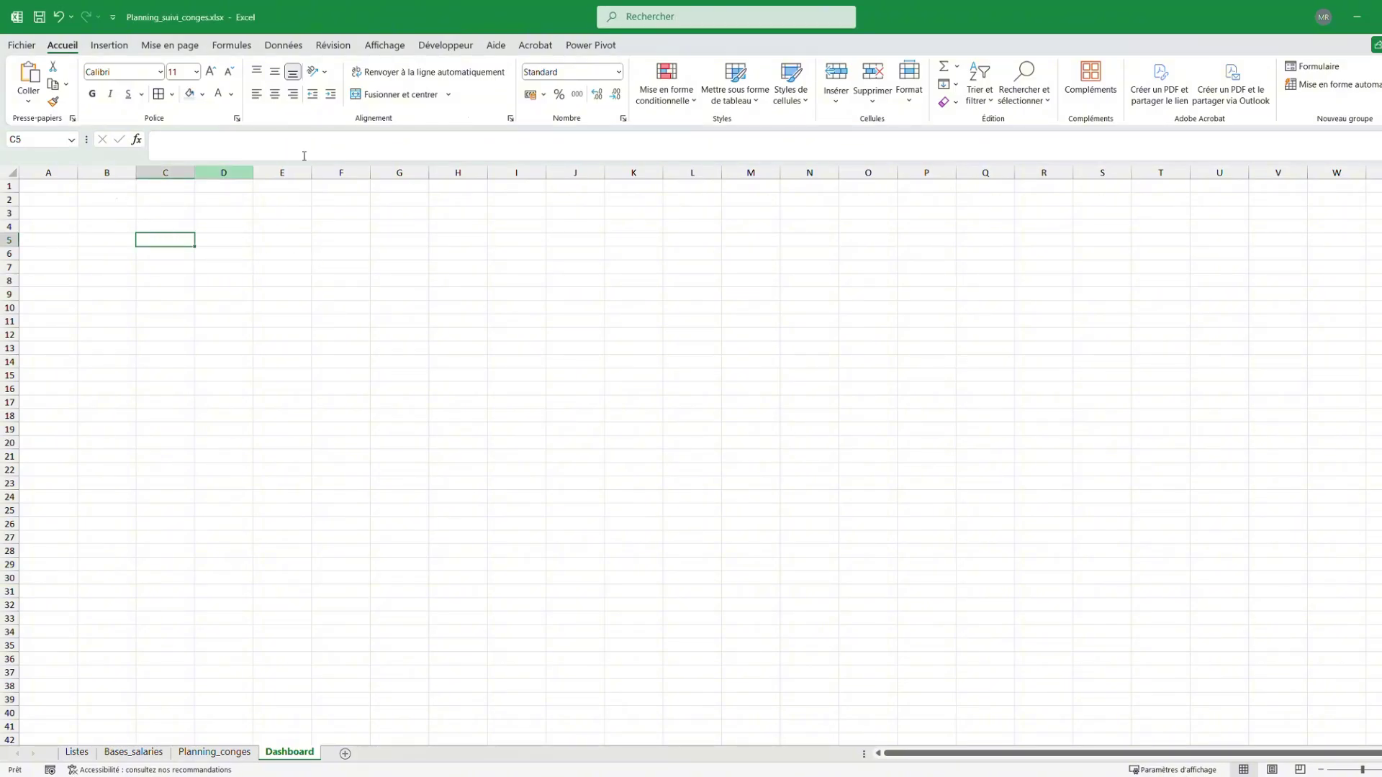
click(385, 45)
click(188, 84)
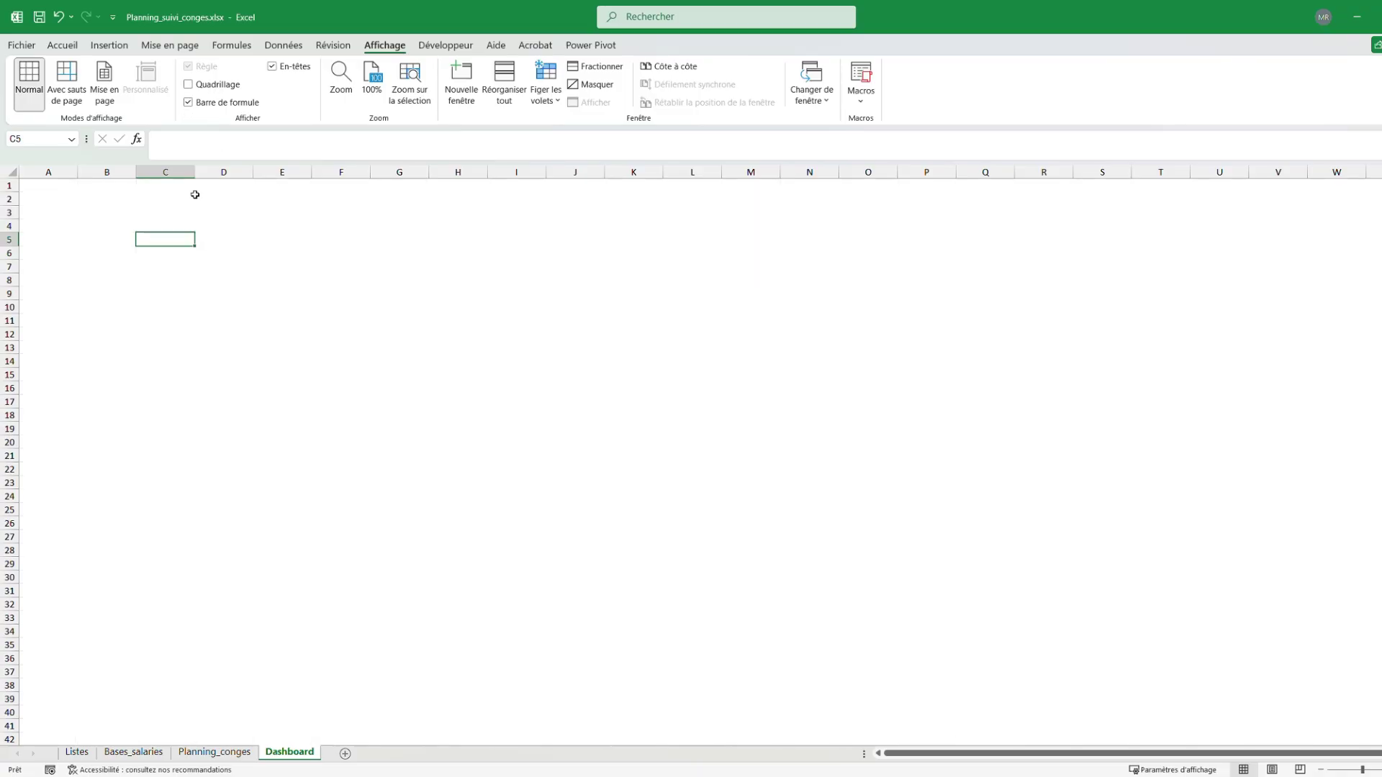
Enter the dashboard title in B2 with the formula ="Dashboard congés "&Listes!$D$2, linking to the year on the Listes sheet
click(108, 199)
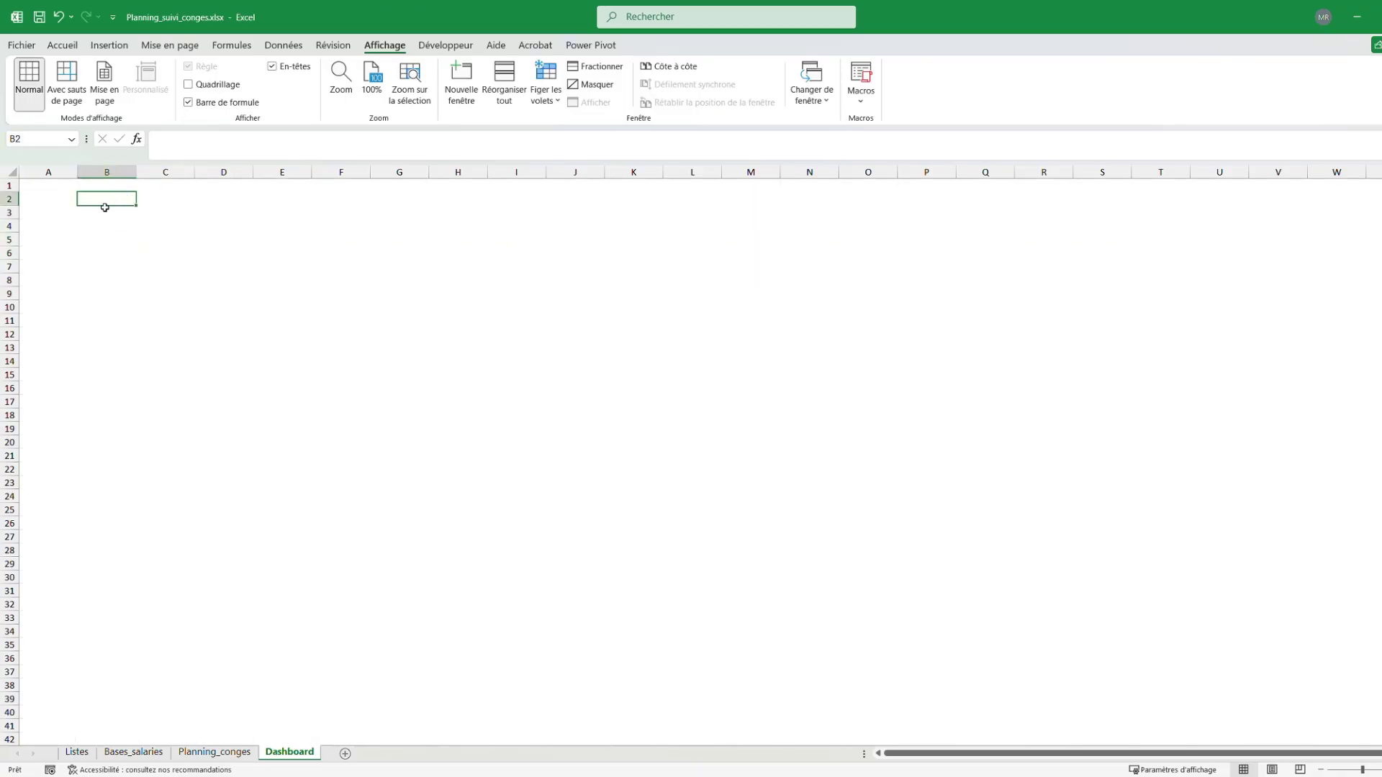
text(="Dashb)
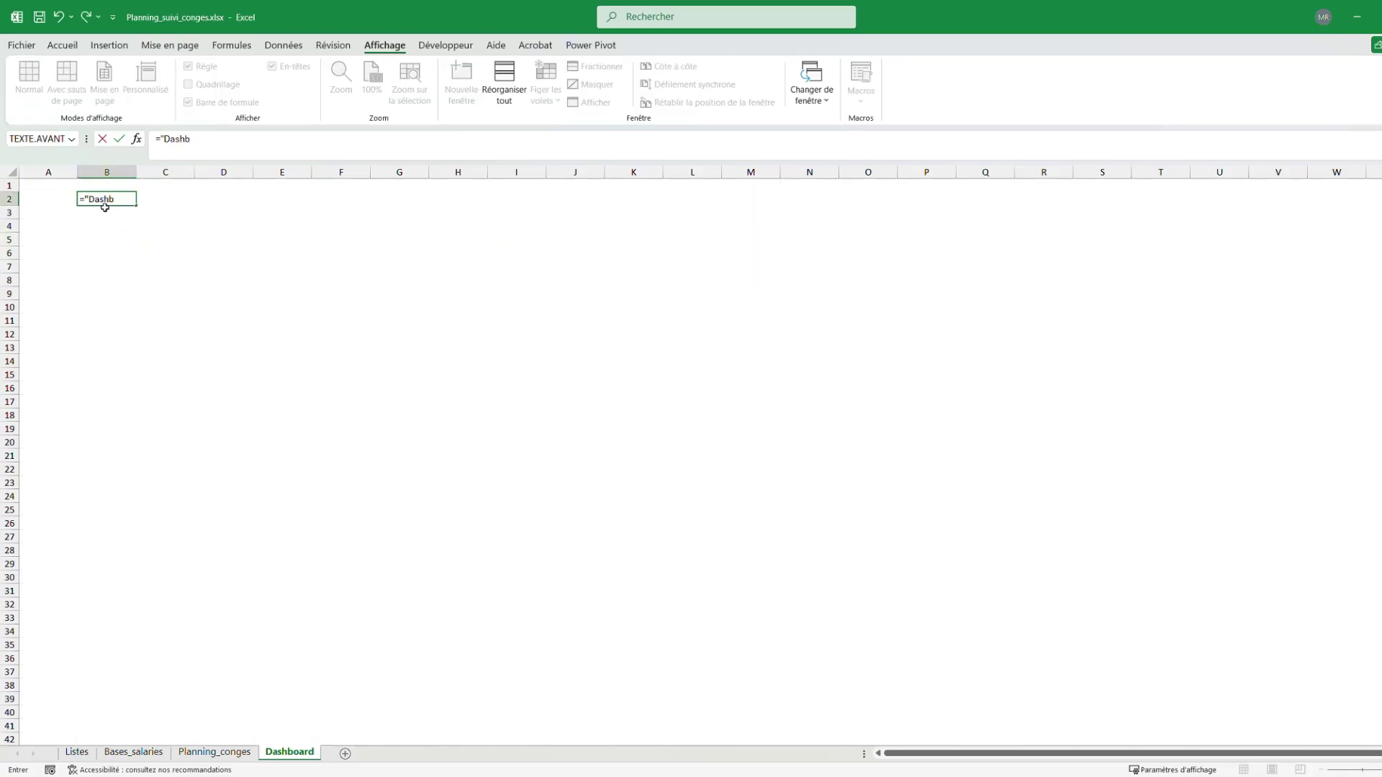
text(oard congé)
text(s "&)
click(162, 734)
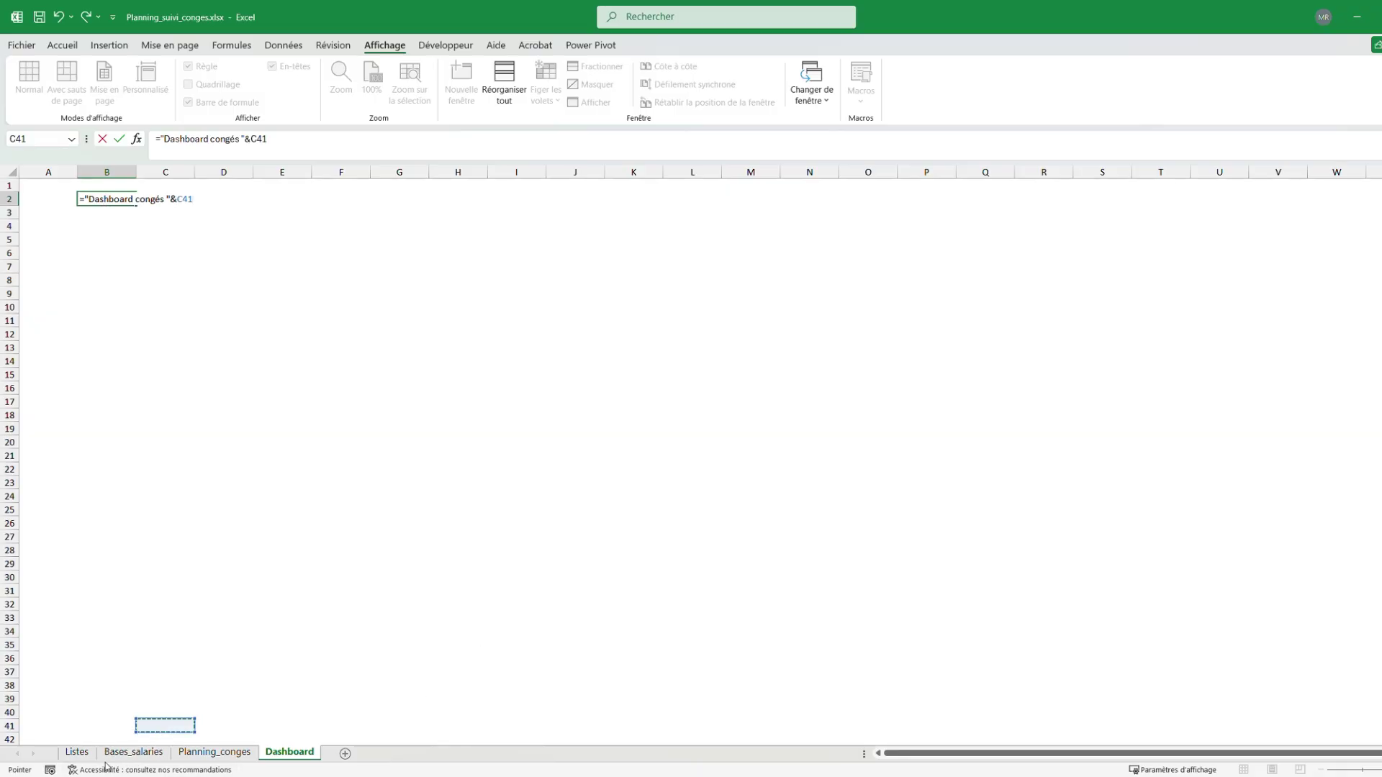
click(77, 752)
click(237, 201)
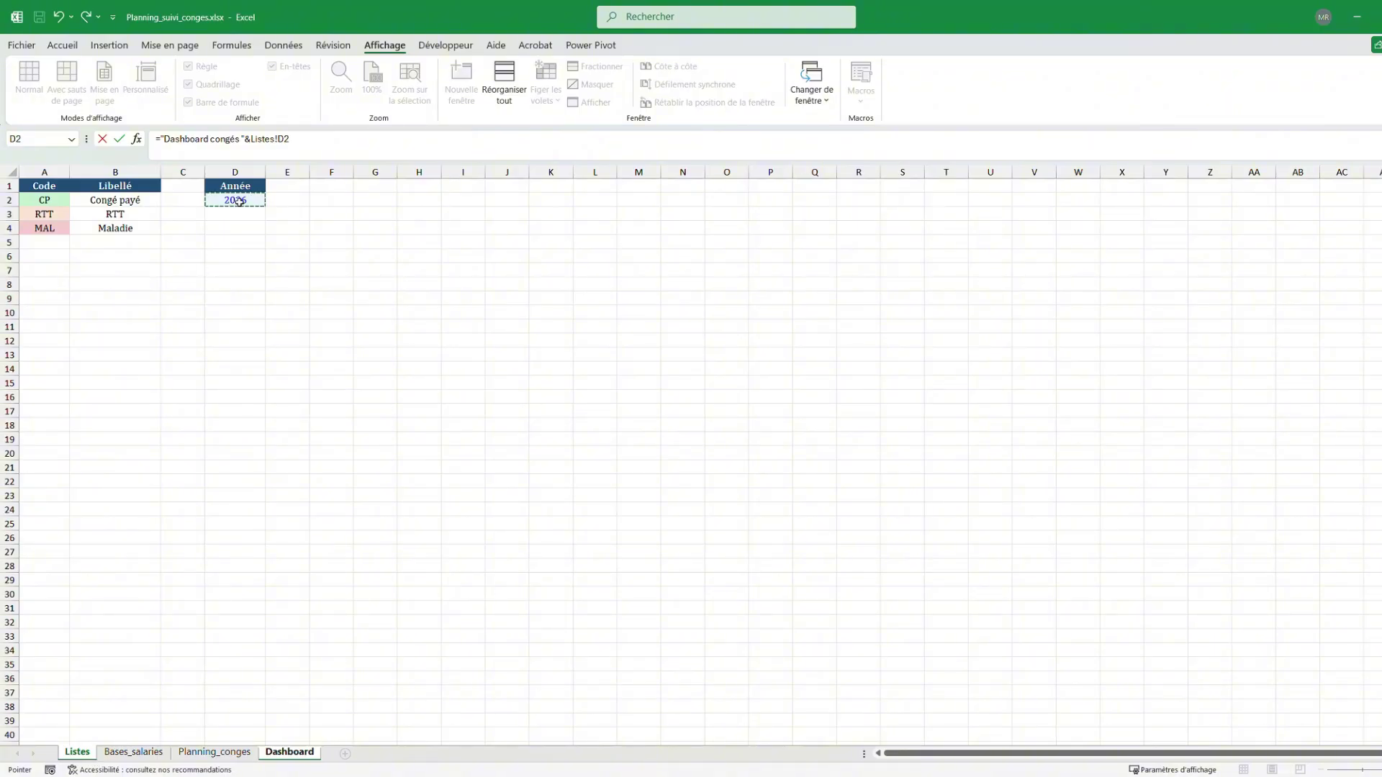
key(F4)
key(Return)
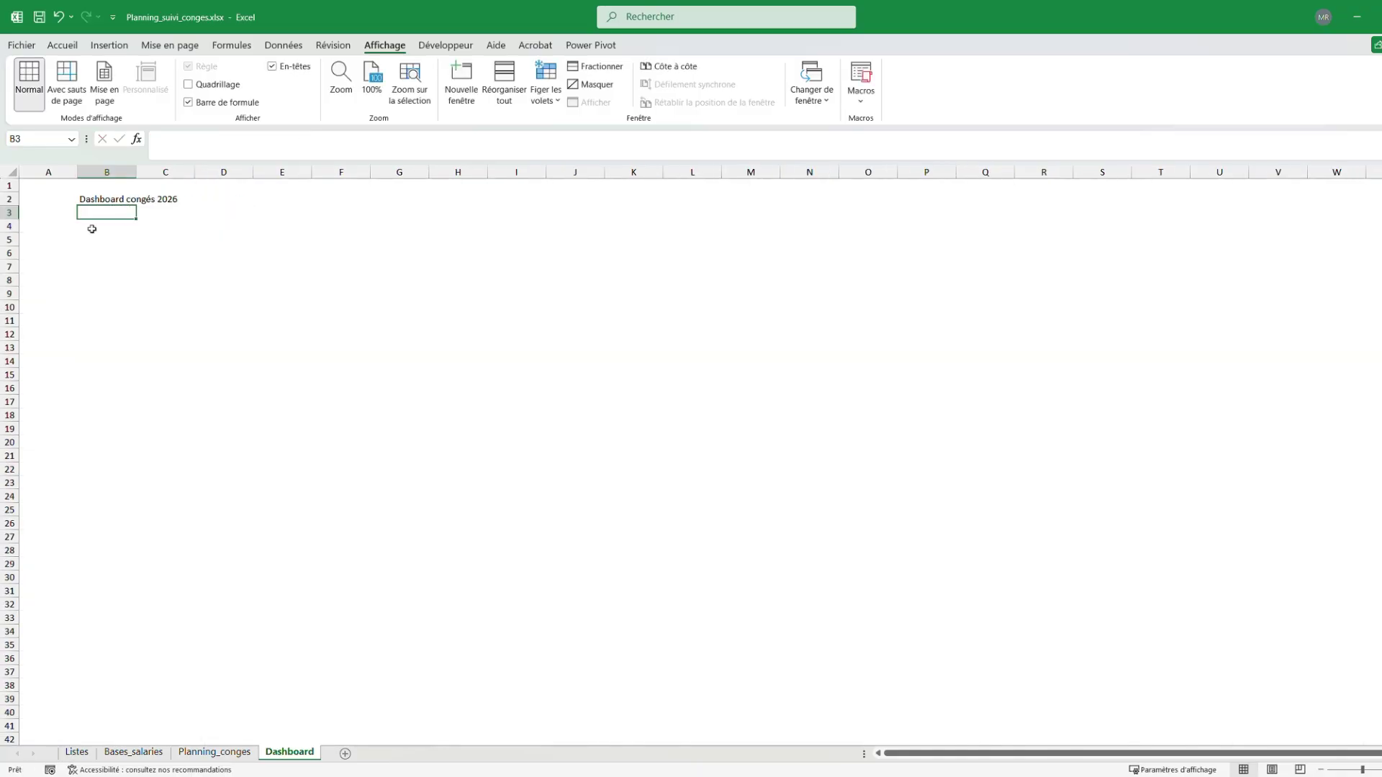
Merge and center B4:C4 and enter the header "Total salariés"
click(113, 226)
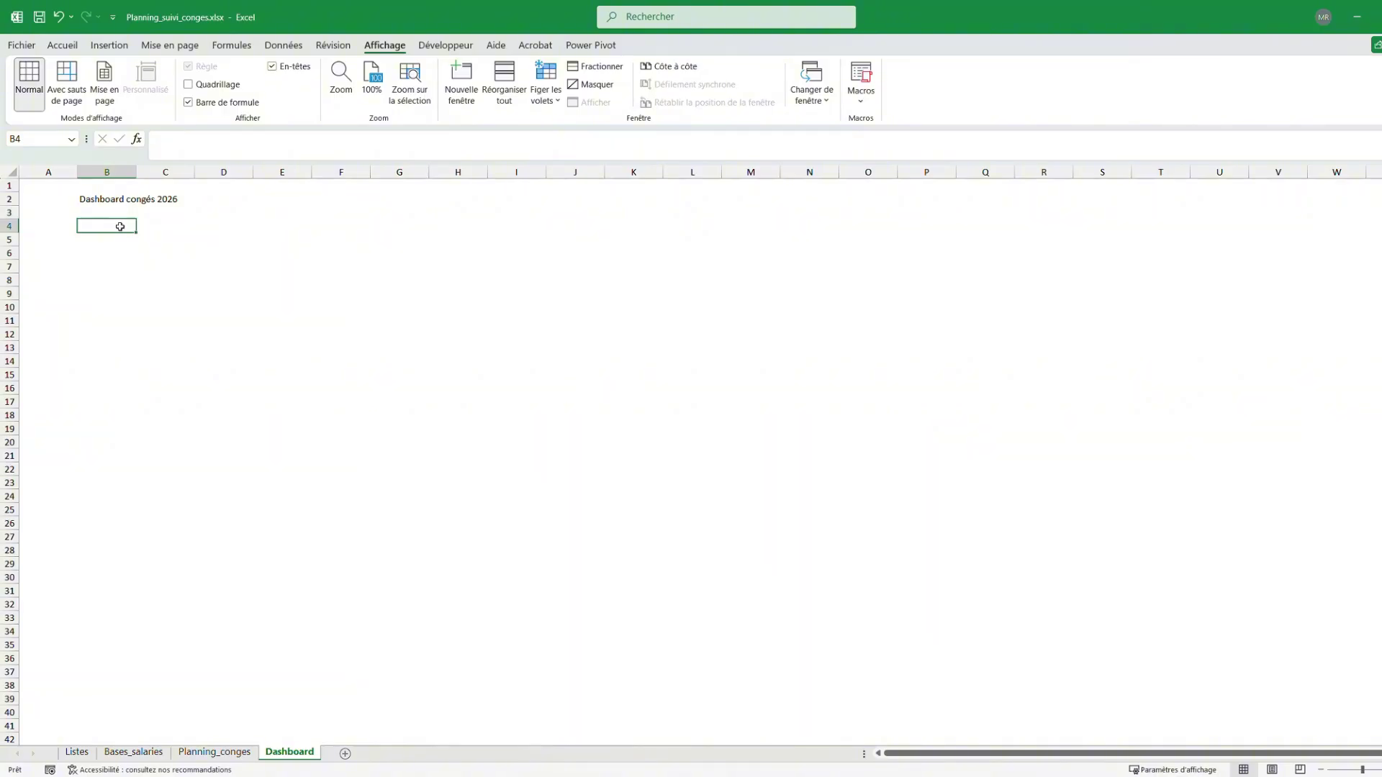
drag(123, 226, 150, 229)
click(62, 44)
click(397, 94)
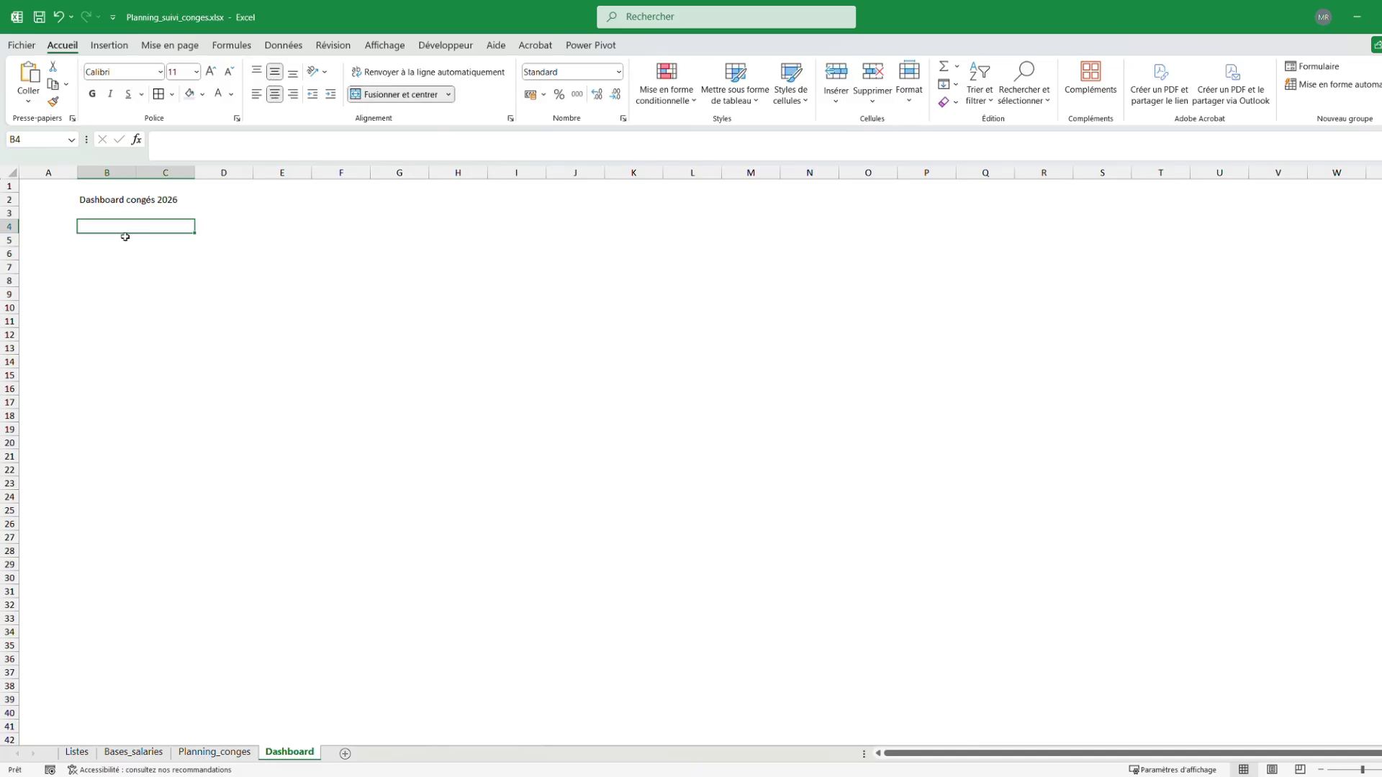
text(Total)
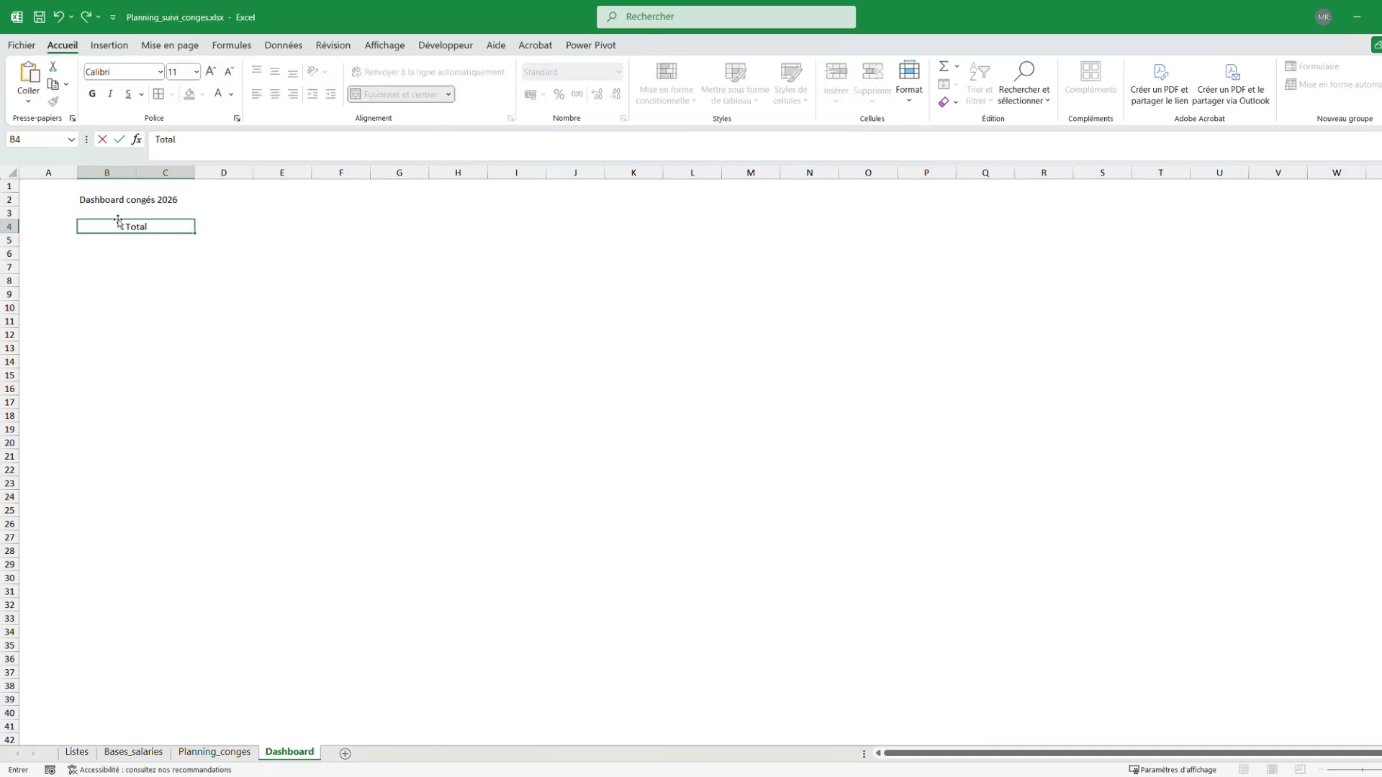
text( salariés)
Merge and center D4:E4 and enter the header "CP posés"
drag(208, 226, 271, 228)
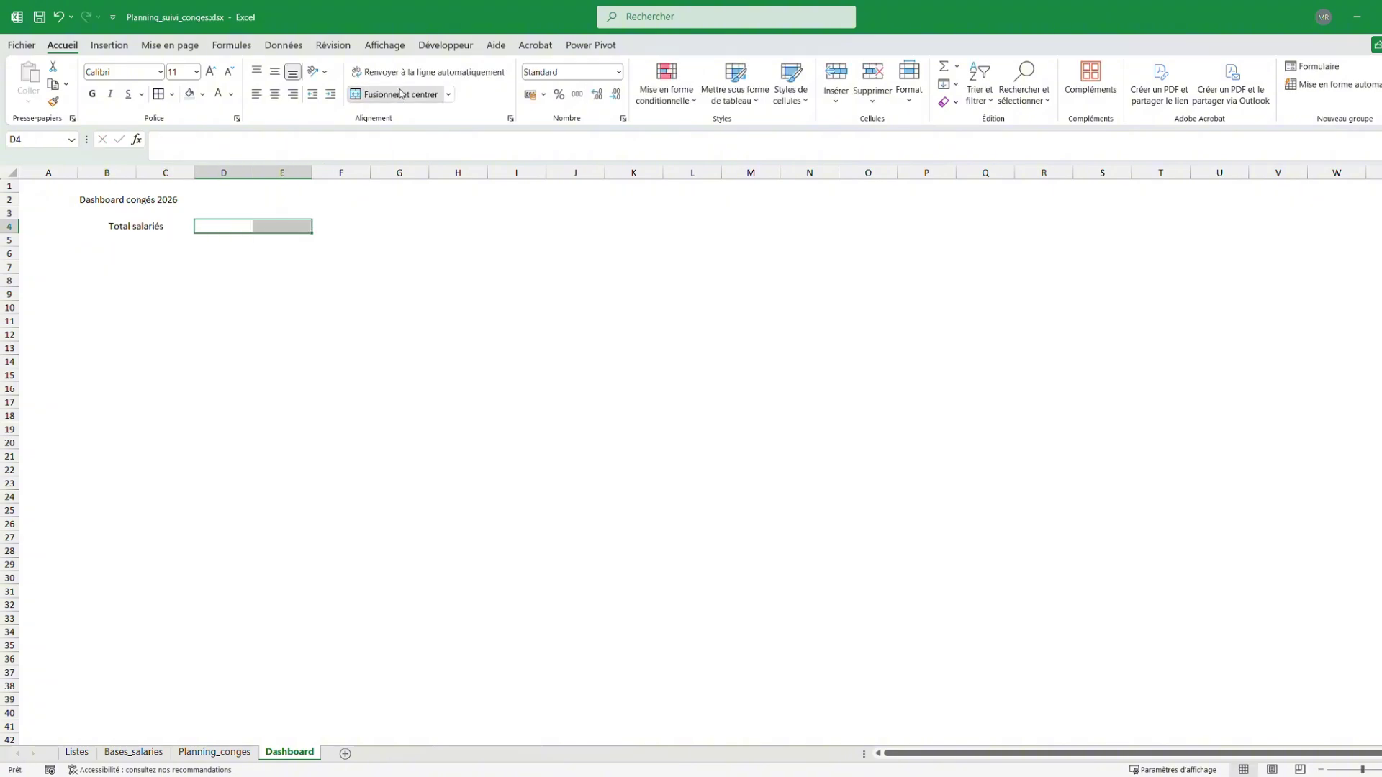
click(396, 94)
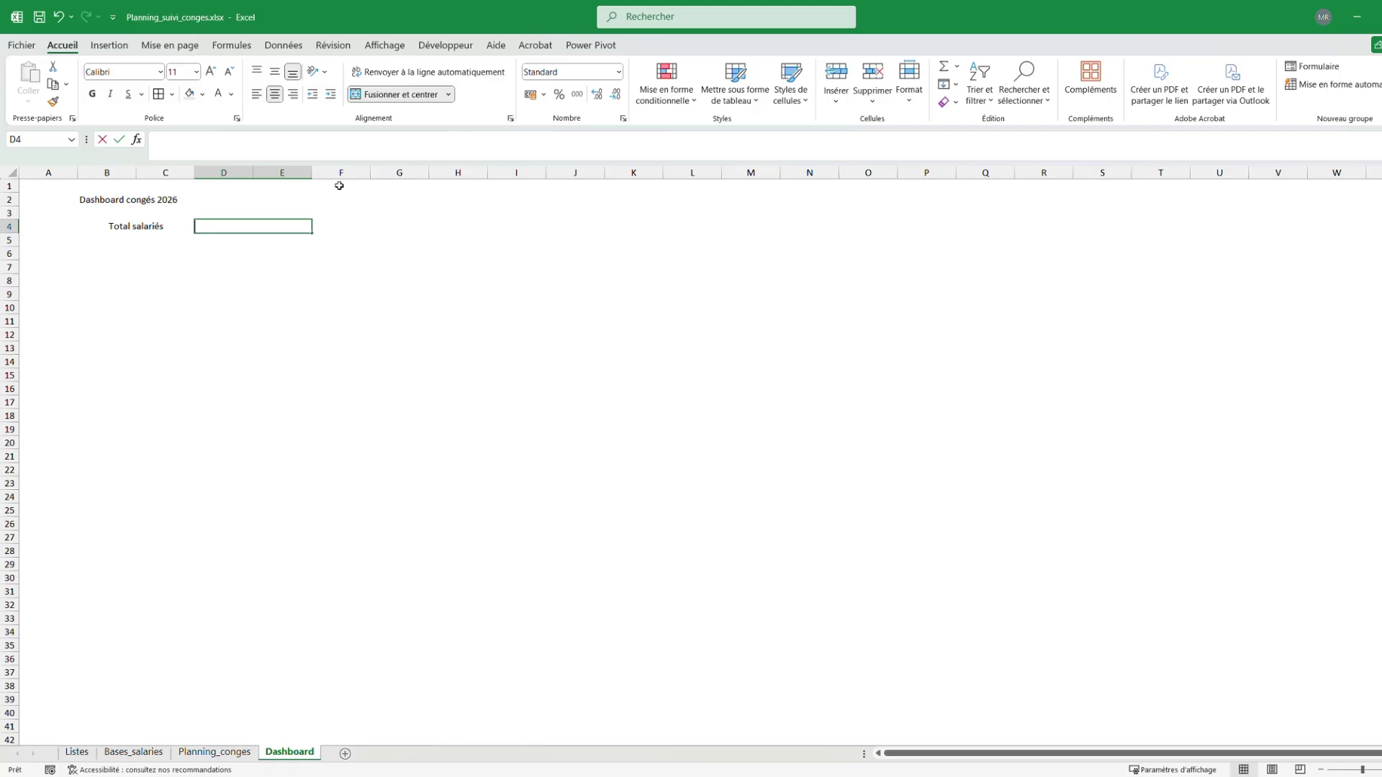
text(CP posé)
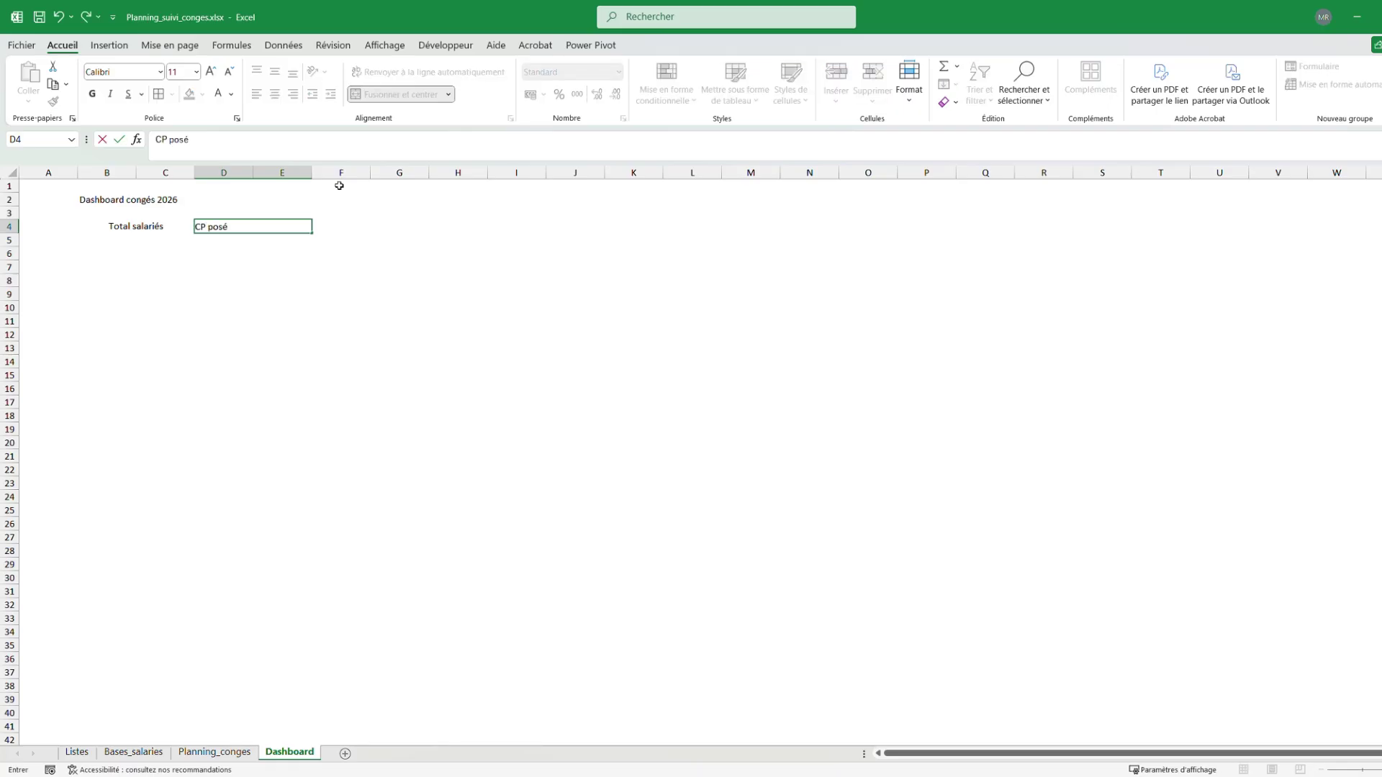
text(s)
click(339, 226)
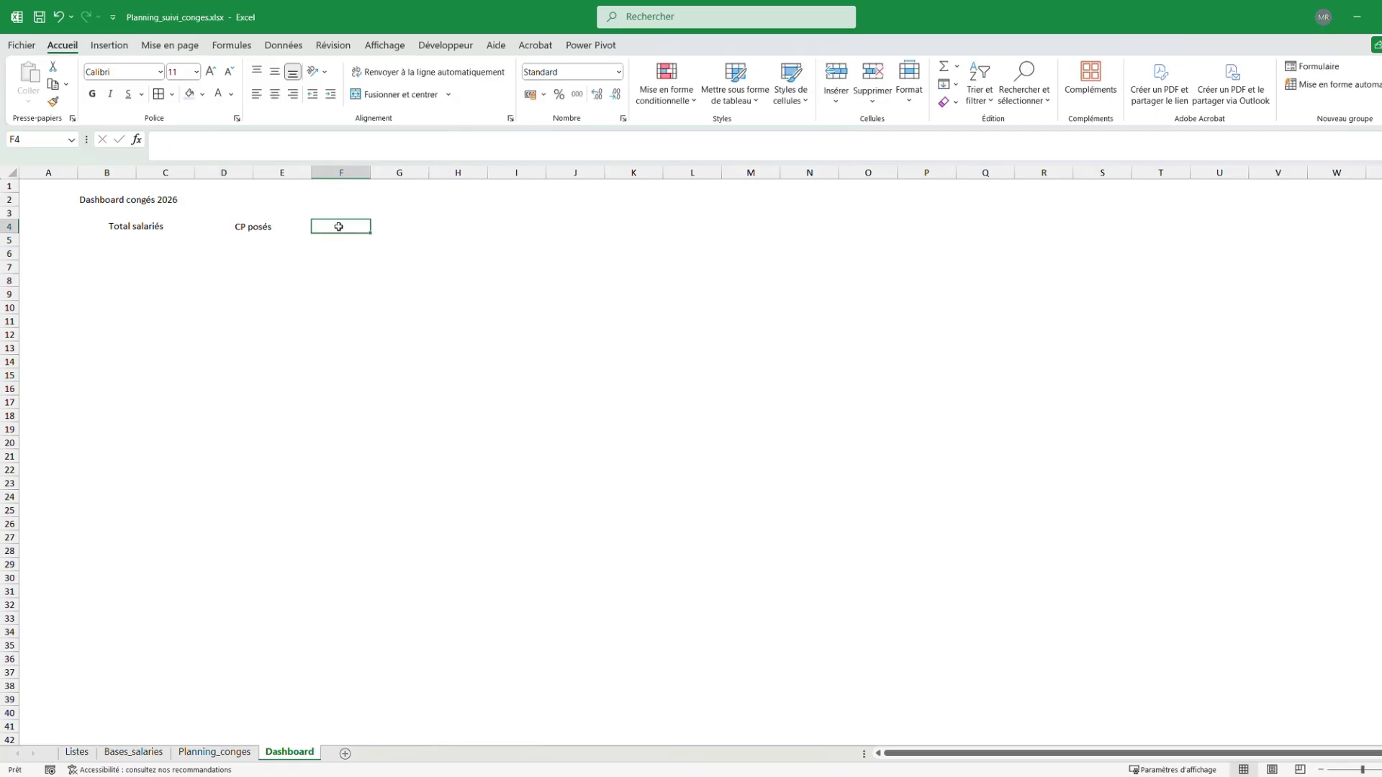
Merge and center F4:G4, align it vertically to the middle and enter the header "RTT posés"
drag(338, 226, 415, 227)
click(392, 96)
click(274, 73)
double_click(383, 230)
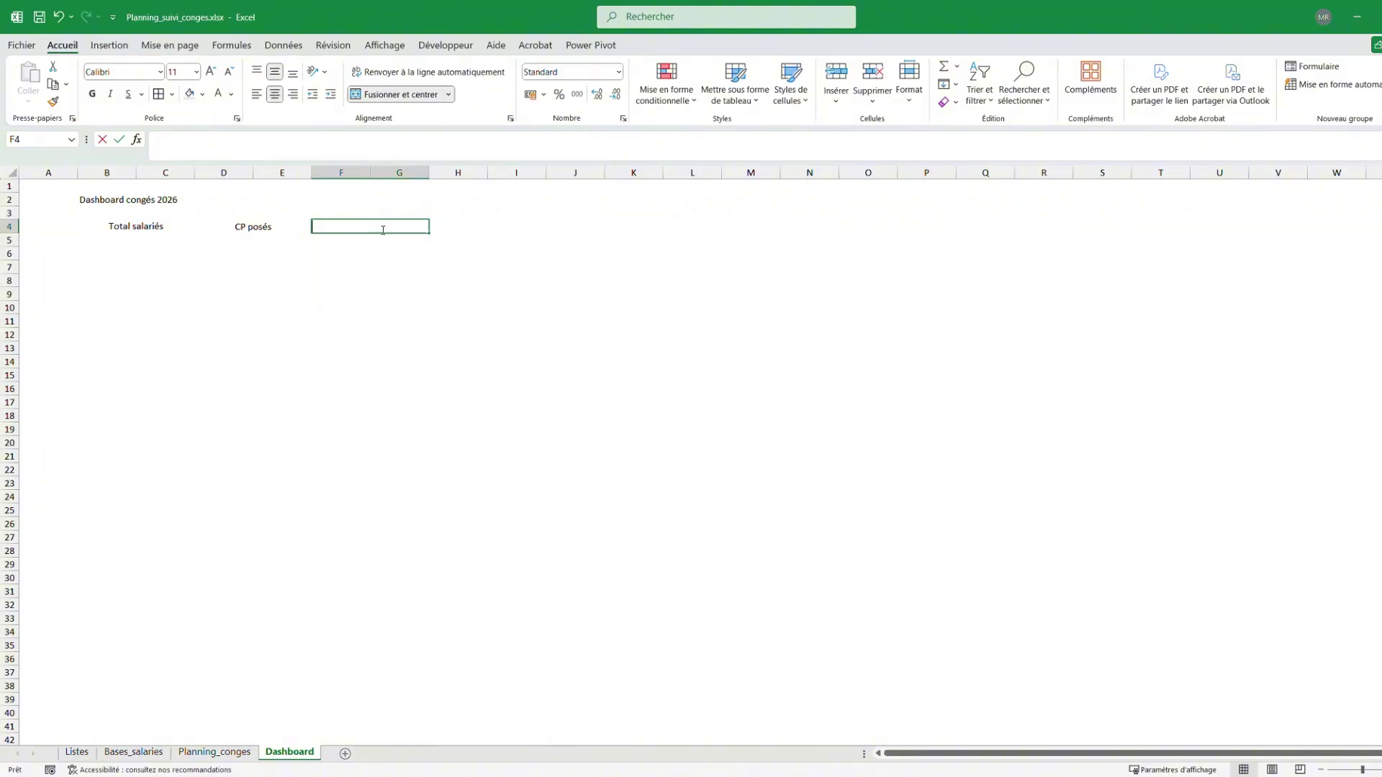
text(RTT posés)
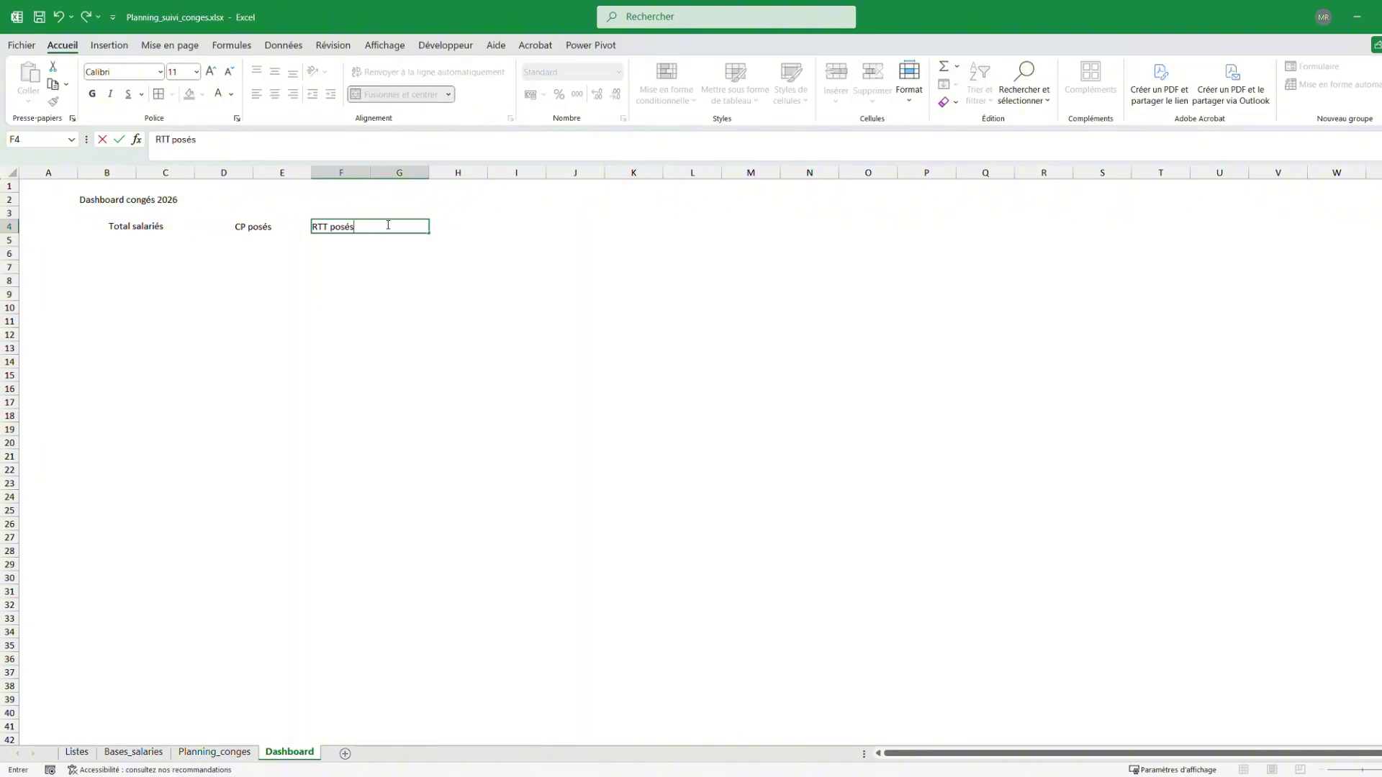
Merge and center H4:I4, align it vertically to the middle and enter the header "Jours maladie"
drag(442, 226, 512, 224)
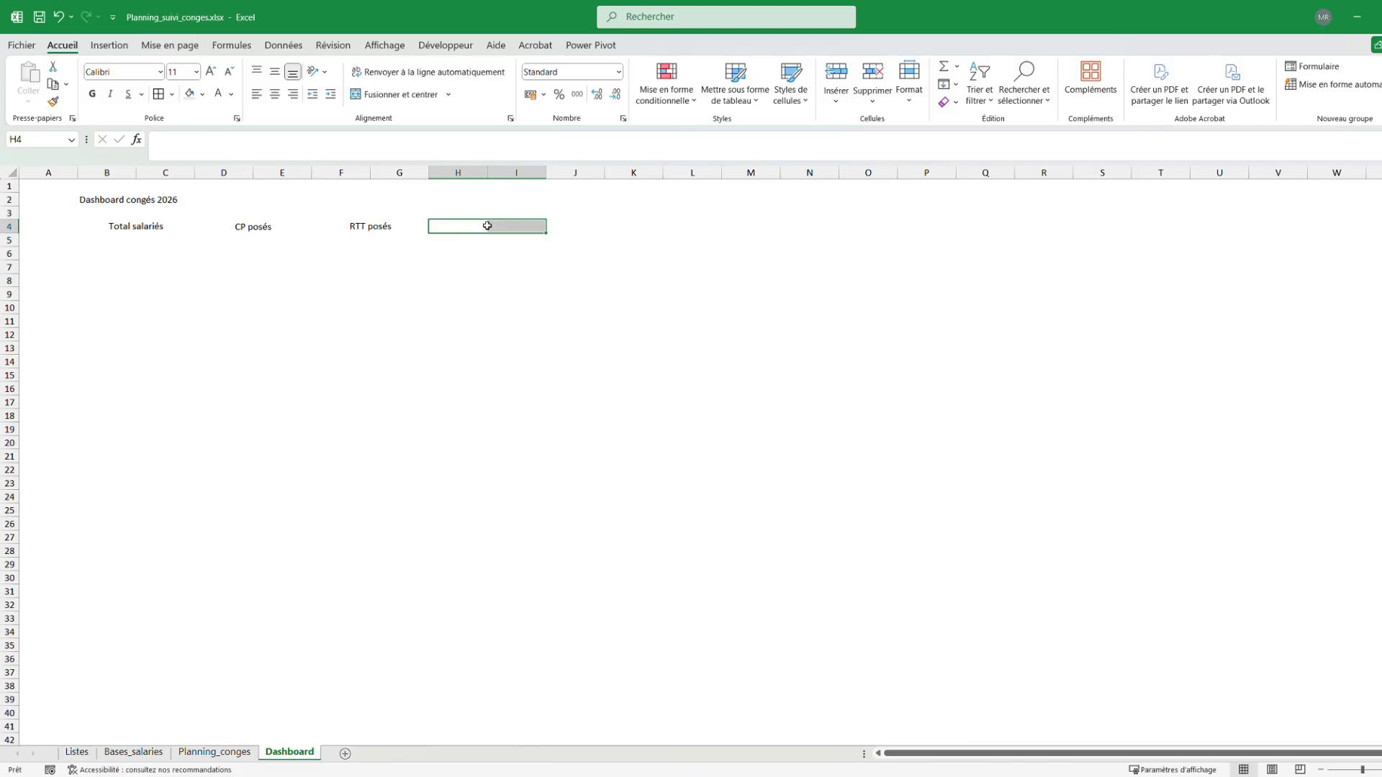
click(396, 94)
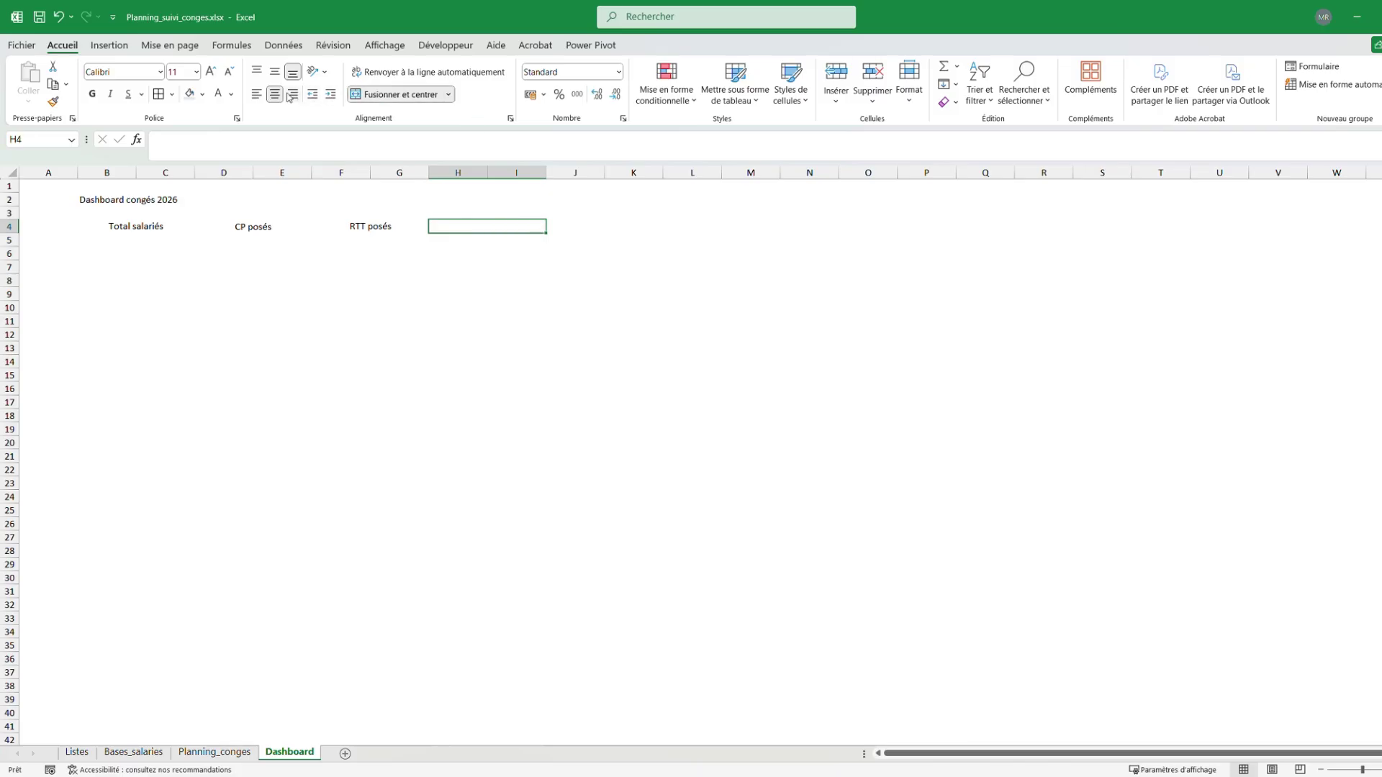
click(275, 71)
text(Jours maladi)
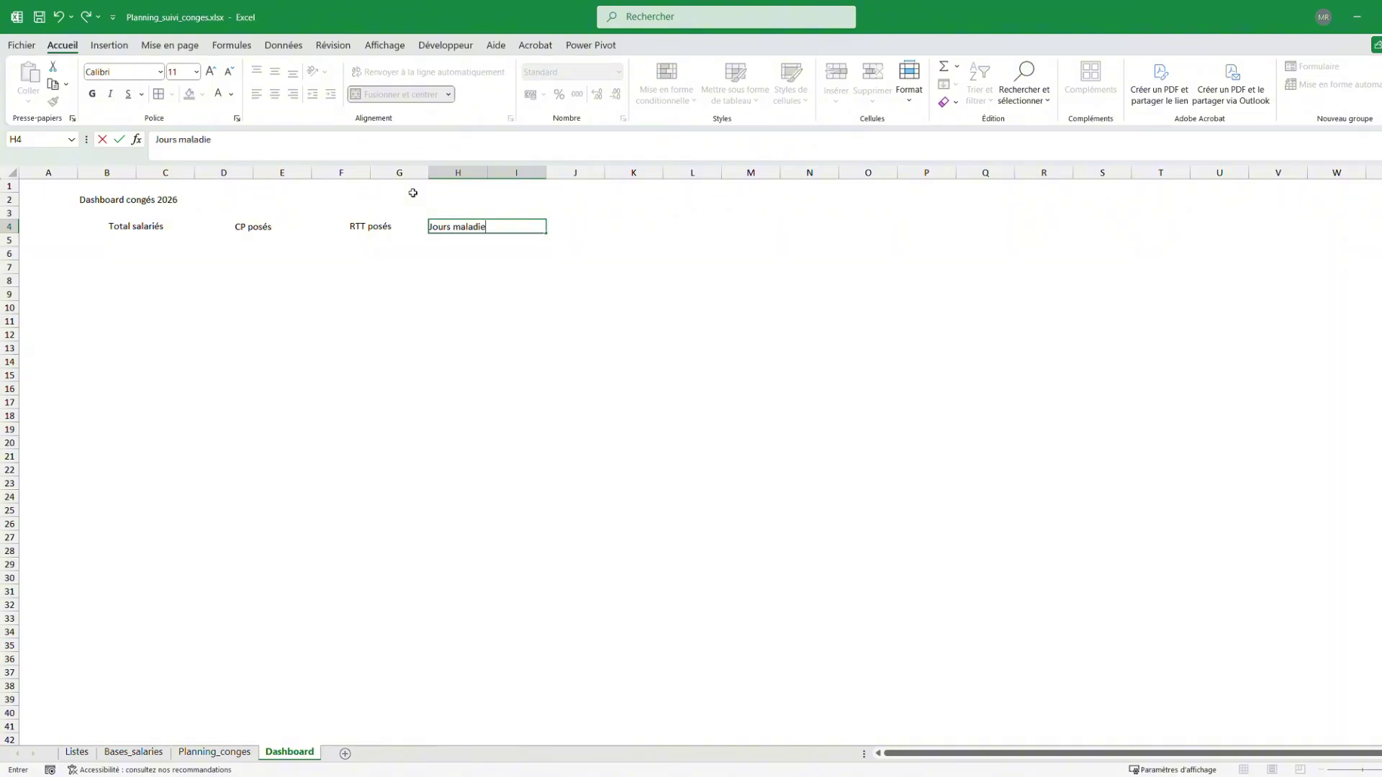
text(e)
click(553, 369)
Merge and center J4:K4, align it vertically to the middle and enter the header "Jours avec >= 3 absents"
click(584, 224)
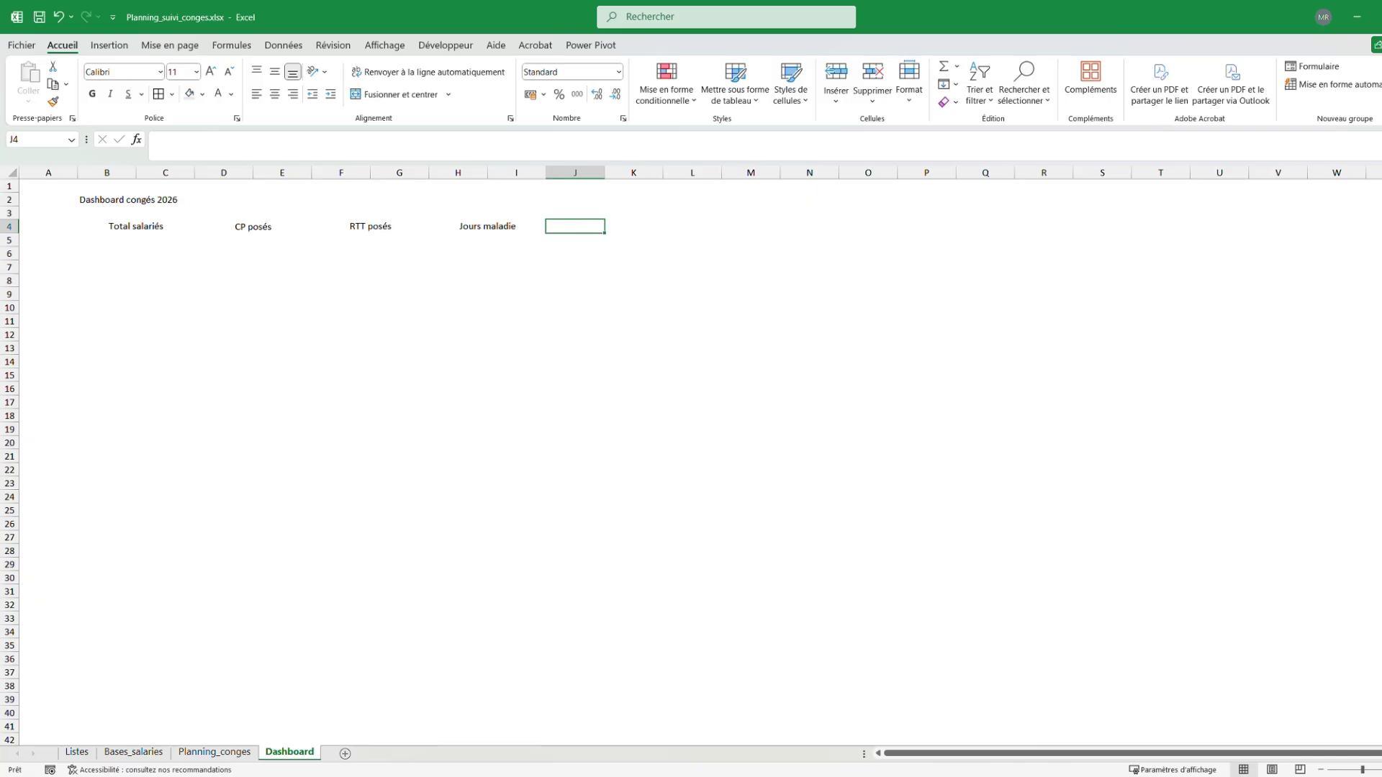
click(633, 252)
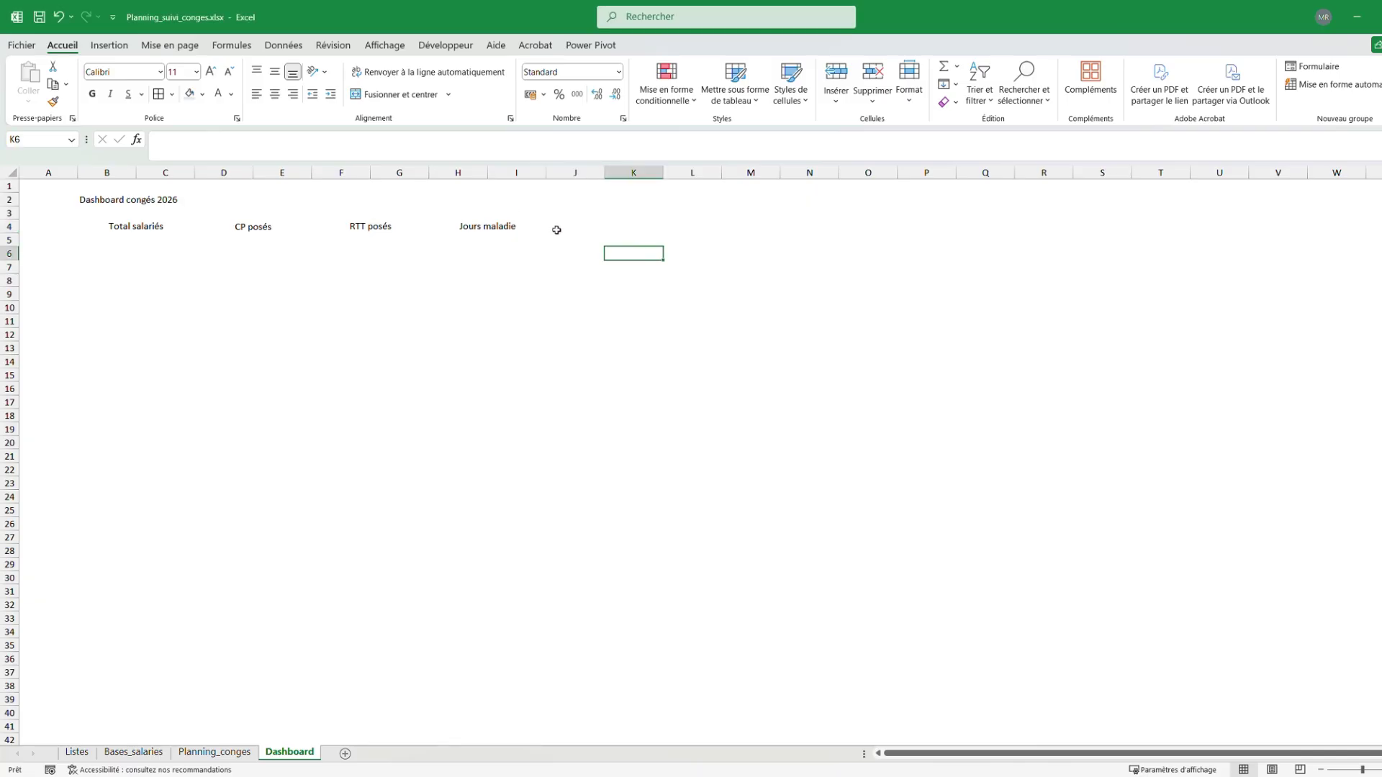
drag(568, 227, 620, 225)
click(396, 94)
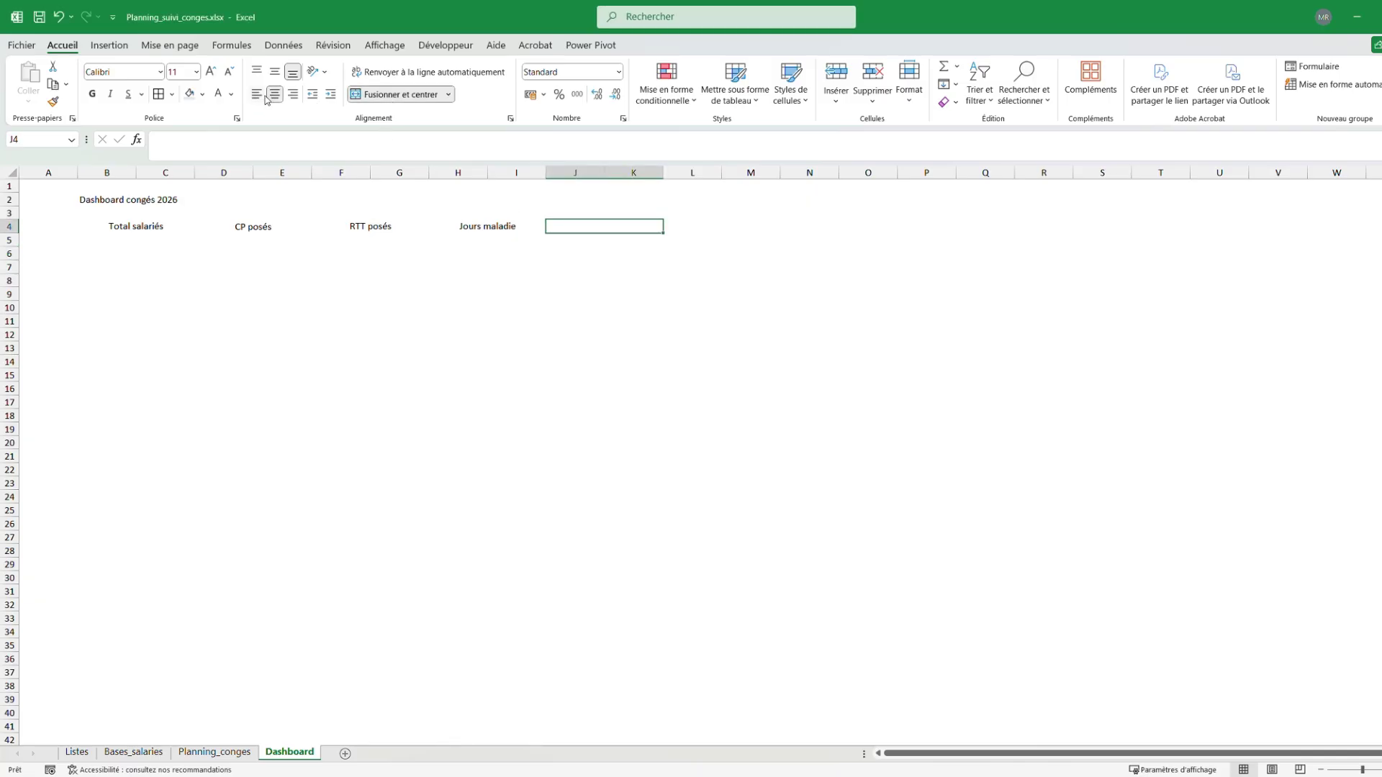
click(275, 71)
text(Jour)
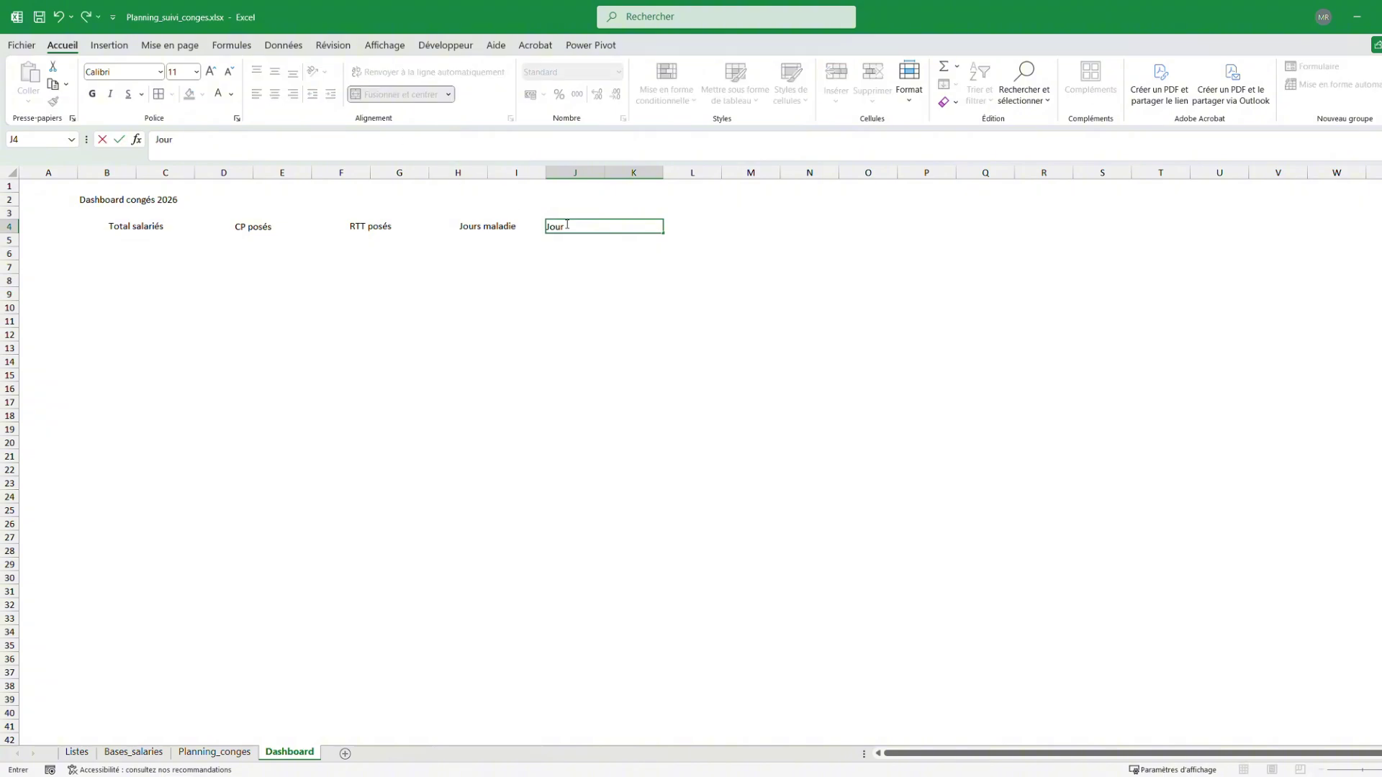
text(s avec)
text(>= 3 absents)
key(Return)
click(120, 290)
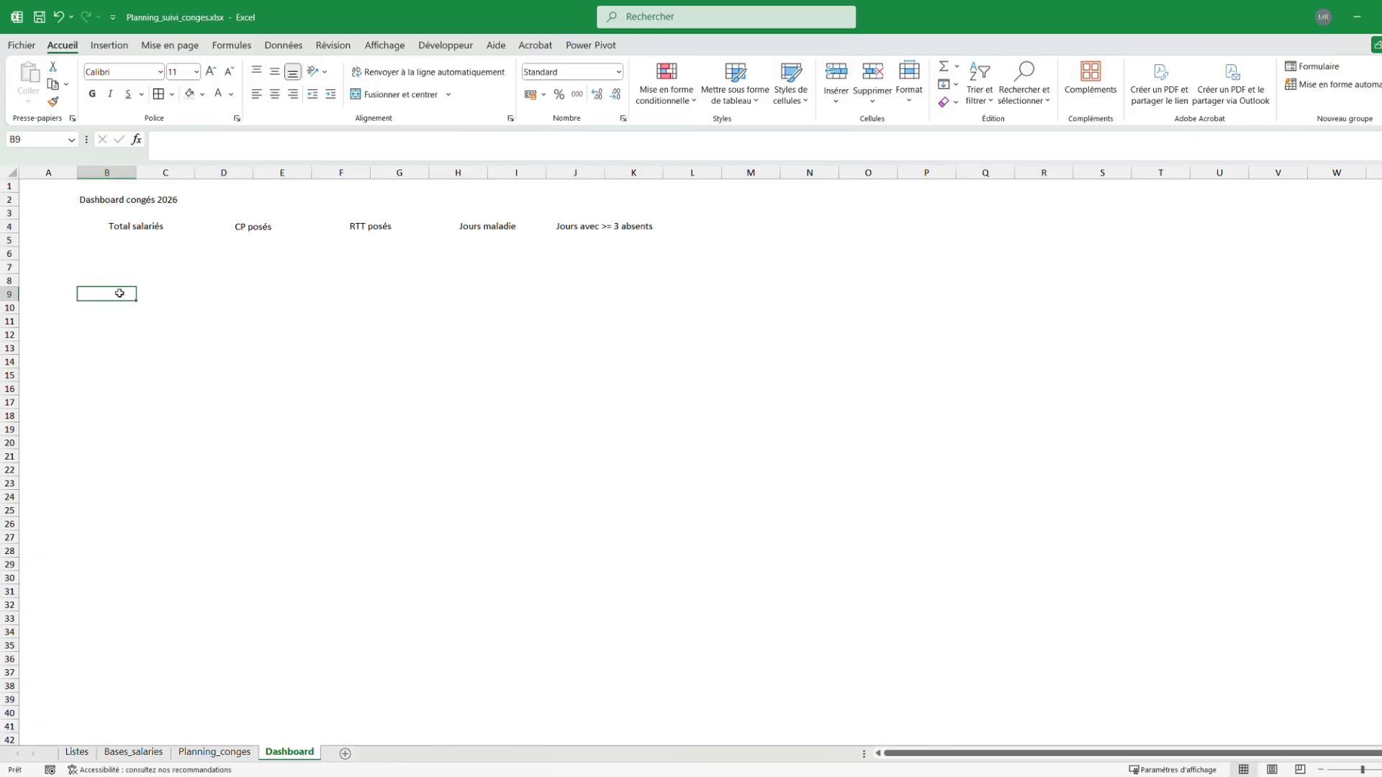
Enter the section title "Synthèse mensuelle" in cell B9
text(Synthèse)
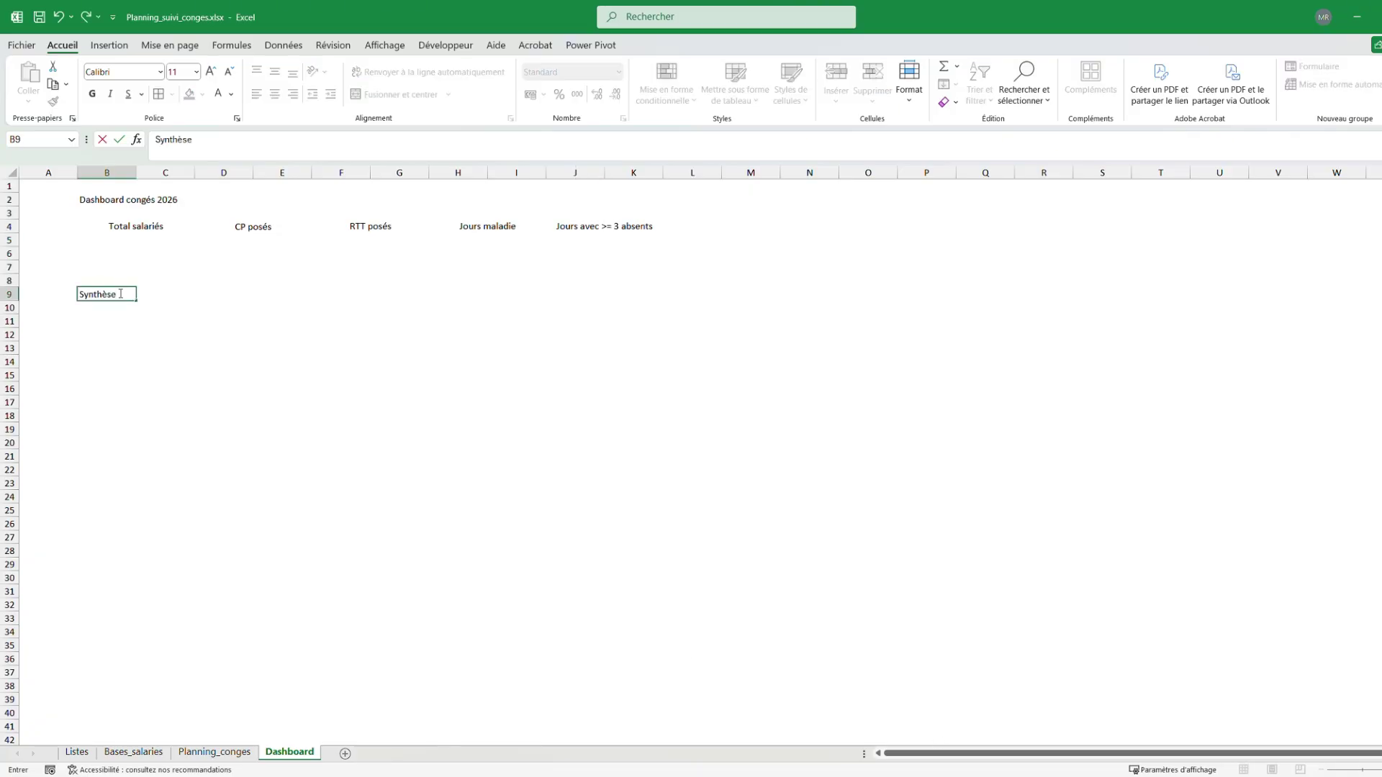
text( menuse)
key(BackSpace)
key(BackSpace)
key(BackSpace)
key(BackSpace)
key(BackSpace)
key(Return)
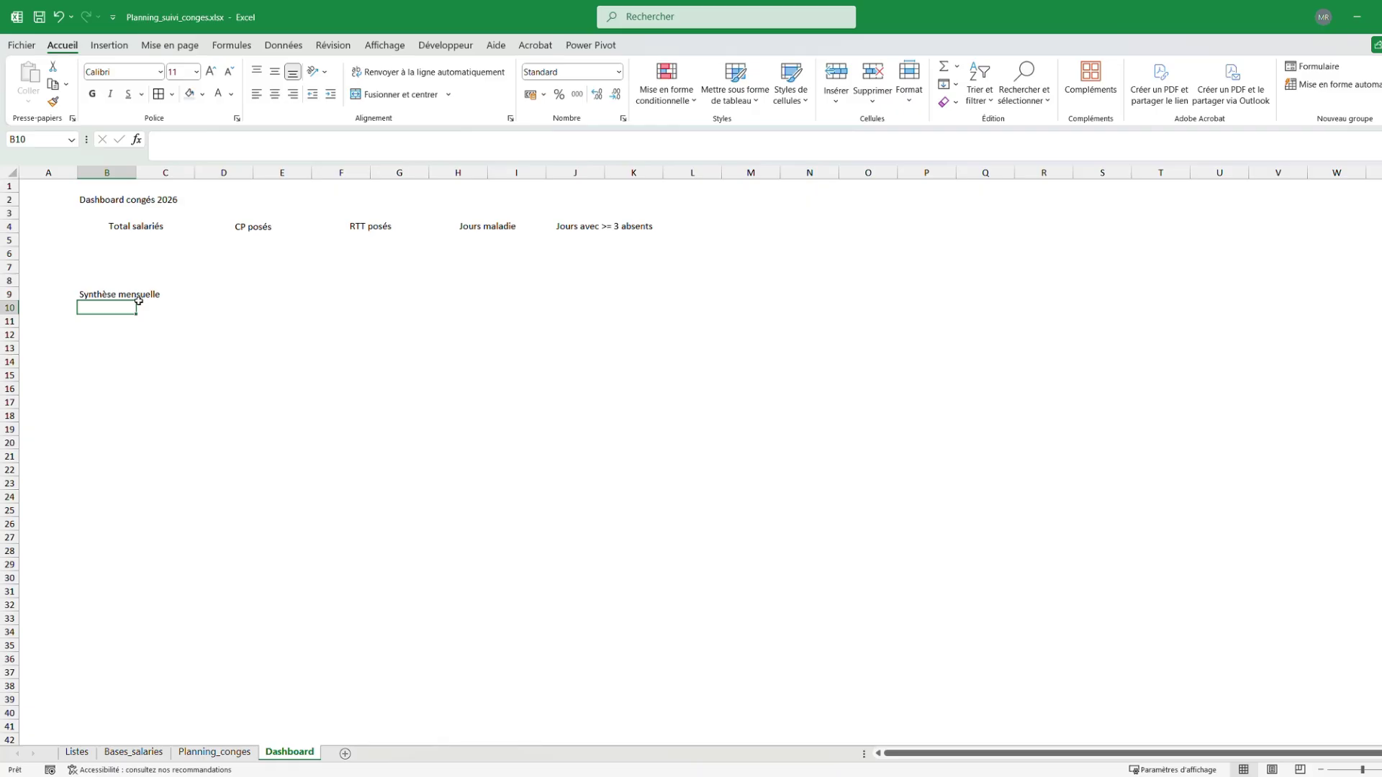
Enter the headers "Mois", "CP", "RTT", "Maladie" and "Total abs." in cells B10 to F10
text(Mois)
double_click(181, 305)
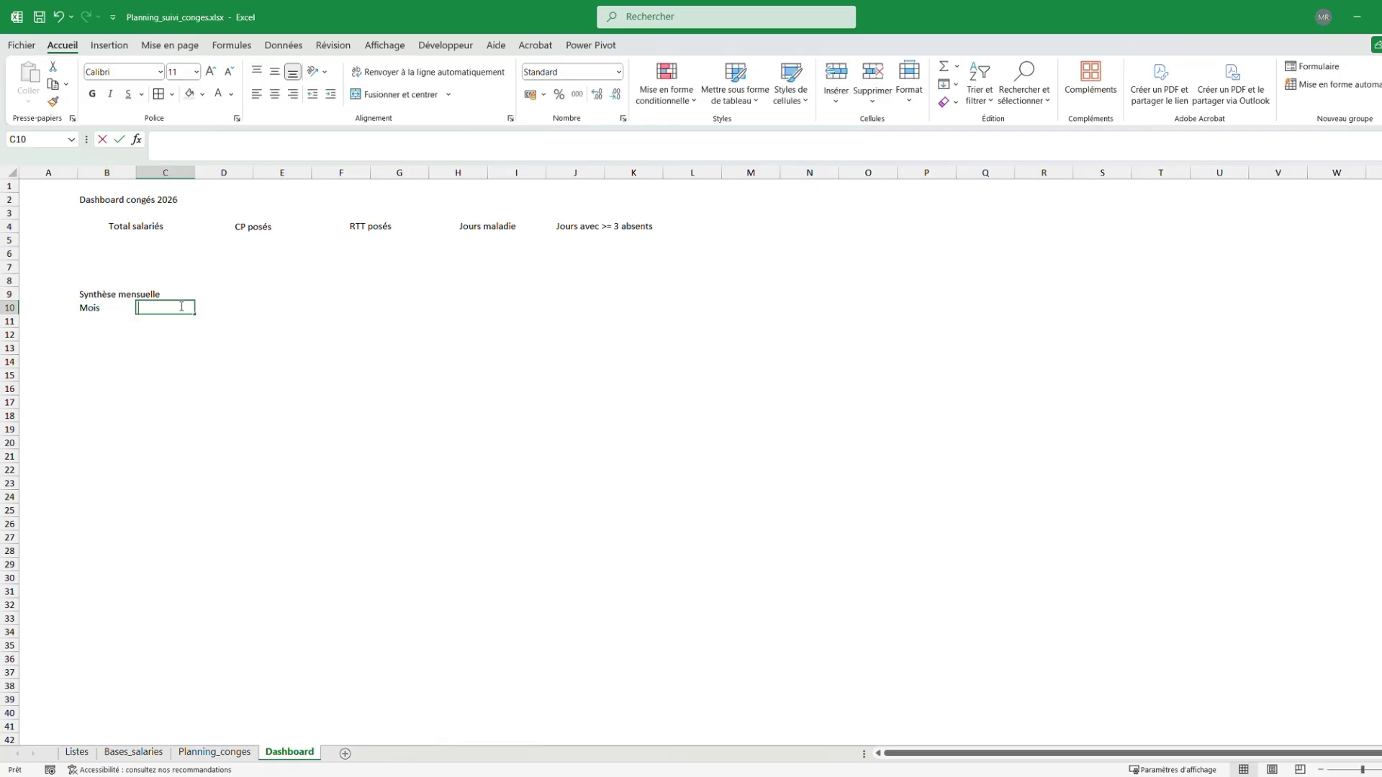
text(CP)
click(238, 304)
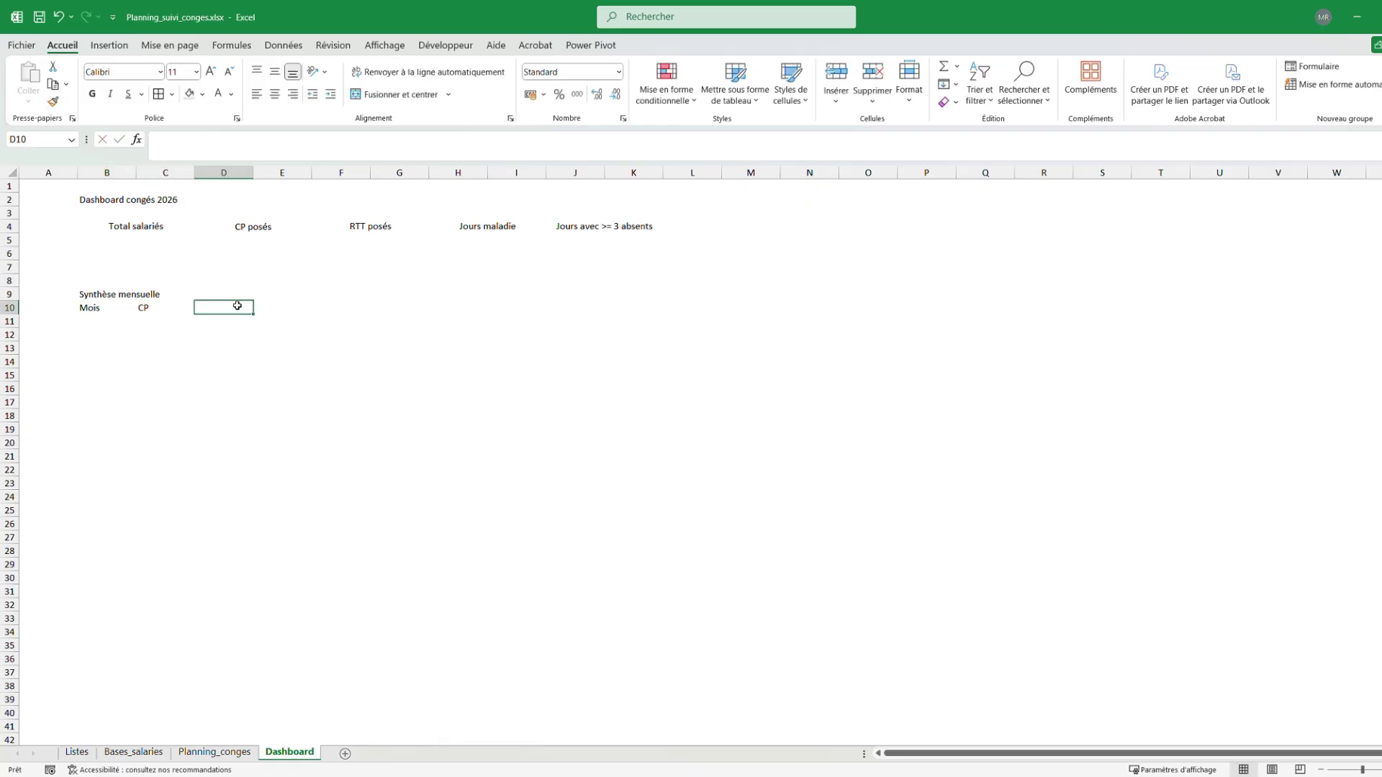
text(RTT)
click(286, 308)
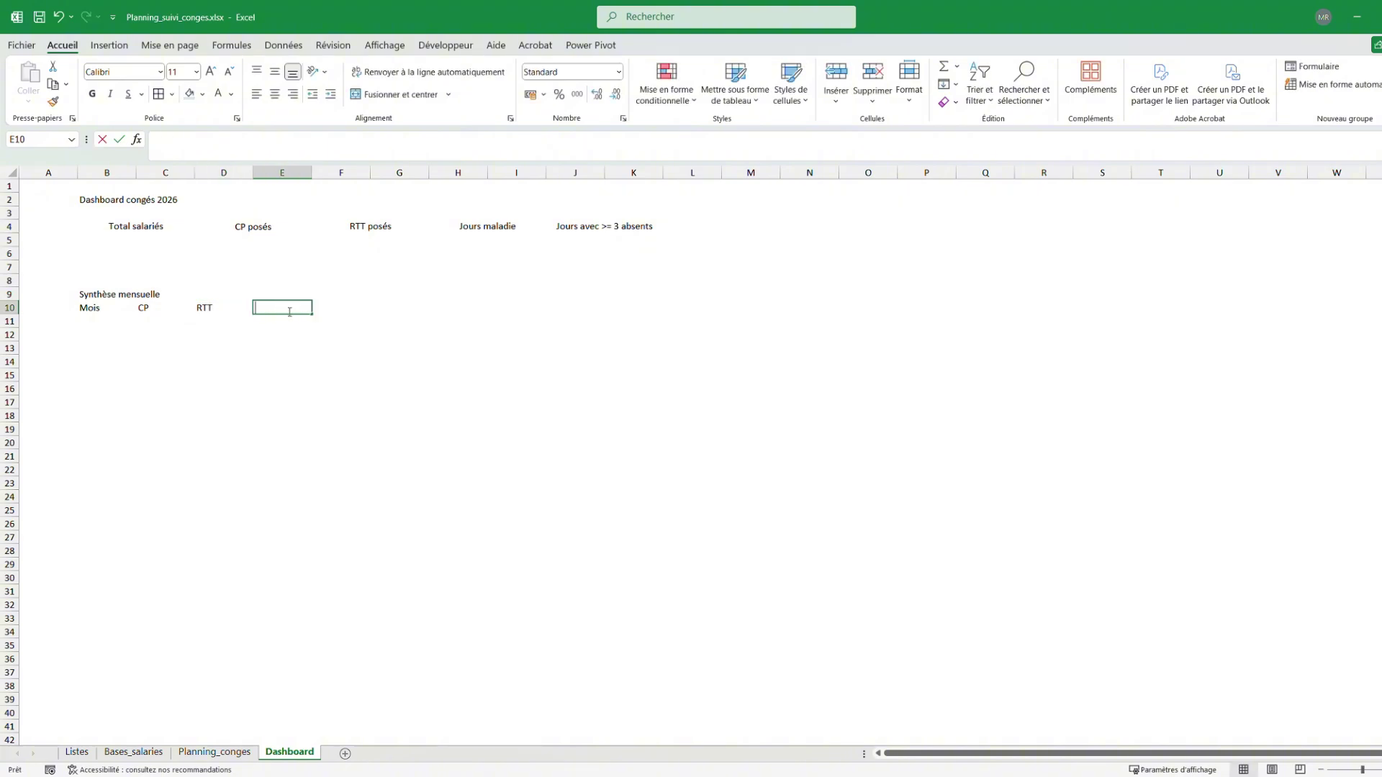
text(Maladie)
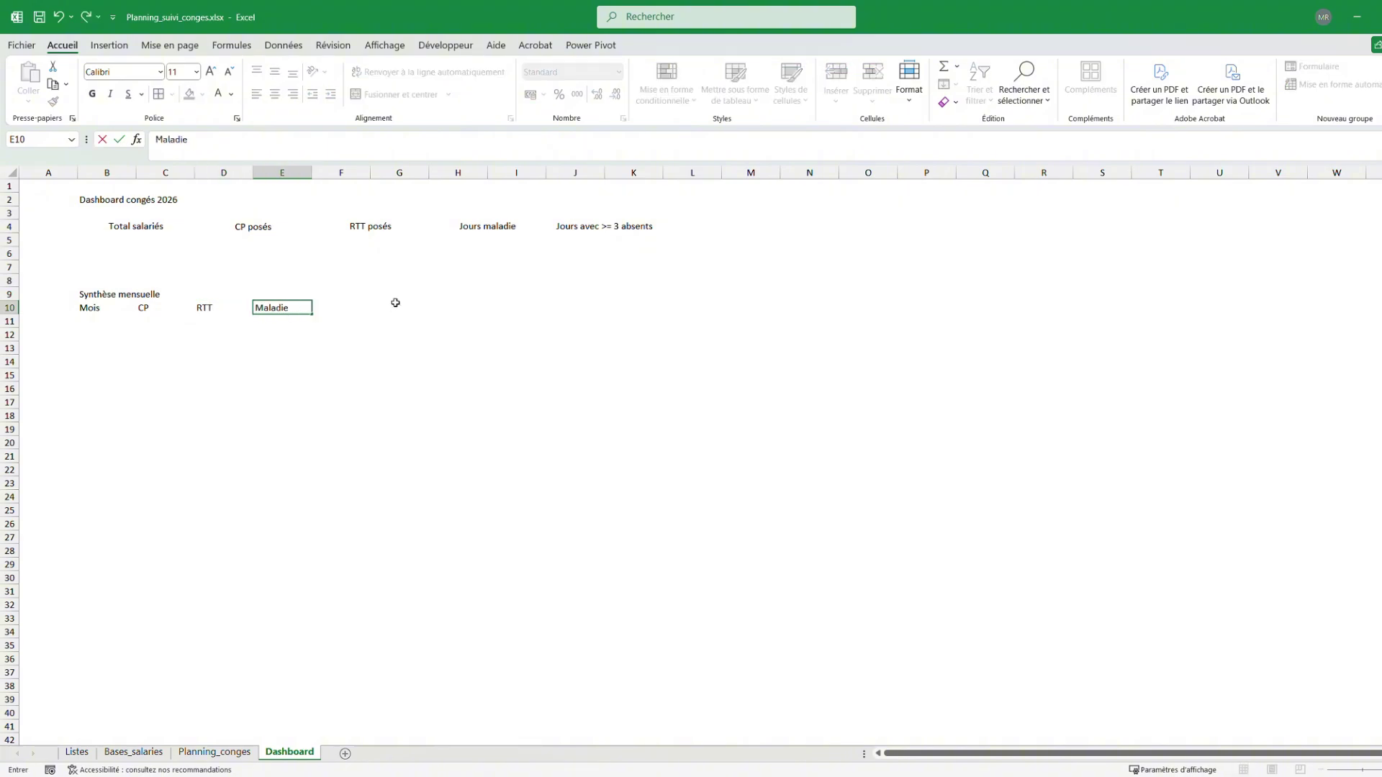
click(353, 307)
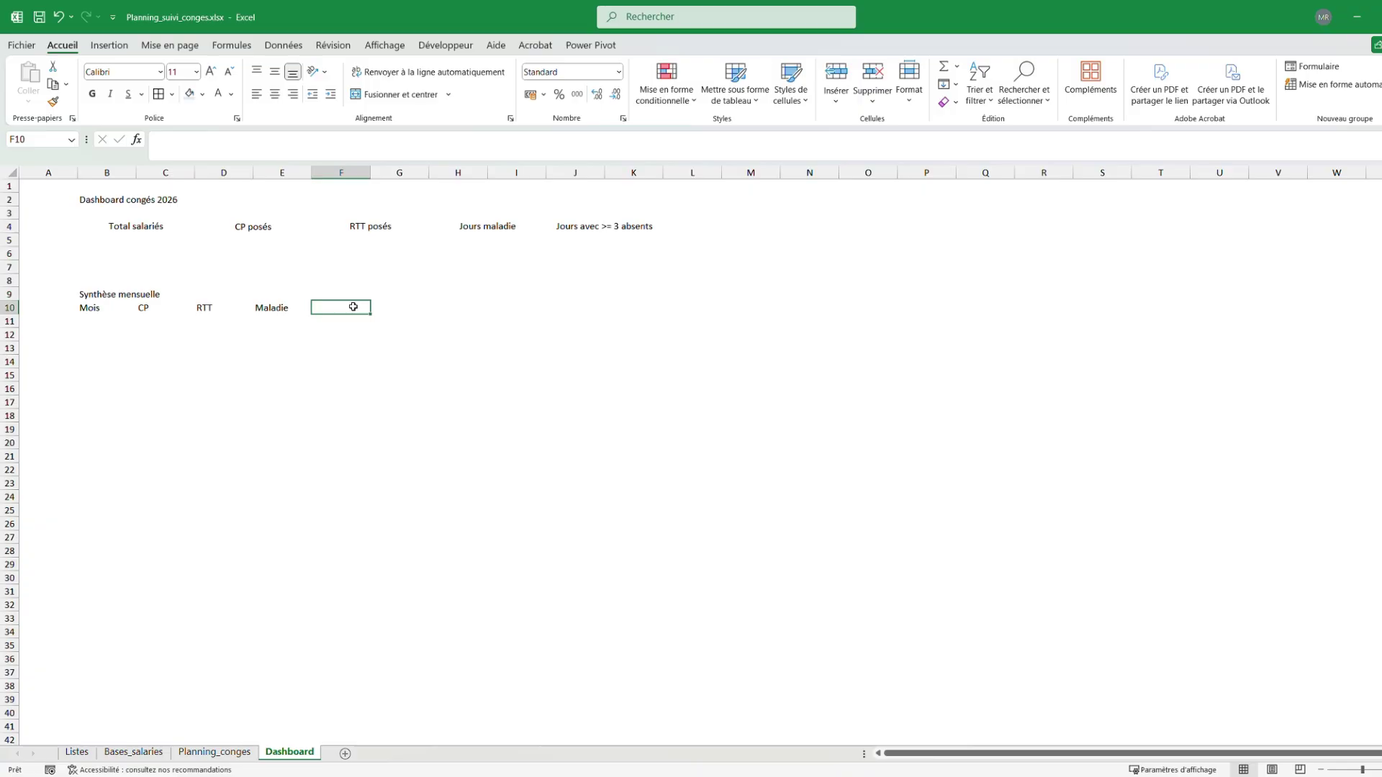
text(T)
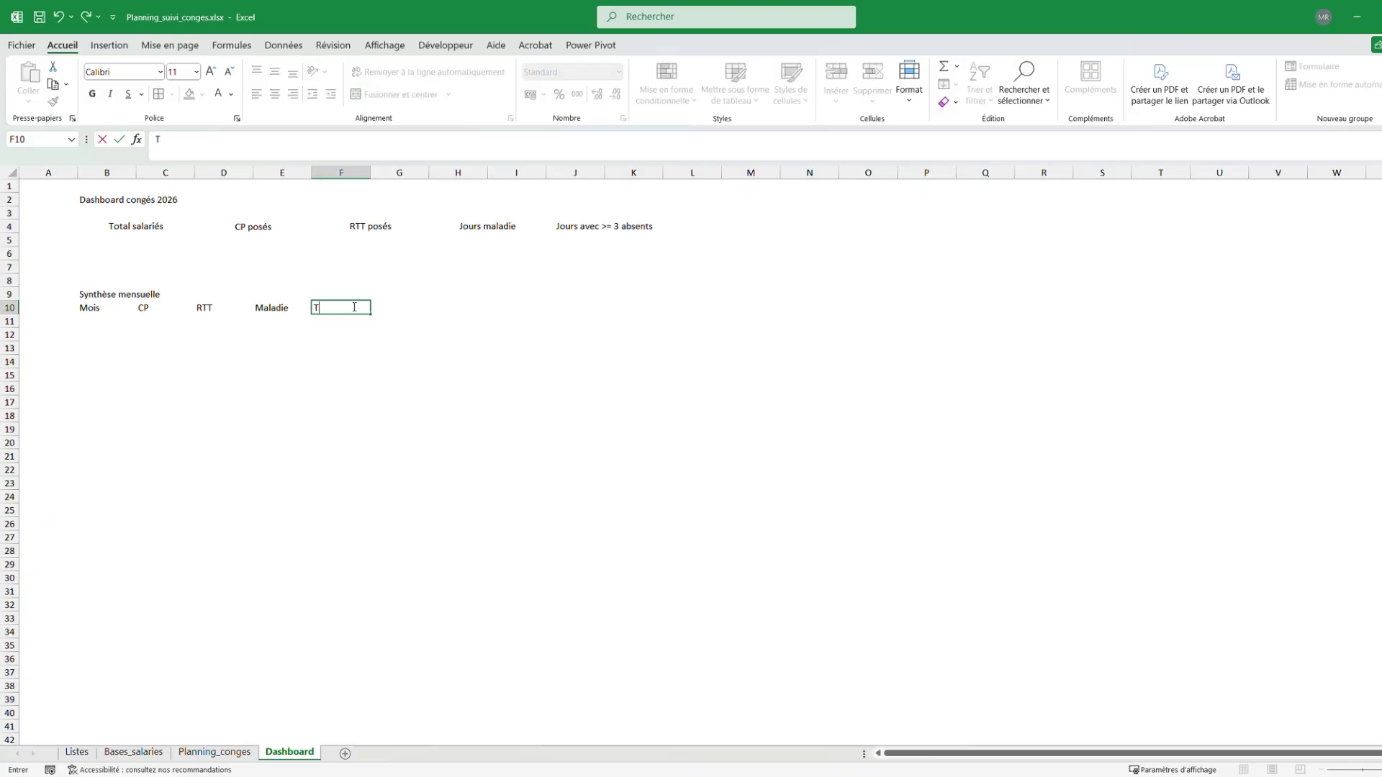
text(or)
text(al abs)
text(.)
key(Return)
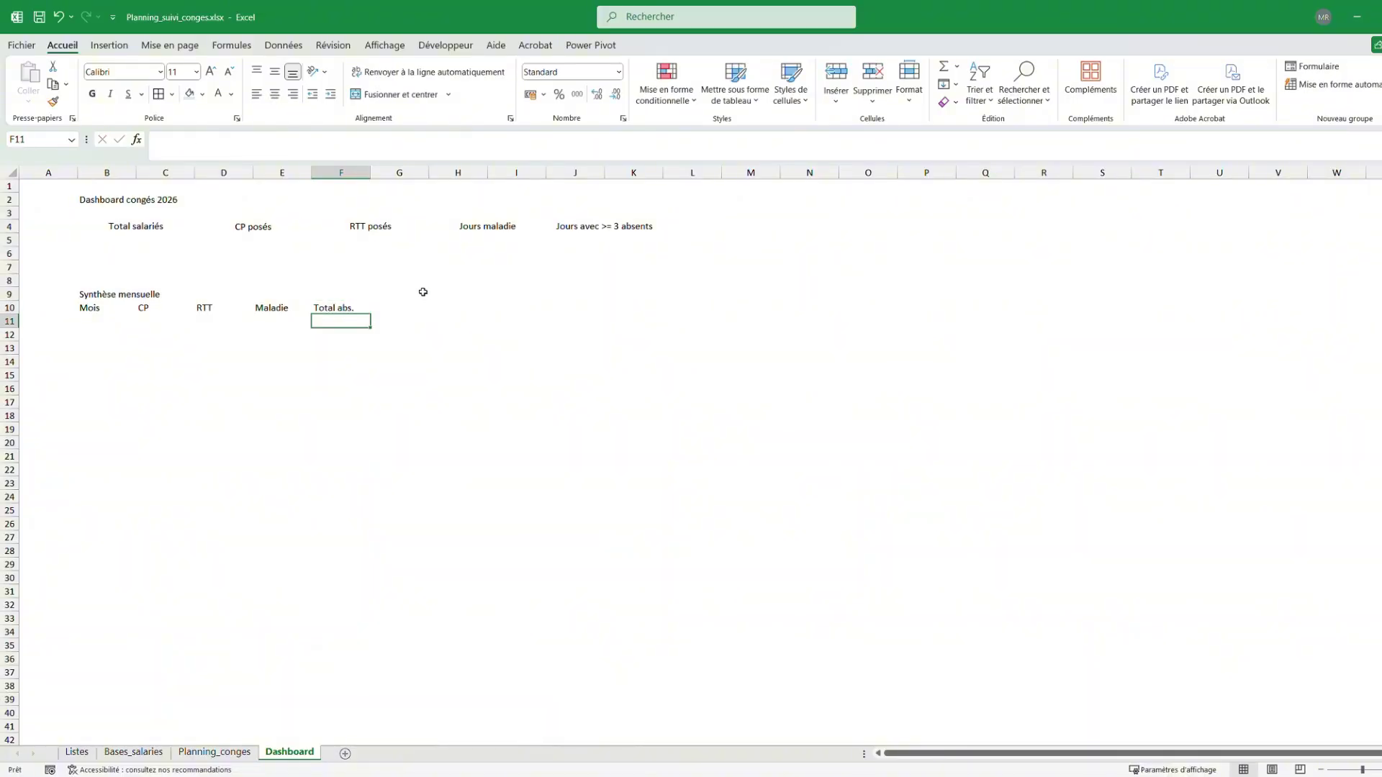
Enter the section title "Absence par service" in cell H9
click(449, 291)
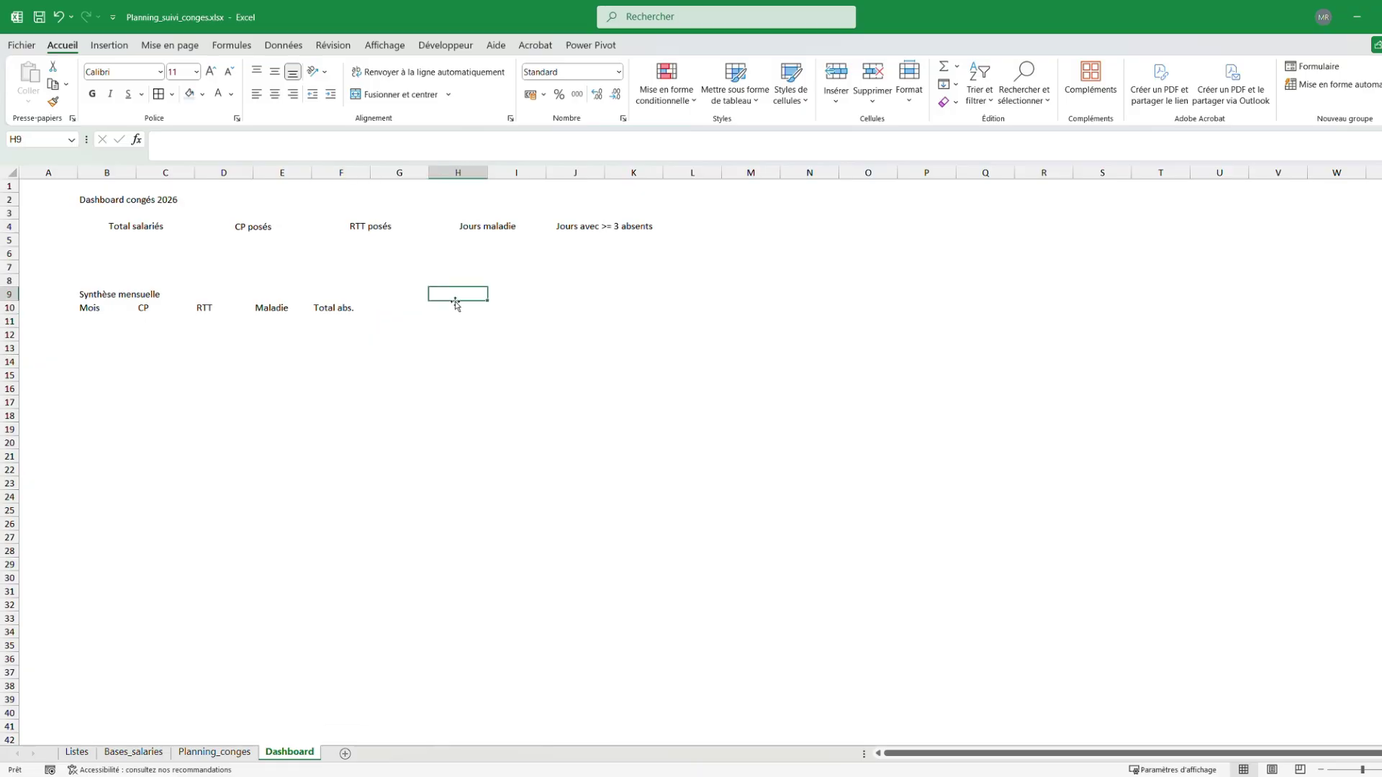
text(Absence p)
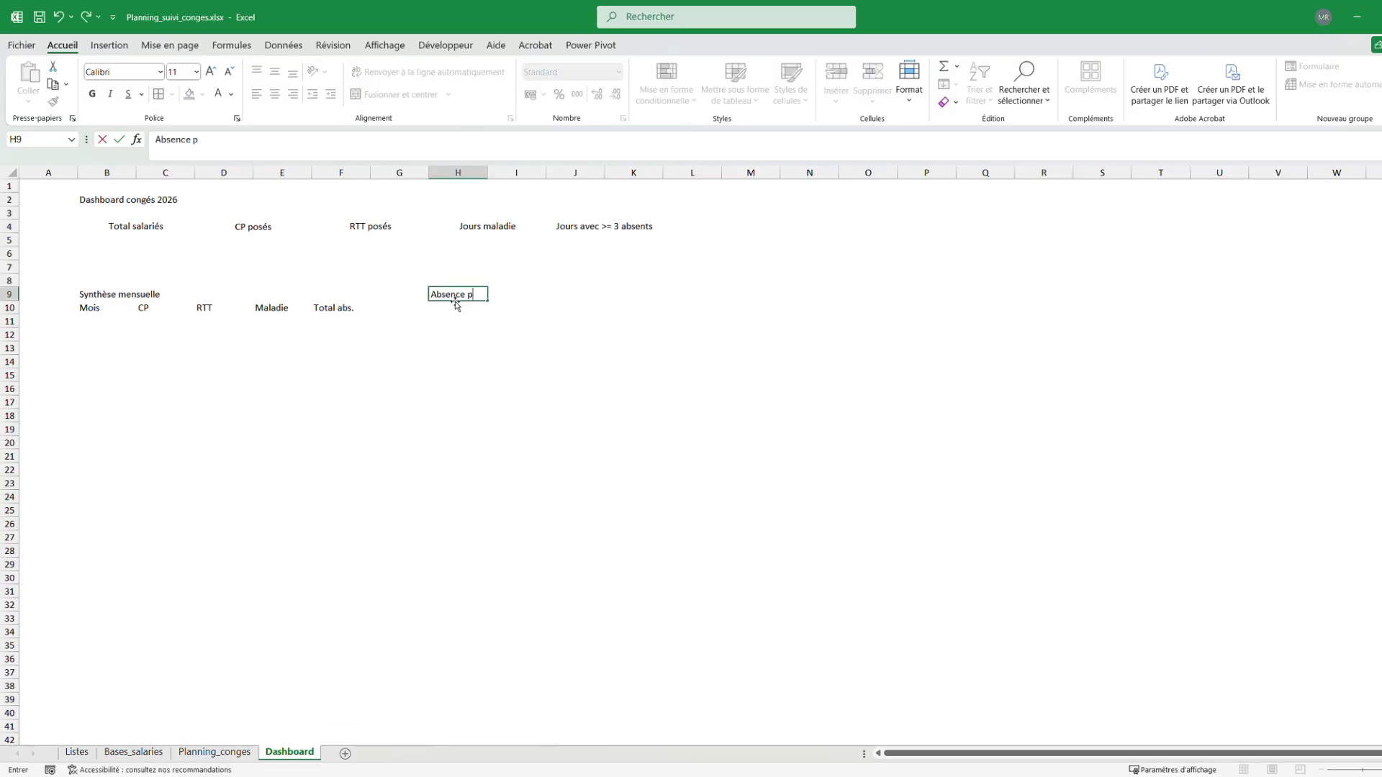
text(ar serviuc)
click(457, 360)
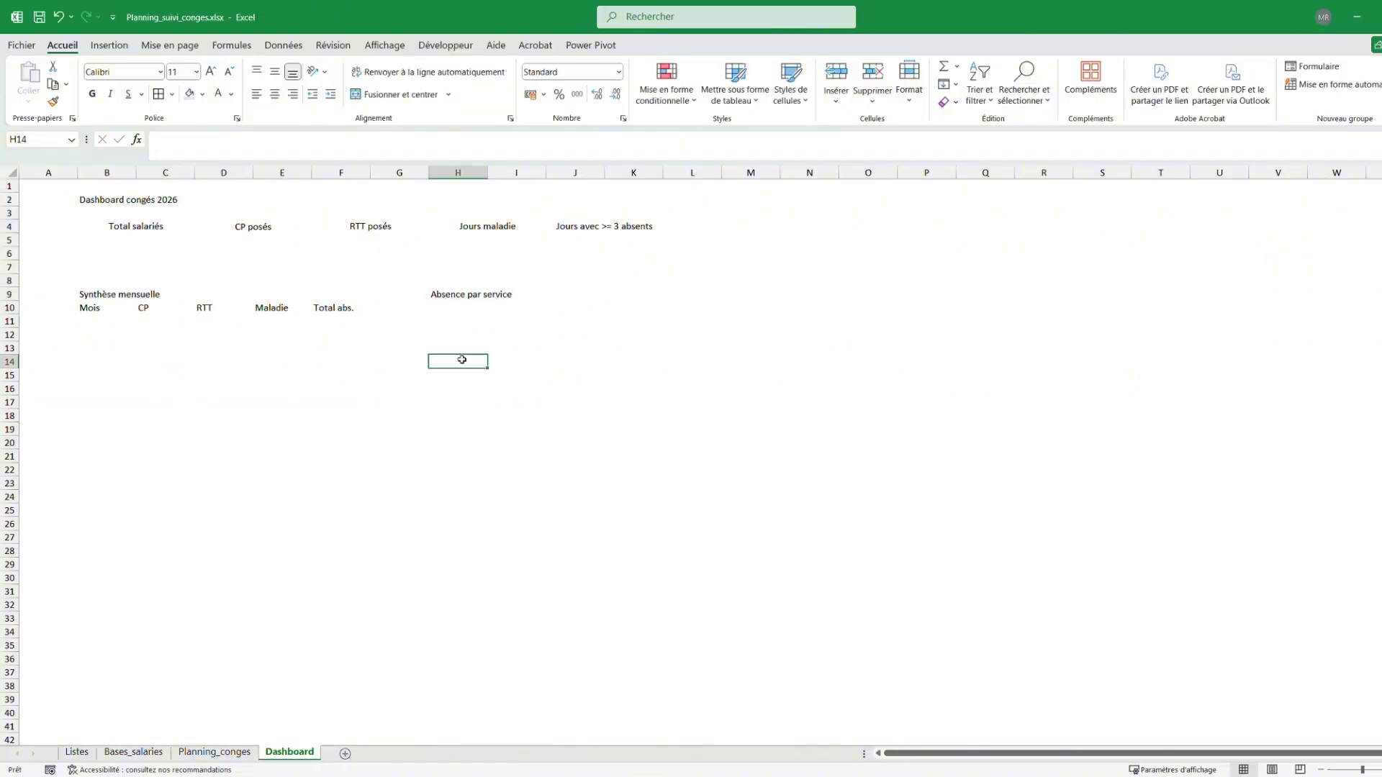
Enter the headers "Service" in H10 and "Total absences" in I10
click(460, 306)
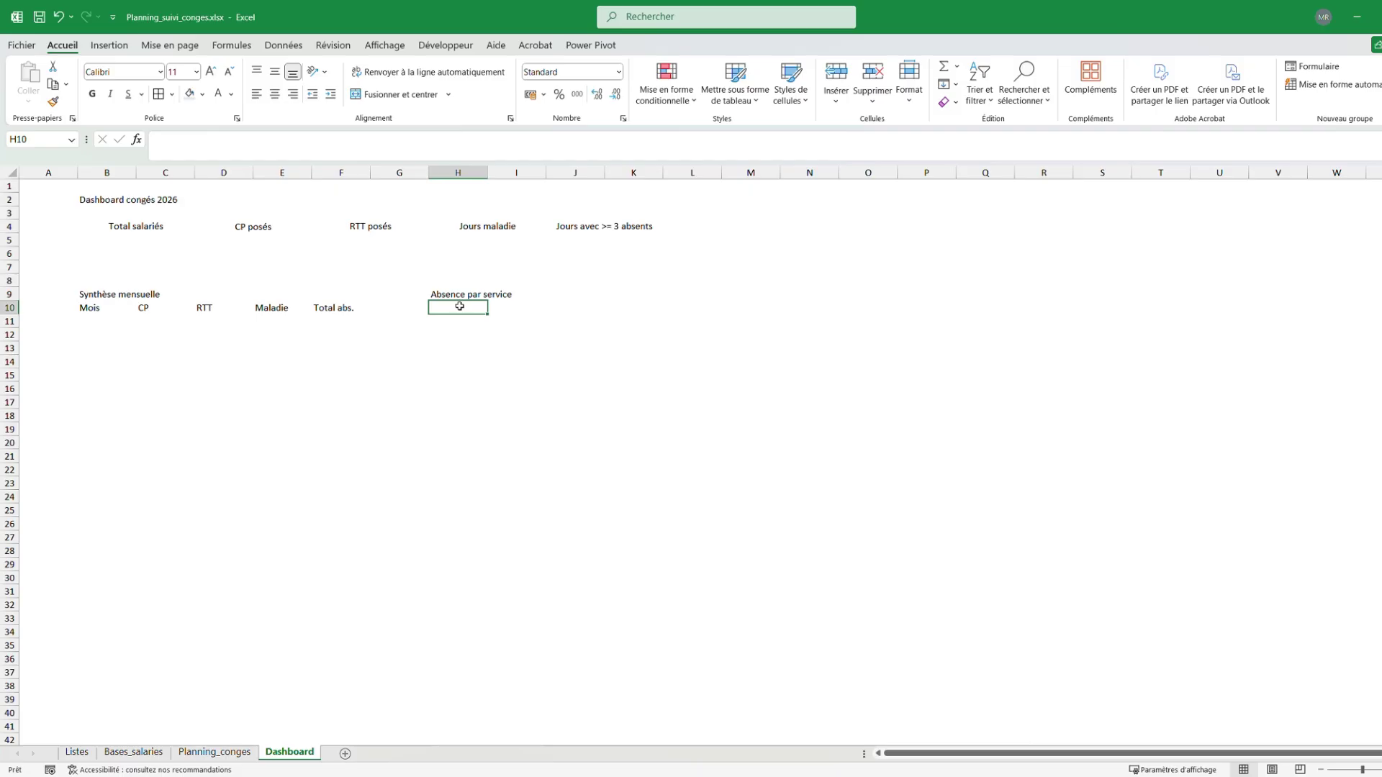
text(Servifce)
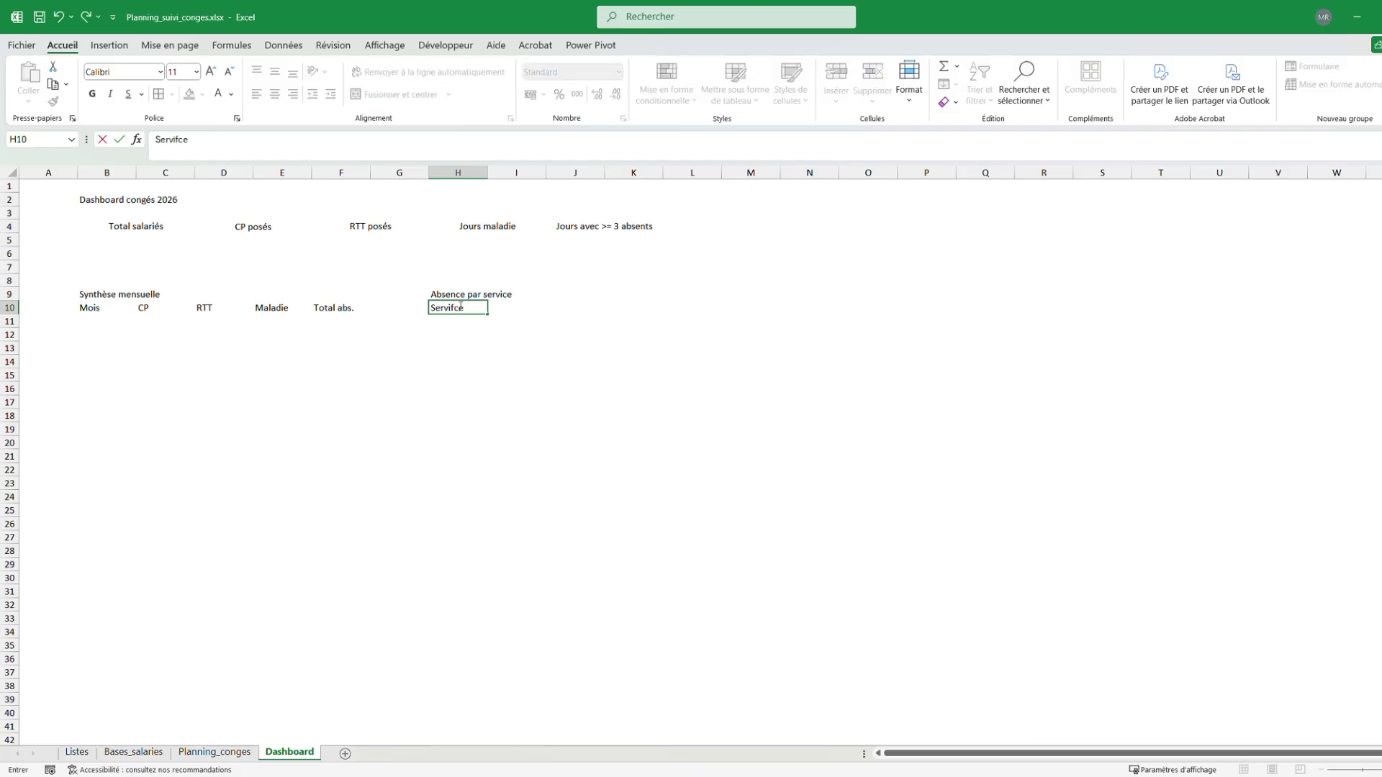
key(BackSpace)
key(BackSpace)
key(BackSpace)
text(c)
click(666, 385)
click(511, 308)
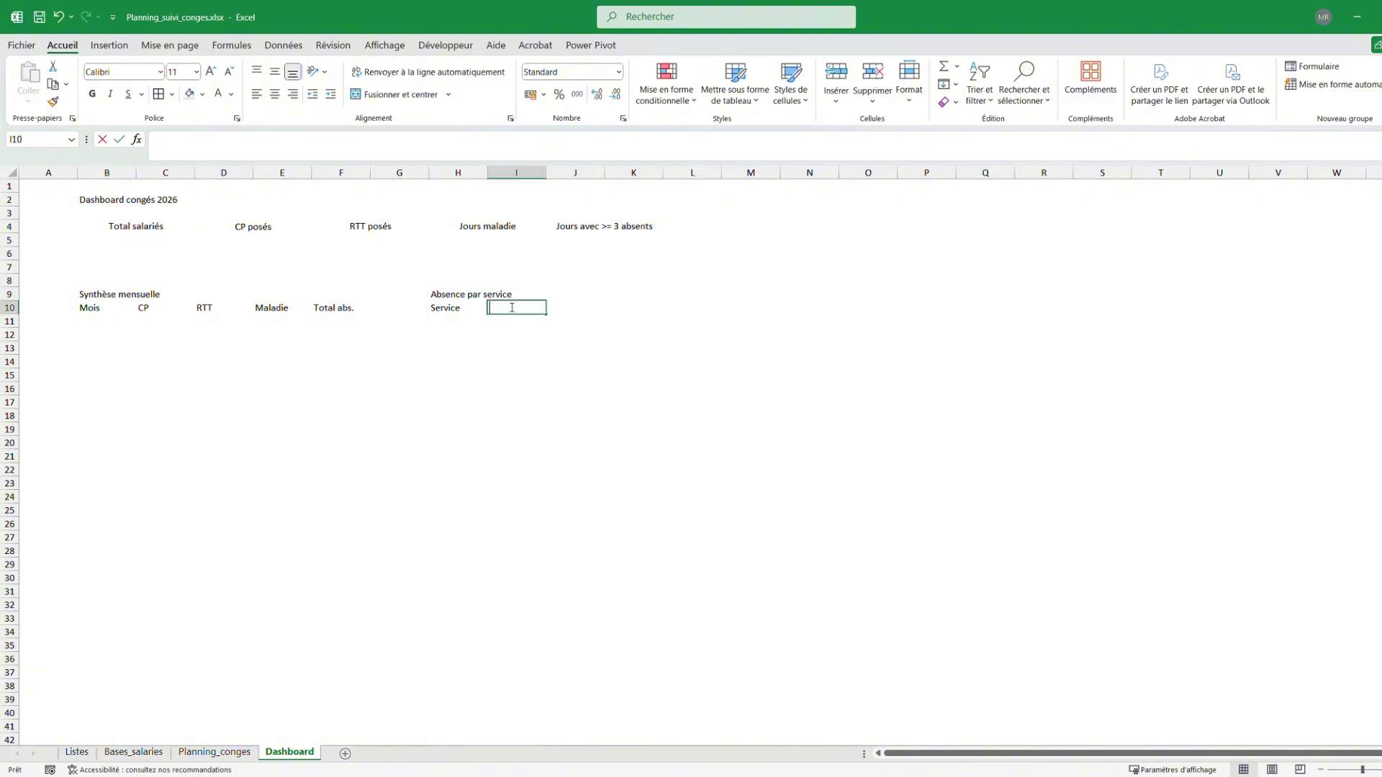
text(Total absences)
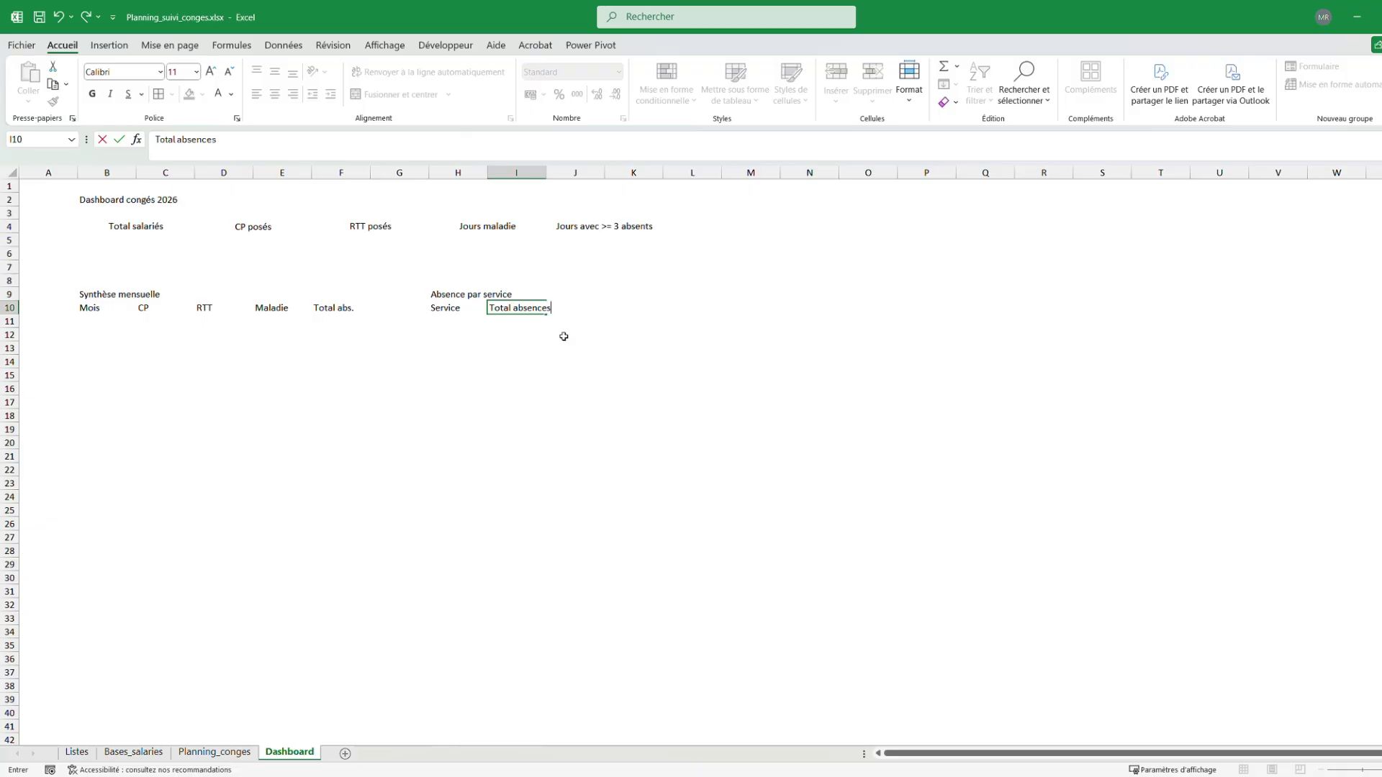
click(652, 348)
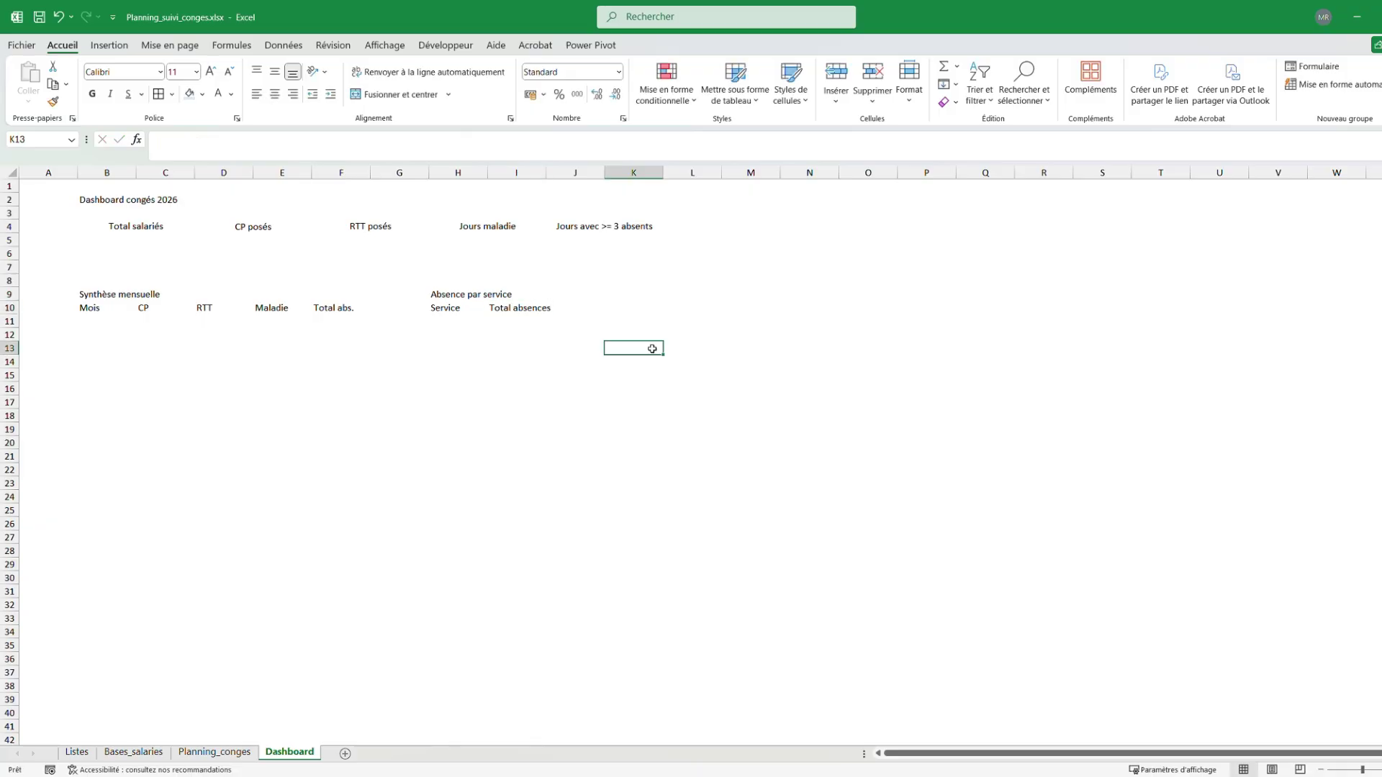
Set the font of the dashboard title, the row 4 indicator headers and both tables' titles and headers to Cambria
click(148, 200)
drag(127, 200, 225, 218)
ctrl+click(190, 227)
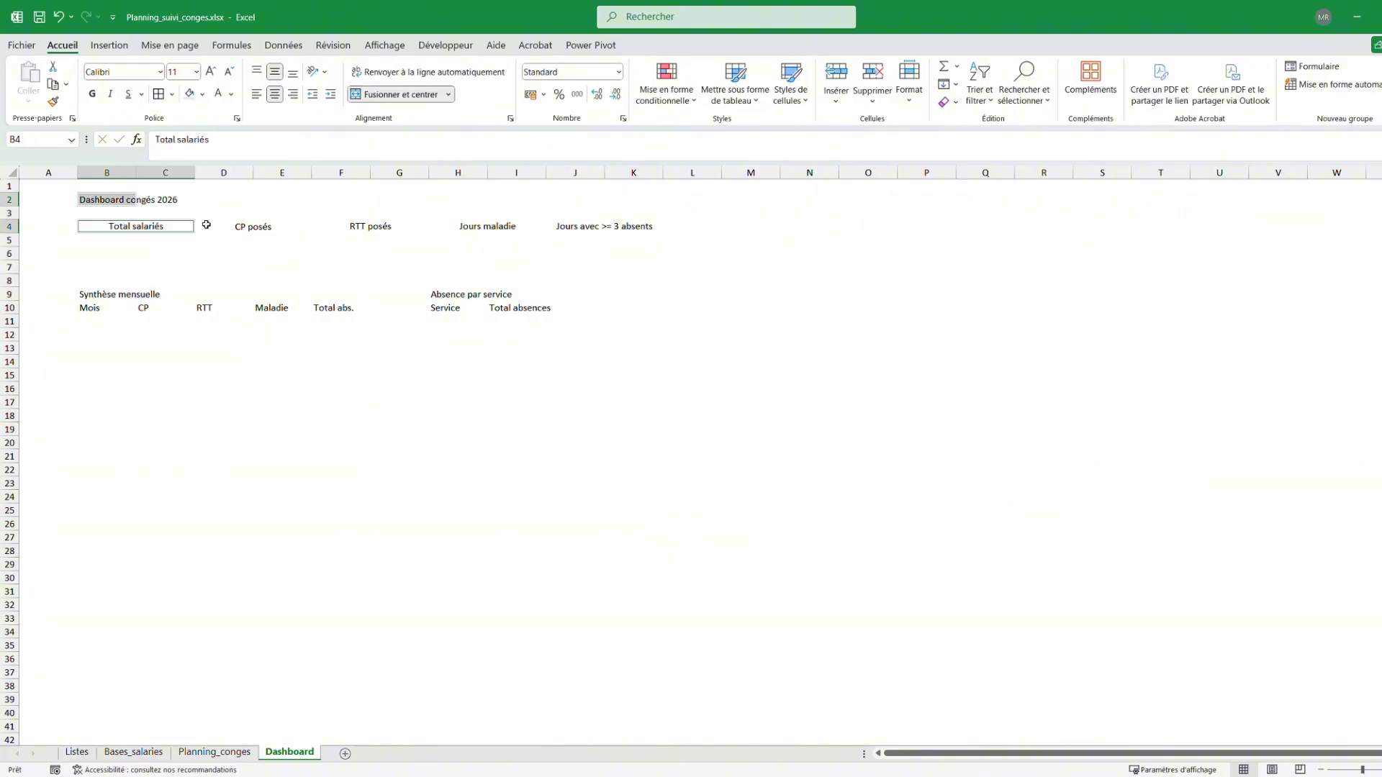
ctrl+click(227, 225)
ctrl+click(365, 227)
ctrl+click(470, 228)
ctrl+click(570, 227)
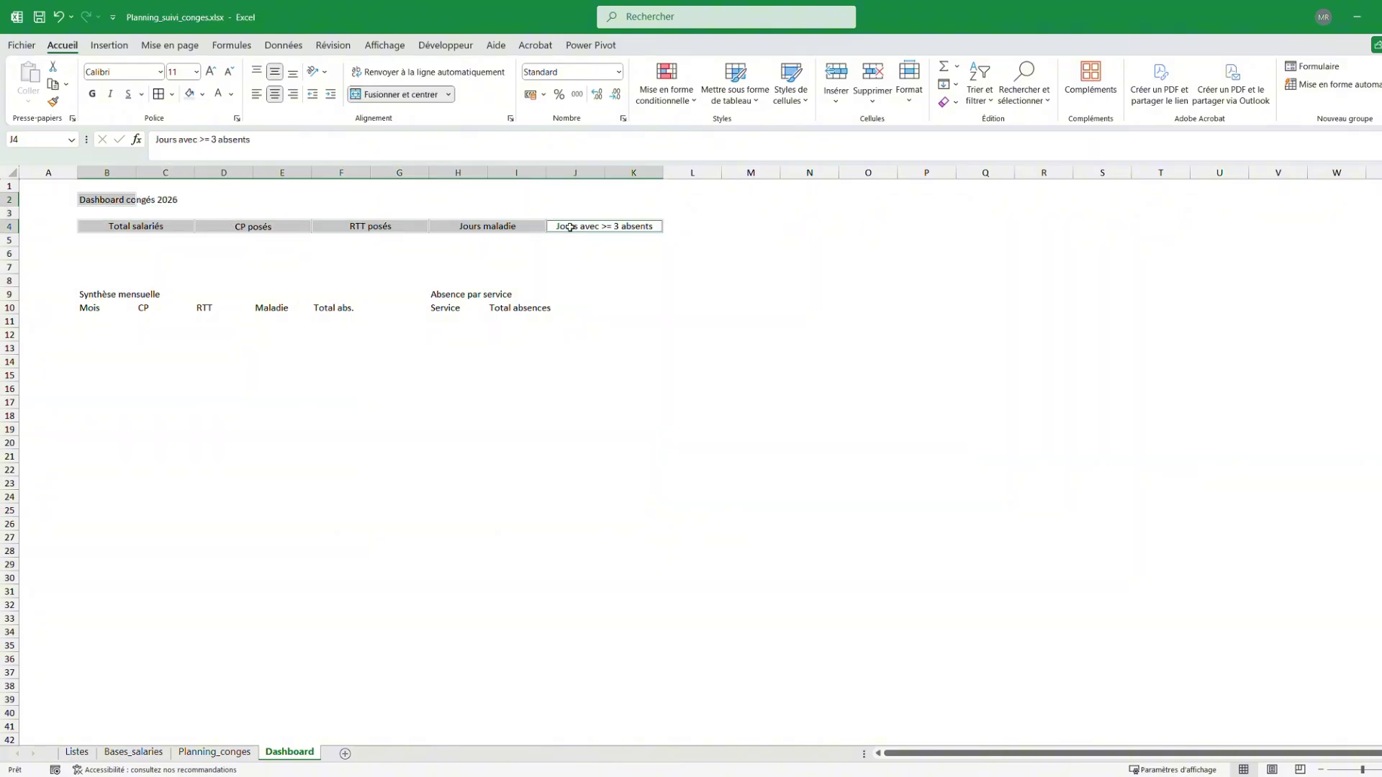
drag(459, 295, 502, 321)
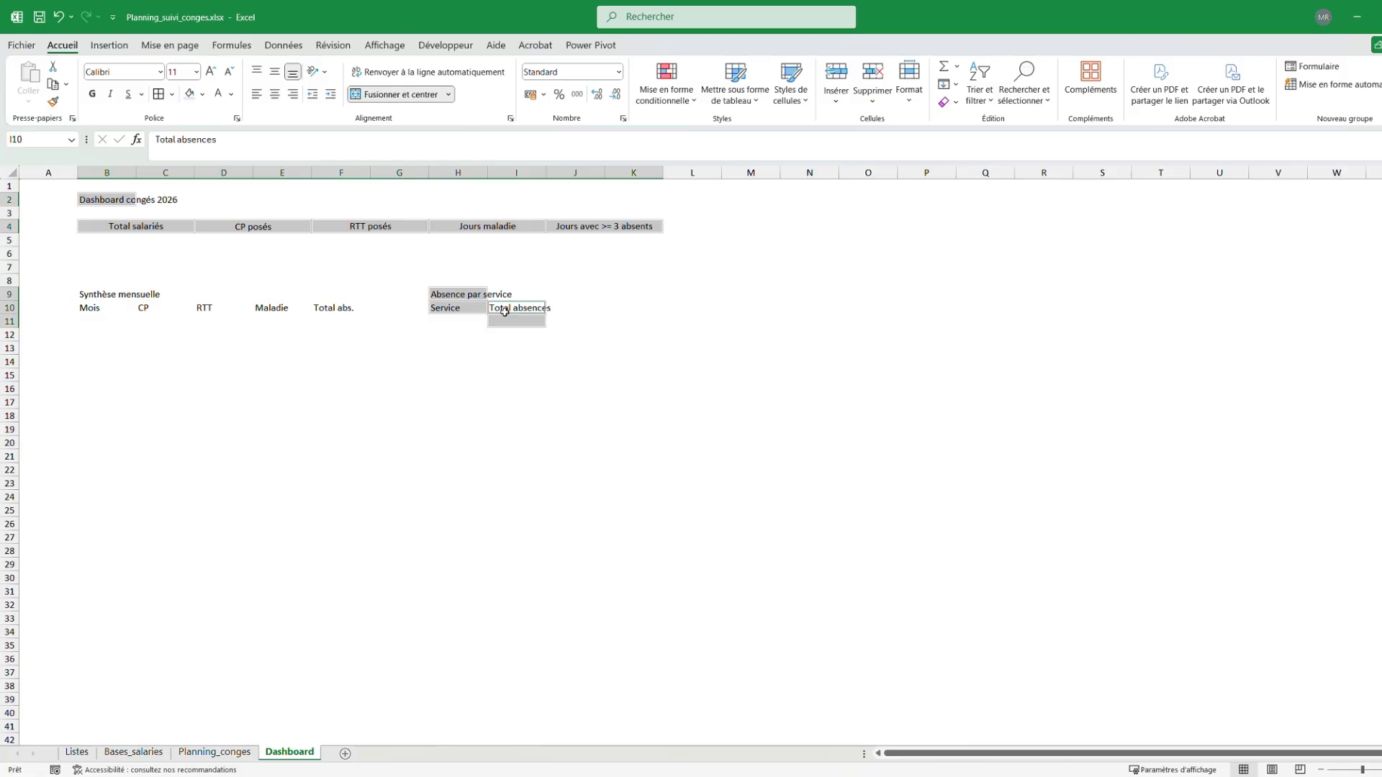
drag(105, 302, 236, 308)
ctrl+click(285, 308)
ctrl+click(331, 308)
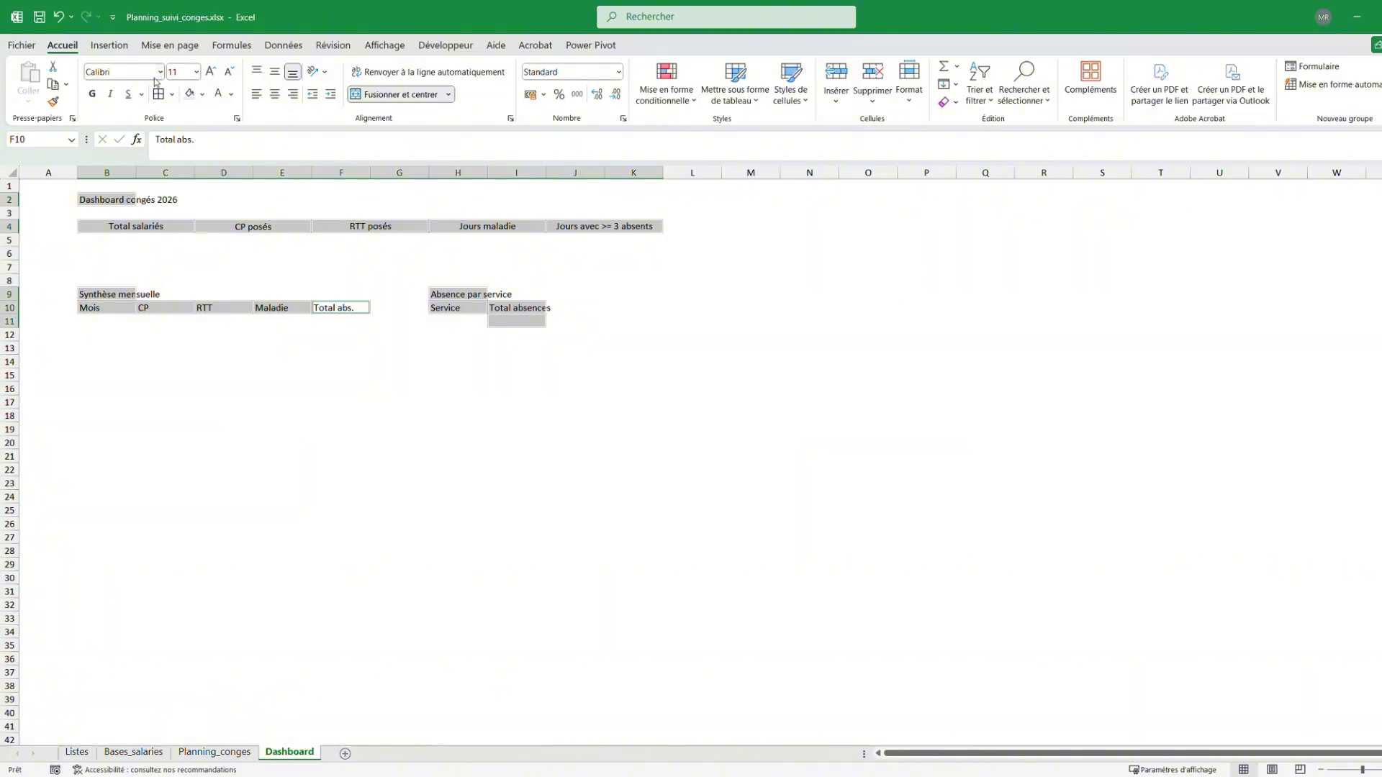
click(124, 73)
key(BackSpace)
key(BackSpace)
text(mb)
key(Return)
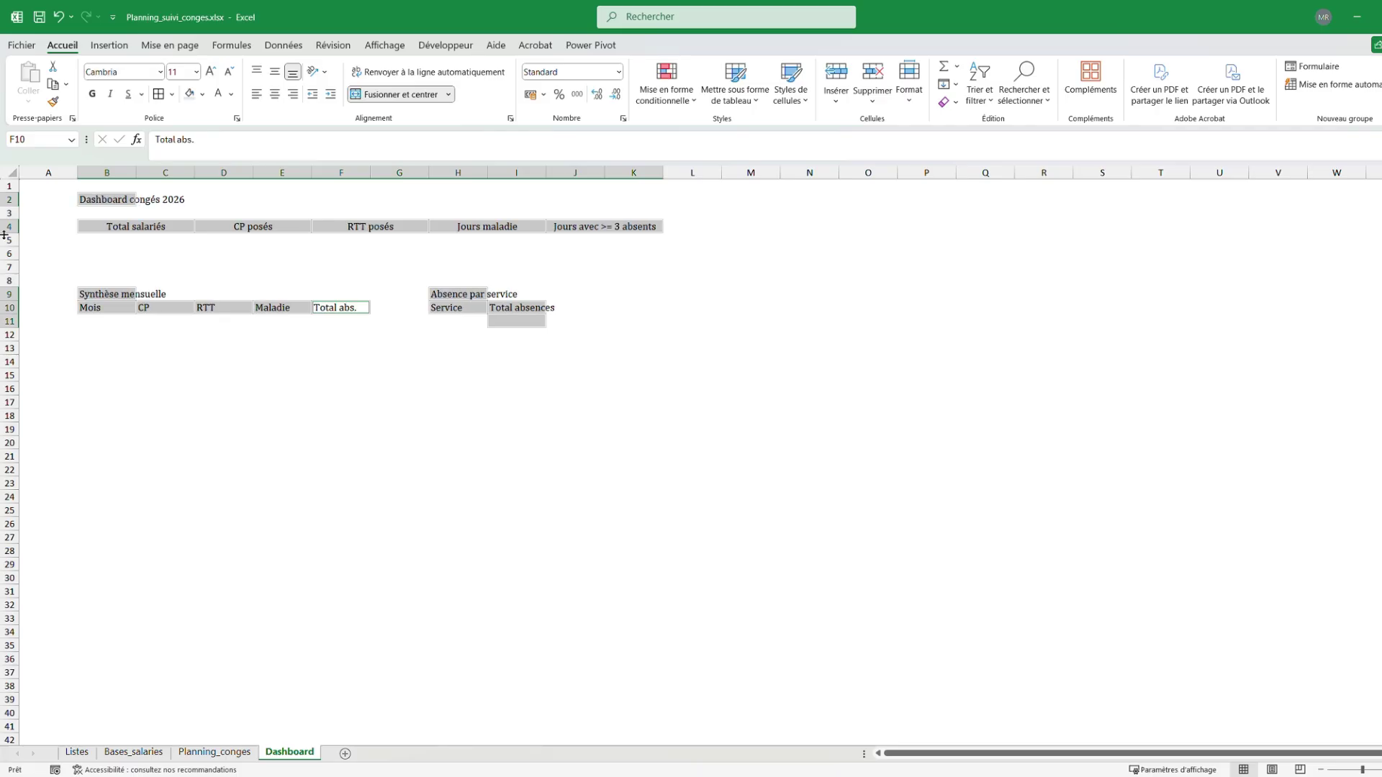
Format the indicator headers in B4:K4 with bold white text on a dark blue fill
click(351, 364)
click(161, 228)
drag(161, 228, 648, 225)
click(172, 95)
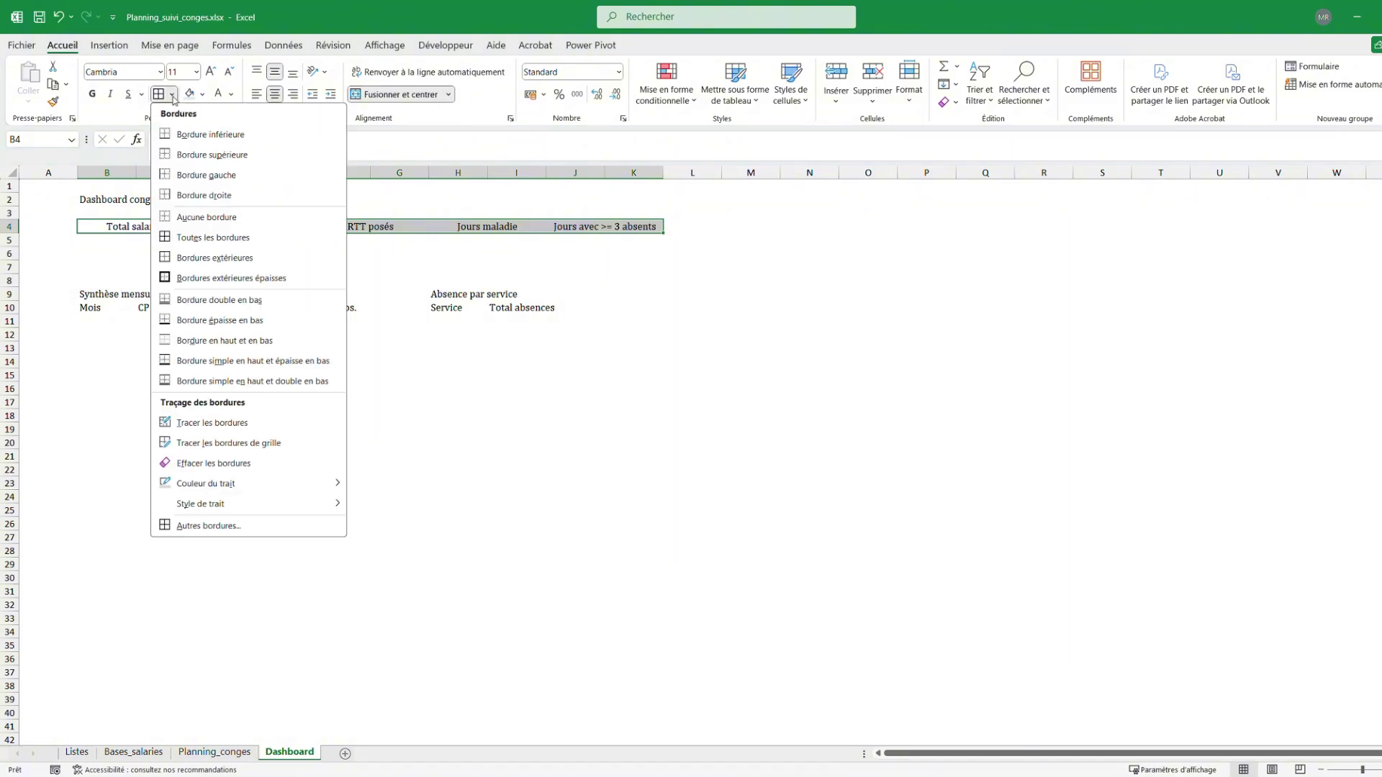
click(174, 96)
click(216, 95)
click(203, 95)
click(230, 95)
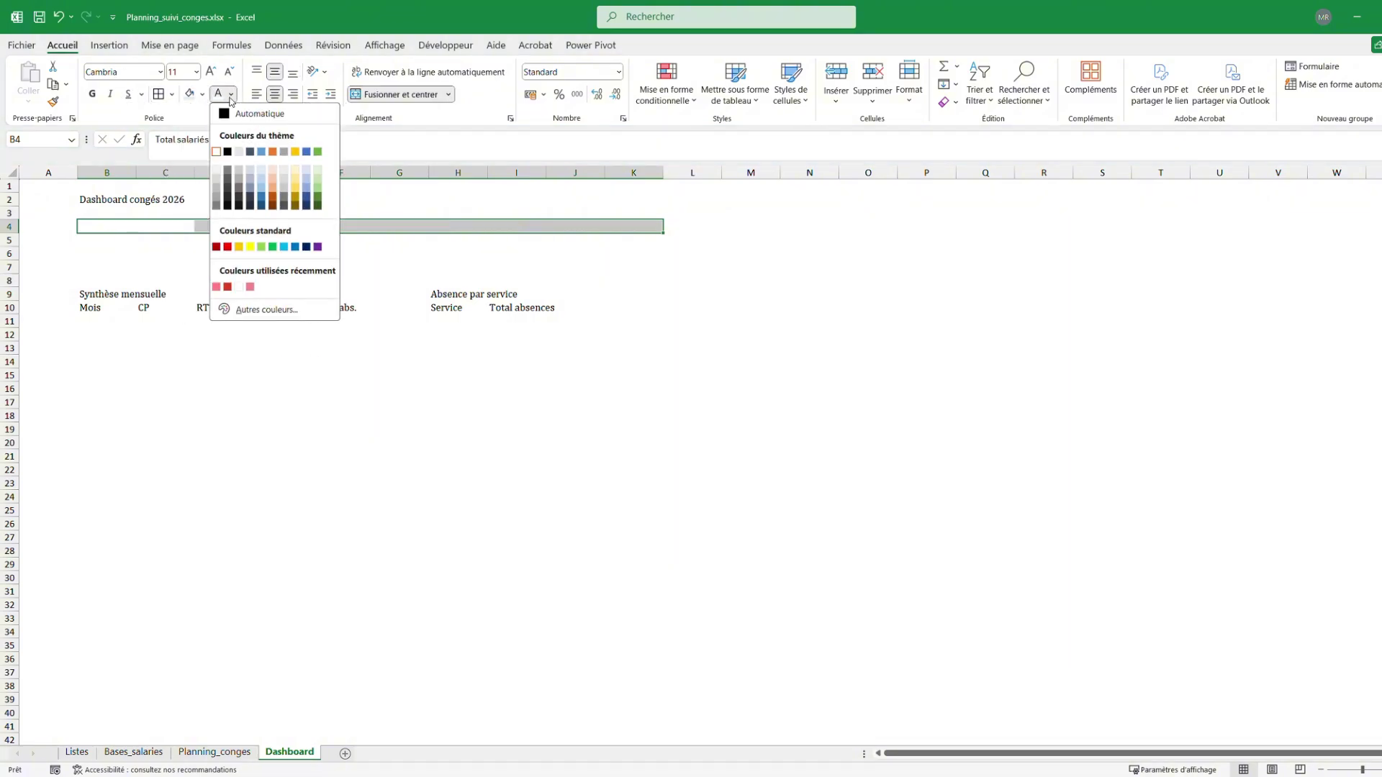
click(306, 195)
click(231, 95)
click(216, 152)
click(202, 95)
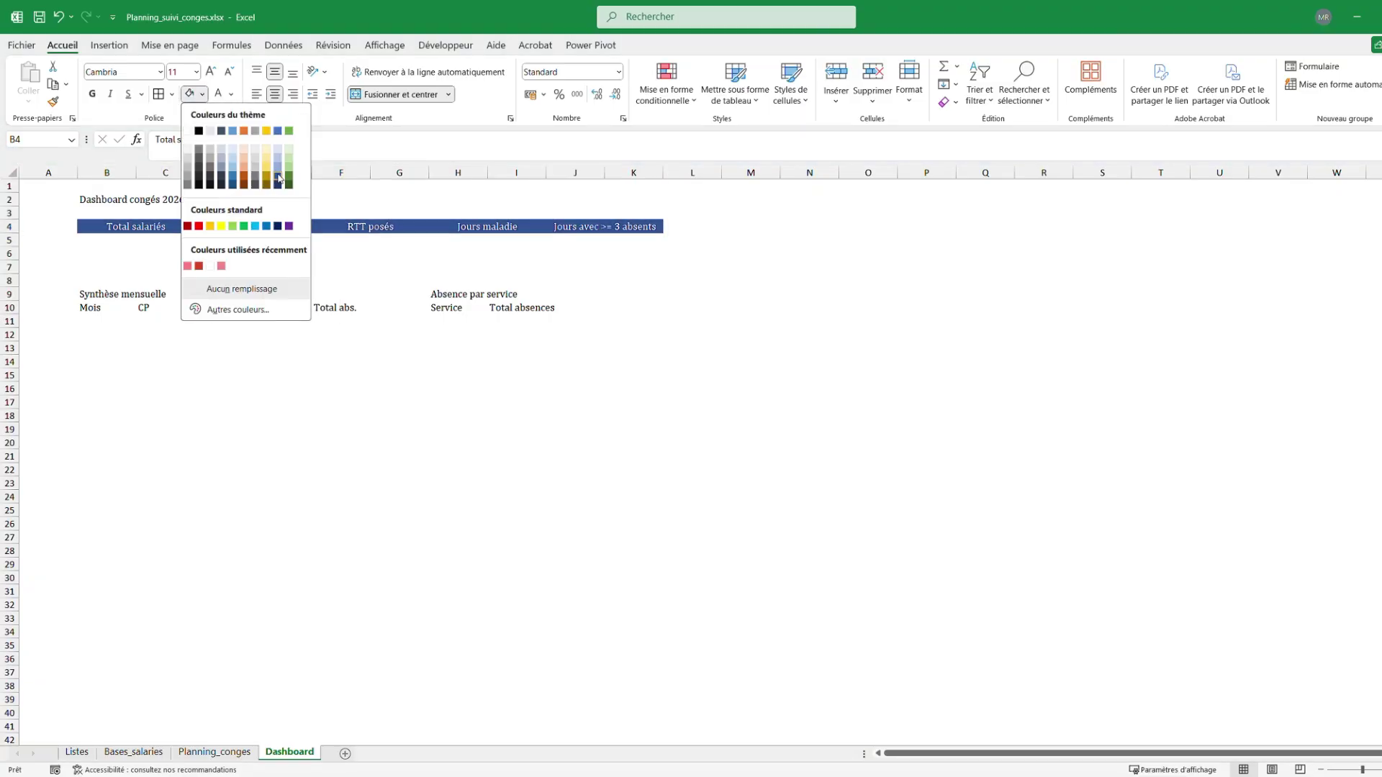
click(276, 174)
click(282, 361)
drag(107, 226, 633, 226)
click(92, 95)
Make the dashboard title in B2 blue and bold, and enlarge its font by two size increments
click(106, 200)
click(230, 94)
click(255, 144)
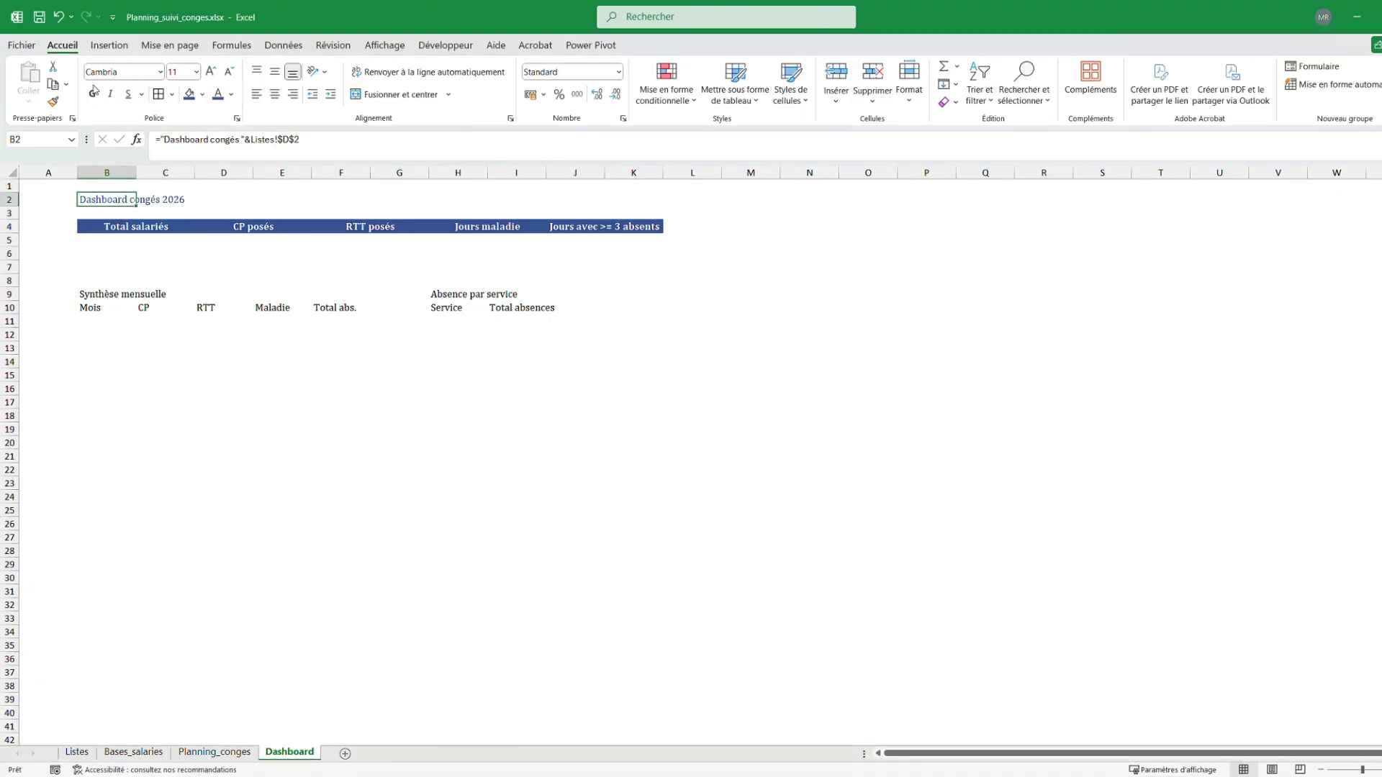
click(92, 94)
click(210, 71)
click(211, 71)
Copy the "Total salariés" header's format to the "Synthèse mensuelle" and "Absence par service" titles
click(107, 229)
click(53, 100)
click(106, 296)
click(53, 100)
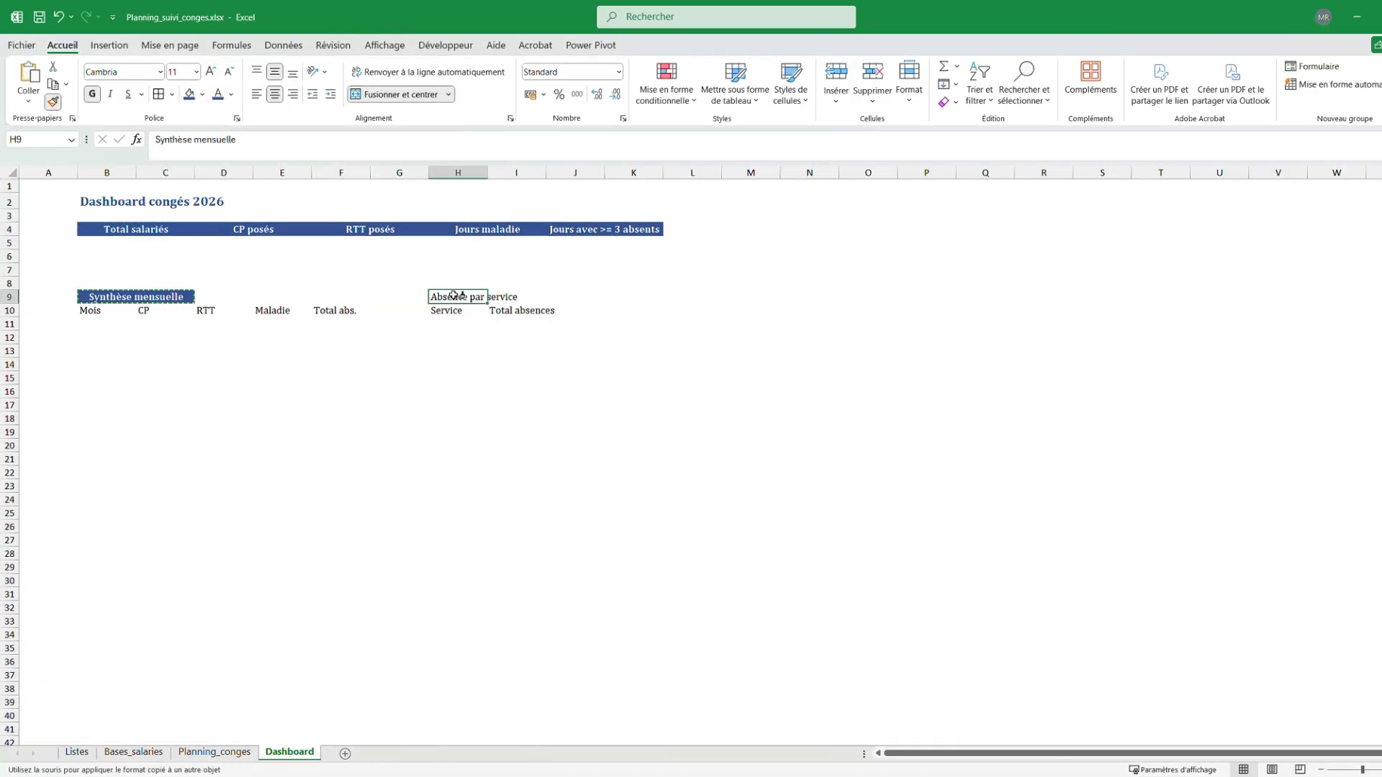
click(458, 297)
click(400, 445)
Make the "Mois" header in B10 bold with a light blue fill
click(93, 310)
click(92, 95)
click(203, 94)
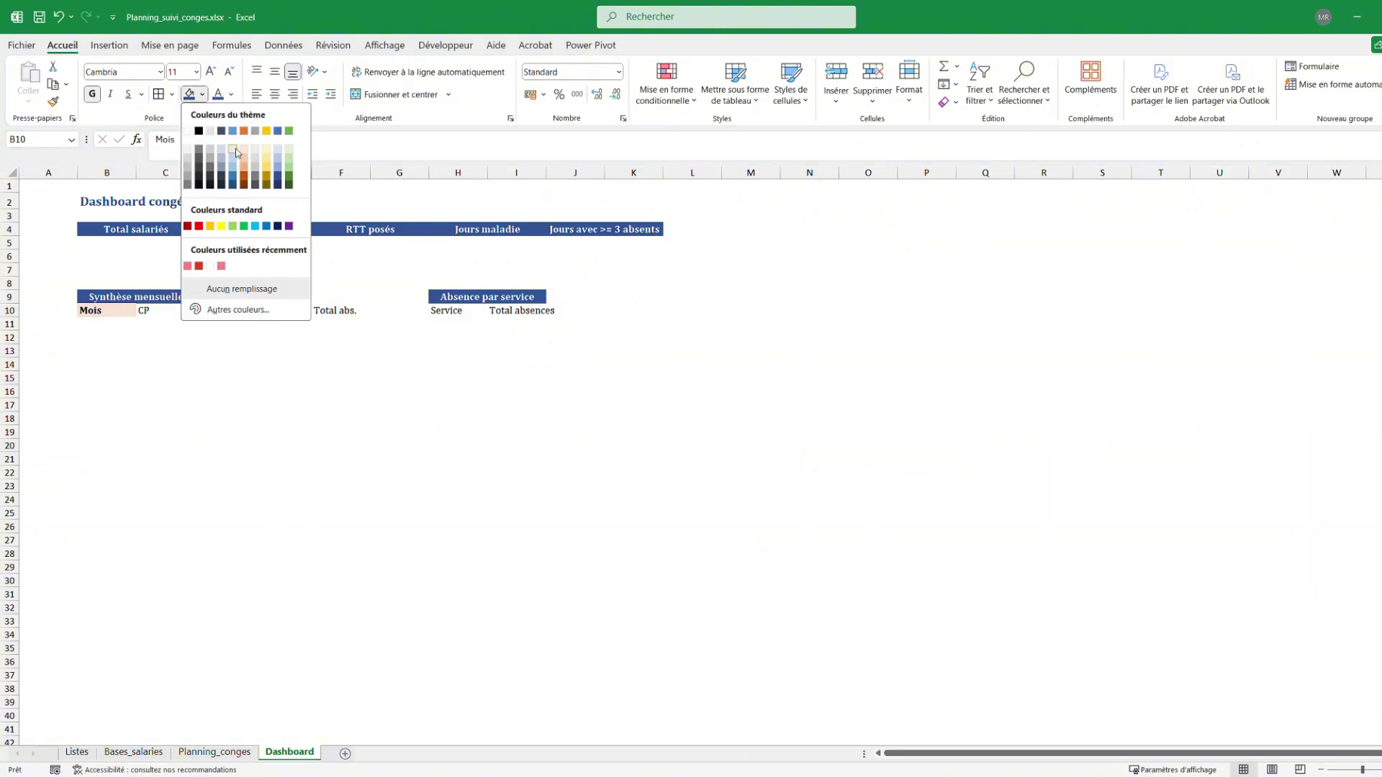
click(234, 149)
Apply all borders to the indicator block B4:K5 and to the table headers in B10:F10 and H10:I10
drag(106, 228, 633, 243)
click(159, 94)
click(164, 413)
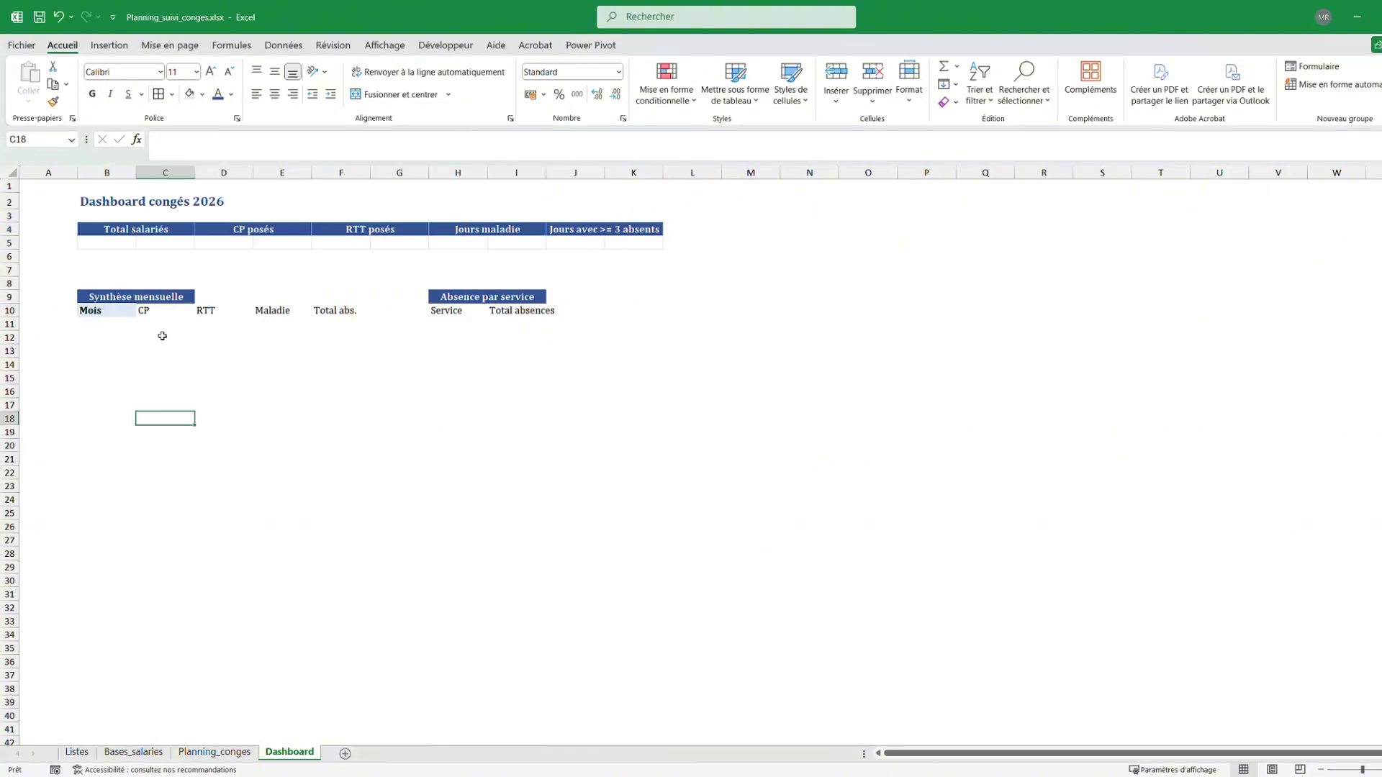
click(119, 298)
drag(94, 310, 341, 310)
click(158, 94)
click(446, 310)
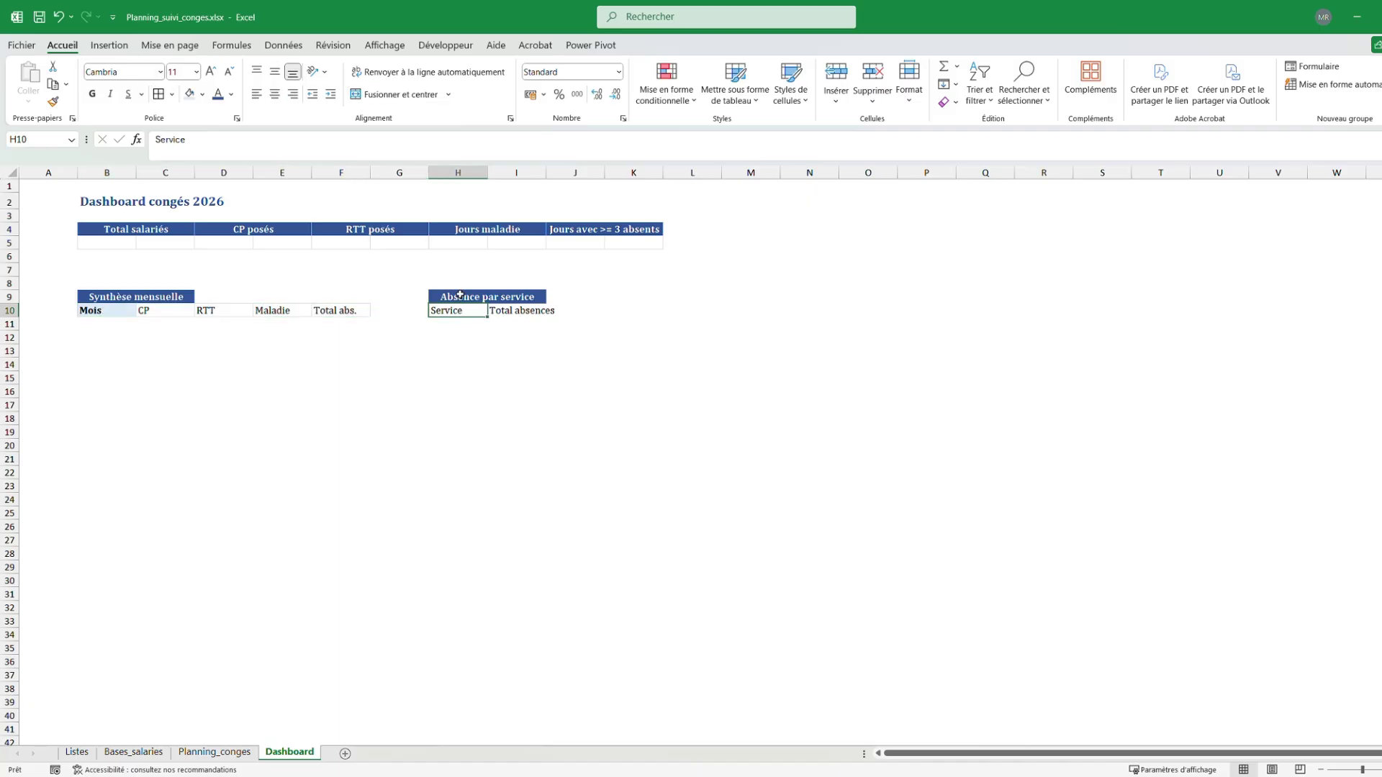
click(458, 297)
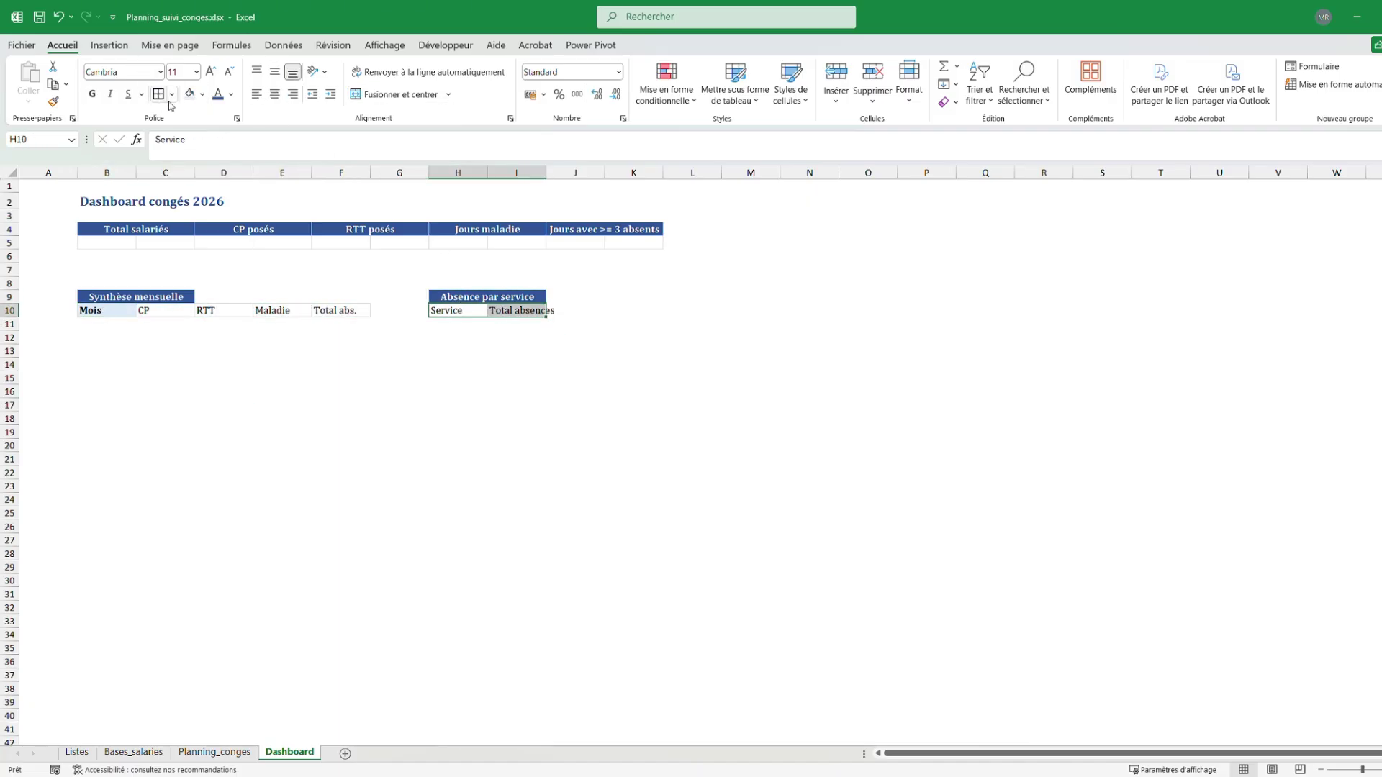
click(458, 337)
Autofit column I, and merge and center the row 5 cell pairs beneath each indicator header
double_click(546, 173)
click(400, 94)
drag(107, 243, 645, 243)
key(F4)
key(F4)
Copy the "Mois" header's format to the headers in C10:F10 and H10:I10
click(107, 310)
double_click(53, 102)
drag(165, 310, 341, 311)
drag(458, 310, 523, 310)
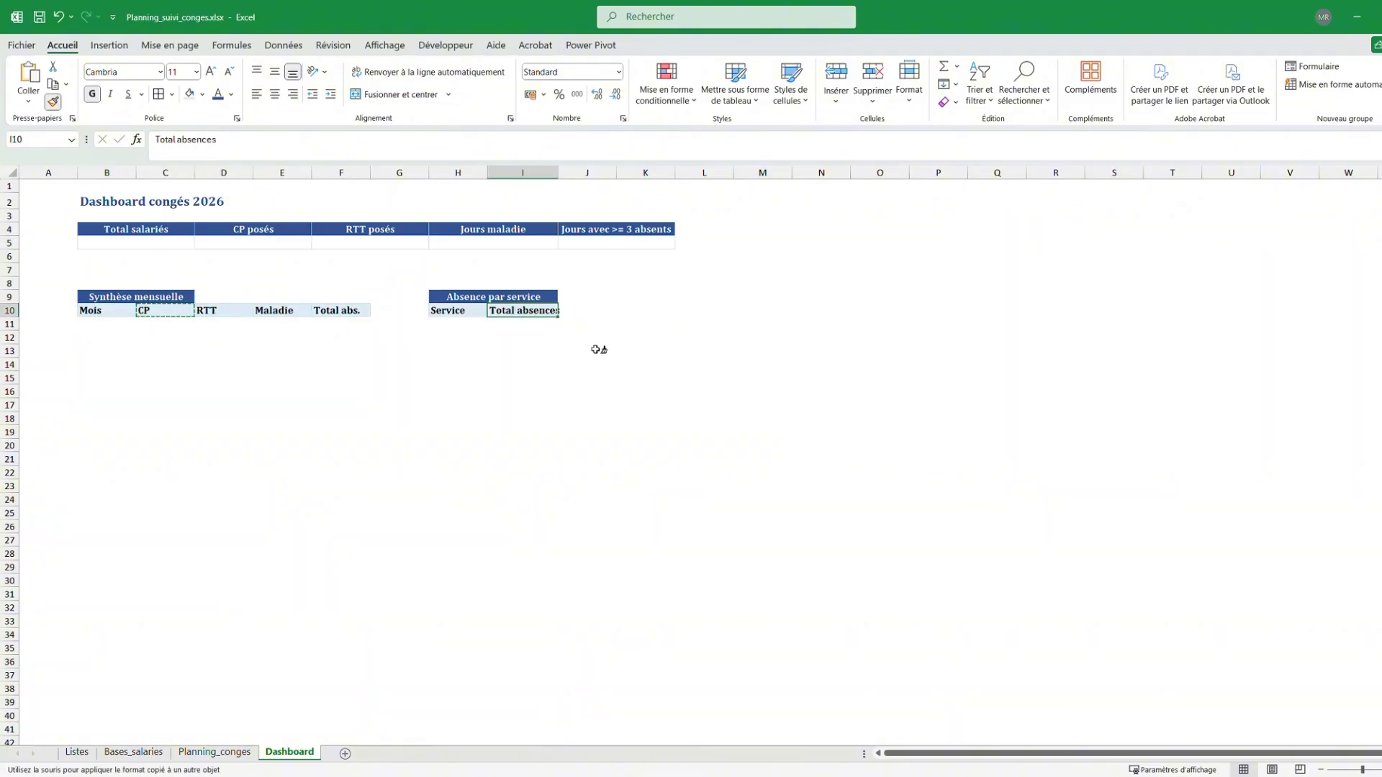
click(58, 102)
click(740, 448)
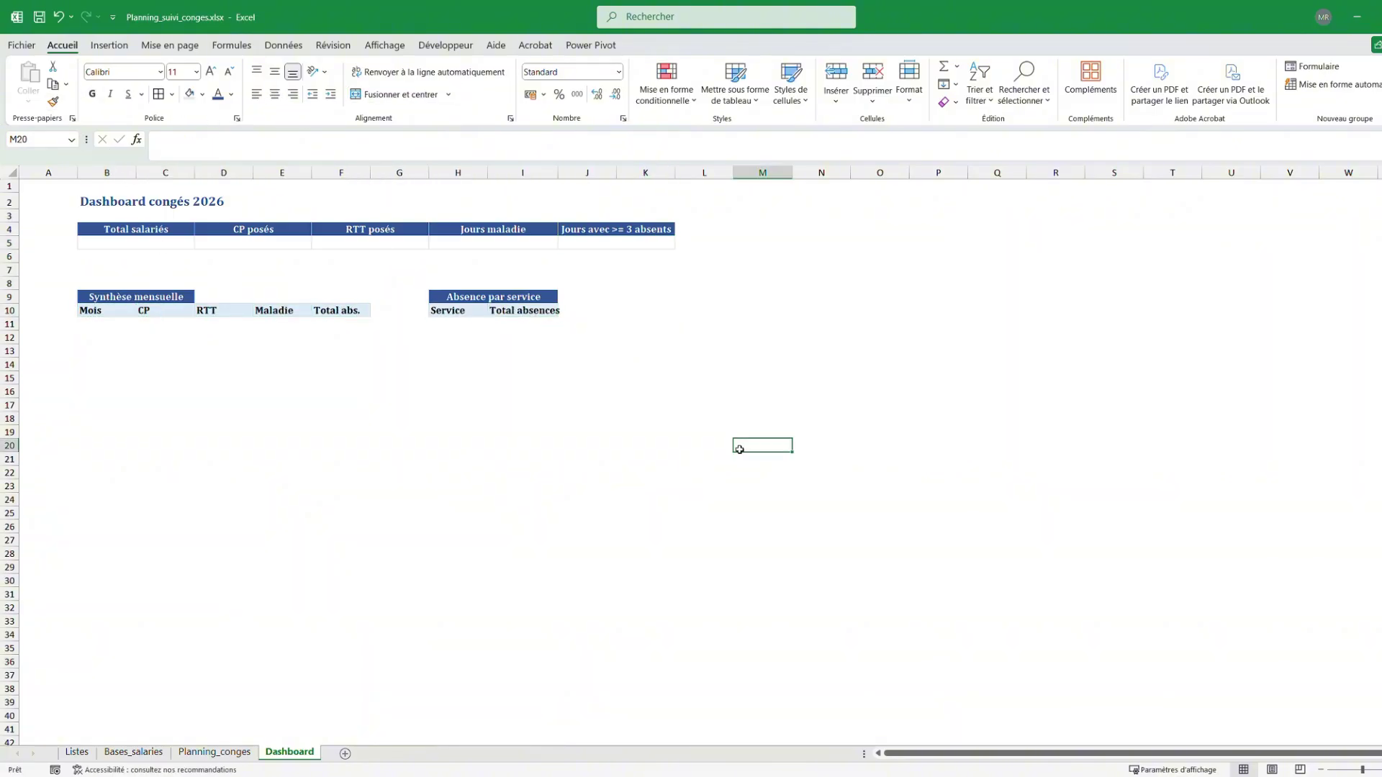
Widen column I slightly to fit "Total absences" and increase the height of row 5
drag(555, 172, 560, 172)
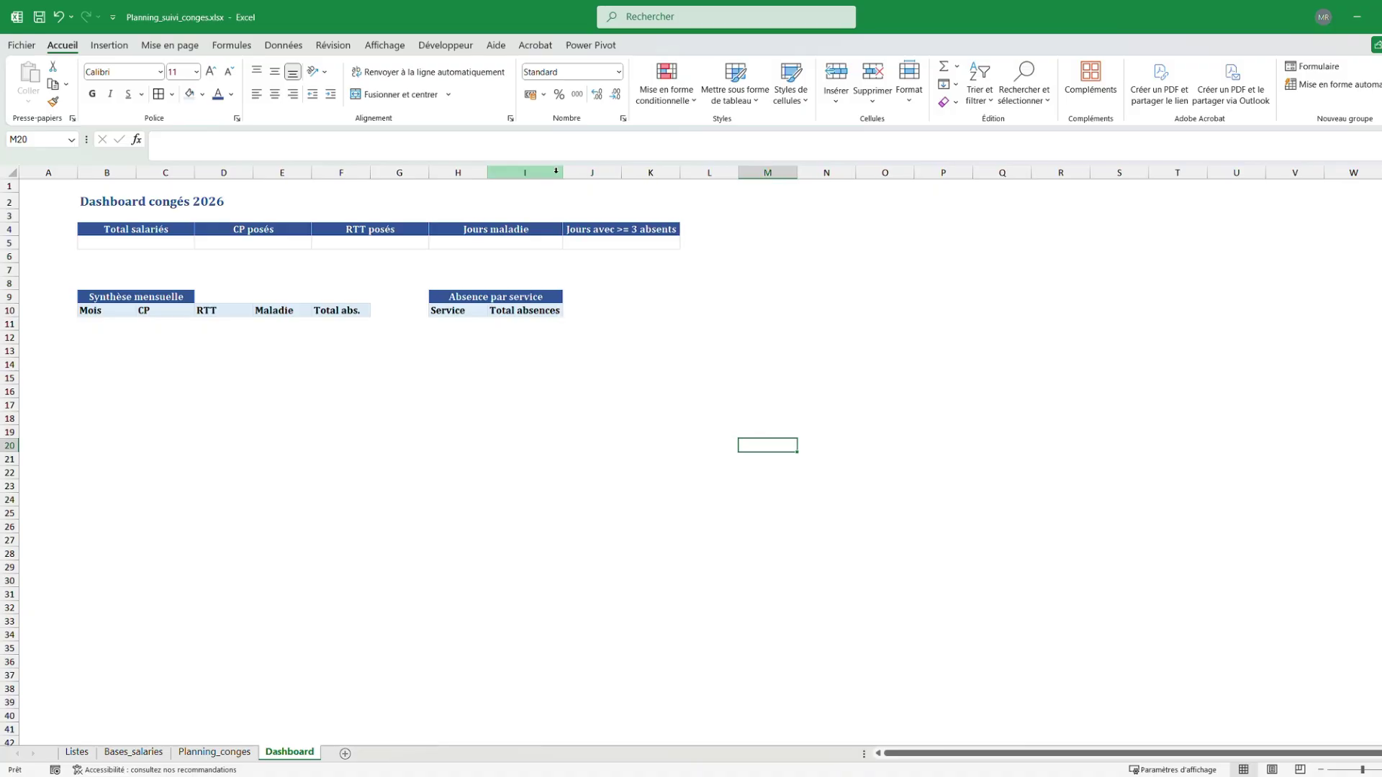
drag(18, 248, 15, 266)
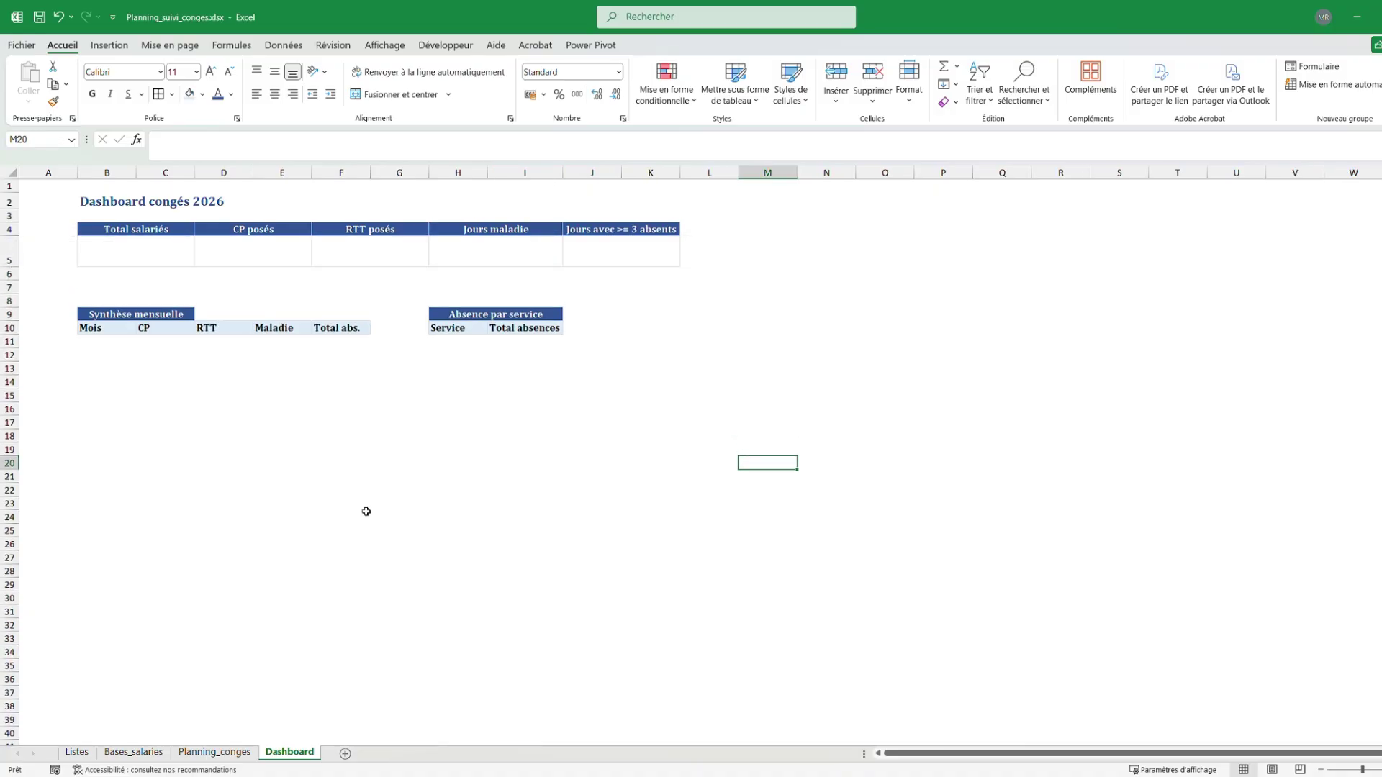
Count the employees under "Total salariés" in B5 with =NBVAL(Bases_salaries!A4:A21)
click(381, 515)
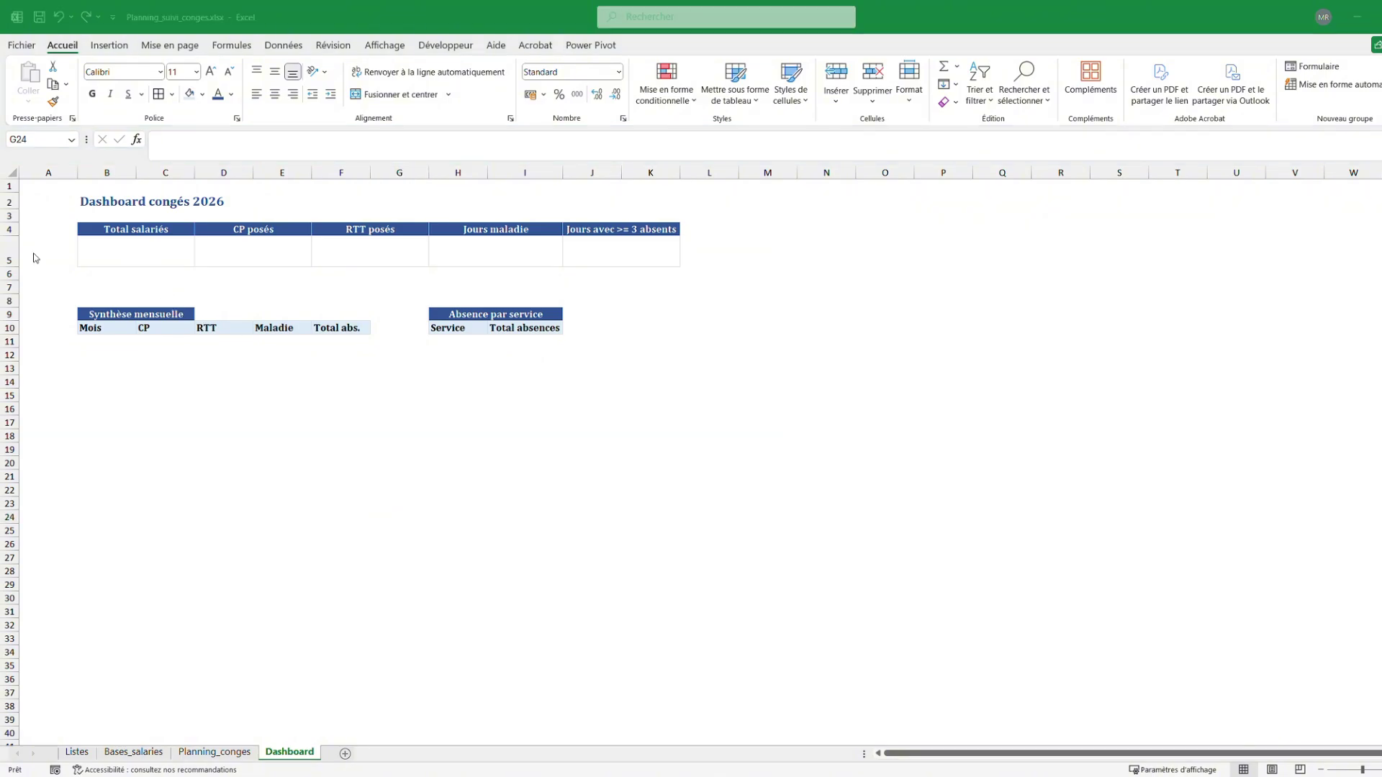
click(139, 249)
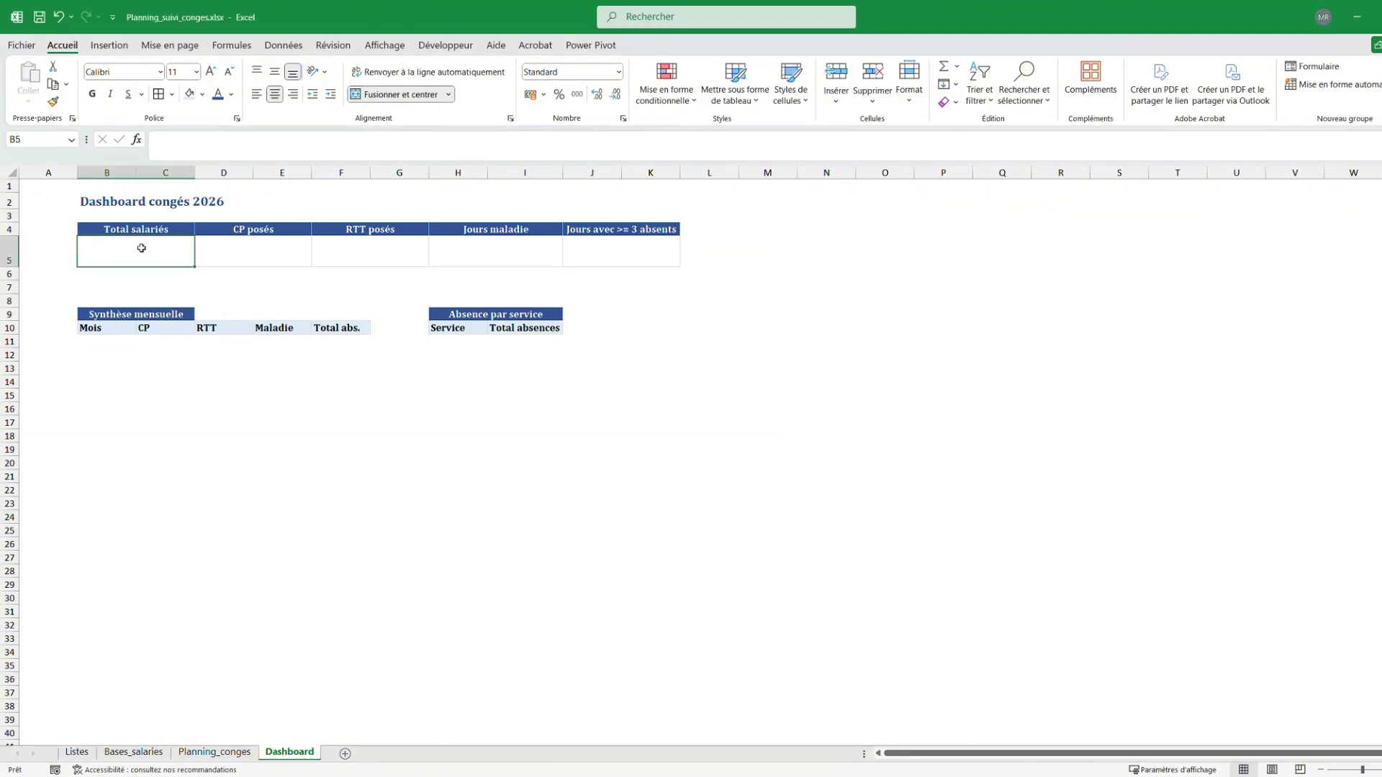
text(=nb)
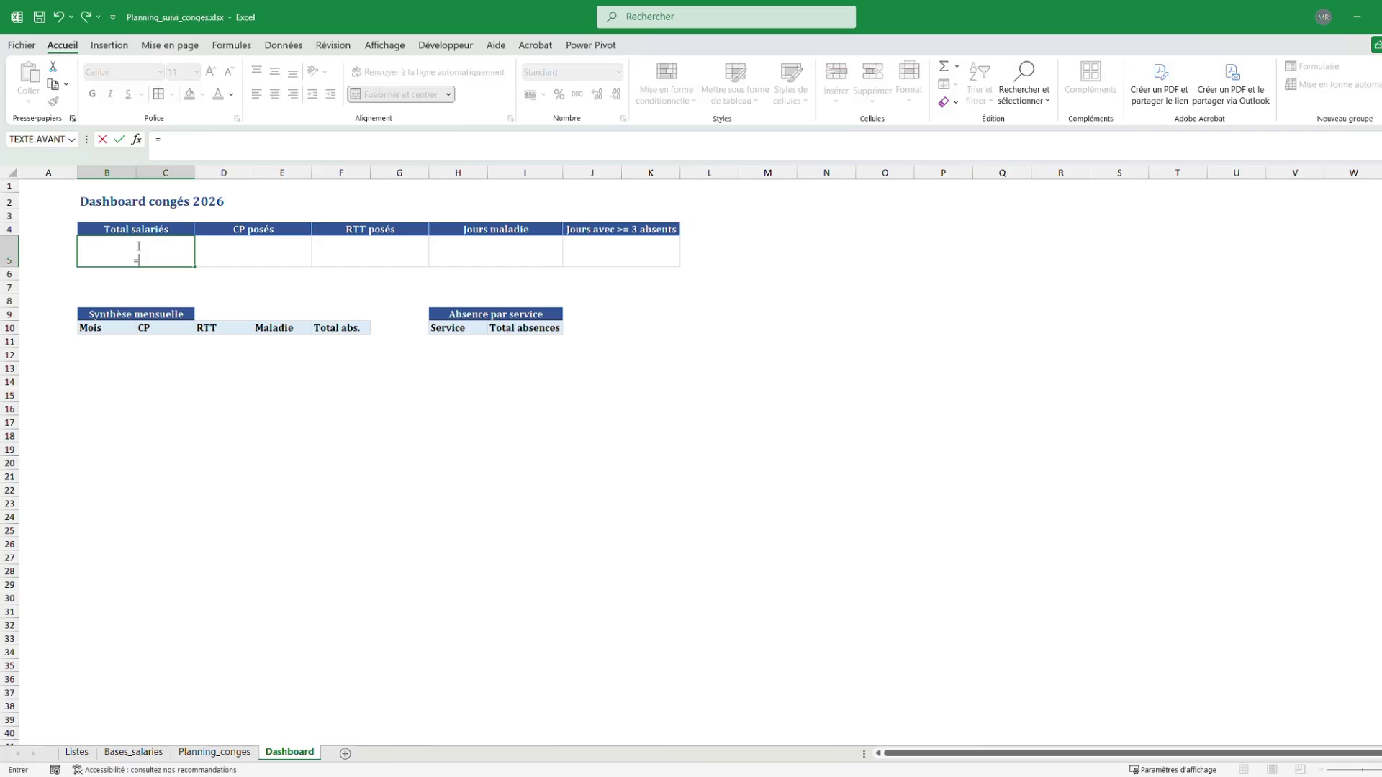
text(va)
key(Tab)
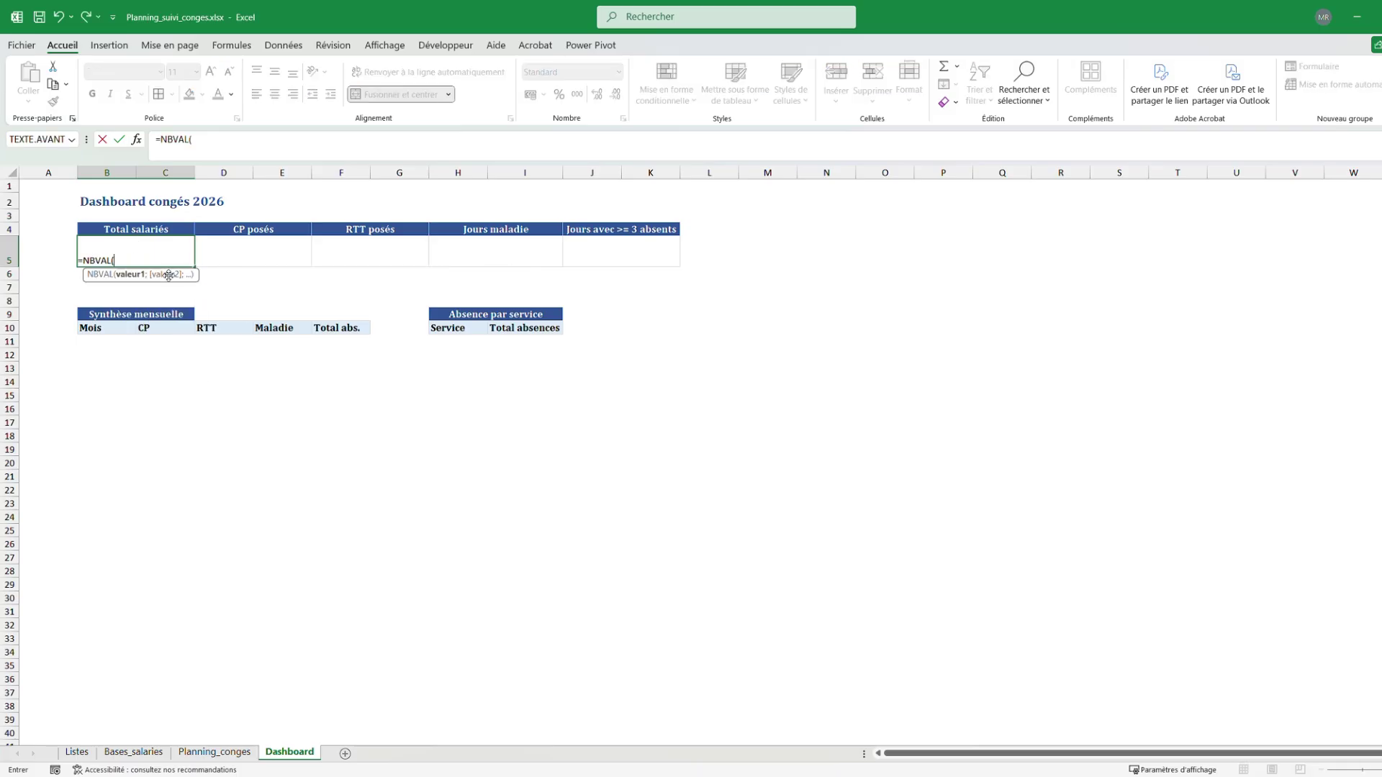
click(151, 753)
click(56, 209)
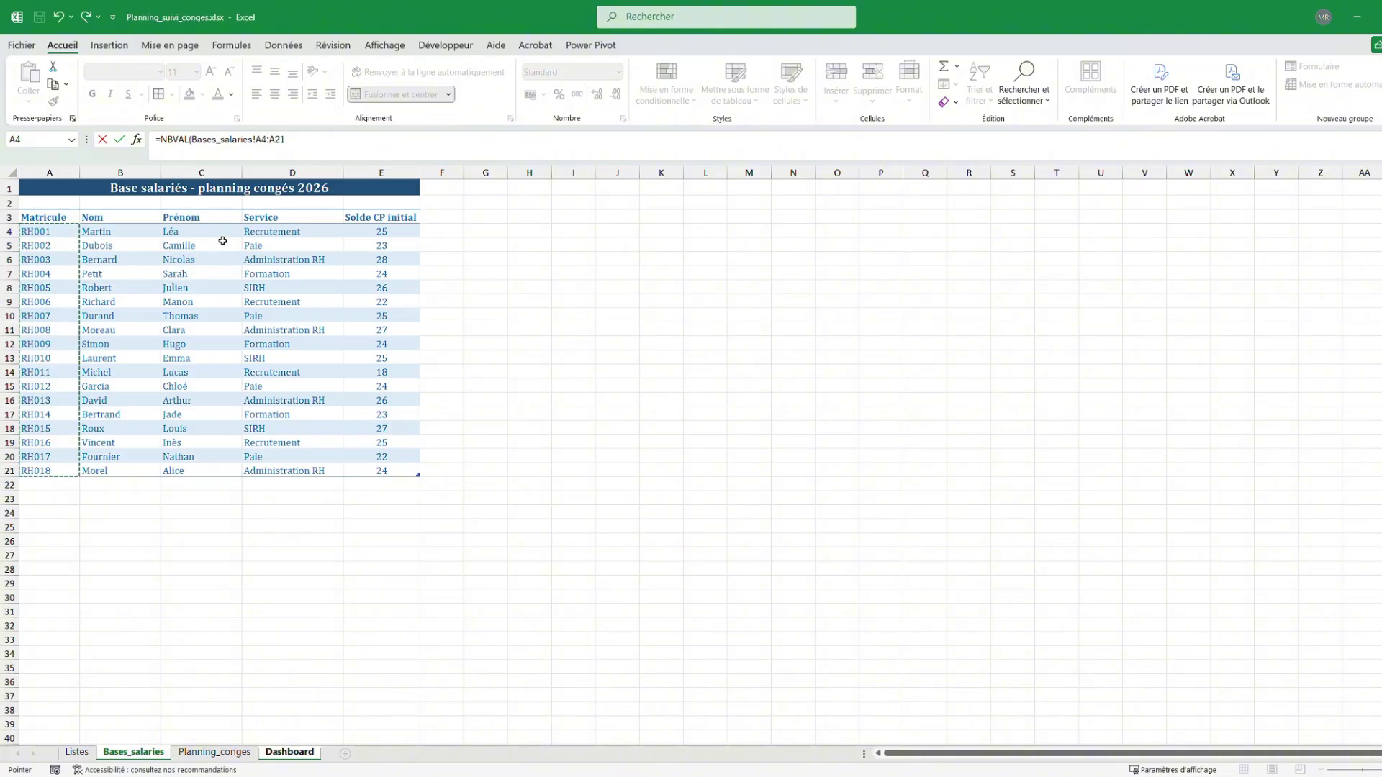
key(Return)
Format the "Total salariés" value in B5 with a light blue fill and bold Cambria at size 20
key(Up)
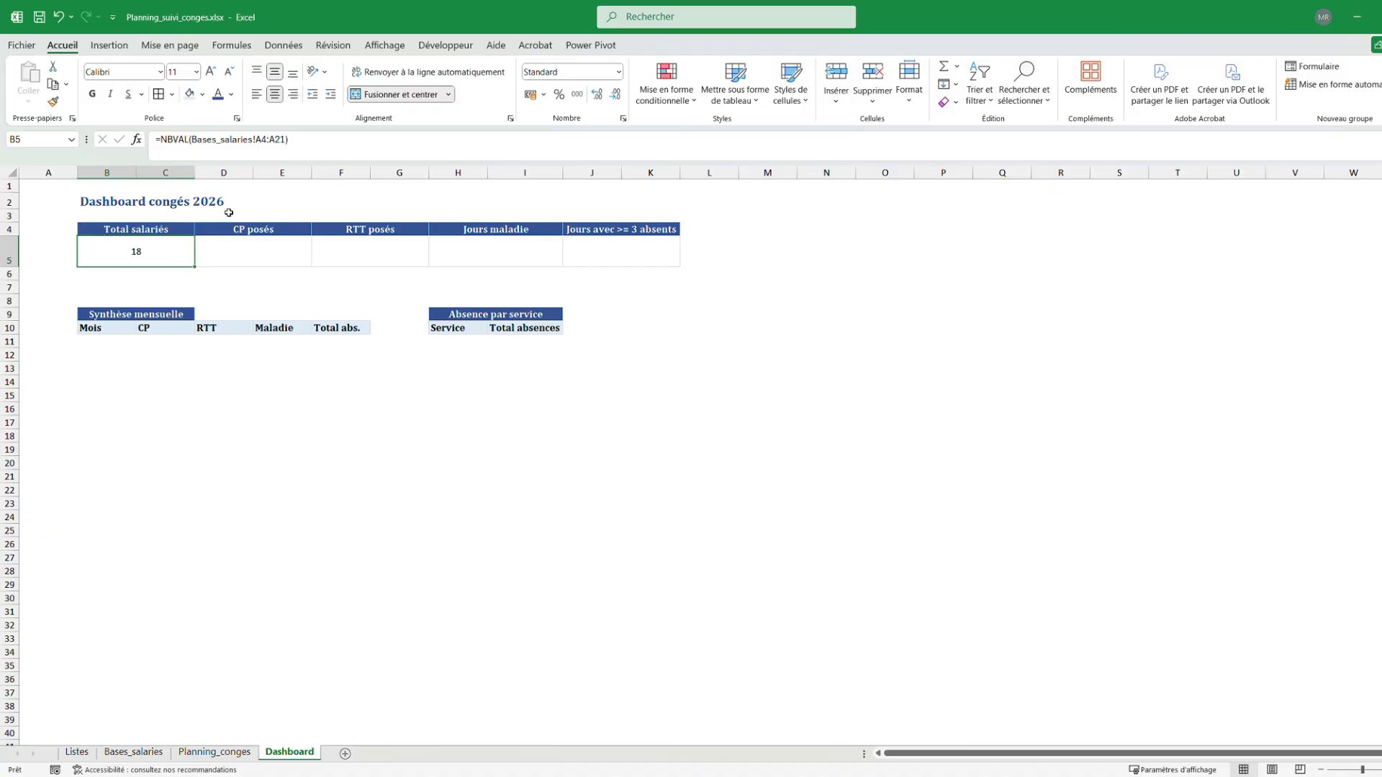
click(193, 95)
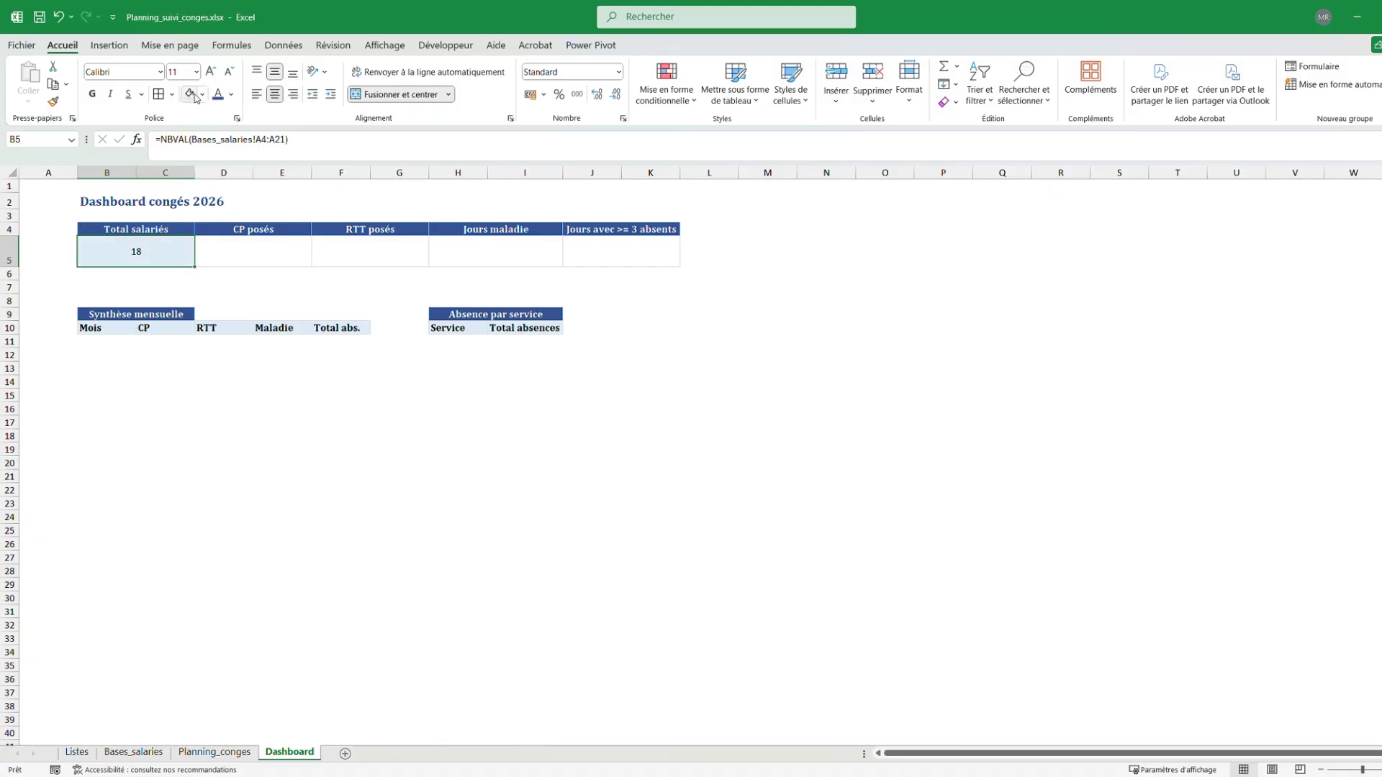
click(92, 95)
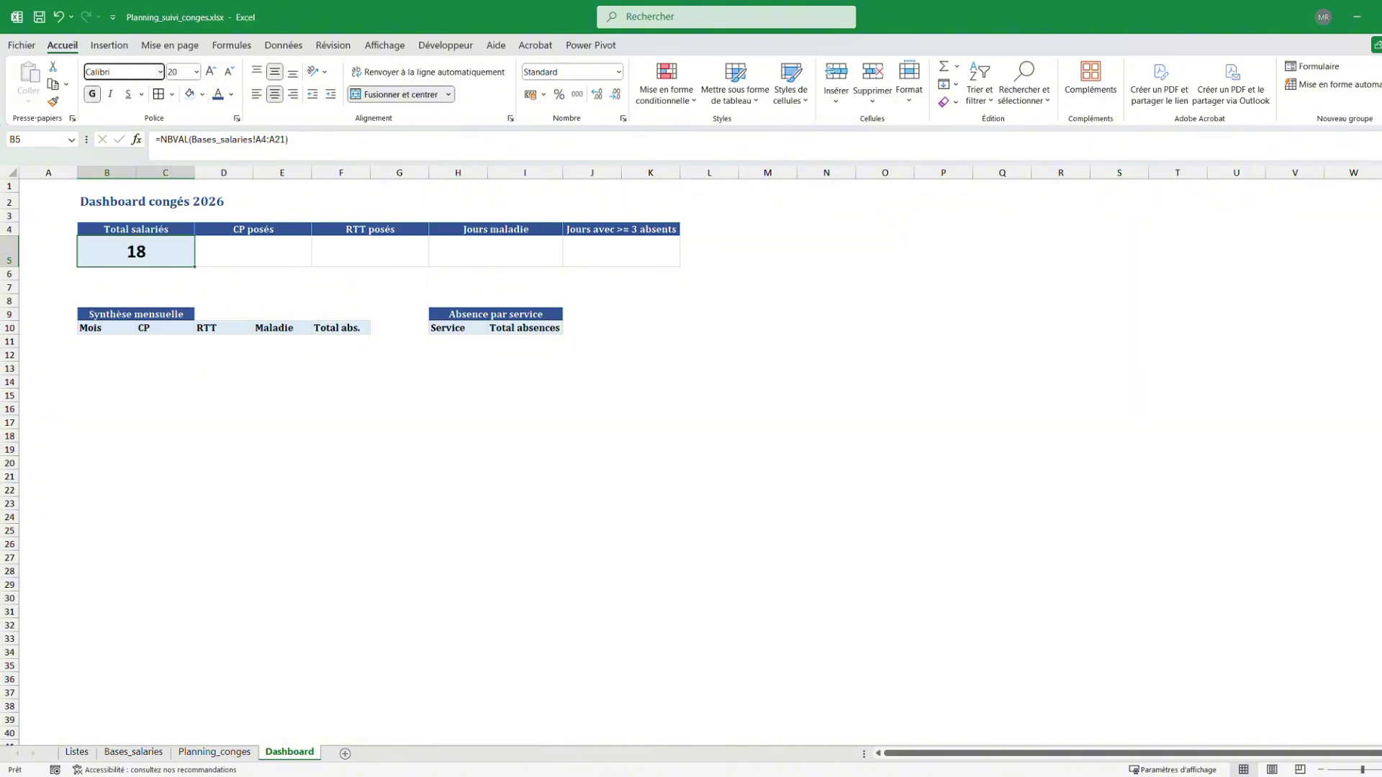
text(Camb)
key(Return)
drag(315, 412, 307, 414)
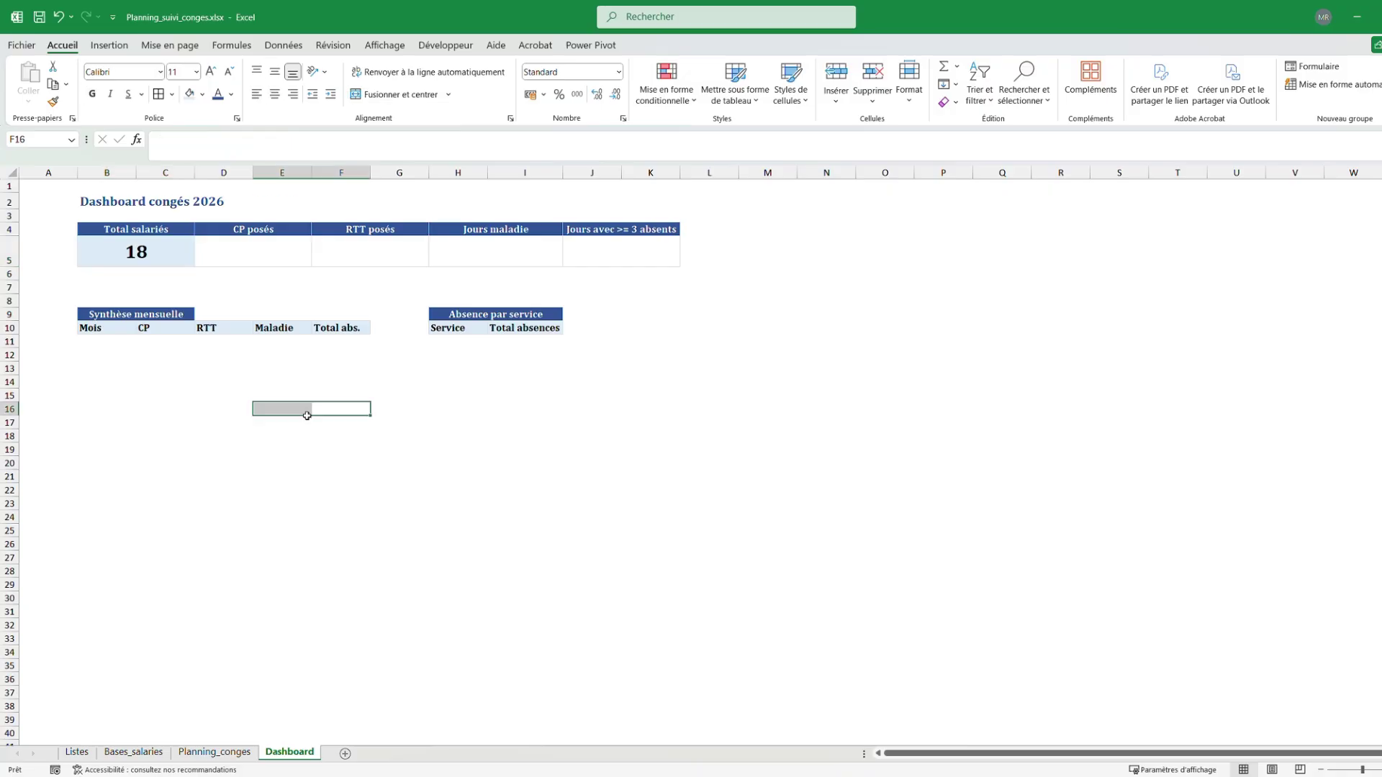
Copy the format of B5 to the value cells under CP posés, RTT posés, Jours maladie and Jours avec >= 3 absents
click(182, 245)
double_click(53, 102)
click(270, 248)
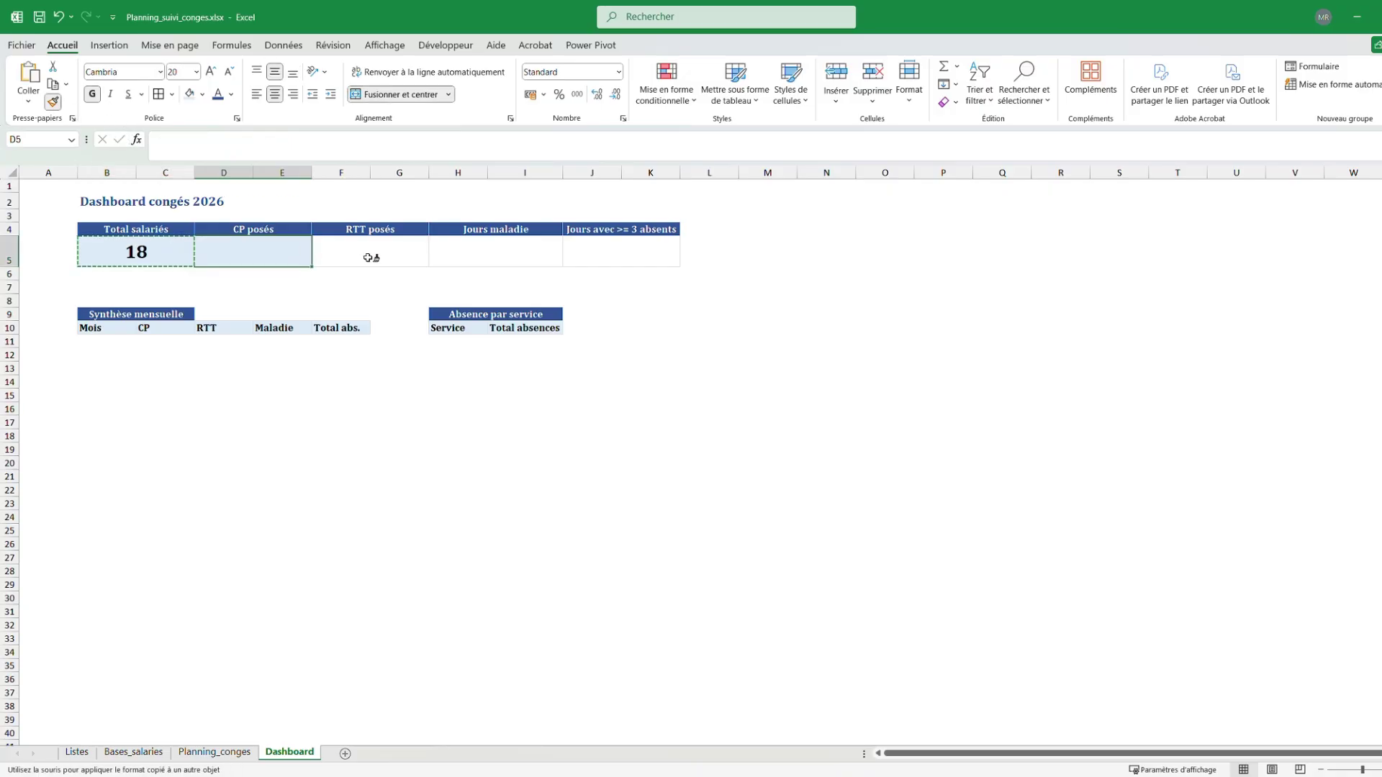
click(374, 256)
click(490, 257)
click(578, 258)
key(Escape)
click(388, 534)
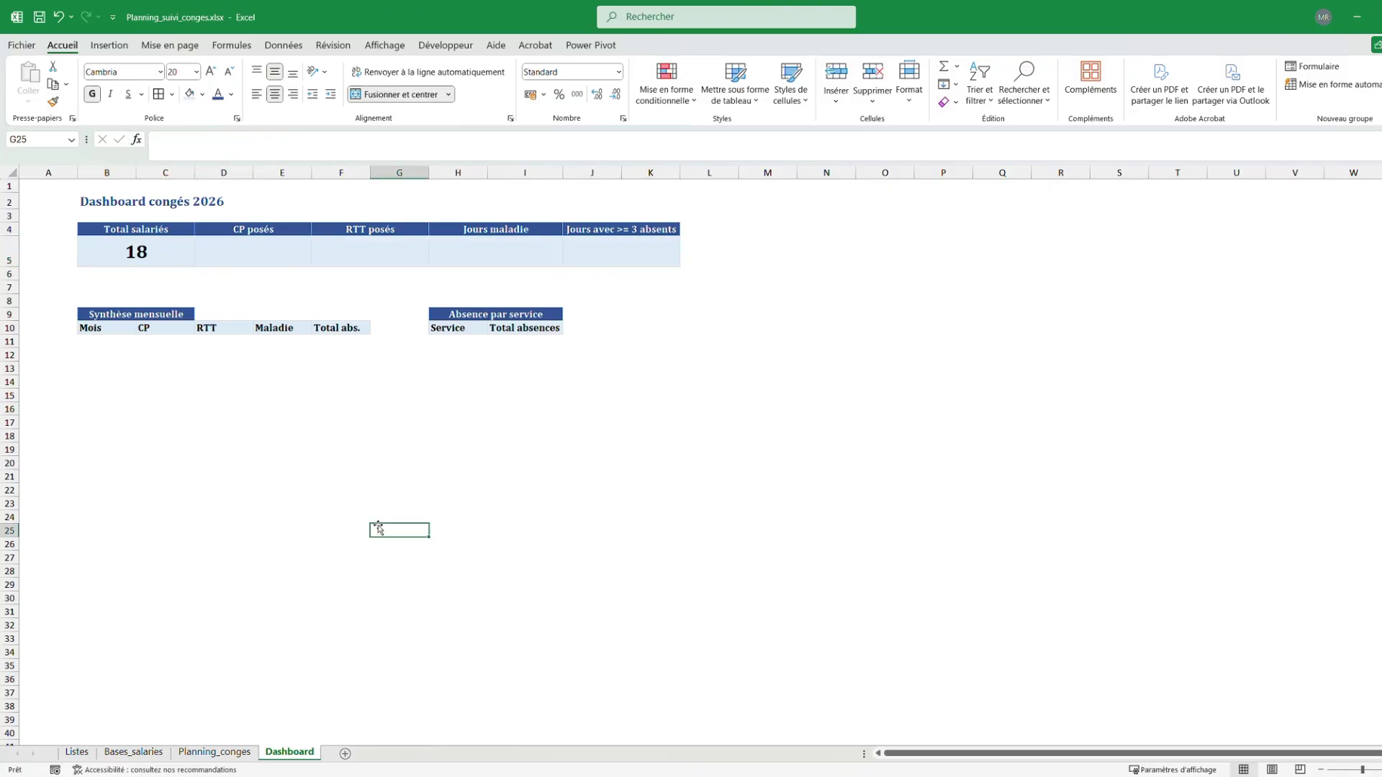
Total the paid leave days under "CP posés" in D5 with =SOMME(Planning_conges!F5:F22)
click(242, 252)
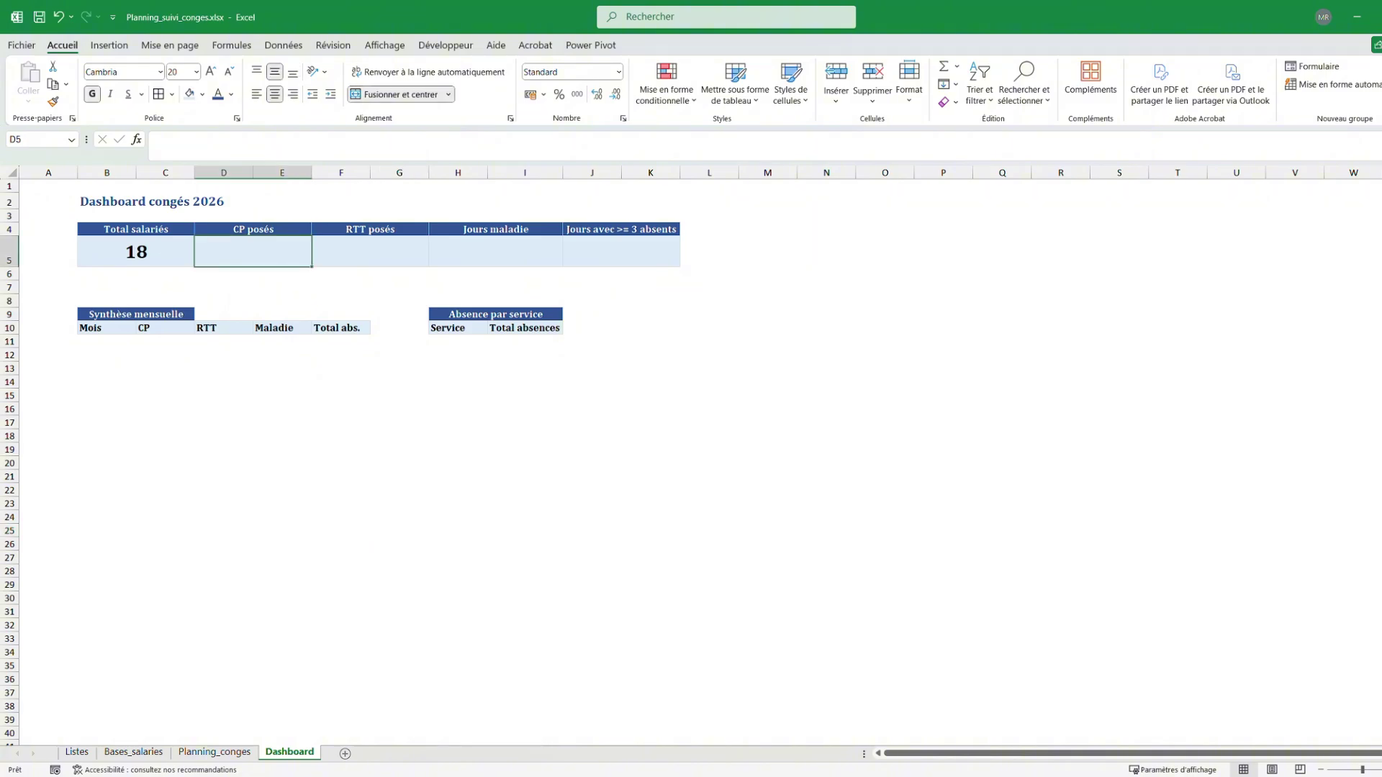
text(=somme)
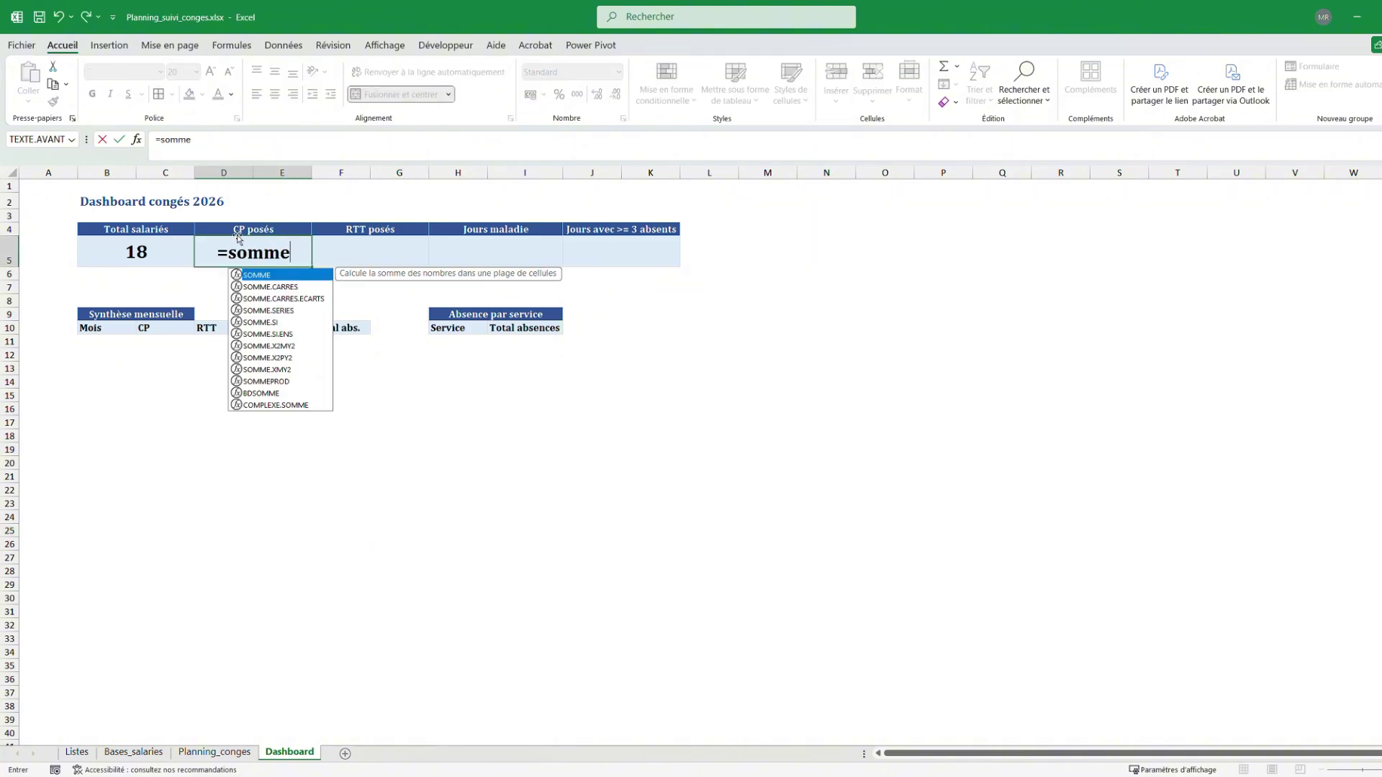
key(Tab)
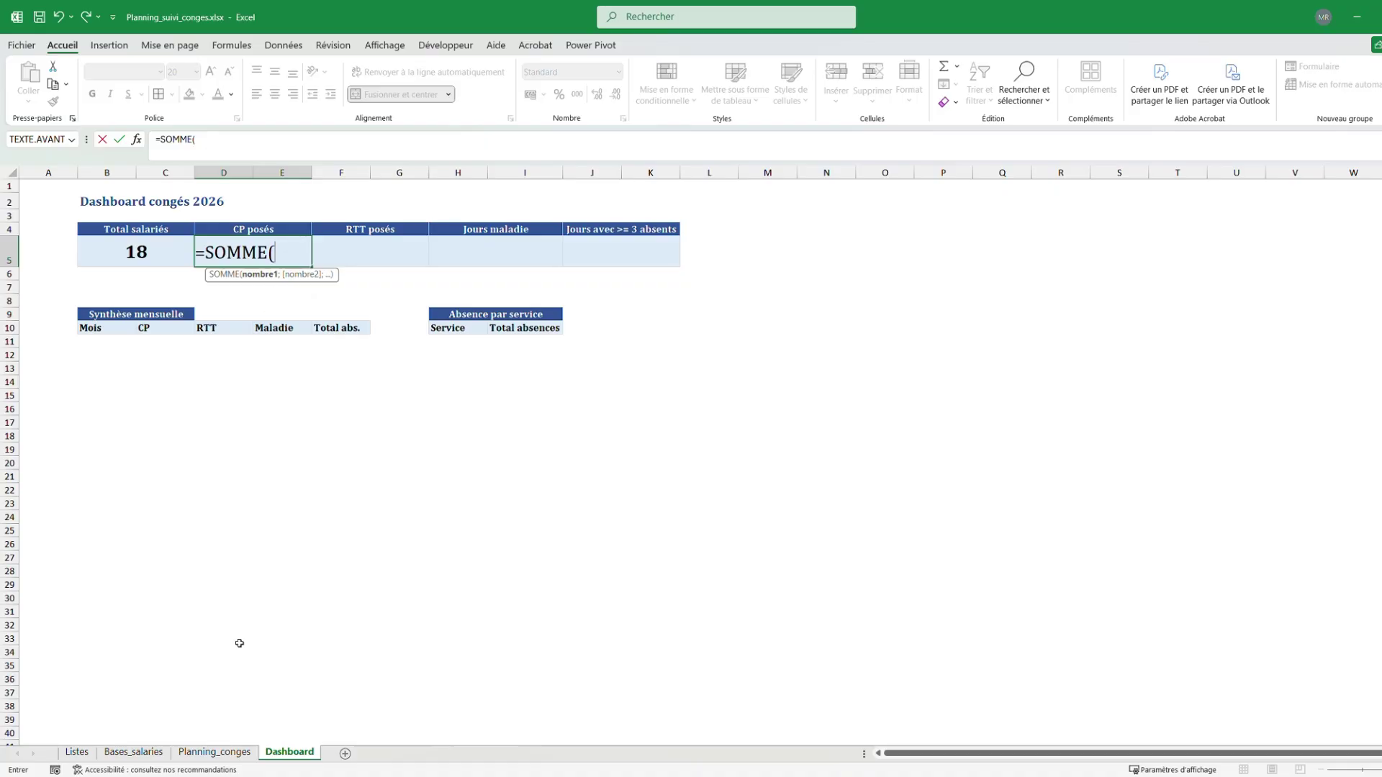
click(214, 752)
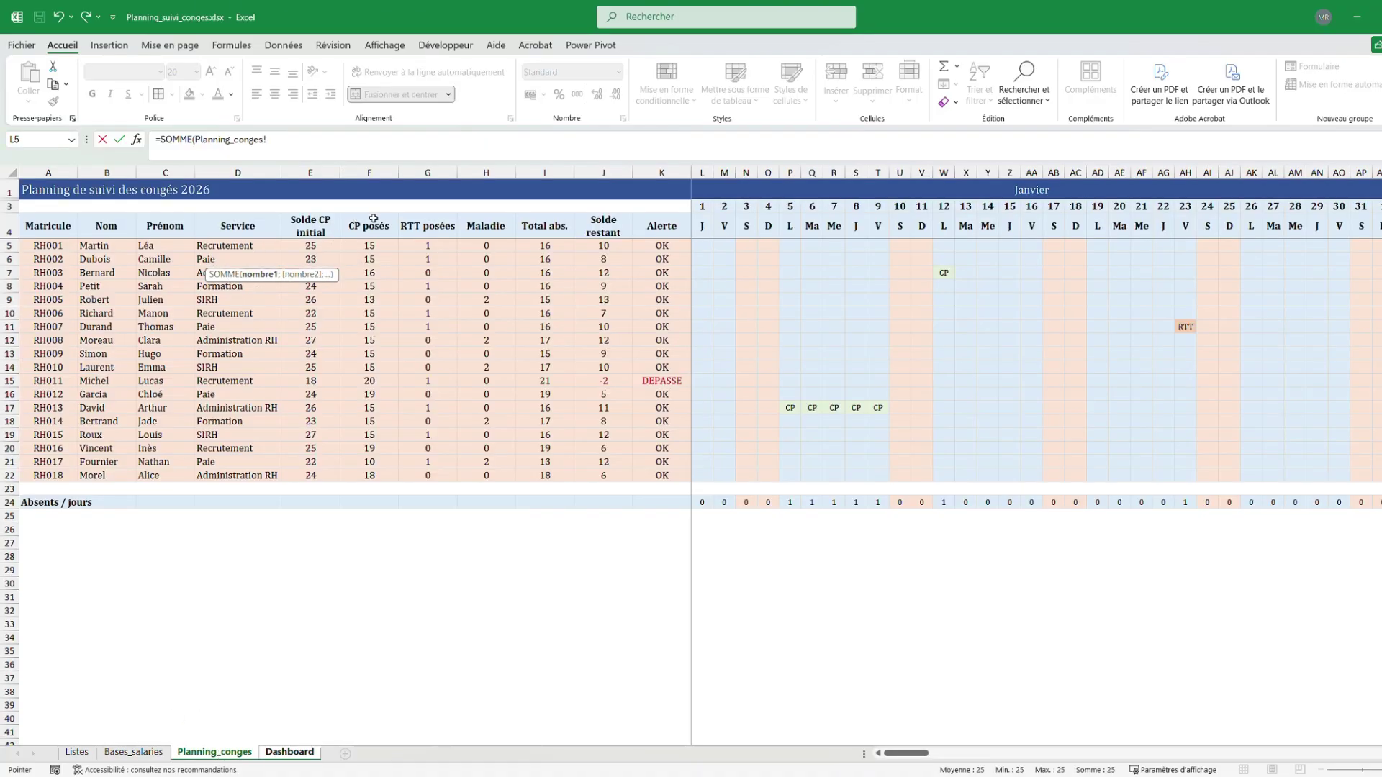
drag(375, 239, 357, 479)
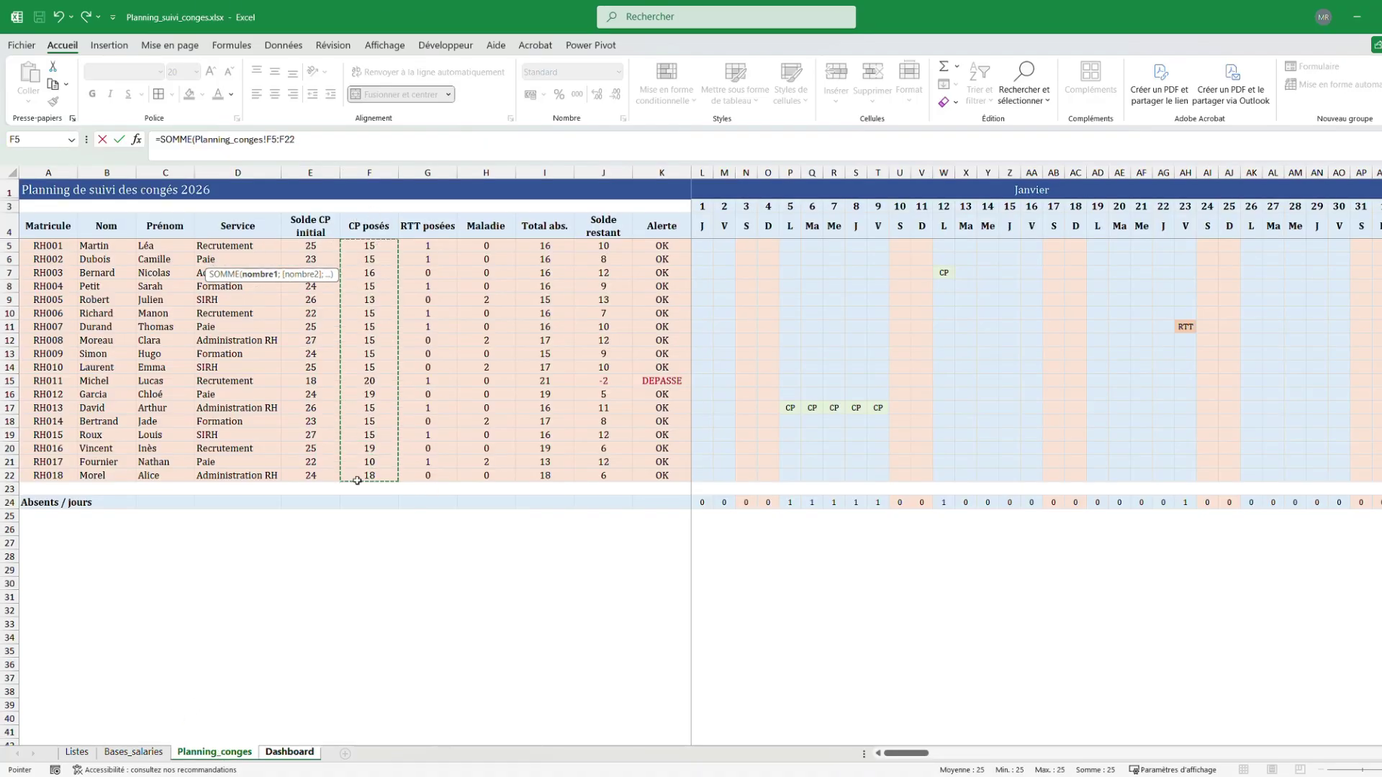
key(Return)
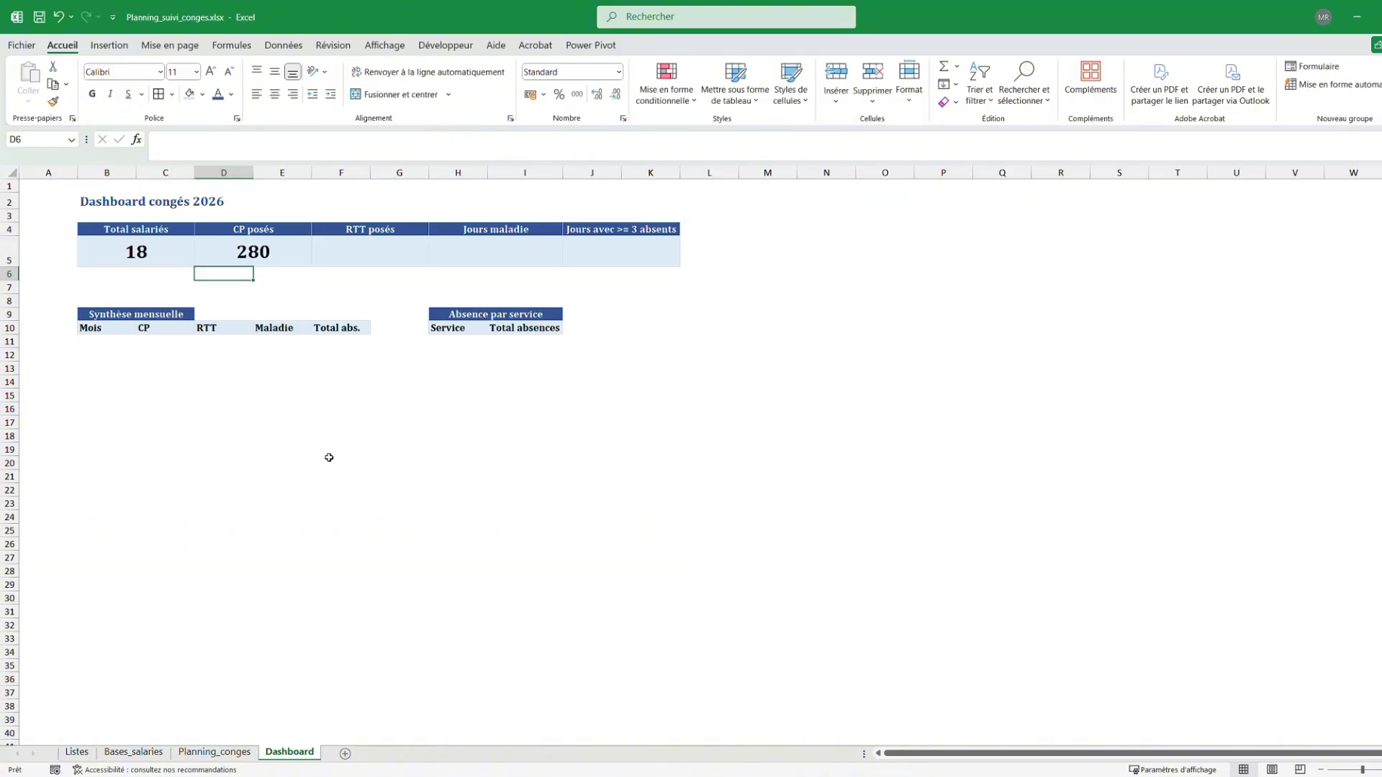
Total the RTT days under "RTT posés" in F5 with =SOMME(Planning_conges!G5:G22)
double_click(409, 256)
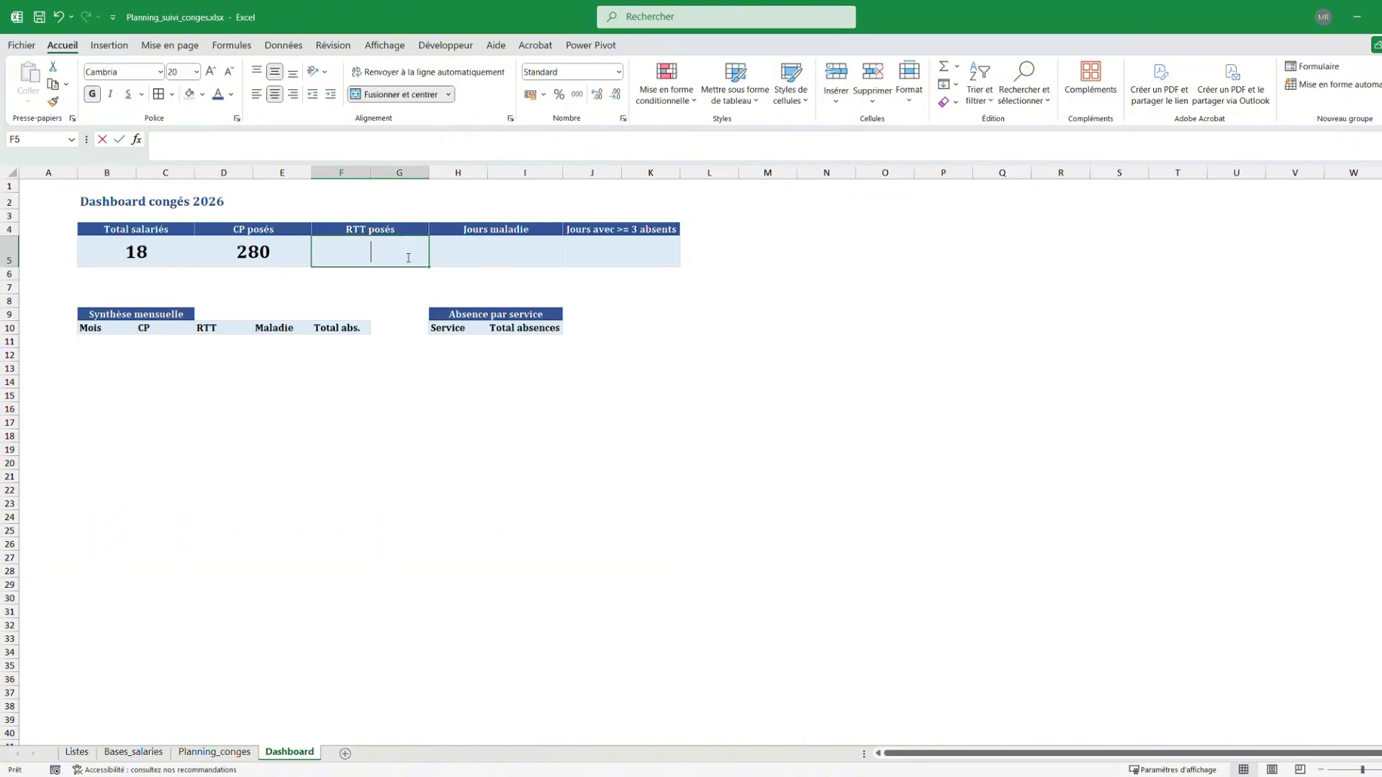
text(=somme)
double_click(388, 276)
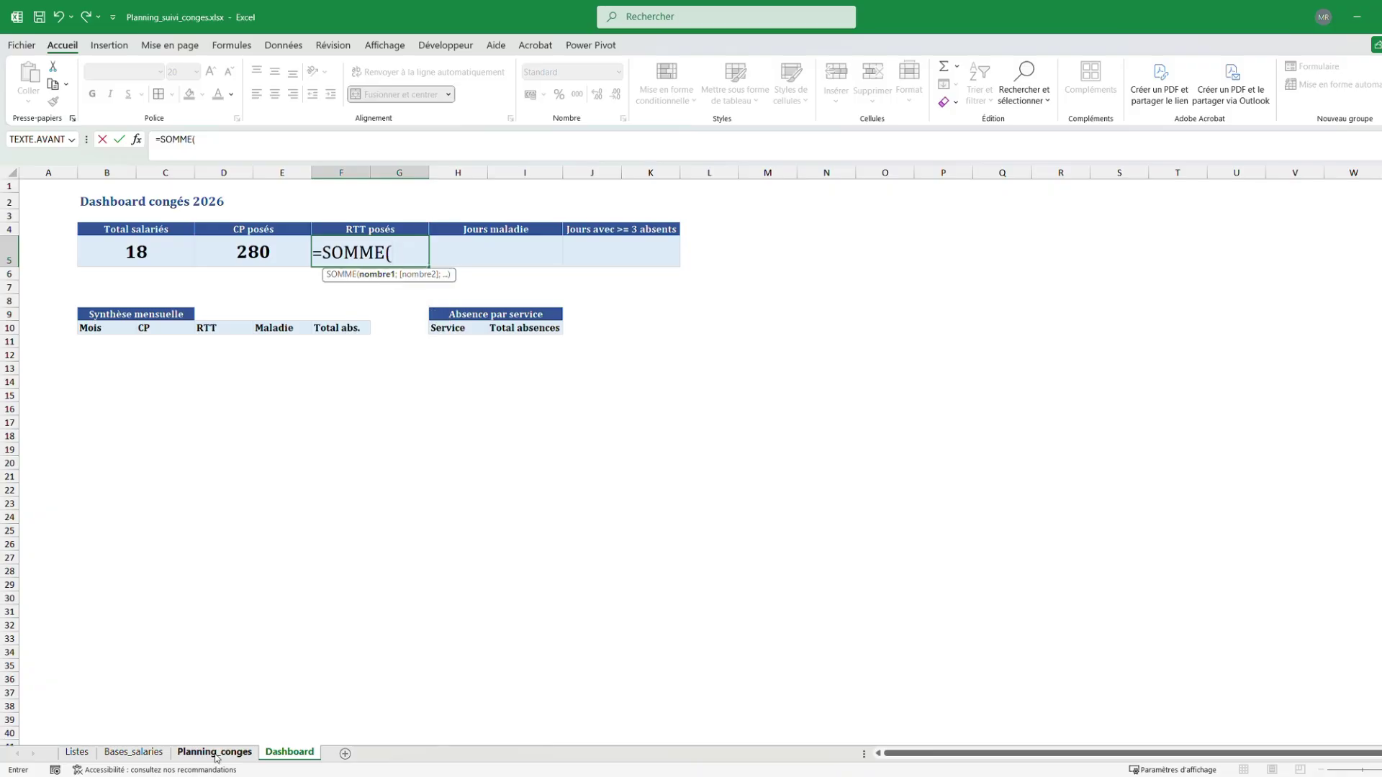
click(215, 752)
click(428, 247)
drag(428, 247, 438, 476)
key(Return)
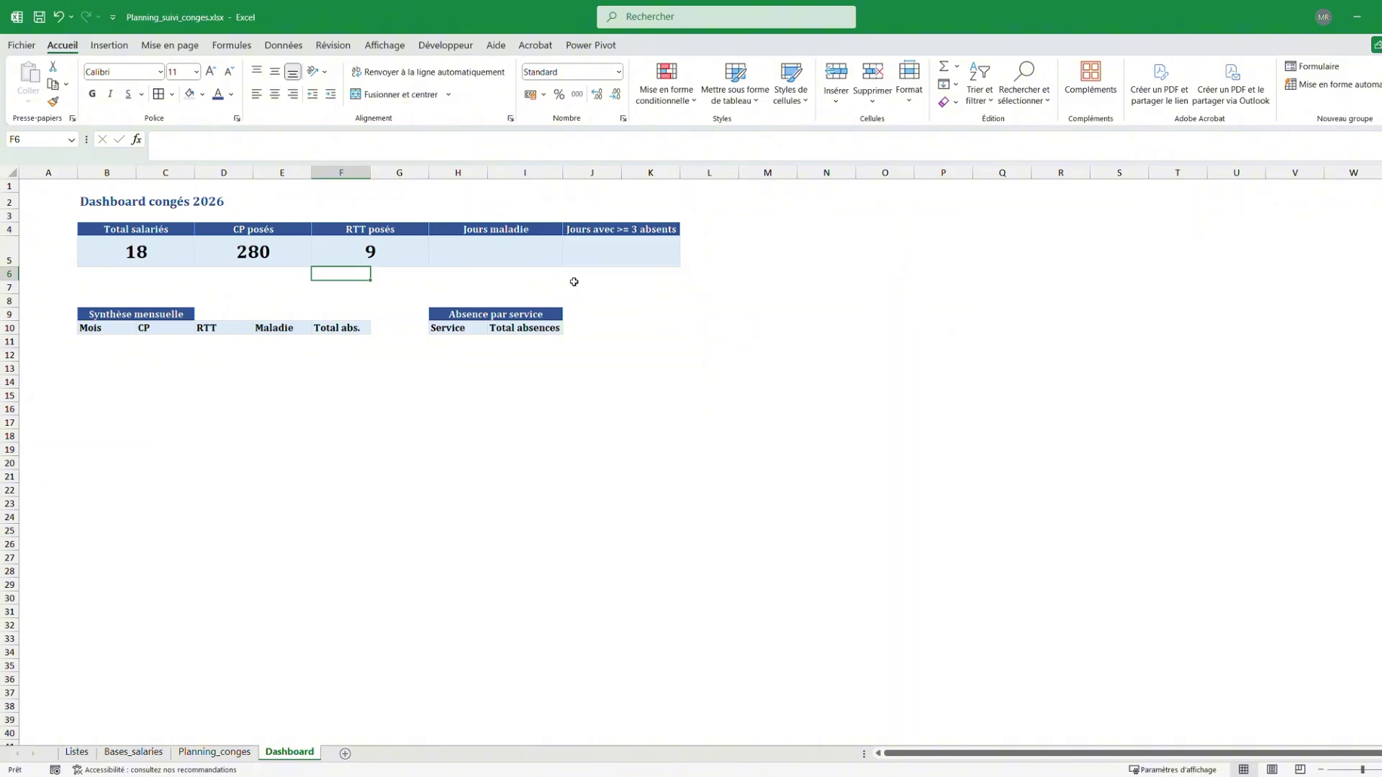
Total the sick days under "Jours maladie" in H5 with =SOMME(Planning_conges!H5:H22)
double_click(526, 253)
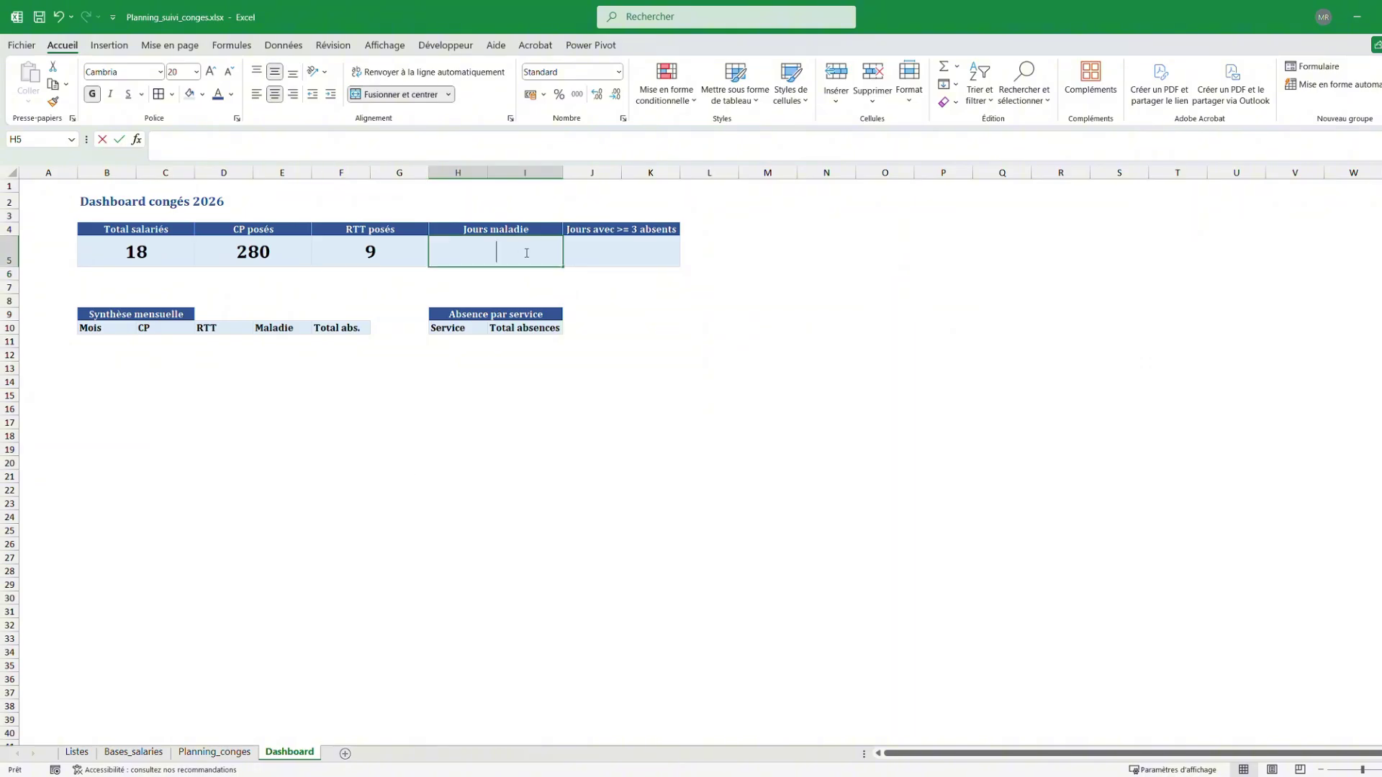
text(=somùme)
key(BackSpace)
key(BackSpace)
key(BackSpace)
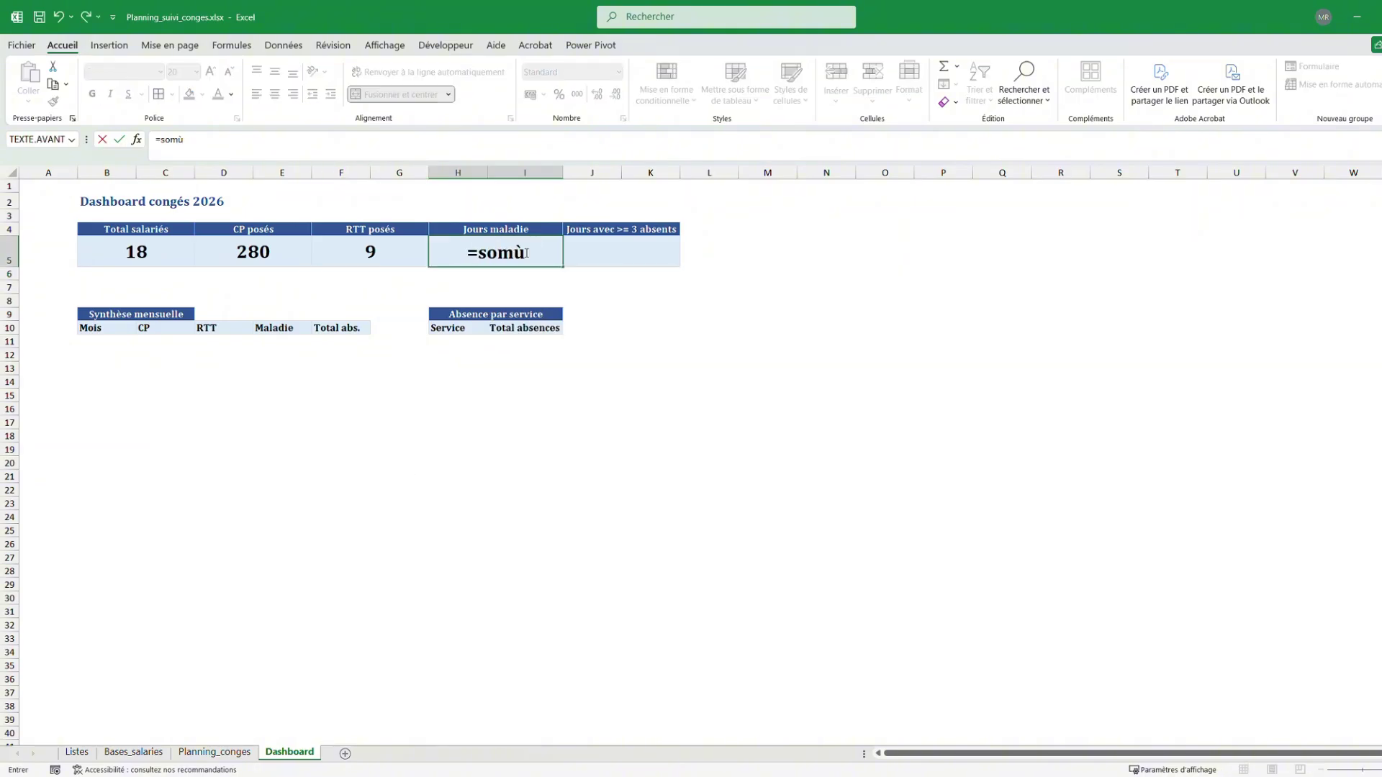
text(me)
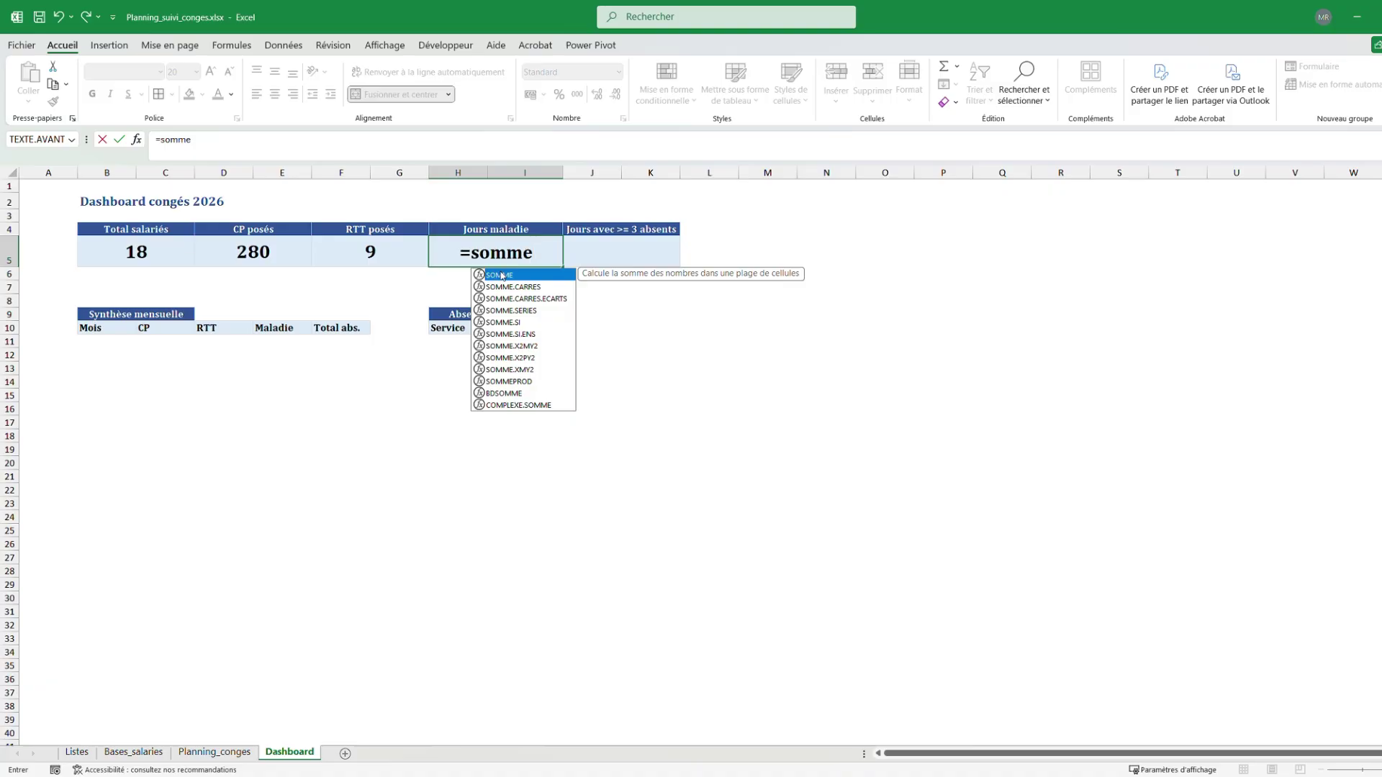
double_click(502, 275)
click(244, 751)
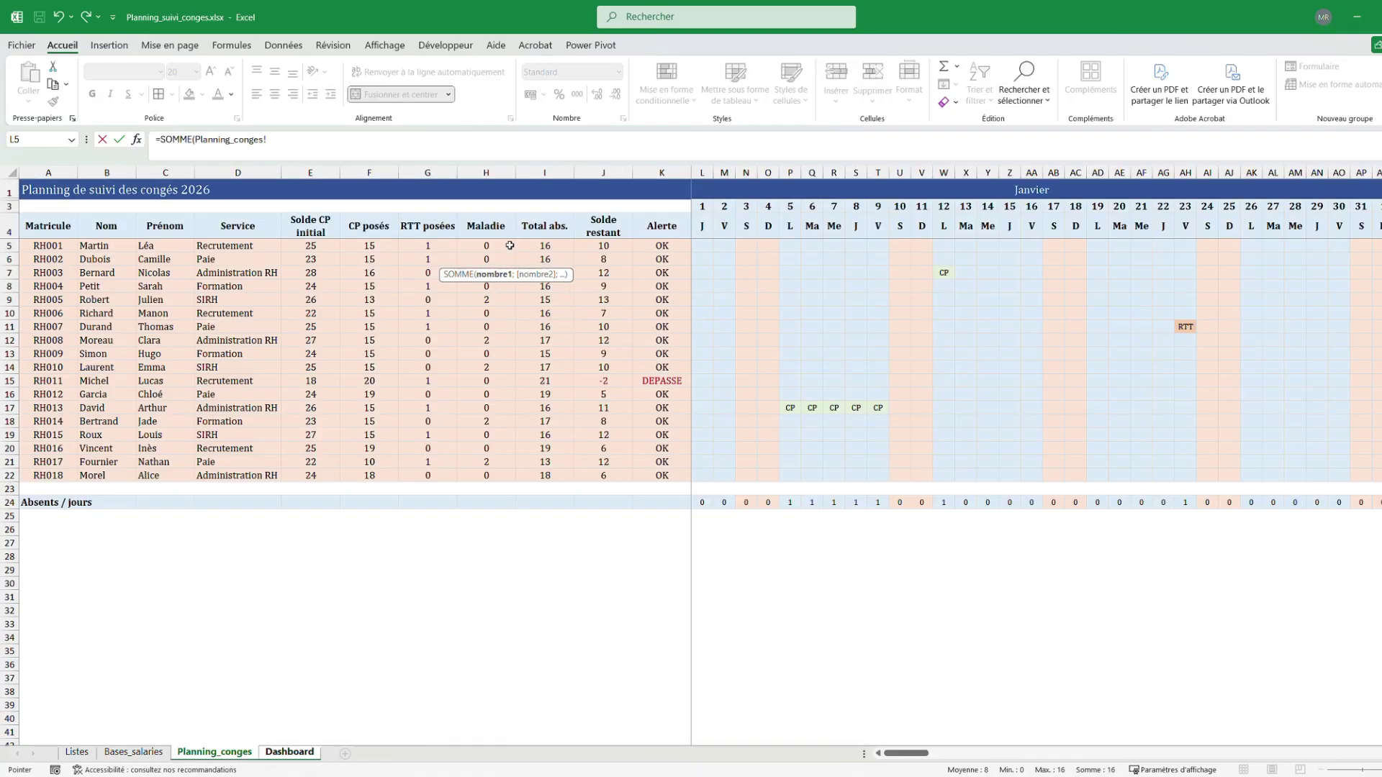
drag(509, 247, 509, 467)
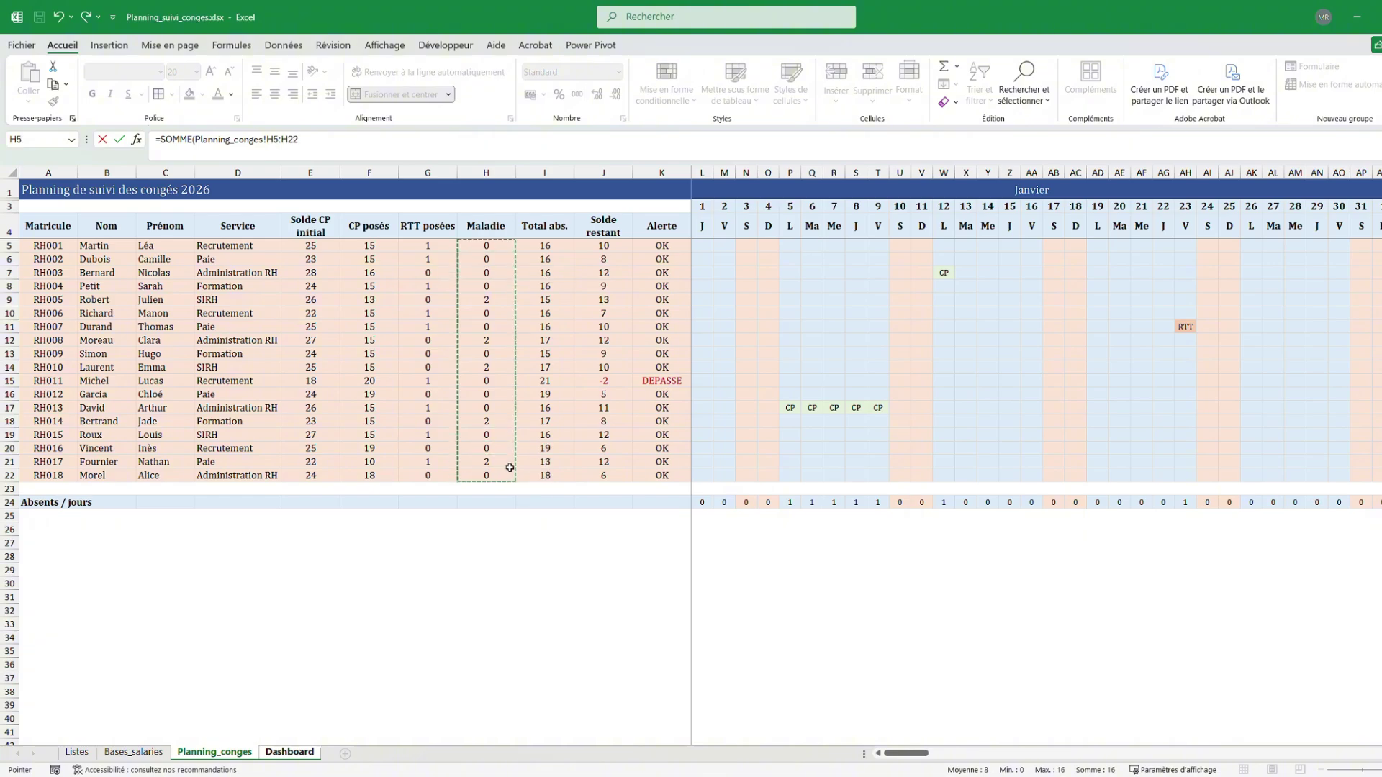
key(Return)
Count the days with at least three absentees in J5 with =NB.SI(Planning_conges!L24:NM24;">=3")
click(639, 249)
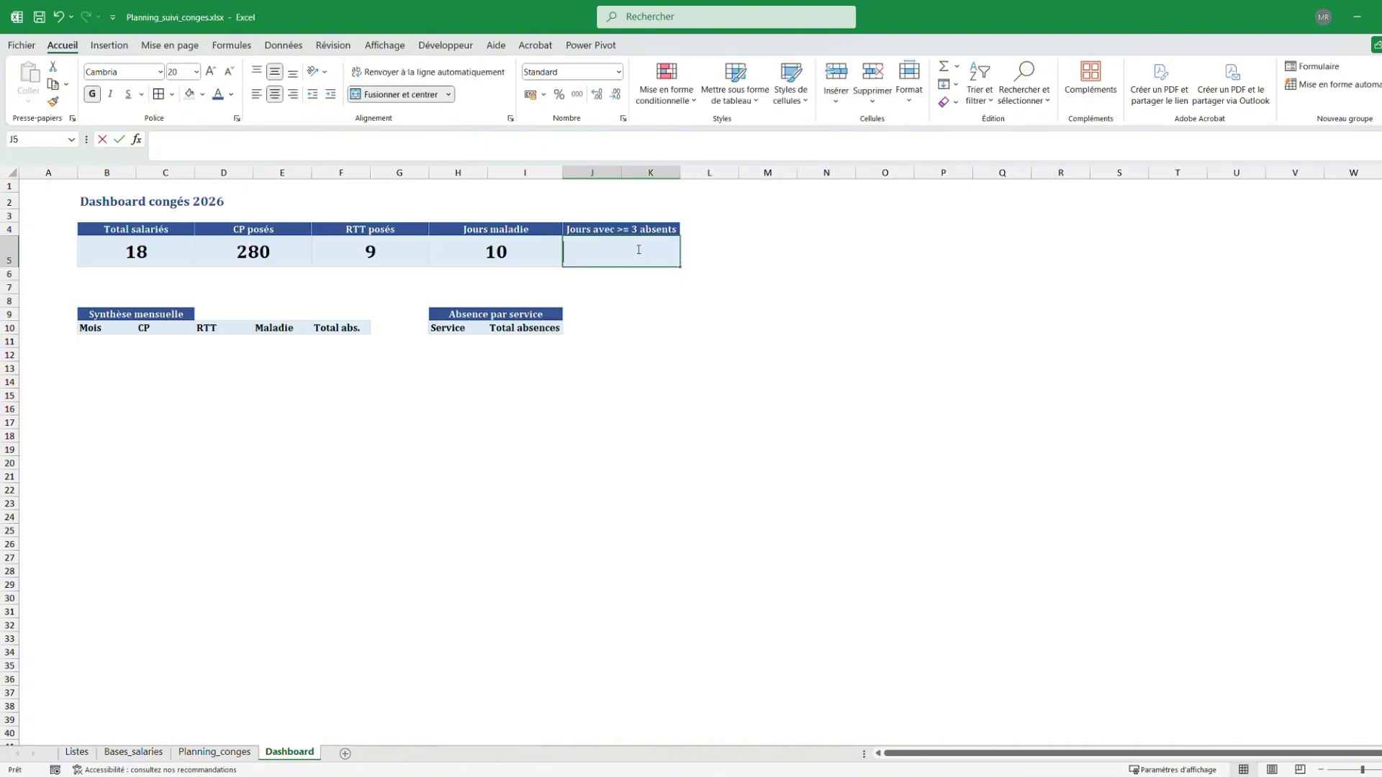
text(=nb)
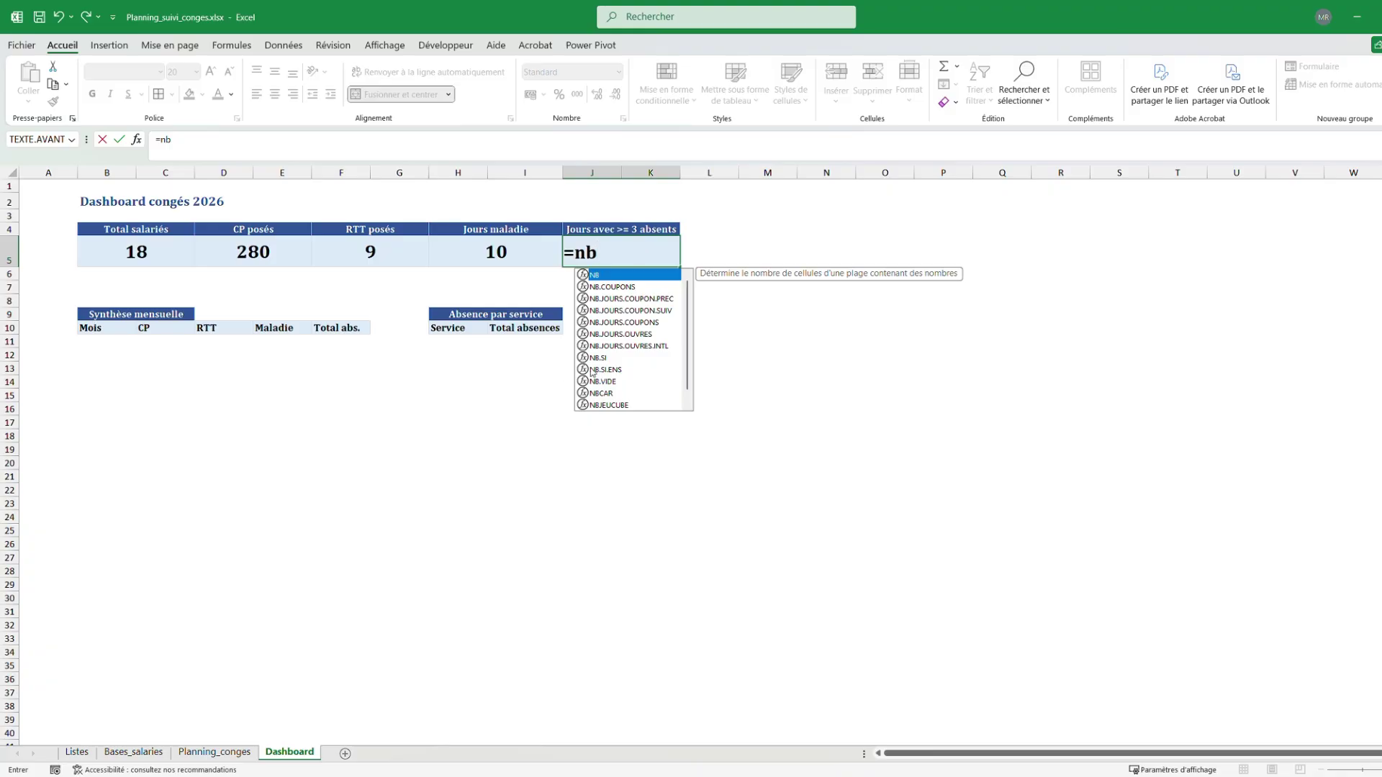
double_click(595, 358)
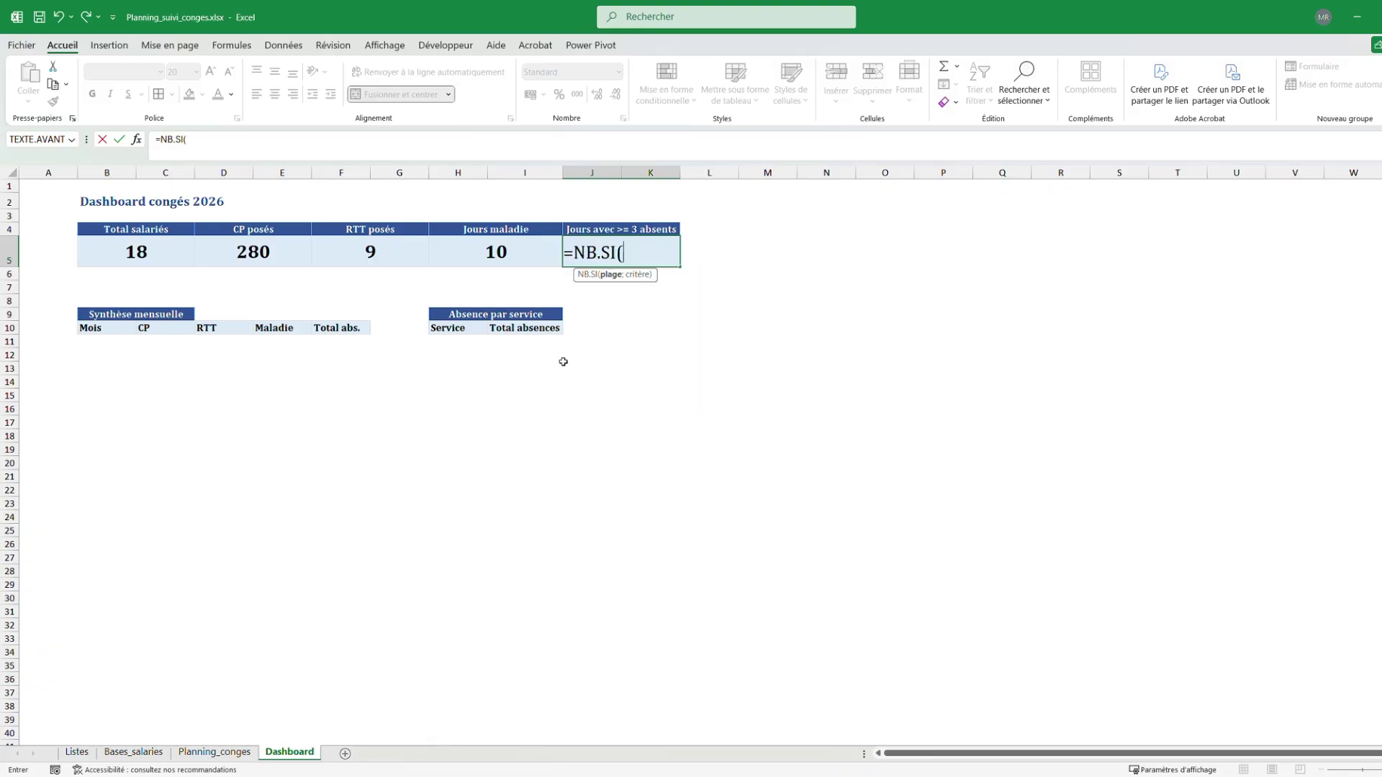
click(234, 753)
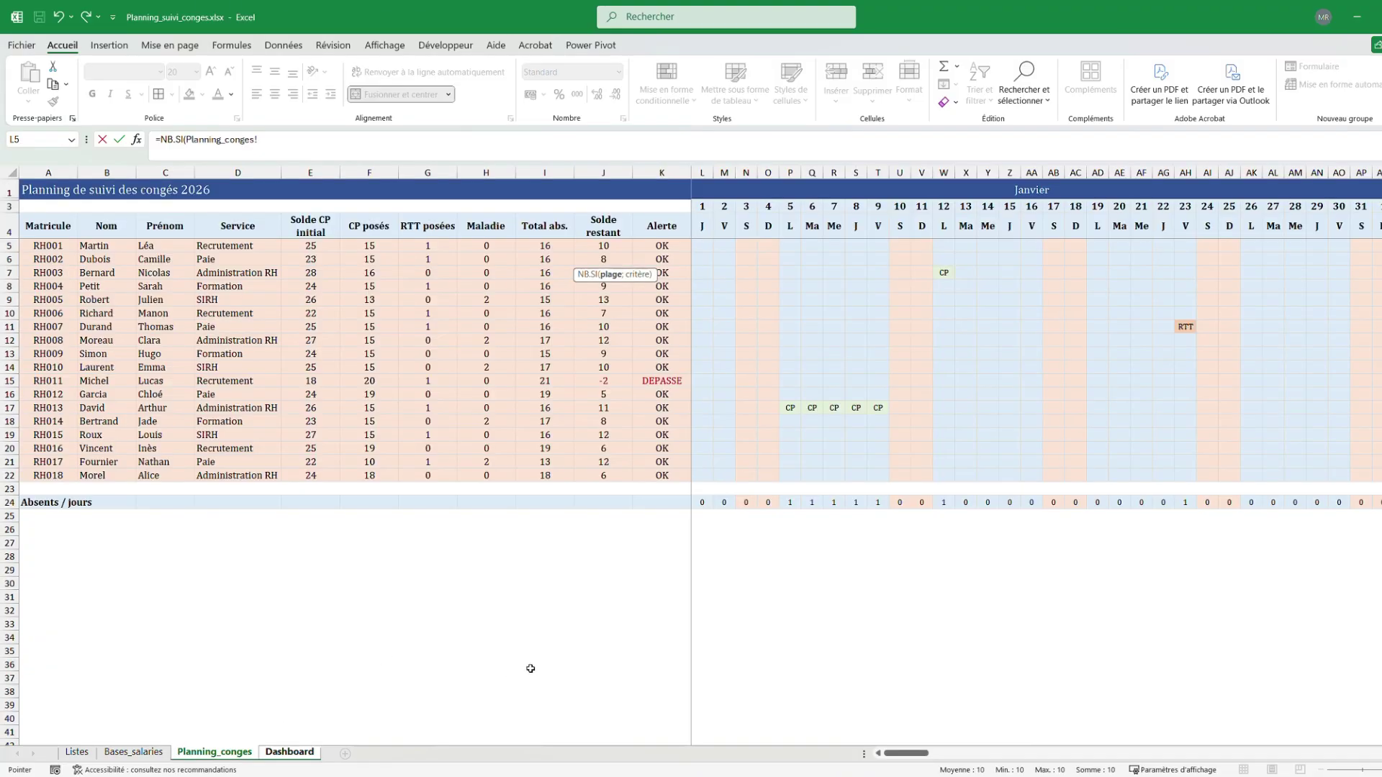
click(703, 502)
key(ctrl+shift+Right)
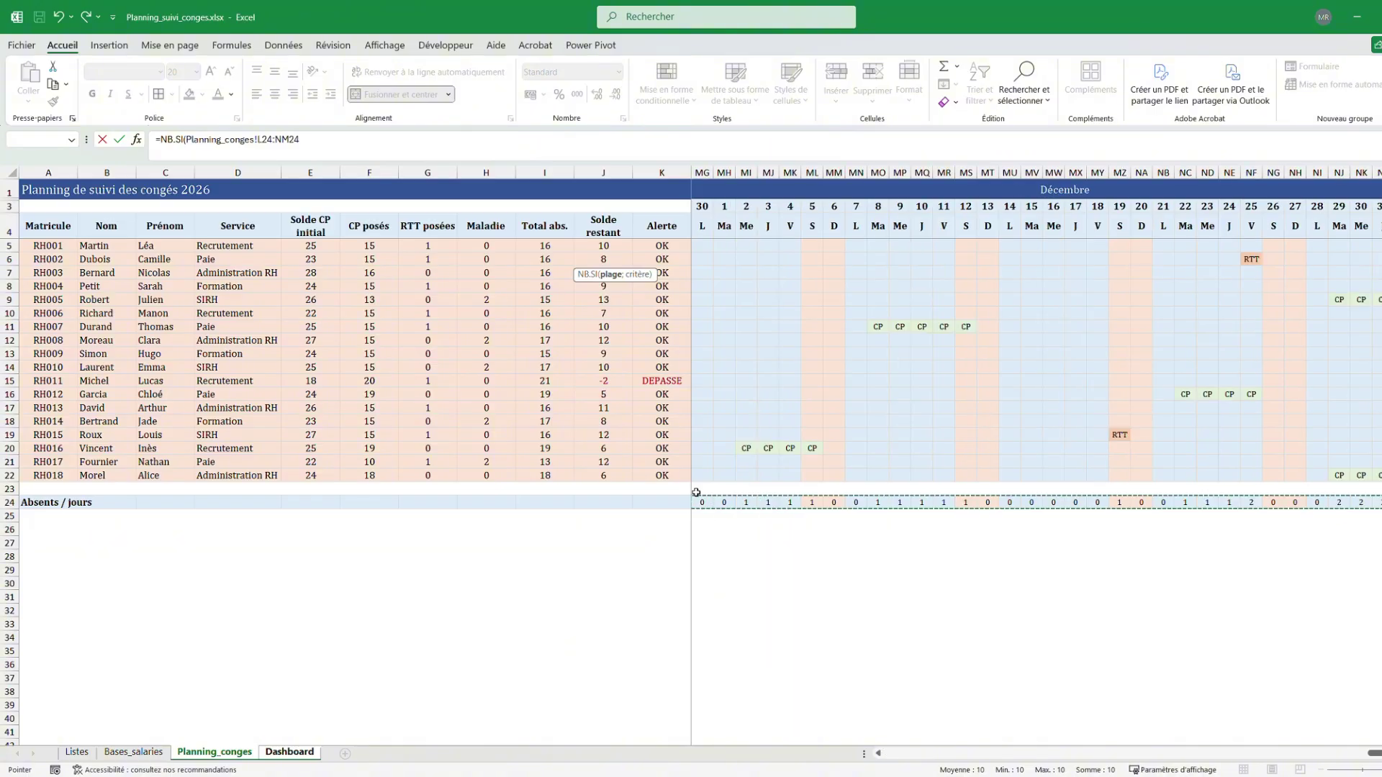
click(342, 148)
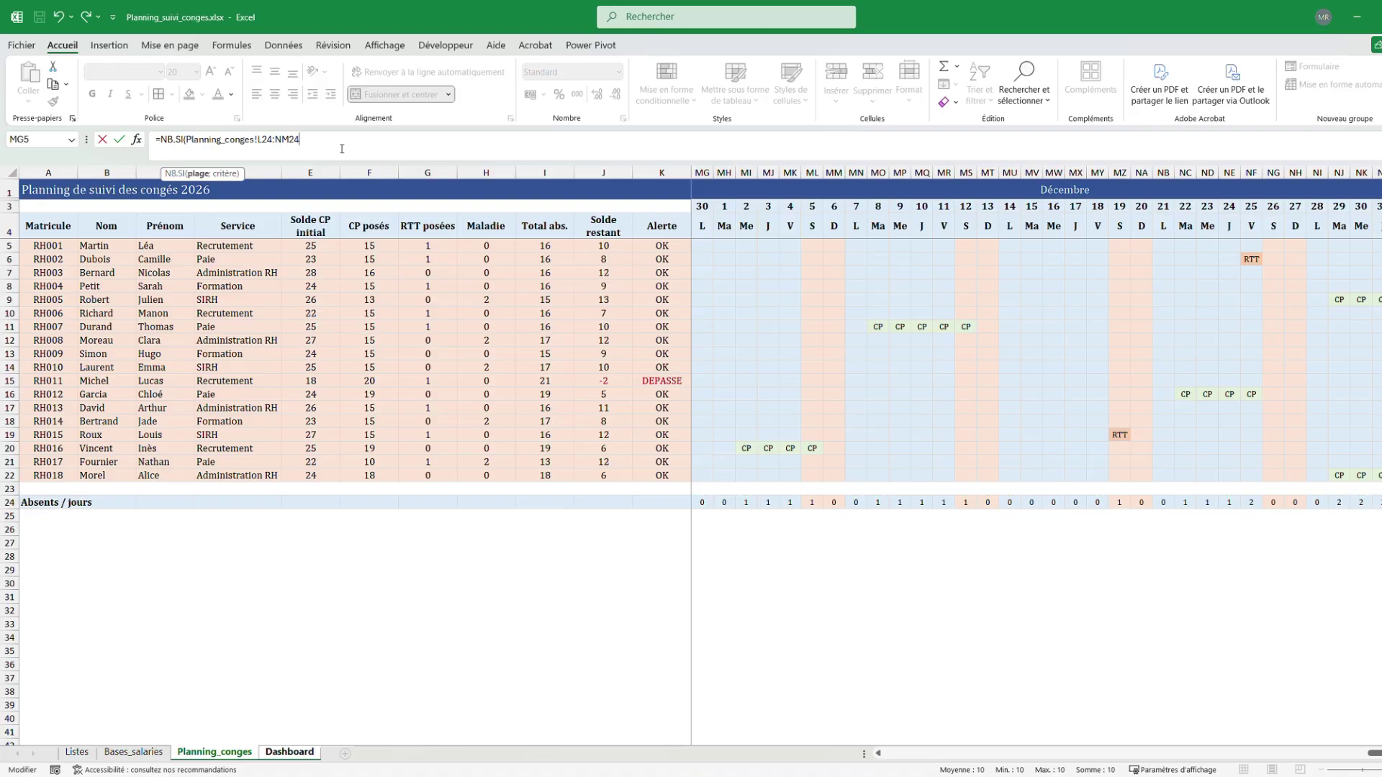
text(;)
text(">=3"))
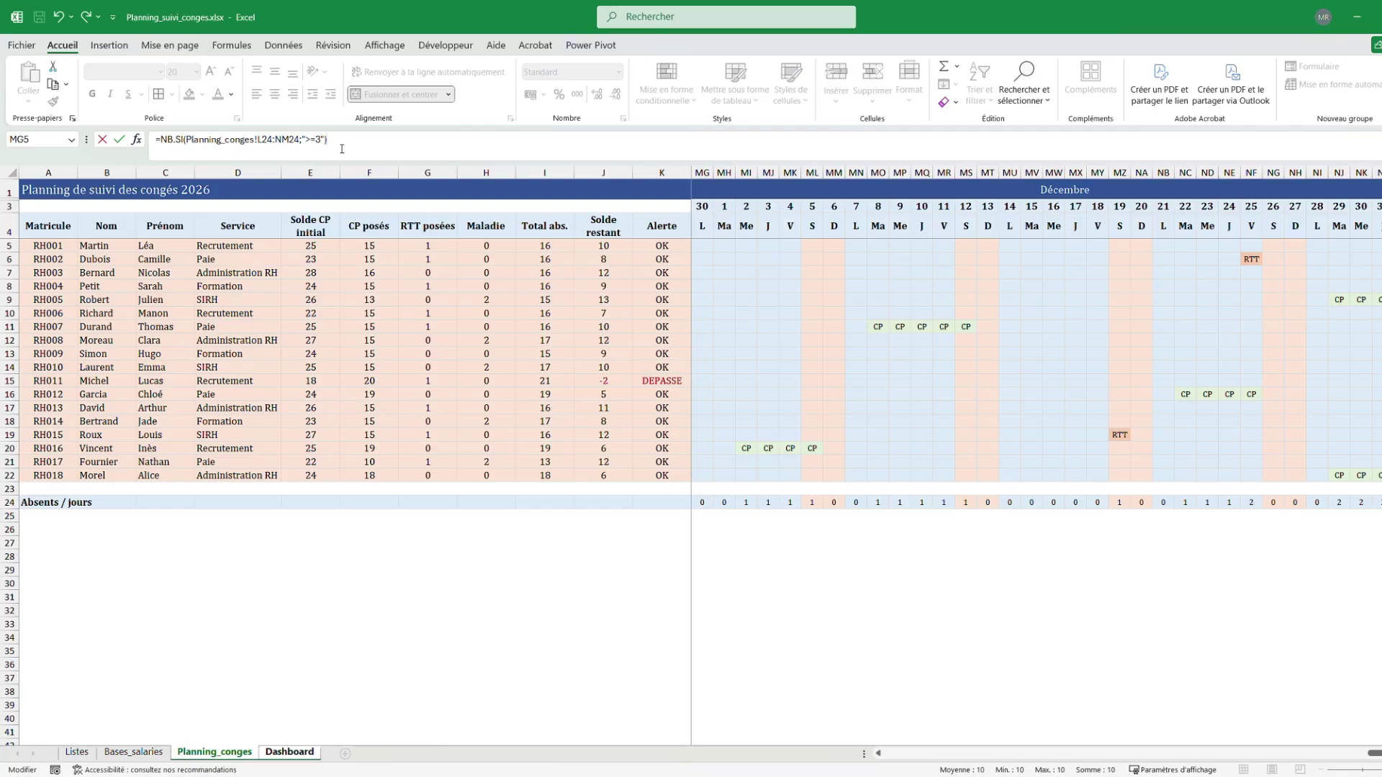
key(Return)
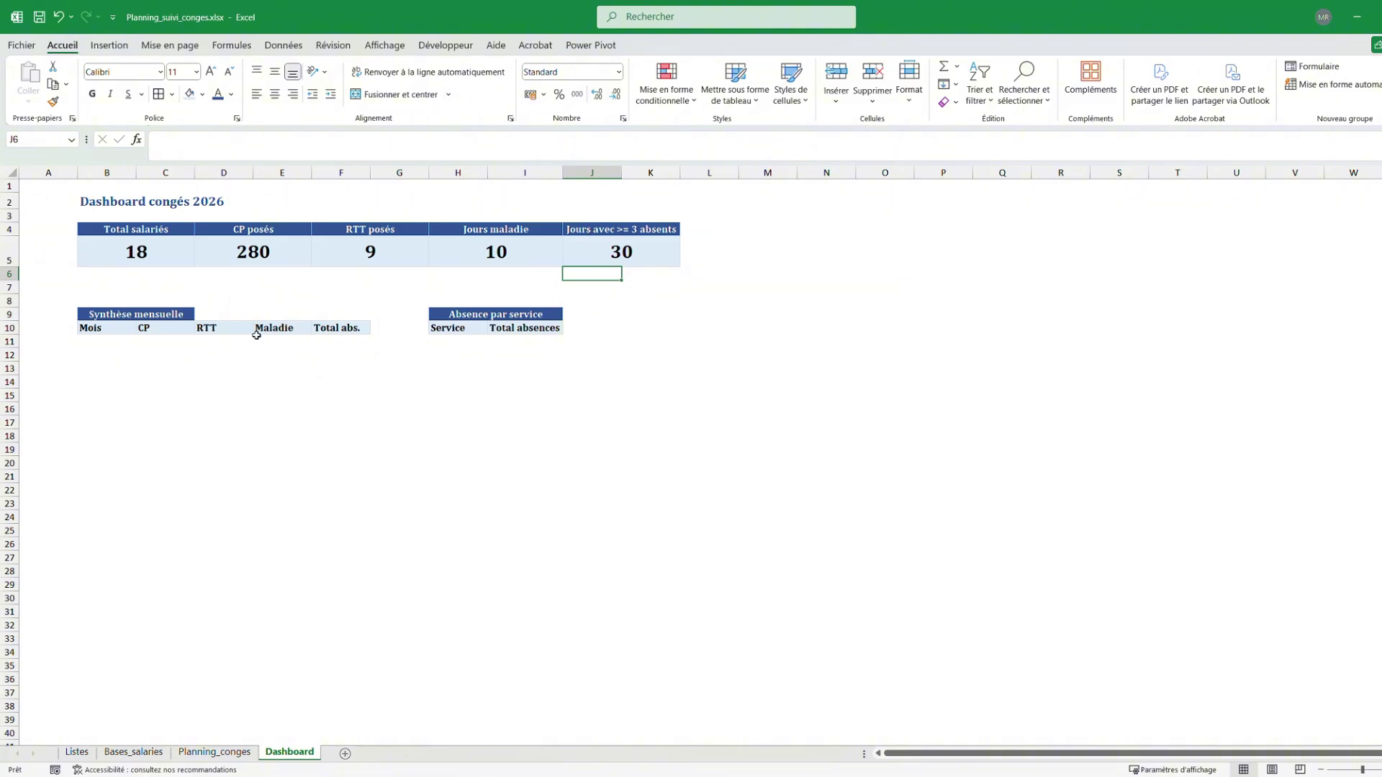
Center the monthly summary headers in B10:F10 horizontally
drag(124, 330, 330, 327)
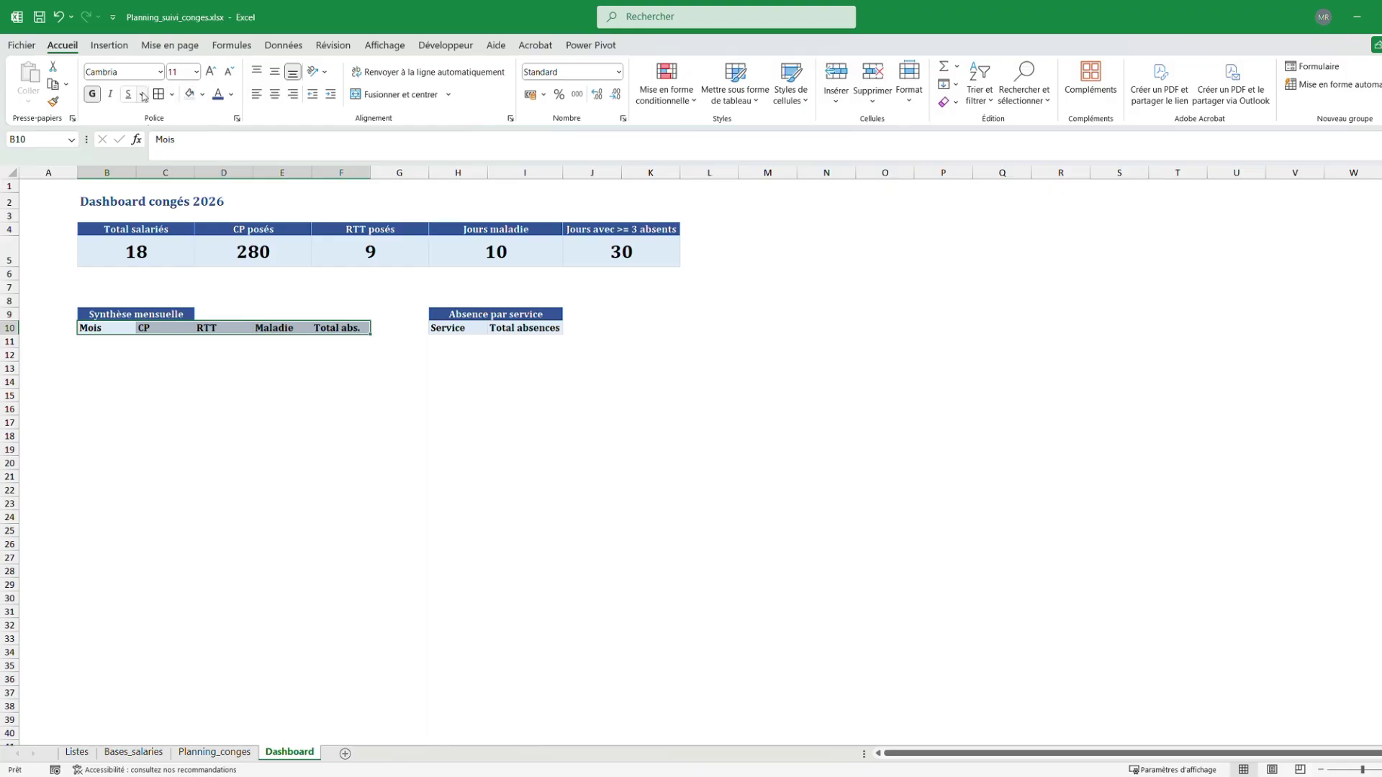
click(274, 94)
click(162, 250)
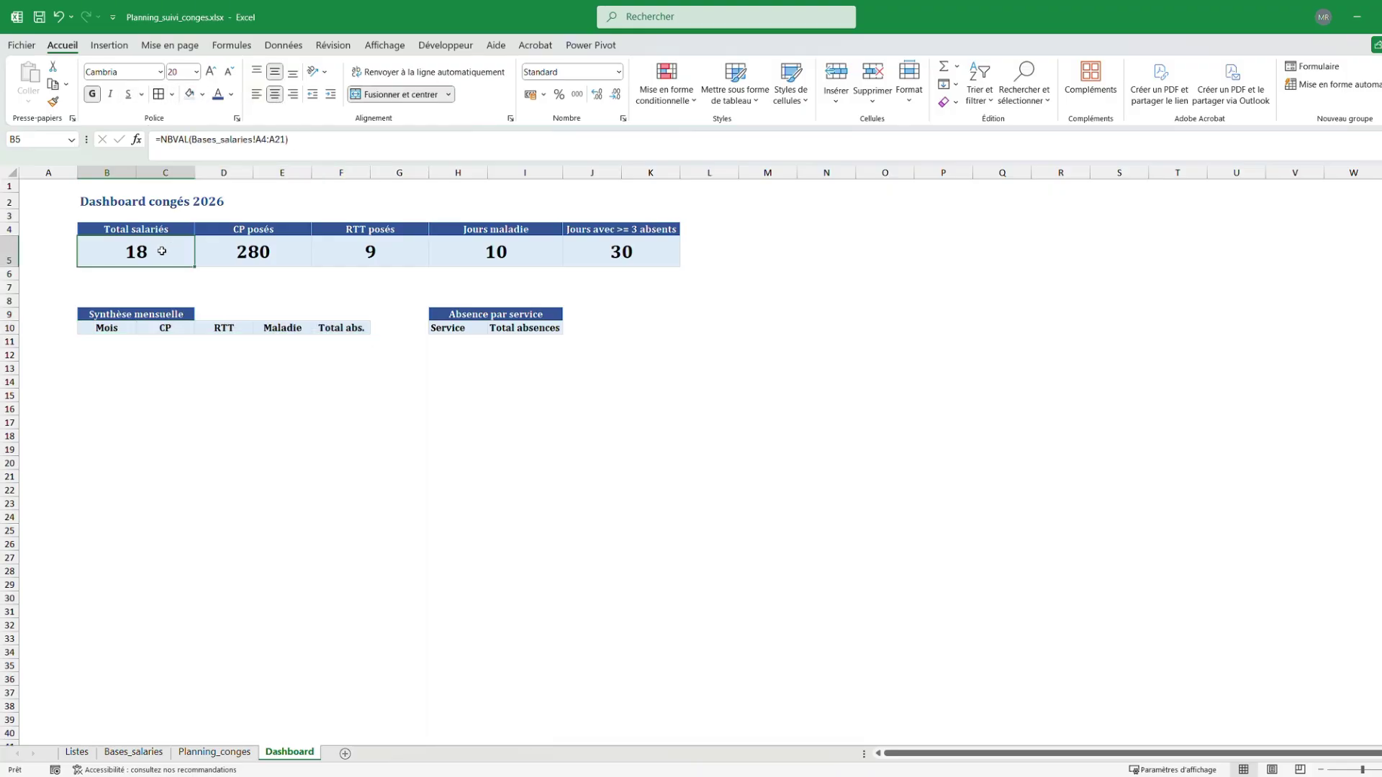
Center the "Service" and "Total absences" headers in H10:I10 horizontally and widen columns B and H
drag(450, 327, 525, 328)
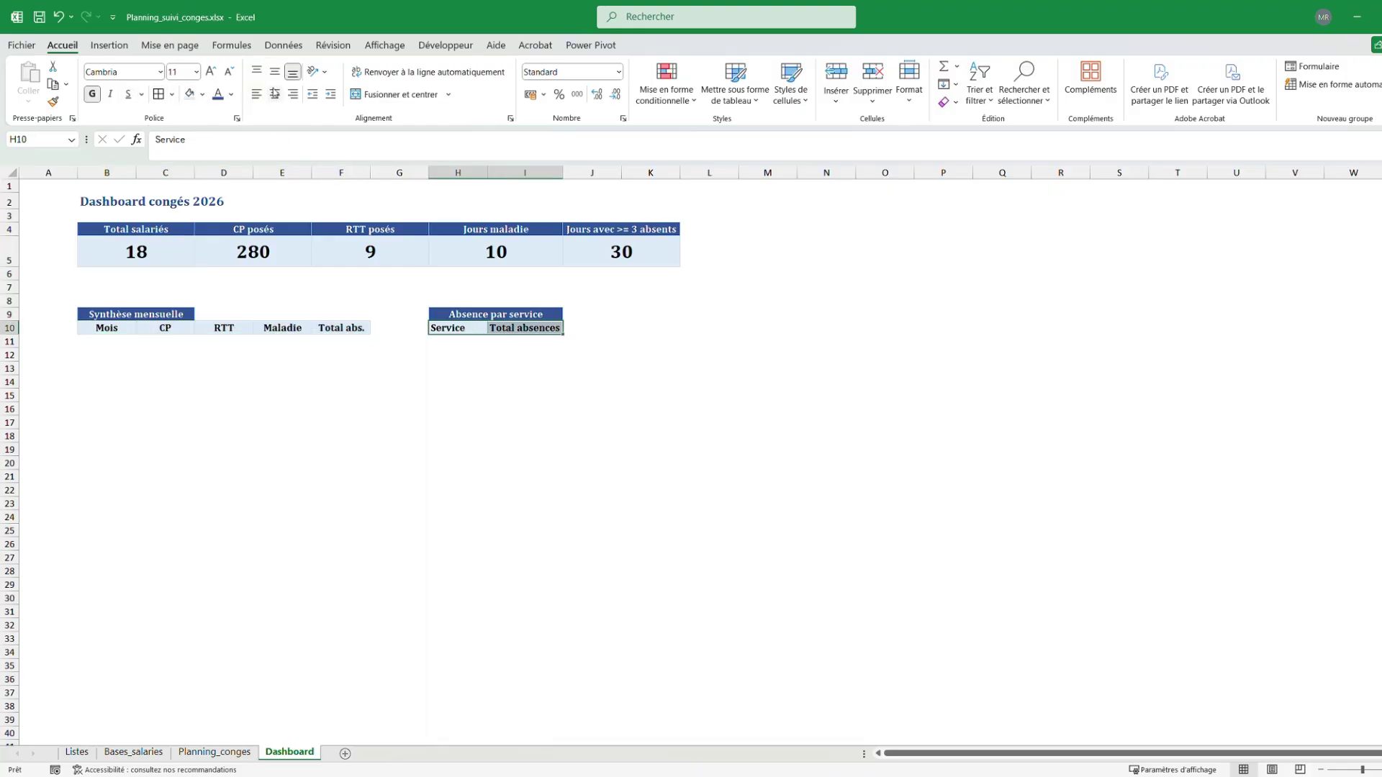
click(274, 94)
drag(137, 172, 166, 172)
drag(518, 172, 546, 173)
click(626, 381)
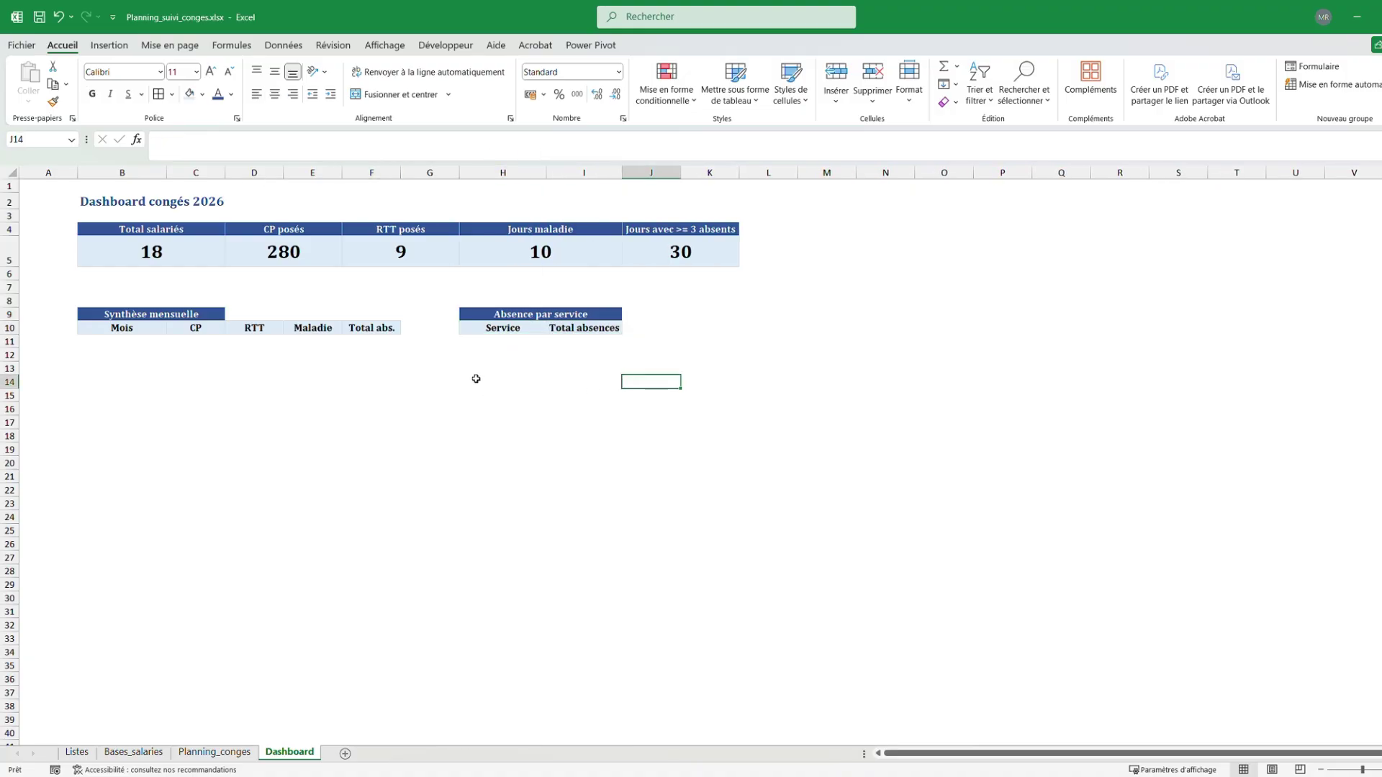
Enter Janvier in B11 under "Mois" and fill the month series down to Décembre in B22
click(139, 345)
text(J)
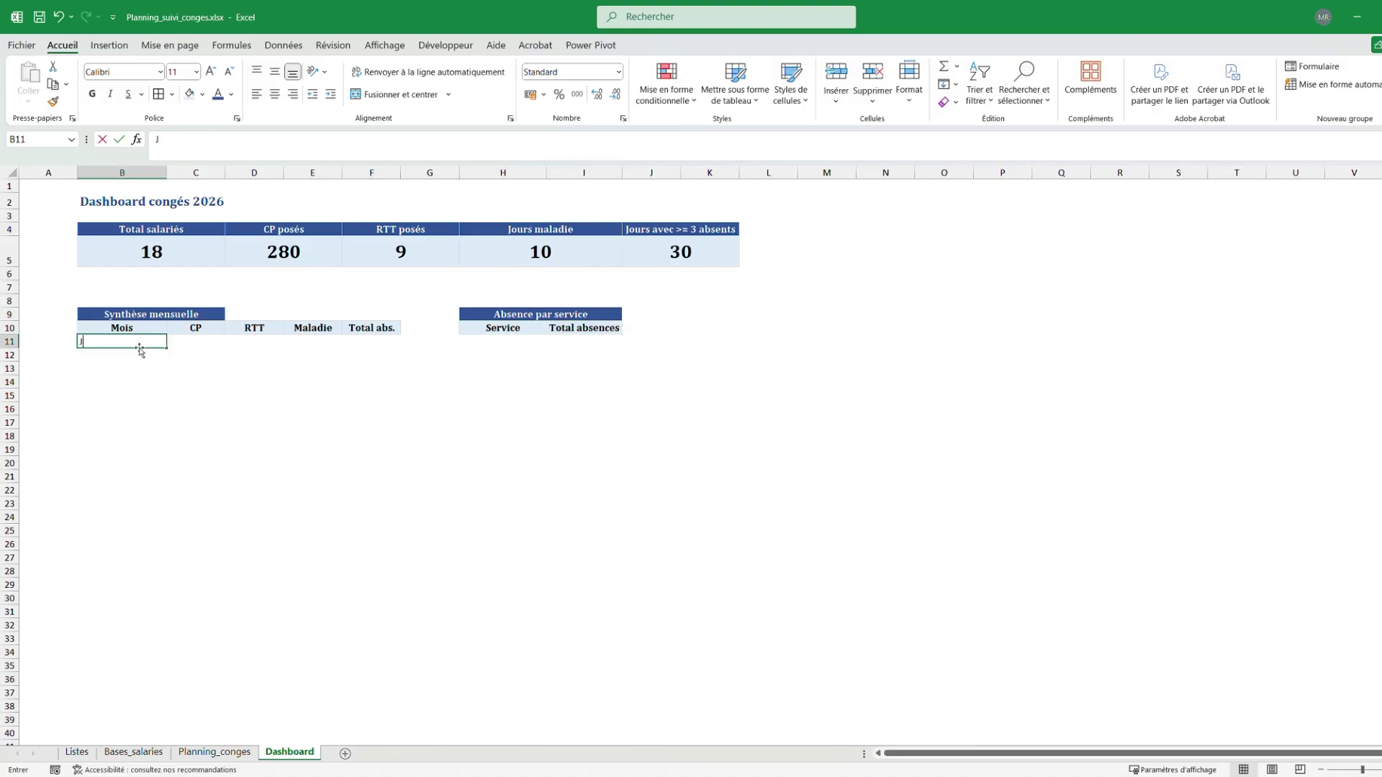
text(a)
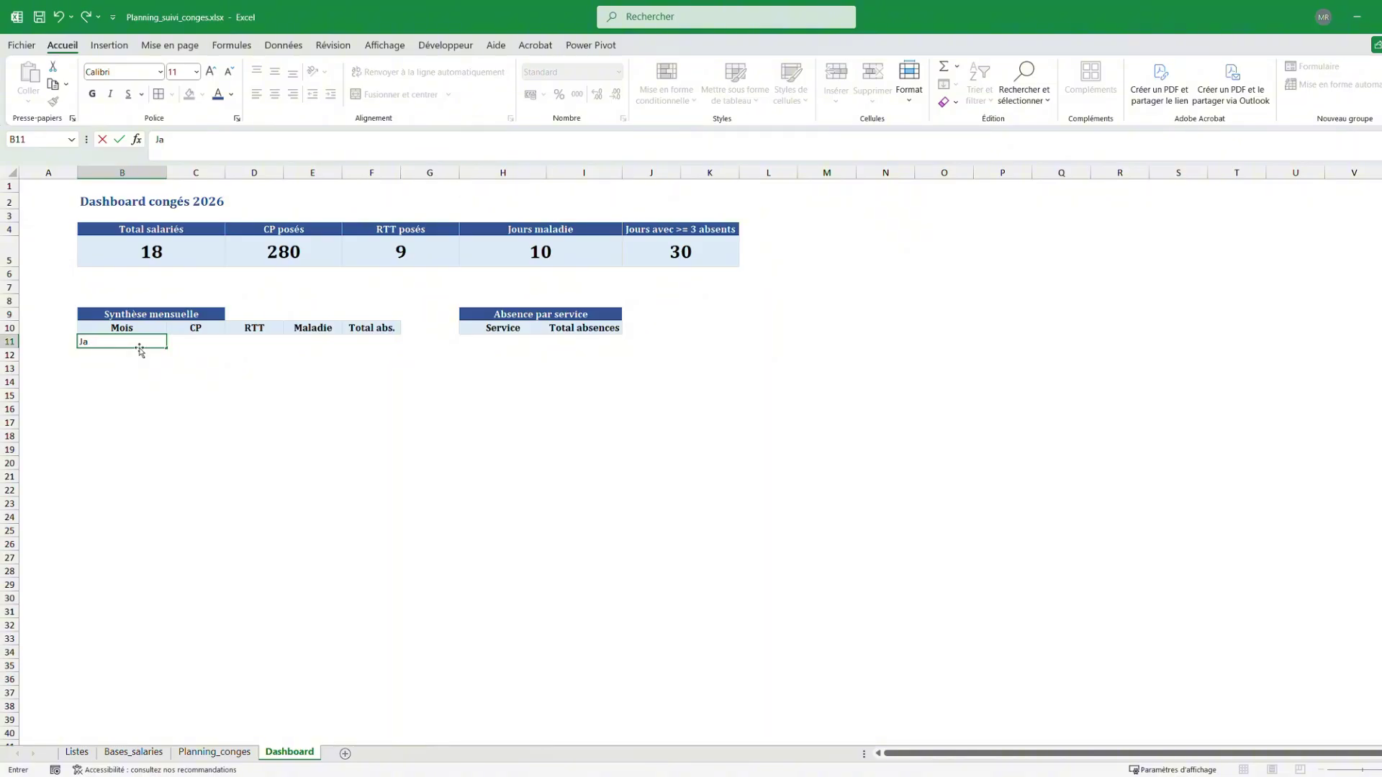
text(,nvier$)
key(ctrl+Return)
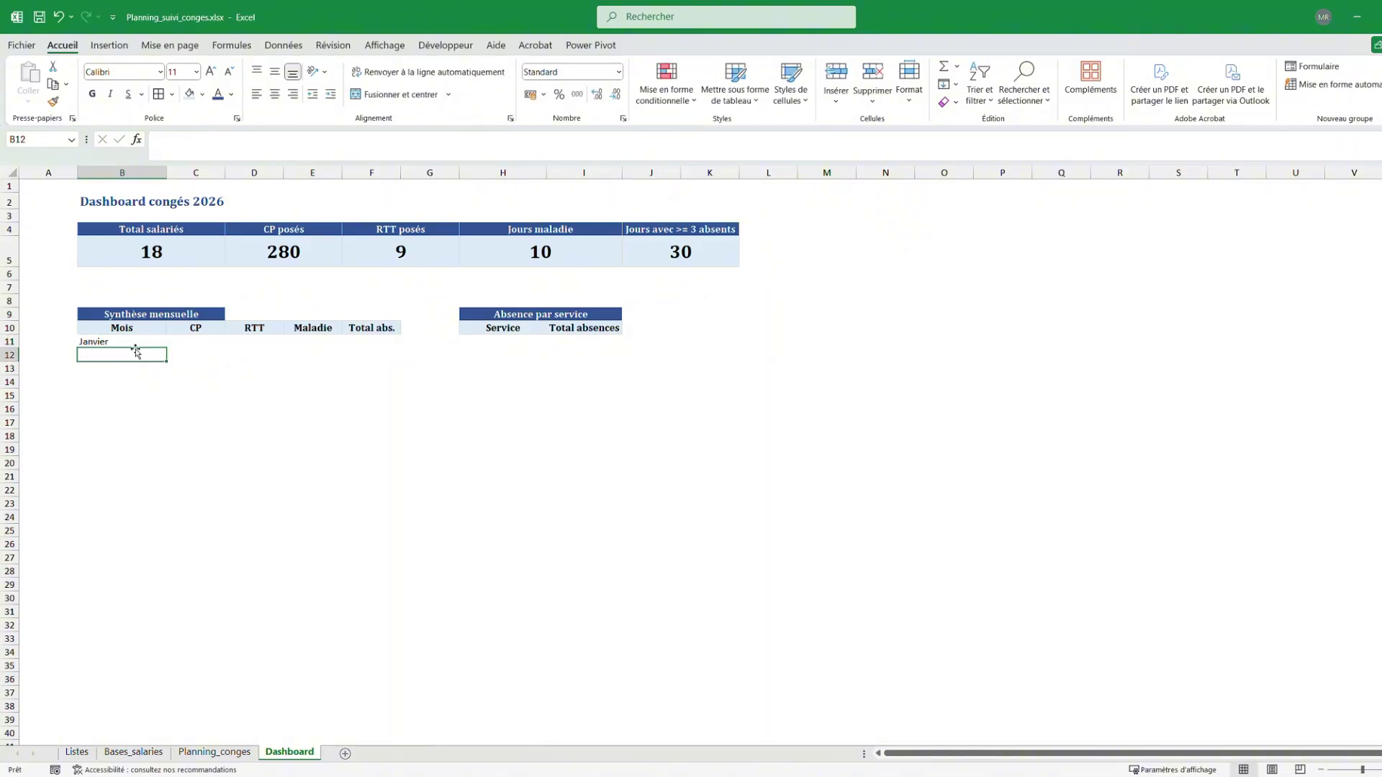
drag(166, 346, 162, 499)
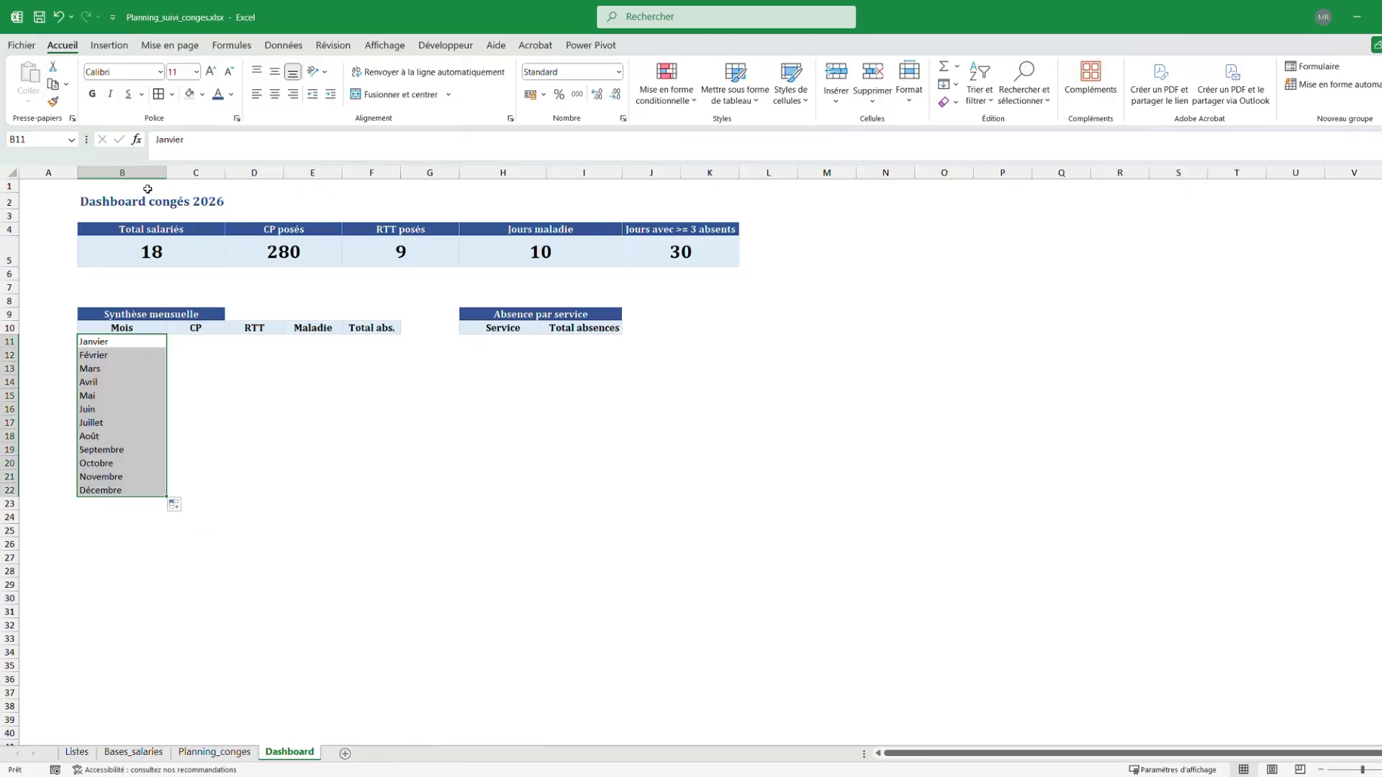
Format the months in B11:B22 with standard green text, light blue fill and the Cambria font
click(231, 94)
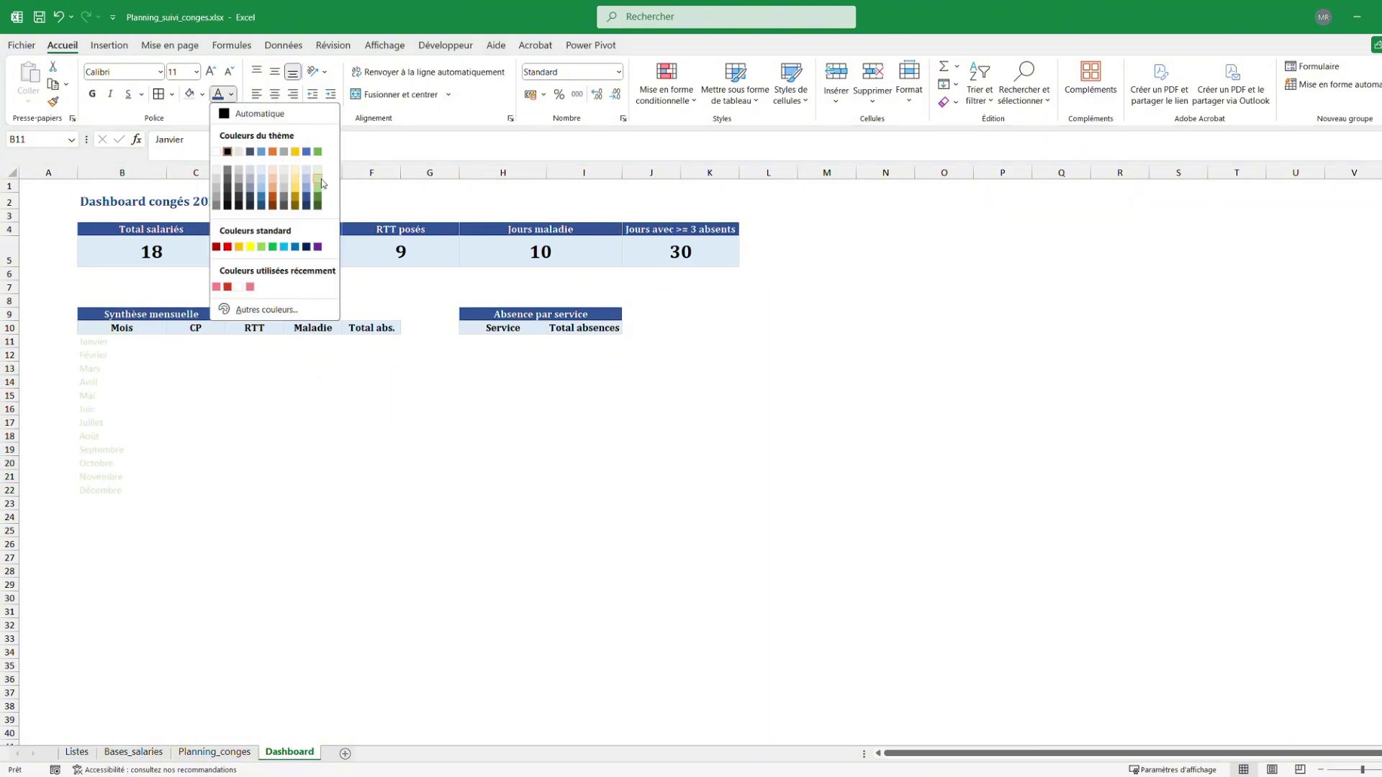
click(273, 247)
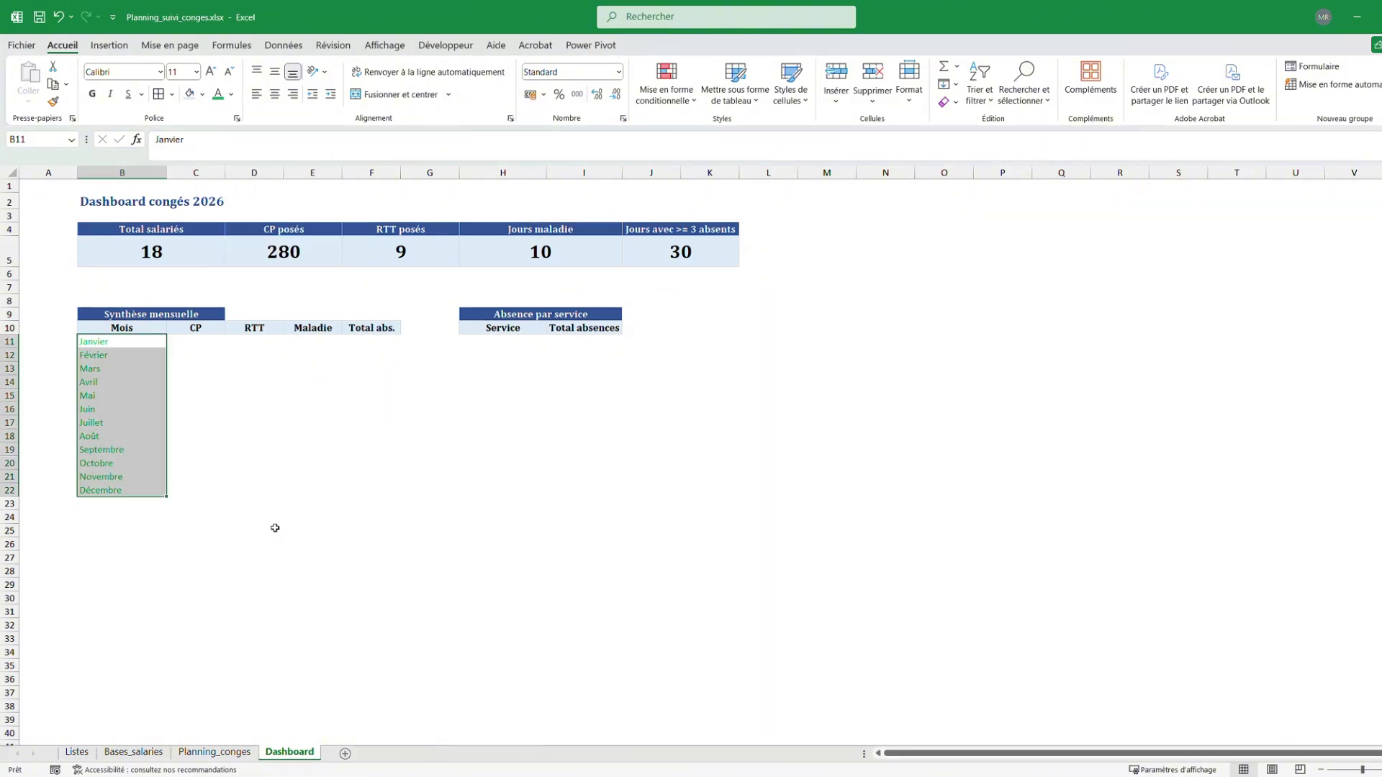
click(192, 100)
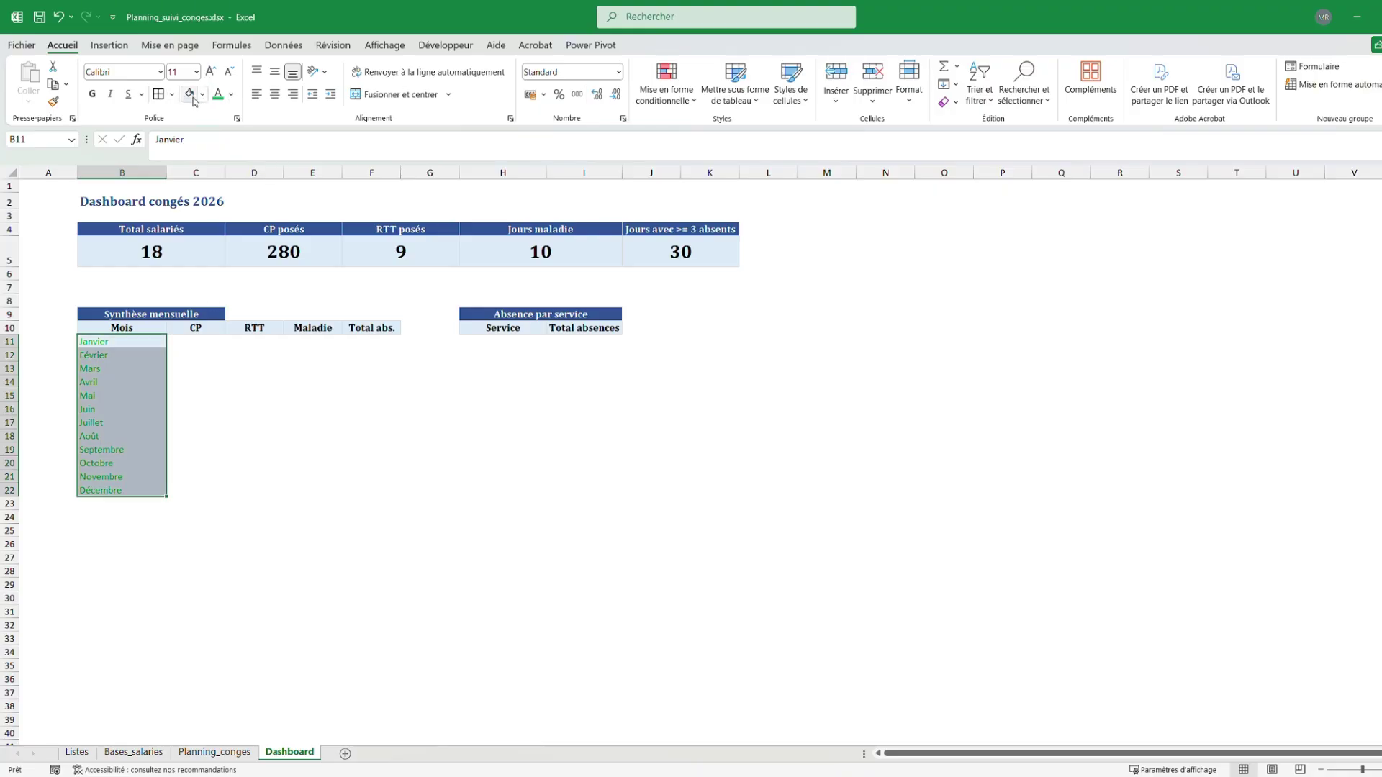
click(133, 75)
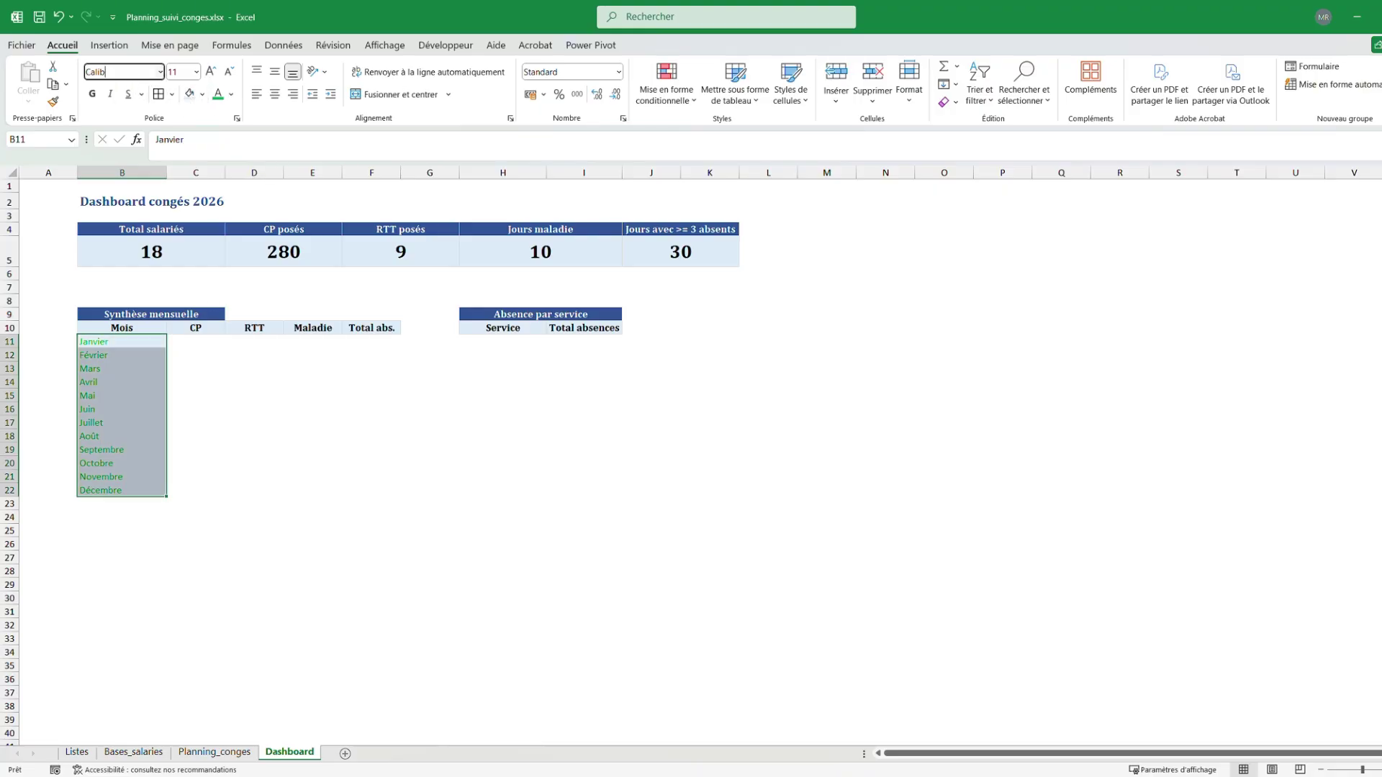
text(Cambria)
key(Return)
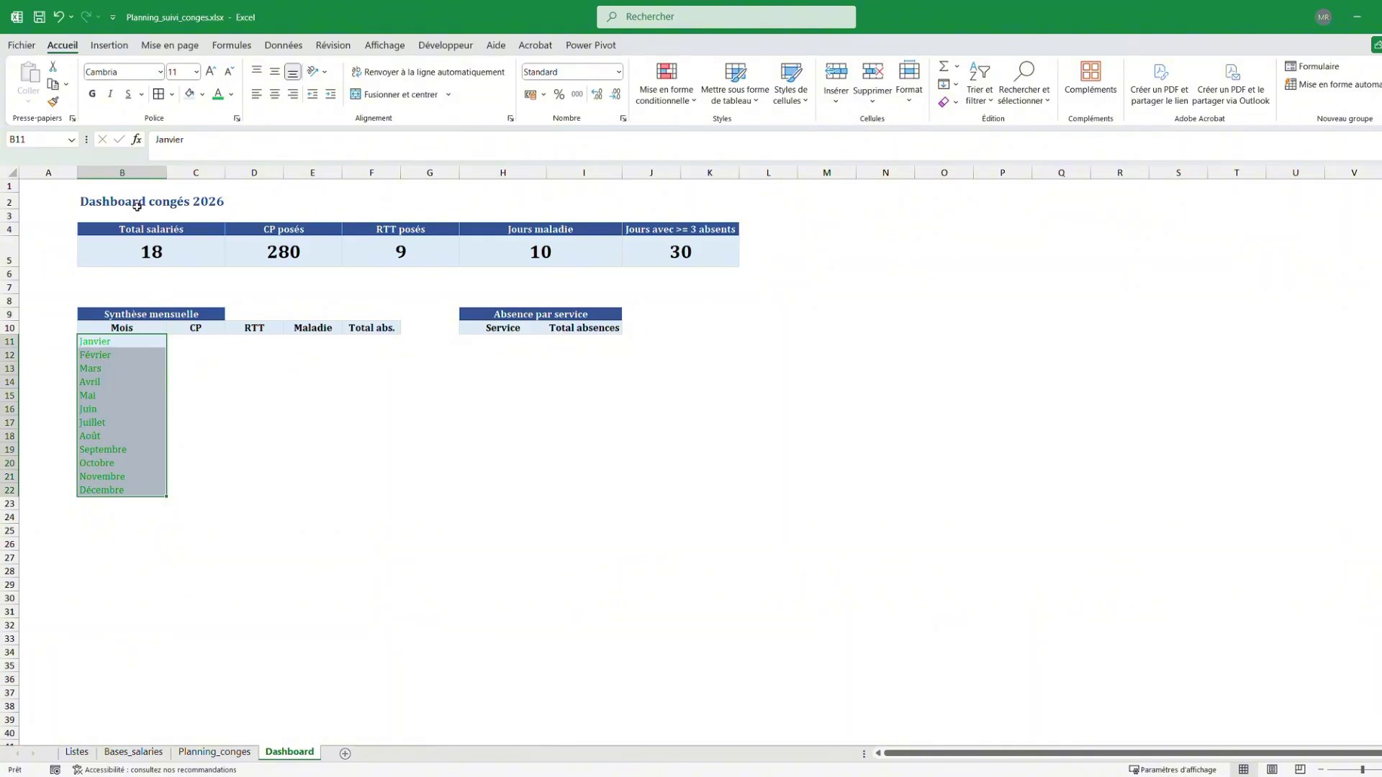
click(343, 420)
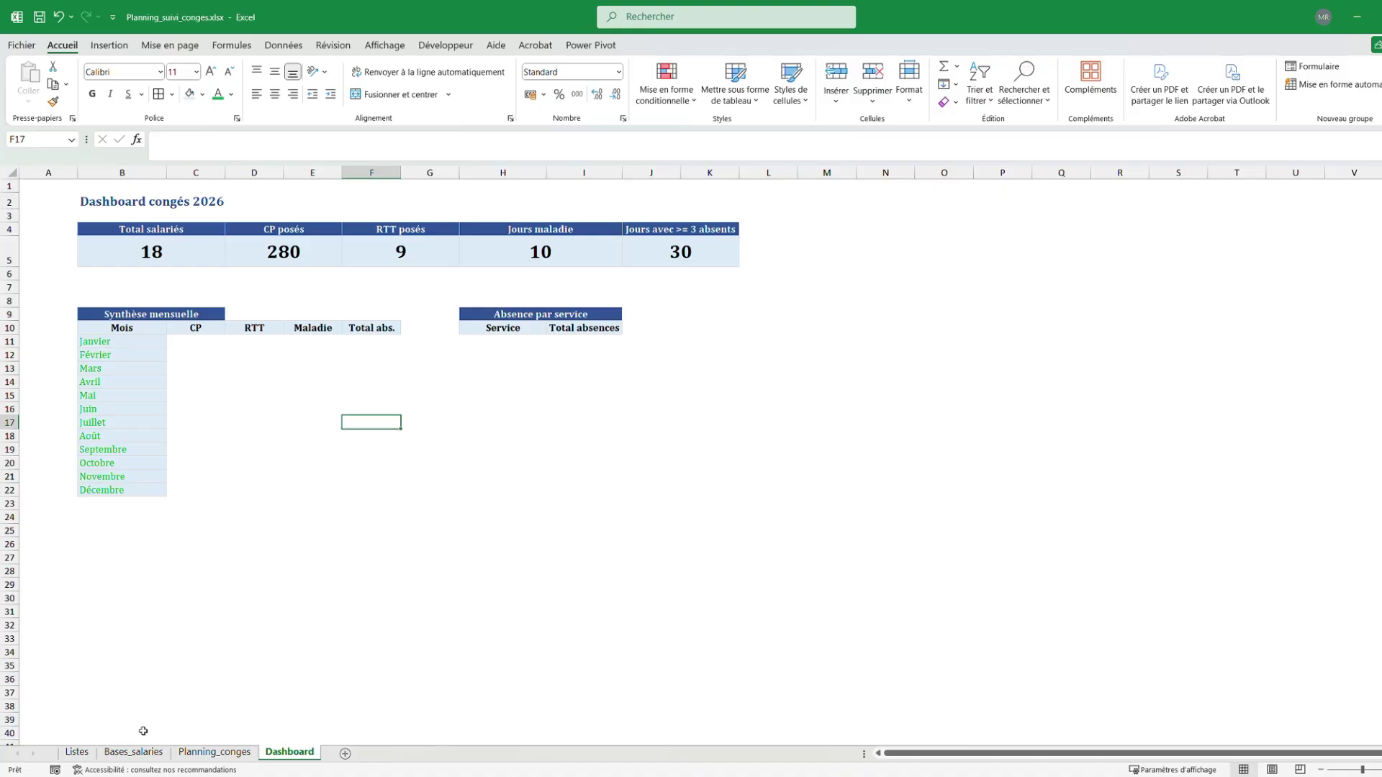
List the distinct services under "Service" in H11 with =UNIQUE(t_Salaries[Service])
click(135, 751)
click(216, 751)
click(288, 752)
double_click(478, 342)
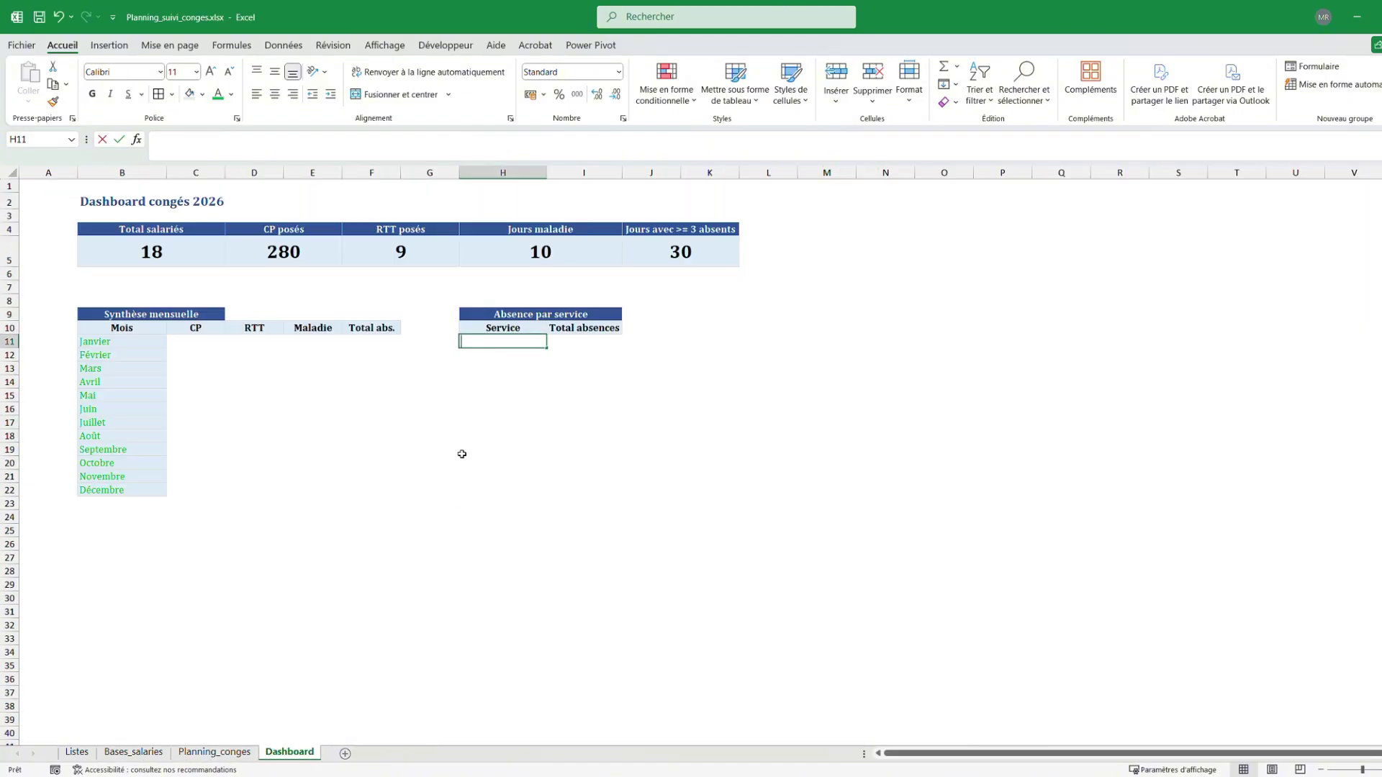
text(=uni)
double_click(497, 379)
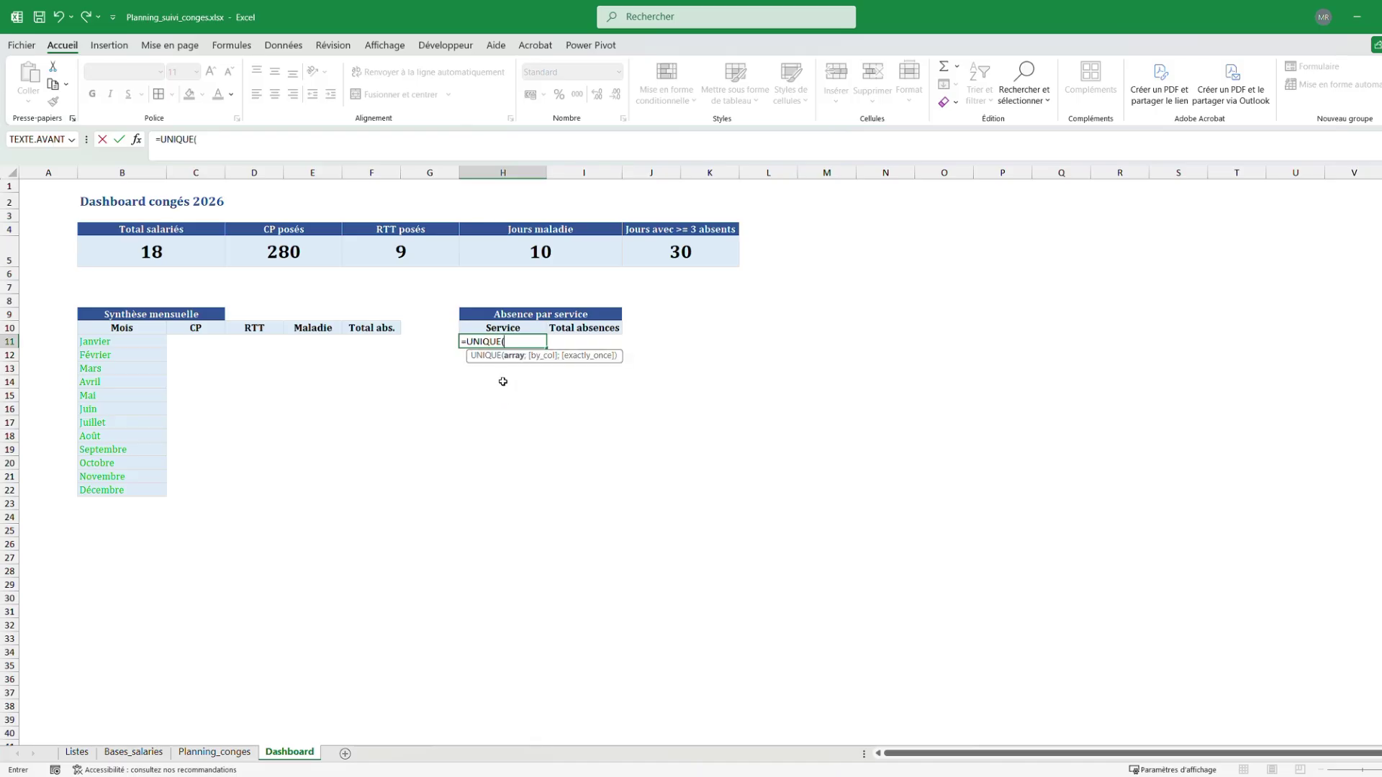
click(214, 751)
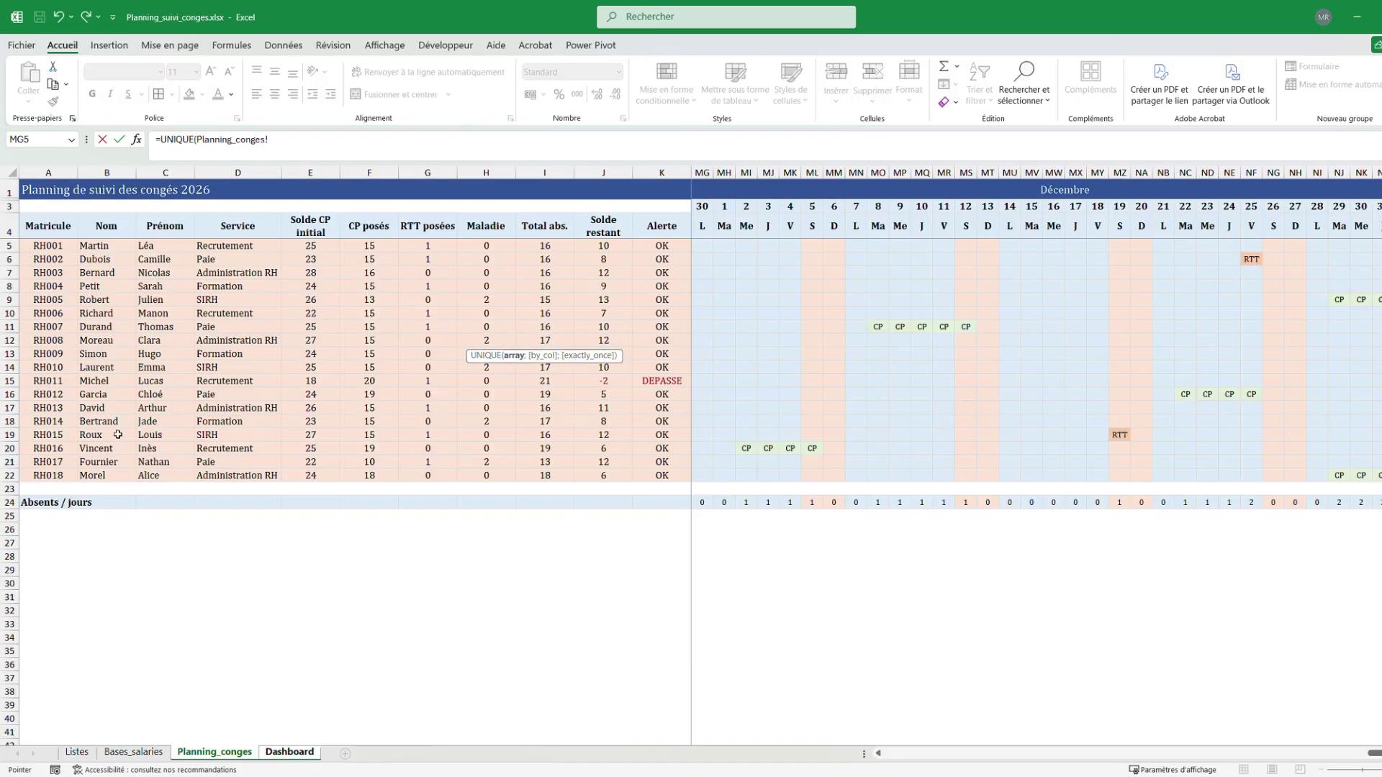
click(133, 751)
click(275, 209)
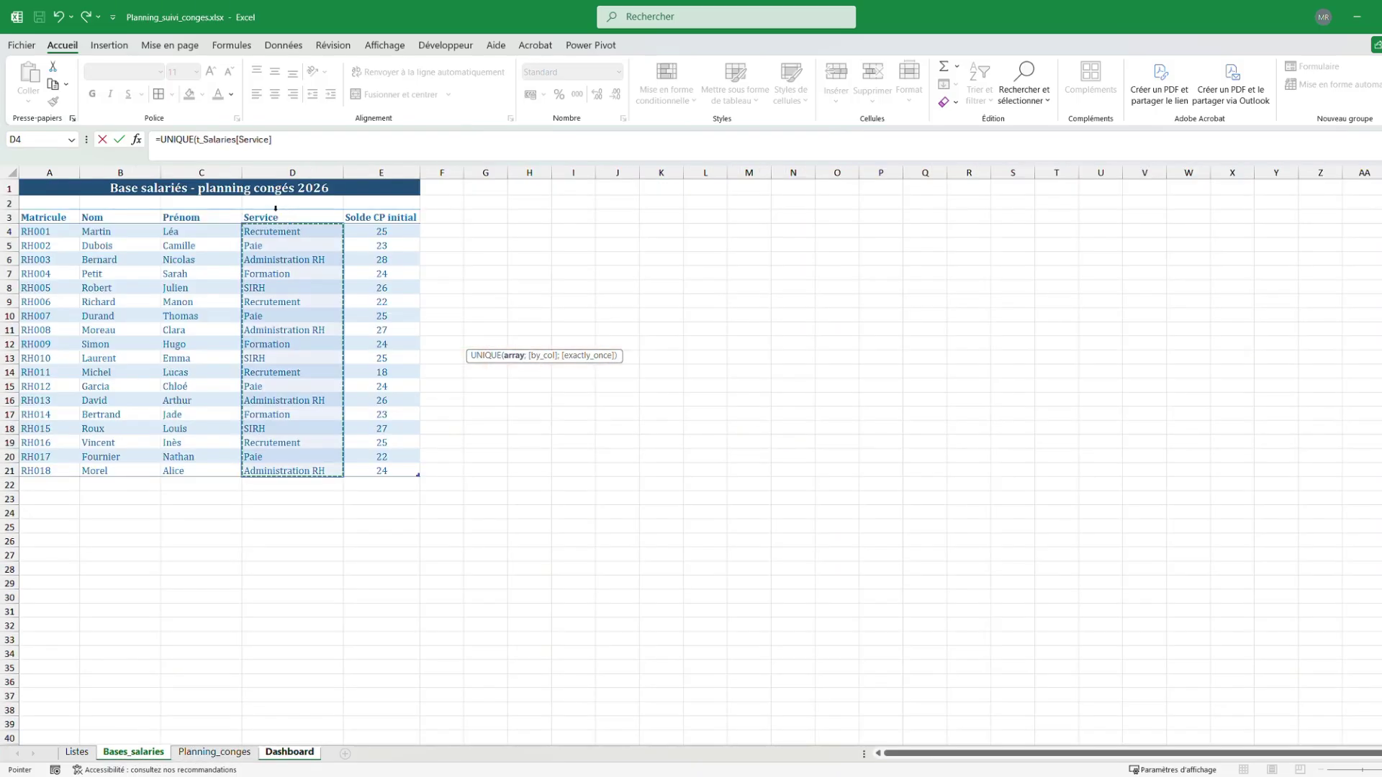
key(Return)
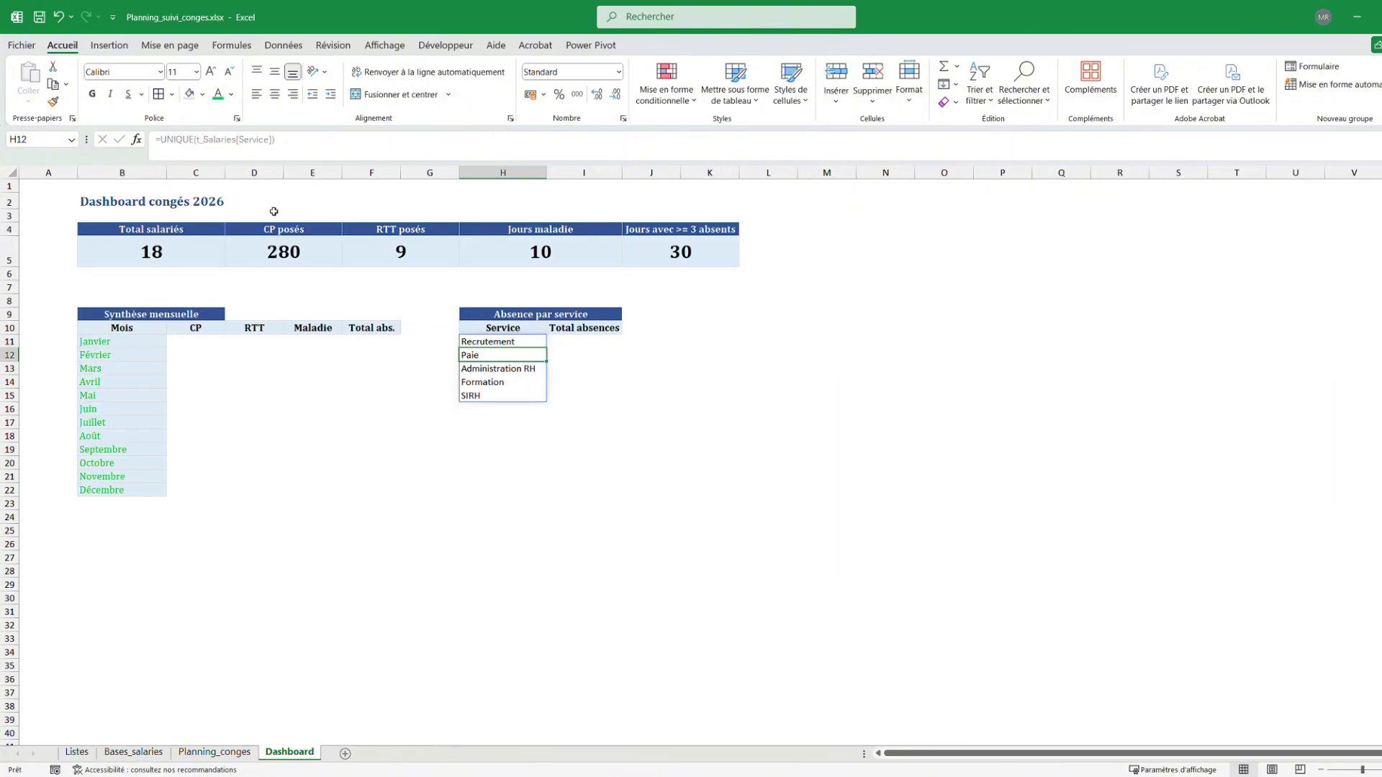
click(536, 452)
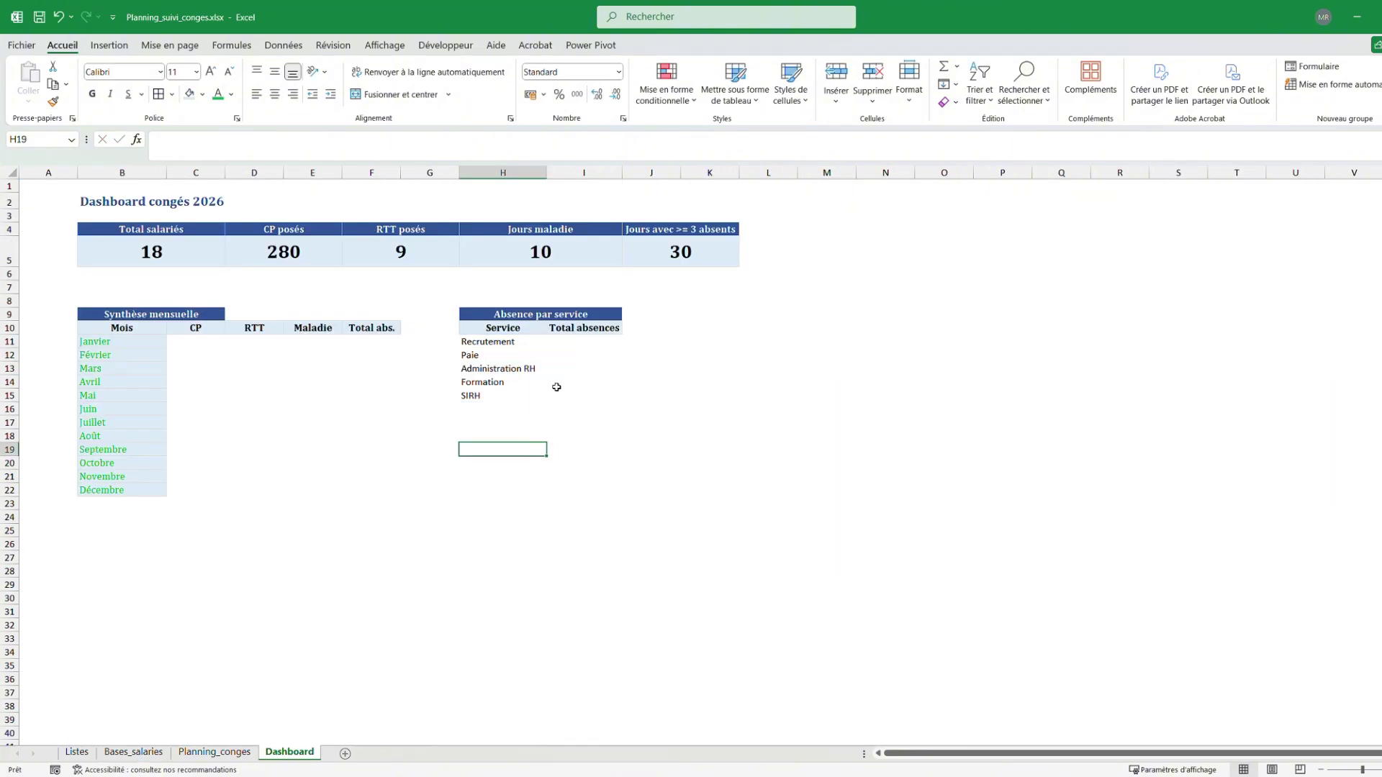
Copy the formatting of the Janvier cell B11 onto the service names in H11:H15
click(95, 338)
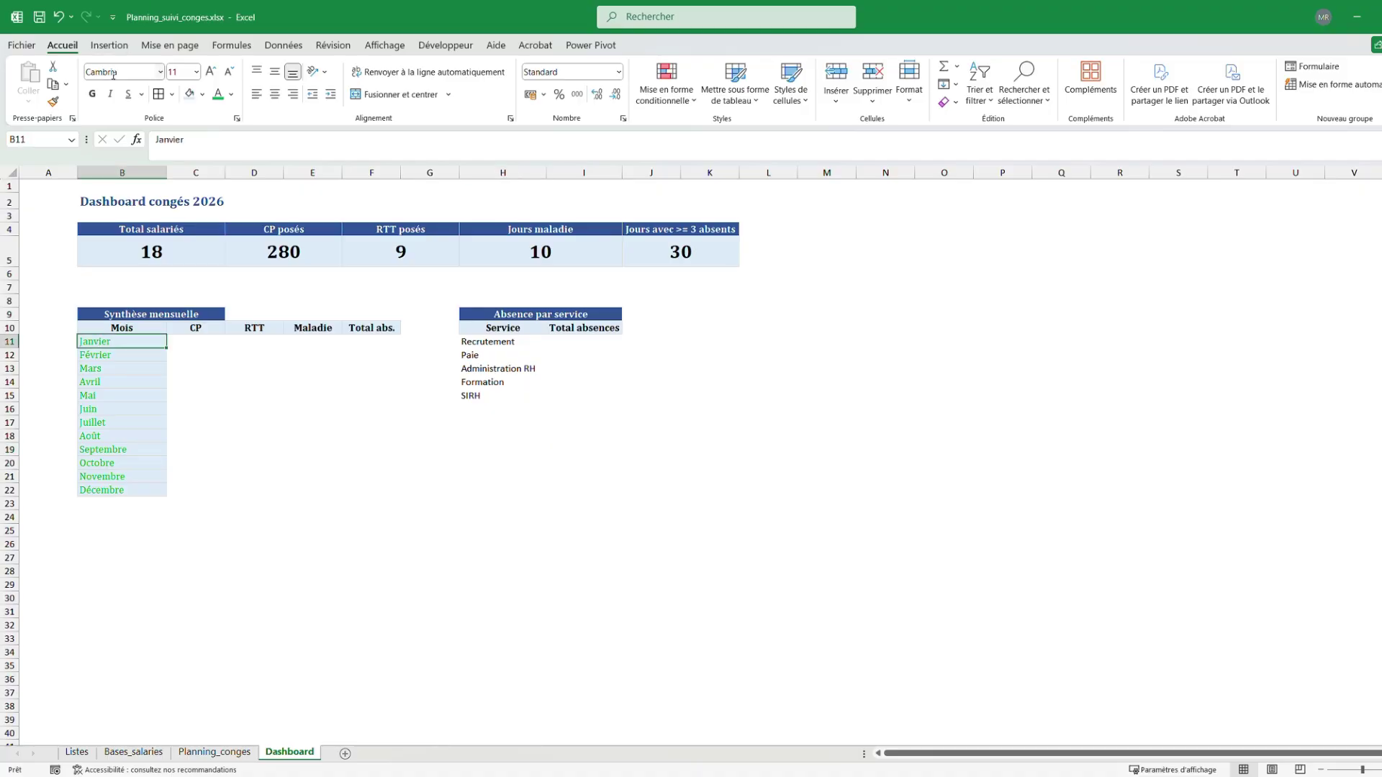
click(53, 102)
drag(501, 342, 501, 394)
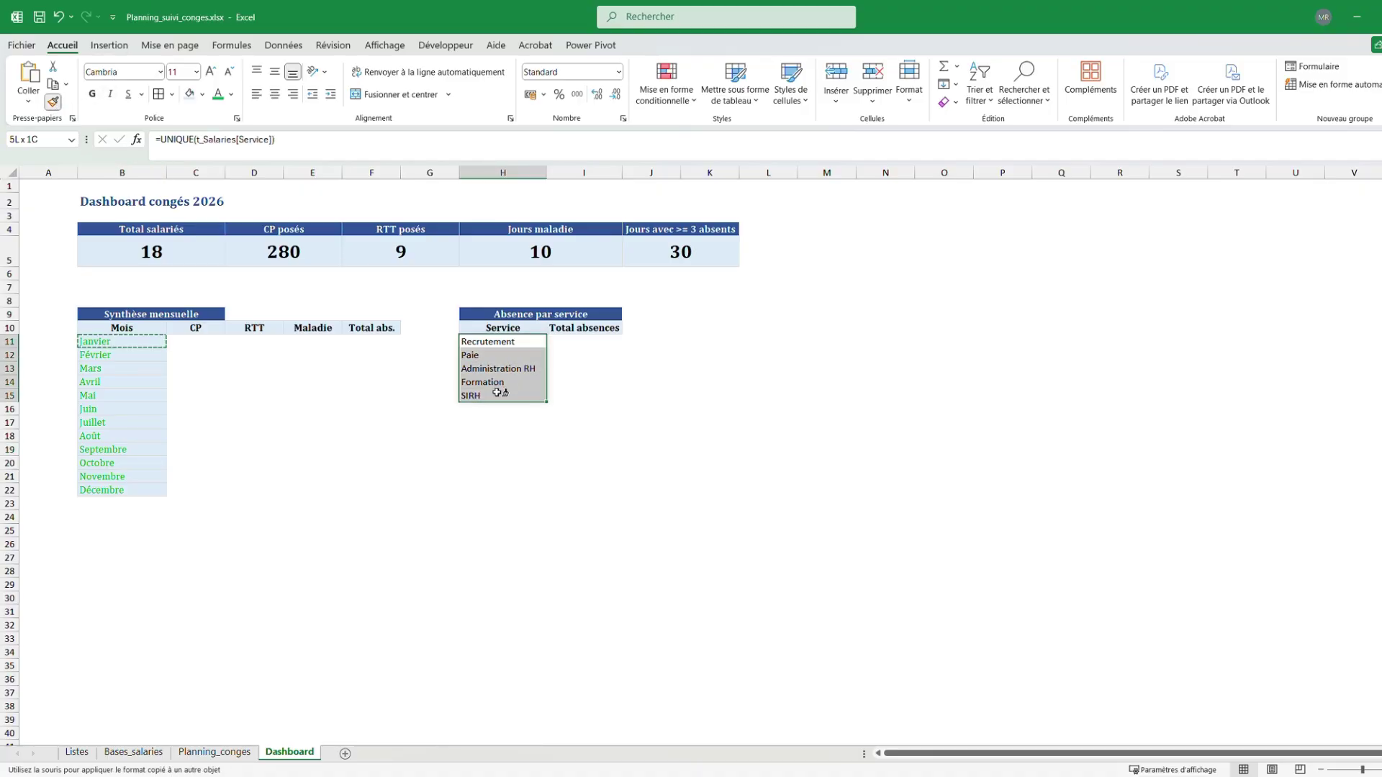
click(591, 401)
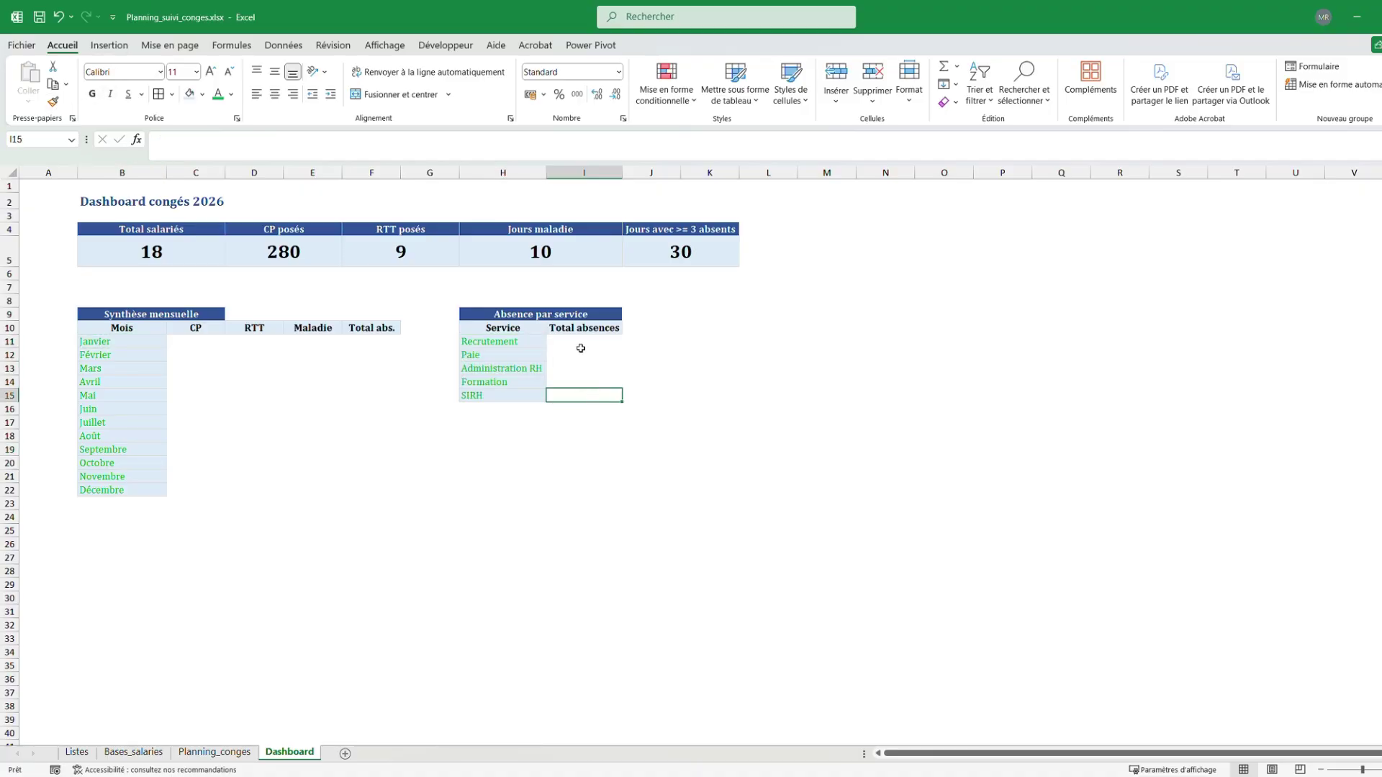
Add light cell borders to I11:I15 and C11:F22, with the Cambria font in I11:I15
drag(580, 349, 595, 401)
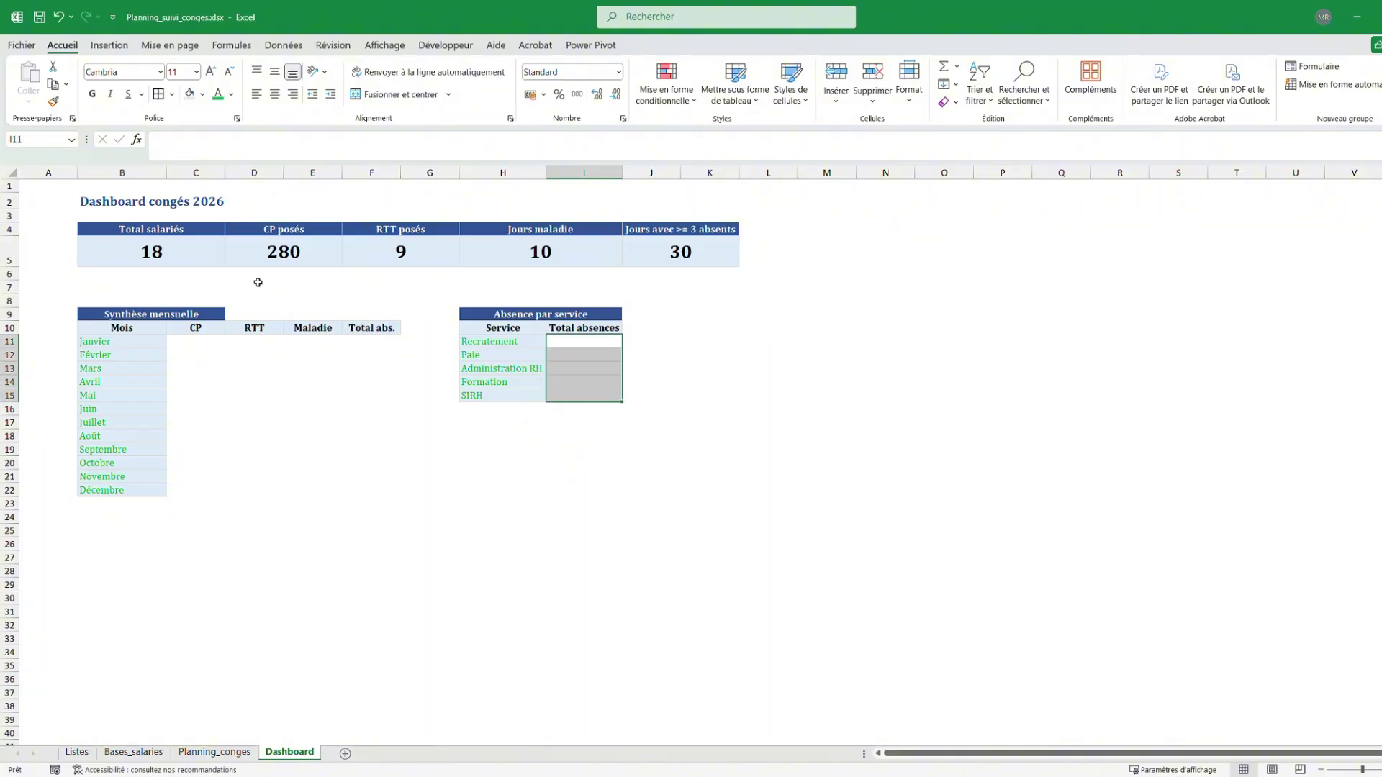
drag(205, 343, 375, 492)
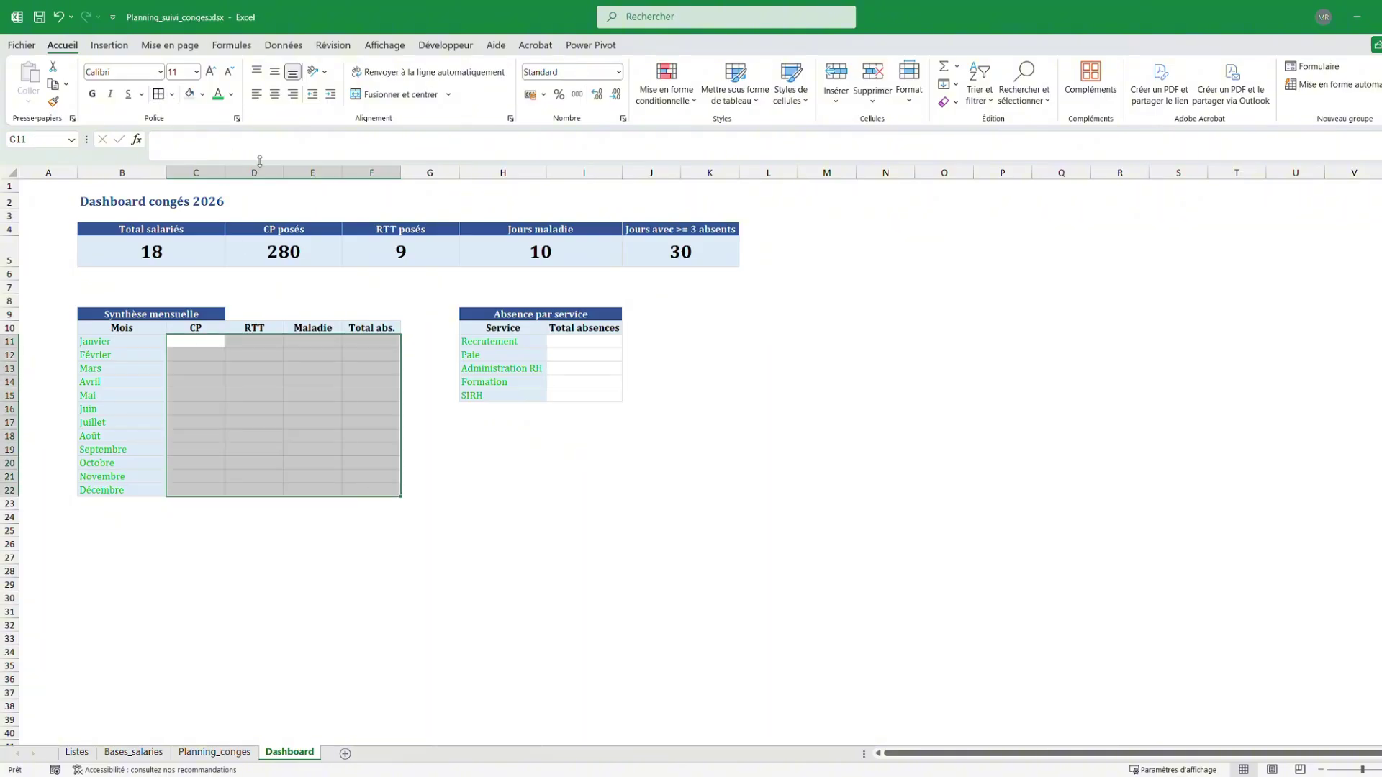
click(651, 435)
Total the Recrutement absences in I11 with =SOMME.SI(Planning_conges!D5:D22;Dashboard!H11;Planning_conges!I5:I22)
double_click(580, 341)
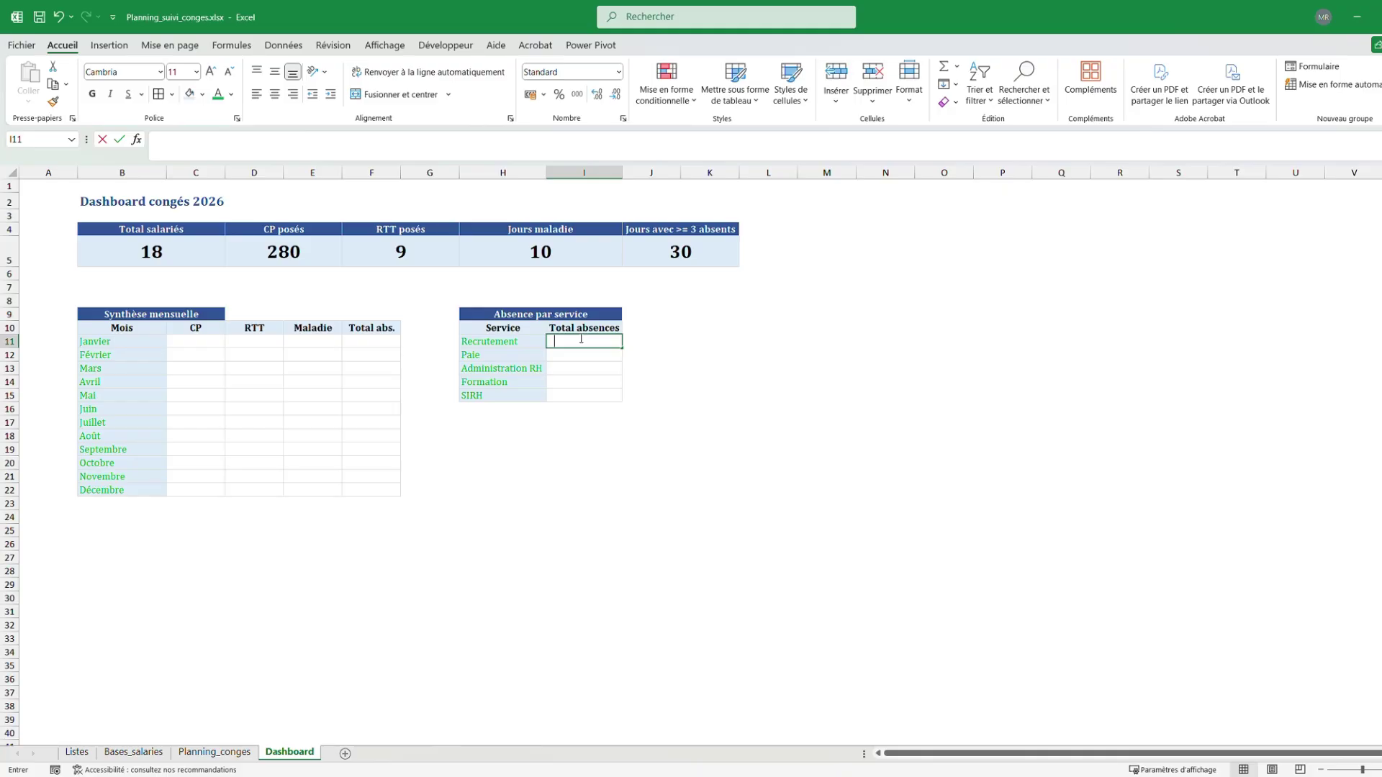
text(=somme)
double_click(602, 406)
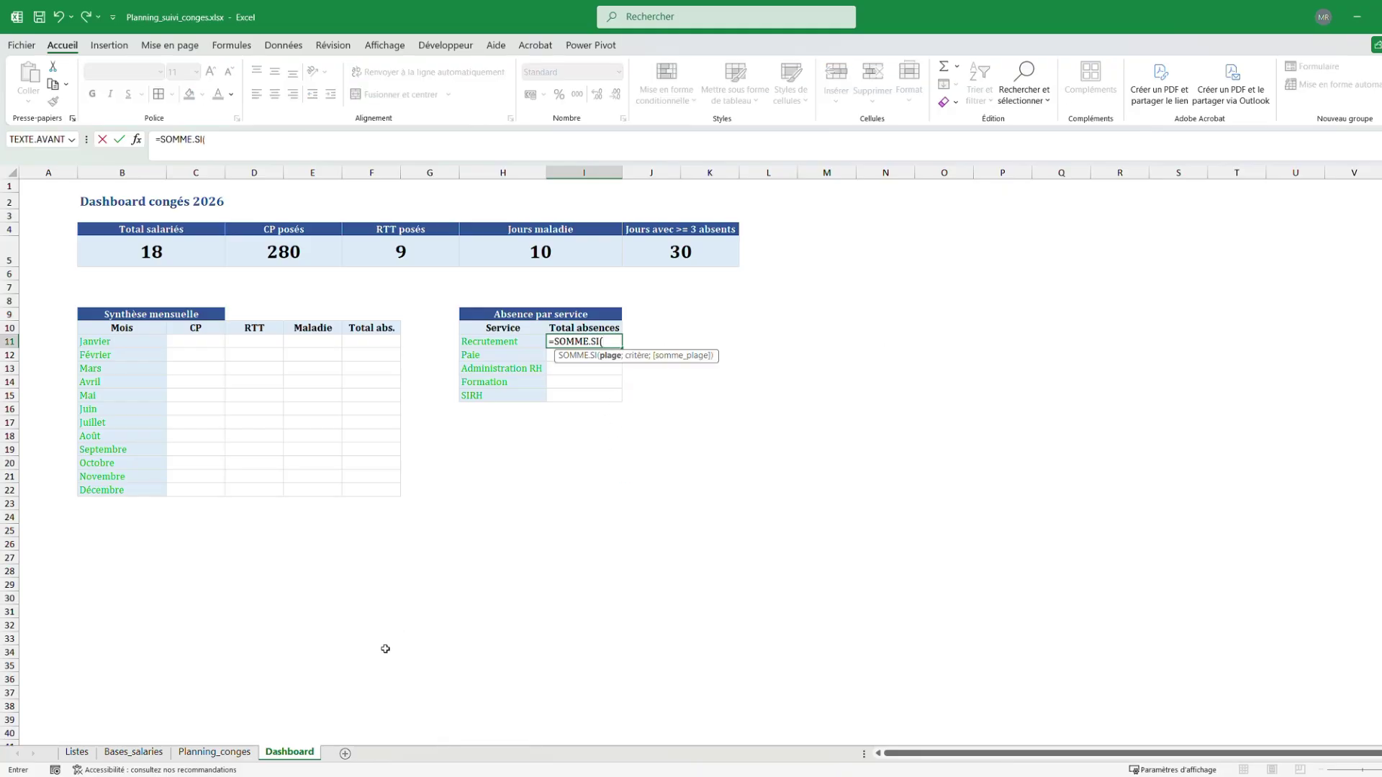
click(197, 753)
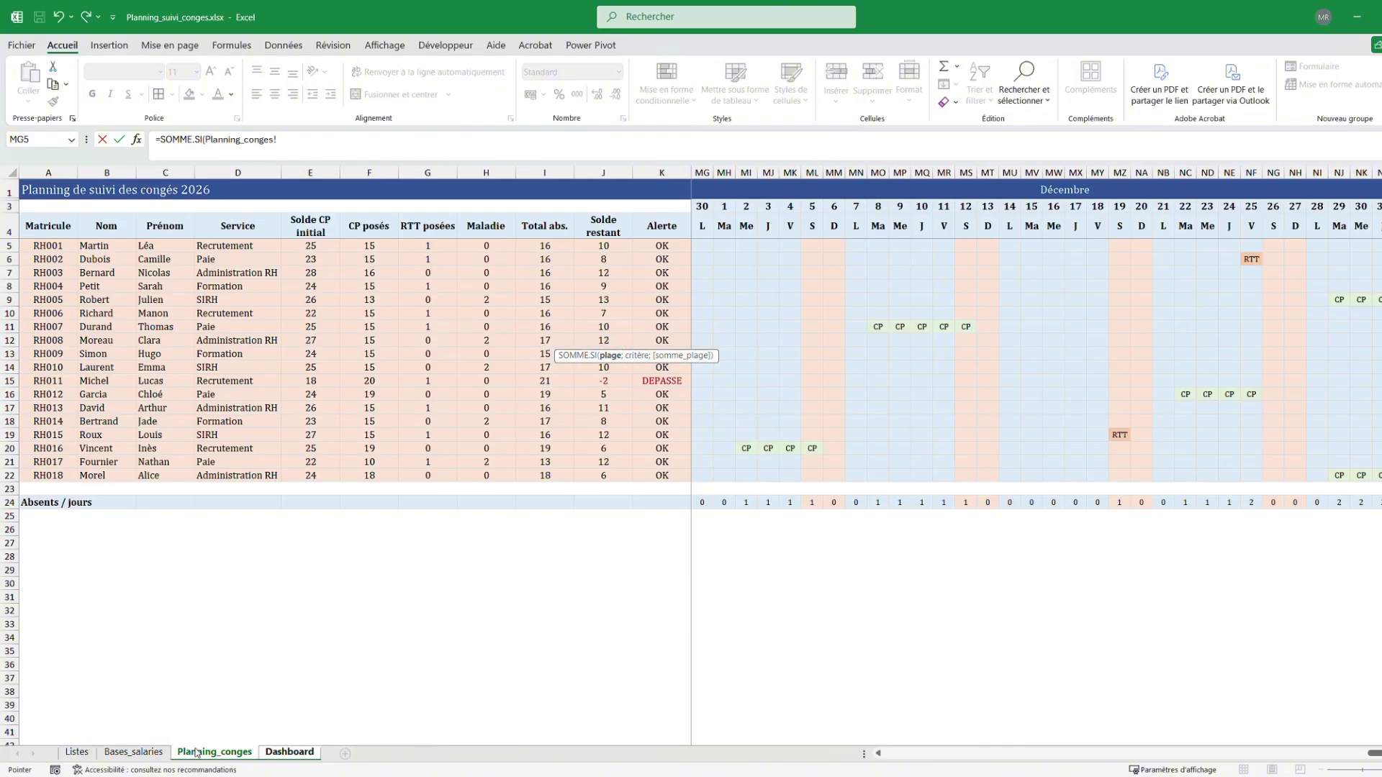
drag(238, 246, 271, 472)
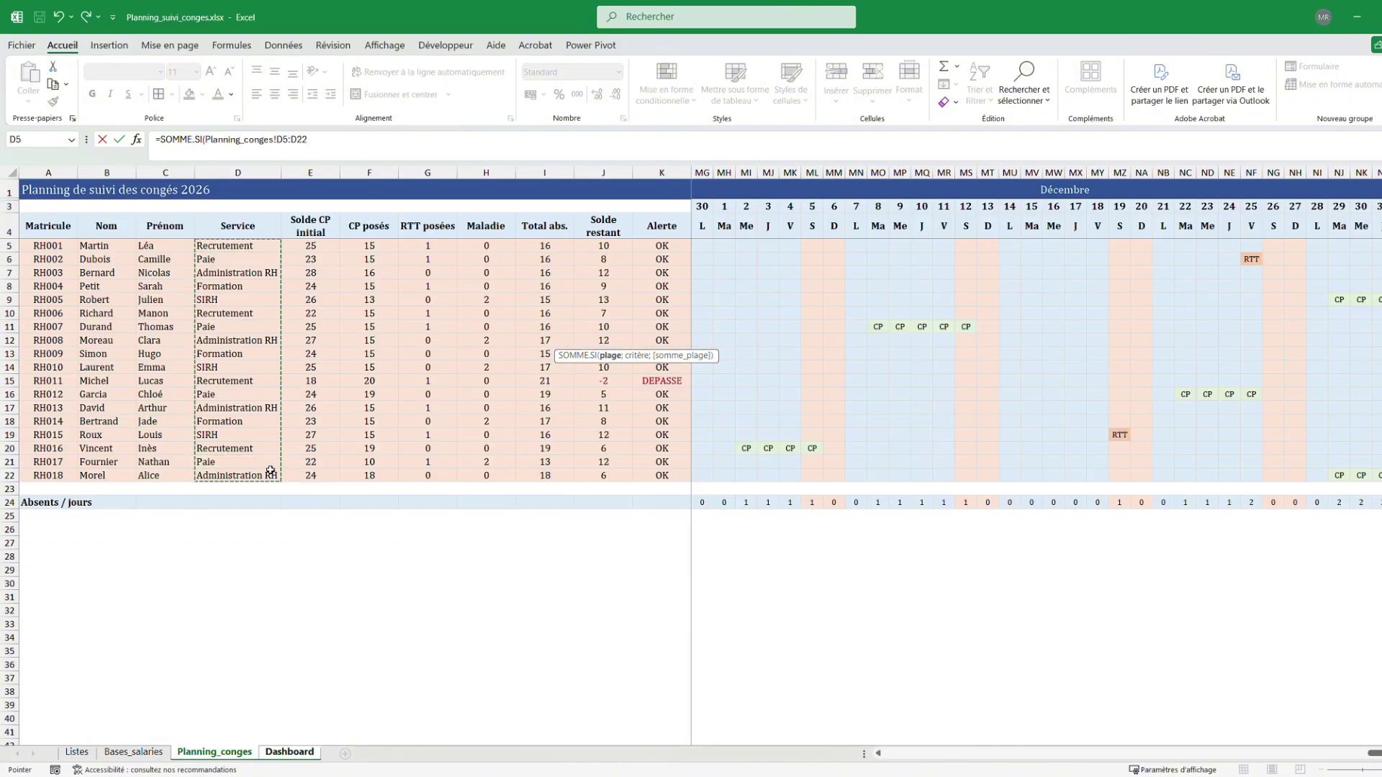
text(;)
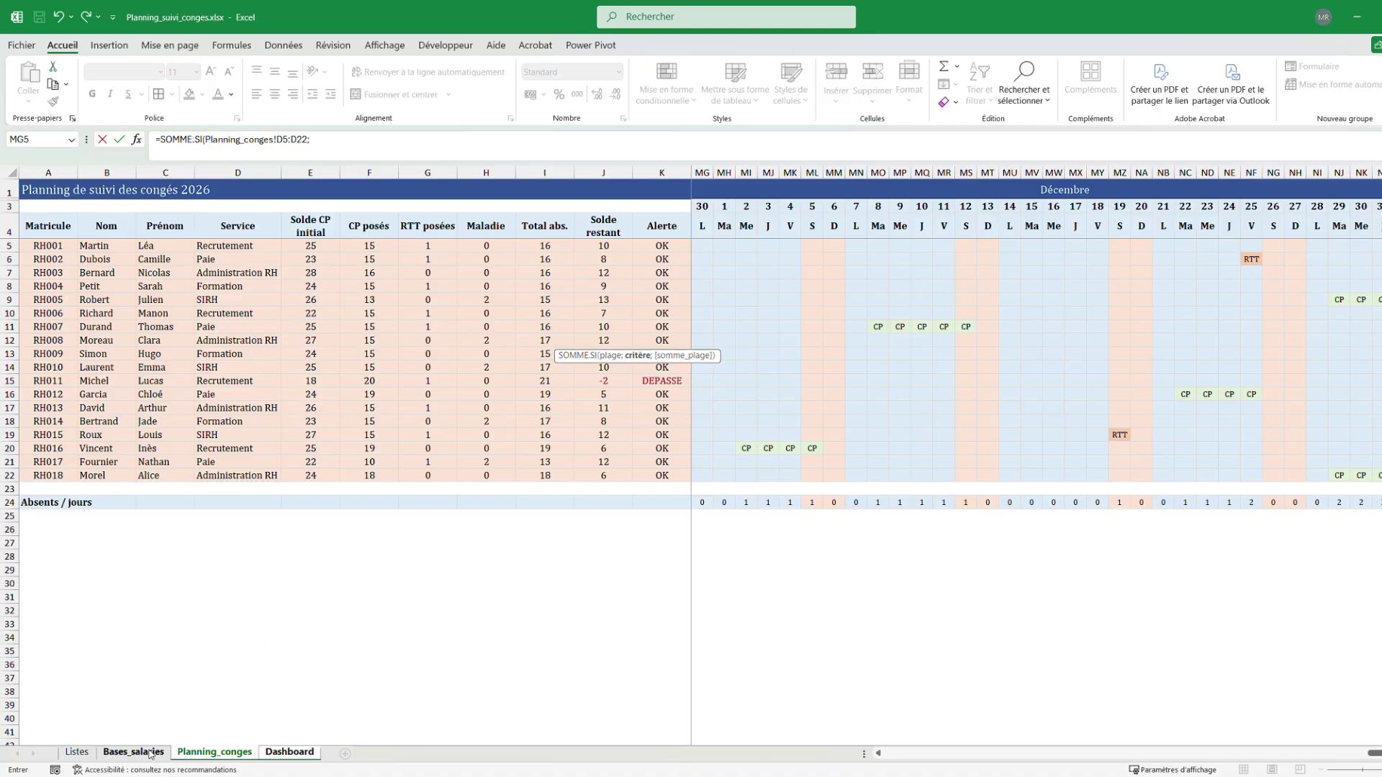
click(269, 755)
click(519, 343)
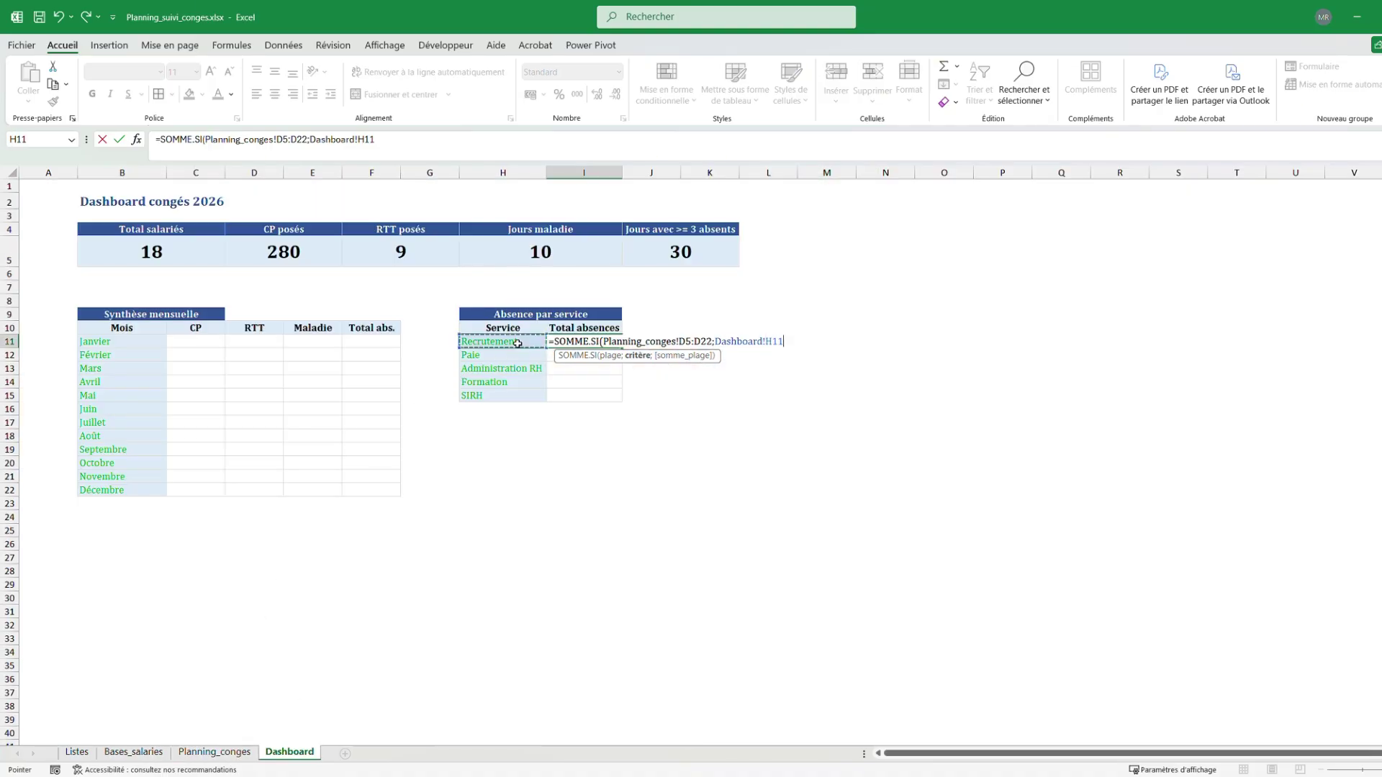
text(;)
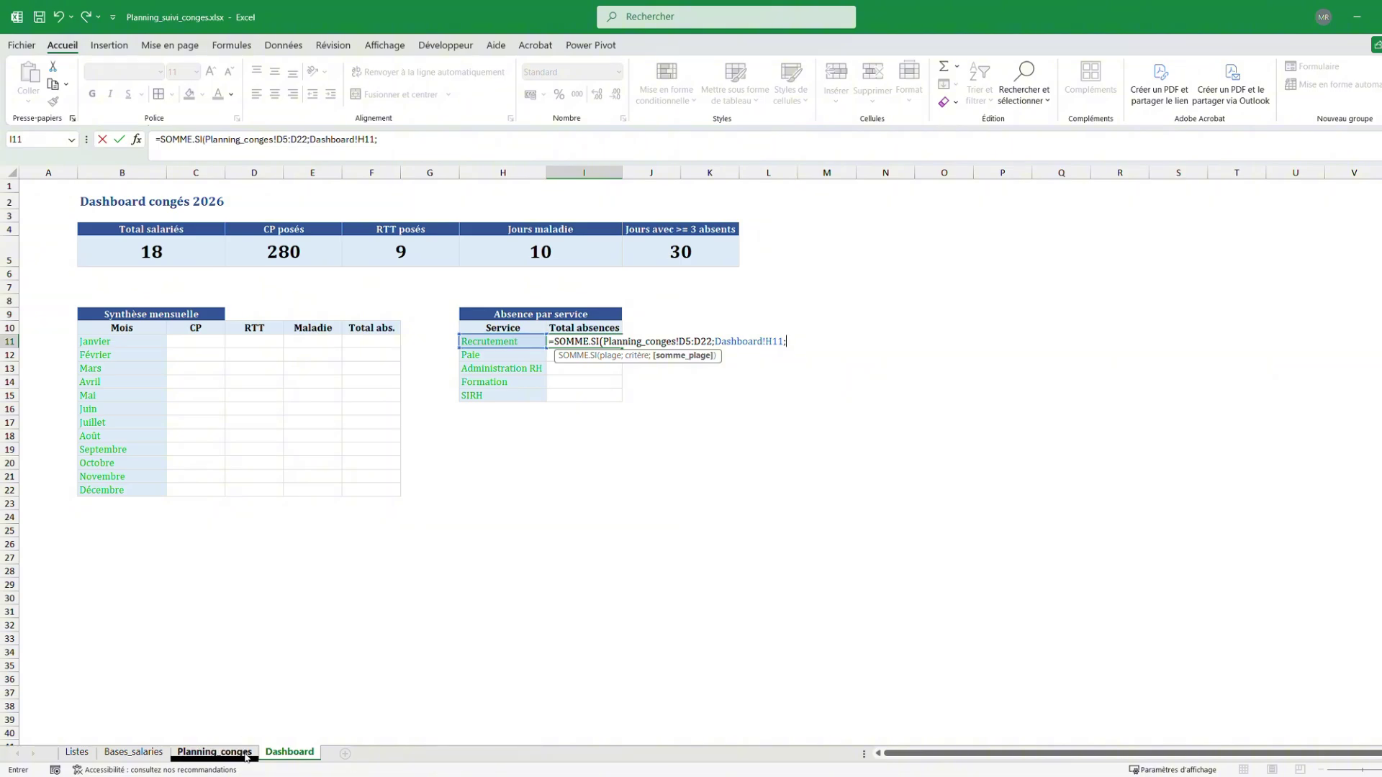
click(247, 753)
drag(533, 246, 530, 477)
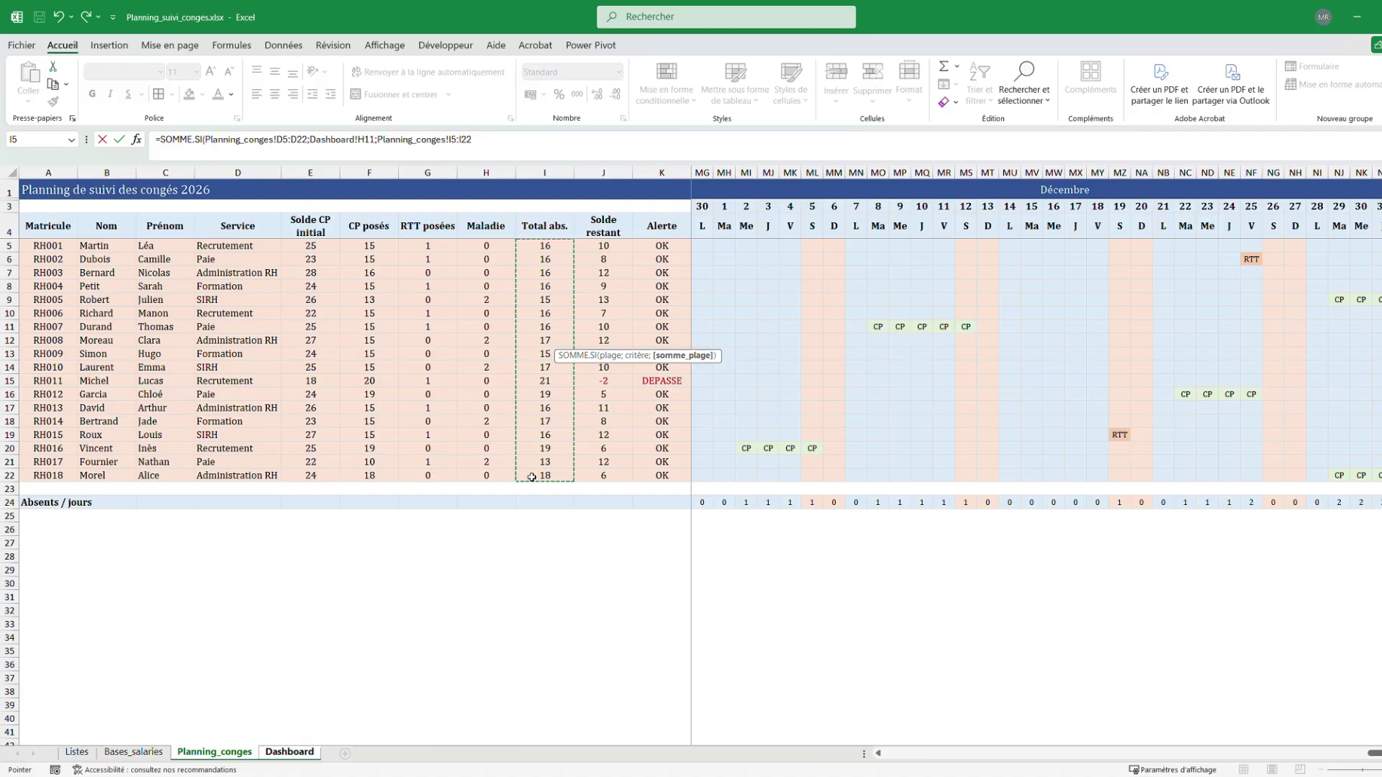
key(Return)
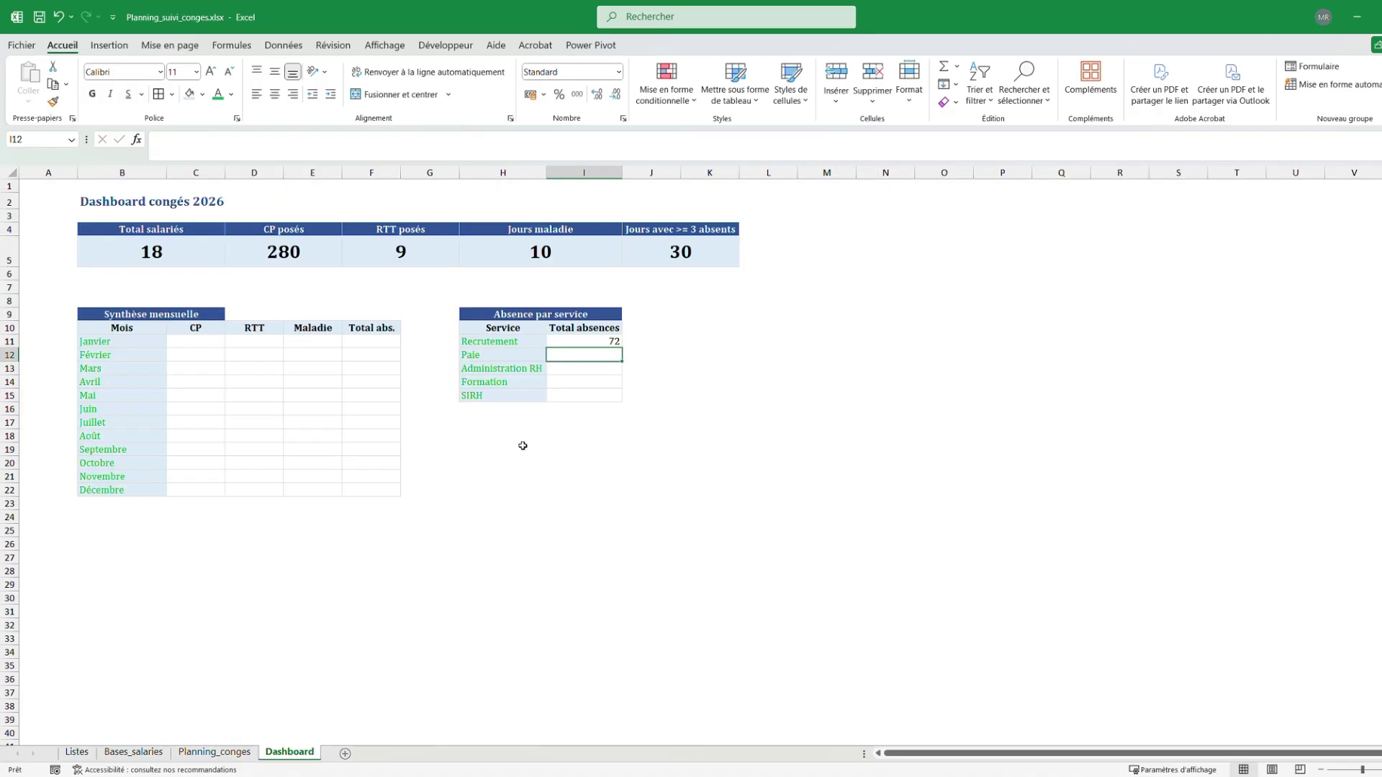
Fill the I11 formula down to I15 for the other services and center the totals horizontally
click(593, 343)
drag(621, 350, 623, 400)
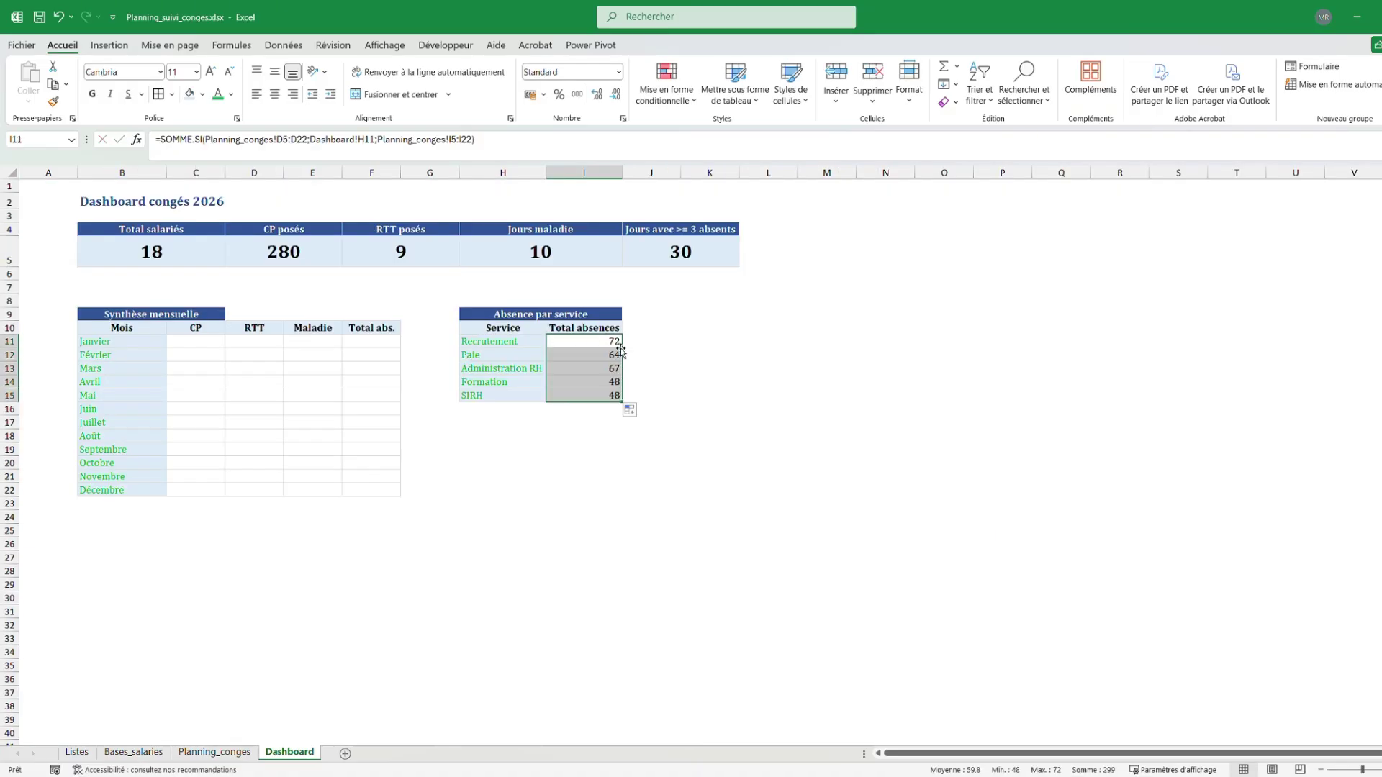
click(283, 94)
click(507, 517)
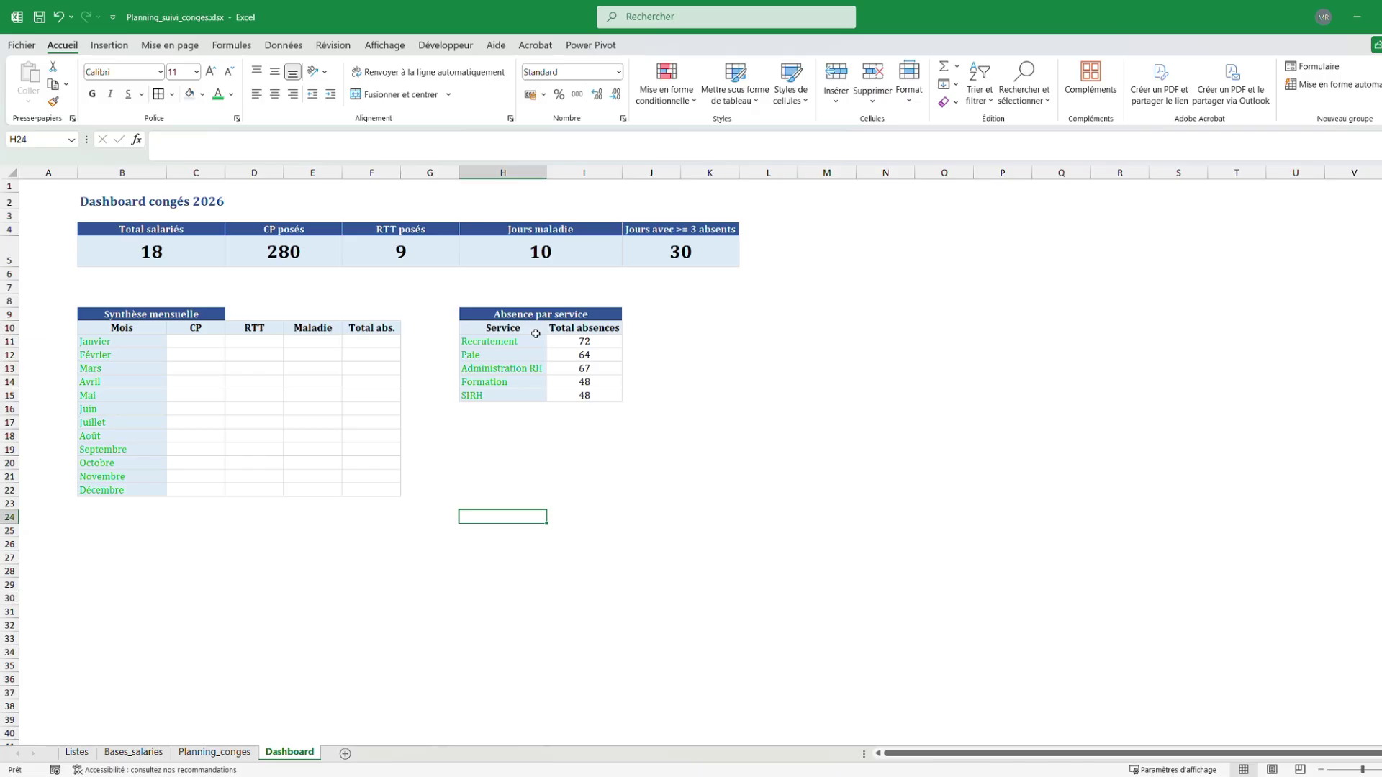
key(Right)
key(Down)
key(Down)
key(Down)
key(Down)
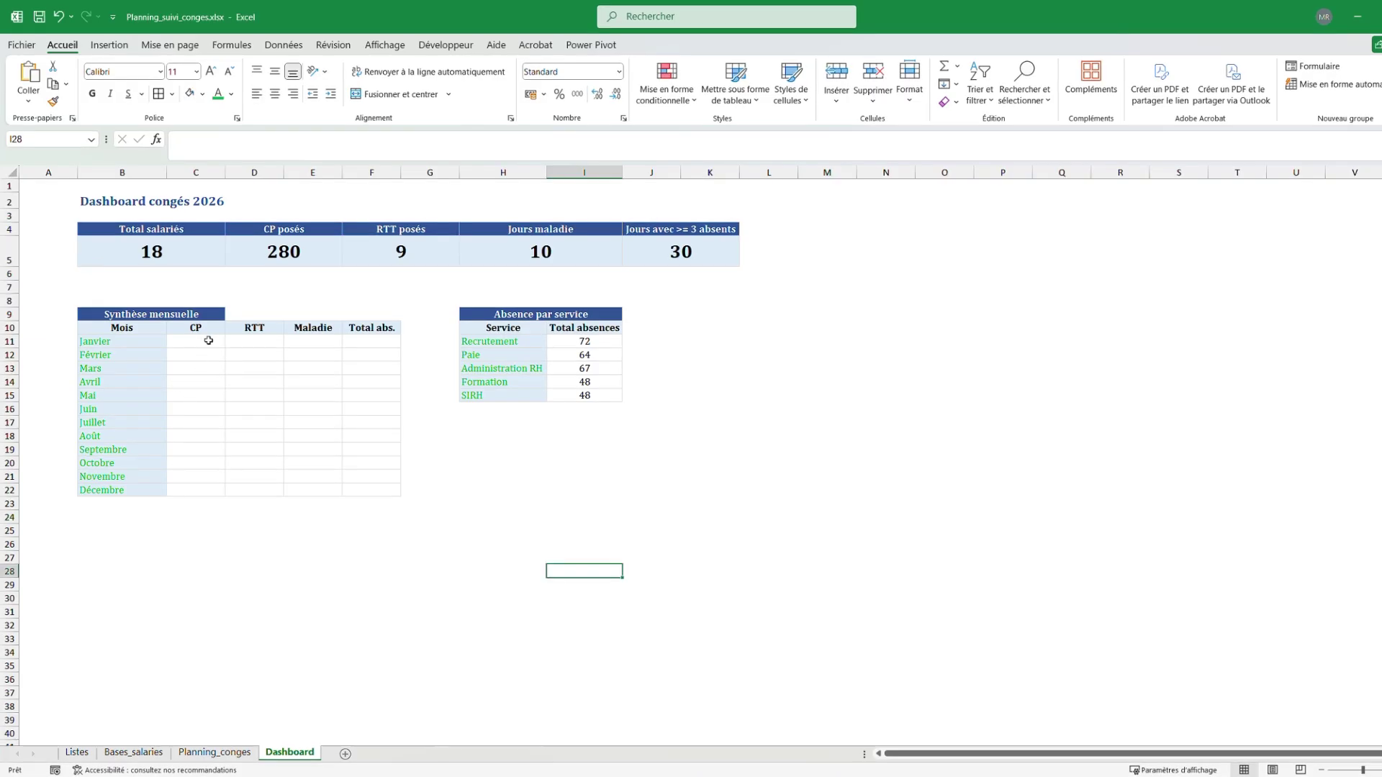
Count the Janvier CP days in C11 with =NB.SI(Planning_conges!L5:AP22;"CP")
click(208, 340)
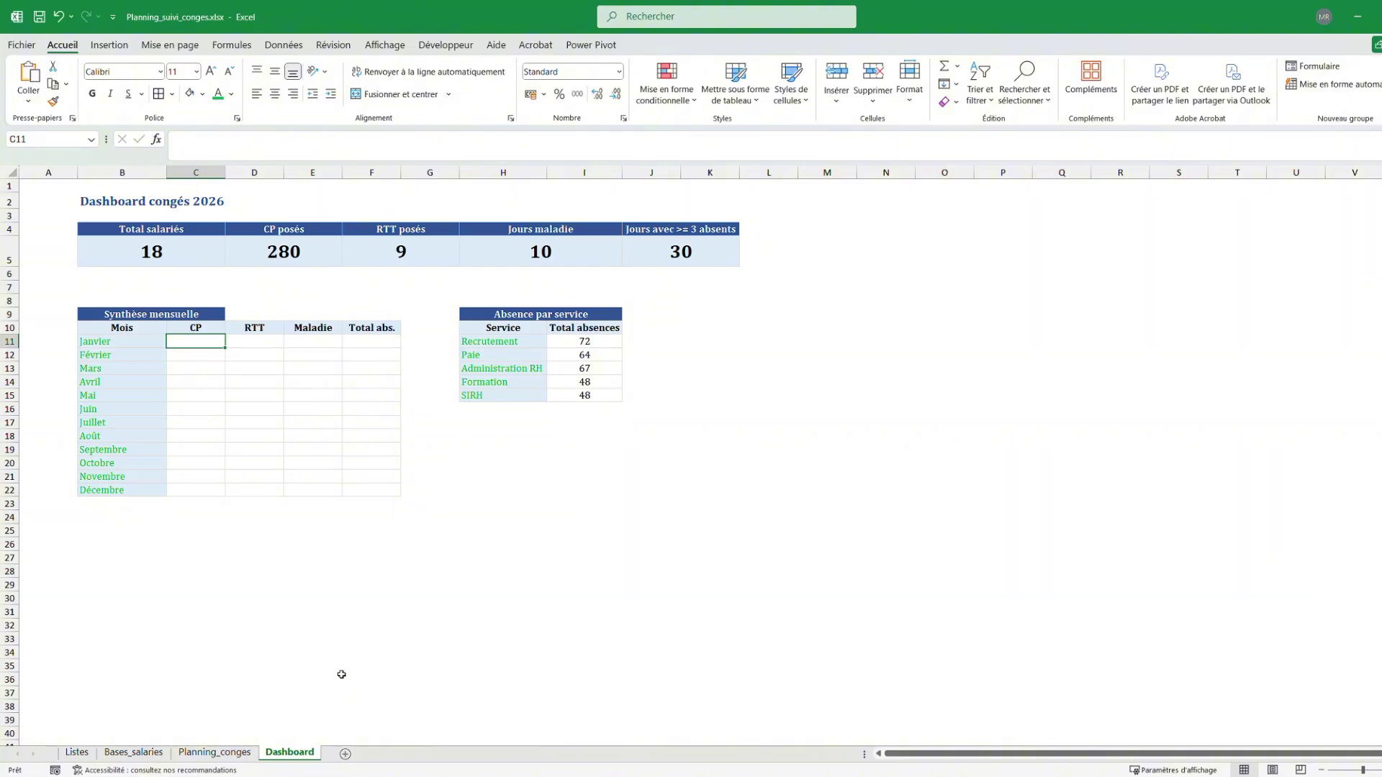
mouse_move(731, 776)
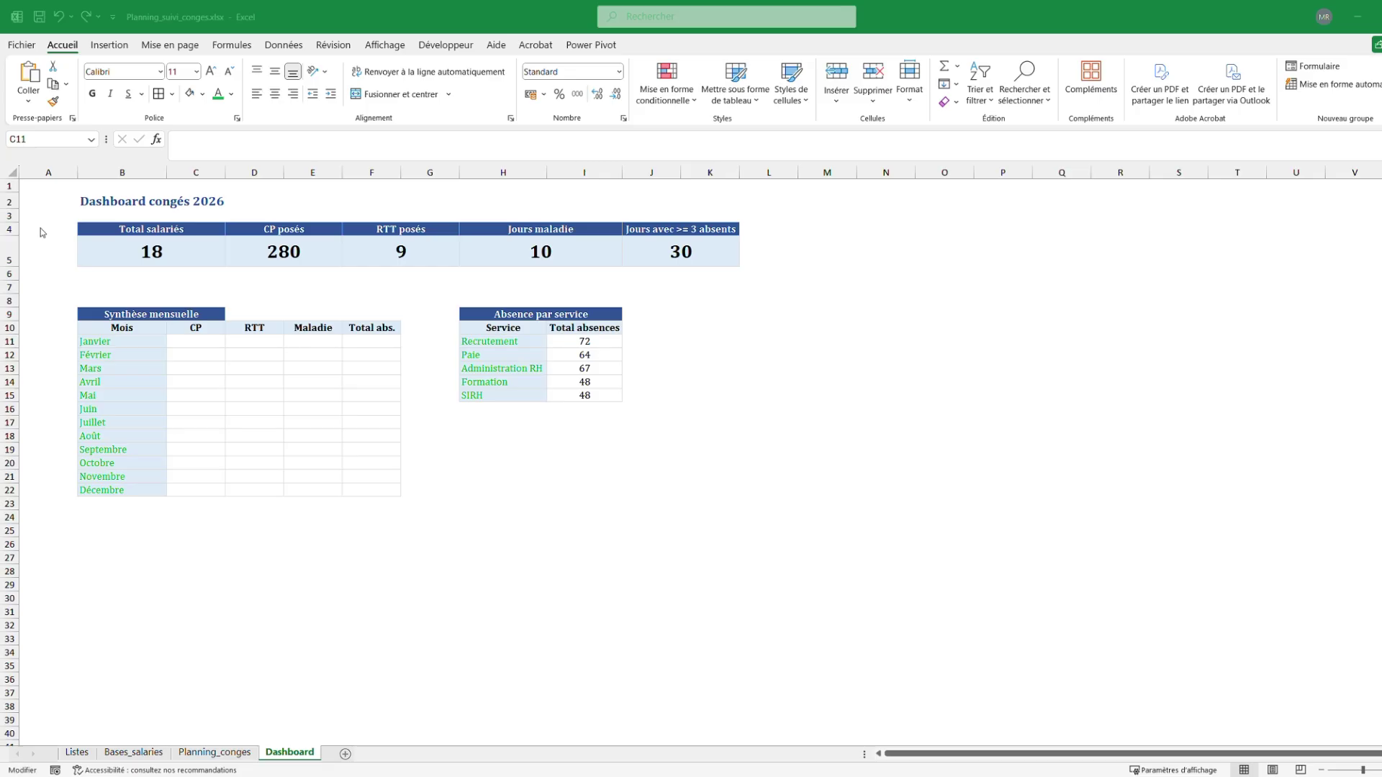
click(196, 339)
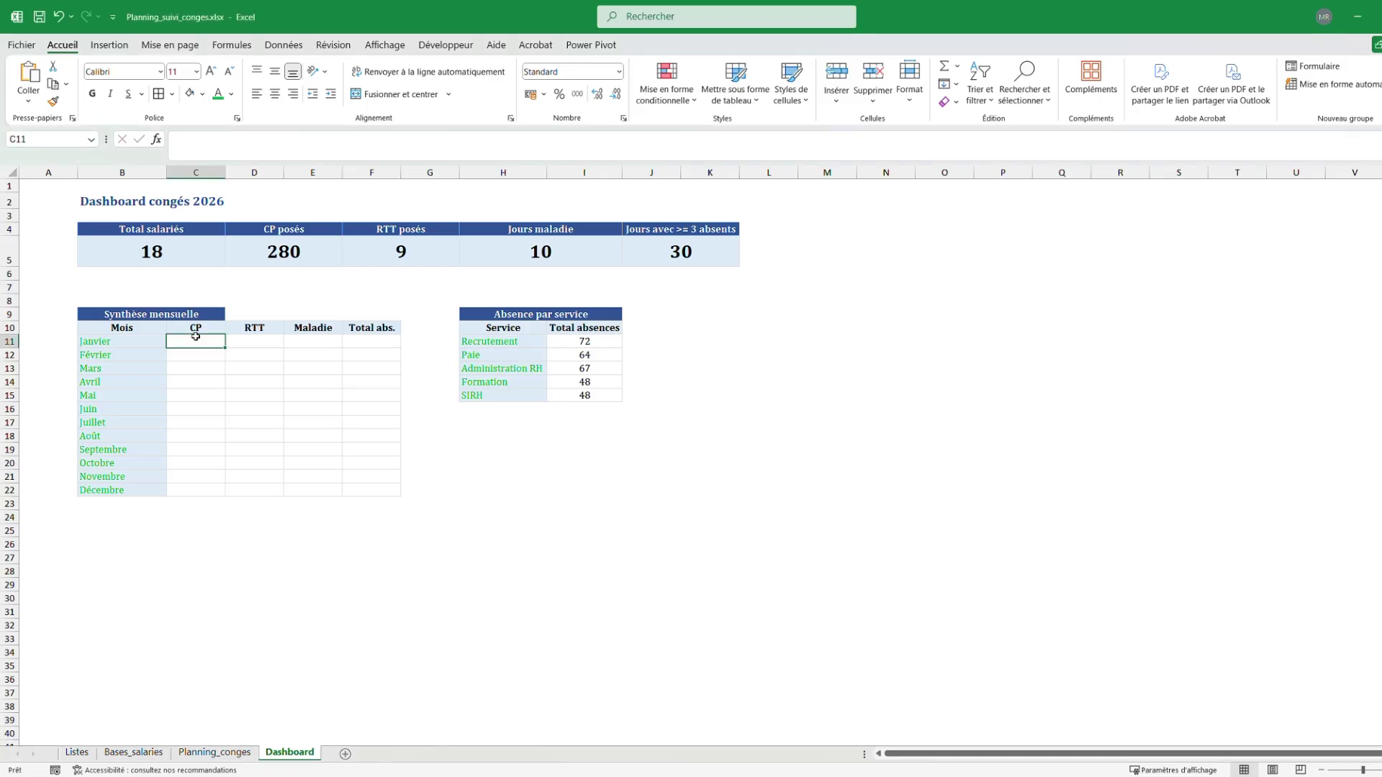
text(=)
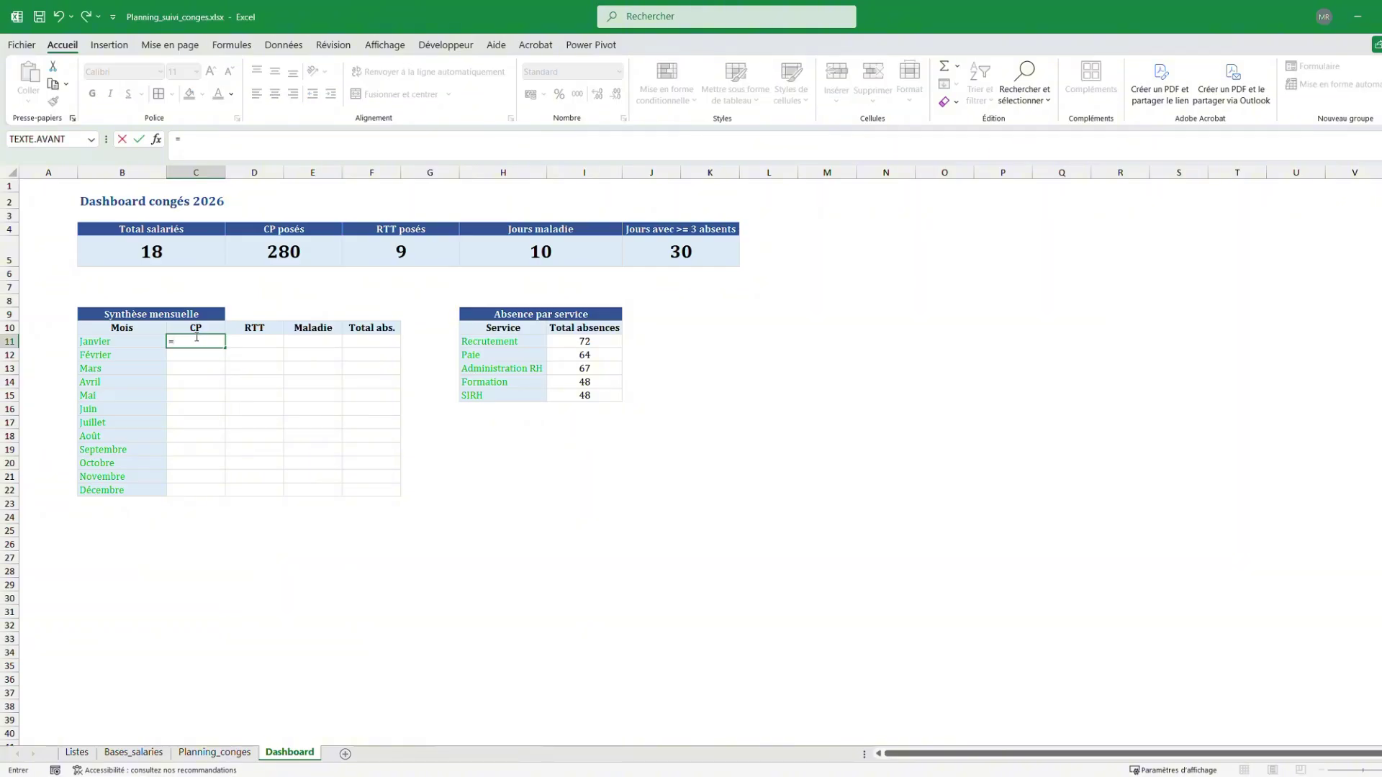
text(nb)
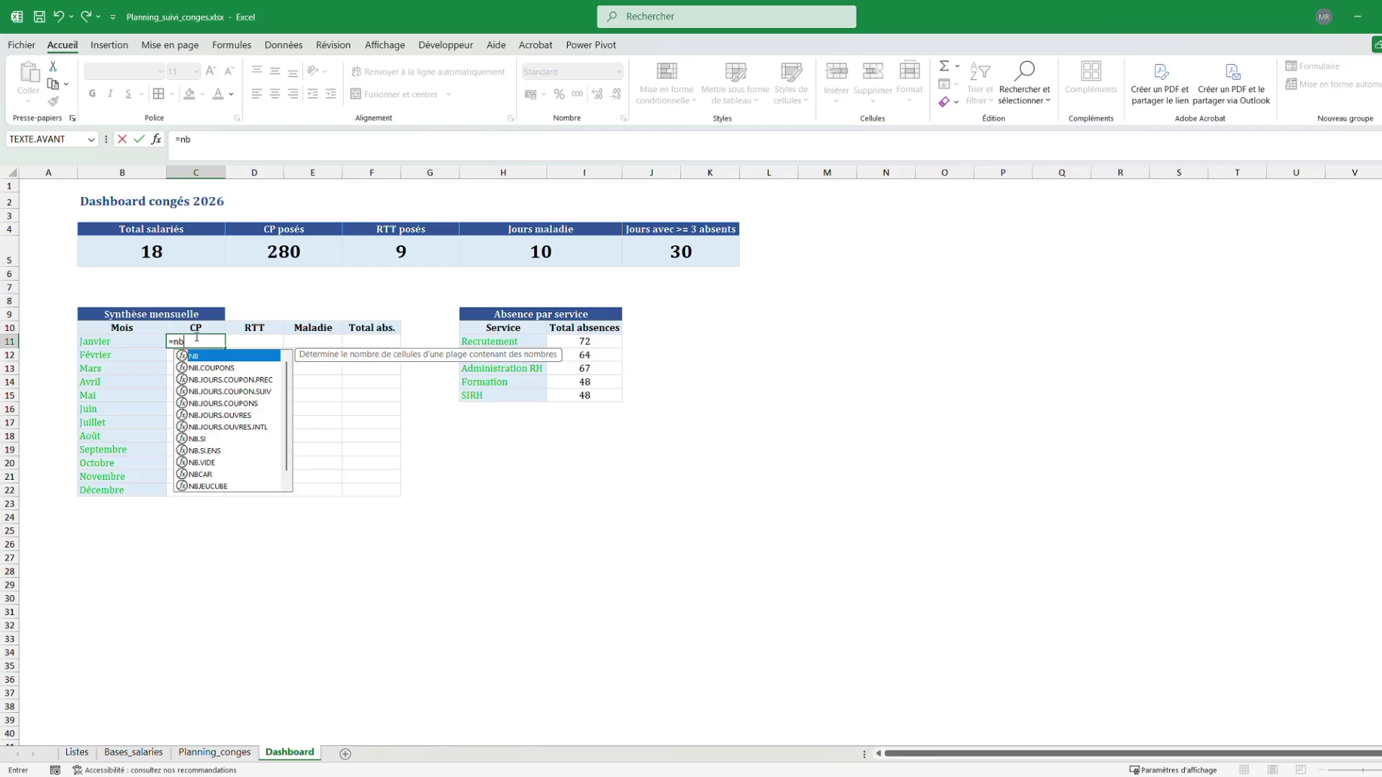
double_click(229, 440)
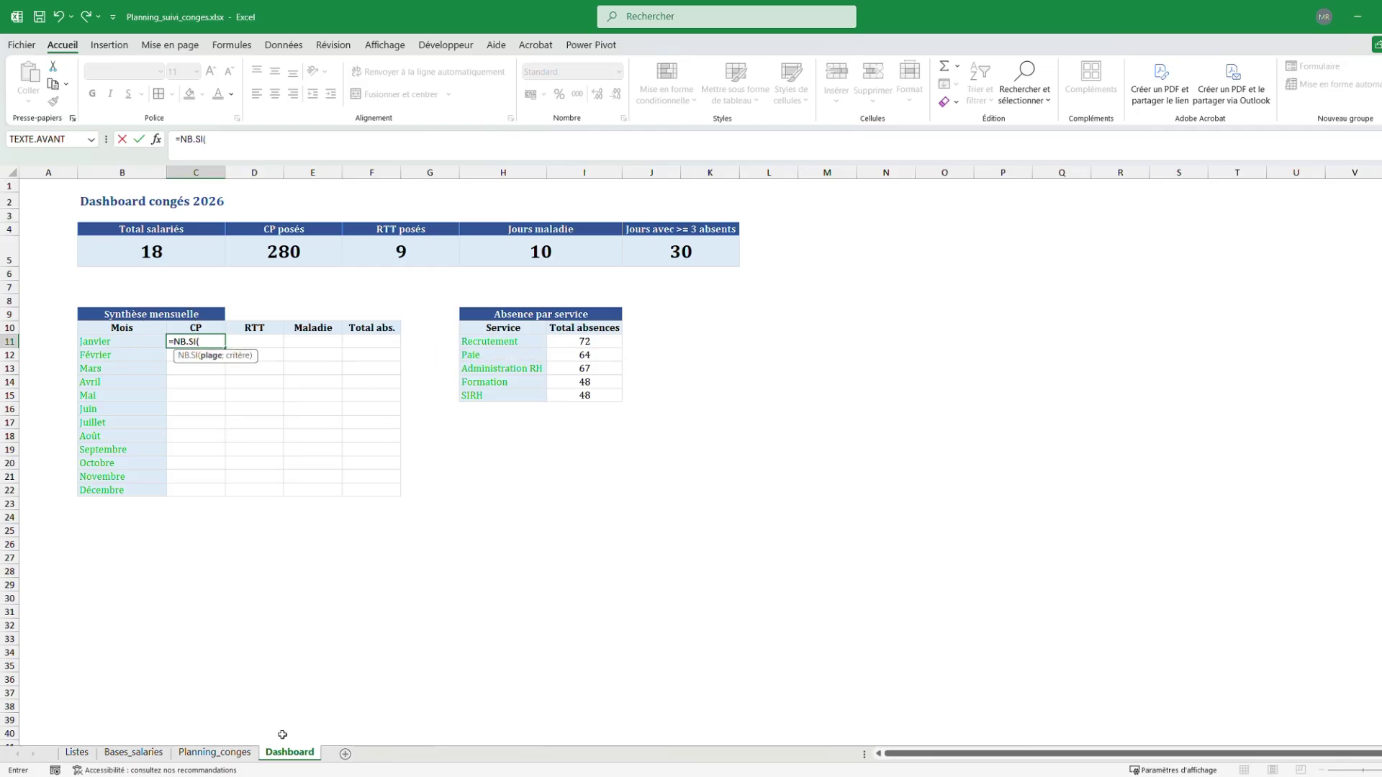
click(214, 752)
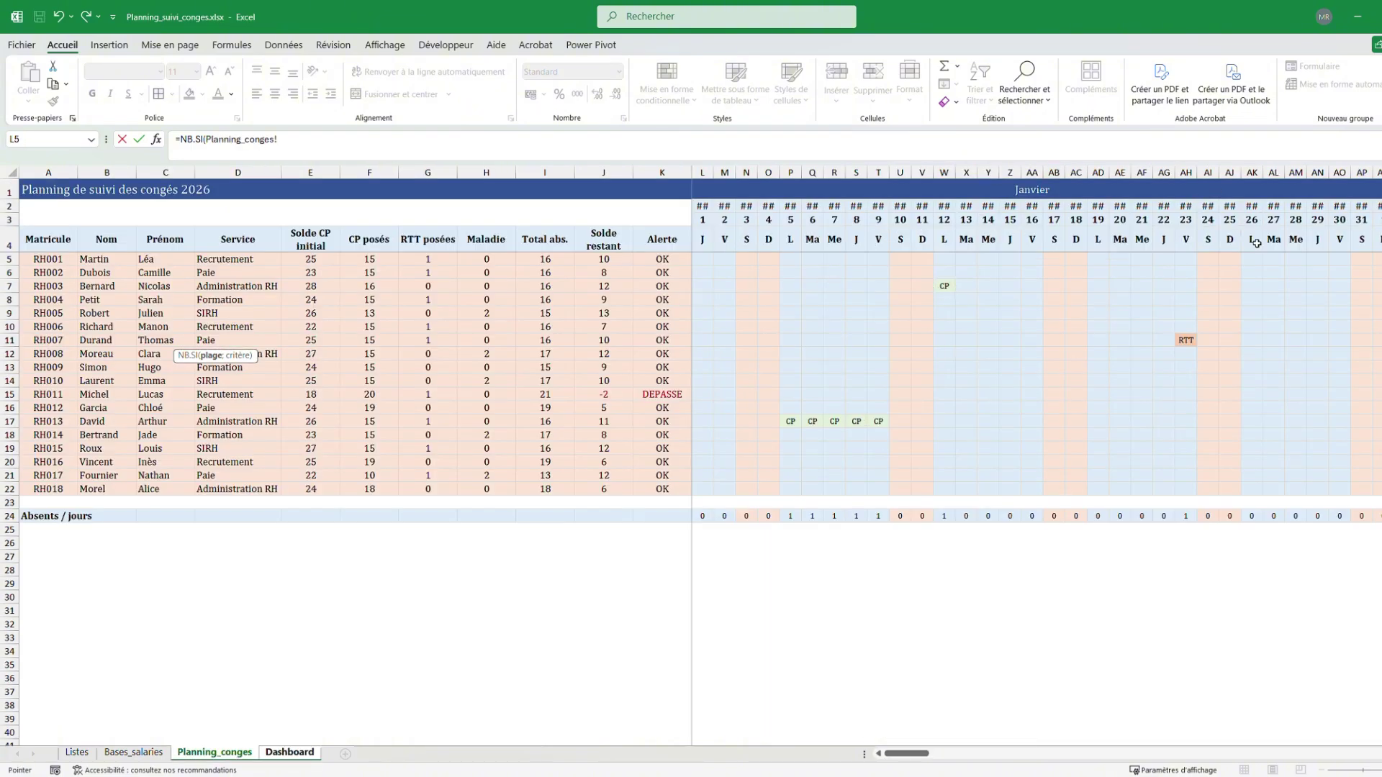
drag(696, 258, 1360, 489)
click(439, 153)
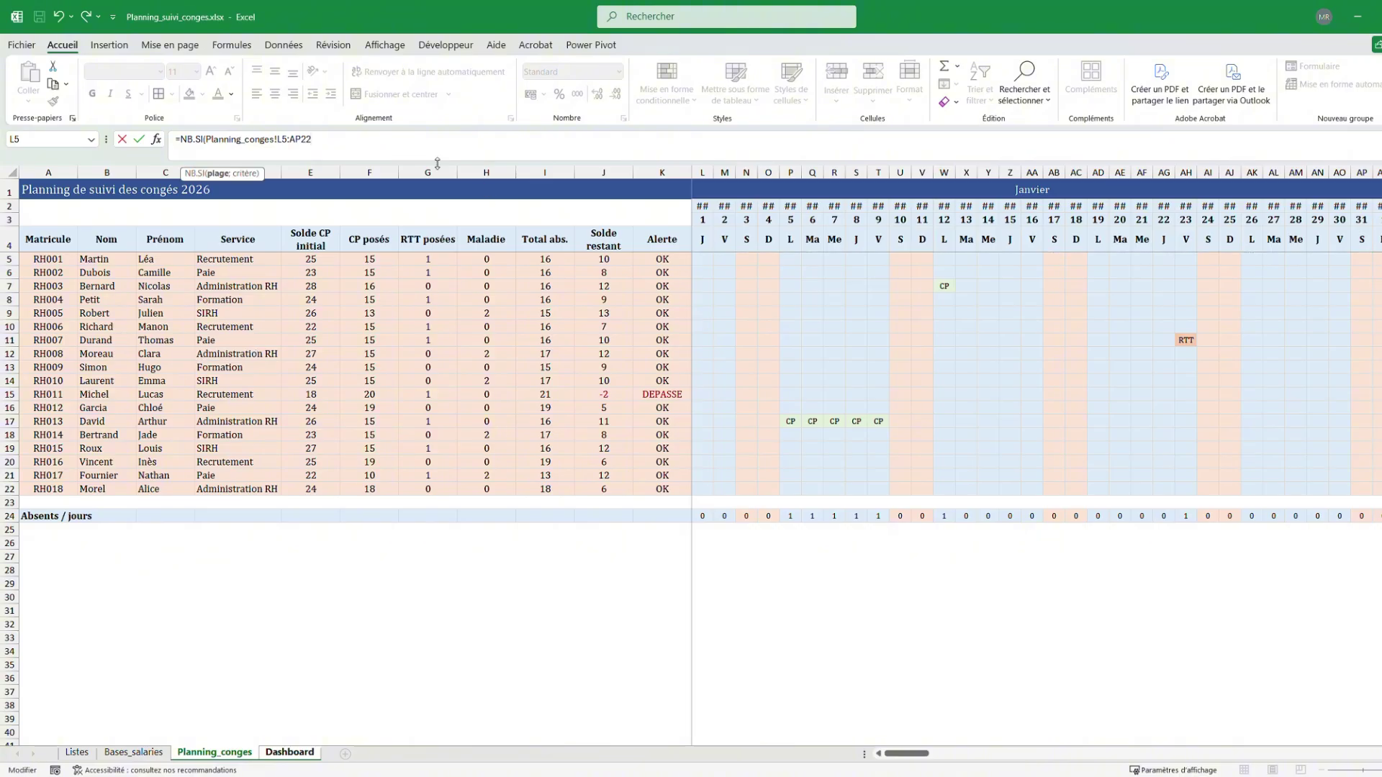
text(;"CP)
key(Return)
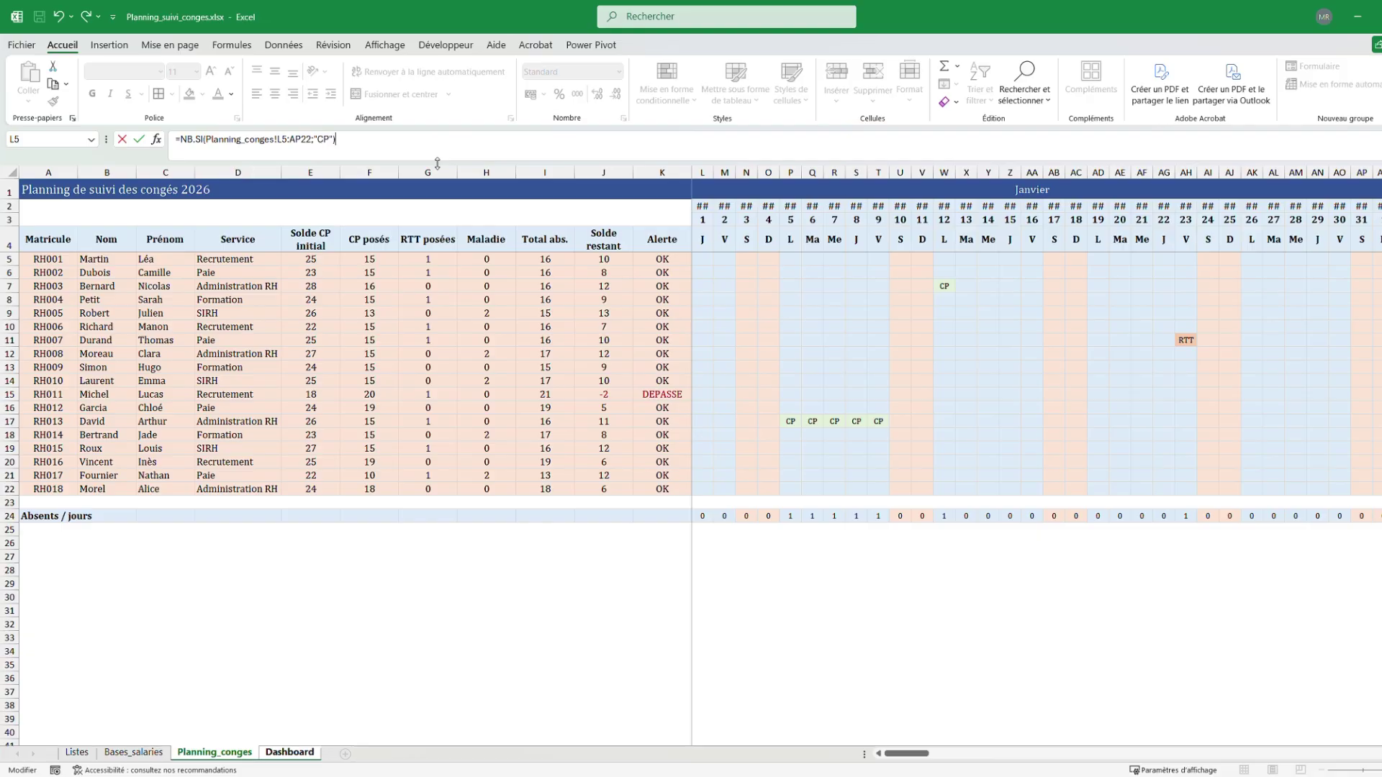
key(Return)
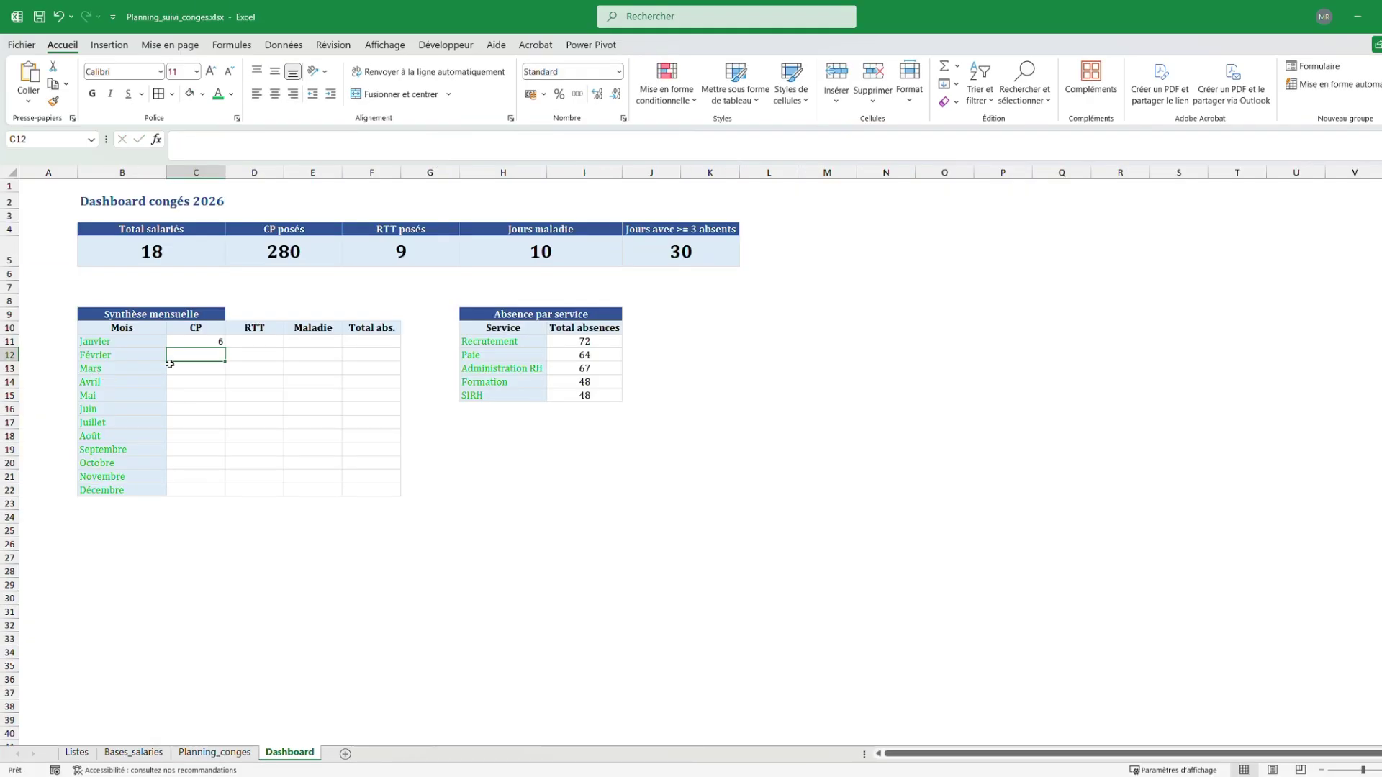
Fill the C11 formula down to C22 and change the Février range in C12 to Planning_conges!AQ5:BR22
click(193, 340)
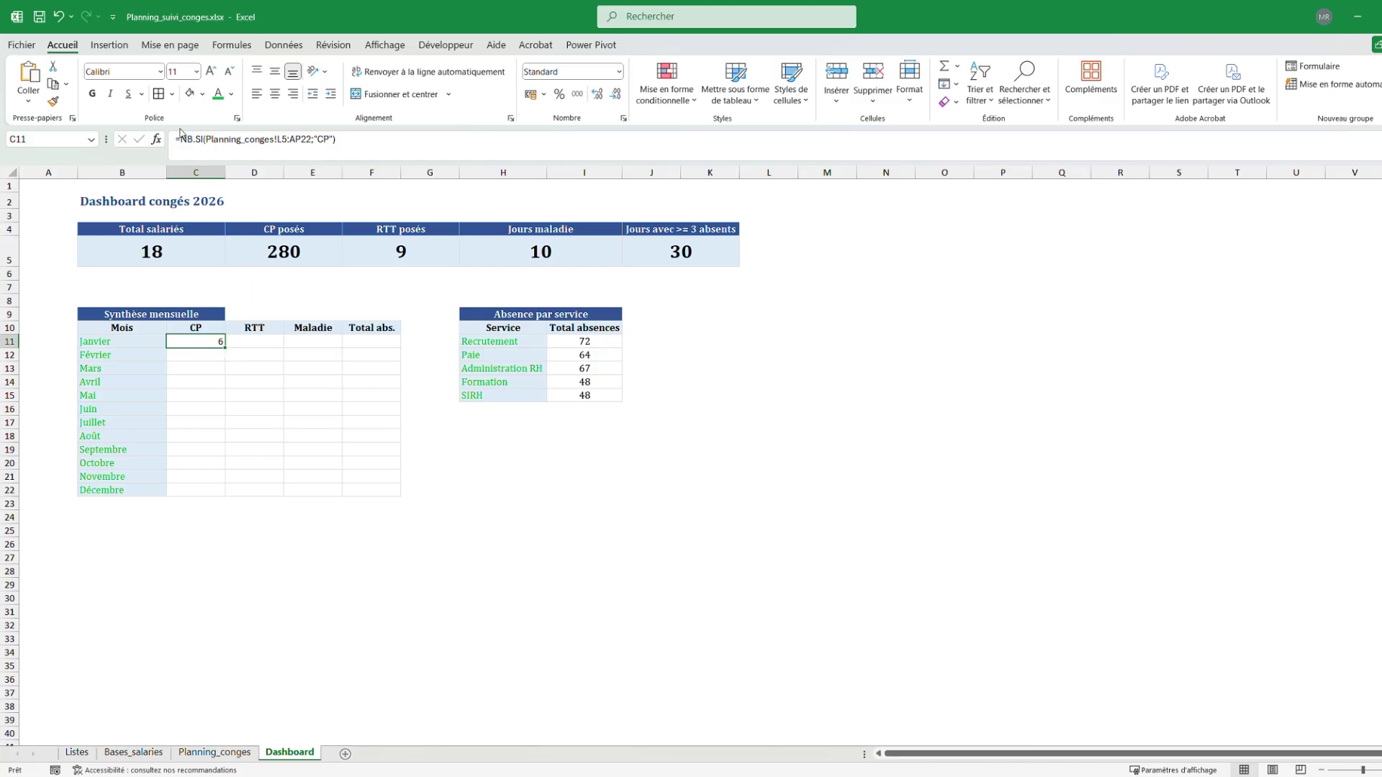
drag(225, 348, 226, 496)
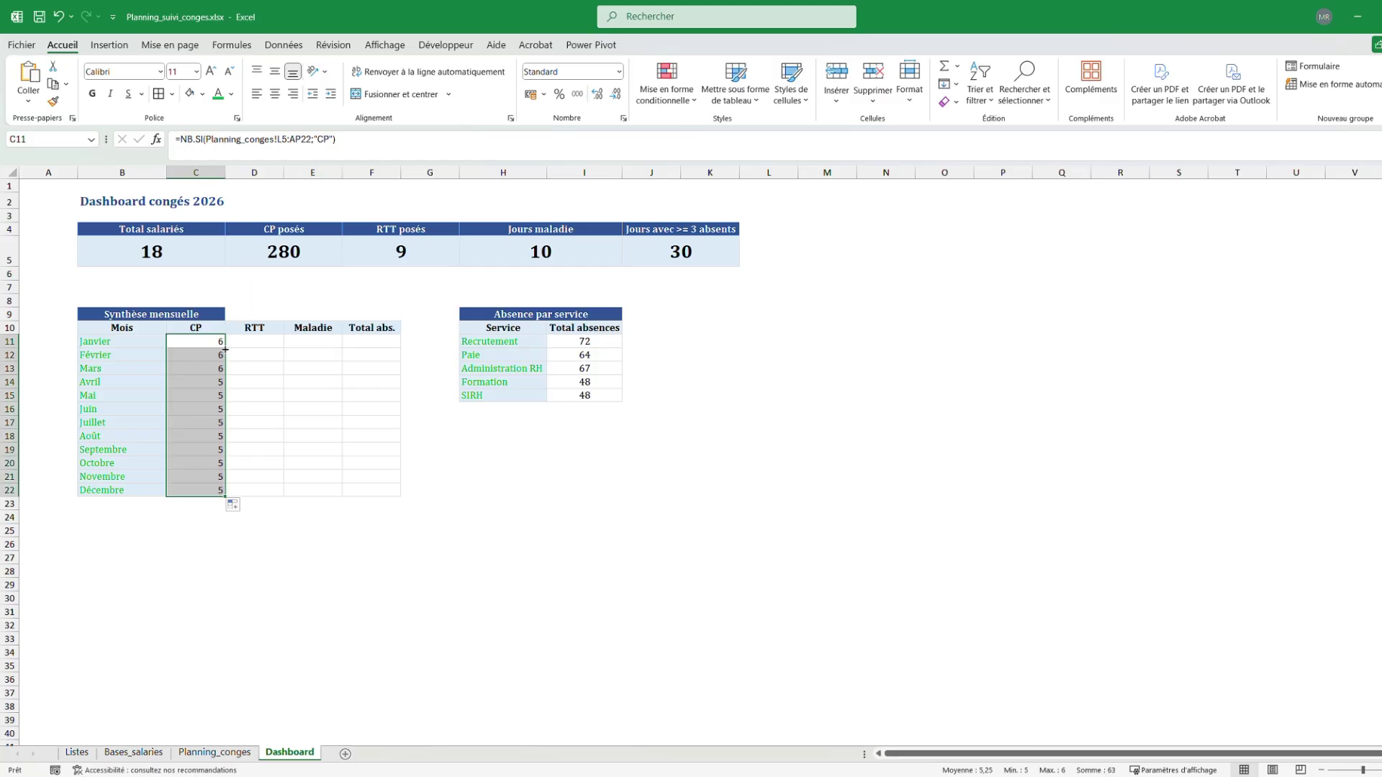
click(199, 360)
click(206, 139)
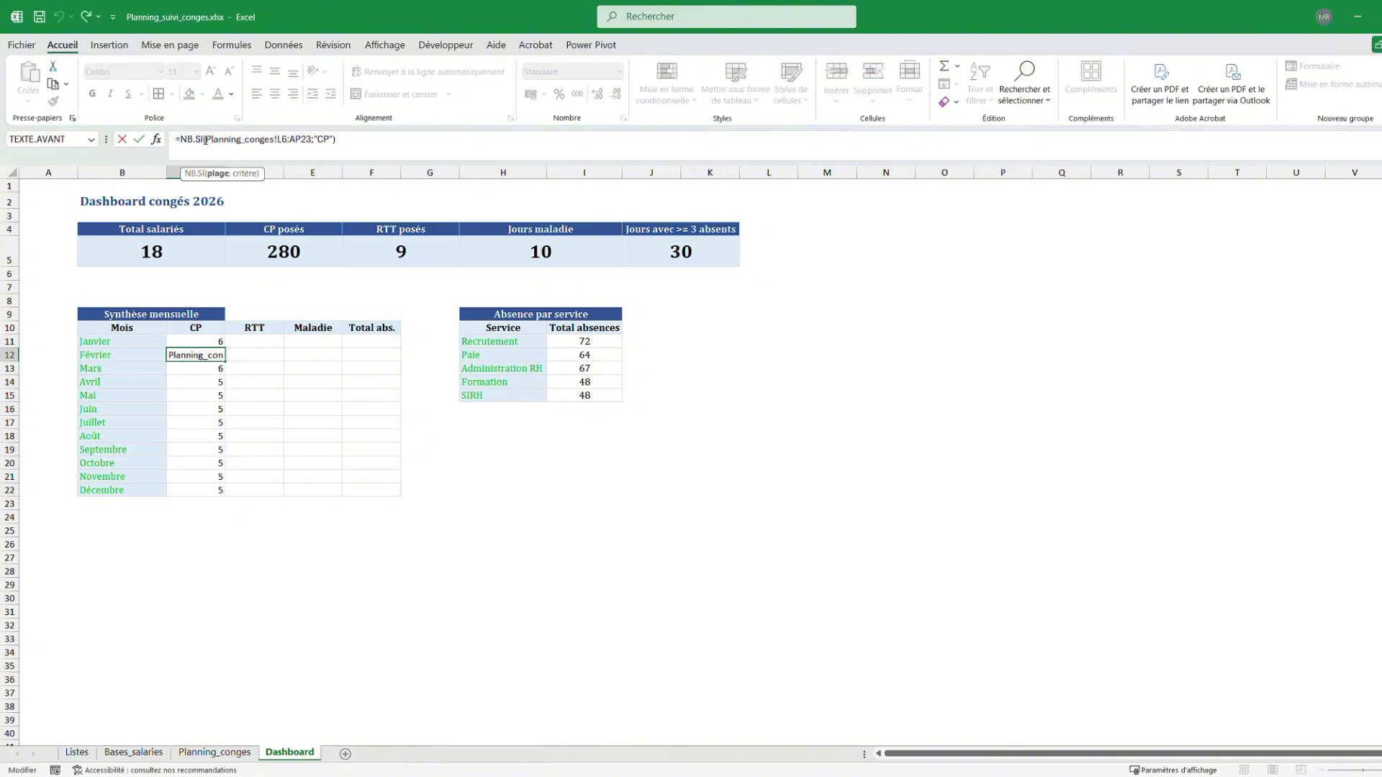
drag(206, 140, 309, 147)
key(BackSpace)
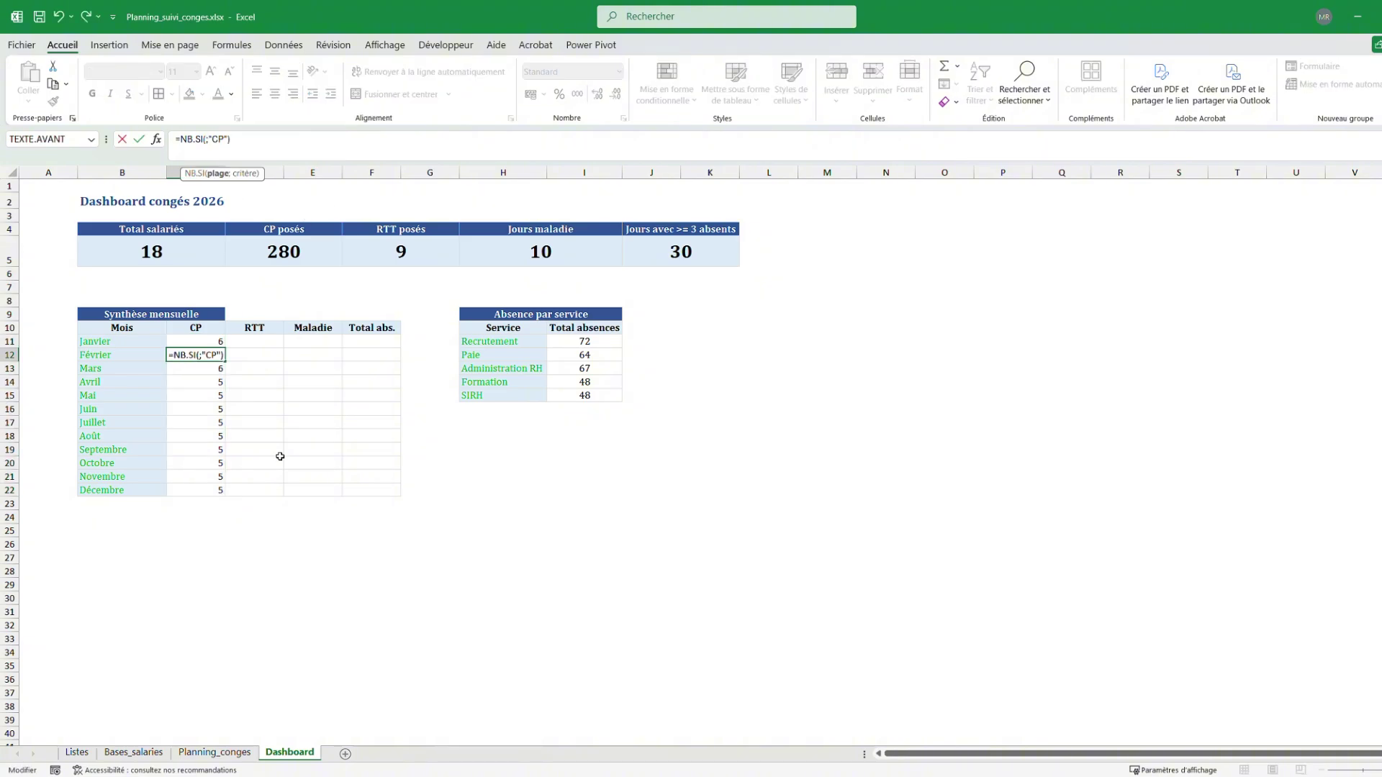
click(214, 753)
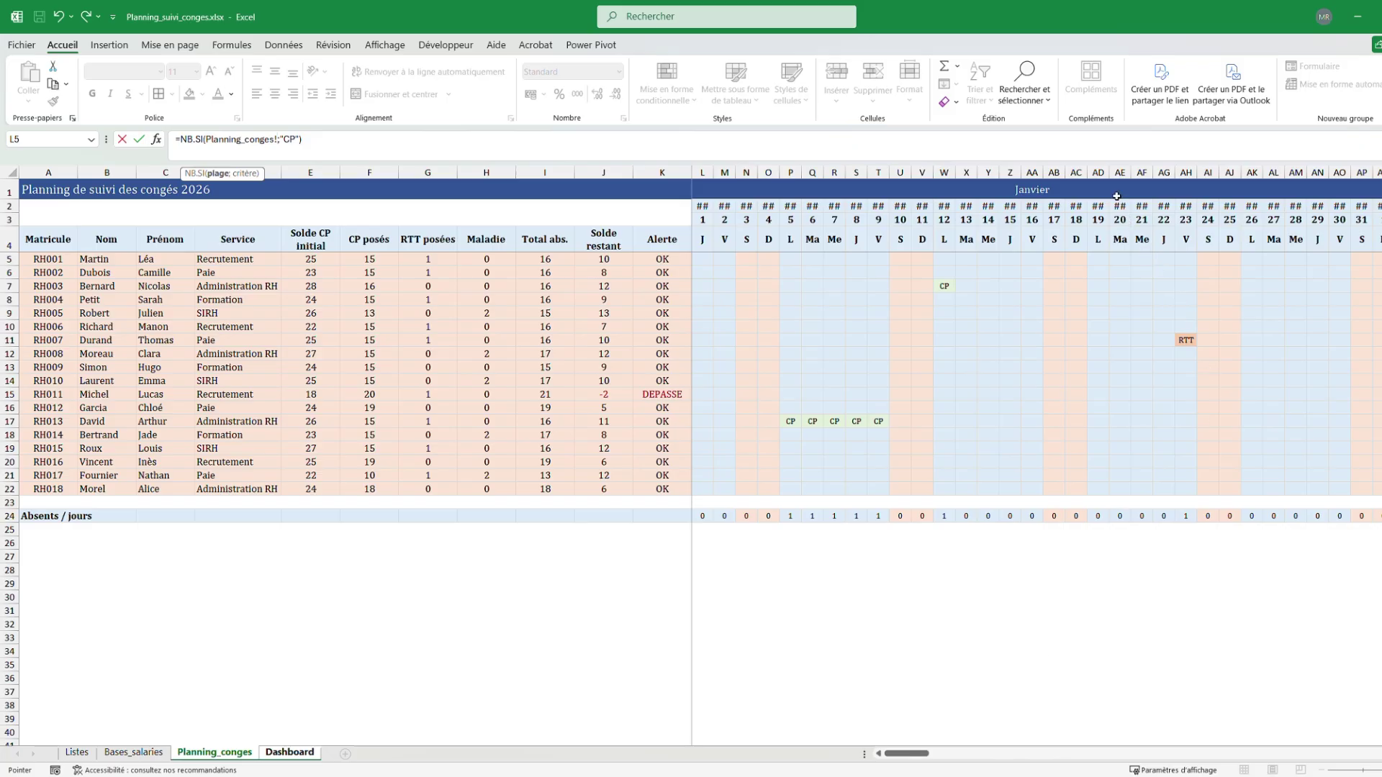
drag(908, 753, 943, 762)
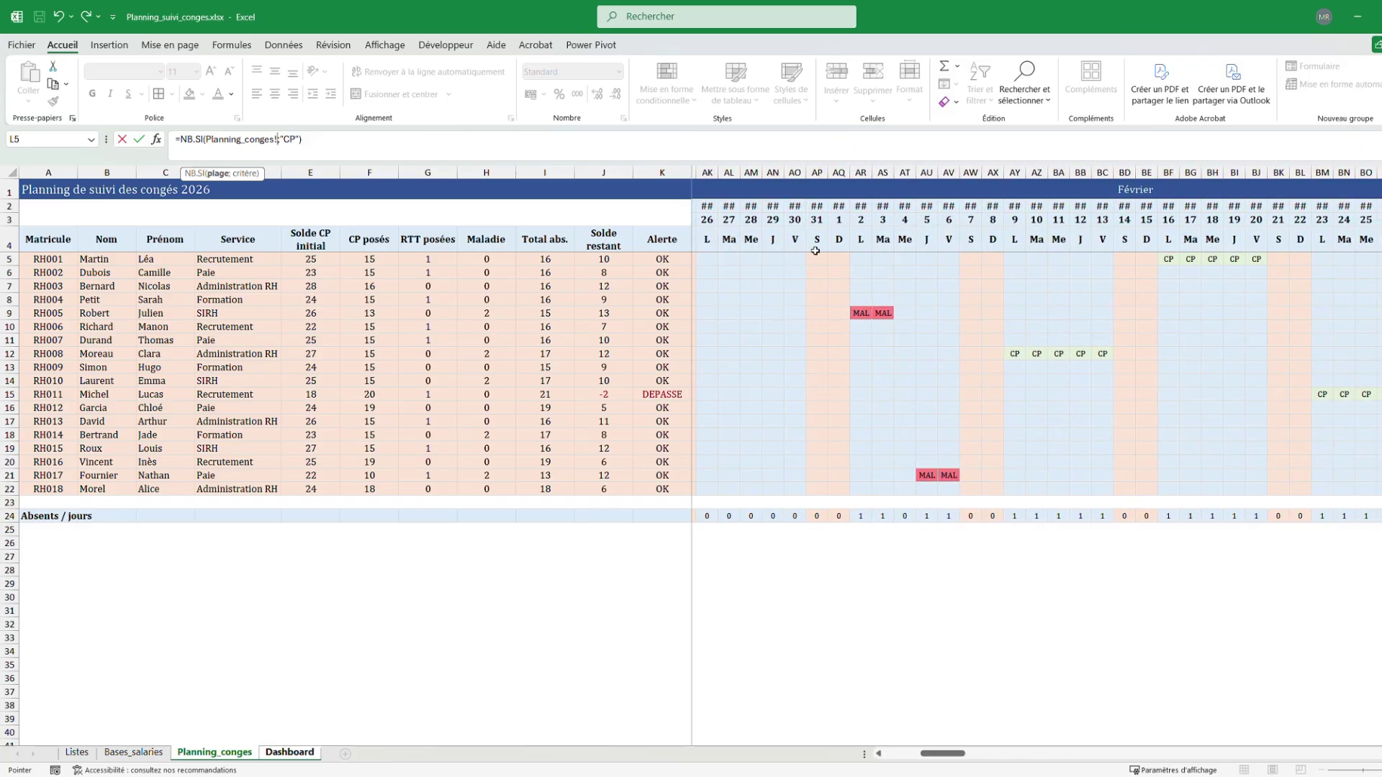
drag(839, 253, 1214, 488)
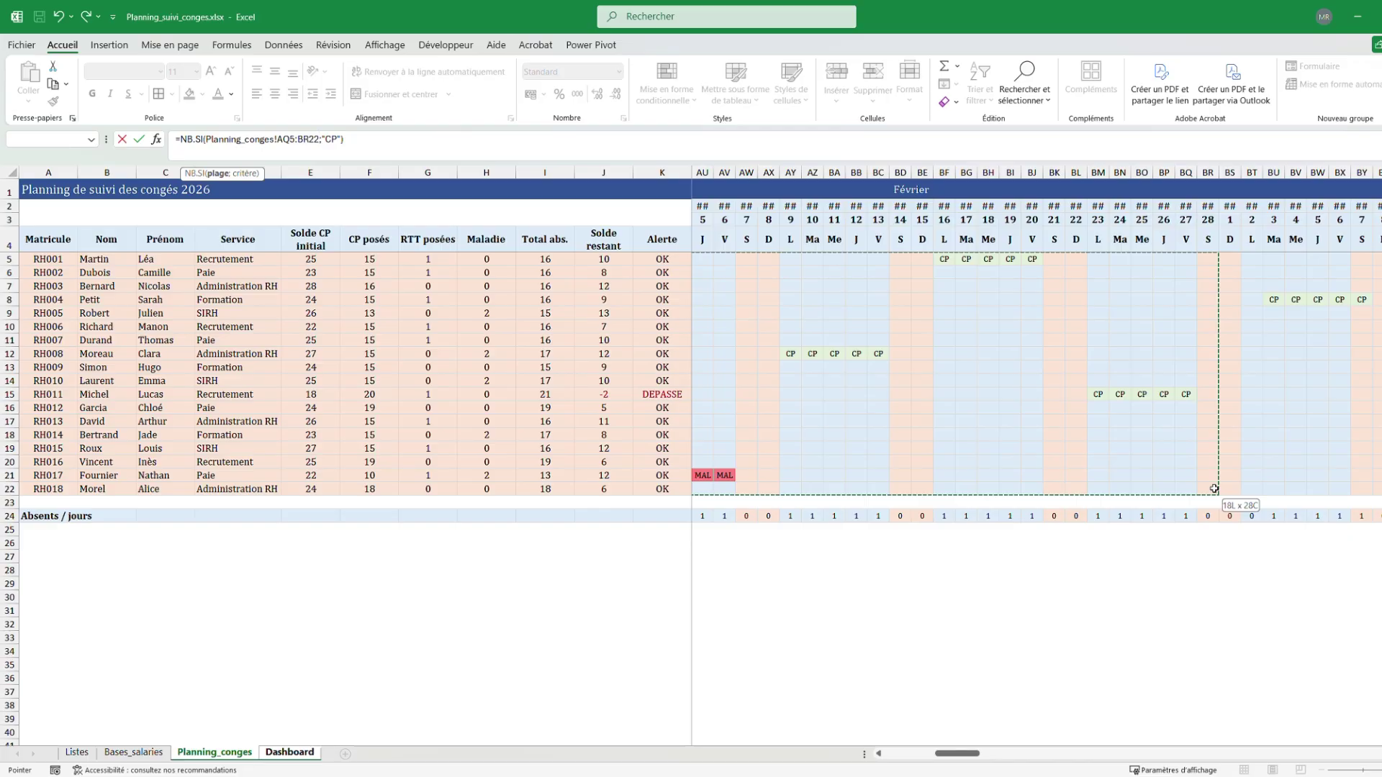
drag(1214, 489, 1214, 488)
key(Return)
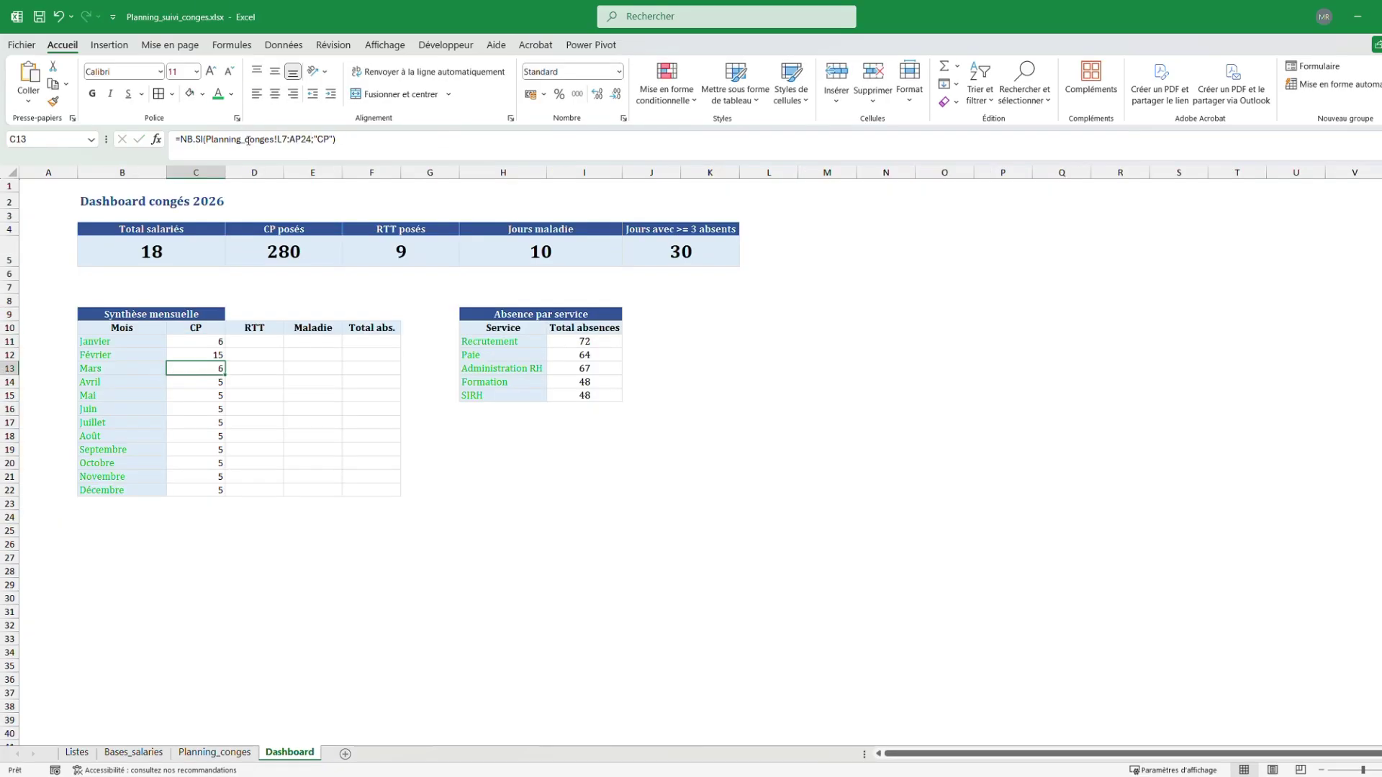
Replace the range in the Mars CP formula in C13 with the March days of Planning_conges, rows 5 to 22
drag(205, 139, 312, 139)
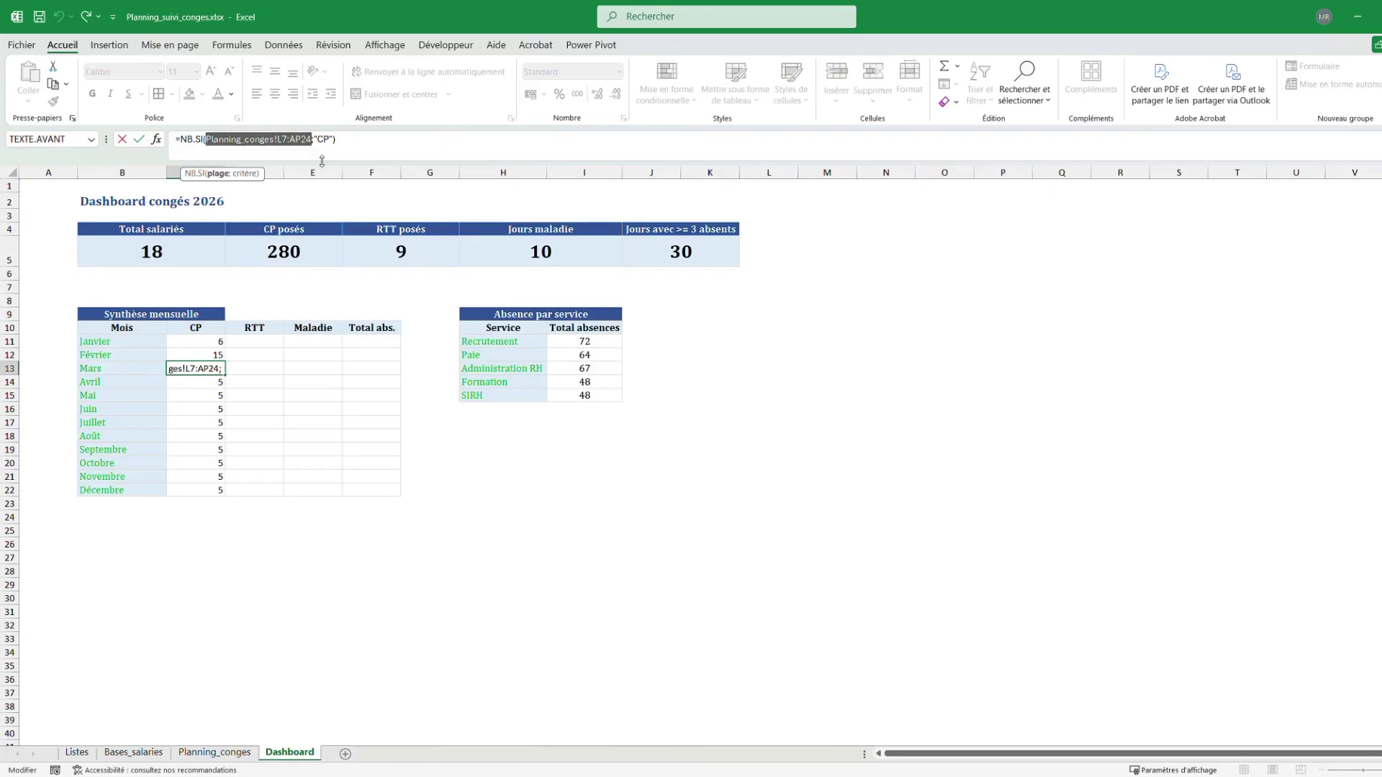
key(BackSpace)
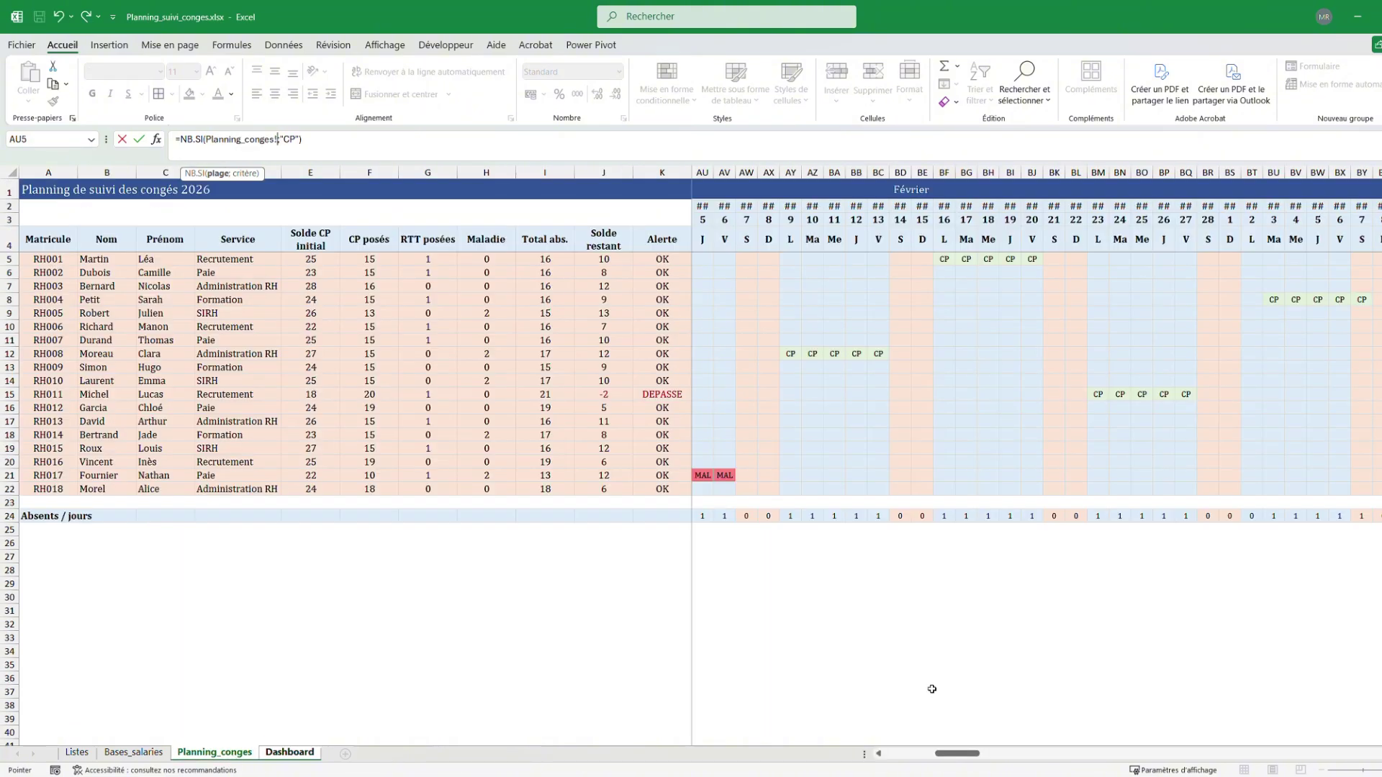
click(214, 752)
drag(971, 753, 1008, 754)
drag(765, 259, 1376, 489)
key(Return)
Replace the range in the Avril CP formula in C14 with Planning_conges!CX5:EA22
drag(206, 139, 311, 139)
key(BackSpace)
click(214, 752)
drag(991, 754, 1036, 753)
drag(755, 259, 1376, 489)
key(Return)
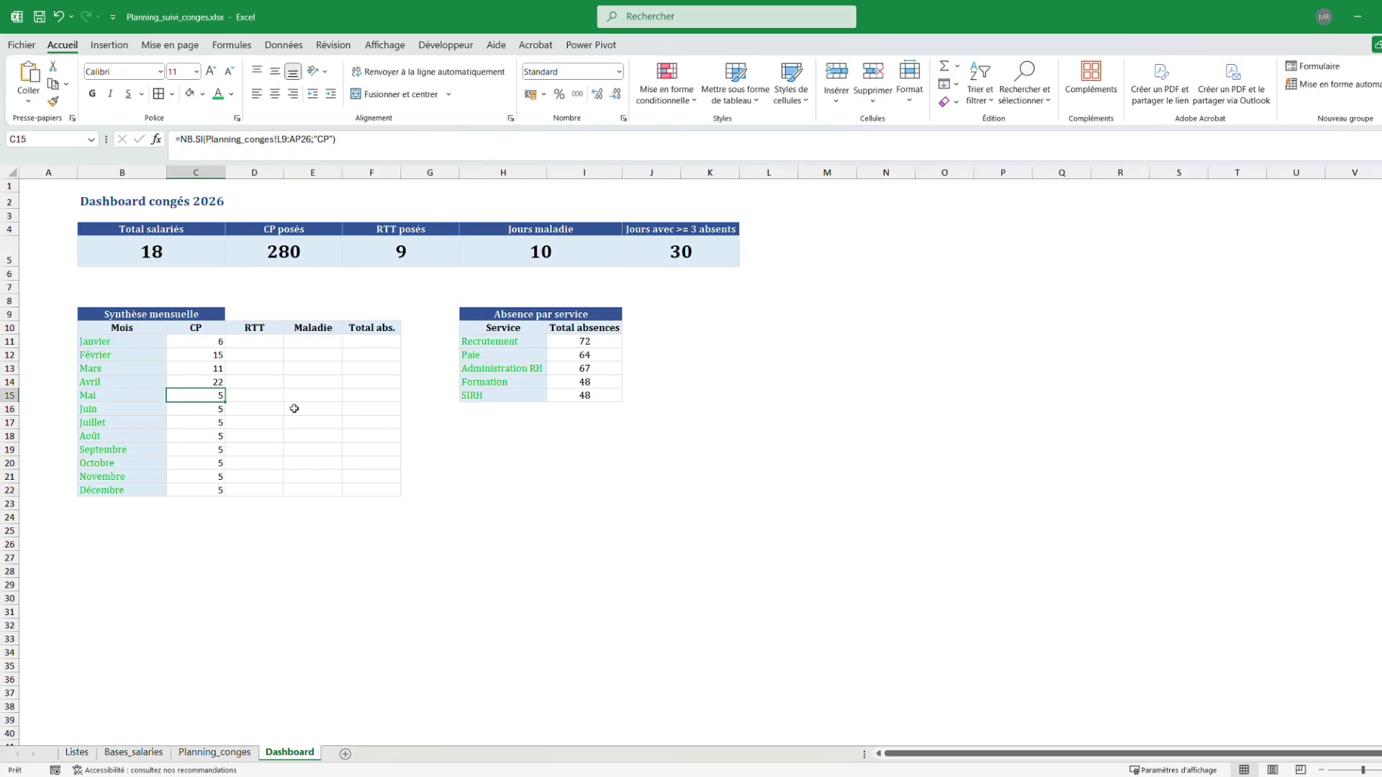
Replace the range in the Mai CP formula in C15 with the May days of Planning_conges, rows 5 to 22
drag(205, 139, 312, 139)
key(BackSpace)
click(214, 752)
drag(707, 253, 1376, 496)
key(Return)
Replace the range in the Juin CP formula in C16 with the June days of Planning_conges, rows 5 to 22
drag(205, 139, 315, 141)
key(BackSpace)
click(214, 752)
drag(1079, 753, 1121, 753)
drag(801, 259, 1268, 489)
drag(1130, 754, 1113, 753)
key(Return)
Replace the range in the Juillet CP formula in C17 with Planning_conges!GK5:HO22
drag(205, 139, 315, 140)
key(BackSpace)
click(214, 752)
drag(1109, 753, 1165, 758)
drag(746, 260, 1378, 490)
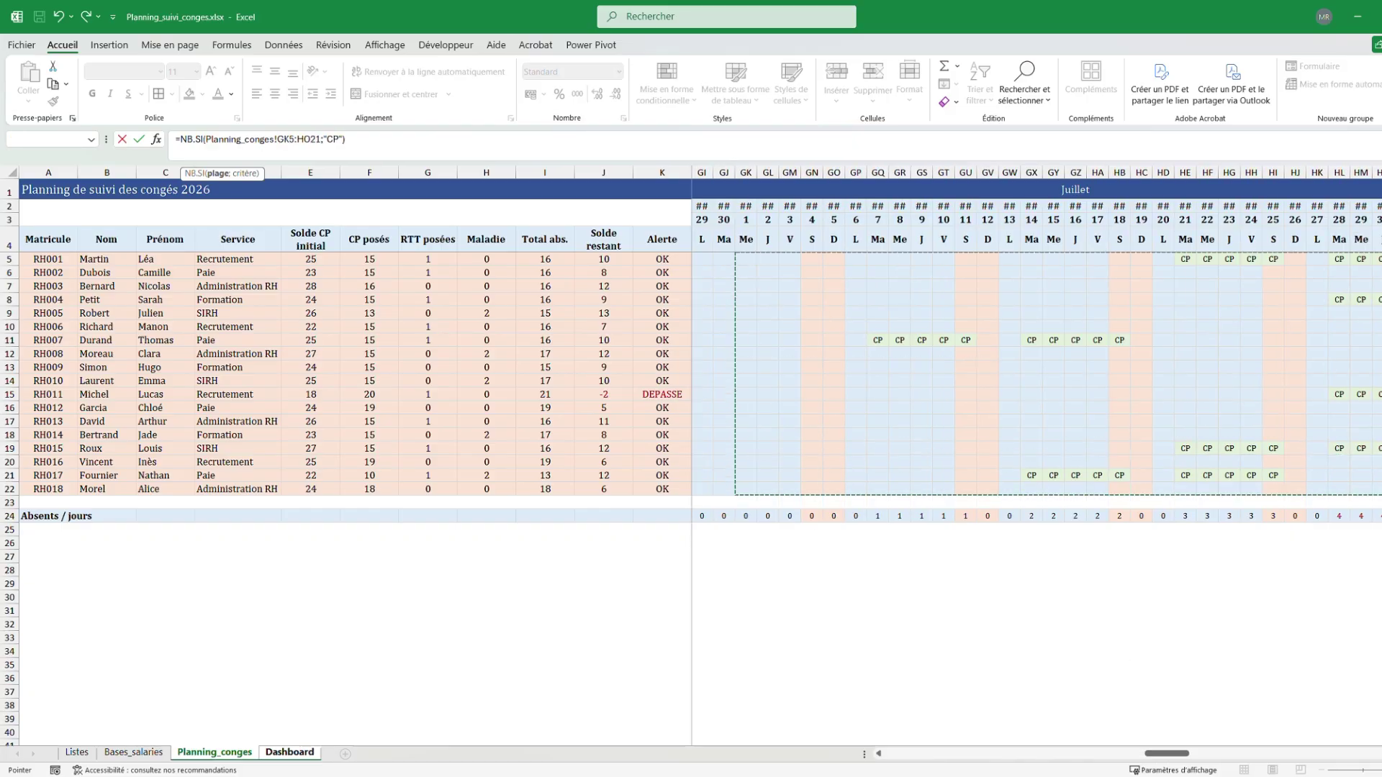
key(Return)
Replace the range in the Août CP formula in C18 with the August days of Planning_conges, rows 5 to 22
drag(205, 139, 315, 140)
key(BackSpace)
click(214, 752)
drag(720, 259, 1378, 489)
key(Return)
Replace the range in the Septembre CP formula in C19 with Planning_conges!IU5:JX22
drag(205, 139, 315, 140)
key(BackSpace)
click(213, 752)
drag(1198, 753, 1258, 753)
drag(720, 259, 1353, 483)
key(Return)
Replace the range in the Octobre CP formula in C20 with the October days of Planning_conges, rows 5 to 22
drag(205, 139, 315, 140)
key(BackSpace)
click(214, 752)
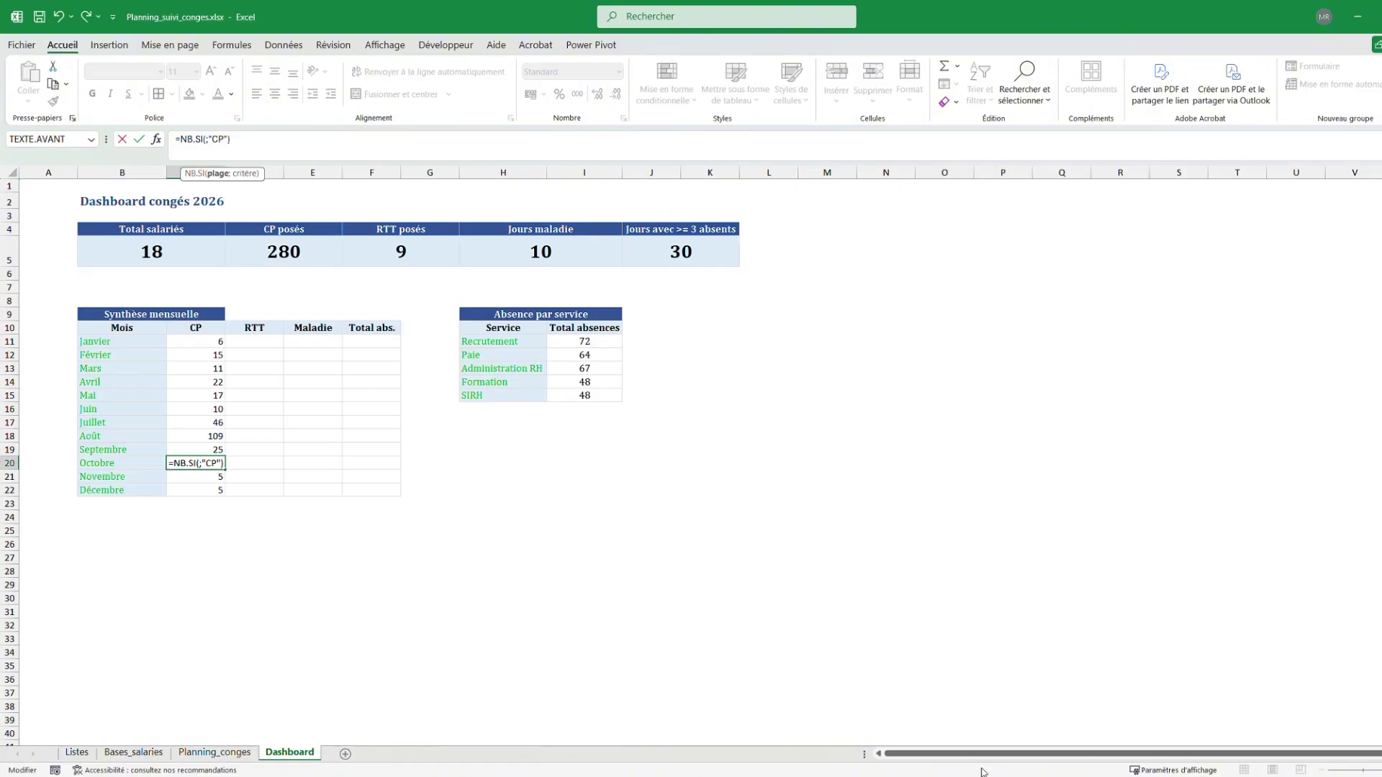
drag(1253, 755, 1299, 756)
drag(705, 259, 1368, 485)
key(Return)
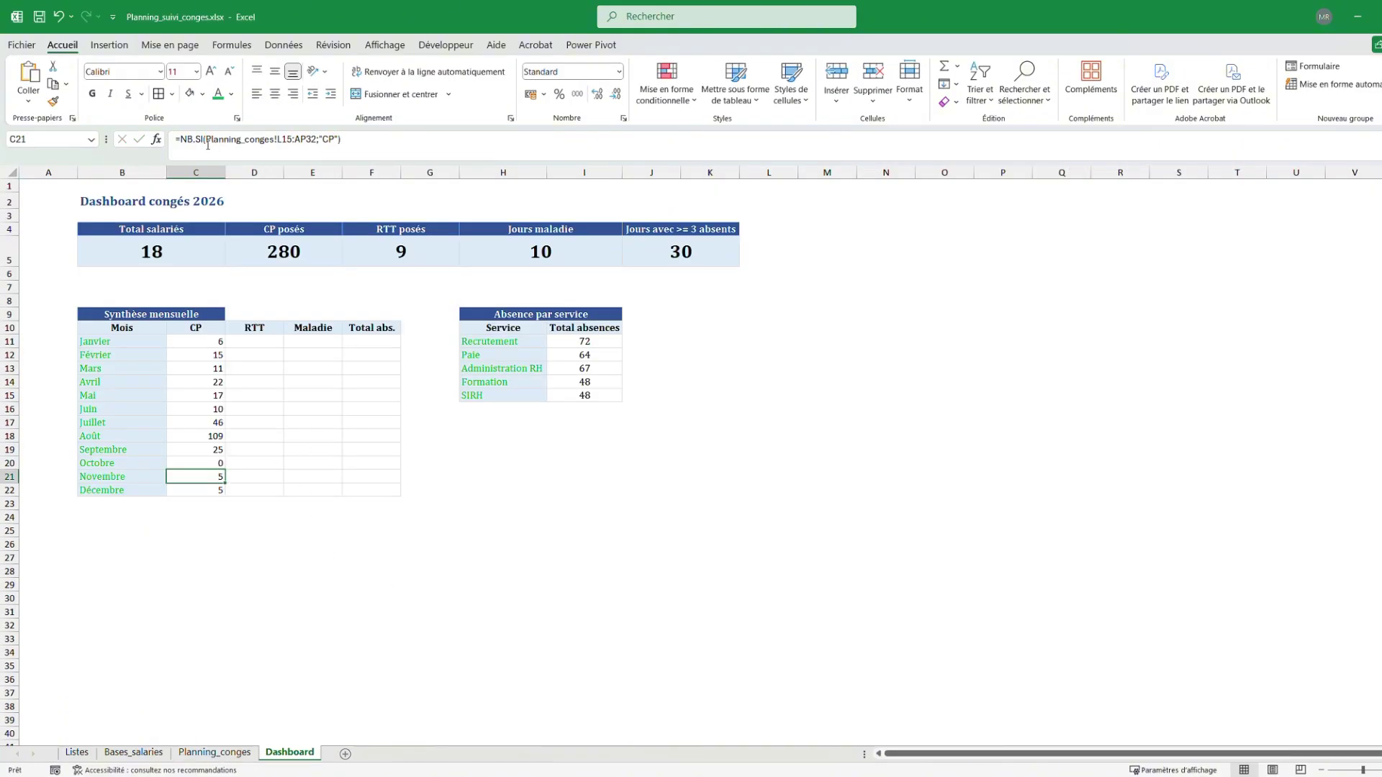
Replace the range in the Novembre CP formula in C21 with the November days of Planning_conges, rows 5 to 22
drag(206, 139, 315, 140)
key(BackSpace)
click(241, 758)
drag(1300, 755, 1344, 756)
drag(702, 259, 1278, 483)
key(Return)
Replace the range in the Décembre CP formula in C22 with Planning_conges!MH5:NL22
drag(205, 139, 315, 141)
key(BackSpace)
click(214, 752)
drag(1343, 757, 1371, 756)
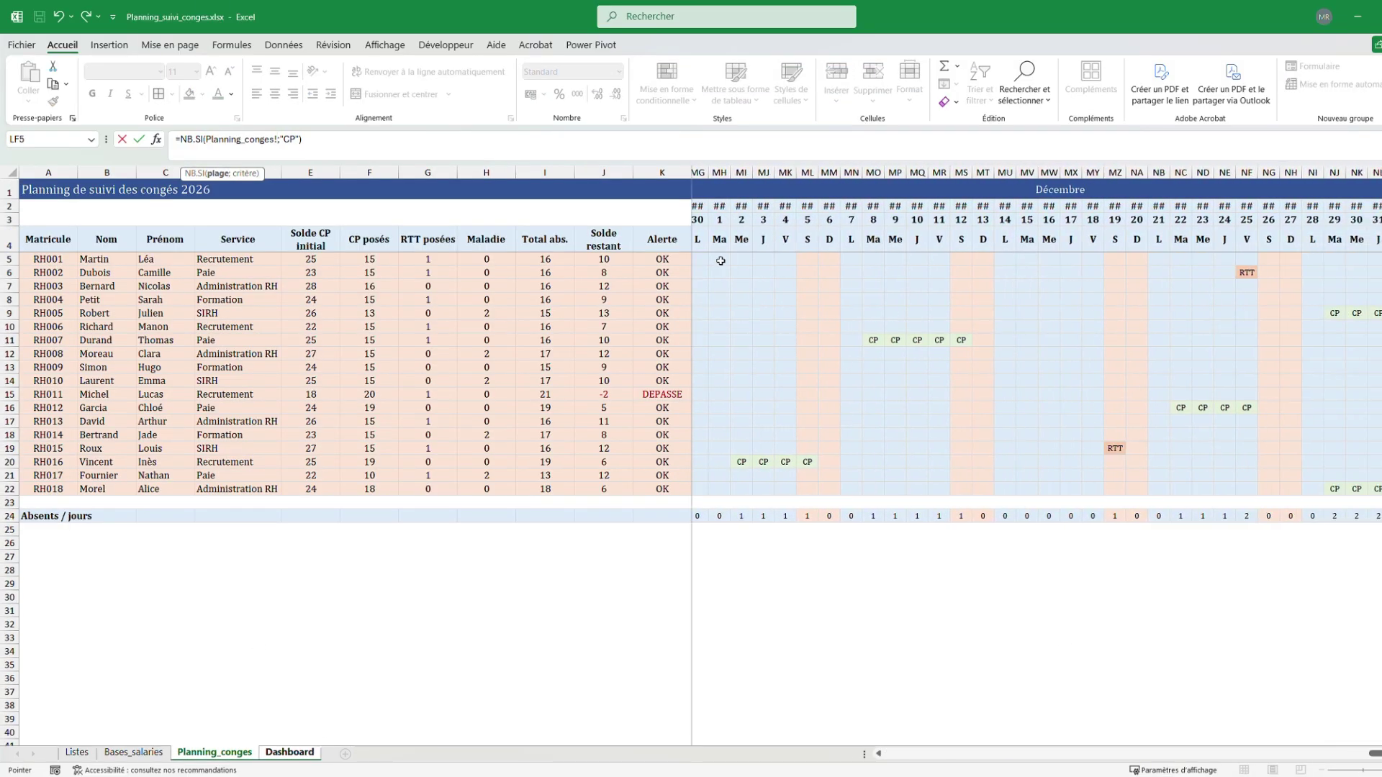
drag(709, 259, 1378, 493)
key(Return)
Center the monthly CP counts in C11:C22 horizontally
drag(196, 341, 207, 490)
click(275, 95)
click(503, 639)
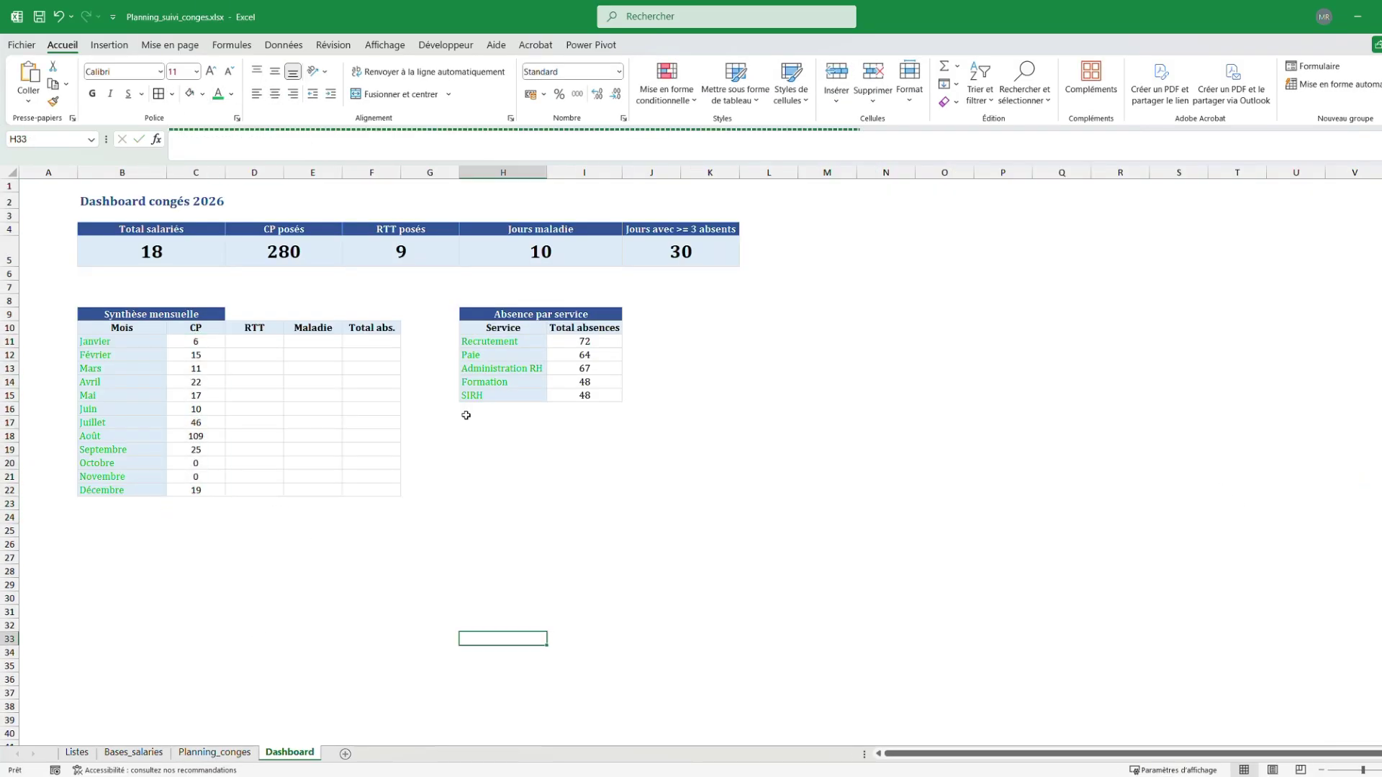
Make the Janvier range in C11 absolute as Planning_conges!$L$5:$AP$22
click(195, 341)
click(291, 140)
key(F4)
click(282, 139)
key(F4)
key(Return)
Make the ranges in C12:C14 absolute, with $AQ$5:$BR$22 for Février and $CX$5:$EA$22 for Avril
click(290, 139)
key(F4)
key(Return)
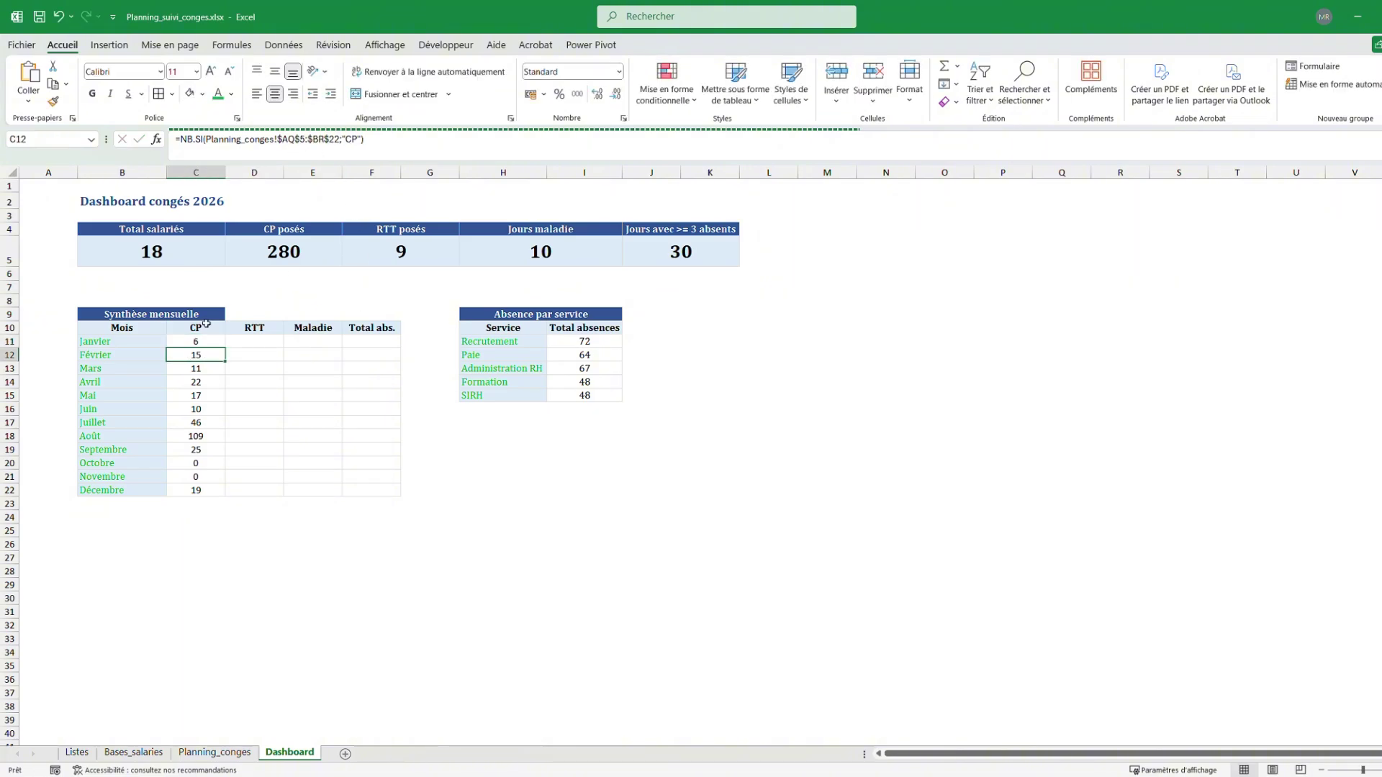
click(314, 139)
key(F4)
key(Return)
click(288, 140)
key(F4)
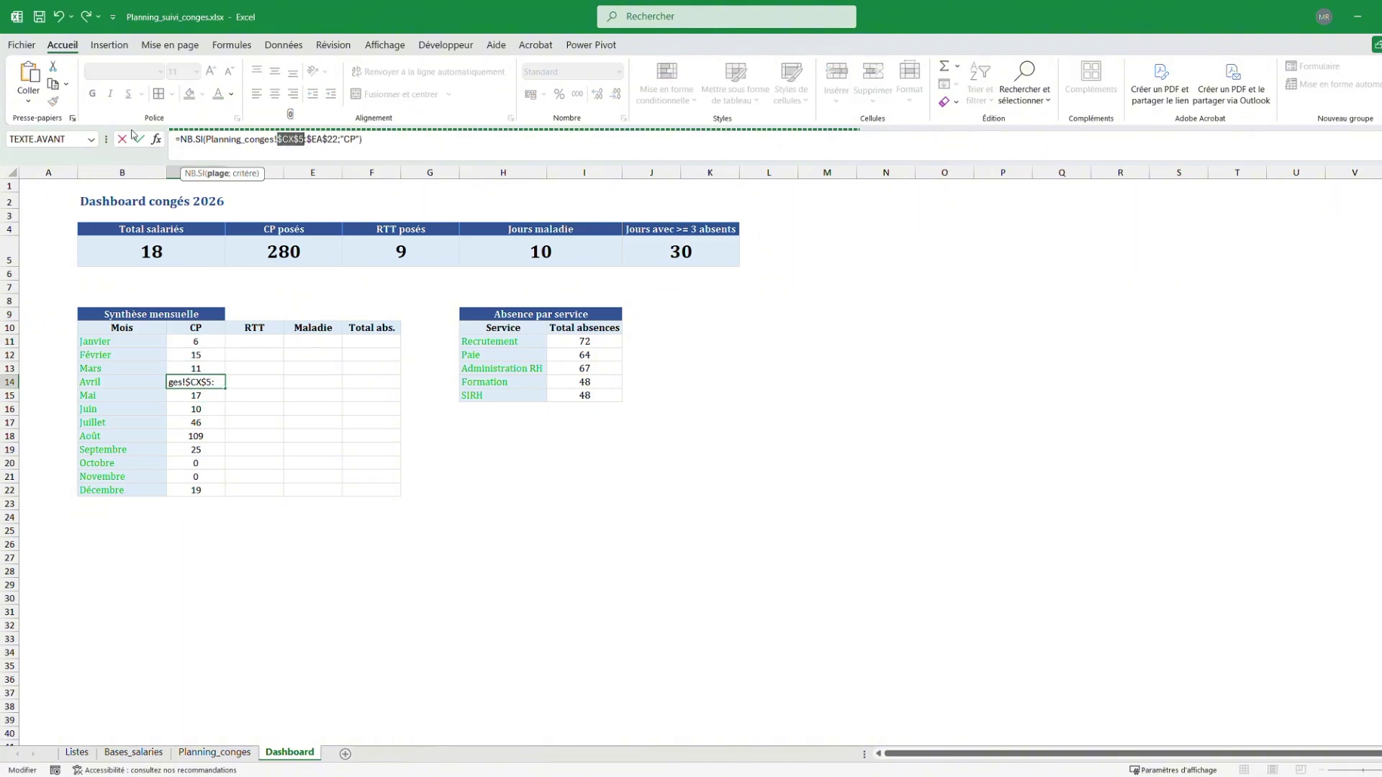
key(Return)
Make the Mai, Juin and Juillet ranges in C15:C17 absolute, with $GK$5:$HO$22 for Juillet
click(285, 139)
key(F4)
key(Return)
click(311, 139)
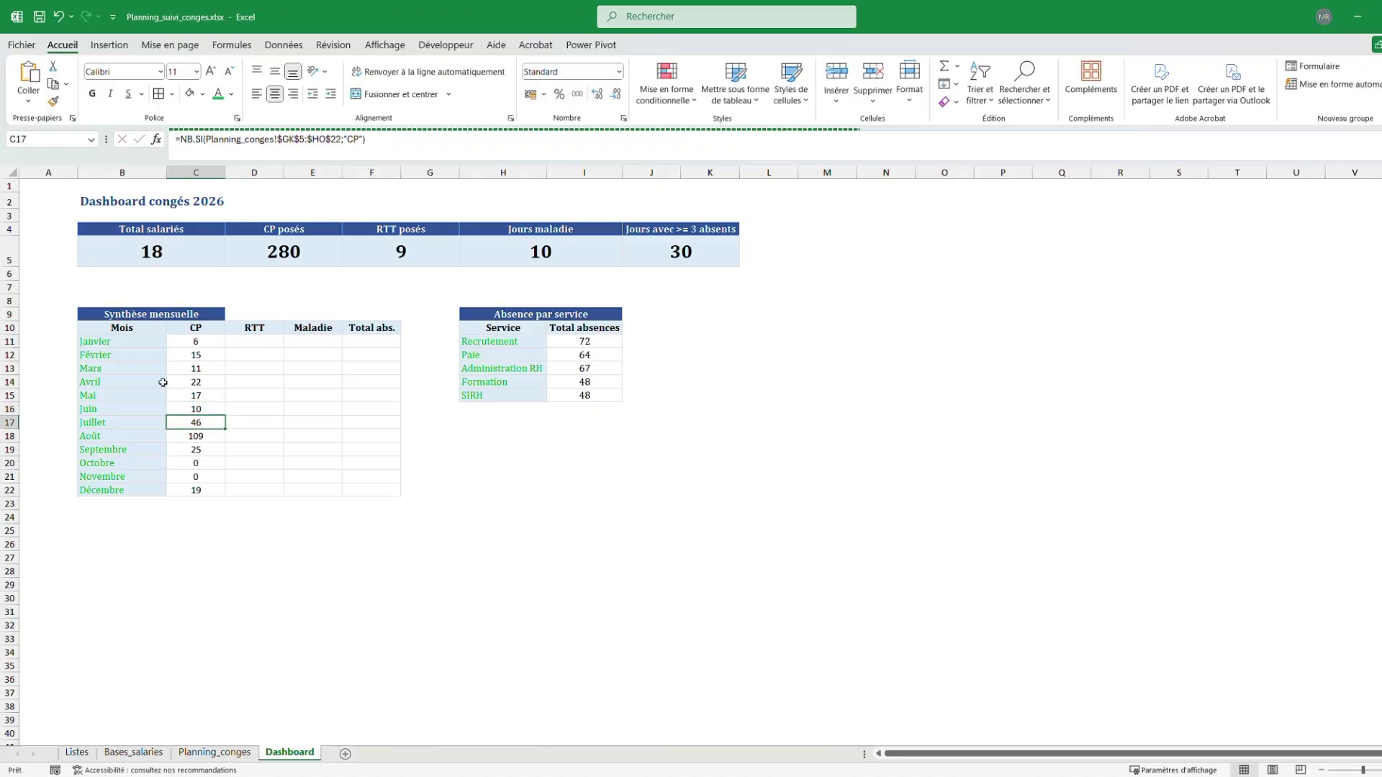
Make the Août to Décembre ranges in C18:C22 absolute, with $MH$5:$NL$22 for Décembre
double_click(196, 436)
double_click(292, 139)
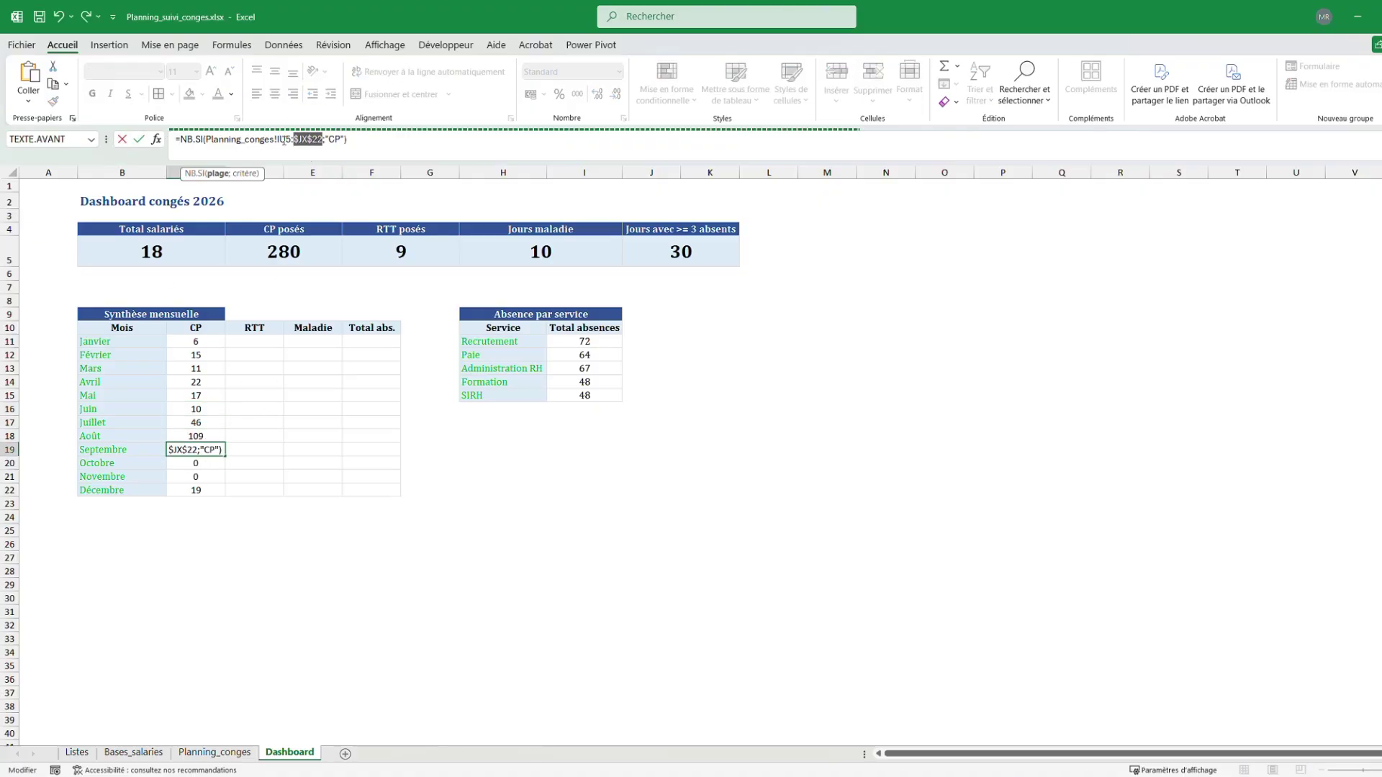
key(Return)
key(Down)
key(Down)
double_click(292, 139)
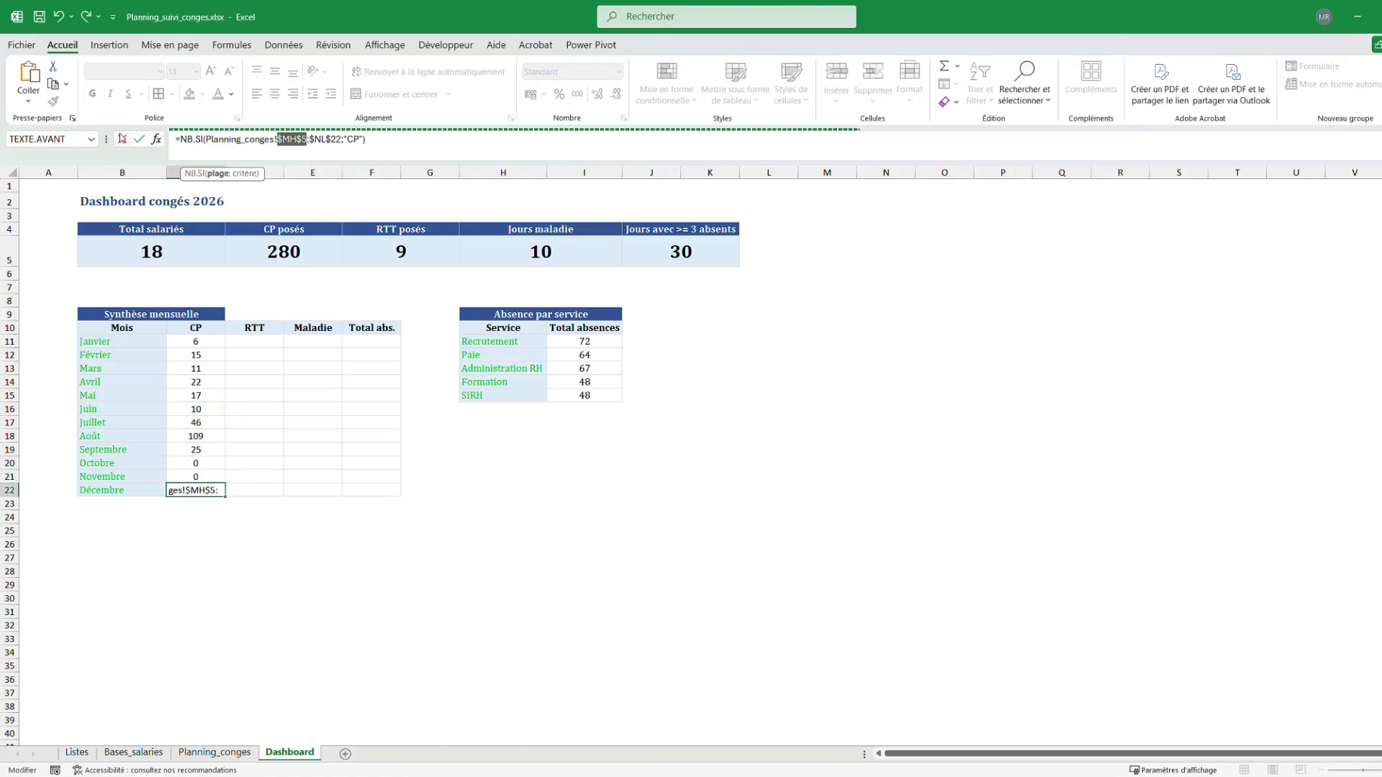
click(139, 138)
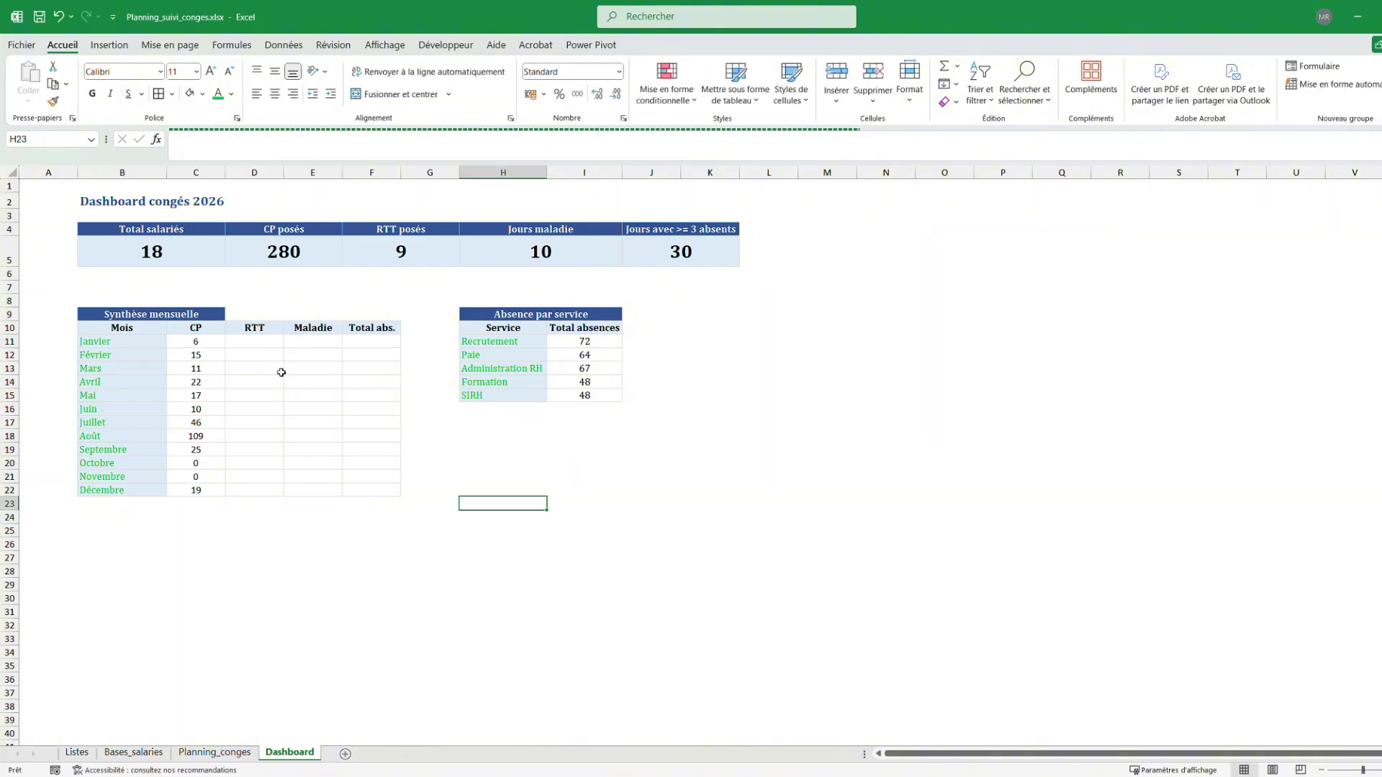
Copy the CP formulas in C11:C22 into the RTT column, D11:D22
click(207, 343)
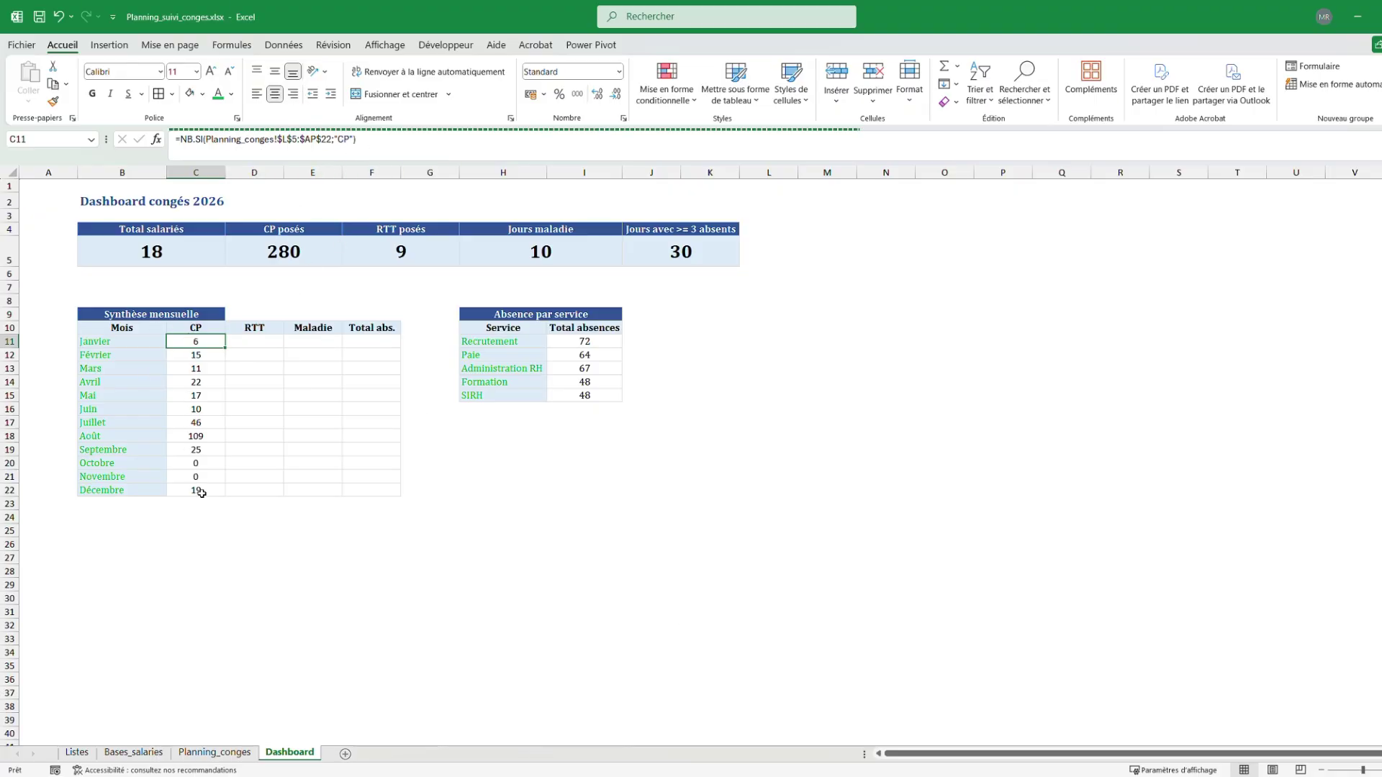
click(642, 601)
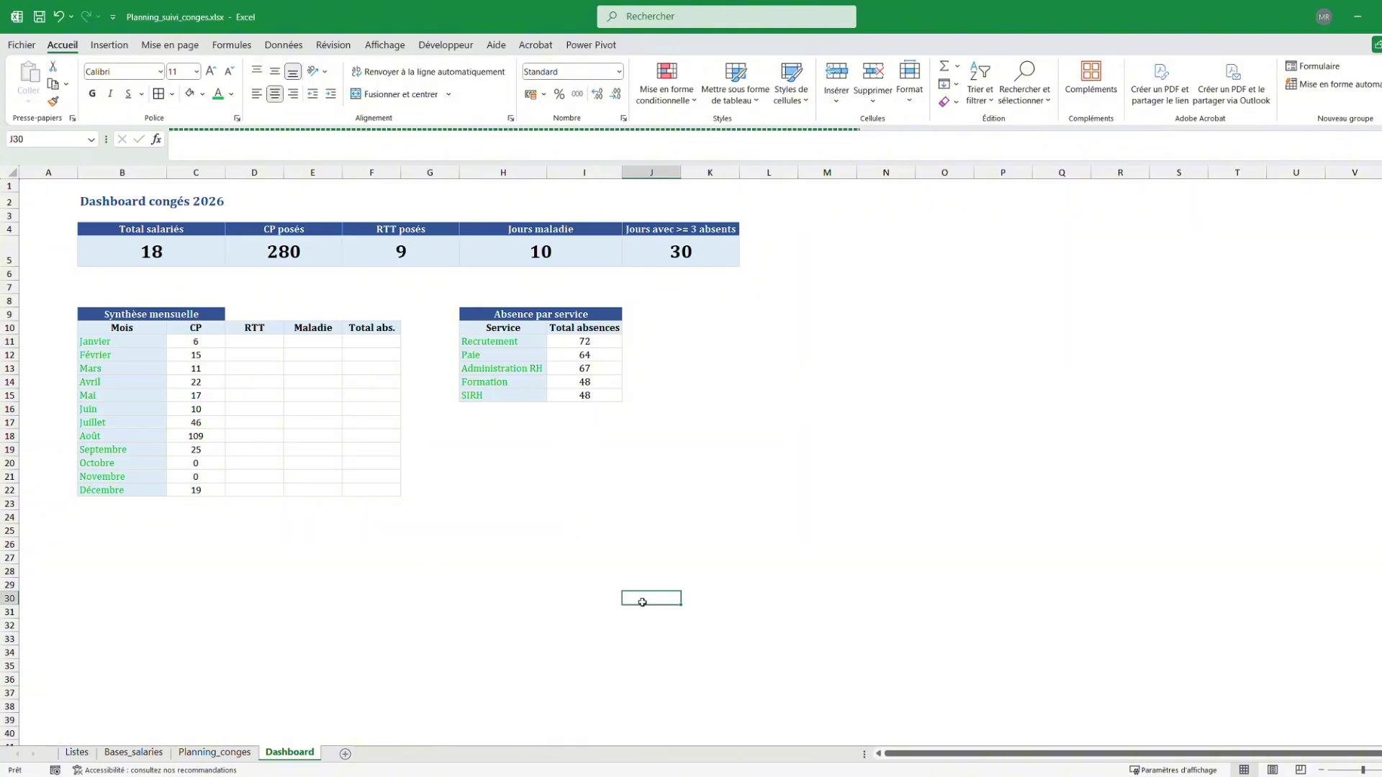
click(254, 341)
right_click(258, 342)
click(337, 435)
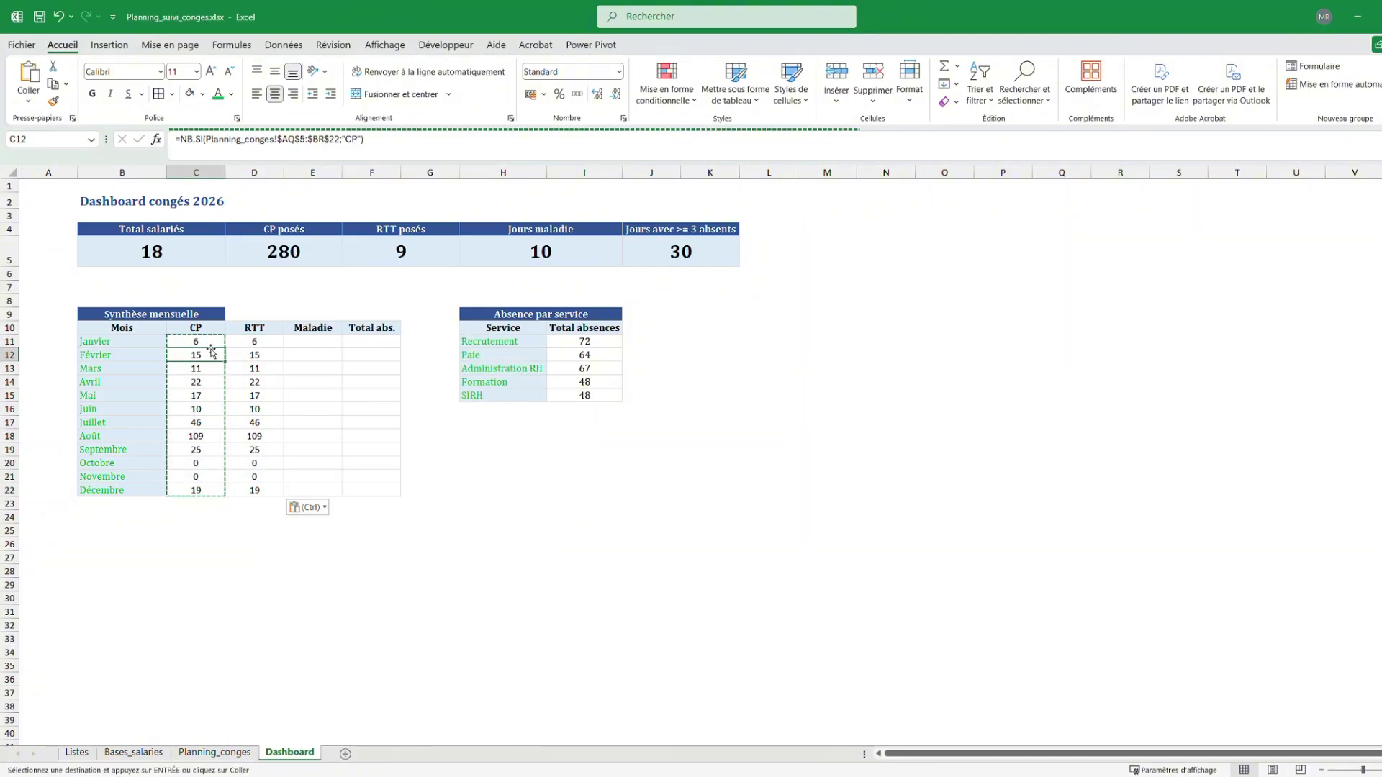
Change the criterion of the RTT column formulas in D11:D22 from "CP" to "RTT"
click(243, 357)
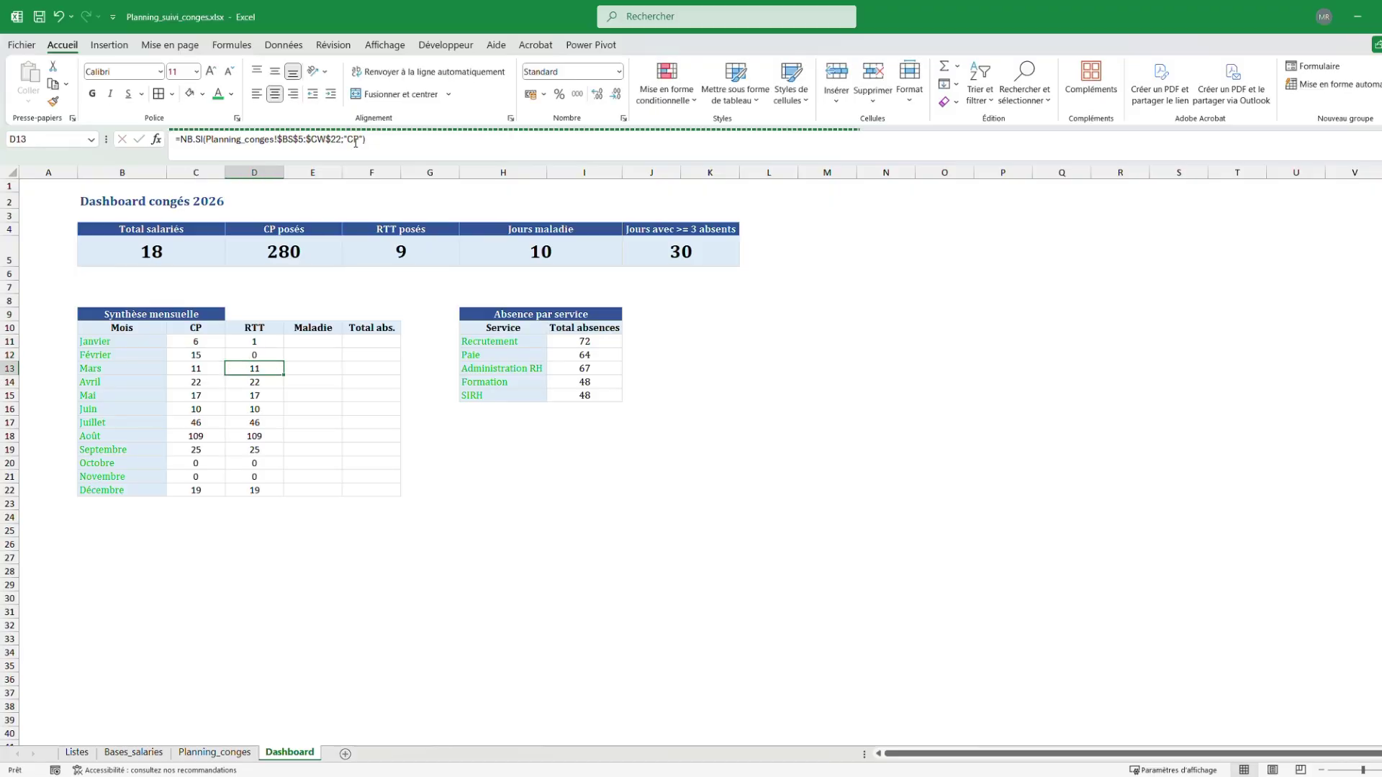
click(354, 141)
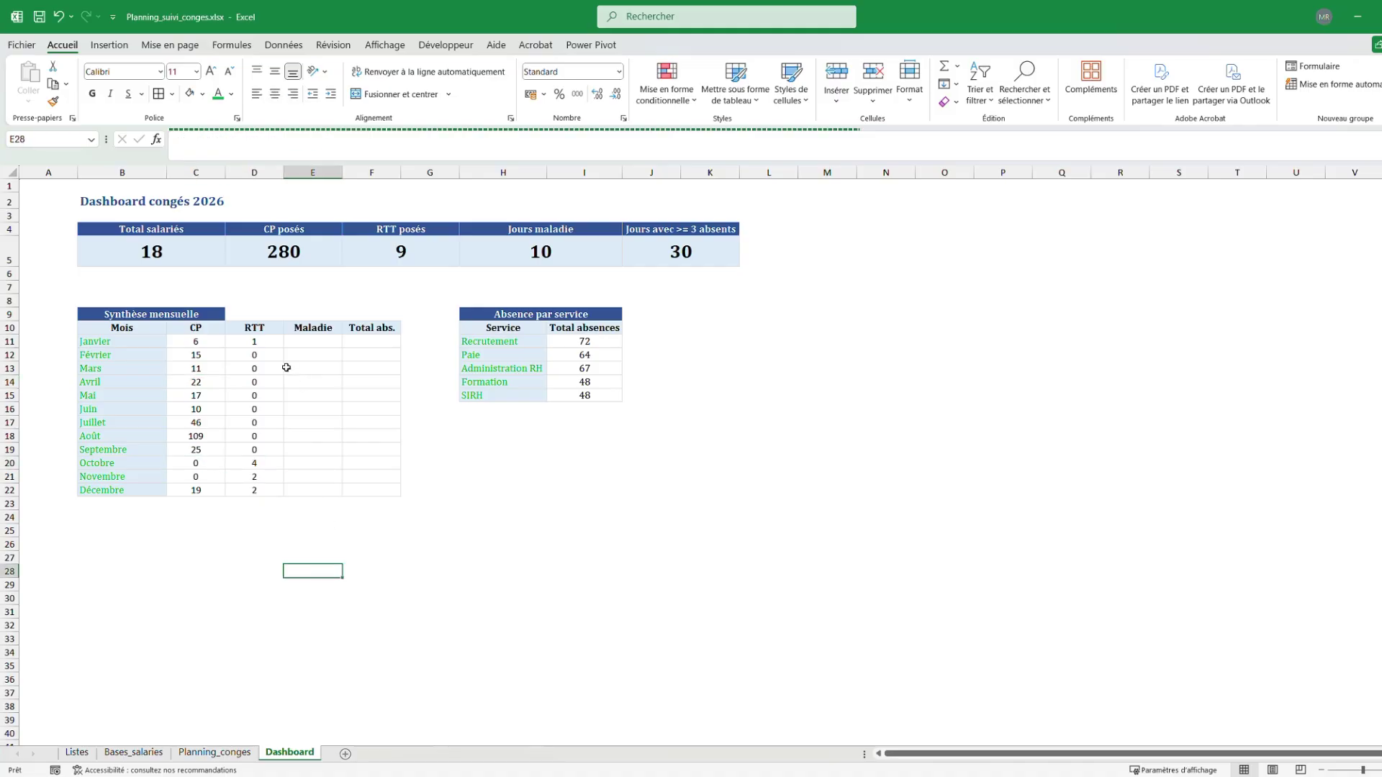
Copy the RTT formulas in D11:D22 into the Maladie column, E11:E22
drag(254, 341, 275, 478)
drag(275, 478, 273, 491)
key(ctrl+c)
right_click(324, 343)
click(398, 442)
click(430, 544)
Set the criterion of the Maladie formulas for Janvier to Juin, E11:E16, to "MAL"
click(333, 341)
click(352, 141)
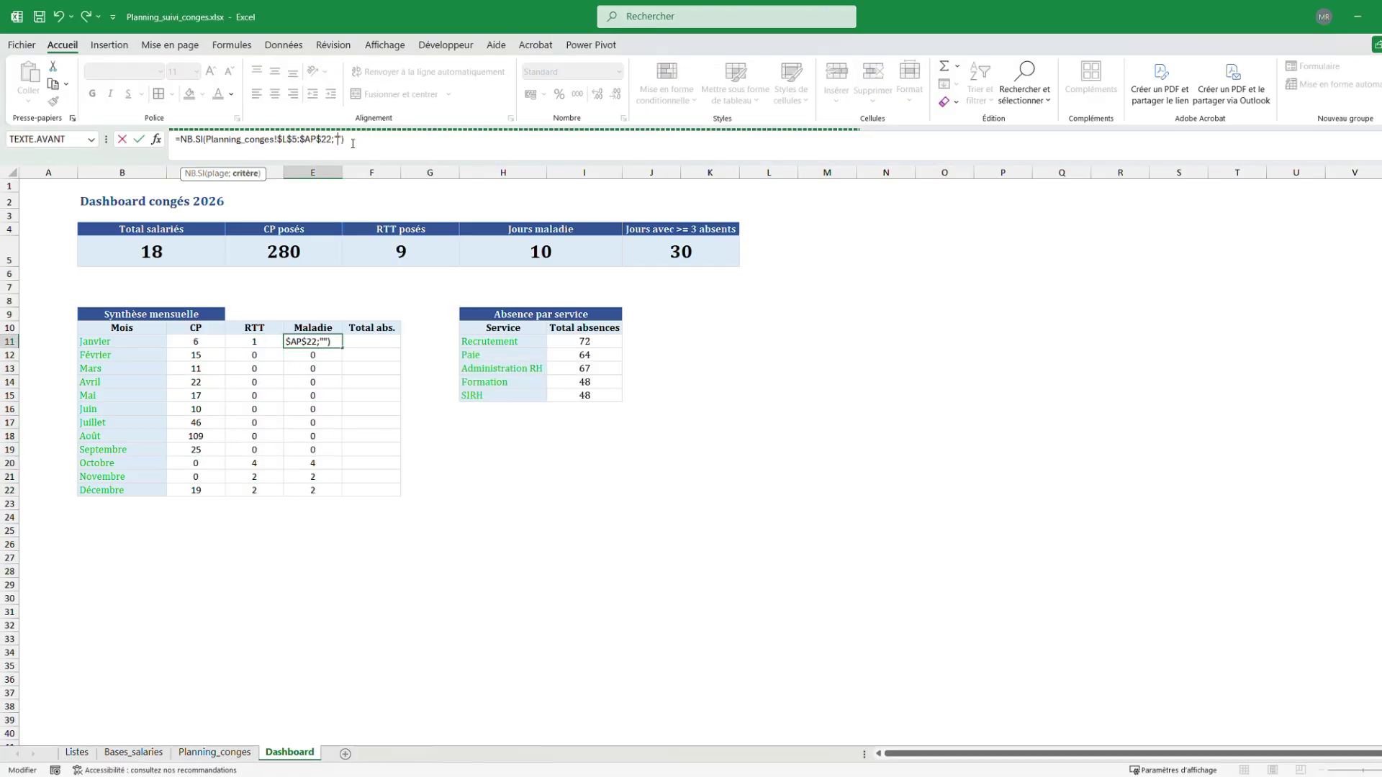
click(353, 144)
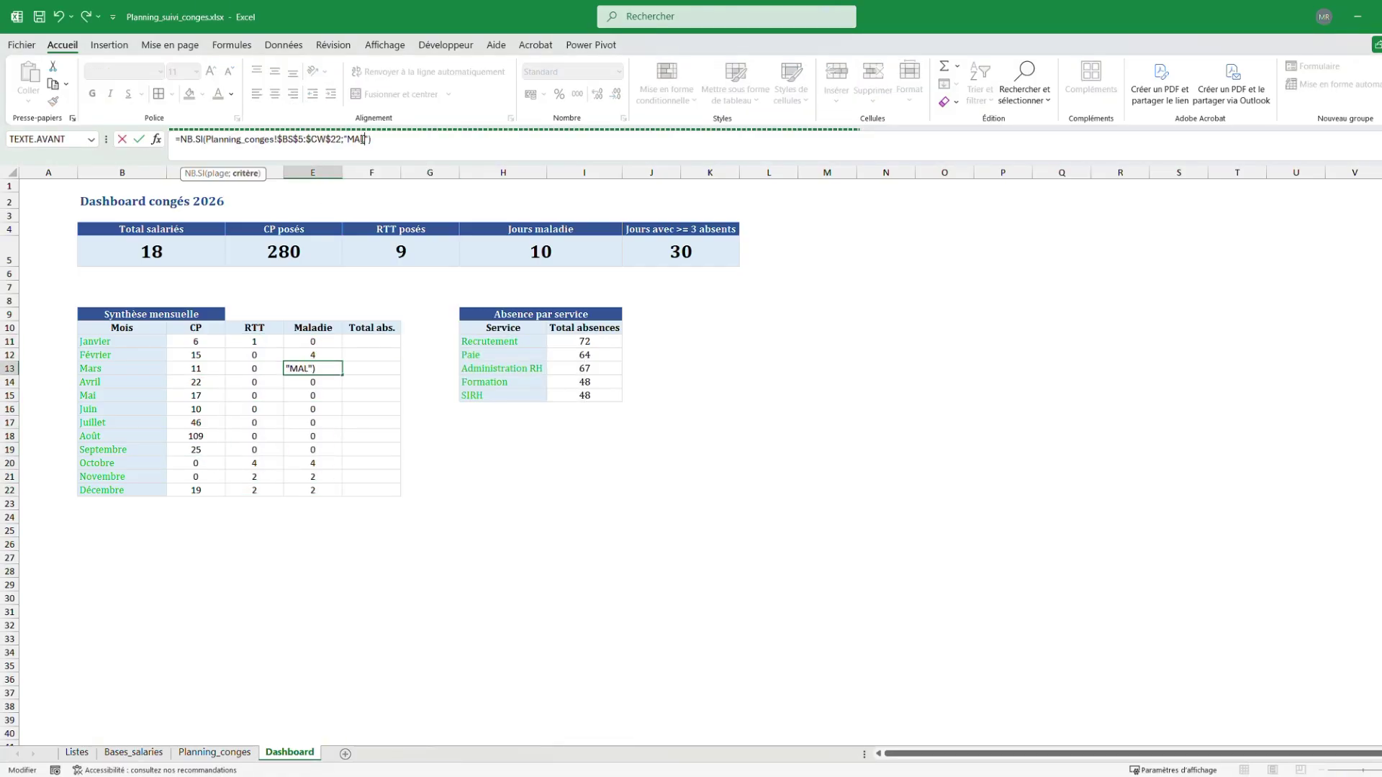
click(362, 139)
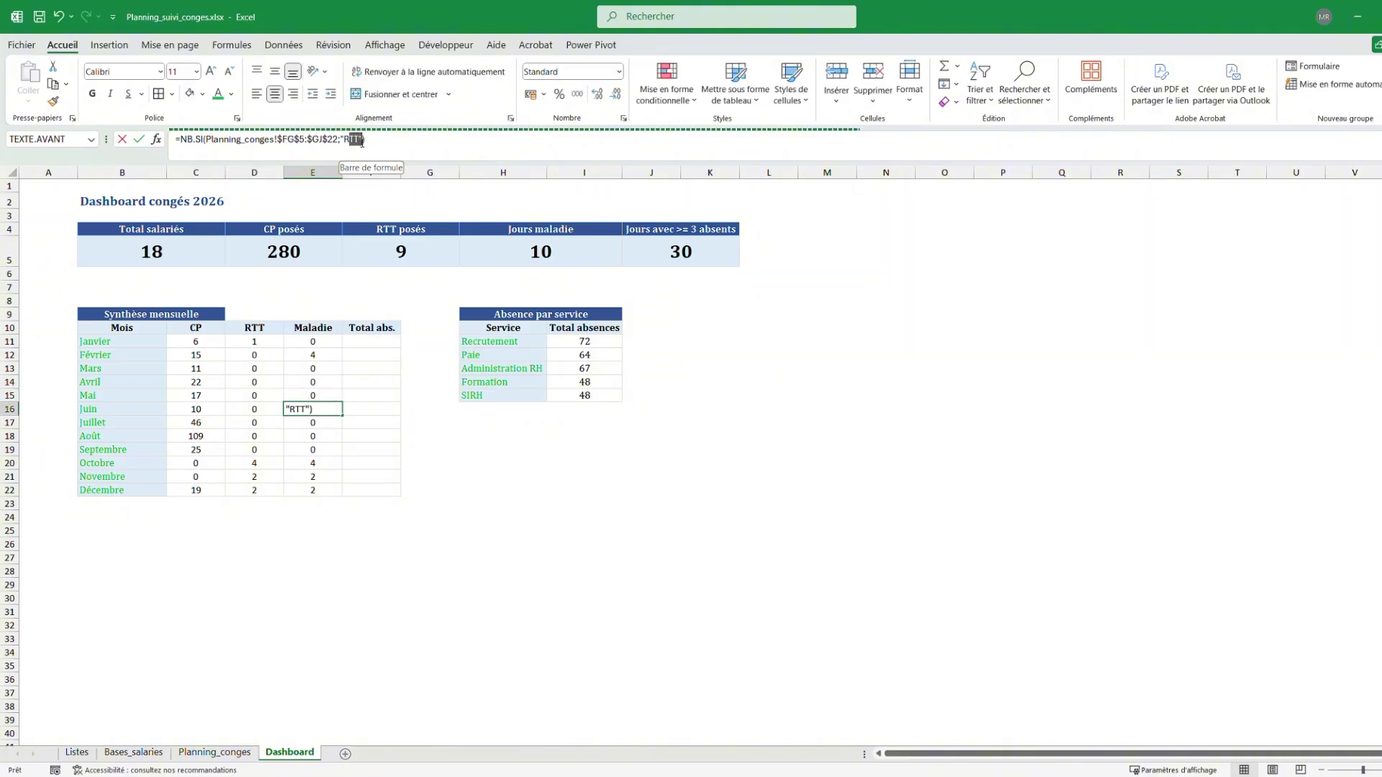
double_click(352, 140)
text(MAL)
key(Return)
Set the criterion of the Maladie formulas for Juillet, Août and Septembre, E17:E19, to "MAL"
double_click(356, 141)
text(MAL)
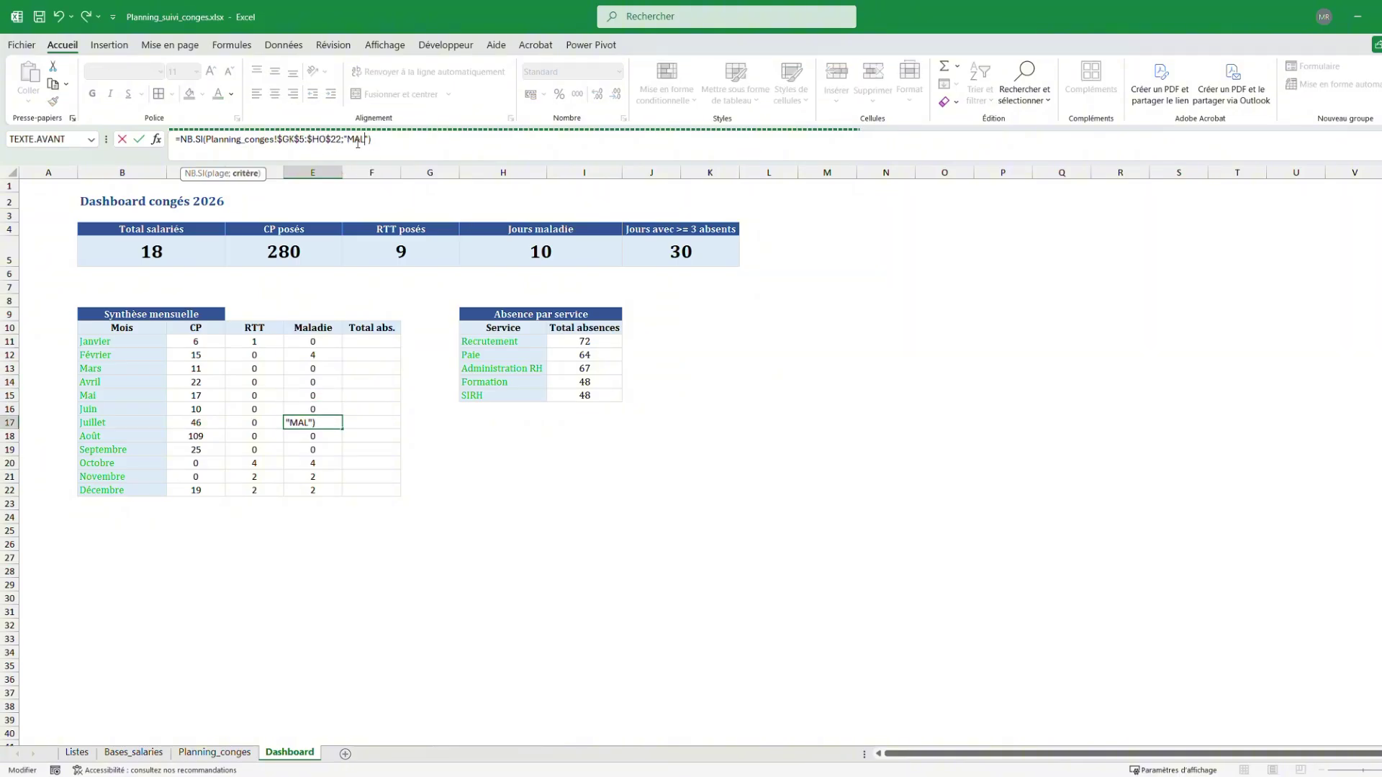
key(Return)
double_click(355, 142)
text(MAL)
key(Return)
double_click(349, 141)
text(MAL)
key(Return)
Set the criterion of the Maladie formulas for Octobre, Novembre and Décembre, E20:E22, to "MAL"
double_click(349, 140)
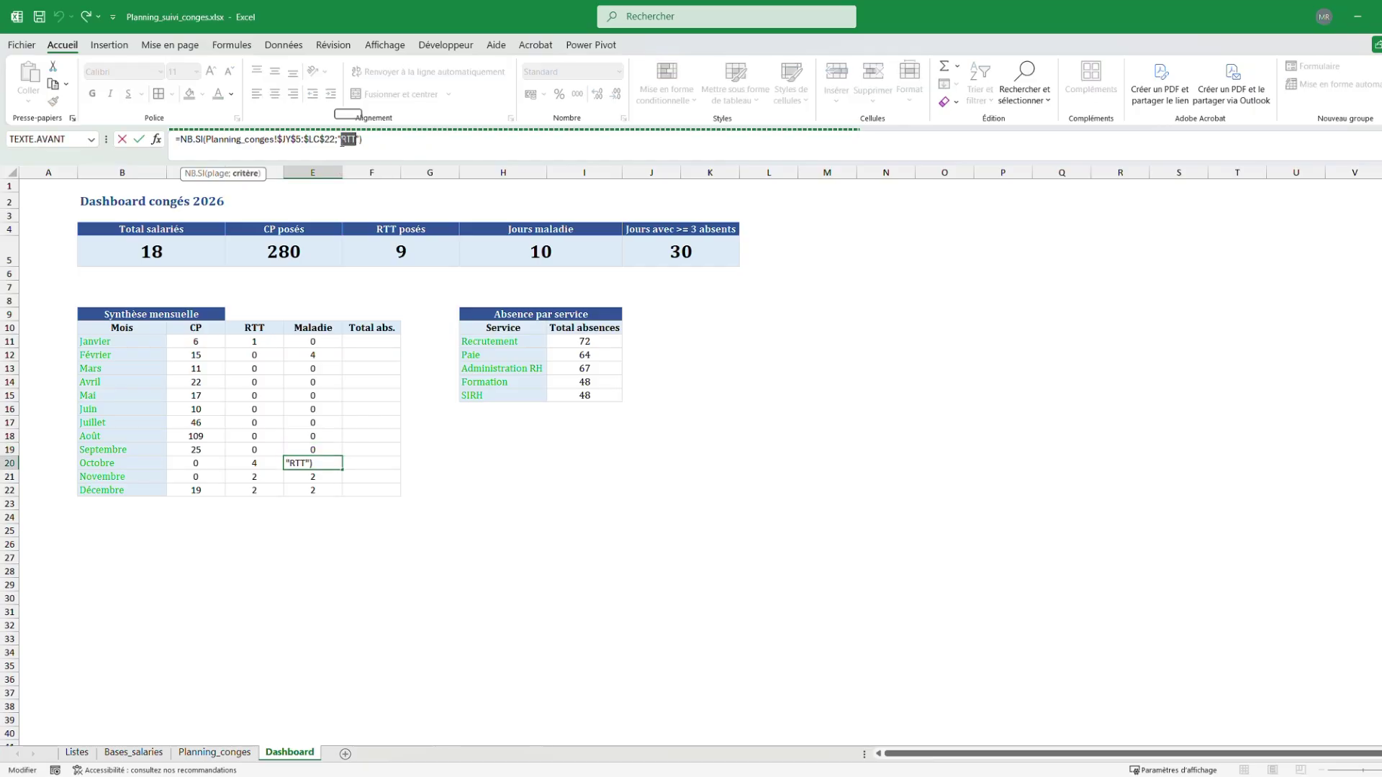
text(MAL)
key(Return)
text(MAL)
key(Return)
double_click(353, 140)
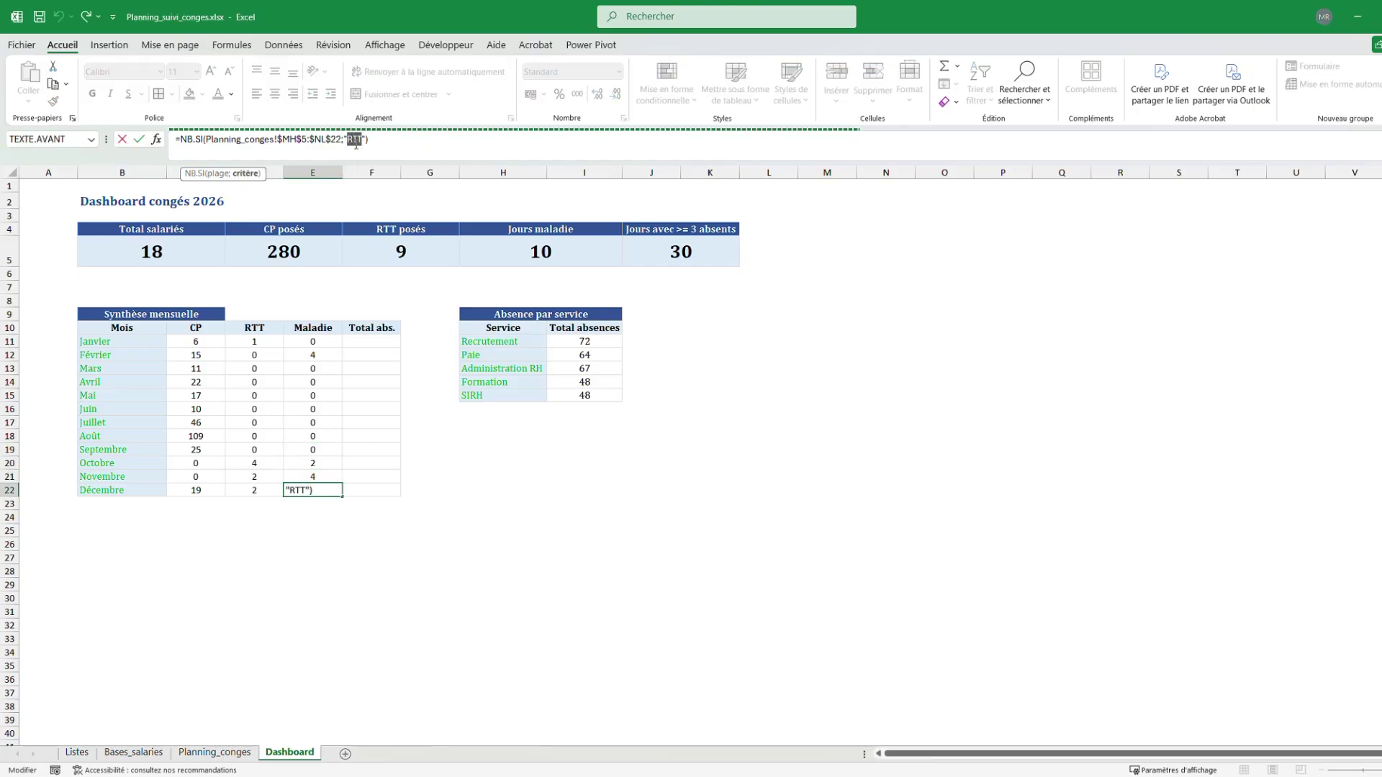
text(MAL)
key(Return)
click(651, 585)
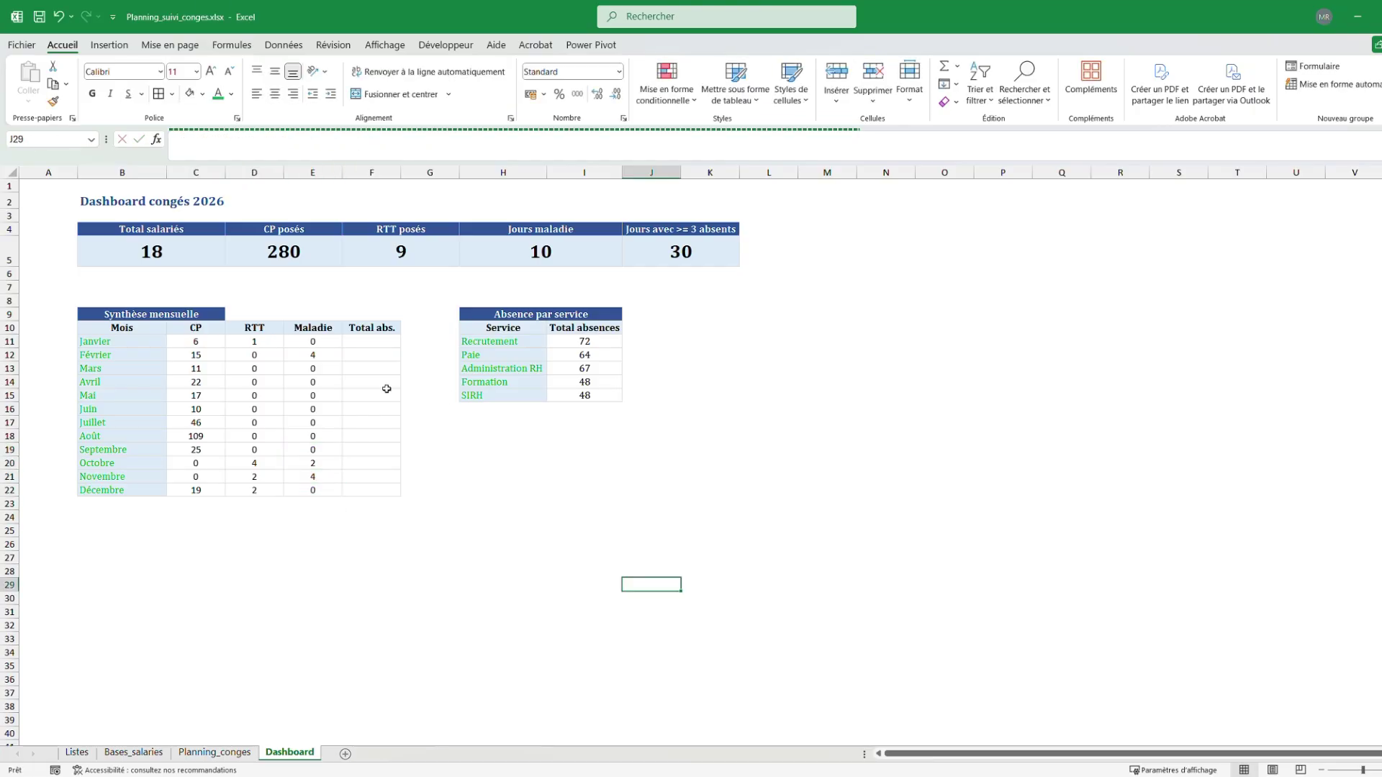
Enter a SOMME formula in F11 that adds Janvier's CP, RTT and Maladie values, C11:E11
click(365, 344)
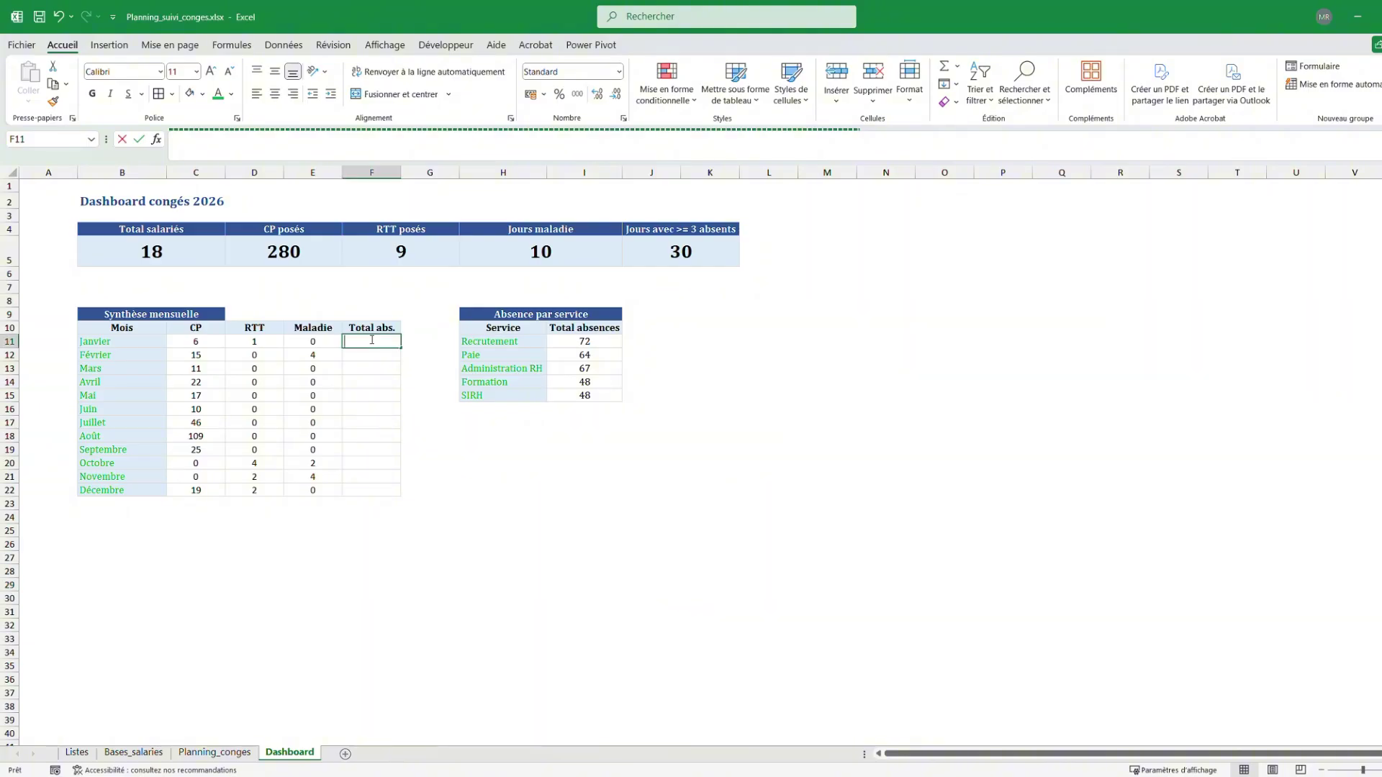
text(=sommez)
key(BackSpace)
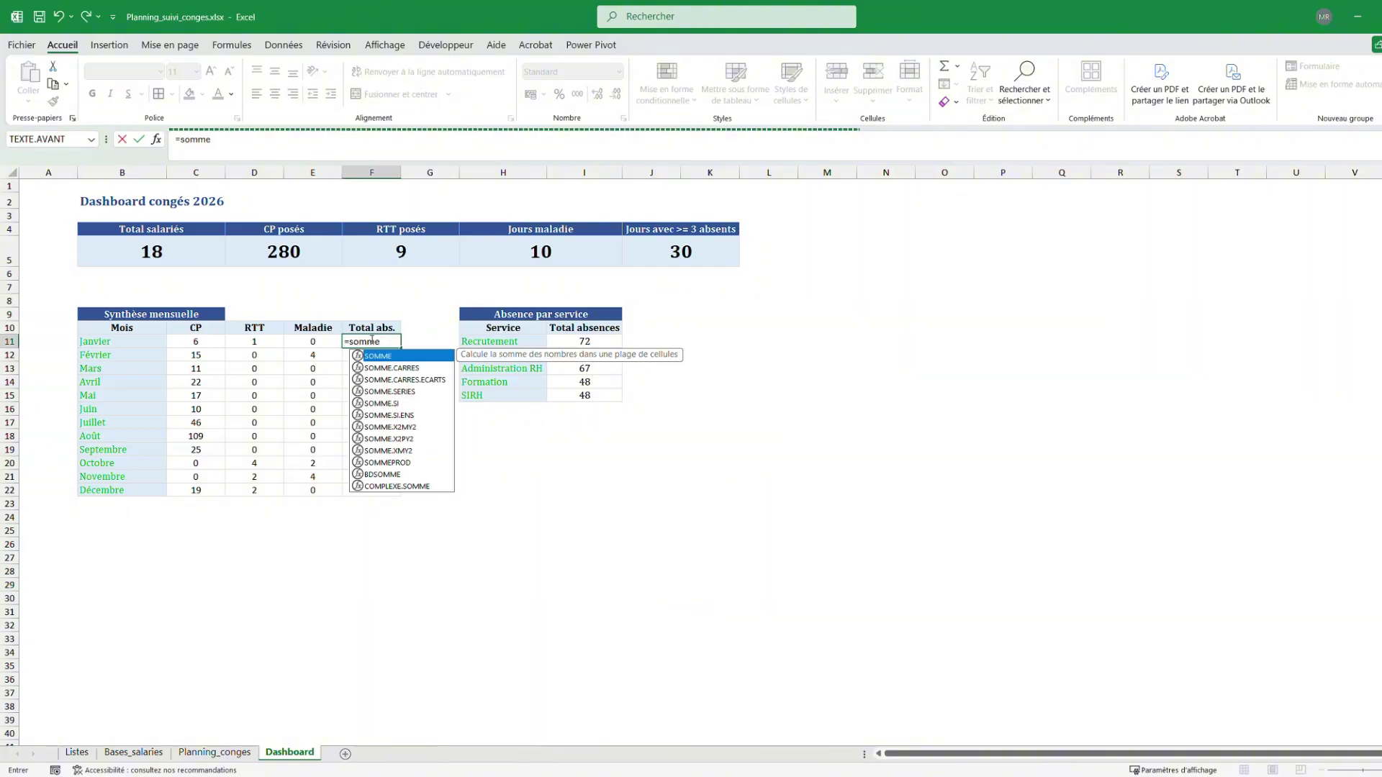
double_click(383, 355)
drag(175, 341, 292, 341)
key(Return)
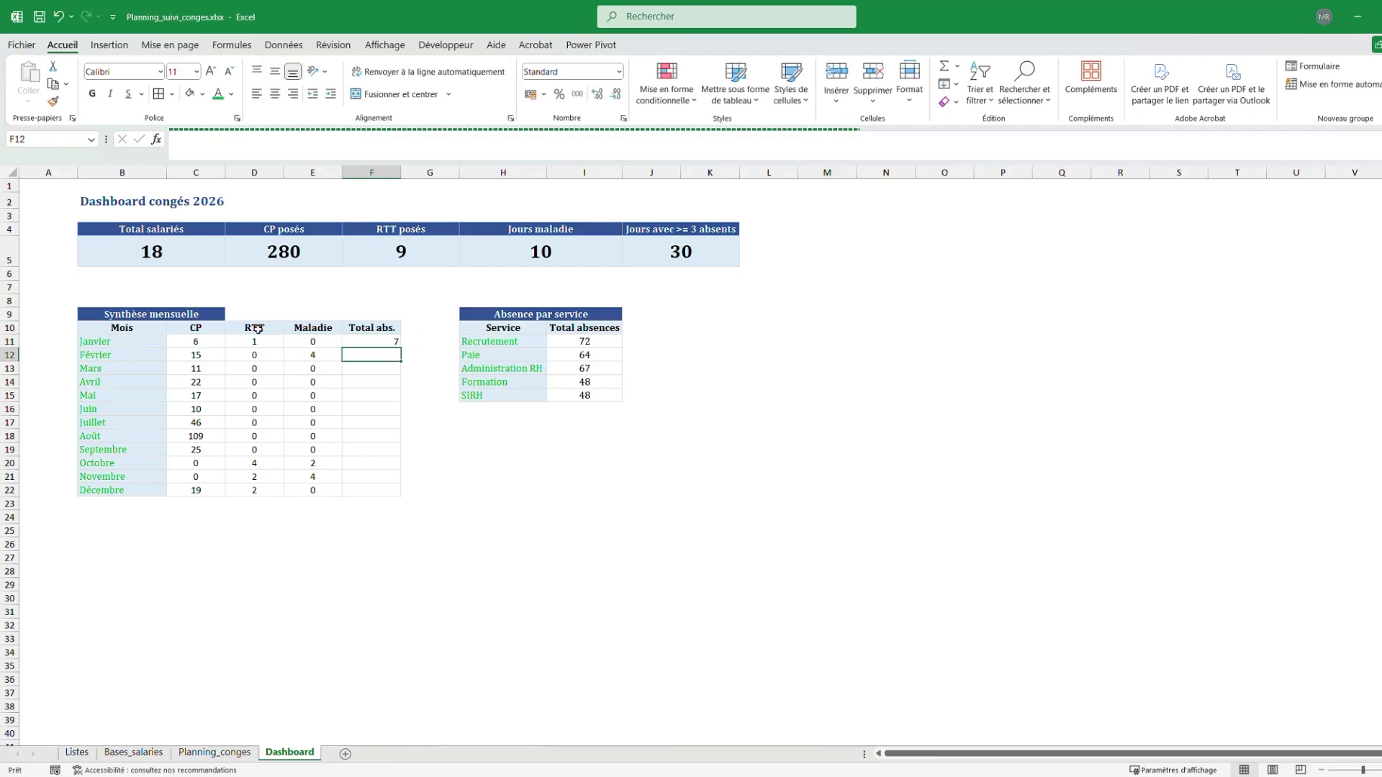
Fill the Total abs. formula from F11 down to F22 for the remaining months
click(404, 352)
click(396, 342)
drag(400, 348, 401, 498)
click(370, 425)
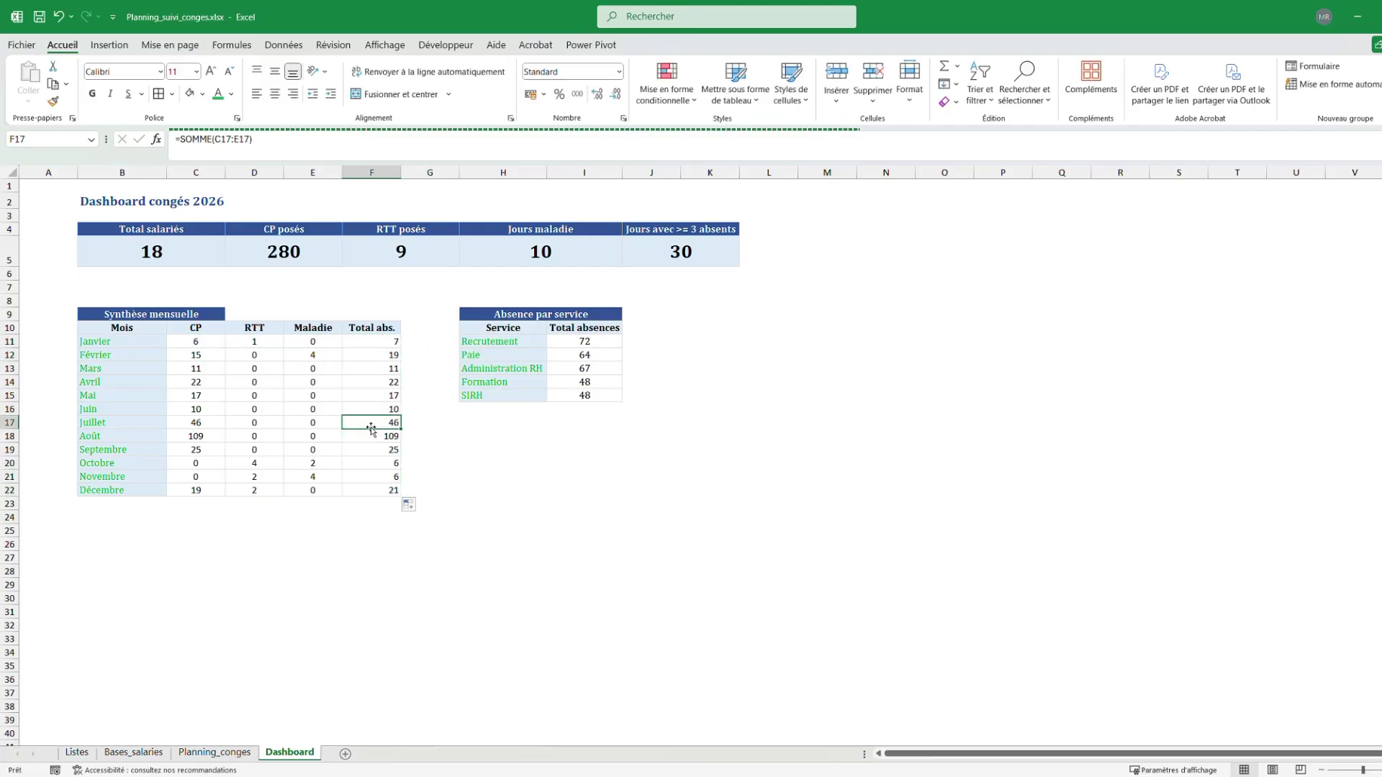
click(345, 140)
click(568, 424)
click(514, 463)
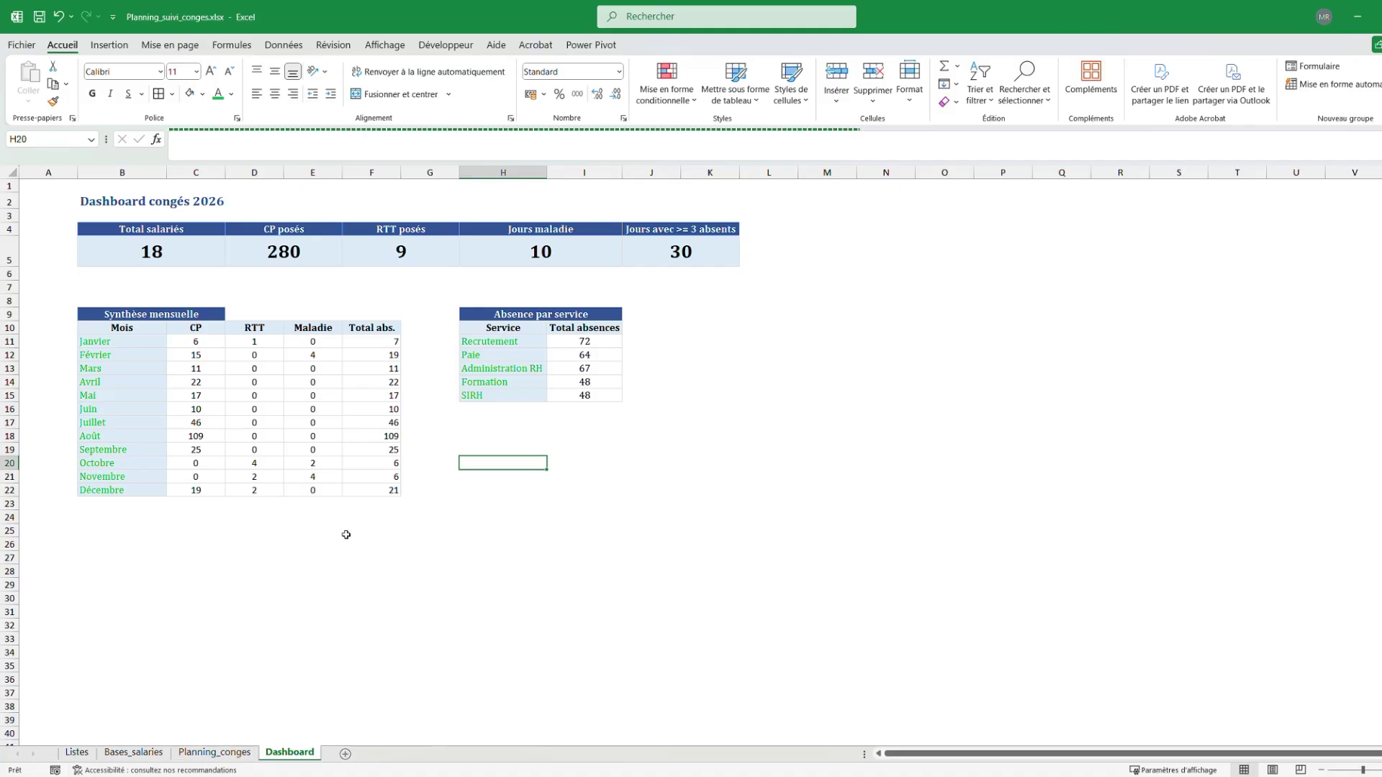
Bring up May in the Planning_conges calendar and check the Mai row of the Dashboard's monthly summary
click(214, 753)
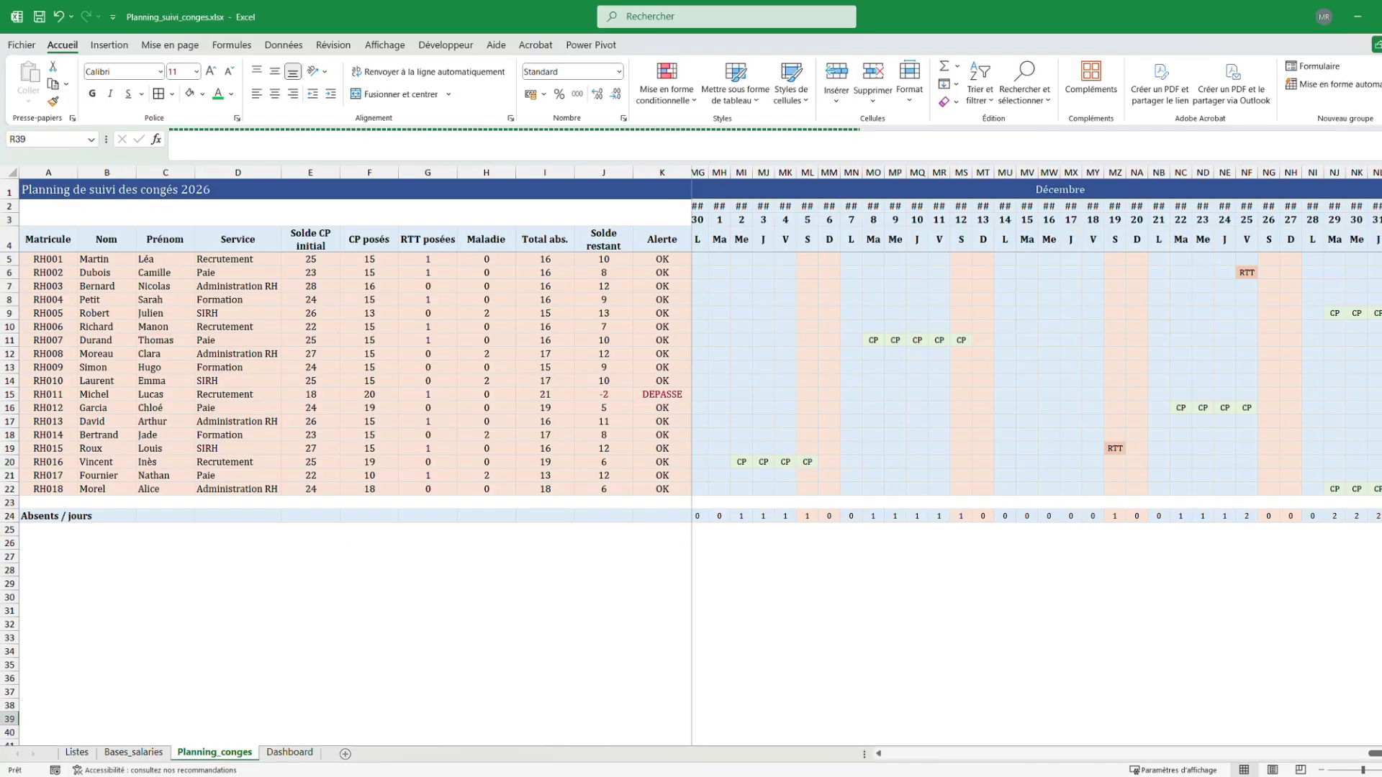
drag(1371, 753, 1055, 761)
click(1133, 343)
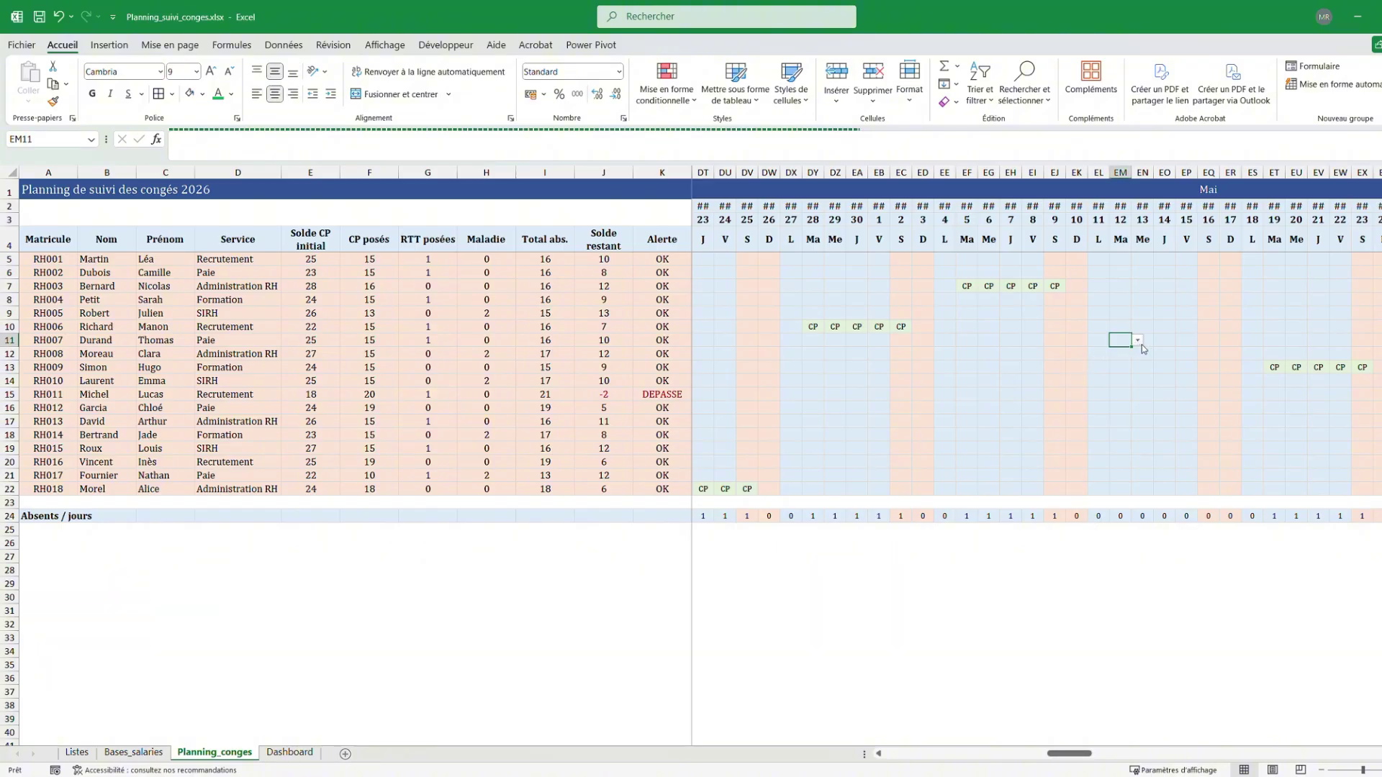
click(1137, 339)
click(290, 753)
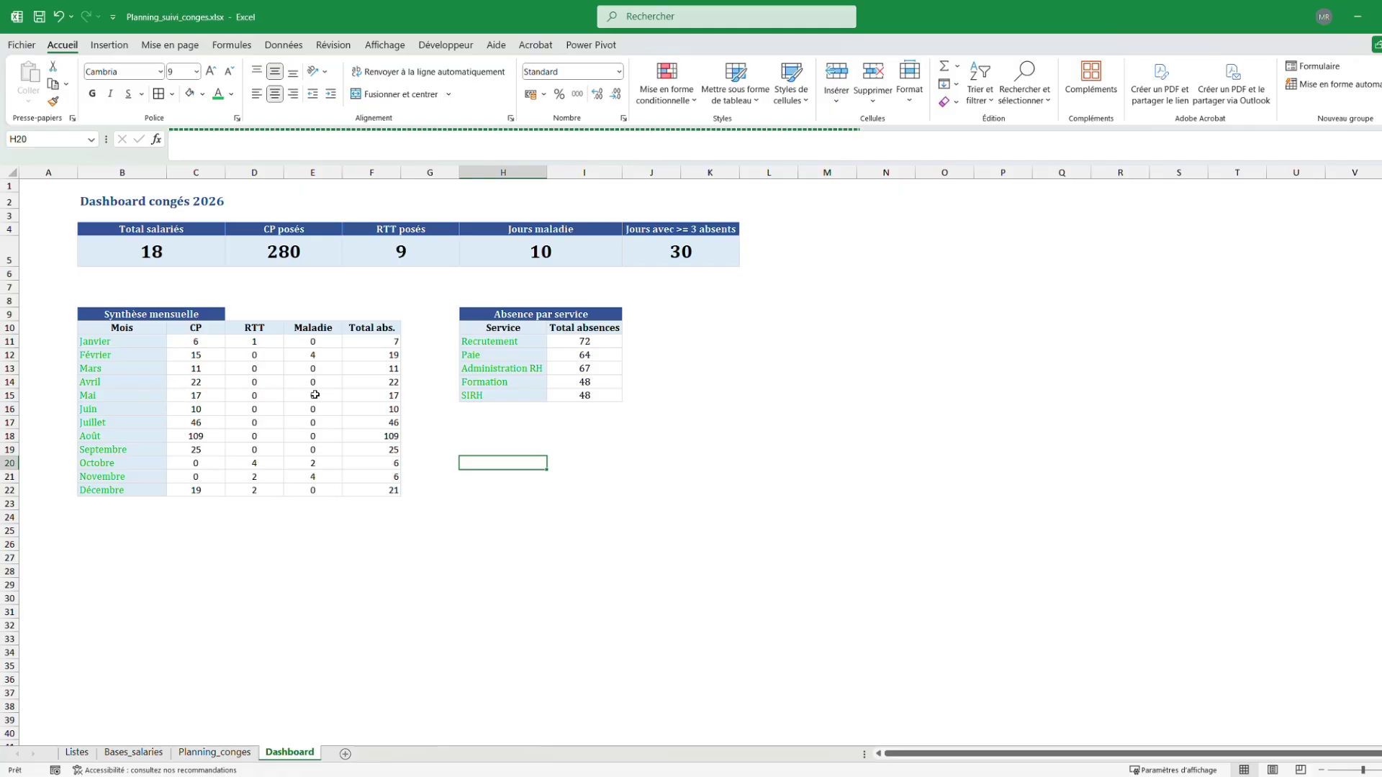
click(223, 752)
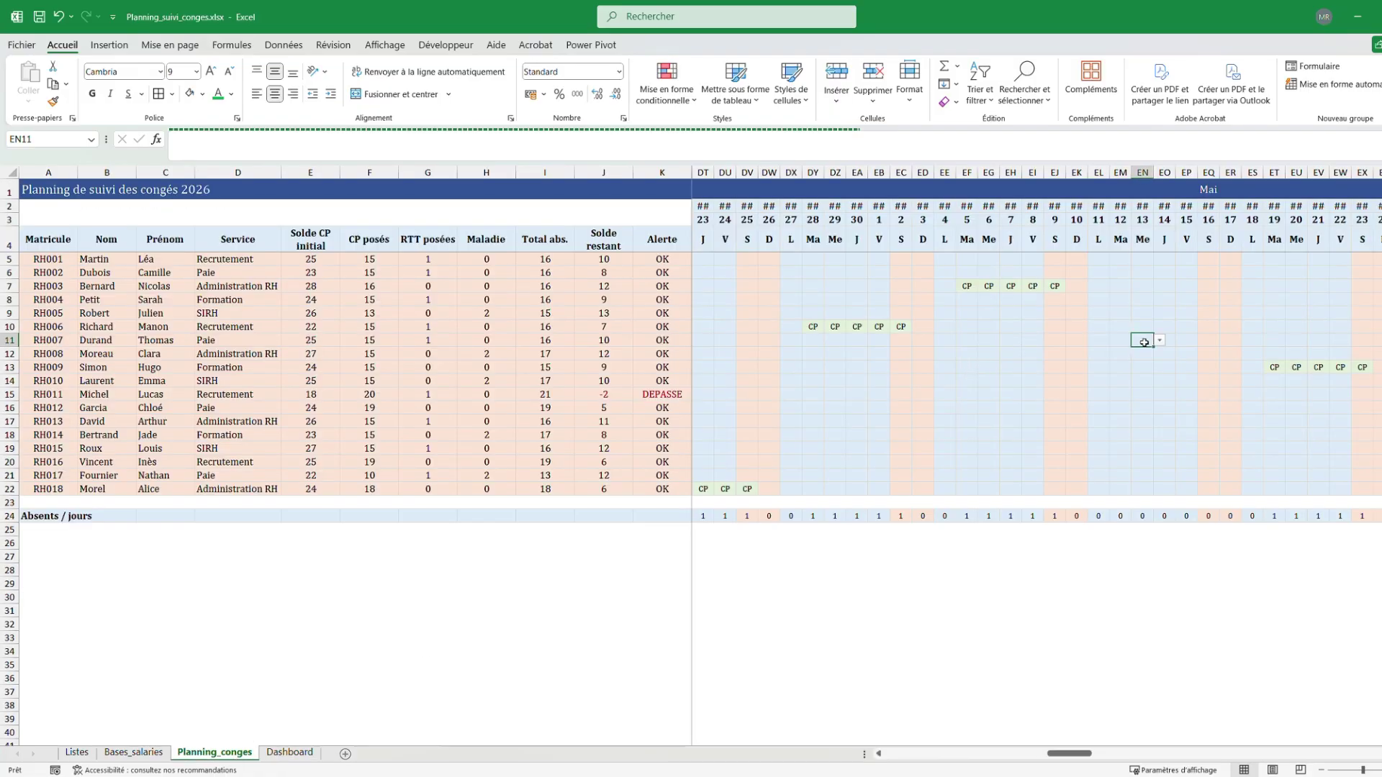
Enter MAL for 12, 13 and 14 May in row 11 of Planning_conges, cells EM11:EO11
drag(1134, 342, 1131, 344)
click(1138, 340)
click(1120, 378)
click(1142, 339)
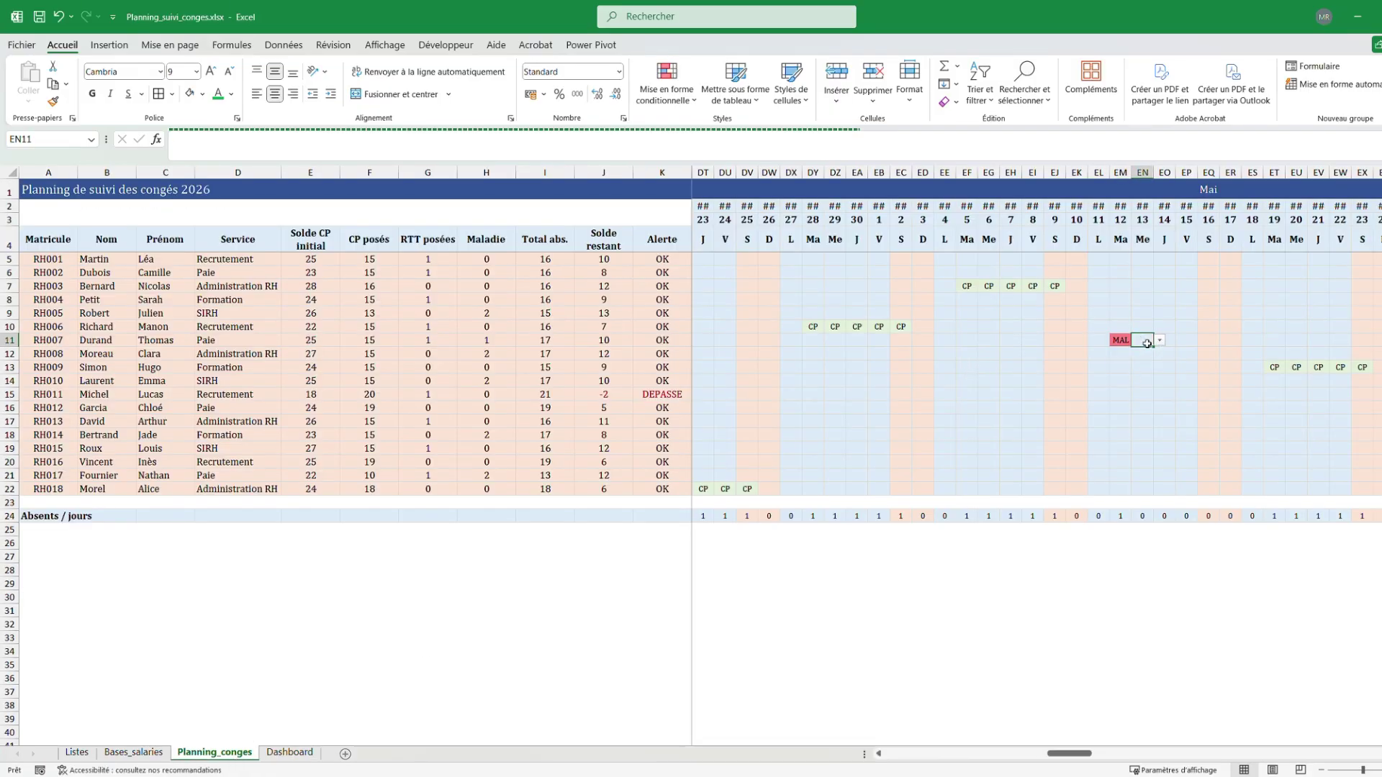
click(1159, 340)
click(1143, 378)
click(1164, 340)
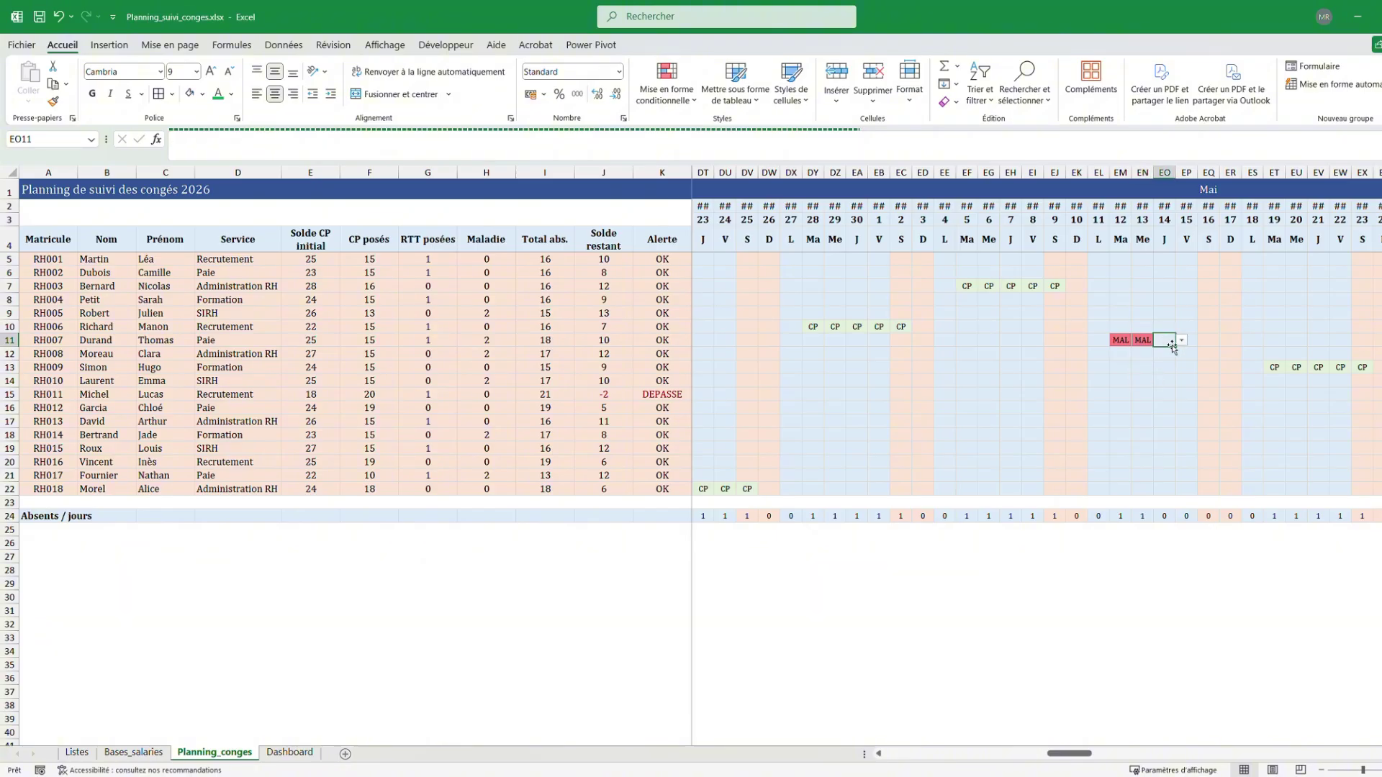
click(1181, 339)
click(1164, 377)
click(1157, 371)
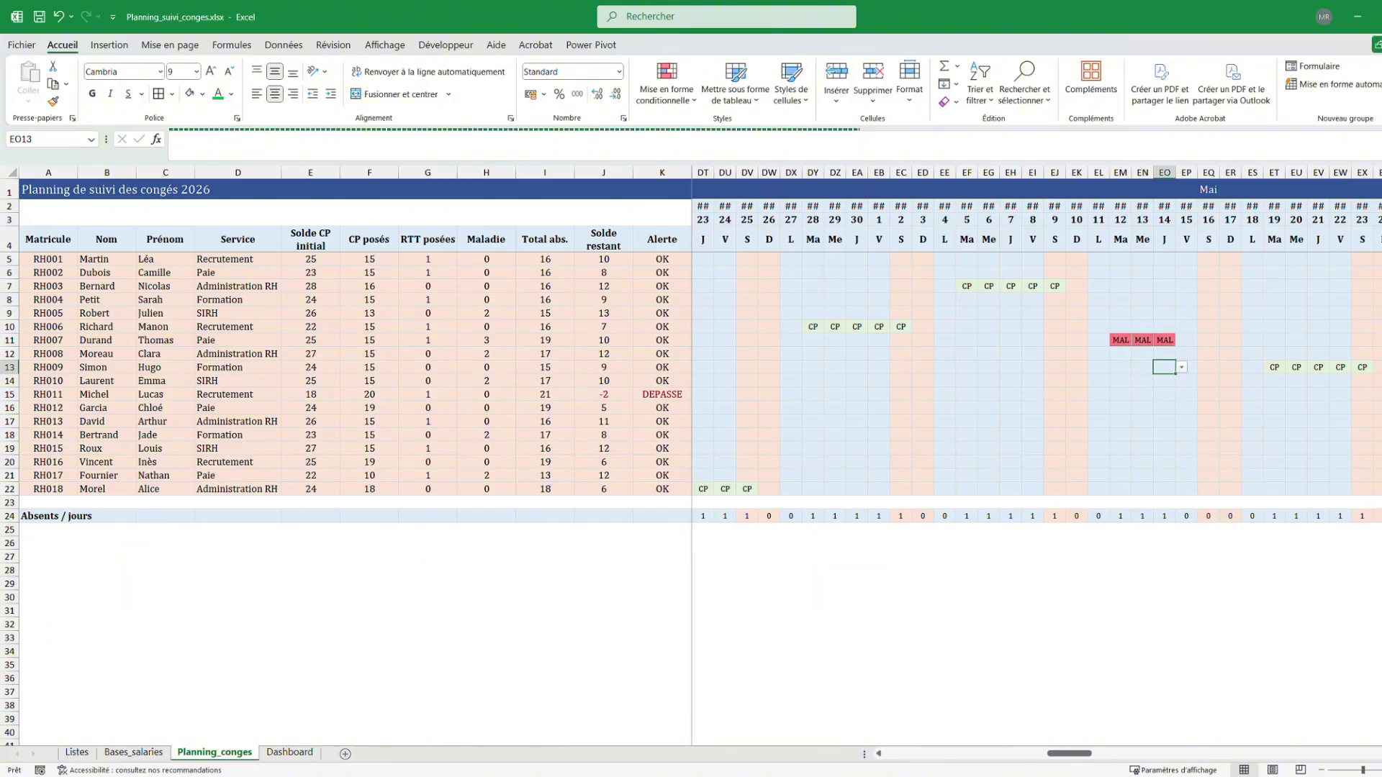
Check the Mai sickness count and total absences in E15 and F15 on the Dashboard
click(314, 750)
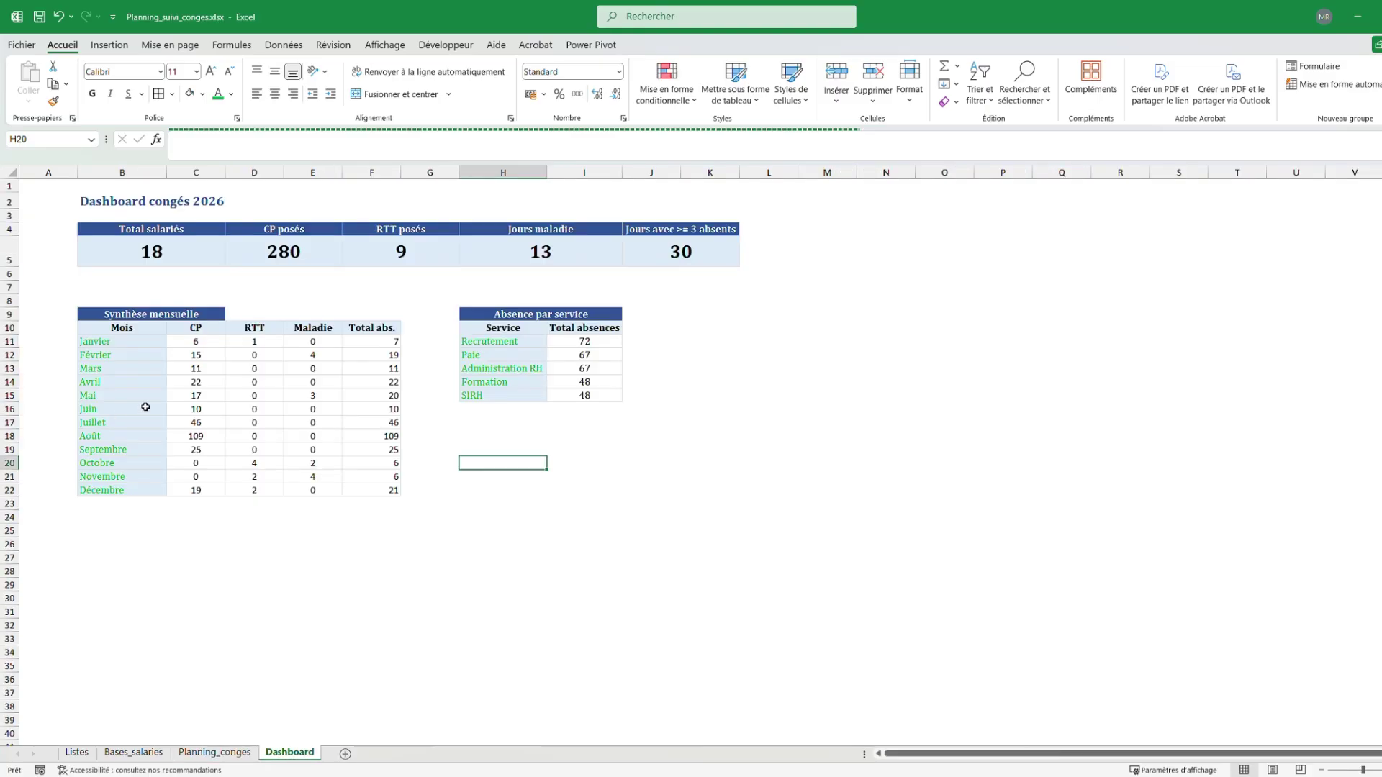
click(317, 396)
click(393, 396)
click(538, 511)
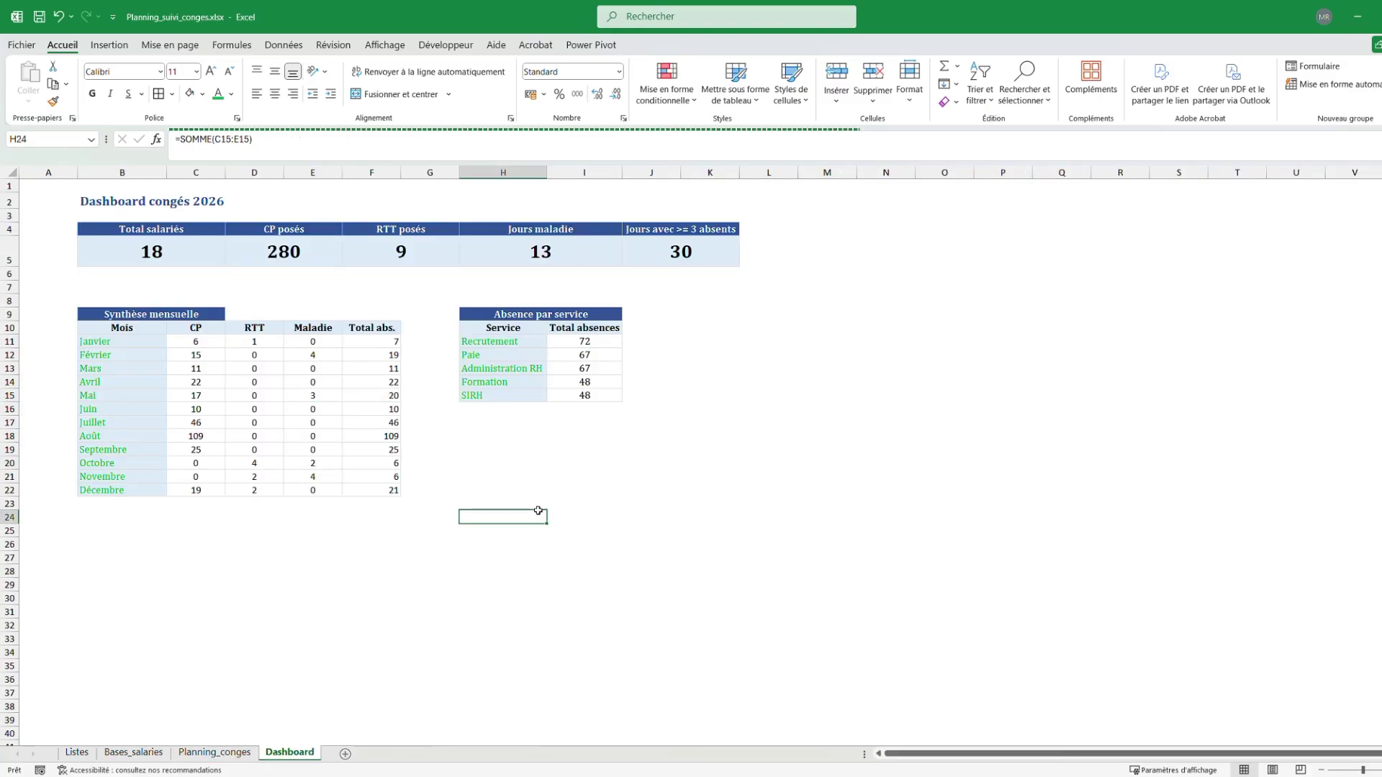
Clear the three MAL test entries from EM11:EO11 on the Planning_conges sheet
click(215, 752)
click(1116, 344)
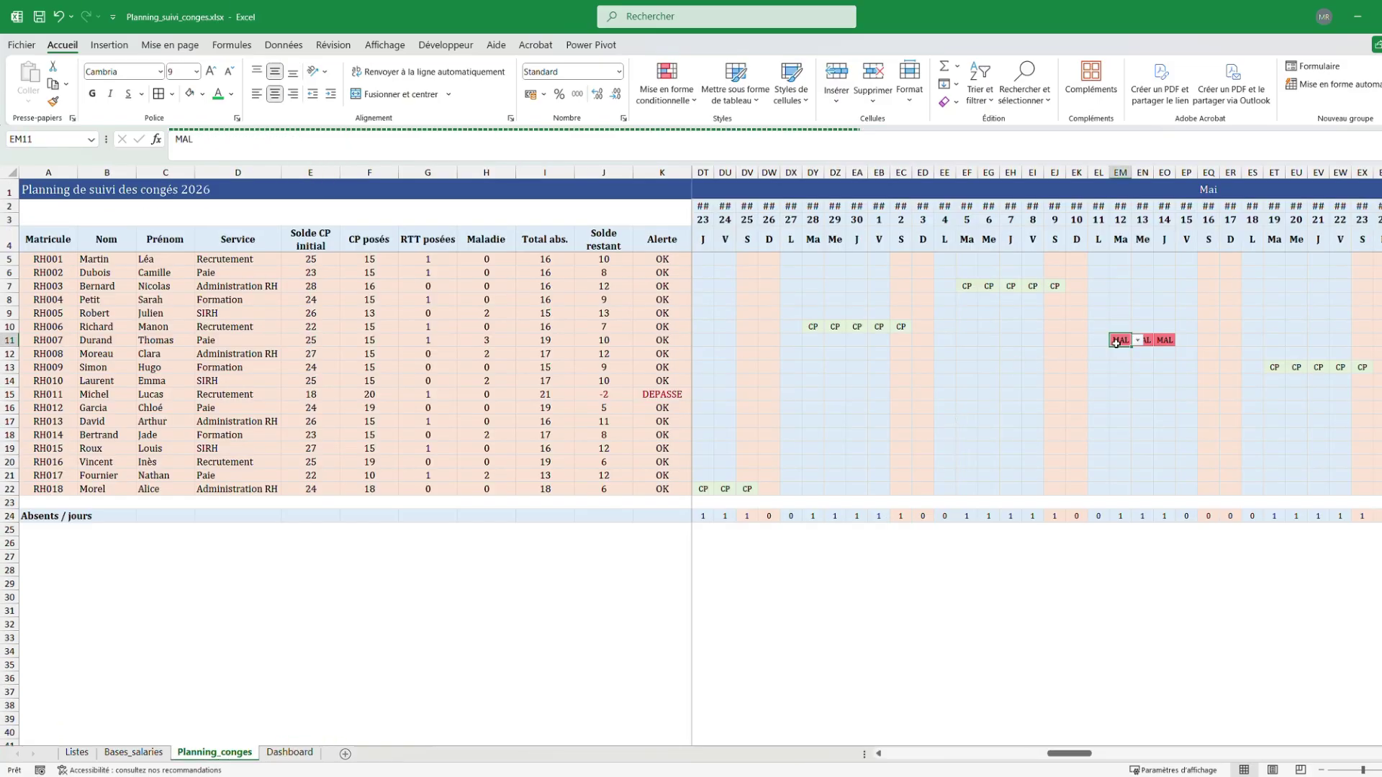
key(BackSpace)
key(Tab)
key(BackSpace)
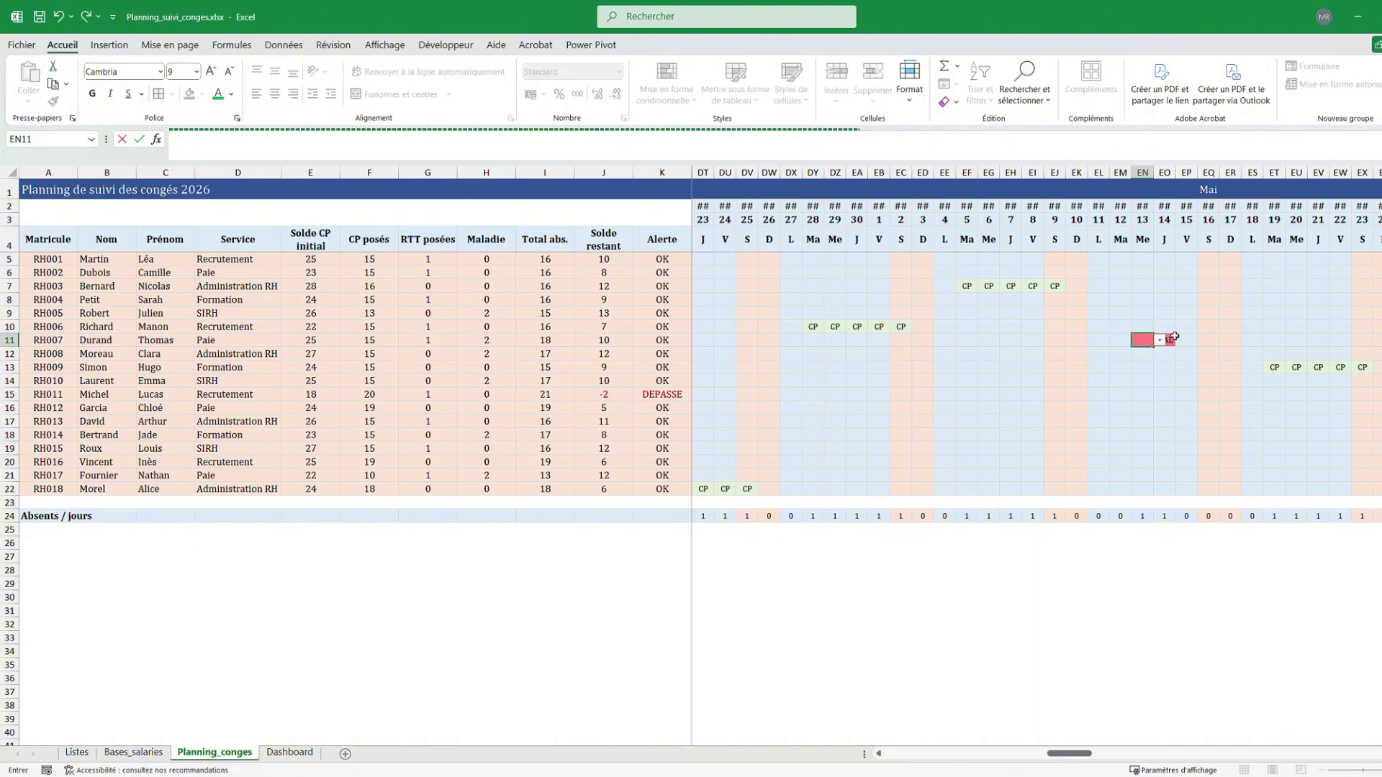
key(Tab)
key(BackSpace)
click(1164, 638)
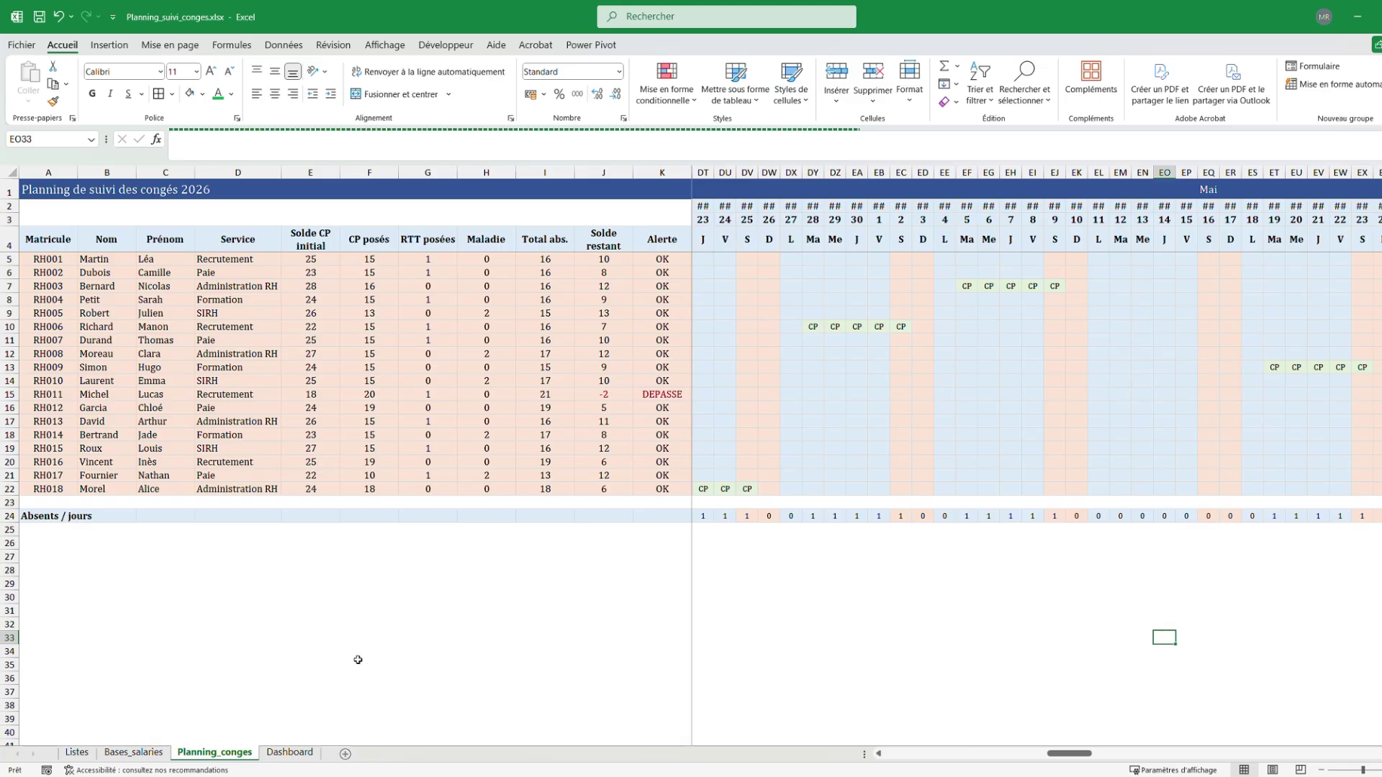
Review the Dashboard, Bases_salaries and Planning_conges sheets, including the row 9 formulas and the Janvier calendar
click(291, 754)
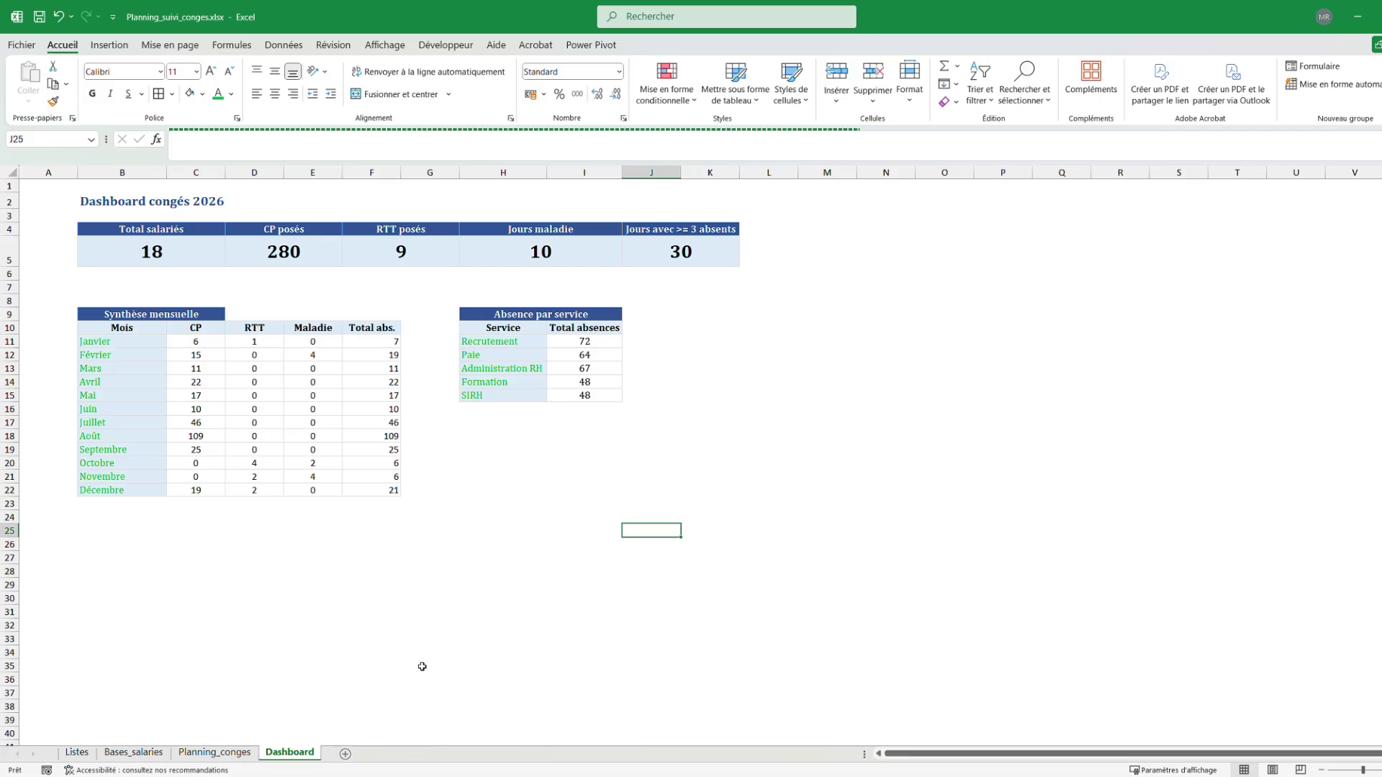
click(133, 752)
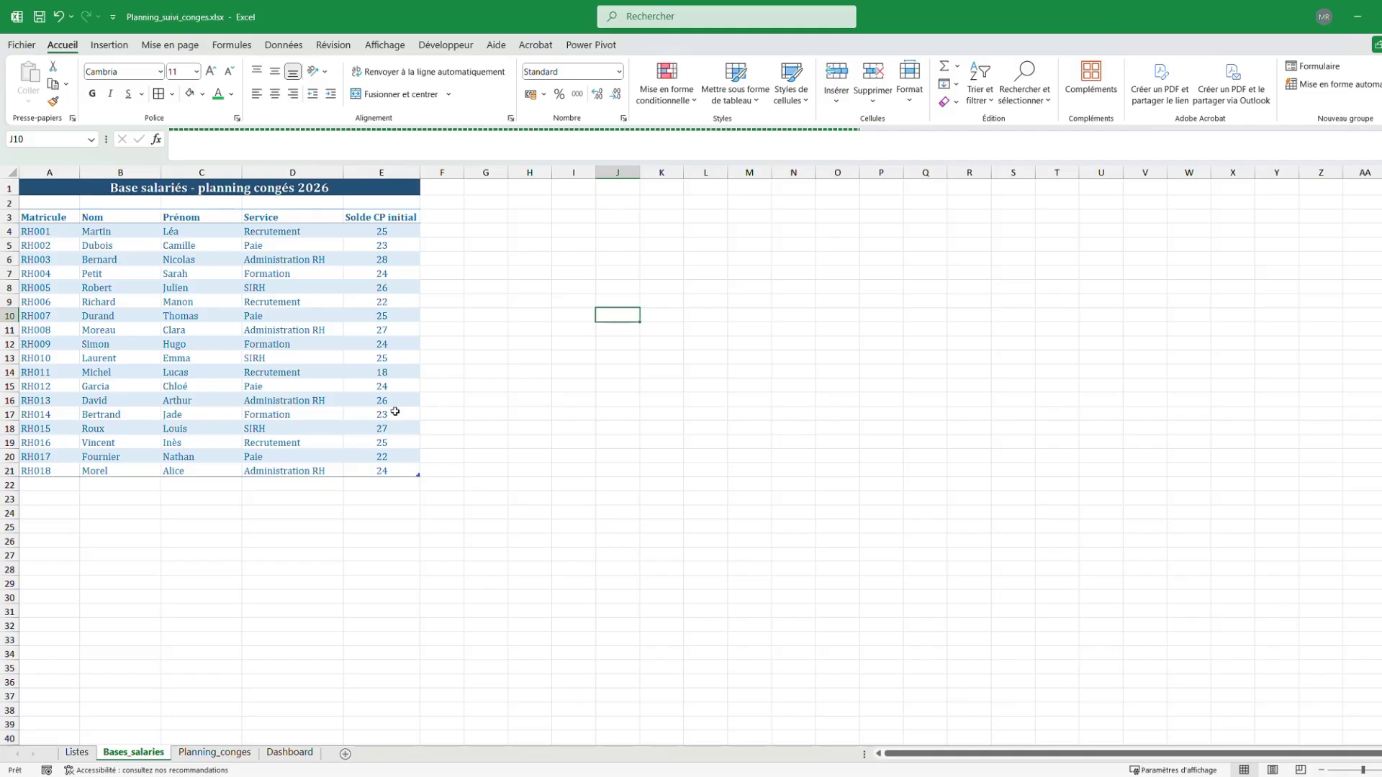
click(229, 751)
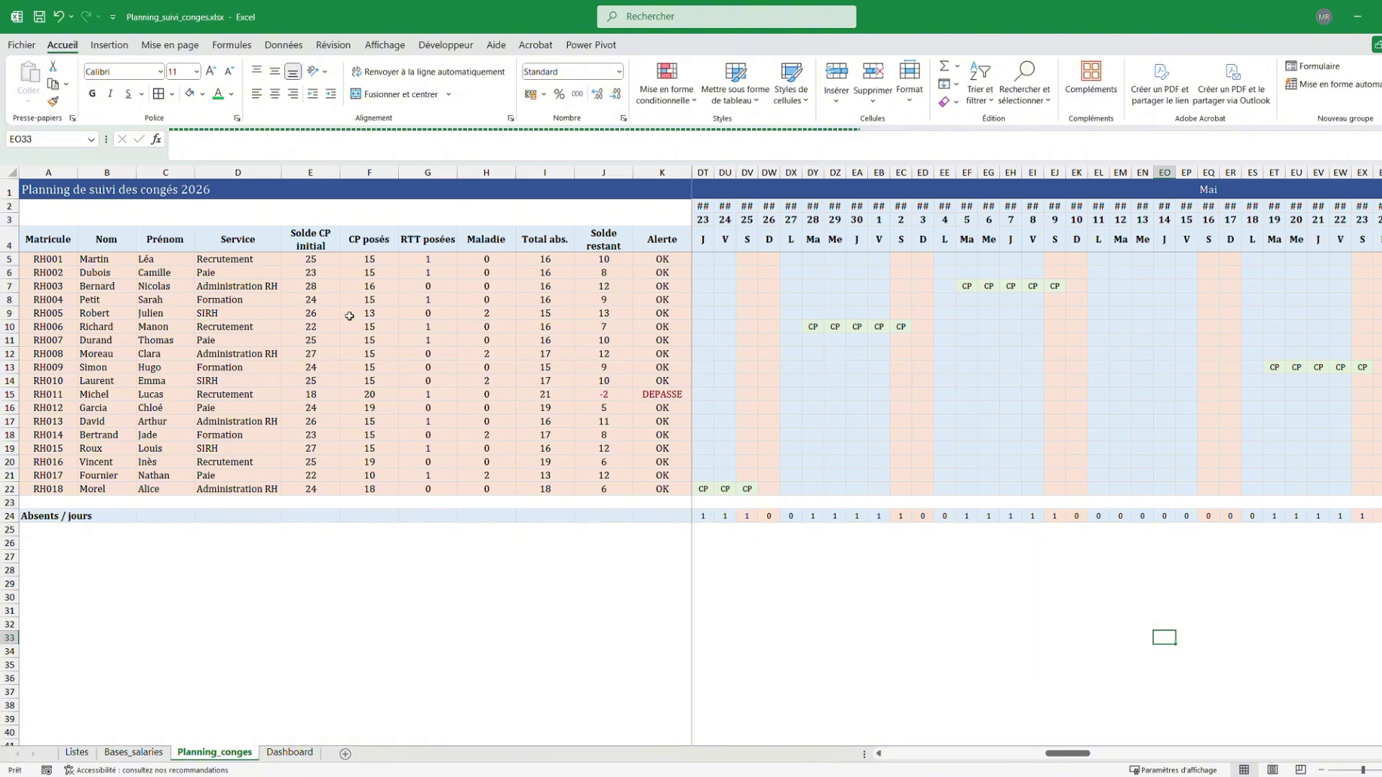
click(156, 313)
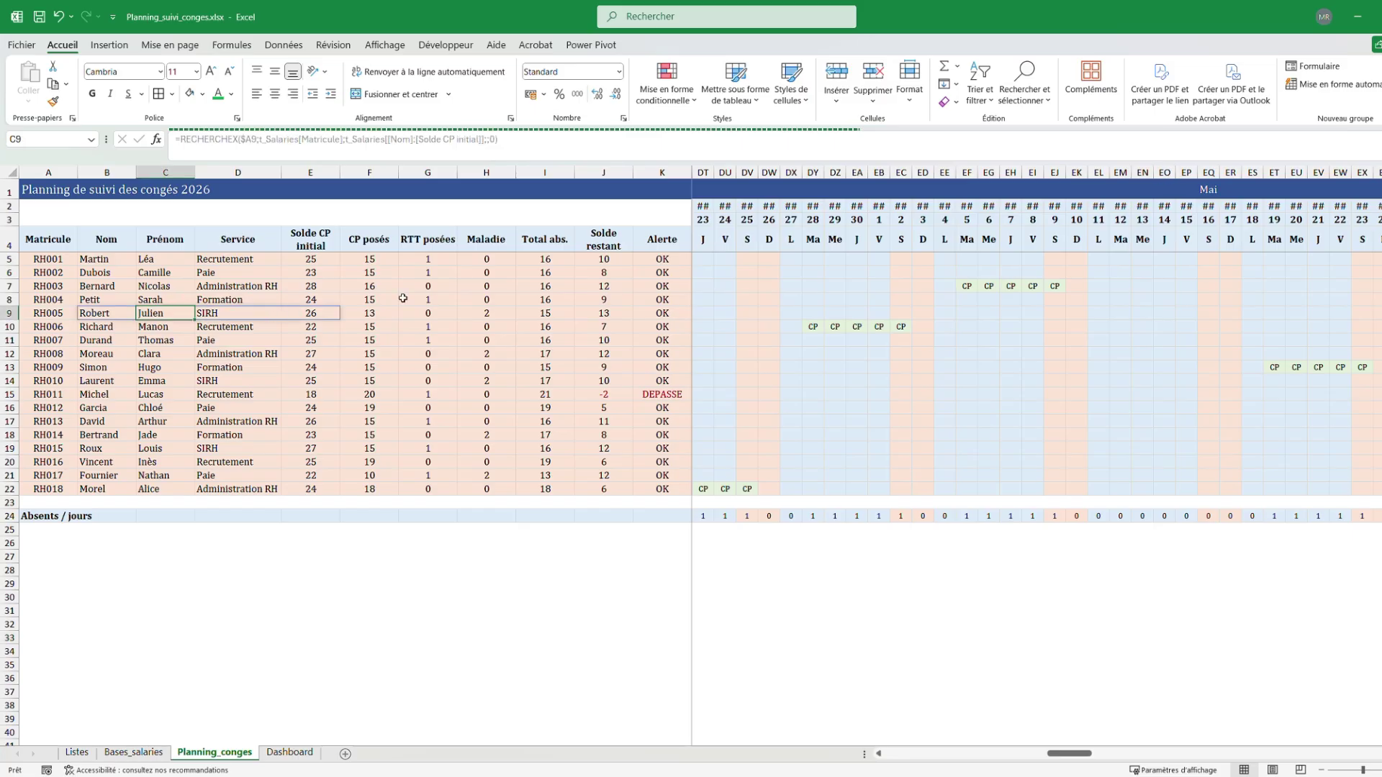
click(471, 312)
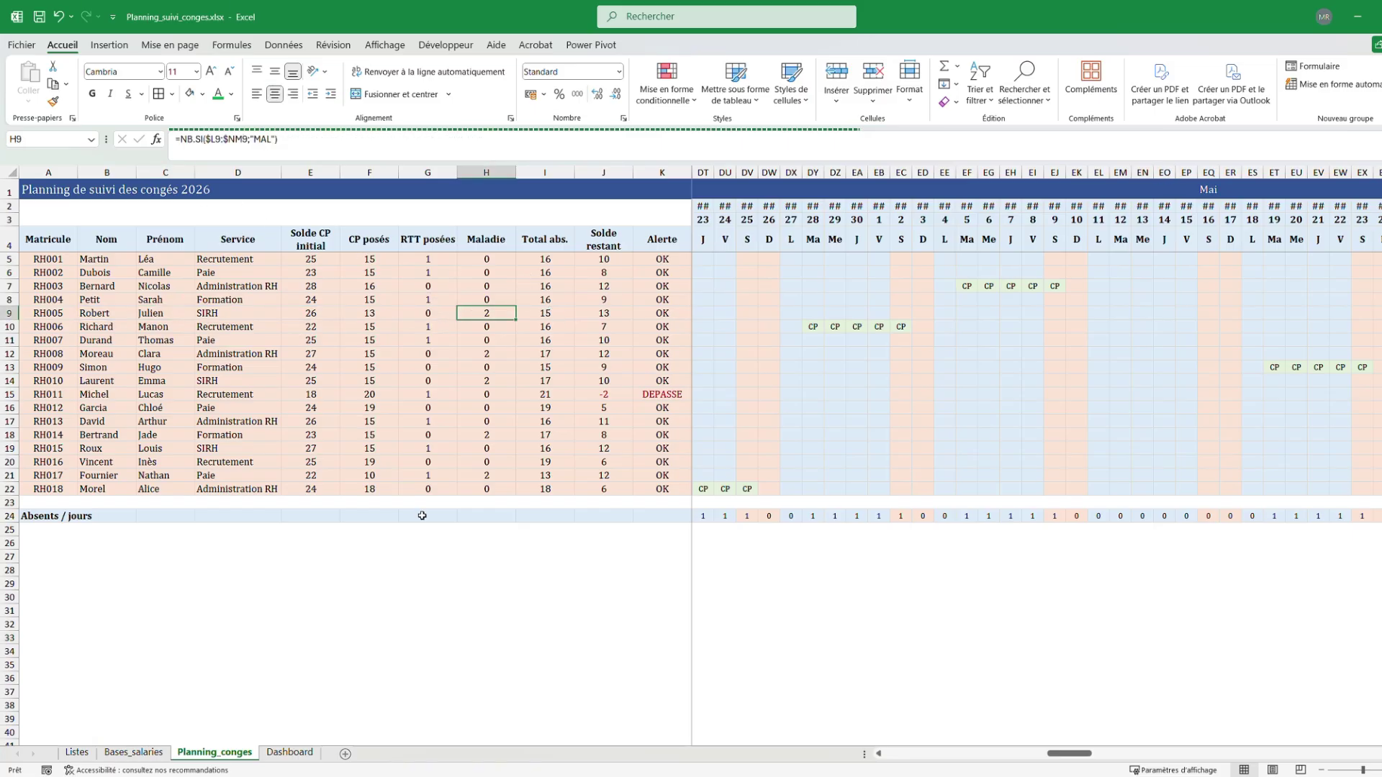
click(429, 543)
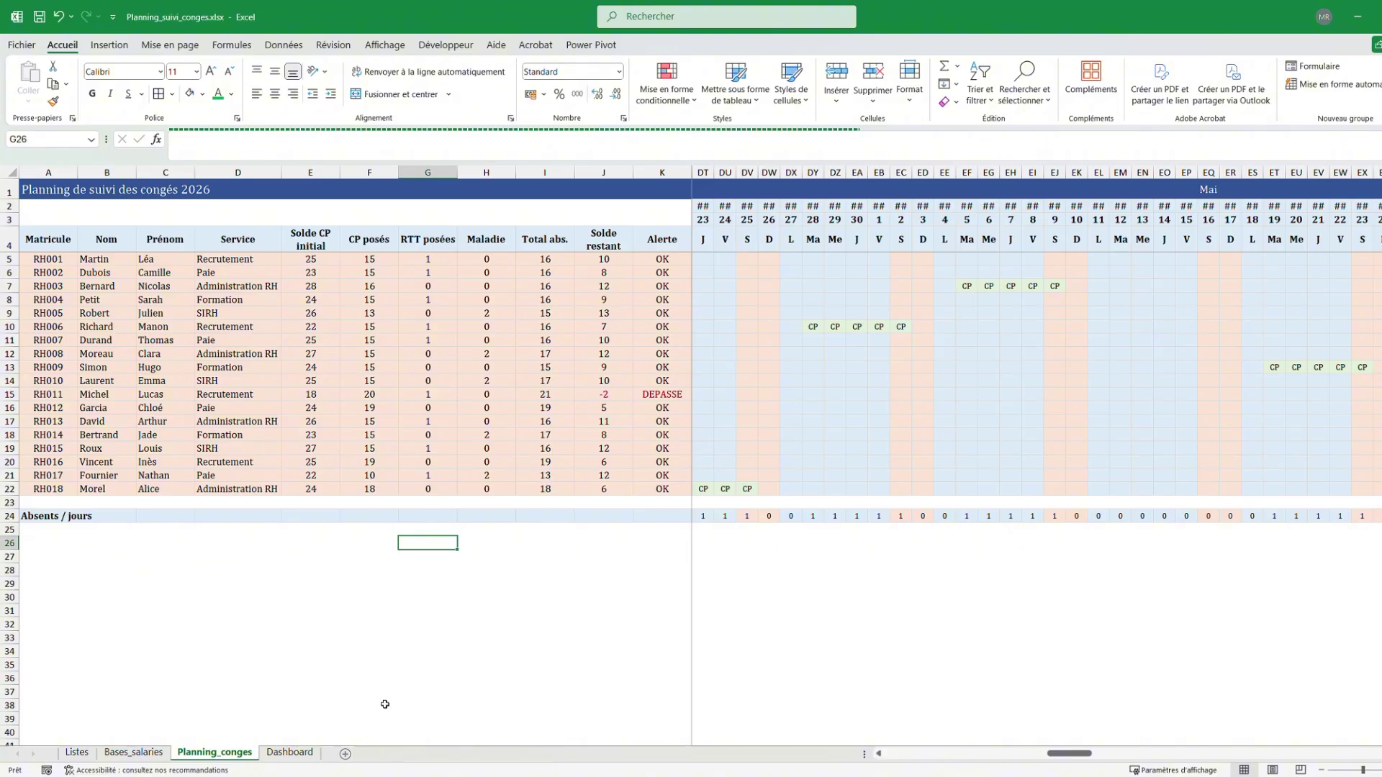
click(290, 753)
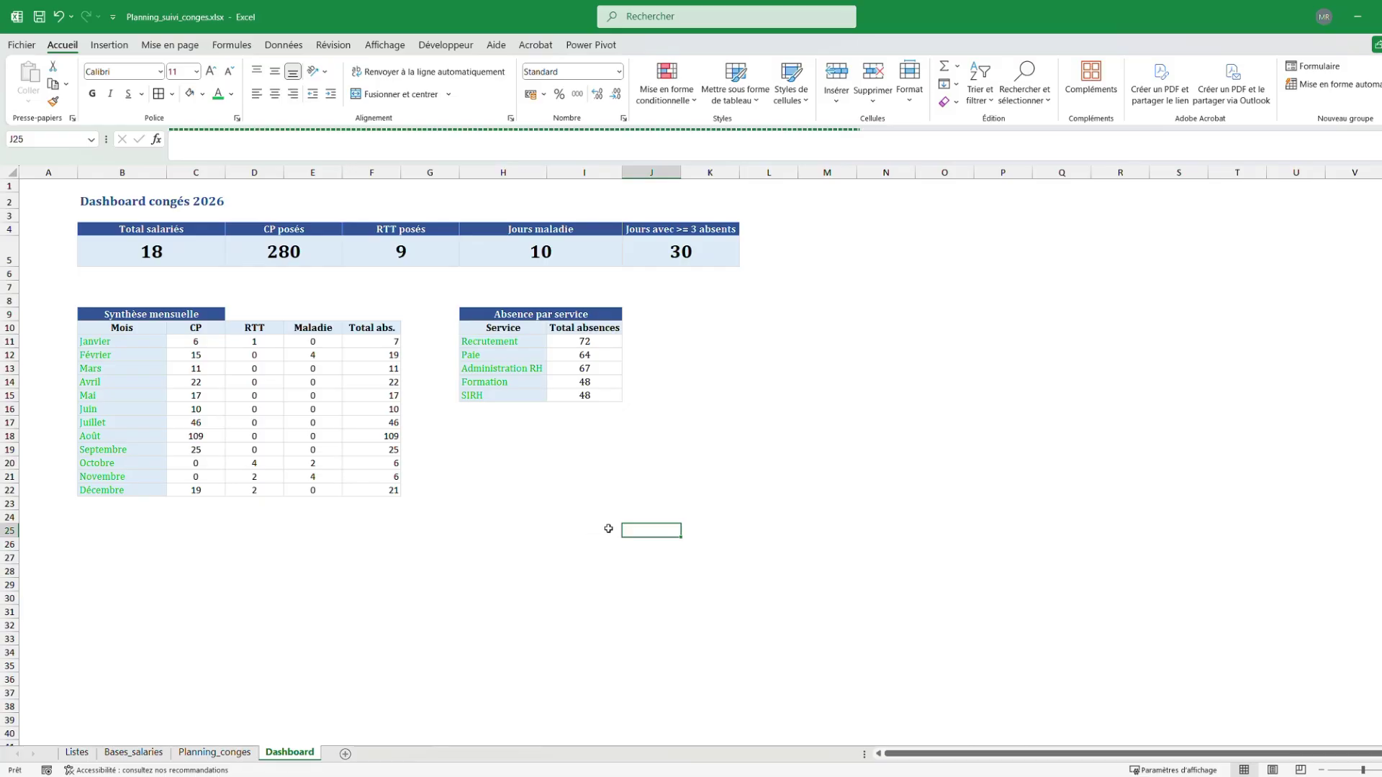
click(236, 755)
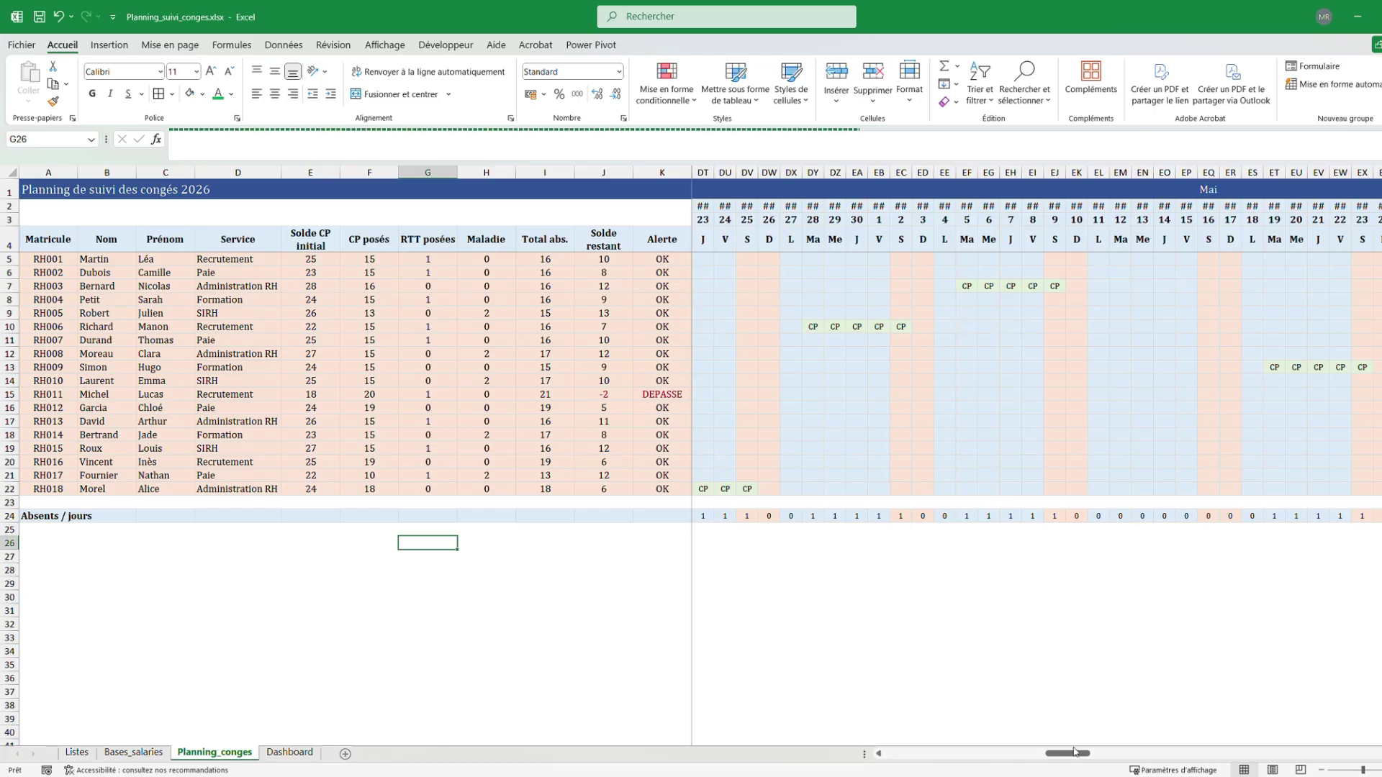
drag(1074, 752, 914, 752)
click(825, 585)
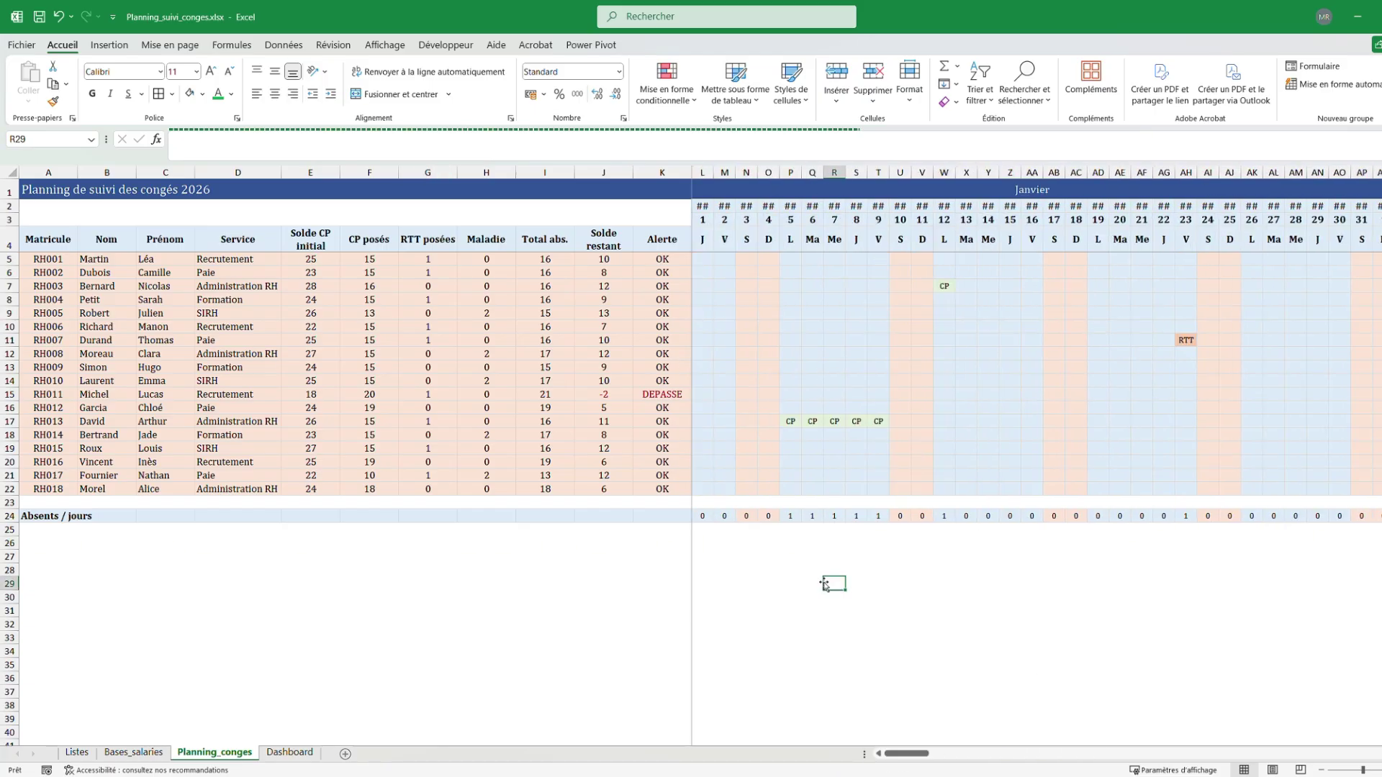